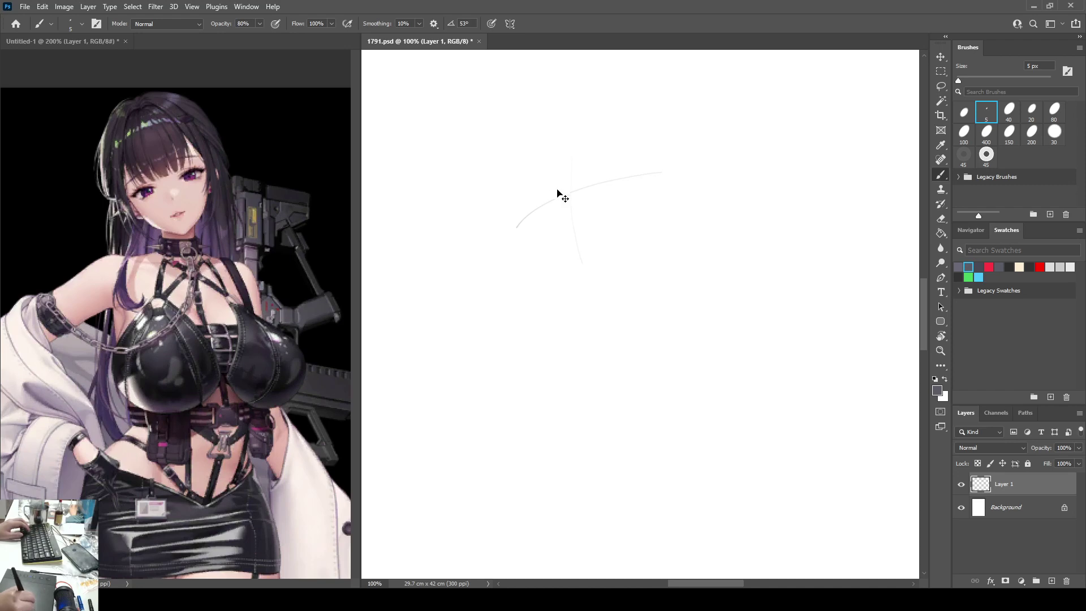
Step: Sketch a faint vertical face guide, the cheek contour and a curved jawline on Layer 1 with the 5 px brush
mouse_move(563, 159)
left_mouse_down()
mouse_move(573, 251)
mouse_move(517, 204)
mouse_move(540, 296)
mouse_move(614, 311)
mouse_move(683, 278)
left_mouse_up()
key("ctrl+z")
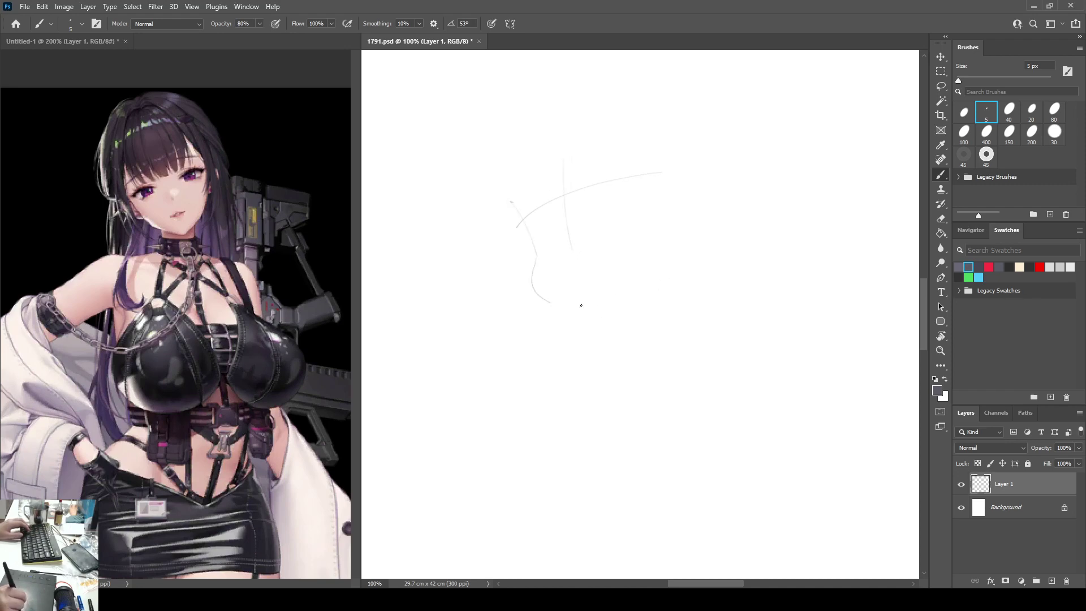
left_click_drag(562, 308, 688, 274)
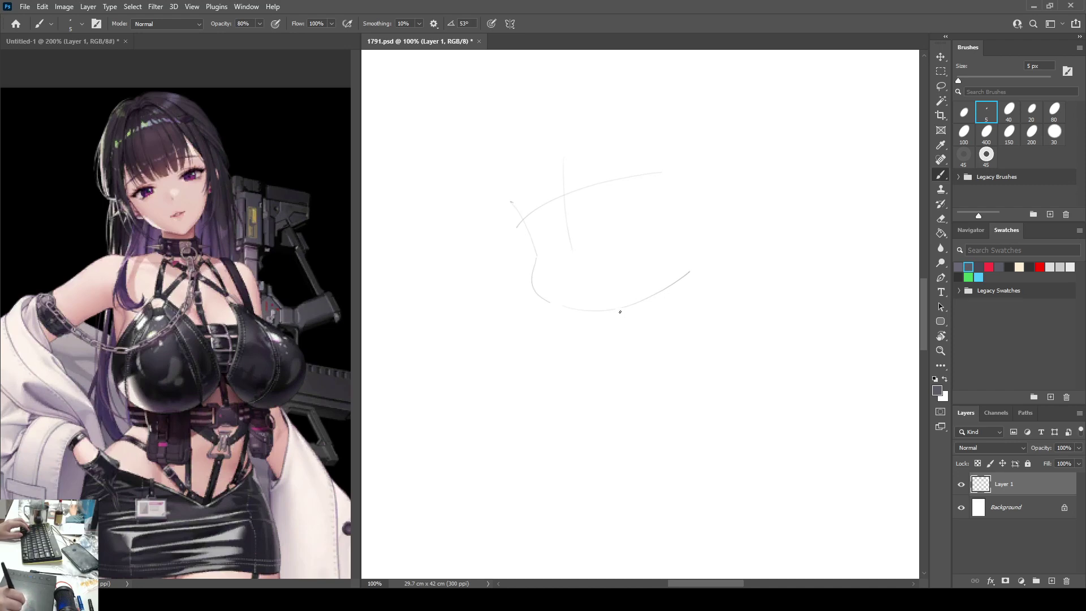
Step: Sketch a torso guide curve descending from below the chin and a horizontal base line beneath it
mouse_move(619, 313)
left_mouse_down()
mouse_move(609, 333)
mouse_move(627, 322)
mouse_move(565, 421)
mouse_move(704, 420)
left_mouse_up()
key("ctrl+z")
key("ctrl+z")
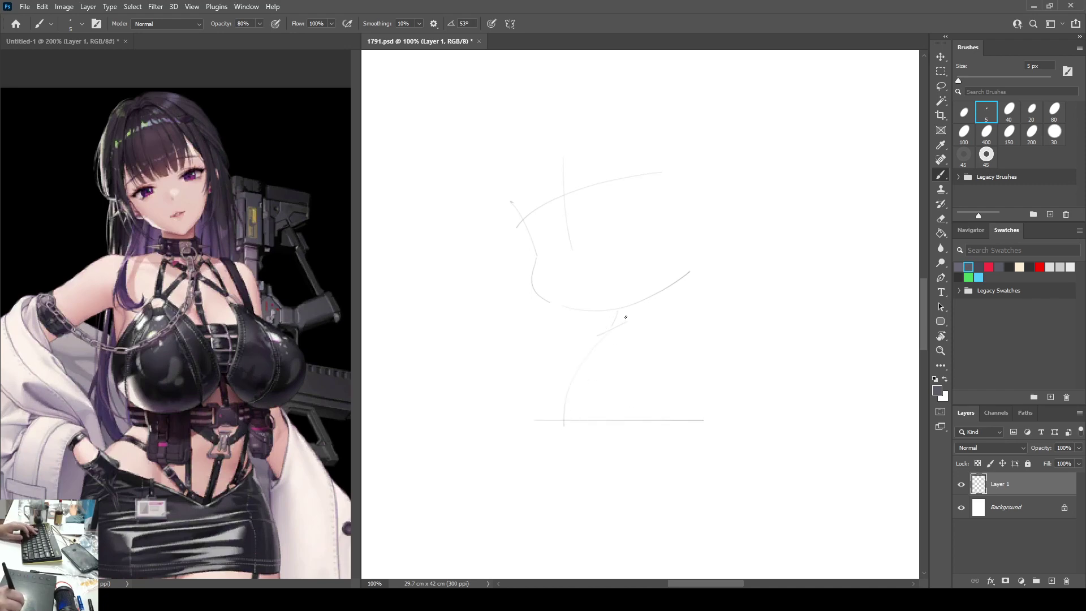
Step: Sketch the two sides of the neck below the jaw and a short curve for each shoulder
left_click_drag(617, 312, 602, 341)
mouse_move(650, 297)
left_mouse_down()
mouse_move(647, 330)
mouse_move(622, 322)
mouse_move(624, 308)
mouse_move(642, 303)
mouse_move(633, 338)
mouse_move(669, 310)
mouse_move(696, 315)
left_mouse_up()
key("e")
key("b")
mouse_move(616, 312)
left_mouse_down()
mouse_move(604, 339)
mouse_move(584, 343)
left_mouse_up()
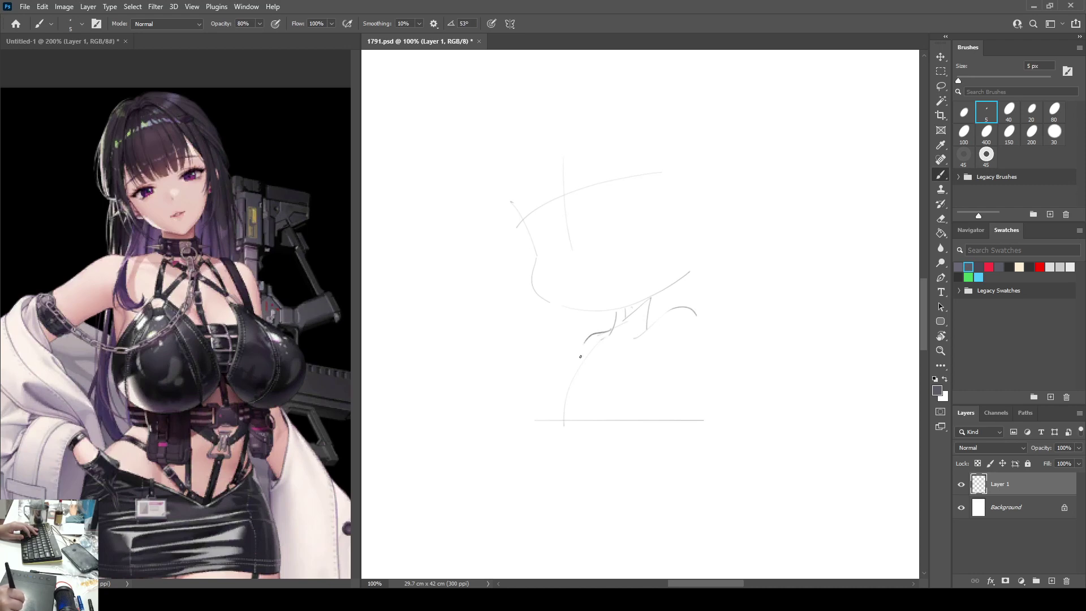
Step: Erase the rough neck base and shoulder marks and redraw the left side of the neck with its shoulder contour
key("e")
left_click_drag(651, 329, 646, 335)
key("b")
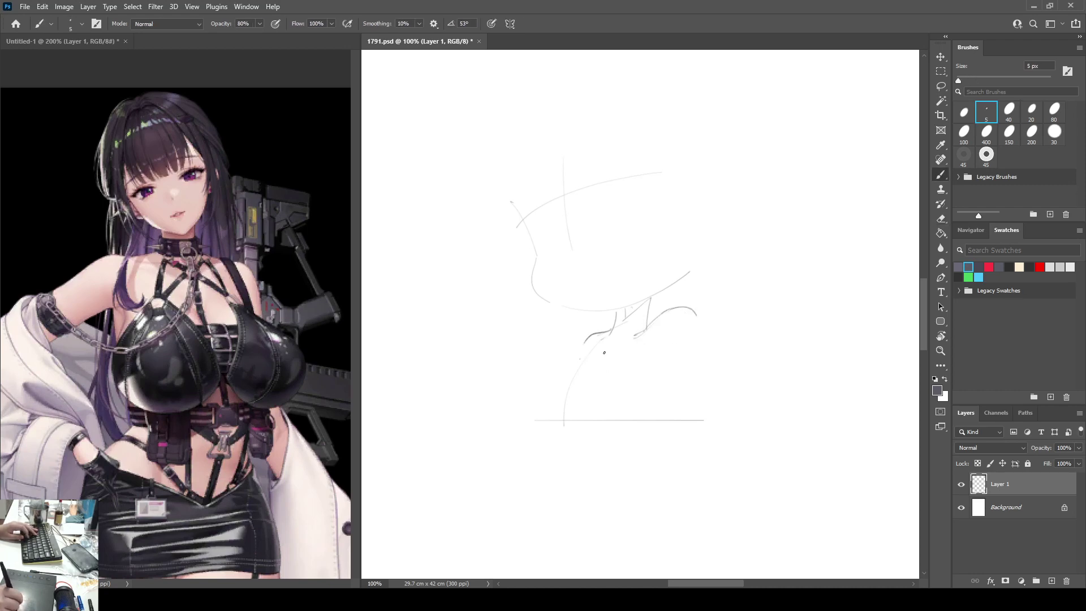
key("e")
left_click_drag(603, 349, 581, 379)
key("b")
key("e")
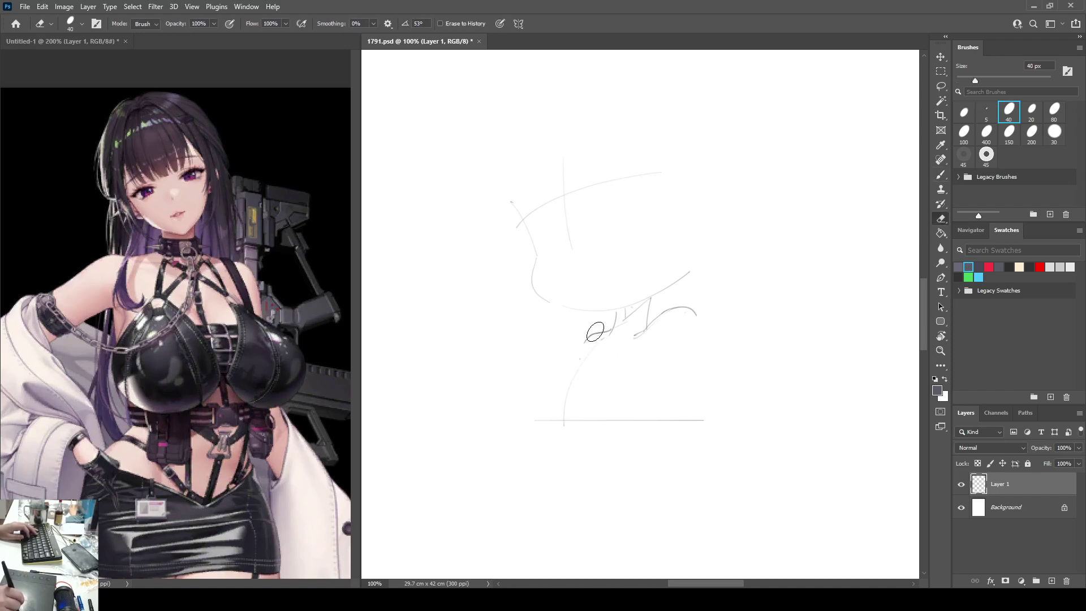
left_click_drag(597, 331, 584, 347)
key("b")
left_click_drag(617, 312, 606, 340)
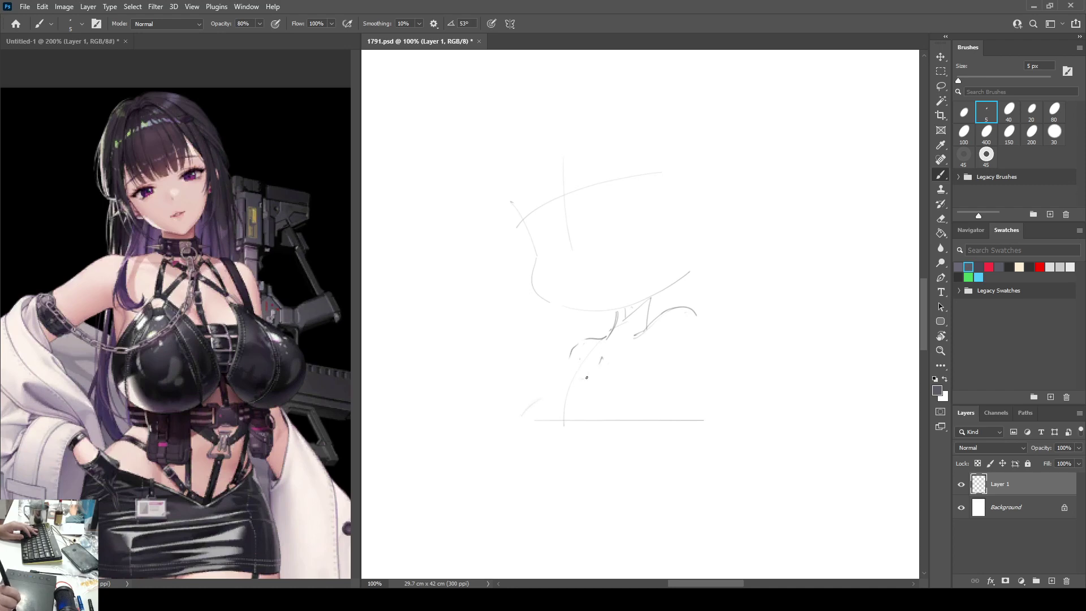
Step: Sketch the upper and lower contours of the arm extended to the lower left and the inner contour of the right arm
mouse_move(467, 411)
left_mouse_down()
mouse_move(496, 388)
mouse_move(560, 373)
left_mouse_up()
left_click_drag(656, 343, 664, 411)
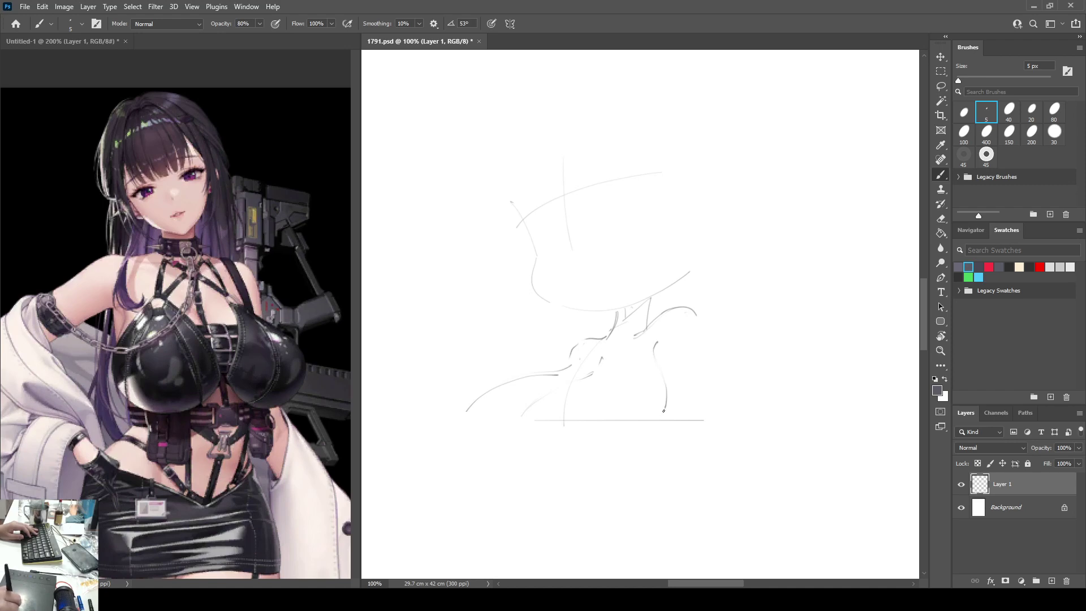
mouse_move(518, 419)
left_mouse_down()
mouse_move(539, 392)
mouse_move(582, 374)
left_mouse_up()
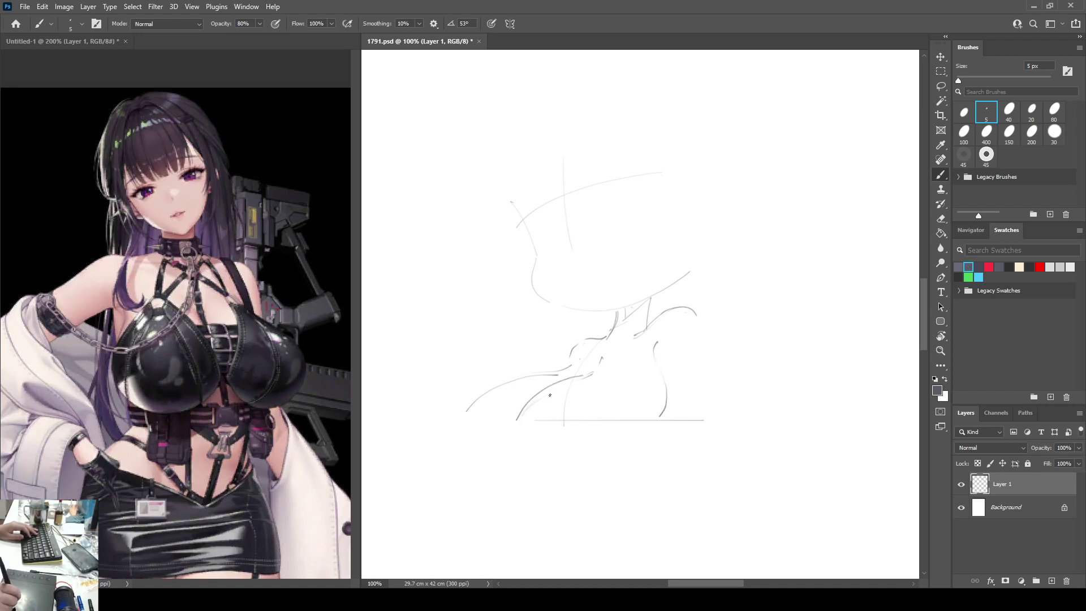
key("ctrl+z")
left_click_drag(516, 423, 585, 380)
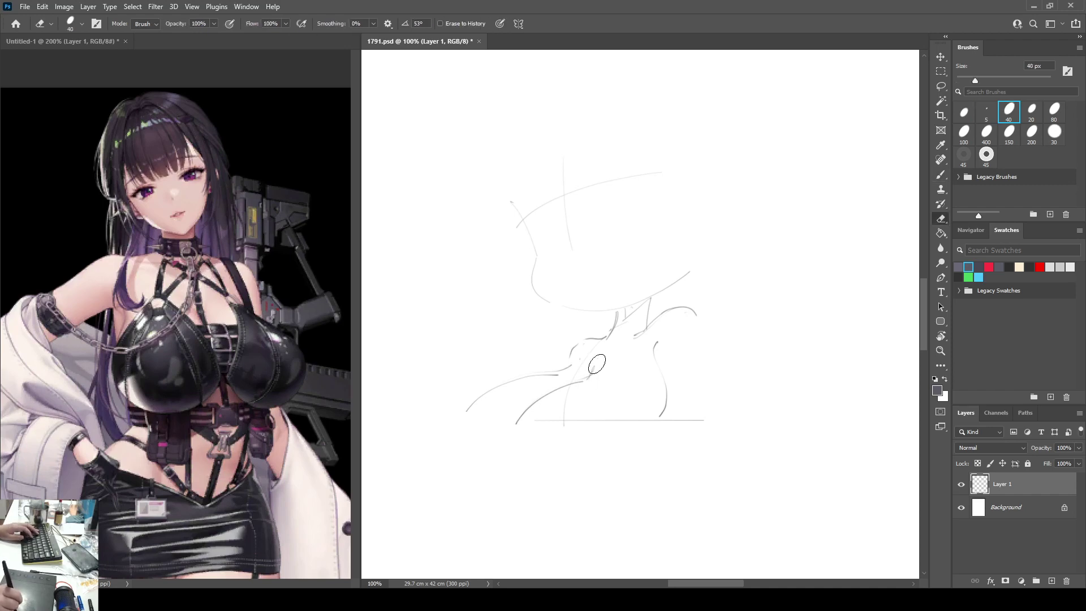
Step: Erase the lower contour of the extended left arm and redraw it as a cleaner curve
left_click_drag(587, 378, 594, 371)
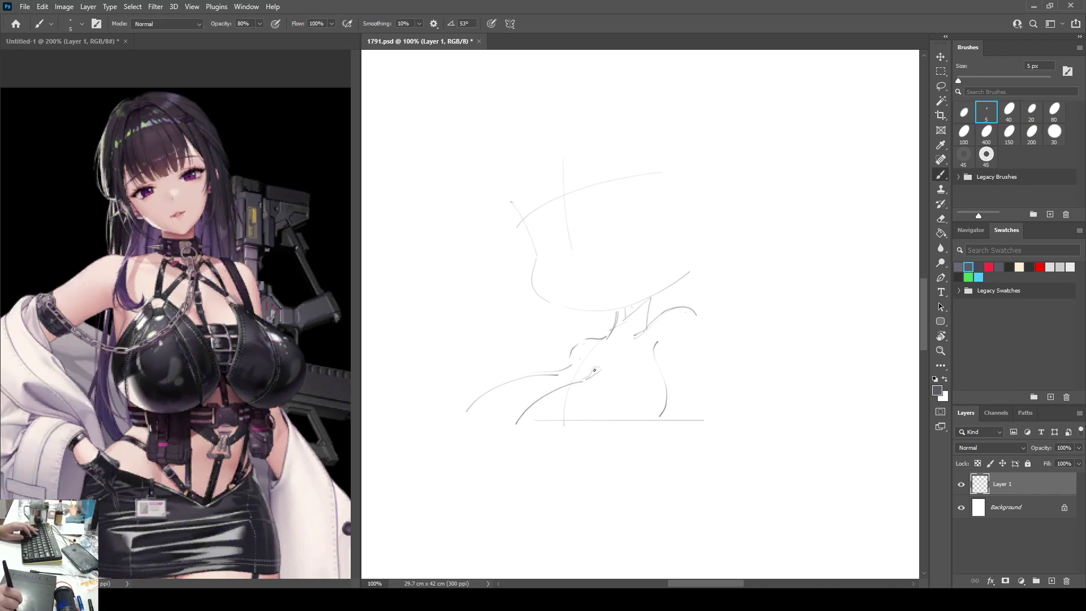
key("e")
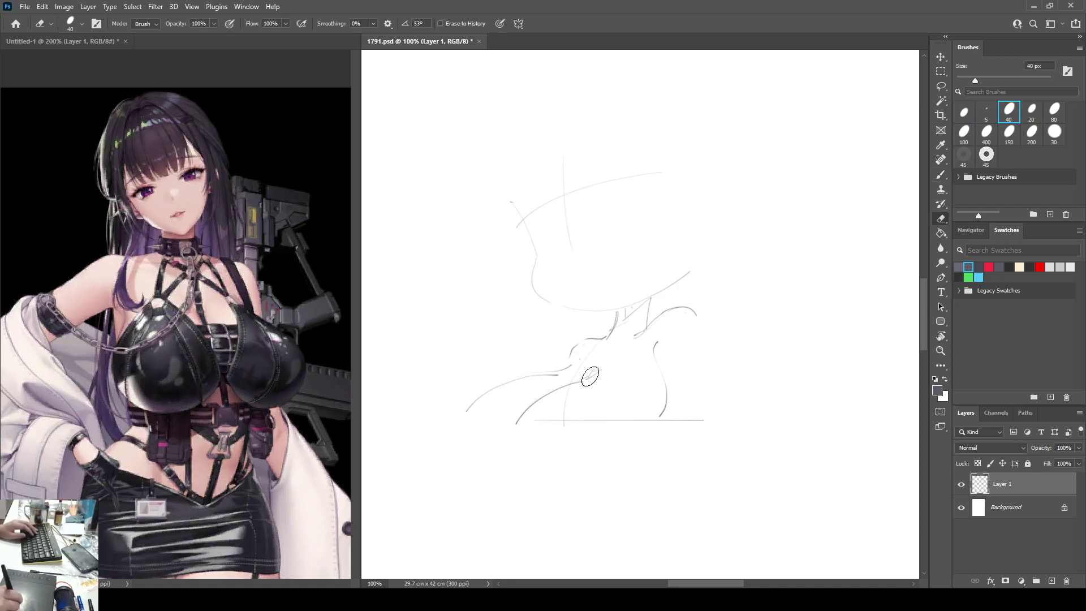
key("b")
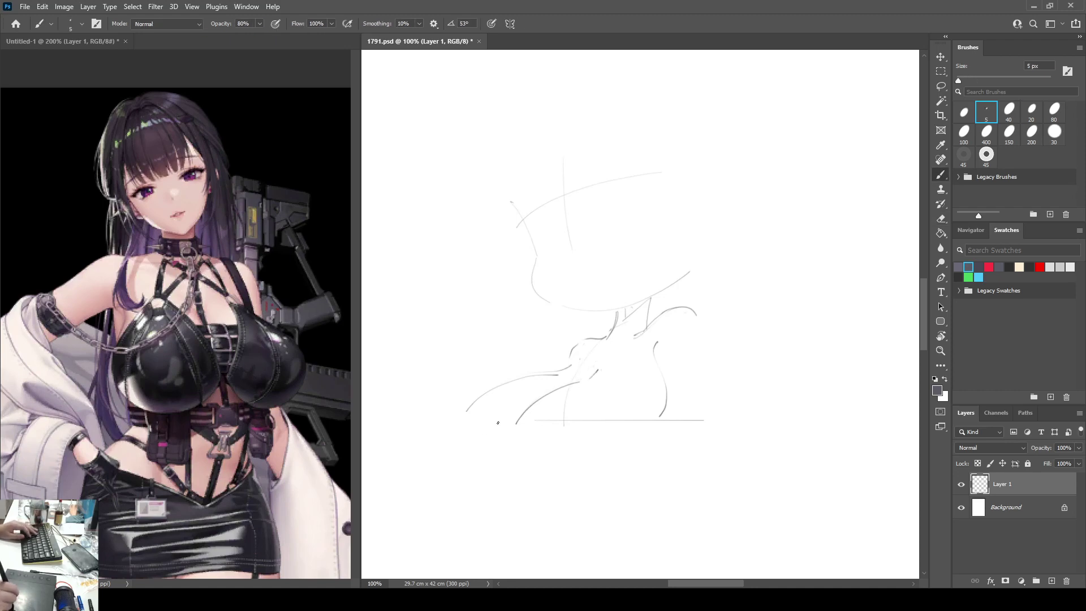
key("e")
key("b")
key("e")
left_click_drag(520, 424, 572, 380)
key("b")
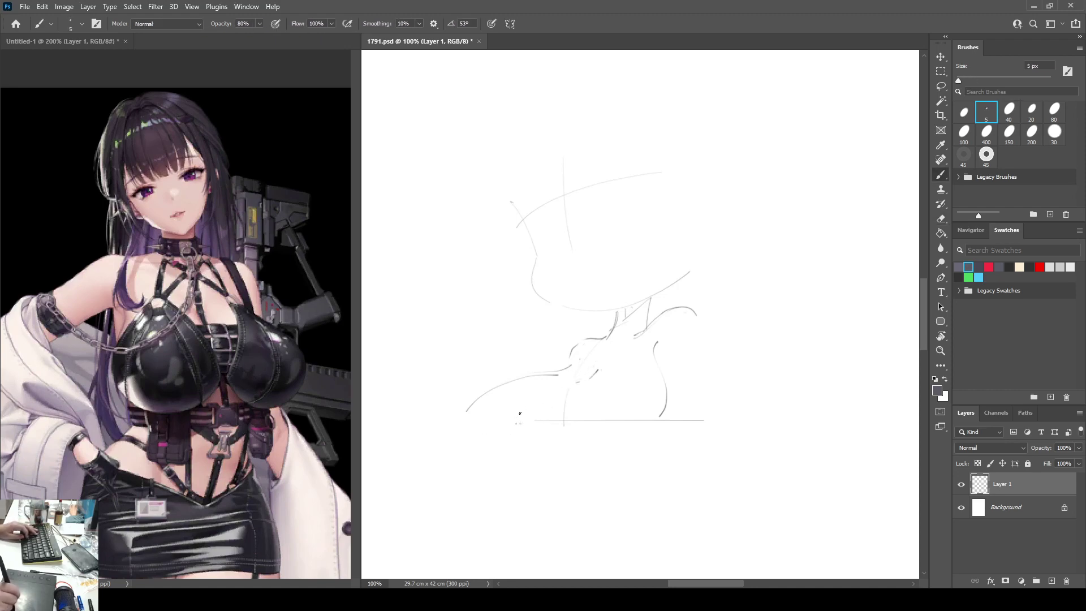
left_click_drag(516, 421, 583, 383)
Step: Erase the upper contour of the extended left arm and redraw it longer, tidying where it meets the shoulder
key("e")
mouse_move(460, 412)
left_mouse_down()
mouse_move(489, 394)
mouse_move(557, 376)
mouse_move(456, 417)
mouse_move(467, 402)
mouse_move(569, 368)
left_mouse_up()
key("b")
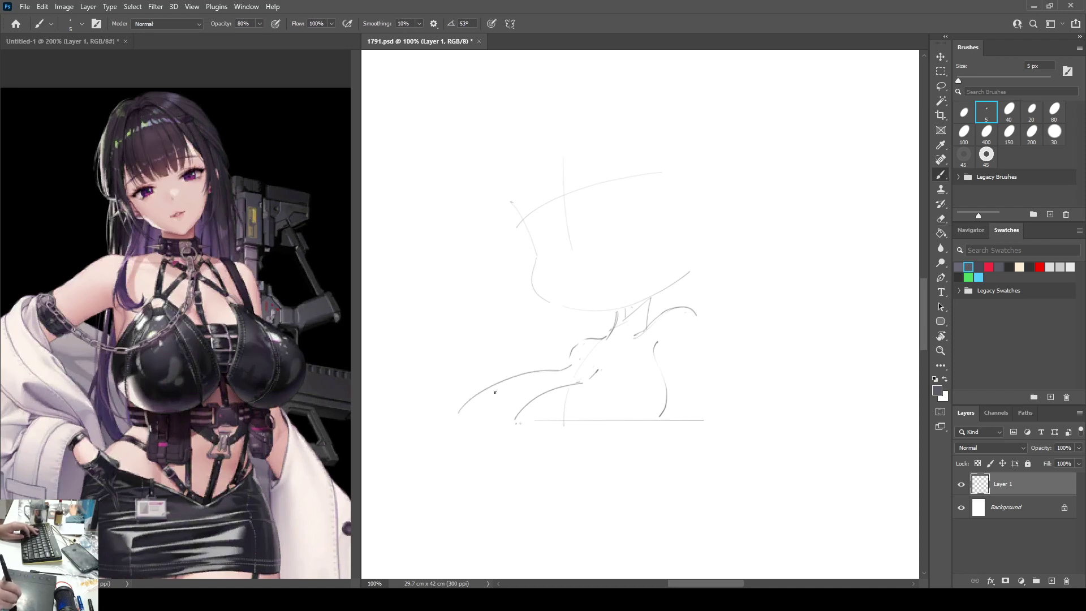
key("ctrl+z")
mouse_move(458, 413)
left_mouse_down()
mouse_move(483, 392)
mouse_move(557, 371)
left_mouse_up()
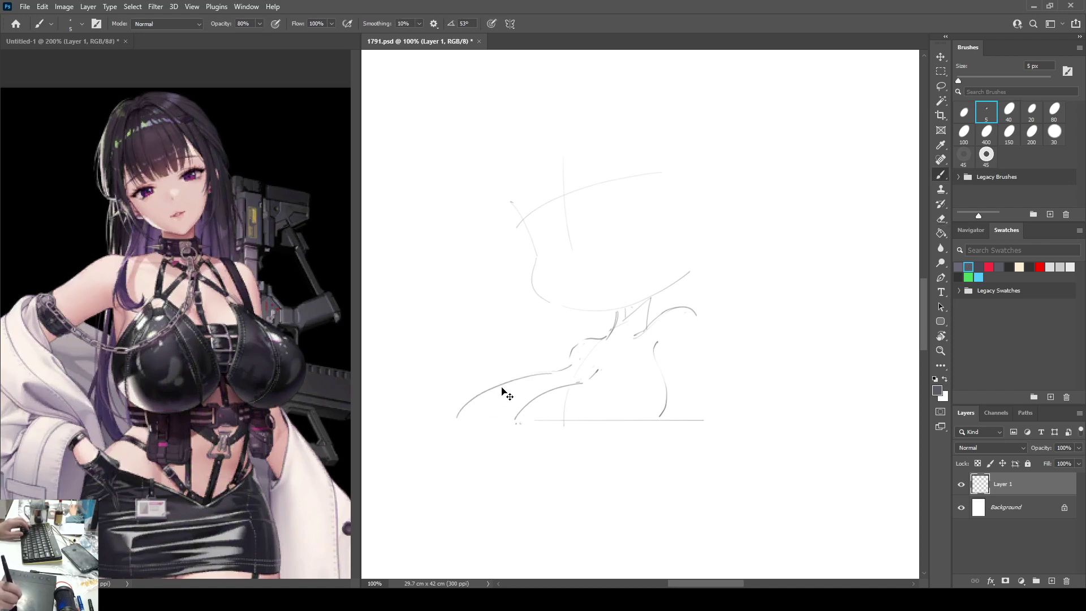
key("ctrl+z")
mouse_move(456, 418)
left_mouse_down()
mouse_move(485, 390)
mouse_move(580, 363)
left_mouse_up()
key("e")
key("b")
key("e")
key("b")
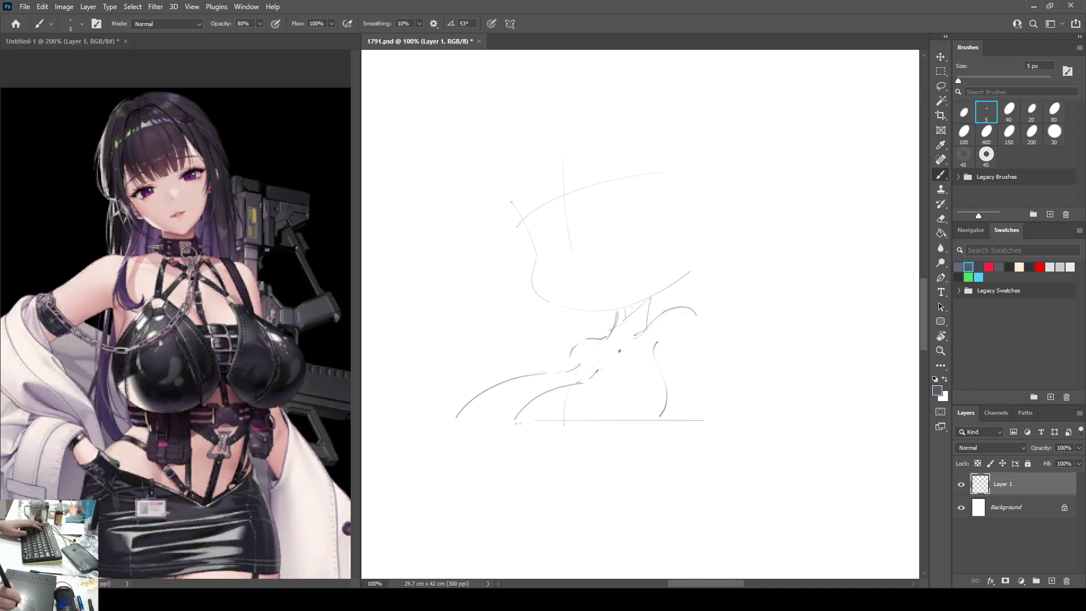
Step: Redraw the right shoulder as a tighter curve and extend the outer arm contour down to the base line
key("F2")
key("F2")
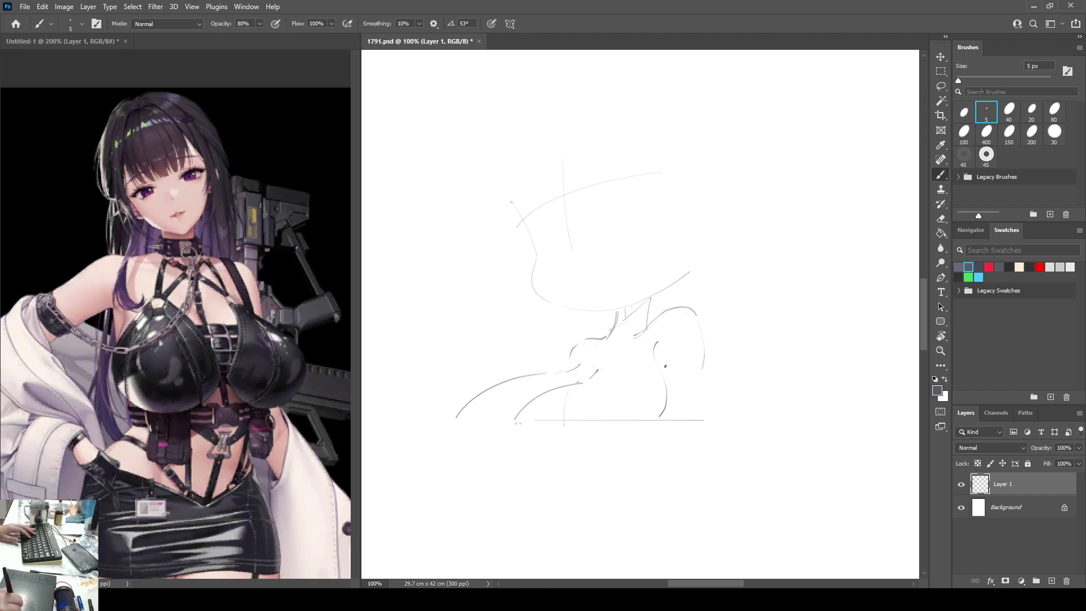
key("ctrl+z")
key("e")
left_click_drag(703, 357, 689, 305)
key("b")
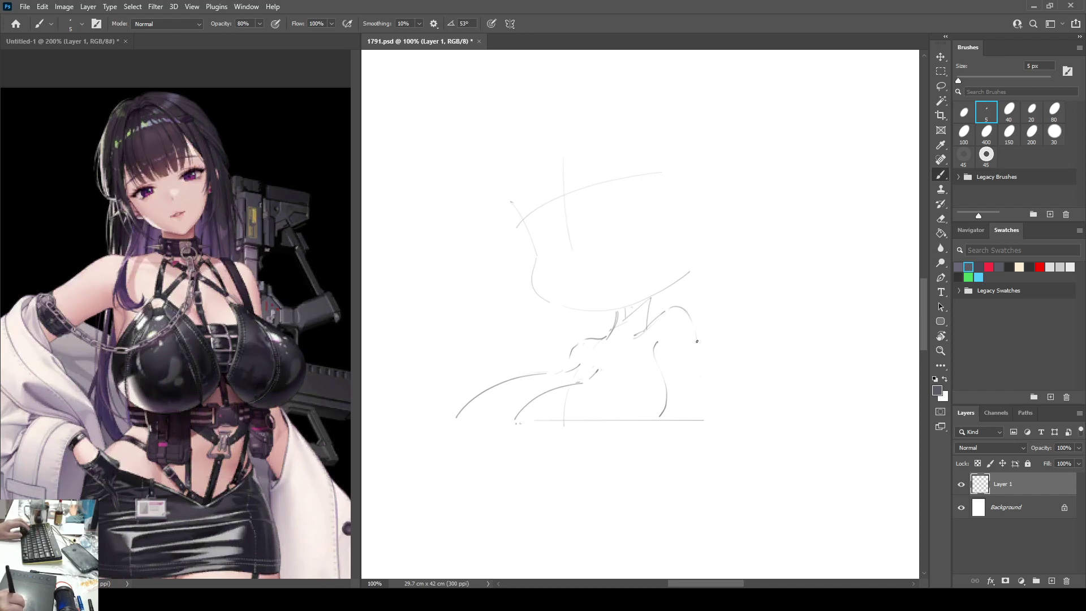
left_click_drag(696, 341, 685, 416)
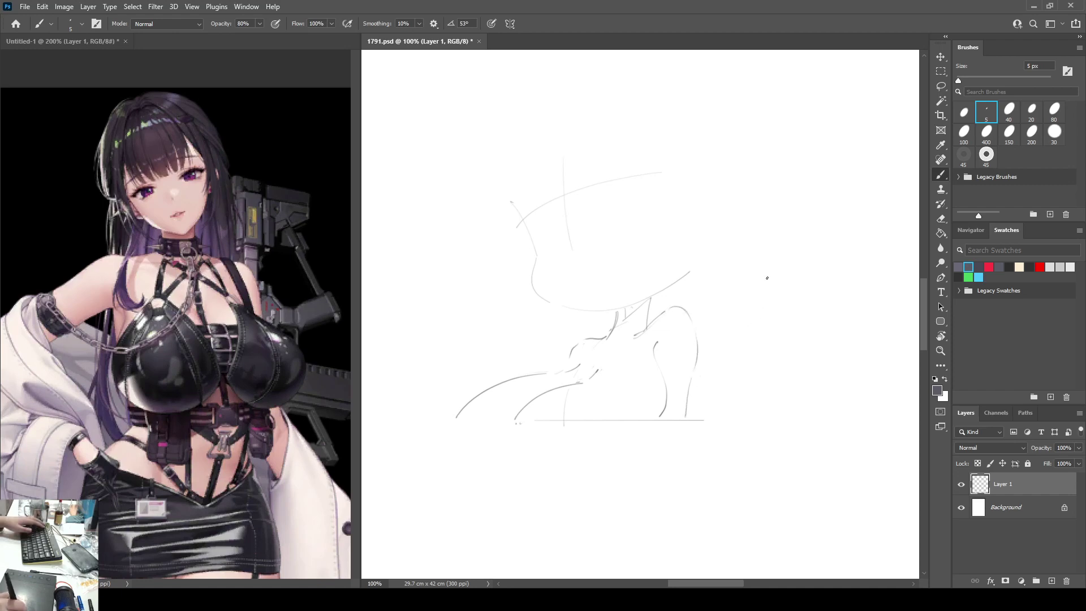
Step: Redraw the sides of the neck and add light hatching for the shadow under the jaw
key("ctrl+shift+h")
key("ctrl+shift+h")
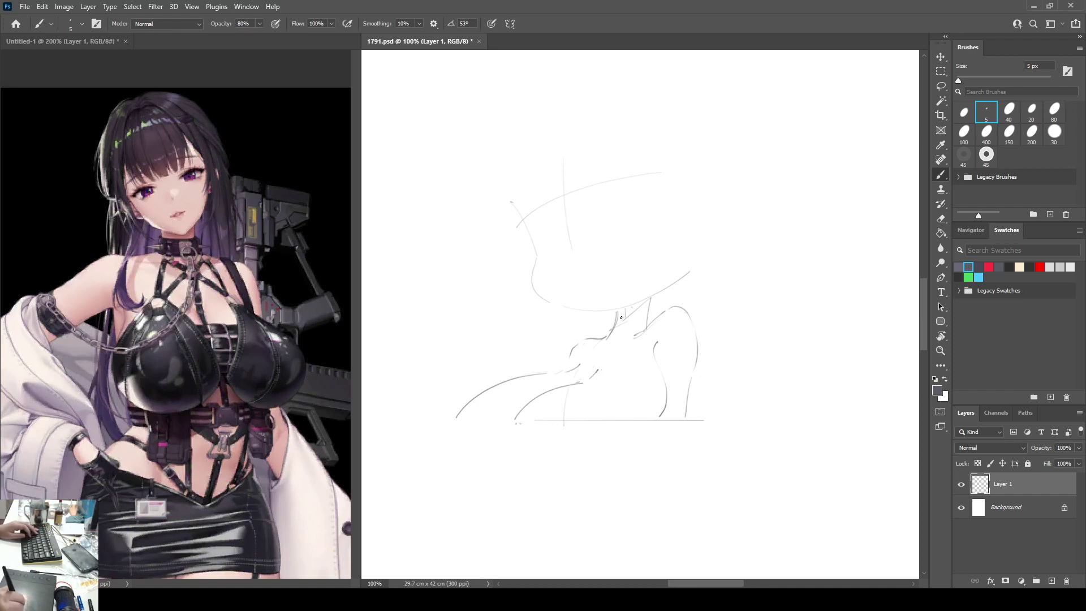
key("e")
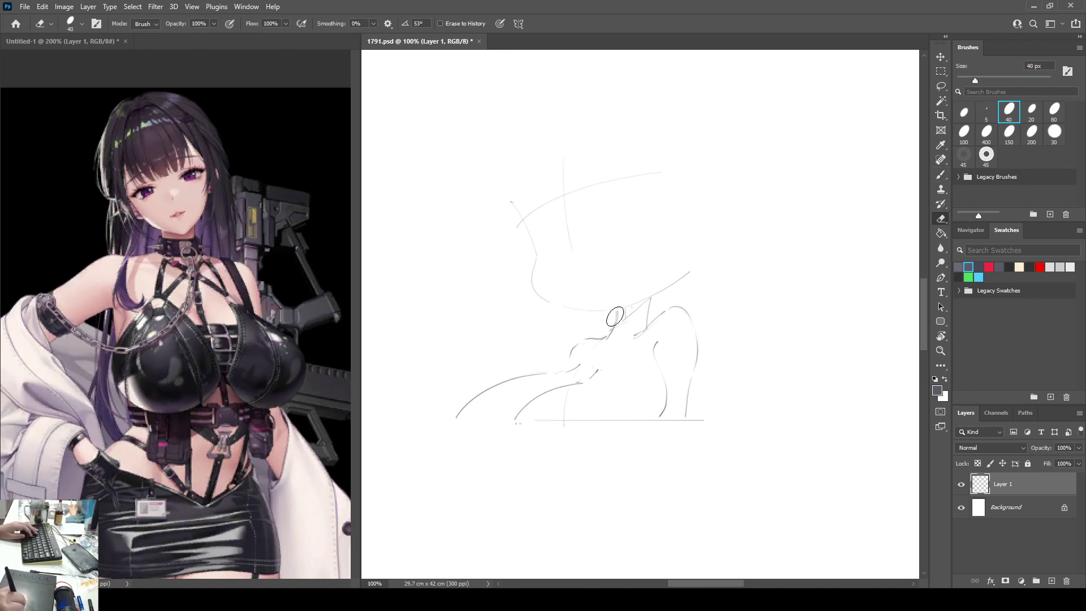
key("b")
mouse_move(617, 314)
left_mouse_down()
mouse_move(606, 336)
mouse_move(653, 296)
mouse_move(645, 318)
left_mouse_up()
key("e")
key("b")
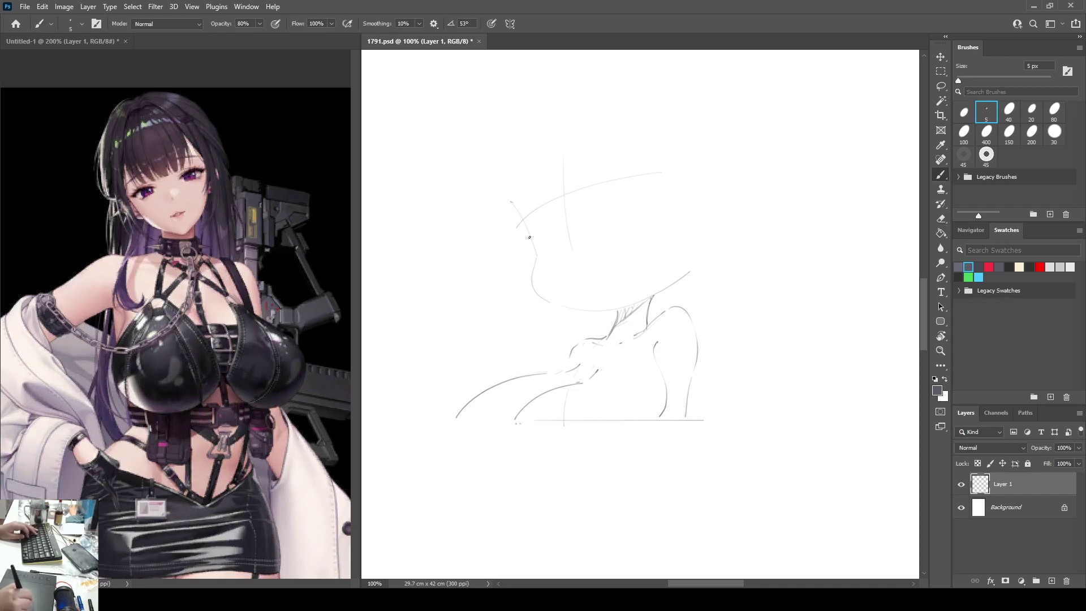
Step: Redraw the left cheek contour as a rounder curve from the eye socket toward the chin
left_click_drag(541, 252, 534, 295)
key("ctrl+z")
mouse_move(541, 252)
left_mouse_down()
mouse_move(531, 277)
mouse_move(547, 302)
left_mouse_up()
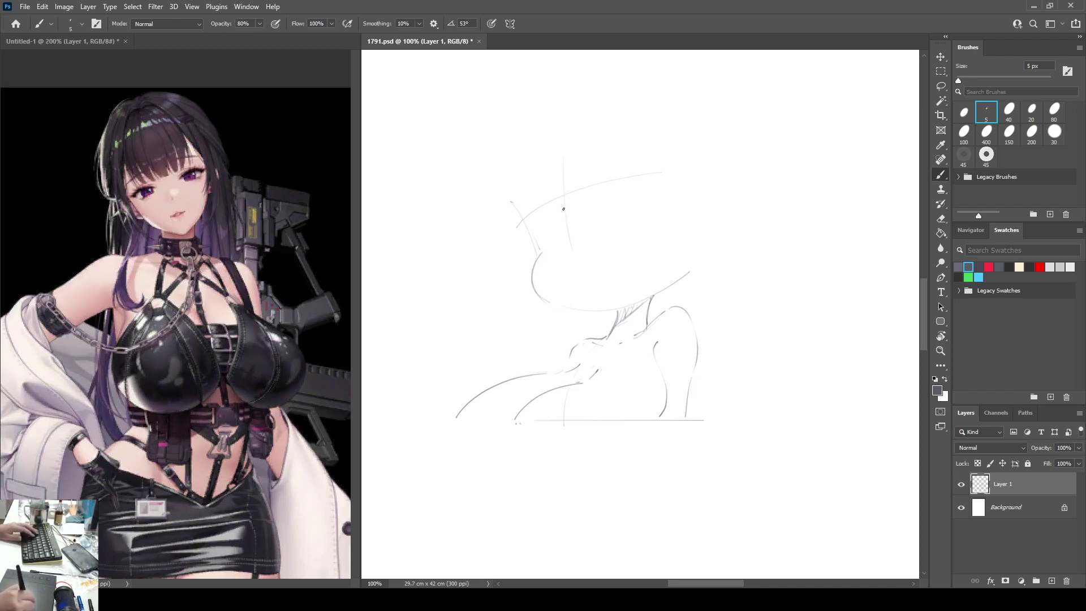
Step: Erase the old face guides and sketch a slanted centre line and a lower curved brow line
key("e")
key("b")
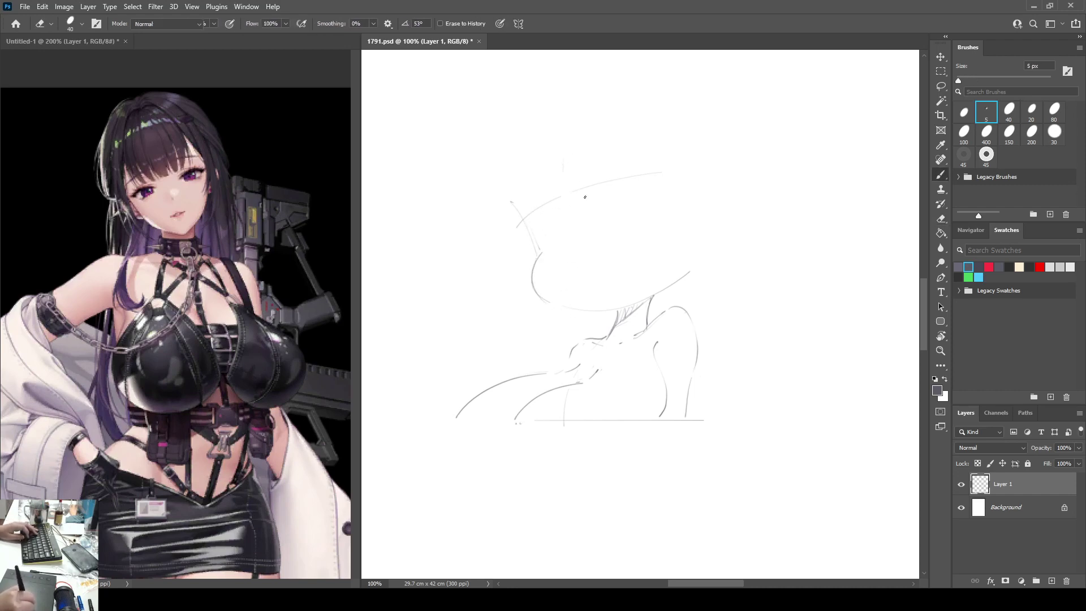
key("e")
left_click_drag(528, 213, 582, 185)
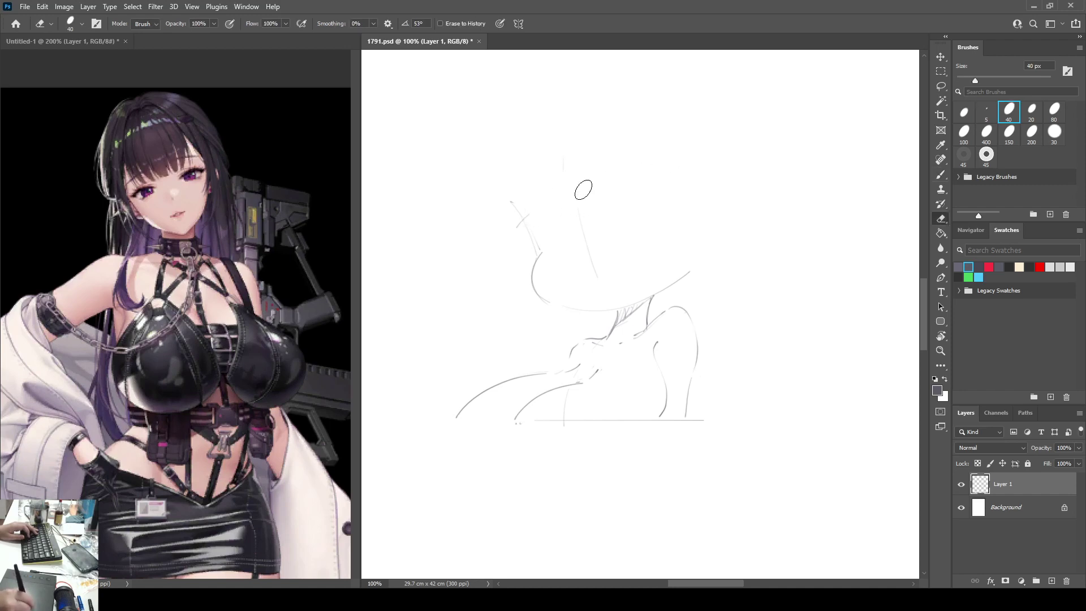
key("b")
mouse_move(540, 232)
left_mouse_down()
mouse_move(645, 196)
mouse_move(673, 198)
left_mouse_up()
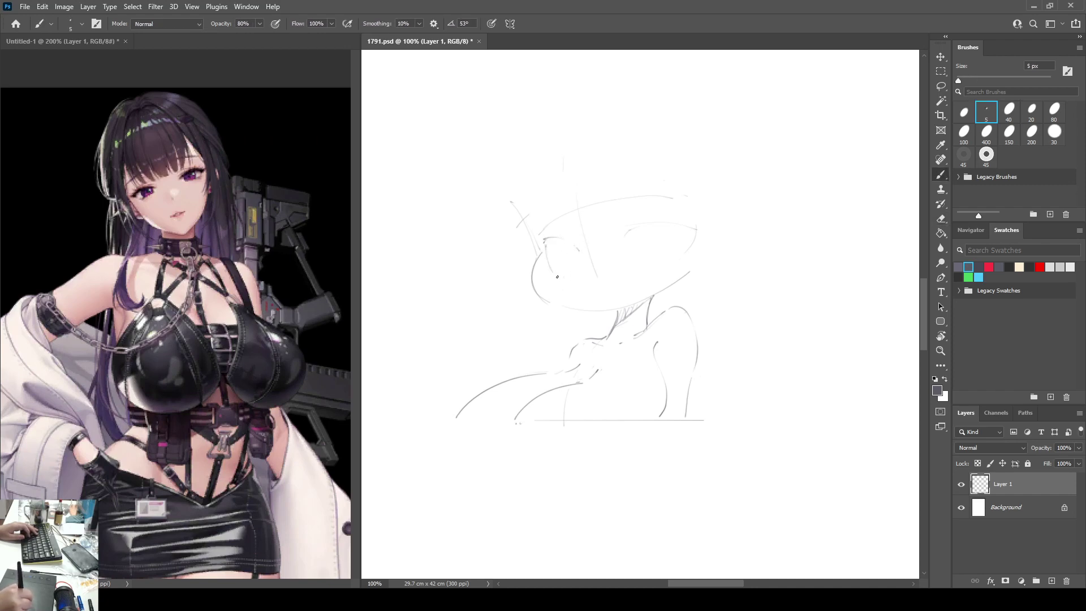
Step: Sketch the upper lid of the right eye and the curved edge of its iris
left_click_drag(623, 243, 643, 228)
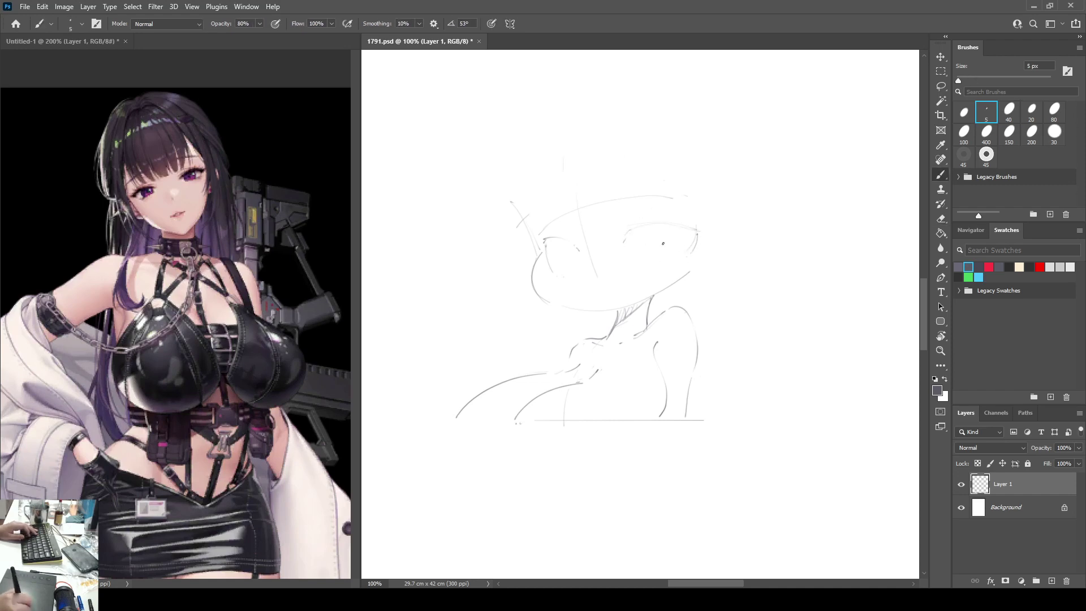
key("e")
key("b")
left_click_drag(654, 235, 658, 266)
key("e")
key("b")
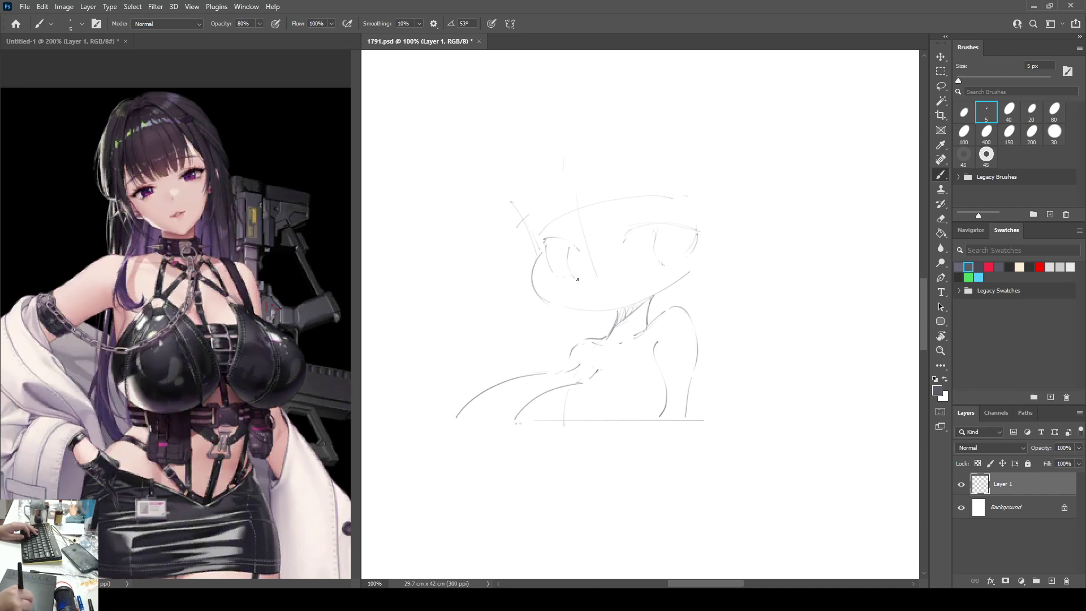
Step: Erase and redraw the iris outline of the left eye, removing the centre guide beside it
key("e")
mouse_move(572, 250)
left_mouse_down()
mouse_move(584, 288)
mouse_move(567, 258)
mouse_move(575, 275)
left_mouse_up()
key("b")
key("e")
key("b")
key("e")
key("b")
key("e")
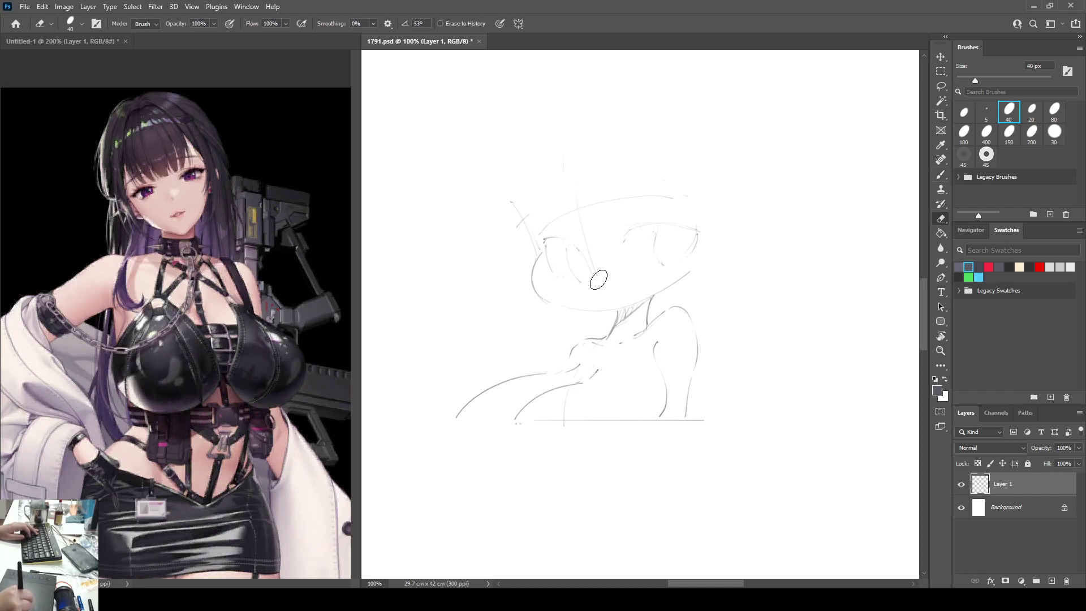
key("b")
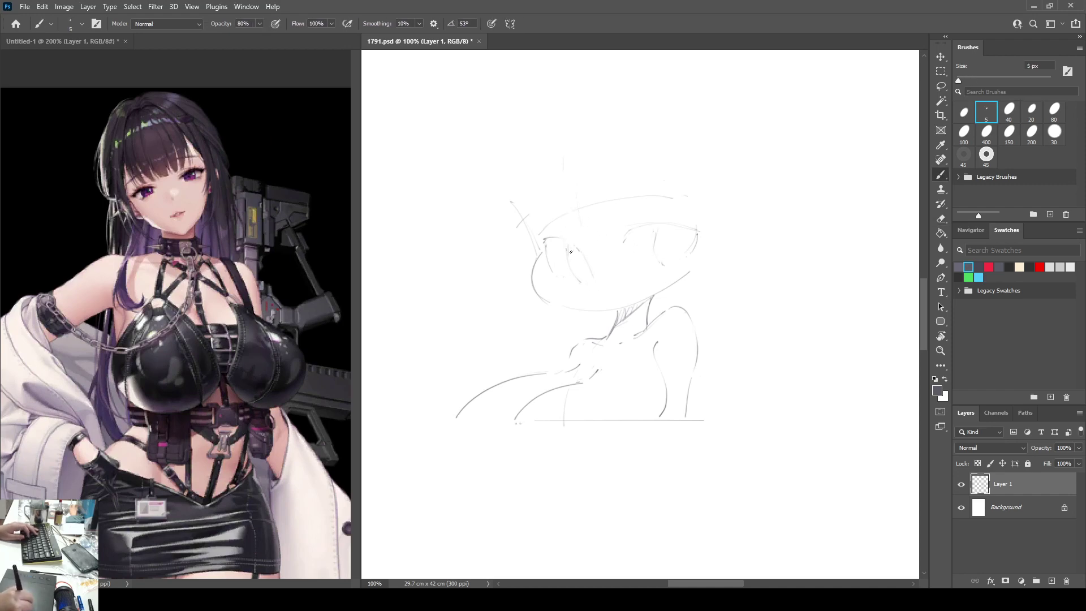
Step: Redraw the right eye's iris outline and fill it with light vertical hatching
key("e")
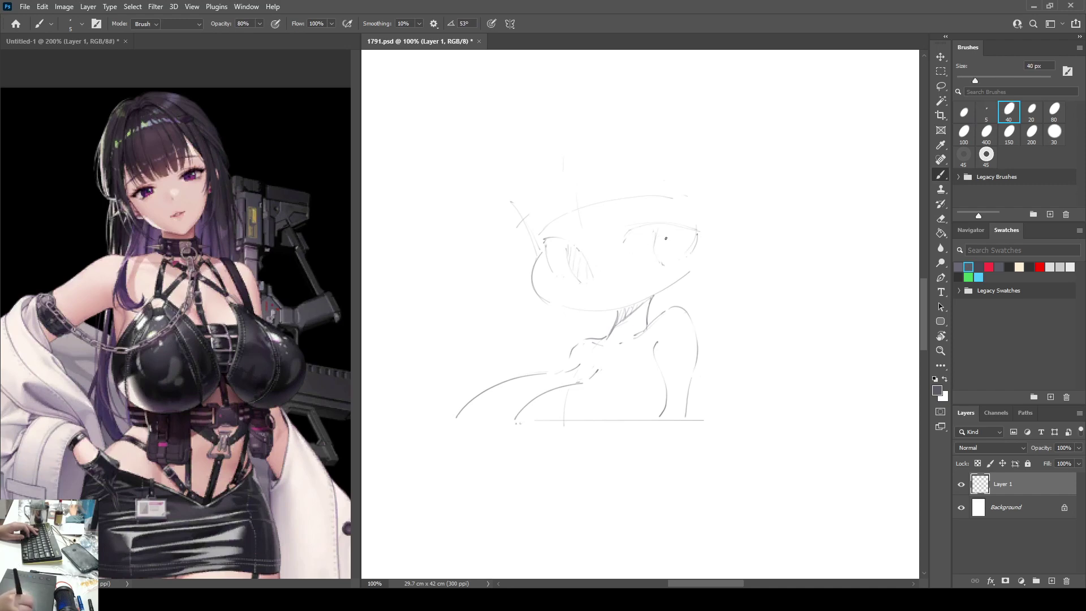
left_click_drag(656, 232, 662, 263)
key("b")
mouse_move(653, 230)
left_mouse_down()
mouse_move(663, 266)
mouse_move(654, 230)
mouse_move(662, 267)
mouse_move(655, 233)
left_mouse_up()
key("e")
key("b")
key("e")
key("b")
key("e")
key("b")
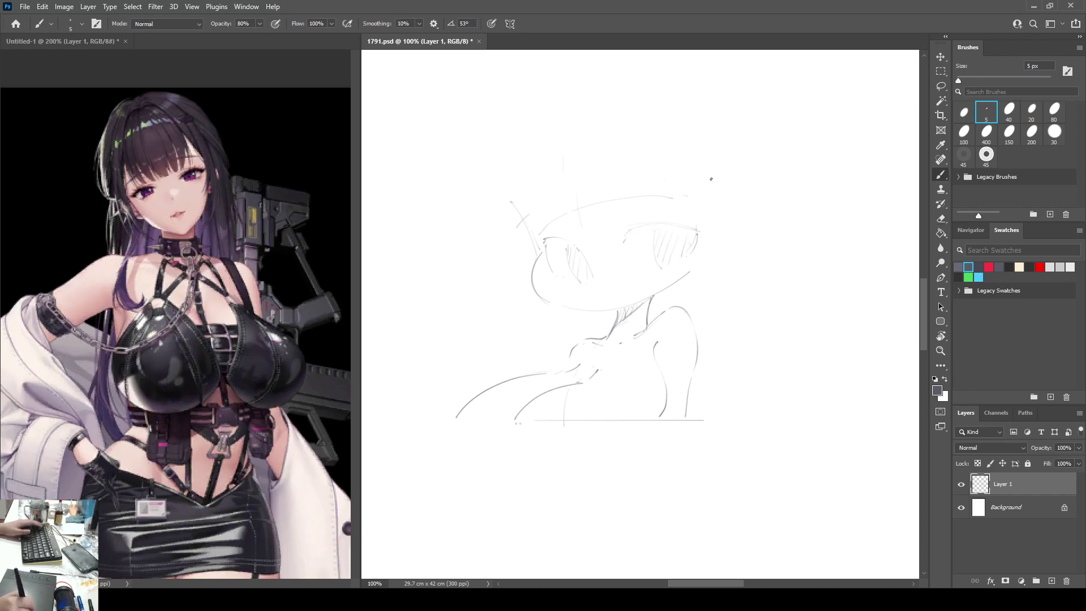
Step: Strengthen the upper eyelid lines of both eyes with darker curved strokes
key("ctrl+shift+h")
key("ctrl+shift+h")
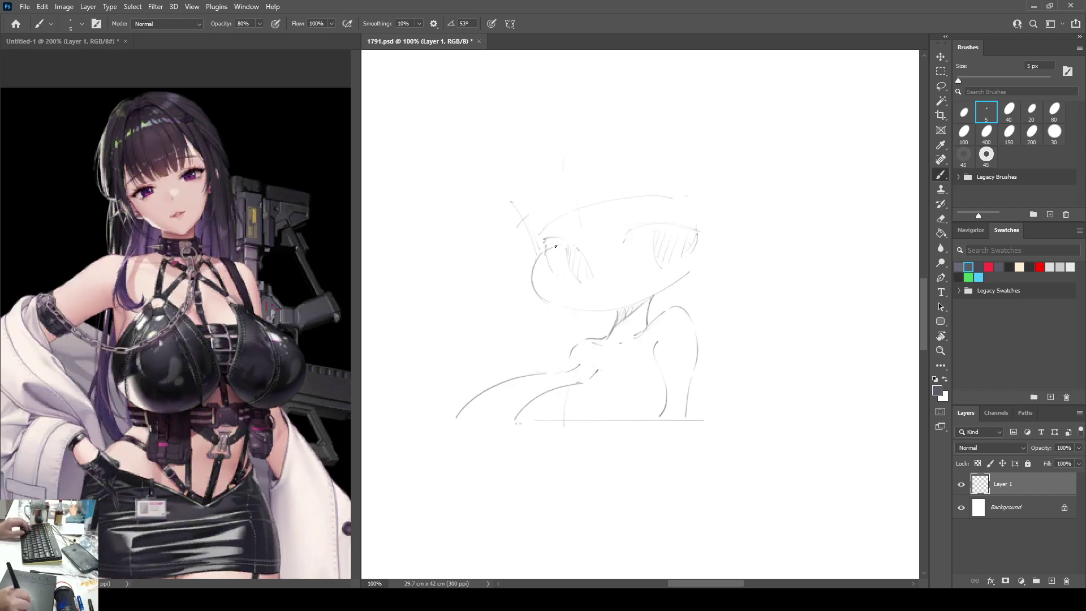
left_click_drag(540, 256, 694, 231)
key("ctrl+z")
left_click_drag(628, 237, 708, 233)
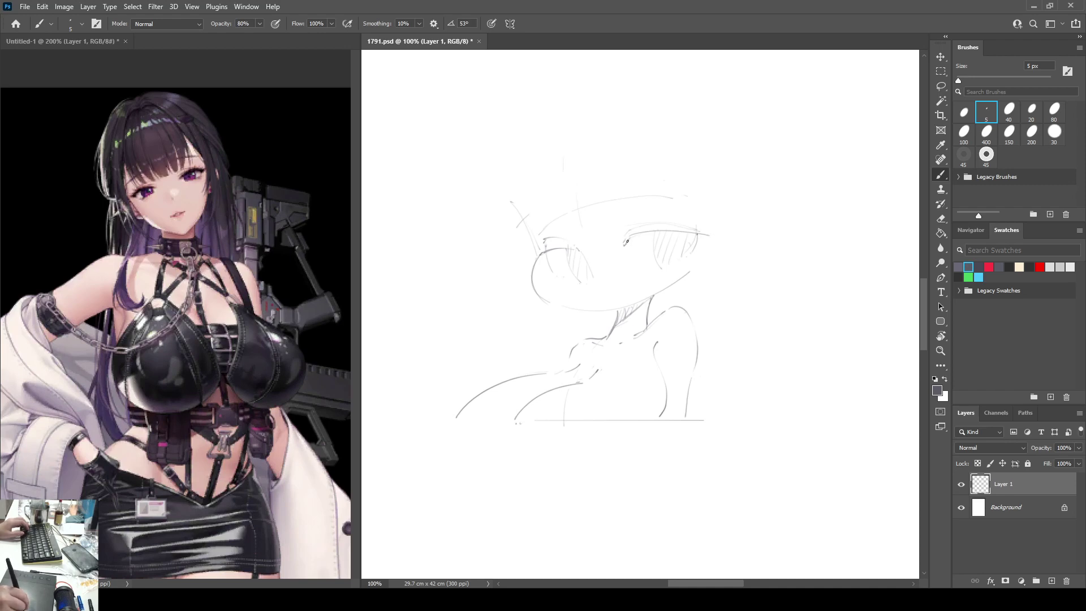
Step: Erase the face's left cheek contour and redraw it as a rounded curve running down to the chin
key("e")
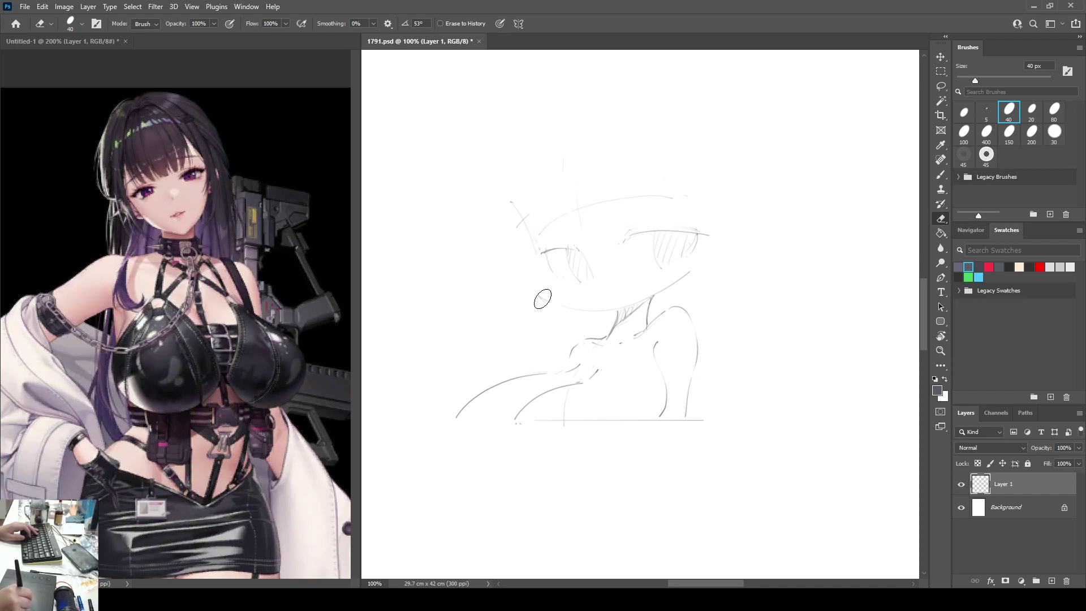
key("b")
left_click_drag(540, 265, 552, 305)
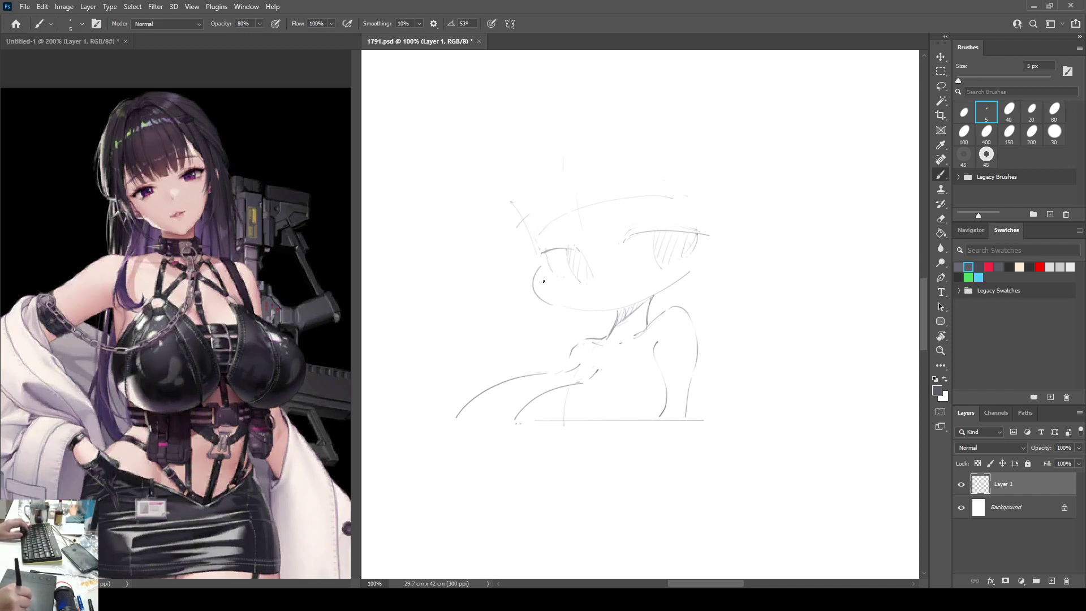
key("ctrl+z")
left_click_drag(537, 266, 557, 306)
key("ctrl+z")
mouse_move(538, 263)
left_mouse_down()
mouse_move(559, 301)
mouse_move(546, 299)
mouse_move(566, 308)
left_mouse_up()
key("ctrl+z")
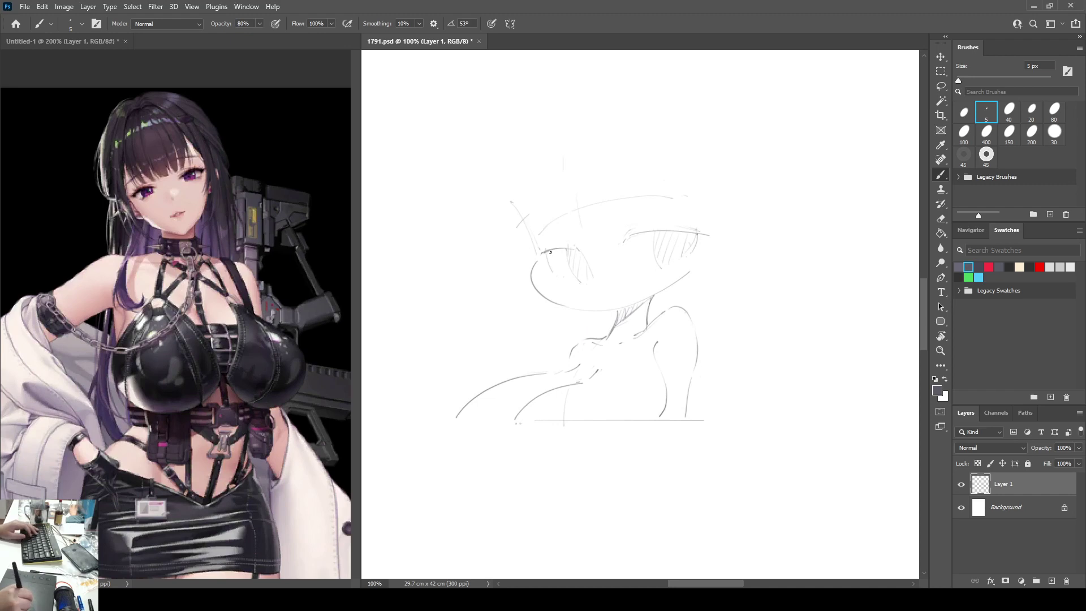
Step: Darken the upper eyelid lines of both eyes and add a small round mark on each cheek
left_click_drag(542, 253, 675, 232)
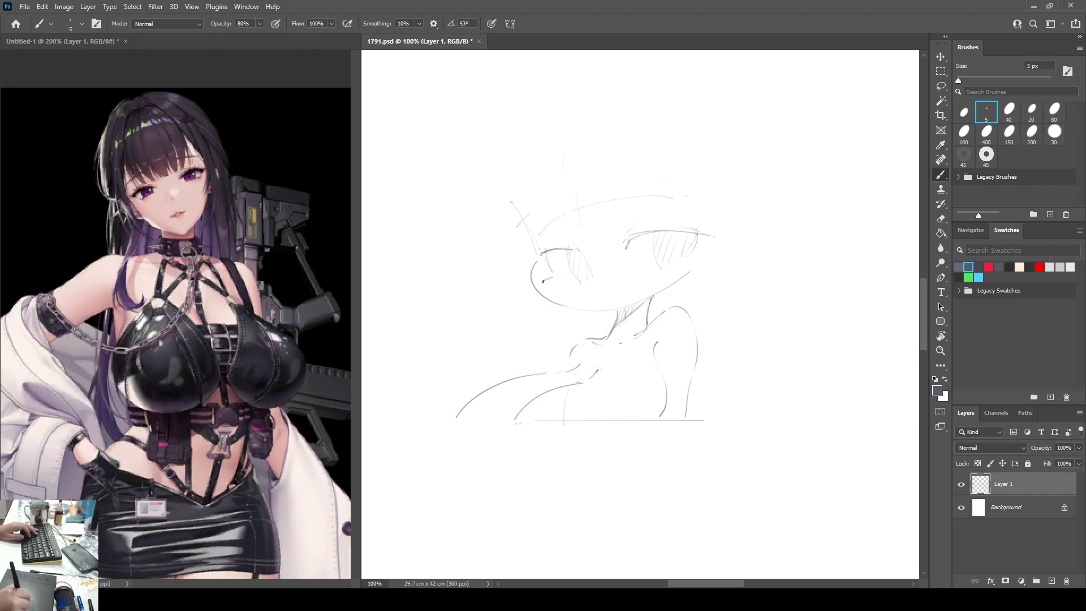
left_click_drag(543, 281, 552, 288)
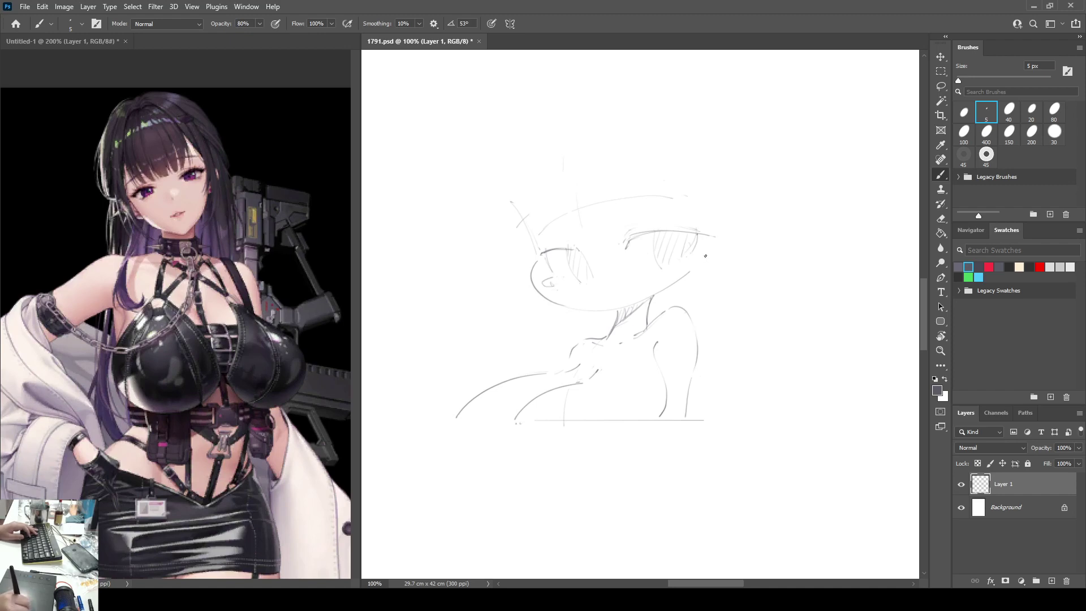
left_click_drag(704, 256, 708, 259)
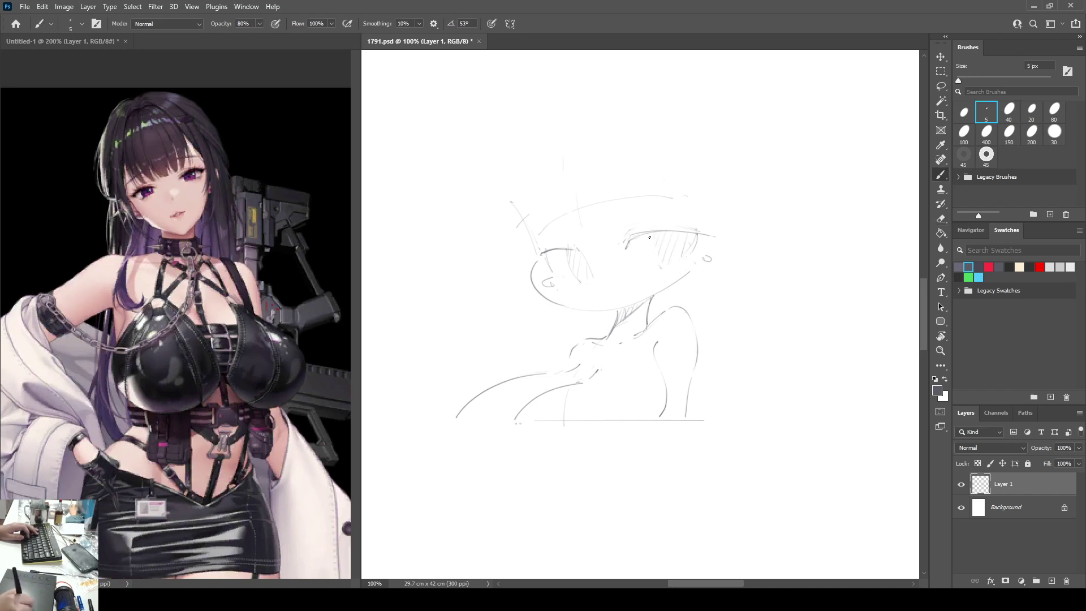
Step: Redraw the right eye's inner iris edge and add a small mark above that eye's inner corner
left_click_drag(650, 237, 660, 267)
key("F2")
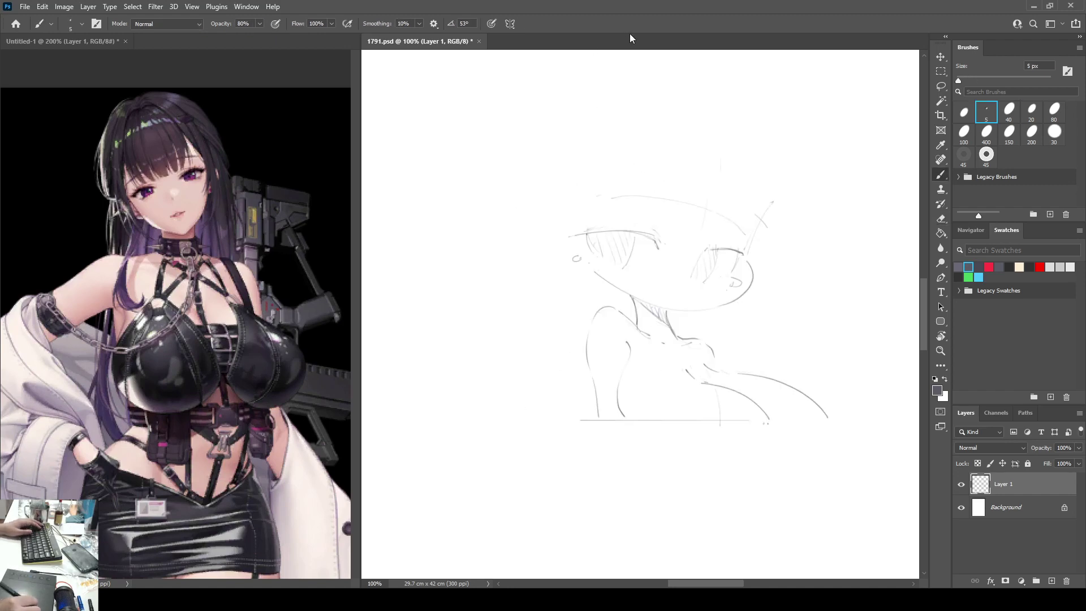
key("h")
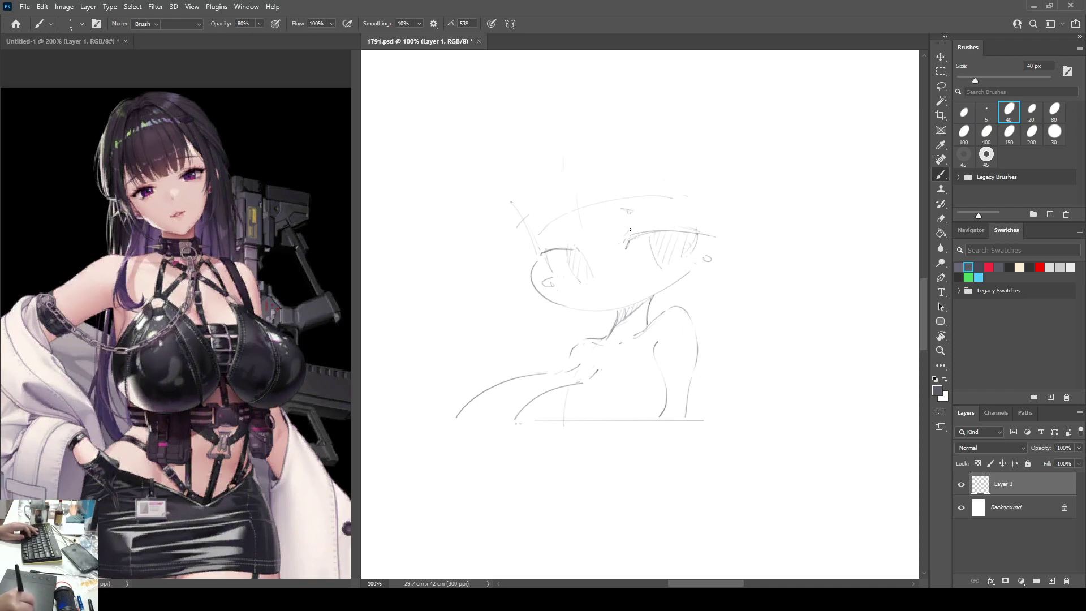
Step: Sketch a curved crease line above each eye and hatch the space under the left eye's crease
left_click_drag(633, 220, 686, 228)
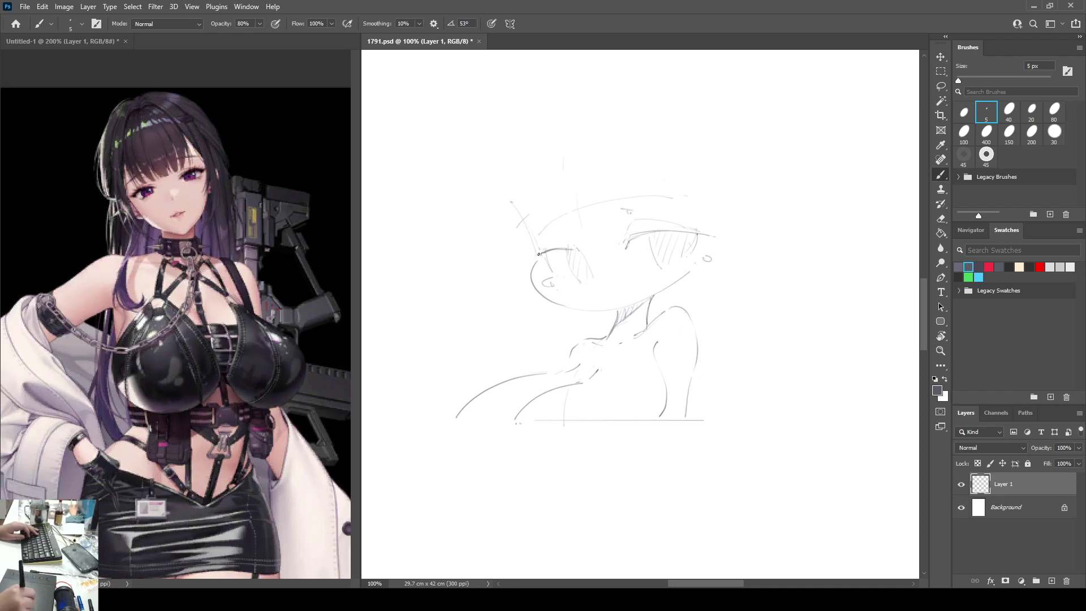
left_click_drag(538, 254, 563, 240)
key("ctrl+z")
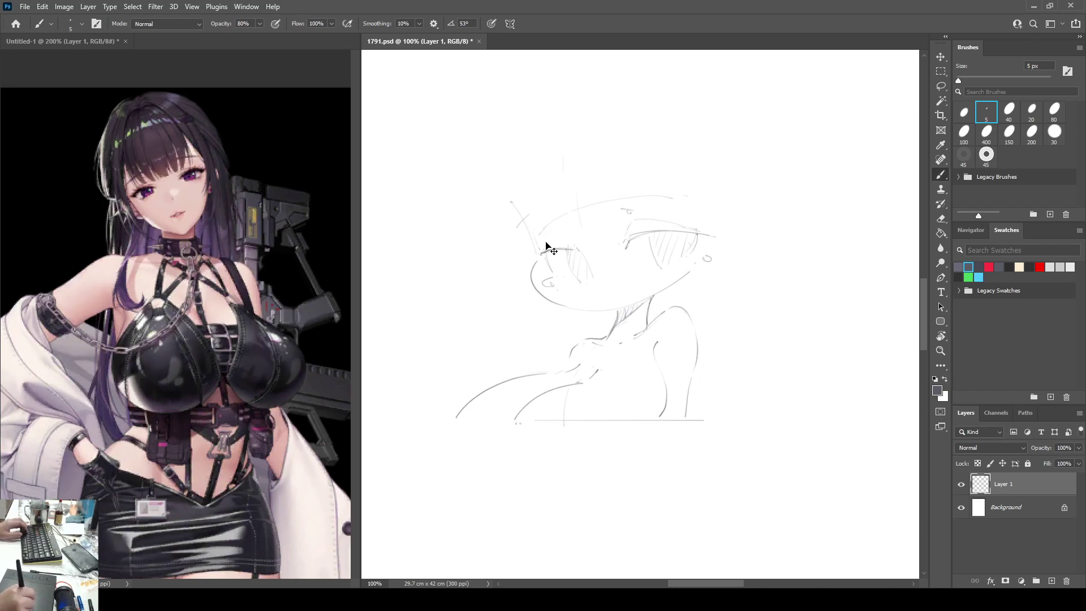
left_click_drag(530, 246, 536, 255)
mouse_move(529, 247)
left_mouse_down()
mouse_move(580, 246)
mouse_move(552, 236)
mouse_move(576, 230)
mouse_move(559, 232)
mouse_move(577, 249)
left_mouse_up()
key("ctrl+z")
key("ctrl+z")
key("ctrl+z")
key("ctrl+z")
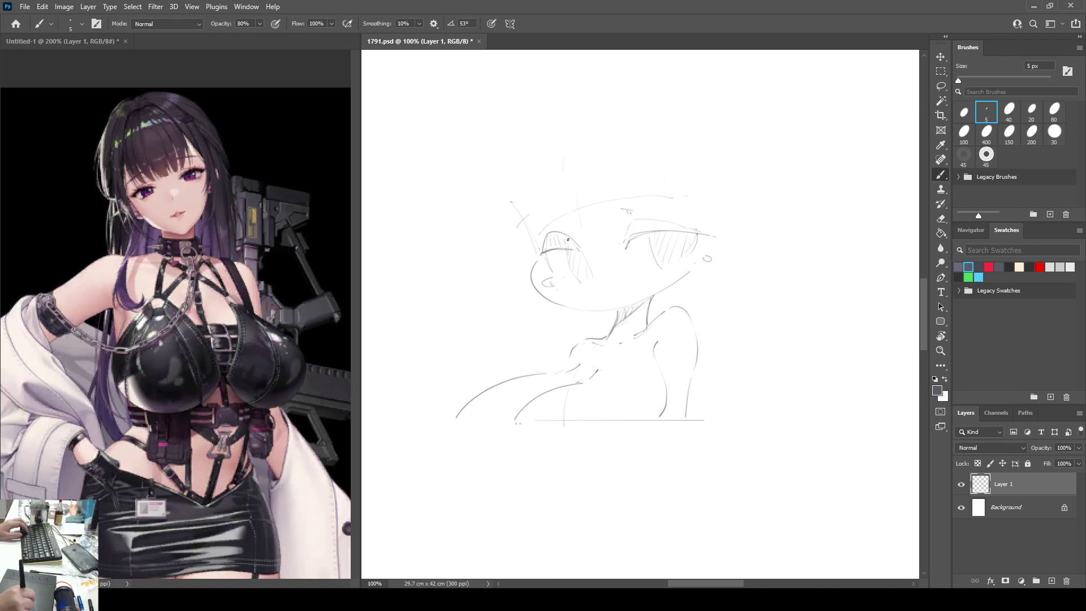
Step: Redraw the crease above the right eye as a higher arch and fill it with light hatching
mouse_move(628, 237)
left_mouse_down()
mouse_move(639, 221)
mouse_move(700, 227)
mouse_move(647, 228)
left_mouse_up()
key("ctrl+z")
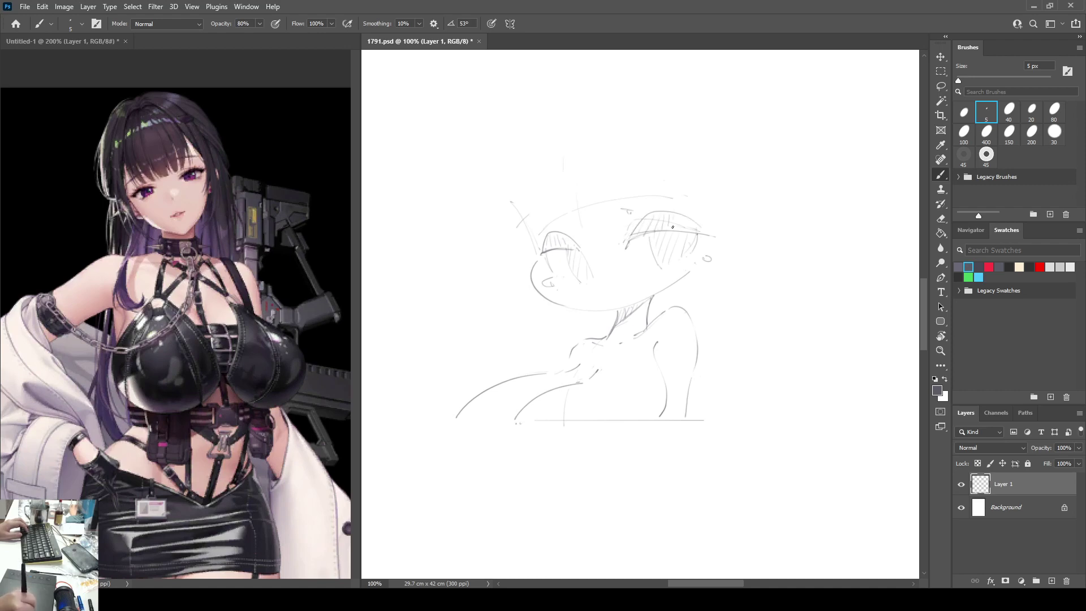
key("F2")
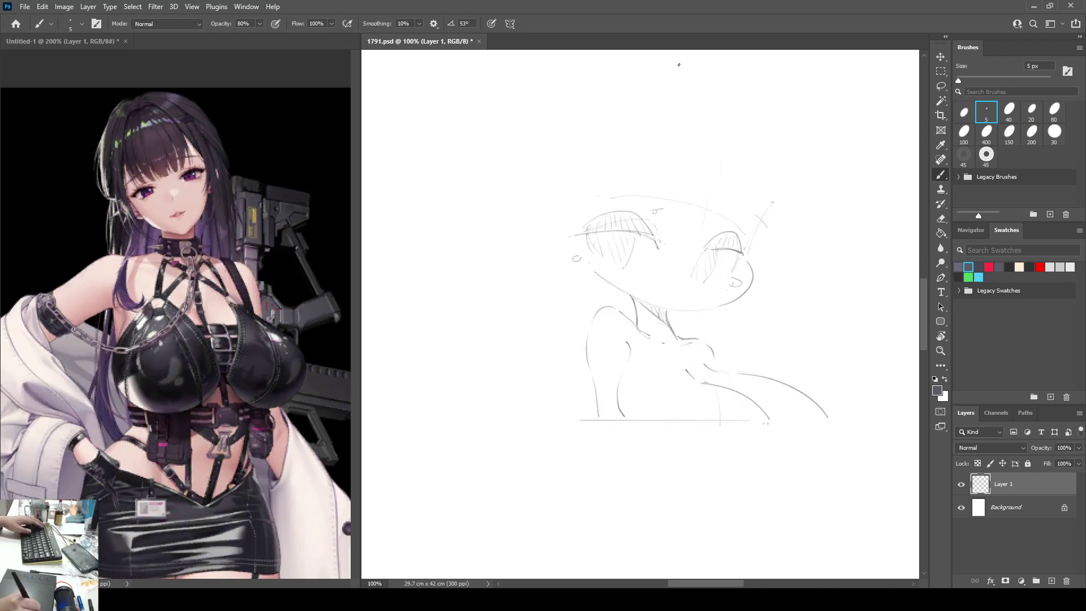
key("F2")
Step: Erase the round mark on the left cheek and replace it with a small square outline
key("e")
left_click_drag(545, 287, 550, 280)
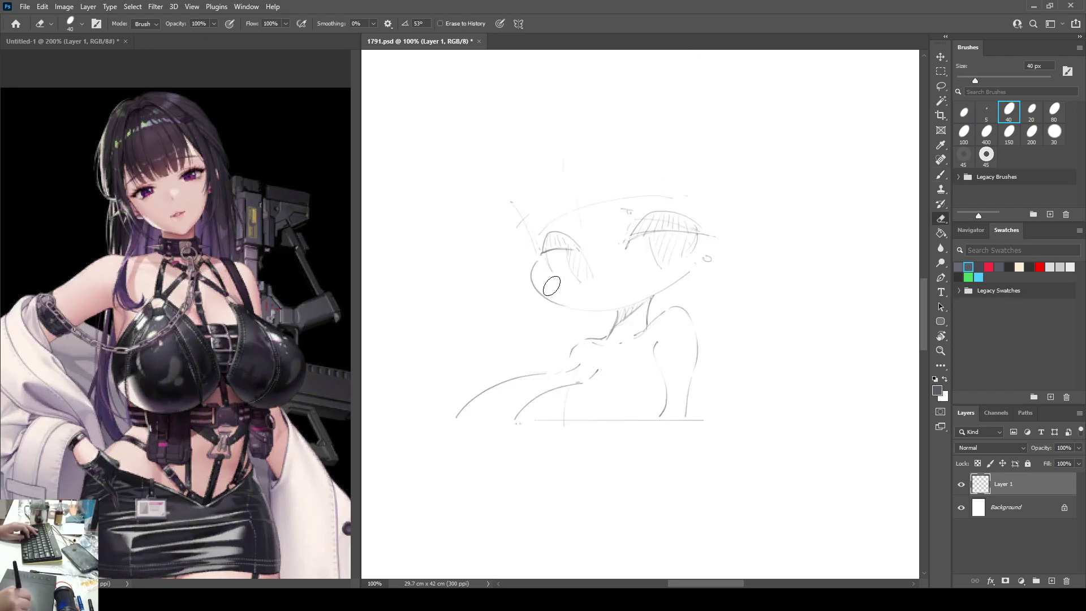
key("b")
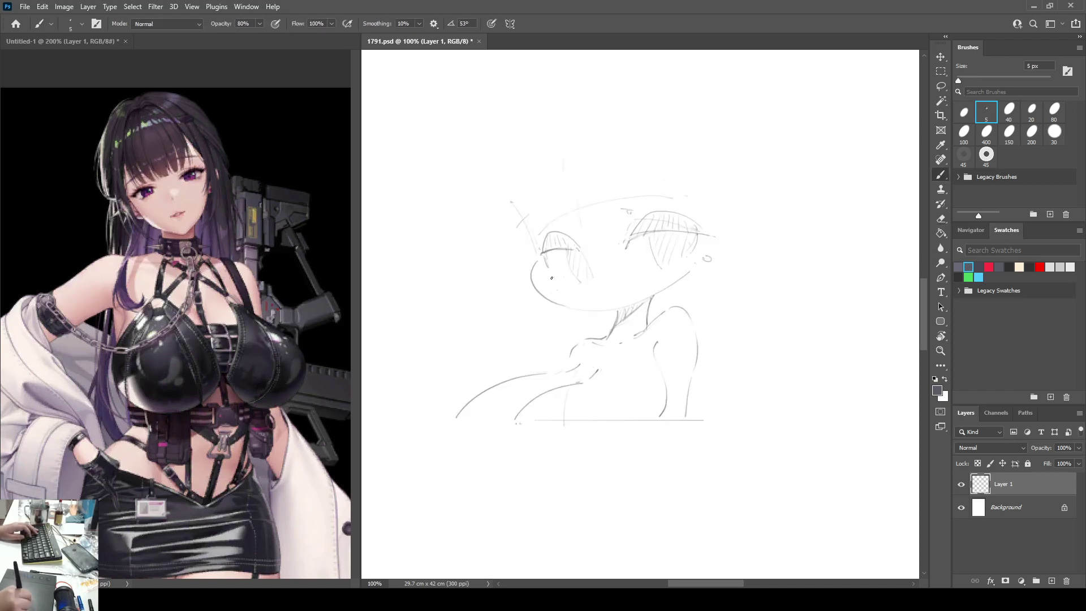
key("e")
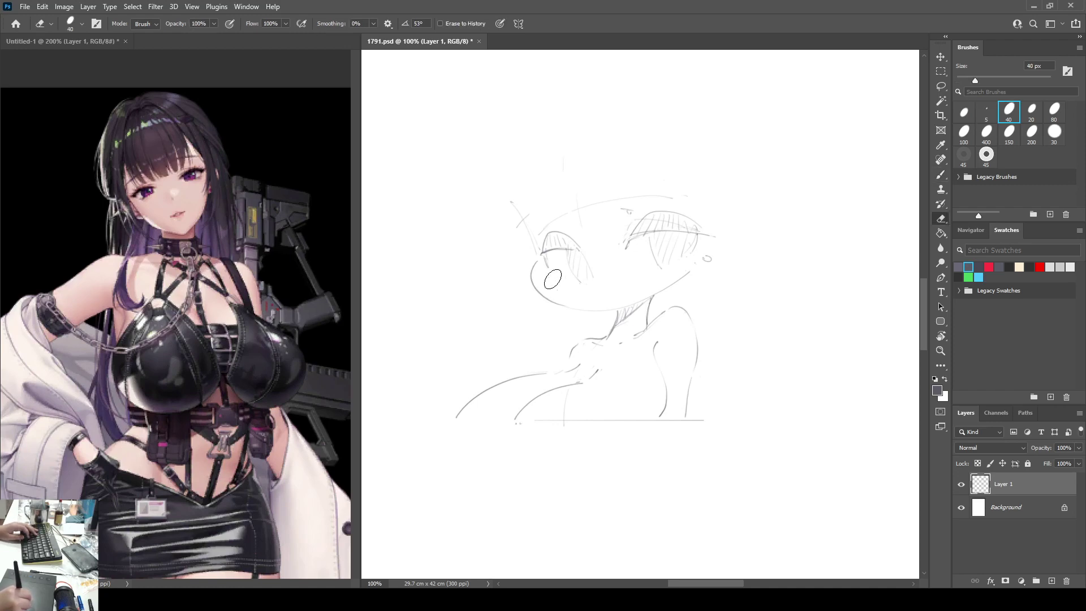
key("b")
left_click_drag(550, 276, 555, 281)
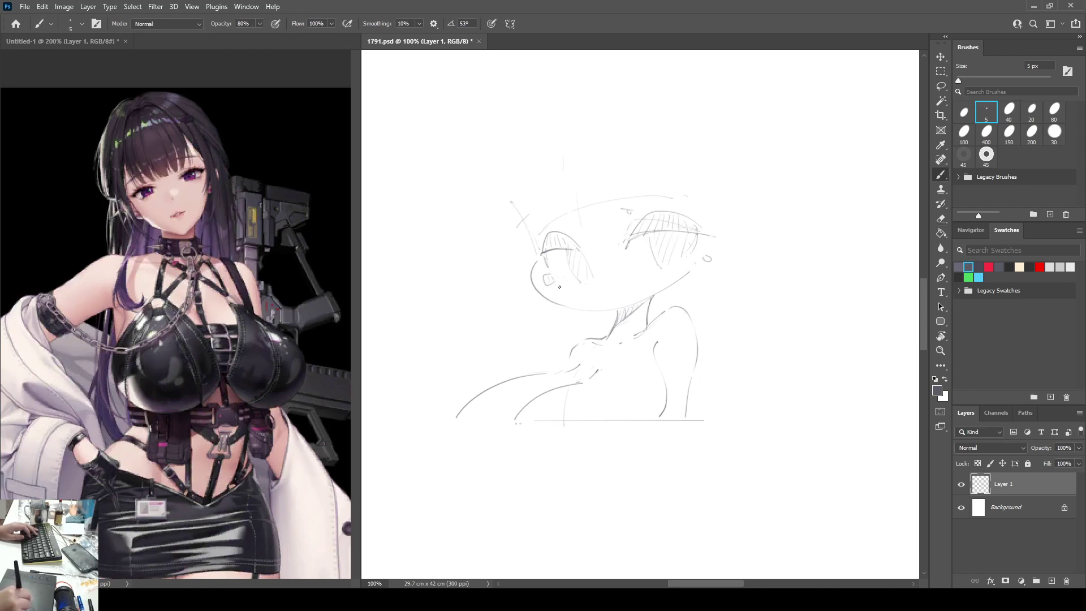
Step: Redraw the small circle on the right cheek and add another small circle on the jawline below it
key("e")
key("b")
mouse_move(705, 258)
left_mouse_down()
mouse_move(706, 269)
mouse_move(700, 256)
left_mouse_up()
key("e")
key("b")
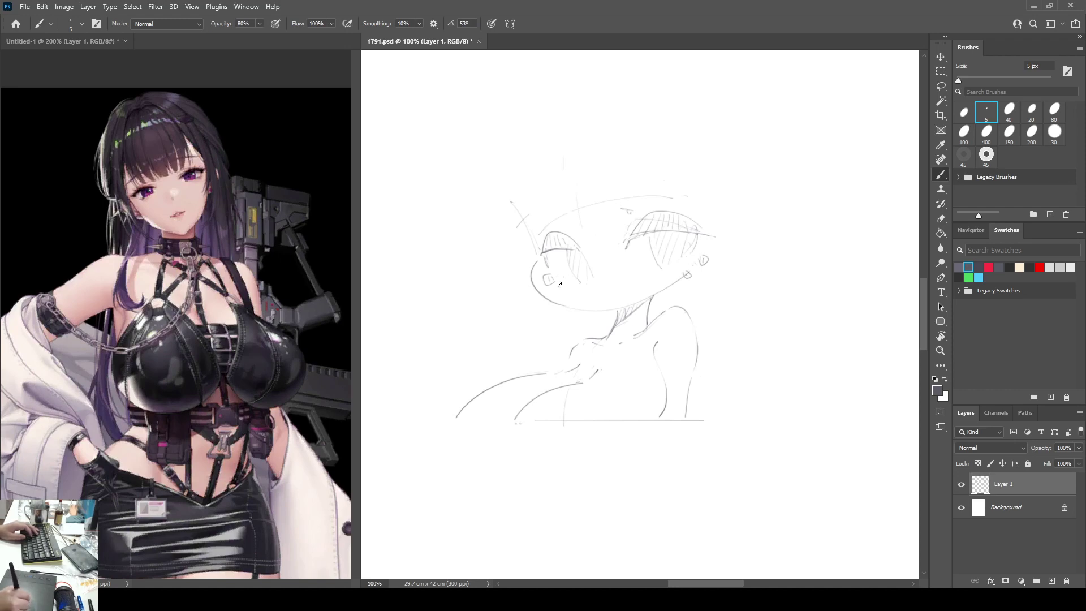
Step: Rework the small mark above the right eye's inner corner and draw a tiny triangle above the left eye
key("e")
key("b")
left_click_drag(625, 211, 635, 206)
key("e")
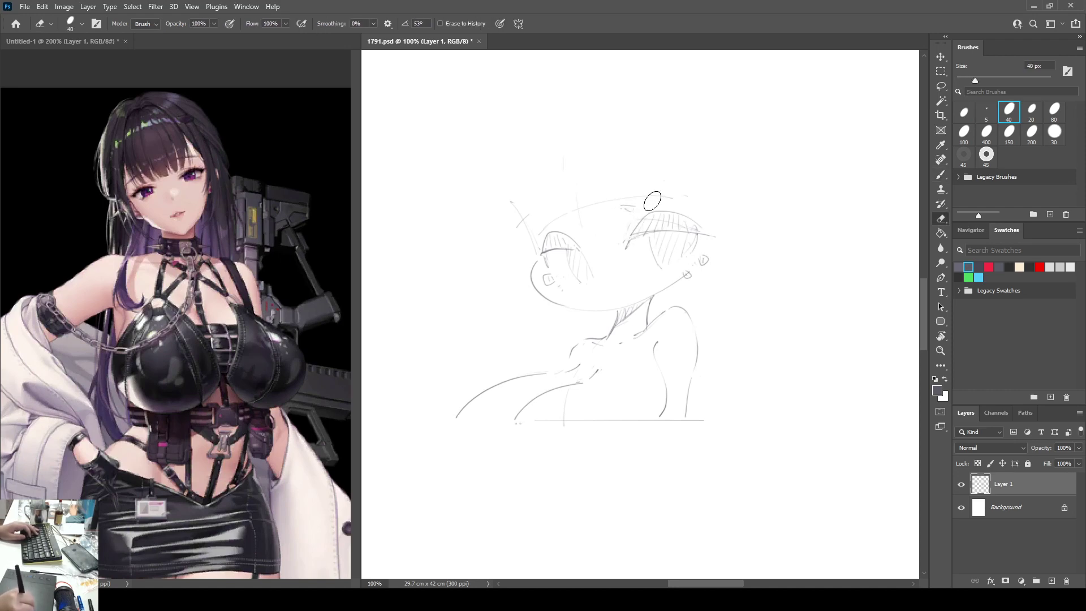
key("b")
left_click_drag(573, 220, 568, 229)
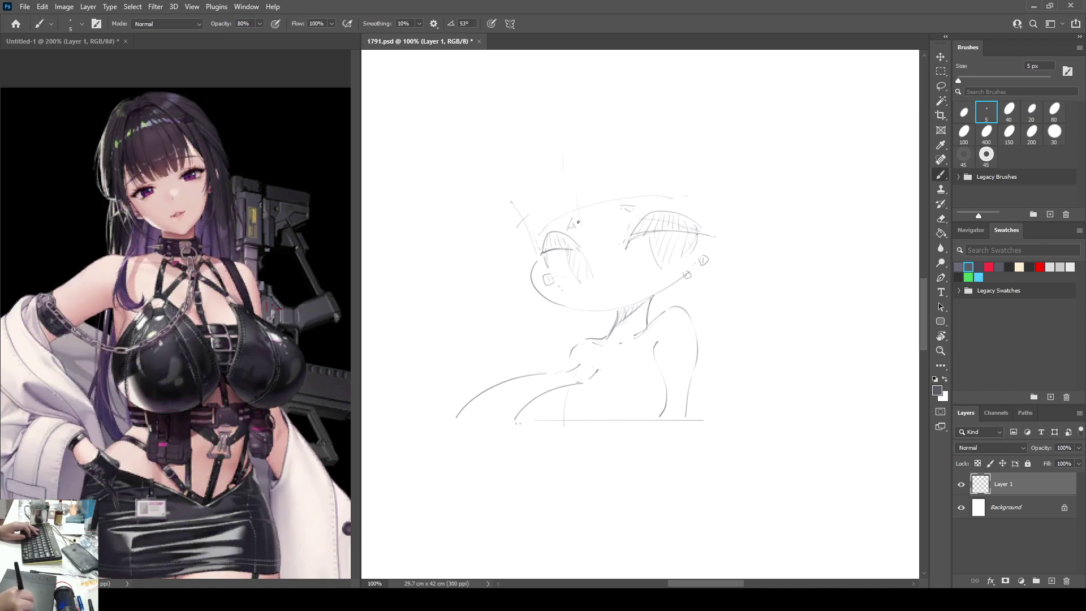
Step: Erase parts of the curved forehead guide and sketch one upright oval above each eye
key("e")
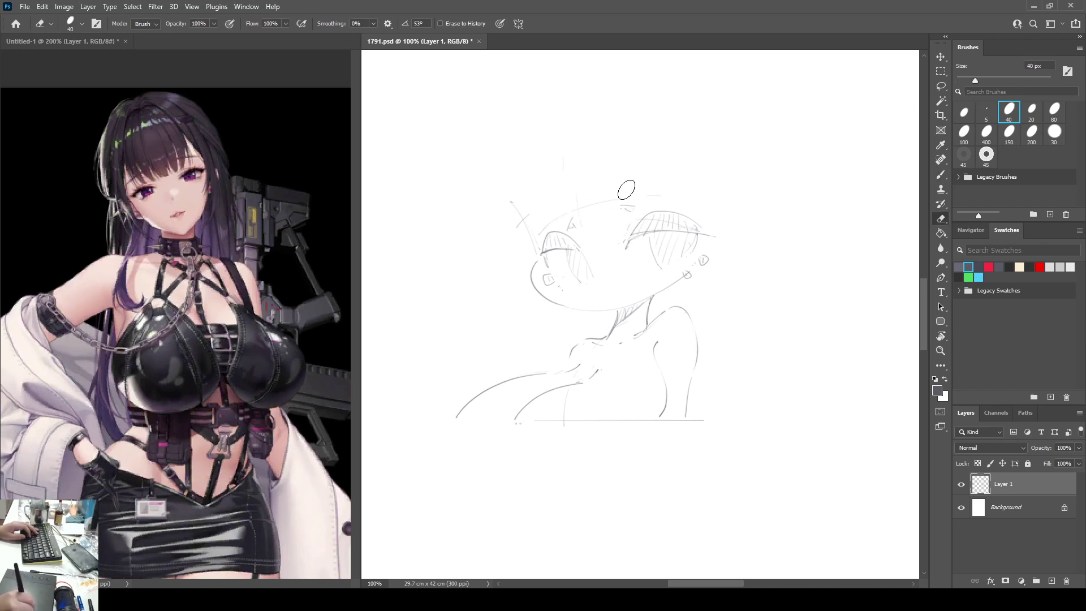
key("b")
mouse_move(601, 149)
left_mouse_down()
mouse_move(639, 190)
mouse_move(593, 169)
mouse_move(655, 191)
mouse_move(617, 151)
left_mouse_up()
key("e")
key("b")
mouse_move(548, 196)
left_mouse_down()
mouse_move(577, 189)
mouse_move(557, 211)
left_mouse_up()
key("e")
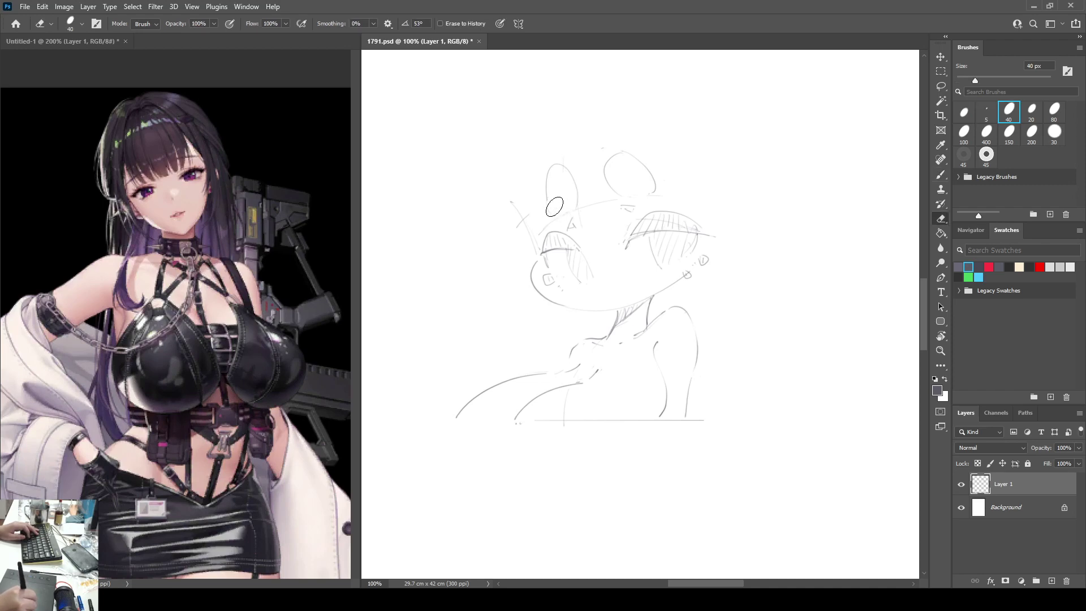
Step: Redraw the left eye's iris outline with darker curved edges
key("b")
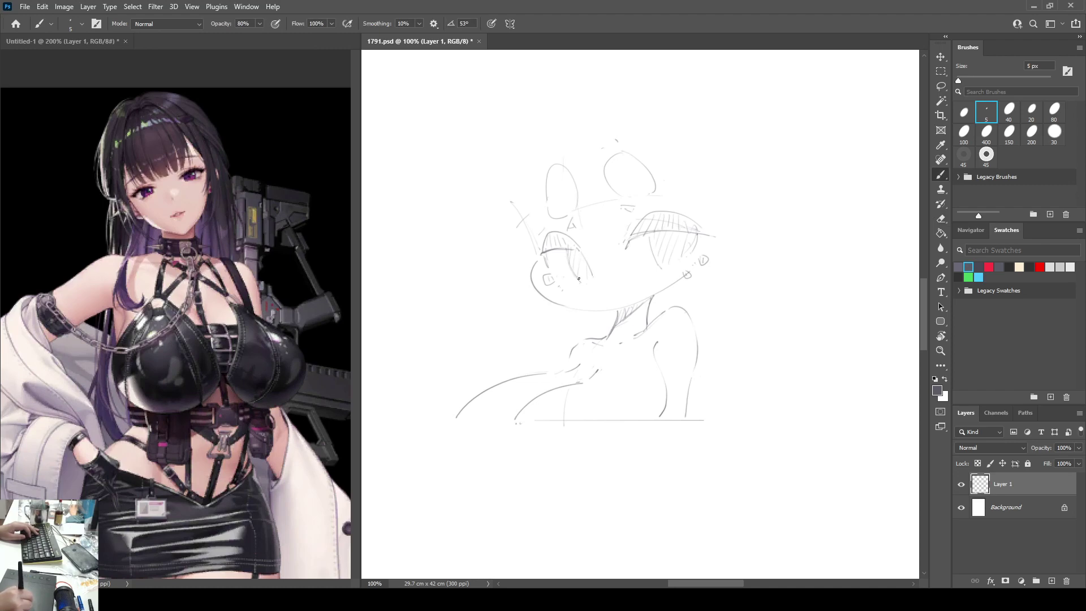
key("ctrl+z")
left_click_drag(567, 251, 579, 284)
key("ctrl+z")
key("ctrl+z")
key("ctrl+z")
key("F2")
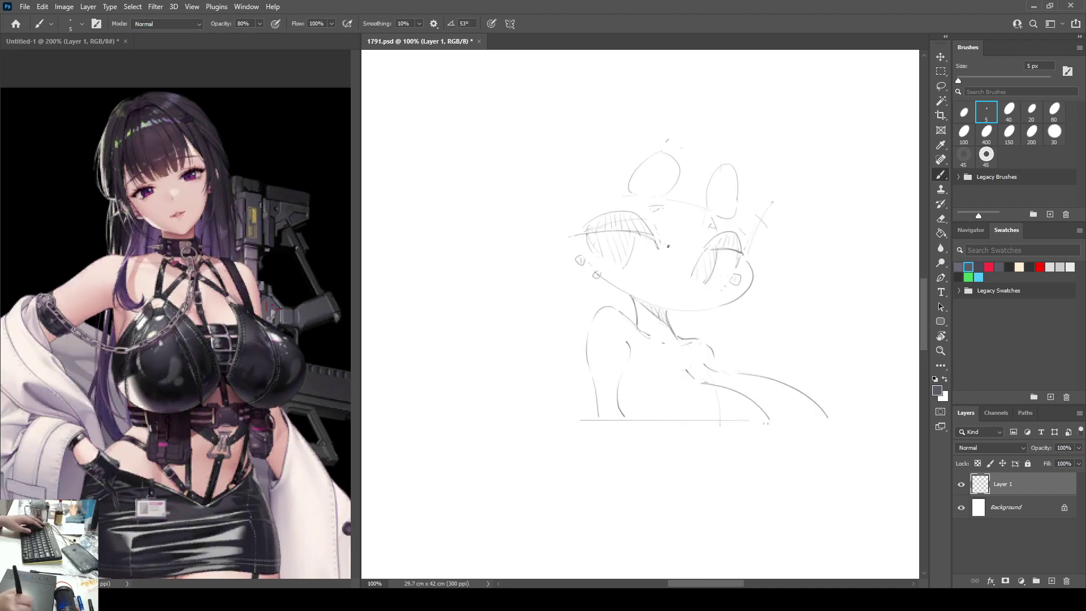
key("F2")
Step: Erase and redraw both sides of the right eye's iris outline
left_click_drag(695, 242, 689, 260)
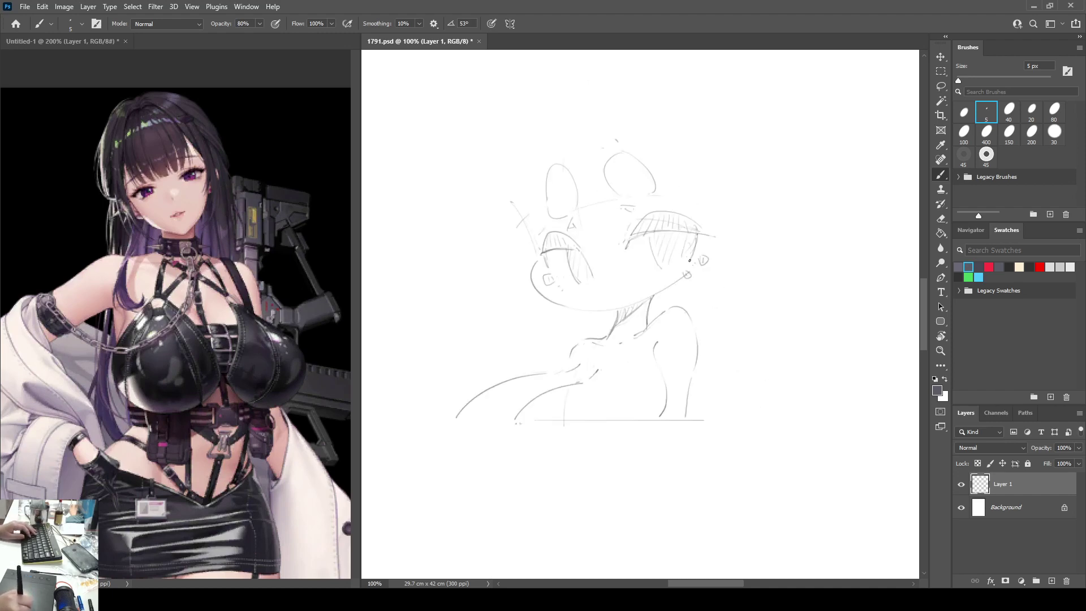
key("e")
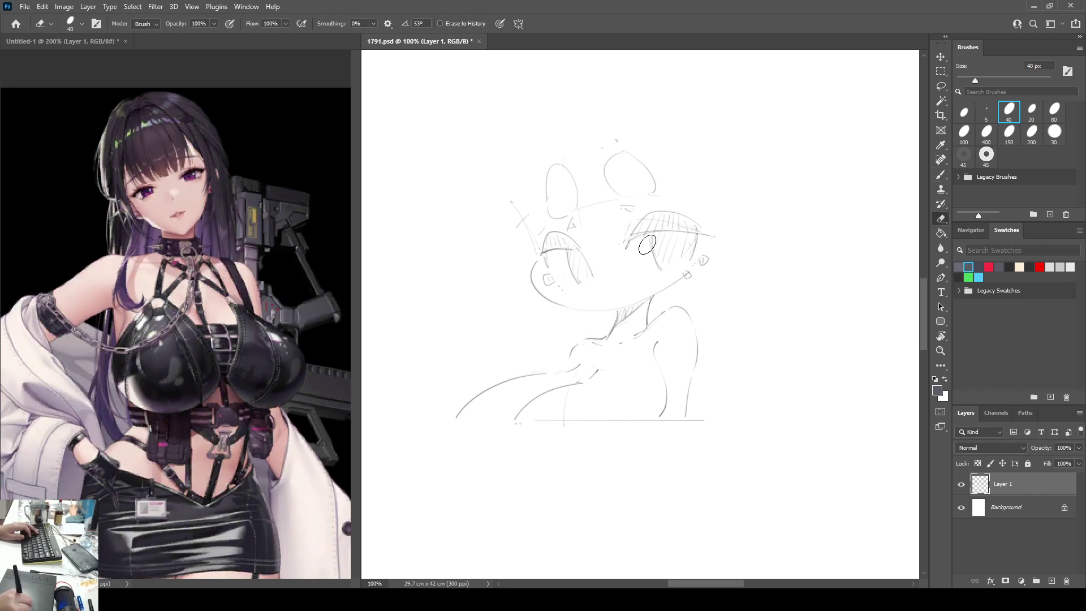
key("b")
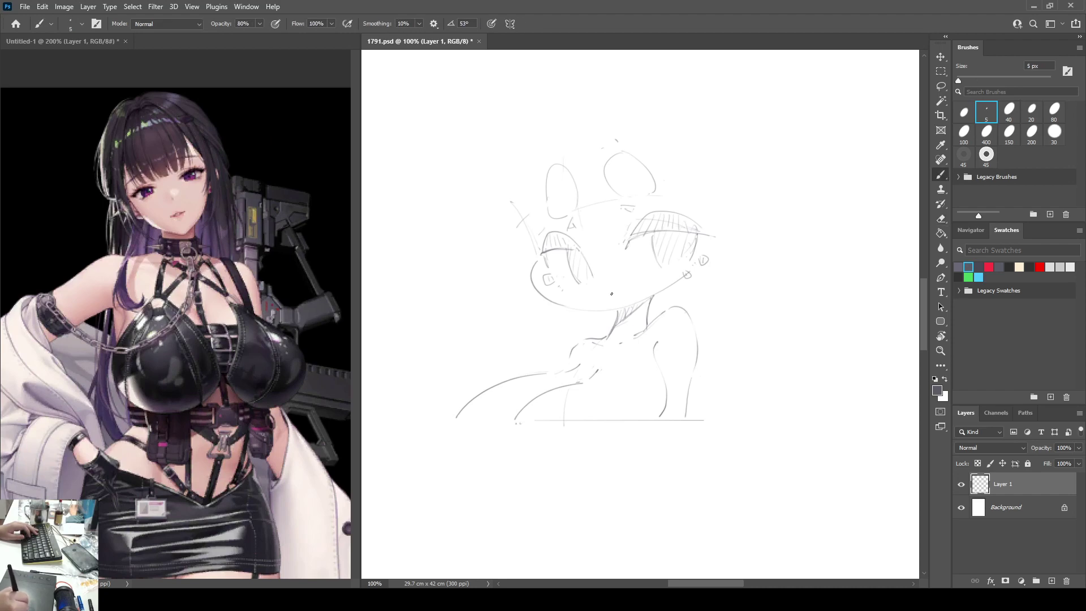
Step: Erase the small mouth mark above the chin and redraw it slightly closer to the right eye
key("ctrl+shift+h")
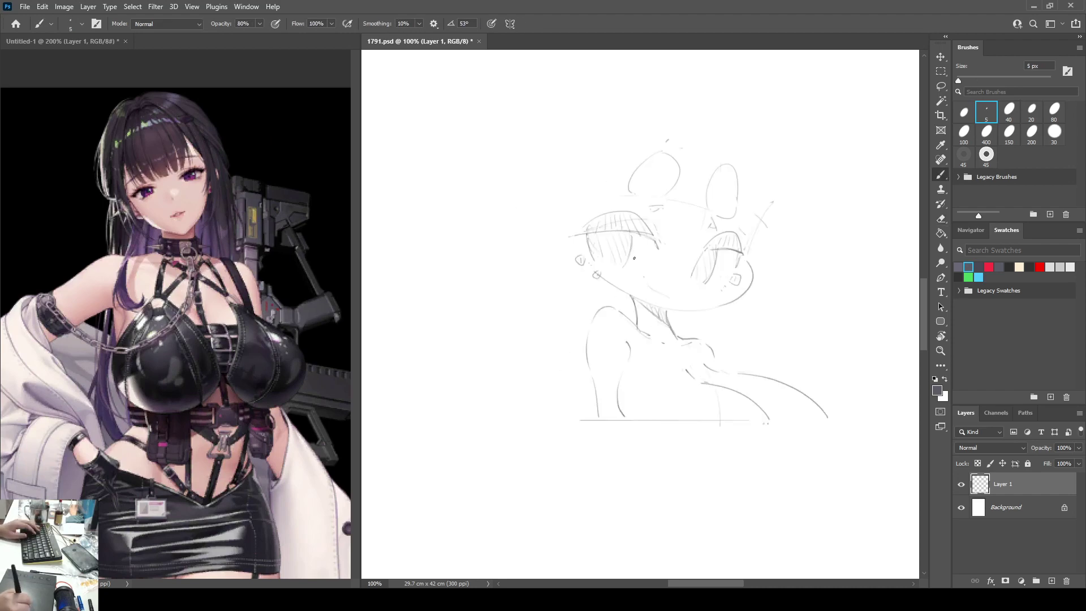
key("h")
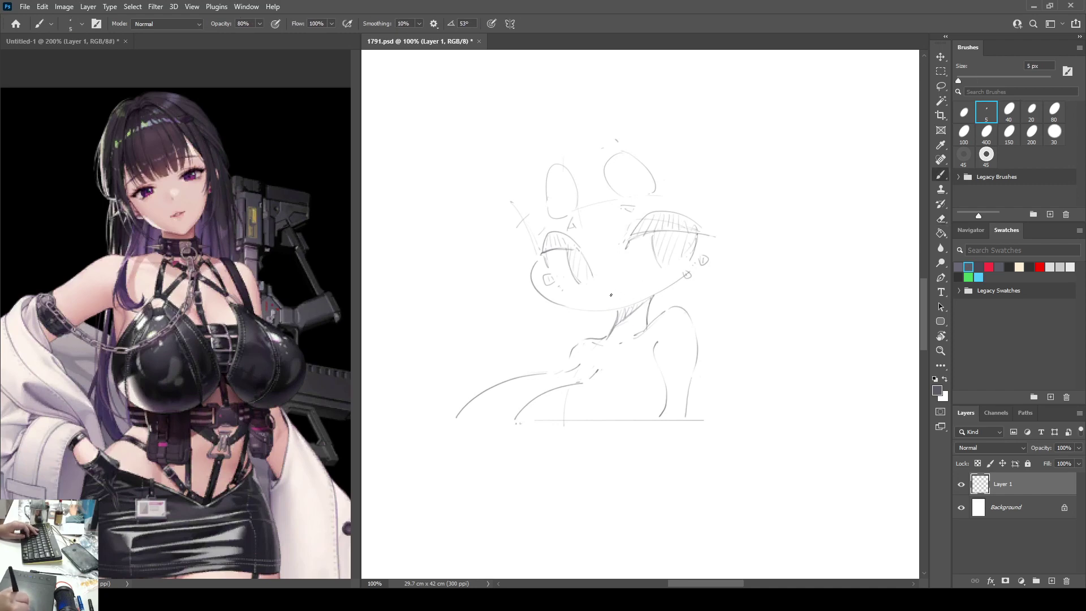
key("e")
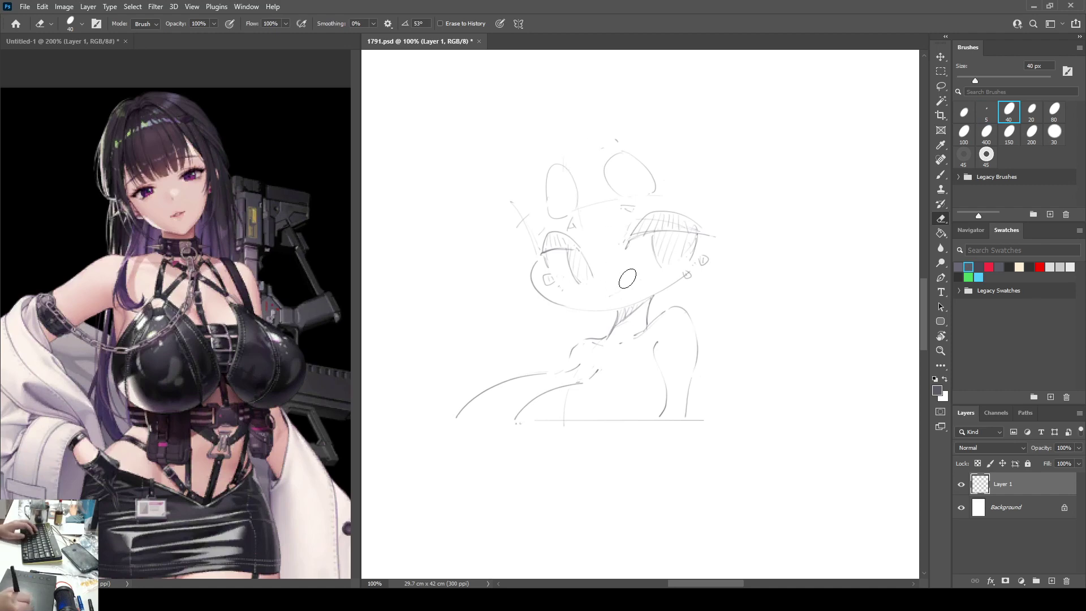
key("b")
key("ctrl+shift+h")
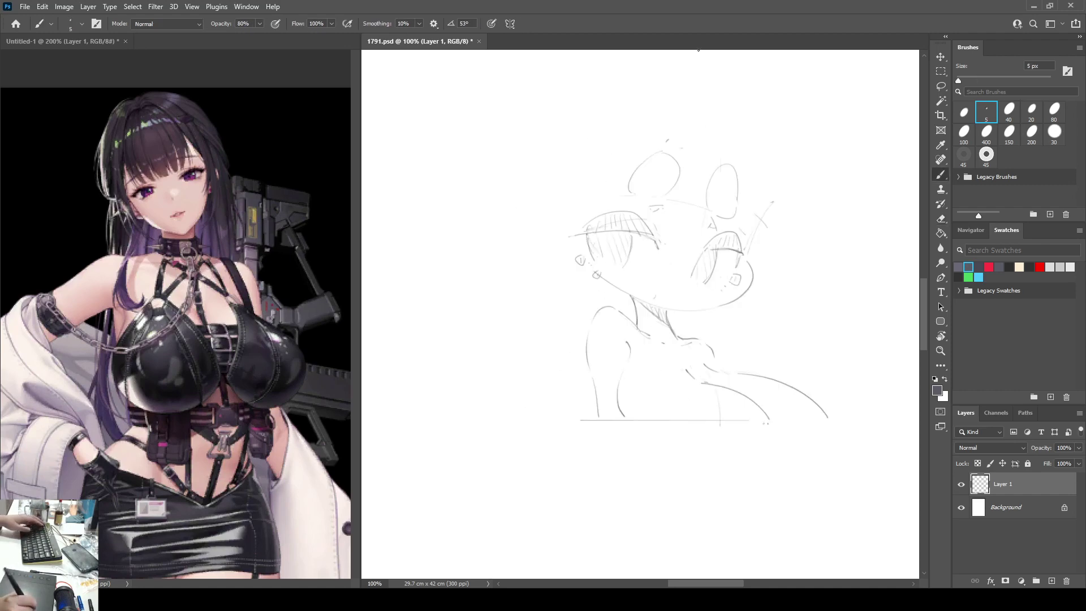
key("ctrl+shift+h")
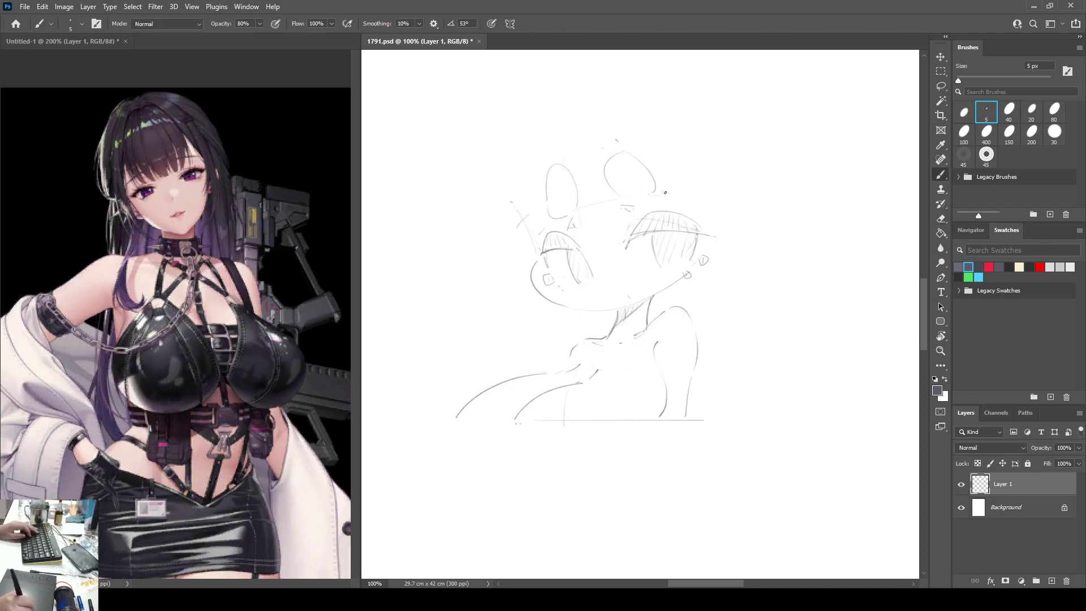
Step: Sketch a small hatched leaf-shaped ear on each side of the face and redraw the left ear slightly wider
mouse_move(517, 214)
left_mouse_down()
mouse_move(538, 255)
mouse_move(512, 257)
mouse_move(534, 252)
left_mouse_up()
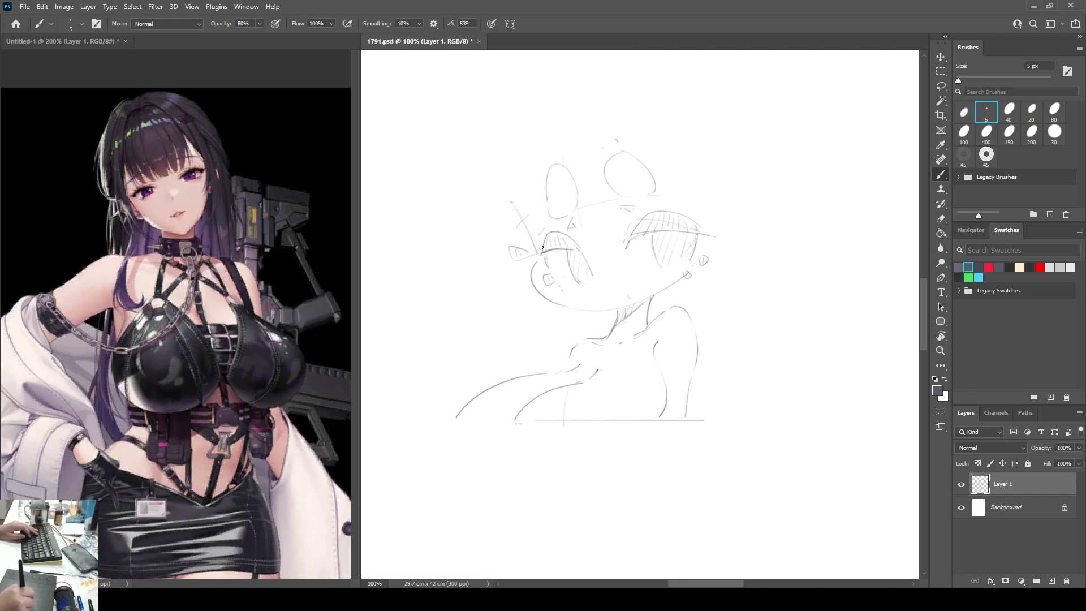
mouse_move(710, 232)
left_mouse_down()
mouse_move(740, 223)
mouse_move(722, 236)
mouse_move(710, 232)
mouse_move(742, 220)
mouse_move(712, 235)
left_mouse_up()
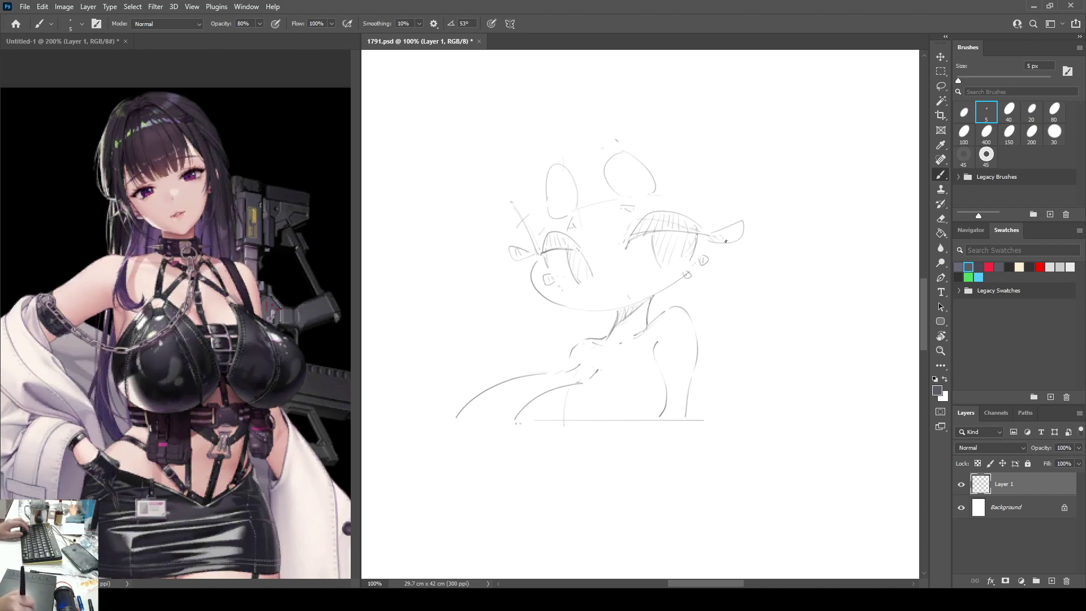
key("e")
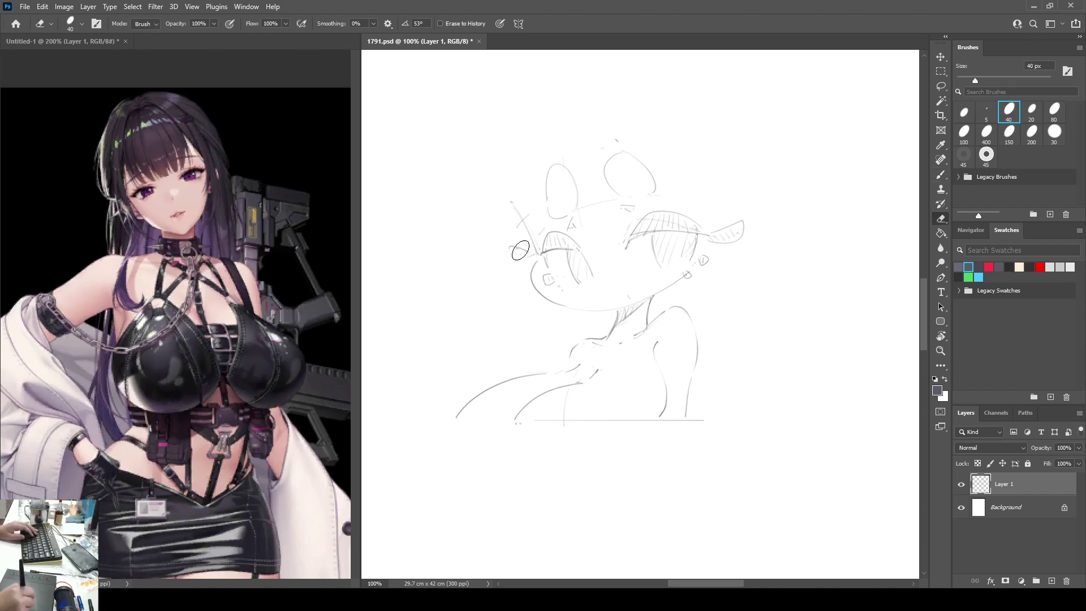
mouse_move(520, 251)
left_mouse_down()
mouse_move(540, 254)
mouse_move(522, 256)
left_mouse_up()
key("b")
key("ctrl+shift+h")
key("ctrl+shift+h")
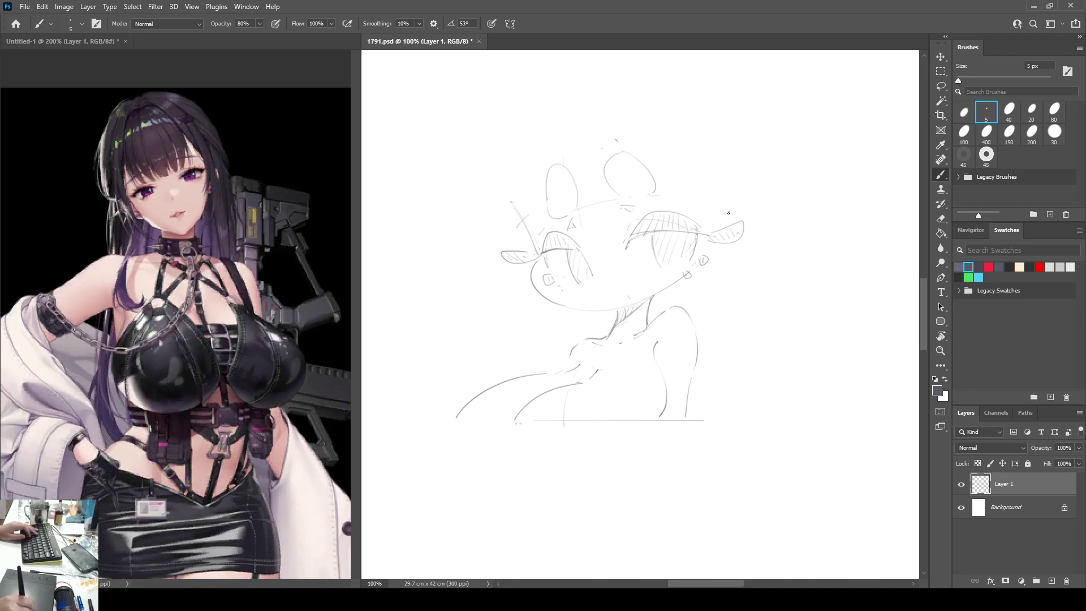
Step: Add a curved outer contour around the right ear
left_click_drag(728, 211, 730, 255)
key("ctrl+z")
key("ctrl+z")
mouse_move(749, 219)
left_mouse_down()
mouse_move(722, 251)
mouse_move(741, 246)
mouse_move(721, 254)
left_mouse_up()
key("ctrl+z")
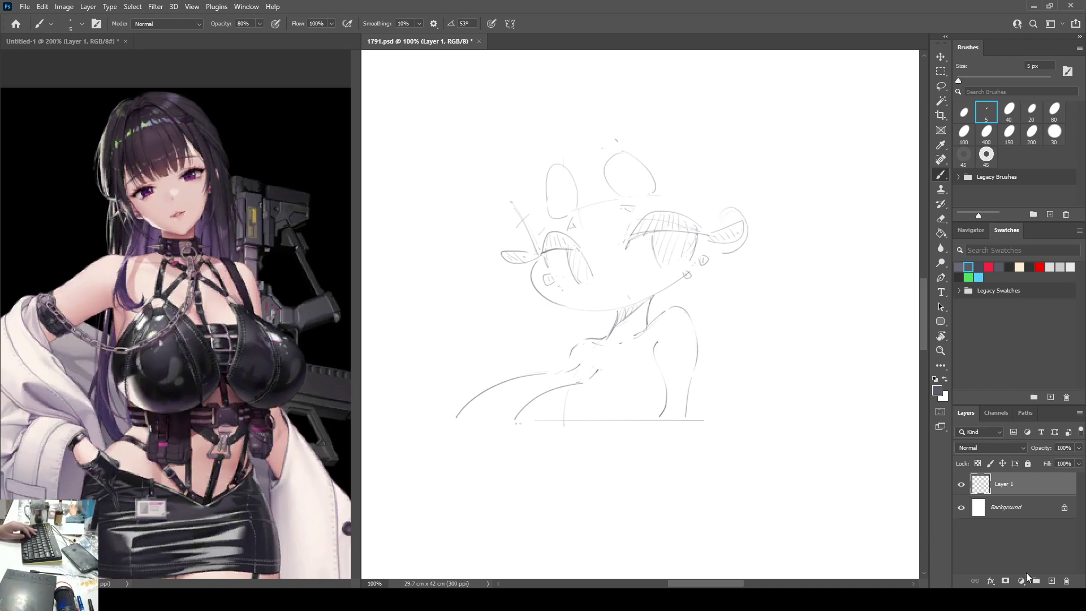
Step: Create a new layer above Layer 1 and sketch a faint curved bangs strand running down the forehead toward the left eye
left_click(1051, 580)
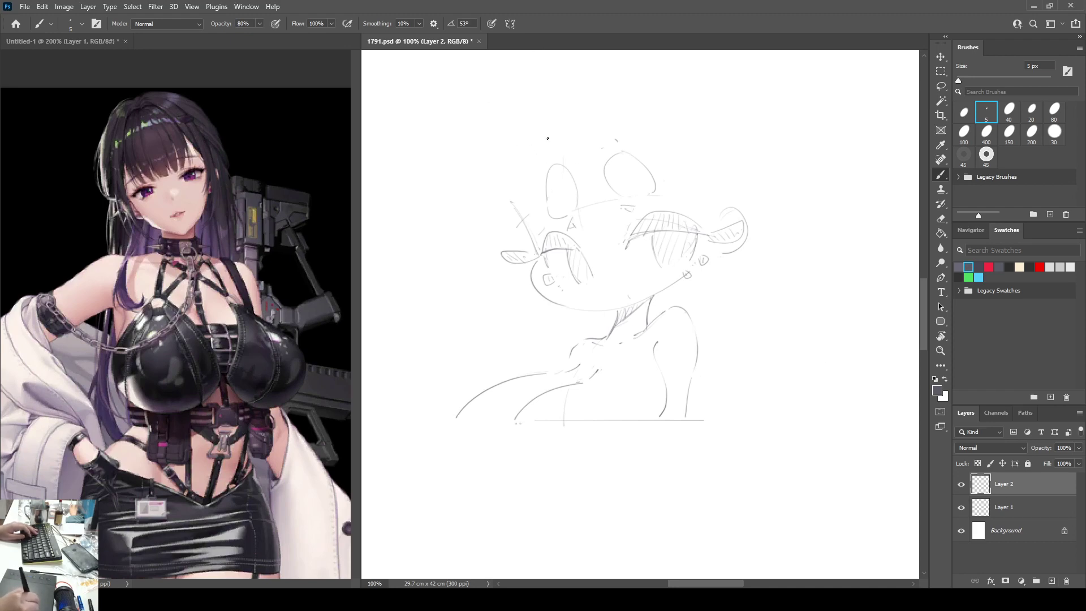
left_click_drag(550, 139, 562, 201)
key("ctrl+z")
left_click_drag(567, 138, 561, 235)
key("ctrl+z")
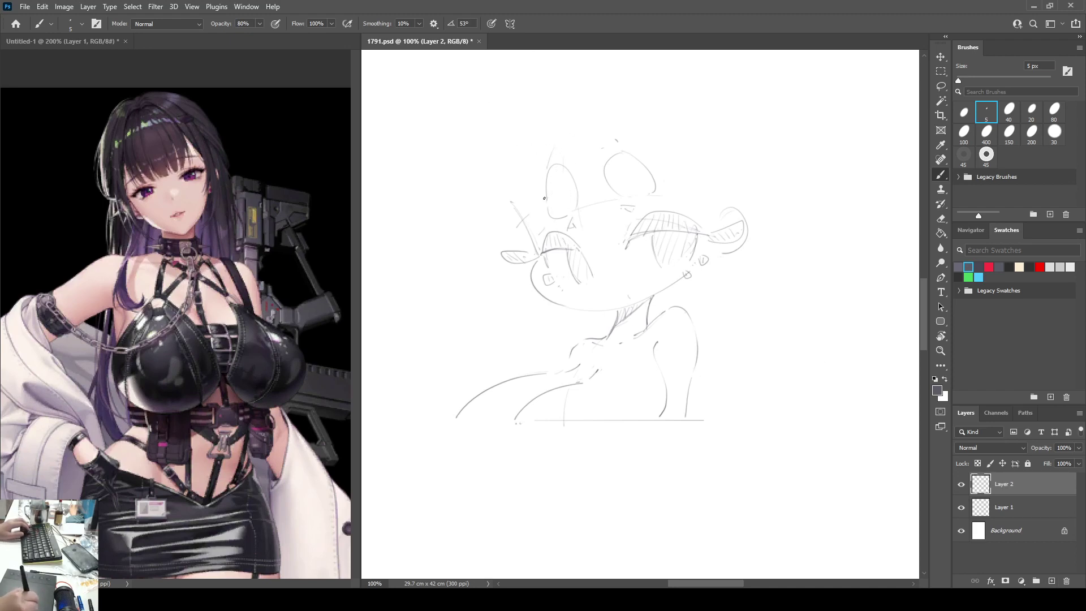
key("ctrl+shift+z")
key("ctrl+z")
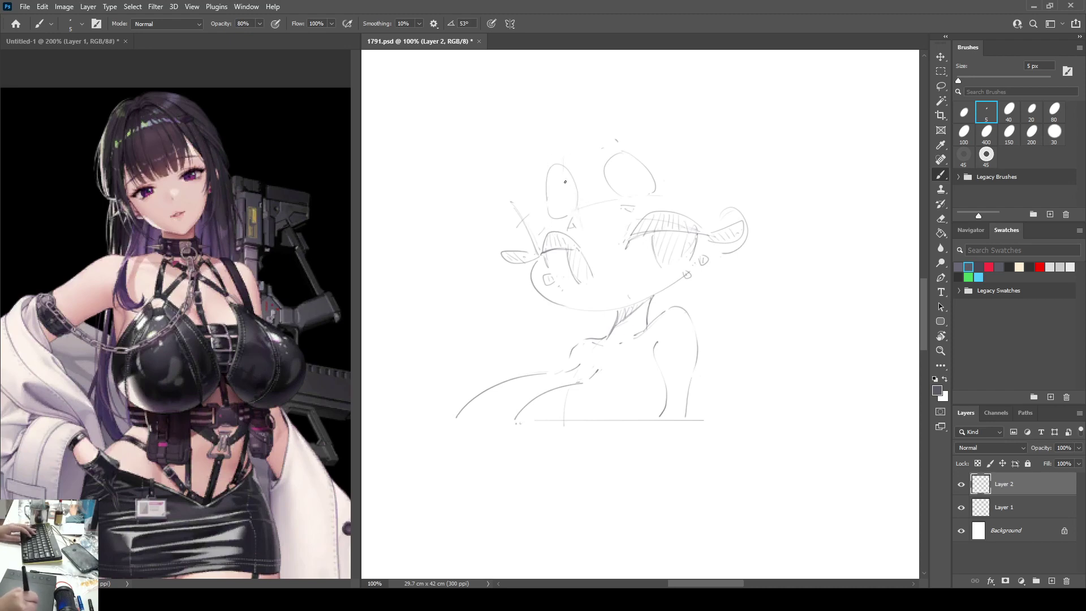
key("ctrl+shift+z")
Step: Sketch the remaining bangs as light curves down the forehead between the eyes and along both temples
left_click_drag(583, 242, 625, 243)
key("ctrl+z")
left_click_drag(621, 150, 644, 217)
left_click_drag(662, 137, 682, 226)
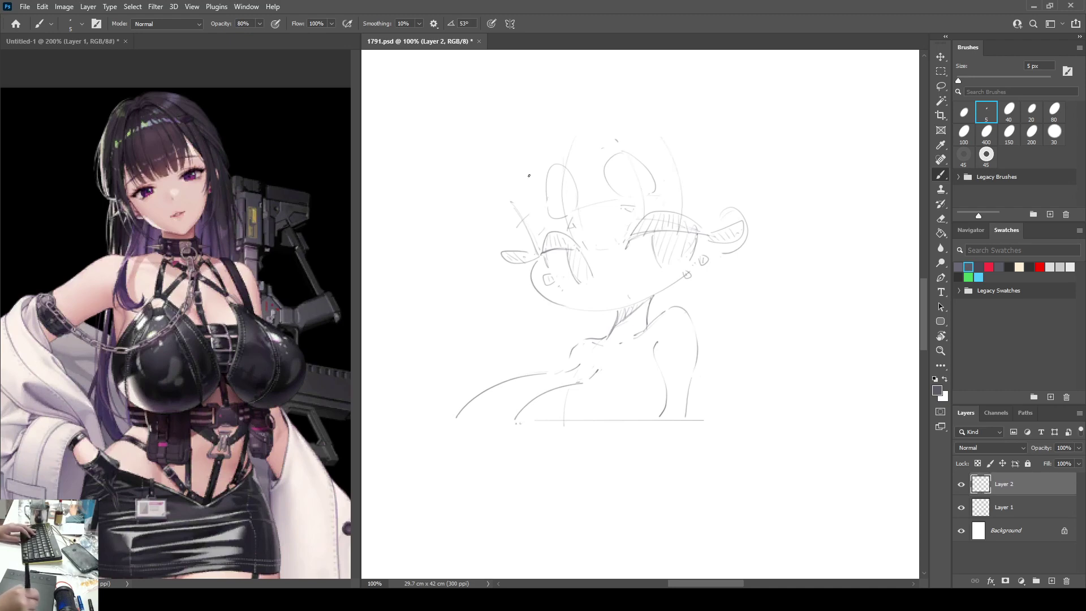
left_click_drag(546, 145, 532, 238)
key("h")
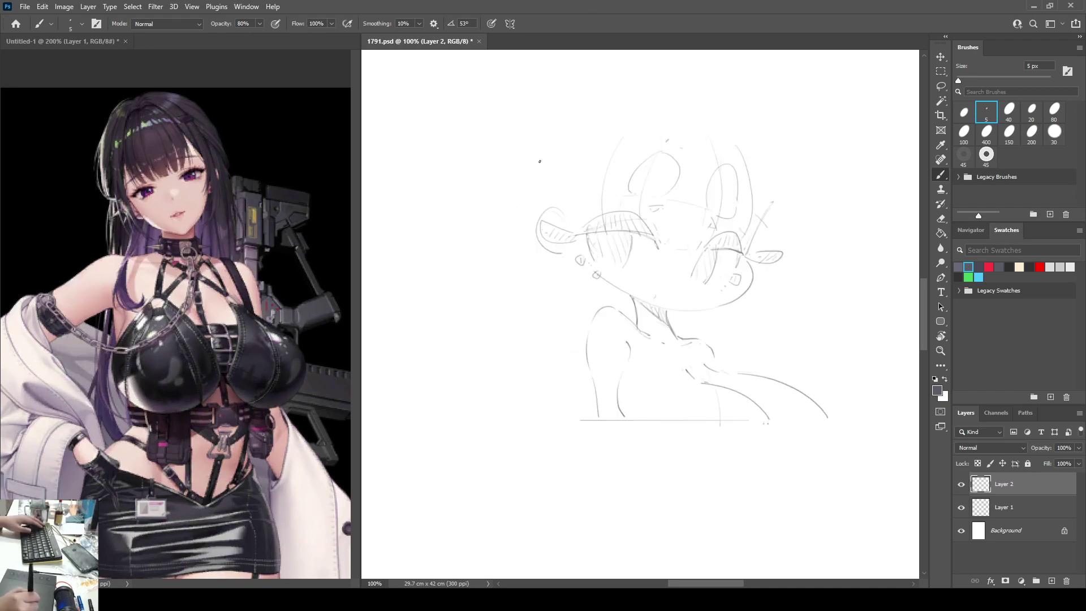
key("ctrl+shift+h")
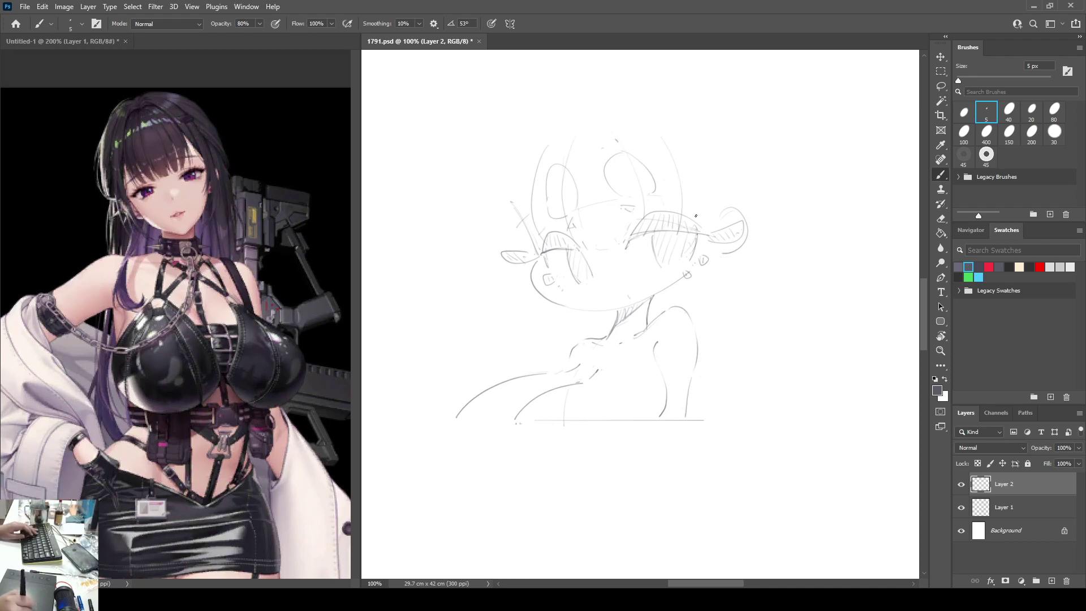
Step: Try a curved side hair lock sweeping past the right ear to below the jaw
left_click_drag(681, 272, 633, 346)
key("ctrl+z")
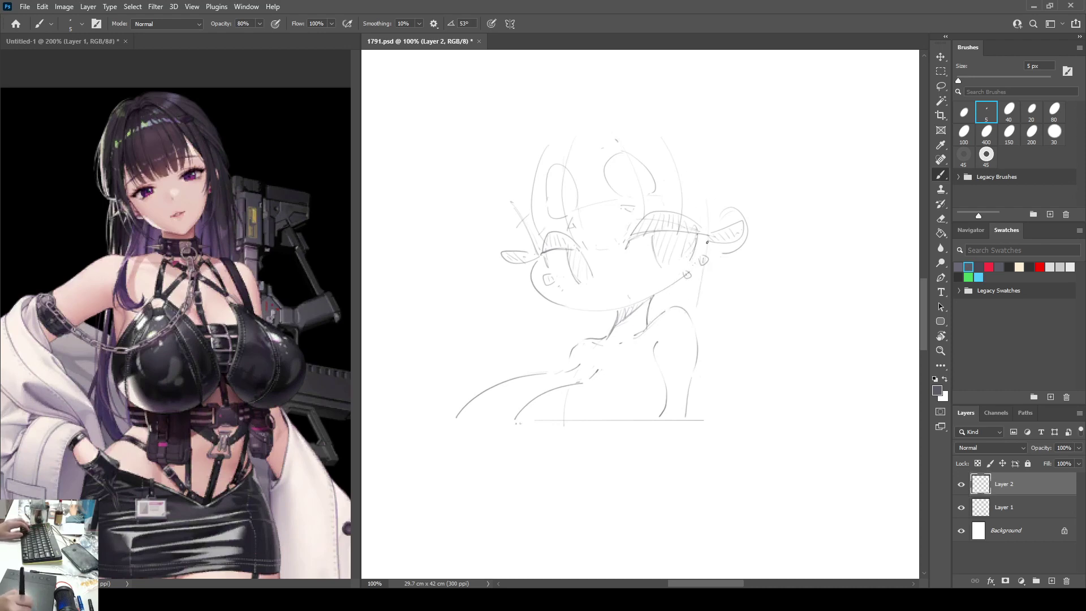
key("z")
key("b")
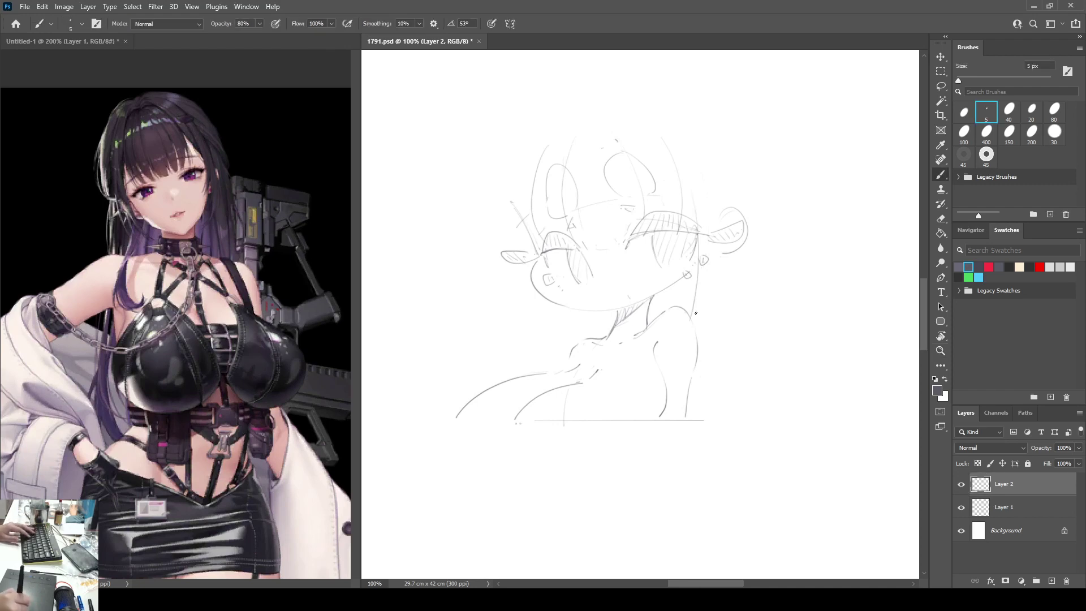
mouse_move(700, 281)
left_mouse_down()
mouse_move(698, 308)
mouse_move(694, 166)
left_mouse_up()
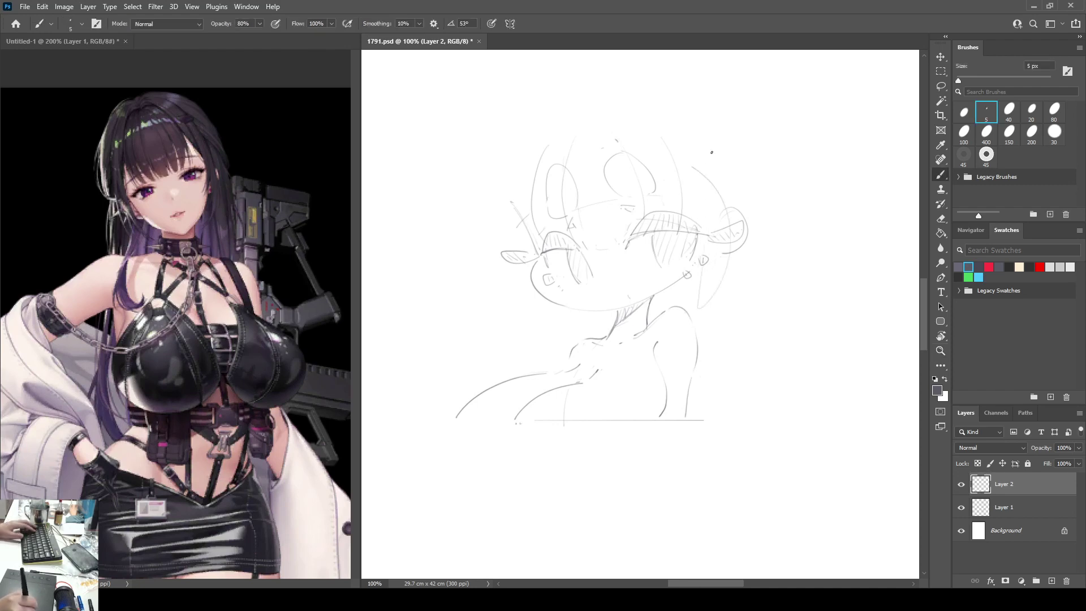
key("h")
key("h")
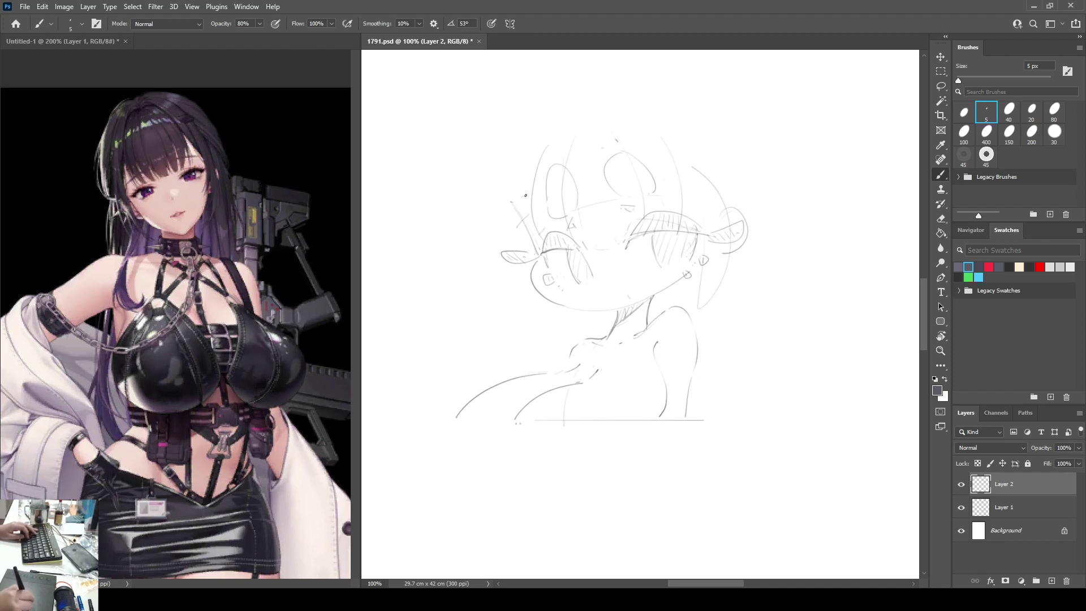
Step: Try long side hair strands left of the face, reaching down toward the shoulder
left_click_drag(520, 176, 529, 344)
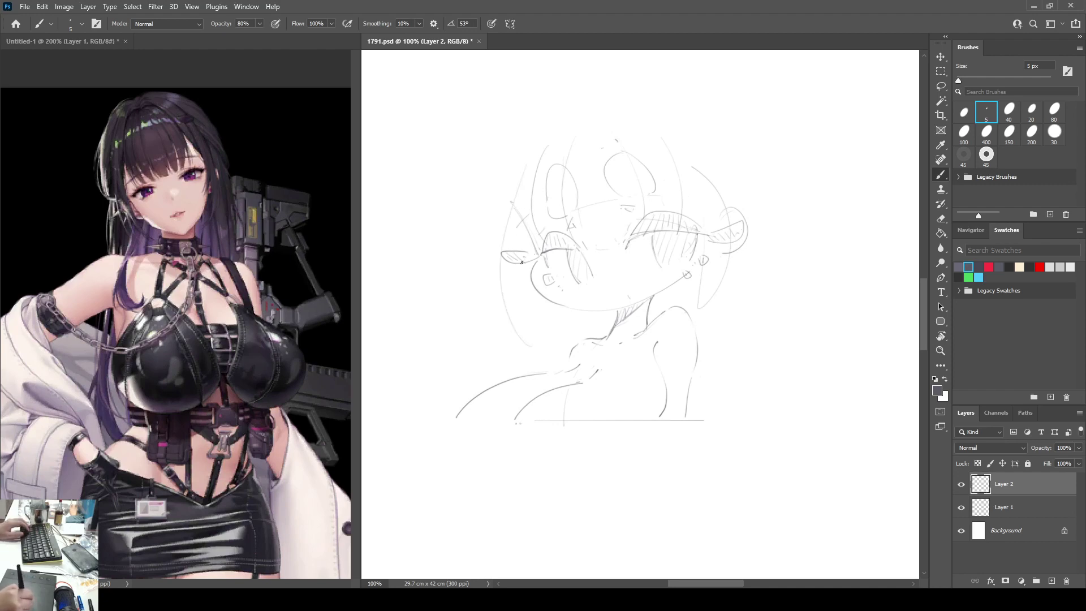
left_click_drag(521, 263, 520, 326)
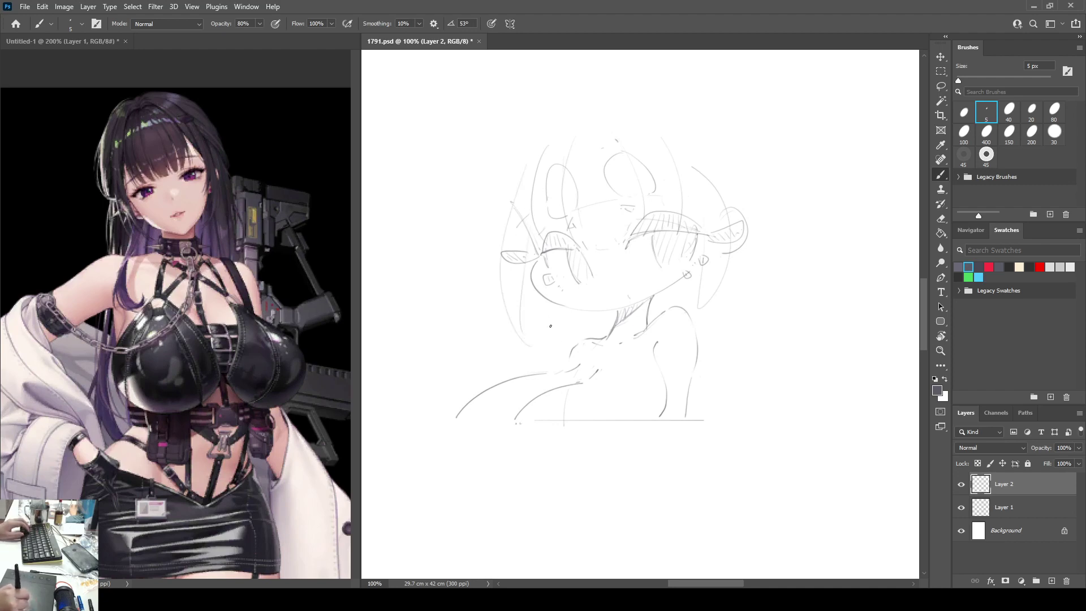
left_click_drag(550, 323, 572, 370)
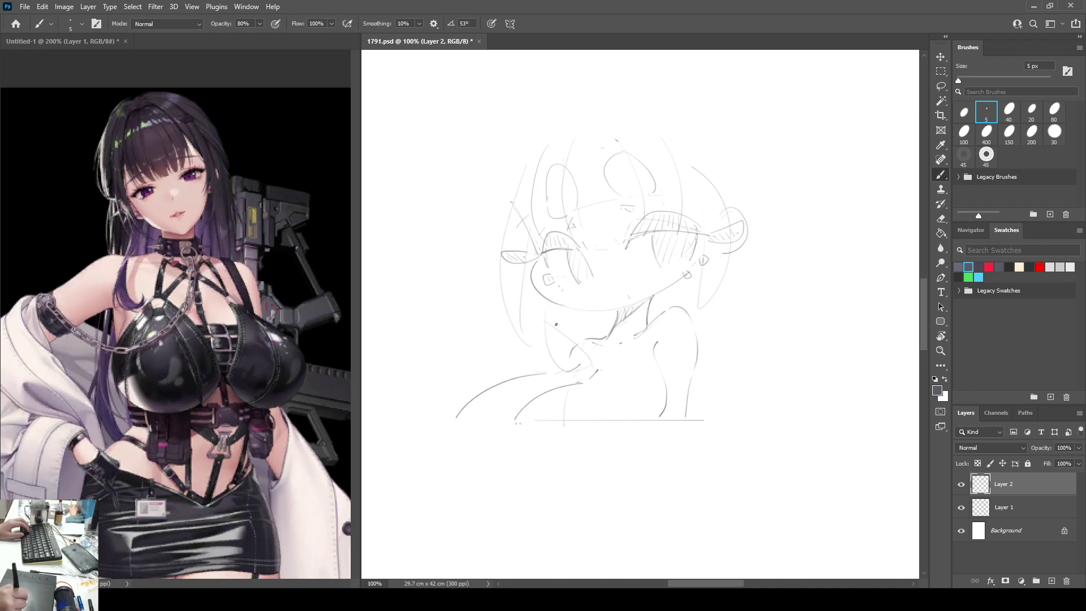
key("ctrl+z")
key("e")
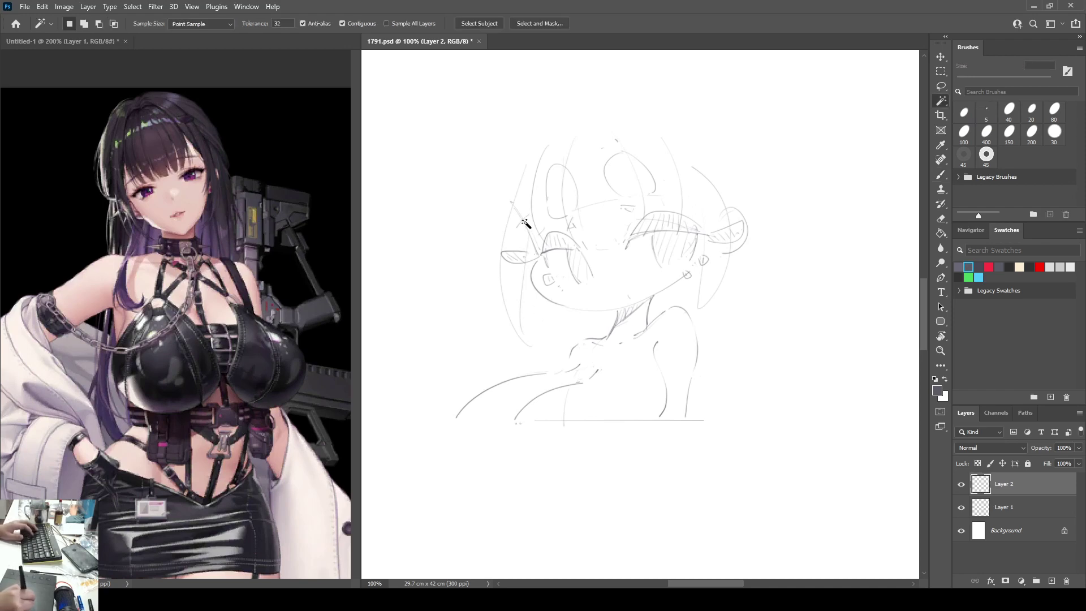
key("ctrl+z")
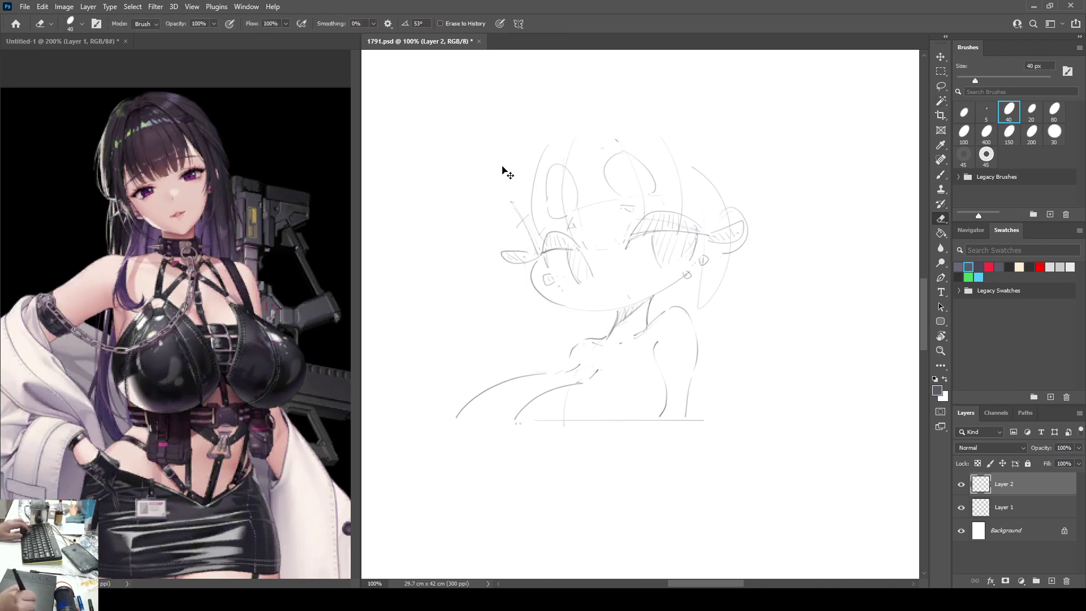
Step: Try a wider hair curve left of the head with a short strand below the cheek, and check it mirrored
key("b")
left_click_drag(530, 146, 500, 221)
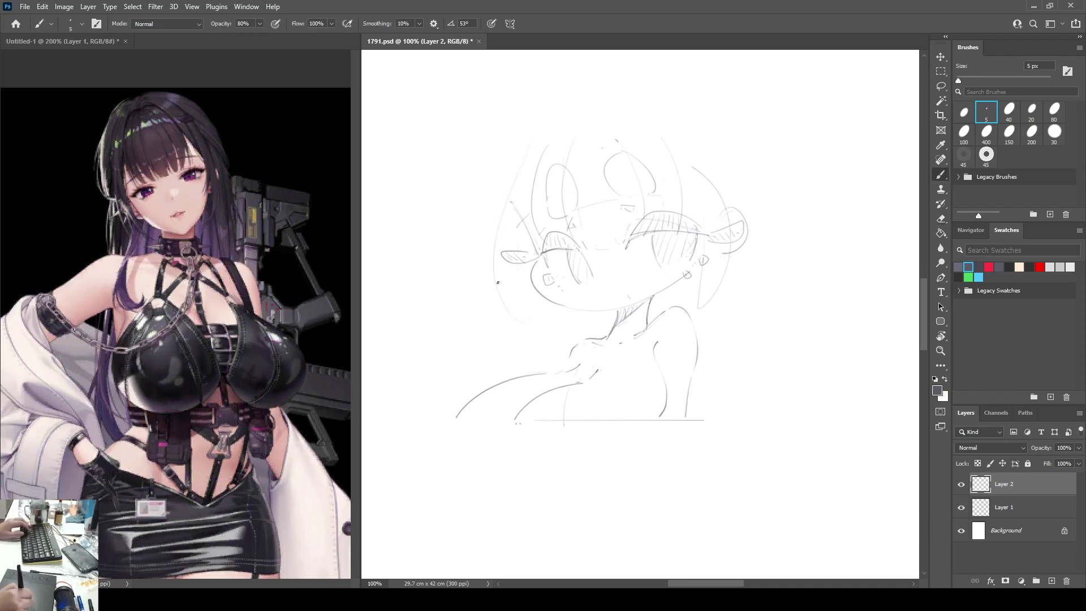
mouse_move(554, 294)
left_mouse_down()
mouse_move(531, 334)
mouse_move(538, 287)
left_mouse_up()
key("ctrl+z")
key("ctrl+z")
left_click_drag(552, 327, 529, 265)
key("F2")
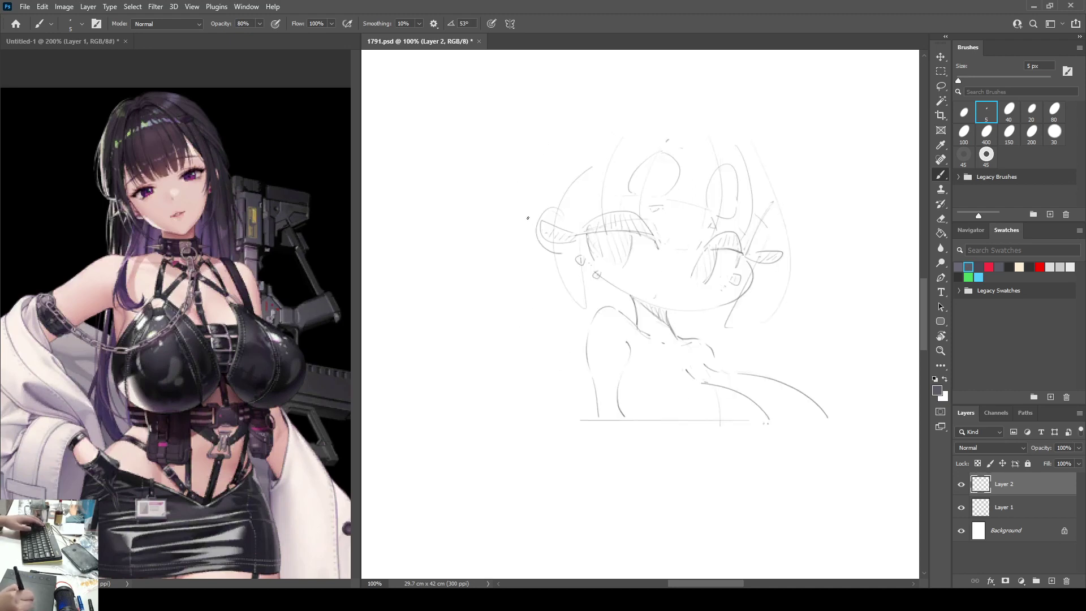
key("F2")
Step: Undo the side hair strokes on both sides of the head
key("ctrl+z")
key("ctrl+z")
key("ctrl+z")
key("ctrl+z")
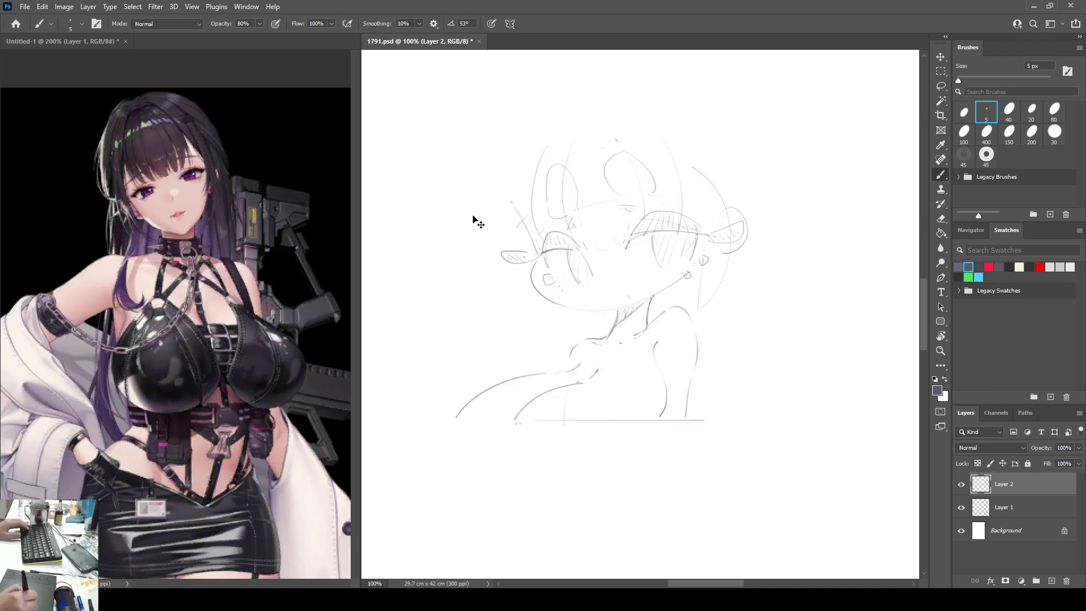
key("F2")
key("F2")
key("ctrl+z")
key("ctrl+z")
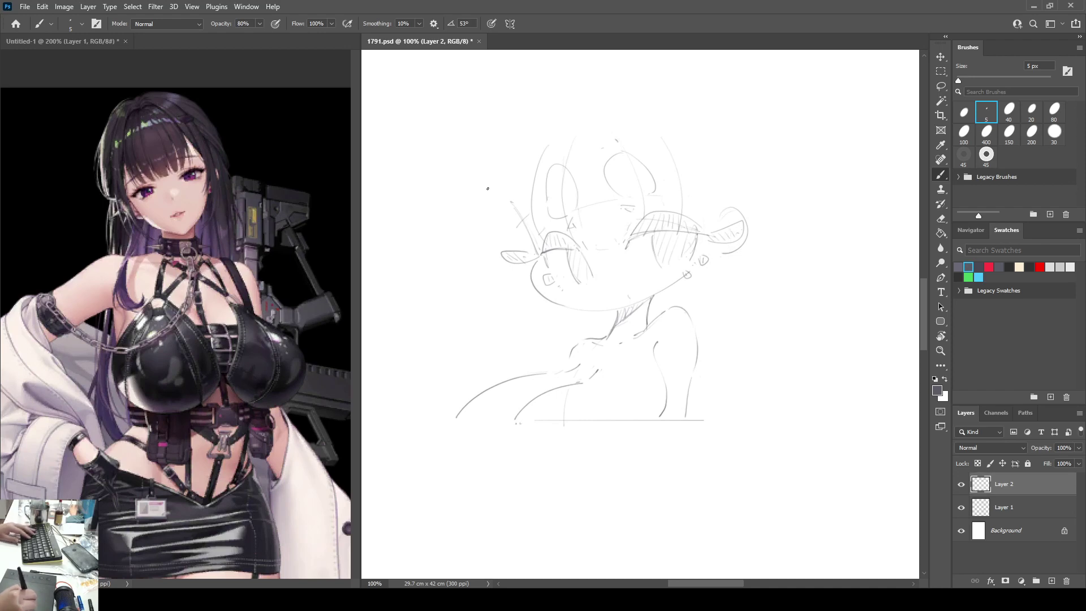
Step: Shift the bangs strokes to the left with Free Transform and add light strand ends between the eyes
key("ctrl+t")
mouse_move(608, 146)
left_mouse_down()
mouse_move(592, 139)
mouse_move(600, 163)
left_mouse_up()
key("Return")
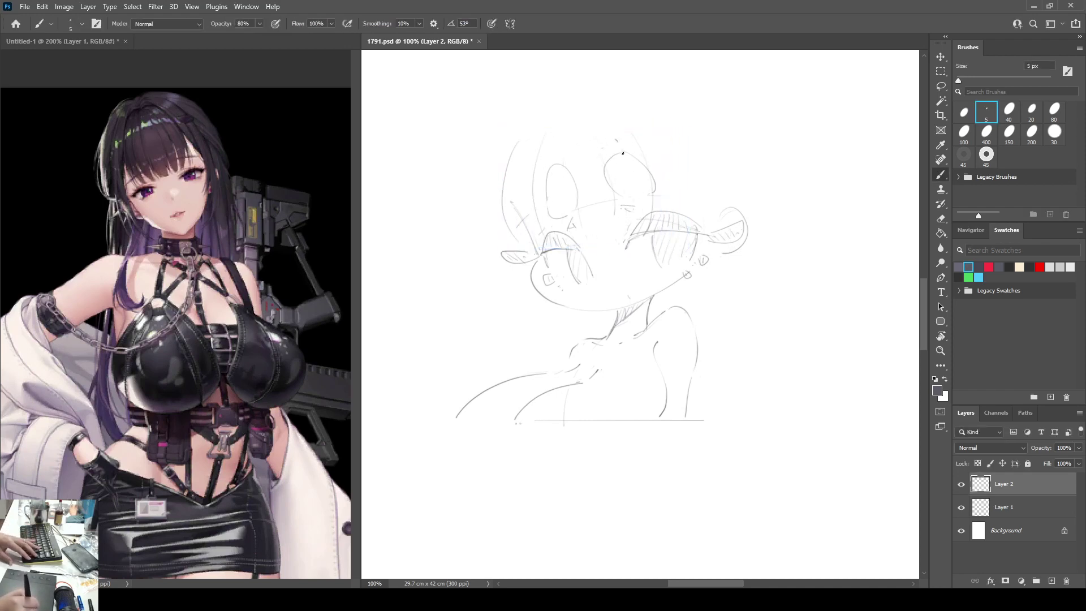
key("F2")
key("h")
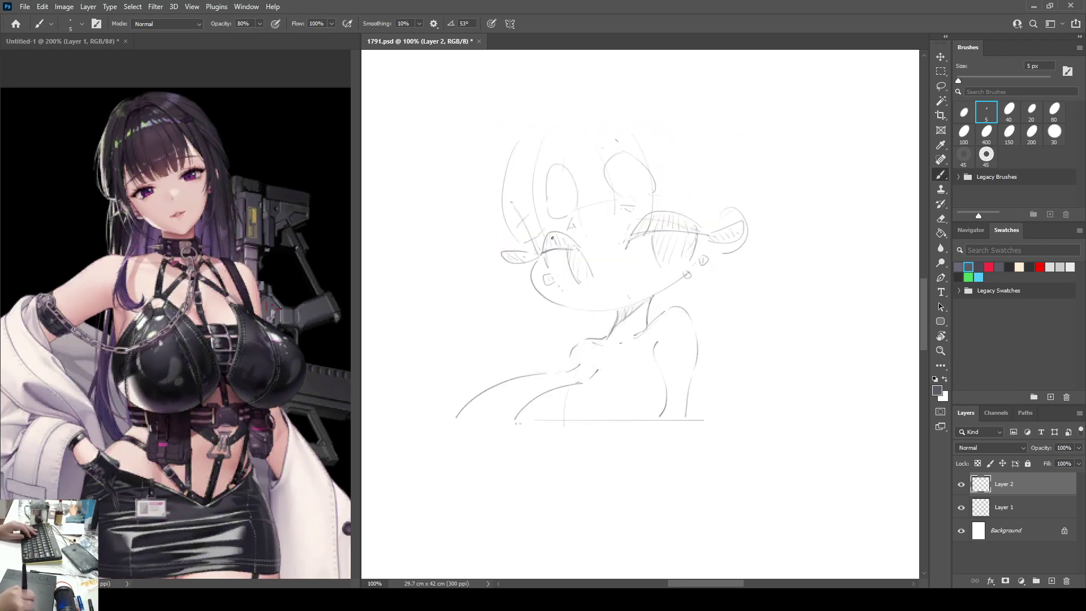
left_click_drag(590, 247, 598, 259)
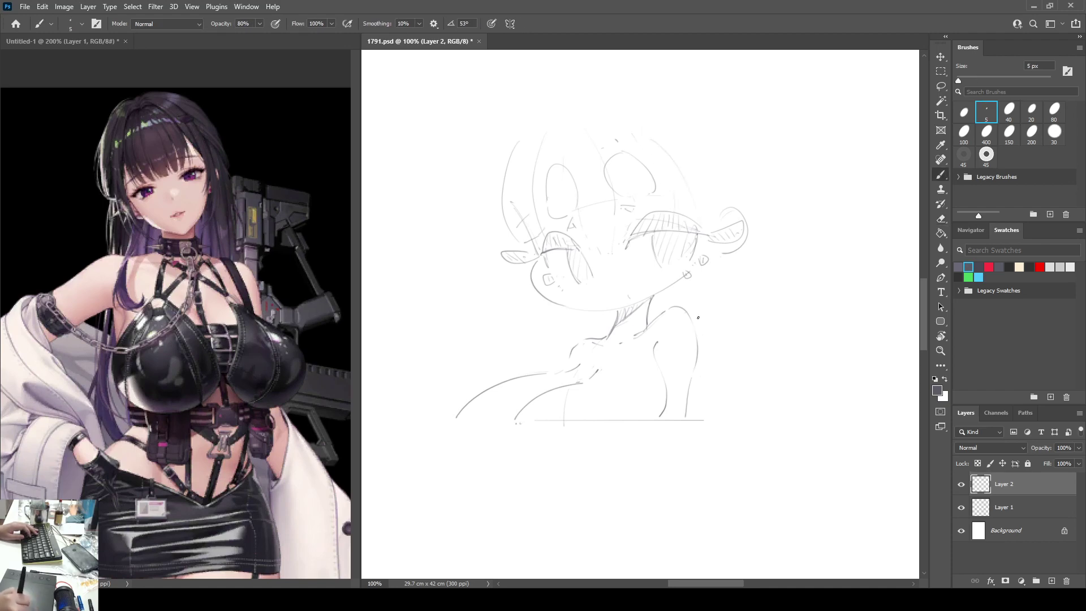
Step: Redraw the right side lock as a curve down to the right eye's outer corner and add a curved strand beside the jaw
key("ctrl+z")
left_click_drag(678, 141, 701, 213)
key("ctrl+z")
left_click_drag(702, 171, 710, 224)
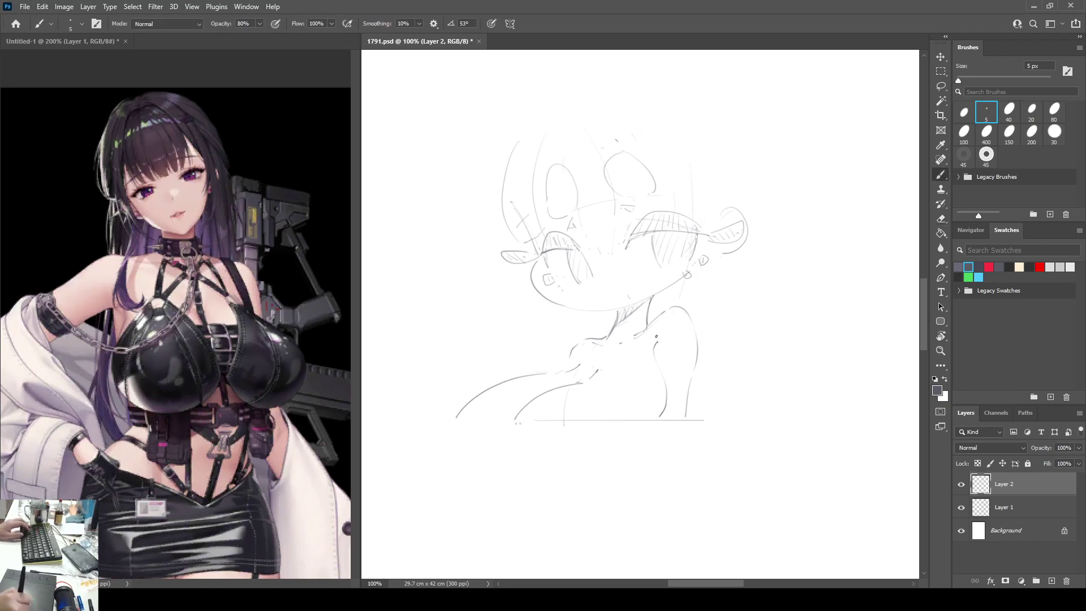
left_click_drag(737, 273, 704, 318)
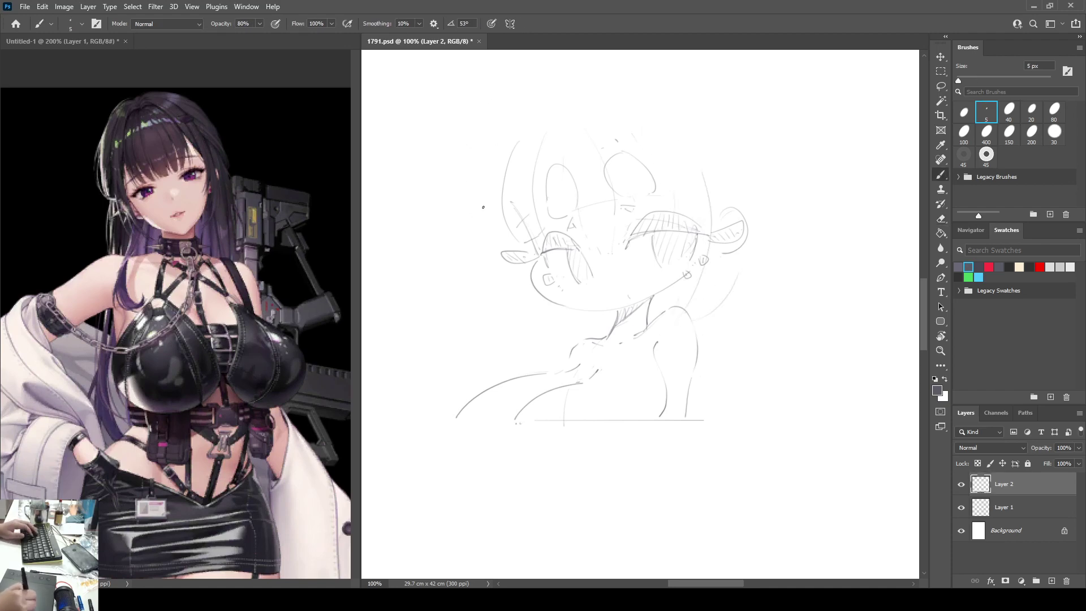
Step: Erase the left bangs strands and redraw them as a curve from the crown down to the left temple
key("e")
mouse_move(519, 140)
left_mouse_down()
mouse_move(506, 229)
mouse_move(517, 245)
mouse_move(532, 200)
left_mouse_up()
key("b")
key("e")
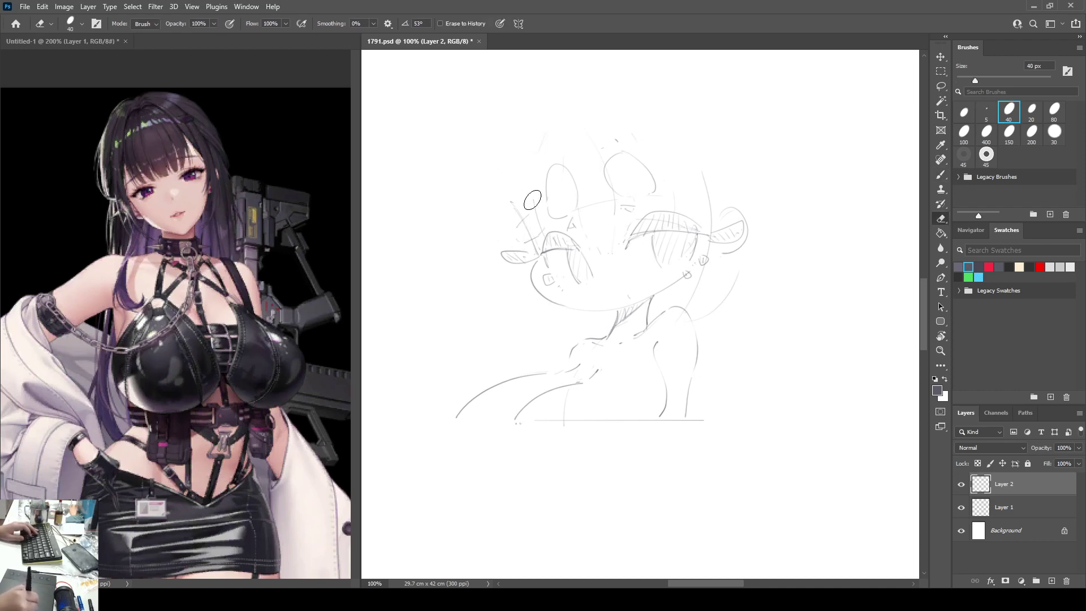
key("b")
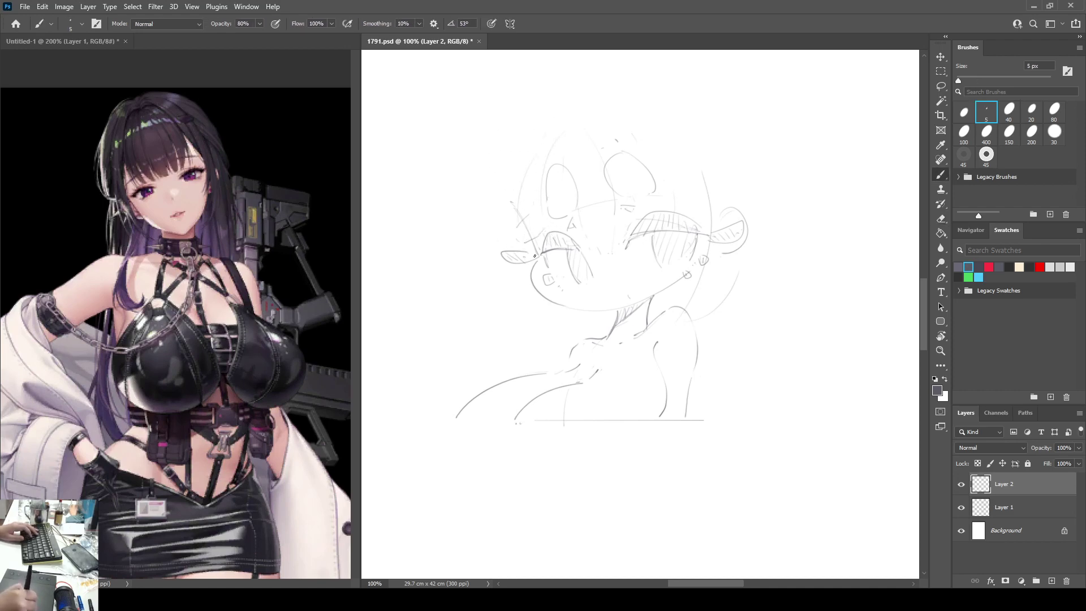
left_click_drag(537, 143, 517, 227)
key("ctrl+z")
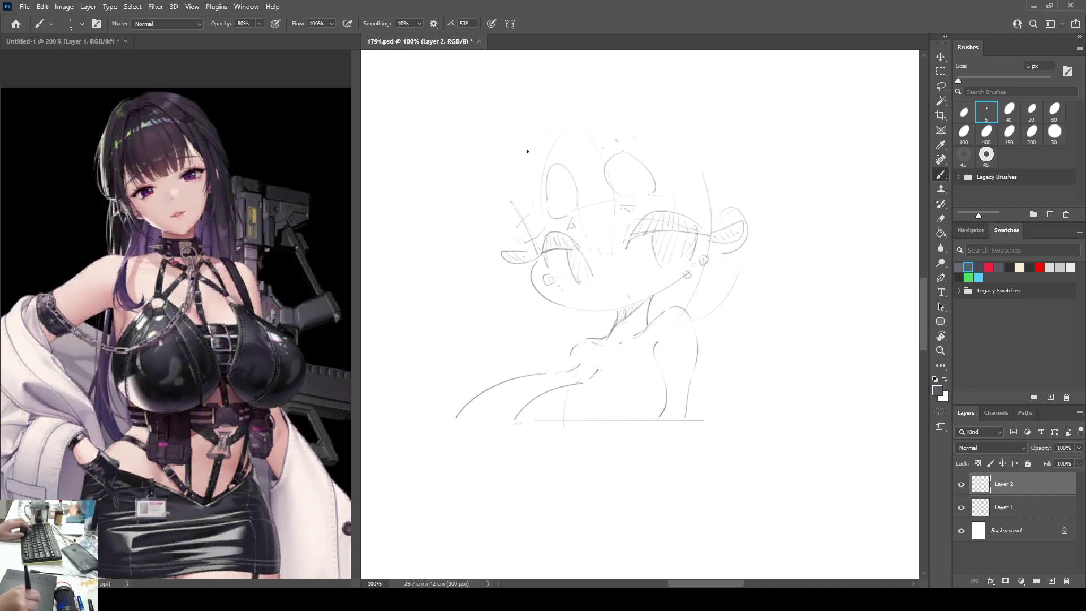
left_click_drag(536, 137, 517, 227)
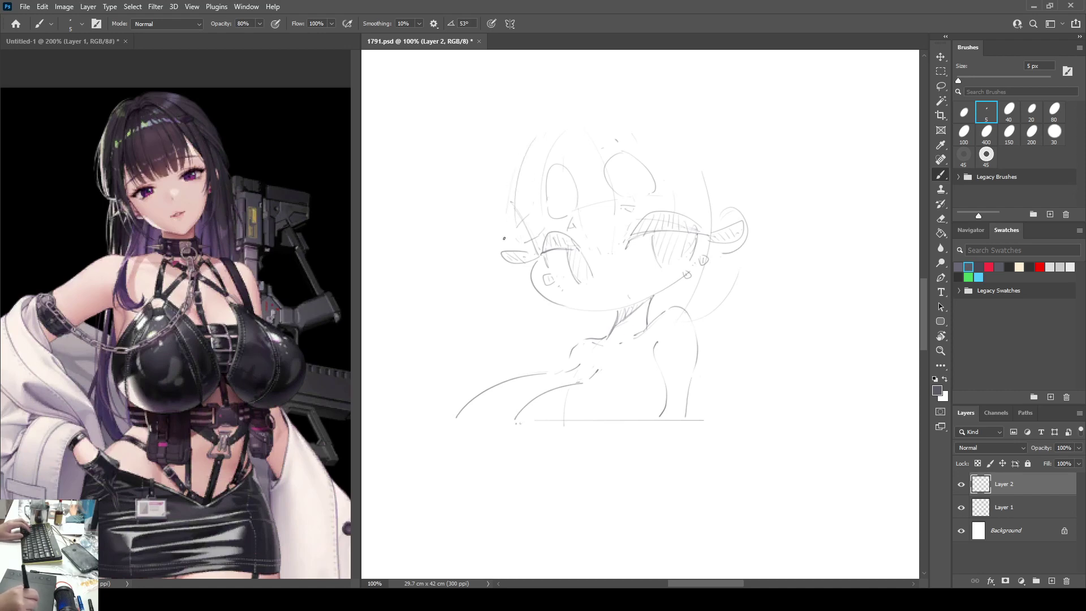
Step: Sketch a long side lock falling from the left temple past the cheek toward the shoulder
key("ctrl+z")
left_click_drag(513, 162, 537, 352)
key("ctrl+z")
mouse_move(514, 157)
left_mouse_down()
mouse_move(498, 259)
mouse_move(532, 360)
left_mouse_up()
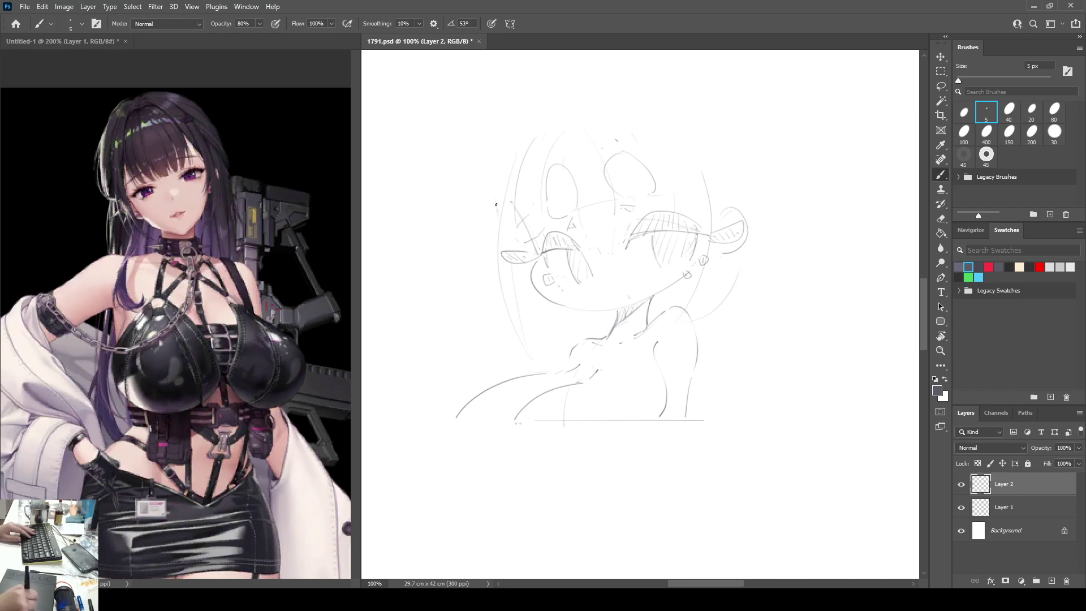
Step: Try an outer hair contour along the upper left side of the head and erase its stray marks
left_click_drag(497, 187, 502, 163)
key("e")
key("b")
mouse_move(495, 210)
left_mouse_down()
mouse_move(517, 117)
mouse_move(493, 165)
mouse_move(536, 114)
left_mouse_up()
key("ctrl+z")
key("e")
mouse_move(492, 163)
left_mouse_down()
mouse_move(494, 172)
mouse_move(525, 133)
mouse_move(490, 194)
left_mouse_up()
Step: Sketch the rounded top outline of the hair in a wide arc over the crown from left to right
key("b")
mouse_move(507, 131)
left_mouse_down()
mouse_move(546, 92)
mouse_move(579, 75)
left_mouse_up()
mouse_move(527, 105)
left_mouse_down()
mouse_move(673, 70)
mouse_move(750, 146)
left_mouse_up()
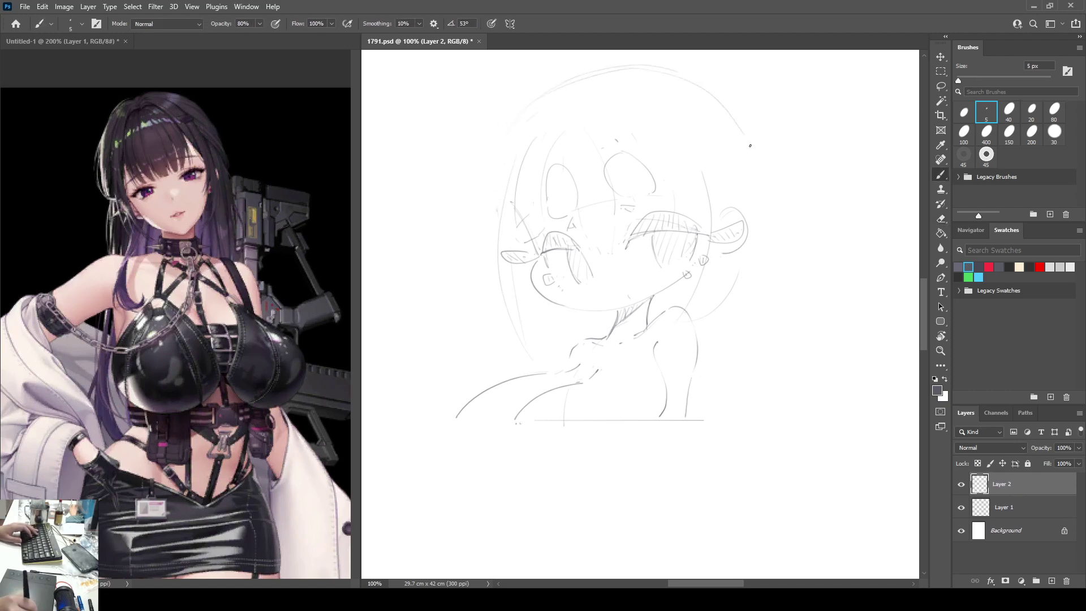
Step: Erase the right part of the crown arc and redraw the right hair contour from the crown past the ear to shoulder level
key("e")
key("b")
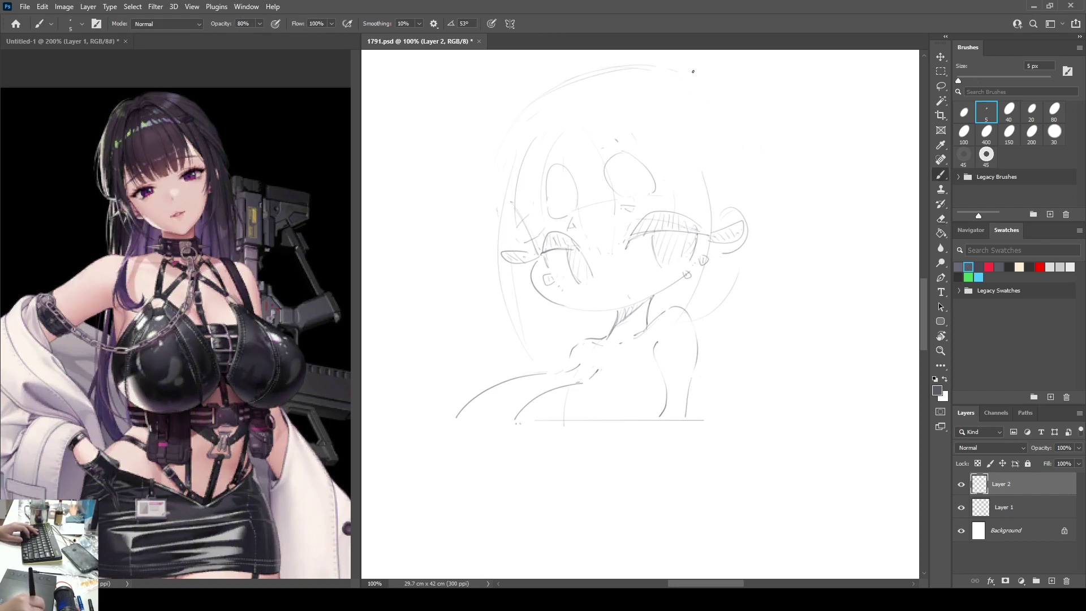
mouse_move(691, 67)
left_mouse_down()
mouse_move(733, 102)
mouse_move(797, 364)
left_mouse_up()
key("ctrl+z")
mouse_move(683, 78)
left_mouse_down()
mouse_move(781, 252)
mouse_move(783, 417)
left_mouse_up()
key("ctrl+z")
left_click_drag(718, 99, 758, 258)
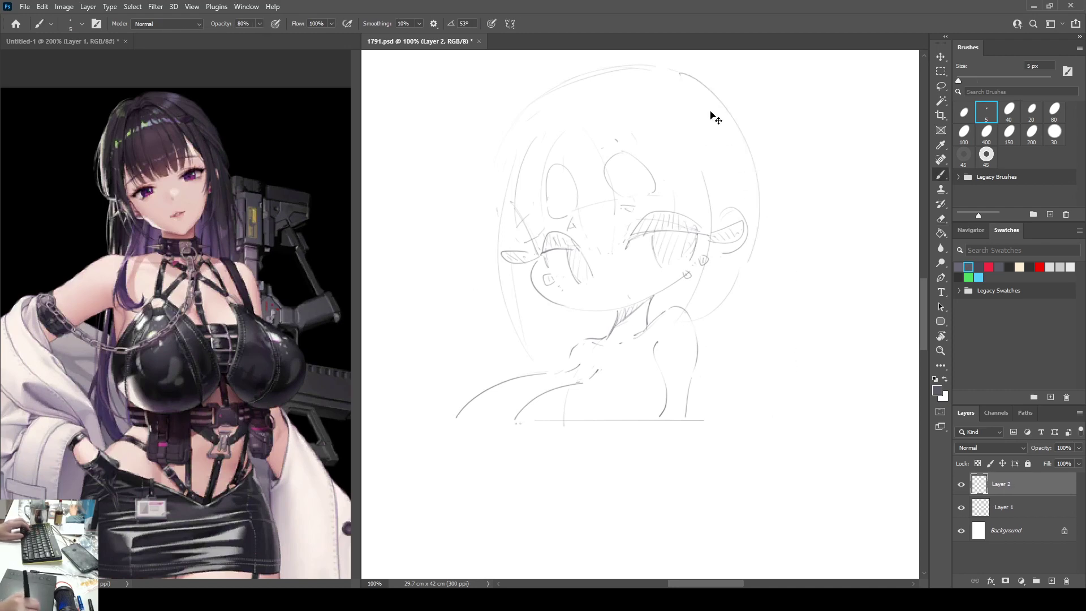
key("ctrl+z")
mouse_move(691, 79)
left_mouse_down()
mouse_move(766, 186)
mouse_move(770, 259)
left_mouse_up()
key("ctrl+z")
left_click_drag(683, 64, 766, 390)
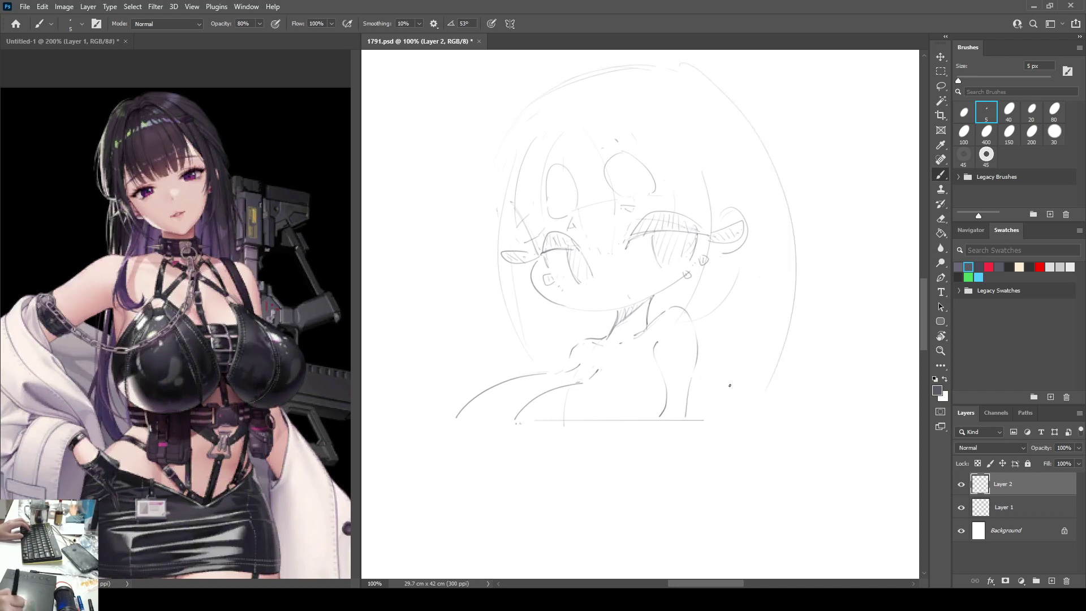
key("ctrl+z")
mouse_move(695, 72)
left_mouse_down()
mouse_move(767, 177)
mouse_move(758, 246)
left_mouse_up()
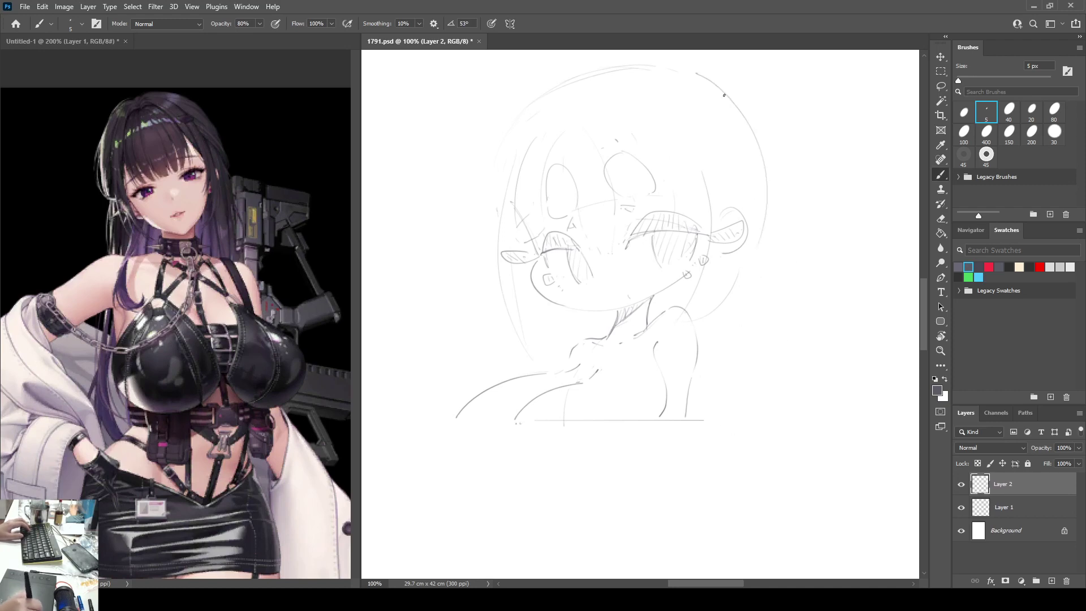
left_click_drag(733, 92, 767, 400)
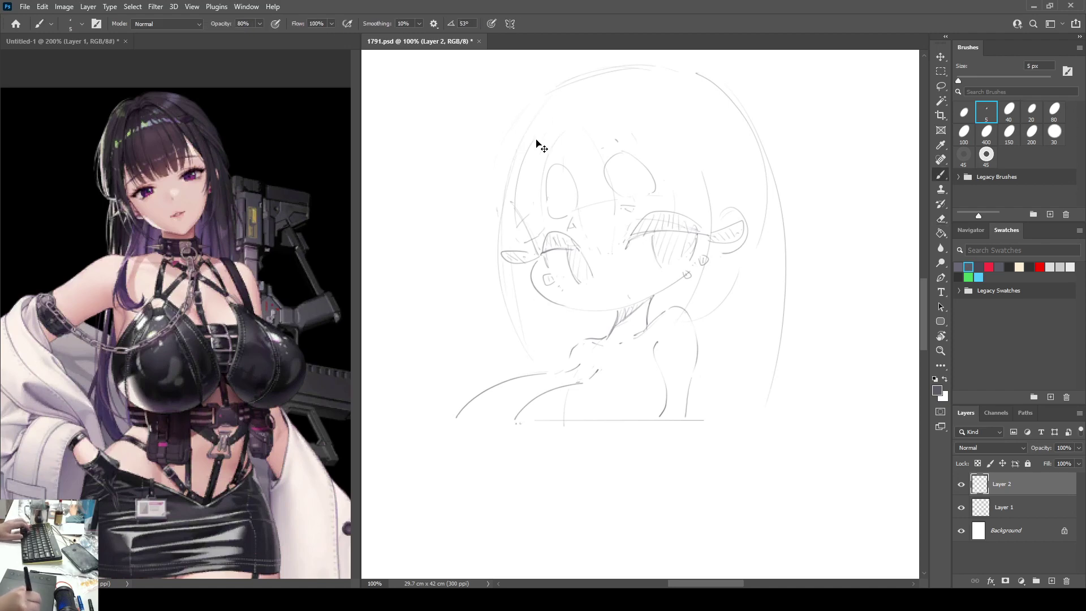
Step: Sketch the left outer hair contour as a rounded curve from the crown down to the temple, checking it in mirrored view
left_click_drag(541, 101, 489, 216)
key("ctrl+z")
left_click_drag(535, 113, 483, 279)
key("ctrl+z")
left_click_drag(552, 94, 519, 256)
key("ctrl+z")
left_click_drag(528, 113, 496, 229)
key("F2")
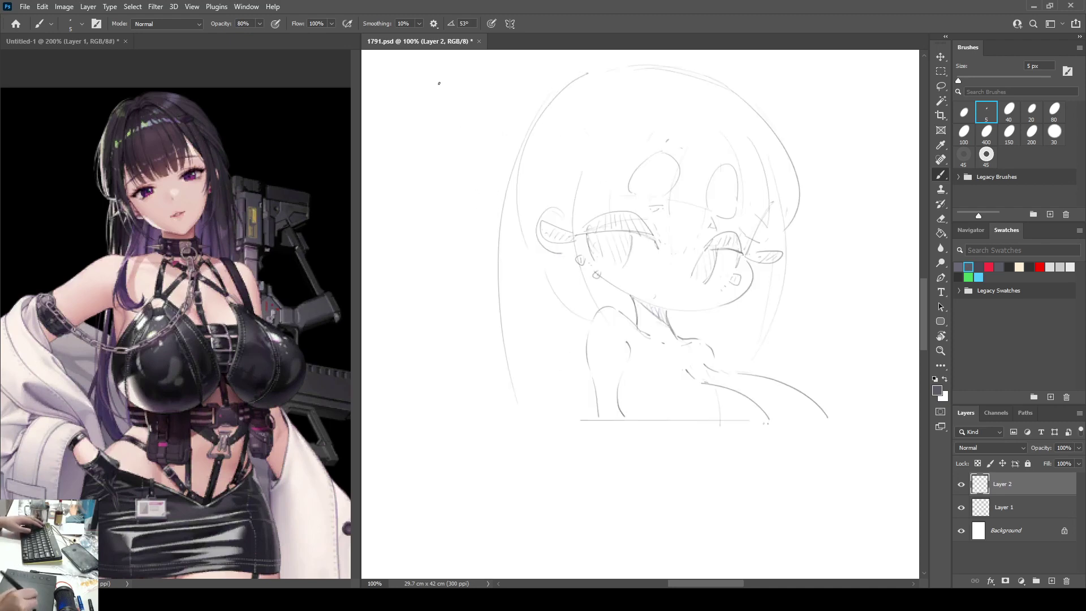
key("h")
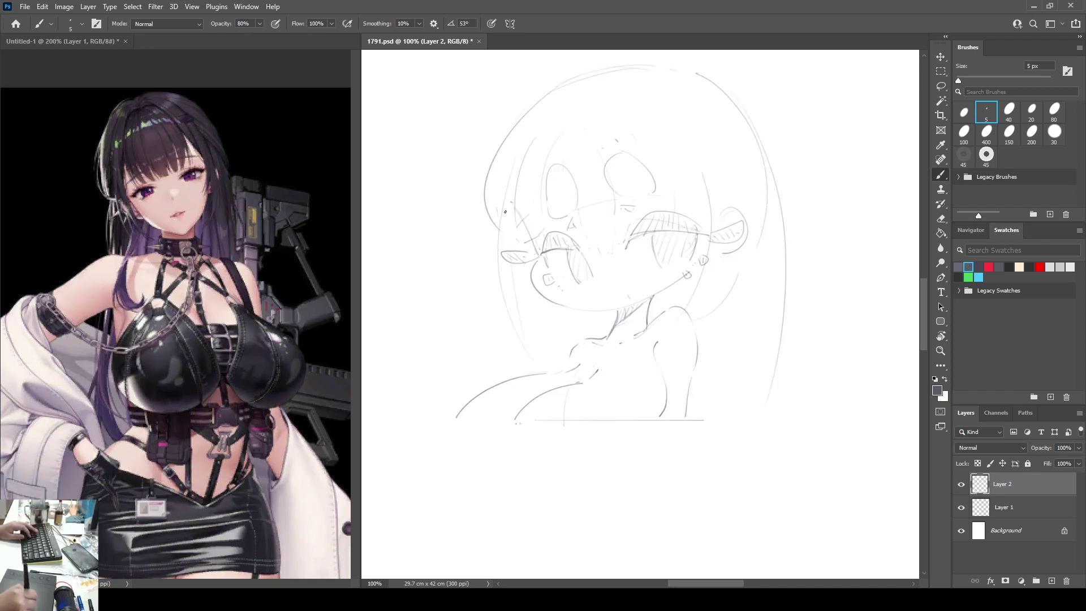
Step: Sketch the back hair curving from the left temple to the neck and a rounded collar shape above the left shoulder
left_click_drag(501, 198, 546, 350)
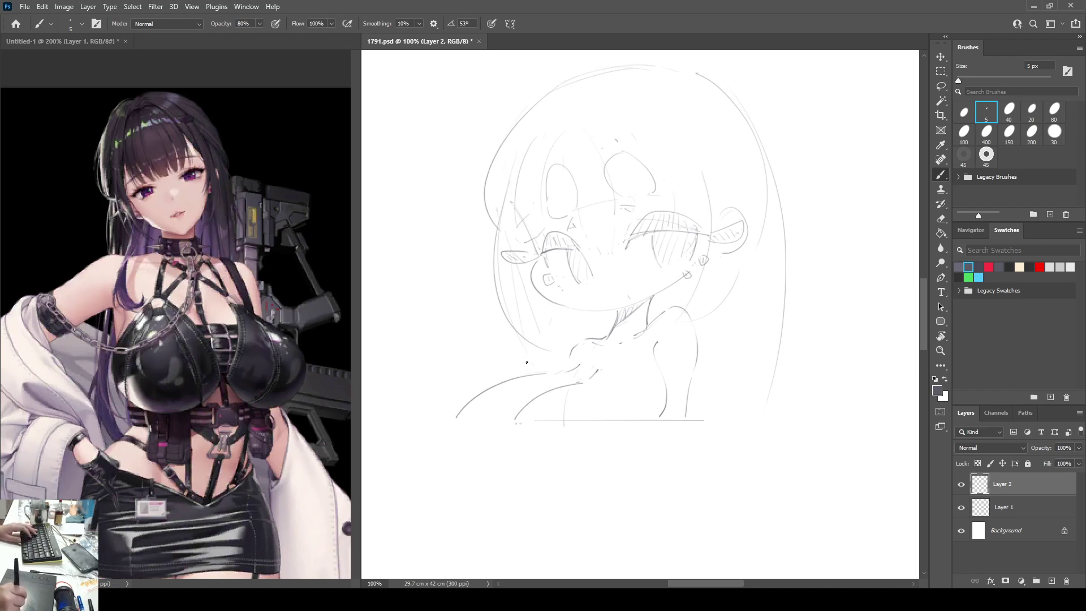
mouse_move(476, 357)
left_mouse_down()
mouse_move(490, 382)
mouse_move(517, 372)
mouse_move(472, 337)
mouse_move(488, 377)
left_mouse_up()
key("ctrl+z")
key("ctrl+z")
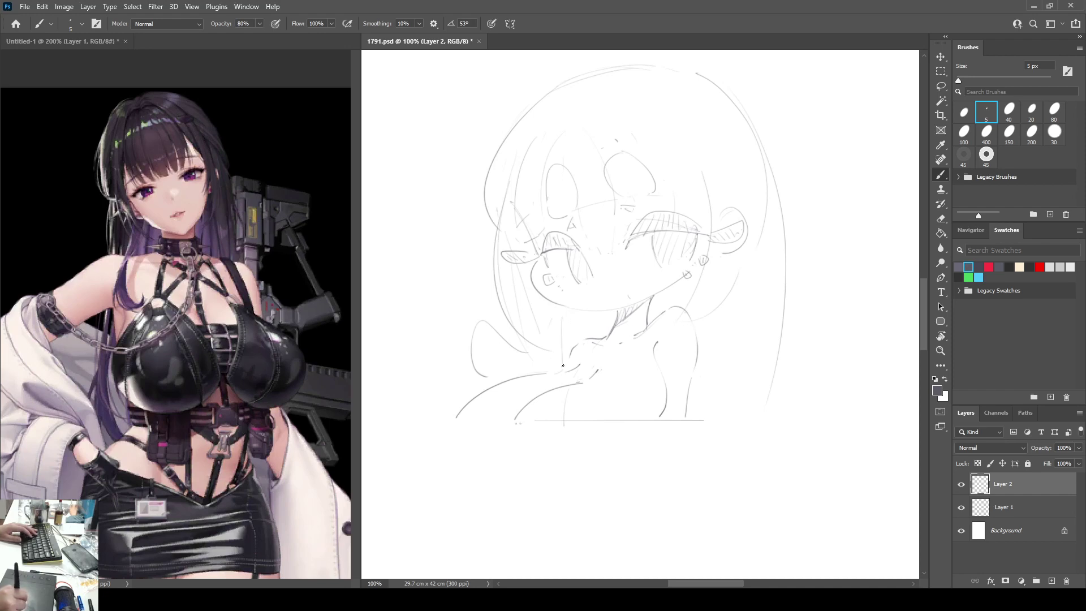
Step: Clean up the bangs above the left eye and add short strands across the left brow
key("e")
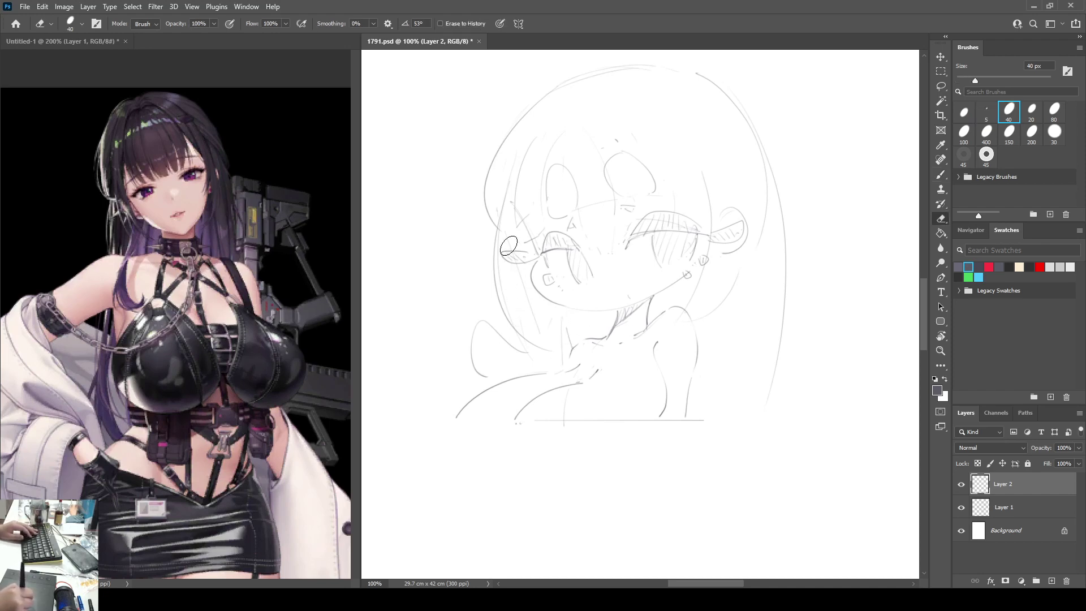
key("b")
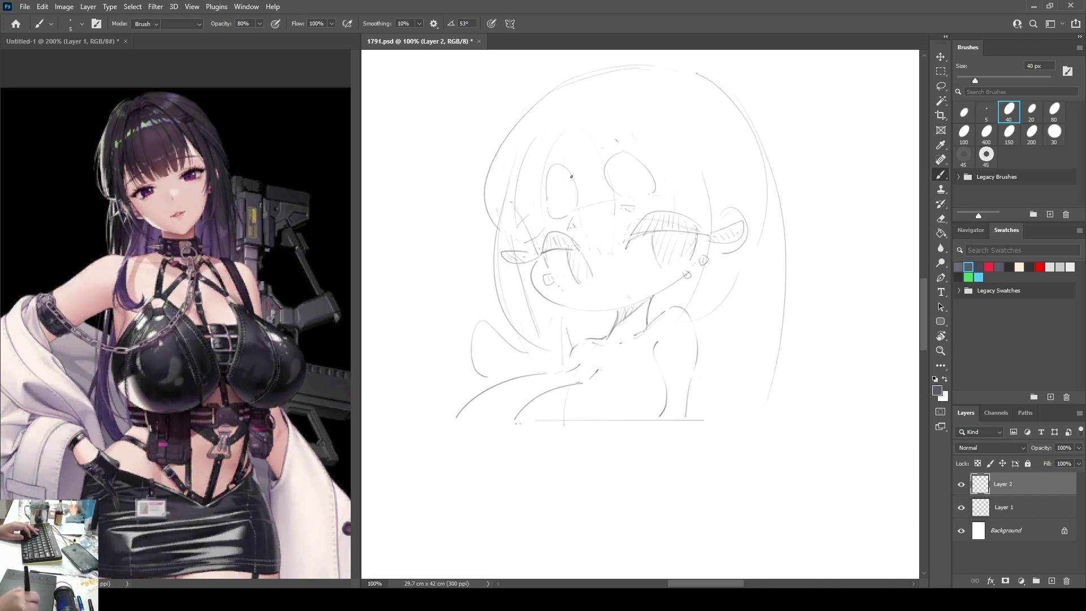
key("e")
key("b")
key("e")
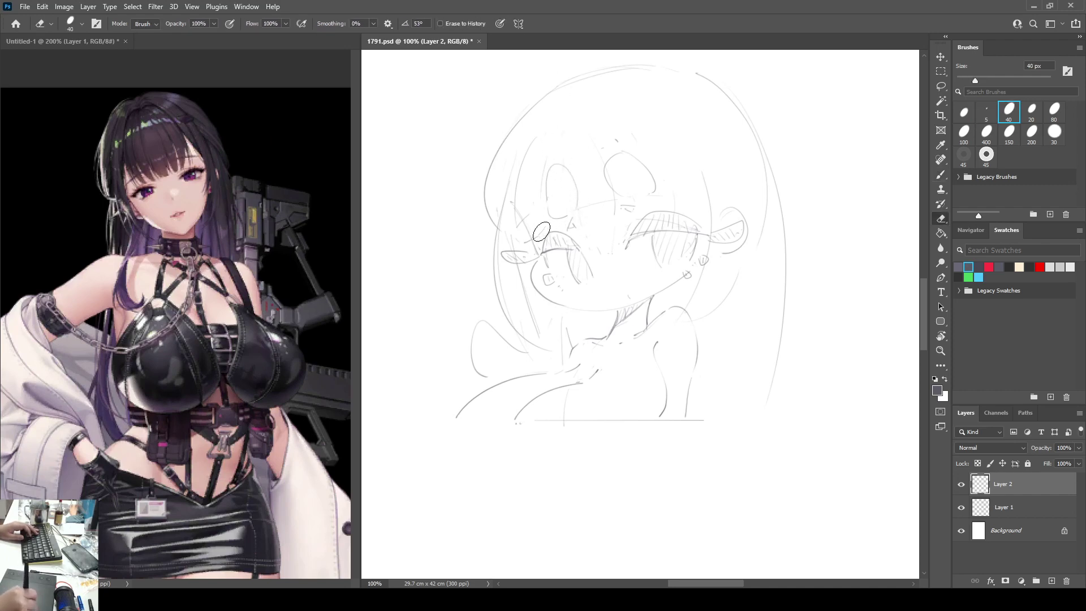
left_click_drag(540, 233, 545, 235)
key("b")
mouse_move(554, 181)
left_mouse_down()
mouse_move(551, 231)
mouse_move(616, 246)
mouse_move(571, 248)
mouse_move(603, 241)
mouse_move(592, 237)
left_mouse_up()
Step: Sketch jagged bangs tips between the eyes and long bangs strands falling over the right side of the forehead
key("e")
key("b")
key("e")
key("b")
key("e")
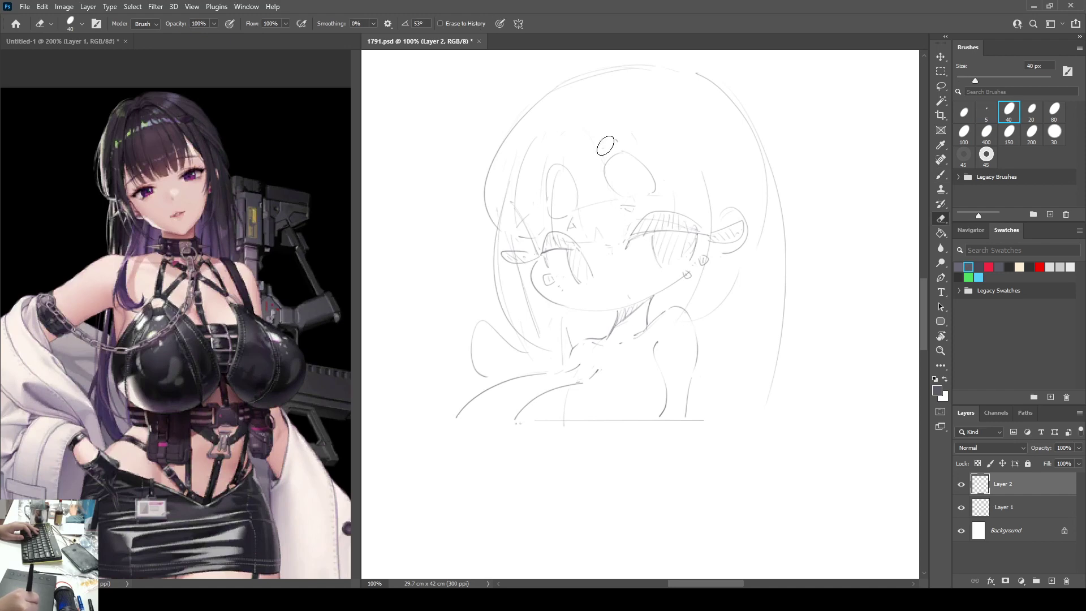
key("b")
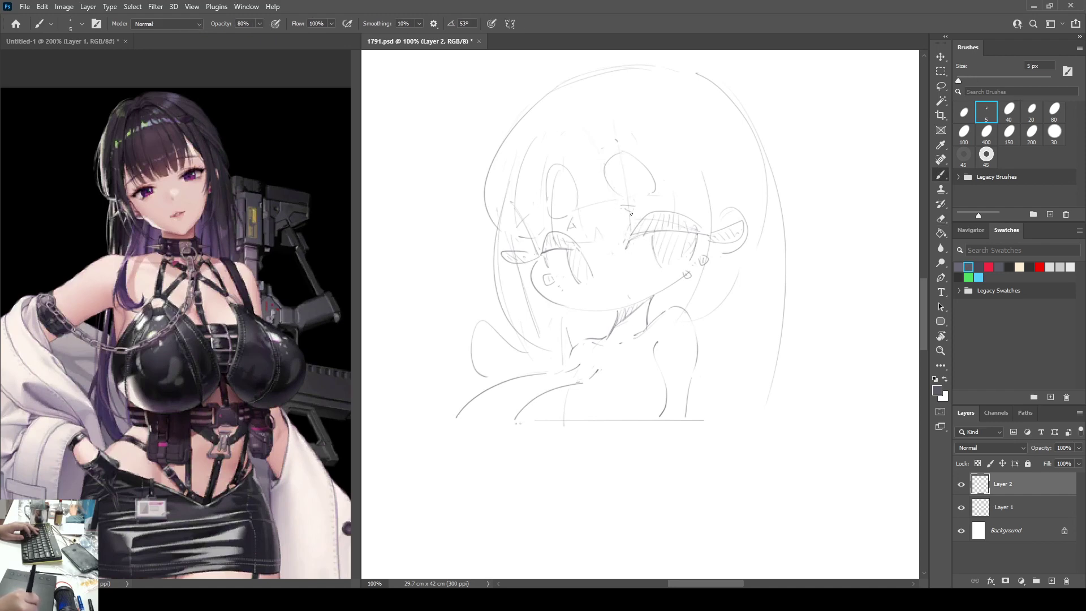
key("e")
key("b")
key("e")
key("b")
key("e")
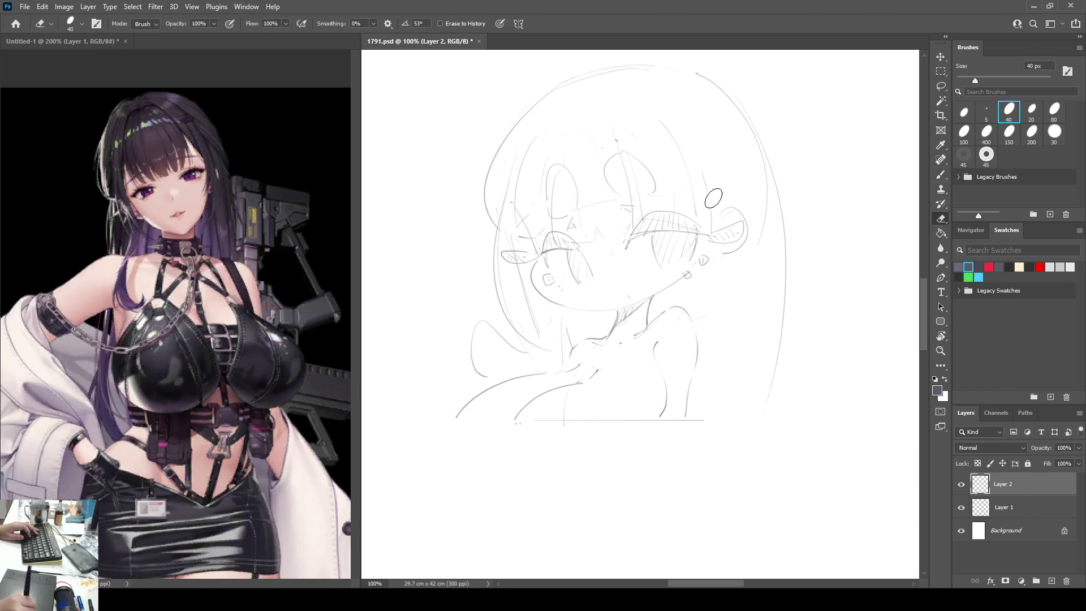
Step: Redraw the right side lock as a straight strand past the ear with a blunt end below the jaw
key("b")
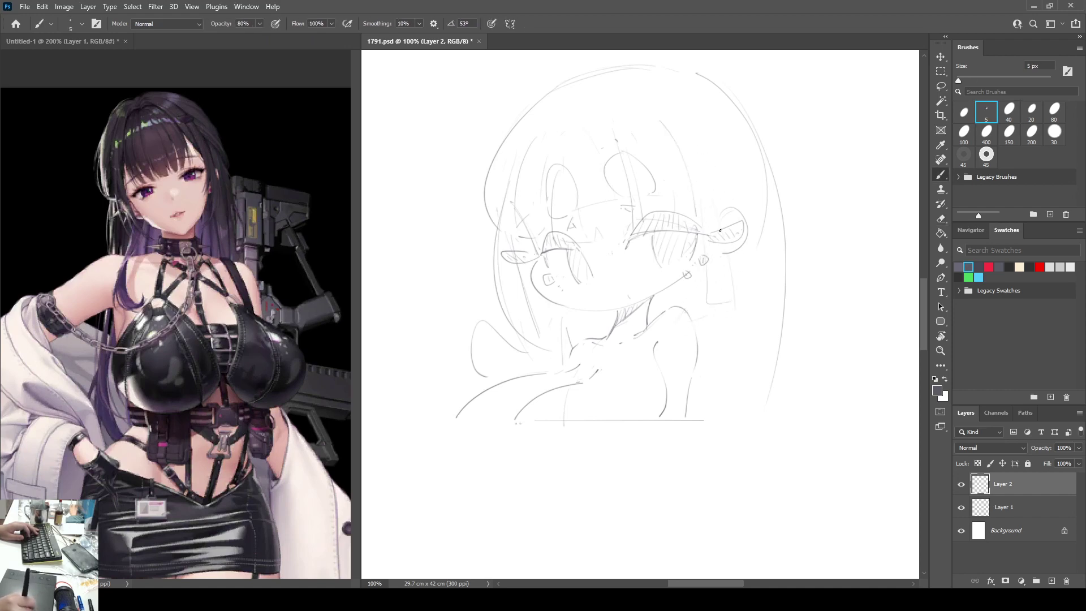
key("ctrl+z")
key("ctrl+z")
left_click_drag(705, 218, 698, 338)
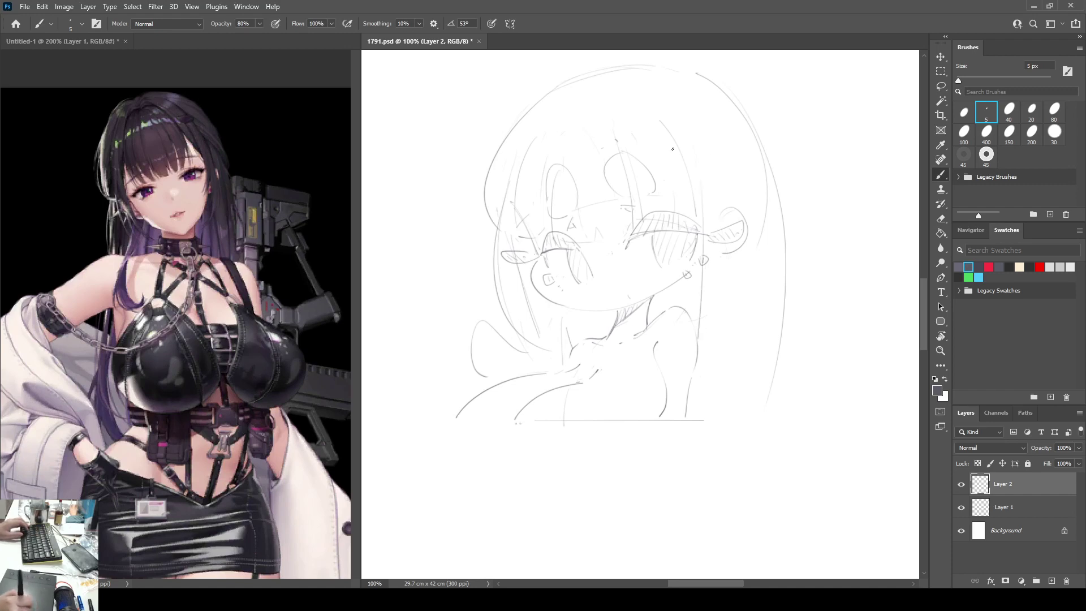
key("ctrl+z")
left_click_drag(706, 257, 703, 305)
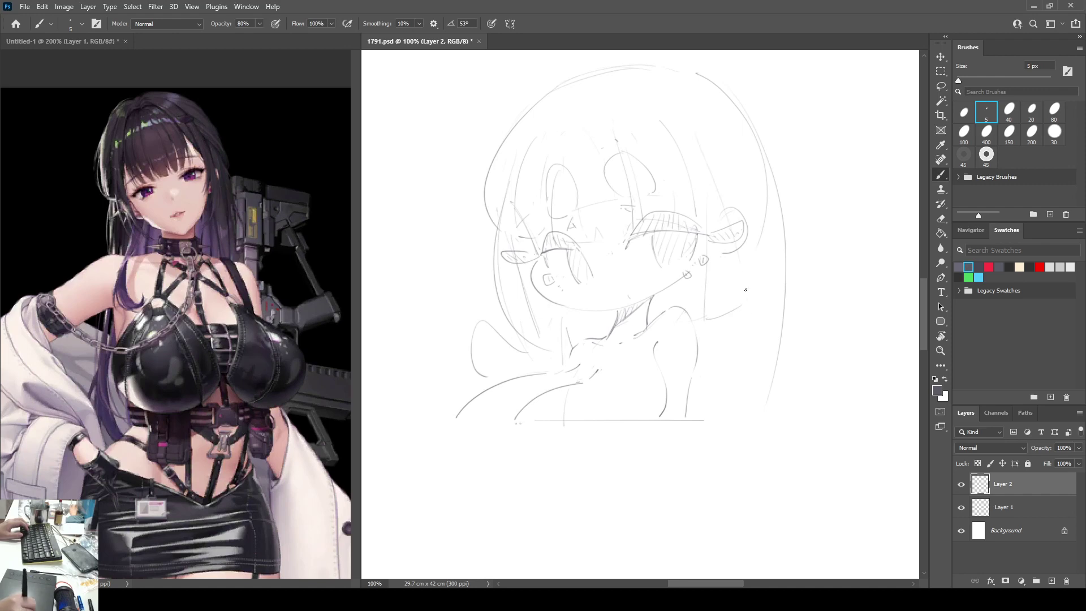
Step: Mirror the canvas and sketch a flared outer hair curve on the left from cheek level down beside the shoulder
key("ctrl+shift+h")
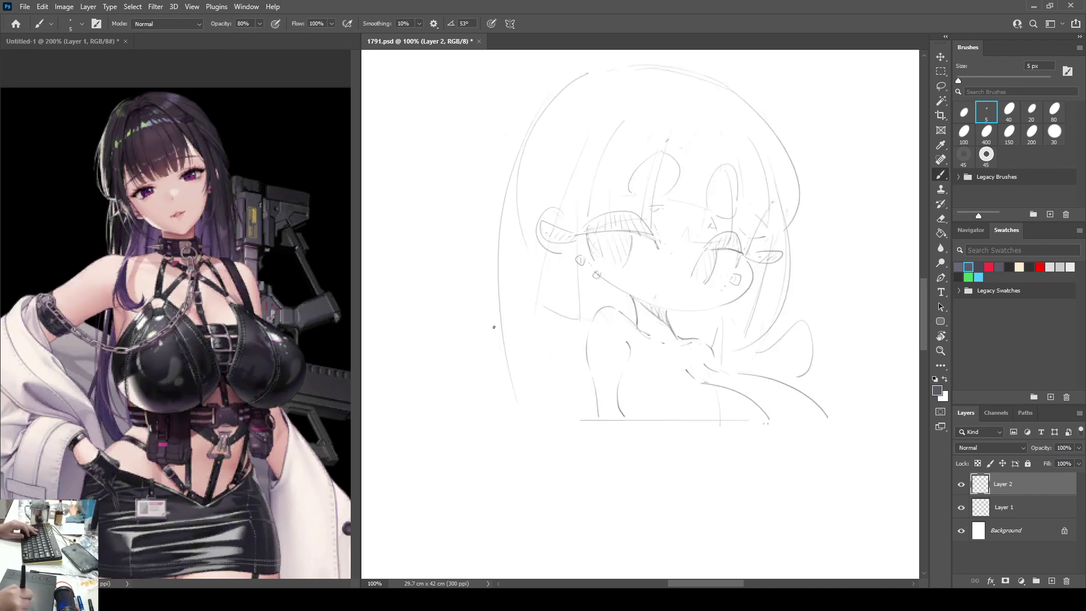
mouse_move(498, 236)
left_mouse_down()
mouse_move(484, 278)
mouse_move(507, 443)
left_mouse_up()
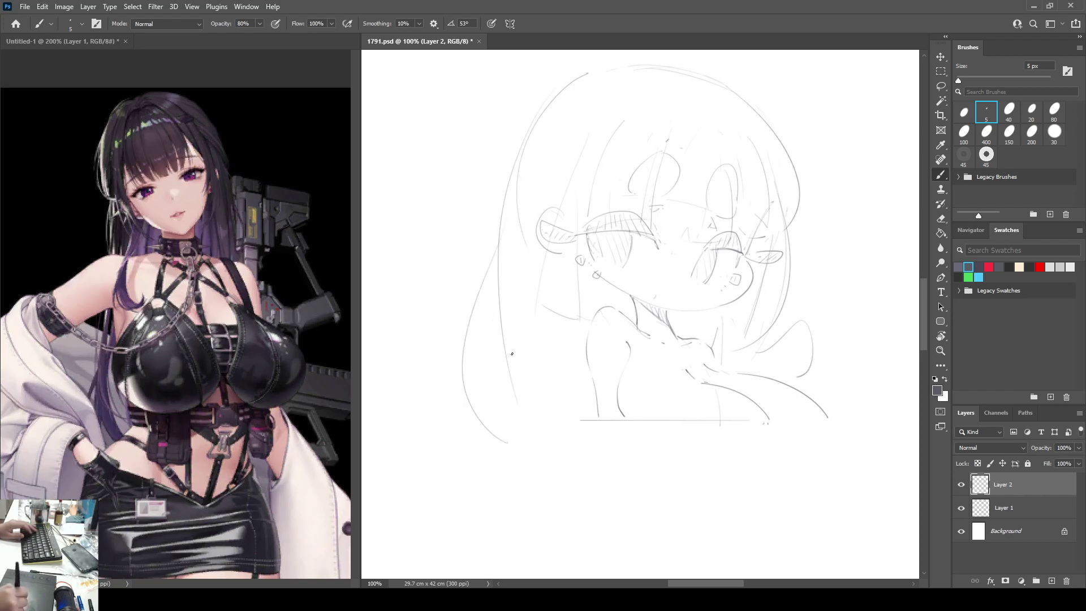
key("ctrl+z")
left_click_drag(495, 257, 528, 415)
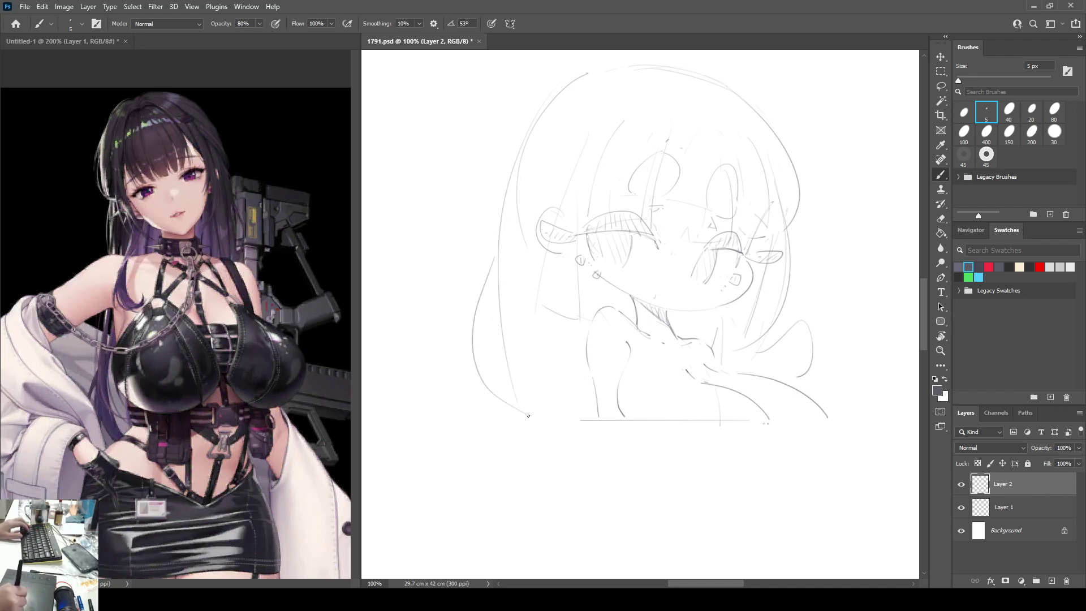
Step: Sketch a pointed collar shape beside the left shoulder, inside the flared hair
key("ctrl+z")
mouse_move(495, 368)
left_mouse_down()
mouse_move(557, 353)
mouse_move(581, 419)
mouse_move(537, 331)
mouse_move(579, 416)
left_mouse_up()
key("ctrl+z")
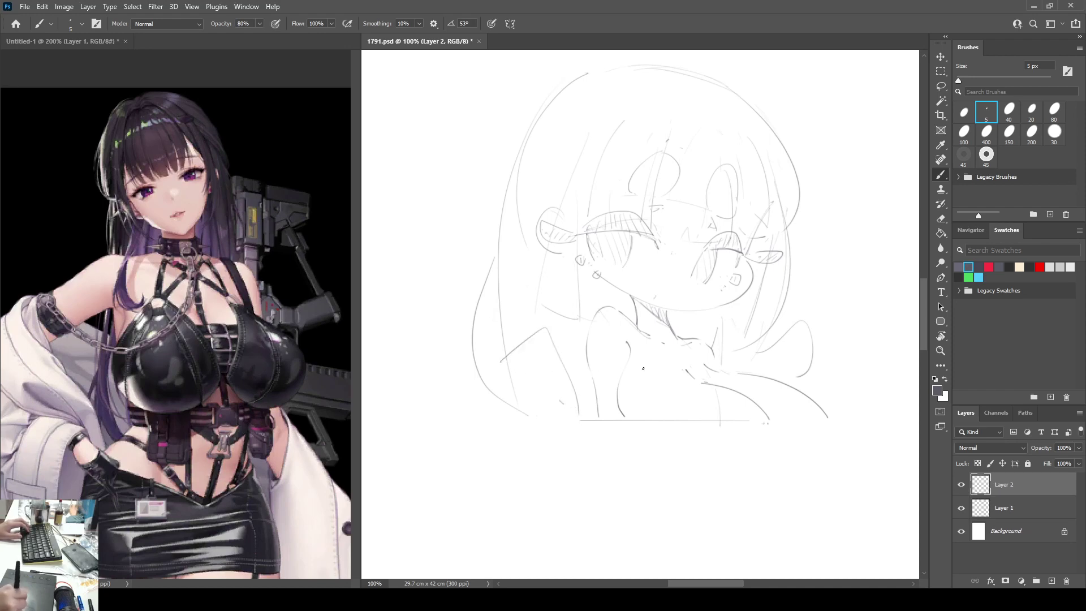
Step: Erase the rounded collar shape above the right shoulder and redraw it with a pointed tip
key("e")
mouse_move(802, 375)
left_mouse_down()
mouse_move(805, 327)
mouse_move(763, 346)
mouse_move(830, 387)
left_mouse_up()
key("b")
Step: Erase the right back hair curve and redraw it wider from below the temple to the neck, checking it in mirrored view
key("e")
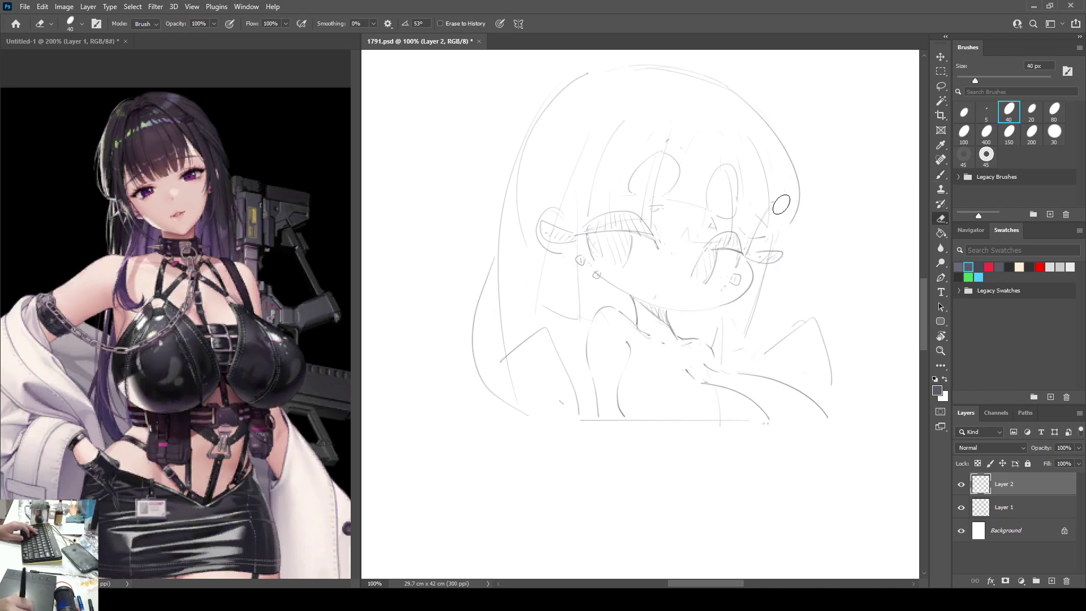
key("b")
left_click_drag(800, 257, 740, 354)
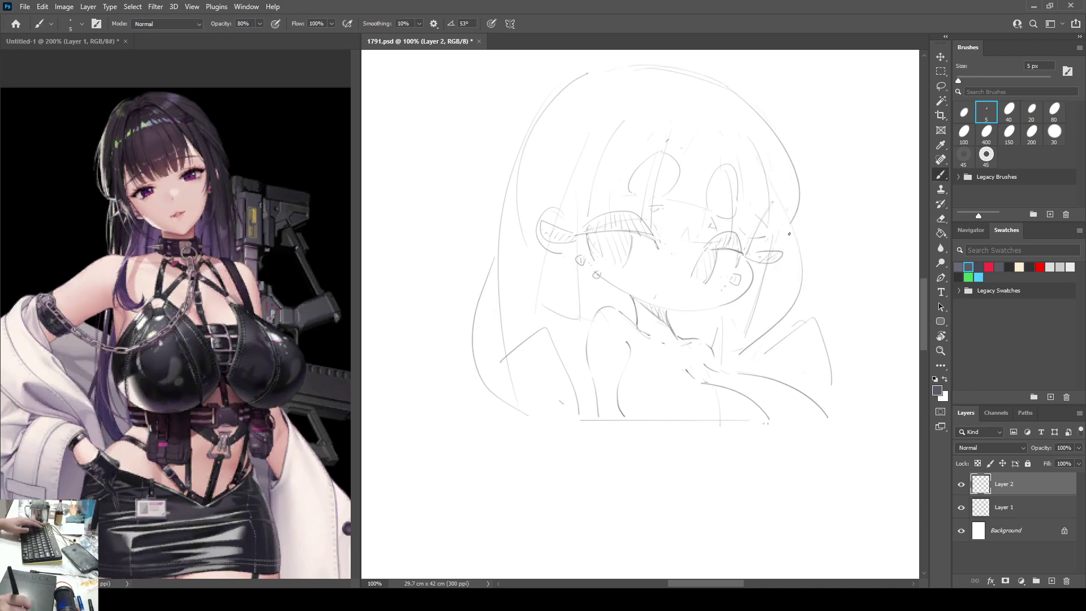
key("F2")
key("ctrl+shift+h")
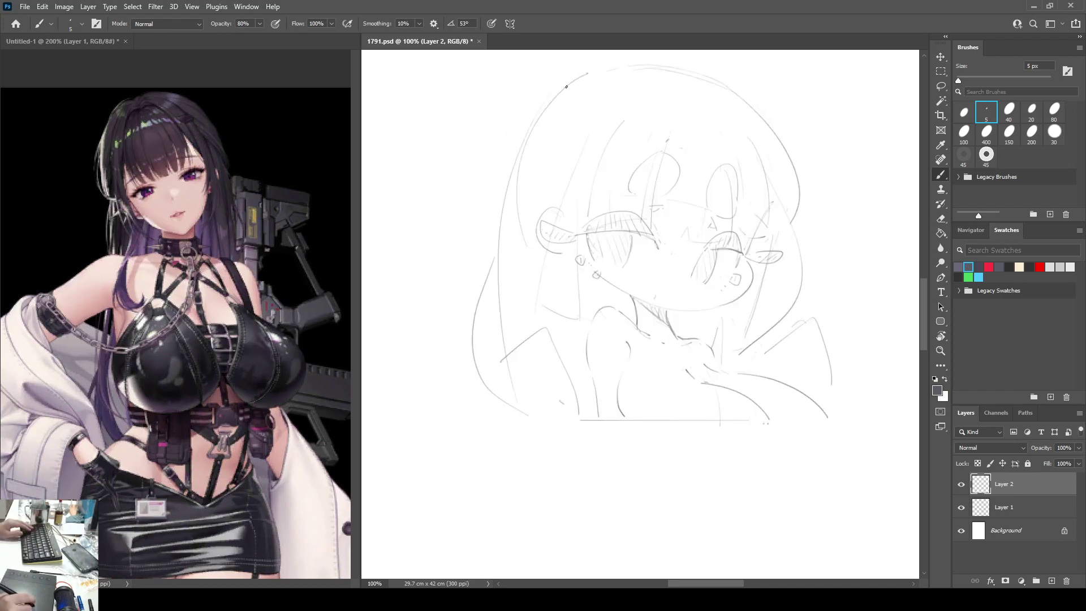
key("ctrl+shift+h")
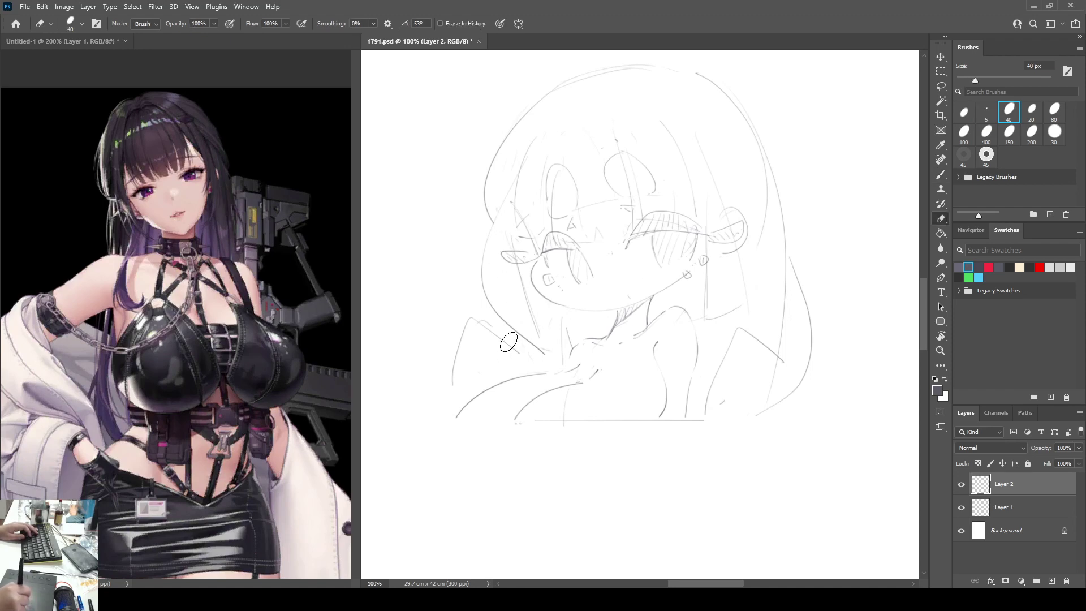
Step: Add a second pointed collar fold outside the left shoulder and clean up the upper collar edge beside the hair
mouse_move(469, 377)
left_mouse_down()
mouse_move(428, 359)
mouse_move(438, 416)
left_mouse_up()
key("ctrl+z")
left_click_drag(469, 378, 414, 385)
key("ctrl+z")
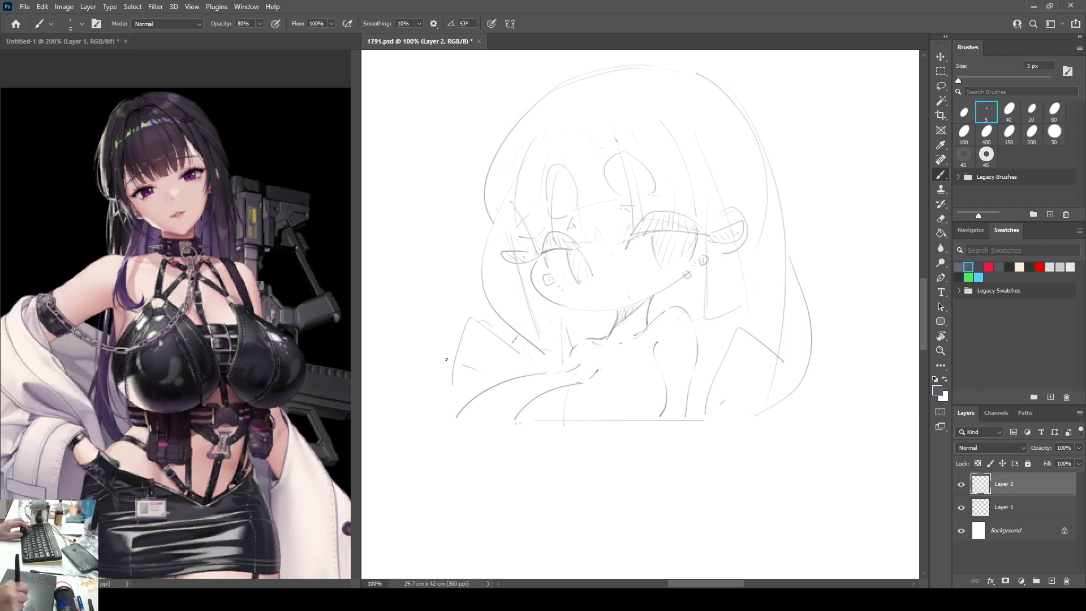
left_click_drag(475, 368, 442, 413)
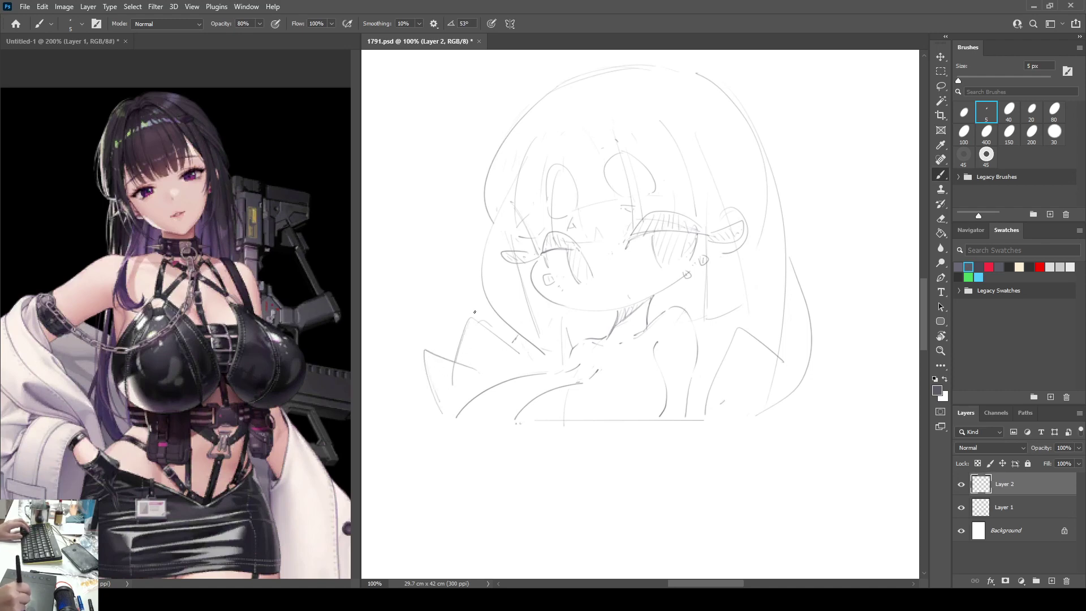
left_click_drag(474, 318, 515, 352)
key("e")
mouse_move(491, 317)
left_mouse_down()
mouse_move(515, 353)
mouse_move(470, 310)
mouse_move(514, 355)
left_mouse_up()
key("b")
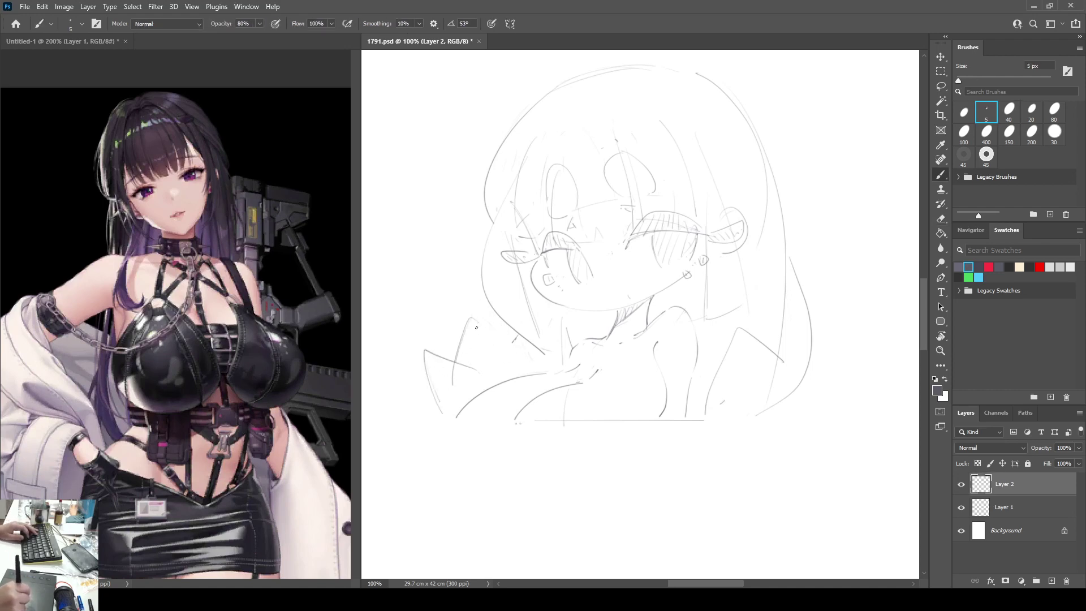
Step: Mirror the canvas and erase the doubled left hair contour from the crown down to cheek level
key("ctrl+shift+h")
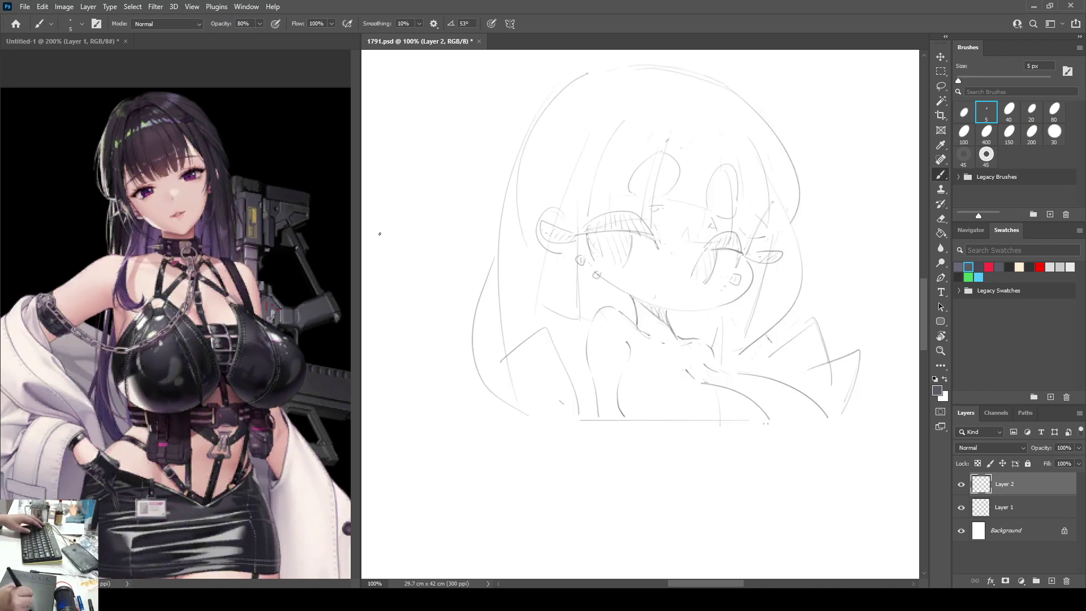
key("h")
key("h")
key("e")
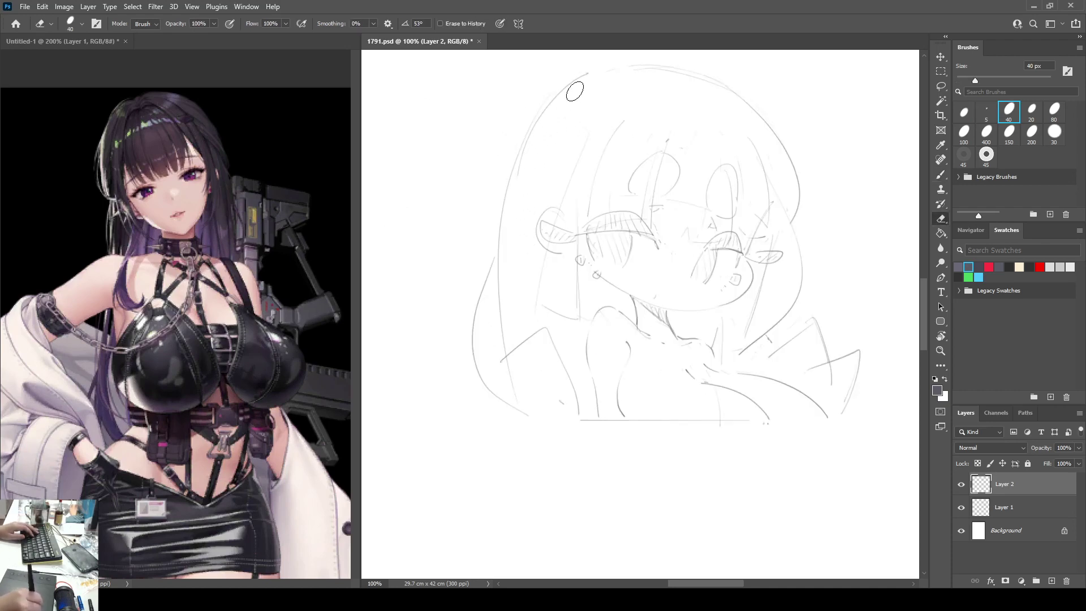
mouse_move(574, 92)
left_mouse_down()
mouse_move(554, 102)
mouse_move(504, 204)
left_mouse_up()
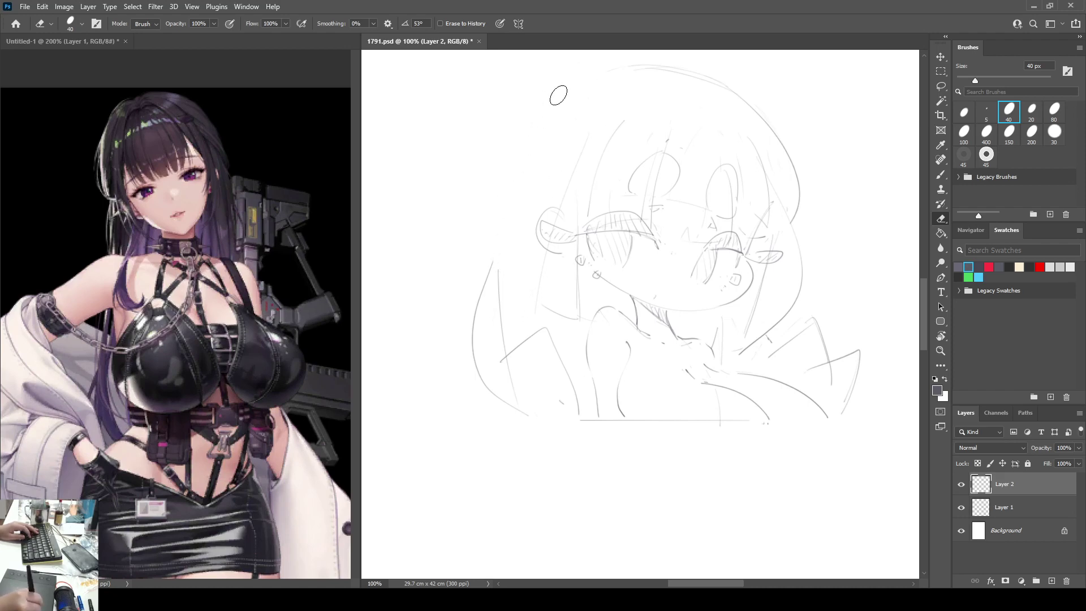
Step: Redraw the left hair contour as one fuller curve from the top of the crown down to cheek level
key("b")
left_click_drag(566, 79, 497, 237)
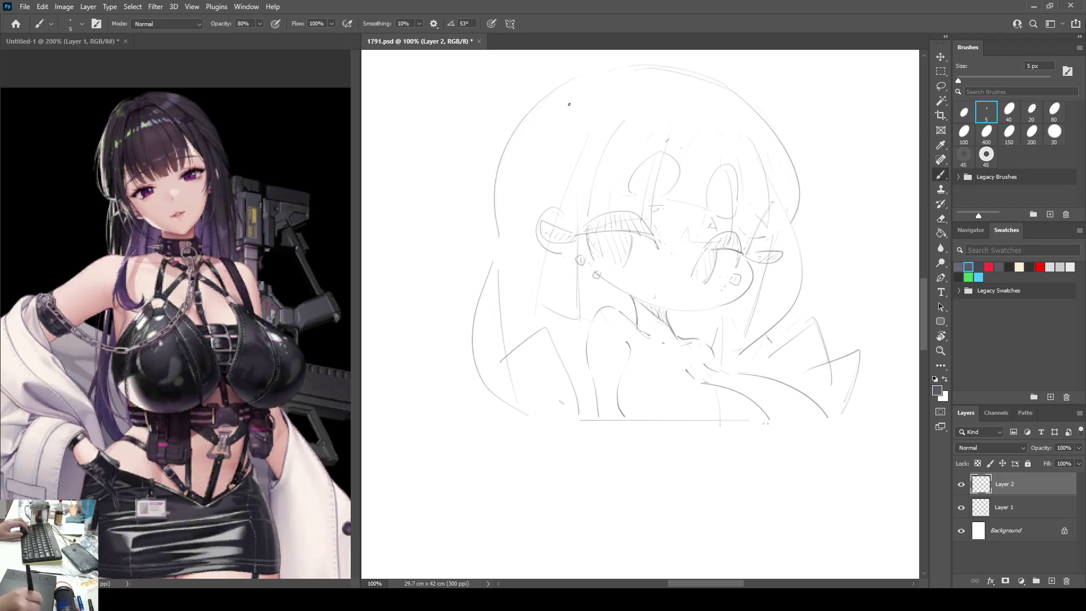
key("ctrl+z")
mouse_move(622, 65)
left_mouse_down()
mouse_move(519, 130)
mouse_move(497, 215)
left_mouse_up()
key("ctrl+z")
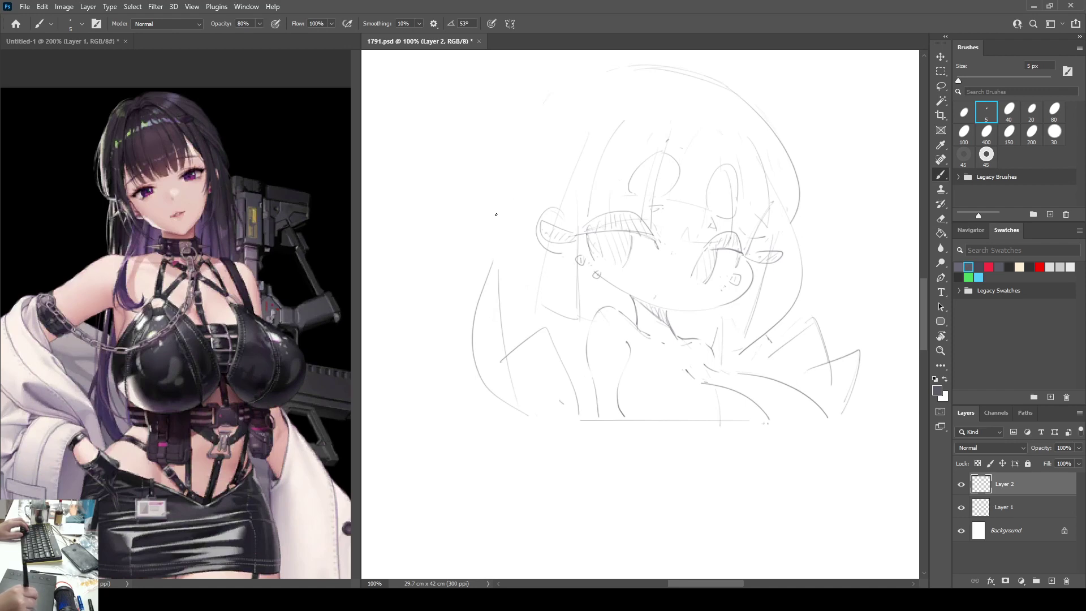
left_click_drag(609, 68, 495, 241)
key("ctrl+z")
mouse_move(635, 55)
left_mouse_down()
mouse_move(496, 223)
mouse_move(609, 64)
mouse_move(650, 64)
left_mouse_up()
key("ctrl+z")
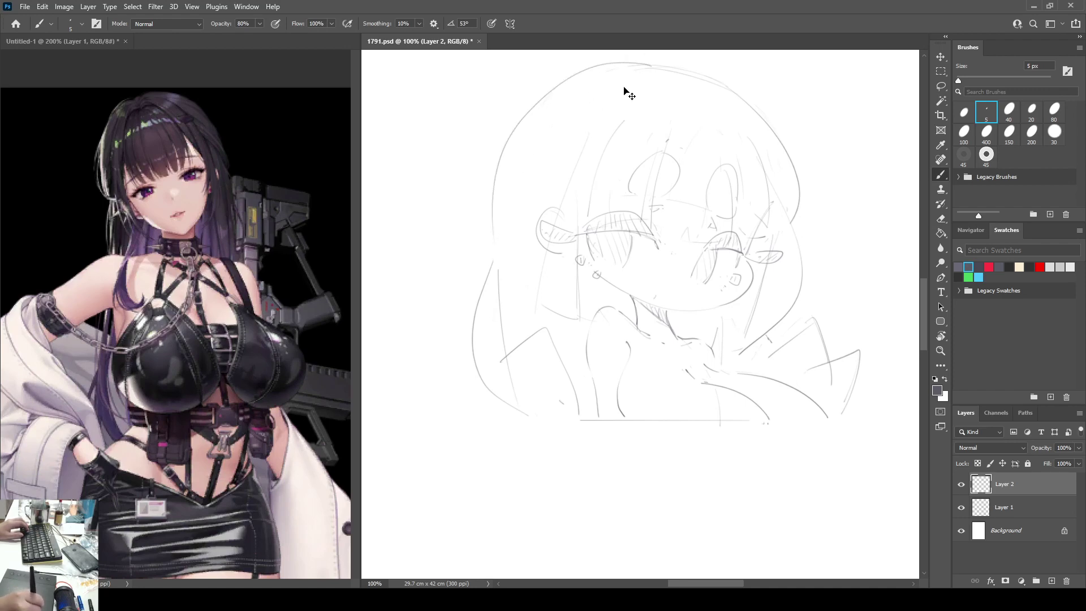
Step: Erase the left hair contour and try new curves from the top of the crown down to cheek level
key("ctrl+z")
key("e")
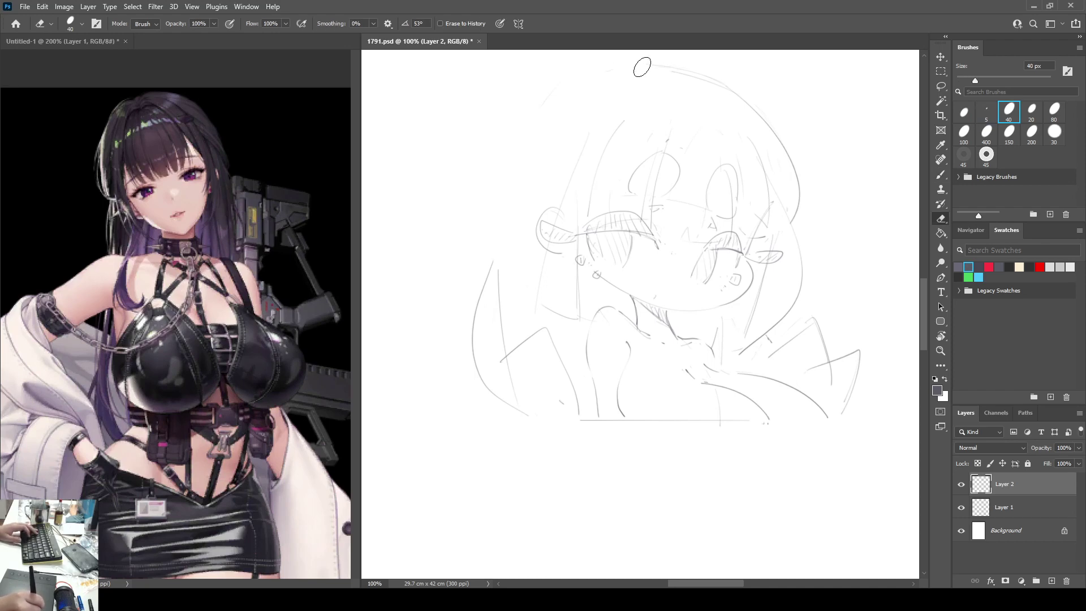
key("b")
mouse_move(652, 56)
left_mouse_down()
mouse_move(607, 62)
mouse_move(498, 229)
left_mouse_up()
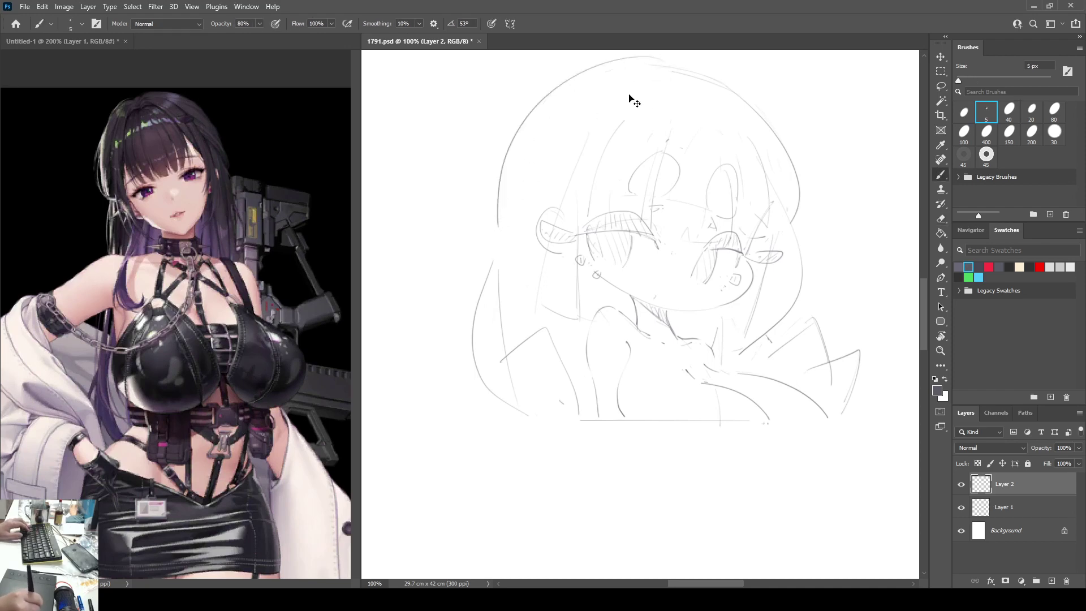
key("ctrl+z")
left_click_drag(655, 59, 490, 188)
key("ctrl+z")
left_click_drag(652, 69, 509, 253)
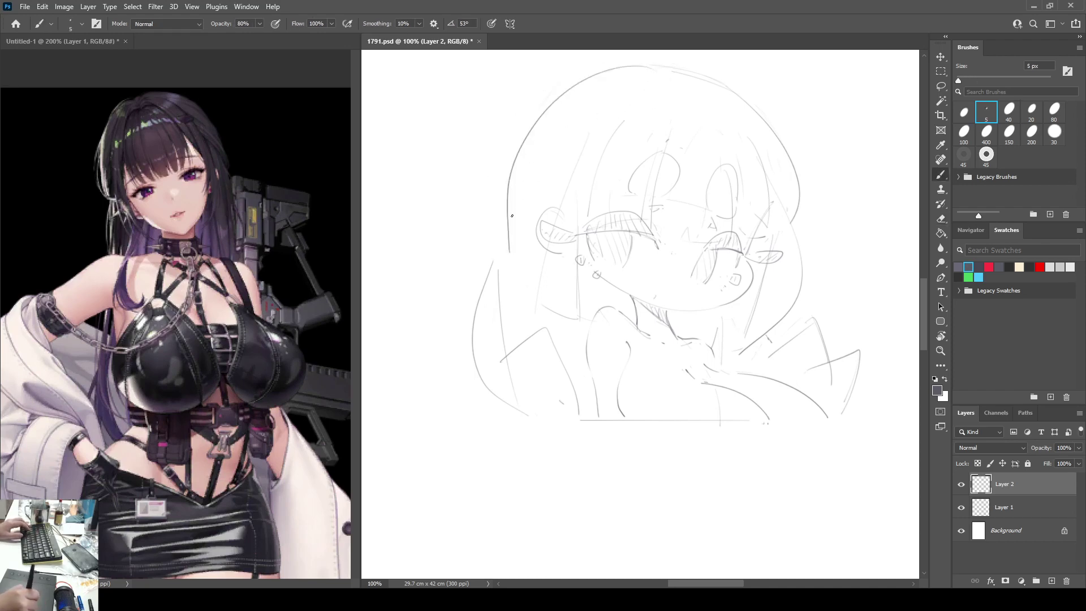
key("ctrl+z")
Step: Draw a crown arc running down to the upper left of the head and trim its lower end
mouse_move(653, 64)
left_mouse_down()
mouse_move(522, 123)
mouse_move(502, 207)
mouse_move(556, 92)
mouse_move(510, 153)
left_mouse_up()
key("e")
key("b")
key("e")
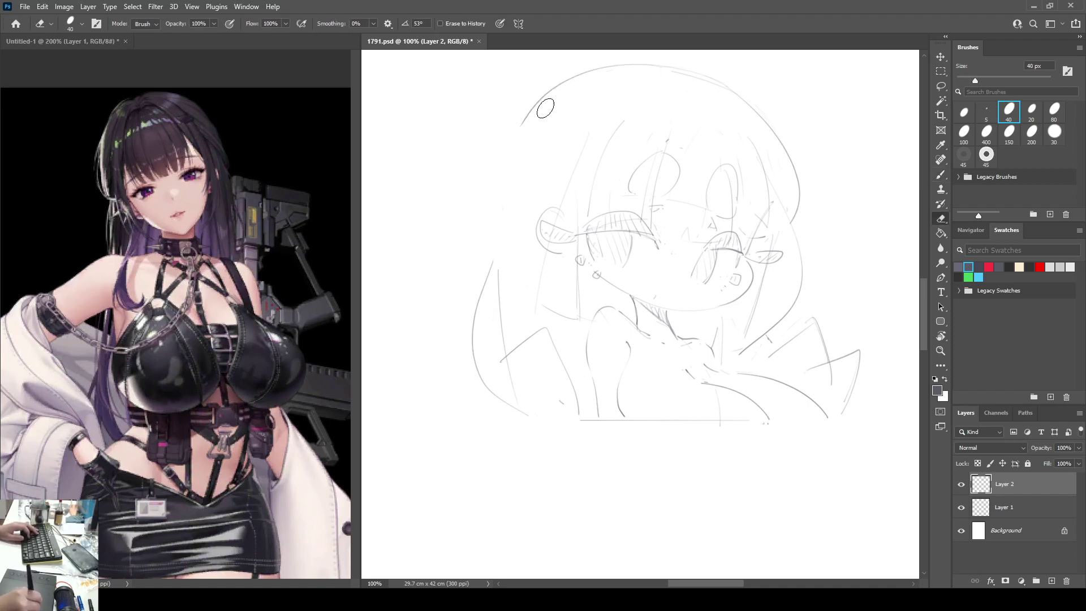
key("b")
Step: Try several curves continuing the crown arc down past the left ear, checking the shape in mirrored view
left_click_drag(562, 80, 496, 257)
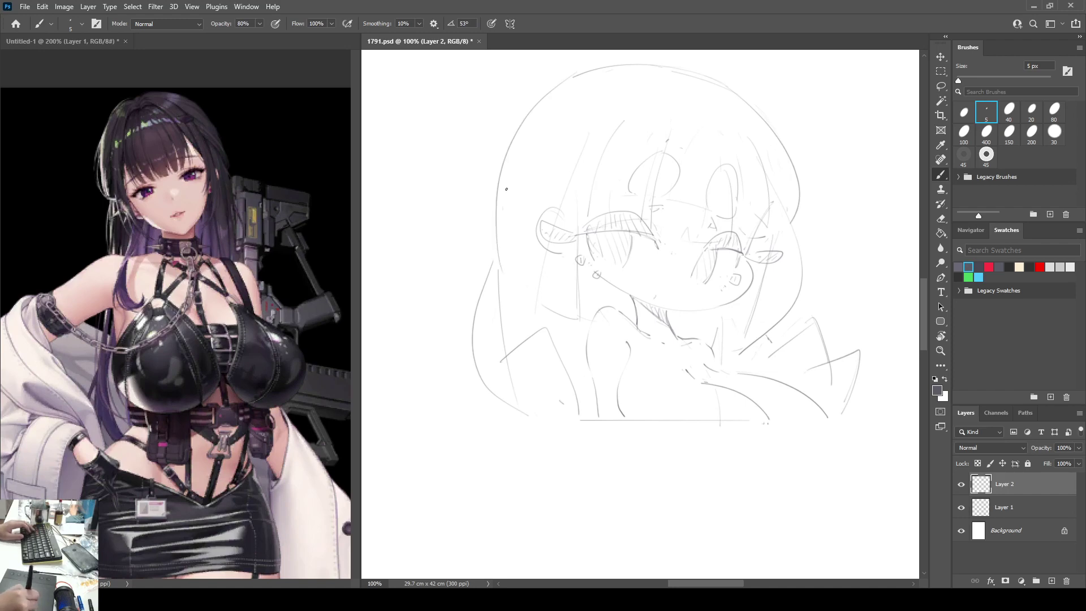
key("ctrl+z")
mouse_move(570, 80)
left_mouse_down()
mouse_move(504, 232)
mouse_move(505, 258)
left_mouse_up()
key("ctrl+z")
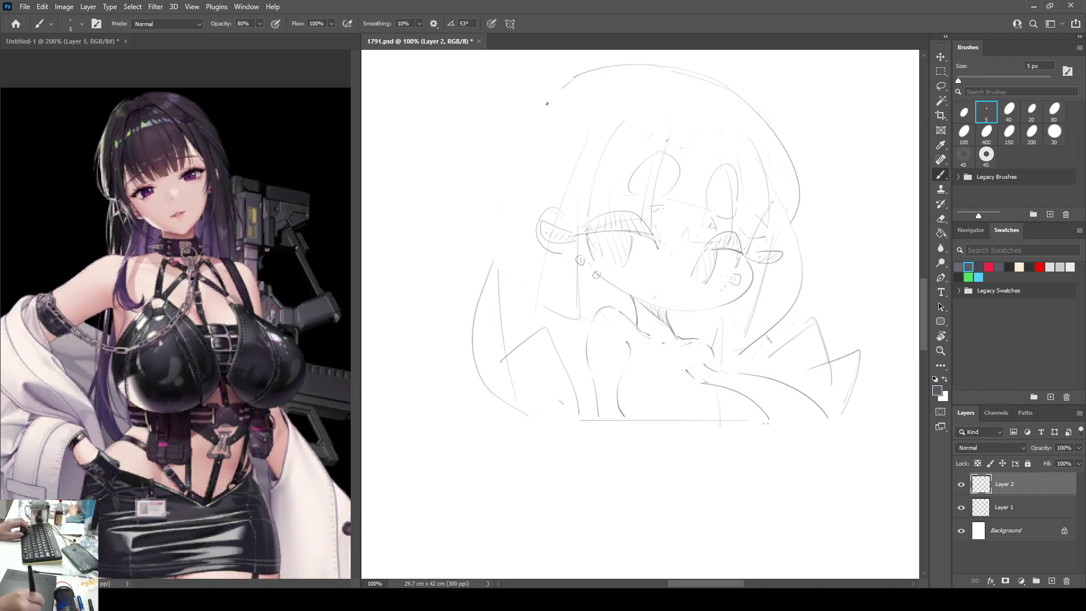
left_click_drag(561, 88, 501, 266)
key("ctrl+z")
left_click_drag(570, 76, 508, 249)
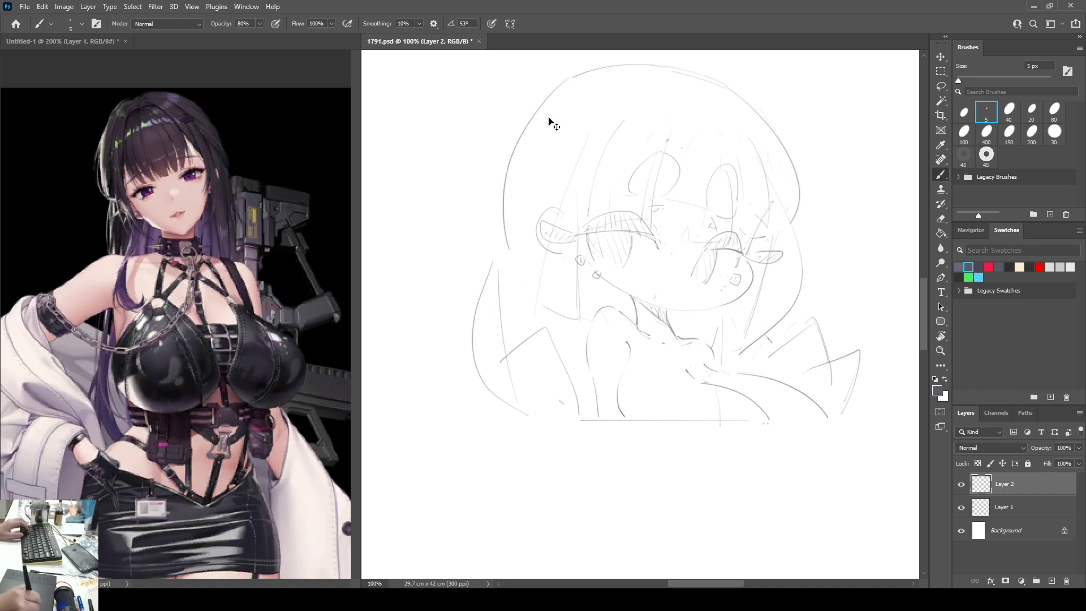
key("ctrl+z")
left_click_drag(570, 78, 497, 255)
key("F2")
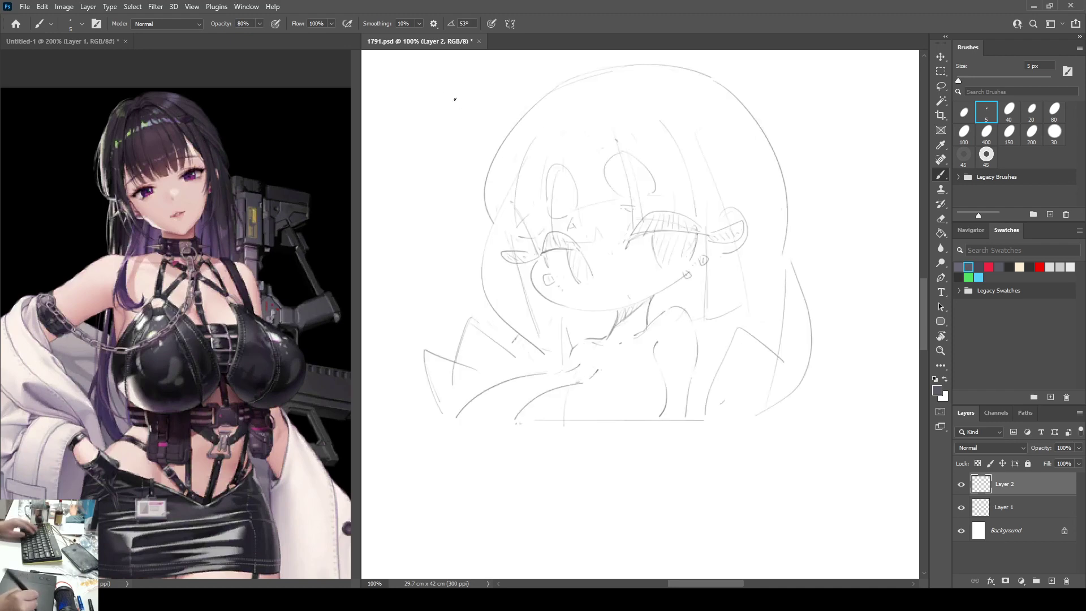
key("ctrl+shift+h")
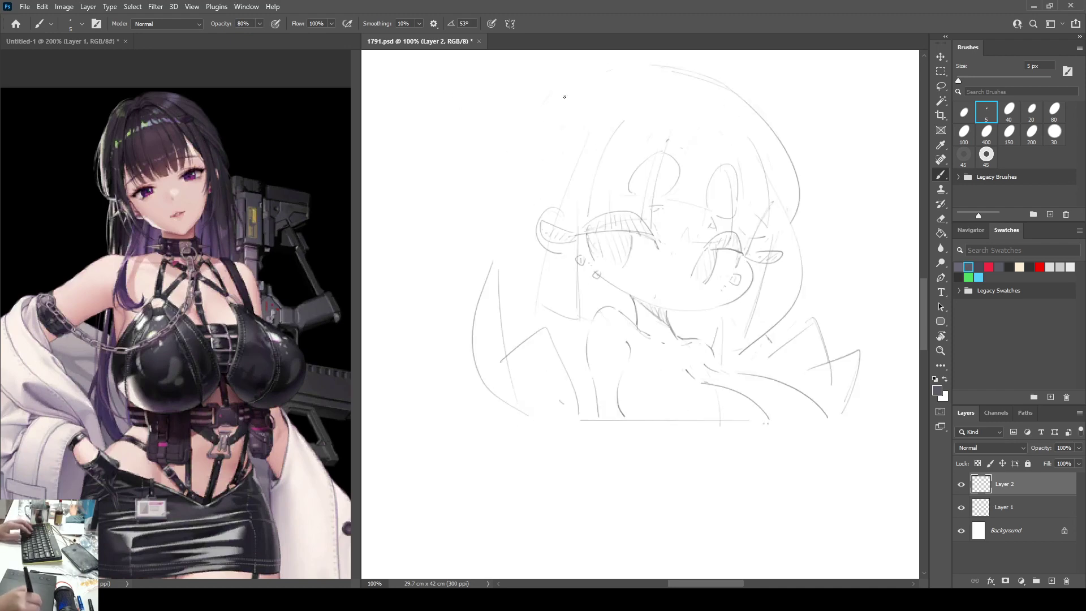
Step: Mirror the canvas and clean up the doubled crown line of the hair with the Eraser
key("ctrl+shift+h")
key("e")
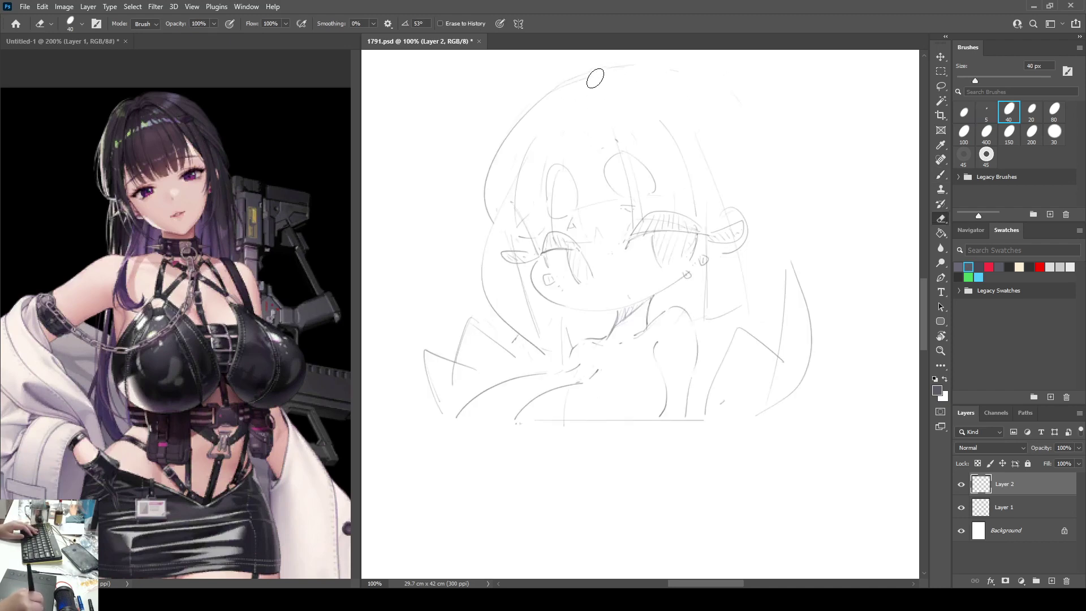
key("b")
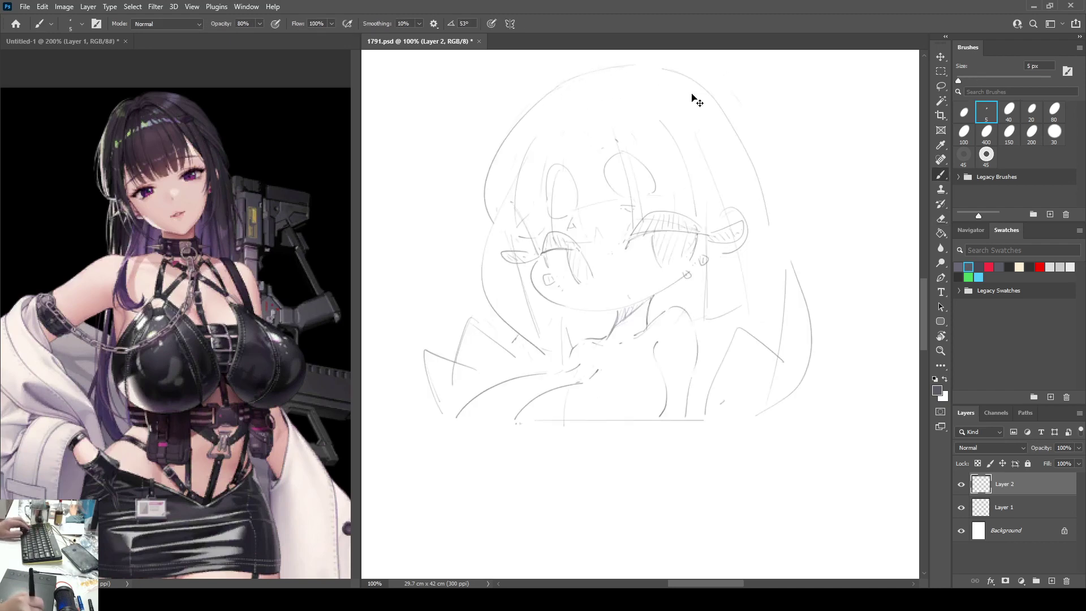
Step: Try several narrower and wider hair contours from the crown down past the larger eye's ear in mirrored view
left_click_drag(662, 72, 780, 247)
key("ctrl+z")
mouse_move(647, 62)
left_mouse_down()
mouse_move(687, 63)
mouse_move(767, 233)
left_mouse_up()
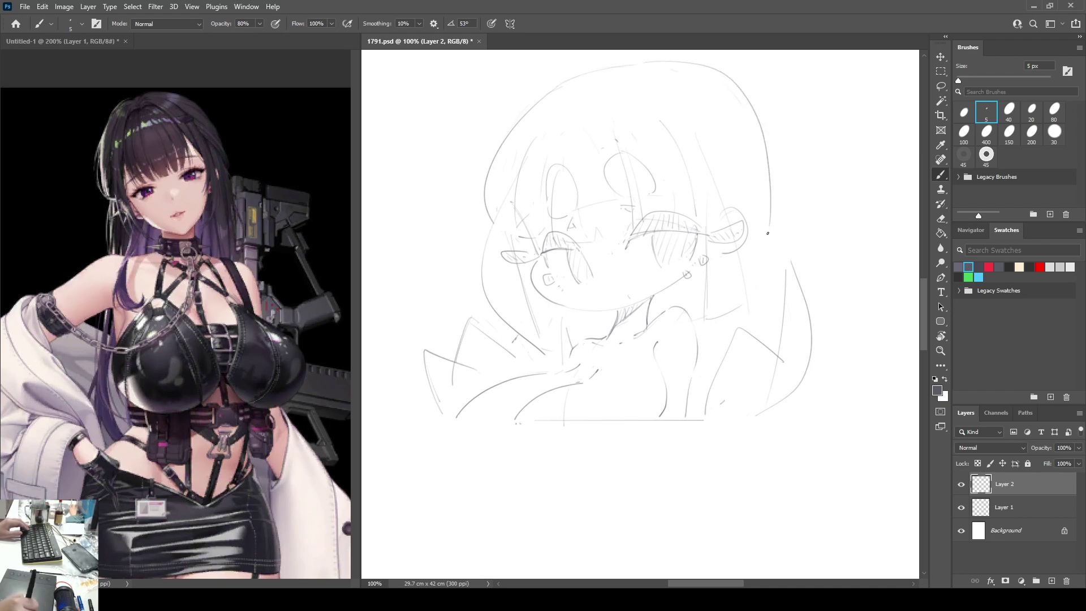
key("ctrl+z")
mouse_move(648, 64)
left_mouse_down()
mouse_move(771, 203)
mouse_move(768, 230)
mouse_move(709, 79)
mouse_move(772, 259)
left_mouse_up()
key("ctrl+z")
key("ctrl+z")
mouse_move(662, 67)
left_mouse_down()
mouse_move(740, 82)
mouse_move(793, 248)
left_mouse_up()
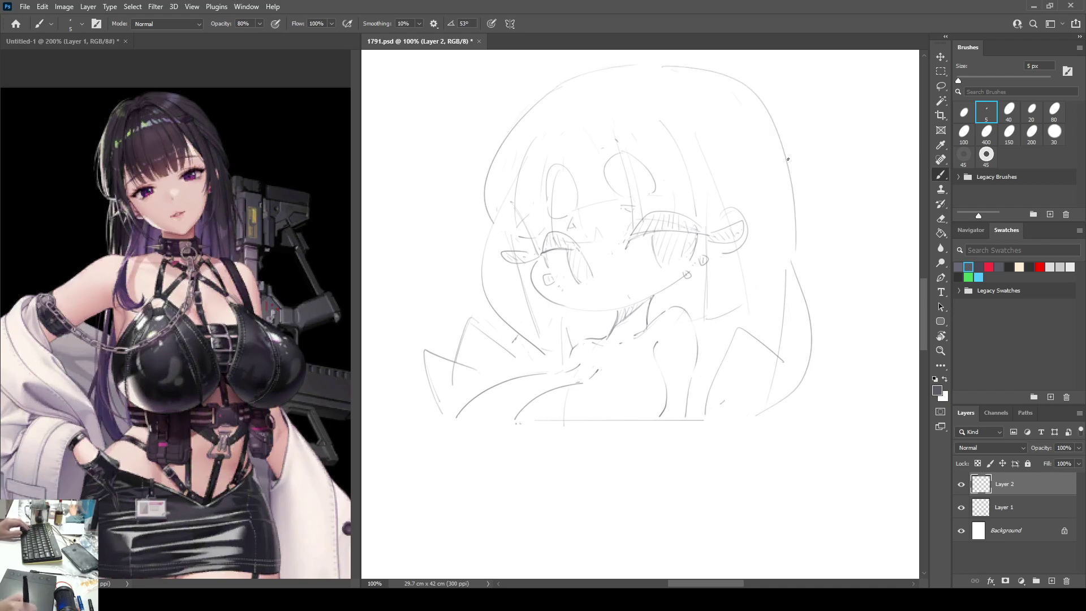
key("ctrl+z")
left_click_drag(676, 67, 760, 271)
key("ctrl+z")
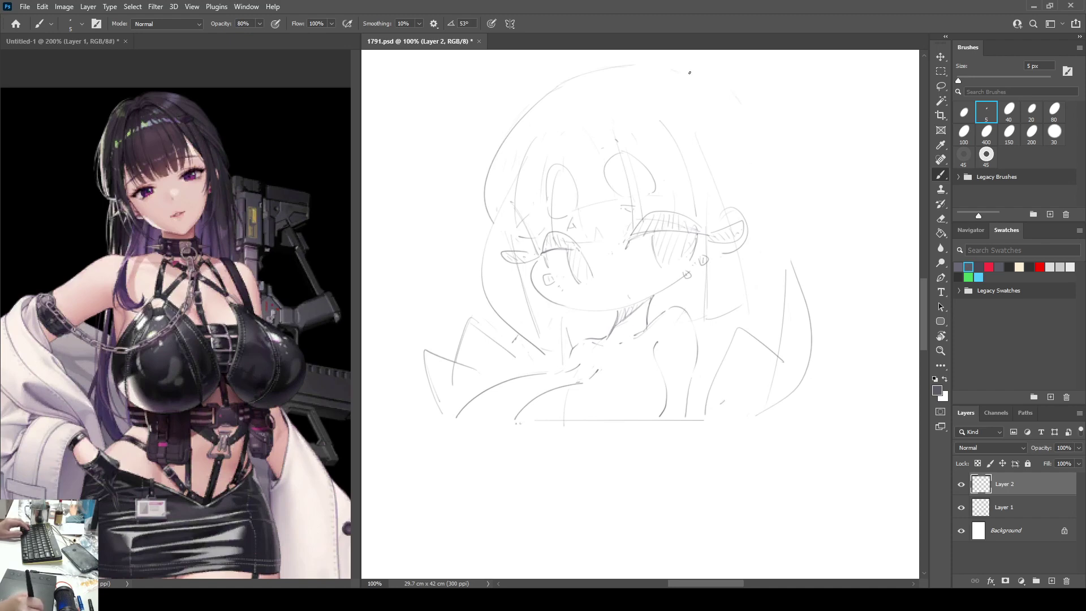
left_click_drag(677, 66, 782, 283)
key("ctrl+z")
mouse_move(687, 68)
left_mouse_down()
mouse_move(783, 169)
mouse_move(771, 273)
left_mouse_up()
key("ctrl+z")
Step: Draw a close-fitting hair contour from the crown to jaw level, flip the canvas back and connect it to the outer left back-hair curve
mouse_move(682, 69)
left_mouse_down()
mouse_move(748, 112)
mouse_move(756, 287)
left_mouse_up()
key("ctrl+shift+h")
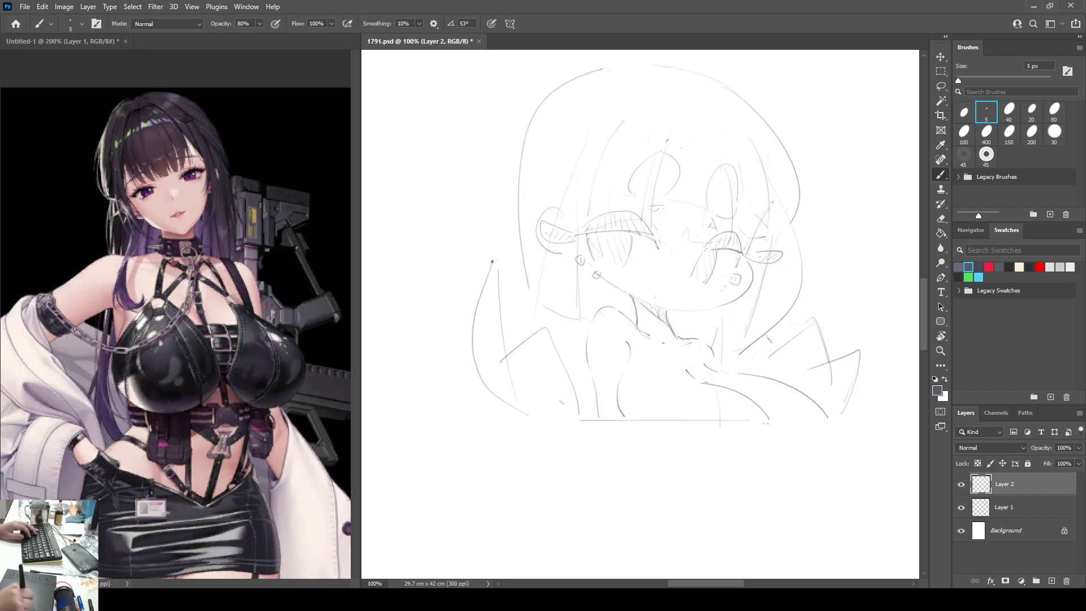
left_click_drag(516, 189, 495, 271)
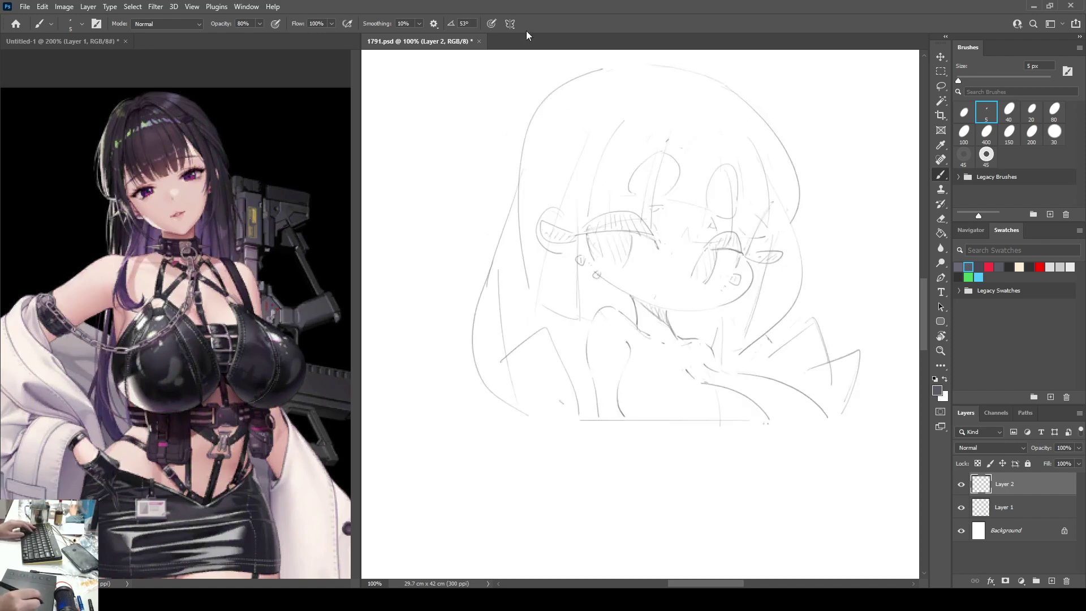
Step: Redraw the left side lock with a wider straight hem at neck level and an inner edge below the jaw
key("e")
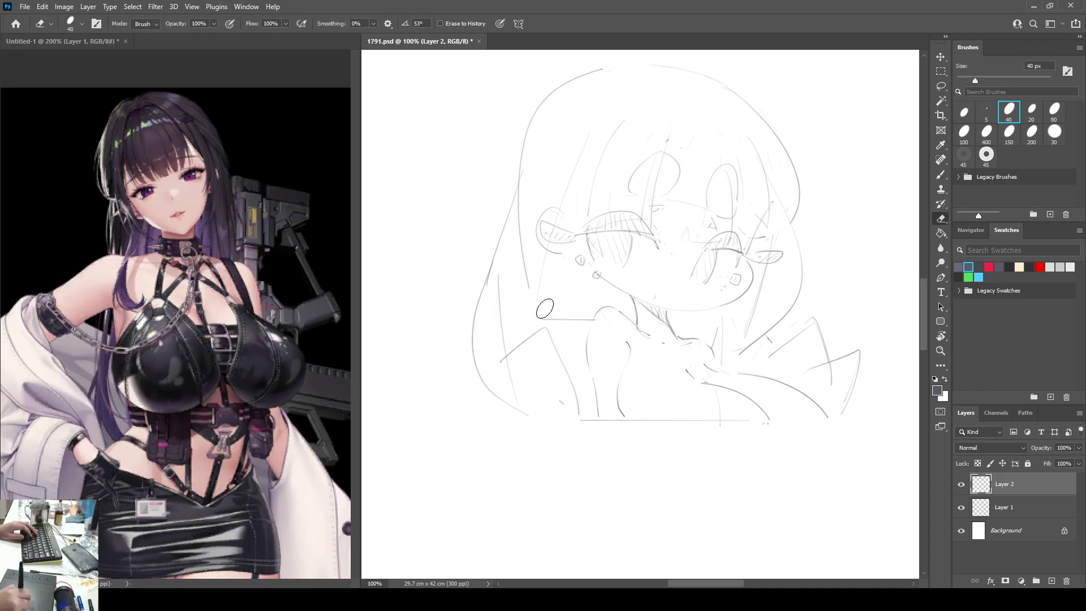
key("b")
left_click_drag(549, 325, 598, 326)
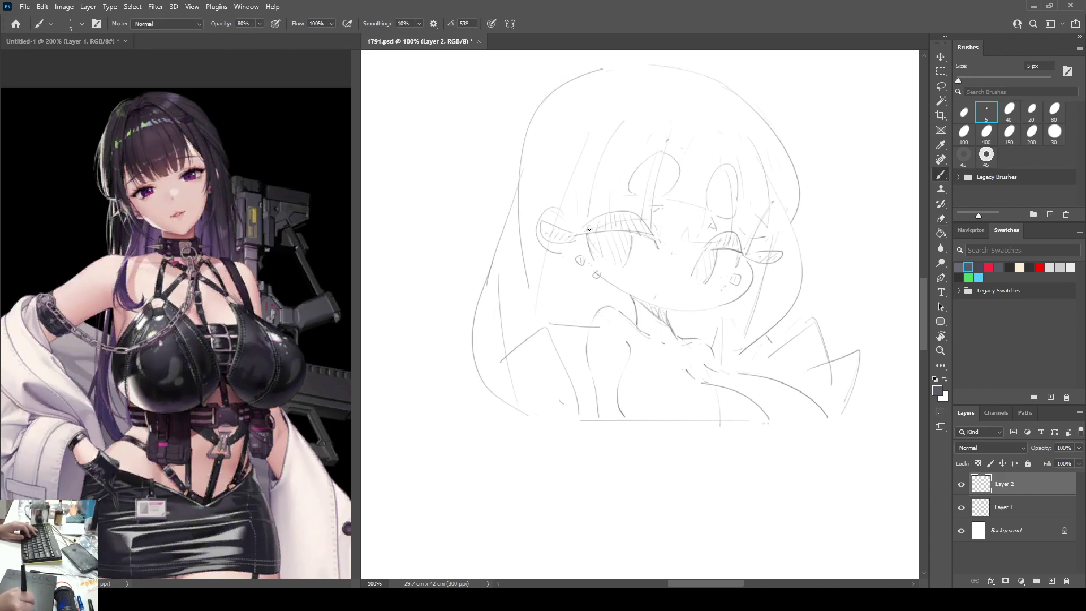
mouse_move(592, 267)
left_mouse_down()
mouse_move(596, 329)
mouse_move(592, 267)
mouse_move(598, 318)
left_mouse_up()
Step: Erase the slanted bang strand above the left eye and redraw it as a near-vertical line down to the lash line
key("e")
key("b")
key("e")
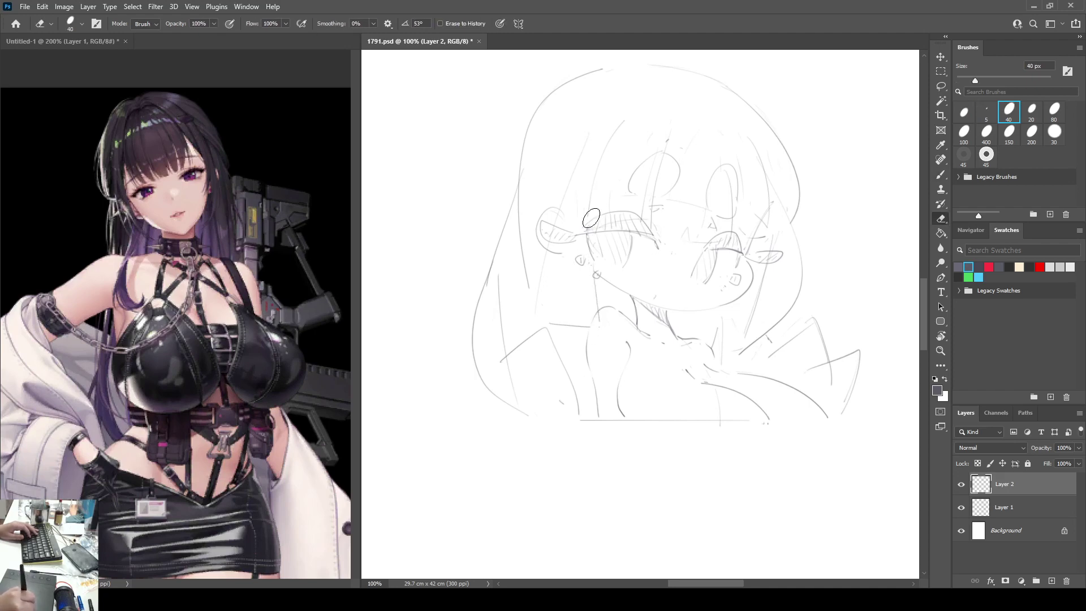
key("b")
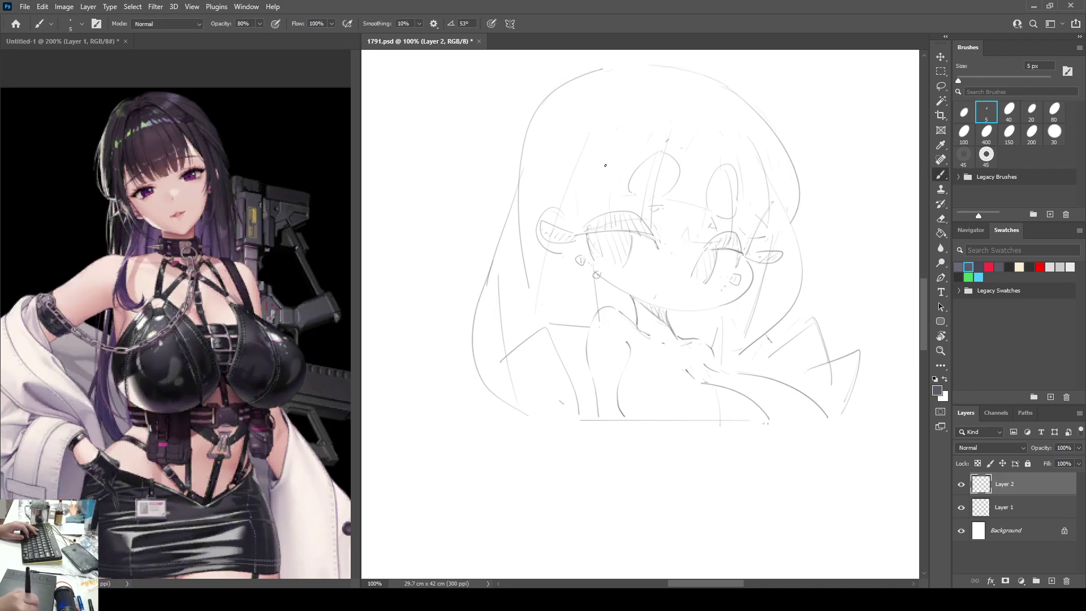
left_click_drag(596, 128, 587, 231)
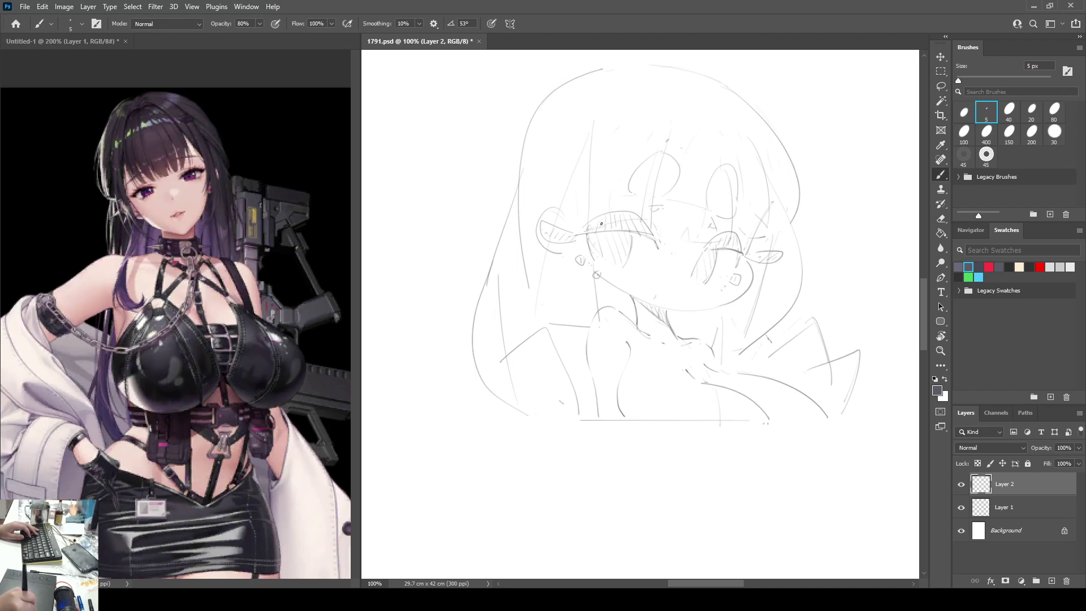
Step: Mirror the canvas and erase the back hair curve and old side lock lines beside the smaller eye
key("ctrl+shift+h")
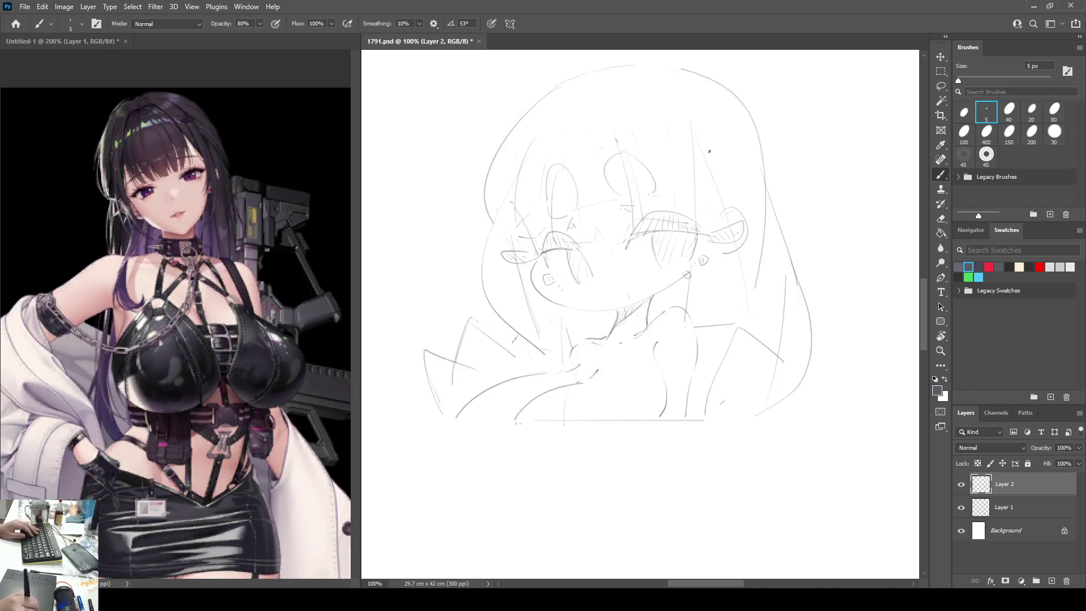
key("e")
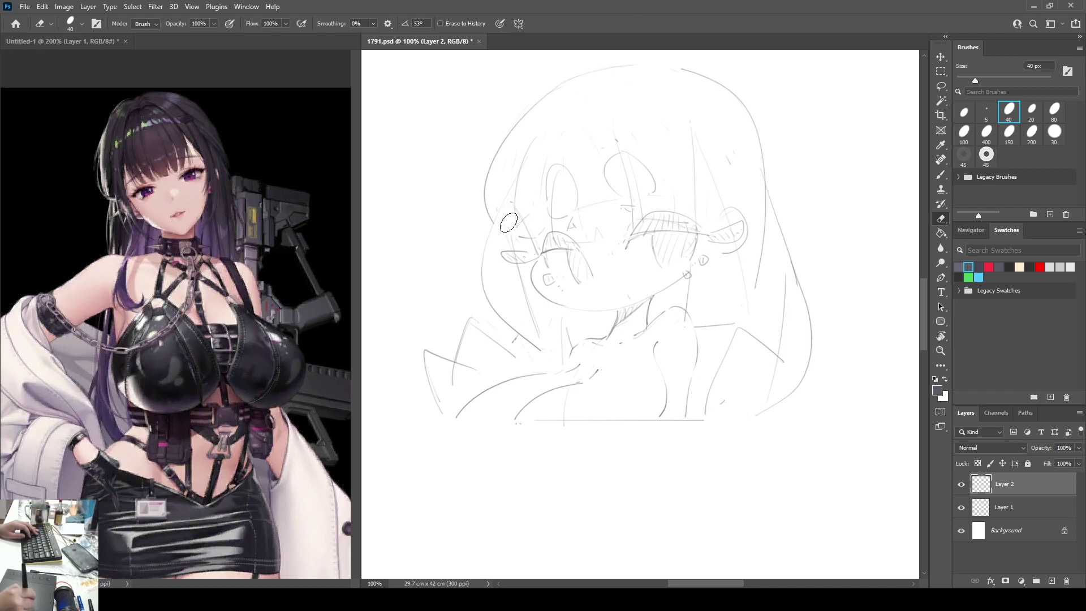
left_click_drag(481, 284, 532, 343)
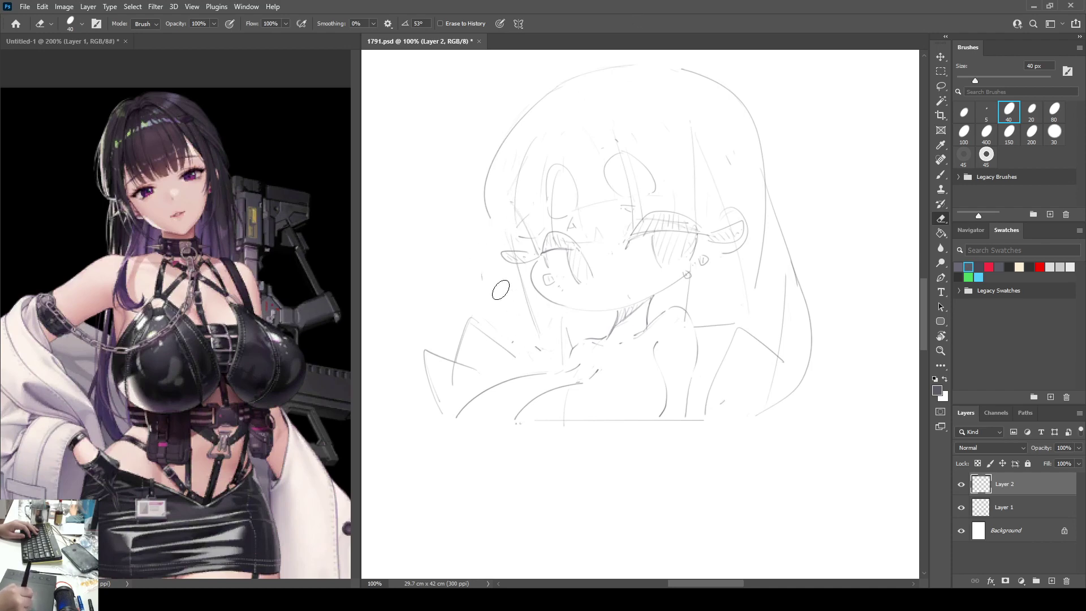
left_click_drag(518, 248, 528, 334)
left_click_drag(525, 279, 536, 327)
Step: Draw a short side lock from the temple beside the smaller eye to a slanted hem at chin level, checking it in flipped view
key("b")
left_click_drag(505, 233, 532, 322)
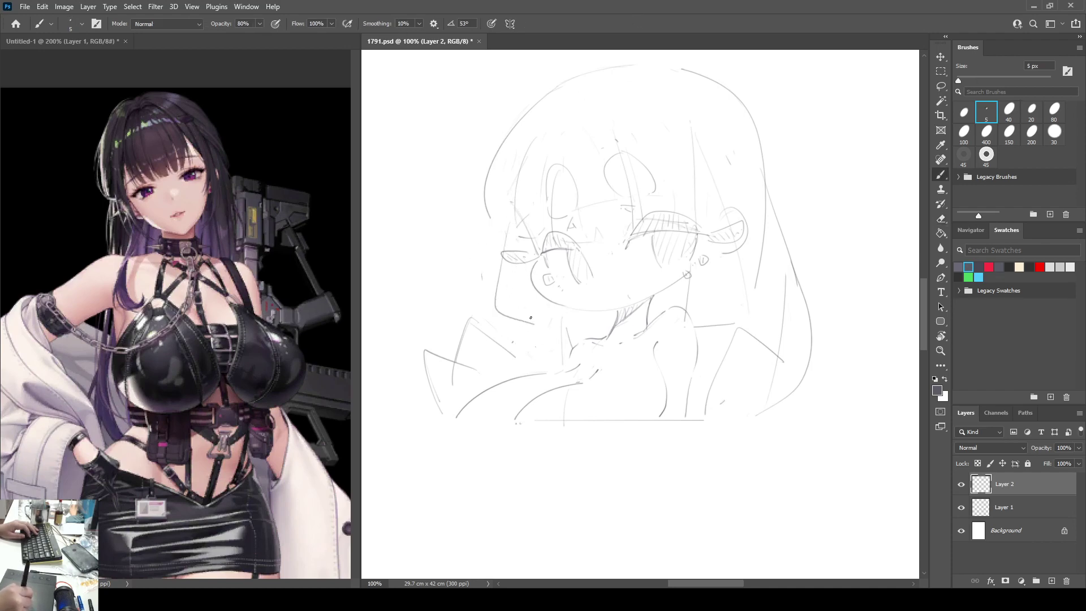
left_click_drag(529, 280, 536, 322)
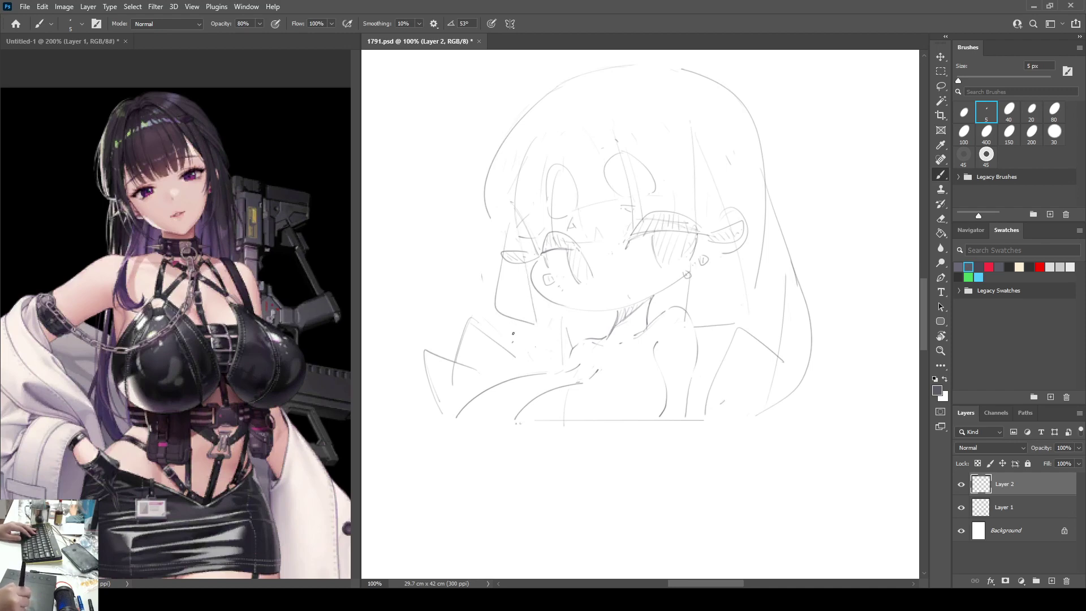
key("ctrl+shift+h")
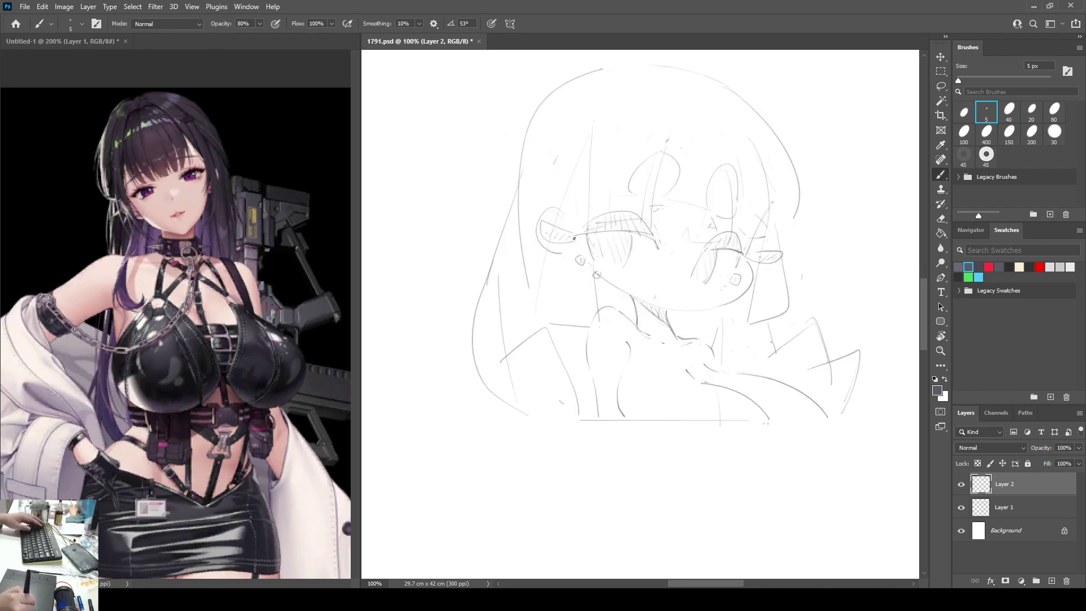
Step: Mirror the canvas, replace the zigzag bang tips between the eyes with one hem line and erase along the strand crossing the larger eye's brow
key("h")
key("e")
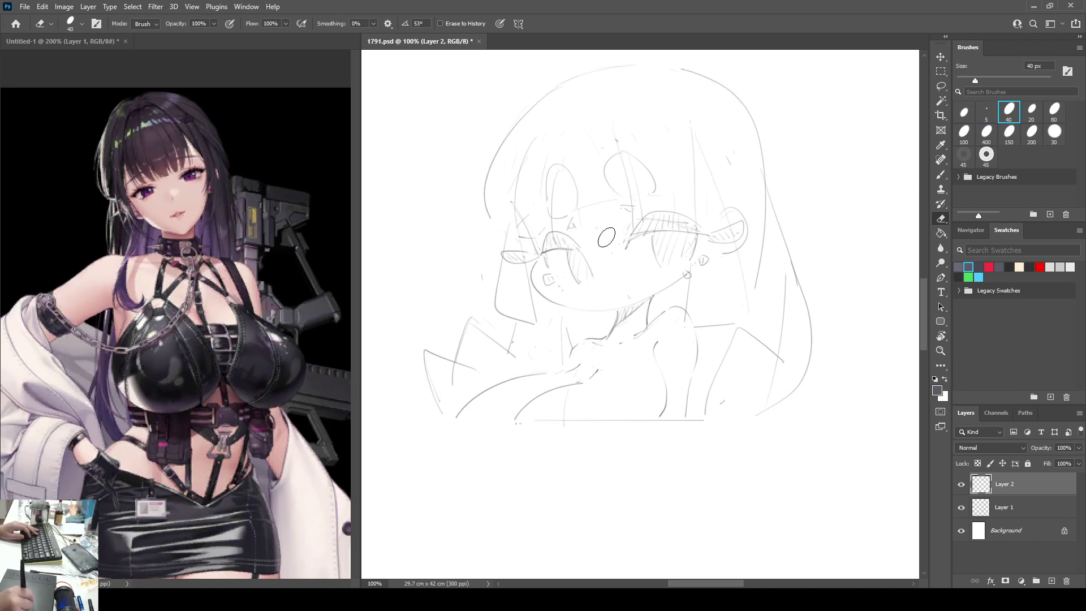
key("b")
left_click_drag(567, 248, 616, 239)
key("e")
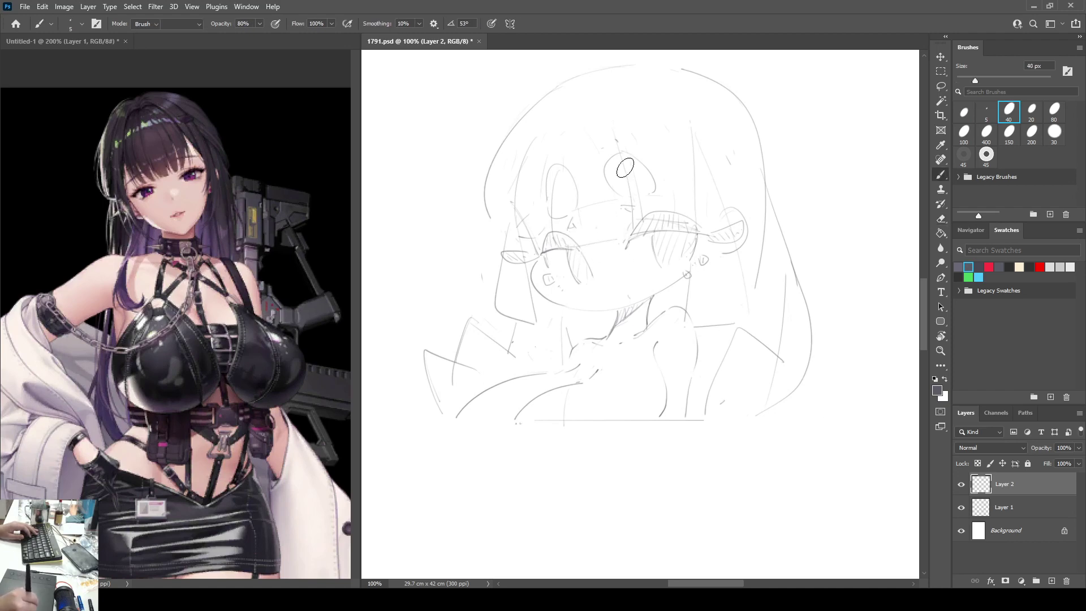
left_click_drag(619, 151, 631, 213)
Step: Refine the bang hem between the eyes, adding a small pointed notch and cleaning the lines near the larger eye's lashes
key("b")
key("e")
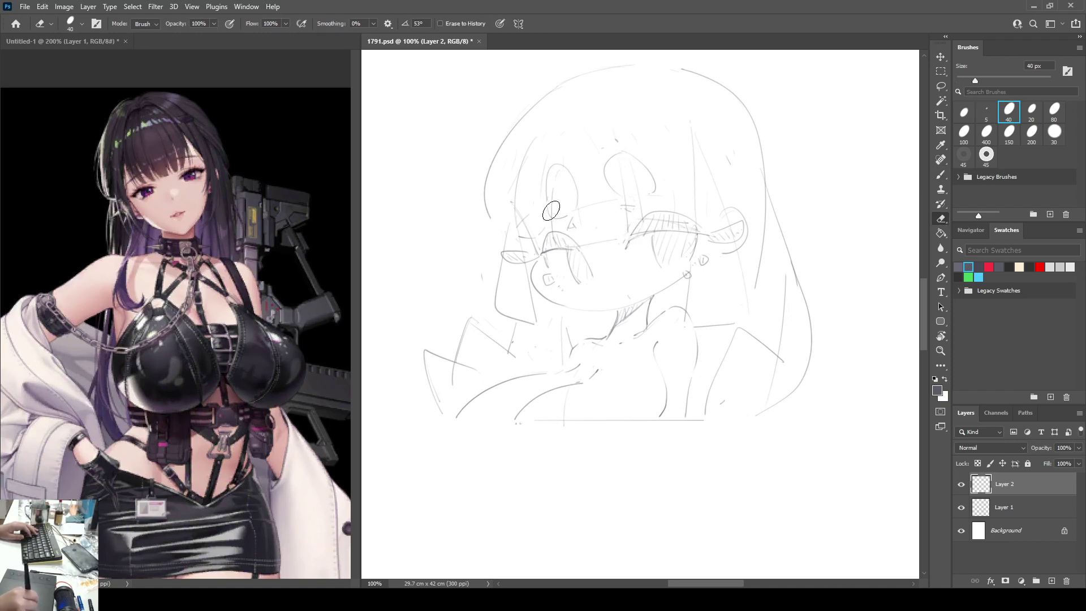
key("b")
key("e")
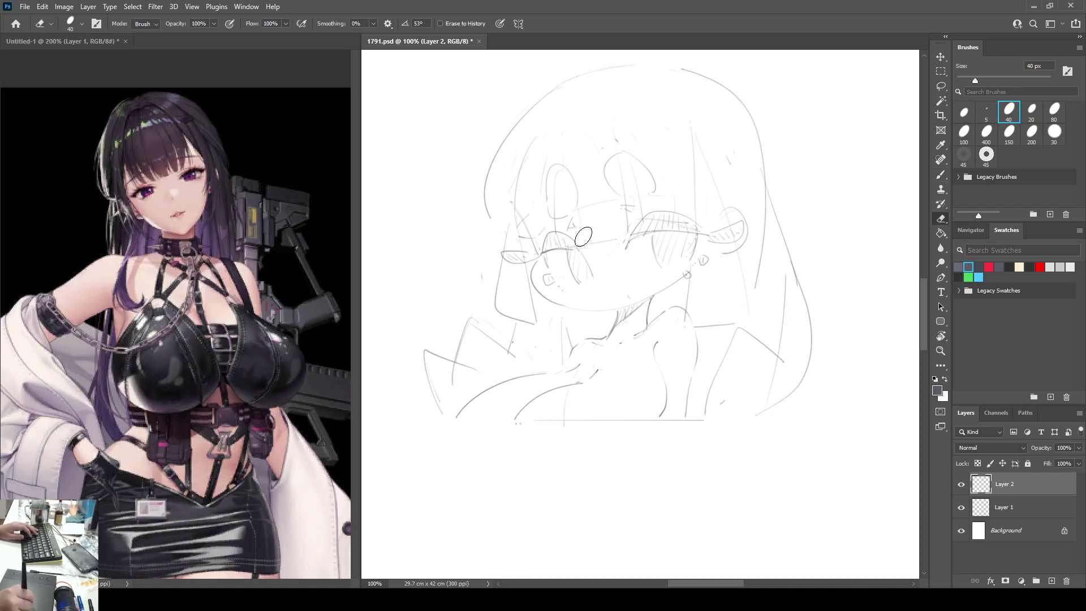
left_click_drag(584, 246, 609, 238)
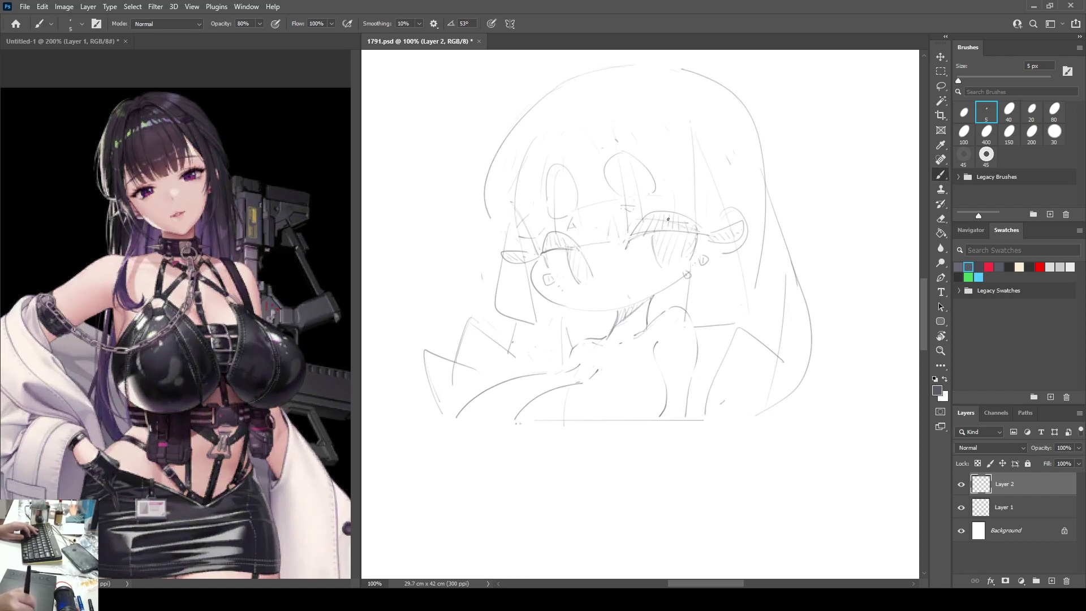
key("e")
mouse_move(654, 219)
left_mouse_down()
mouse_move(682, 221)
mouse_move(656, 225)
left_mouse_up()
Step: Add a short hair tick above the larger eye's ear, extend the opposite outer contour inward at the temple and flip the canvas back
key("b")
left_click_drag(744, 160, 749, 175)
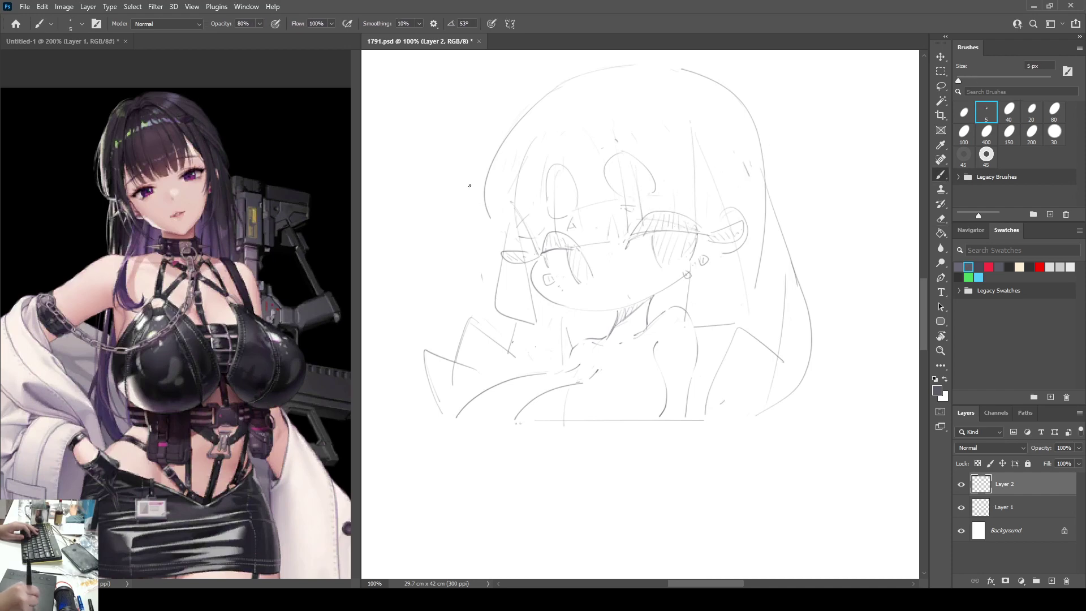
left_click_drag(486, 206, 505, 232)
key("ctrl+z")
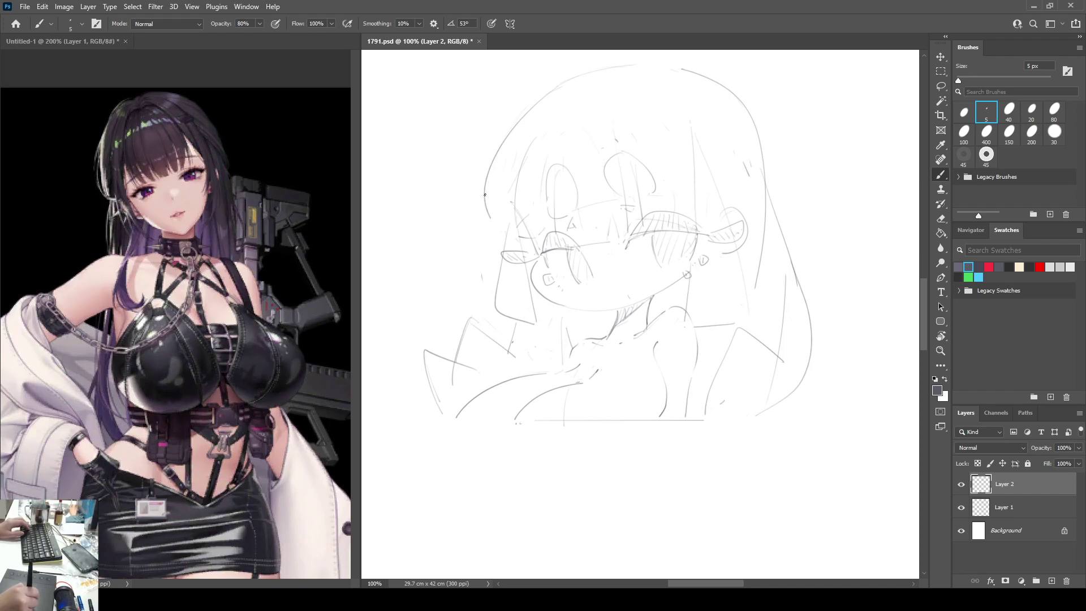
left_click_drag(485, 182, 500, 235)
key("ctrl+shift+h")
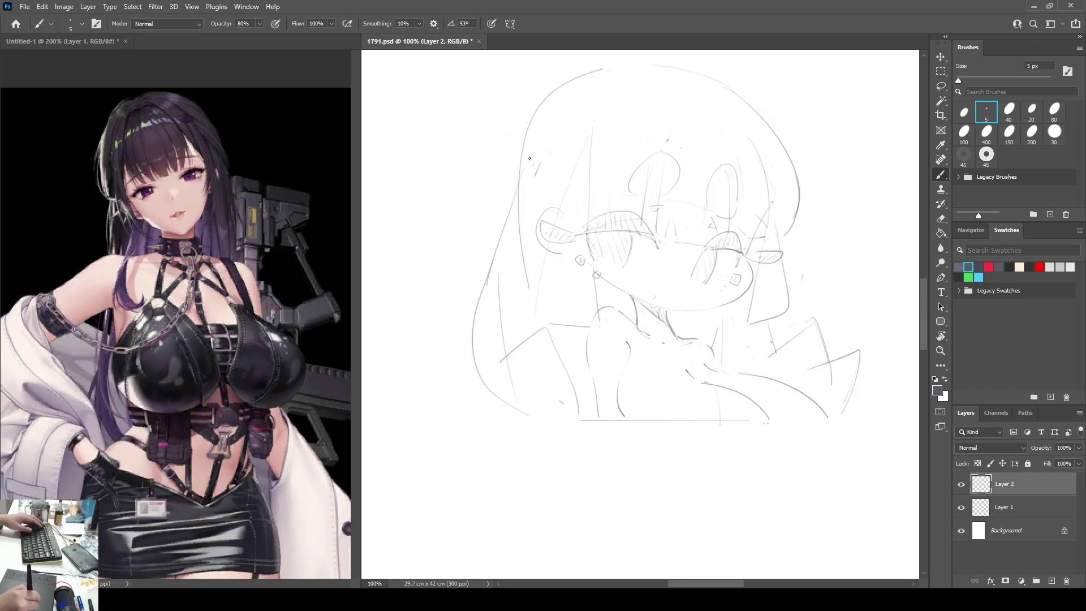
Step: Mirror the canvas, erase the pointed flap beyond the shoulder on the smaller eye's side and redraw it as an angular stepped outline
key("ctrl+shift+h")
key("e")
mouse_move(433, 339)
left_mouse_down()
mouse_move(423, 367)
mouse_move(427, 349)
mouse_move(450, 358)
mouse_move(455, 375)
mouse_move(493, 371)
mouse_move(424, 367)
mouse_move(456, 428)
left_mouse_up()
key("b")
key("ctrl+z")
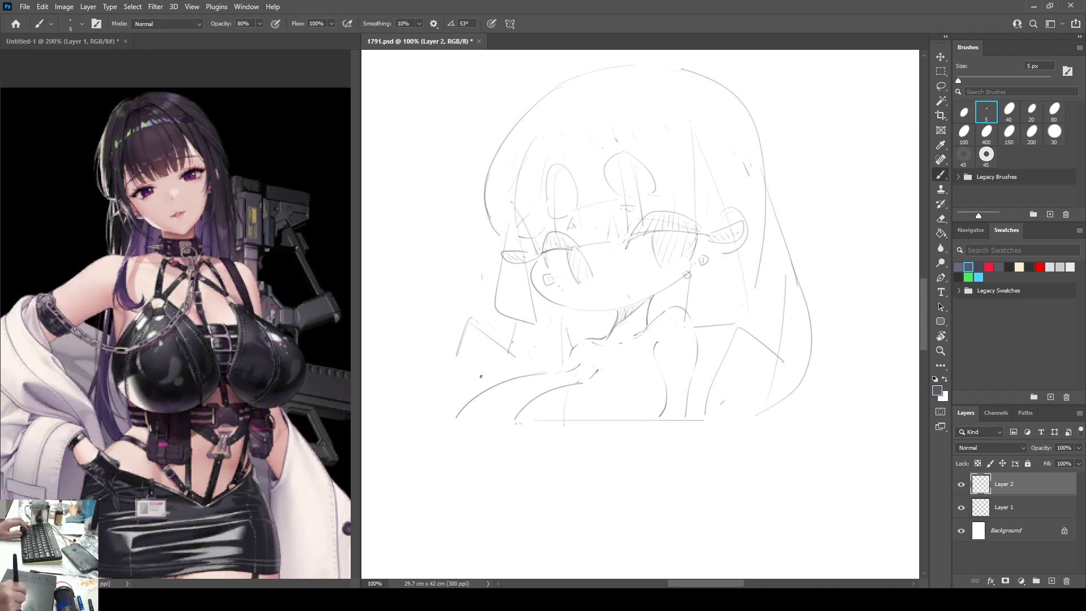
mouse_move(429, 381)
left_mouse_down()
mouse_move(480, 375)
mouse_move(437, 415)
left_mouse_up()
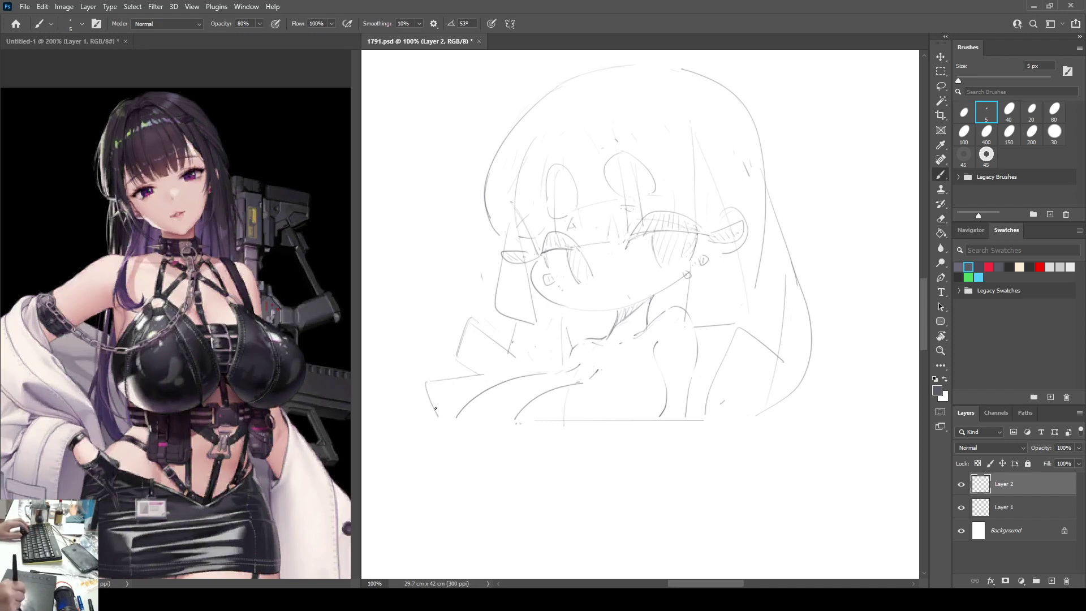
Step: Replace the pointed flap on the larger eye's side with two boxy stepped outlines and extend the baseline, checking the sketch in flipped view
key("e")
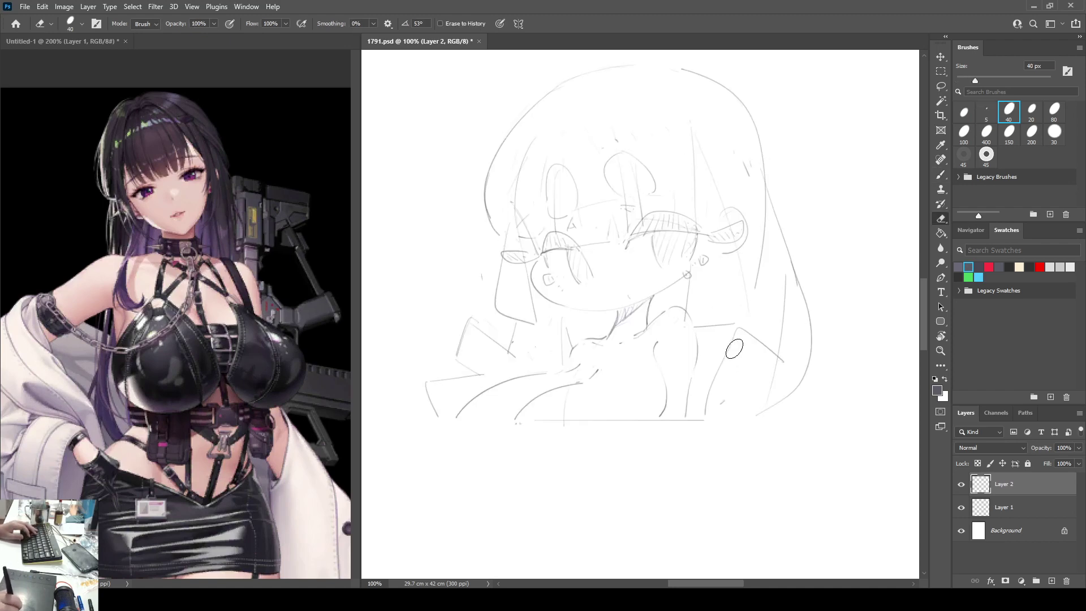
mouse_move(727, 366)
left_mouse_down()
mouse_move(727, 396)
mouse_move(717, 380)
mouse_move(737, 332)
mouse_move(782, 354)
mouse_move(725, 357)
mouse_move(763, 344)
mouse_move(746, 338)
mouse_move(727, 347)
mouse_move(720, 388)
mouse_move(682, 383)
mouse_move(694, 426)
mouse_move(708, 424)
mouse_move(686, 421)
left_mouse_up()
key("b")
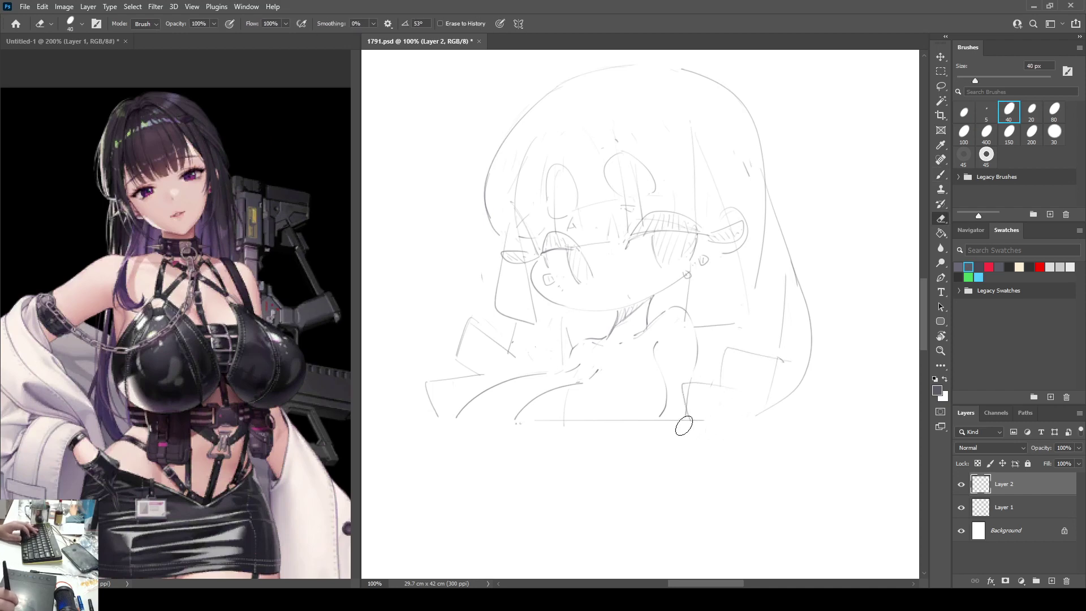
key("ctrl+shift+h")
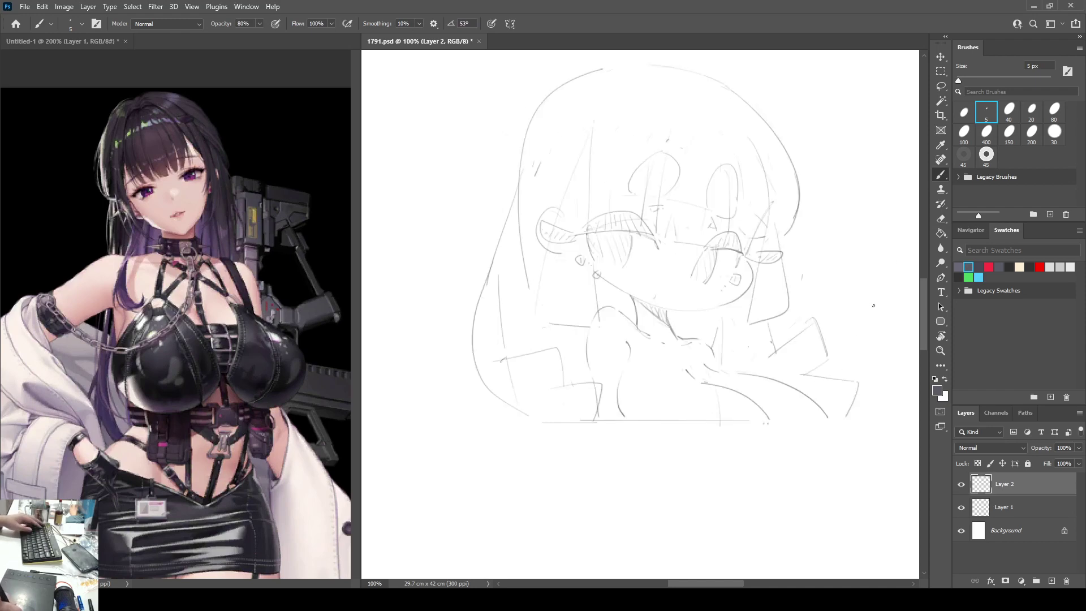
key("ctrl+shift+h")
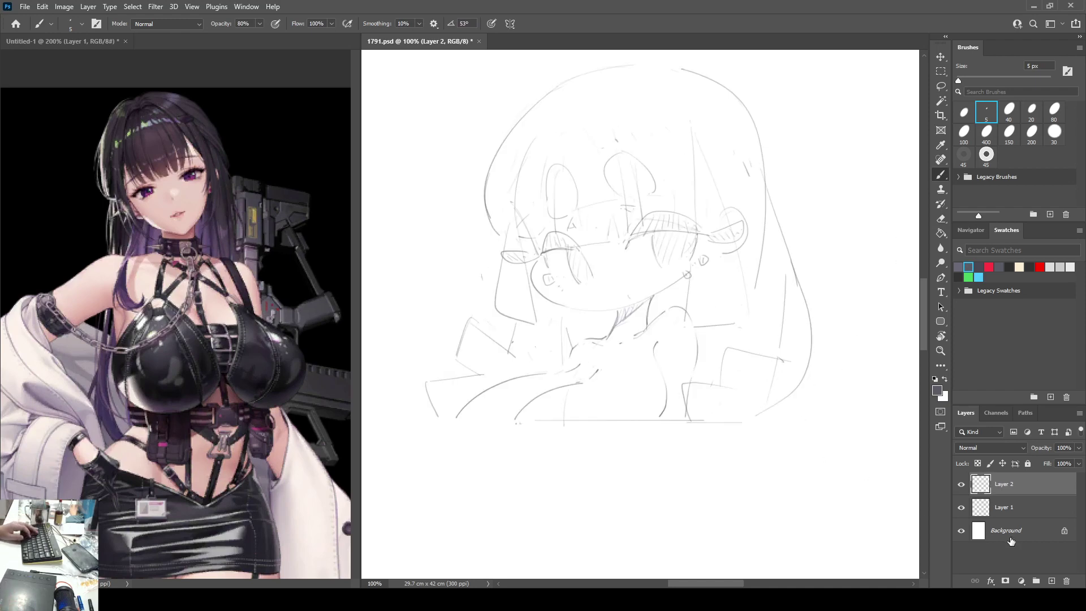
Step: Add a new layer above the sketch, lower the opacity of Layer 1 and Layer 2 to 59% and reselect Layer 3
left_click(1050, 581)
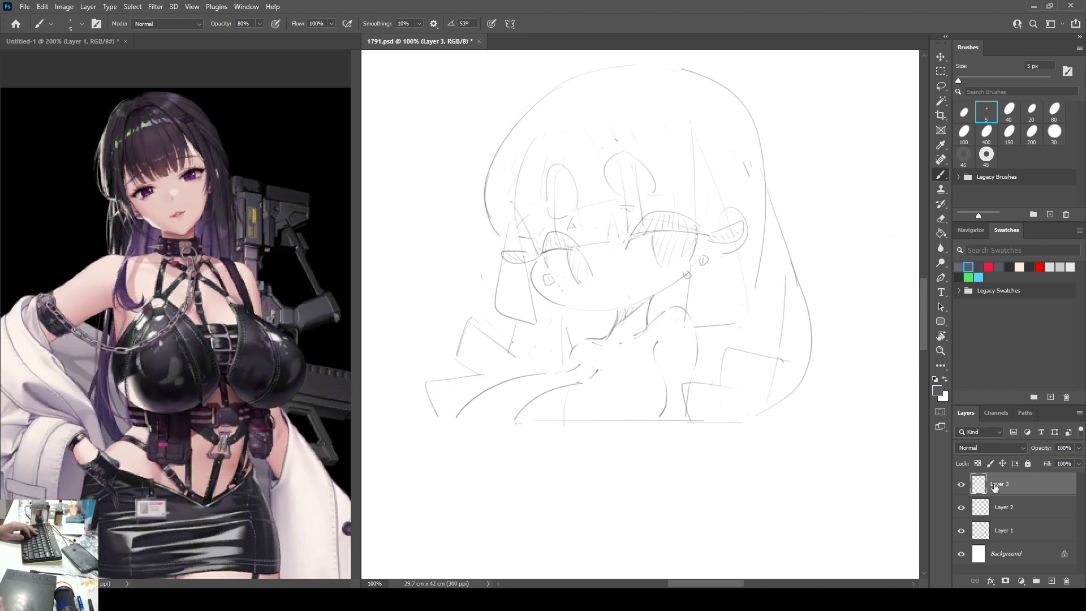
left_click(1008, 525)
left_click(1046, 512)
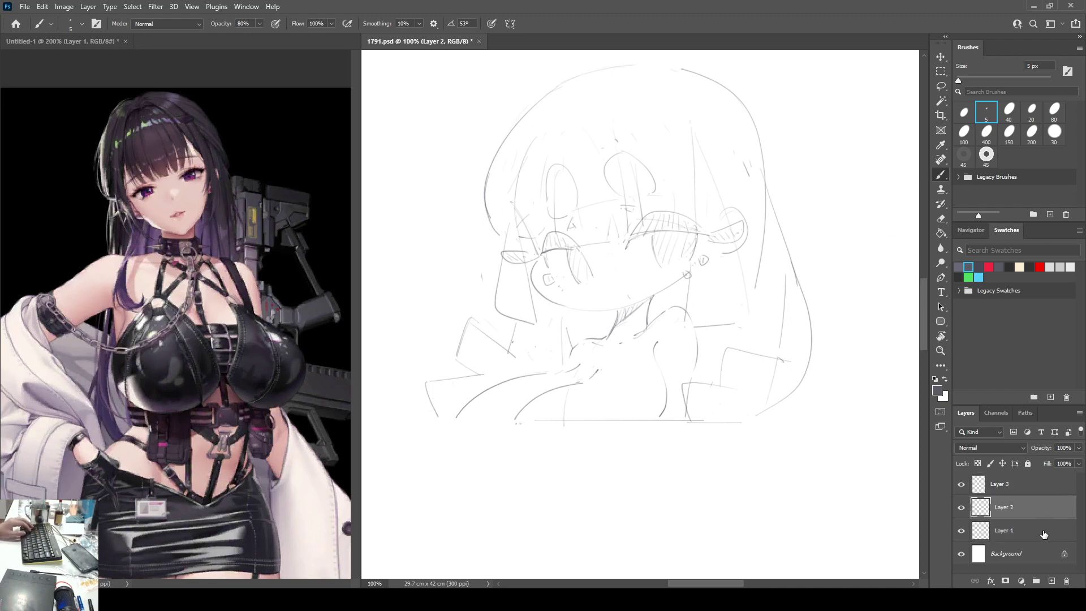
left_click(1046, 534)
left_click(1051, 511, "ctrl")
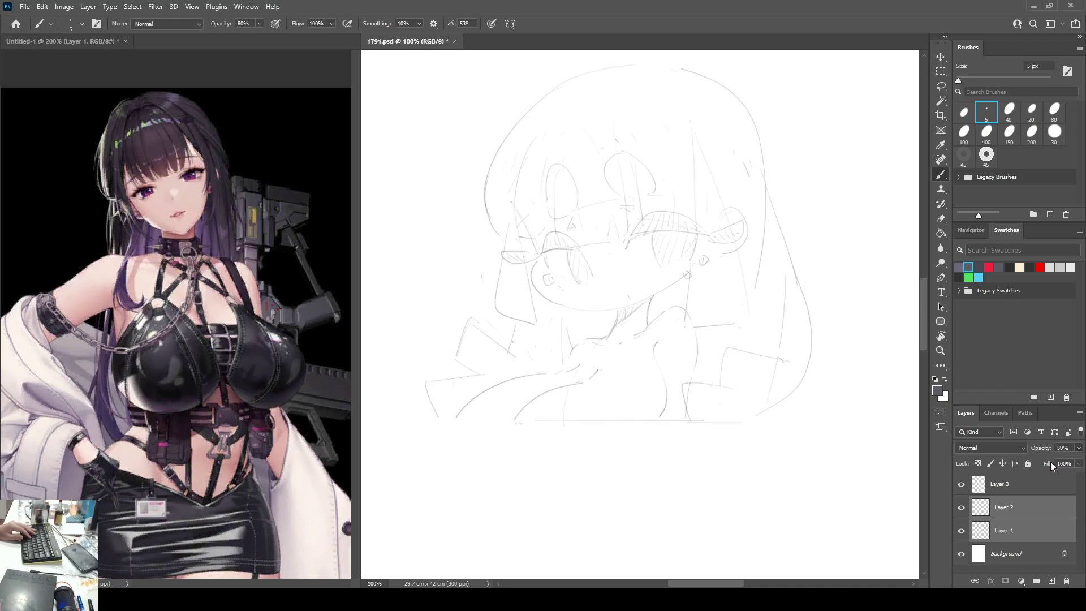
left_click(1050, 485)
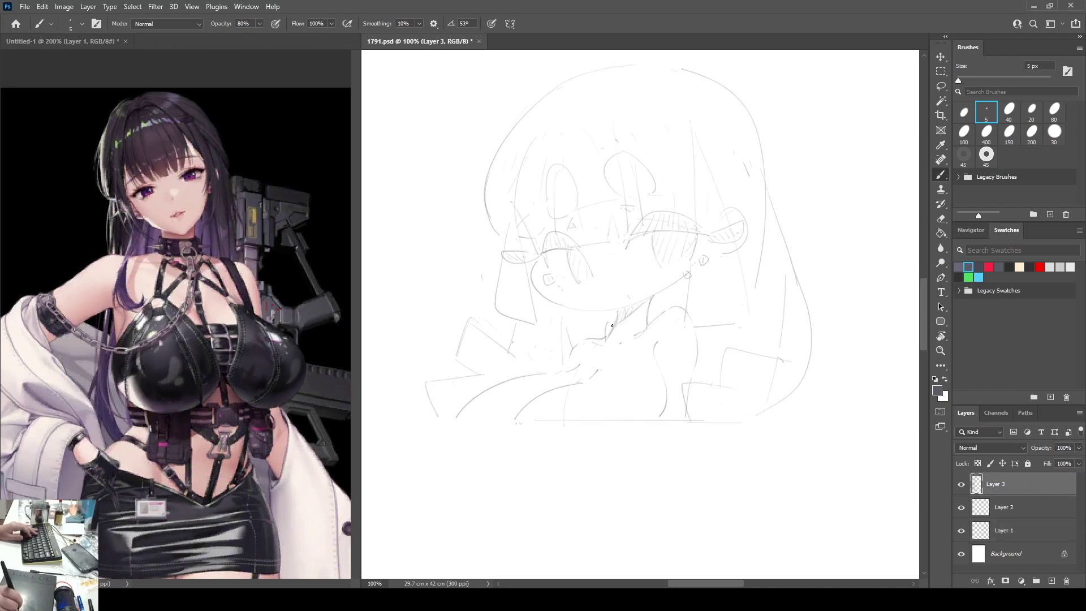
Step: Fade Layer 1 and Layer 2 further to about 36% opacity and make Layer 3 active for drawing
left_click(1009, 509)
left_click(1012, 530, "shift")
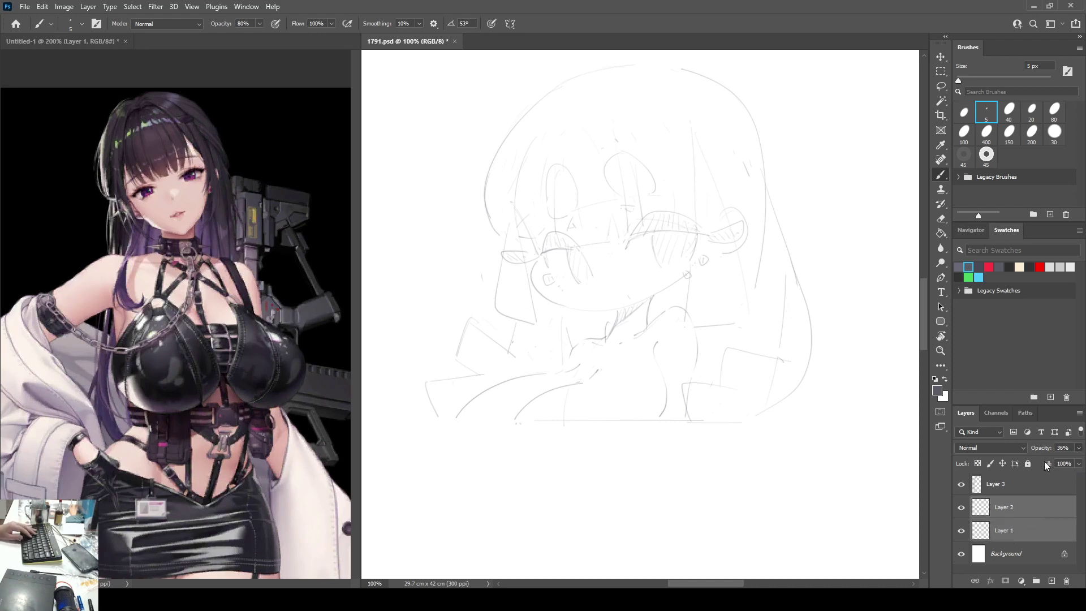
left_click(1024, 484)
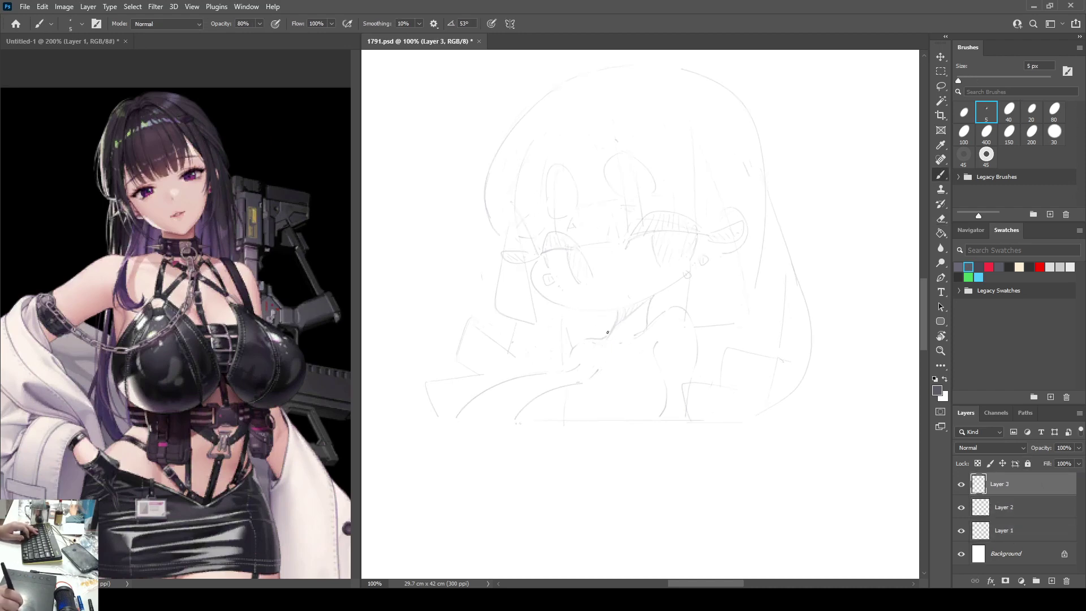
Step: Start the collar on Layer 3 with a short front edge and a top line across the neck, saving the file
left_click_drag(606, 326, 604, 342)
key("ctrl+s")
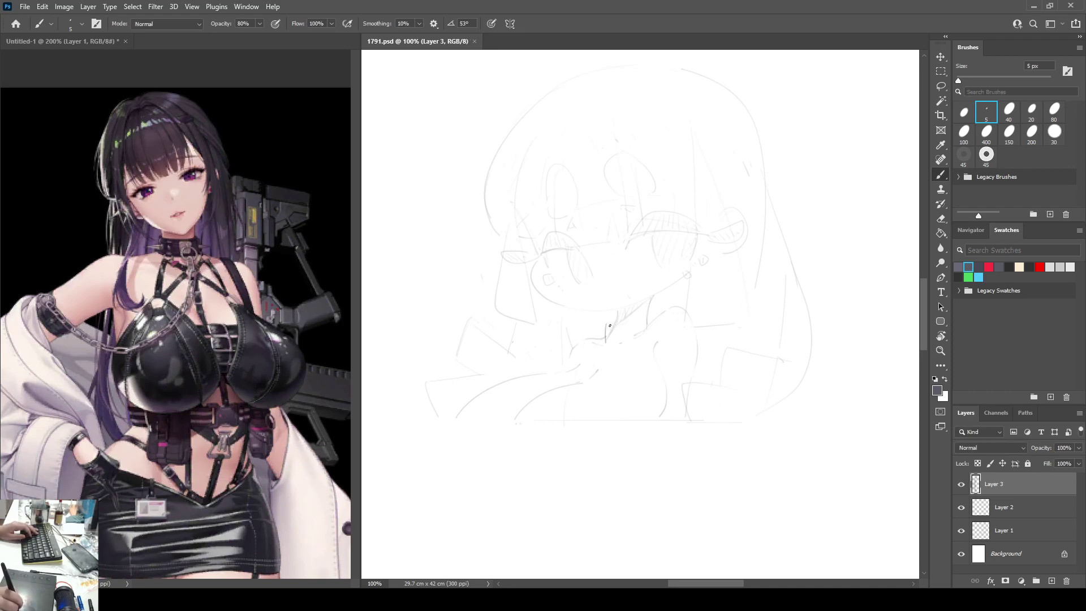
left_click_drag(610, 326, 646, 318)
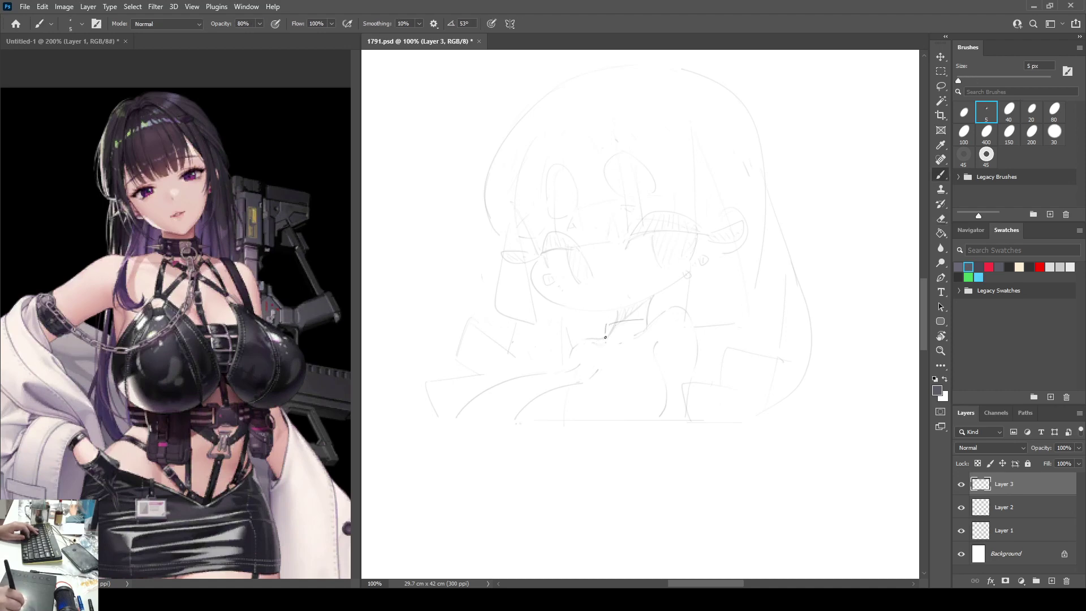
Step: Sketch a small lumpy knot at the front of the collar, erasing and redrawing its outline
mouse_move(593, 343)
left_mouse_down()
mouse_move(635, 335)
mouse_move(596, 347)
mouse_move(594, 362)
mouse_move(591, 341)
mouse_move(583, 354)
mouse_move(597, 357)
left_mouse_up()
key("ctrl+z")
key("e")
key("b")
key("ctrl+z")
key("e")
key("b")
key("e")
key("b")
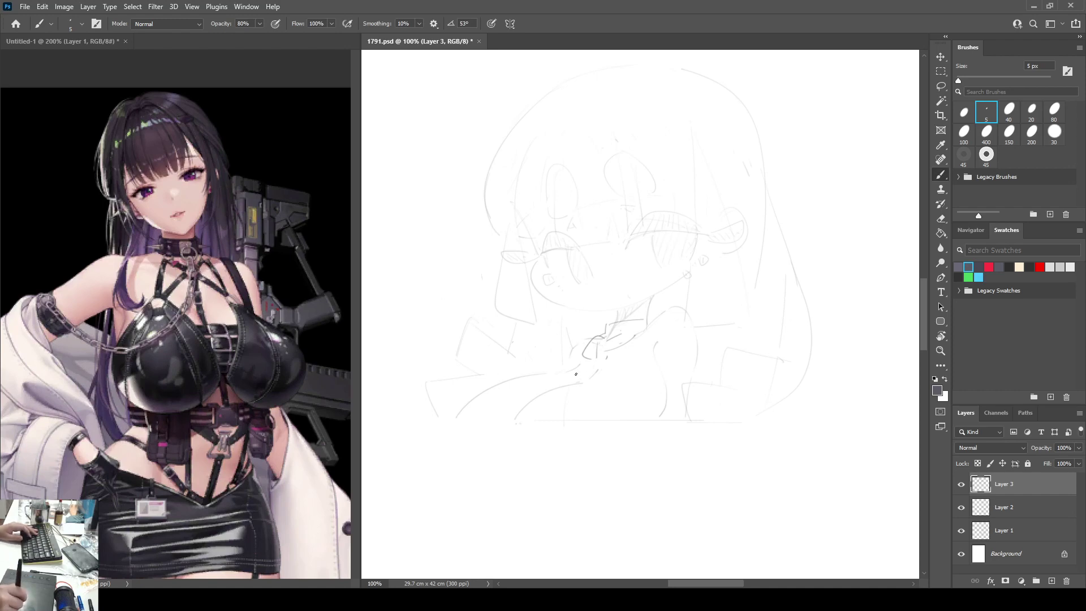
Step: Continue the knot as a wavy, ruffled line down the chest and out toward the shoulder on the smaller eye's side
left_click_drag(600, 358, 590, 379)
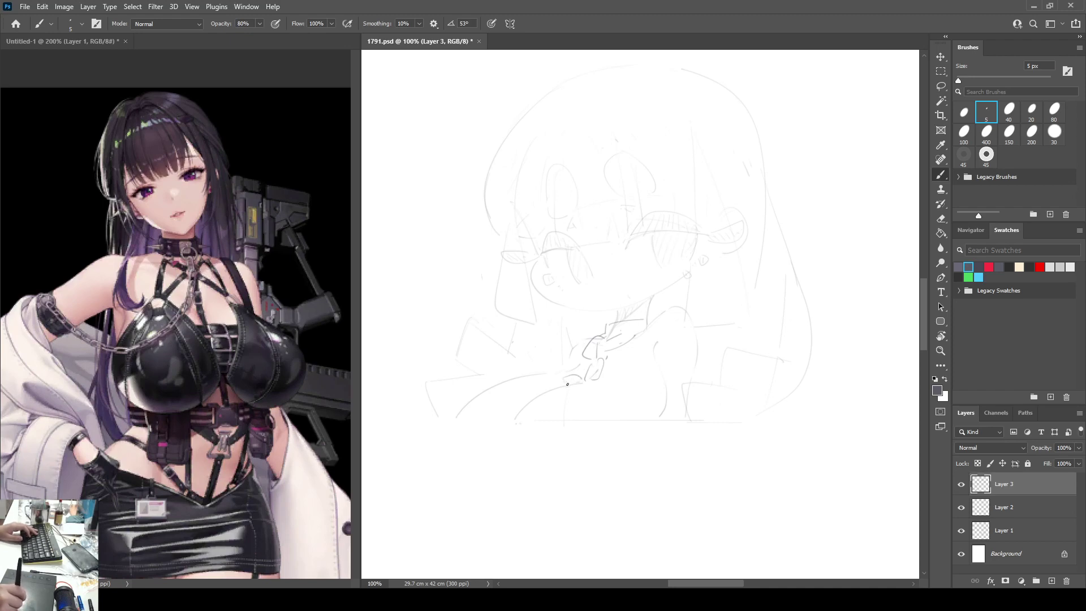
key("e")
key("b")
key("e")
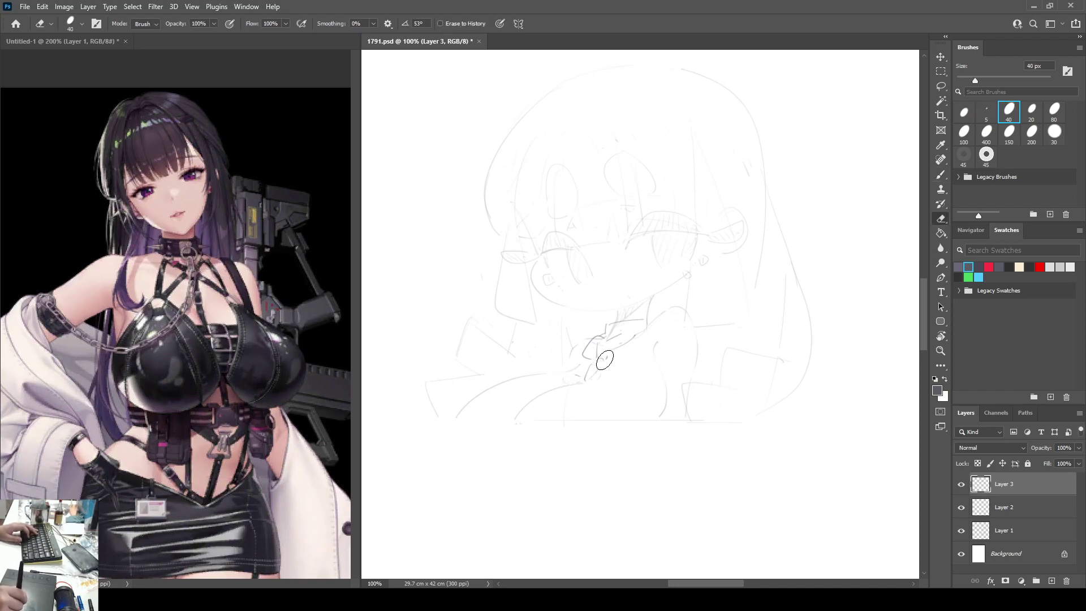
mouse_move(605, 359)
left_mouse_down()
mouse_move(591, 380)
mouse_move(548, 374)
mouse_move(550, 383)
mouse_move(533, 368)
mouse_move(586, 377)
left_mouse_up()
key("b")
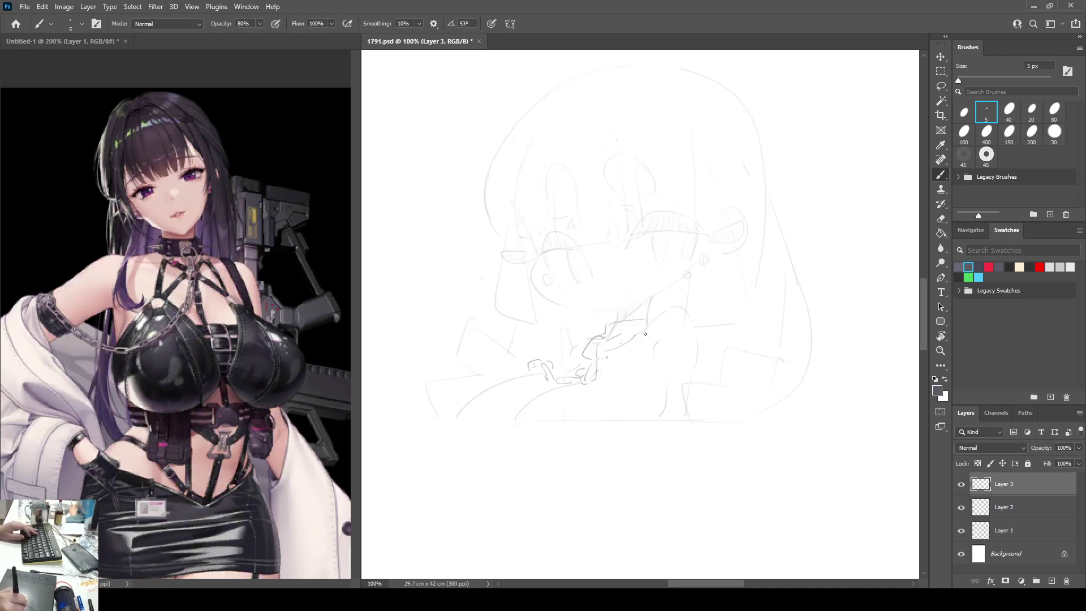
Step: Draw a narrow fold beside the neck and outline both shoulders, the upper arms and the bust curve
mouse_move(649, 327)
left_mouse_down()
mouse_move(645, 351)
mouse_move(660, 315)
mouse_move(661, 363)
left_mouse_up()
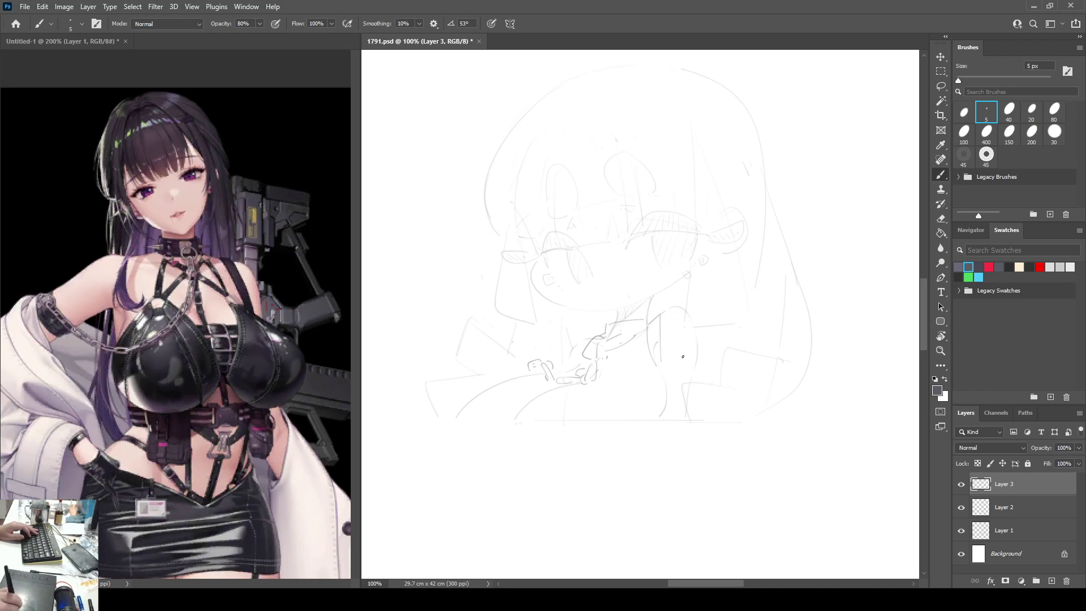
mouse_move(668, 377)
left_mouse_down()
mouse_move(711, 354)
mouse_move(706, 371)
mouse_move(784, 421)
left_mouse_up()
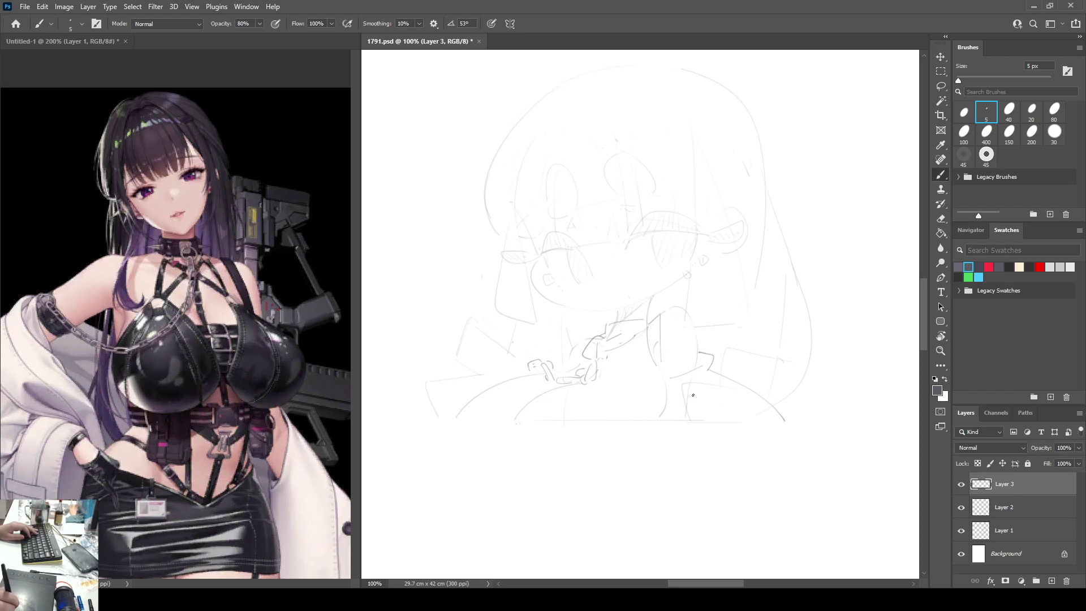
left_click_drag(734, 380, 722, 418)
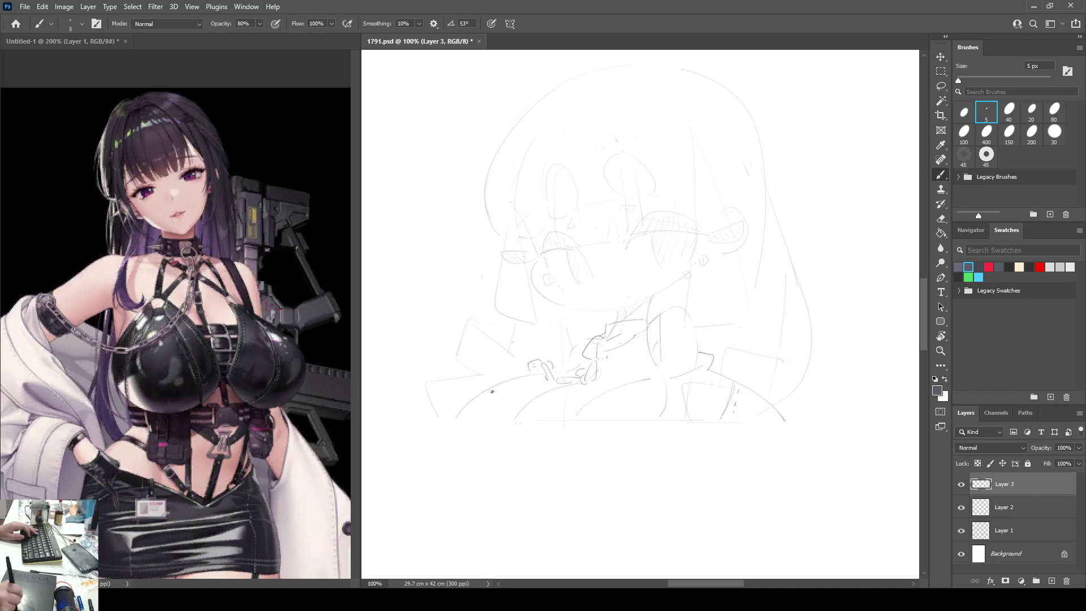
left_click_drag(491, 391, 502, 419)
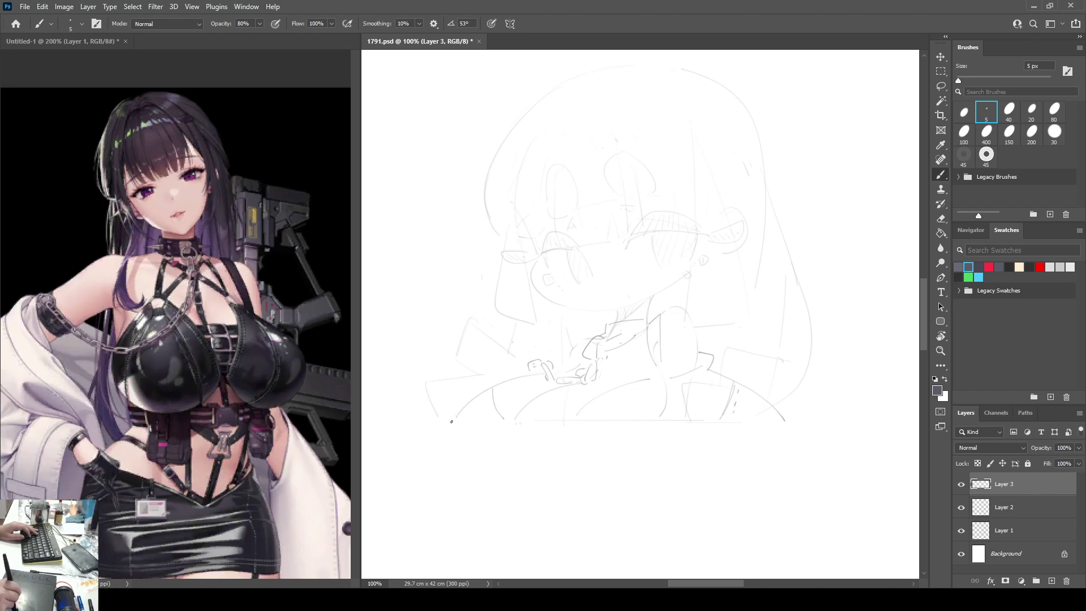
left_click_drag(454, 416, 492, 386)
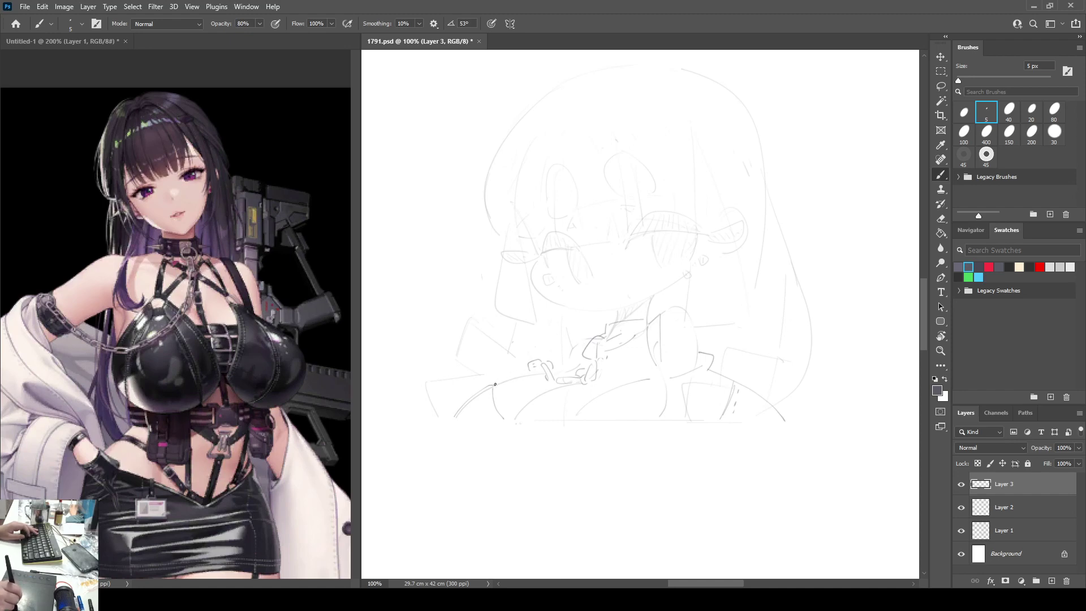
Step: Erase the knot and ruffle, redraw the collar's front corner and add two straight lines hanging from it down the chest
key("e")
mouse_move(591, 341)
left_mouse_down()
mouse_move(553, 365)
mouse_move(582, 378)
mouse_move(563, 384)
mouse_move(614, 357)
mouse_move(597, 380)
left_mouse_up()
key("b")
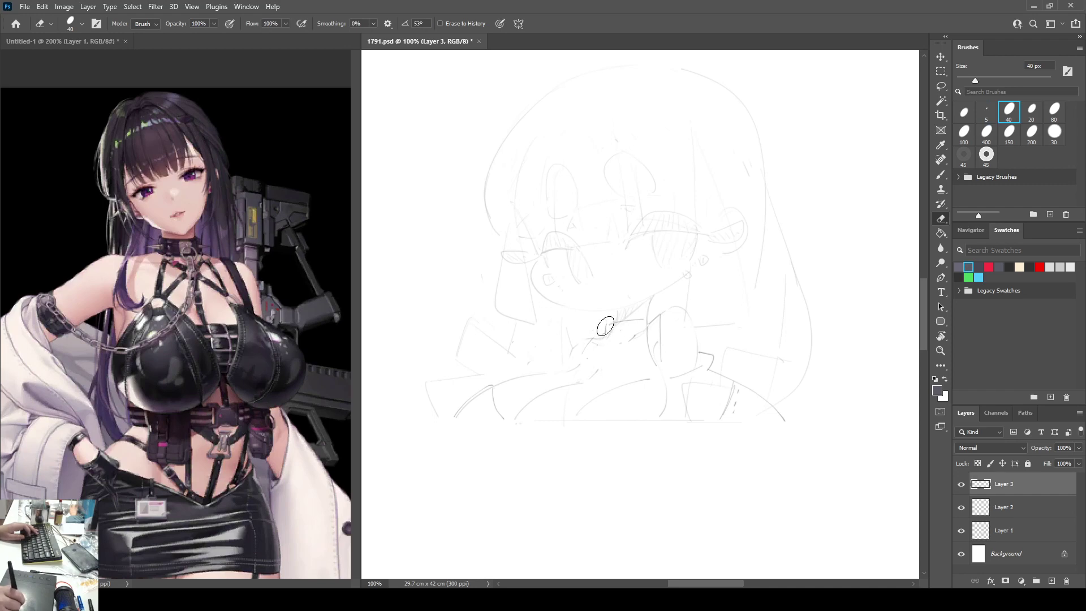
left_click_drag(608, 329, 606, 343)
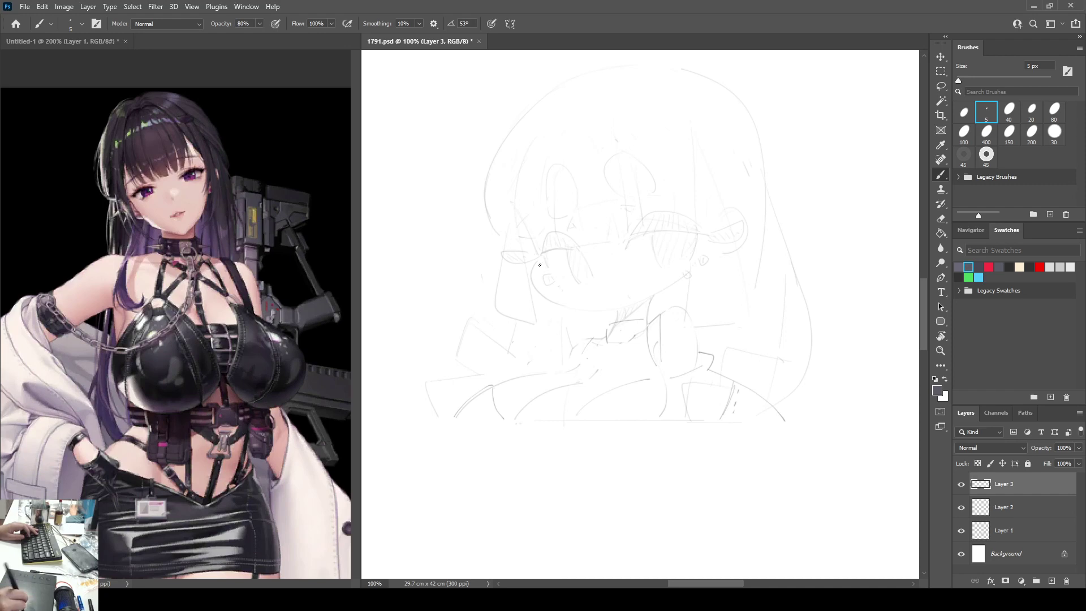
left_click_drag(627, 341, 637, 379)
key("e")
key("b")
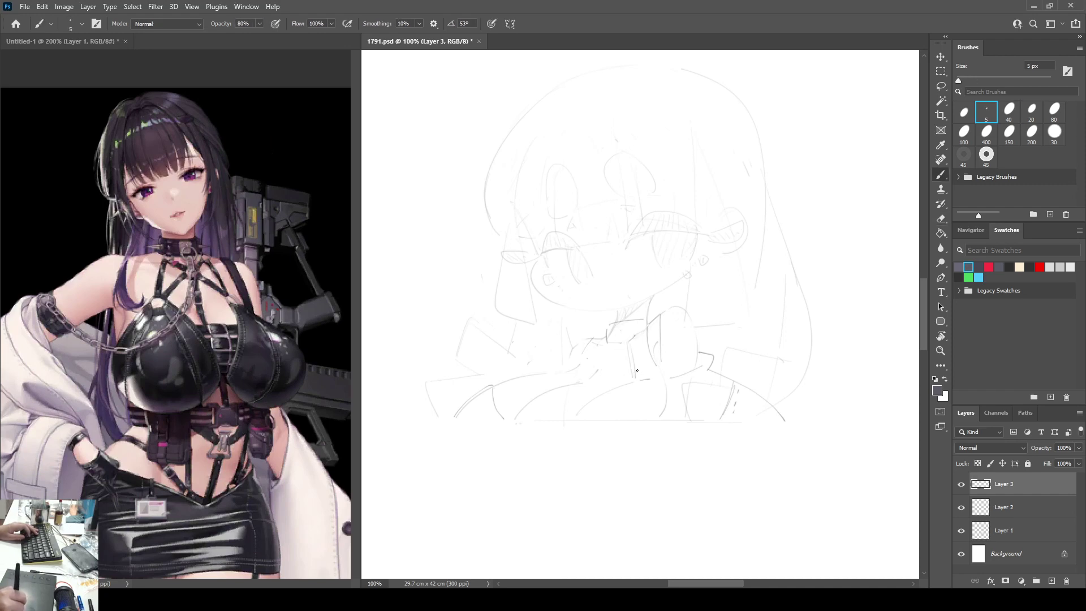
Step: Draw long straight strap lines from the smaller eye's shoulder to the collar, a rounded bump above them and short diagonals below the collar
left_click_drag(513, 385, 593, 347)
left_click_drag(516, 375, 602, 340)
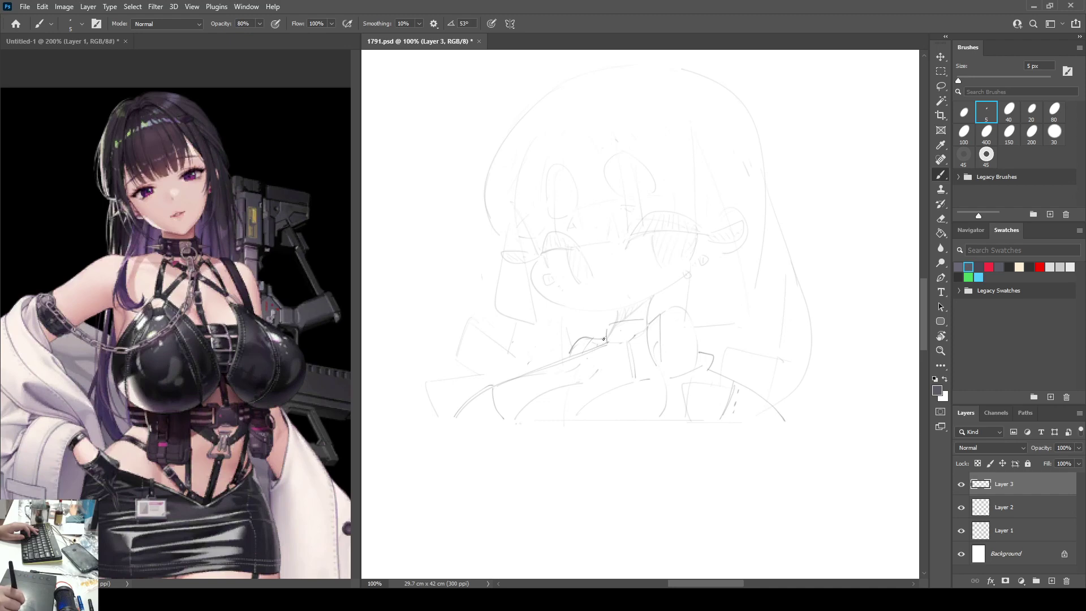
mouse_move(584, 376)
left_mouse_down()
mouse_move(613, 347)
mouse_move(585, 378)
left_mouse_up()
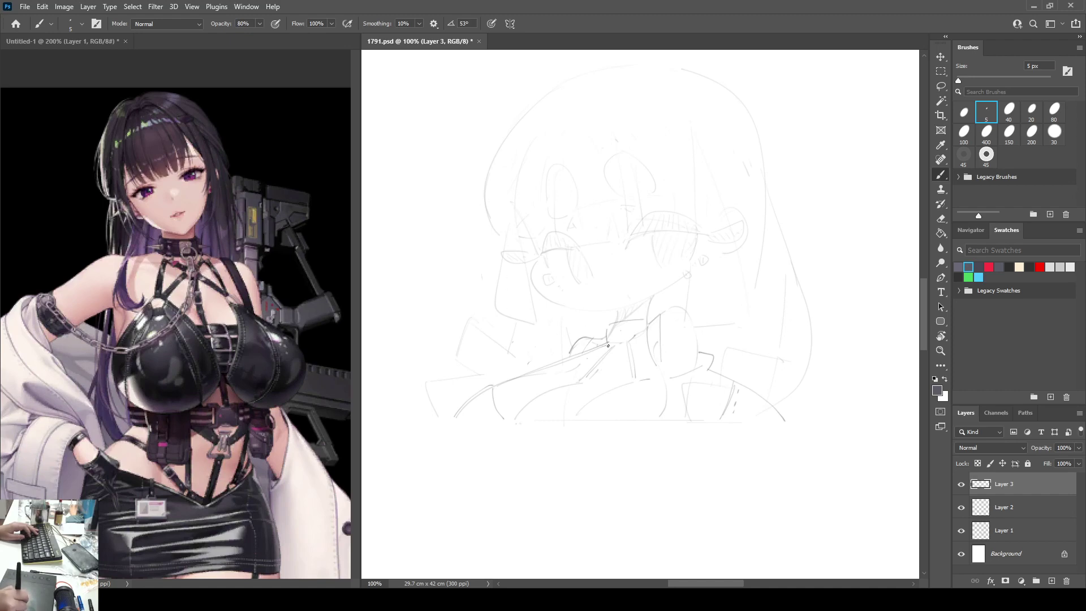
mouse_move(615, 358)
left_mouse_down()
mouse_move(518, 385)
mouse_move(624, 347)
mouse_move(543, 375)
mouse_move(625, 346)
left_mouse_up()
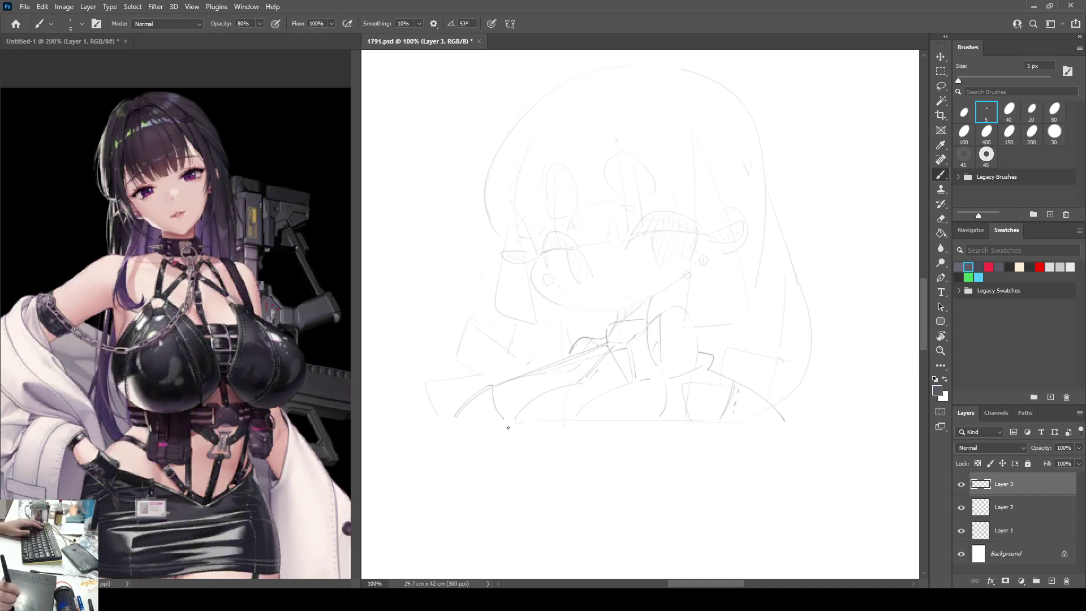
Step: Add short diagonals crossing the straps below the collar, redoing unwanted strokes, and check the sketch in mirrored view
key("ctrl+z")
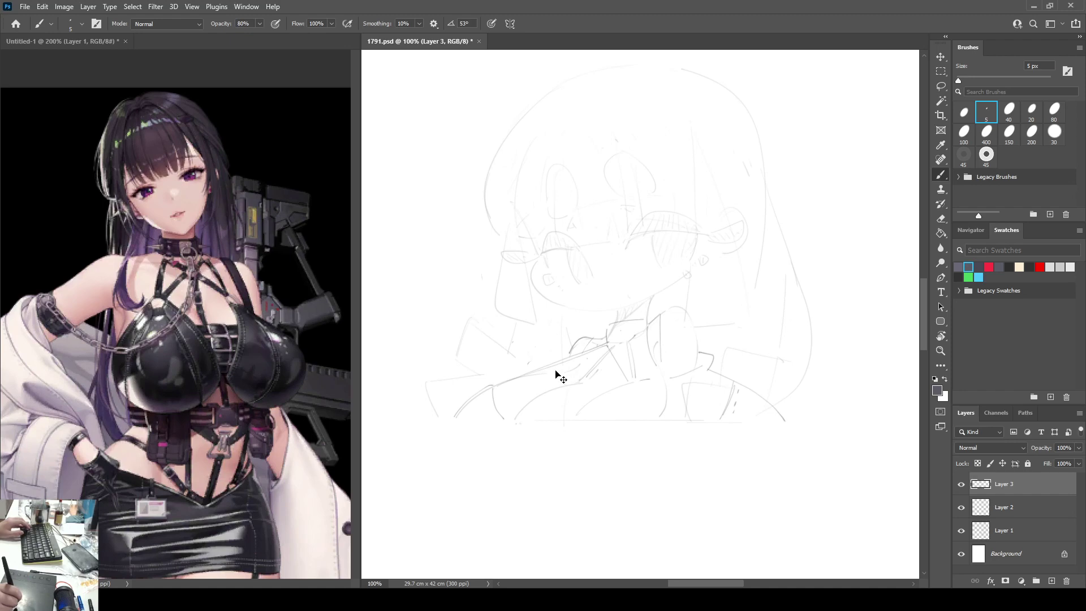
mouse_move(594, 362)
left_mouse_down()
mouse_move(624, 355)
mouse_move(619, 380)
left_mouse_up()
key("ctrl+z")
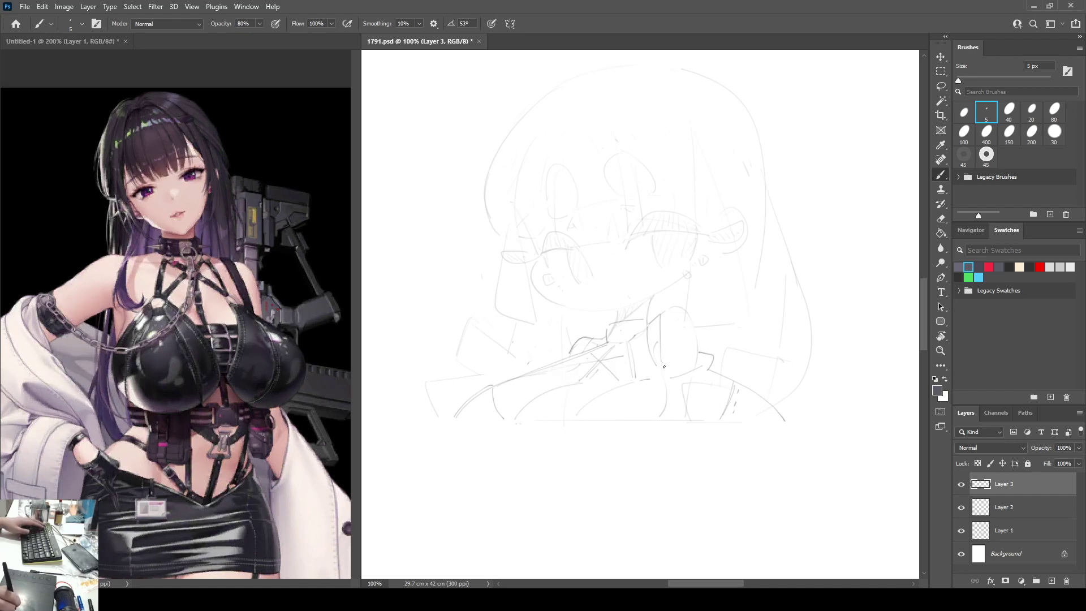
key("ctrl+shift+h")
key("ctrl+shift+h")
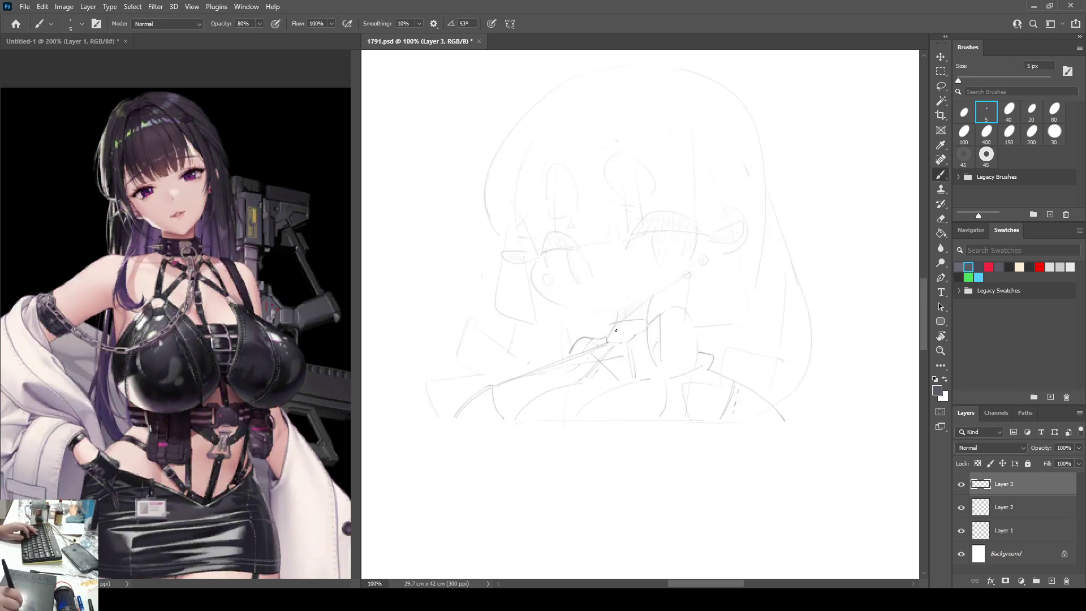
Step: Draw small rounded bow loops at the collar's front, erase the overlapping collar lines and flip the canvas
left_click_drag(603, 332, 616, 337)
key("e")
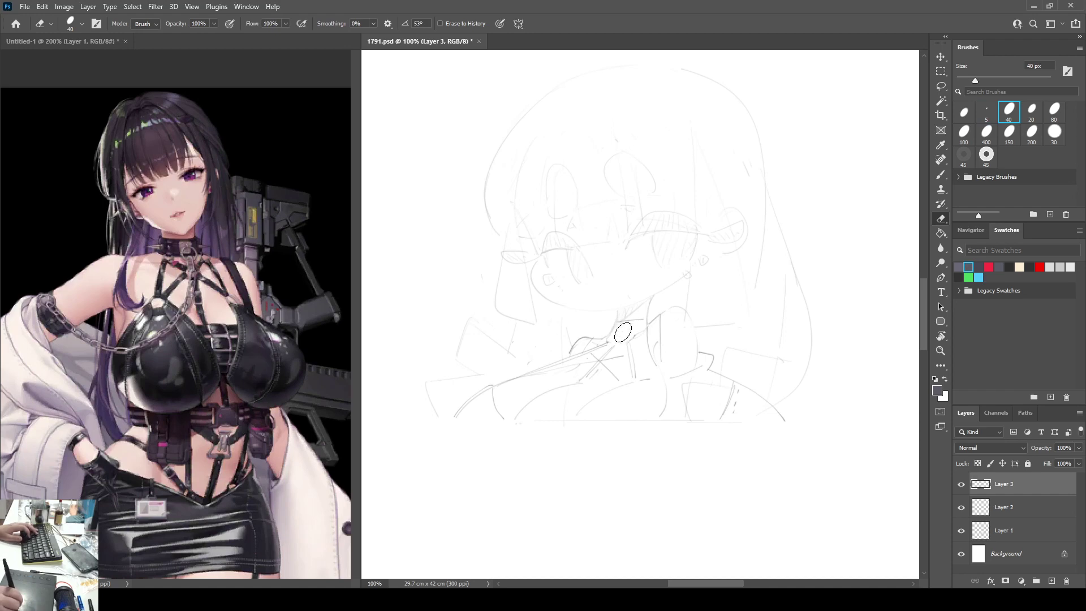
key("b")
mouse_move(603, 325)
left_mouse_down()
mouse_move(616, 320)
mouse_move(619, 336)
left_mouse_up()
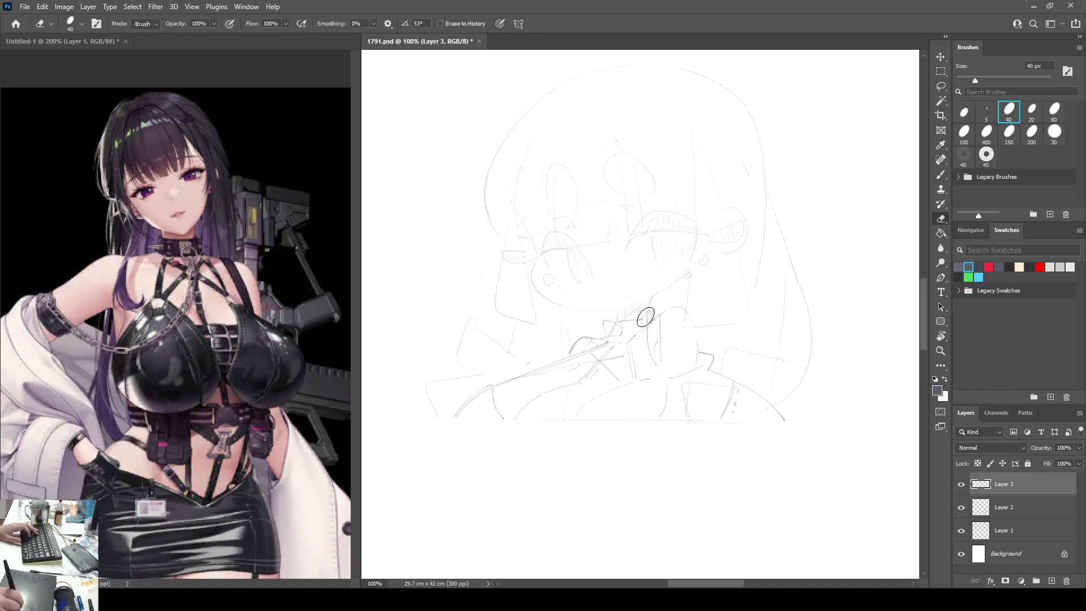
left_click_drag(600, 322, 600, 335)
key("ctrl+shift+h")
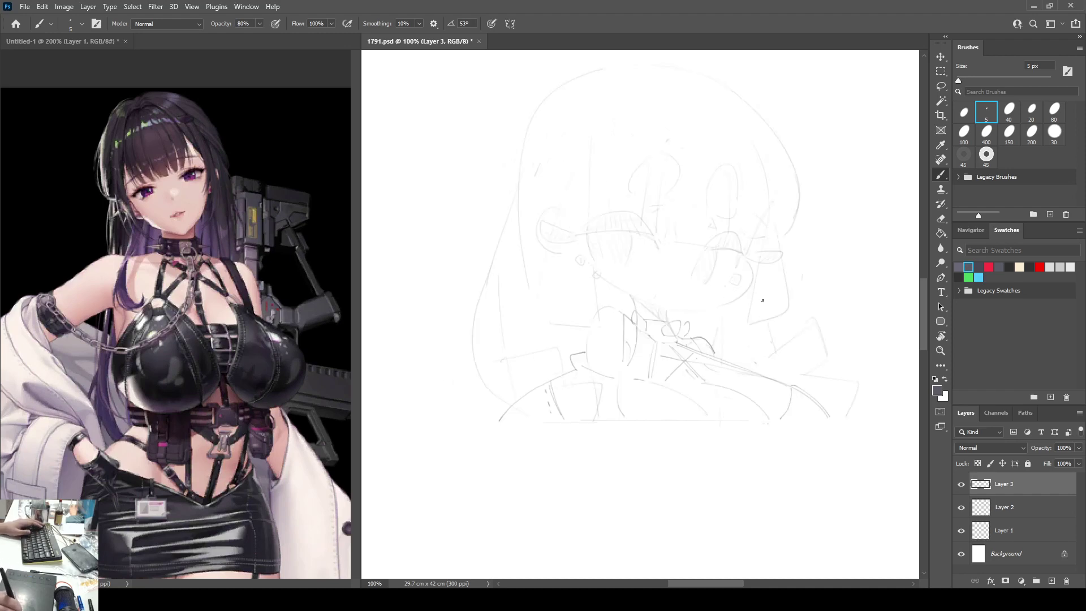
Step: Flip the canvas, add a short diagonal crossing the straps below the collar, and draw dashed stitching along the central chest curve
key("ctrl+shift+h")
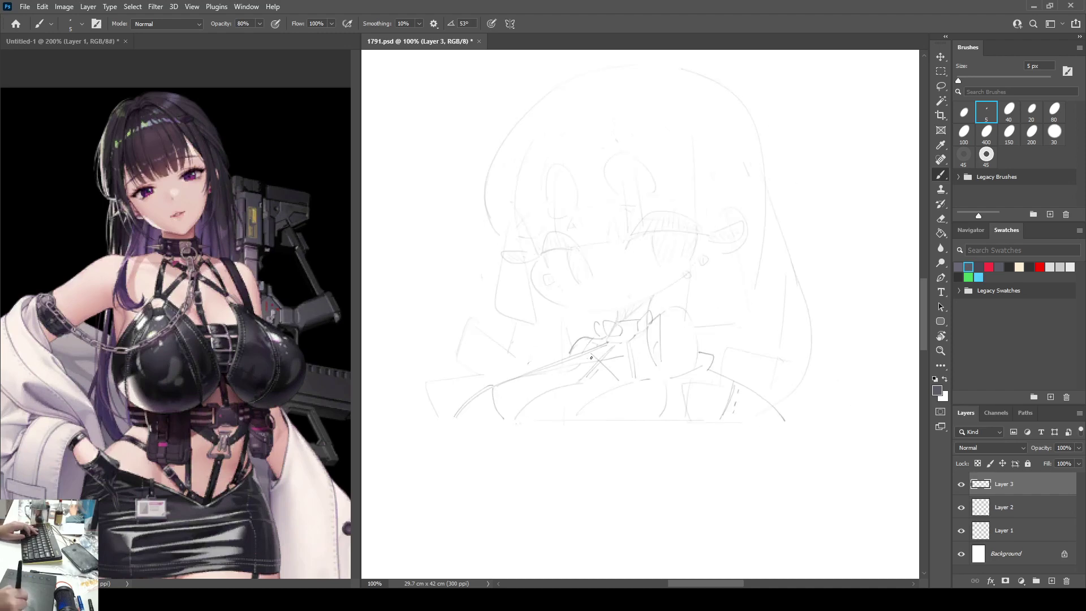
left_click_drag(590, 358, 611, 382)
mouse_move(536, 372)
left_mouse_down()
mouse_move(621, 359)
mouse_move(637, 380)
left_mouse_up()
key("e")
key("b")
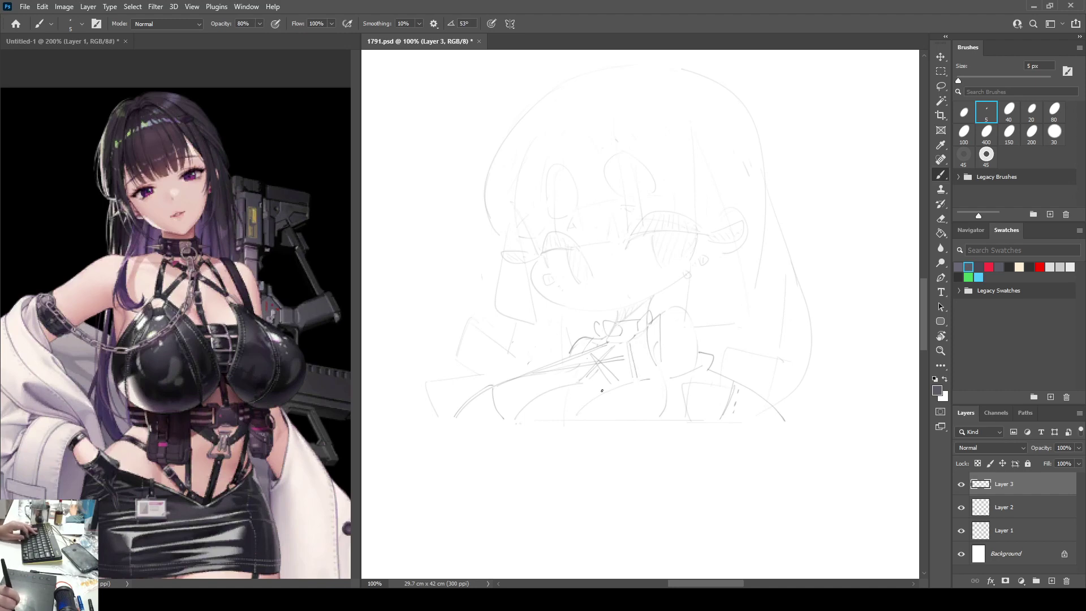
key("e")
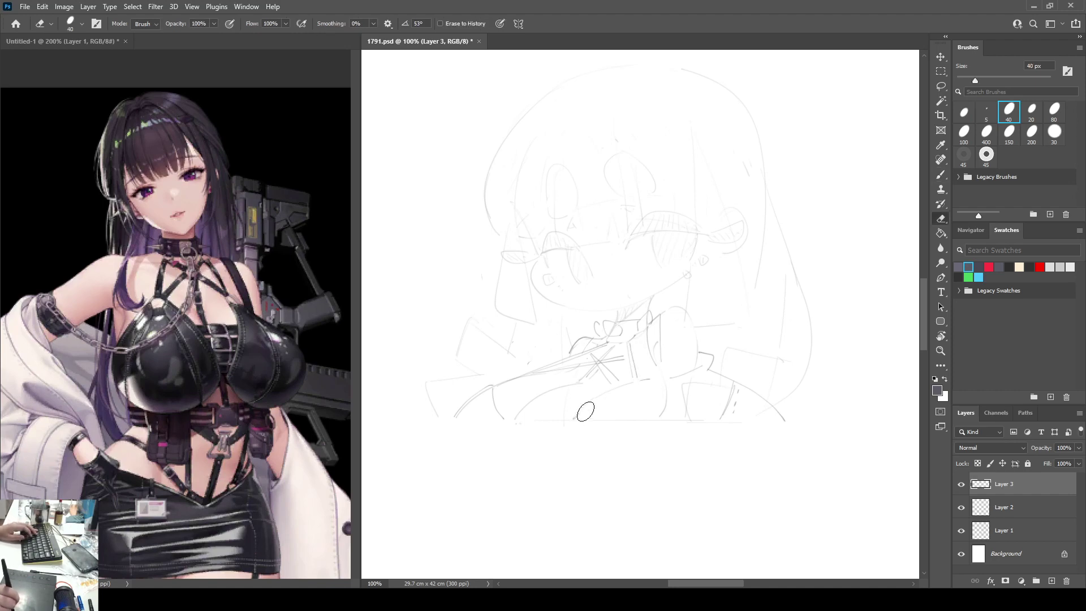
key("b")
left_click_drag(575, 417, 614, 388)
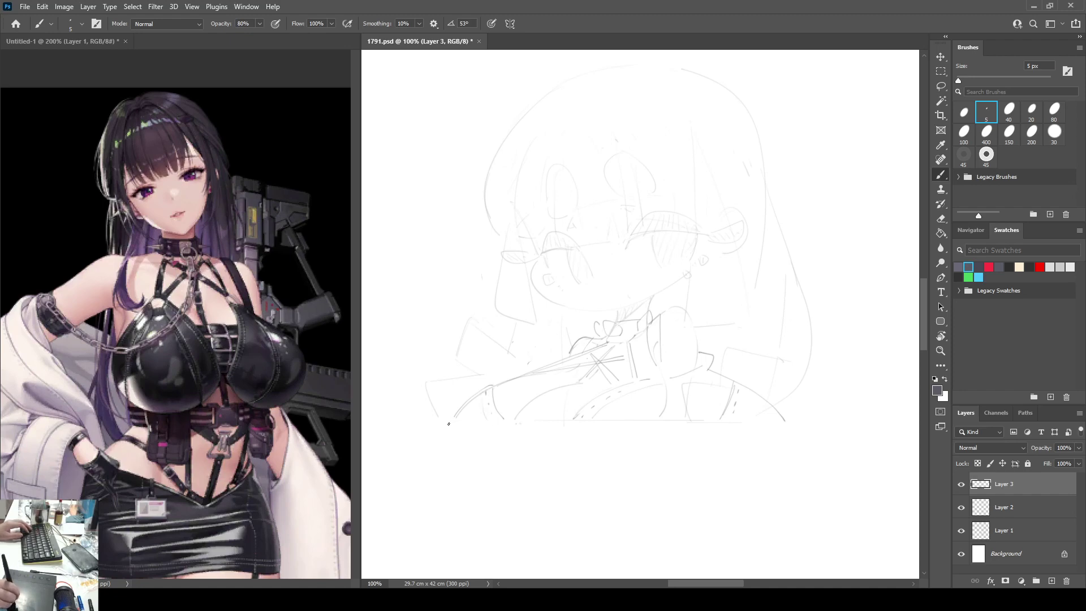
Step: Draw a straight base line across the bottom of the bust and darken the two main chest curves above it
left_click_drag(448, 420, 726, 419)
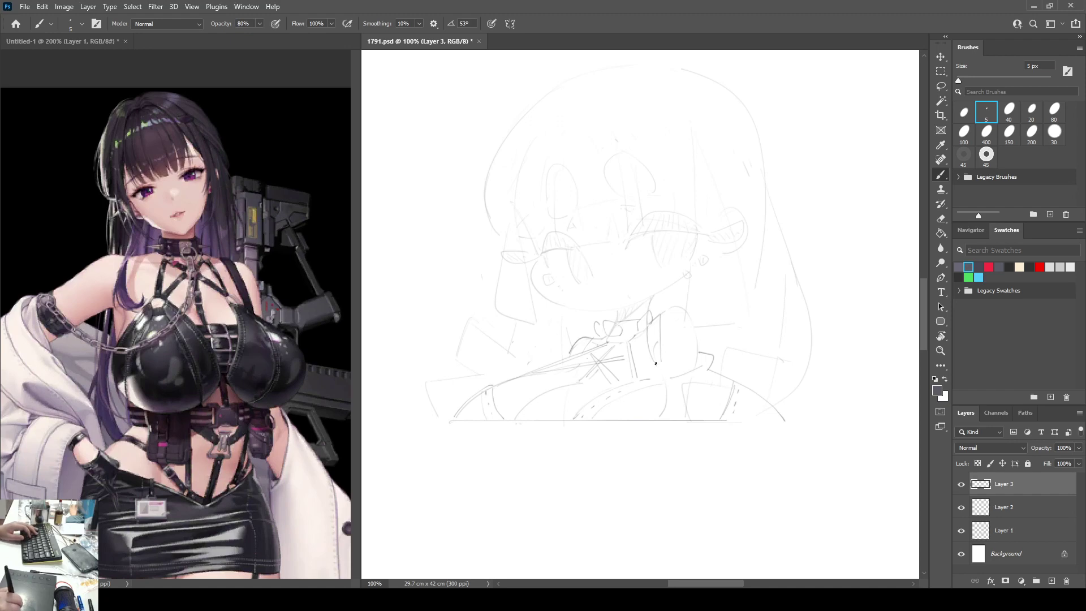
mouse_move(656, 372)
left_mouse_down()
mouse_move(668, 398)
mouse_move(659, 422)
left_mouse_up()
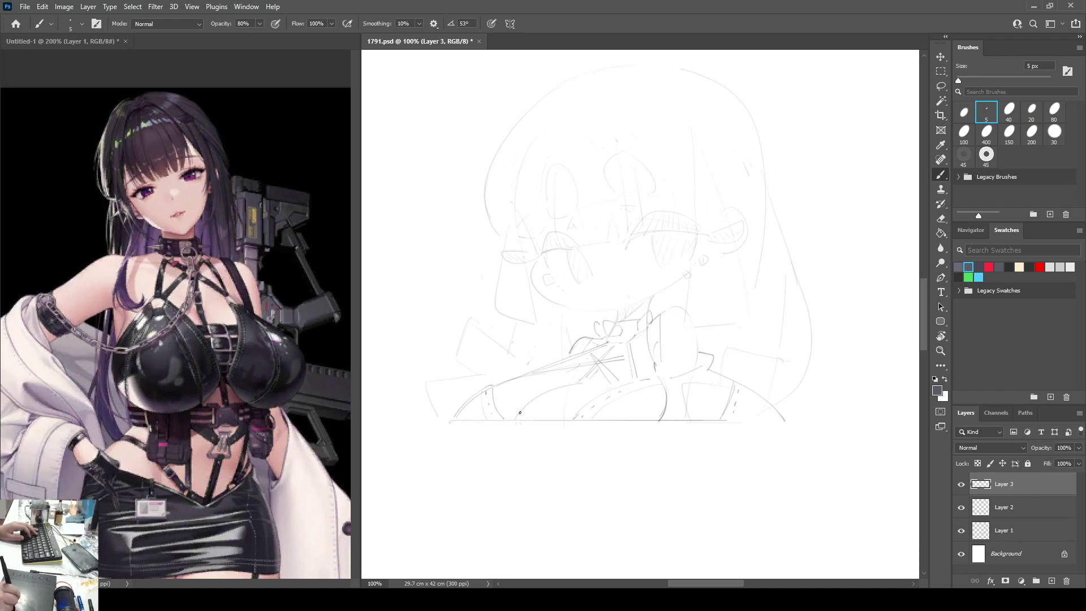
mouse_move(518, 418)
left_mouse_down()
mouse_move(529, 403)
mouse_move(594, 378)
left_mouse_up()
key("e")
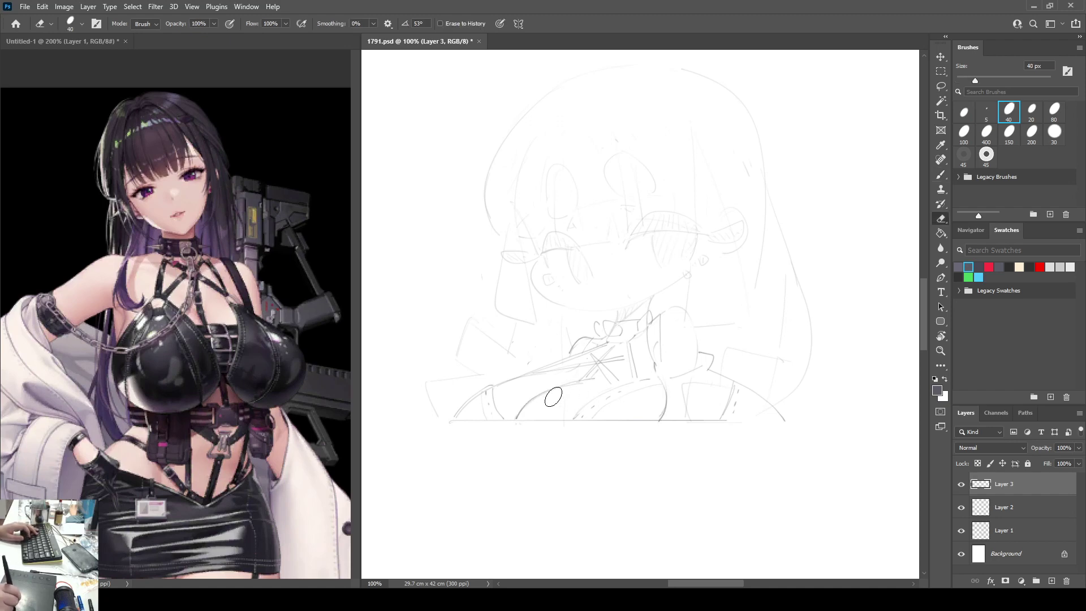
key("b")
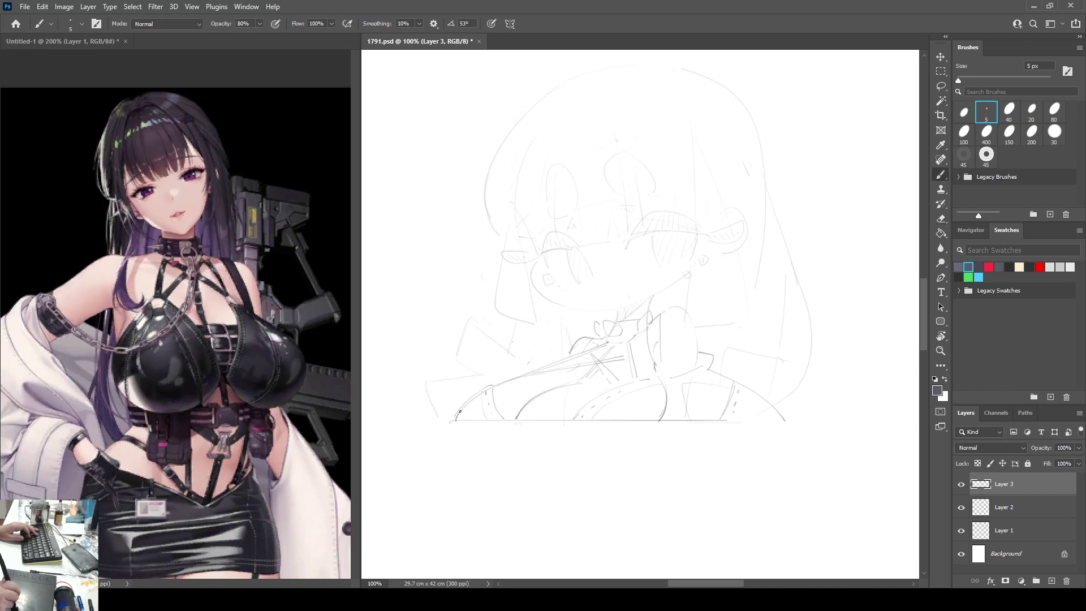
Step: Redraw the shoulder curve on the smaller eye's side with a small ring at its strap end, and add an inner chest curve
left_click_drag(459, 412, 491, 385)
key("ctrl+z")
key("ctrl+z")
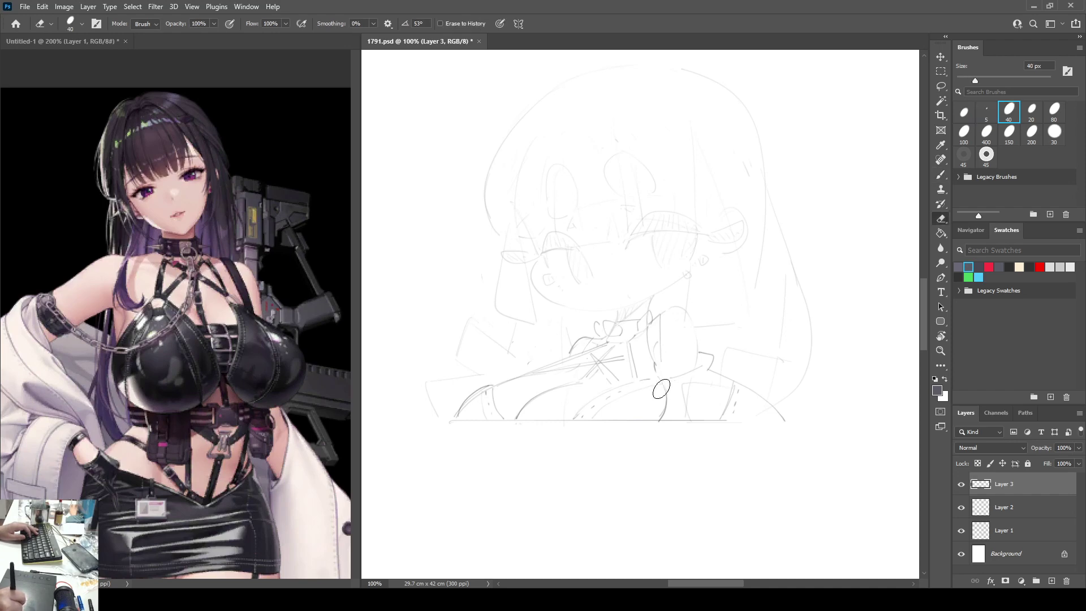
left_click_drag(638, 389, 640, 416)
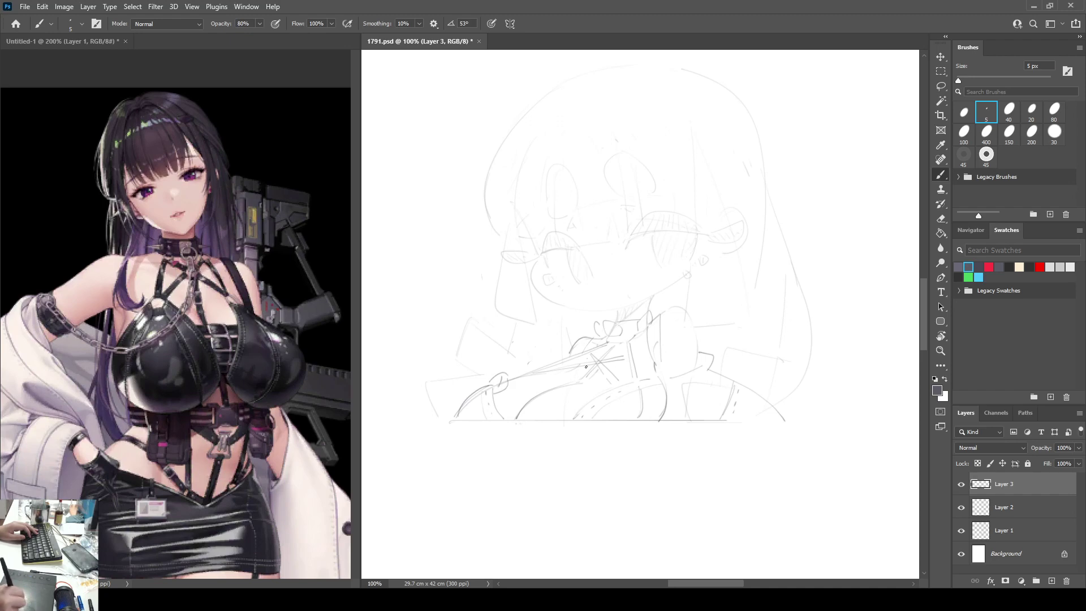
Step: Sketch a rounded ring where the straps meet the chest below the collar and erase the lines overlapping it
left_click_drag(620, 377, 641, 374)
key("ctrl+z")
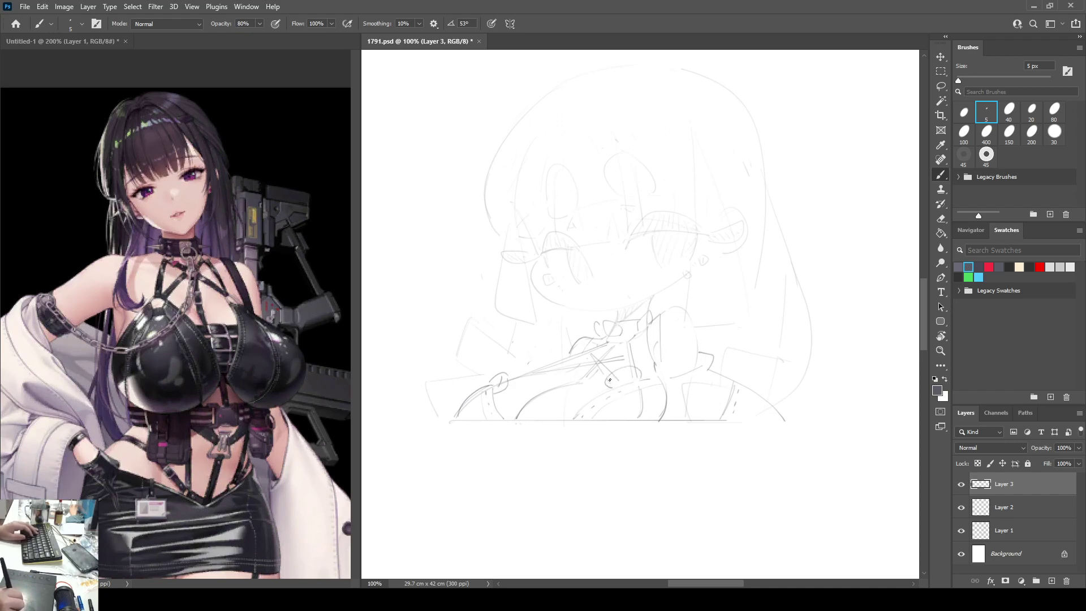
key("e")
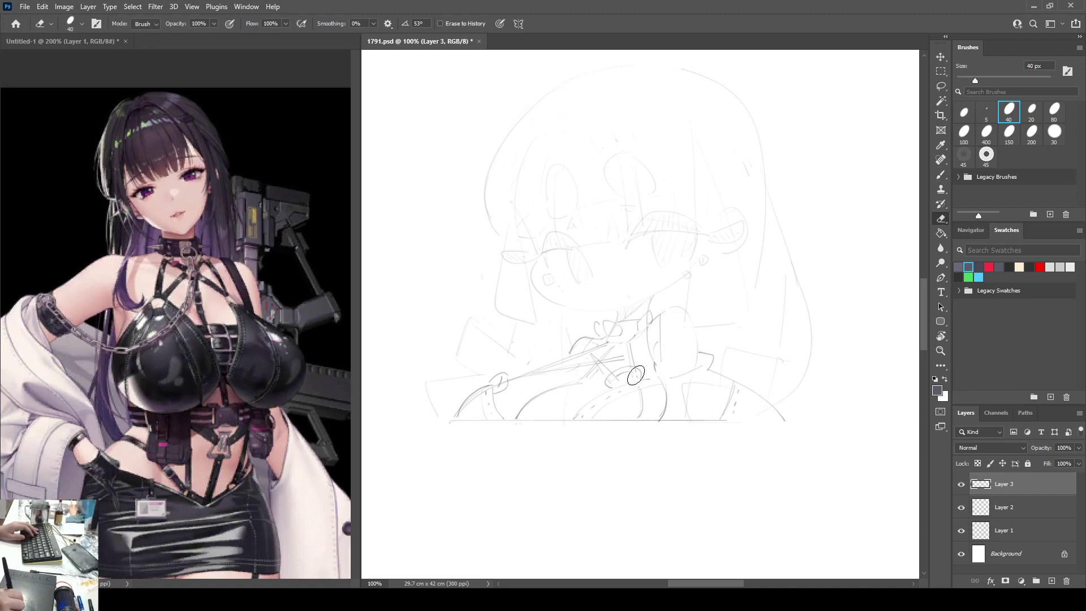
key("b")
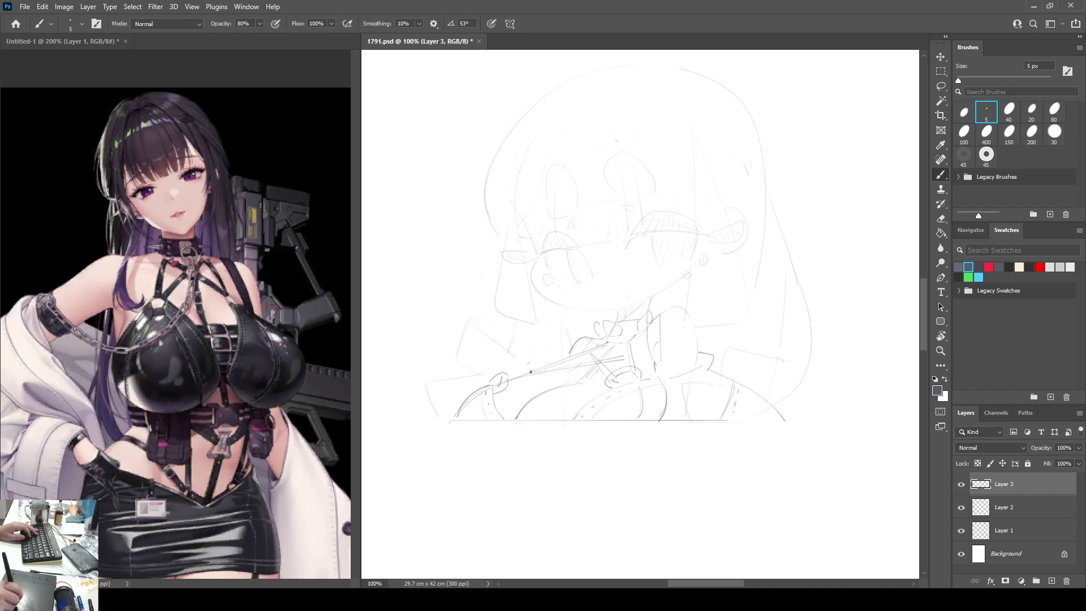
Step: Erase the rough strap lines and redraw the upper strap edge from the shoulder ring to the collar
key("e")
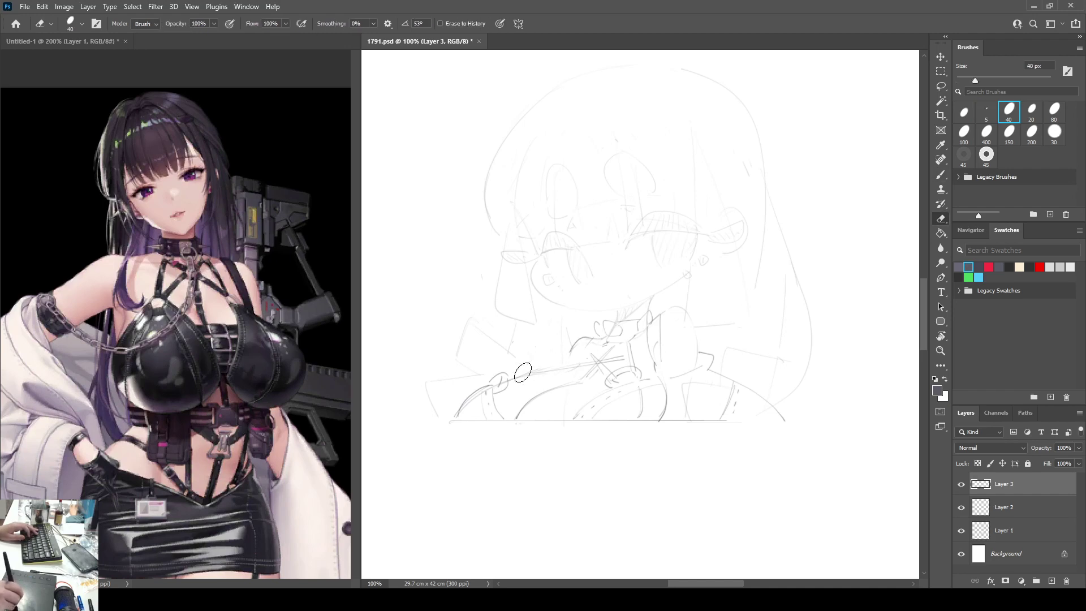
key("b")
left_click_drag(505, 375, 590, 350)
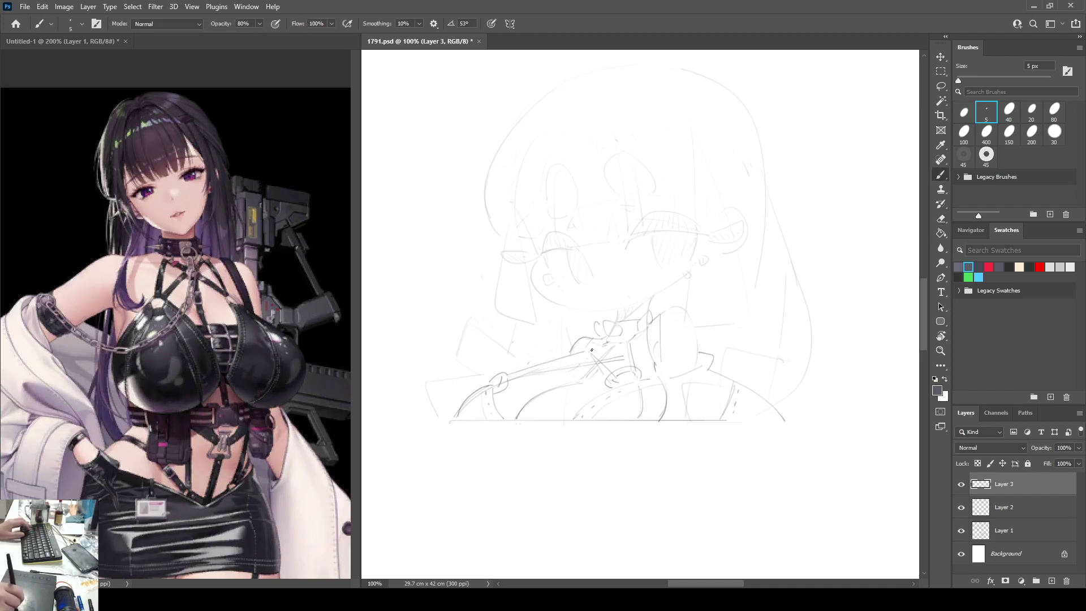
key("ctrl+z")
left_click_drag(505, 378, 596, 345)
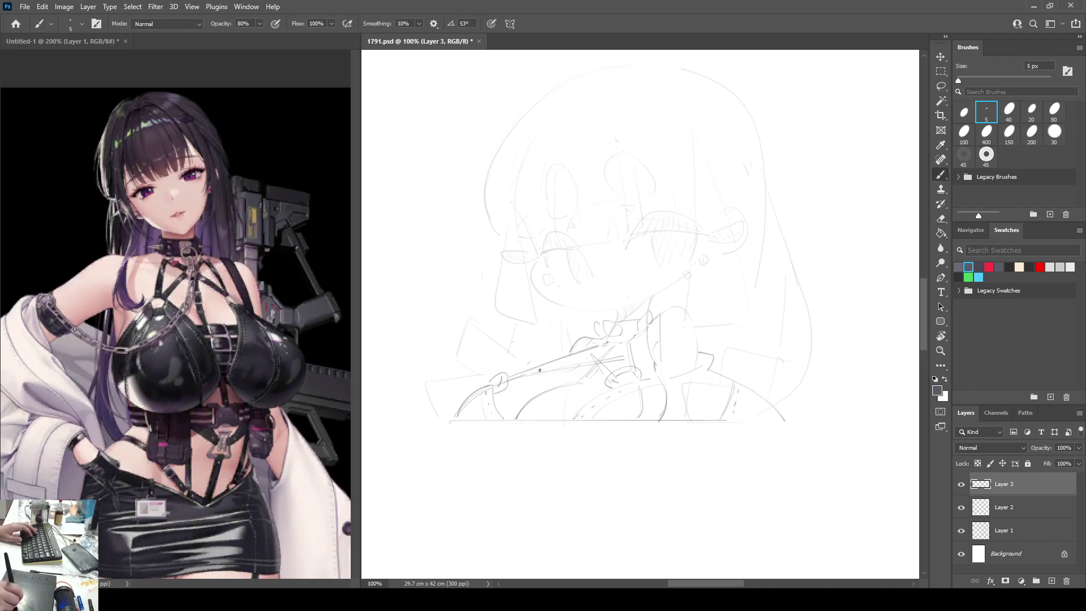
Step: Erase the crossing lines below the collar and draw the lower strap edge parallel to the upper one
key("e")
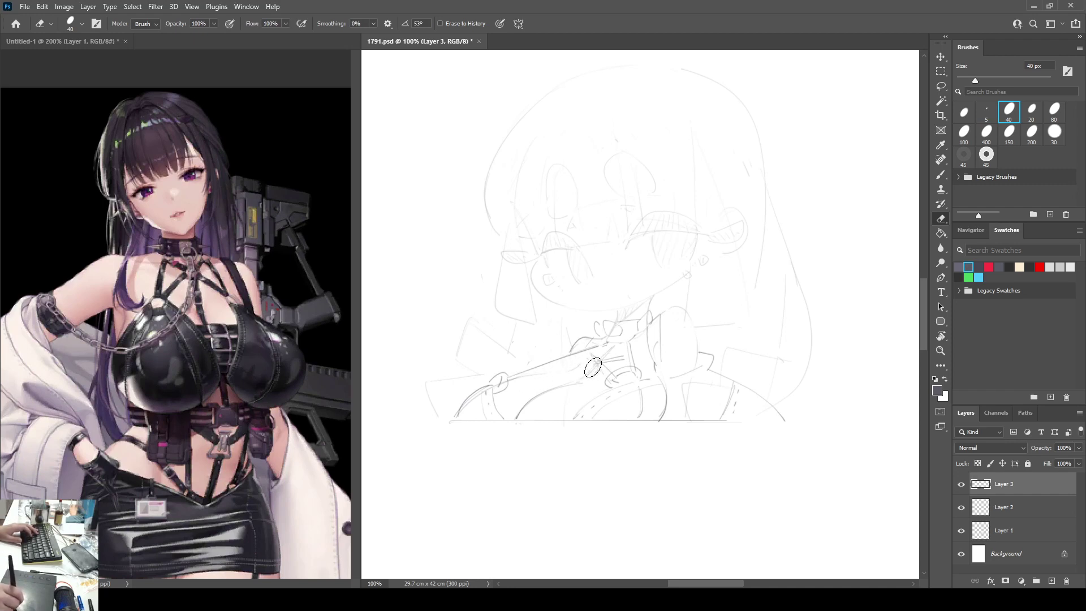
key("b")
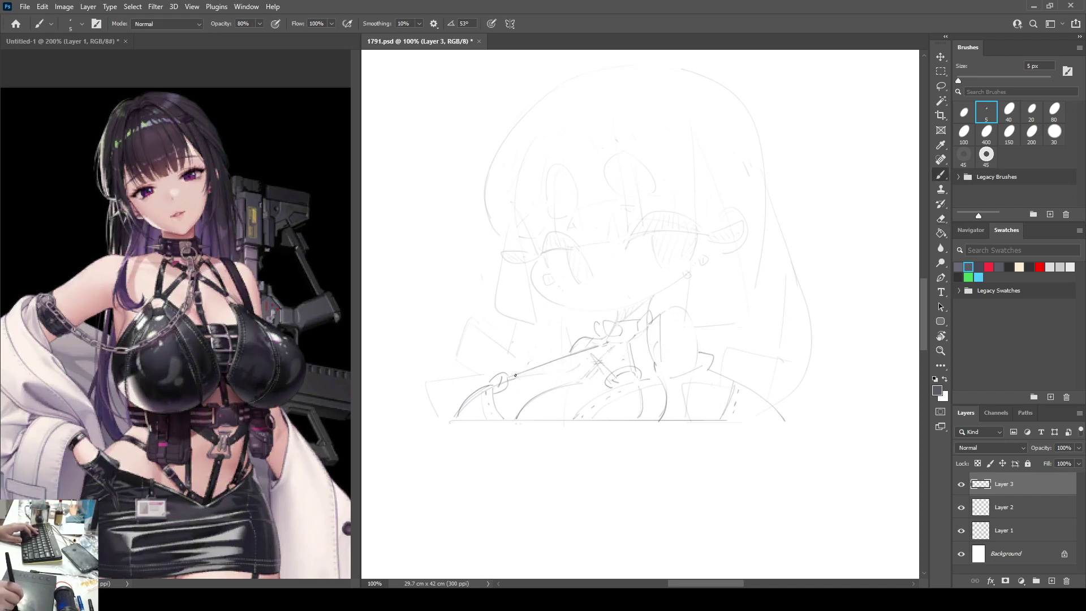
left_click_drag(629, 348, 559, 362)
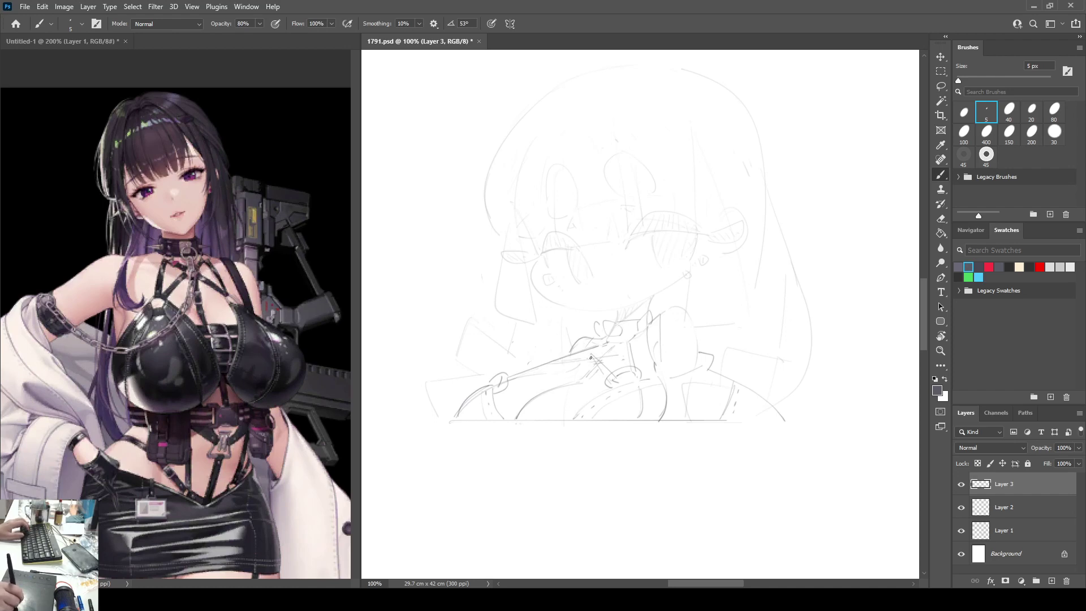
key("e")
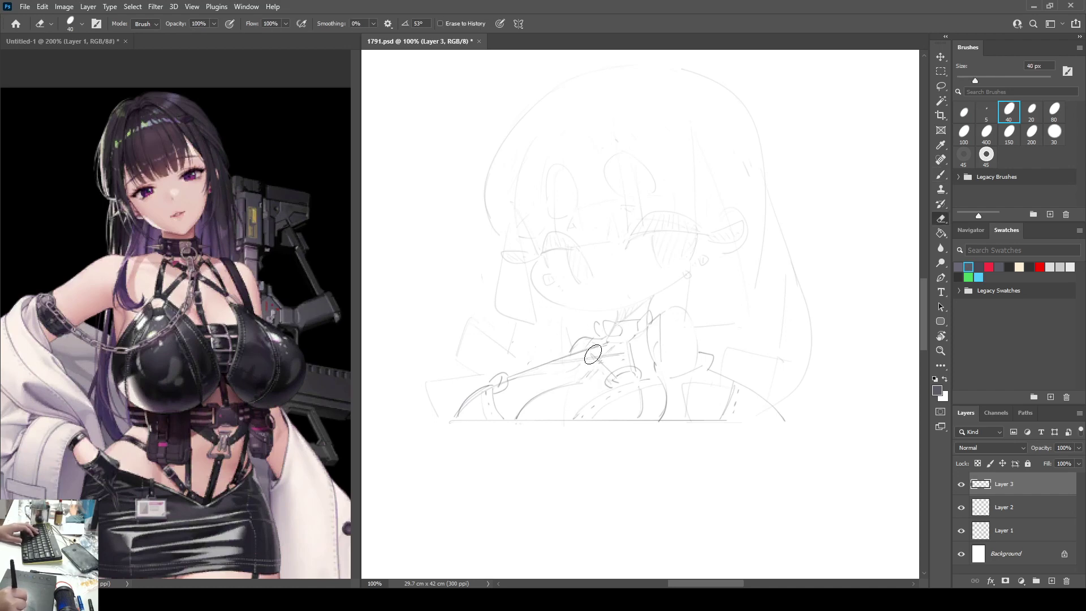
key("b")
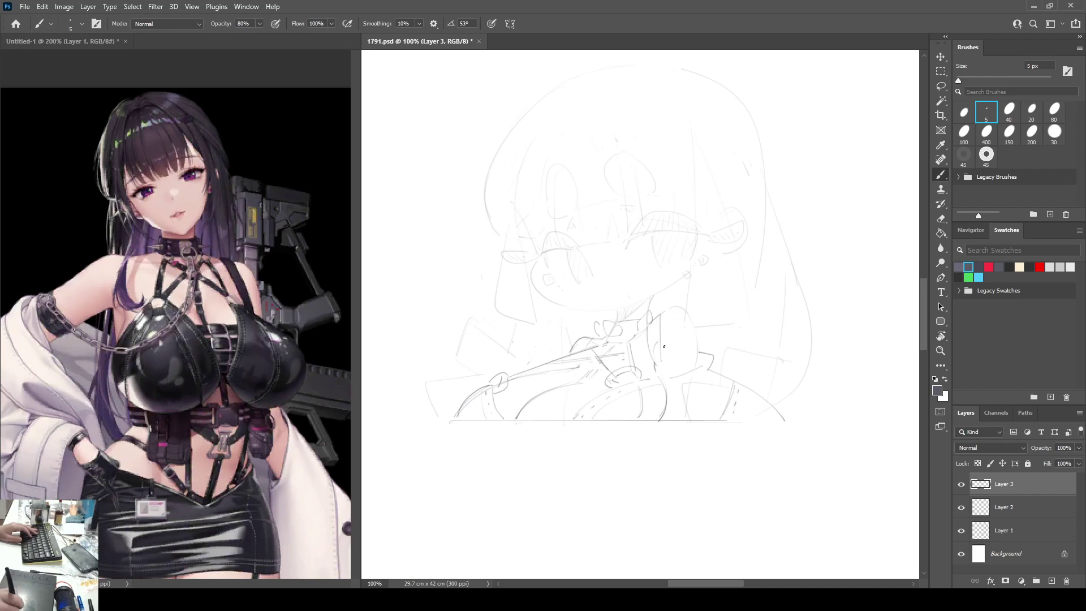
Step: Clean up the short straps running from the collar to the chest ring and redraw their edges
key("e")
key("b")
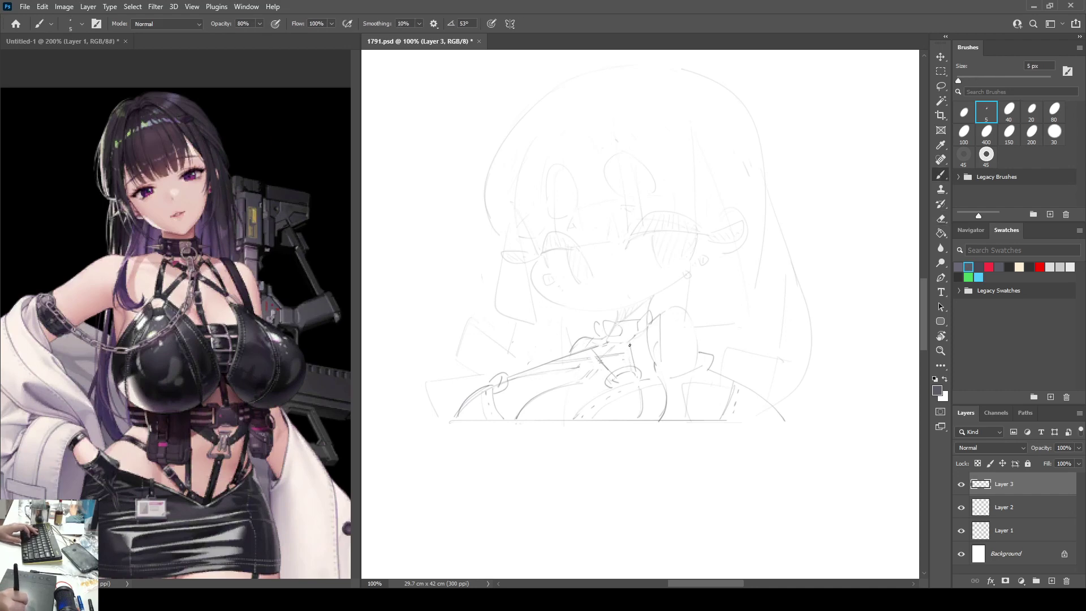
mouse_move(628, 344)
left_mouse_down()
mouse_move(630, 370)
mouse_move(605, 376)
left_mouse_up()
key("ctrl+z")
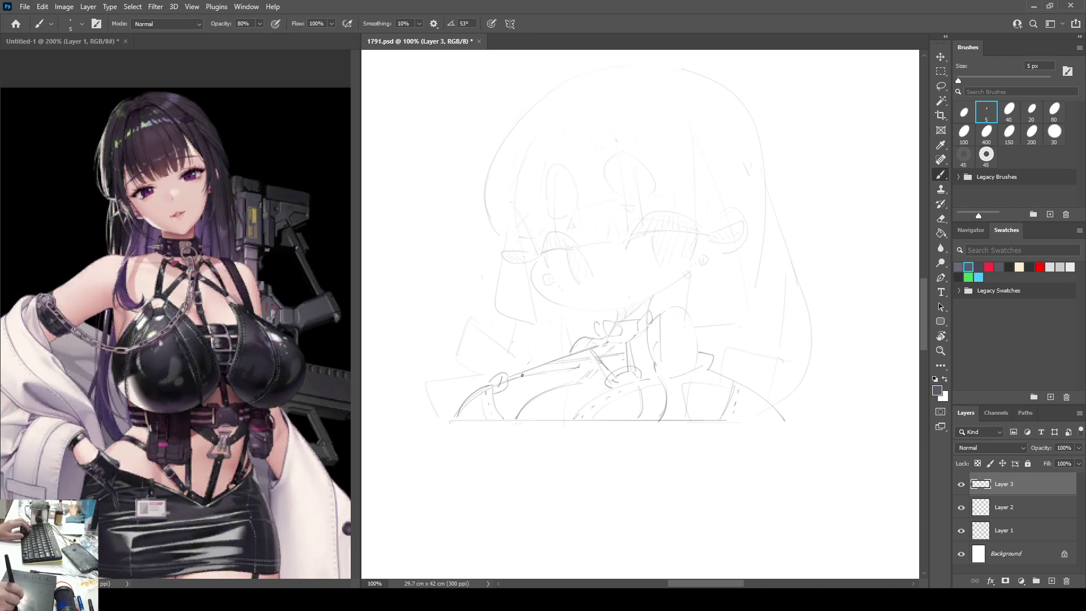
Step: Redraw the long shoulder strap's upper edge and erase the excess lines around the collar's bow loops
left_click_drag(522, 375, 591, 347)
key("ctrl+z")
mouse_move(534, 370)
left_mouse_down()
mouse_move(592, 348)
mouse_move(596, 320)
mouse_move(598, 335)
left_mouse_up()
key("e")
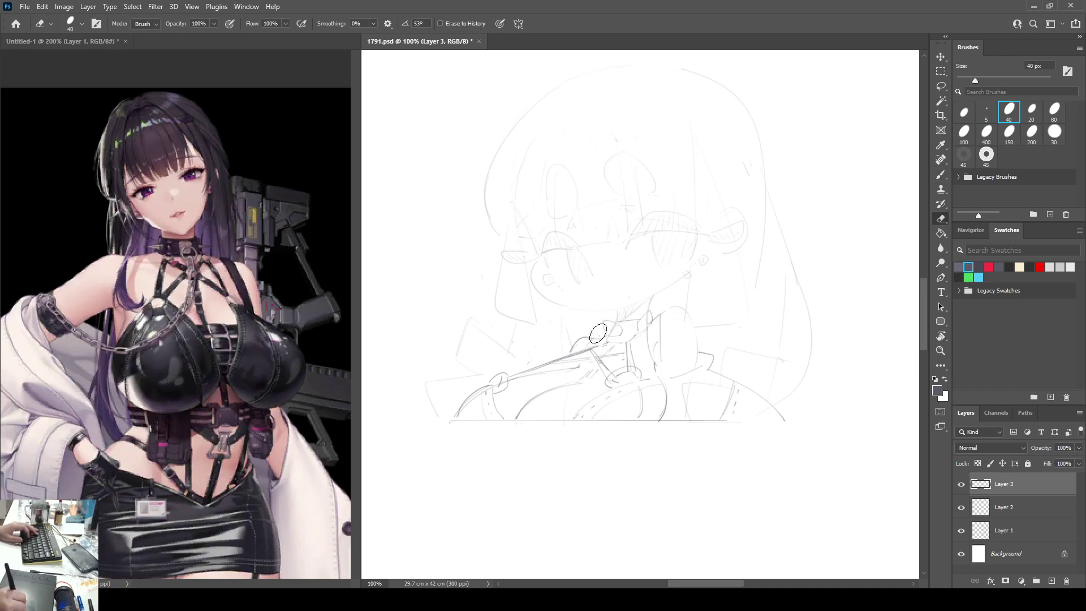
key("b")
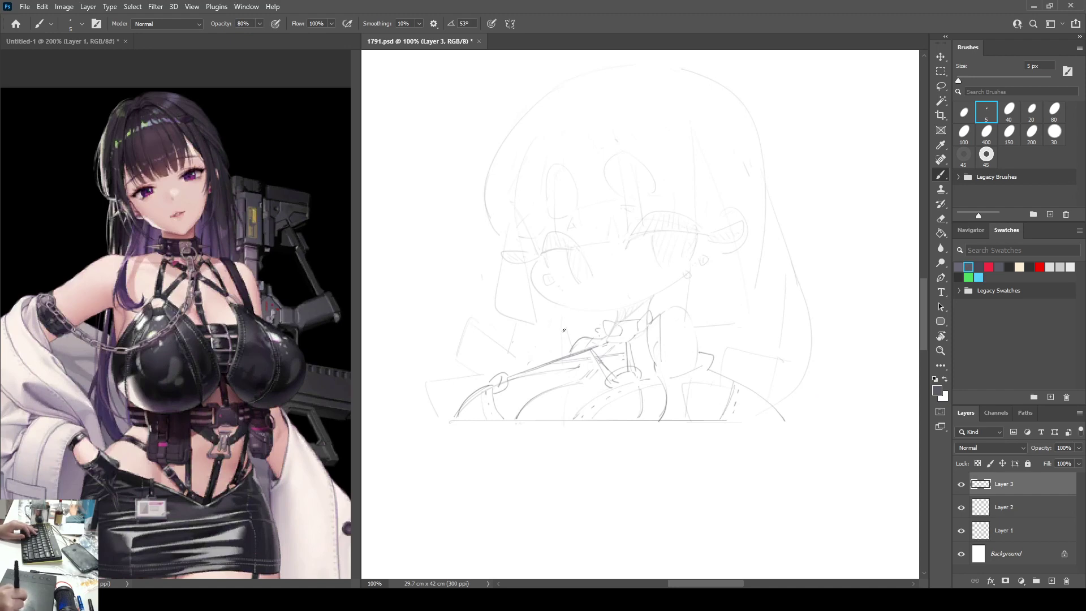
Step: Bring the coat sleeve, skirt and leg straps of the reference illustration into view
left_click(254, 351)
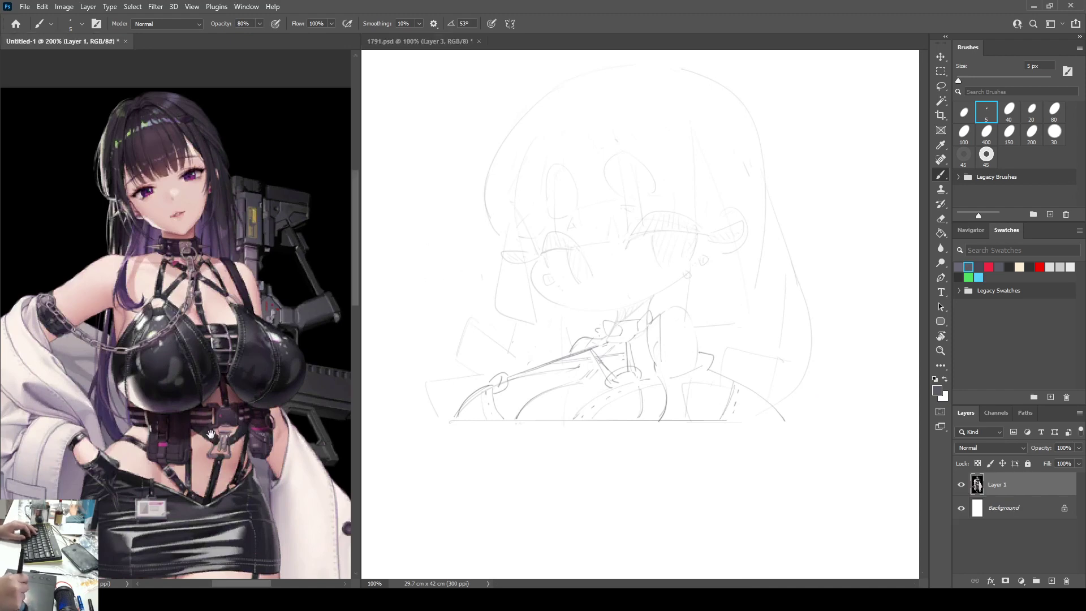
left_click_drag(226, 379, 332, 179)
left_click(504, 274)
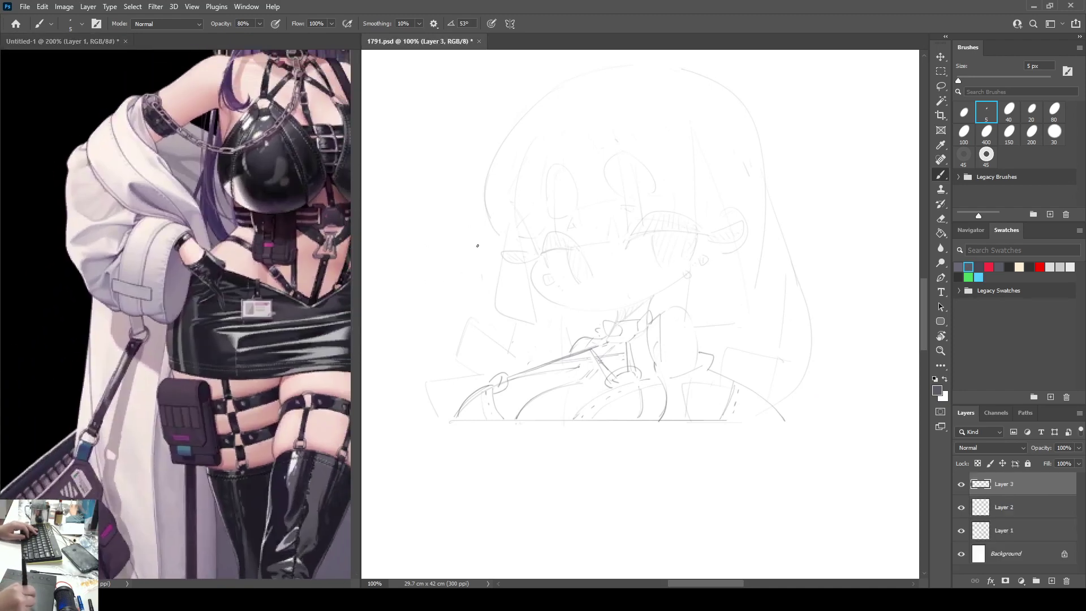
left_click_drag(462, 254, 497, 330)
key("ctrl+z")
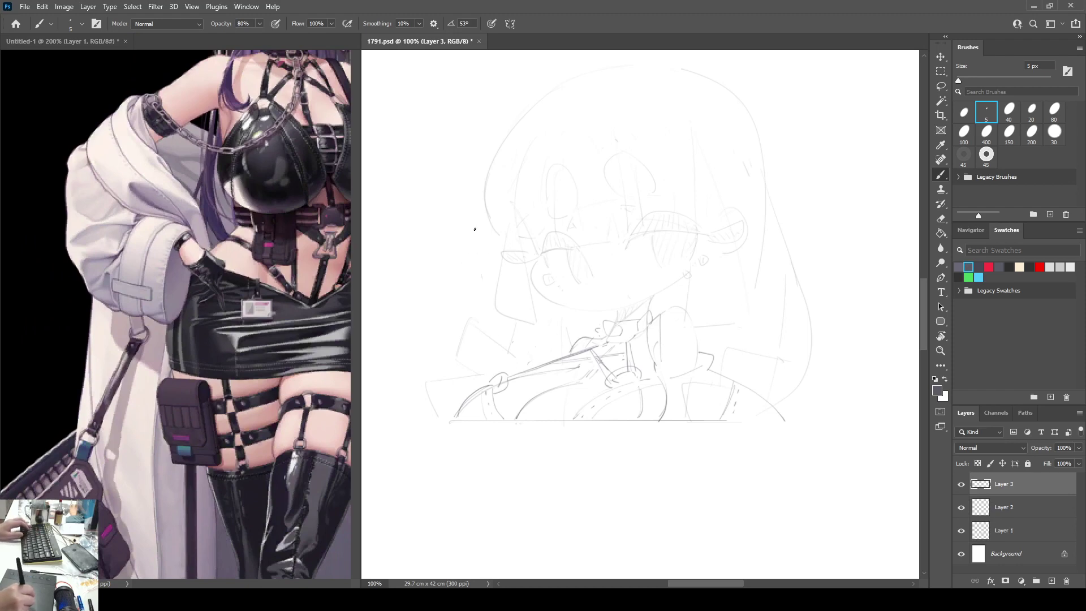
left_click_drag(478, 231, 499, 319)
key("ctrl+z")
key("ctrl+z")
left_click_drag(443, 245, 486, 311)
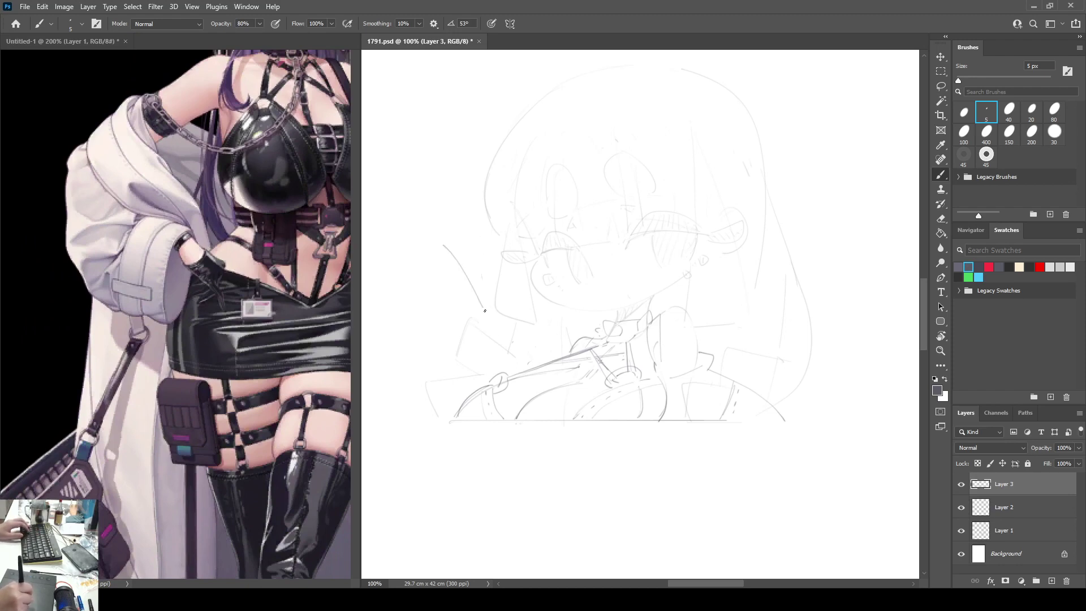
key("ctrl+z")
mouse_move(482, 236)
left_mouse_down()
mouse_move(460, 220)
mouse_move(485, 246)
mouse_move(488, 319)
left_mouse_up()
key("ctrl+z")
Step: Draw a tall pointed leaf-like shape beside the hair on the smaller eye's side, with short dashed strokes inside it
left_click(446, 257)
left_click_drag(440, 230, 464, 320)
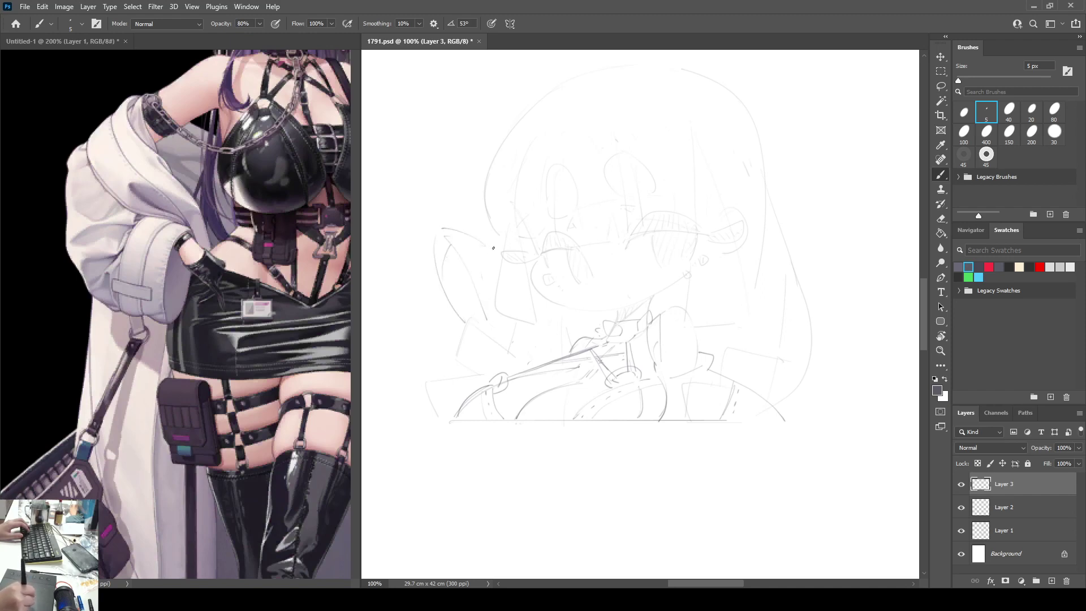
left_click_drag(467, 272, 461, 296)
key("e")
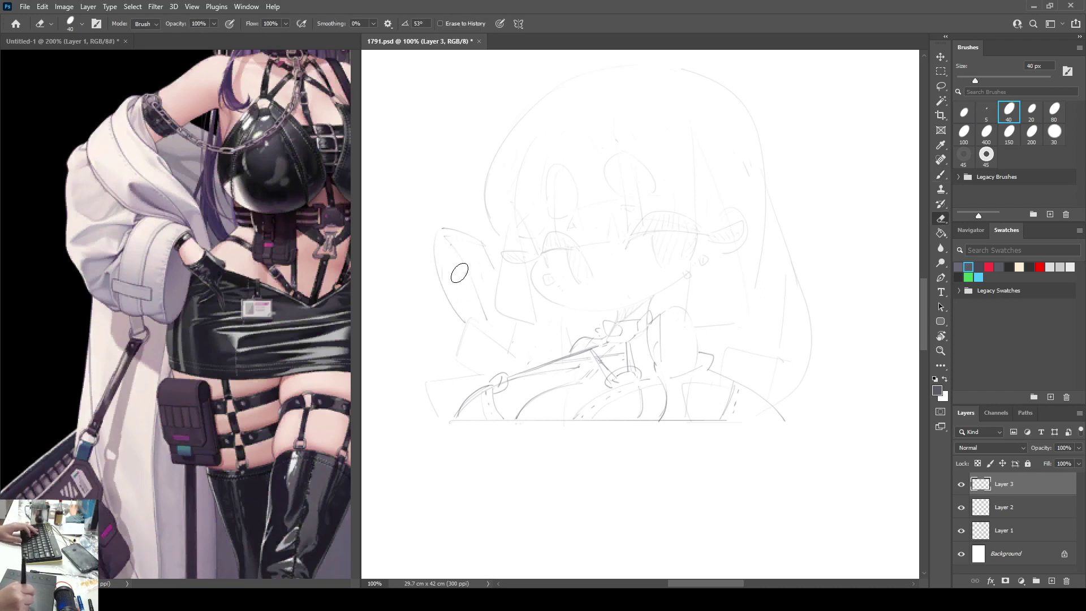
key("b")
mouse_move(460, 260)
left_mouse_down()
mouse_move(455, 306)
mouse_move(443, 245)
mouse_move(454, 295)
mouse_move(482, 308)
mouse_move(435, 317)
mouse_move(438, 306)
mouse_move(406, 294)
mouse_move(420, 359)
mouse_move(454, 332)
mouse_move(418, 357)
mouse_move(437, 362)
mouse_move(450, 315)
left_mouse_up()
Step: Draw a second, lower pointed shape spreading outward above the shoulder, with short inner strokes
key("e")
key("b")
mouse_move(418, 352)
left_mouse_down()
mouse_move(441, 374)
mouse_move(444, 345)
left_mouse_up()
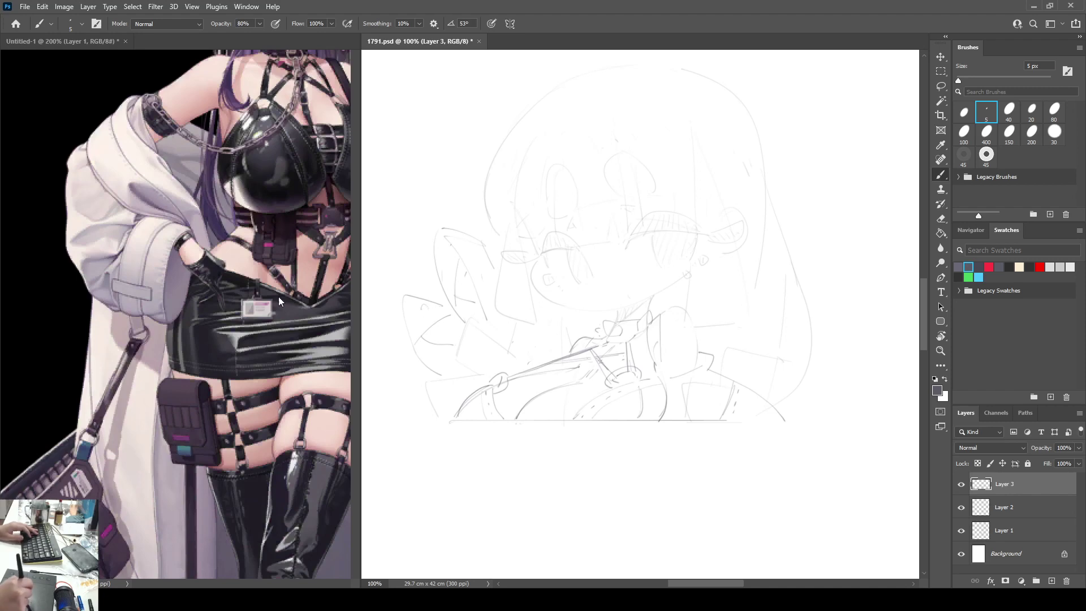
Step: Examine the reference's straps, sleeve and the buttoned side of the coat for further outfit details
left_click(300, 326)
left_click_drag(303, 328, 298, 350)
left_click(421, 305)
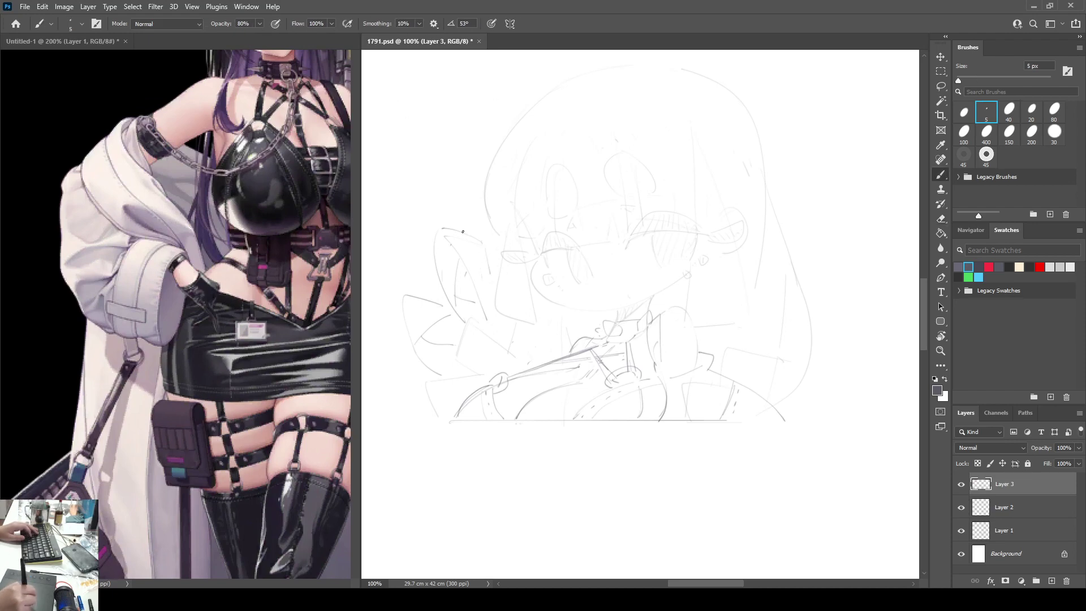
key("F2")
key("ctrl+shift+h")
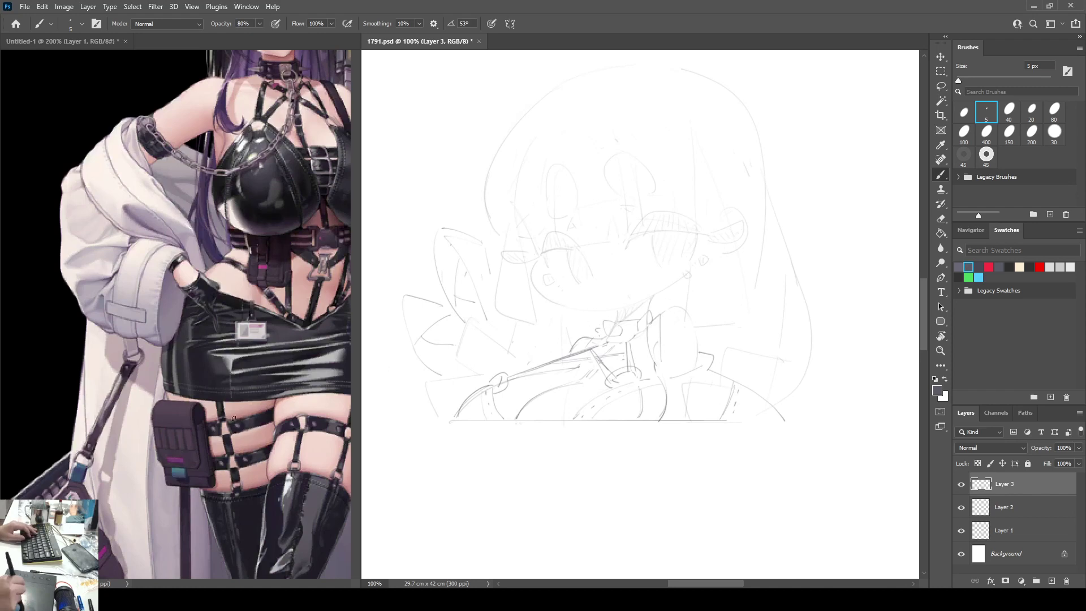
left_click_drag(234, 418, 231, 374)
left_click_drag(339, 283, 177, 435)
left_click_drag(246, 489, 163, 380)
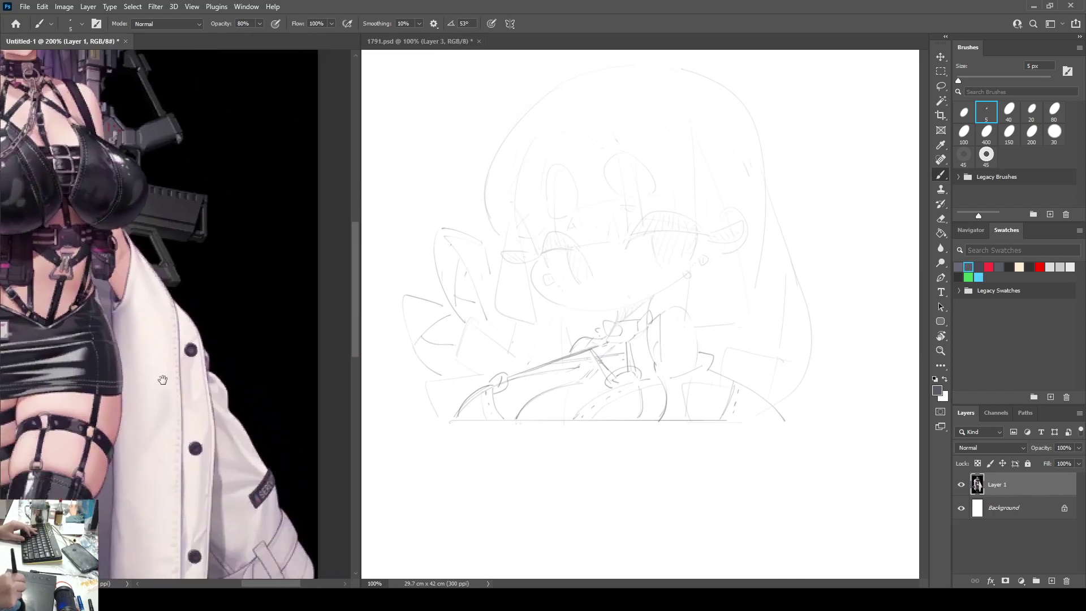
Step: Reposition the reference illustration to show the torso, coat sleeve, skirt and leg straps together
left_click_drag(233, 551, 267, 305)
left_click_drag(249, 387, 298, 300)
mouse_move(212, 283)
left_mouse_down()
mouse_move(206, 388)
mouse_move(249, 463)
left_mouse_up()
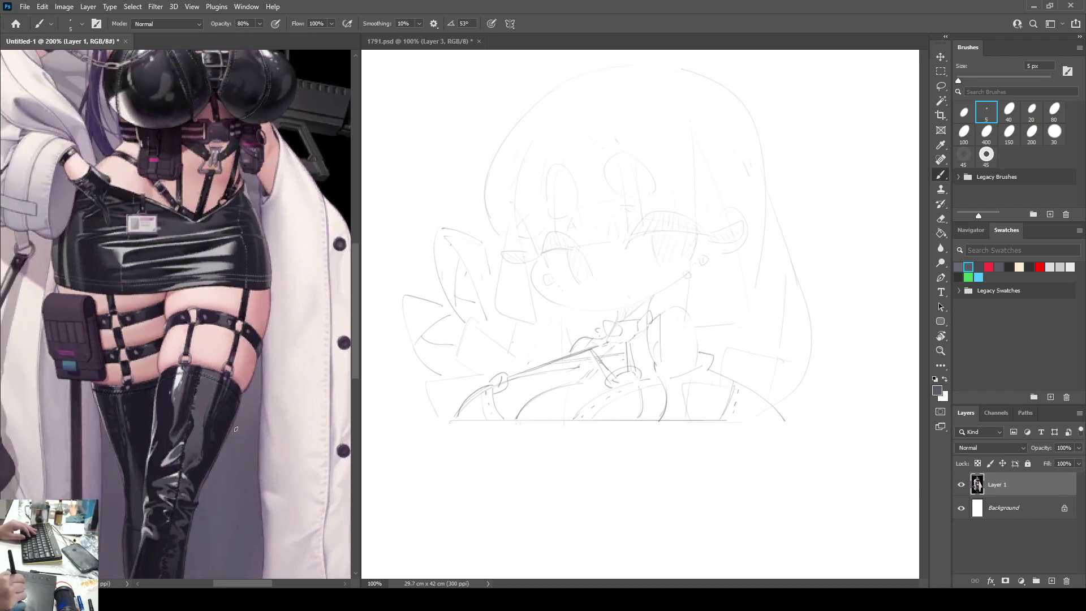
left_click_drag(219, 369, 272, 409)
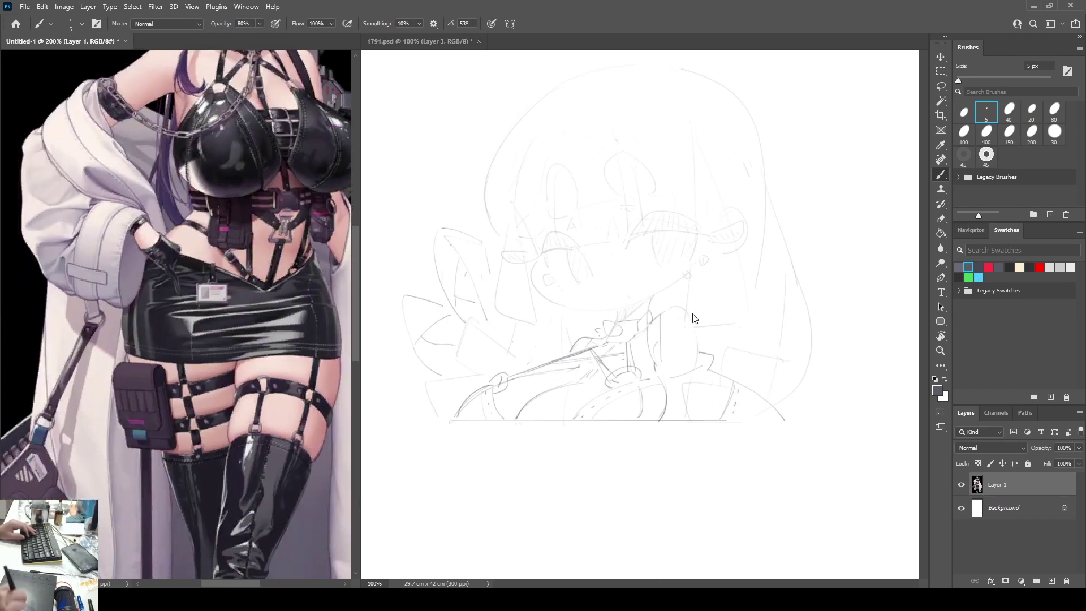
Step: Erase the shoulder outline on the larger eye's side and sketch a raised arch in its place
left_click(694, 319)
key("e")
left_click_drag(773, 404, 769, 403)
key("b")
mouse_move(725, 339)
left_mouse_down()
mouse_move(740, 313)
mouse_move(782, 303)
mouse_move(803, 334)
mouse_move(766, 400)
left_mouse_up()
key("e")
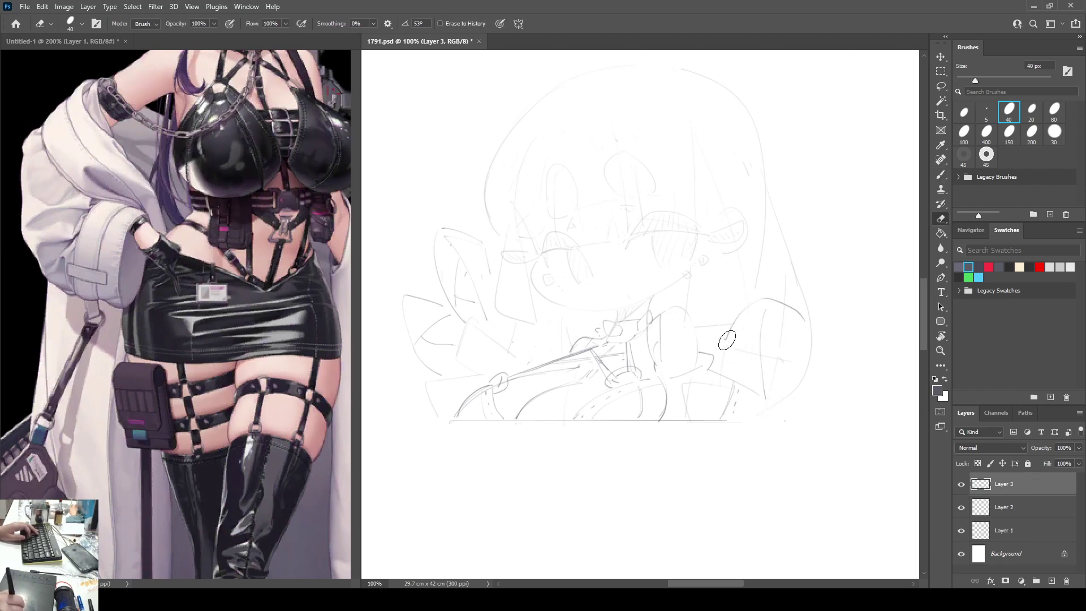
Step: Try an inner edge running from the raised arch to the bottom line, and erase the whole arch
key("b")
left_click_drag(732, 346, 744, 395)
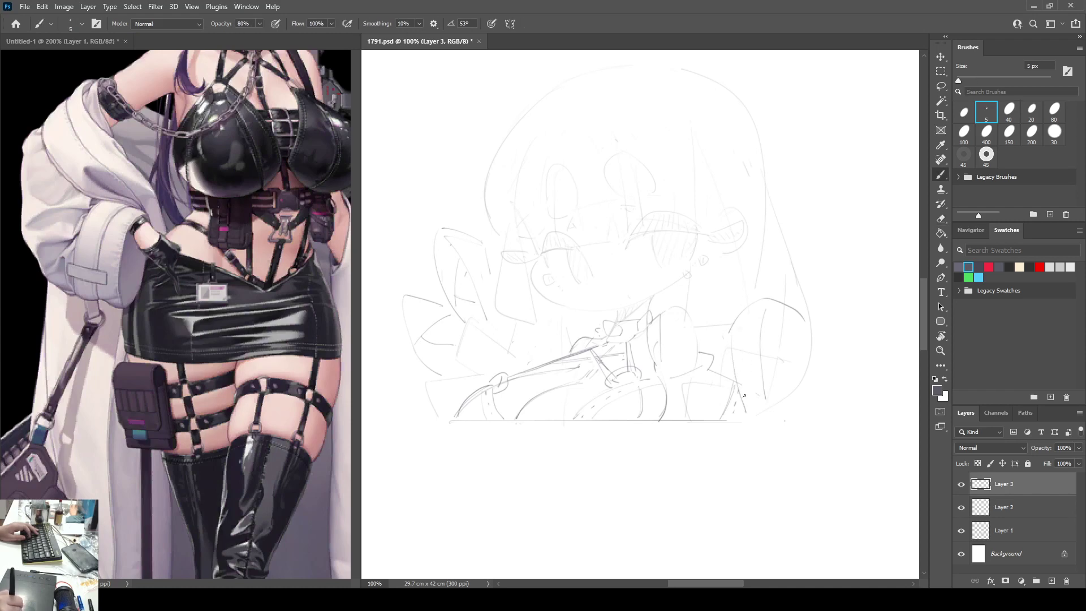
key("ctrl+z")
mouse_move(727, 344)
left_mouse_down()
mouse_move(707, 421)
mouse_move(733, 375)
left_mouse_up()
key("e")
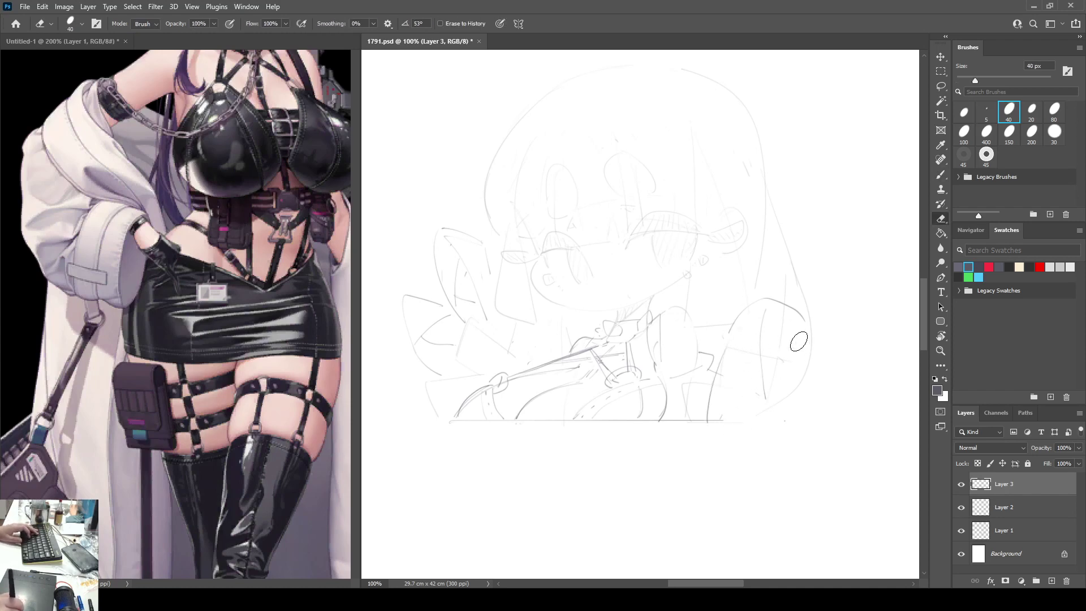
mouse_move(804, 322)
left_mouse_down()
mouse_move(773, 300)
mouse_move(766, 383)
mouse_move(737, 315)
mouse_move(741, 335)
mouse_move(724, 355)
mouse_move(710, 423)
left_mouse_up()
Step: Try a taller, wider arch reaching past the hair outline on the larger eye's side, and erase it
key("b")
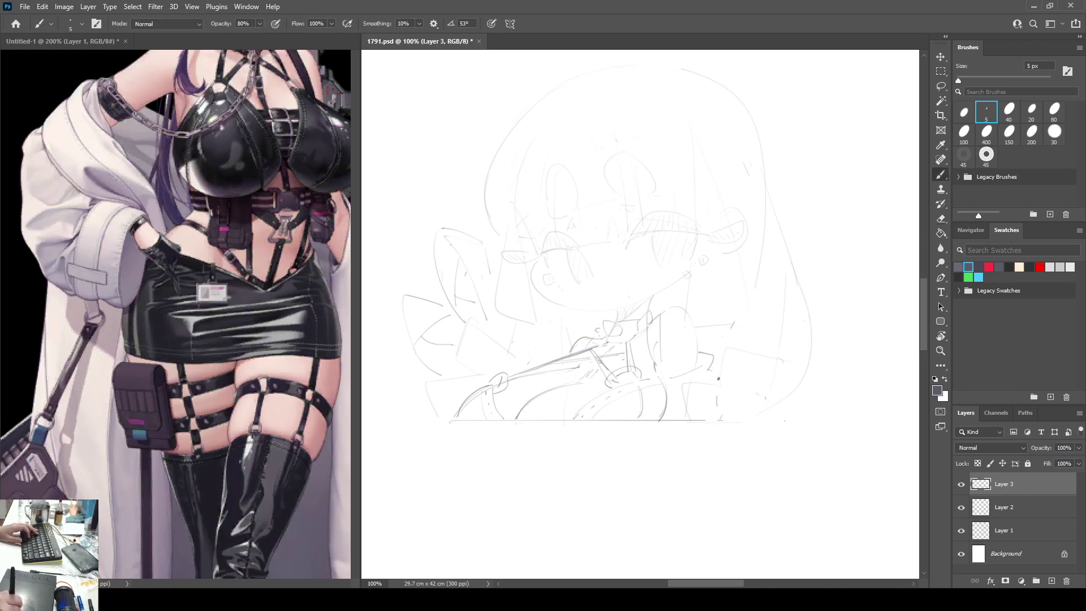
mouse_move(742, 310)
left_mouse_down()
mouse_move(717, 402)
mouse_move(791, 357)
mouse_move(759, 309)
mouse_move(740, 313)
mouse_move(807, 369)
mouse_move(811, 392)
left_mouse_up()
key("e")
key("b")
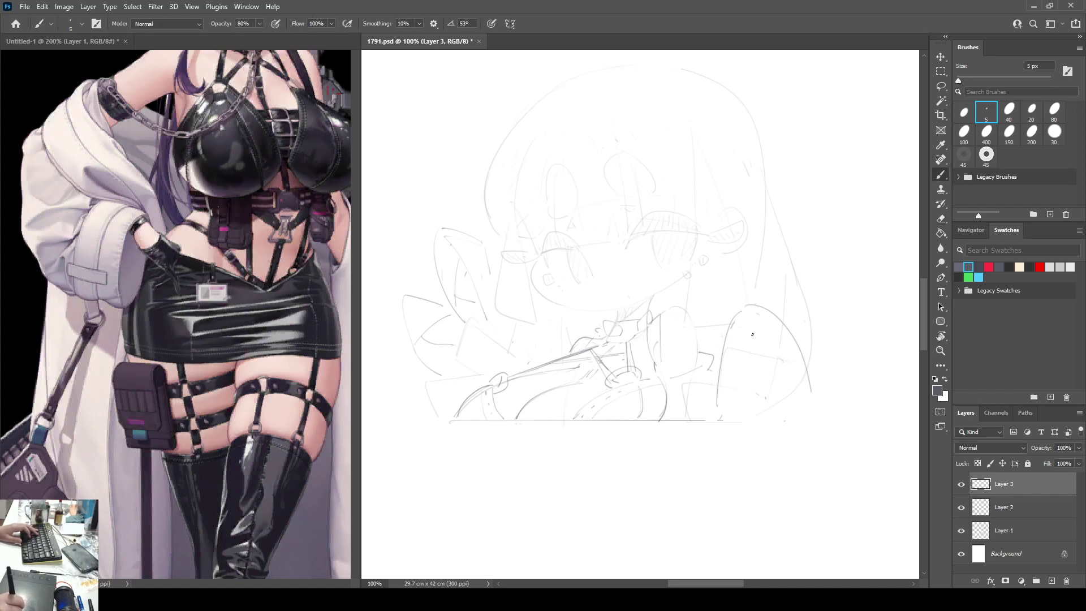
key("e")
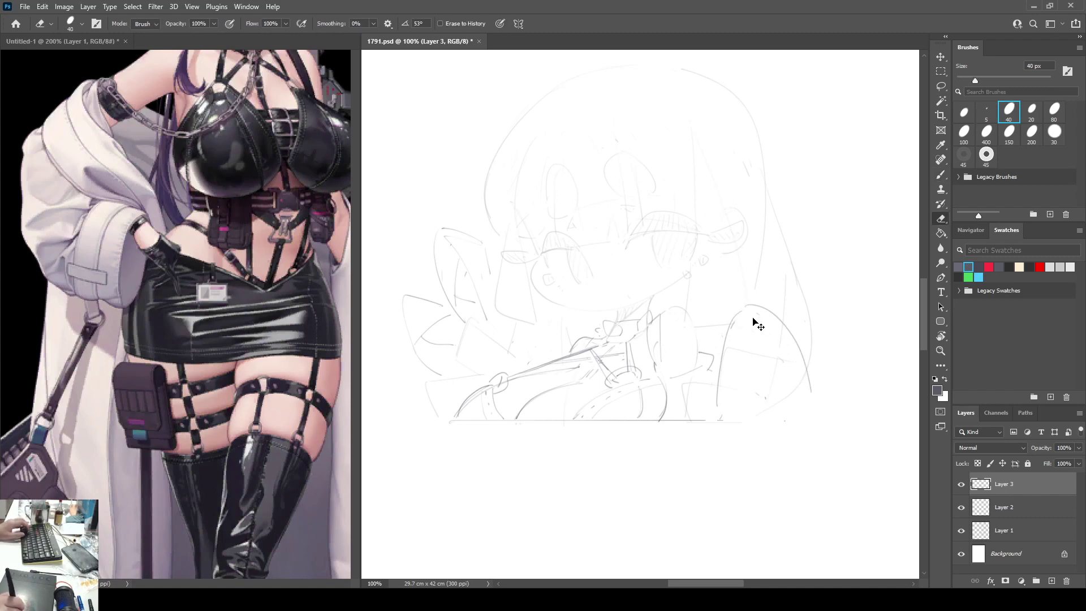
key("ctrl+z")
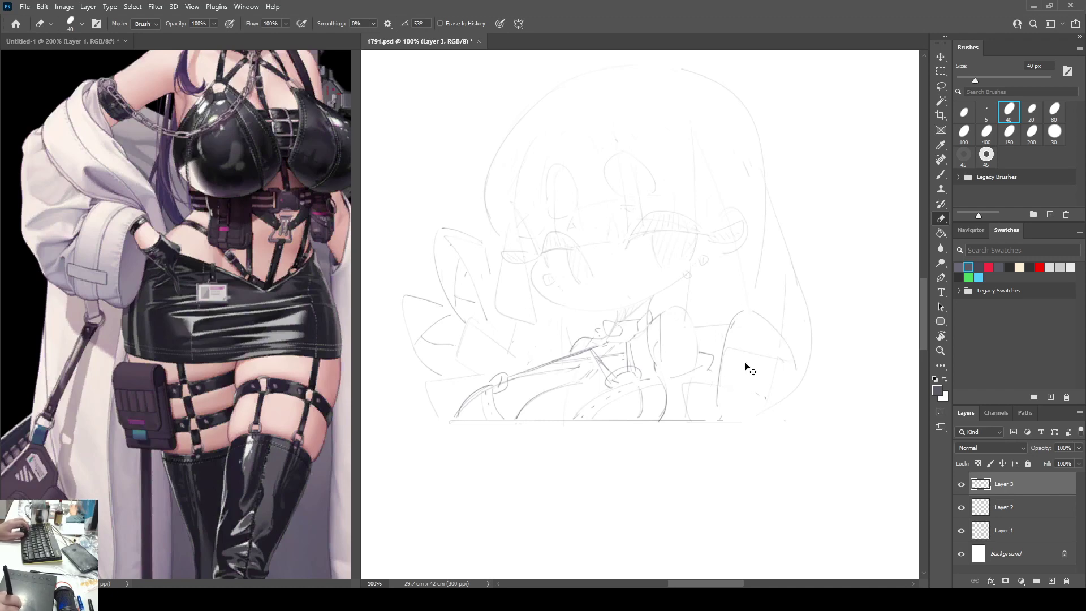
mouse_move(718, 400)
left_mouse_down()
mouse_move(740, 306)
mouse_move(738, 320)
mouse_move(789, 382)
left_mouse_up()
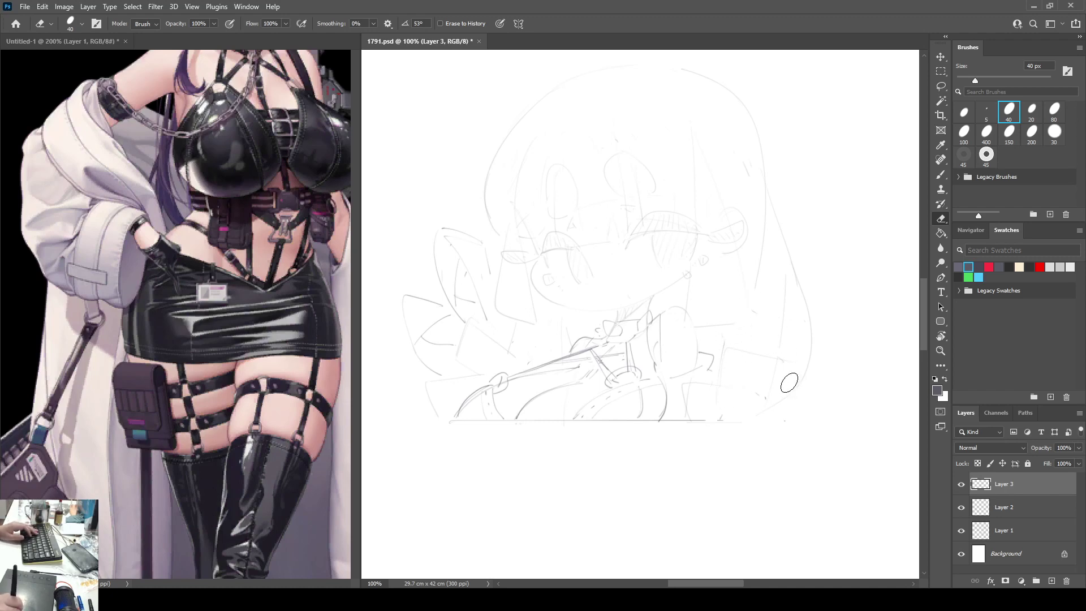
Step: Sketch a lower arm arch joined to the shoulder by a rising curve, and extend the bottom line beneath it
key("b")
mouse_move(729, 398)
left_mouse_down()
mouse_move(736, 361)
mouse_move(769, 330)
mouse_move(798, 401)
left_mouse_up()
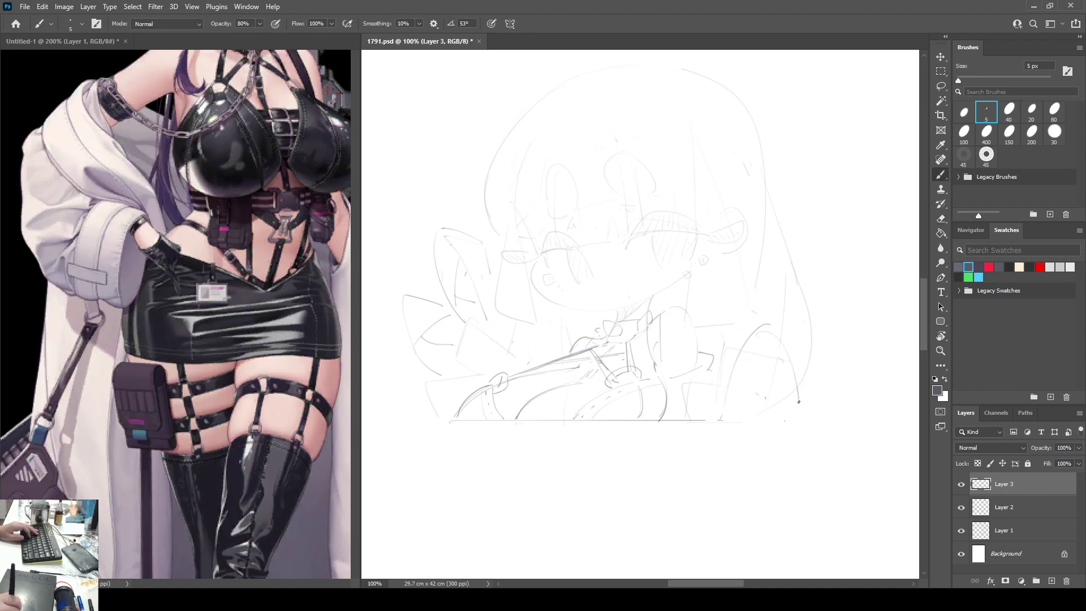
mouse_move(761, 323)
left_mouse_down()
mouse_move(707, 359)
mouse_move(750, 324)
mouse_move(776, 333)
mouse_move(785, 407)
left_mouse_up()
key("ctrl+z")
key("e")
key("b")
key("ctrl+z")
key("ctrl+z")
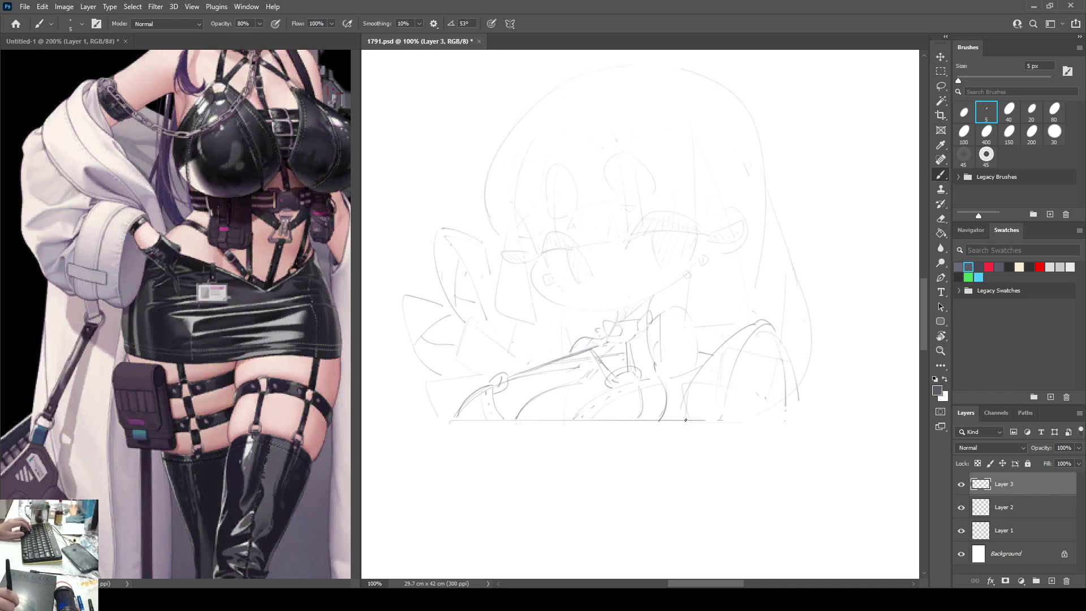
left_click_drag(685, 420, 801, 420)
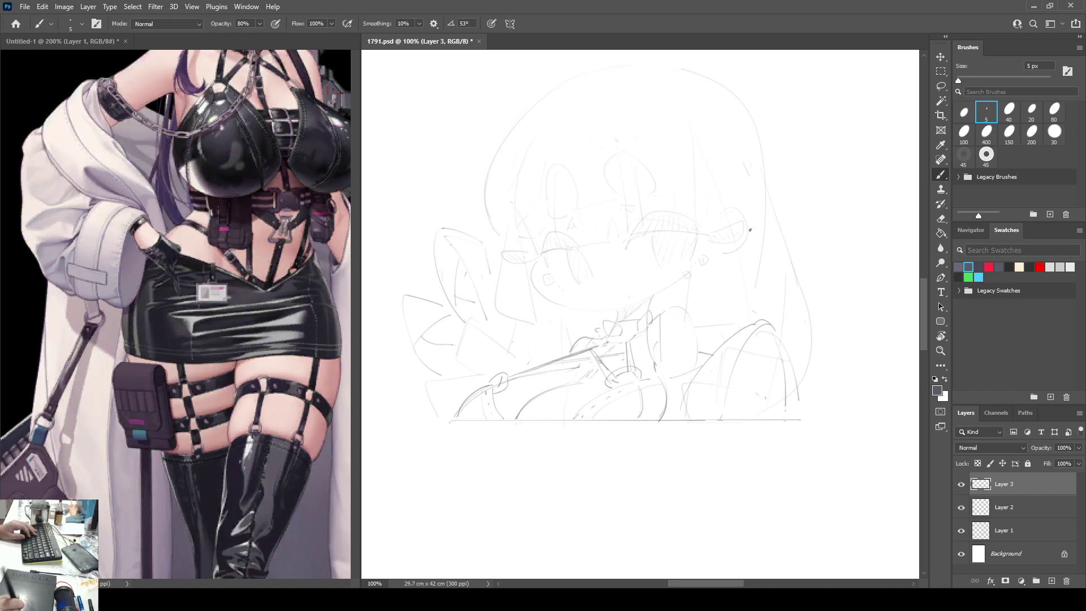
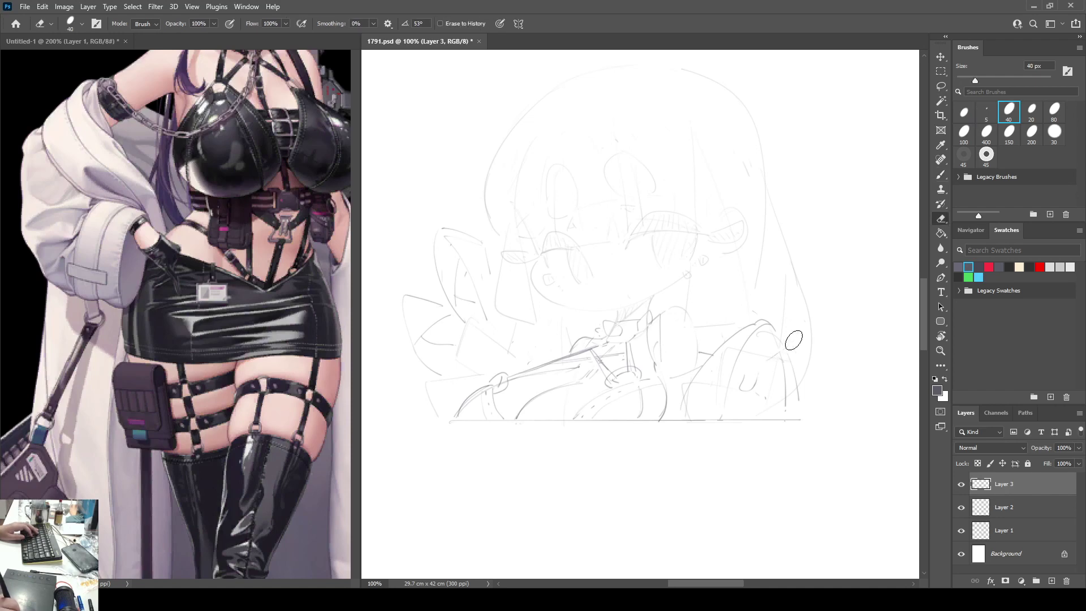
Step: Sketch an open hand over the arm arch, with a thumb and rounded fingers spreading outward past the hair
left_click_drag(763, 357, 792, 334)
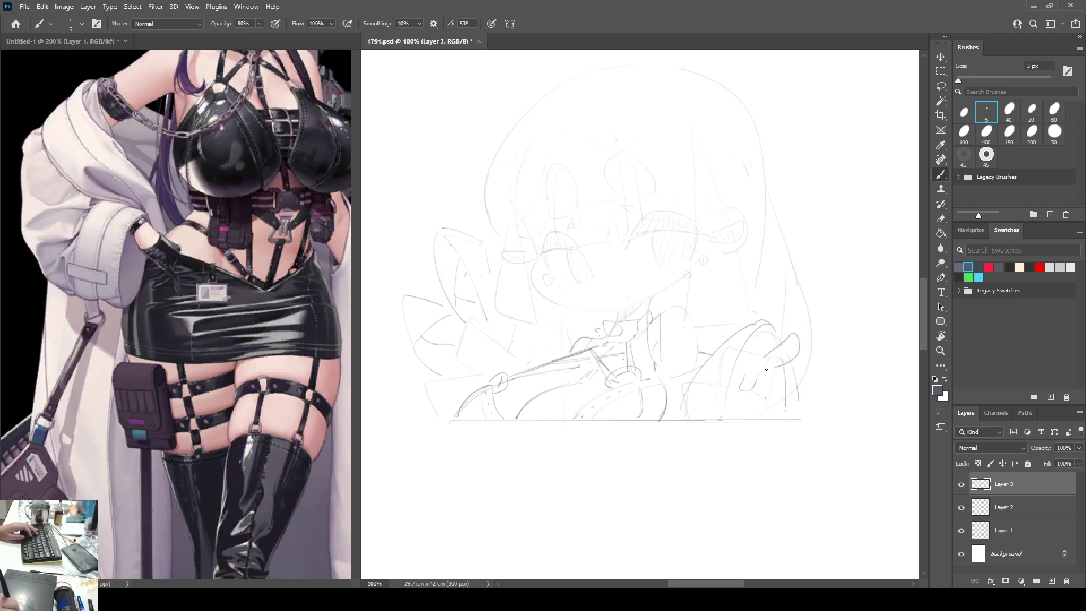
key("e")
mouse_move(753, 373)
left_mouse_down()
mouse_move(761, 393)
mouse_move(745, 395)
left_mouse_up()
key("b")
key("e")
key("b")
mouse_move(822, 351)
left_mouse_down()
mouse_move(808, 364)
mouse_move(819, 346)
left_mouse_up()
key("ctrl+z")
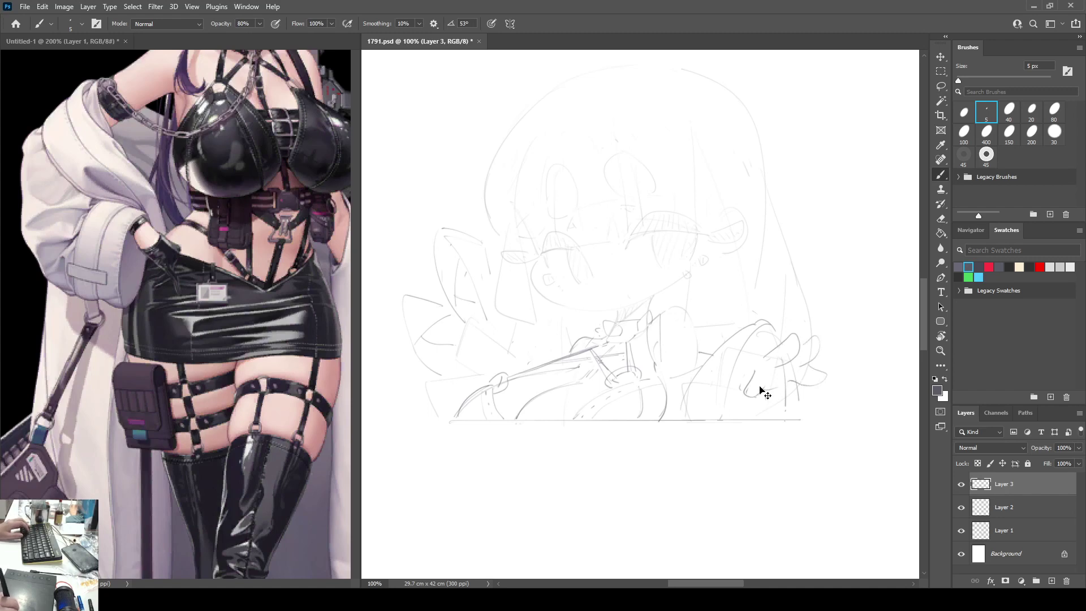
key("e")
key("b")
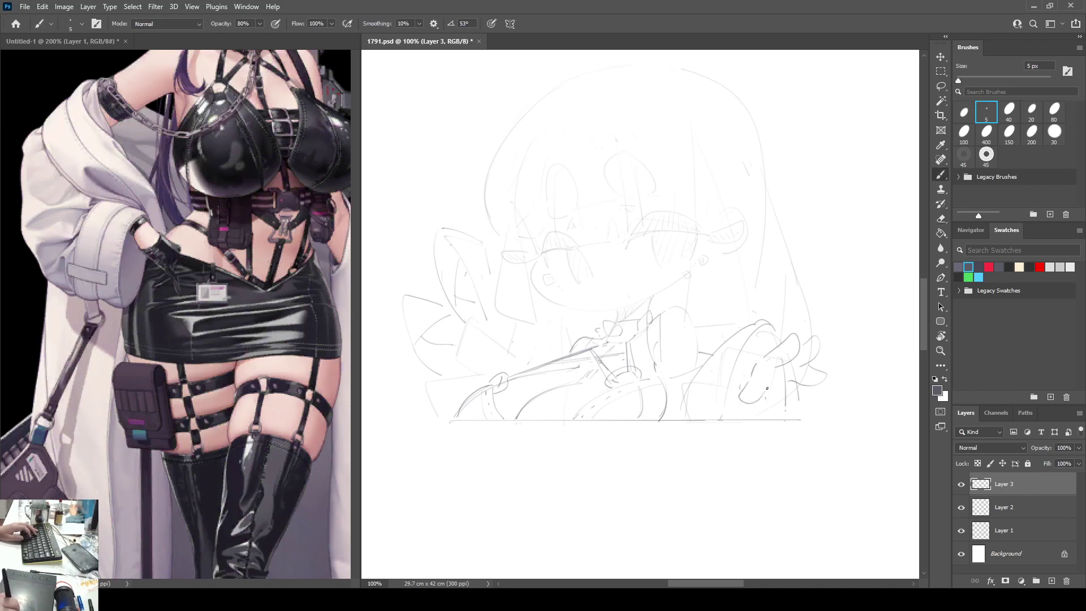
Step: Lengthen the outermost finger and draw the lower edge of the palm between it and the thumb
key("e")
mouse_move(807, 378)
left_mouse_down()
mouse_move(835, 360)
mouse_move(812, 364)
left_mouse_up()
key("b")
key("e")
key("b")
left_click_drag(791, 391, 763, 394)
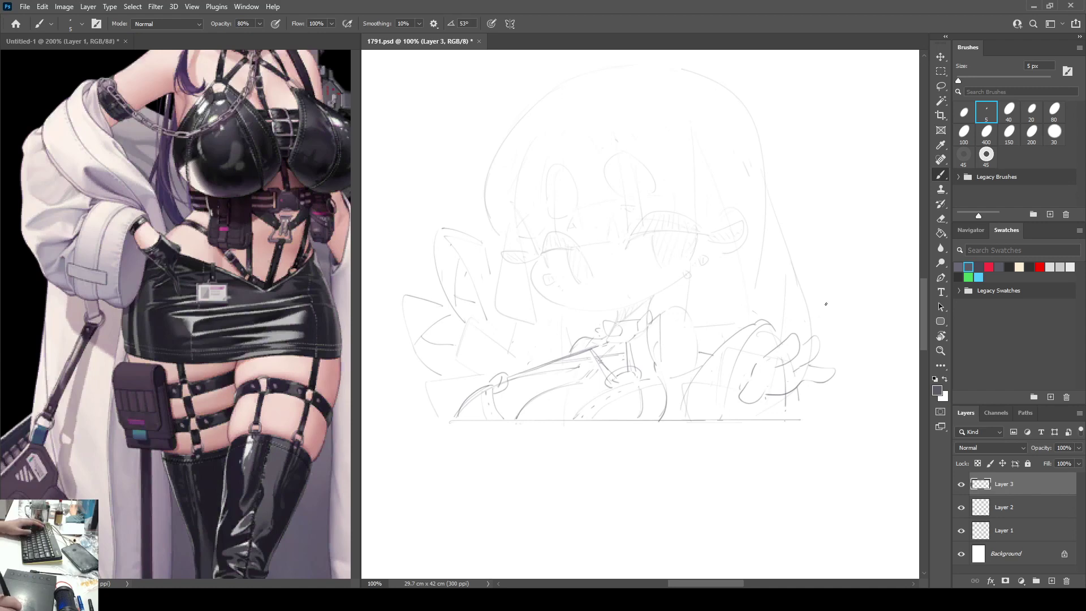
Step: Mirror the canvas, lasso the sketched hand, move it slightly upward and deselect it
key("ctrl+shift+h")
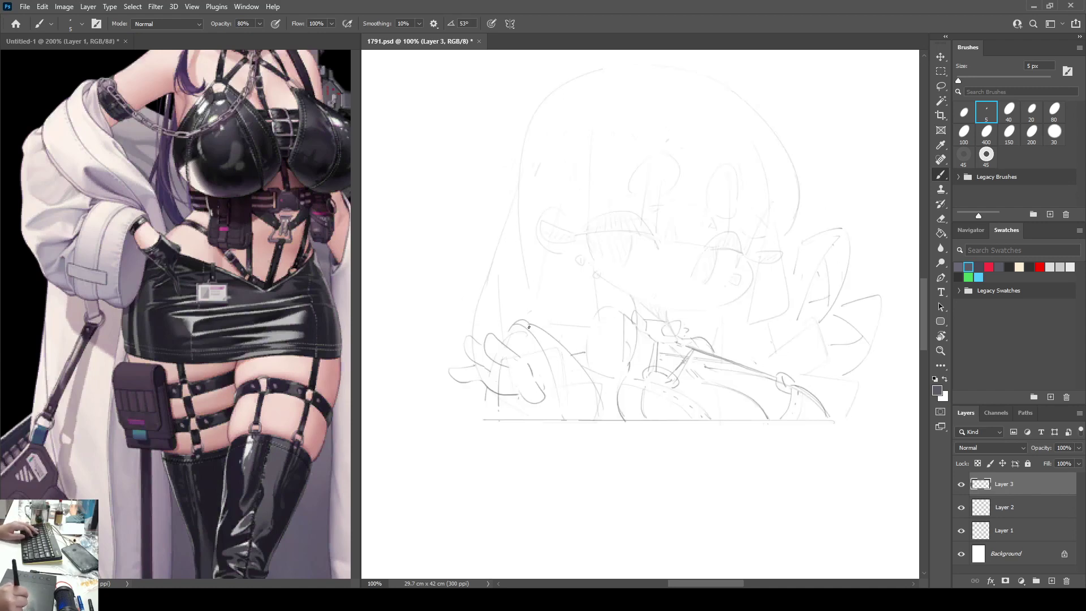
key("l")
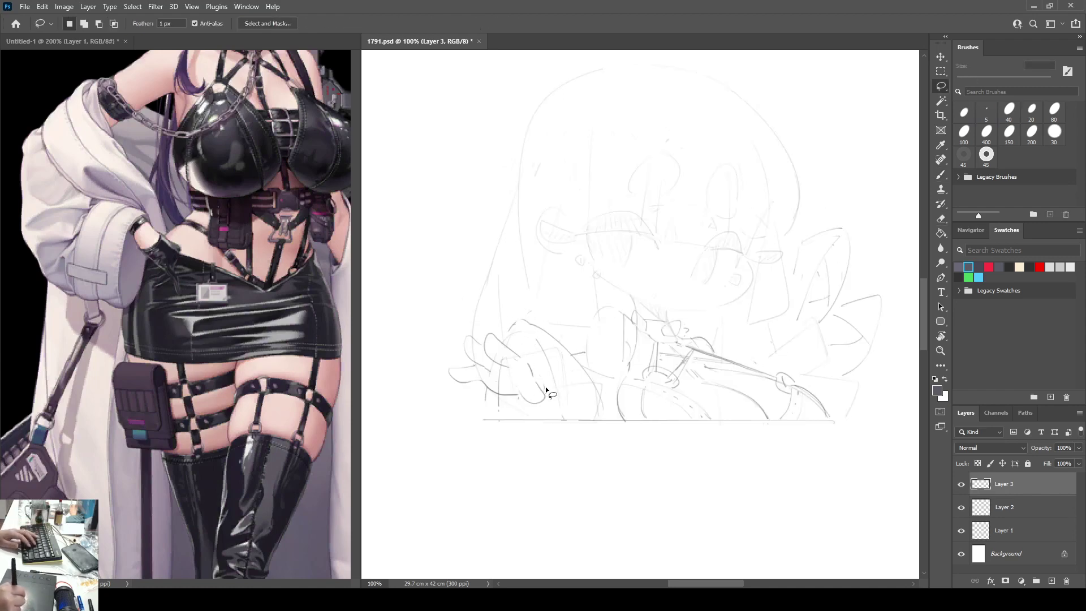
mouse_move(546, 388)
left_mouse_down()
mouse_move(514, 335)
mouse_move(471, 320)
mouse_move(449, 378)
mouse_move(516, 411)
mouse_move(551, 399)
mouse_move(538, 371)
left_mouse_up()
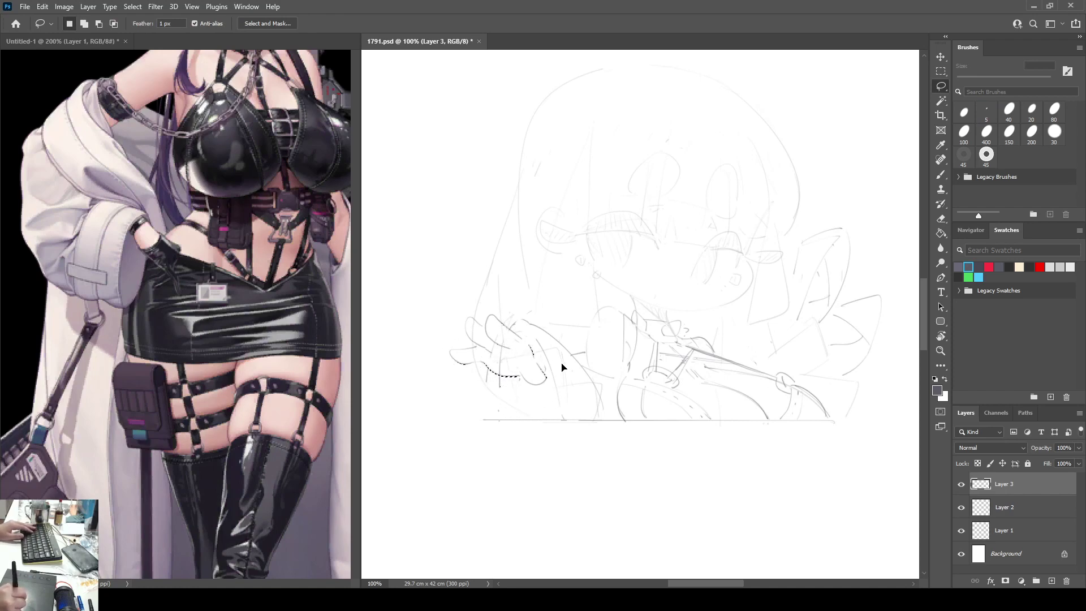
key("ctrl+d")
Step: Draw the sleeve's outer vertical edge from the hand to the bottom line and clean up strokes below the palm
key("b")
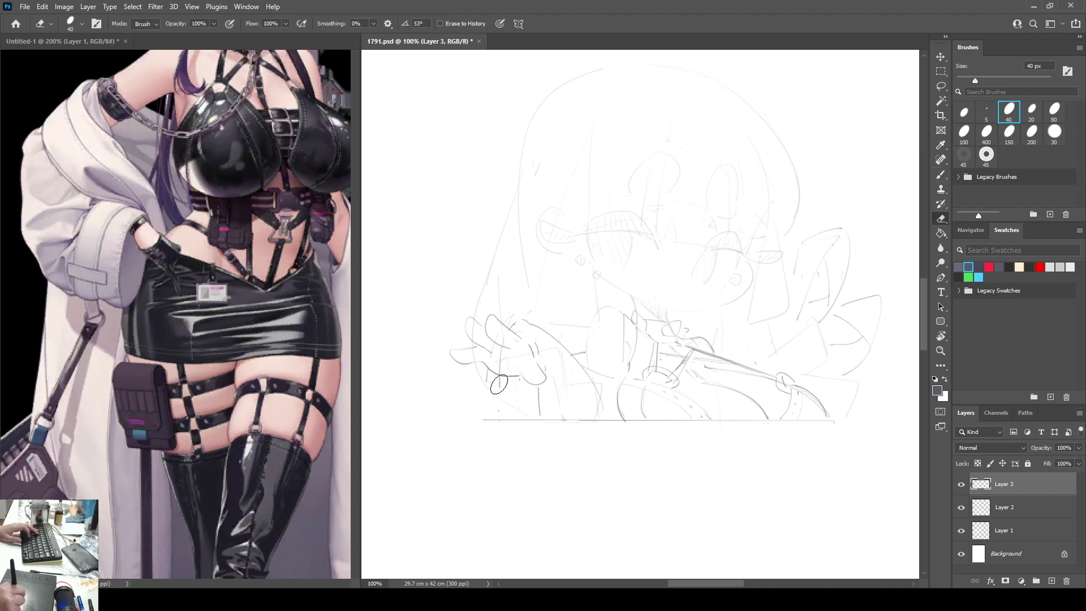
left_click_drag(485, 371, 486, 421)
key("ctrl+z")
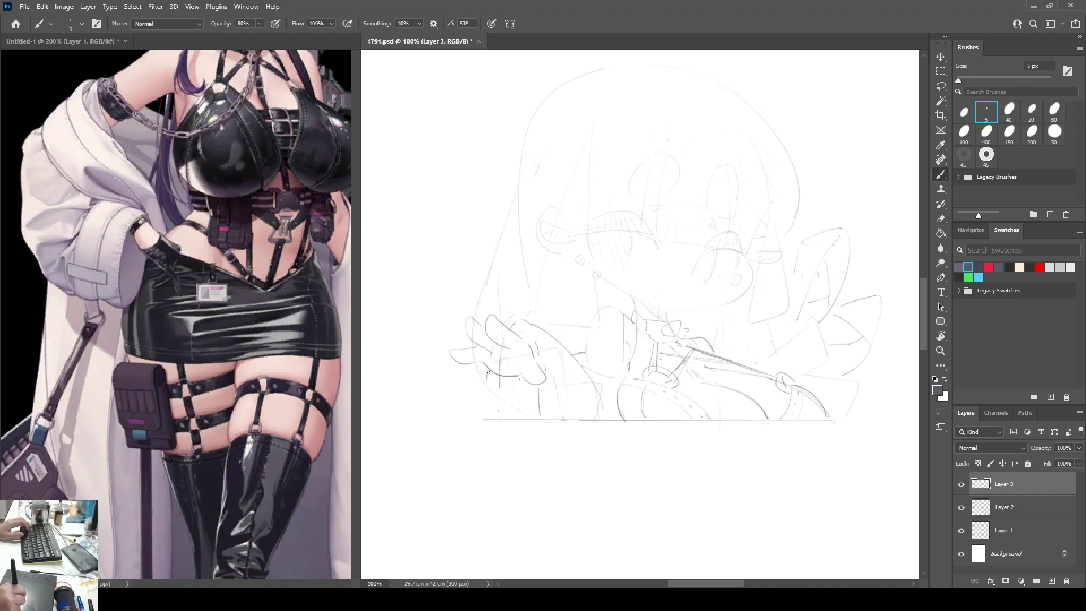
left_click_drag(482, 371, 482, 421)
key("e")
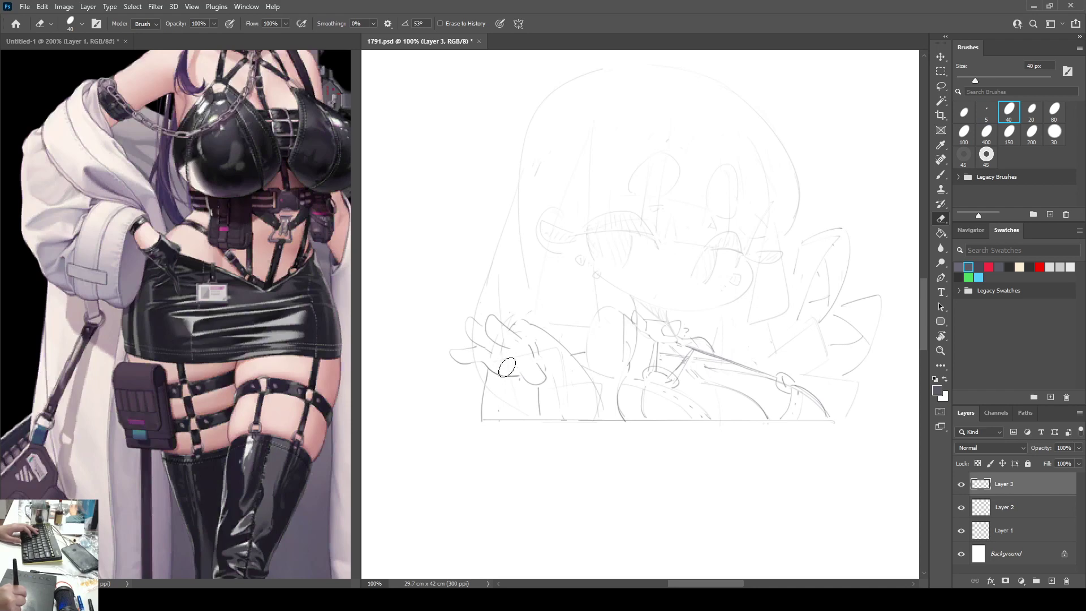
key("b")
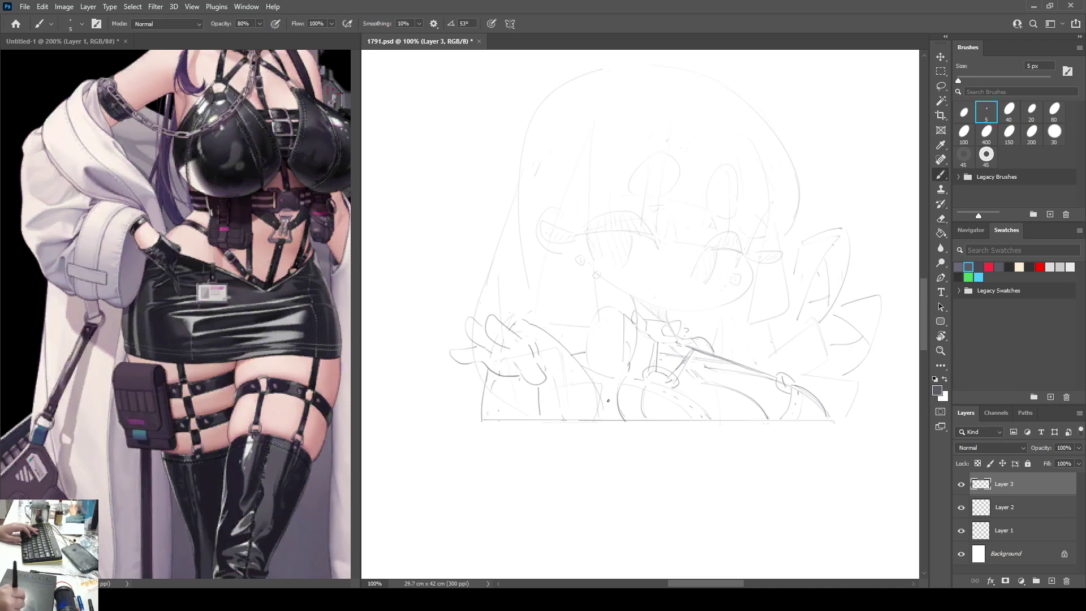
Step: Redraw the arm's long inner curve from the hand down to the bottom line
key("e")
mouse_move(599, 398)
left_mouse_down()
mouse_move(524, 324)
mouse_move(597, 389)
mouse_move(527, 324)
mouse_move(557, 331)
mouse_move(609, 417)
left_mouse_up()
key("b")
key("ctrl+z")
mouse_move(527, 320)
left_mouse_down()
mouse_move(599, 385)
mouse_move(606, 407)
left_mouse_up()
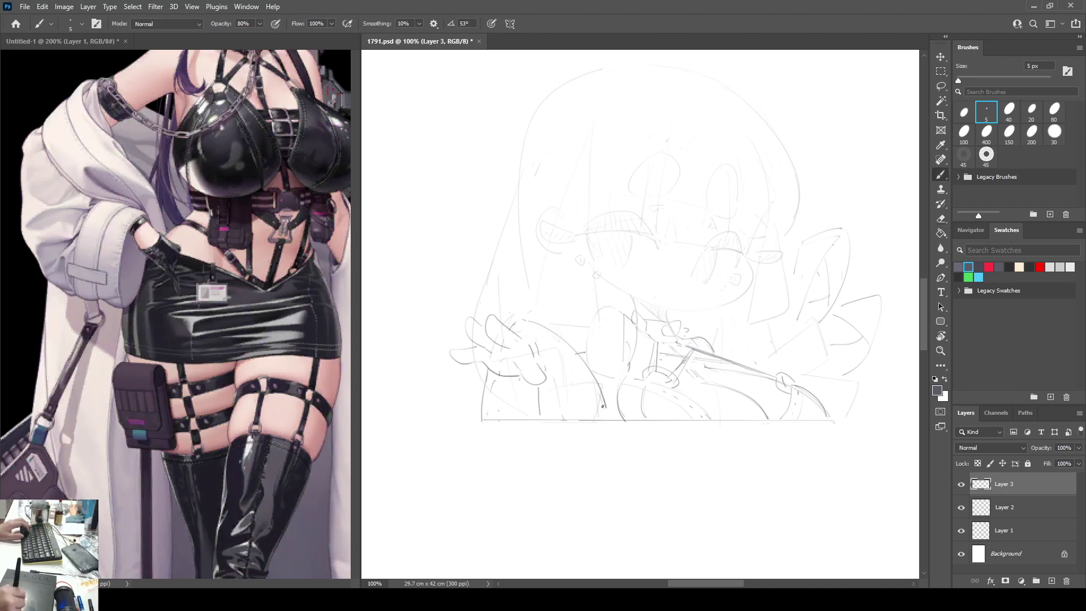
Step: Outline the rounded loop beside the collar with a darker curve, restore the canvas orientation and erase the loop's lower overlap
left_click_drag(604, 309, 586, 364)
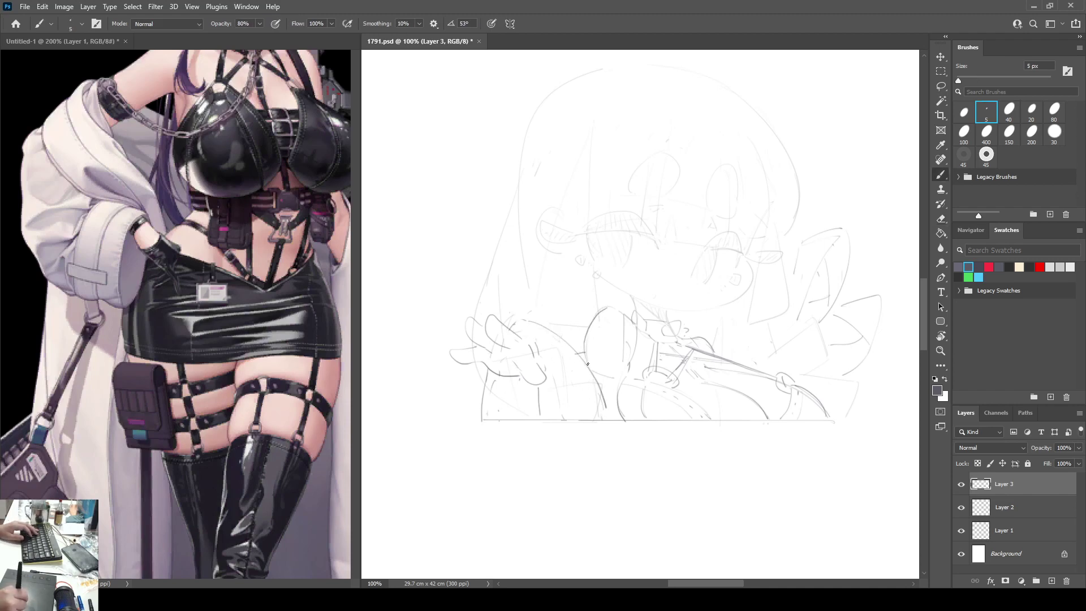
key("ctrl+z")
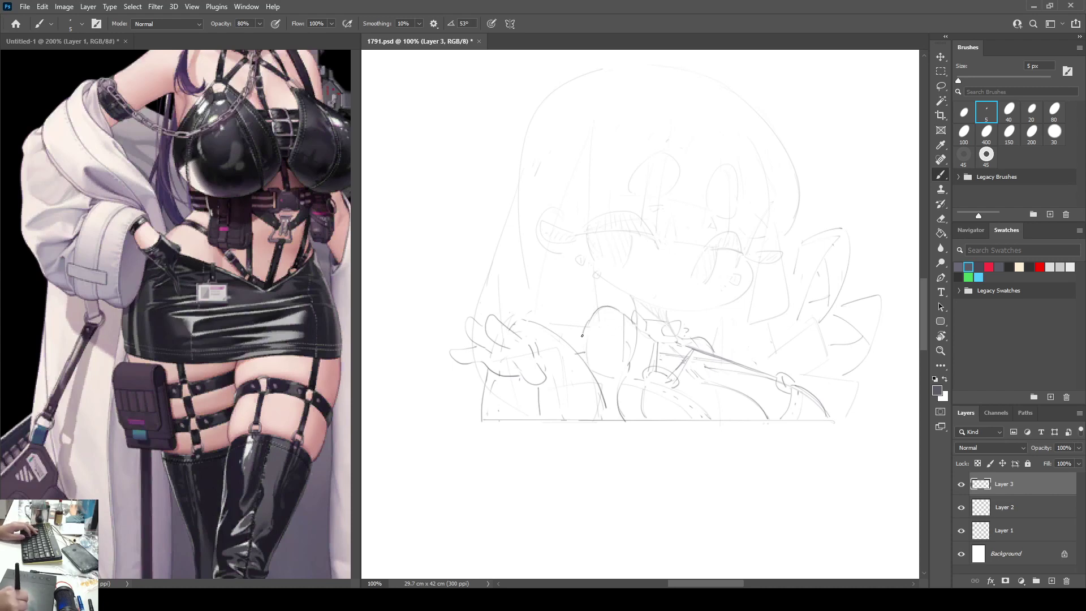
key("ctrl+z")
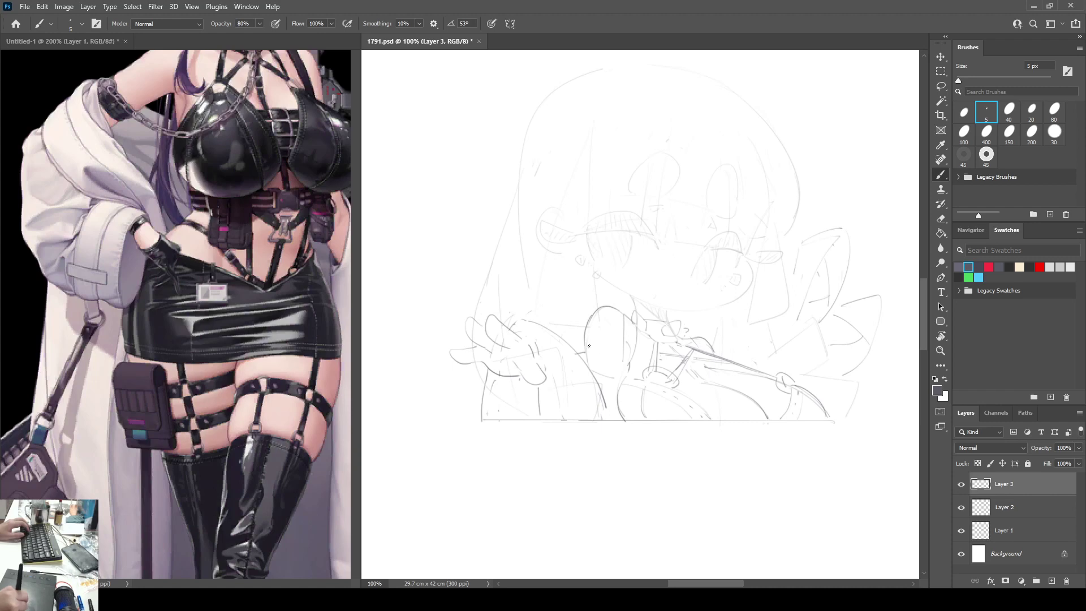
key("ctrl+z")
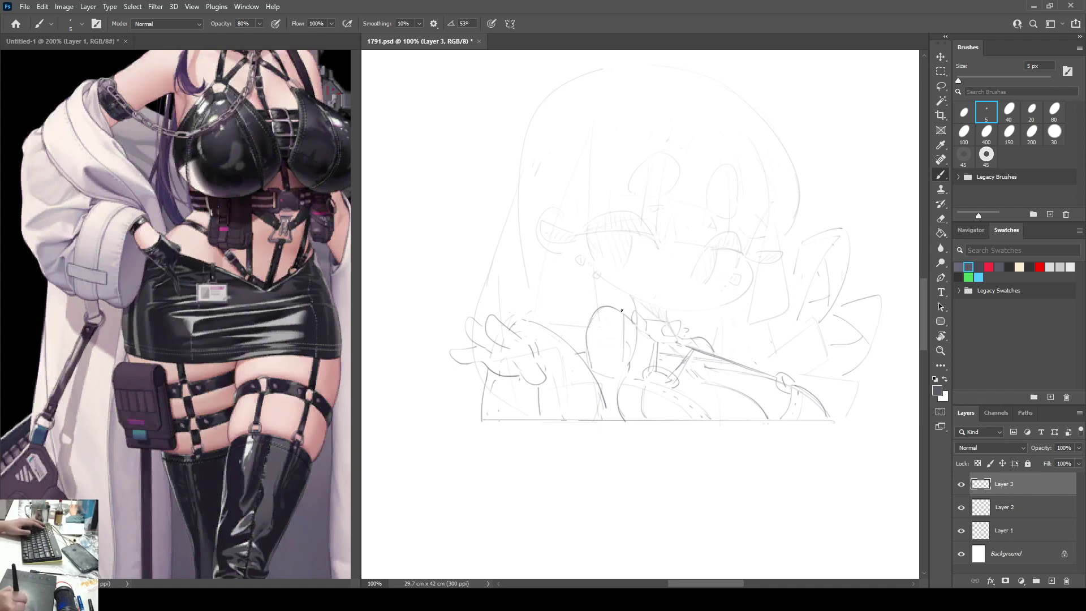
key("F2")
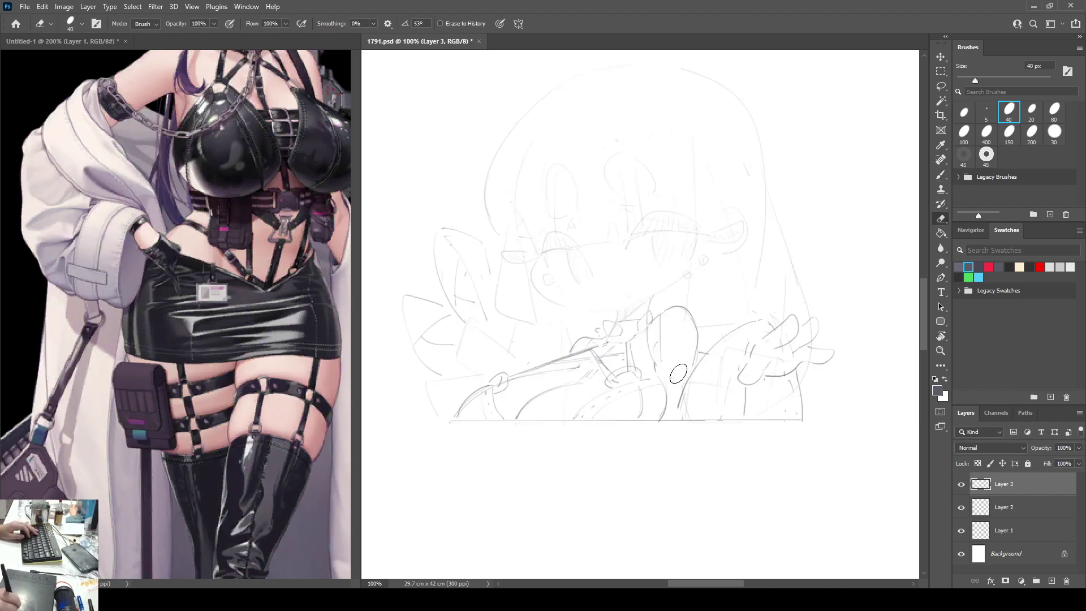
left_click_drag(692, 364, 667, 372)
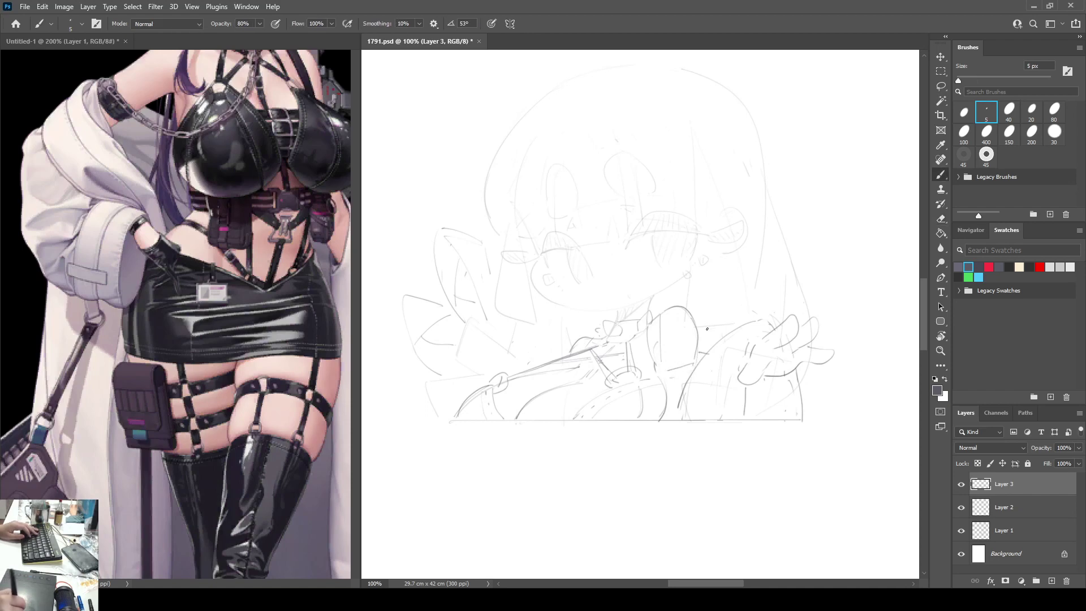
Step: Redraw the rounded loop's outer edge next to the arm and erase its overlap with the collar
key("e")
left_click_drag(686, 314, 695, 346)
key("b")
left_click_drag(687, 309, 694, 363)
key("e")
left_click_drag(661, 323, 657, 317)
key("b")
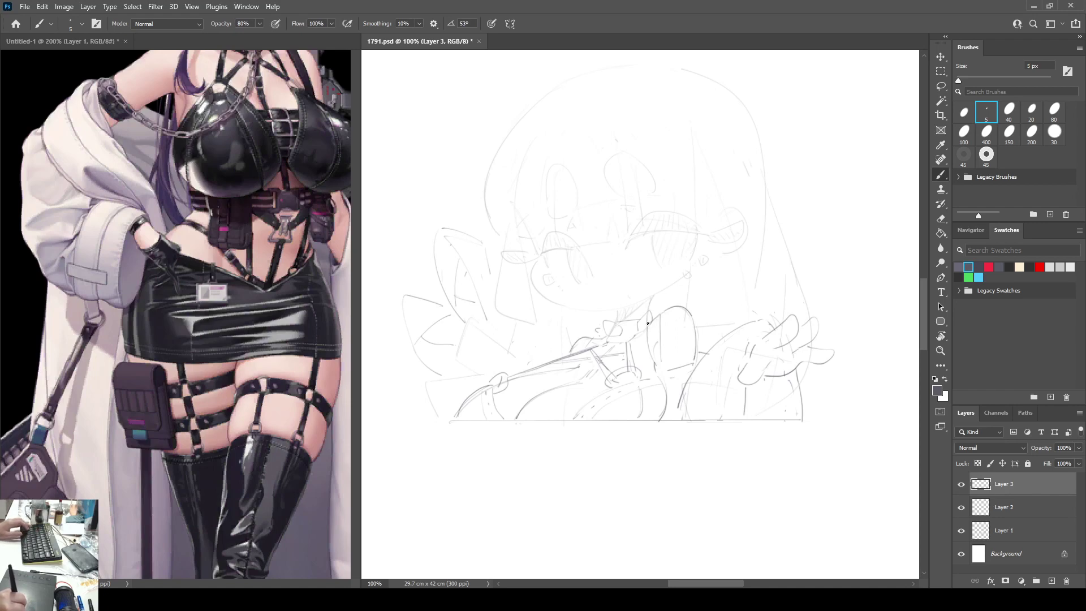
Step: Add an inner stroke to the rounded loop, hatch the sleeve beneath the hand and check the sketch mirrored
mouse_move(659, 330)
left_mouse_down()
mouse_move(660, 358)
mouse_move(662, 347)
left_mouse_up()
key("e")
key("b")
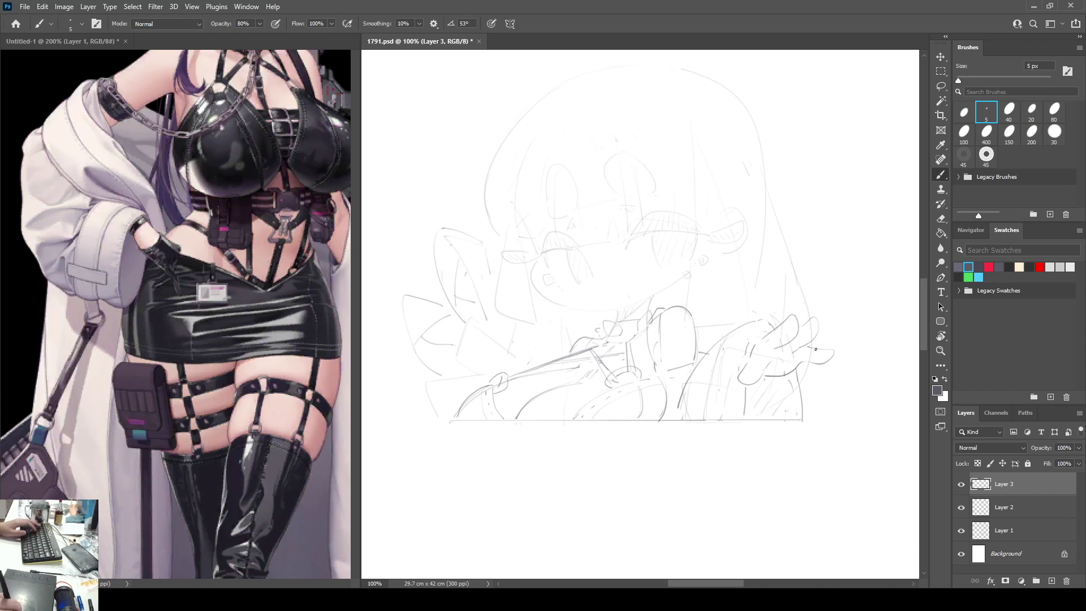
key("ctrl+shift+h")
key("ctrl+shift+h")
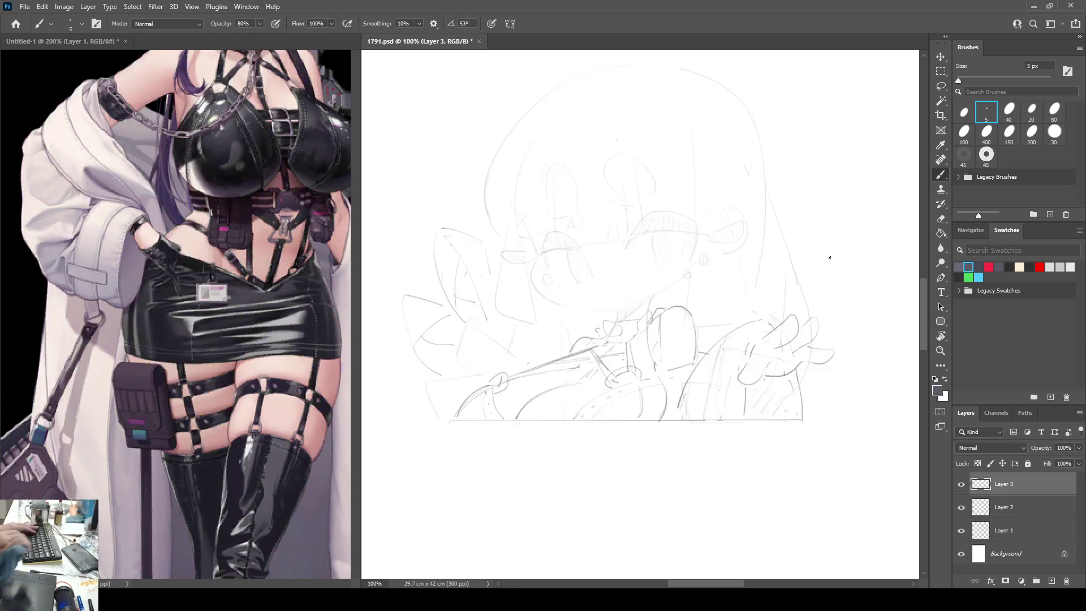
Step: Scale Layers 1 to 3 together to about 754% so the sketch fills the page height, and widen the canvas to 42 × 42 cm
key("ctrl+minus")
key("ctrl+minus")
key("ctrl+minus")
key("ctrl+minus")
key("ctrl+minus")
key("ctrl+minus")
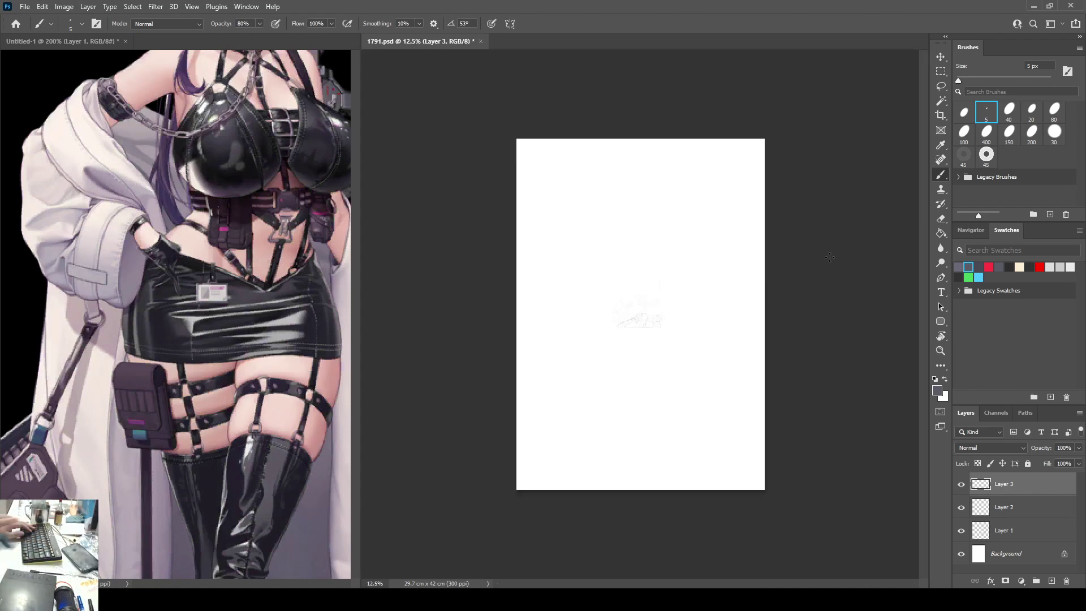
left_click(1010, 529, "shift")
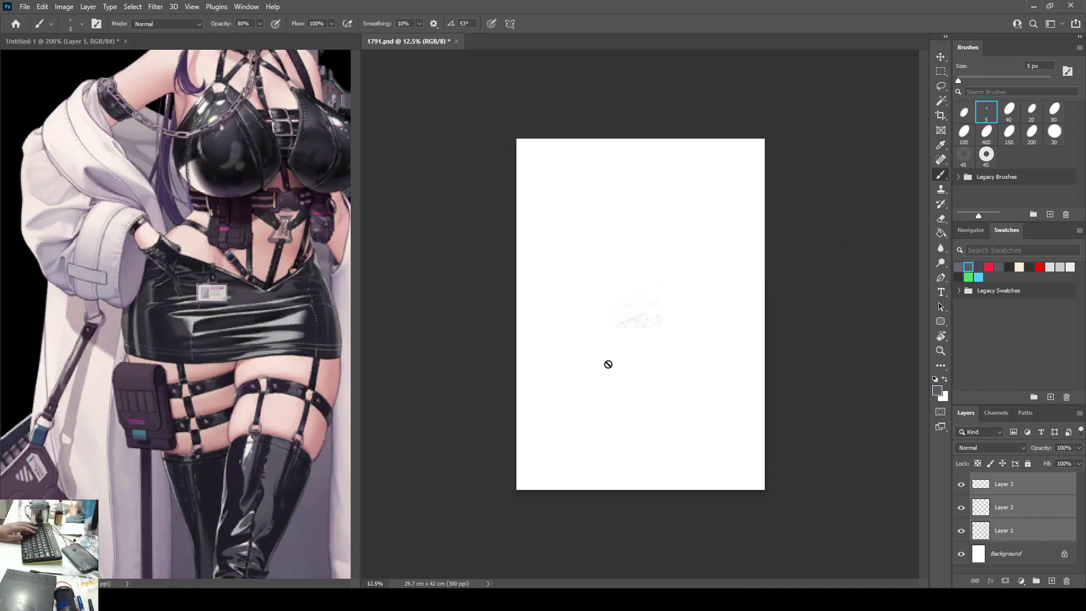
key("ctrl+t")
mouse_move(609, 282)
left_mouse_down()
mouse_move(548, 249)
mouse_move(450, 149)
left_mouse_up()
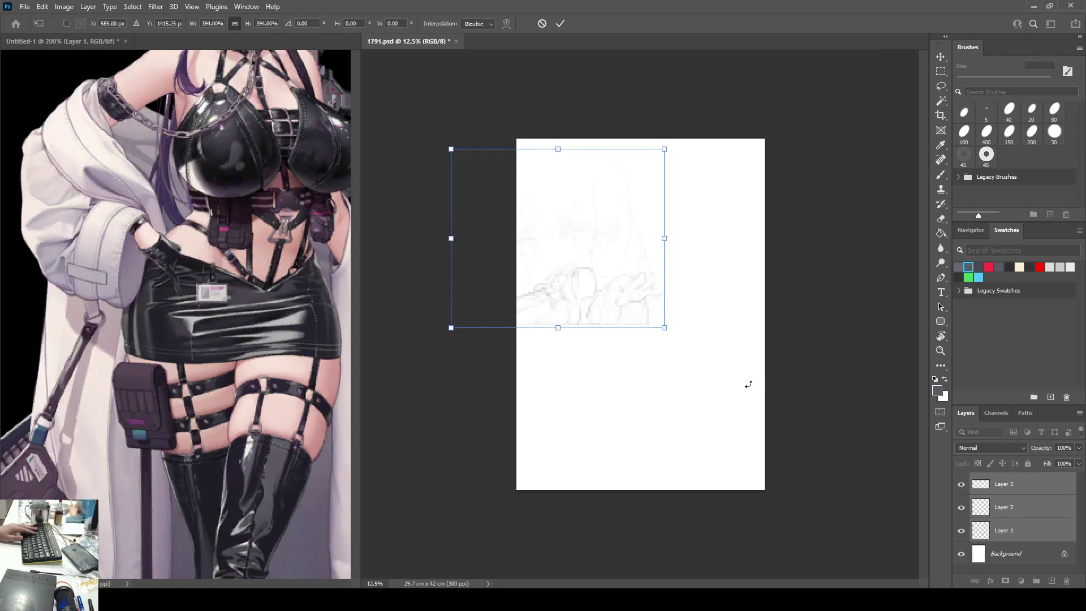
left_click_drag(664, 327, 857, 490)
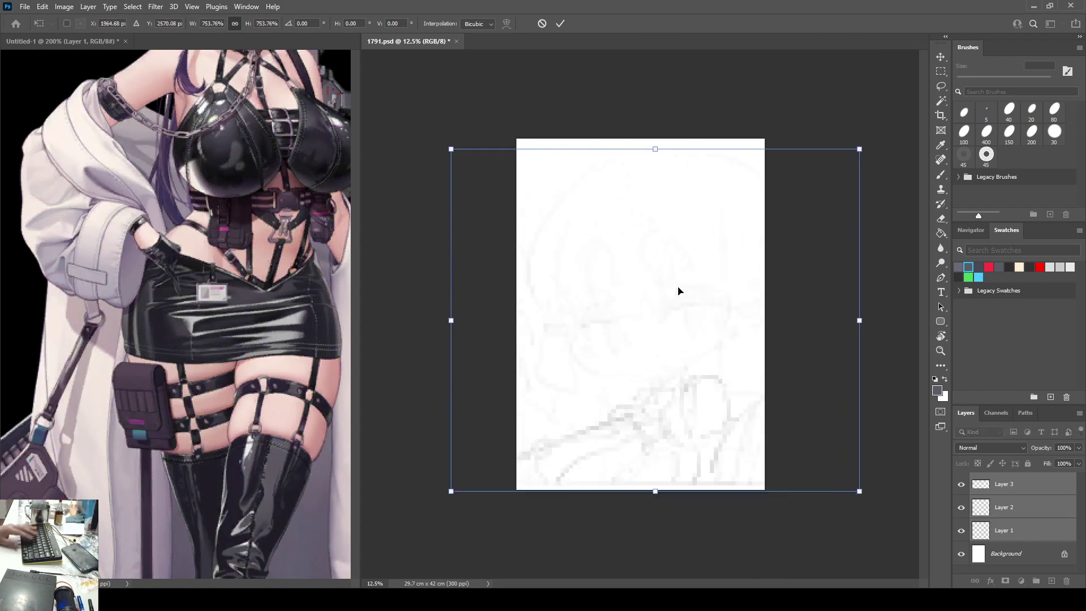
key("Return")
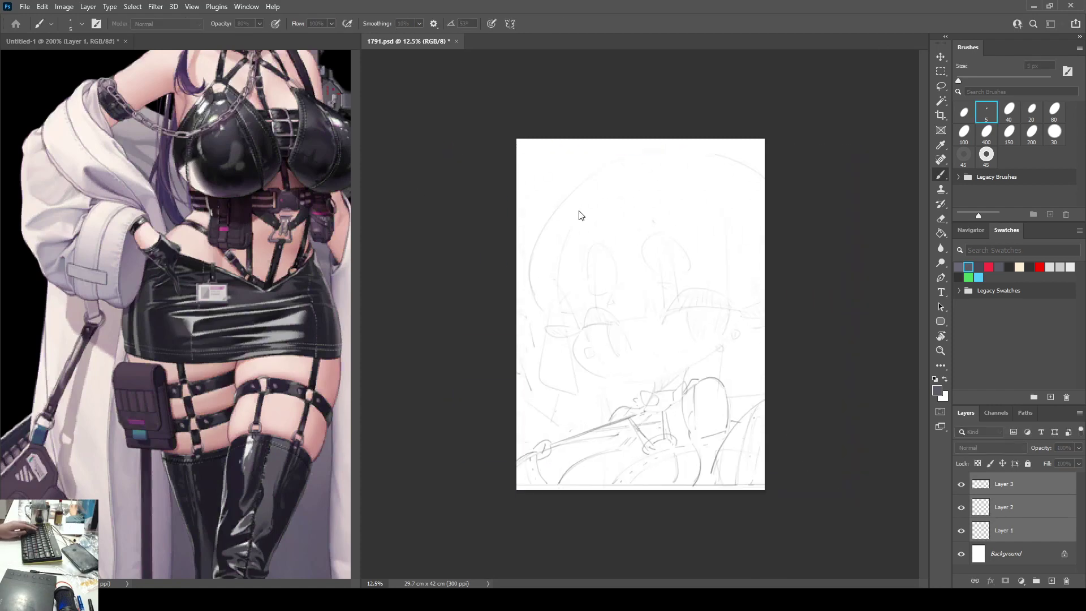
left_click(486, 152)
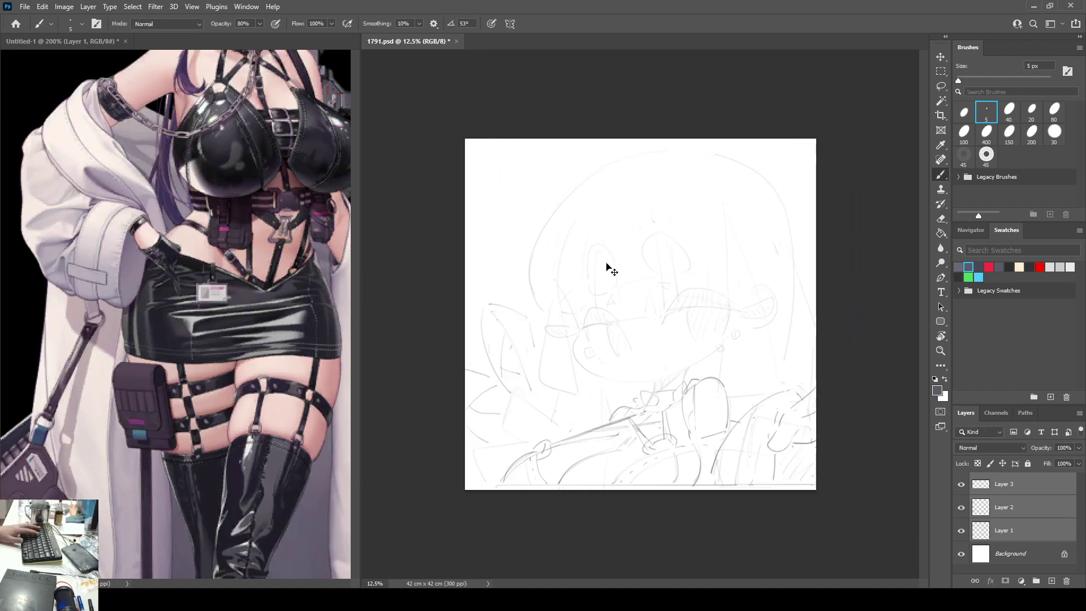
Step: Shift the sketch slightly sideways to centre it on the square canvas and merge Layers 1 to 3 into one layer
key("ctrl+t")
left_click_drag(626, 266, 635, 267)
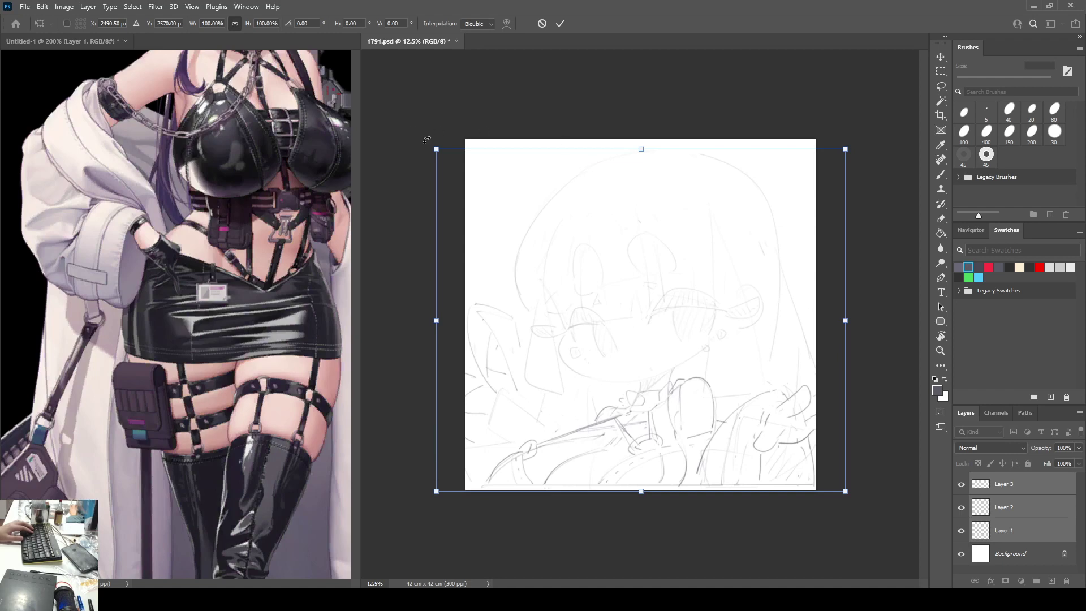
mouse_move(436, 149)
left_mouse_down()
mouse_move(484, 166)
mouse_move(404, 126)
mouse_move(434, 144)
left_mouse_up()
key("Return")
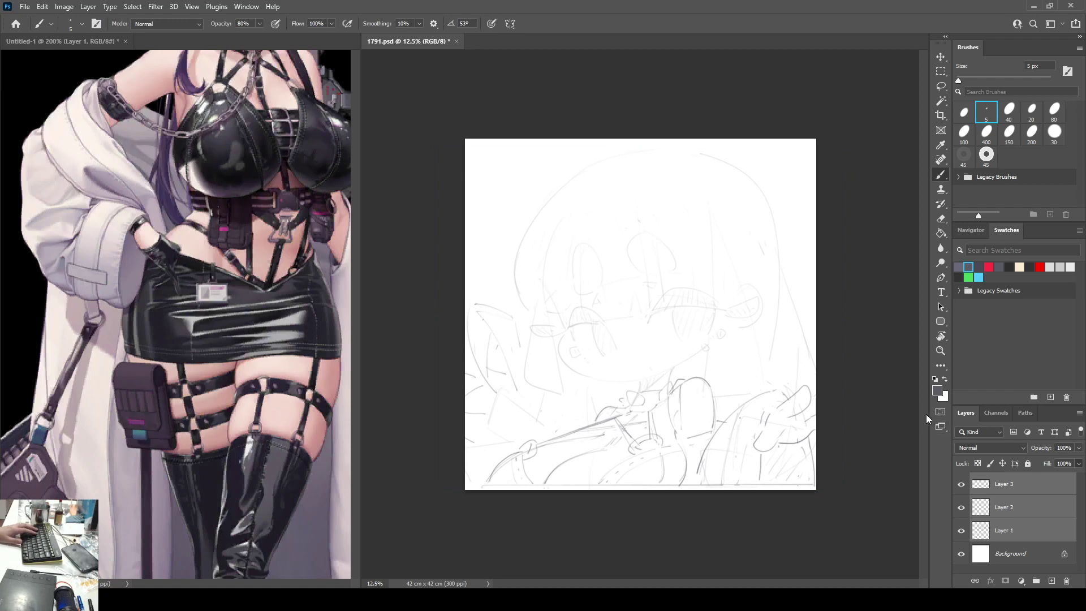
key("ctrl+e")
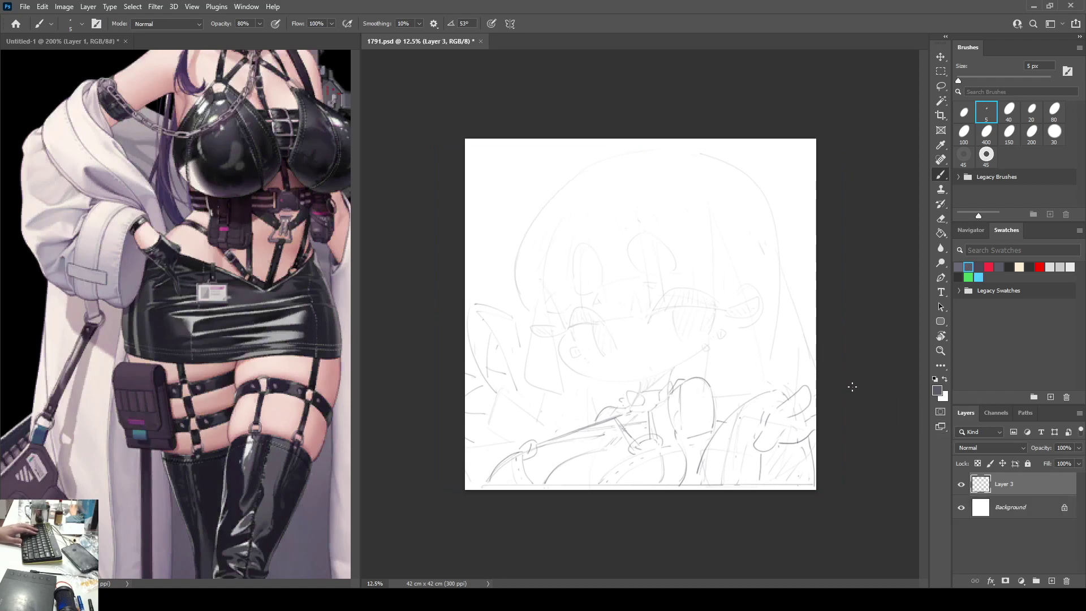
key("l")
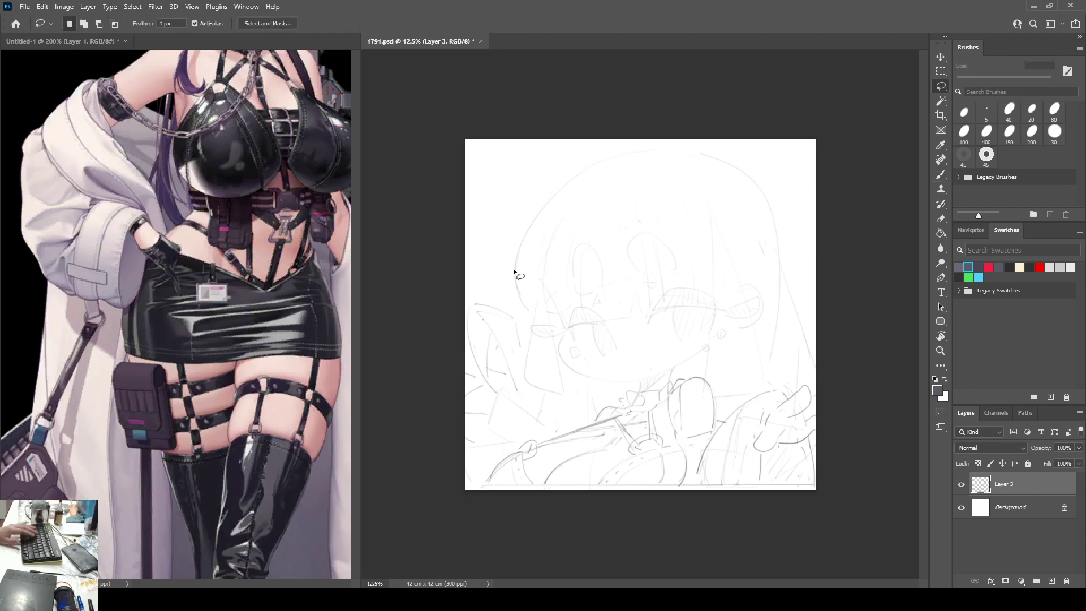
mouse_move(505, 258)
left_mouse_down()
mouse_move(639, 215)
mouse_move(736, 221)
mouse_move(810, 194)
mouse_move(562, 115)
mouse_move(480, 210)
left_mouse_up()
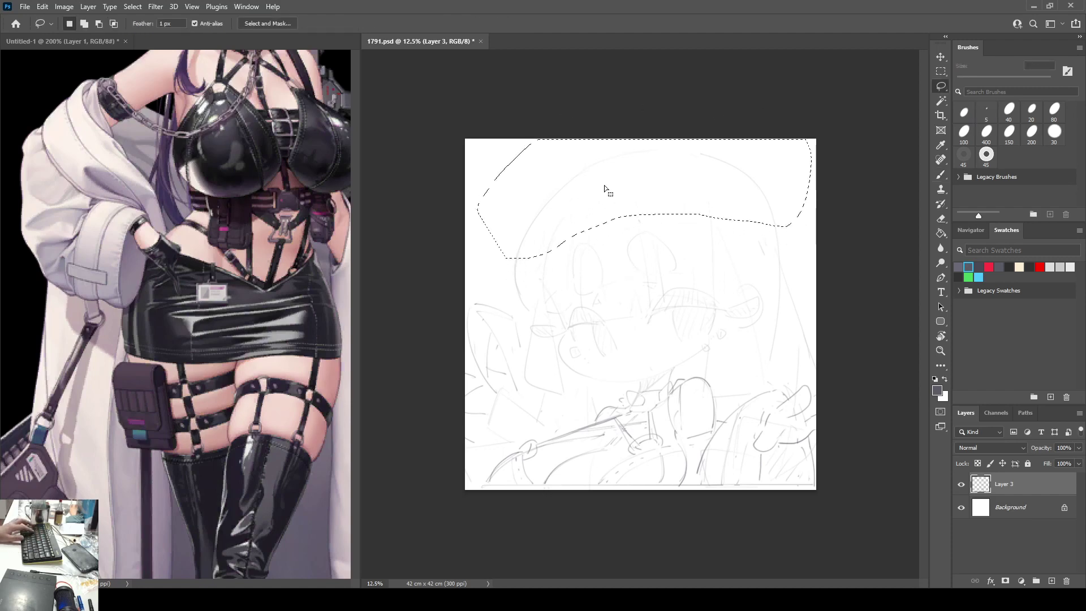
key("ctrl+d")
key("ctrl+shift+h")
key("ctrl+shift+h")
key("ctrl+shift+h")
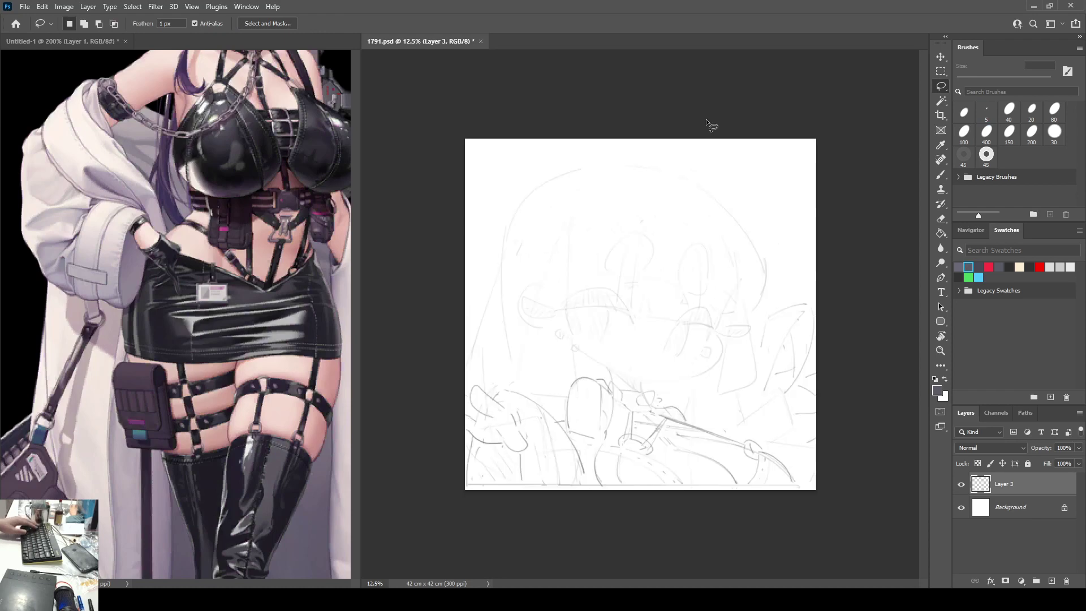
key("h")
key("h")
key("h")
key("ctrl+shift+d")
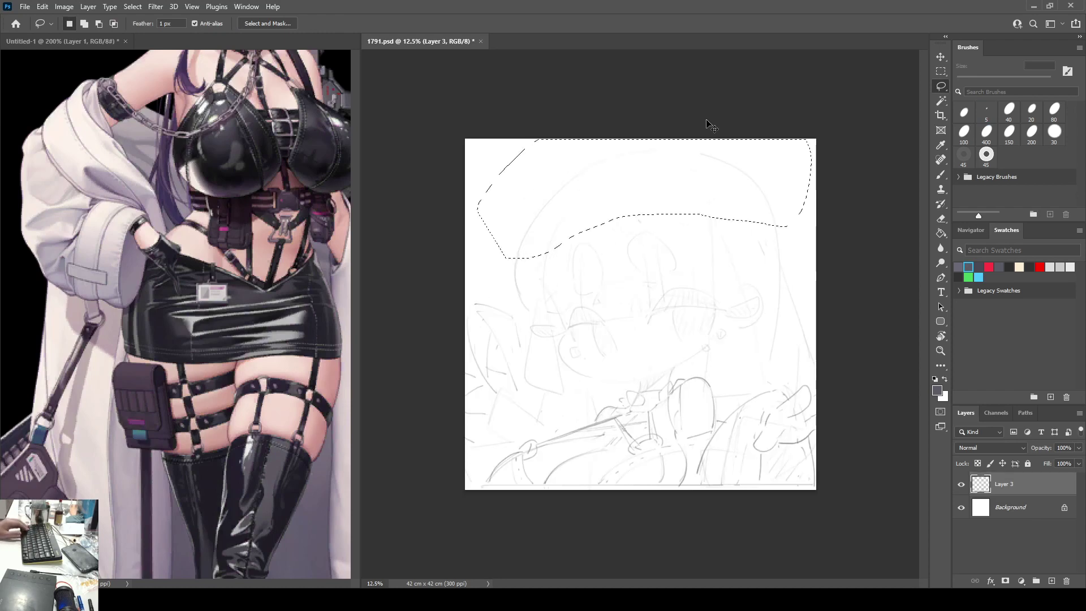
key("ctrl+d")
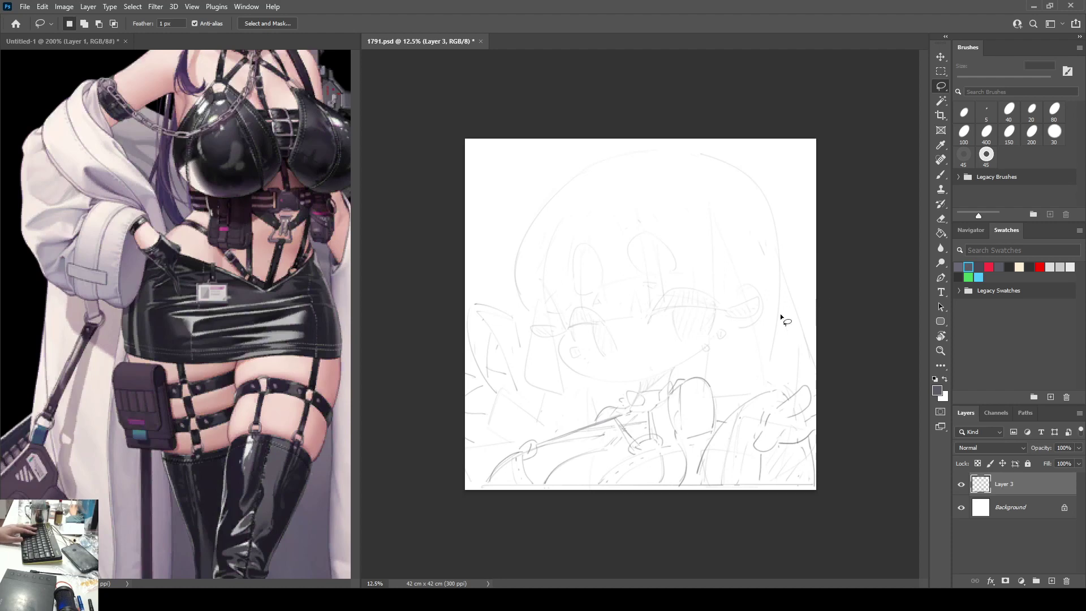
Step: Move the merged sketch left with Free Transform until the whole raised hand lies inside the canvas
key("ctrl+t")
left_click_drag(735, 317, 707, 339)
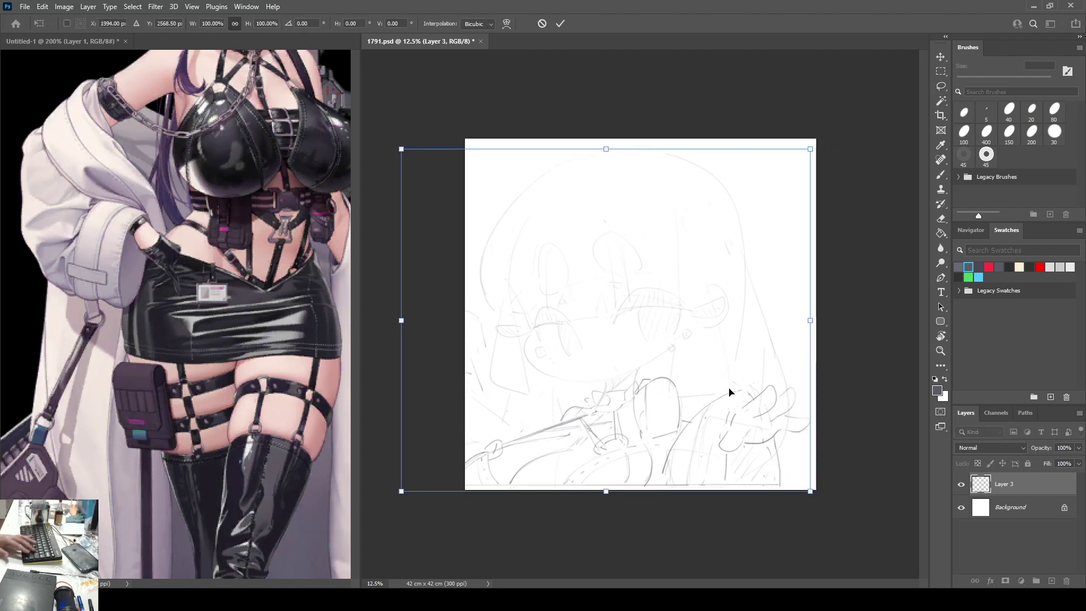
key("Return")
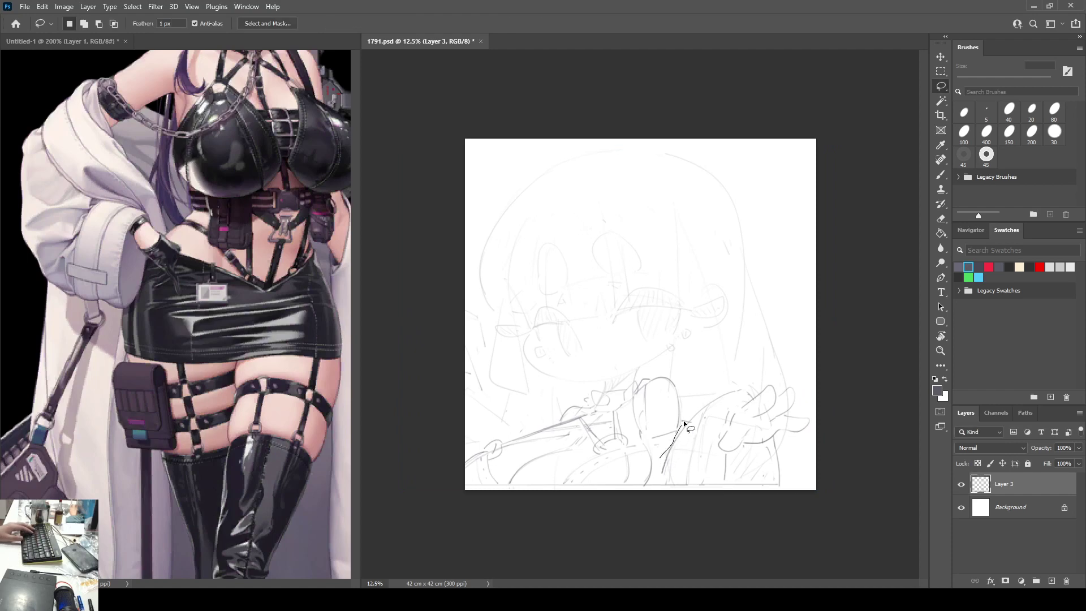
Step: Lasso the raised hand and sleeve, move them closer to the body and deselect
mouse_move(683, 422)
left_mouse_down()
mouse_move(729, 379)
mouse_move(787, 376)
mouse_move(832, 411)
mouse_move(794, 497)
left_mouse_up()
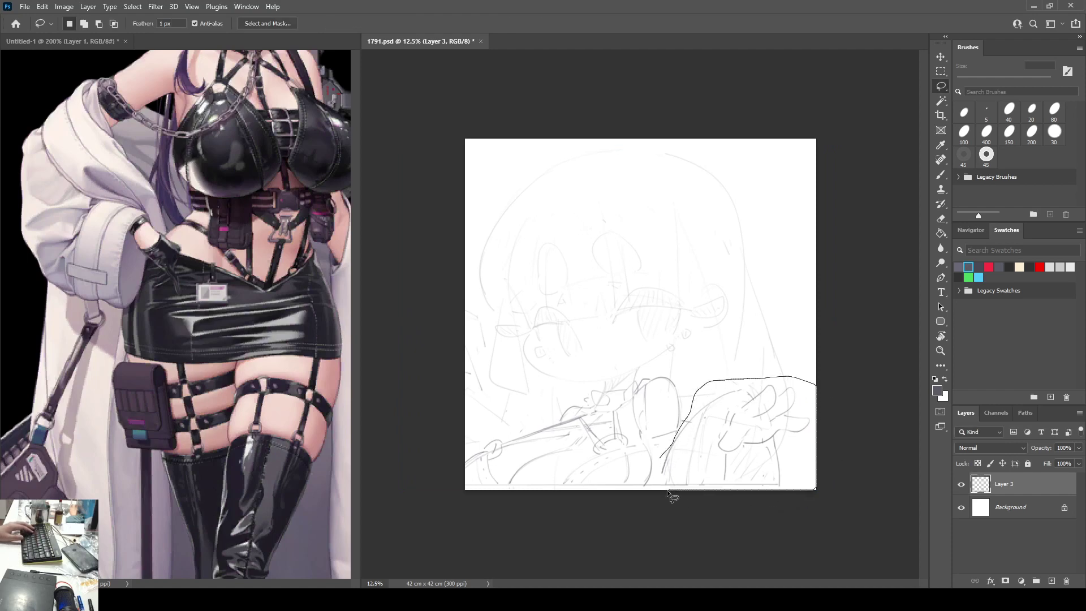
left_click_drag(662, 467, 666, 472)
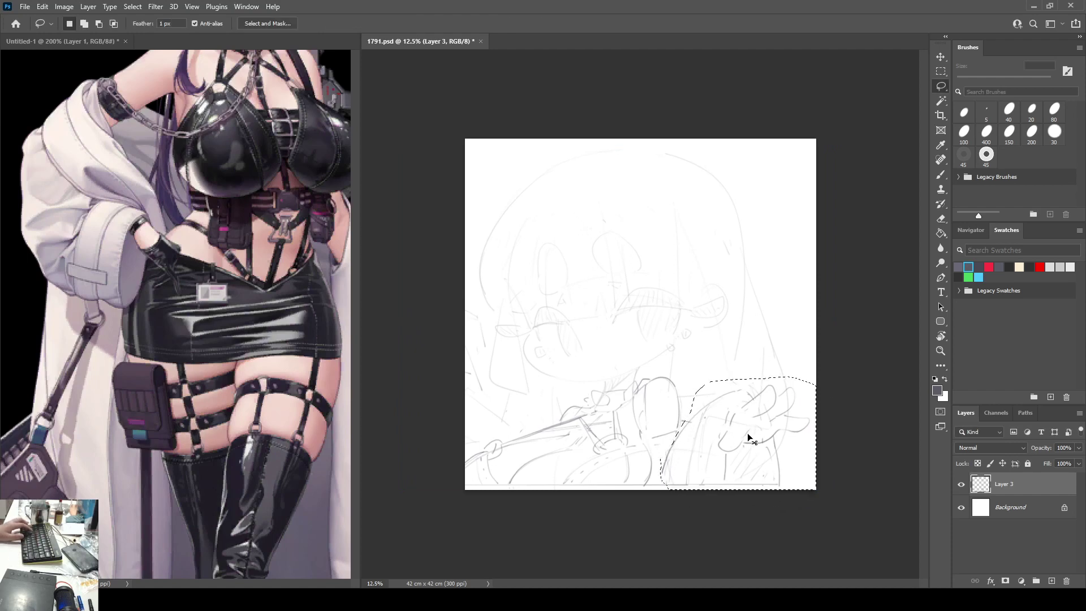
left_click_drag(742, 439, 732, 446)
key("ctrl+d")
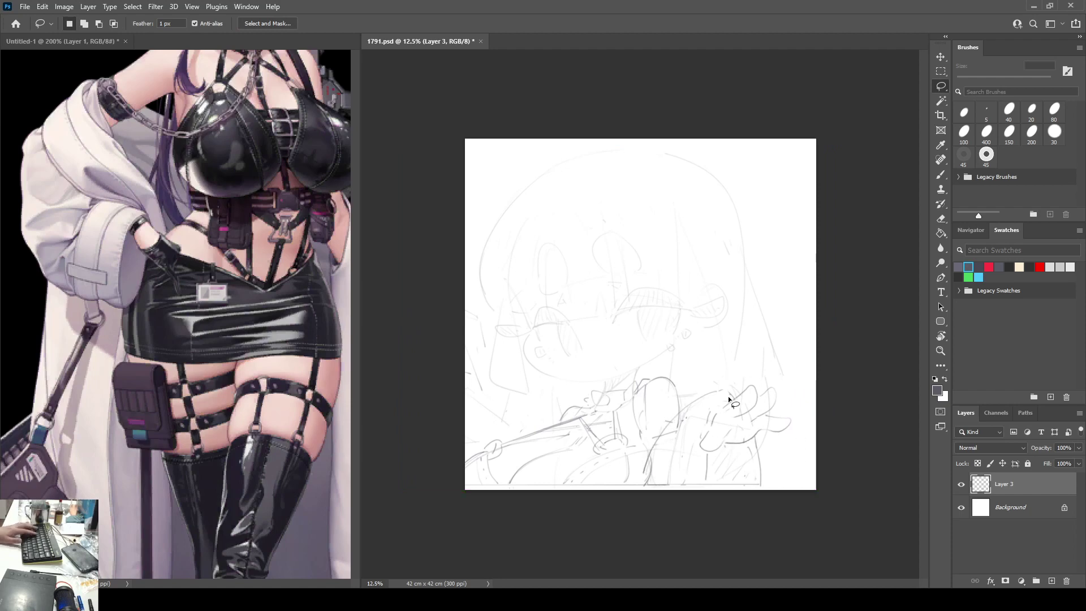
Step: Move the whole sketch right to recentre it on the canvas and check the composition mirrored
key("ctrl+t")
left_click_drag(678, 369, 712, 376)
key("Return")
key("l")
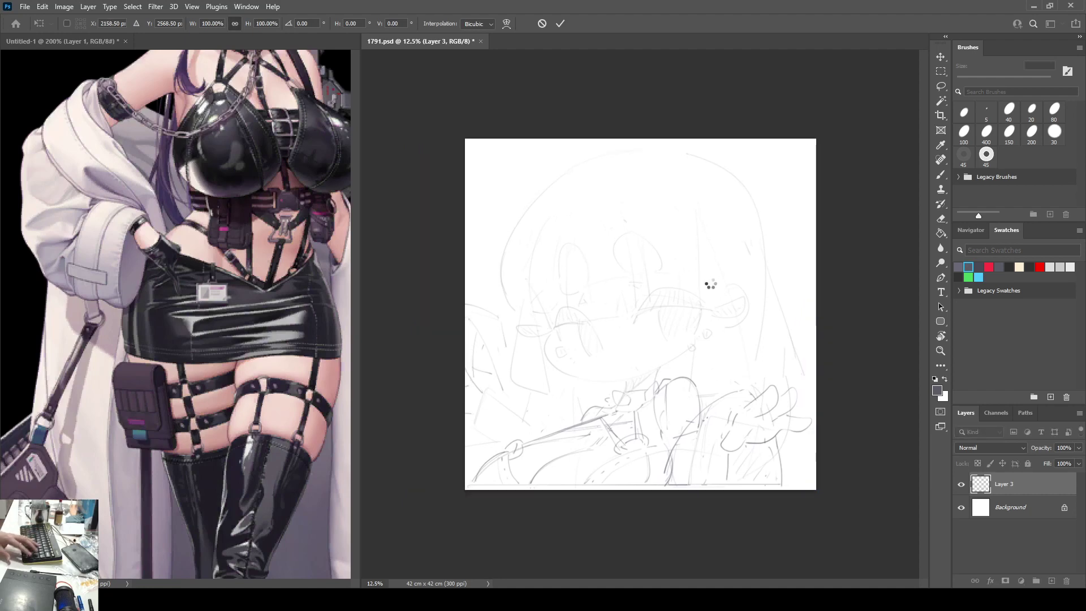
key("ctrl+shift+h")
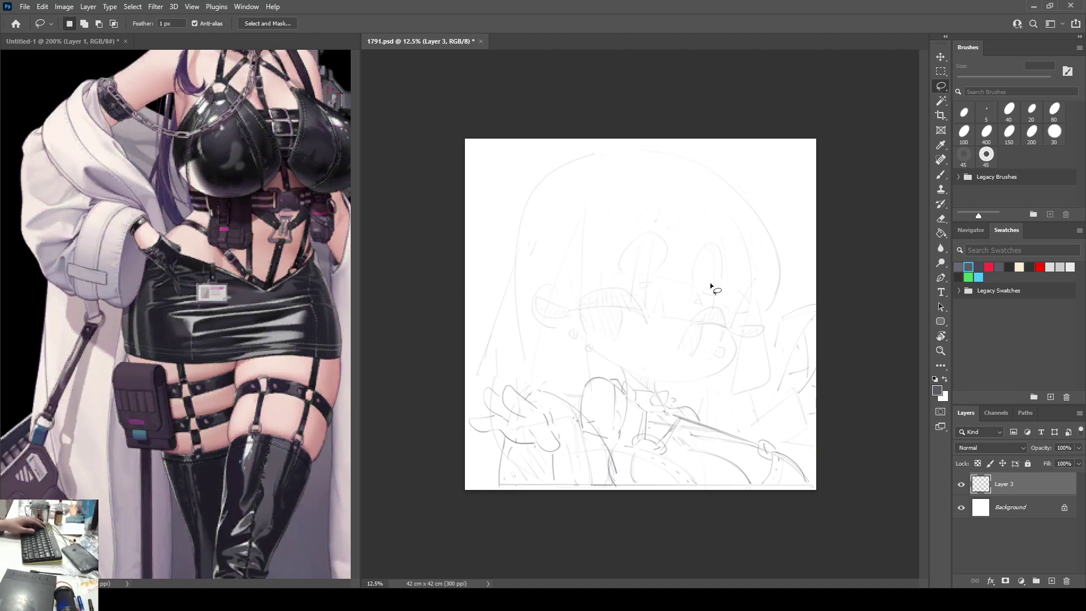
key("ctrl+shift+h")
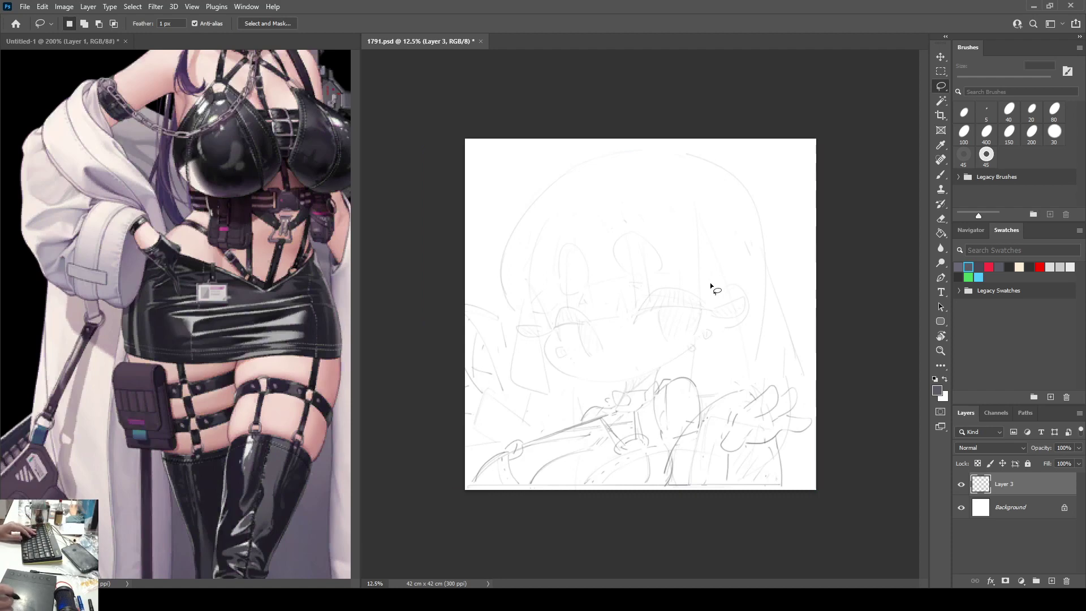
Step: Duplicate Layer 3 and fit the whole canvas in view
key("ctrl+j")
key("ctrl+0")
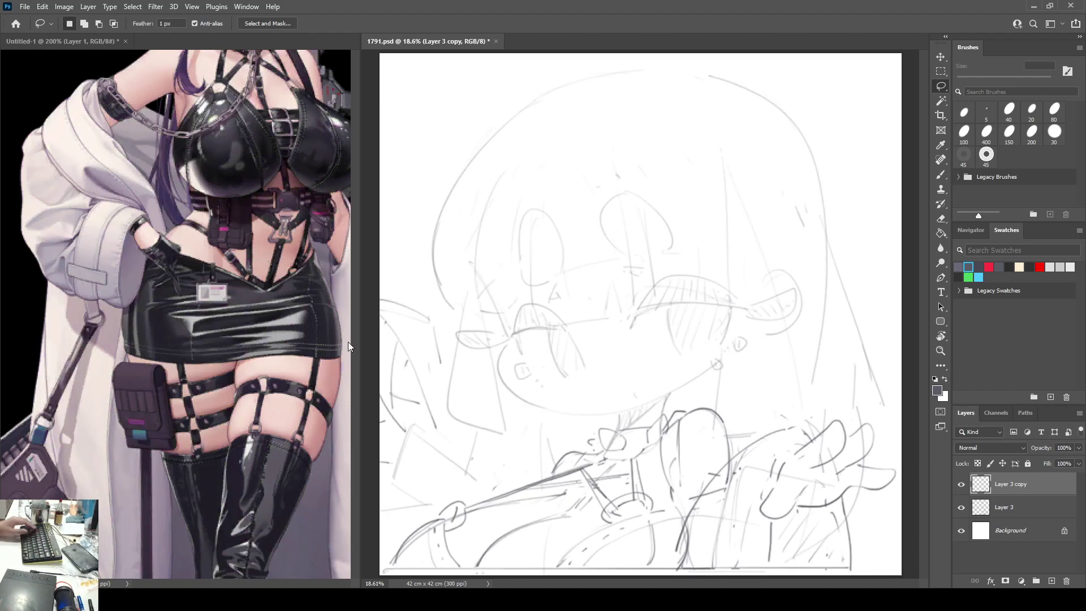
Step: Enlarge the reference illustration to 300% and frame the character's head and upper body for study
left_click(228, 263)
left_click_drag(250, 94, 216, 292)
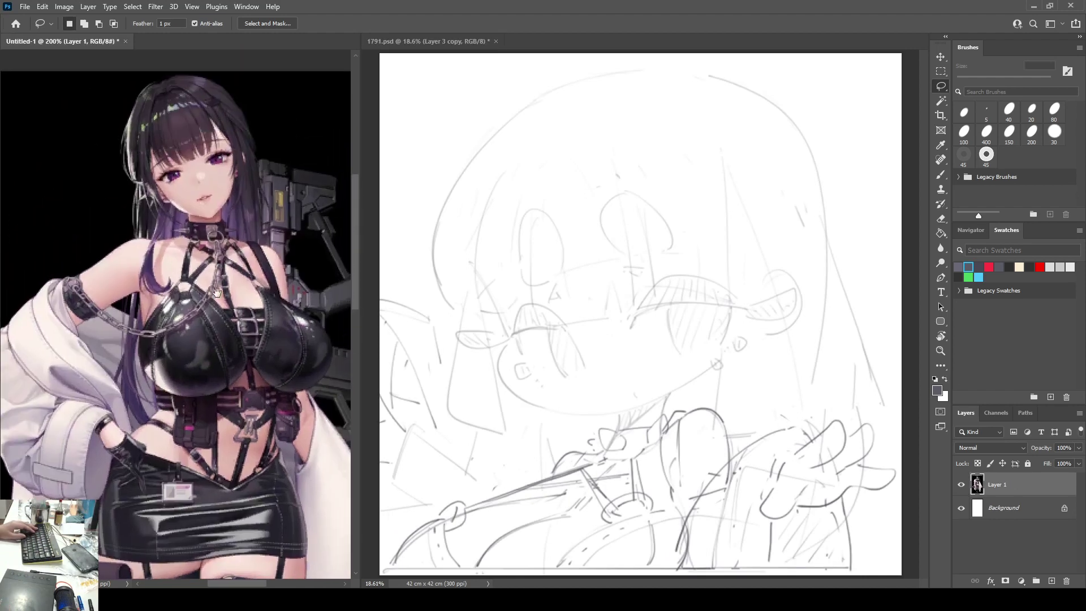
scroll(215, 294, "up", 1)
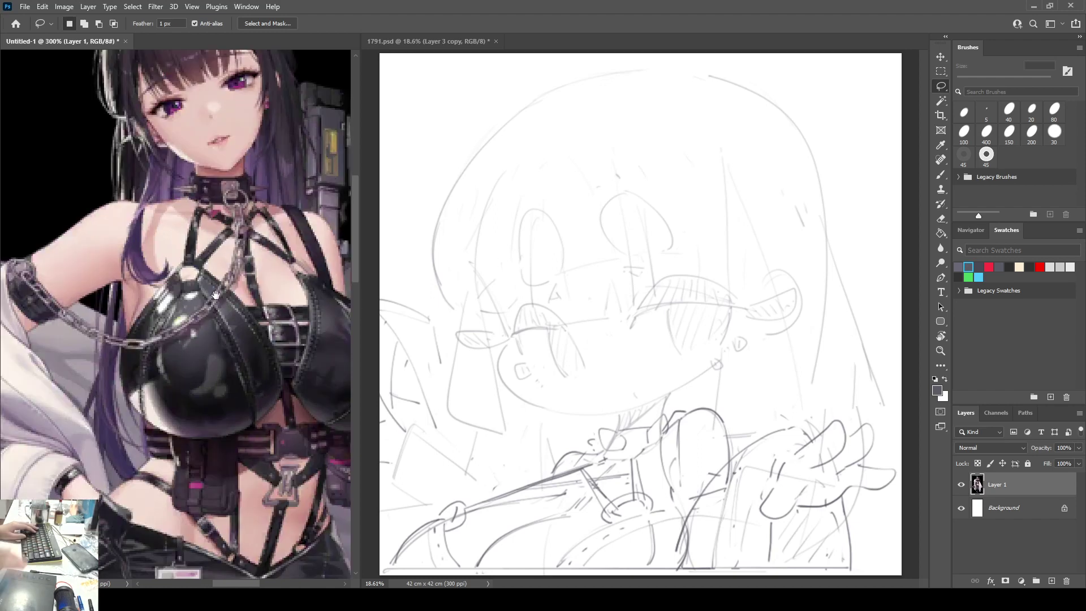
left_click_drag(216, 294, 161, 378)
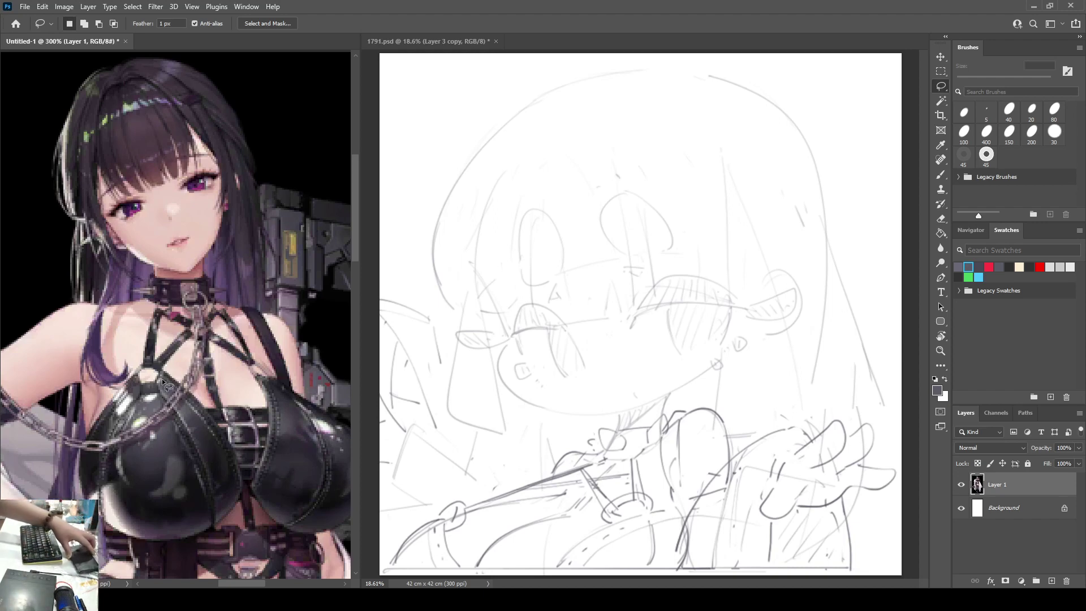
Step: Delete the Layer 3 copy and fade the remaining sketch layer to 46% opacity
left_click(927, 483)
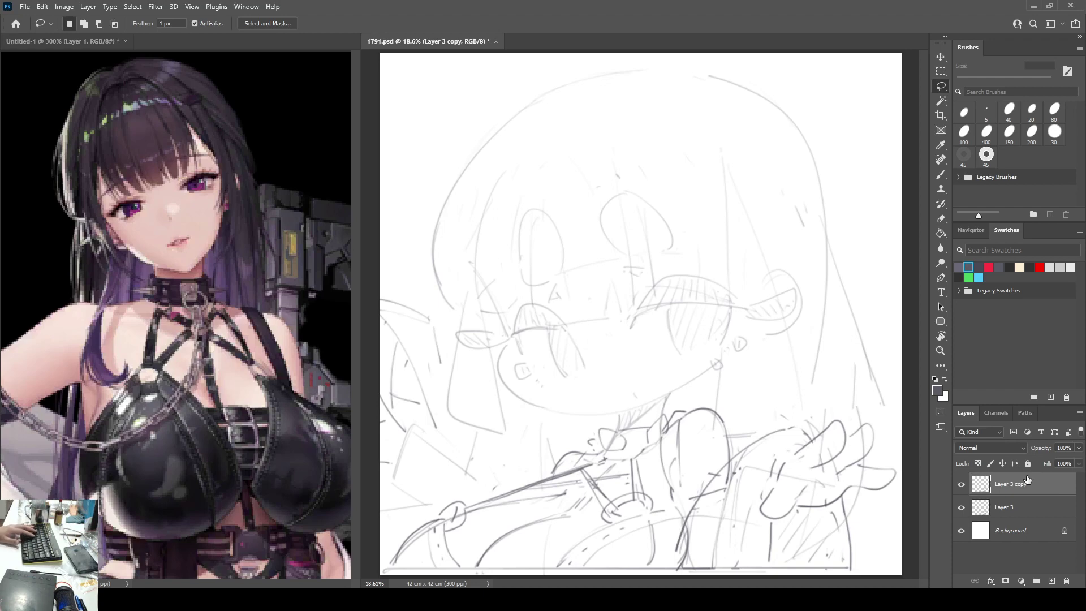
key("Delete")
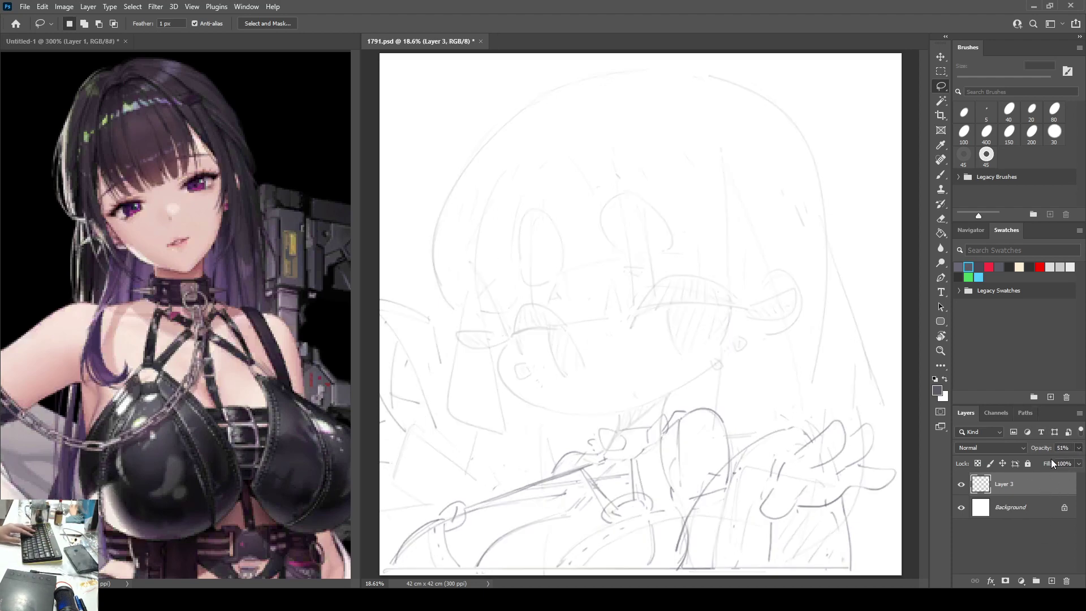
key("4")
key("6")
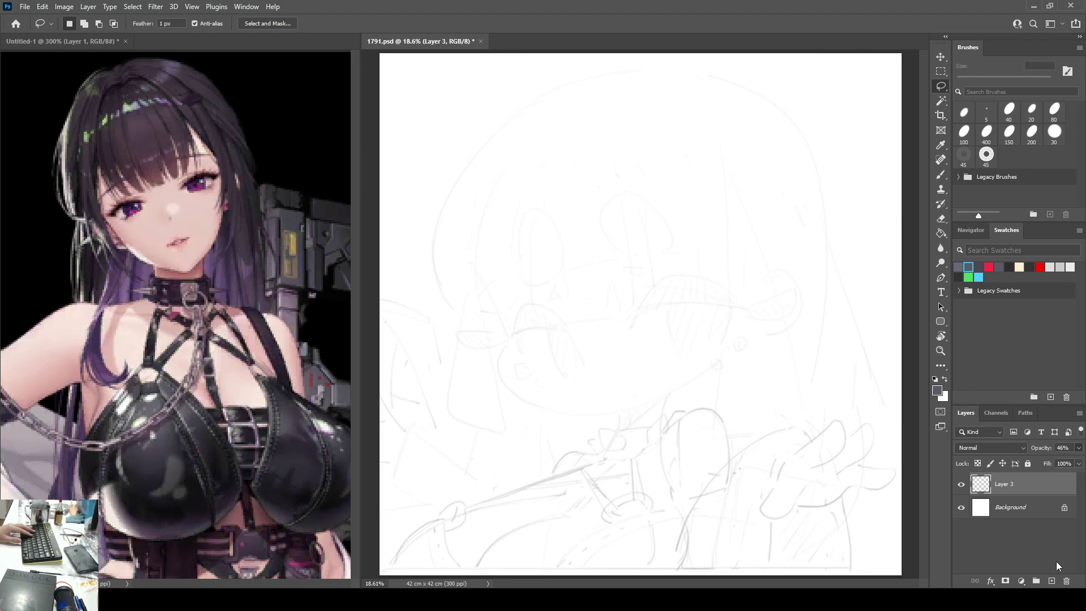
Step: Add a new empty layer above the faded sketch and switch to the Brush tool for drawing around the eyes
left_click(1051, 581)
key("ctrl+plus")
key("ctrl+plus")
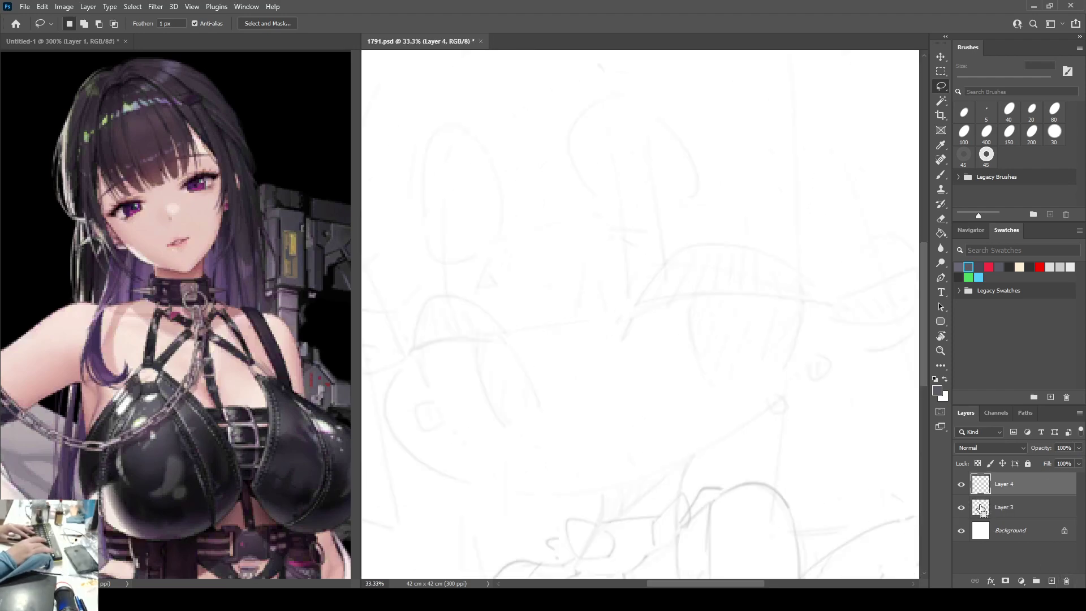
key("ctrl+plus")
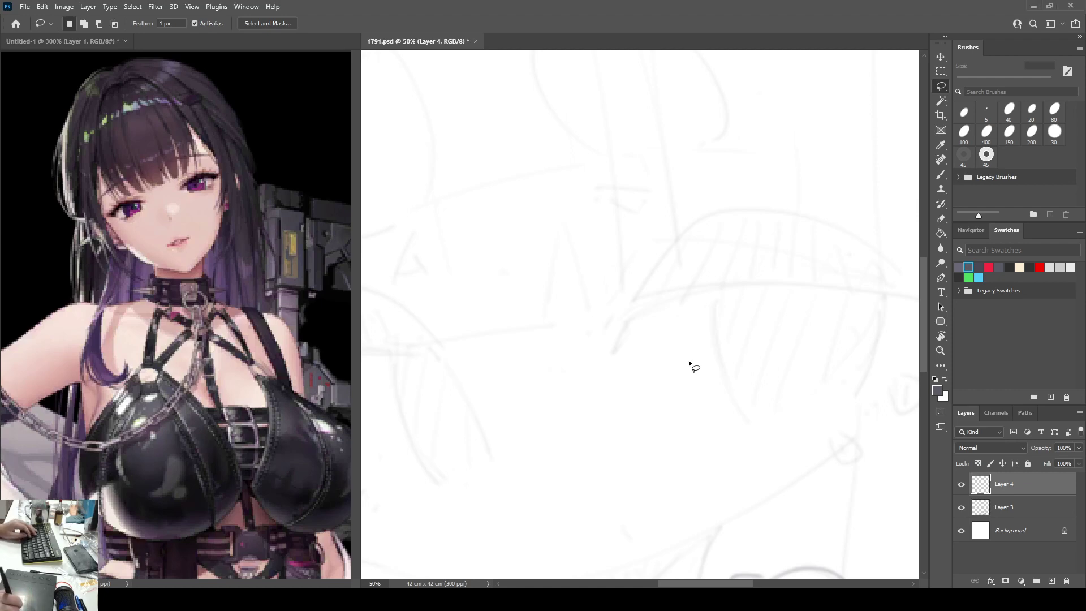
key("b")
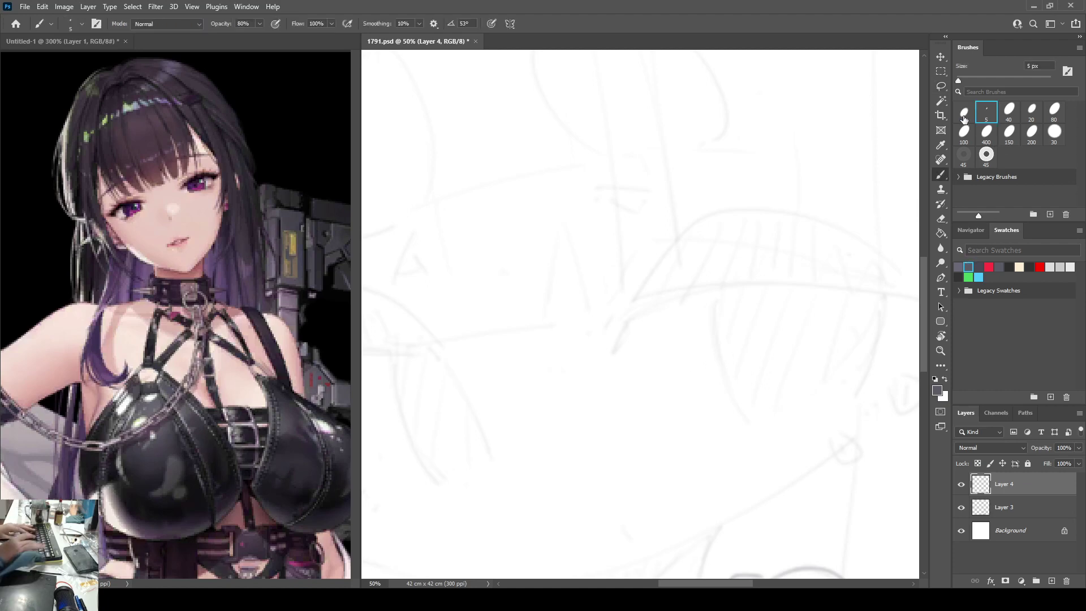
Step: Save the document and switch to the 100 px brush preset for inking on Layer 4
key("ctrl+minus")
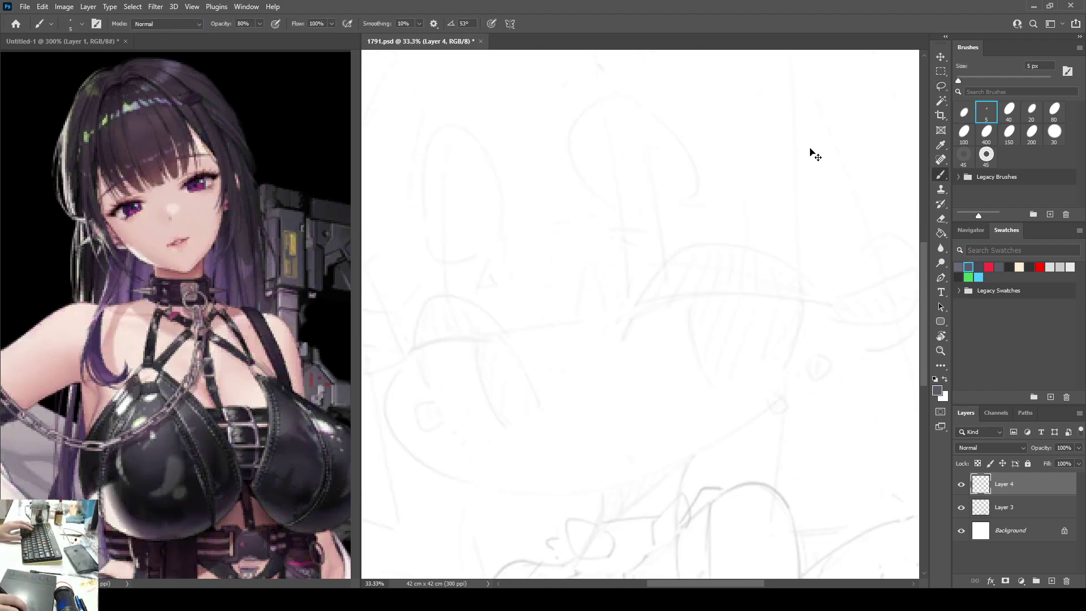
key("ctrl+s")
left_click(964, 132)
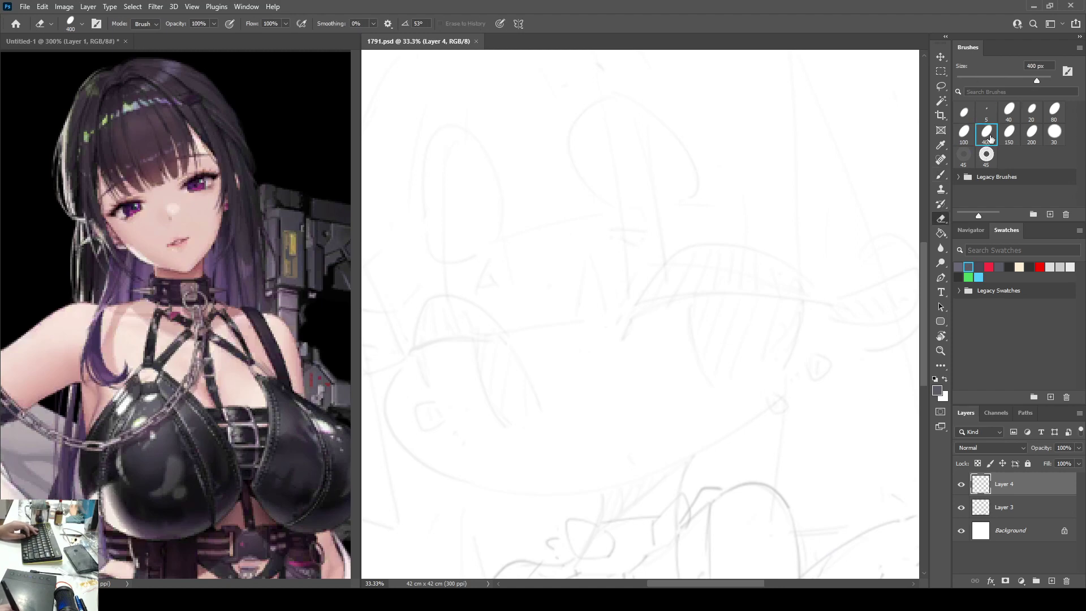
left_click_drag(669, 296, 615, 230)
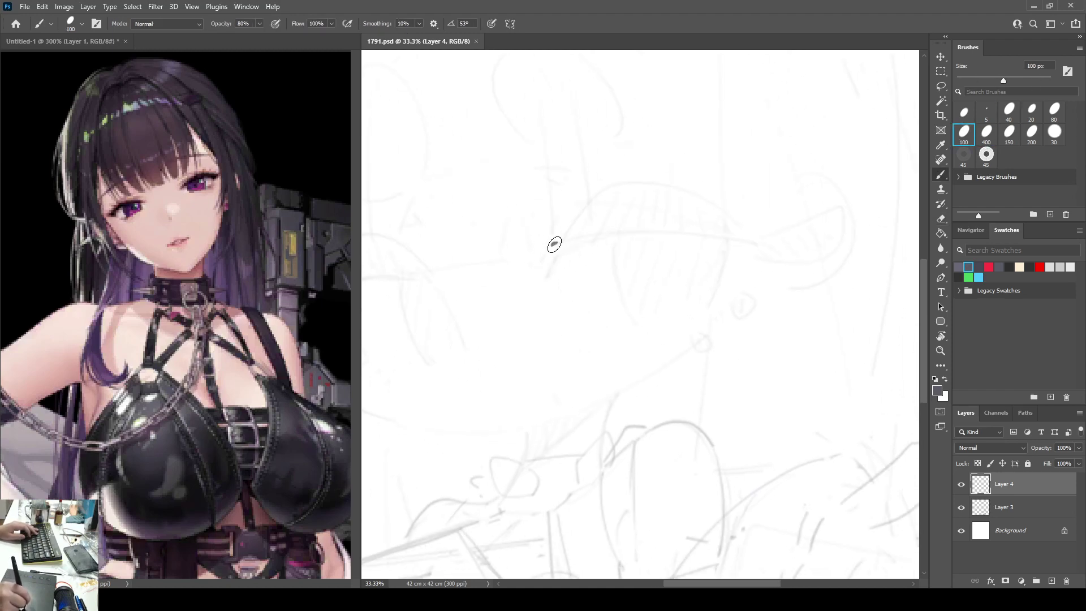
Step: Draw the right-side eye's upper lid as an arch over a lash line, adding a rounded lash loop at the outer corner
left_click_drag(553, 242, 691, 231)
key("ctrl+z")
left_click_drag(553, 240, 752, 242)
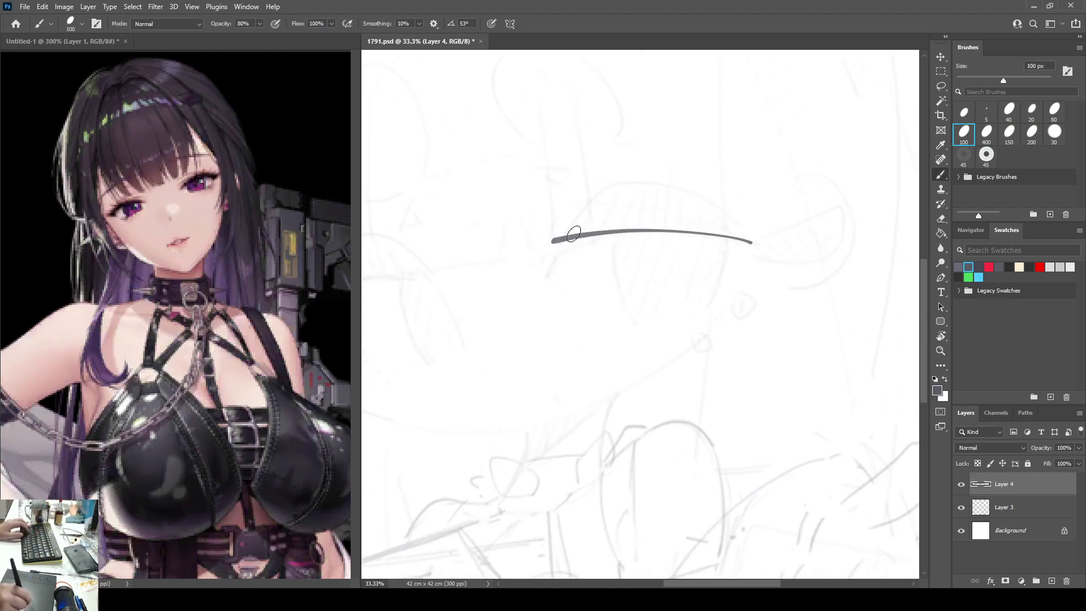
mouse_move(558, 252)
left_mouse_down()
mouse_move(581, 212)
mouse_move(622, 184)
mouse_move(702, 203)
mouse_move(749, 240)
left_mouse_up()
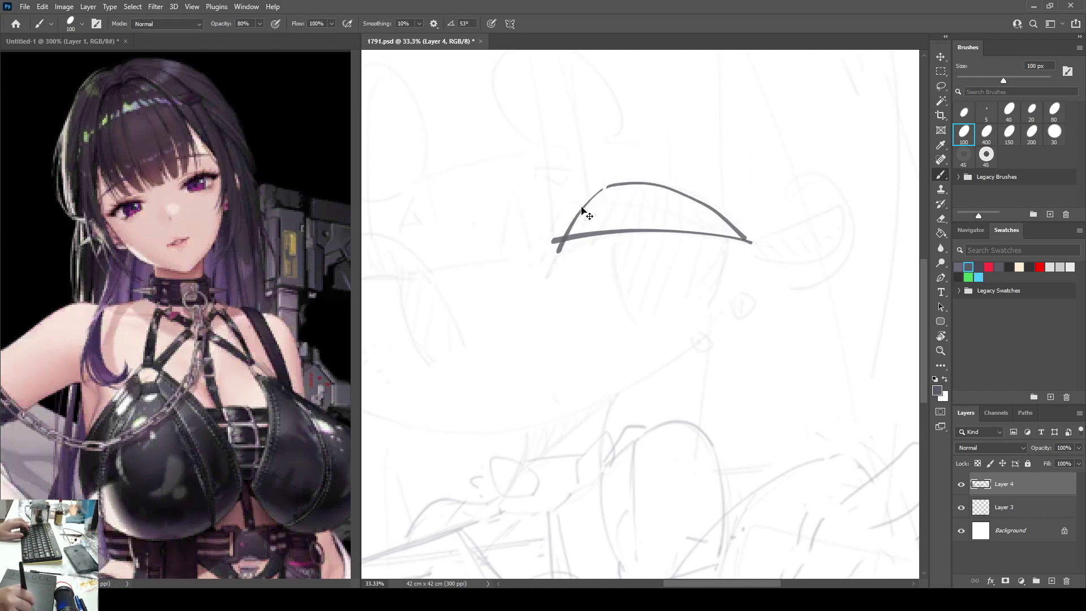
key("ctrl+z")
mouse_move(603, 189)
left_mouse_down()
mouse_move(715, 198)
mouse_move(755, 236)
mouse_move(644, 183)
mouse_move(754, 239)
mouse_move(832, 234)
mouse_move(753, 252)
left_mouse_up()
key("ctrl+z")
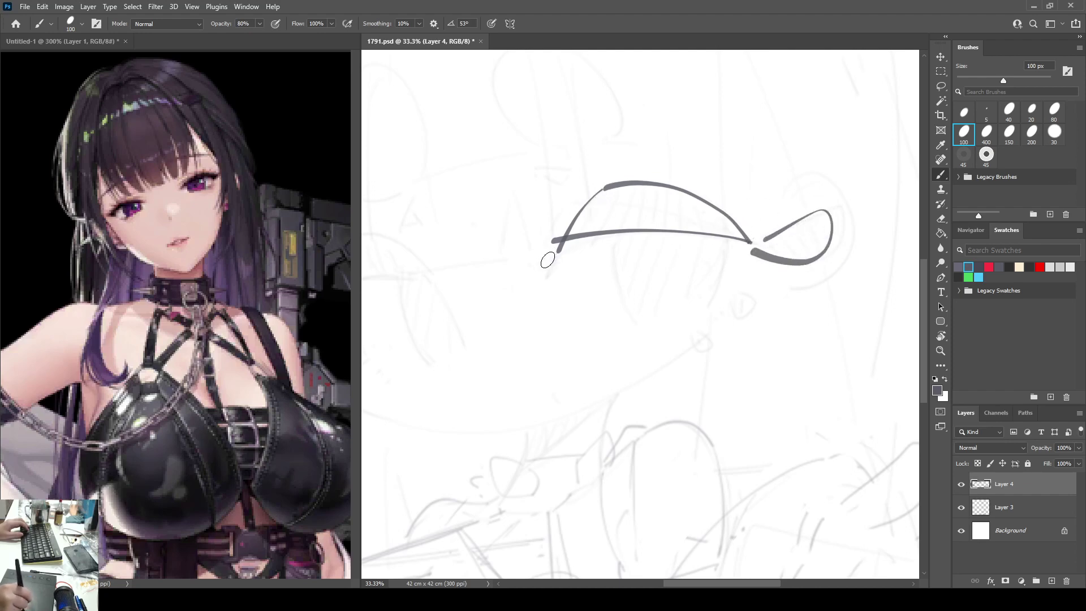
Step: Extend the lash line at the inner corner and hatch the inside of the upper lid and the outer lash loop
left_click_drag(547, 258, 632, 230)
mouse_move(600, 191)
left_mouse_down()
mouse_move(586, 214)
mouse_move(605, 193)
mouse_move(602, 213)
mouse_move(622, 200)
mouse_move(603, 237)
left_mouse_up()
mouse_move(639, 190)
left_mouse_down()
mouse_move(616, 232)
mouse_move(629, 232)
left_mouse_up()
mouse_move(662, 190)
left_mouse_down()
mouse_move(640, 233)
mouse_move(653, 233)
left_mouse_up()
mouse_move(683, 194)
left_mouse_down()
mouse_move(666, 229)
mouse_move(687, 198)
mouse_move(701, 233)
left_mouse_up()
mouse_move(771, 236)
left_mouse_down()
mouse_move(764, 252)
mouse_move(784, 255)
left_mouse_up()
mouse_move(805, 218)
left_mouse_down()
mouse_move(799, 258)
mouse_move(810, 244)
left_mouse_up()
left_click_drag(825, 218, 823, 238)
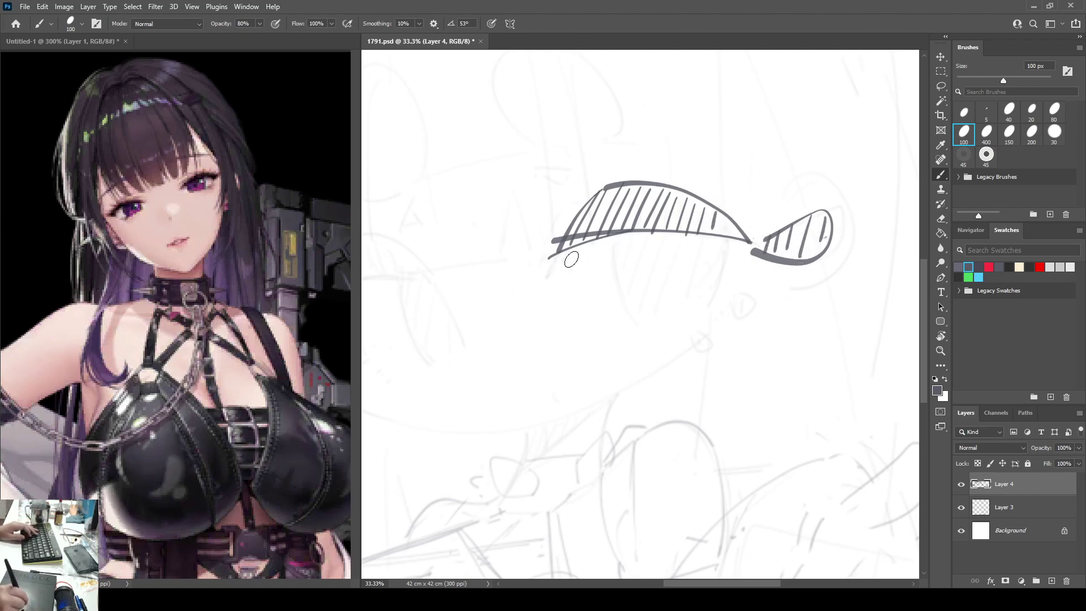
Step: Thicken the lash line, the upper lid arch and the outlines where they meet the outer lash loop
left_click_drag(544, 264, 602, 234)
key("ctrl+z")
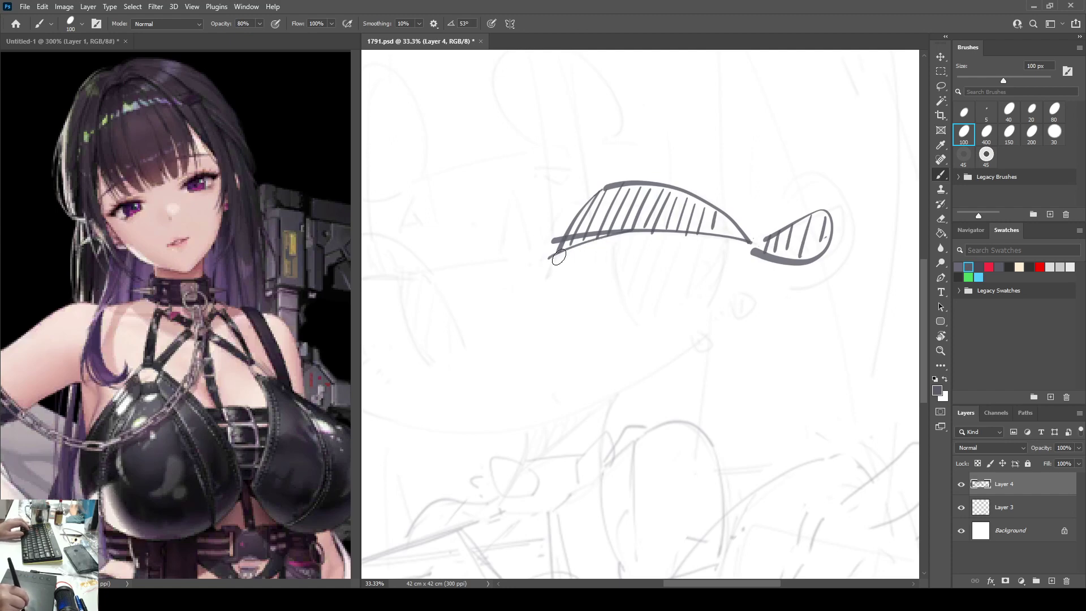
mouse_move(550, 258)
left_mouse_down()
mouse_move(597, 238)
mouse_move(565, 234)
mouse_move(743, 244)
left_mouse_up()
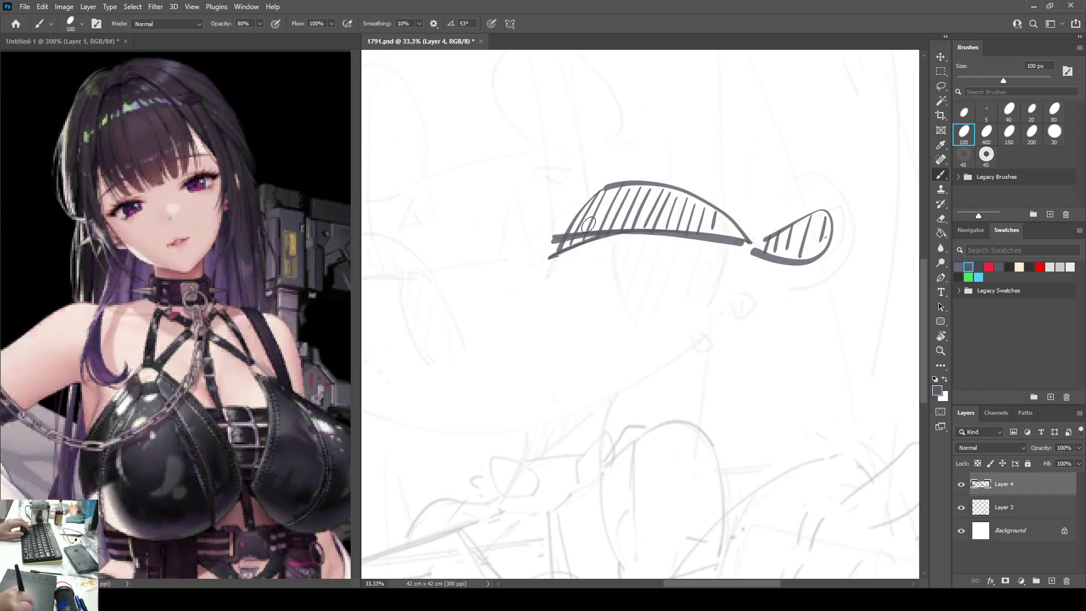
left_click_drag(626, 183, 729, 235)
key("ctrl+z")
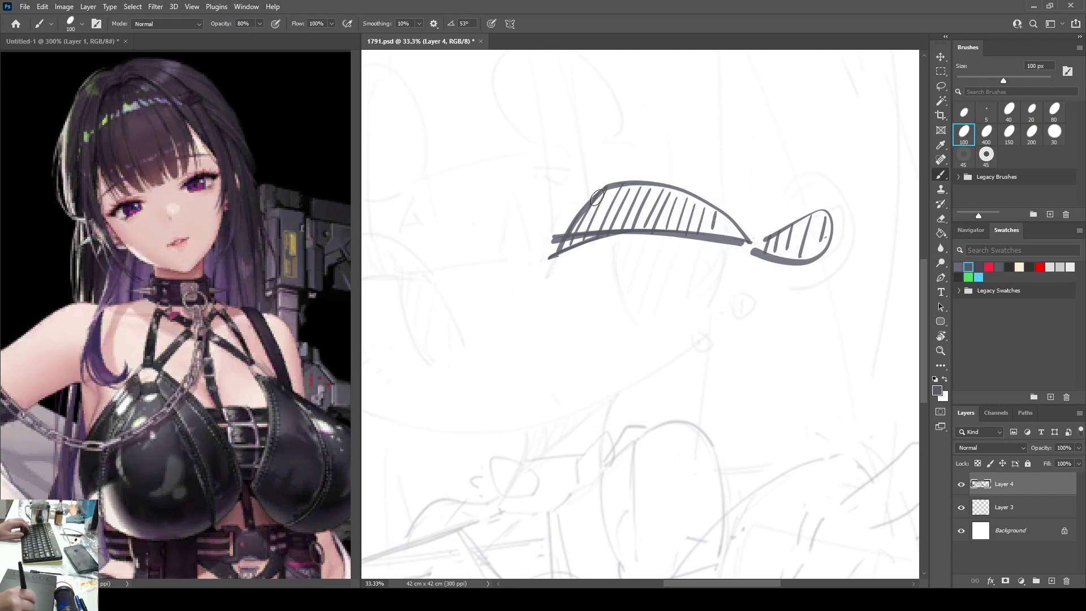
left_click_drag(622, 182, 749, 245)
key("ctrl+z")
mouse_move(614, 188)
left_mouse_down()
mouse_move(687, 194)
mouse_move(766, 248)
mouse_move(752, 237)
mouse_move(754, 253)
mouse_move(799, 219)
mouse_move(804, 258)
left_mouse_up()
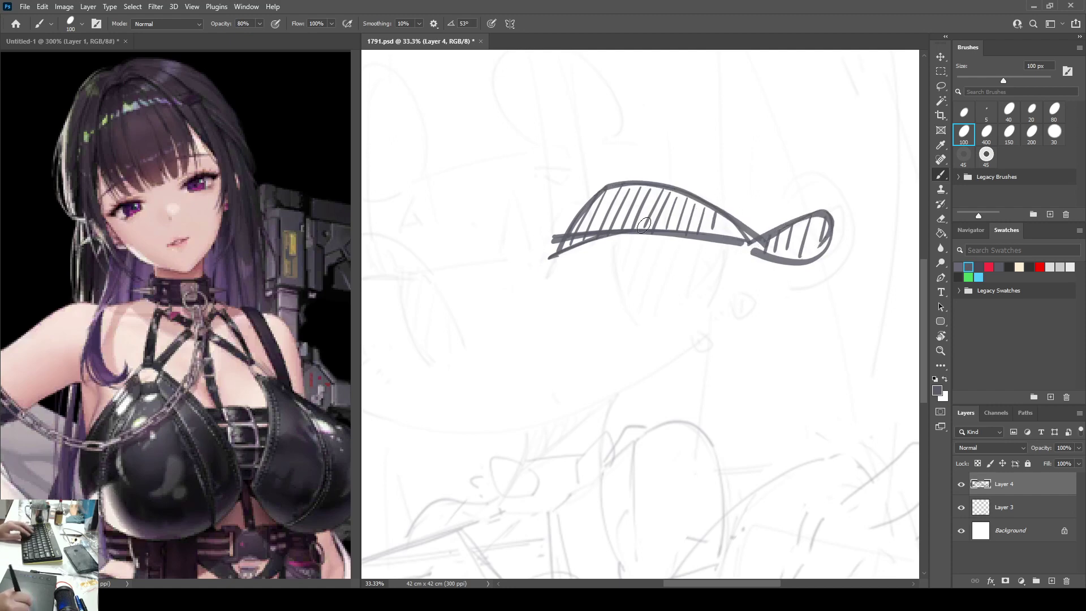
Step: Draw two small filled marks with a short dash between them below the eye's outer corner
mouse_move(733, 301)
left_mouse_down()
mouse_move(738, 324)
mouse_move(743, 303)
mouse_move(695, 356)
mouse_move(721, 328)
mouse_move(701, 345)
left_mouse_up()
key("ctrl+z")
key("ctrl+z")
key("ctrl+z")
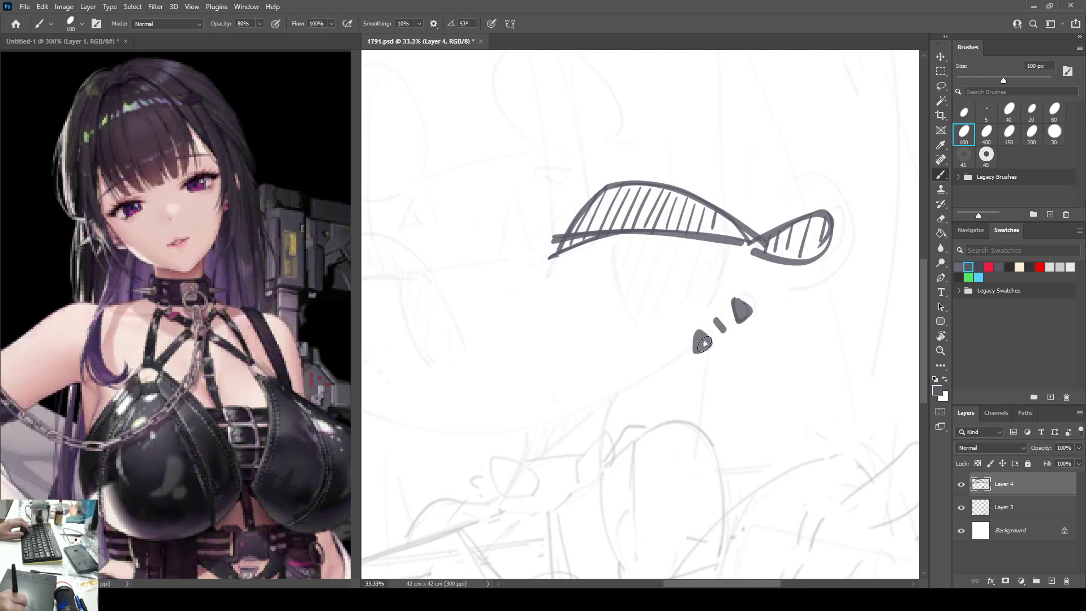
Step: Add a small hatched triangular mark above the eye's inner corner and show the canvas overview
mouse_move(556, 183)
left_mouse_down()
mouse_move(601, 223)
mouse_move(629, 218)
mouse_move(609, 233)
mouse_move(628, 219)
left_mouse_up()
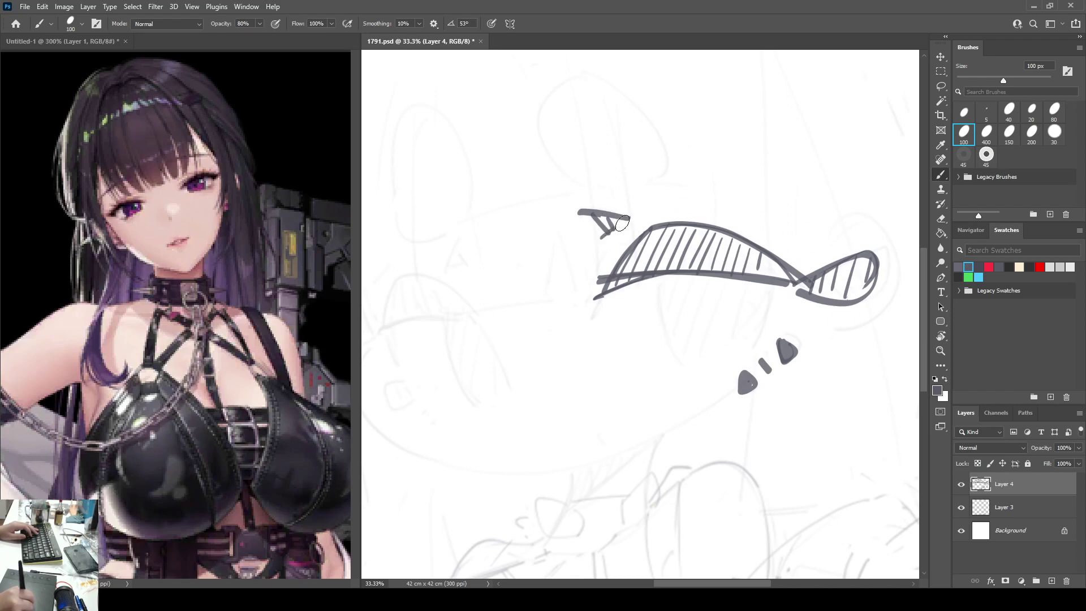
left_click(970, 229)
Step: Try to draw the iris's inner edge as a single curve descending from the lash line
left_click_drag(661, 277, 668, 339)
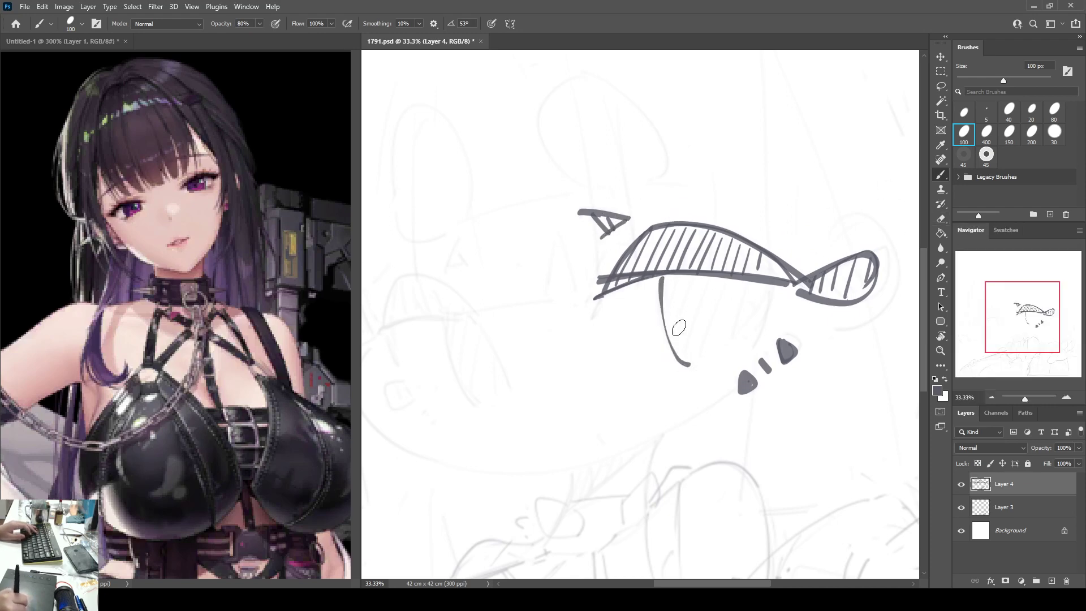
key("ctrl+z")
mouse_move(660, 280)
left_mouse_down()
mouse_move(681, 356)
mouse_move(694, 363)
left_mouse_up()
key("ctrl+z")
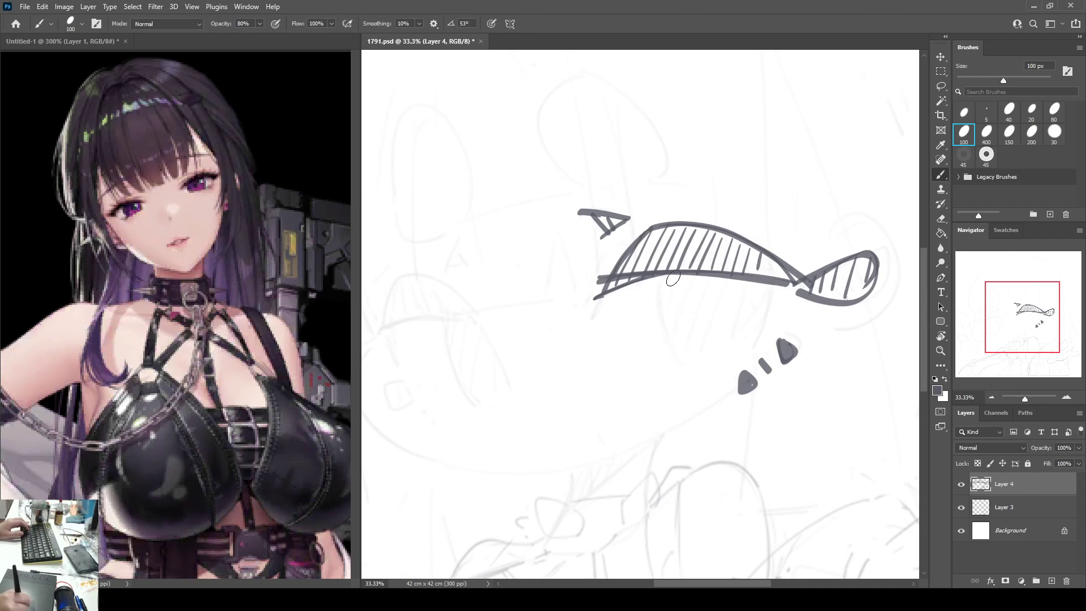
left_click_drag(660, 278, 686, 365)
key("ctrl+z")
mouse_move(675, 284)
left_mouse_down()
mouse_move(680, 351)
mouse_move(705, 371)
left_mouse_up()
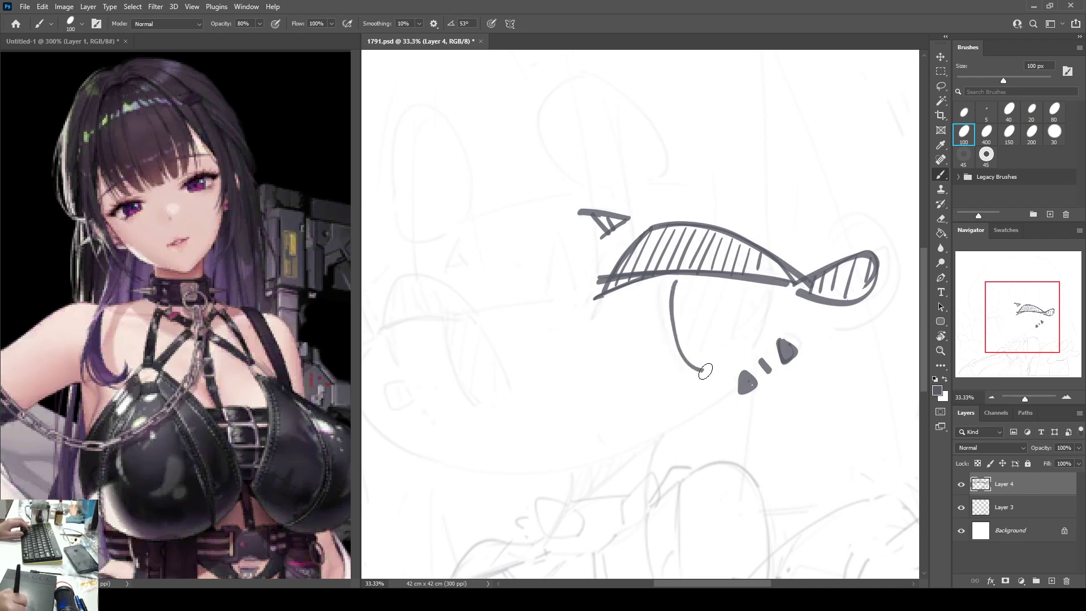
key("ctrl+z")
mouse_move(666, 280)
left_mouse_down()
mouse_move(685, 355)
mouse_move(718, 369)
left_mouse_up()
key("ctrl+z")
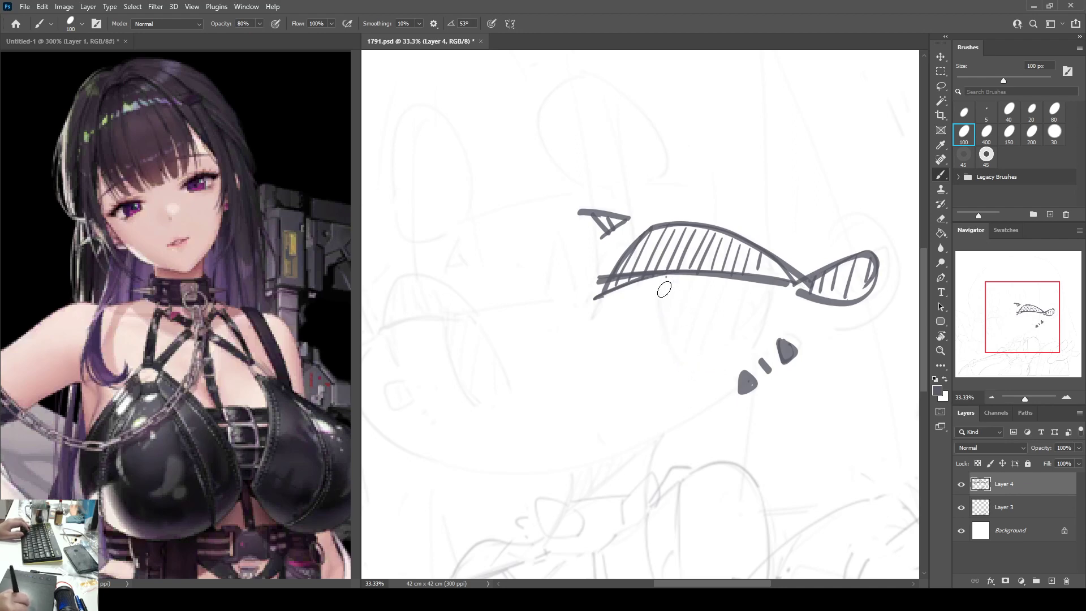
mouse_move(660, 283)
left_mouse_down()
mouse_move(679, 355)
mouse_move(714, 372)
left_mouse_up()
key("ctrl+z")
mouse_move(670, 276)
left_mouse_down()
mouse_move(695, 351)
mouse_move(729, 361)
left_mouse_up()
key("ctrl+z")
left_click_drag(668, 277, 706, 381)
key("ctrl+z")
left_click_drag(663, 278, 686, 370)
key("ctrl+z")
Step: Try to outline the iris with two separate curved sides narrowing downward
left_click_drag(664, 276, 683, 368)
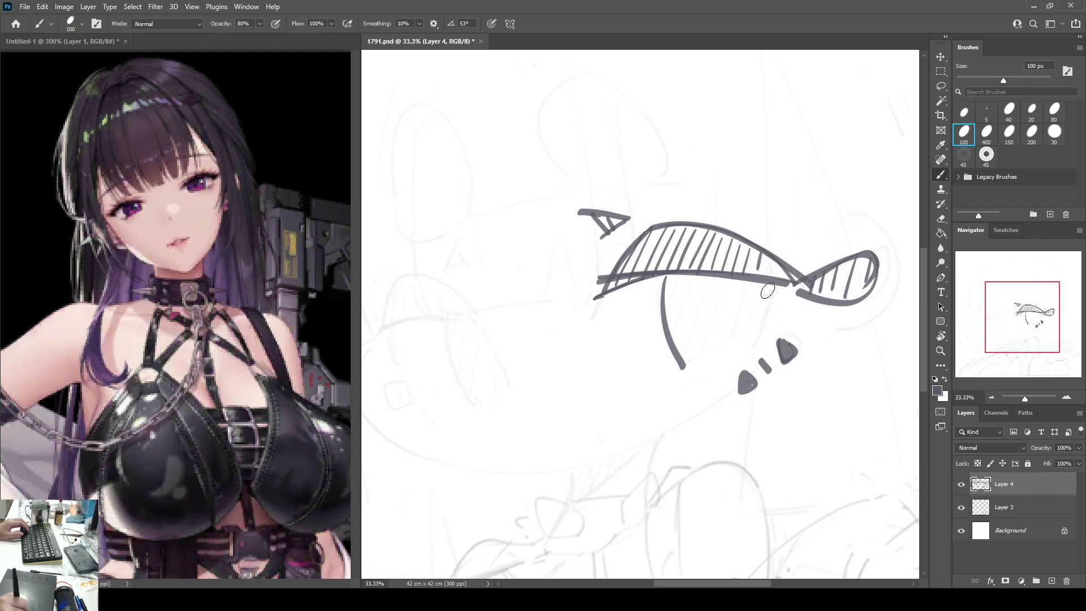
left_click_drag(767, 285, 745, 358)
left_click_drag(767, 284, 739, 360)
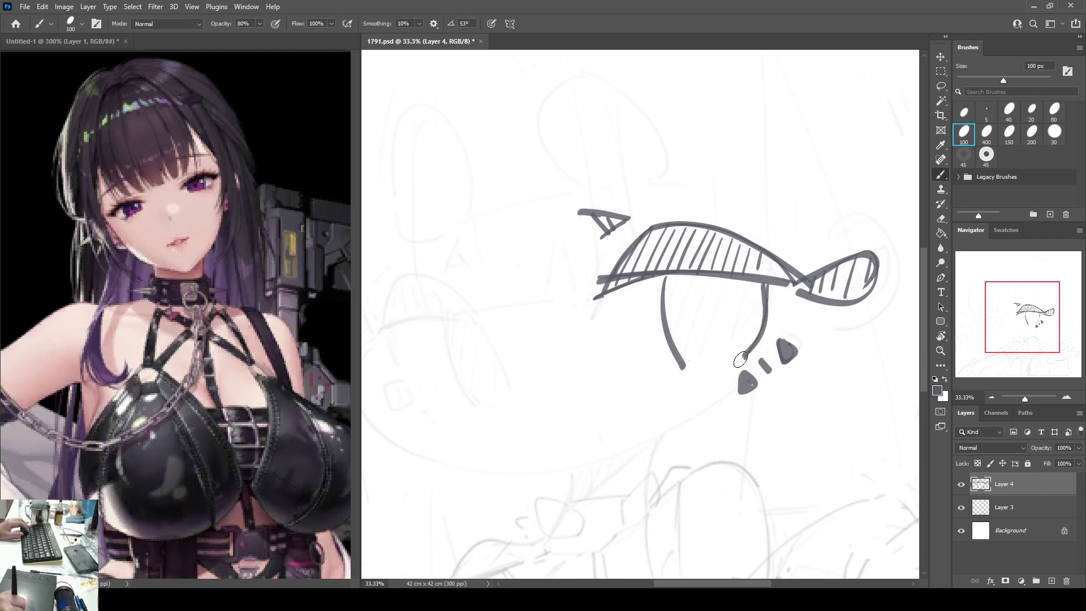
key("ctrl+z")
key("ctrl+z")
key("ctrl+z")
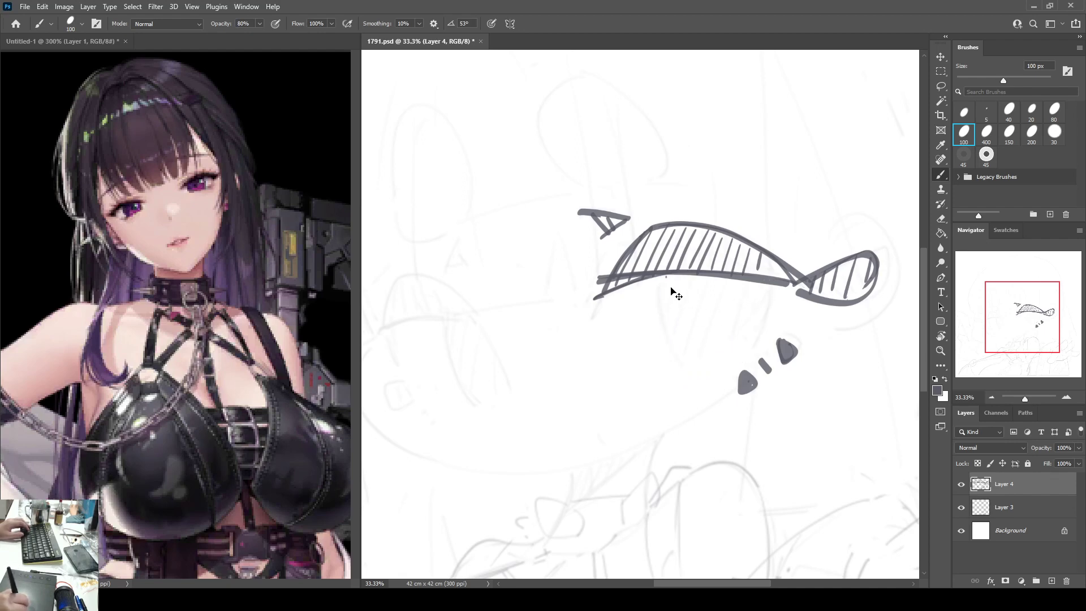
Step: Try to draw the whole iris as one rounded curve hanging from the lash line
mouse_move(665, 276)
left_mouse_down()
mouse_move(685, 363)
mouse_move(698, 380)
mouse_move(743, 384)
left_mouse_up()
key("ctrl+z")
key("ctrl+z")
mouse_move(663, 275)
left_mouse_down()
mouse_move(702, 360)
mouse_move(753, 348)
mouse_move(762, 289)
left_mouse_up()
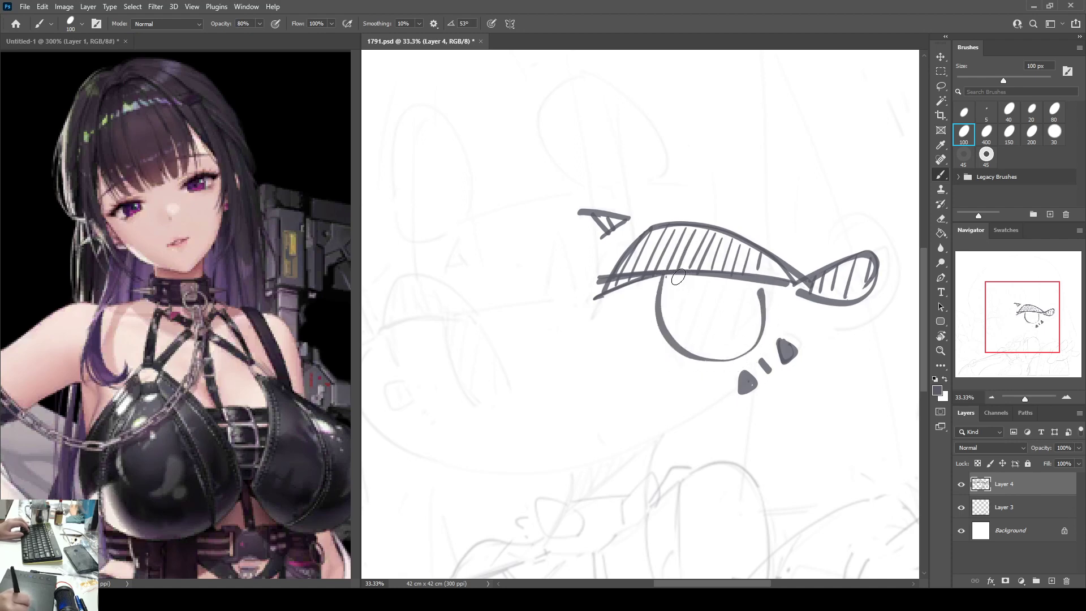
mouse_move(619, 304)
left_mouse_down()
mouse_move(724, 260)
mouse_move(682, 275)
left_mouse_up()
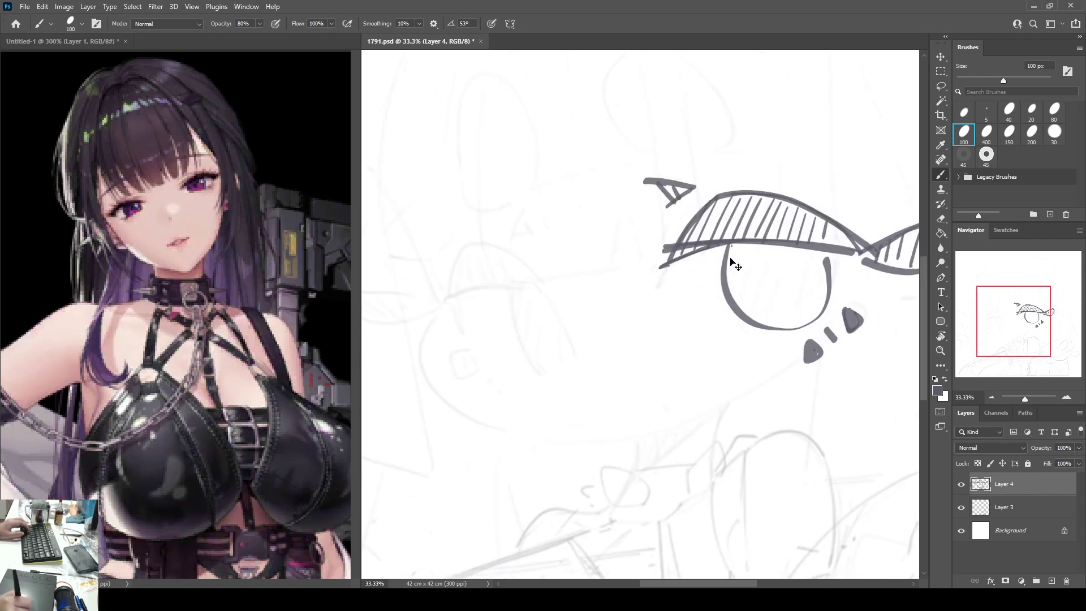
key("ctrl+z")
mouse_move(731, 247)
left_mouse_down()
mouse_move(759, 325)
mouse_move(813, 312)
mouse_move(743, 329)
mouse_move(814, 320)
mouse_move(803, 255)
mouse_move(729, 288)
mouse_move(755, 337)
left_mouse_up()
key("ctrl+z")
key("ctrl+z")
key("ctrl+z")
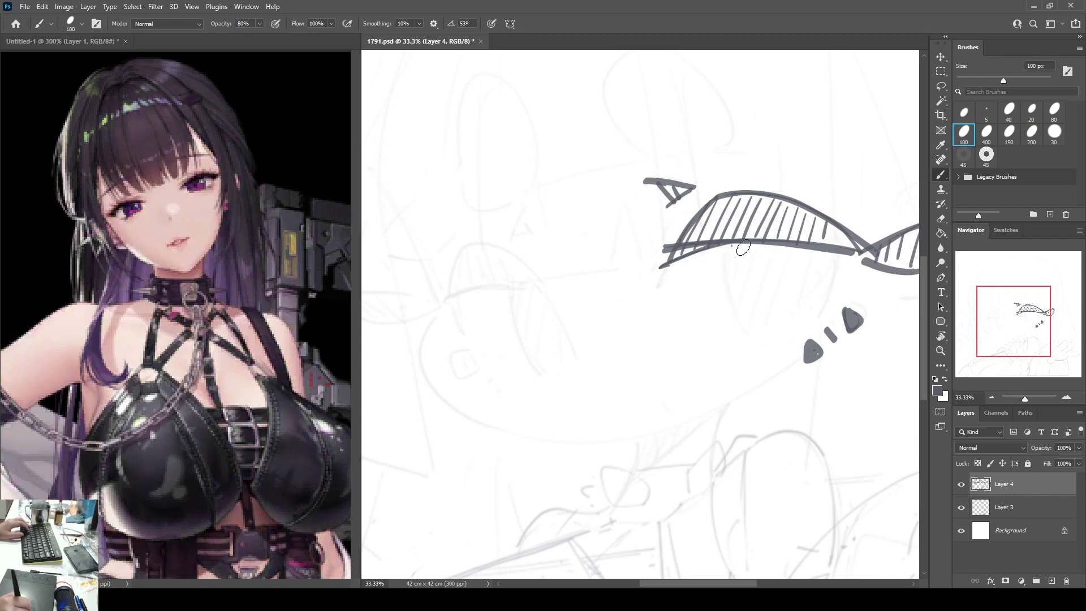
Step: Try to outline the iris again with two slanted sides that leave the bottom open
mouse_move(732, 244)
left_mouse_down()
mouse_move(745, 293)
mouse_move(806, 327)
mouse_move(807, 266)
left_mouse_up()
key("ctrl+z")
mouse_move(729, 246)
left_mouse_down()
mouse_move(748, 338)
mouse_move(735, 332)
mouse_move(752, 334)
left_mouse_up()
key("ctrl+z")
key("ctrl+z")
key("ctrl+z")
left_click_drag(835, 255, 810, 328)
mouse_move(755, 235)
left_mouse_down()
mouse_move(723, 302)
mouse_move(699, 225)
mouse_move(701, 267)
mouse_move(691, 215)
mouse_move(721, 304)
left_mouse_up()
key("e")
key("b")
key("ctrl+z")
key("ctrl+z")
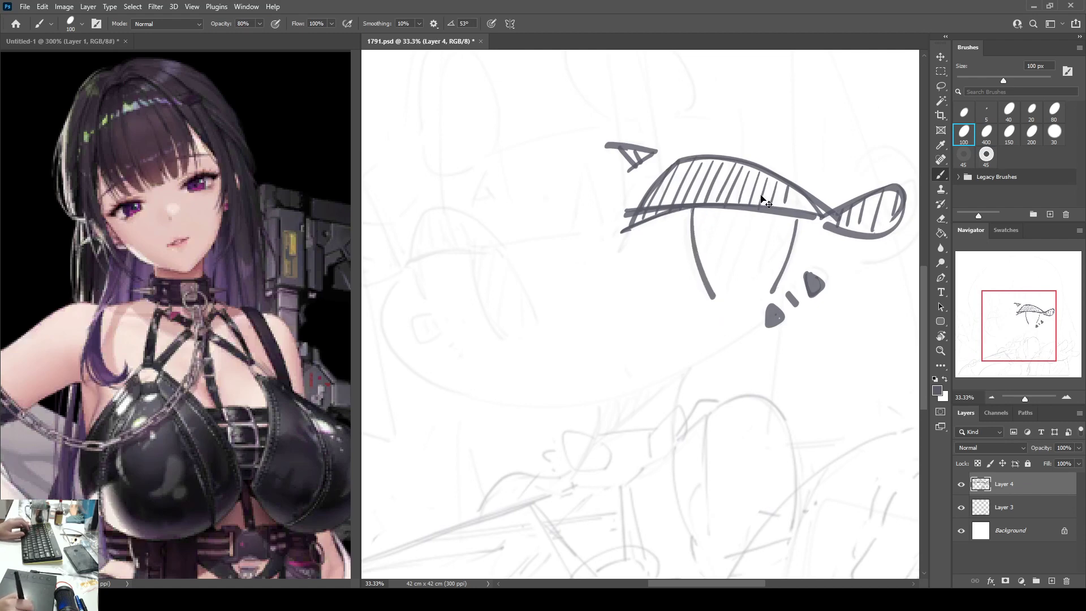
key("ctrl+z")
Step: Erase the iris's inner edge and try to redraw it at slightly different angles
key("e")
left_click_drag(699, 236, 725, 310)
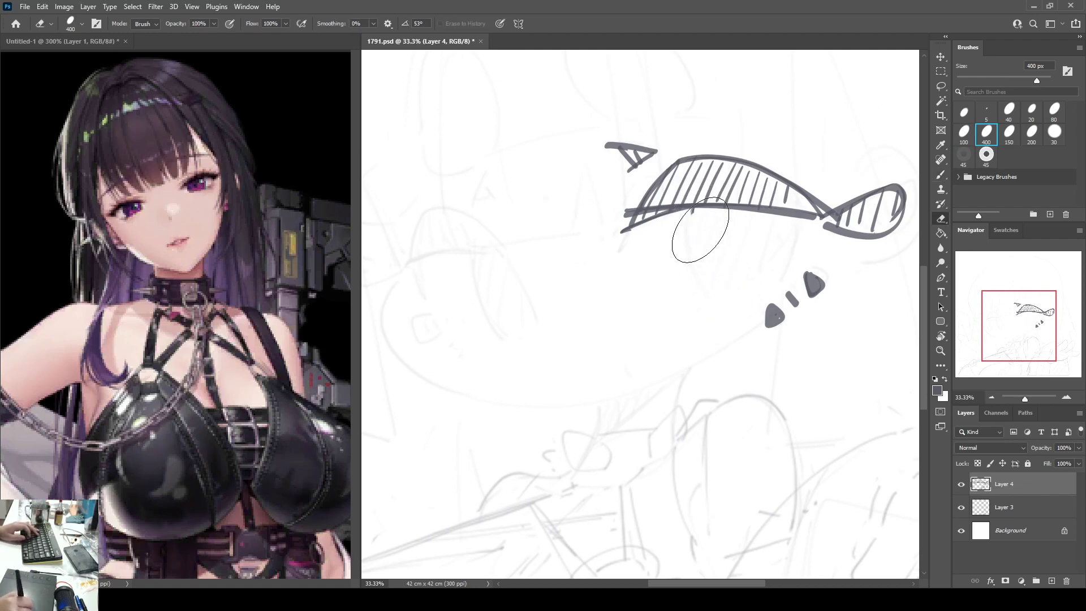
key("b")
key("e")
key("b")
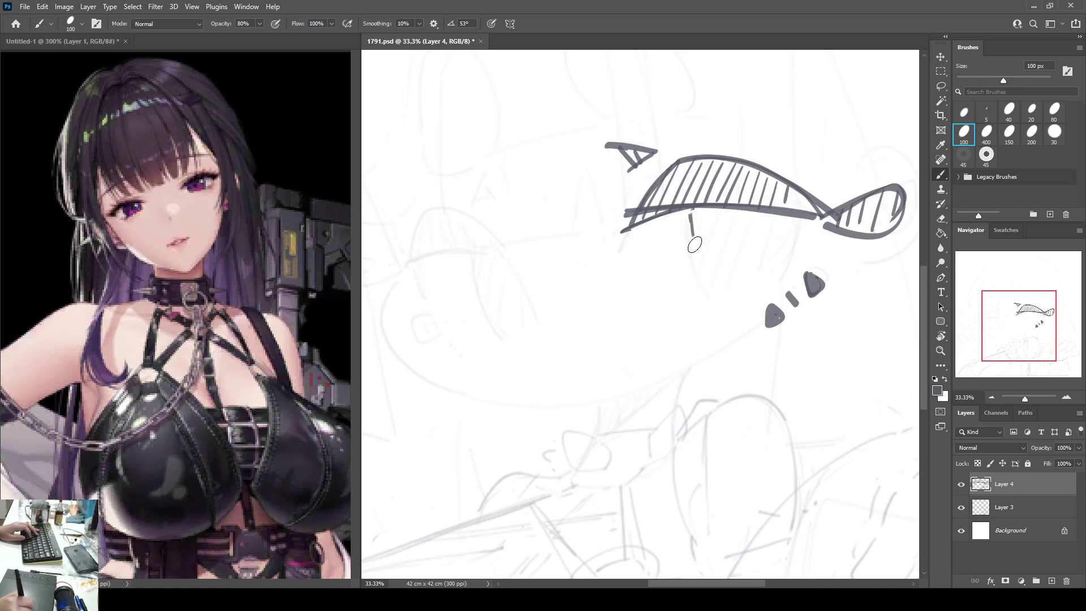
key("e")
key("b")
left_click_drag(695, 221, 724, 311)
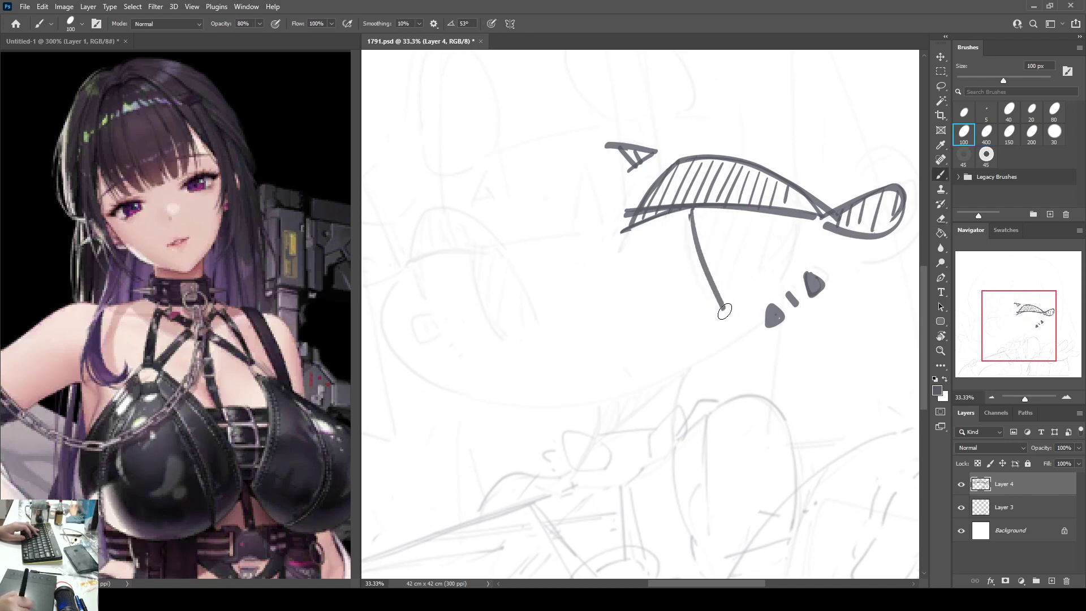
key("e")
left_click_drag(711, 244, 727, 323)
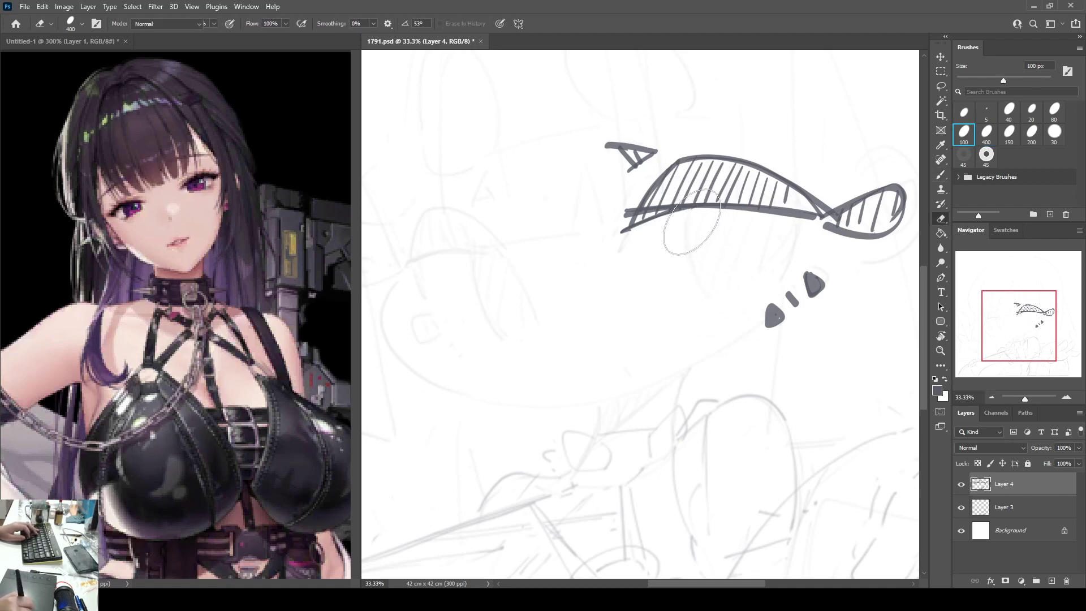
key("b")
left_click_drag(690, 209, 707, 280)
key("e")
mouse_move(687, 211)
left_mouse_down()
mouse_move(715, 308)
mouse_move(711, 300)
left_mouse_up()
key("b")
key("ctrl+z")
key("ctrl+z")
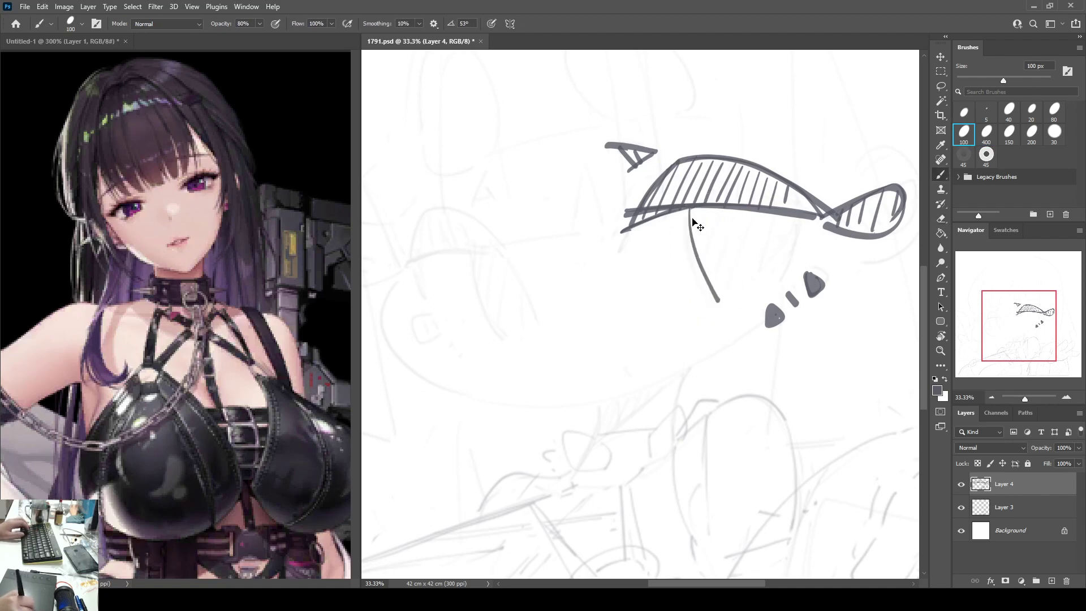
key("ctrl+z")
Step: Draw the iris's inner and outer edges as two tapering curves below the lash line, leaving the bottom open
left_click_drag(687, 209, 711, 305)
key("ctrl+z")
left_click_drag(688, 210, 710, 309)
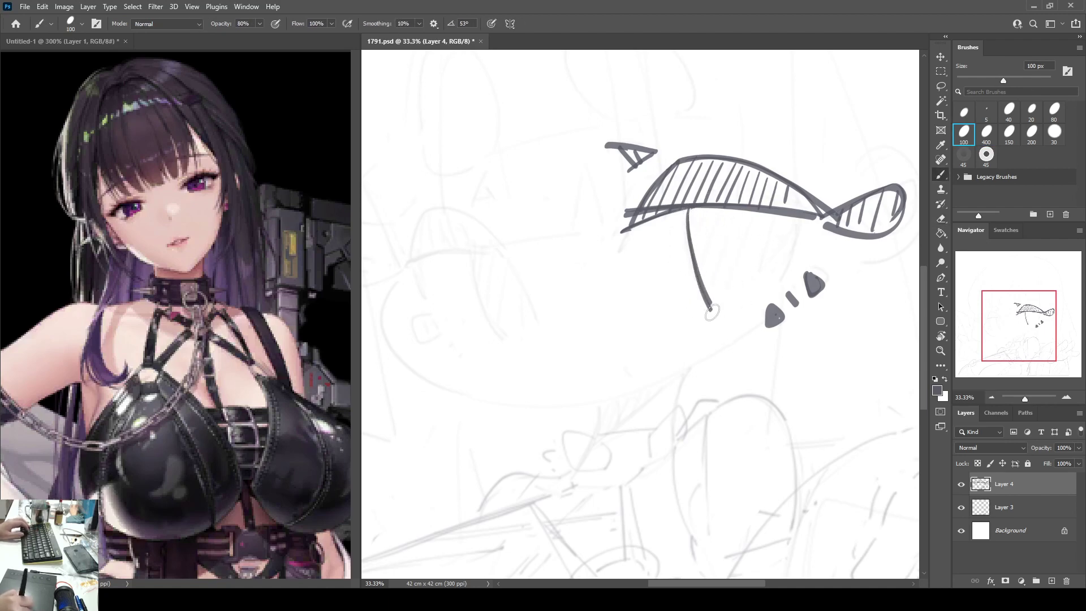
left_click_drag(797, 218, 782, 281)
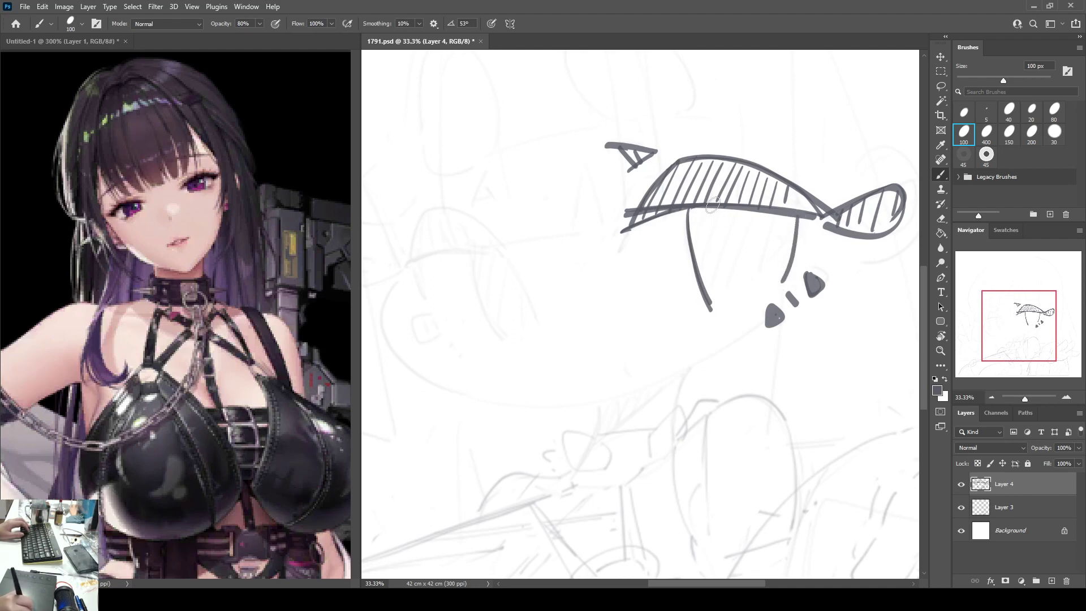
Step: Fill the iris with parallel diagonal hatching lines between its two edges
left_click_drag(709, 210, 691, 233)
mouse_move(723, 211)
left_mouse_down()
mouse_move(692, 253)
mouse_move(739, 212)
mouse_move(708, 272)
left_mouse_up()
left_click_drag(764, 216, 712, 279)
mouse_move(778, 216)
left_mouse_down()
mouse_move(719, 273)
mouse_move(775, 232)
mouse_move(712, 305)
left_mouse_up()
mouse_move(789, 246)
left_mouse_down()
mouse_move(726, 302)
mouse_move(741, 308)
left_mouse_up()
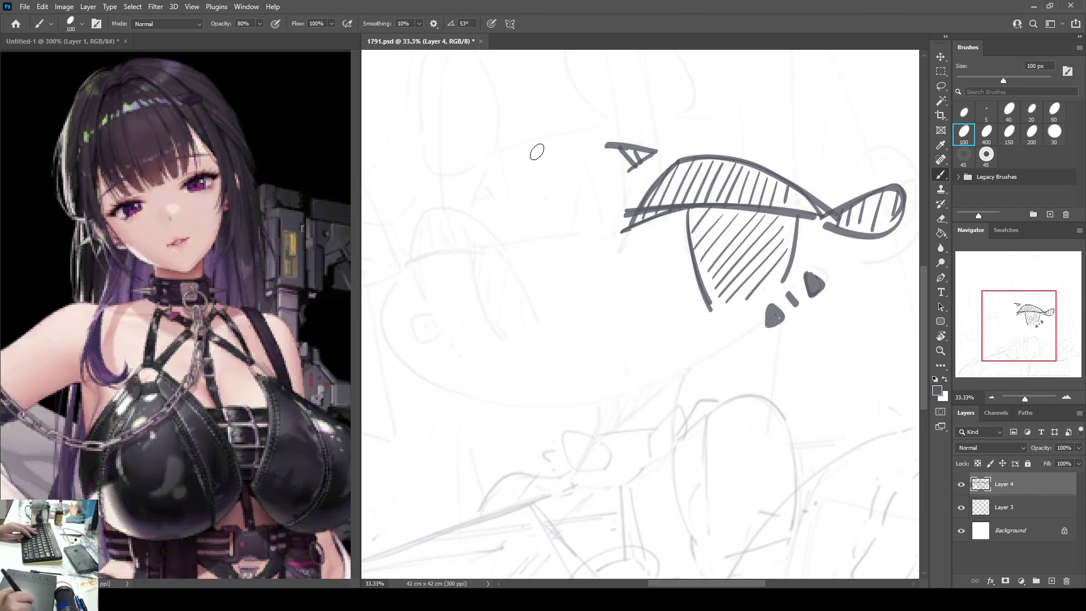
Step: Draw the left-side eye's upper lid as an arch with a lash line beneath it, following the faint sketch
left_click_drag(559, 255, 599, 251)
mouse_move(445, 248)
left_mouse_down()
mouse_move(498, 241)
mouse_move(512, 195)
mouse_move(585, 240)
left_mouse_up()
key("ctrl+z")
mouse_move(505, 249)
left_mouse_down()
mouse_move(506, 226)
mouse_move(587, 236)
left_mouse_up()
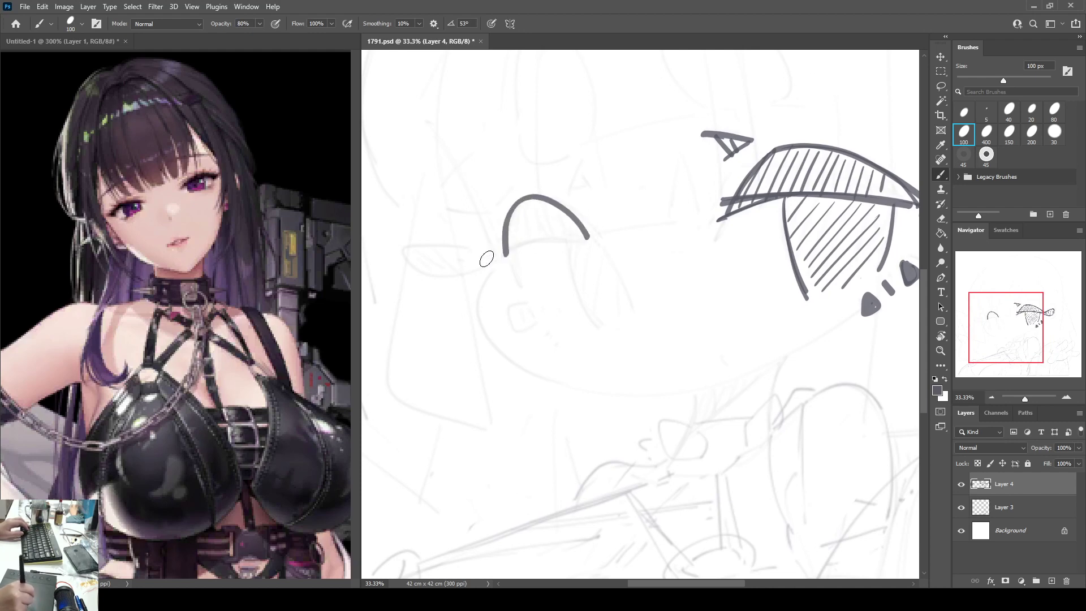
left_click_drag(506, 253, 620, 245)
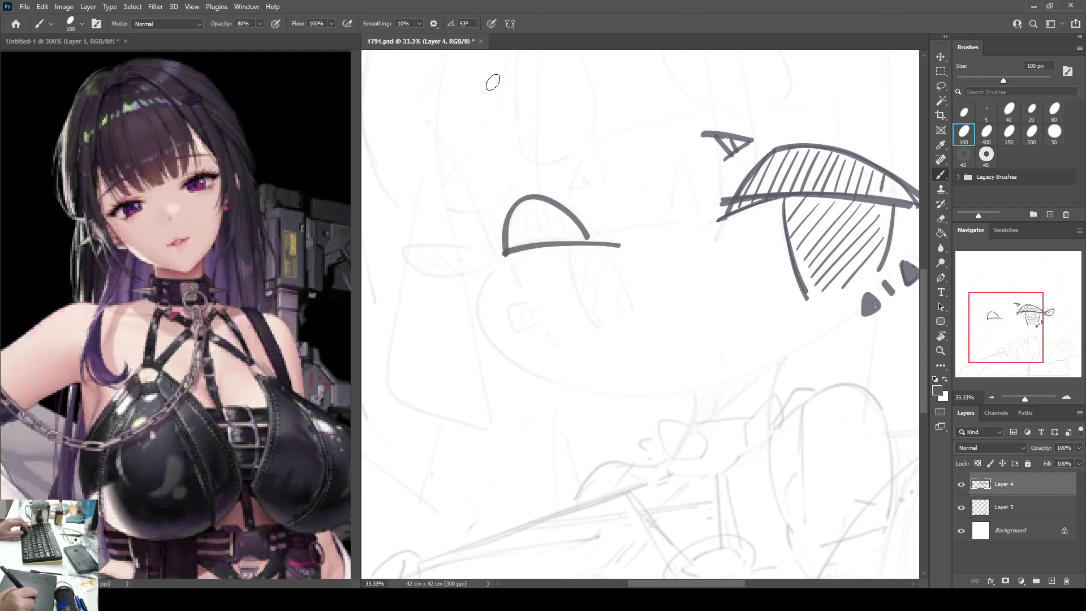
key("ctrl+z")
left_click_drag(484, 257, 583, 244)
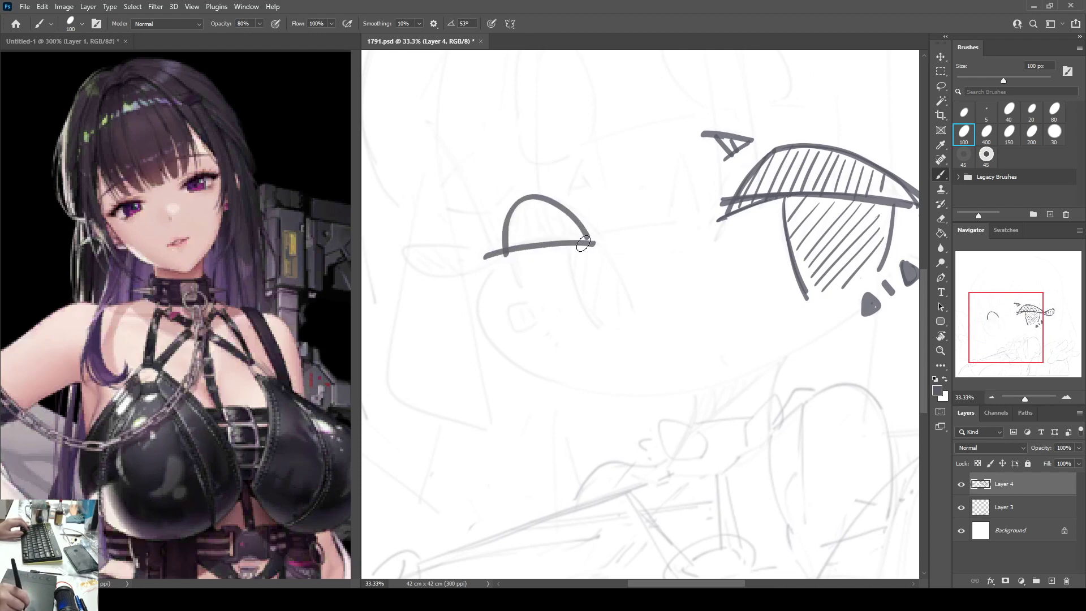
Step: Redraw the left-side eye's lash line as a shallow curve and extend the upper-lid arch down to its inner end
key("ctrl+z")
left_click_drag(486, 257, 603, 243)
key("ctrl+z")
left_click_drag(491, 257, 602, 246)
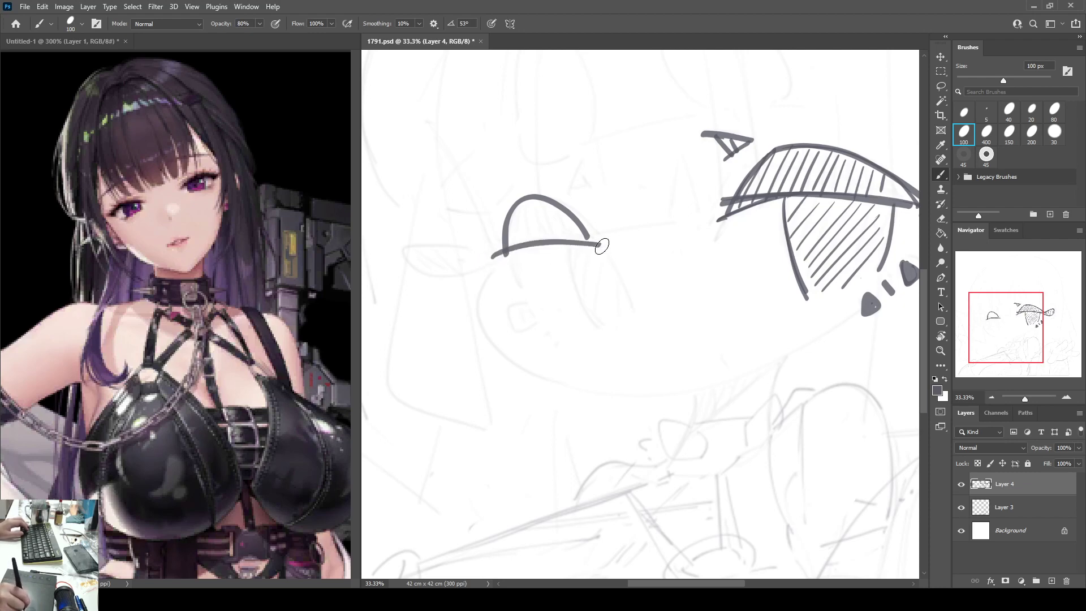
left_click_drag(545, 198, 599, 244)
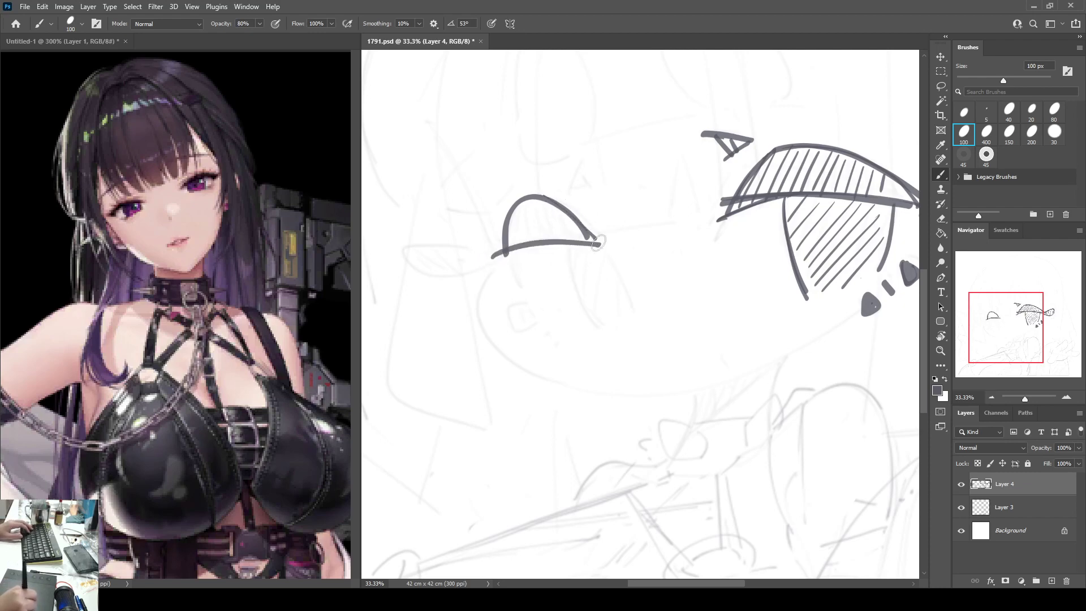
key("ctrl+z")
mouse_move(542, 198)
left_mouse_down()
mouse_move(611, 247)
mouse_move(565, 251)
mouse_move(601, 327)
left_mouse_up()
Step: Draw the left-side iris as two slanting, tapering curves below the lash line, leaving the bottom open
key("ctrl+z")
left_click_drag(566, 249, 601, 328)
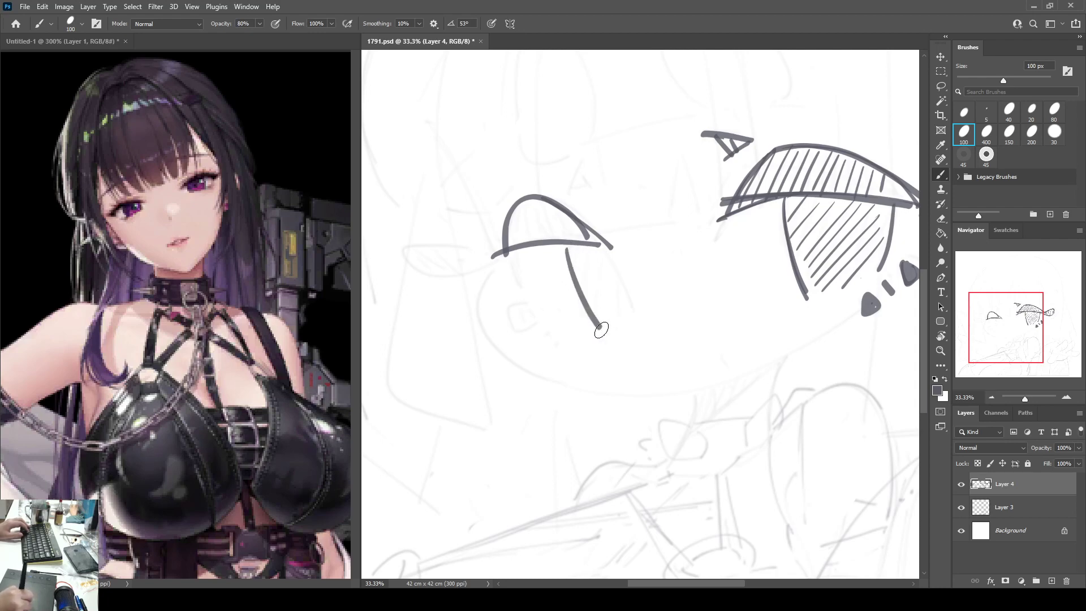
left_click_drag(598, 244, 640, 312)
key("ctrl+z")
left_click_drag(602, 244, 638, 324)
Step: Fill the left-side iris with steep parallel hatching lines between its two edges
left_click_drag(575, 259, 575, 272)
left_click_drag(590, 243, 590, 300)
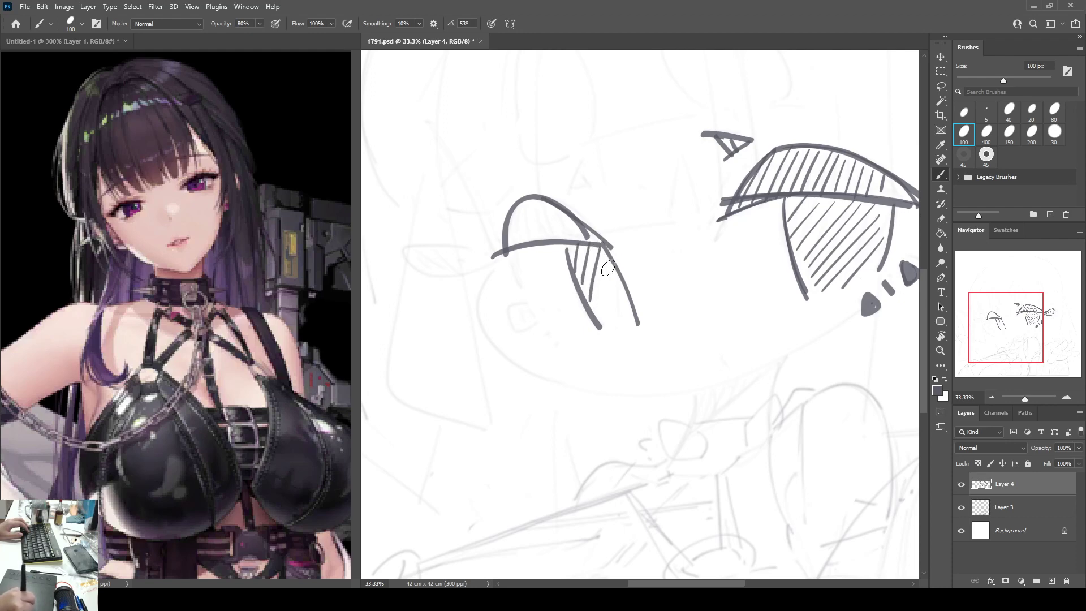
left_click_drag(610, 259, 596, 316)
mouse_move(617, 273)
left_mouse_down()
mouse_move(602, 324)
mouse_move(612, 332)
left_mouse_up()
left_click_drag(631, 306, 629, 320)
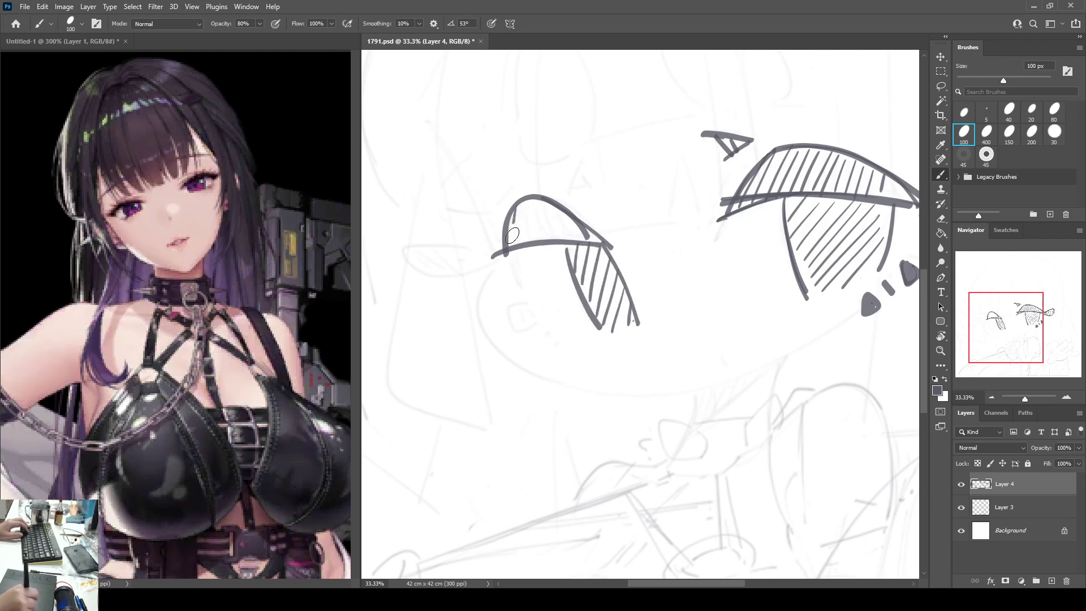
Step: Fill the left-side upper lid with near-vertical hatching and draw a small triangular mark above the eye's inner side
left_click_drag(514, 214, 512, 247)
mouse_move(525, 203)
left_mouse_down()
mouse_move(525, 244)
mouse_move(537, 243)
left_mouse_up()
mouse_move(549, 200)
left_mouse_down()
mouse_move(549, 242)
mouse_move(559, 242)
left_mouse_up()
left_click_drag(572, 218, 574, 243)
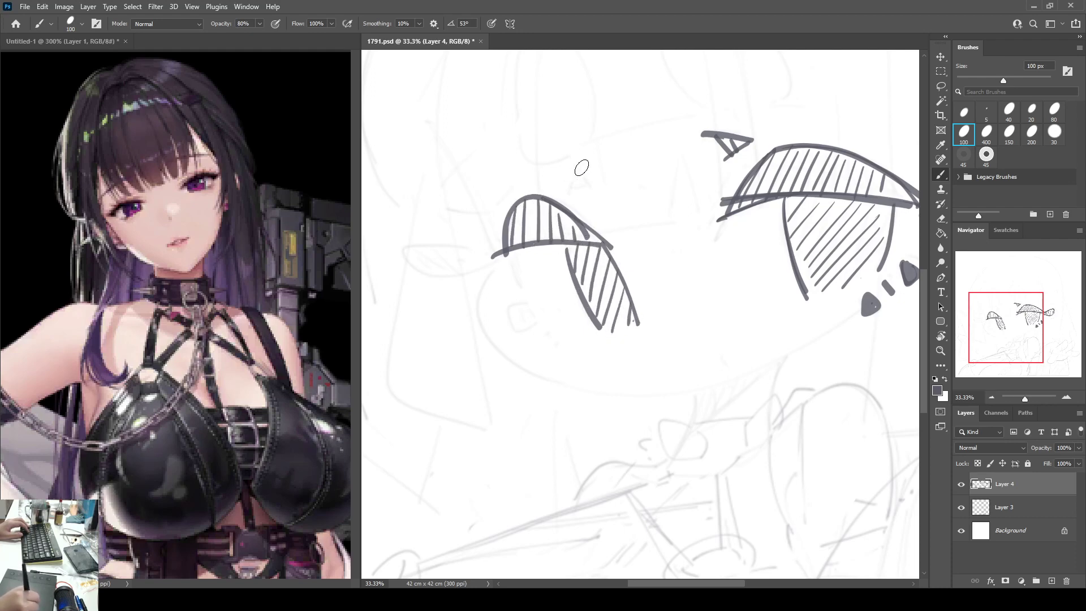
mouse_move(589, 171)
left_mouse_down()
mouse_move(569, 197)
mouse_move(593, 187)
left_mouse_up()
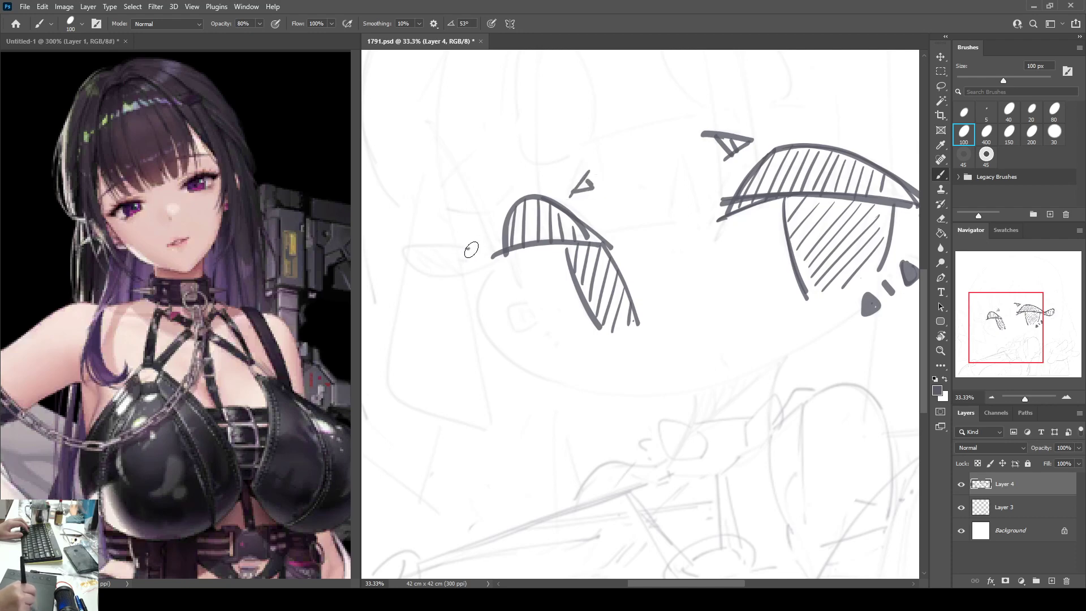
Step: Draw a leaf-shaped lash wing at the left-side eye's outer corner and hatch it diagonally
mouse_move(475, 253)
left_mouse_down()
mouse_move(414, 249)
mouse_move(499, 266)
left_mouse_up()
key("ctrl+z")
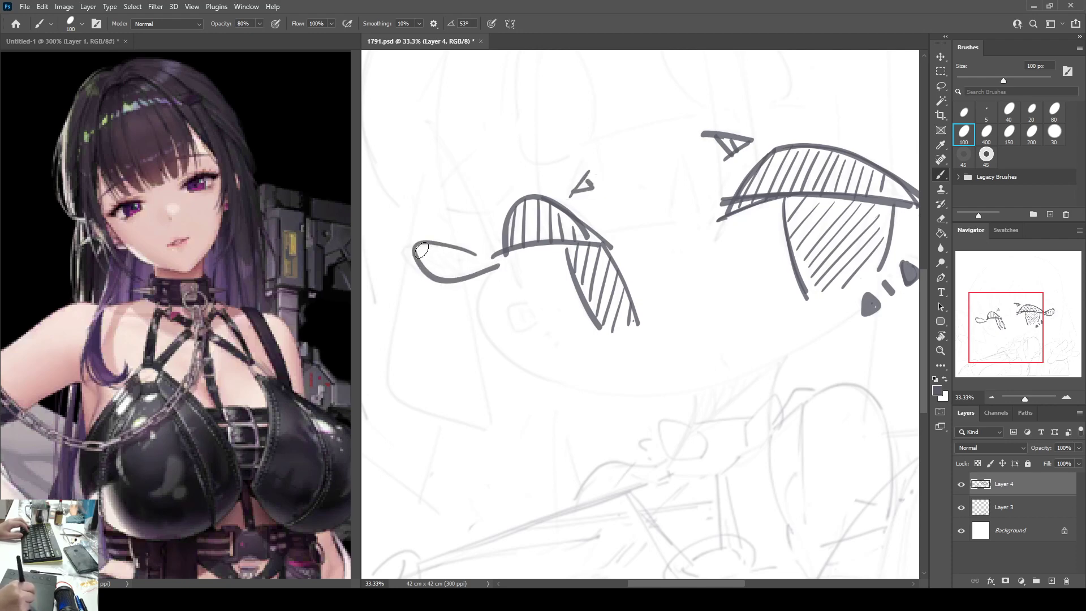
left_click_drag(420, 246, 433, 272)
mouse_move(433, 243)
left_mouse_down()
mouse_move(450, 271)
mouse_move(462, 269)
left_mouse_up()
mouse_move(459, 246)
left_mouse_down()
mouse_move(474, 267)
mouse_move(489, 263)
left_mouse_up()
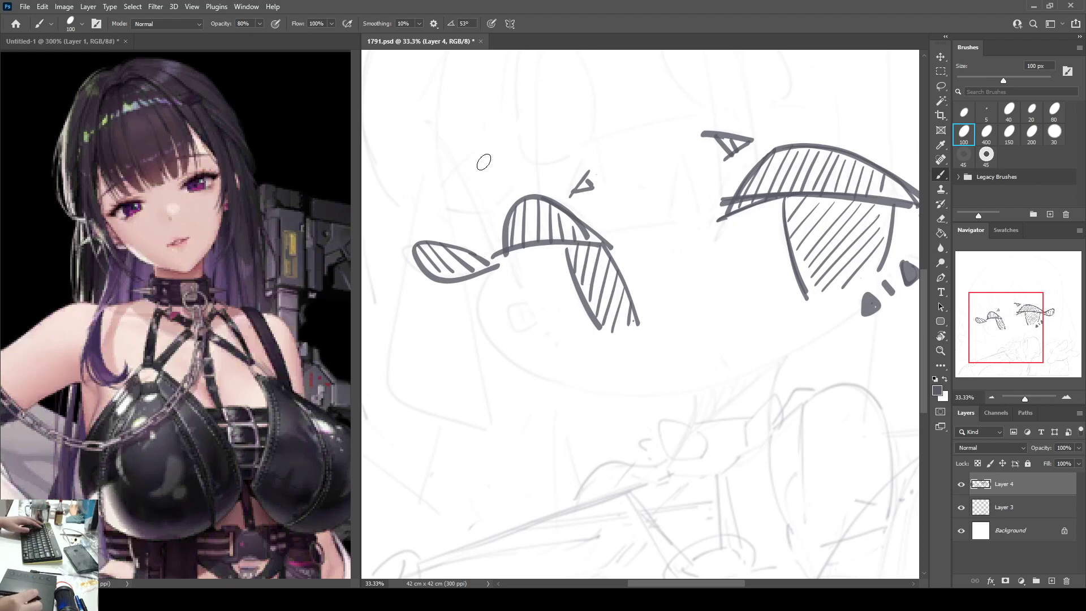
Step: Draw a long straight line through the left-side eye's outer corner and a thick face contour from there around the cheek to the chin
key("ctrl+shift+h")
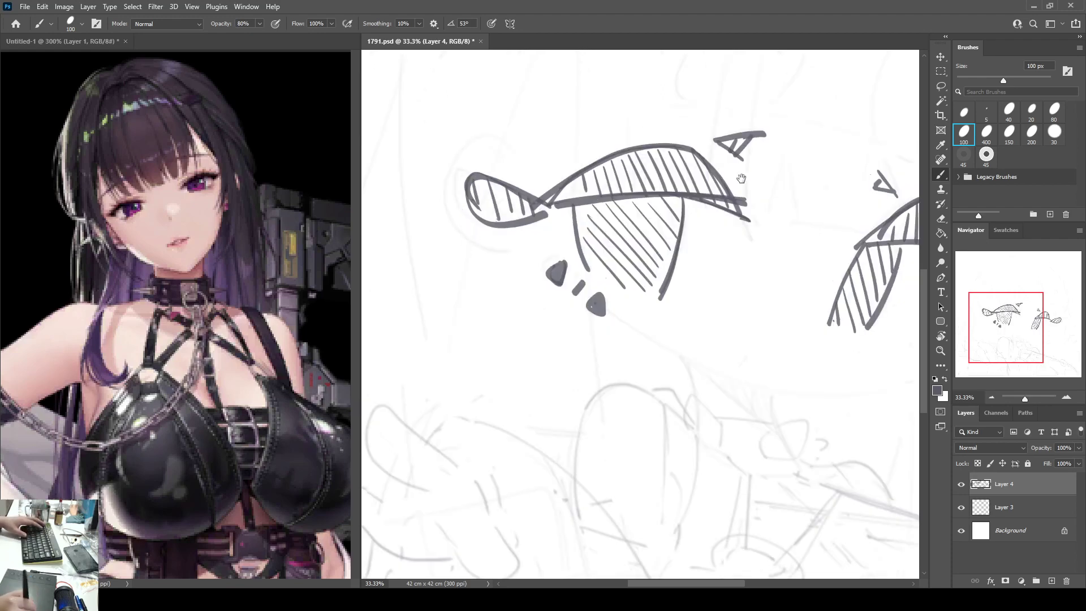
left_click_drag(740, 178, 627, 191)
key("h")
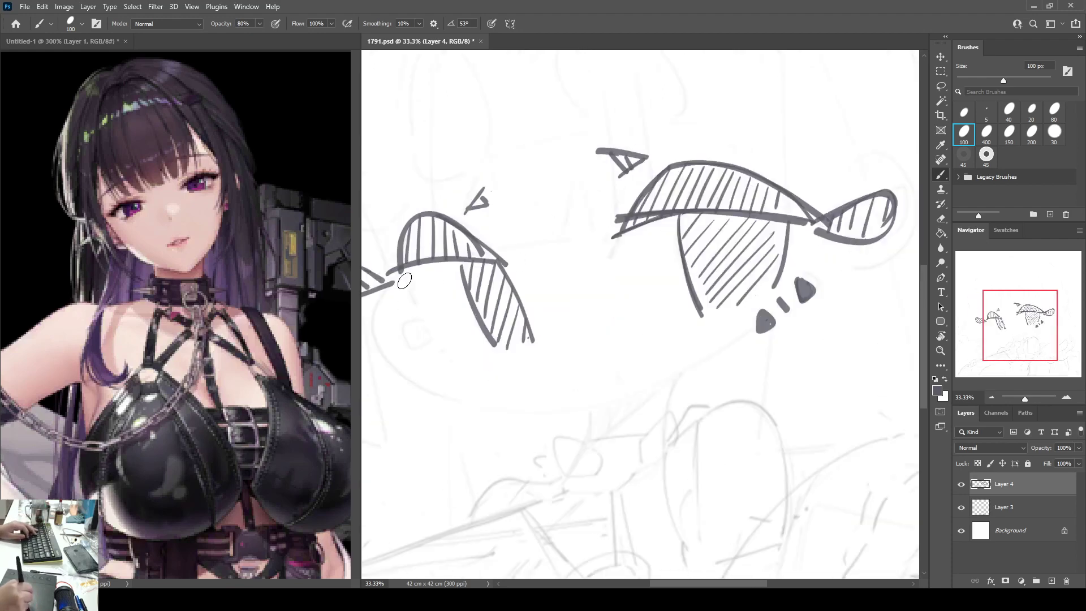
left_click_drag(404, 281, 506, 360)
mouse_move(429, 241)
left_mouse_down()
mouse_move(408, 209)
mouse_move(484, 343)
left_mouse_up()
key("ctrl+z")
mouse_move(396, 210)
left_mouse_down()
mouse_move(480, 351)
mouse_move(479, 268)
mouse_move(452, 357)
mouse_move(536, 386)
mouse_move(710, 345)
left_mouse_up()
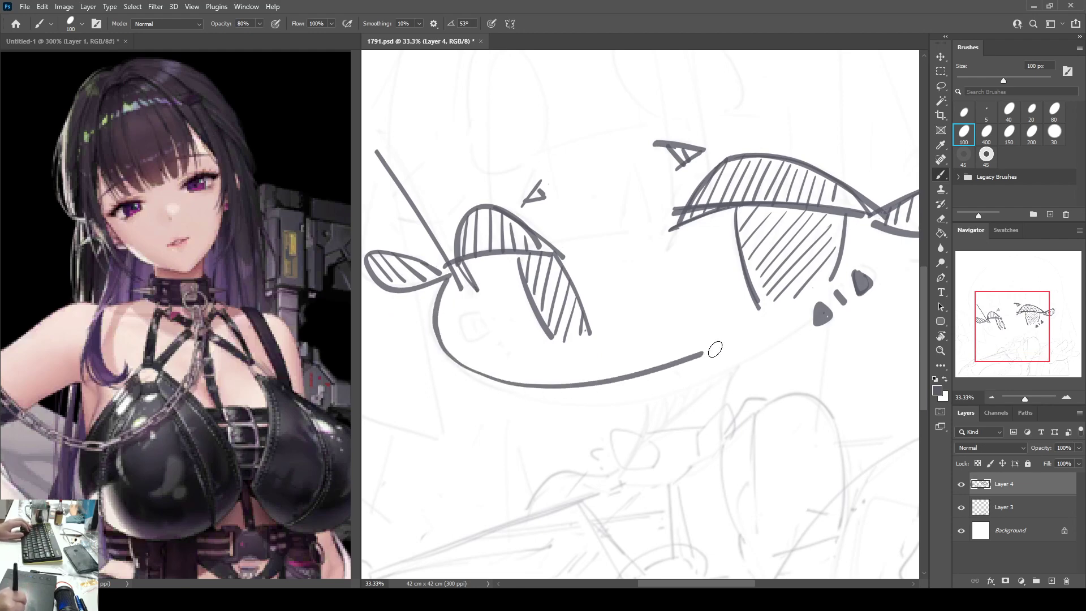
key("ctrl+z")
mouse_move(447, 279)
left_mouse_down()
mouse_move(430, 316)
mouse_move(458, 376)
mouse_move(546, 395)
mouse_move(667, 390)
left_mouse_up()
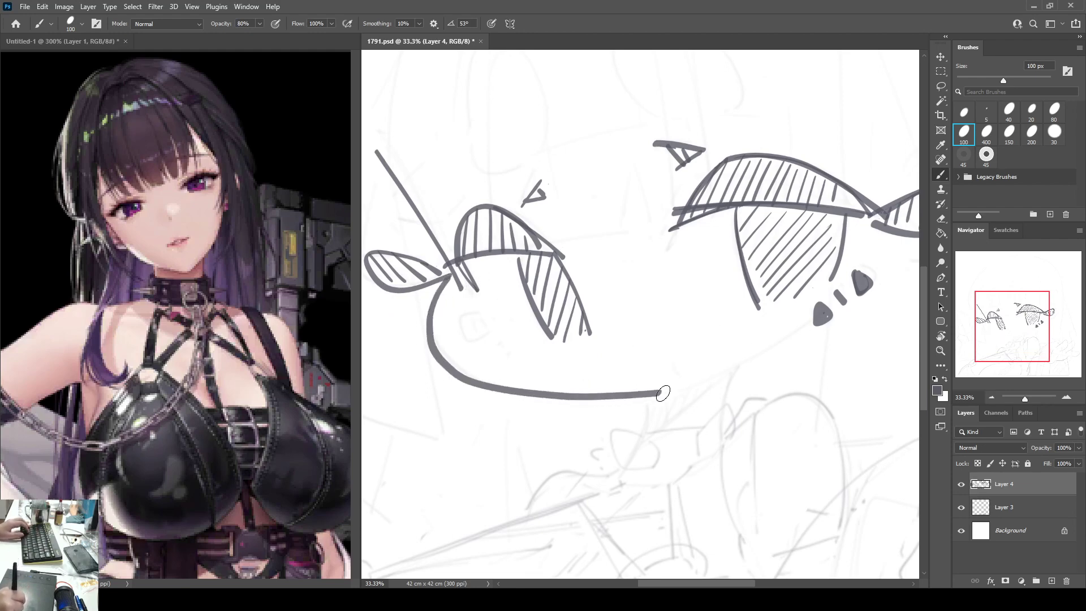
key("ctrl+z")
mouse_move(437, 289)
left_mouse_down()
mouse_move(446, 366)
mouse_move(542, 398)
mouse_move(654, 399)
mouse_move(660, 389)
mouse_move(645, 436)
left_mouse_up()
Step: Try several versions of the right-side jaw line running from below the eye down into the neck
mouse_move(810, 322)
left_mouse_down()
mouse_move(732, 376)
mouse_move(722, 410)
left_mouse_up()
left_click_drag(770, 350, 715, 366)
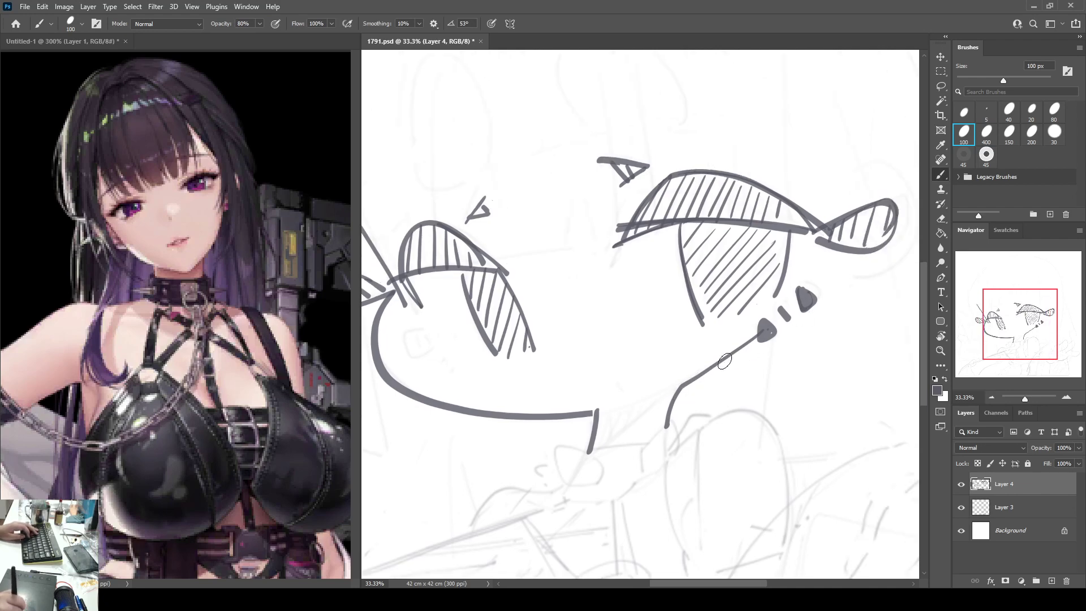
key("ctrl+z")
key("ctrl+z")
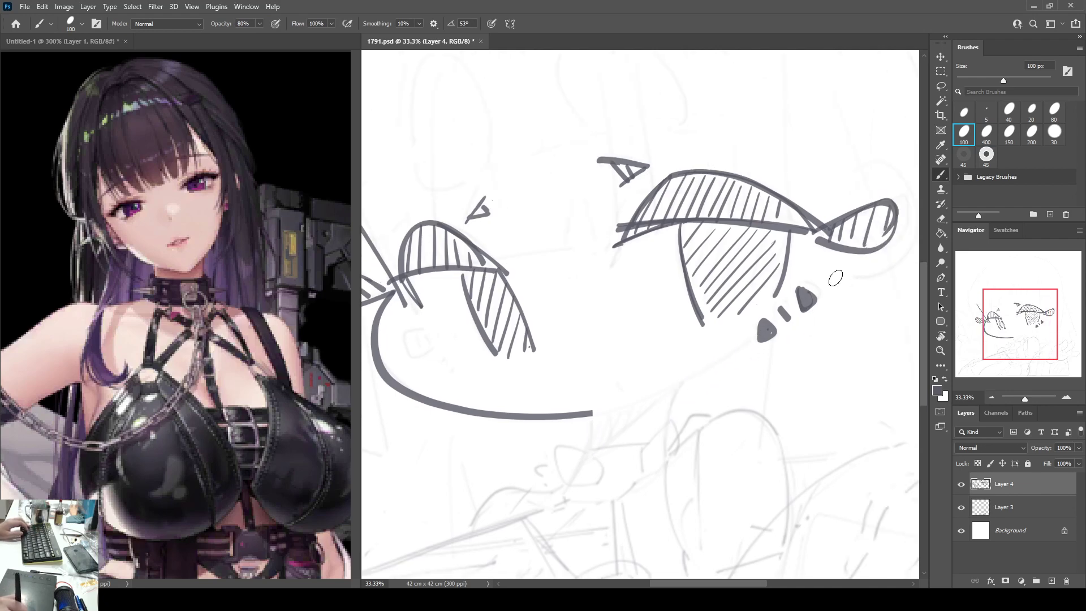
left_click_drag(847, 265, 692, 382)
key("ctrl+z")
left_click_drag(843, 270, 693, 393)
key("ctrl+z")
mouse_move(843, 267)
left_mouse_down()
mouse_move(684, 389)
mouse_move(672, 420)
left_mouse_up()
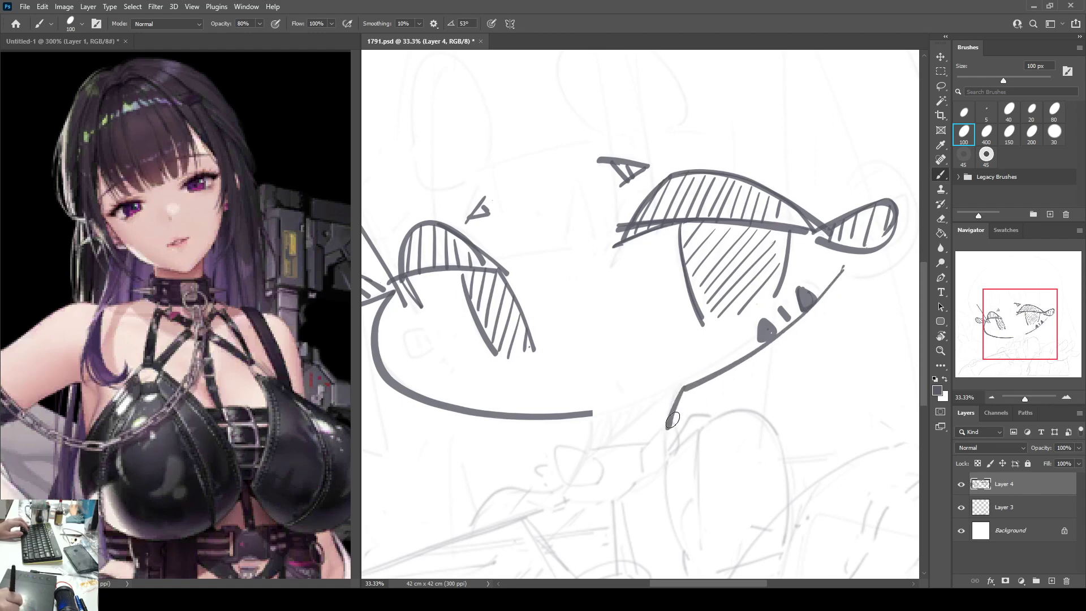
key("ctrl+z")
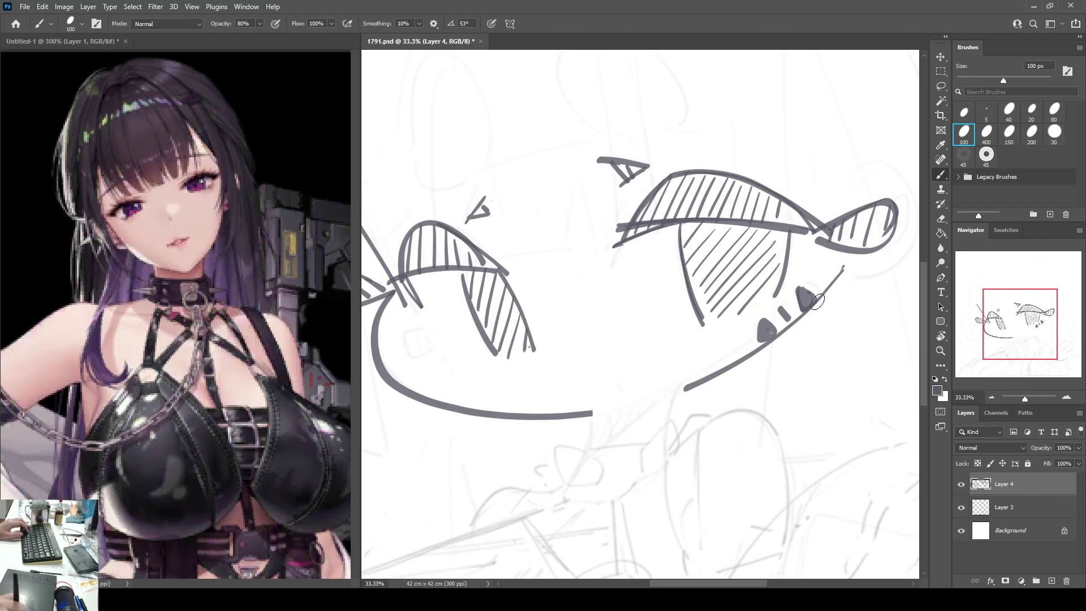
key("ctrl+z")
Step: Draw the right-side jaw line through the marks below the eye, bending into the neck, and add a short neck line at the chin
left_click_drag(827, 269, 669, 388)
key("ctrl+z")
left_click_drag(826, 271, 692, 384)
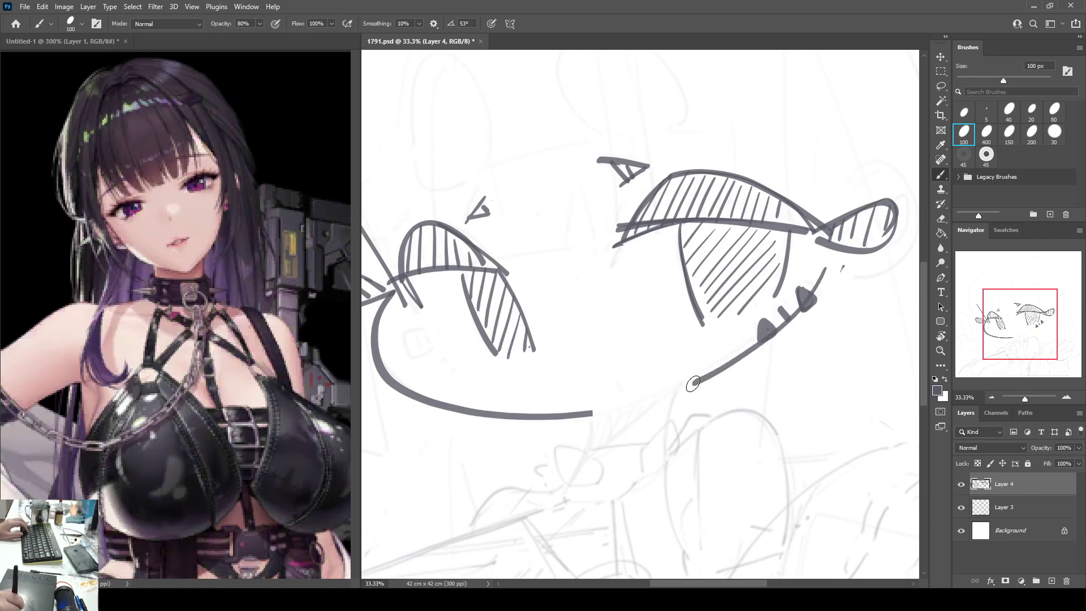
key("ctrl+z")
mouse_move(823, 261)
left_mouse_down()
mouse_move(798, 295)
mouse_move(682, 380)
mouse_move(668, 424)
left_mouse_up()
left_click_drag(592, 413, 591, 445)
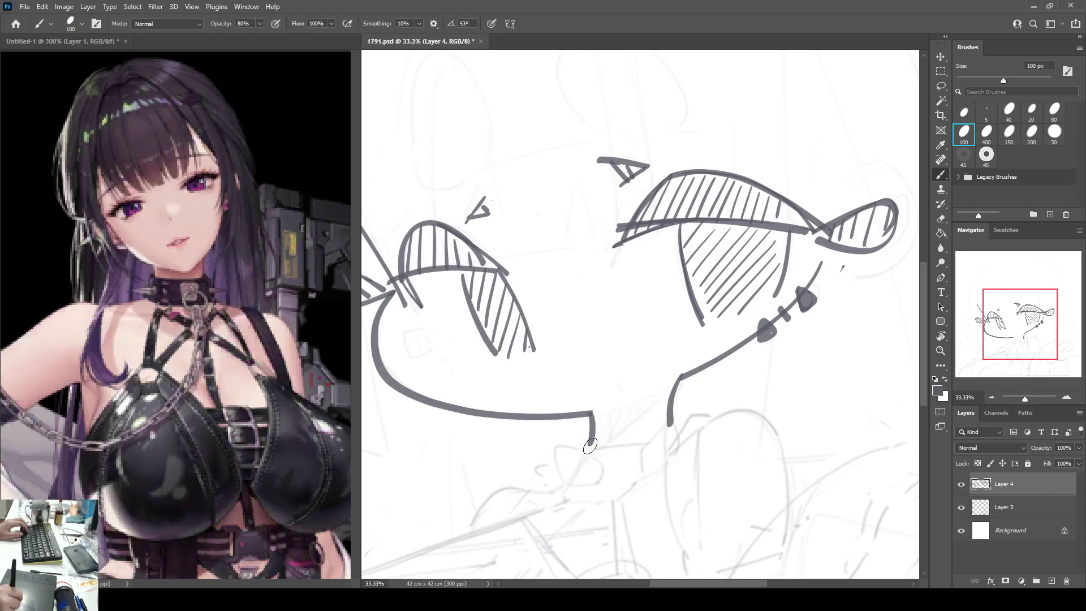
Step: Add a short mouth mark above the chin and a small hatched shape on the cheek below the left-side eye
key("F2")
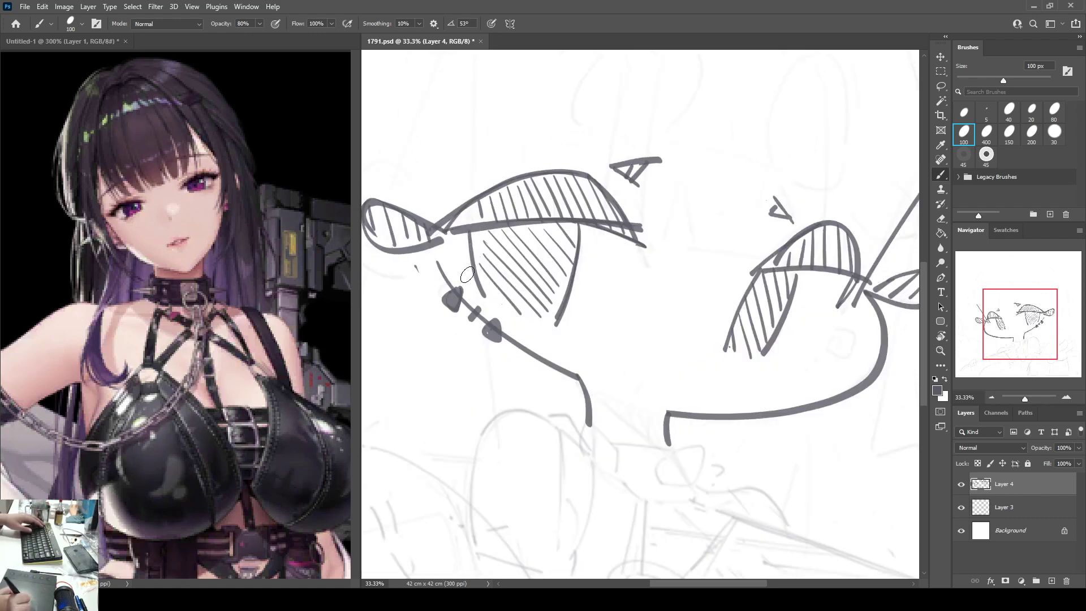
key("ctrl+shift+h")
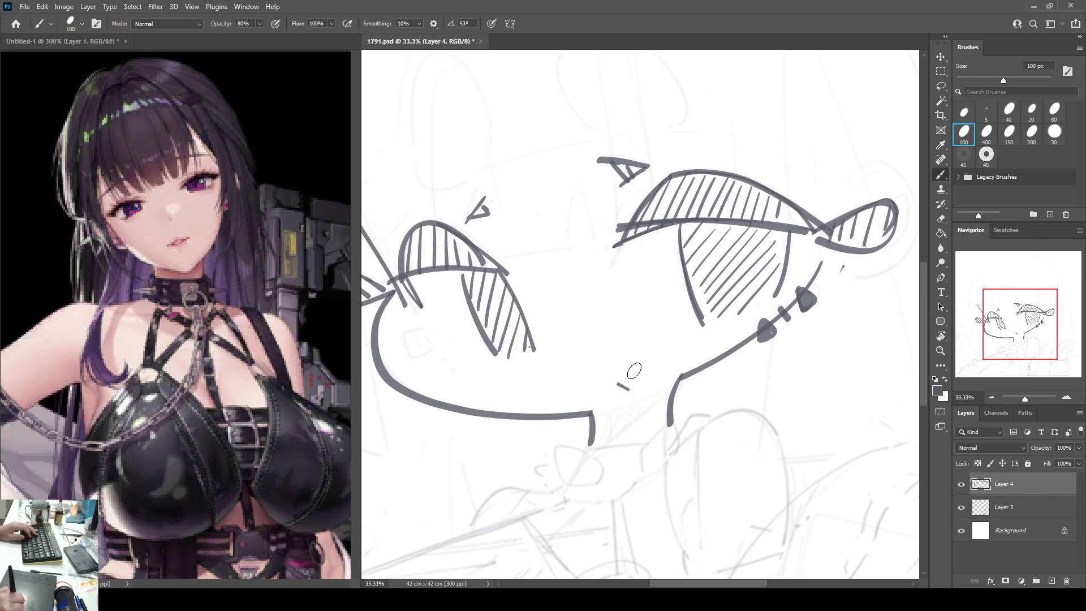
left_click_drag(609, 331, 641, 329)
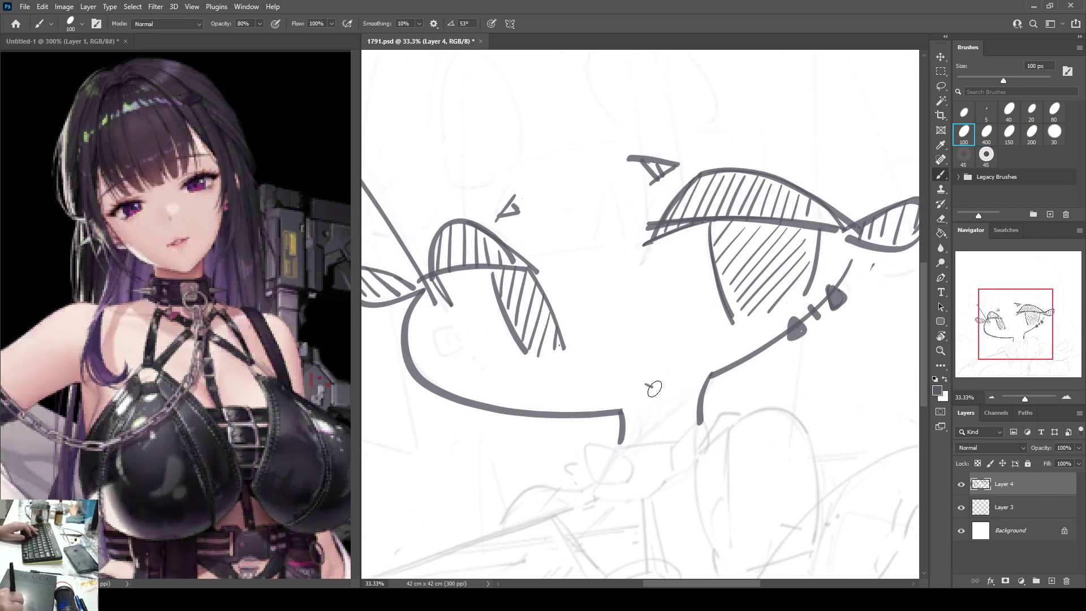
left_click_drag(453, 330, 460, 339)
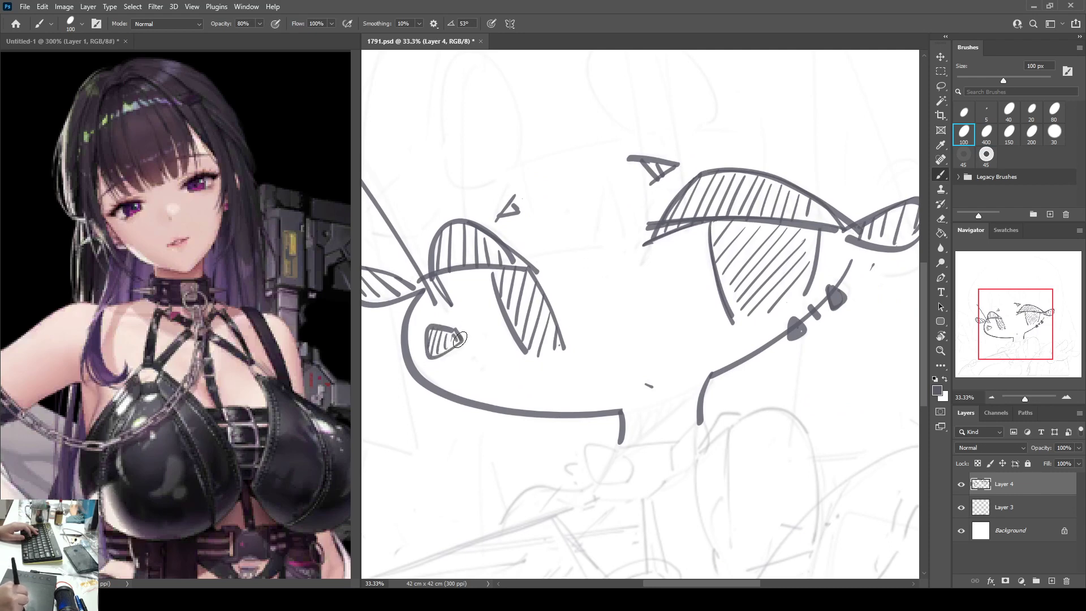
Step: Erase the solid marks below the right-side eye and redraw them as two small hatched shapes joined by short dashes
key("e")
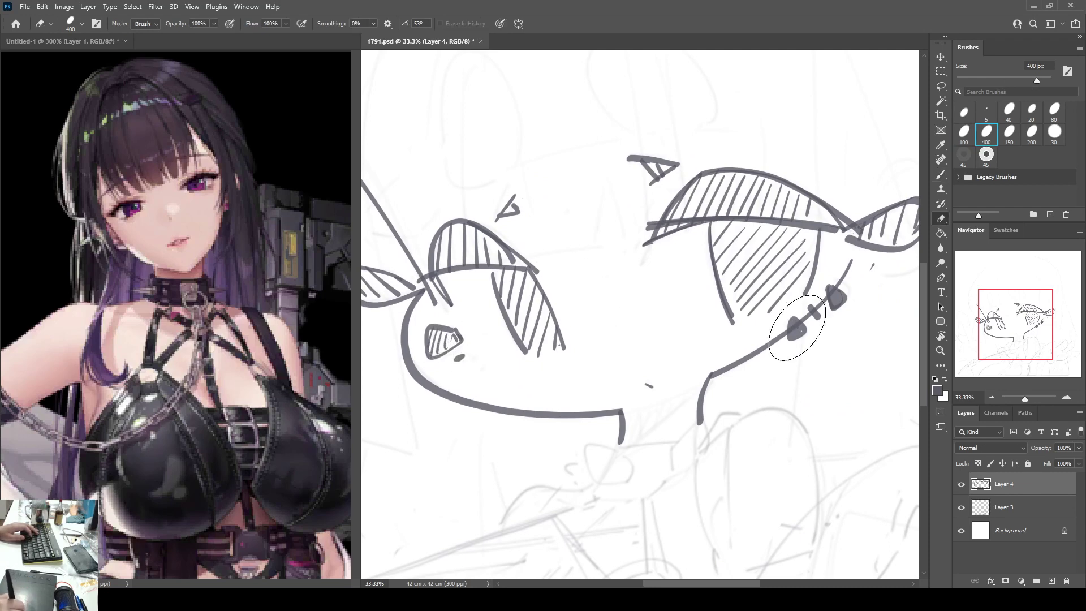
mouse_move(792, 336)
left_mouse_down()
mouse_move(796, 311)
mouse_move(790, 334)
mouse_move(804, 326)
mouse_move(792, 318)
mouse_move(798, 338)
mouse_move(804, 330)
mouse_move(797, 341)
mouse_move(813, 335)
mouse_move(789, 313)
mouse_move(805, 330)
mouse_move(834, 292)
mouse_move(855, 295)
mouse_move(830, 291)
left_mouse_up()
key("b")
key("e")
key("b")
key("e")
key("b")
key("e")
key("b")
left_click_drag(830, 291, 837, 284)
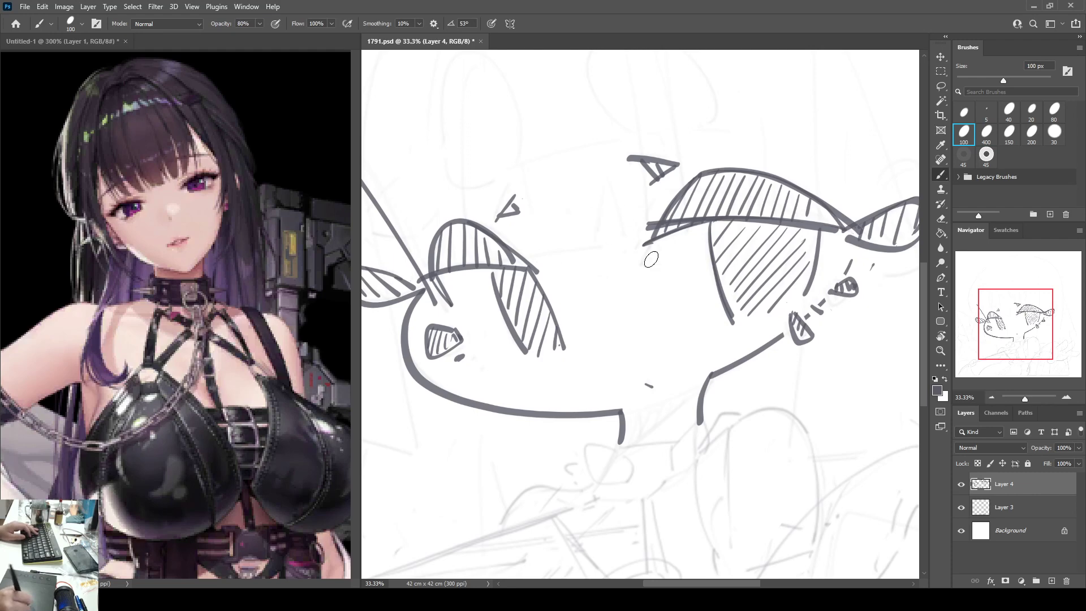
Step: Erase the right-side iris's inner edge and redraw it as a cleaner tapering curve
mouse_move(700, 229)
left_mouse_down()
mouse_move(639, 234)
mouse_move(661, 321)
left_mouse_up()
key("period")
key("e")
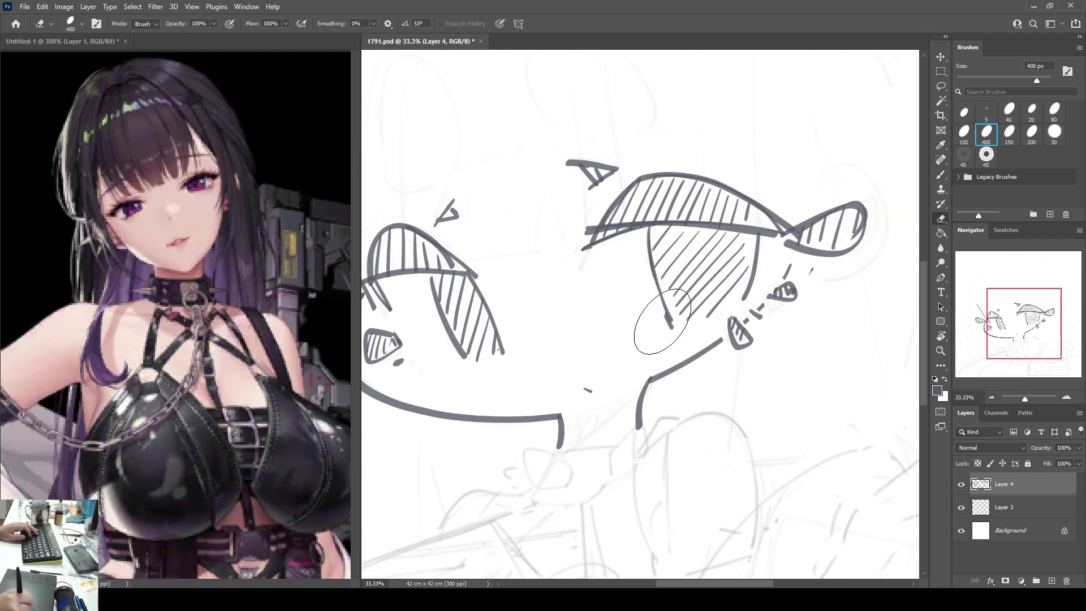
left_click_drag(650, 260, 668, 334)
left_click_drag(648, 248, 677, 324)
key("b")
key("ctrl+z")
mouse_move(652, 229)
left_mouse_down()
mouse_move(671, 324)
mouse_move(661, 291)
mouse_move(682, 327)
left_mouse_up()
key("ctrl+z")
left_click_drag(661, 258, 745, 214)
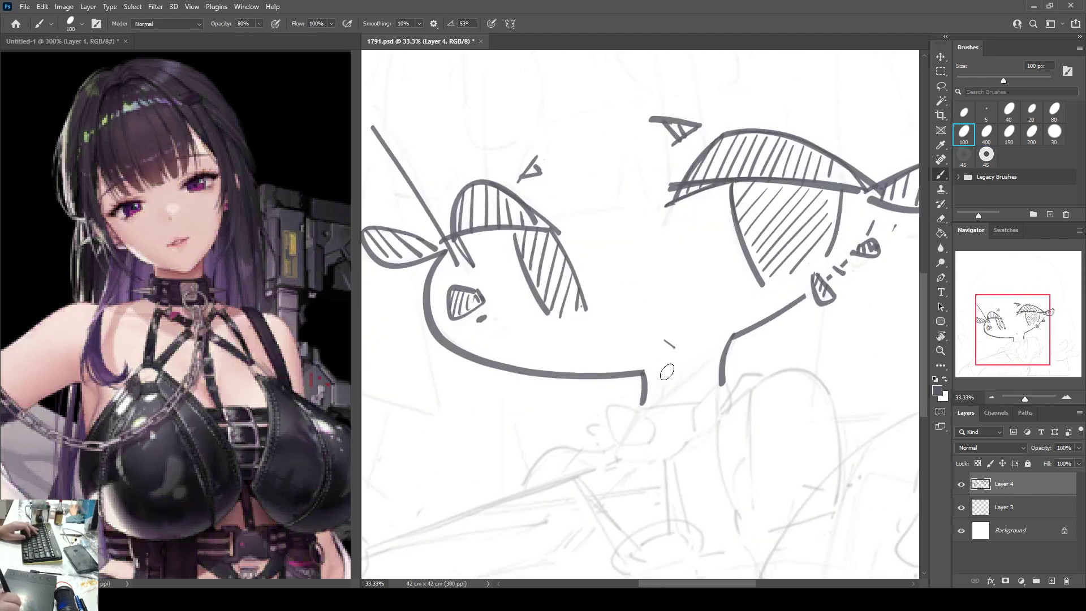
Step: Draw a large rounded loop above the right-side eye following the faint sketch, leaving a small gap at its upper edge
left_click_drag(621, 365, 648, 470)
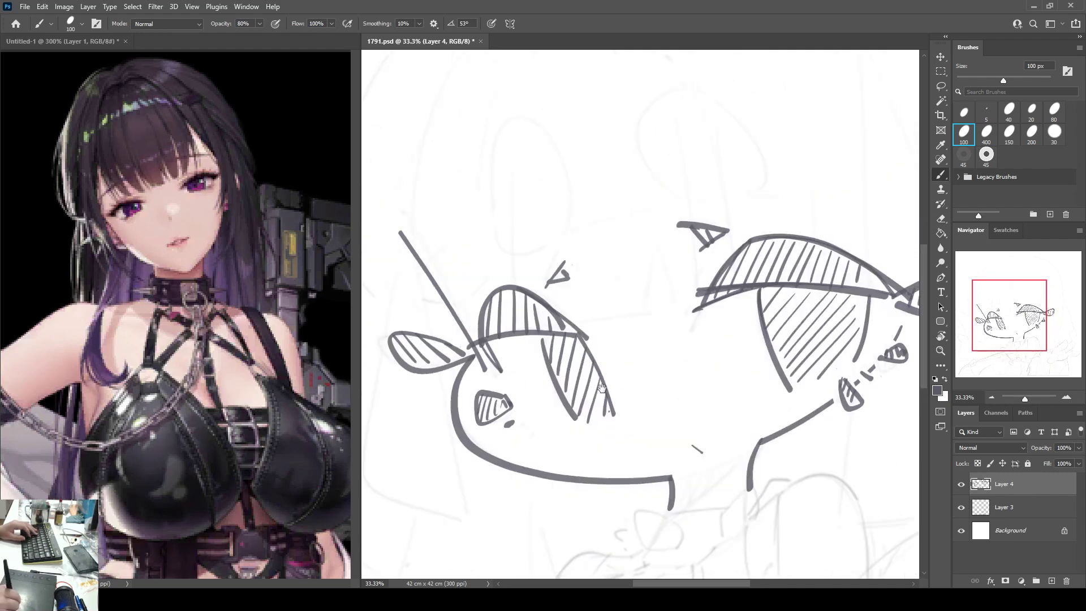
mouse_move(653, 166)
left_mouse_down()
mouse_move(657, 220)
mouse_move(601, 234)
left_mouse_up()
mouse_move(624, 161)
left_mouse_down()
mouse_move(596, 279)
mouse_move(661, 219)
left_mouse_up()
key("ctrl+z")
mouse_move(649, 169)
left_mouse_down()
mouse_move(601, 265)
mouse_move(710, 243)
left_mouse_up()
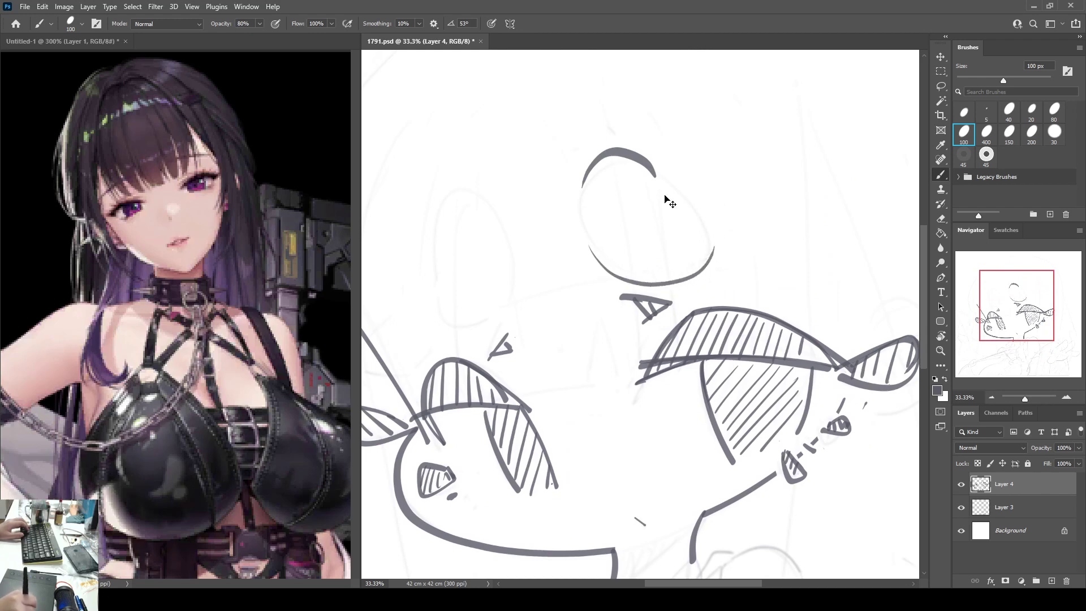
key("ctrl+z")
key("ctrl+z")
mouse_move(650, 160)
left_mouse_down()
mouse_move(588, 230)
mouse_move(704, 209)
mouse_move(665, 178)
left_mouse_up()
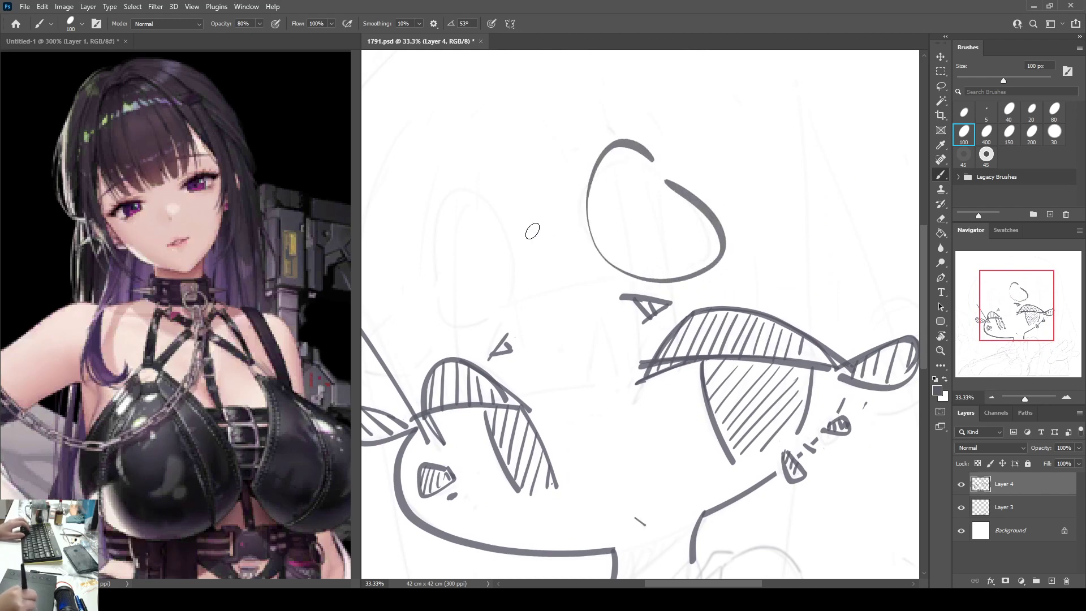
Step: Draw a tall narrow oval above the left-side eye, leaving a small gap at its bottom
left_click_drag(528, 235, 557, 218)
mouse_move(469, 296)
left_mouse_down()
mouse_move(537, 223)
mouse_move(519, 302)
mouse_move(474, 306)
mouse_move(487, 312)
left_mouse_up()
left_click(495, 314)
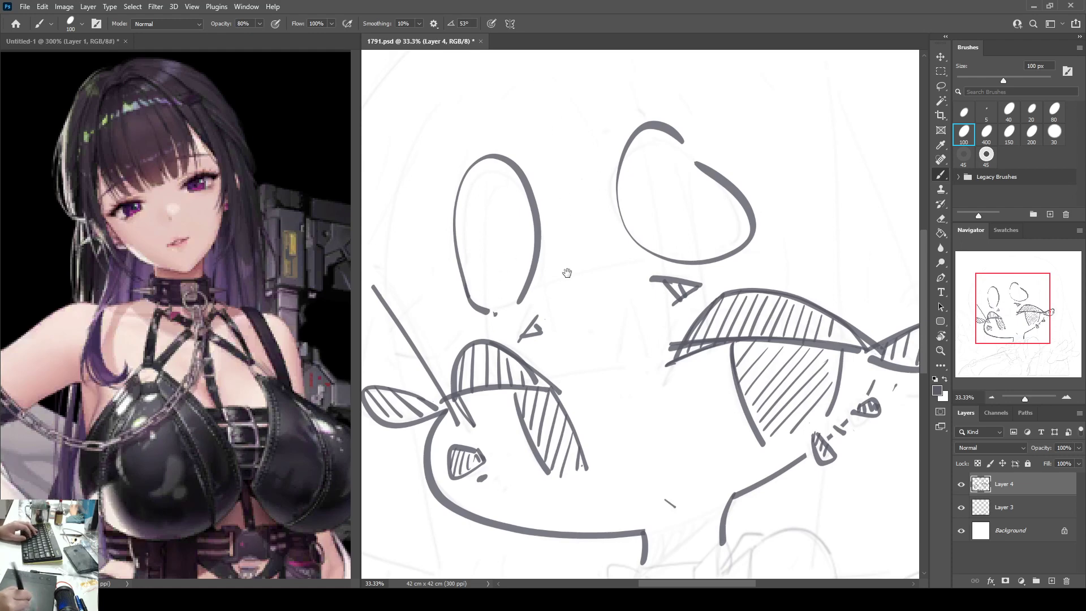
Step: Erase the upper part of the diagonal stroke beside the left-side eye and draw a long curved side-hair line ending in a short line toward the eyelid
left_click_drag(566, 273, 609, 253)
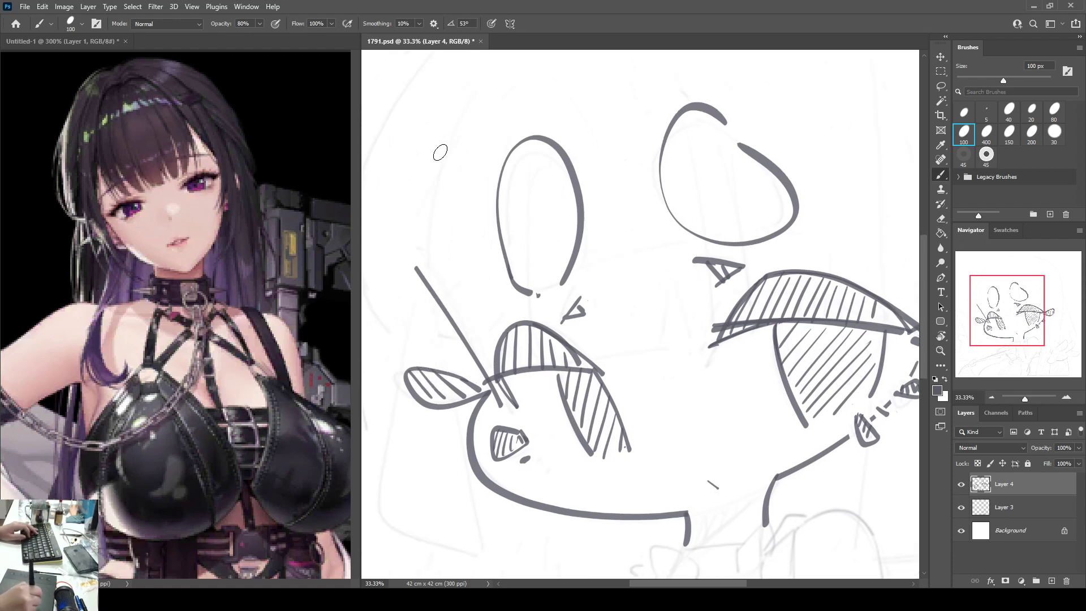
key("e")
left_click_drag(411, 258, 445, 310)
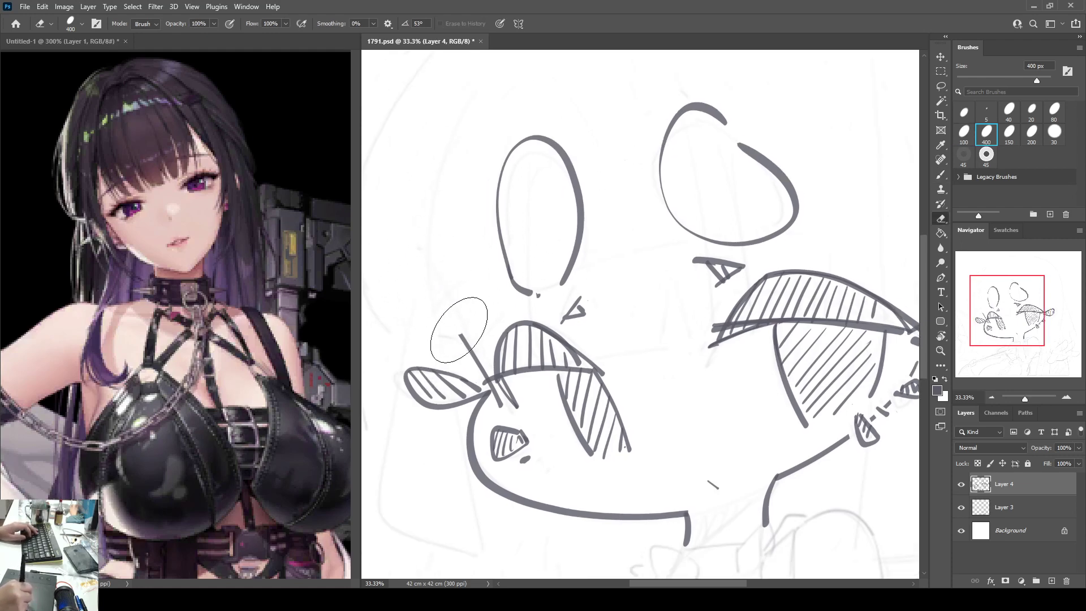
key("b")
mouse_move(467, 109)
left_mouse_down()
mouse_move(430, 306)
mouse_move(506, 340)
left_mouse_up()
Step: Draw thin fringe strands through the left-side oval, a low fringe edge across to the nose bridge and a narrow pointed gap between the eyes
left_click_drag(536, 160, 521, 301)
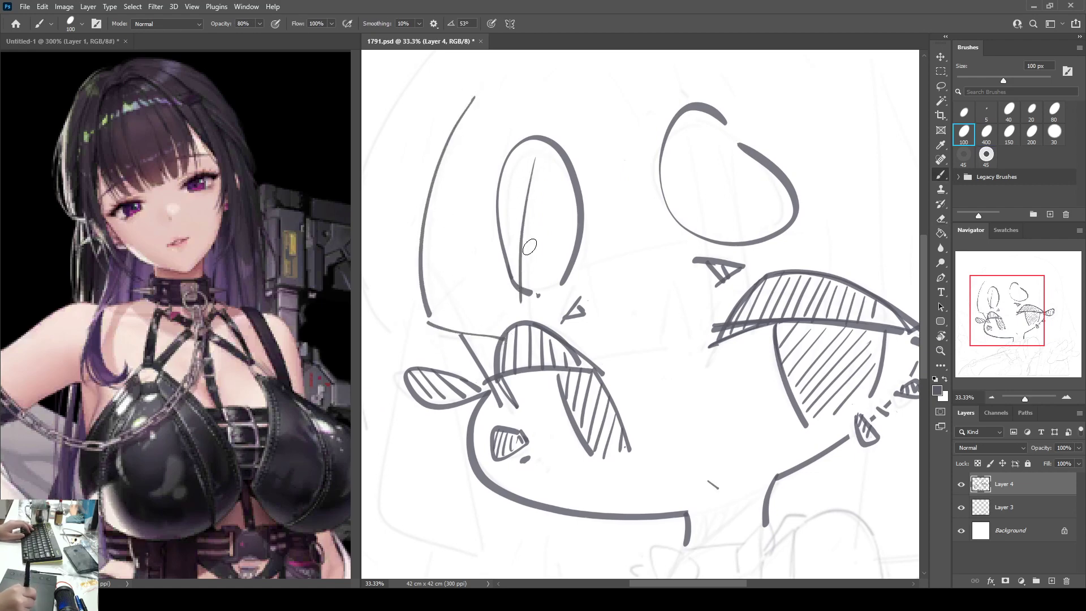
mouse_move(531, 232)
left_mouse_down()
mouse_move(549, 347)
mouse_move(667, 352)
left_mouse_up()
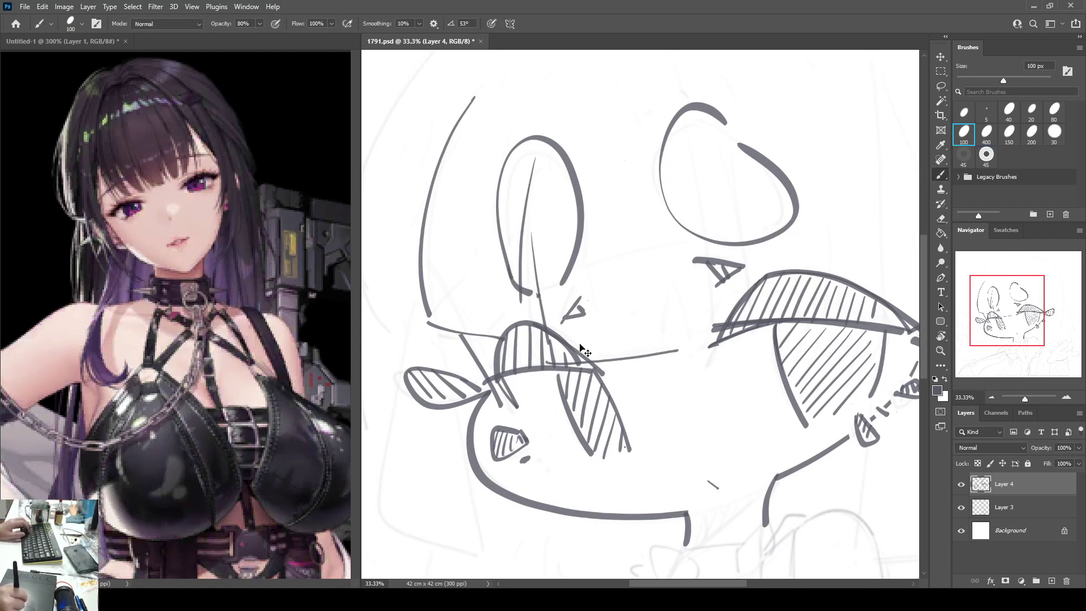
key("ctrl+z")
left_click_drag(551, 353, 668, 355)
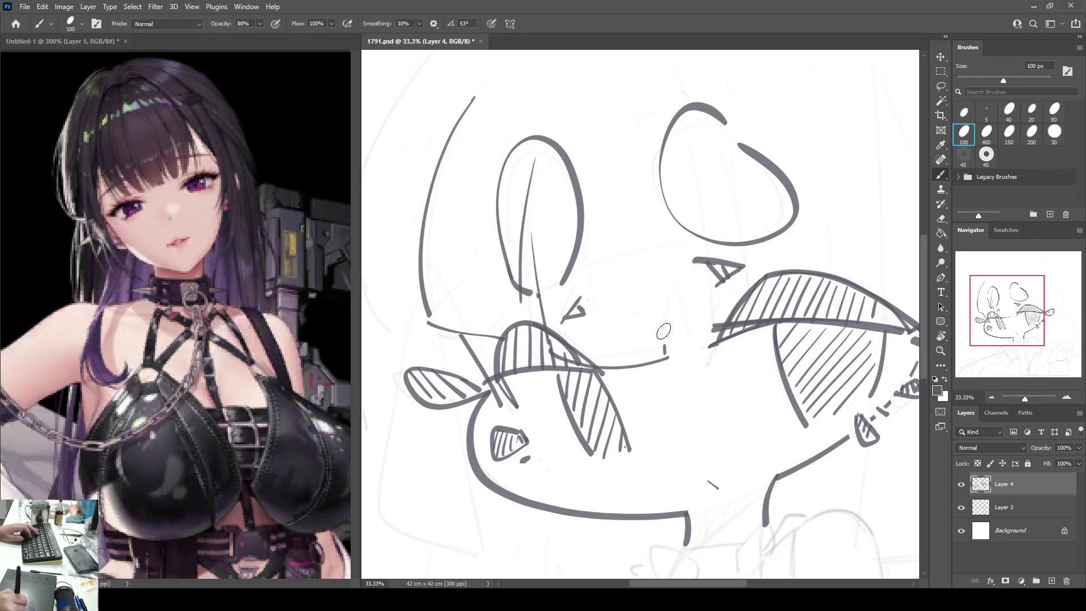
mouse_move(664, 352)
left_mouse_down()
mouse_move(666, 280)
mouse_move(691, 342)
mouse_move(747, 350)
left_mouse_up()
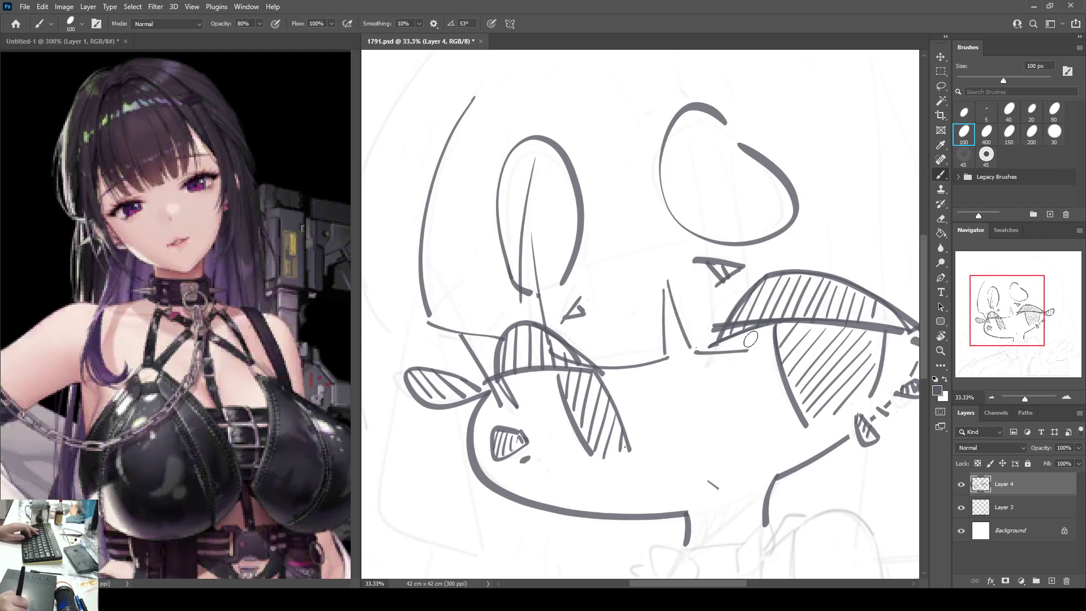
Step: Draw a long fringe strand through the right-side loop down to the eyelid, with a second slanted strand branching beside it
scroll(734, 210, "up", 2)
left_click_drag(695, 105, 744, 389)
left_click_drag(746, 253, 604, 293)
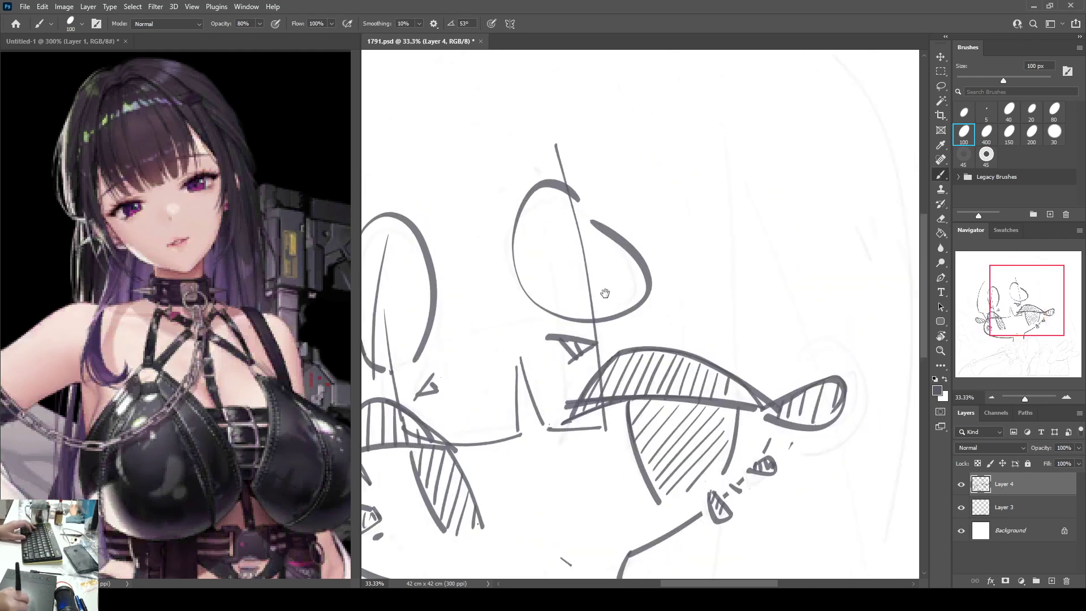
key("ctrl+z")
left_click_drag(547, 146, 601, 416)
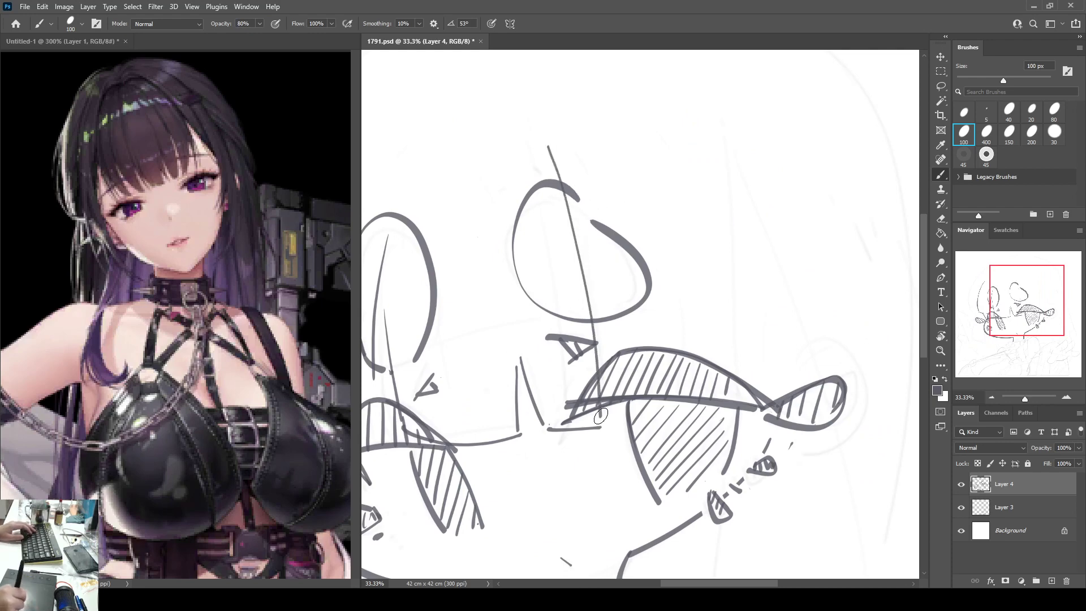
left_click_drag(579, 226, 622, 345)
Step: Draw the long side lock past the right-side eye, continuing below it to a short horizontal end, and add short ticks farther out
left_click_drag(710, 109, 744, 365)
key("ctrl+z")
left_click_drag(711, 119, 745, 364)
left_click_drag(718, 320, 803, 230)
mouse_move(663, 243)
left_mouse_down()
mouse_move(663, 215)
mouse_move(629, 164)
mouse_move(539, 147)
mouse_move(541, 102)
left_mouse_up()
mouse_move(709, 188)
left_mouse_down()
mouse_move(674, 389)
mouse_move(738, 397)
left_mouse_up()
key("ctrl+z")
mouse_move(824, 100)
left_mouse_down()
mouse_move(779, 179)
mouse_move(743, 333)
left_mouse_up()
mouse_move(726, 198)
left_mouse_down()
mouse_move(746, 228)
mouse_move(752, 216)
left_mouse_up()
left_click_drag(651, 305, 726, 240)
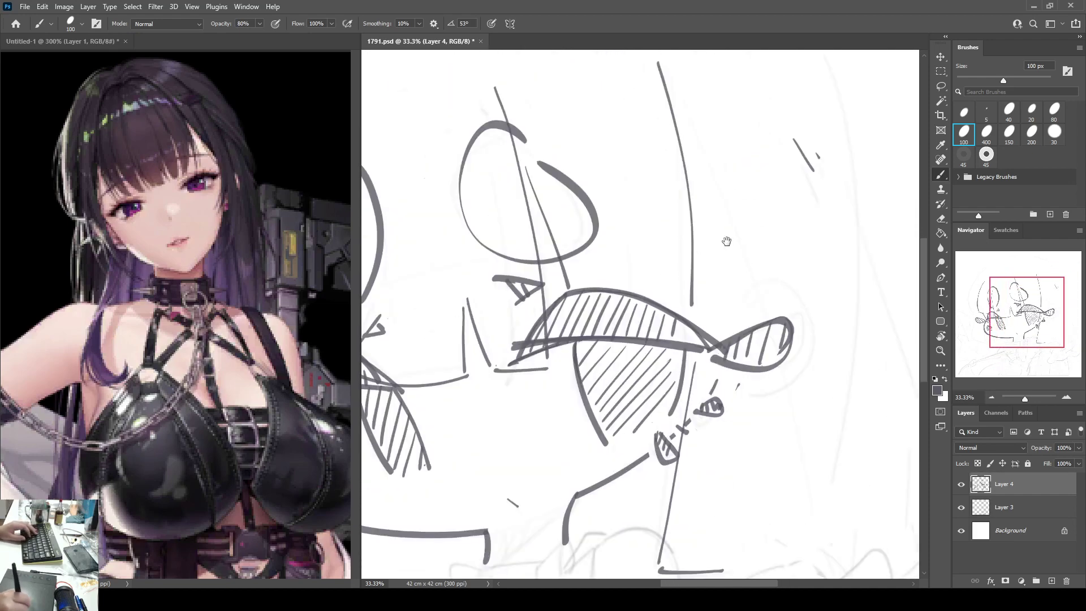
left_click_drag(460, 381, 668, 253)
left_click_drag(693, 370, 702, 332)
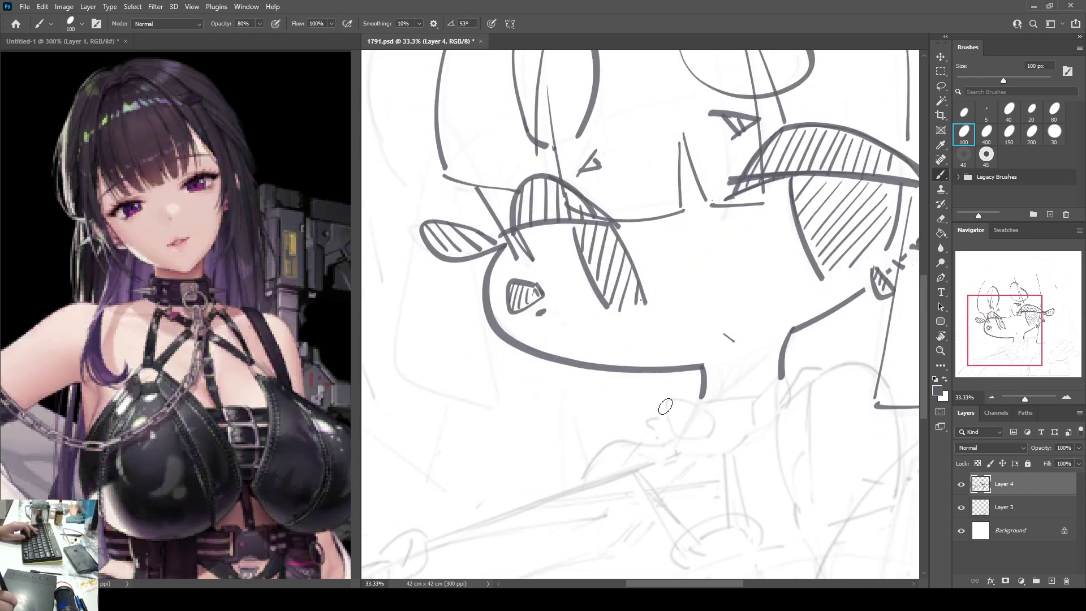
mouse_move(703, 406)
left_mouse_down()
mouse_move(669, 423)
mouse_move(685, 441)
mouse_move(494, 475)
left_mouse_up()
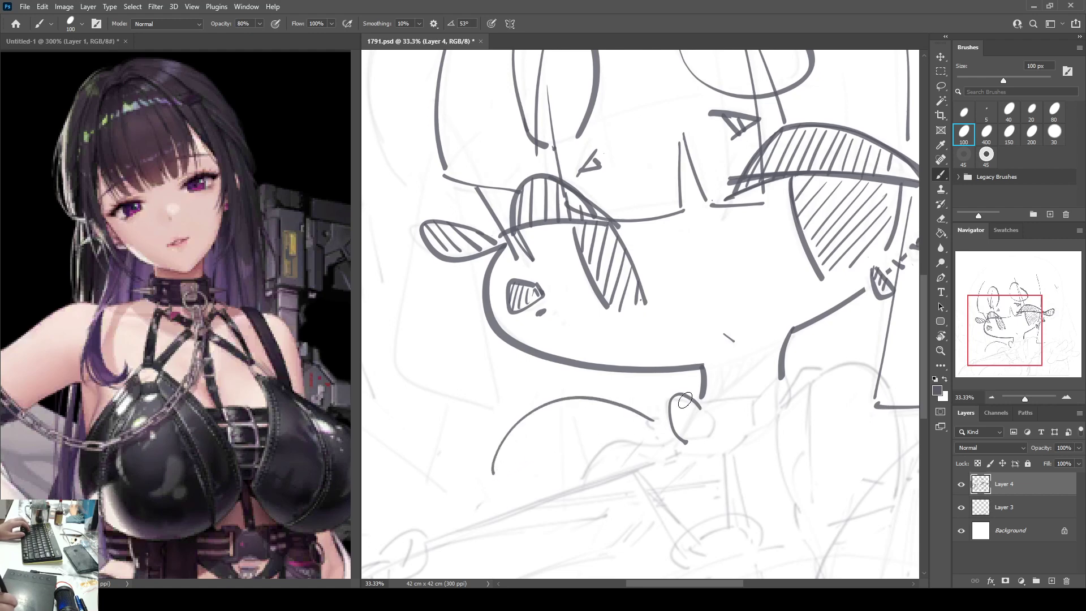
key("ctrl+z")
key("ctrl+z")
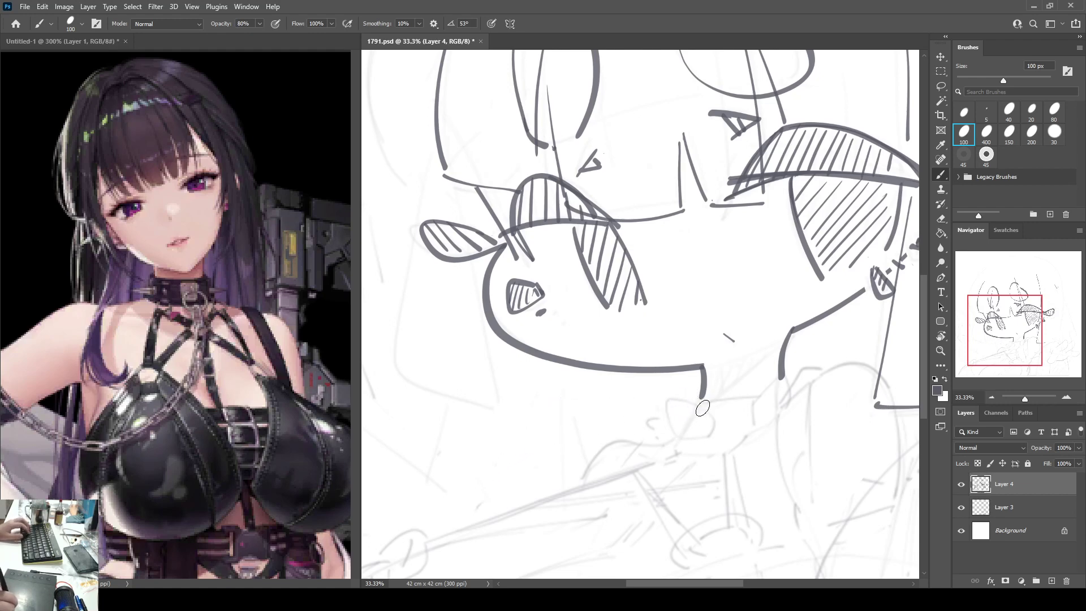
Step: Draw a round ring with small inner curves under the chin and the first chain link beside it
left_click_drag(711, 417, 654, 457)
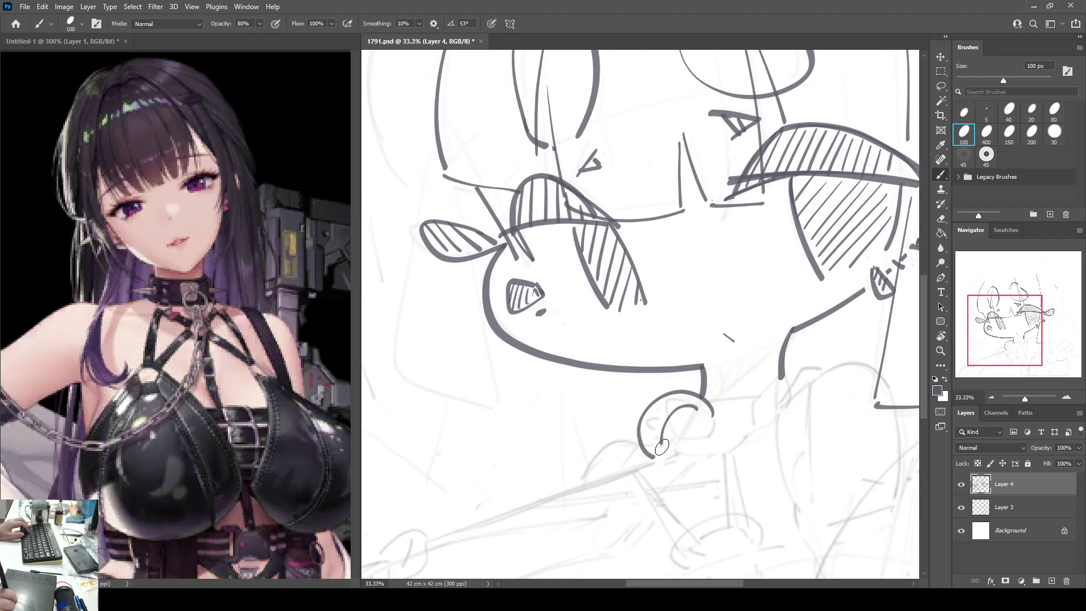
left_click_drag(655, 457, 699, 437)
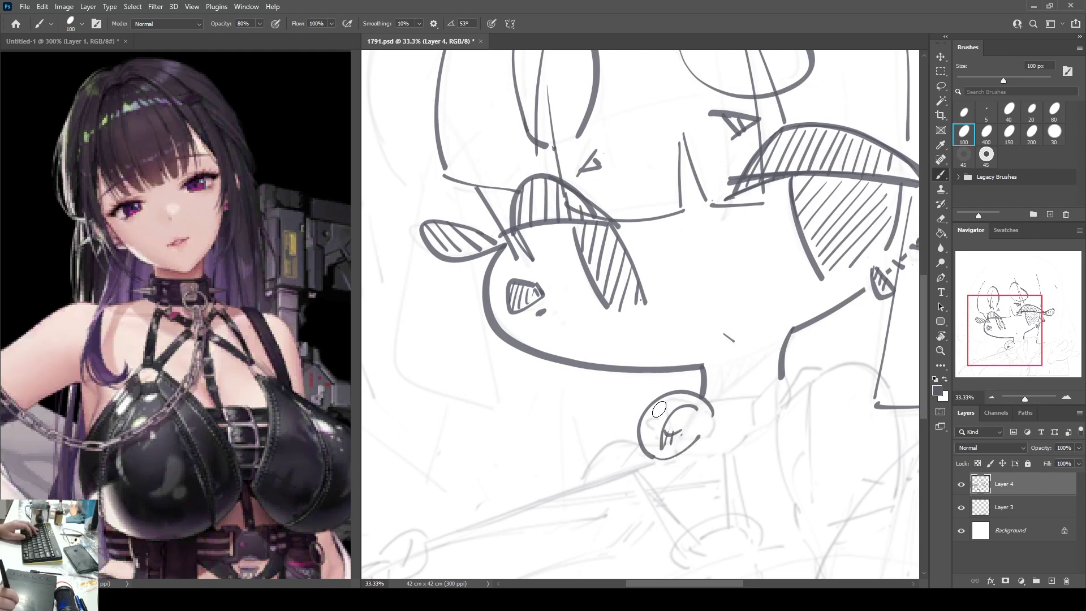
key("e")
mouse_move(667, 418)
left_mouse_down()
mouse_move(655, 403)
mouse_move(662, 427)
mouse_move(556, 423)
mouse_move(606, 417)
mouse_move(515, 447)
left_mouse_up()
key("ctrl+z")
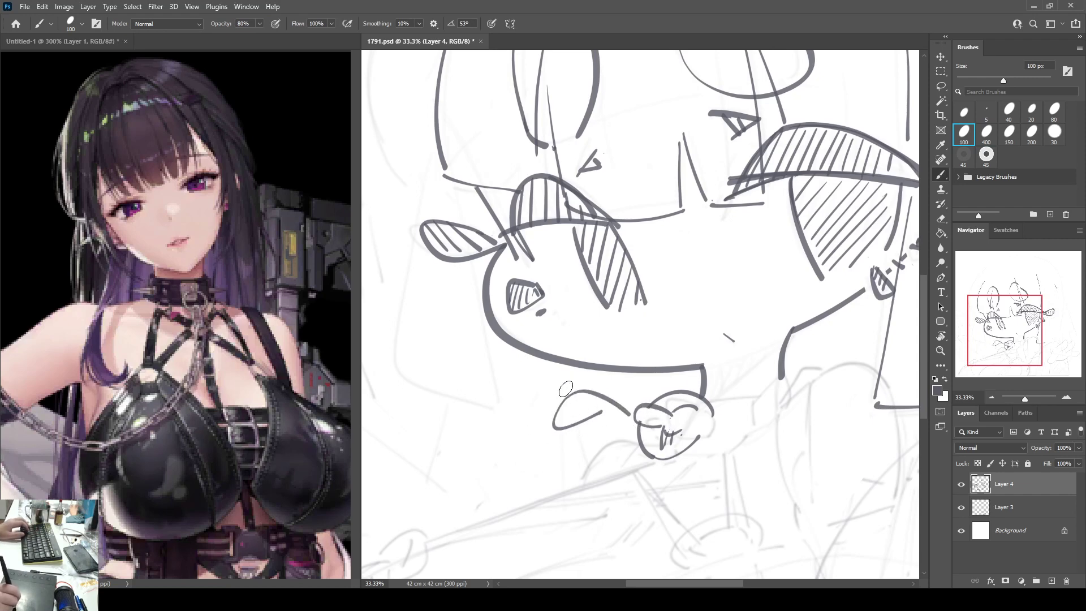
Step: Draw overlapping chain links curving outward and down from the first link beside the ring
left_click_drag(574, 428, 531, 391)
key("ctrl+z")
mouse_move(586, 421)
left_mouse_down()
mouse_move(516, 406)
mouse_move(533, 395)
mouse_move(548, 419)
mouse_move(478, 461)
left_mouse_up()
key("ctrl+z")
mouse_move(539, 396)
left_mouse_down()
mouse_move(514, 402)
mouse_move(464, 467)
mouse_move(507, 426)
mouse_move(491, 449)
mouse_move(496, 468)
mouse_move(469, 502)
left_mouse_up()
mouse_move(474, 456)
left_mouse_down()
mouse_move(445, 504)
mouse_move(438, 474)
mouse_move(431, 536)
left_mouse_up()
mouse_move(440, 496)
left_mouse_down()
mouse_move(460, 520)
mouse_move(493, 455)
mouse_move(471, 517)
left_mouse_up()
Step: Rework the lower link's curve and add connecting curves that close the gaps between the chain links
key("e")
key("b")
key("e")
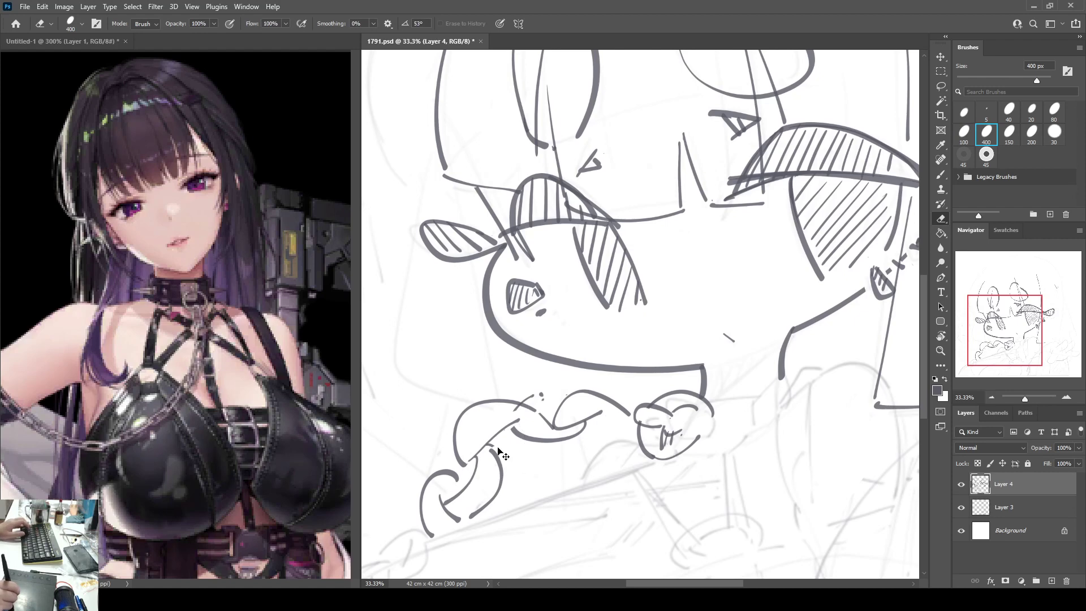
key("ctrl+z")
key("ctrl+z")
key("b")
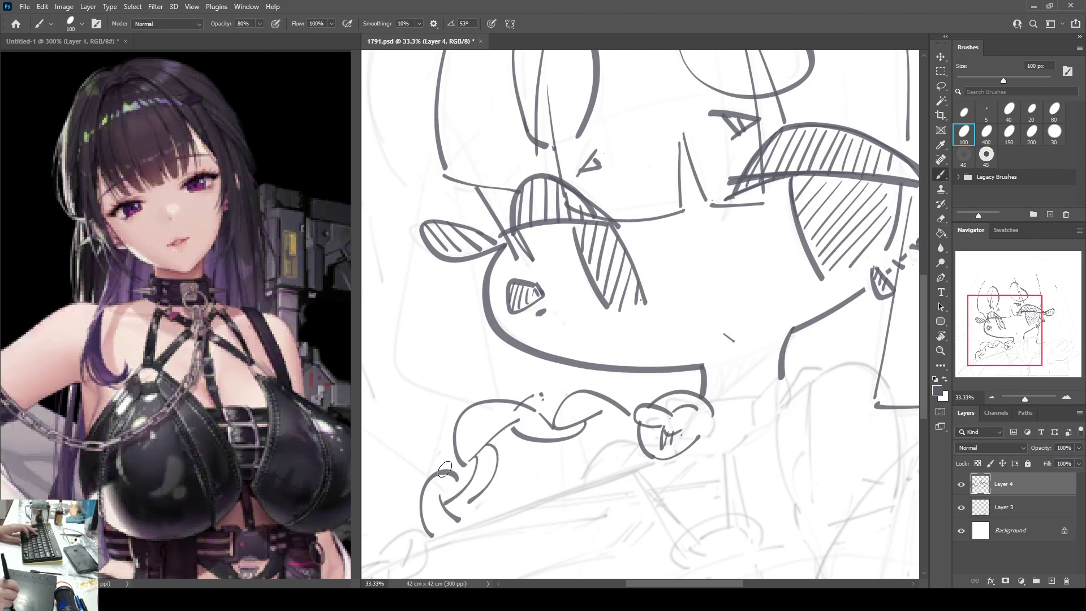
mouse_move(444, 469)
left_mouse_down()
mouse_move(452, 453)
mouse_move(515, 442)
mouse_move(523, 462)
mouse_move(532, 445)
left_mouse_up()
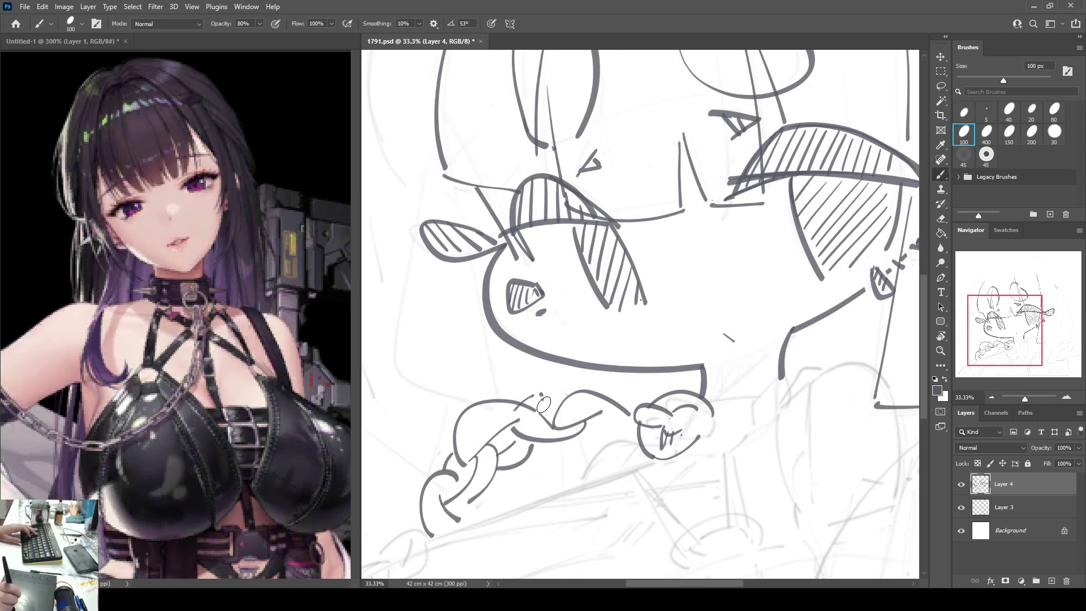
mouse_move(542, 396)
left_mouse_down()
mouse_move(590, 427)
mouse_move(583, 431)
mouse_move(610, 415)
left_mouse_up()
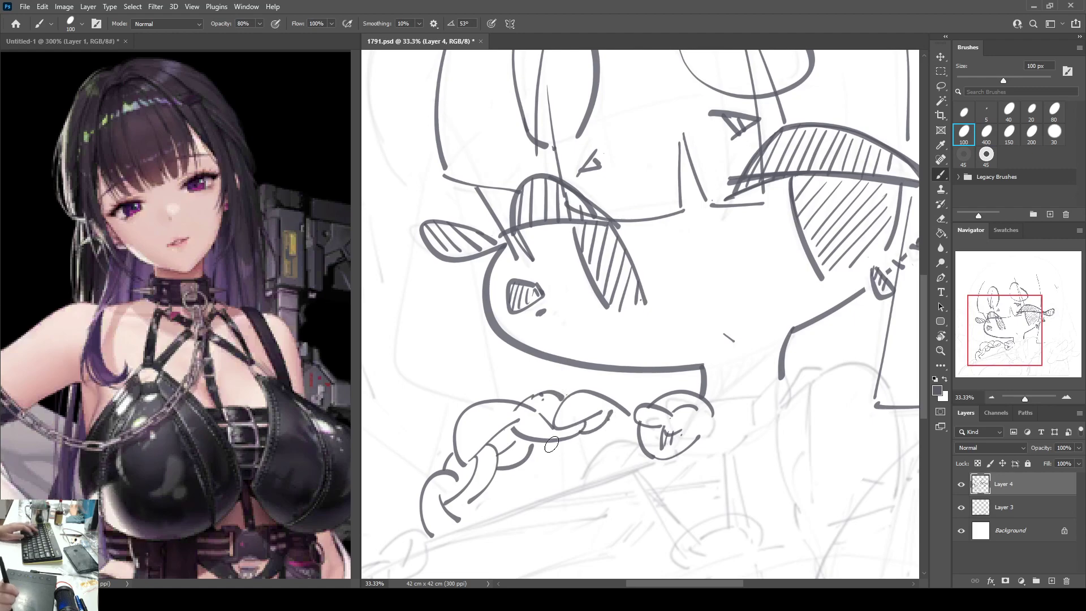
Step: Draw two short horizontal collar lines extending inward from the ring under the chin
left_click_drag(473, 500, 600, 444)
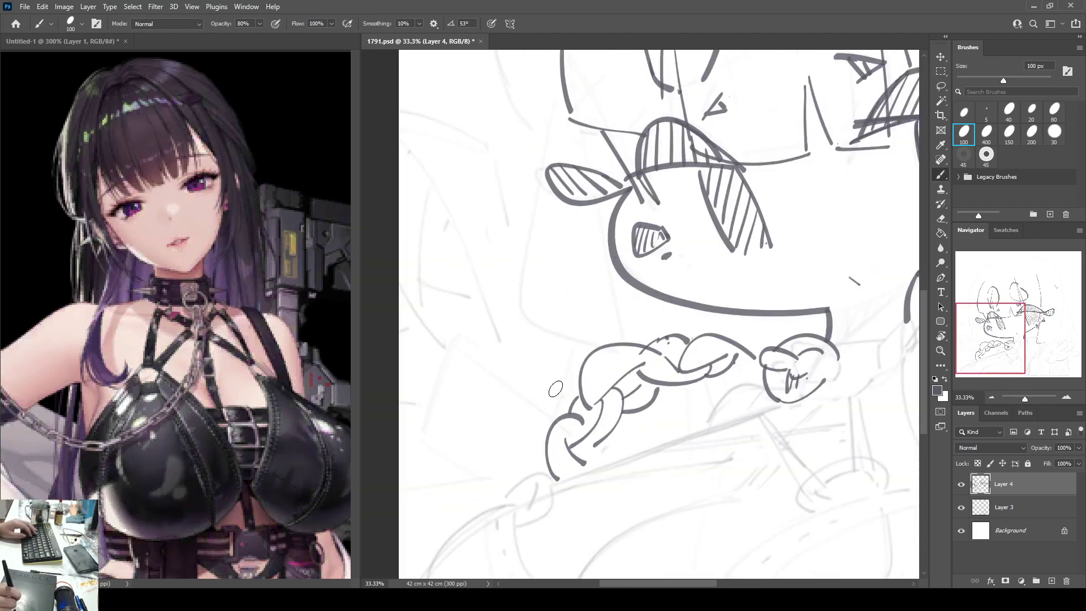
mouse_move(762, 369)
left_mouse_down()
mouse_move(666, 392)
mouse_move(649, 418)
left_mouse_up()
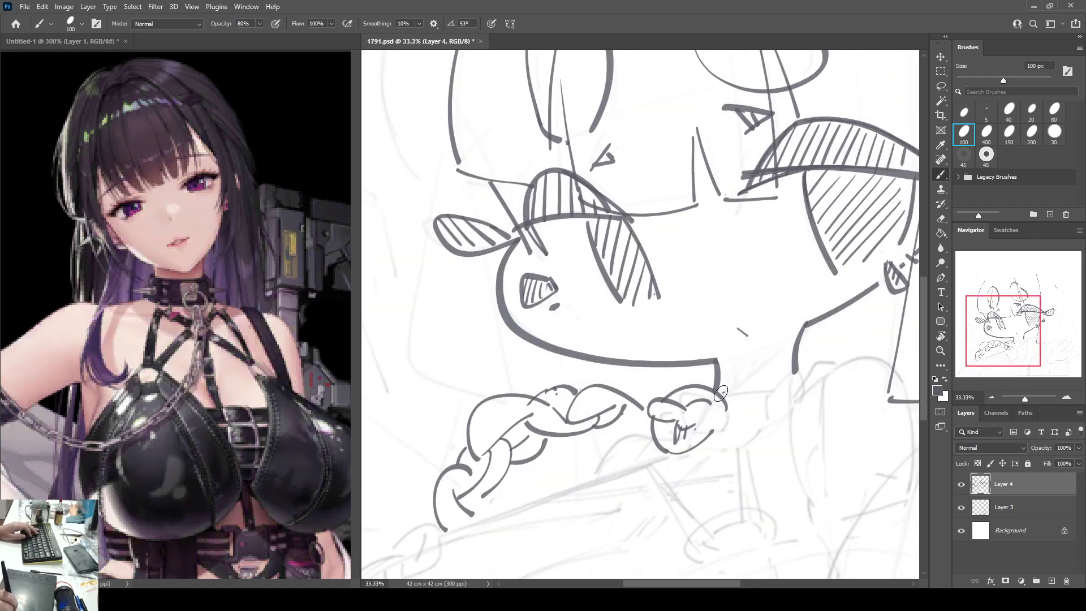
left_click_drag(722, 391, 762, 390)
left_click_drag(699, 447, 735, 448)
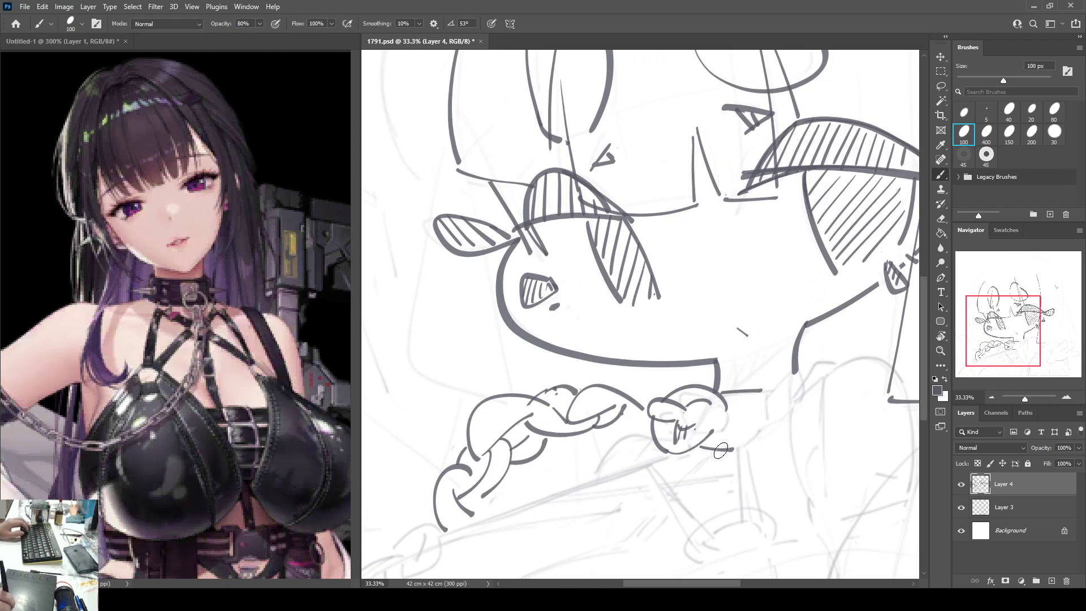
left_click_drag(779, 415, 747, 372)
left_click_drag(751, 327, 800, 369)
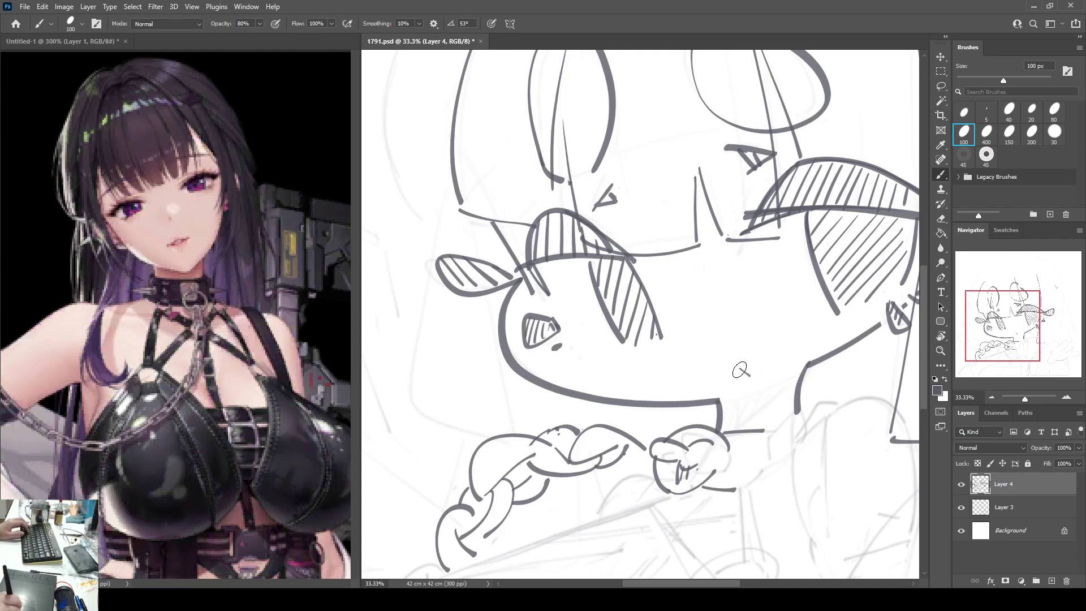
left_click_drag(734, 369, 750, 376)
key("ctrl+z")
left_click_drag(761, 307, 659, 332)
key("ctrl+z")
Step: Draw a second small hatched shape below the existing mark under the left-side eye
left_click_drag(543, 281, 650, 251)
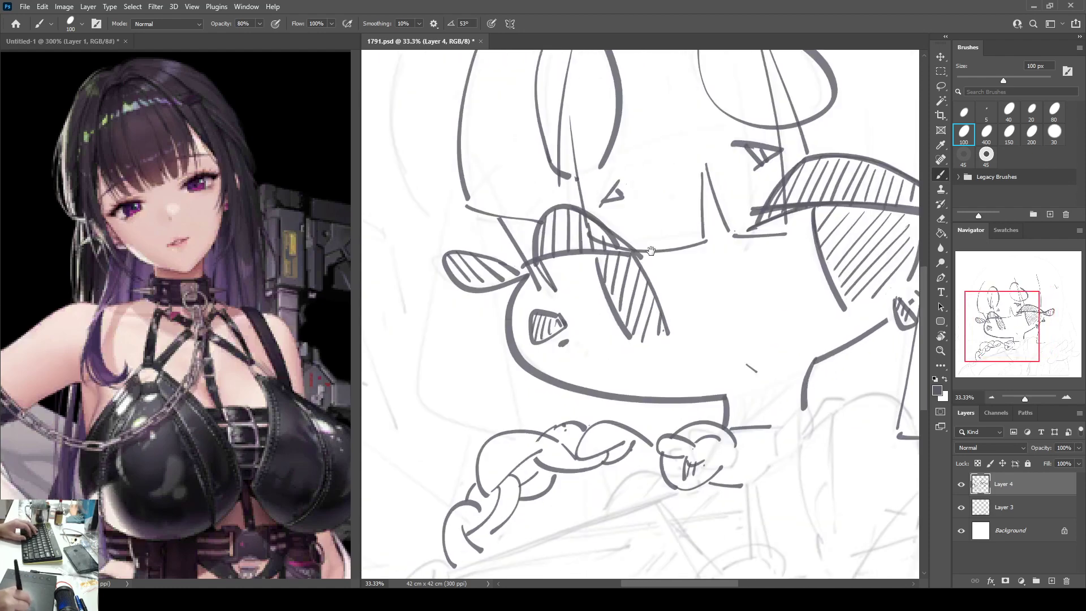
mouse_move(585, 346)
left_mouse_down()
mouse_move(573, 368)
mouse_move(592, 349)
left_mouse_up()
key("ctrl+z")
key("ctrl+z")
Step: Erase the short line at the base of the left side-hair curve and redraw it darker toward the eyelid
mouse_move(729, 257)
left_mouse_down()
mouse_move(632, 295)
mouse_move(790, 293)
mouse_move(826, 348)
left_mouse_up()
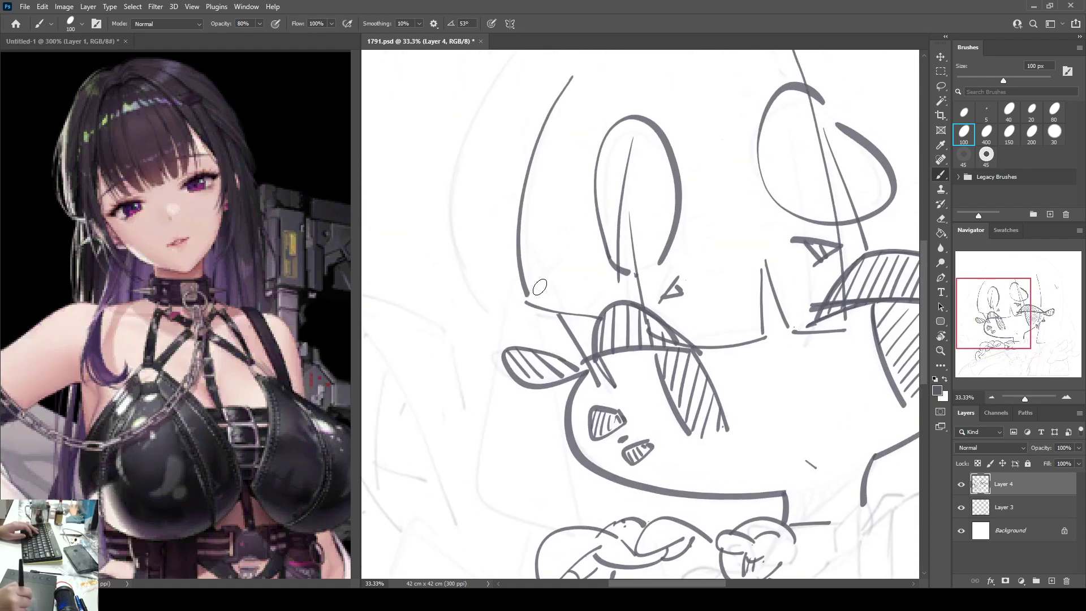
key("e")
left_click_drag(541, 302, 590, 320)
key("b")
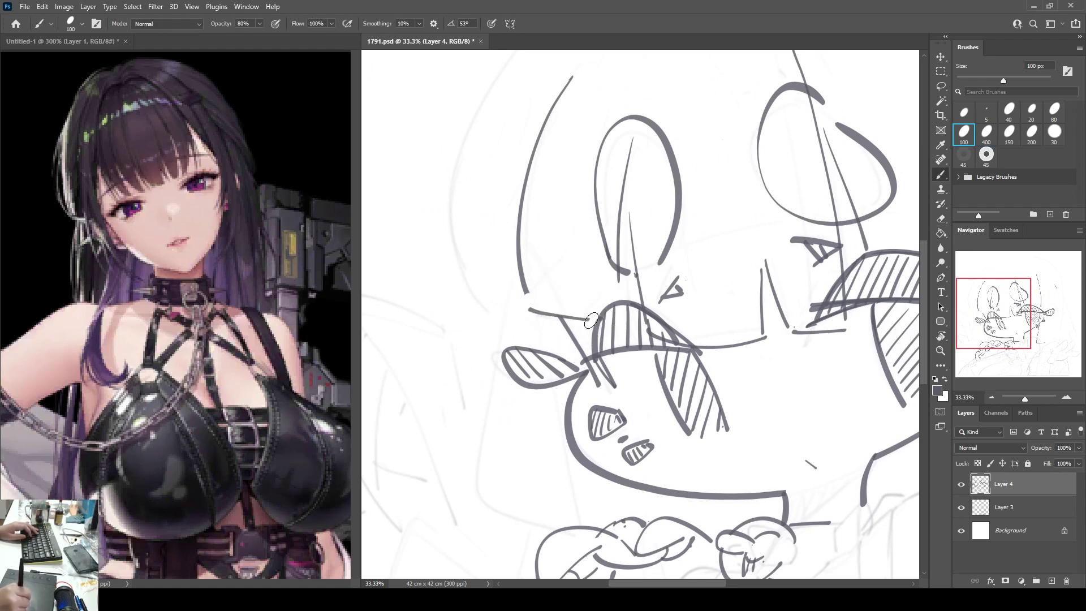
Step: Check the drawing mirrored, flip it back and draw the long outer hair contour outside the left side-hair curve
left_click_drag(597, 224, 582, 299)
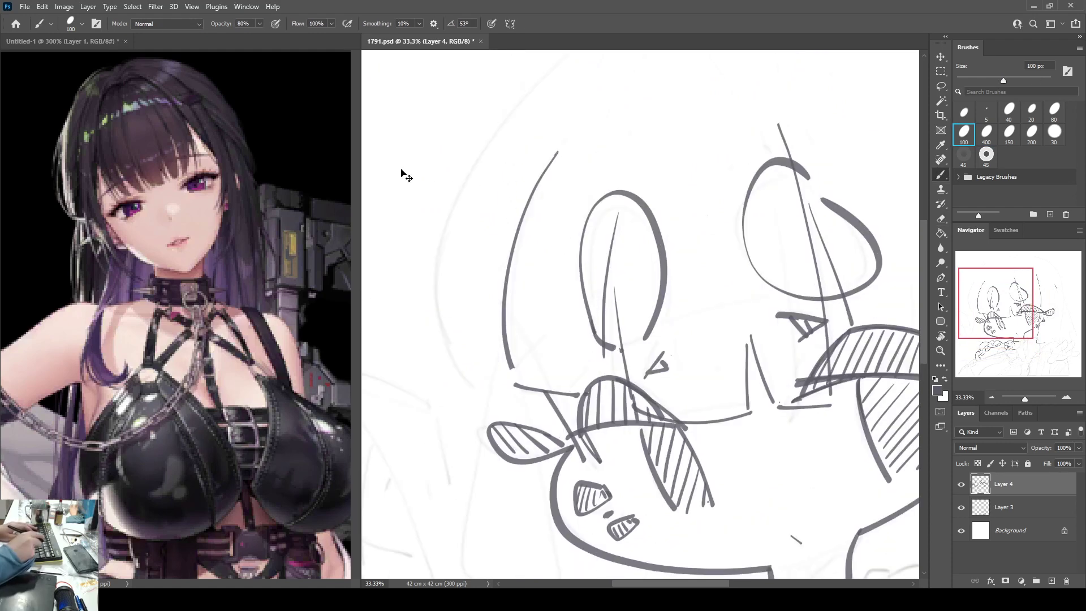
scroll(401, 172, "down", 1)
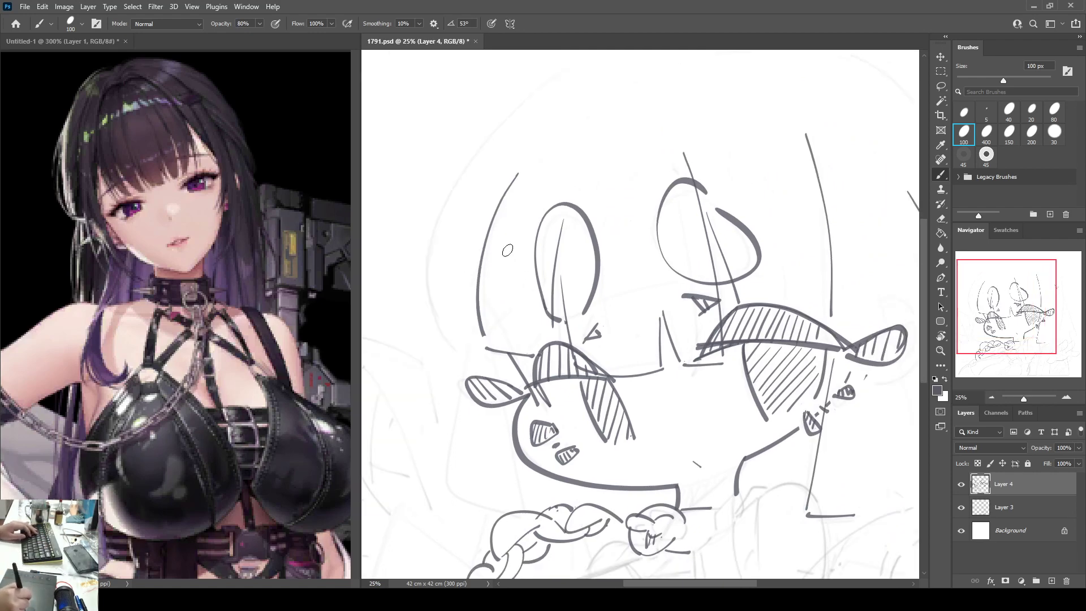
key("ctrl+shift+h")
key("ctrl+shift+h")
mouse_move(505, 120)
left_mouse_down()
mouse_move(523, 104)
mouse_move(443, 230)
mouse_move(521, 189)
left_mouse_up()
key("ctrl+z")
mouse_move(564, 129)
left_mouse_down()
mouse_move(503, 180)
mouse_move(437, 271)
mouse_move(420, 359)
mouse_move(452, 418)
left_mouse_up()
Step: Draw the lower side lock from the outer hair contour past the cheek, closing it with a slanted end above the chain
scroll(487, 286, "down", 3)
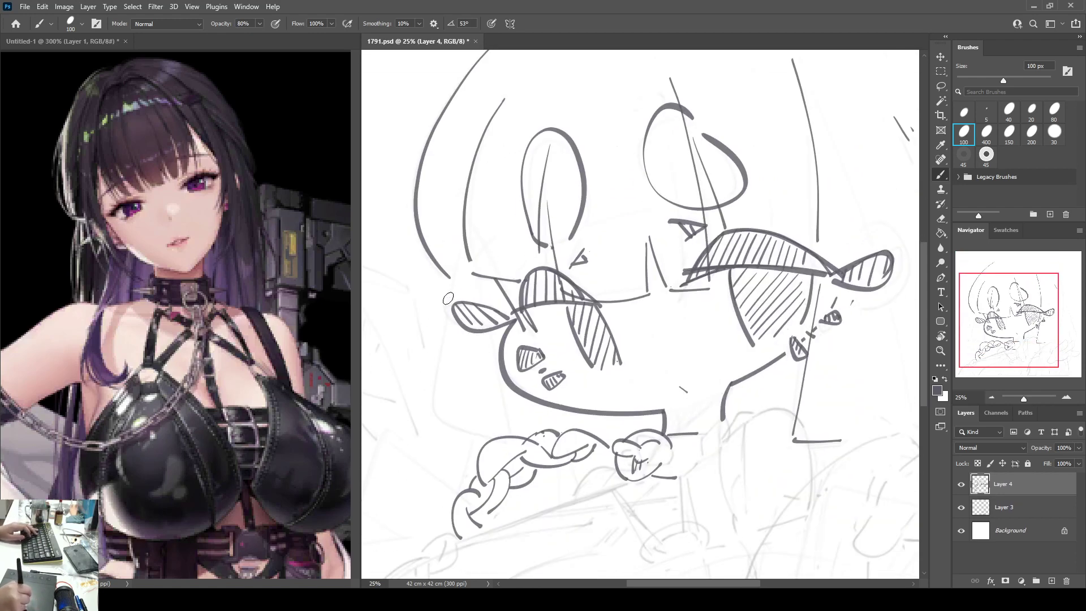
mouse_move(449, 290)
left_mouse_down()
mouse_move(432, 411)
mouse_move(485, 436)
left_mouse_up()
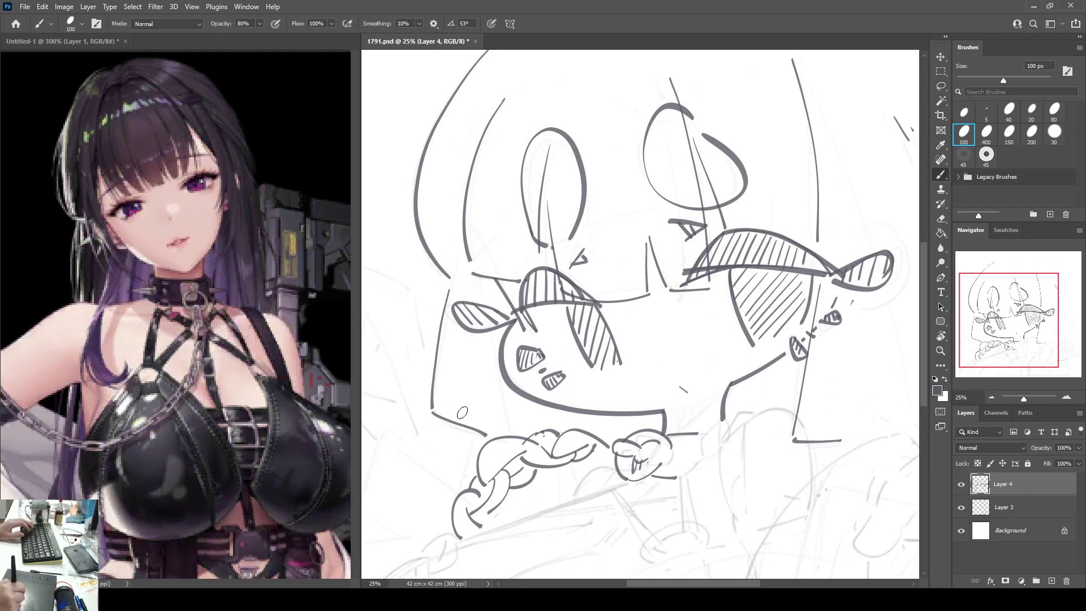
key("ctrl+z")
mouse_move(432, 412)
left_mouse_down()
mouse_move(494, 438)
mouse_move(507, 408)
mouse_move(509, 436)
left_mouse_up()
Step: Draw angular hair segments stepping down beside the chain toward the canvas corner, and flip the canvas horizontally to check the drawing
left_click_drag(497, 378, 605, 283)
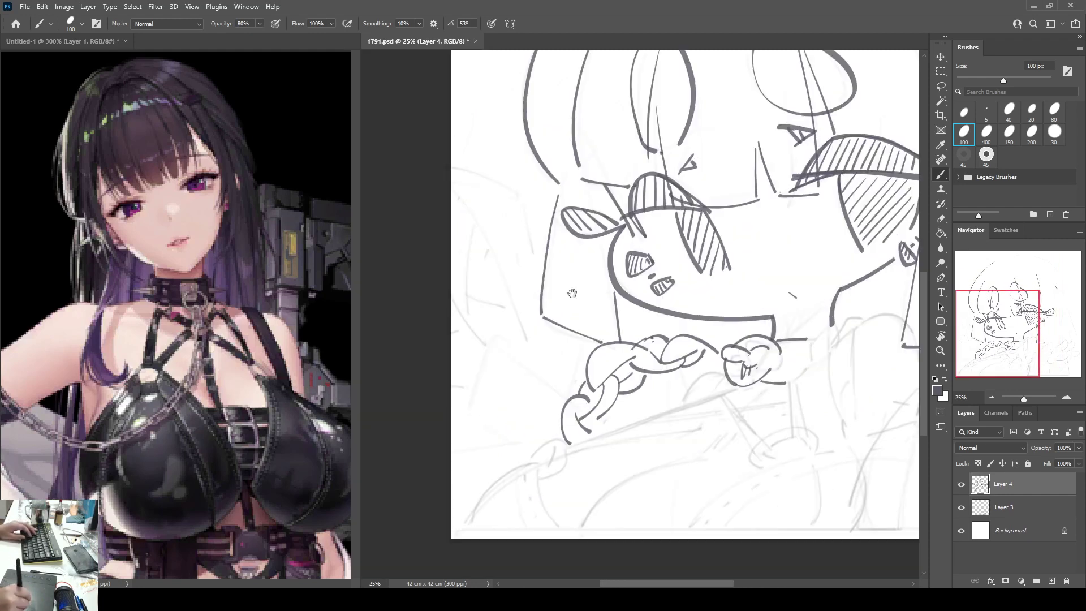
left_click_drag(577, 339, 560, 380)
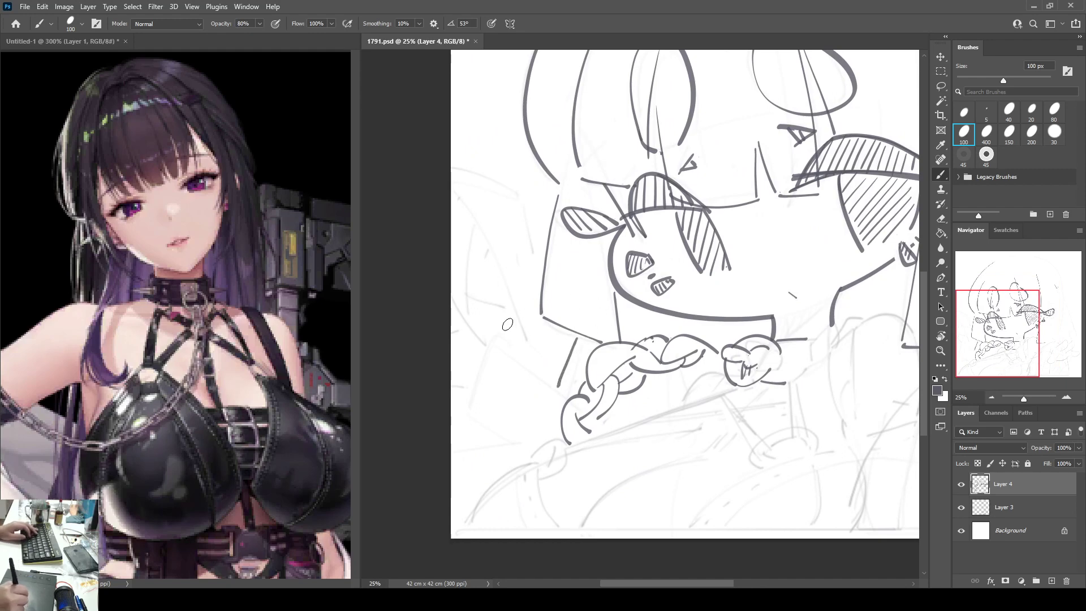
left_click_drag(485, 327, 560, 387)
key("ctrl+z")
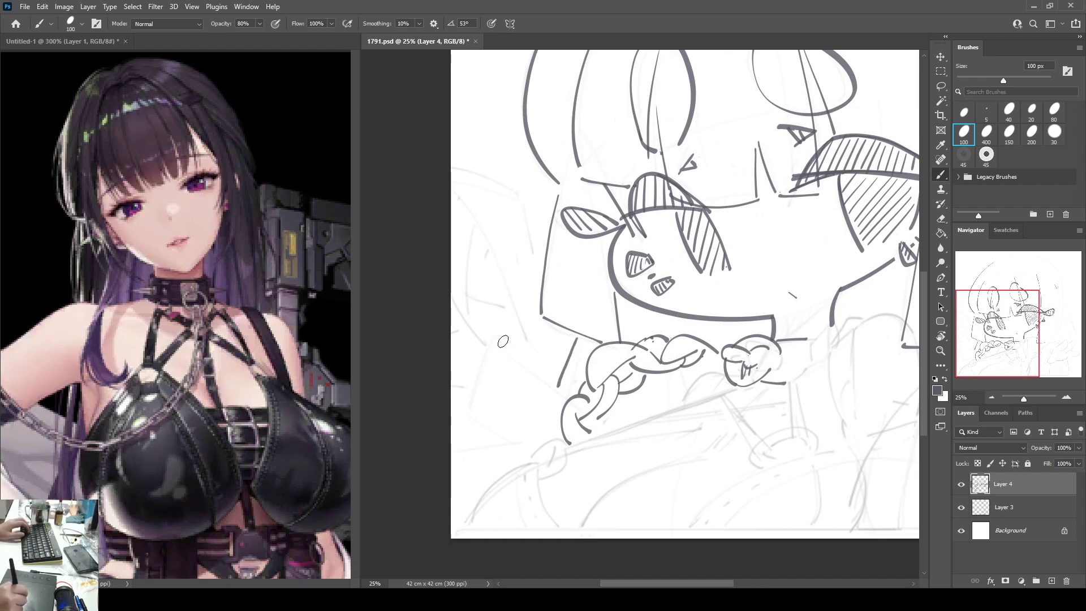
left_click_drag(493, 338, 549, 367)
mouse_move(492, 340)
left_mouse_down()
mouse_move(476, 438)
mouse_move(521, 445)
mouse_move(536, 419)
left_mouse_up()
key("ctrl+z")
left_click_drag(464, 459, 474, 499)
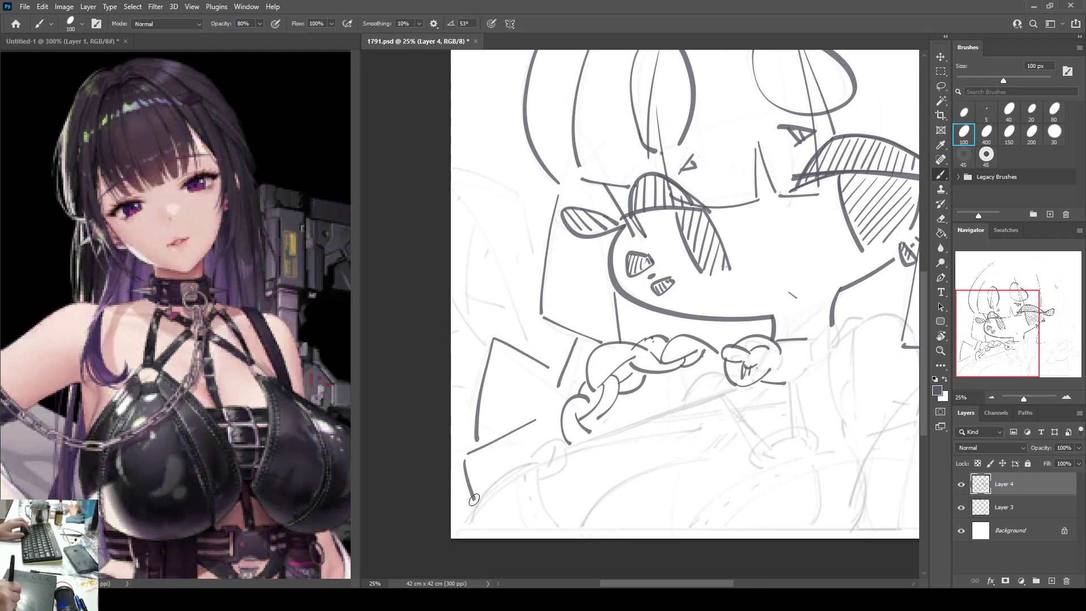
key("ctrl+shift+h")
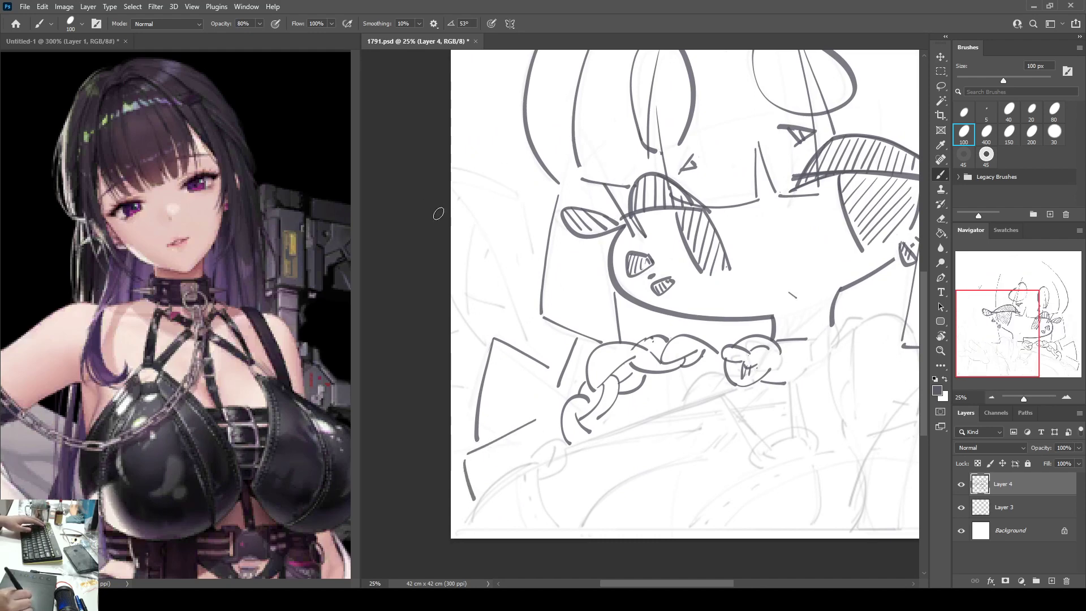
Step: Draw the long curved hair contour outside the larger eye, from near the crown down past the cheek
left_click_drag(843, 220, 613, 283)
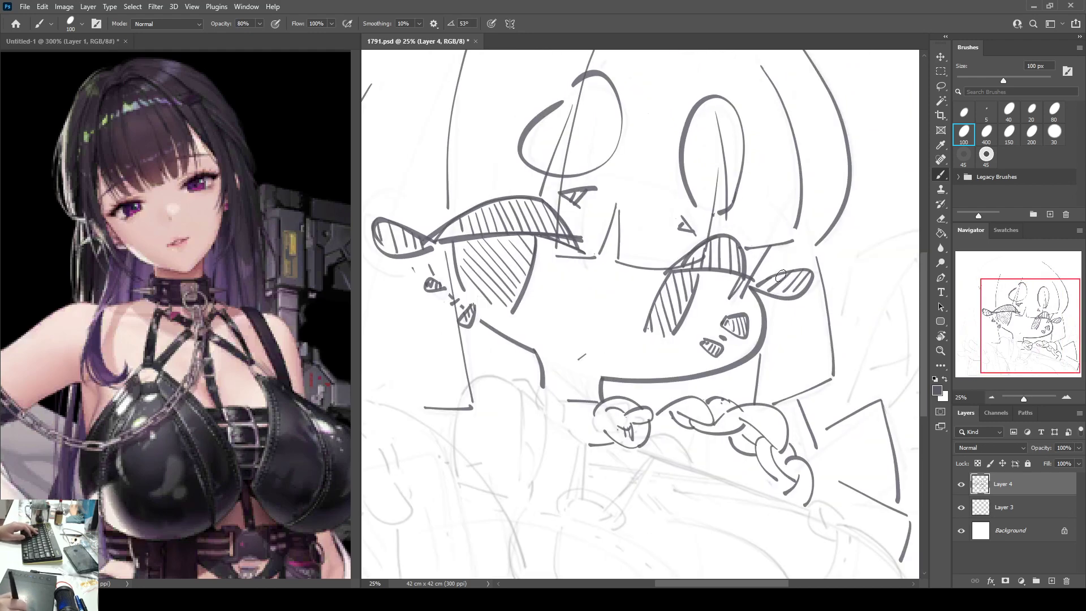
mouse_move(483, 174)
left_mouse_down()
mouse_move(562, 242)
mouse_move(626, 226)
left_mouse_up()
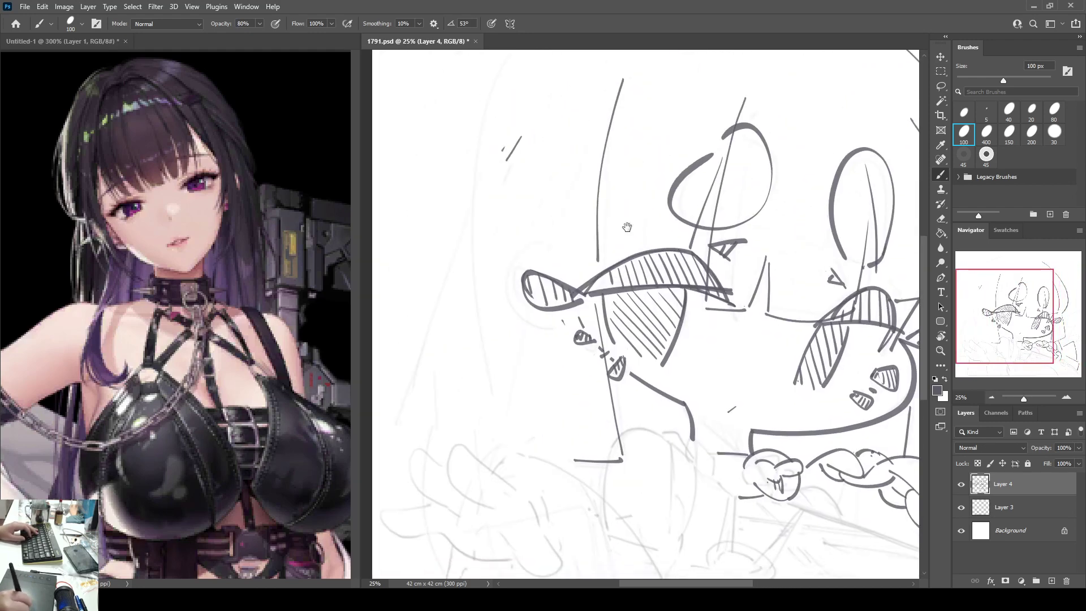
scroll(472, 156, "up", 3)
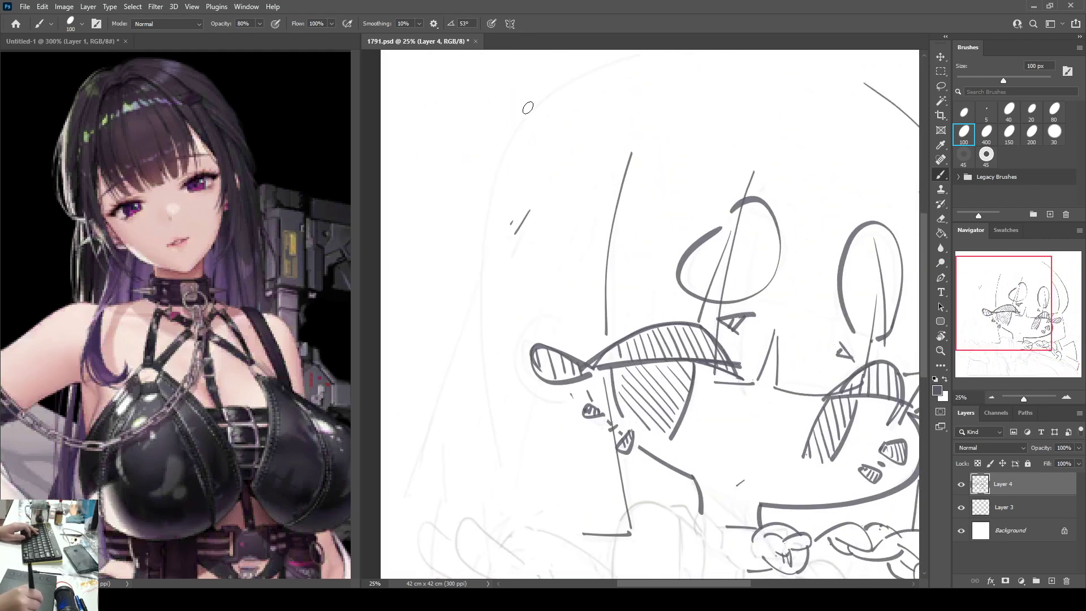
mouse_move(557, 89)
left_mouse_down()
mouse_move(505, 138)
mouse_move(466, 246)
mouse_move(465, 377)
mouse_move(490, 484)
left_mouse_up()
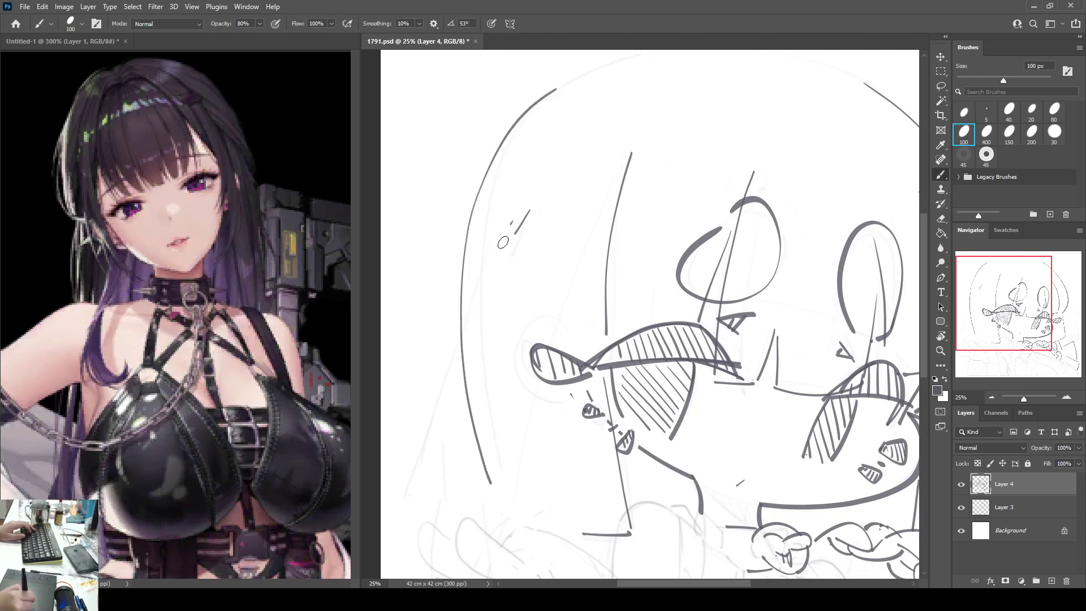
key("ctrl+z")
mouse_move(578, 79)
left_mouse_down()
mouse_move(539, 102)
mouse_move(481, 183)
mouse_move(468, 316)
mouse_move(523, 497)
left_mouse_up()
Step: Draw the back hair contour branching off the side-hair curve and sweeping outward to the canvas's lower edge, redoing it until clean
scroll(472, 283, "down", 5)
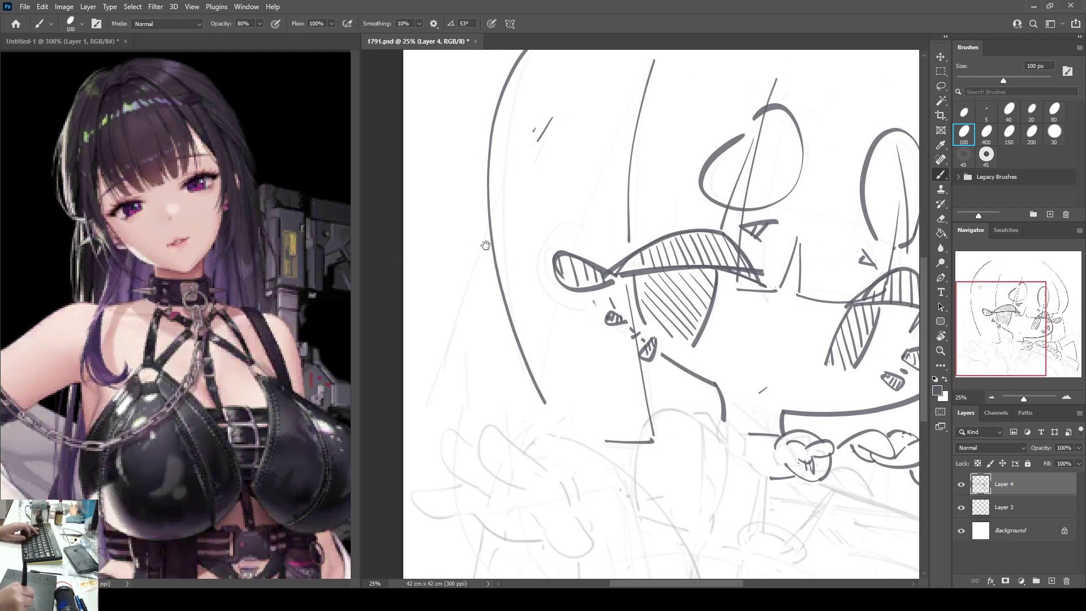
left_click_drag(493, 244, 482, 199)
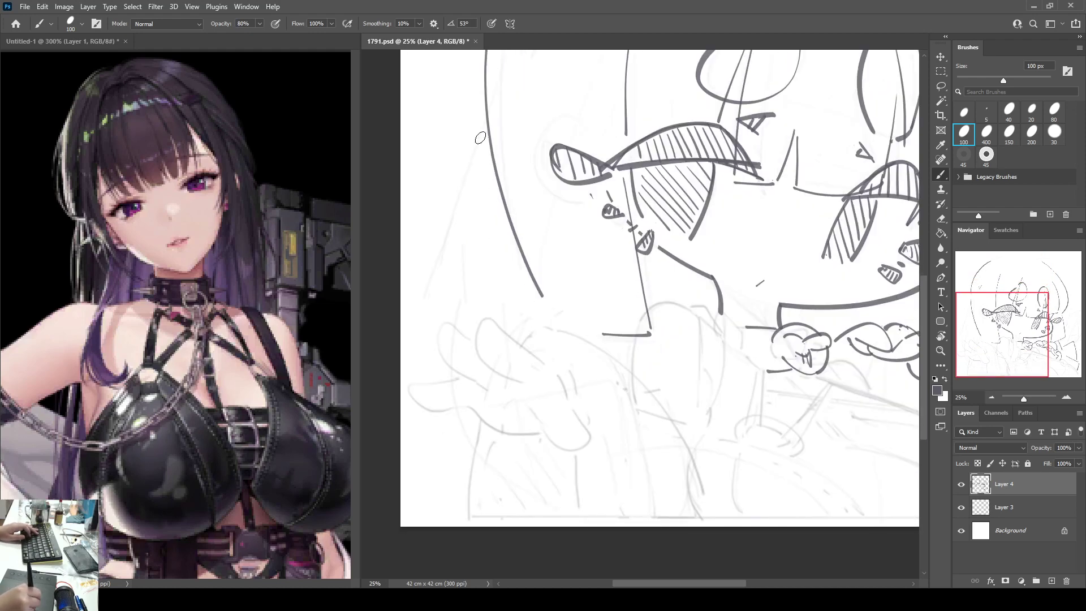
mouse_move(481, 136)
left_mouse_down()
mouse_move(418, 313)
mouse_move(412, 369)
mouse_move(433, 446)
left_mouse_up()
key("ctrl+z")
mouse_move(488, 131)
left_mouse_down()
mouse_move(414, 385)
mouse_move(428, 473)
mouse_move(476, 161)
mouse_move(430, 303)
mouse_move(415, 398)
mouse_move(428, 455)
mouse_move(464, 503)
left_mouse_up()
key("ctrl+z")
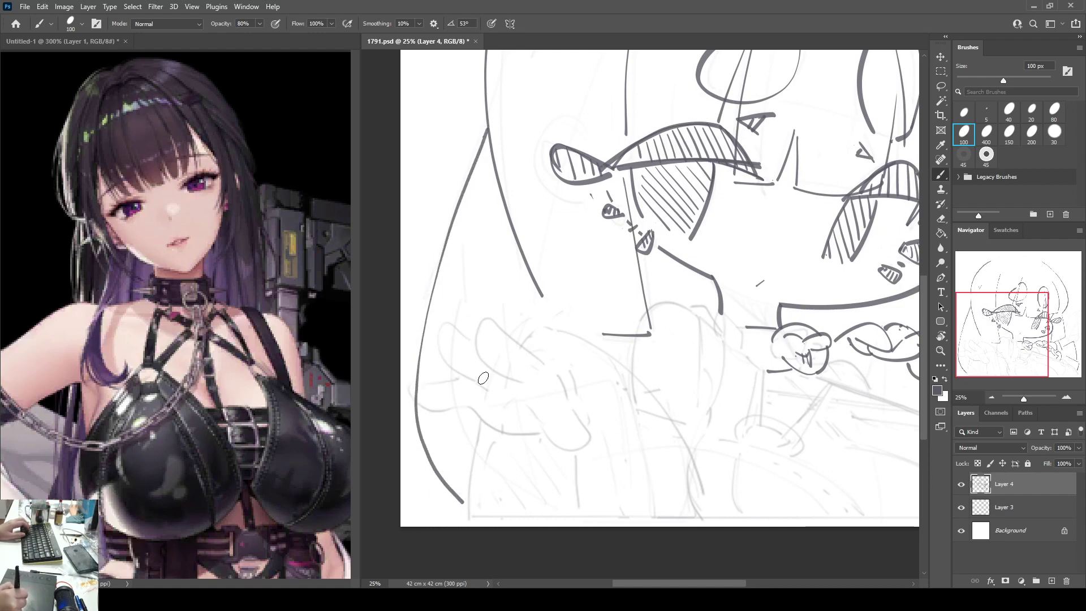
left_click_drag(526, 282, 548, 293)
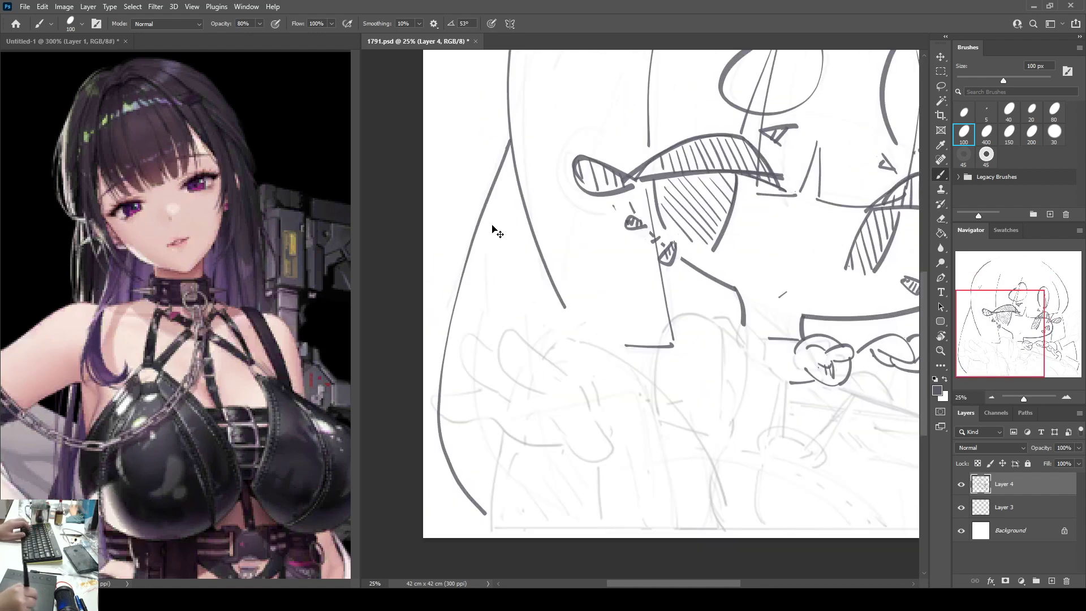
key("ctrl+z")
mouse_move(503, 144)
left_mouse_down()
mouse_move(466, 250)
mouse_move(438, 388)
mouse_move(452, 479)
mouse_move(493, 515)
left_mouse_up()
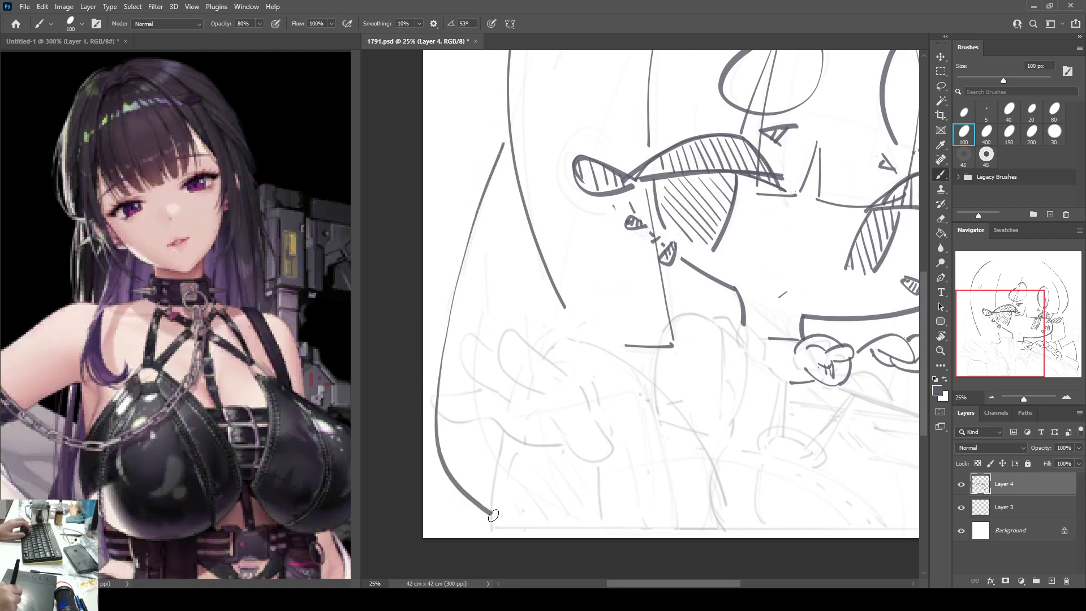
key("ctrl+z")
mouse_move(506, 136)
left_mouse_down()
mouse_move(434, 413)
mouse_move(442, 478)
mouse_move(486, 521)
left_mouse_up()
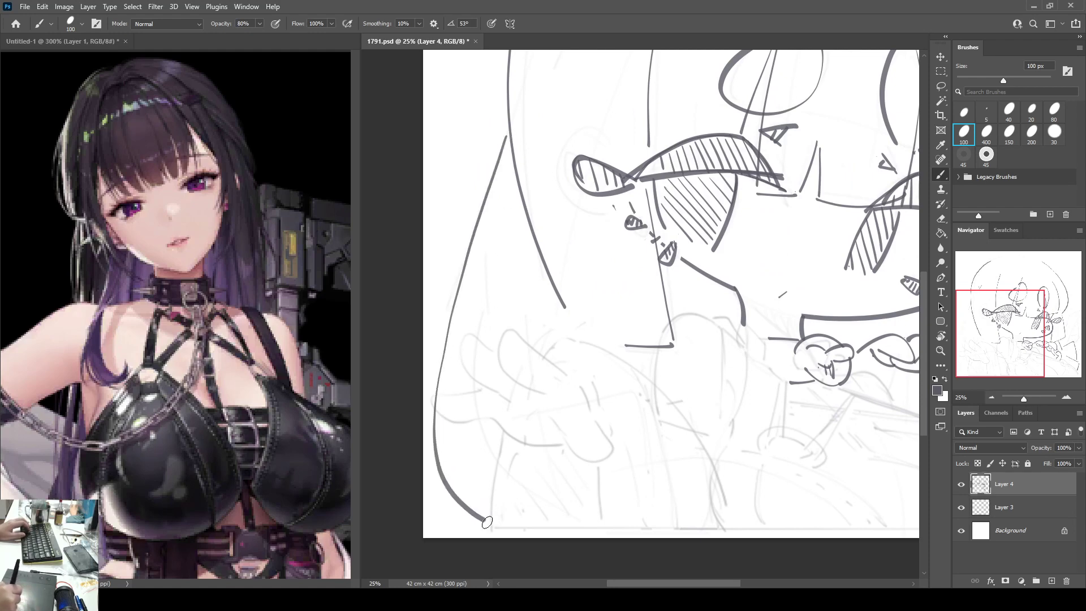
Step: Flip the canvas horizontally and draw the crown arc across the head top, bridging the two side contours
scroll(529, 300, "up", 6)
scroll(543, 305, "right", 3)
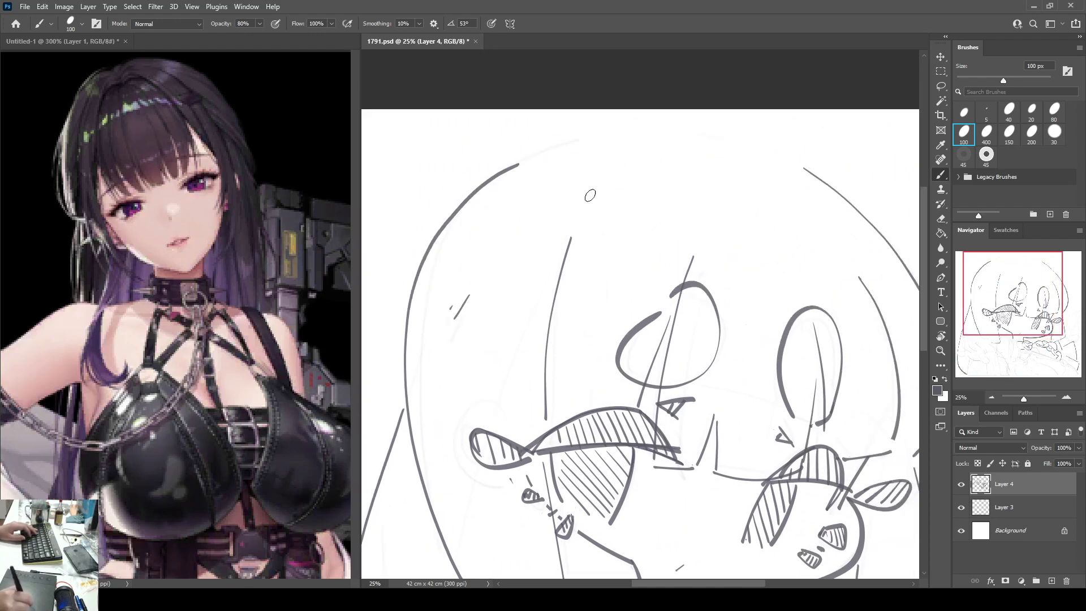
key("ctrl+shift+h")
left_click_drag(627, 147, 547, 140)
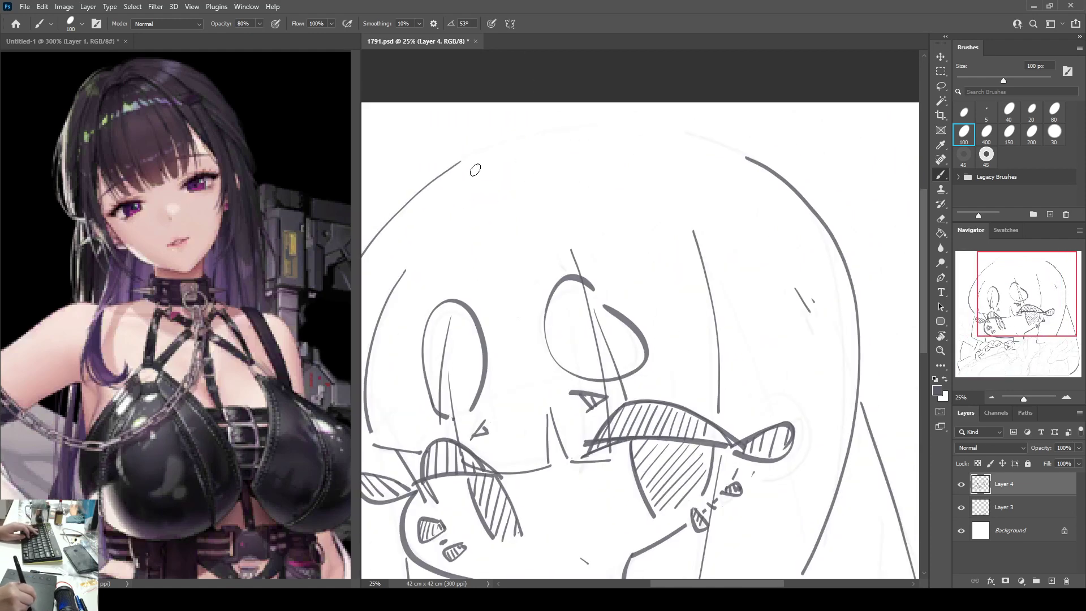
left_click_drag(481, 156, 582, 121)
key("ctrl+z")
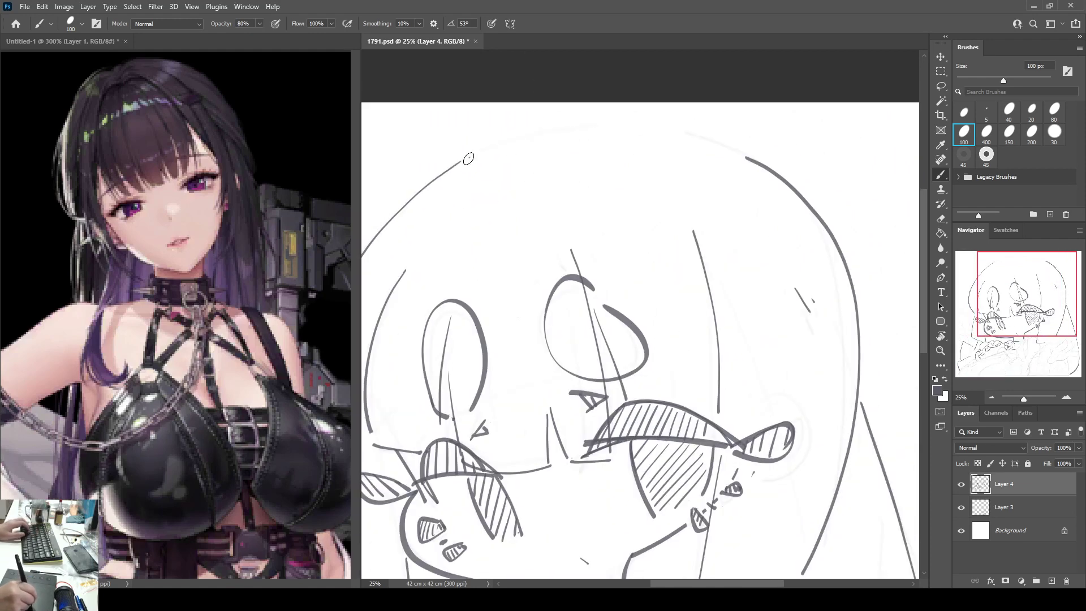
mouse_move(468, 159)
left_mouse_down()
mouse_move(571, 122)
mouse_move(653, 126)
mouse_move(706, 150)
left_mouse_up()
key("ctrl+z")
mouse_move(465, 158)
left_mouse_down()
mouse_move(580, 117)
mouse_move(708, 142)
left_mouse_up()
key("ctrl+z")
mouse_move(465, 161)
left_mouse_down()
mouse_move(537, 134)
mouse_move(671, 128)
mouse_move(721, 146)
left_mouse_up()
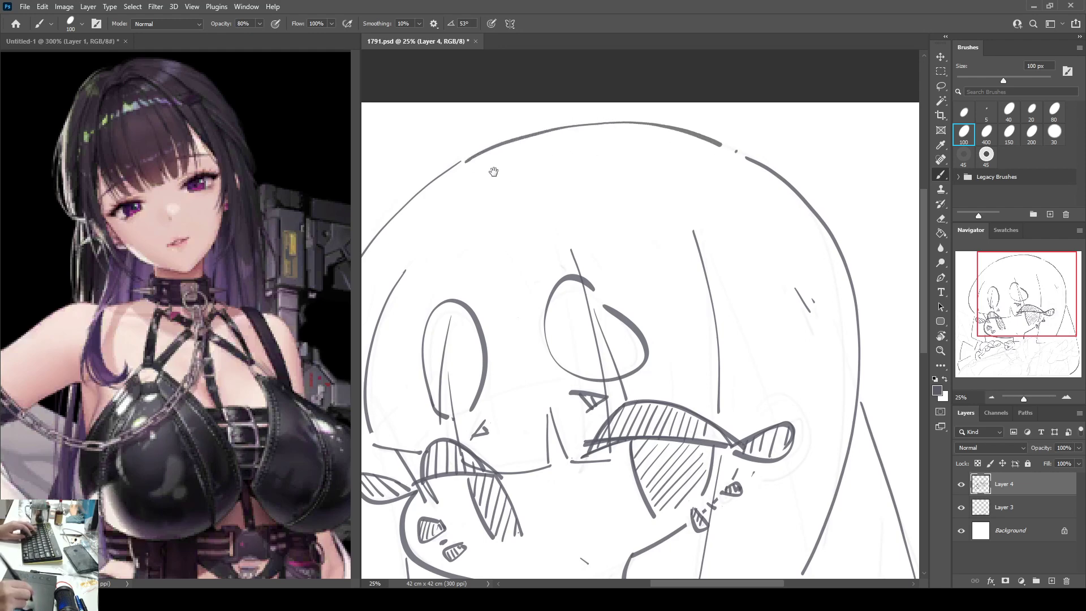
Step: Draw a strand line above the fringe and a slanted rectangular hair clip with an inner border and smiley face, and save the file
left_click_drag(588, 227, 645, 152)
left_click_drag(729, 161, 704, 148)
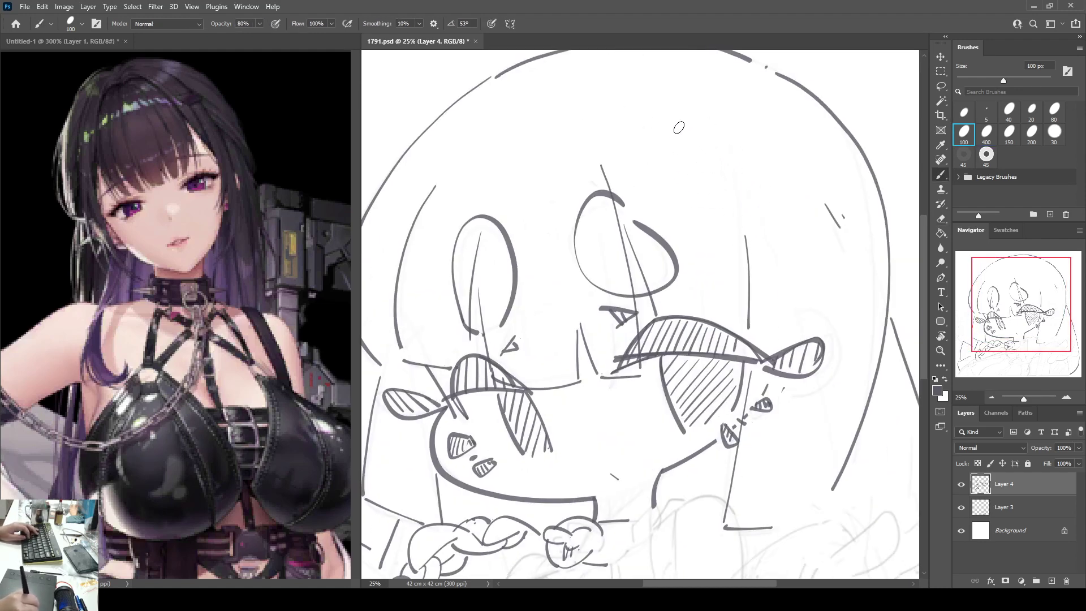
mouse_move(651, 111)
left_mouse_down()
mouse_move(759, 181)
mouse_move(701, 222)
mouse_move(794, 175)
mouse_move(751, 174)
left_mouse_up()
key("e")
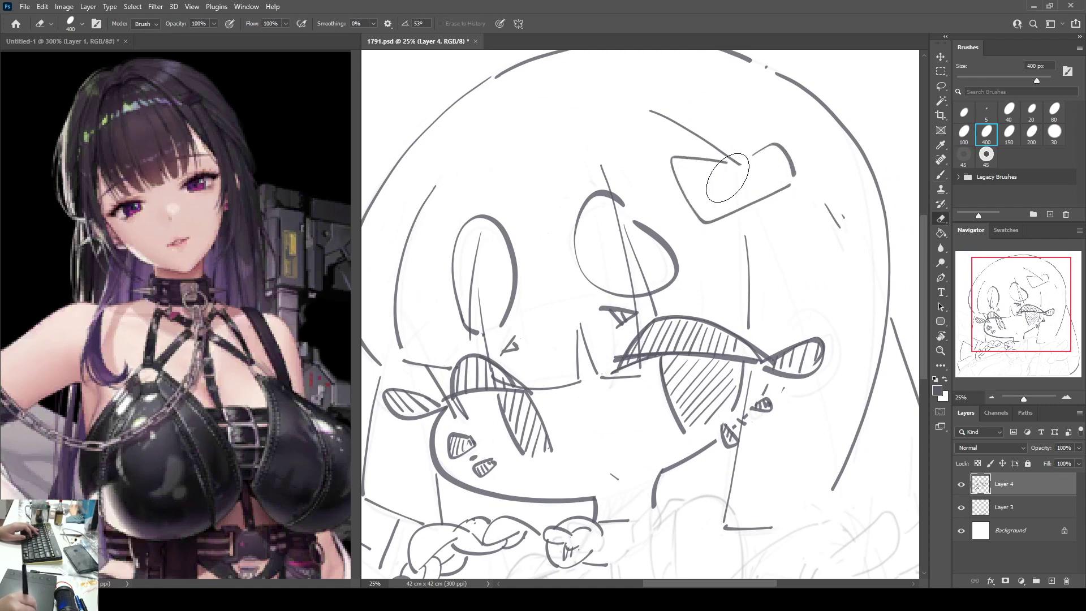
key("b")
mouse_move(678, 168)
left_mouse_down()
mouse_move(708, 208)
mouse_move(778, 184)
left_mouse_up()
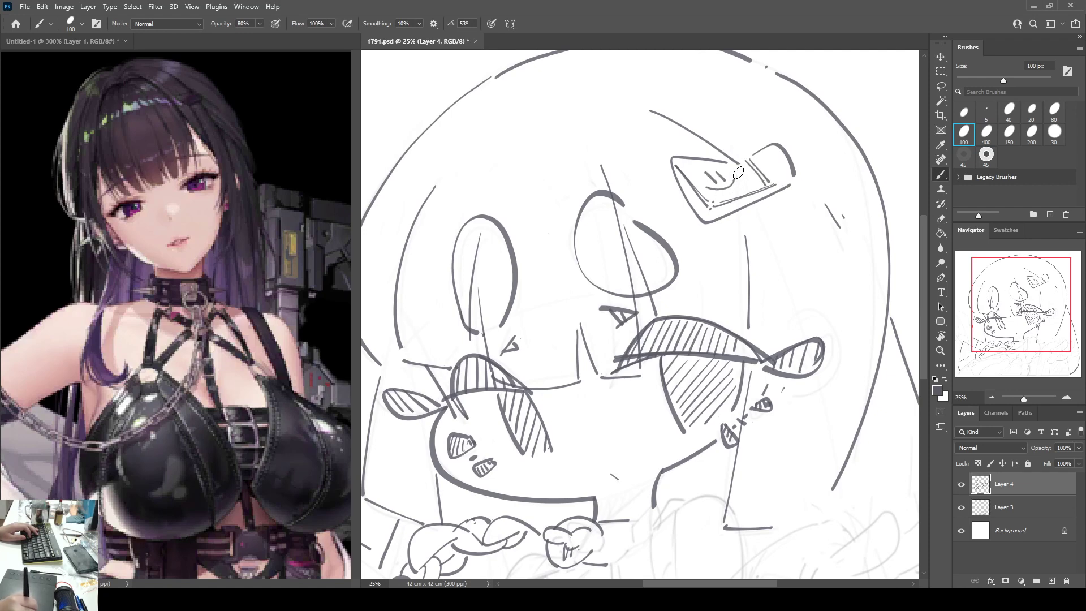
left_click_drag(745, 262, 778, 164)
key("ctrl+s")
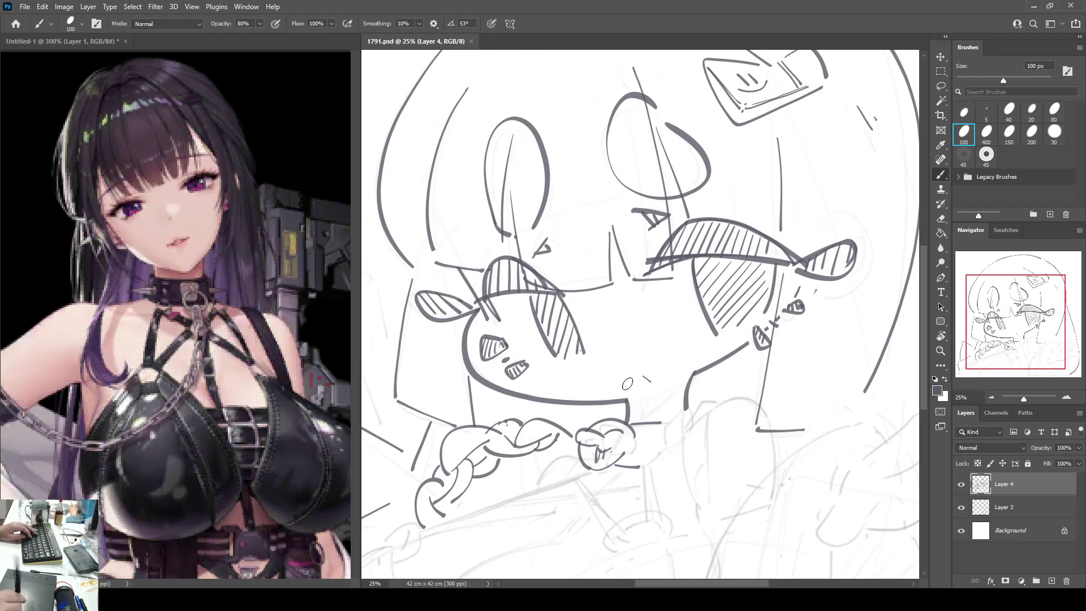
Step: Draw a rounded loop with inner curves outside the side hair, beside the smaller eye
left_click_drag(555, 460, 643, 396)
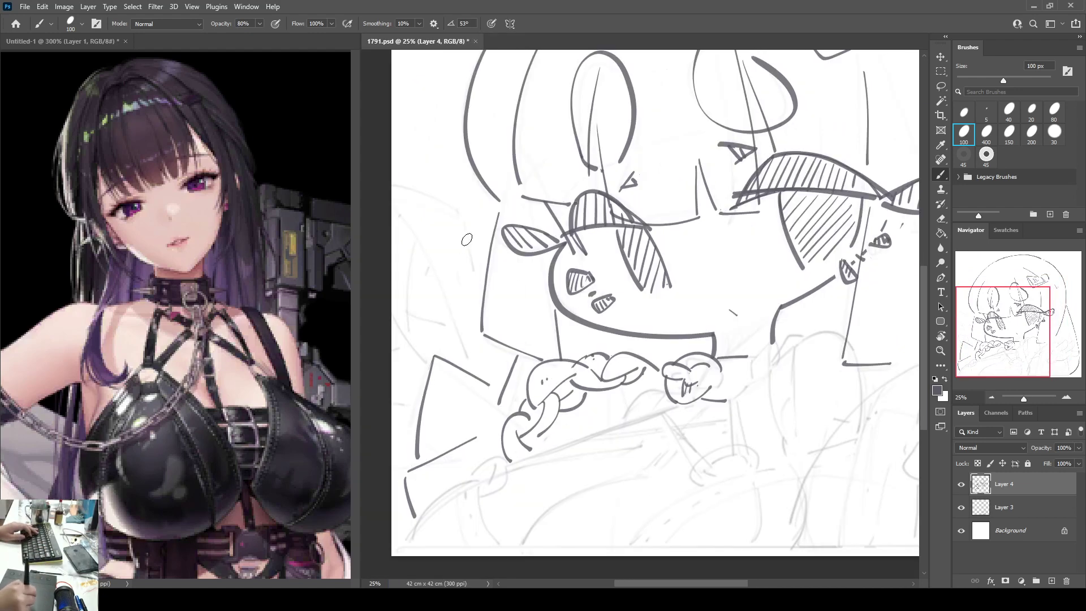
mouse_move(484, 199)
left_mouse_down()
mouse_move(447, 343)
mouse_move(487, 391)
left_mouse_up()
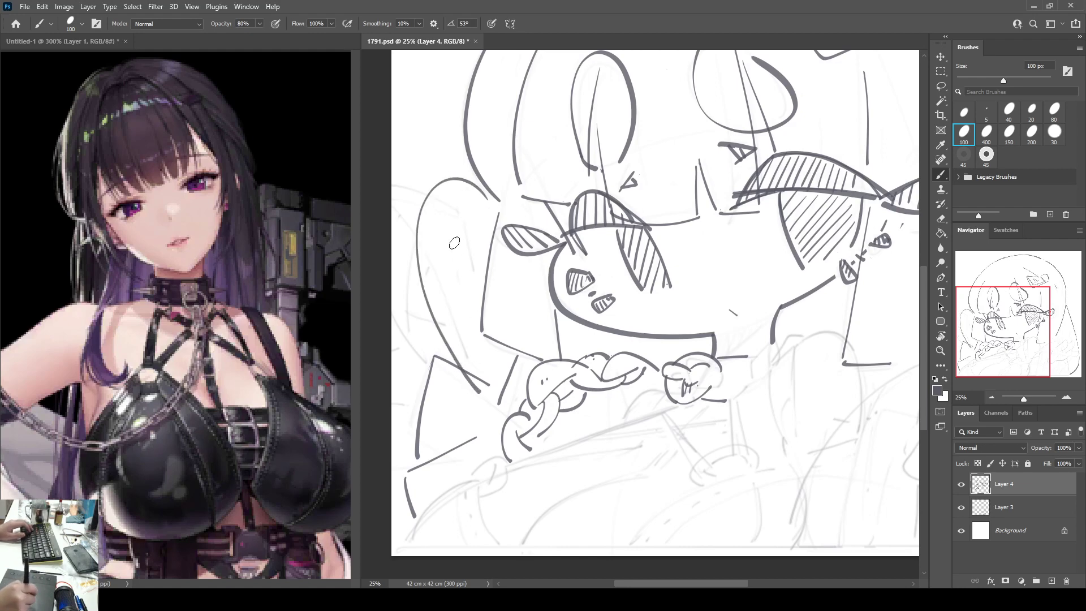
key("ctrl+z")
left_click_drag(490, 199, 478, 374)
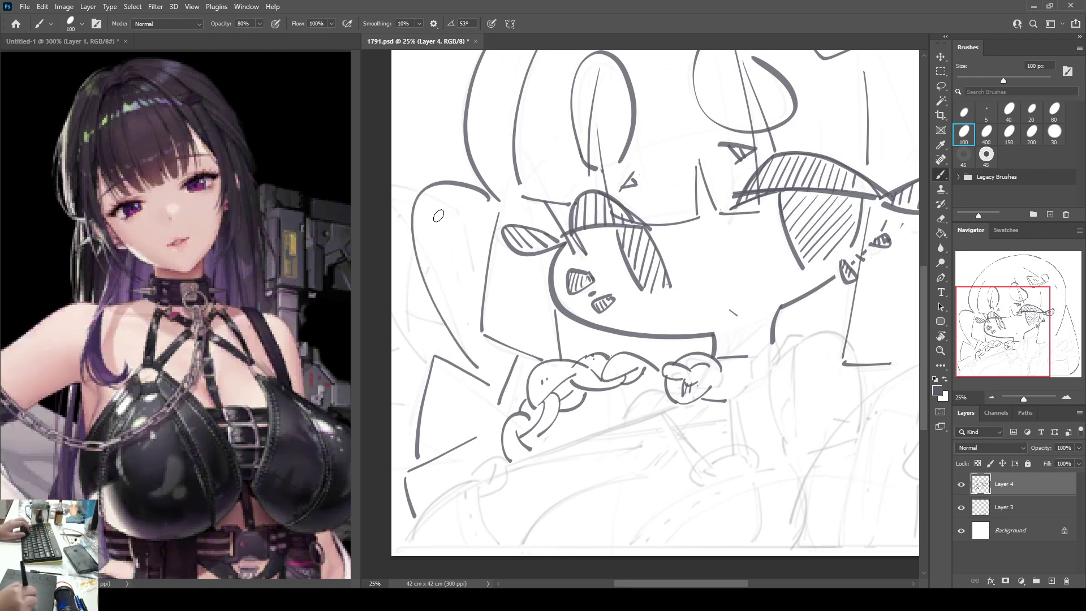
left_click_drag(426, 199, 484, 303)
left_click_drag(442, 226, 480, 204)
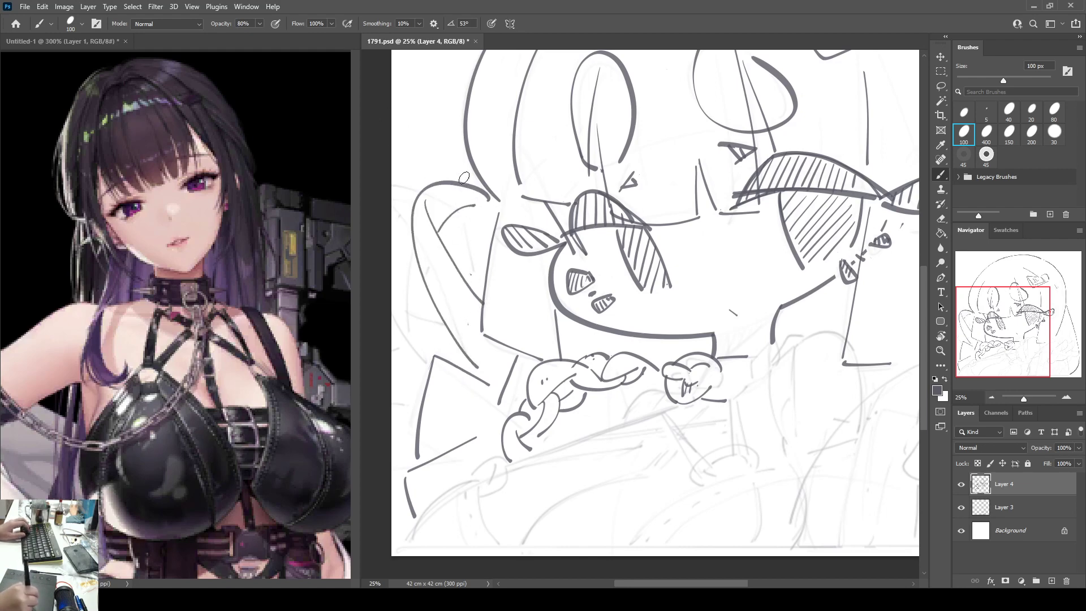
mouse_move(464, 136)
left_mouse_down()
mouse_move(479, 254)
mouse_move(462, 204)
mouse_move(483, 249)
left_mouse_up()
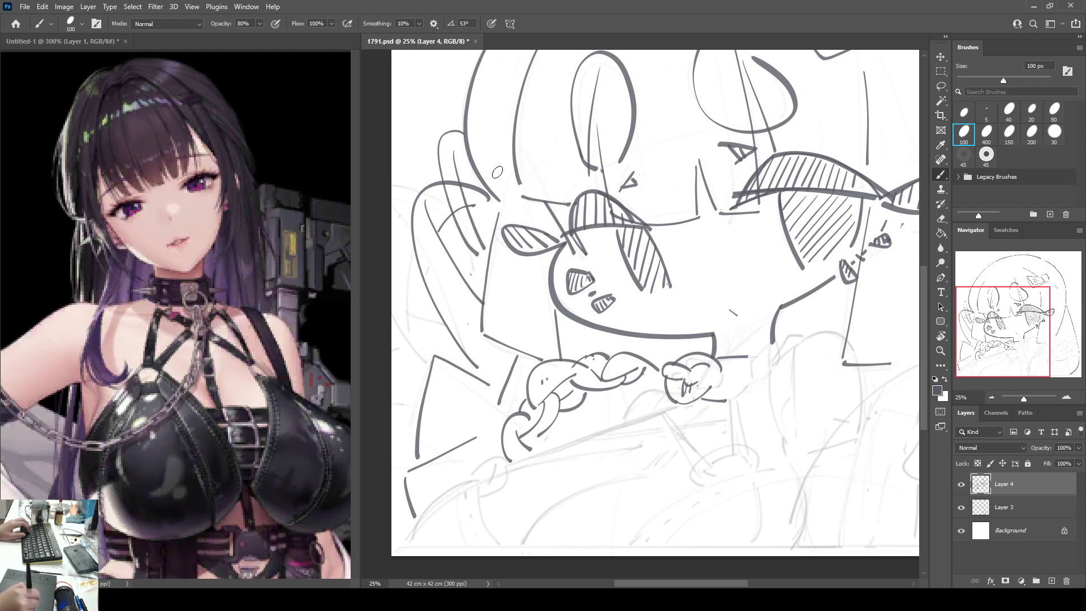
key("ctrl+z")
key("ctrl+z")
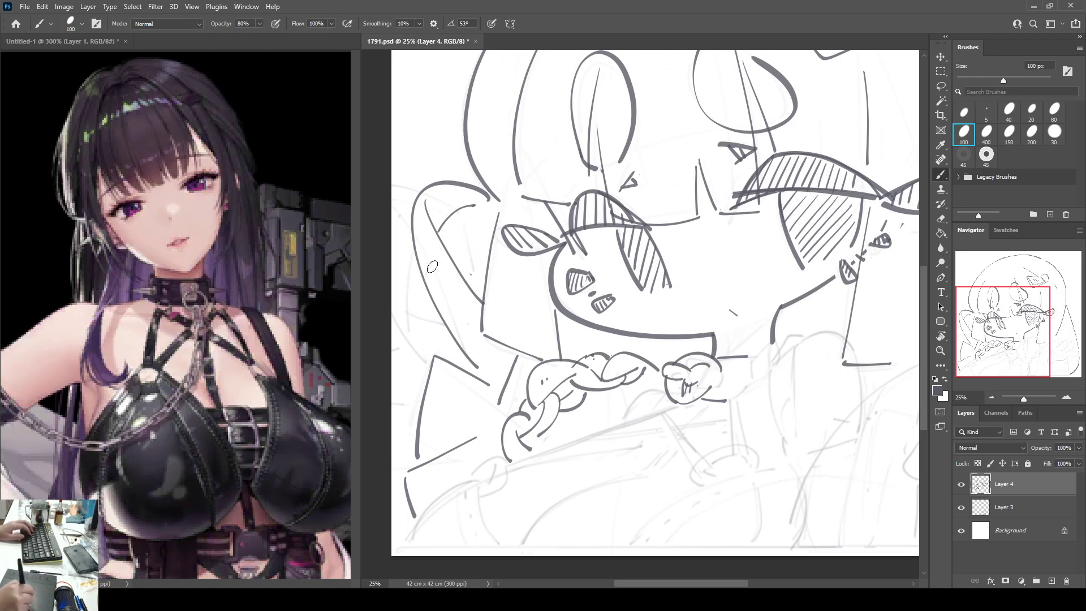
Step: Erase the middle of the loop's outer line and draw a large slanted cross there with a small plus sign beside it
key("e")
key("b")
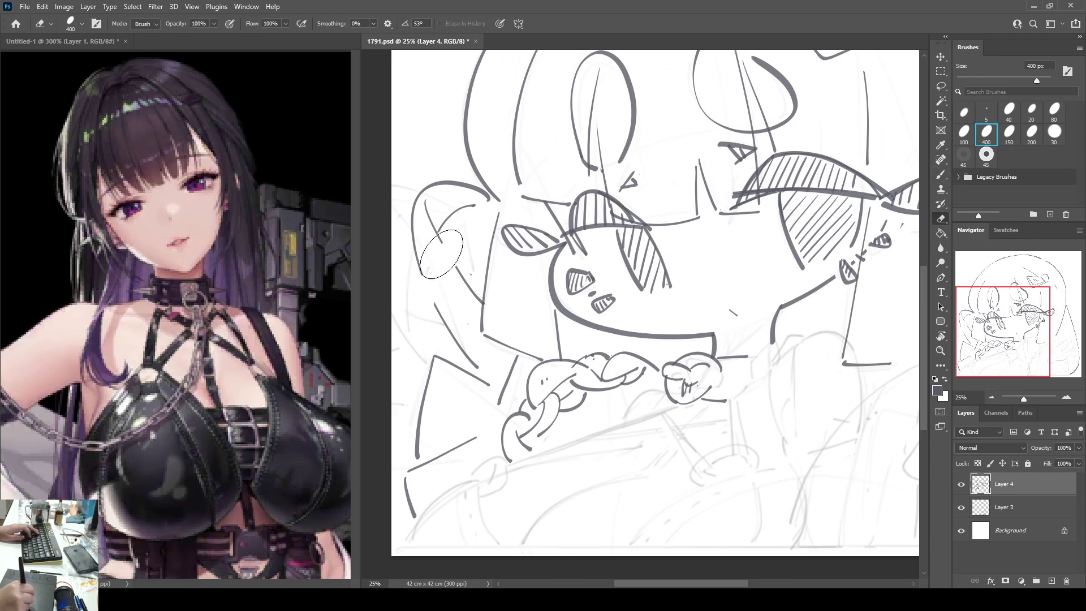
left_click_drag(449, 237, 421, 314)
left_click_drag(415, 269, 466, 259)
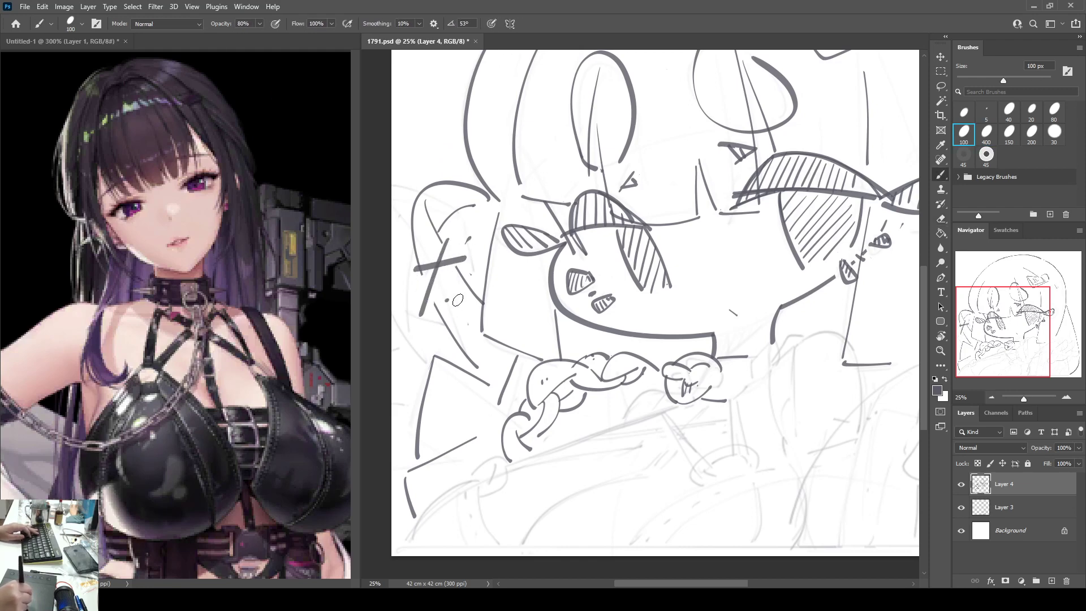
left_click_drag(458, 300, 469, 297)
left_click_drag(462, 292, 458, 309)
Step: Add short hair strokes where the back hair branches off behind the larger eye, and a short accent line higher inside the contour
mouse_move(730, 398)
left_mouse_down()
mouse_move(662, 380)
mouse_move(642, 318)
left_mouse_up()
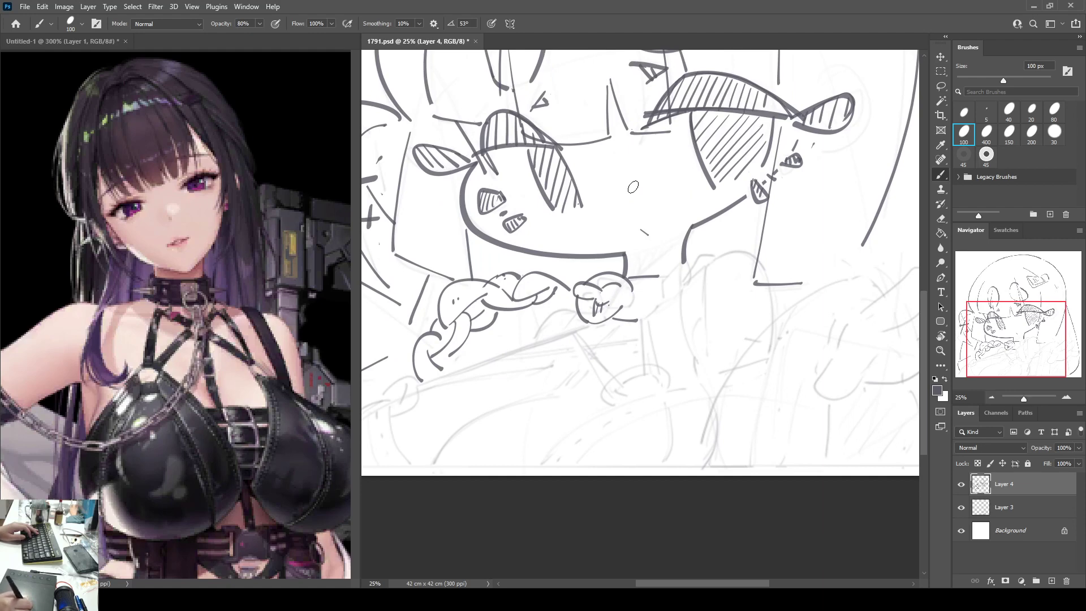
mouse_move(842, 96)
left_mouse_down()
mouse_move(713, 267)
mouse_move(662, 207)
left_mouse_up()
left_click_drag(722, 259, 737, 289)
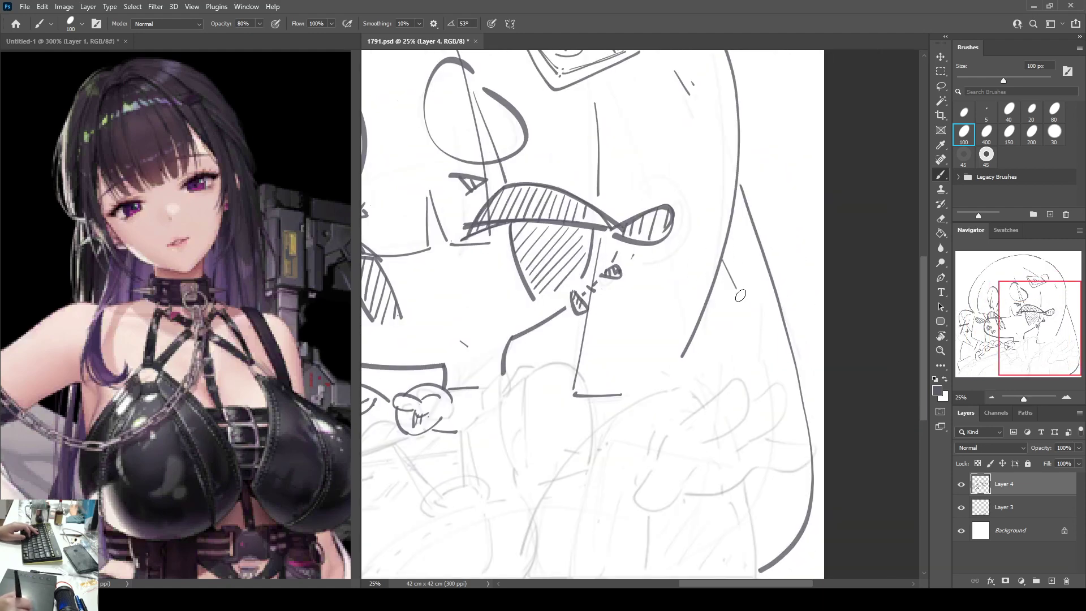
left_click_drag(729, 253, 752, 292)
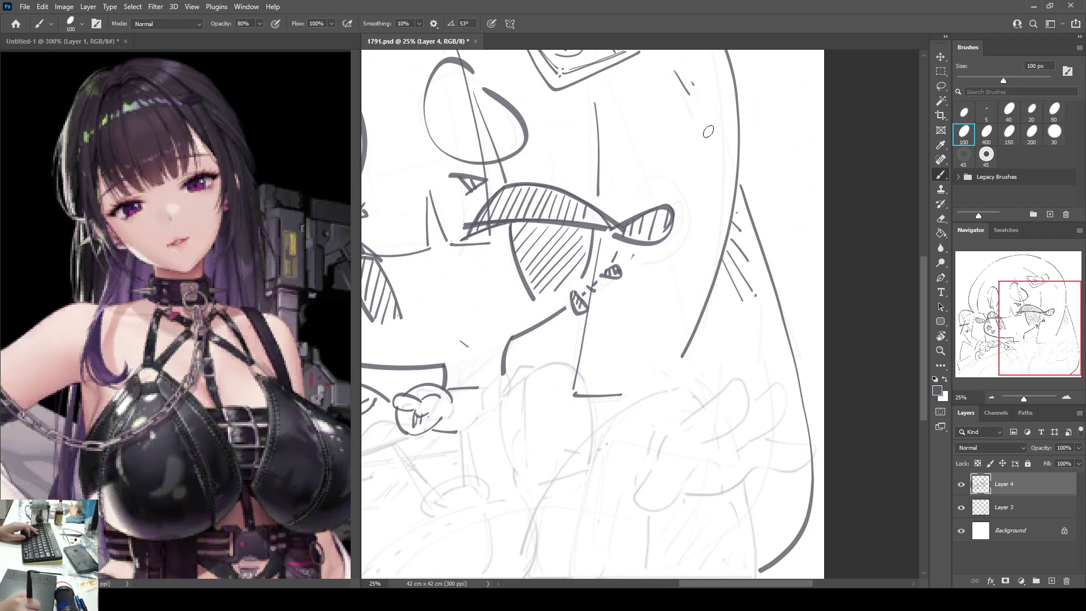
left_click_drag(708, 132, 707, 153)
Step: Draw a straight vertical line below the outer tip of the larger eye as the side lock's outer edge
left_click_drag(671, 269, 657, 370)
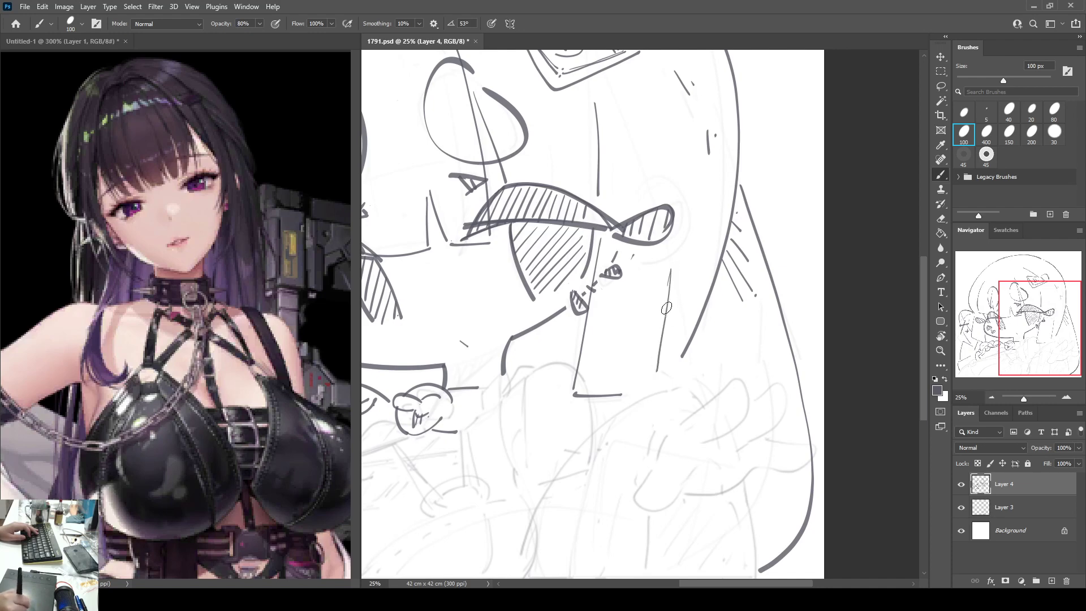
key("ctrl+z")
left_click_drag(673, 255, 665, 383)
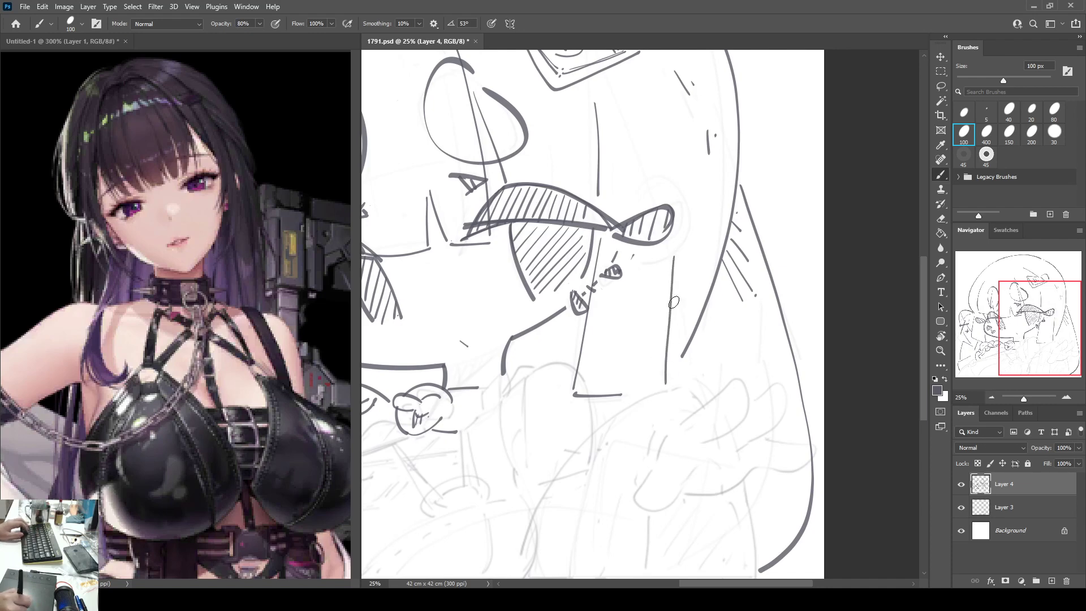
Step: Check the whole drawing zoomed out and mirrored, and return to the unflipped view at 25%
left_click_drag(718, 213, 810, 179)
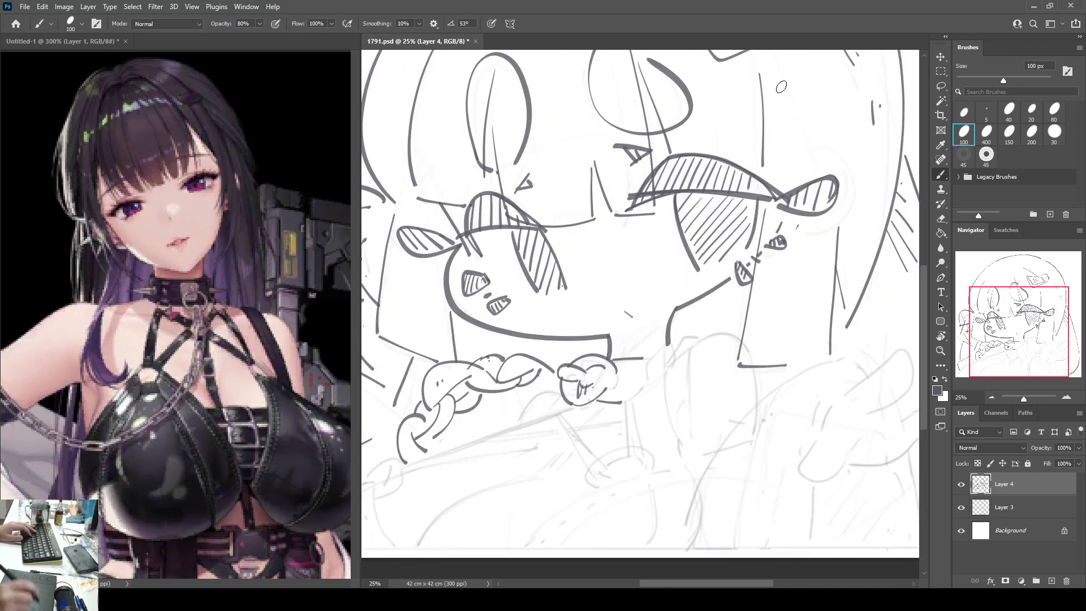
key("ctrl+minus")
key("ctrl+minus")
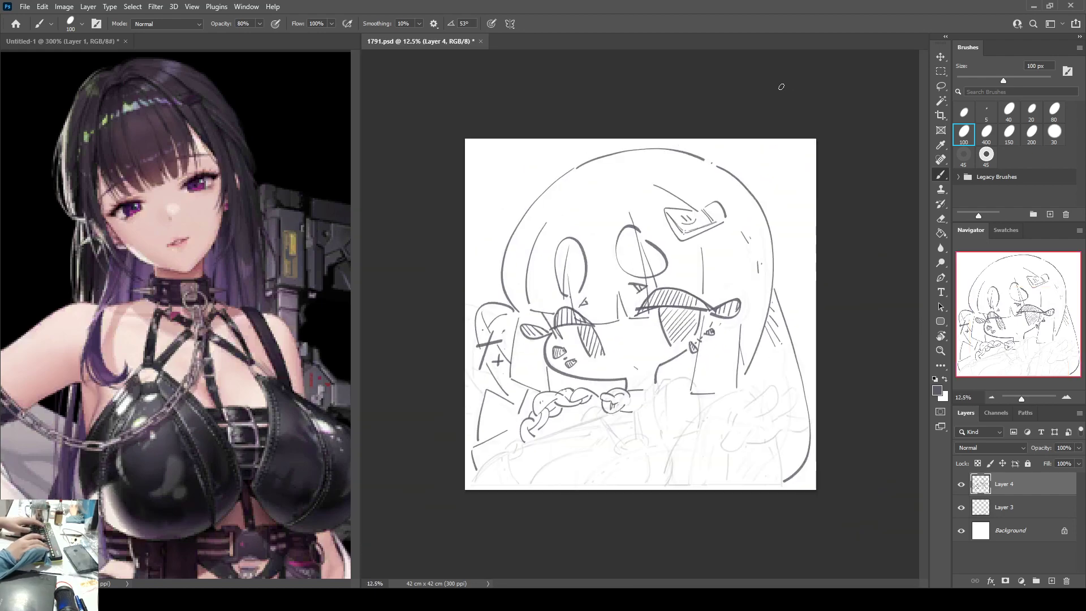
key("ctrl+shift+h")
key("ctrl+shift+h")
key("ctrl+plus")
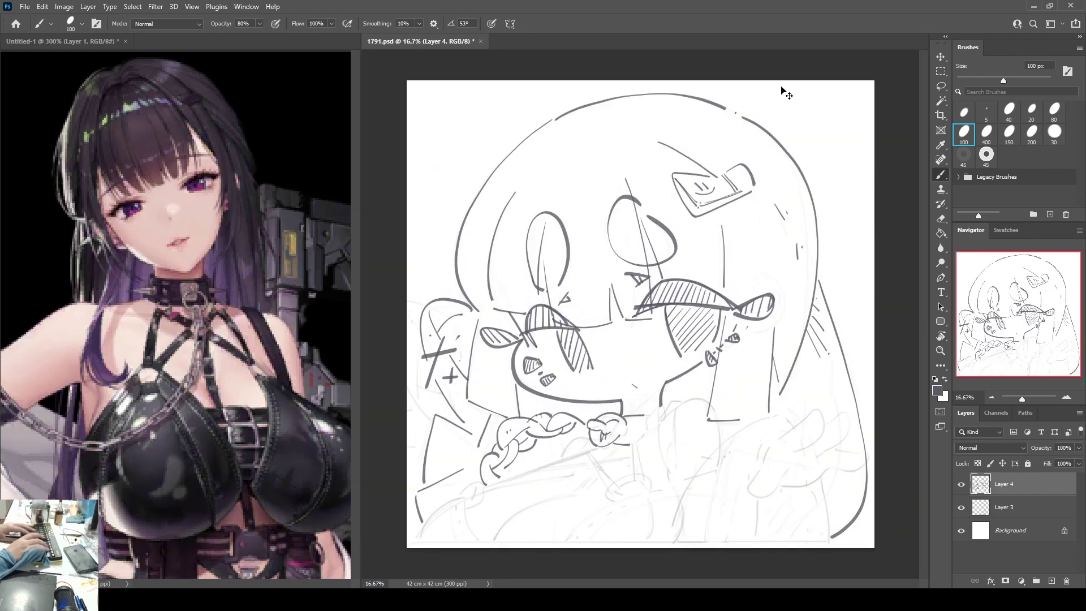
key("ctrl+plus")
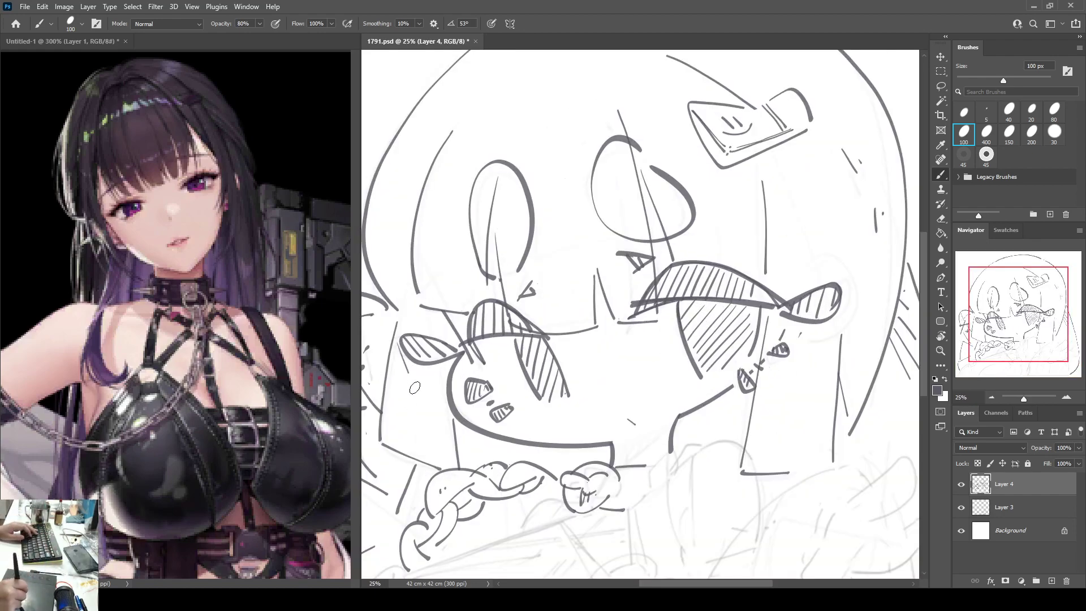
Step: Draw a small rounded strap with a slanted lower line below the jaw, beside the collar ring, and a short arc on top of the ring
left_click_drag(415, 271, 448, 233)
key("ctrl+plus")
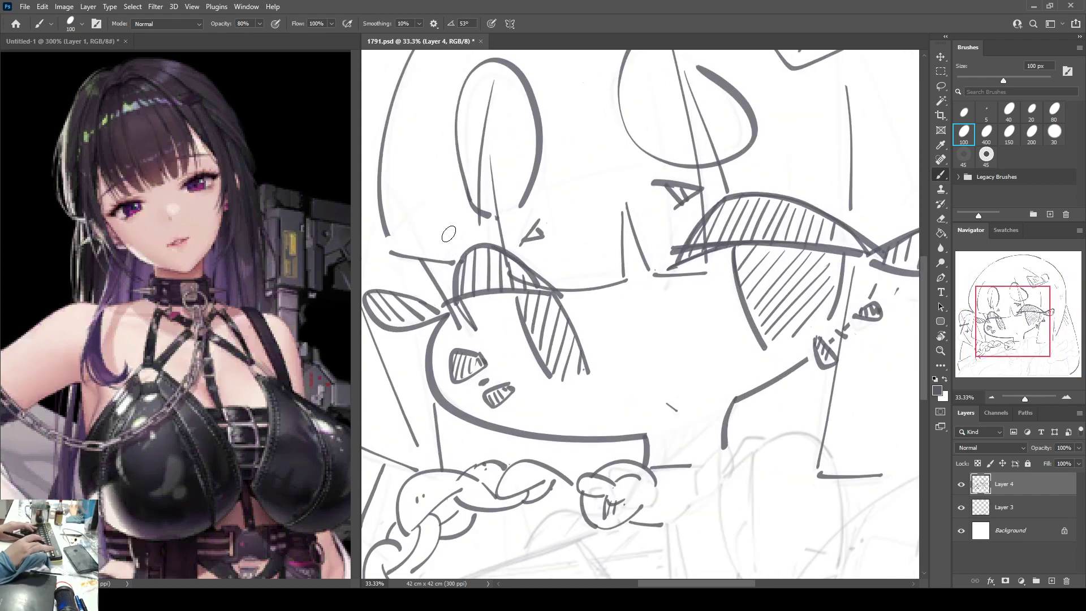
left_click_drag(671, 289, 660, 230)
left_click_drag(732, 316, 654, 212)
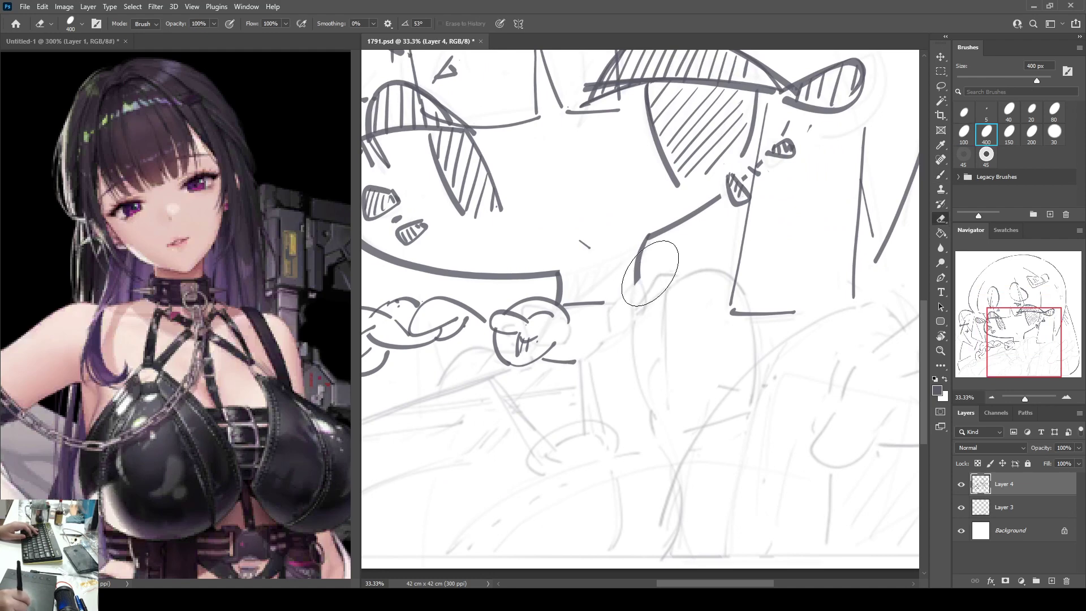
mouse_move(612, 303)
left_mouse_down()
mouse_move(604, 330)
mouse_move(632, 277)
mouse_move(641, 299)
mouse_move(615, 292)
mouse_move(639, 304)
mouse_move(624, 286)
left_mouse_up()
key("ctrl+z")
key("ctrl+z")
key("ctrl+z")
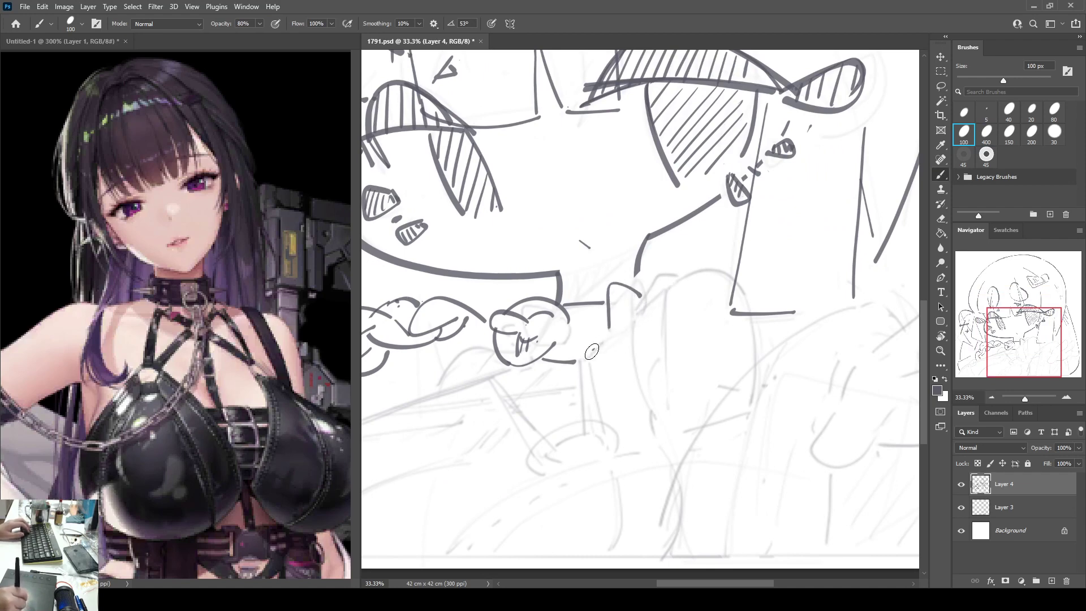
left_click_drag(592, 351, 641, 309)
mouse_move(522, 295)
left_mouse_down()
mouse_move(502, 291)
mouse_move(505, 311)
left_mouse_up()
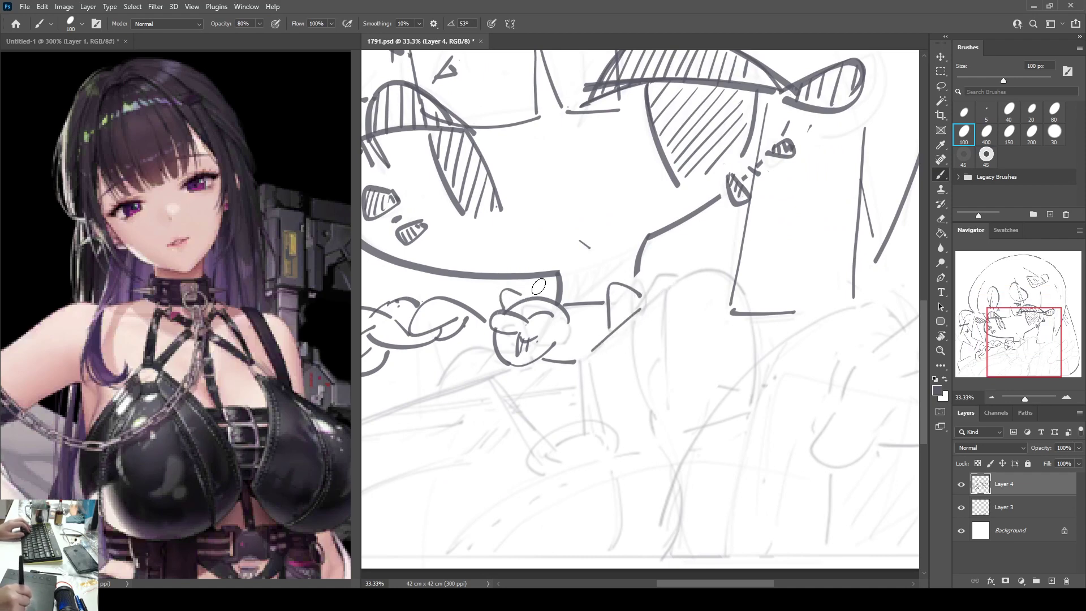
Step: Draw a narrow hanging strap beside the rounded one with a cross over its middle, and an arch curving from its top over the shoulder
mouse_move(683, 303)
left_mouse_down()
mouse_move(660, 267)
mouse_move(622, 269)
mouse_move(609, 292)
mouse_move(644, 235)
mouse_move(645, 365)
left_mouse_up()
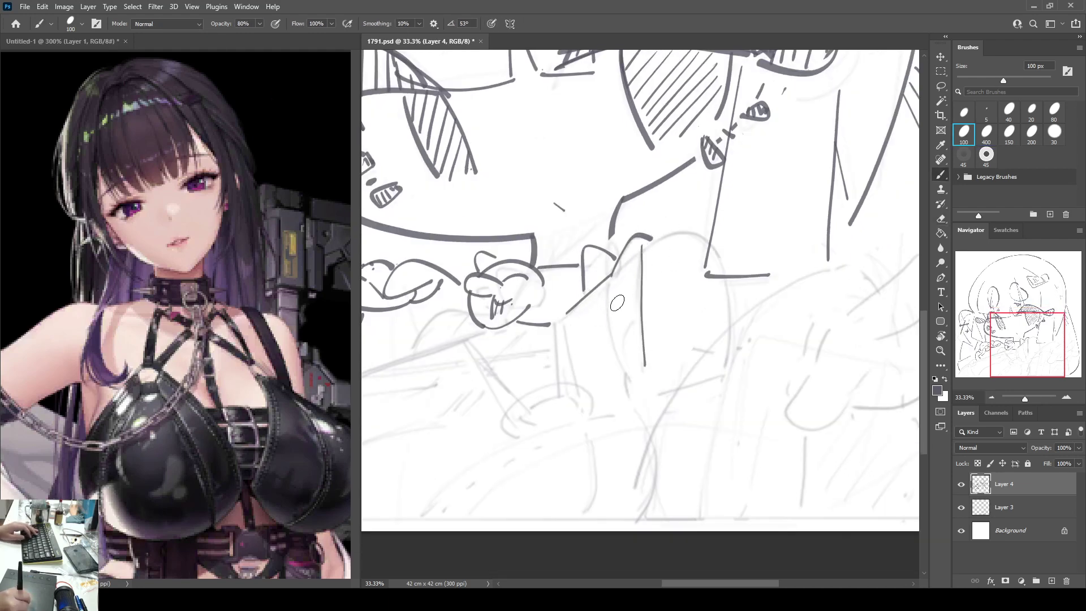
left_click_drag(609, 287, 637, 393)
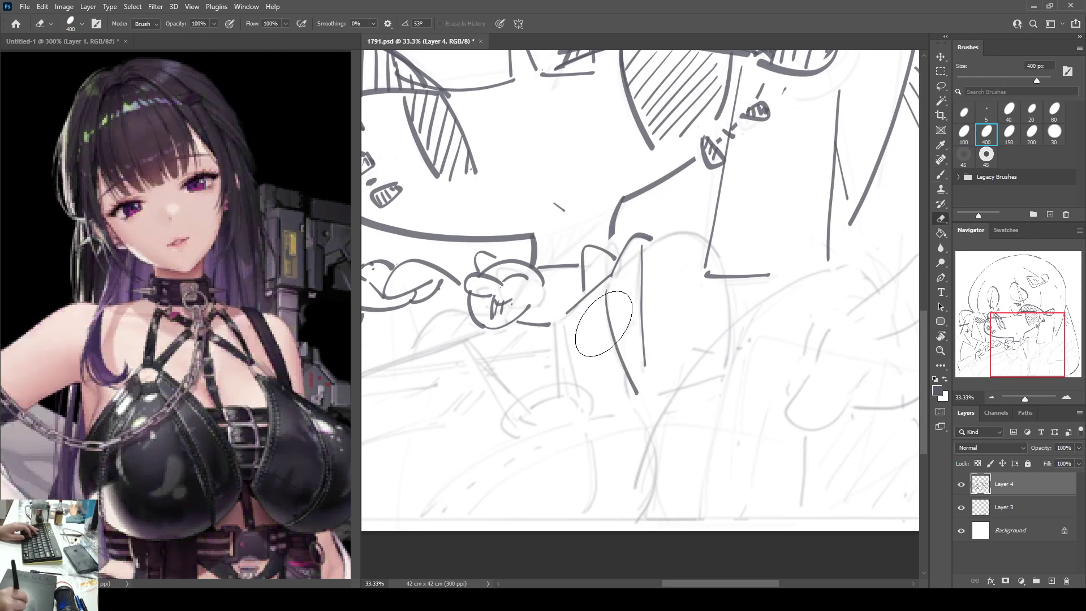
mouse_move(592, 311)
left_mouse_down()
mouse_move(645, 305)
mouse_move(604, 336)
left_mouse_up()
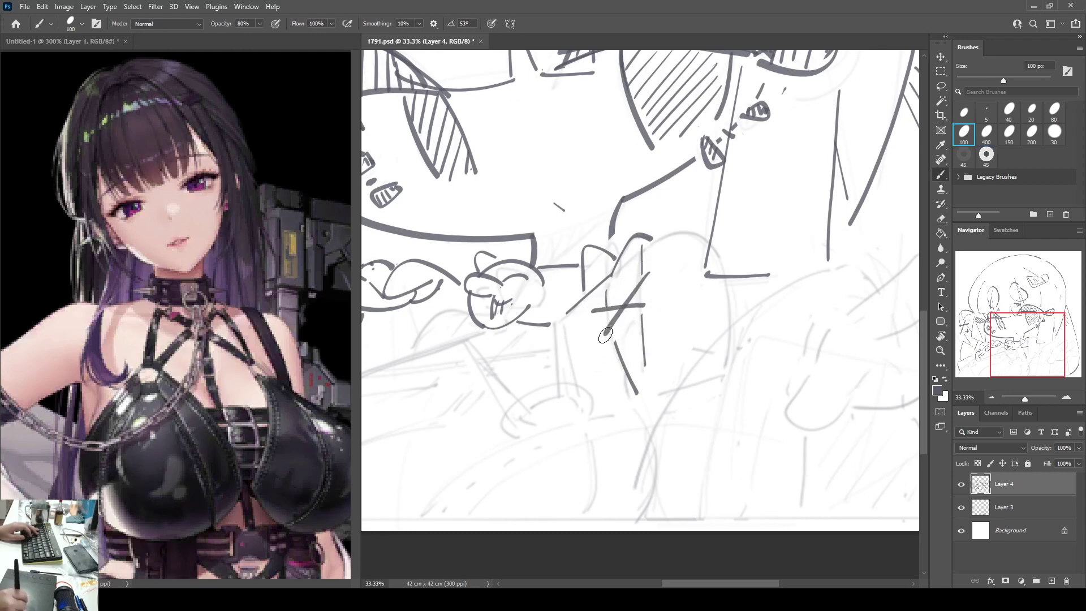
mouse_move(648, 249)
left_mouse_down()
mouse_move(688, 232)
mouse_move(708, 243)
mouse_move(731, 318)
left_mouse_up()
Step: Draw the raised sleeve's long outer curve, sweeping from the lower sketch boundary up to the cuff
left_click_drag(710, 400, 642, 358)
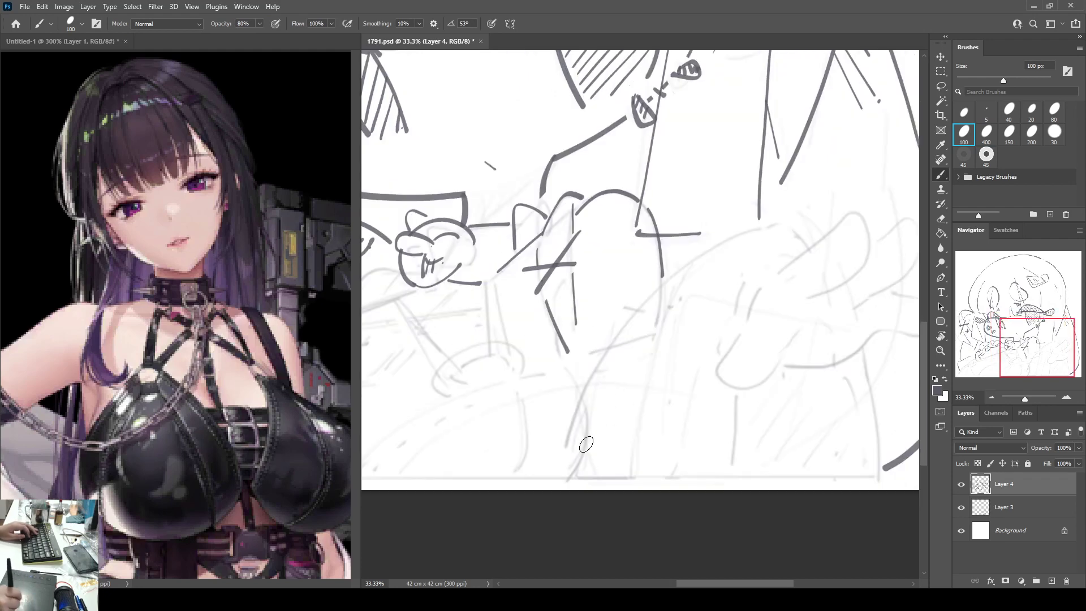
mouse_move(560, 473)
left_mouse_down()
mouse_move(564, 430)
mouse_move(636, 319)
mouse_move(738, 239)
left_mouse_up()
key("ctrl+z")
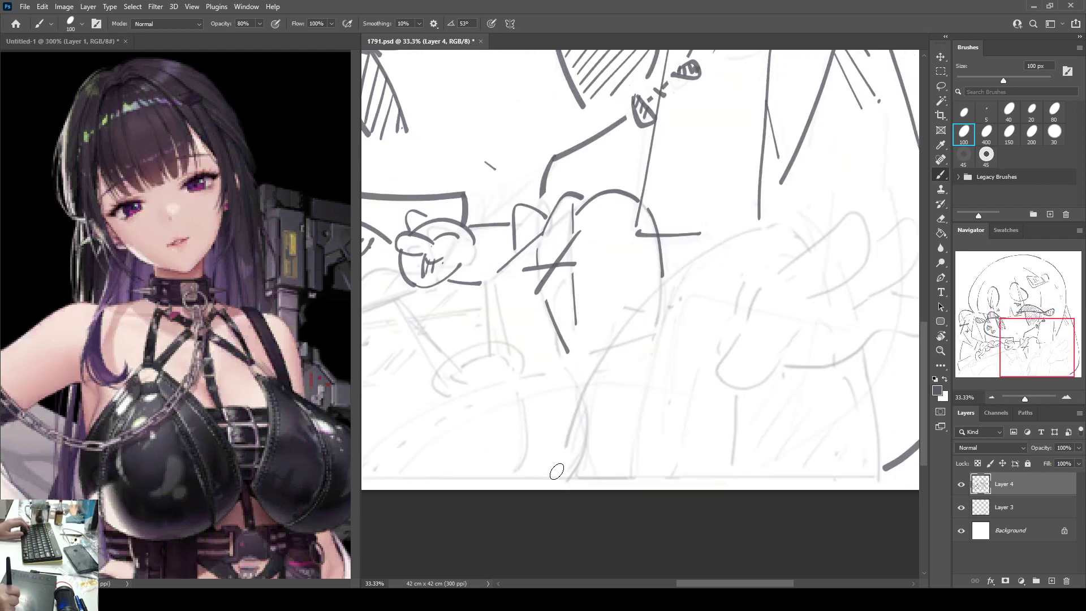
mouse_move(557, 476)
left_mouse_down()
mouse_move(634, 313)
mouse_move(768, 221)
mouse_move(806, 234)
mouse_move(750, 308)
left_mouse_up()
key("ctrl+z")
Step: Draw the cuff's slanted inner edge and the sleeve's two downward lines below the hand
left_click_drag(778, 225, 745, 312)
key("ctrl+z")
left_click_drag(778, 226, 740, 312)
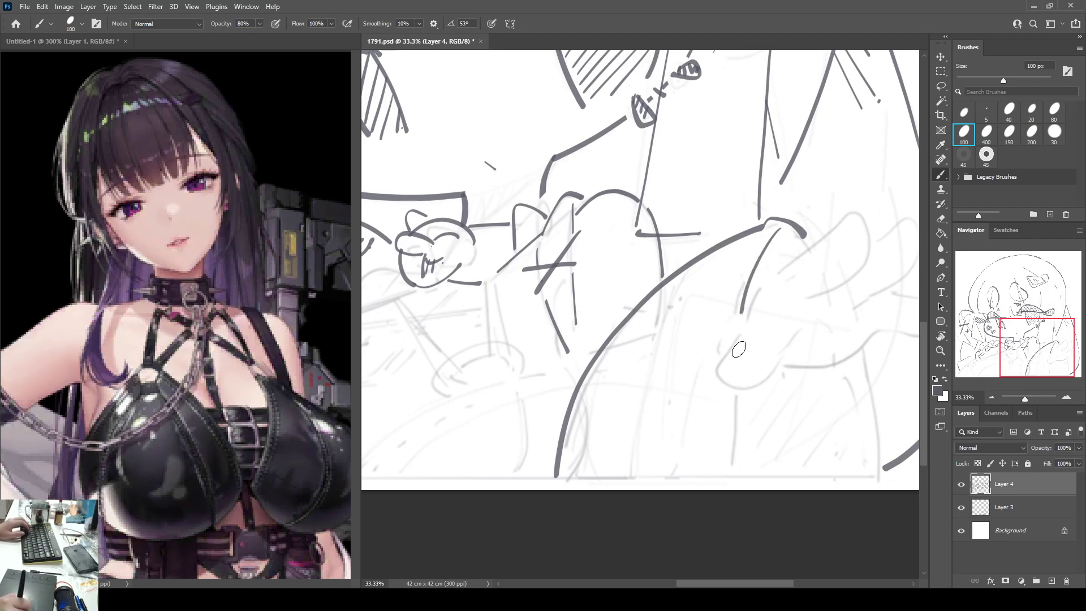
left_click_drag(735, 396, 731, 478)
scroll(741, 430, "right", 2)
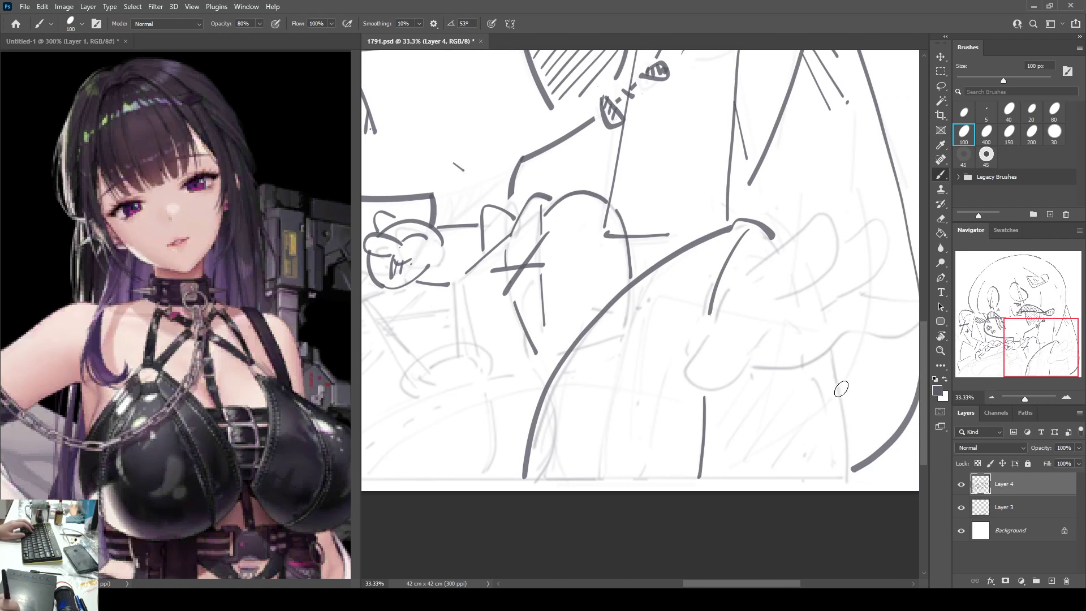
left_click_drag(824, 367, 848, 479)
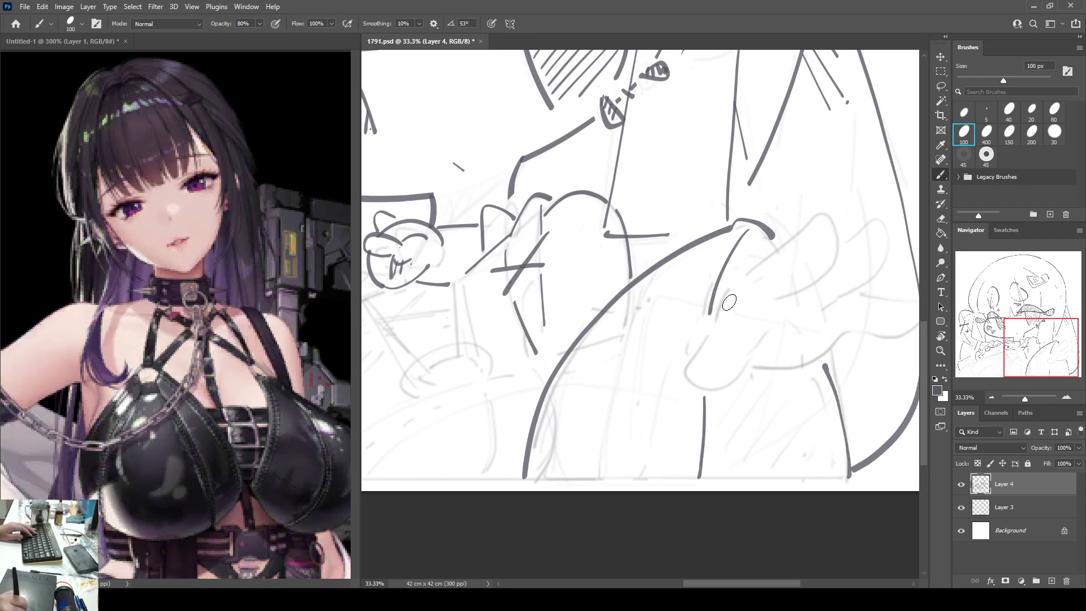
Step: Draw the hand's thumb and its two raised, rounded fingers emerging from the cuff
mouse_move(735, 285)
left_mouse_down()
mouse_move(684, 370)
mouse_move(693, 383)
mouse_move(717, 387)
mouse_move(776, 339)
left_mouse_up()
mouse_move(797, 270)
left_mouse_down()
mouse_move(754, 274)
mouse_move(742, 248)
mouse_move(775, 217)
mouse_move(792, 266)
mouse_move(741, 301)
left_mouse_up()
mouse_move(798, 249)
left_mouse_down()
mouse_move(831, 224)
mouse_move(848, 246)
mouse_move(834, 287)
mouse_move(783, 303)
left_mouse_up()
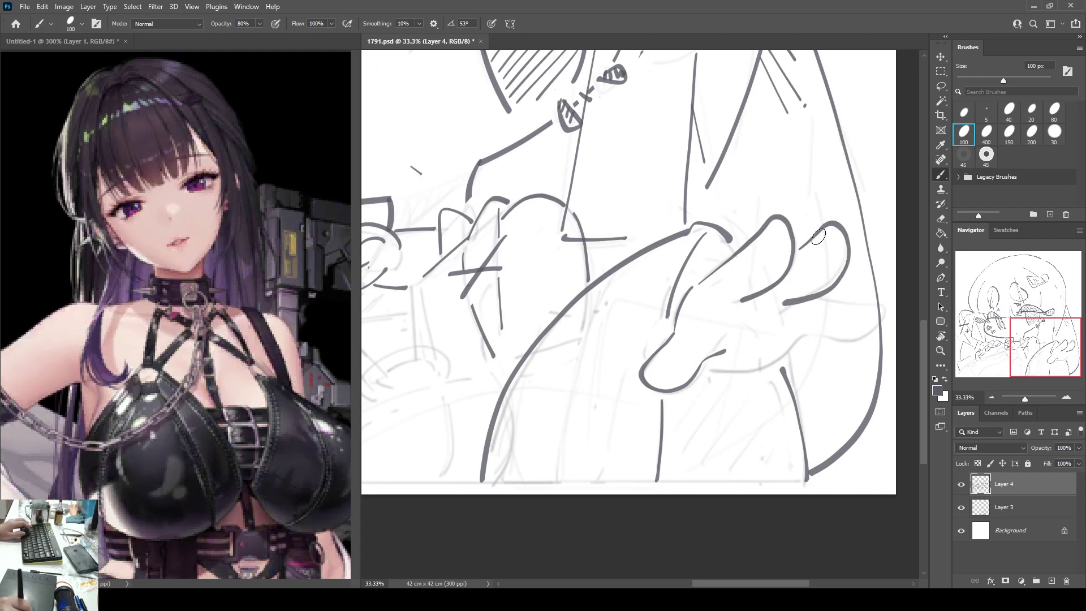
key("ctrl+z")
mouse_move(798, 247)
left_mouse_down()
mouse_move(820, 224)
mouse_move(837, 275)
mouse_move(788, 300)
mouse_move(795, 286)
left_mouse_up()
Step: Clear the hair outline at the last finger's tip, then draw that finger, the palm's lower edge and a short palm crease
key("e")
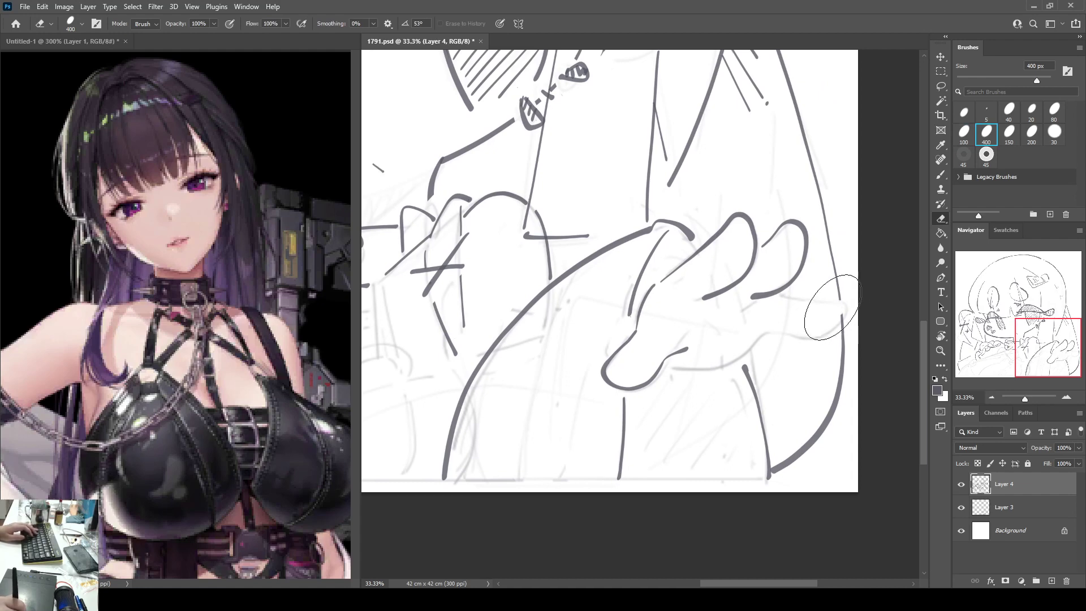
key("b")
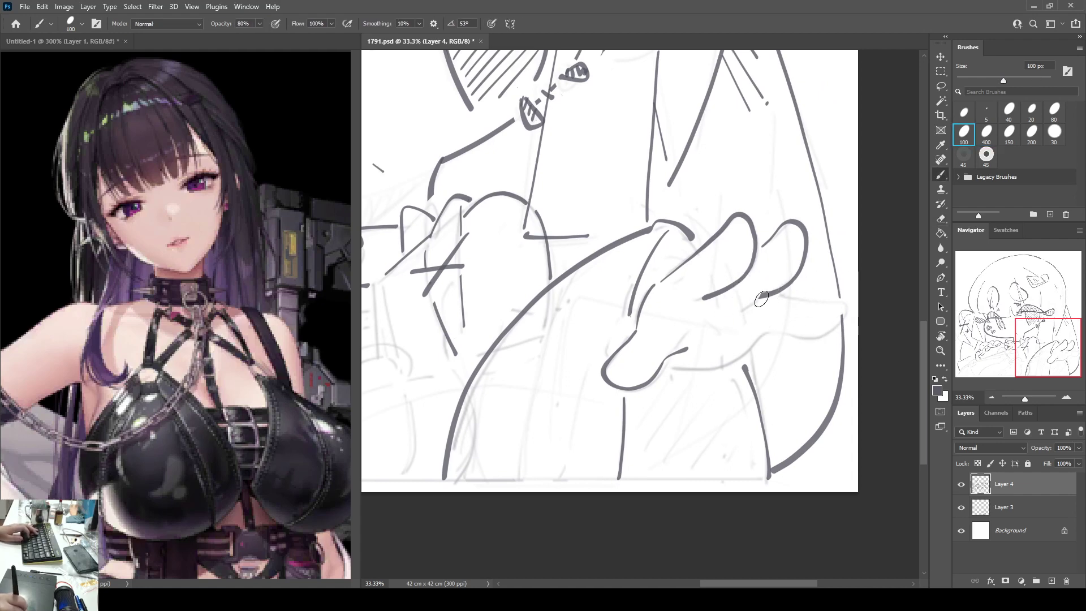
mouse_move(780, 294)
left_mouse_down()
mouse_move(820, 297)
mouse_move(843, 314)
mouse_move(803, 338)
mouse_move(770, 336)
left_mouse_up()
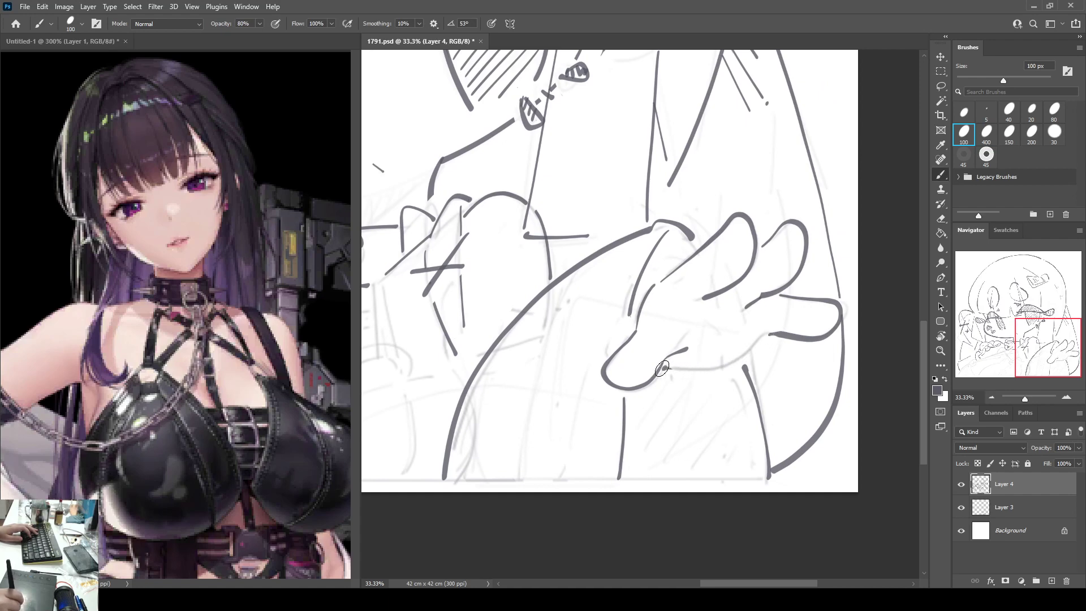
mouse_move(661, 368)
left_mouse_down()
mouse_move(717, 372)
mouse_move(758, 352)
mouse_move(768, 300)
mouse_move(745, 310)
left_mouse_up()
key("e")
key("b")
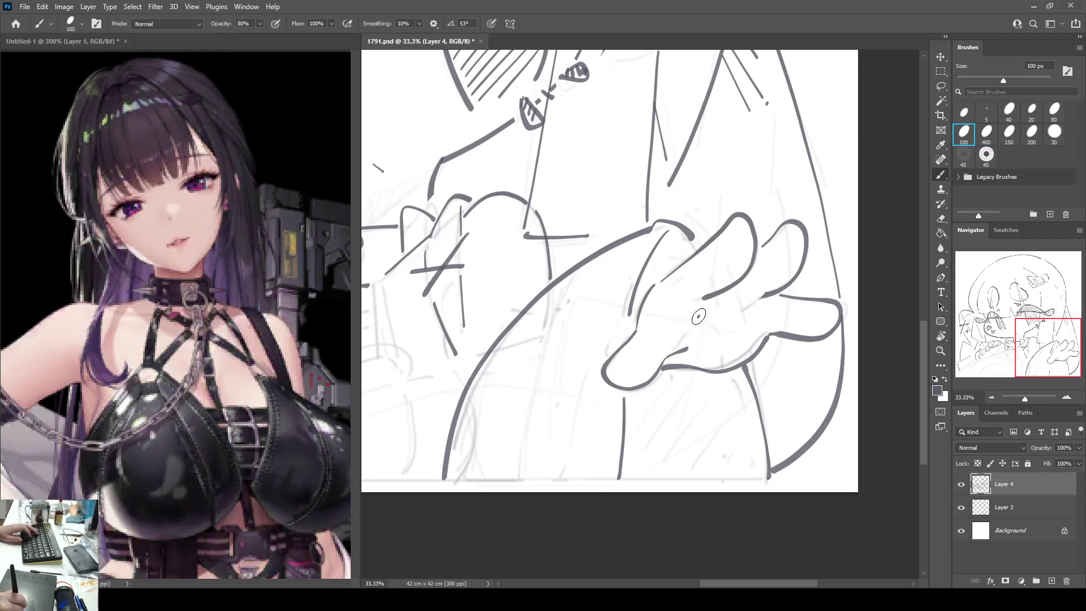
mouse_move(708, 327)
left_mouse_down()
mouse_move(738, 315)
mouse_move(714, 335)
left_mouse_up()
key("e")
key("b")
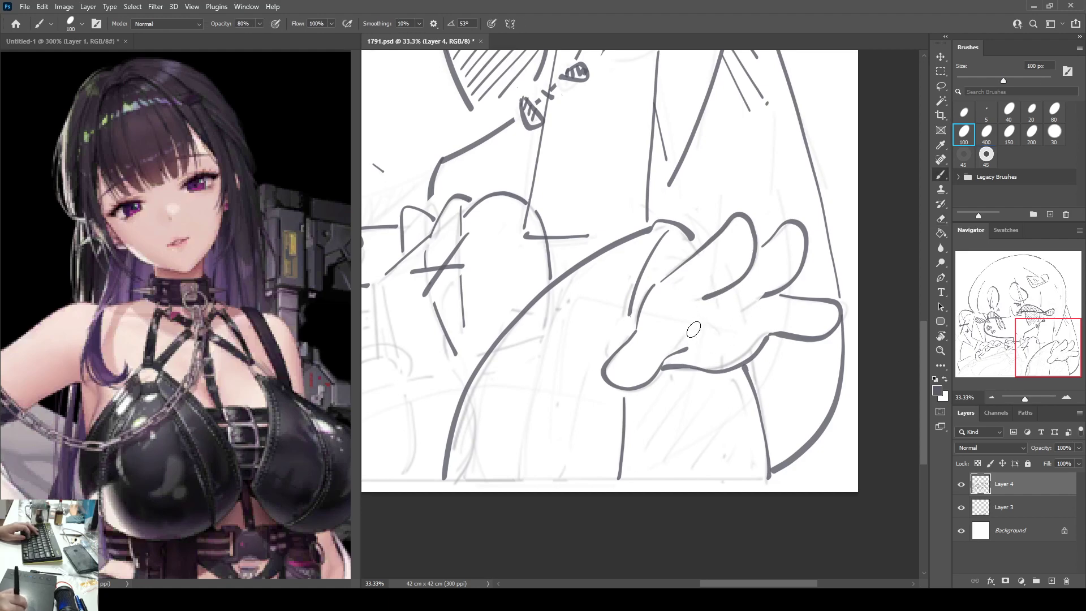
Step: Using the reference coat sleeve, draw a thin curved seam down the sleeve and parallel lines doubling the cuff's inner edge
mouse_move(644, 378)
left_mouse_down()
mouse_move(799, 320)
mouse_move(773, 315)
left_mouse_up()
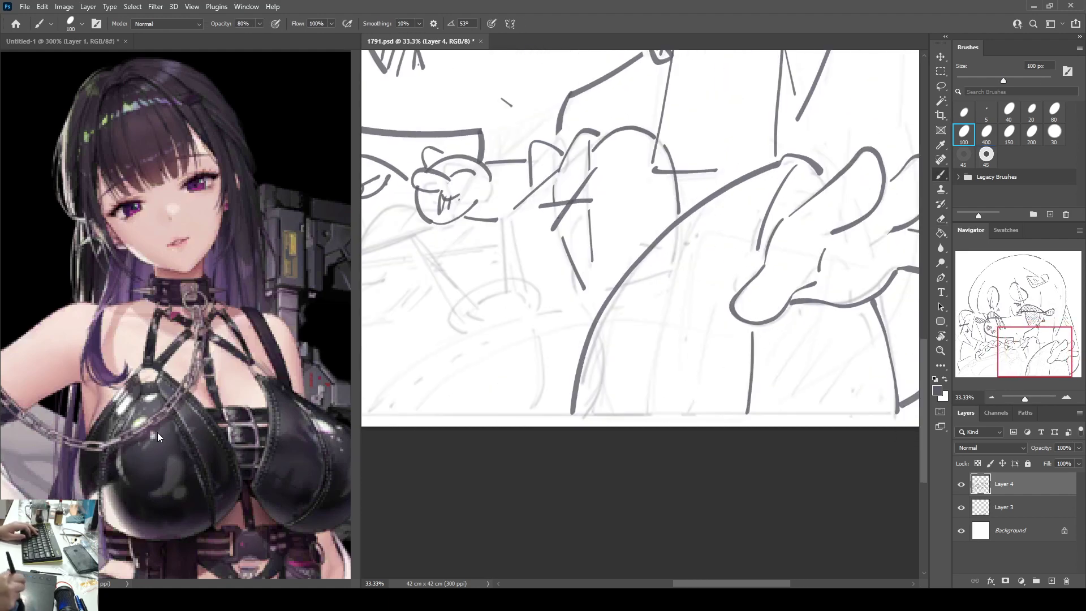
mouse_move(157, 432)
left_mouse_down()
mouse_move(158, 222)
mouse_move(259, 166)
left_mouse_up()
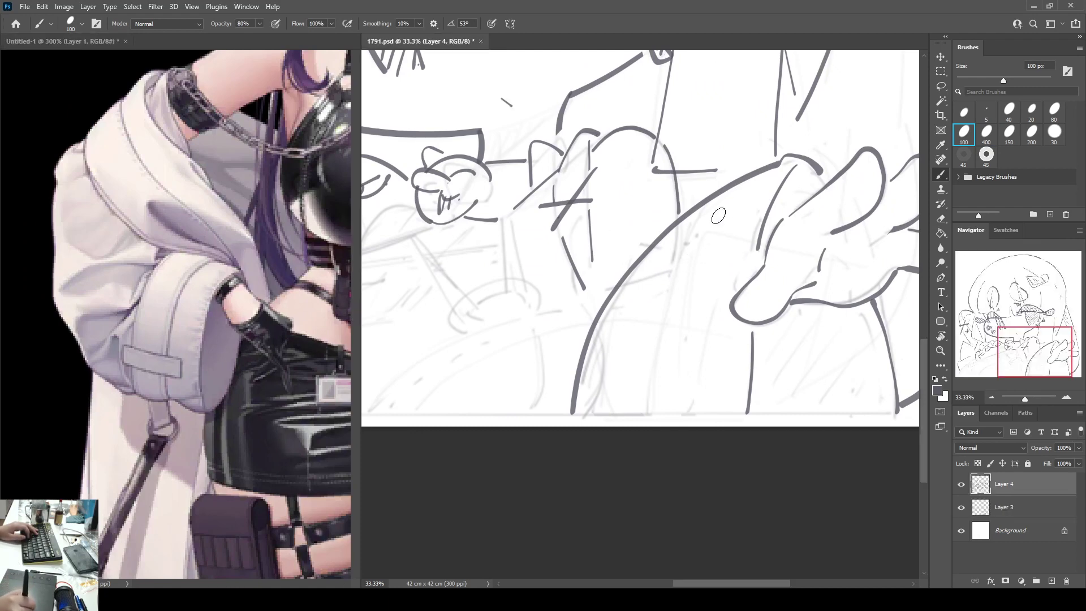
mouse_move(723, 193)
left_mouse_down()
mouse_move(696, 234)
mouse_move(667, 325)
left_mouse_up()
left_click_drag(787, 165, 746, 264)
left_click_drag(748, 331, 736, 413)
key("e")
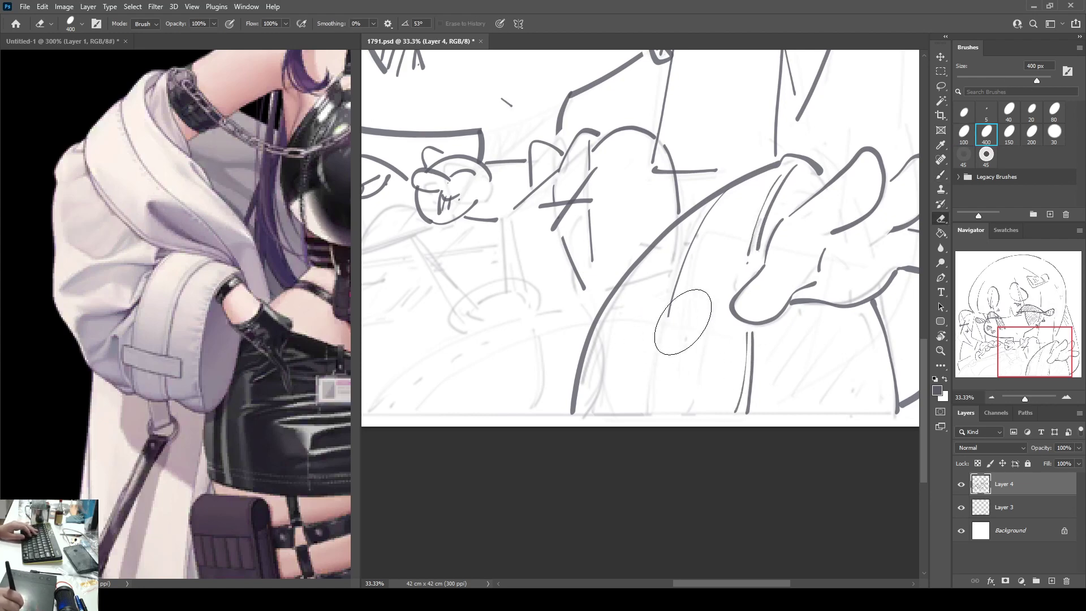
key("b")
Step: Draw a four-sided patch at the lower end of the sleeve seam, with a doubled edge on the side nearest the hand
left_click_drag(620, 339, 618, 373)
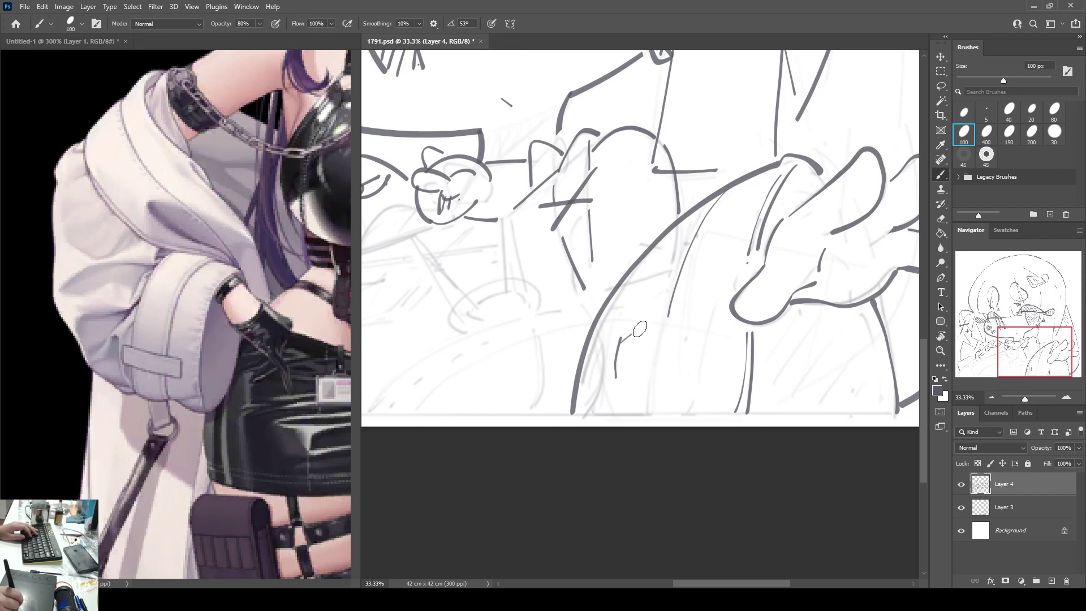
key("e")
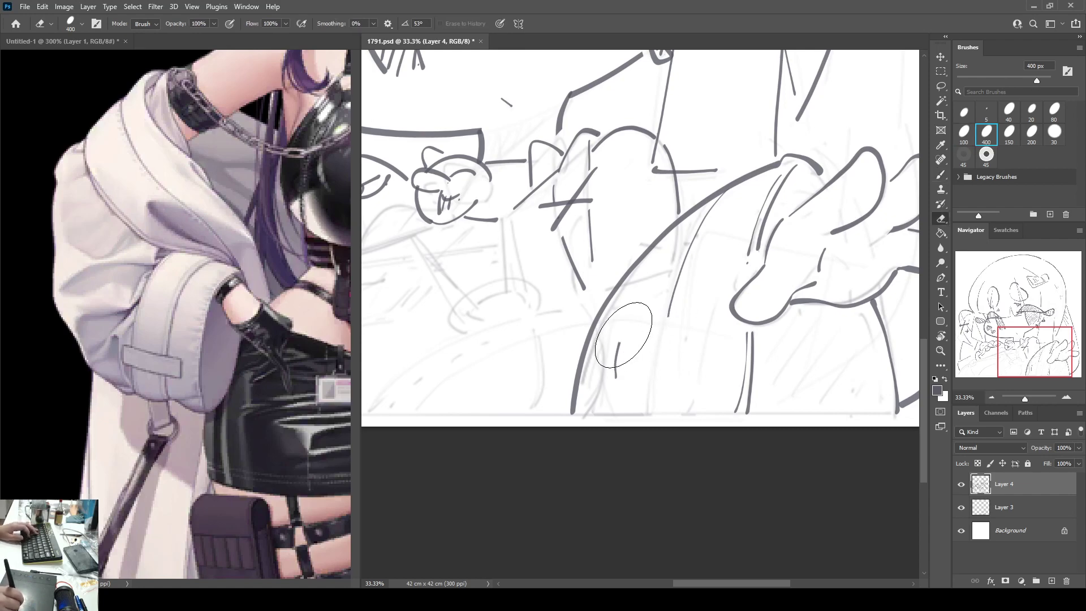
key("b")
left_click_drag(620, 341, 693, 312)
left_click_drag(620, 383, 670, 387)
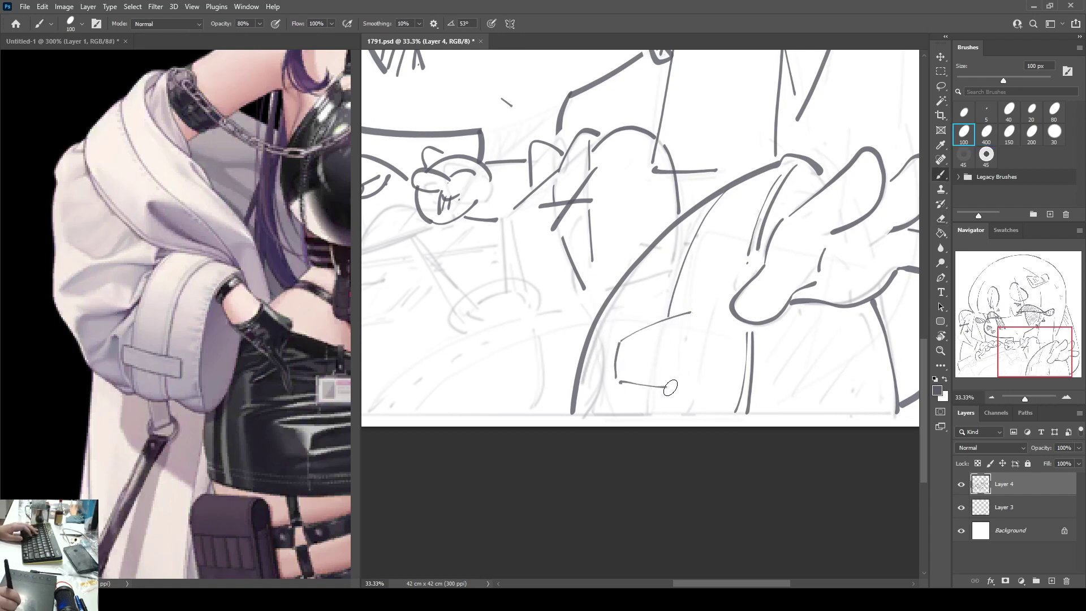
left_click_drag(696, 333, 684, 384)
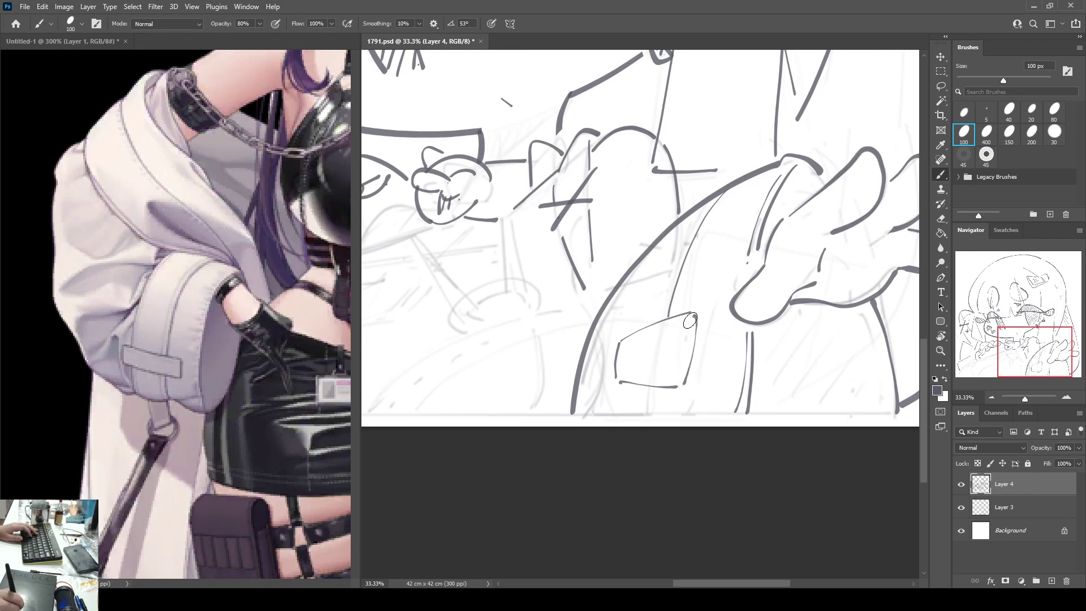
left_click_drag(690, 321, 680, 374)
Step: Double the curved sleeve seam, clear any overlap inside the patch, and add a row of short stitch dashes alongside the seam
left_click_drag(718, 203, 668, 317)
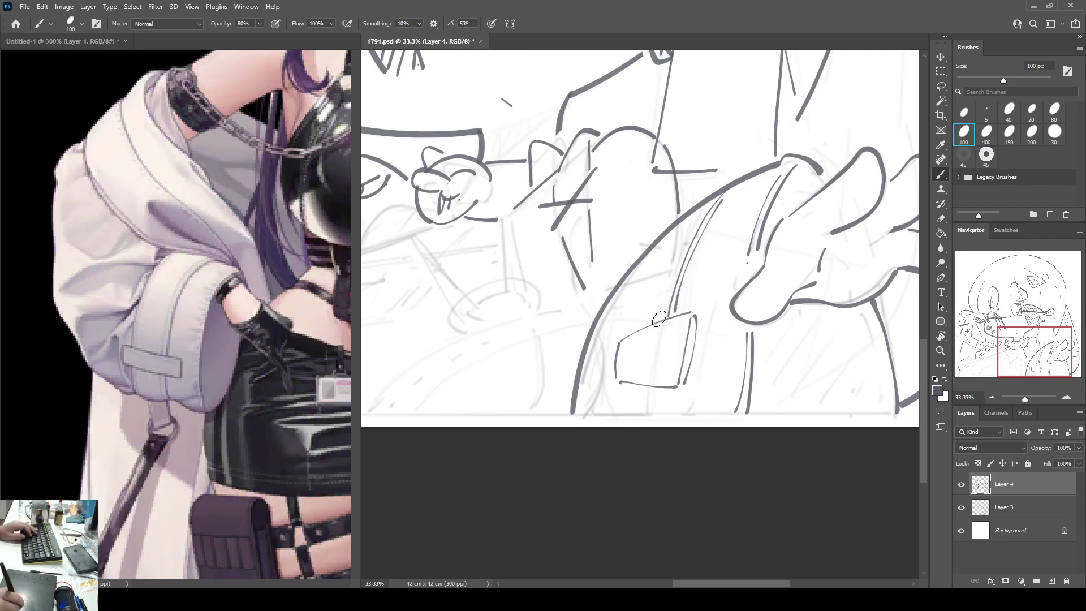
key("e")
left_click(657, 355)
key("b")
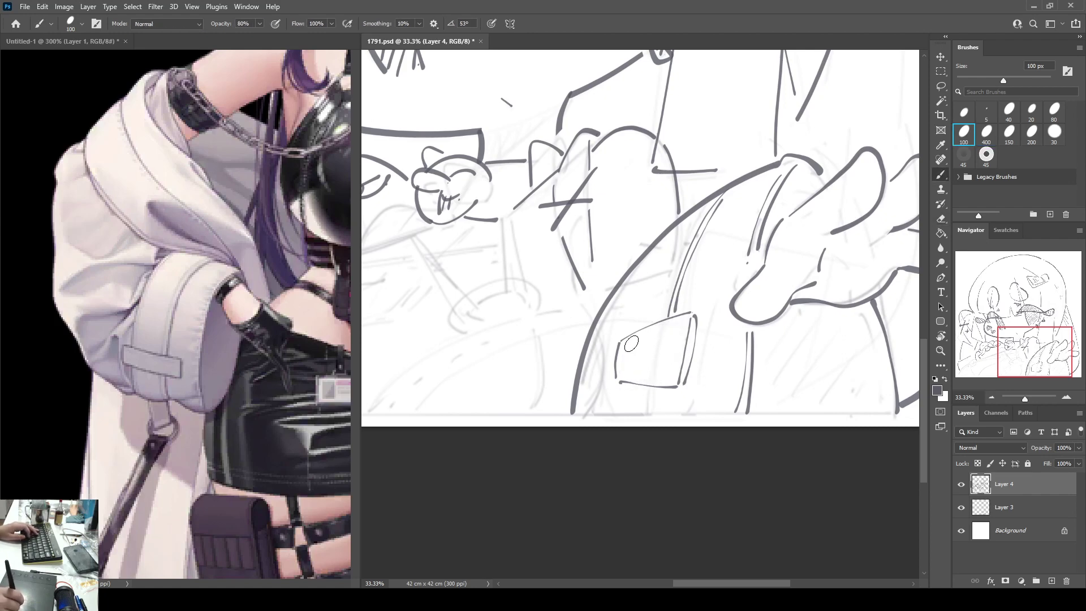
left_click_drag(691, 220, 676, 256)
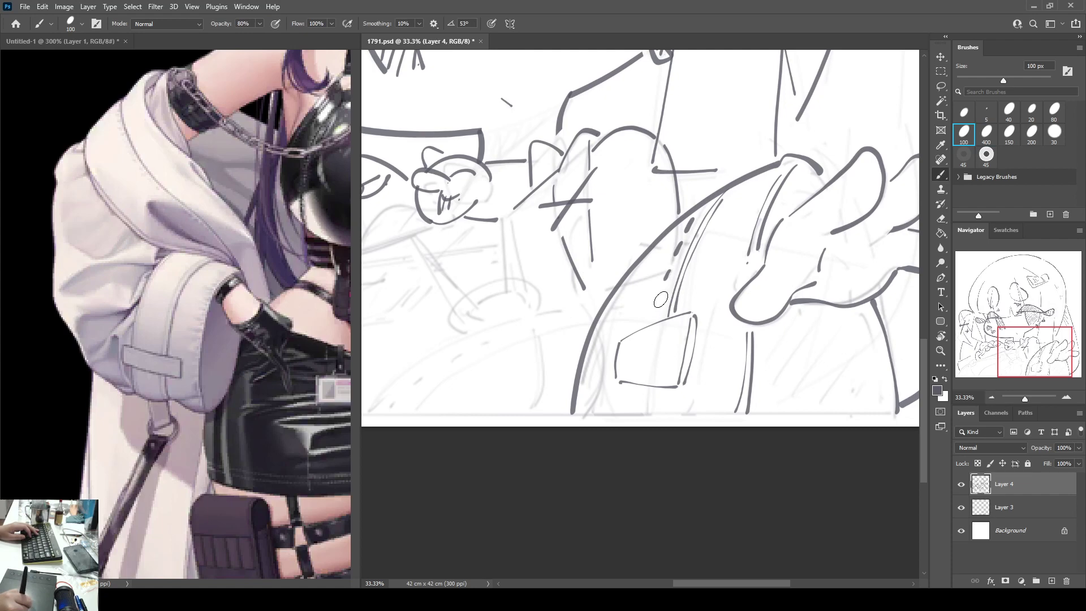
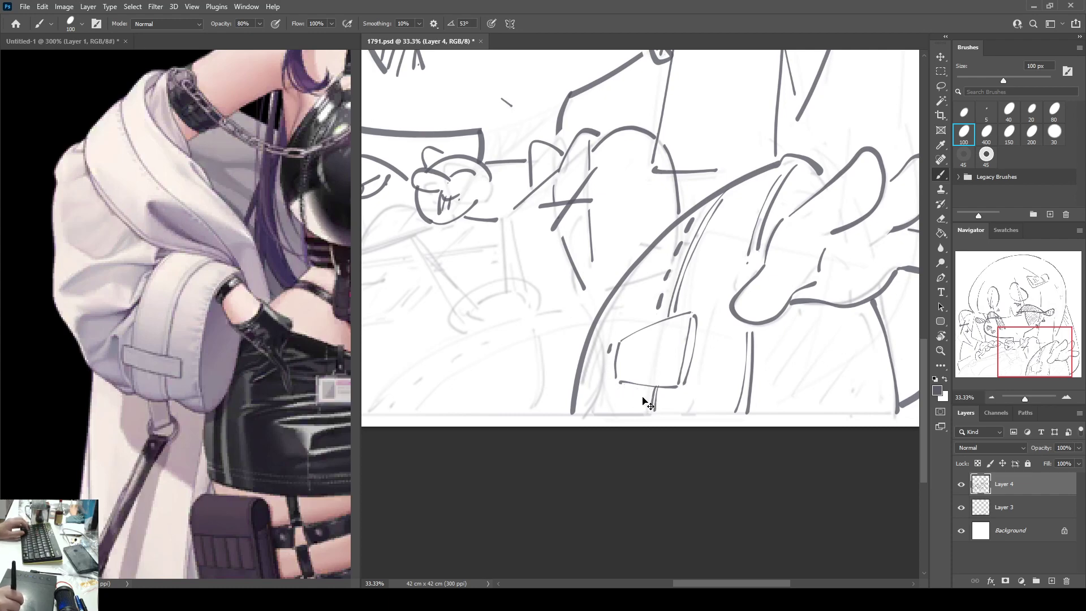
key("ctrl+z")
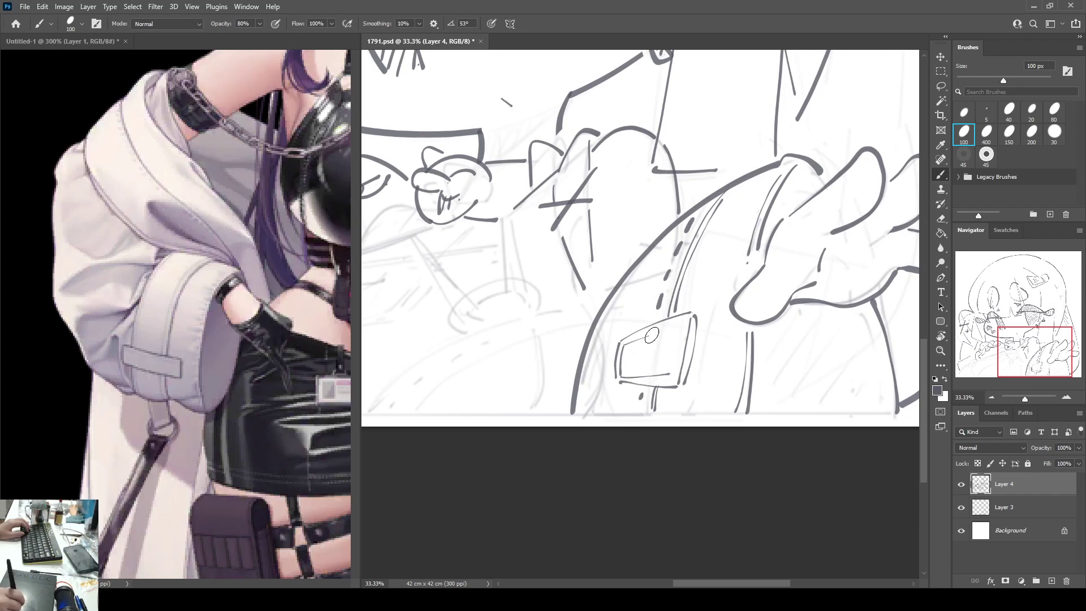
left_click_drag(684, 323, 673, 373)
key("ctrl+z")
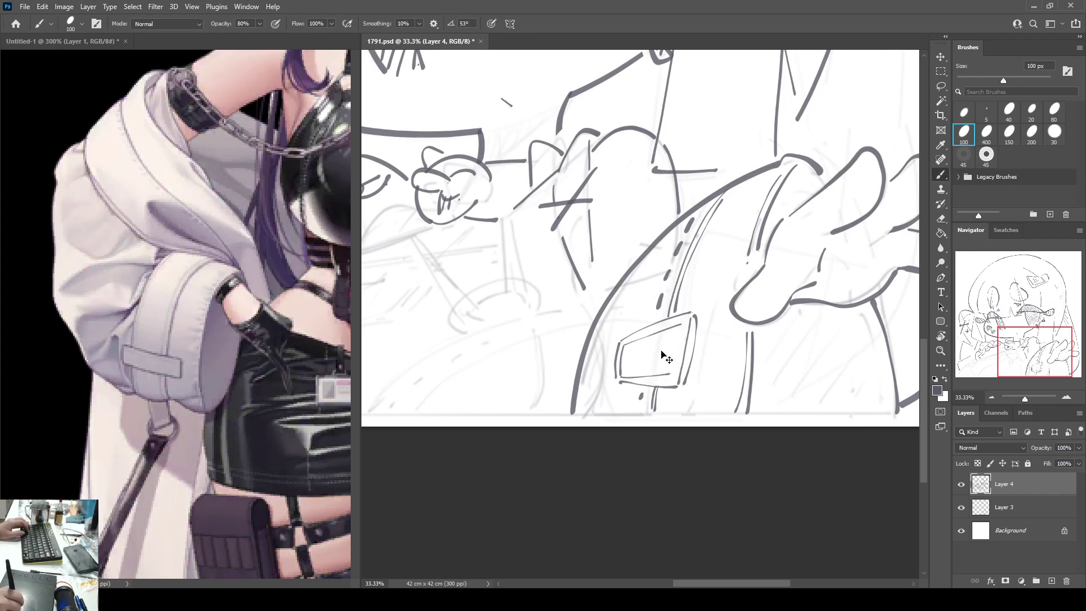
key("ctrl+z")
key("z")
key("ctrl+z")
Step: Draw a small bold X in the middle of the sleeve patch
key("b")
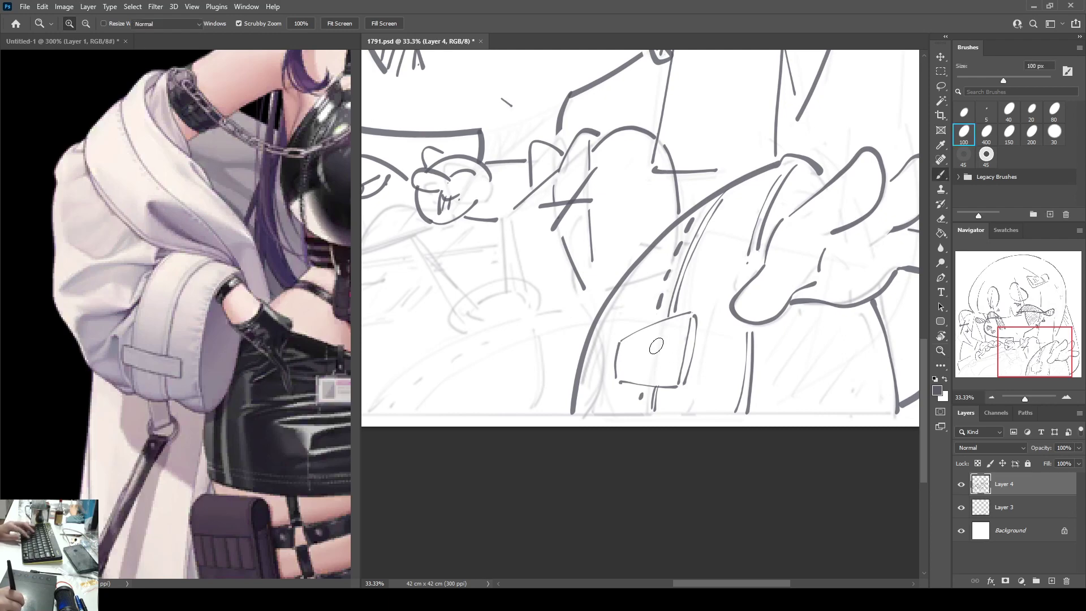
mouse_move(649, 343)
left_mouse_down()
mouse_move(673, 365)
mouse_move(648, 365)
left_mouse_up()
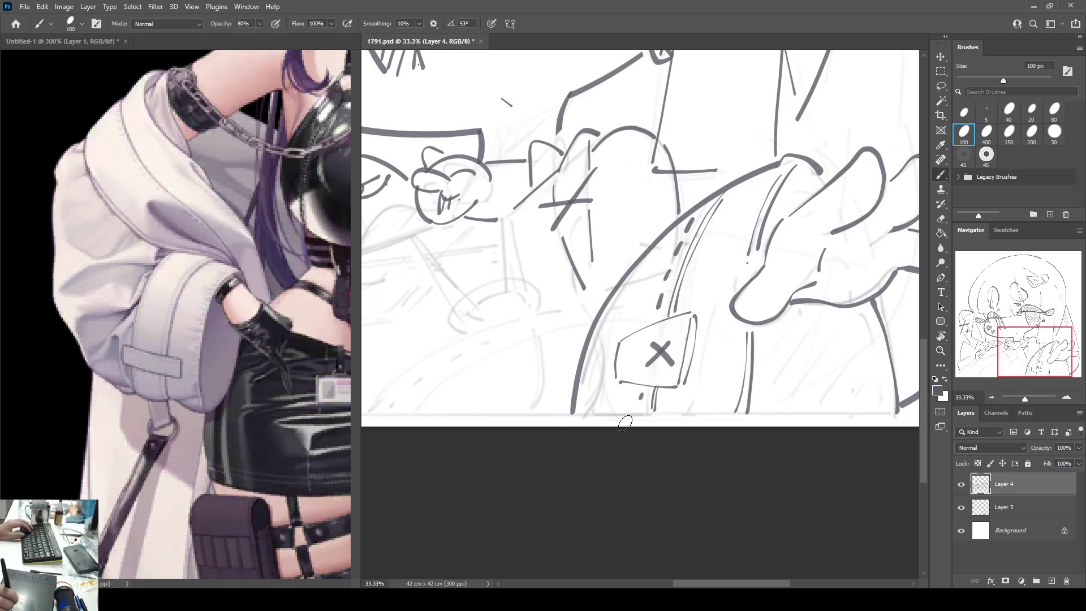
Step: Draw a straight base line under the sleeve and a second line just inside the sleeve's far edge below the hand
left_click_drag(544, 415, 888, 412)
left_click_drag(854, 379, 801, 387)
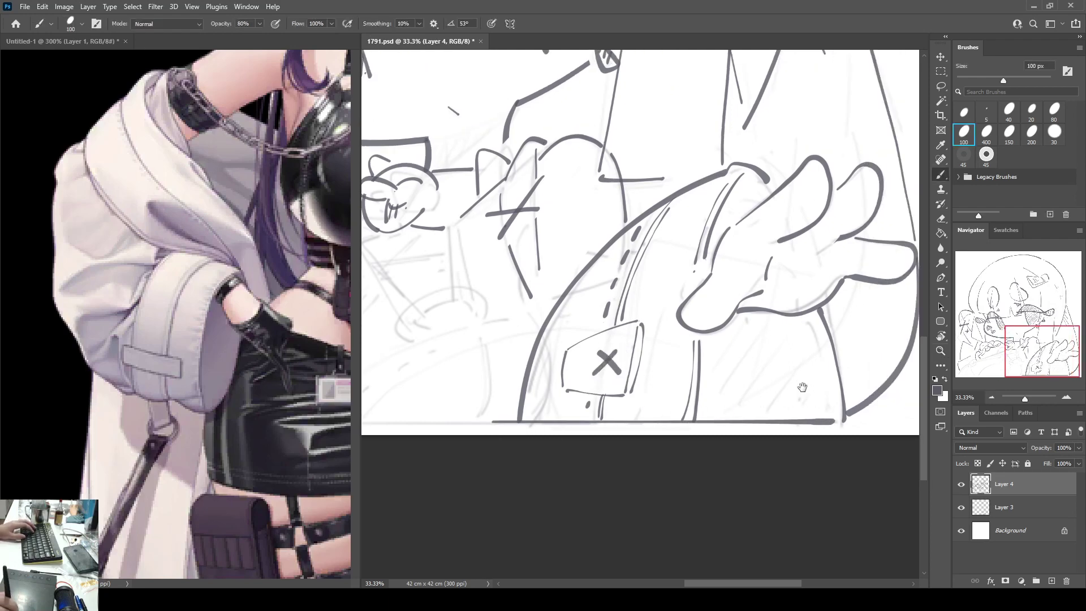
left_click_drag(805, 317, 826, 412)
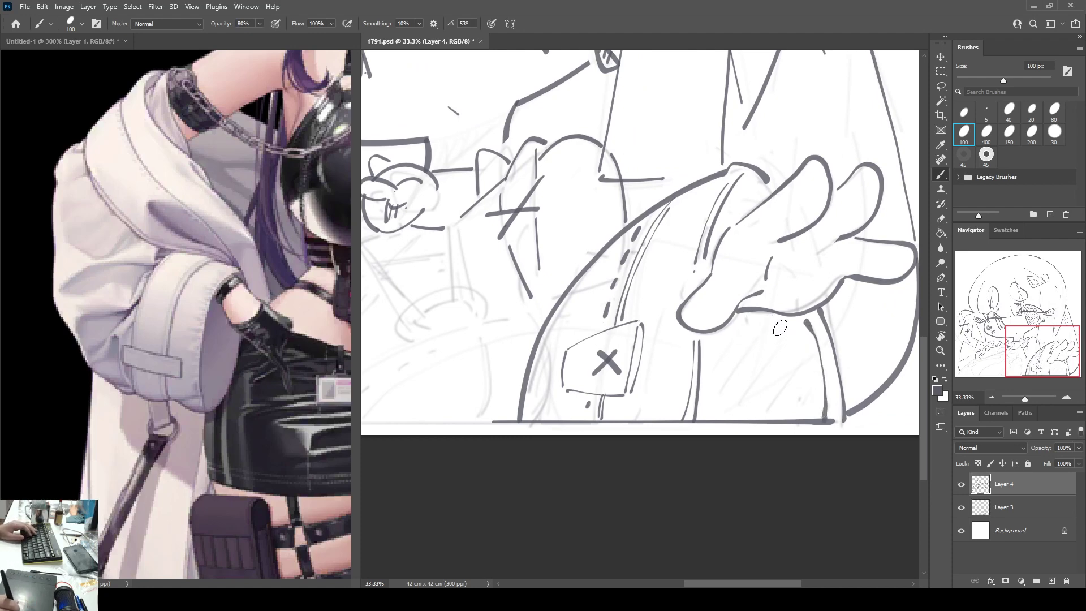
Step: Draw a near-vertical fold line from beneath the hand's palm down to the sleeve's base line
left_click_drag(783, 322, 706, 370)
key("ctrl+z")
left_click_drag(777, 313, 724, 402)
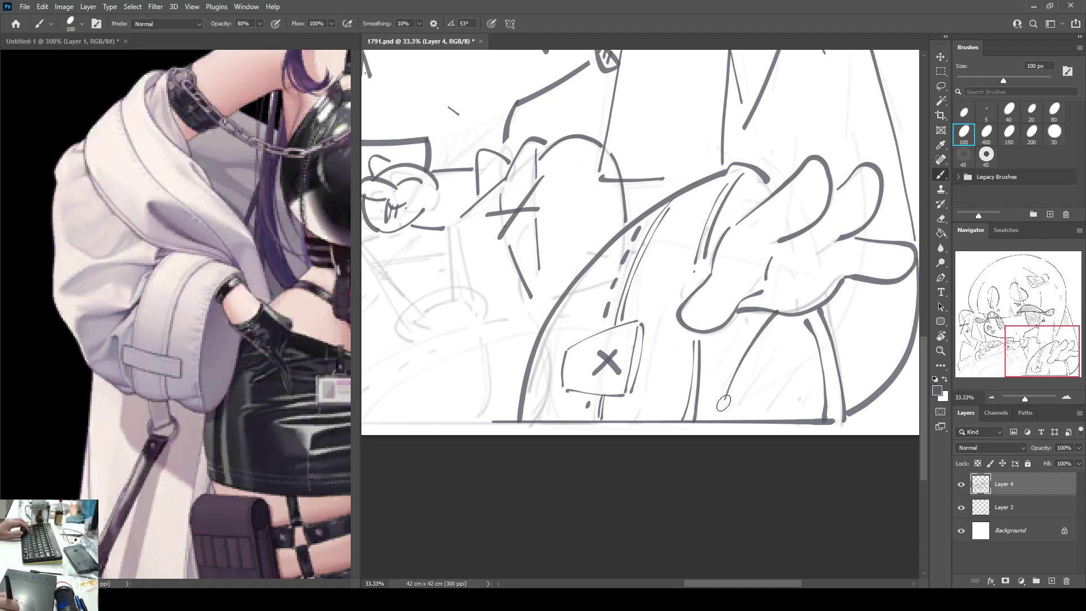
key("ctrl+z")
left_click_drag(762, 312, 754, 428)
key("ctrl+z")
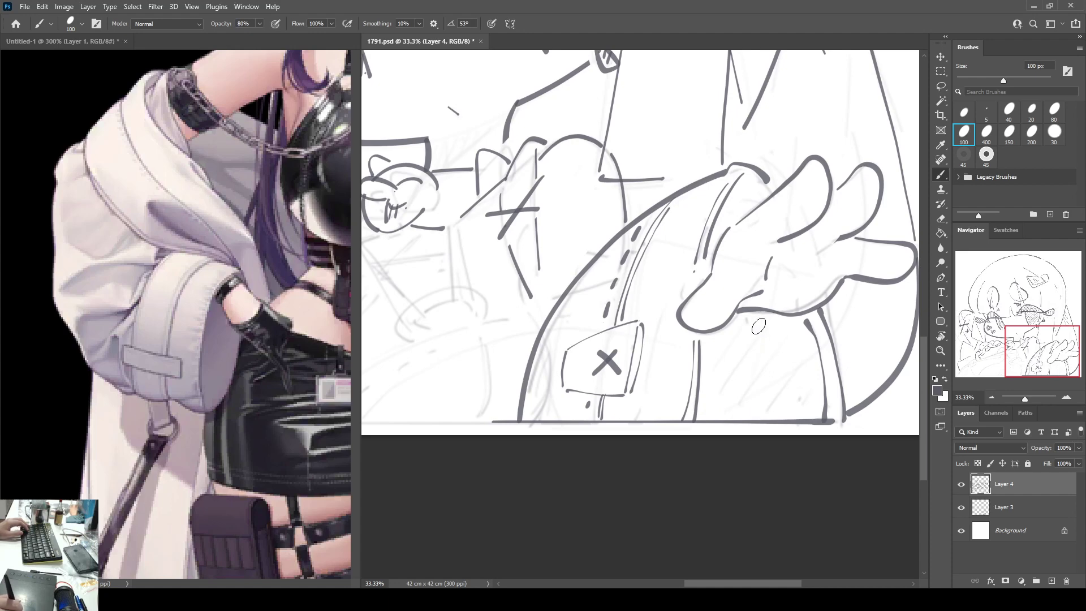
mouse_move(766, 312)
left_mouse_down()
mouse_move(747, 336)
mouse_move(746, 416)
left_mouse_up()
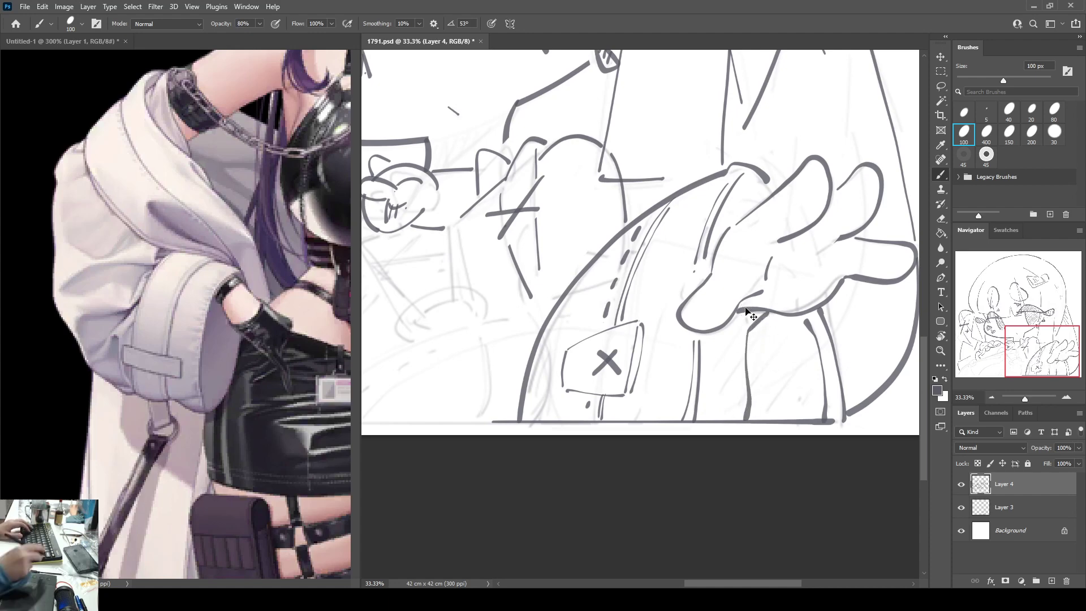
Step: Review the whole drawing zoomed out and mirrored horizontally, and restore its original orientation
key("ctrl+minus")
key("ctrl+minus")
key("ctrl+shift+h")
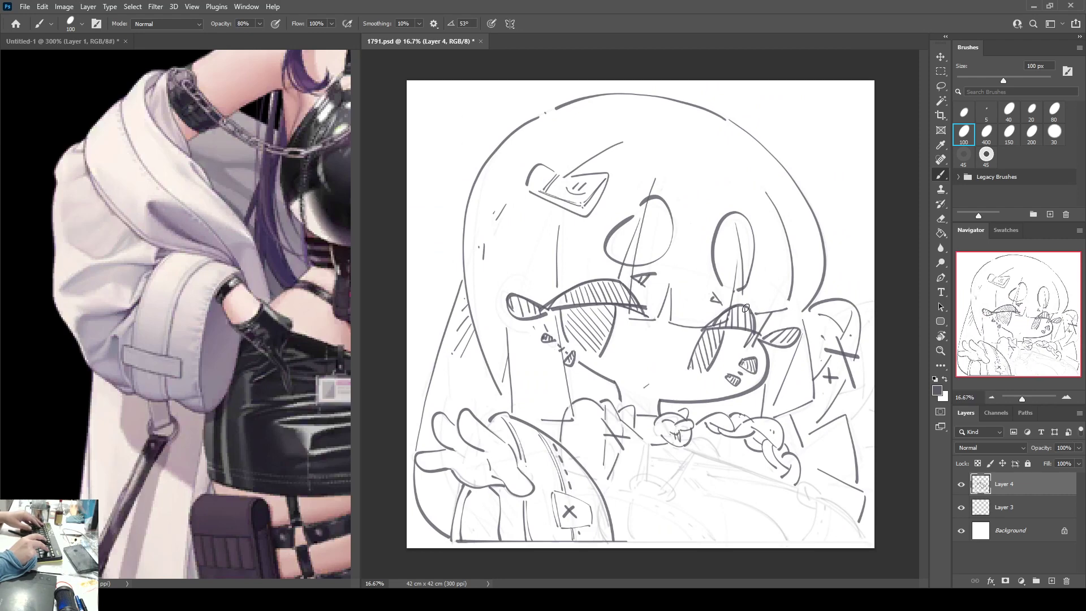
key("ctrl+shift+h")
key("ctrl+plus")
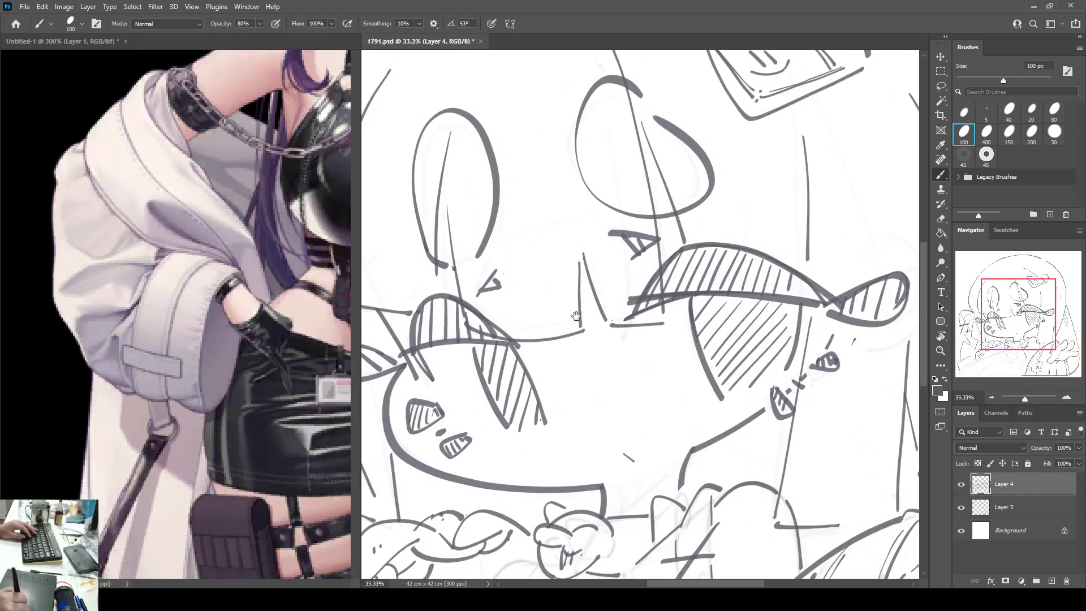
left_click_drag(575, 315, 661, 238)
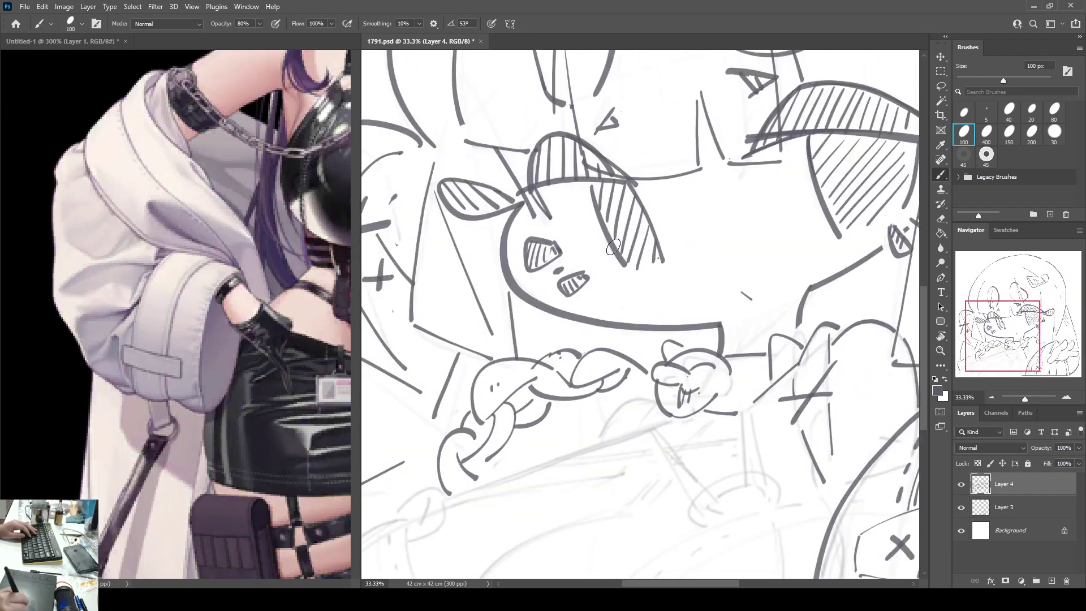
left_click_drag(564, 311, 559, 230)
left_click_drag(568, 375, 655, 296)
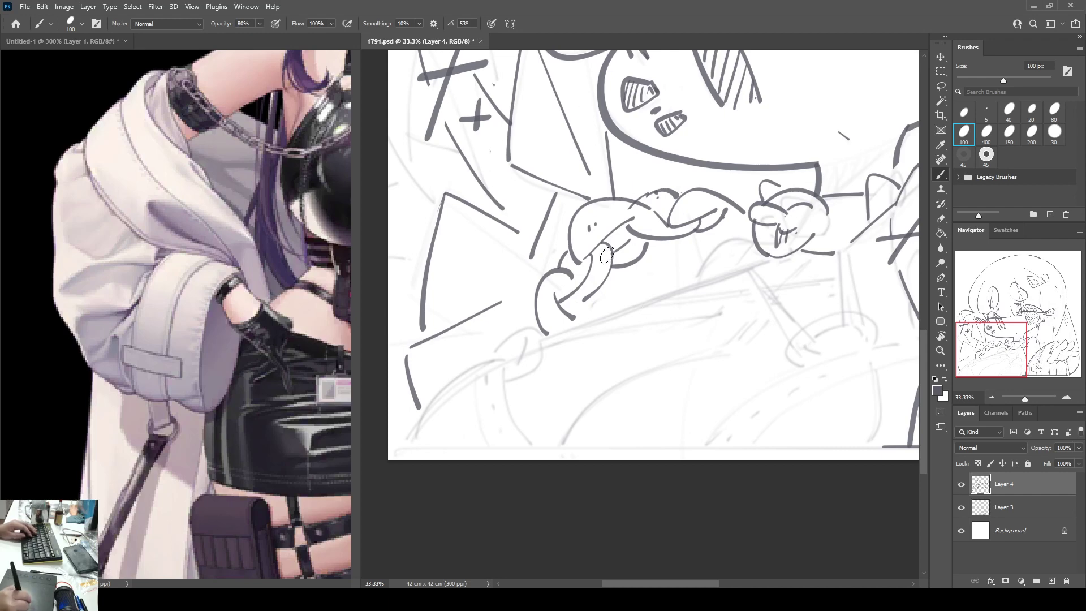
left_click_drag(628, 239, 581, 266)
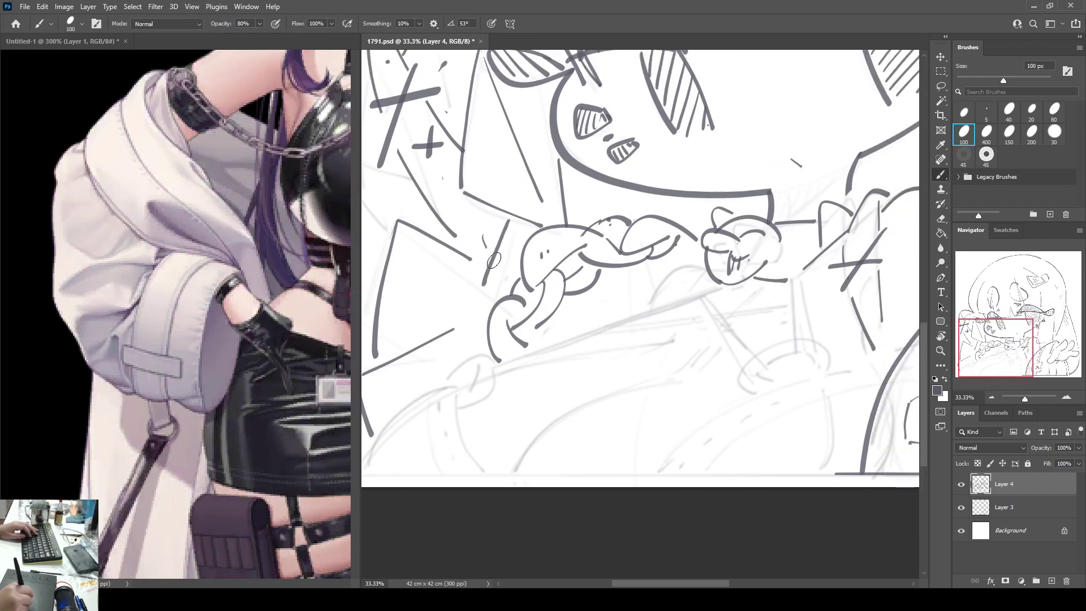
mouse_move(494, 260)
left_mouse_down()
mouse_move(529, 215)
mouse_move(571, 238)
mouse_move(585, 201)
mouse_move(625, 213)
left_mouse_up()
mouse_move(600, 253)
left_mouse_down()
mouse_move(623, 240)
mouse_move(607, 261)
left_mouse_up()
left_click_drag(484, 239, 610, 210)
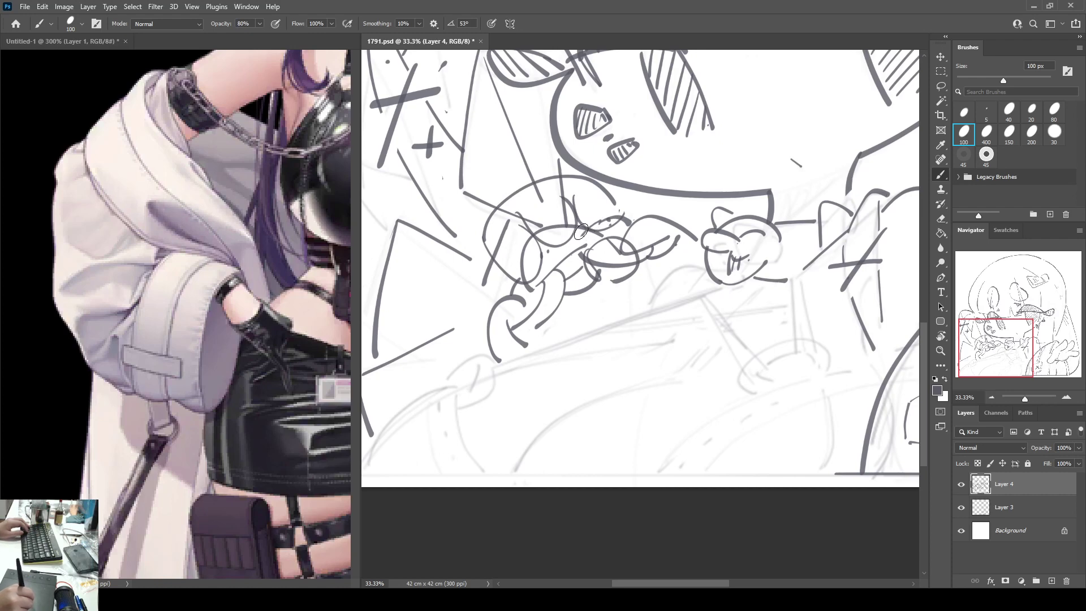
key("ctrl+z")
key("ctrl+z")
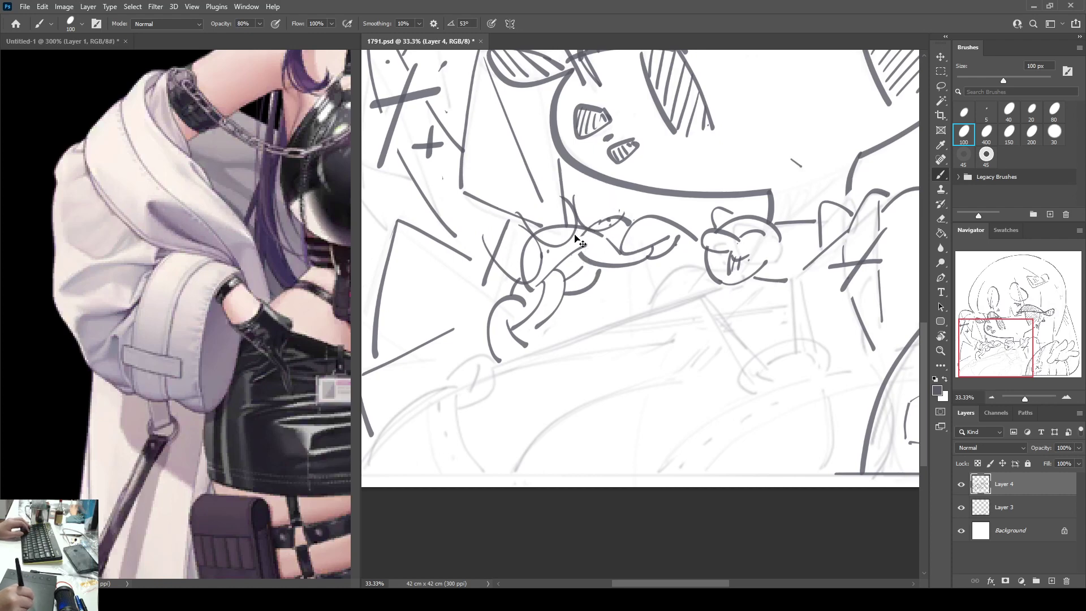
key("ctrl+z")
key("ctrl+z")
key("ctrl+z")
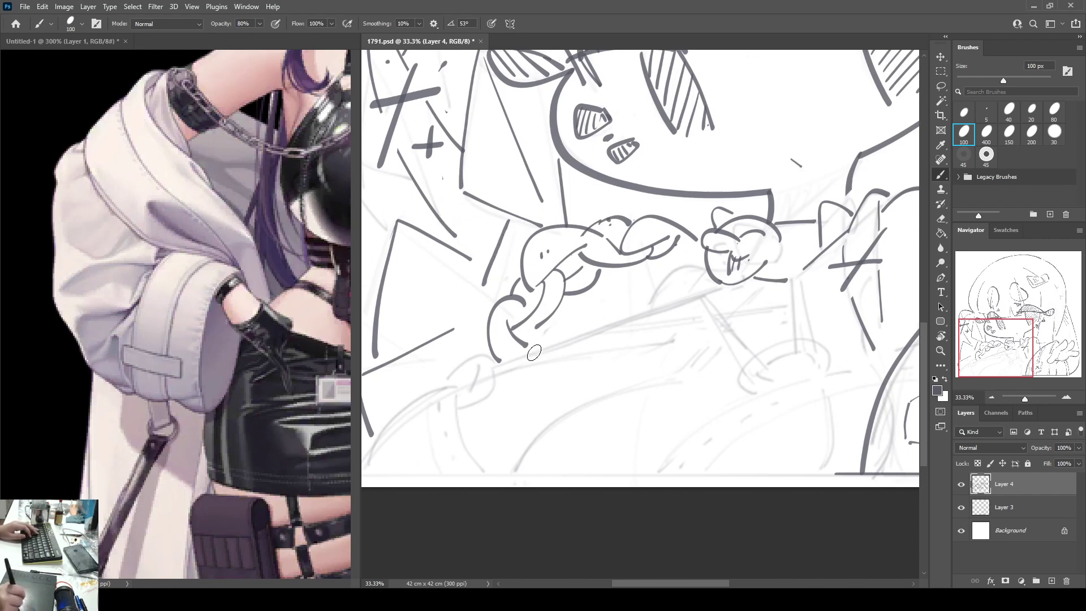
Step: Draw a round ring just below the lower end of the chain, with a short slanted line inside it
key("space")
mouse_move(481, 355)
left_mouse_down()
mouse_move(494, 342)
mouse_move(486, 348)
mouse_move(524, 346)
mouse_move(491, 380)
left_mouse_up()
left_click_drag(507, 333, 498, 360)
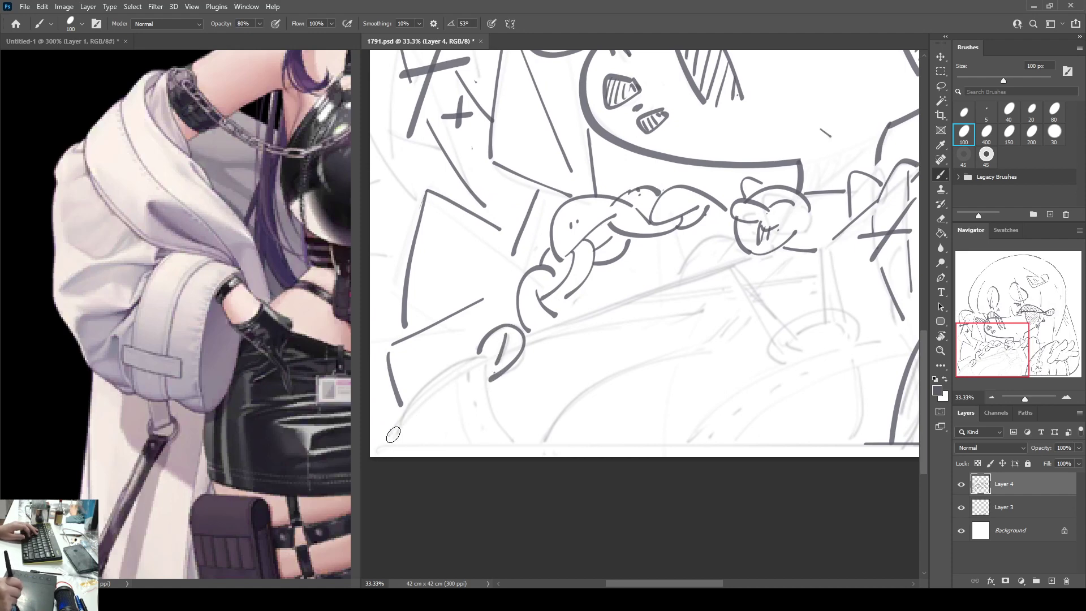
Step: Draw the curved shoulder line from the canvas's lower edge up to the ring, and one curved strap edge descending from the ring
mouse_move(387, 442)
left_mouse_down()
mouse_move(405, 401)
mouse_move(480, 358)
left_mouse_up()
key("ctrl+z")
mouse_move(388, 441)
left_mouse_down()
mouse_move(419, 388)
mouse_move(486, 355)
mouse_move(402, 420)
mouse_move(477, 358)
left_mouse_up()
key("ctrl+z")
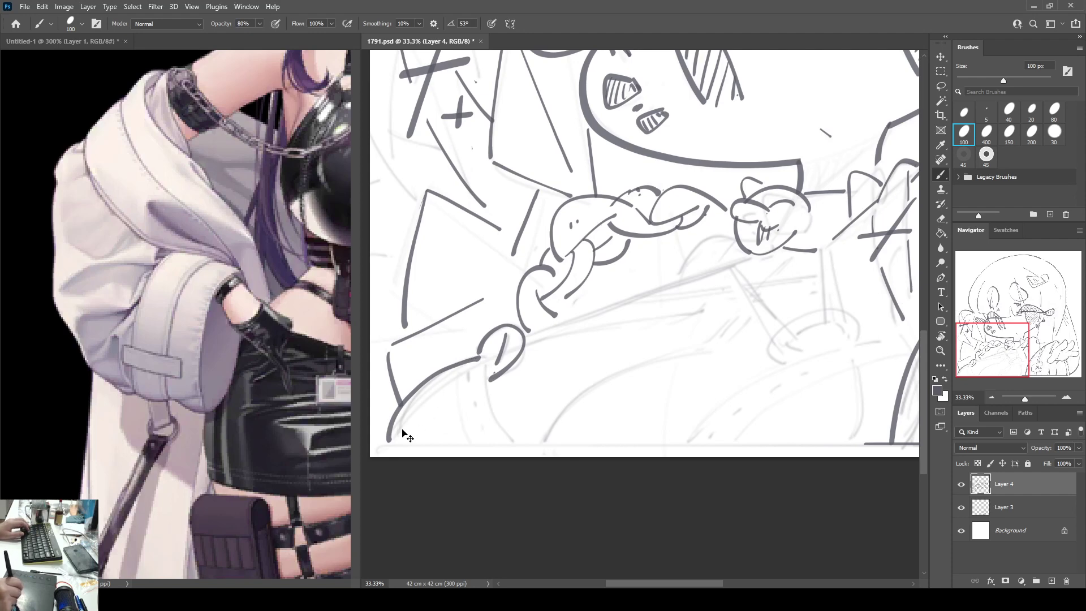
key("ctrl+z")
left_click_drag(390, 439, 479, 355)
key("ctrl+z")
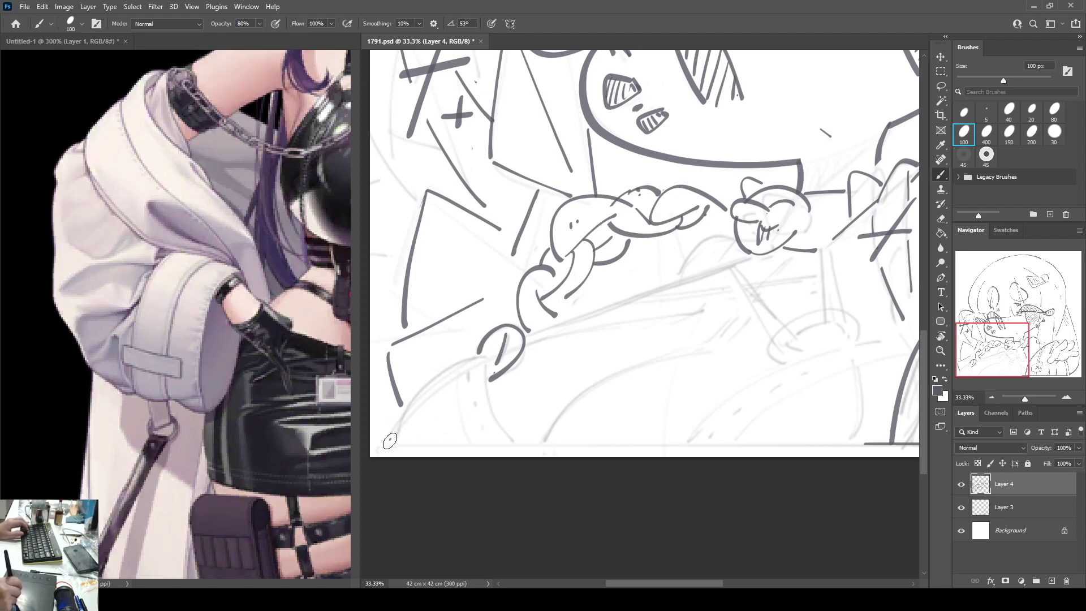
mouse_move(389, 440)
left_mouse_down()
mouse_move(487, 353)
mouse_move(513, 440)
left_mouse_up()
Step: Extend the straight base line from the shoulder curve's lower end across the chest to the sleeve
key("ctrl+minus")
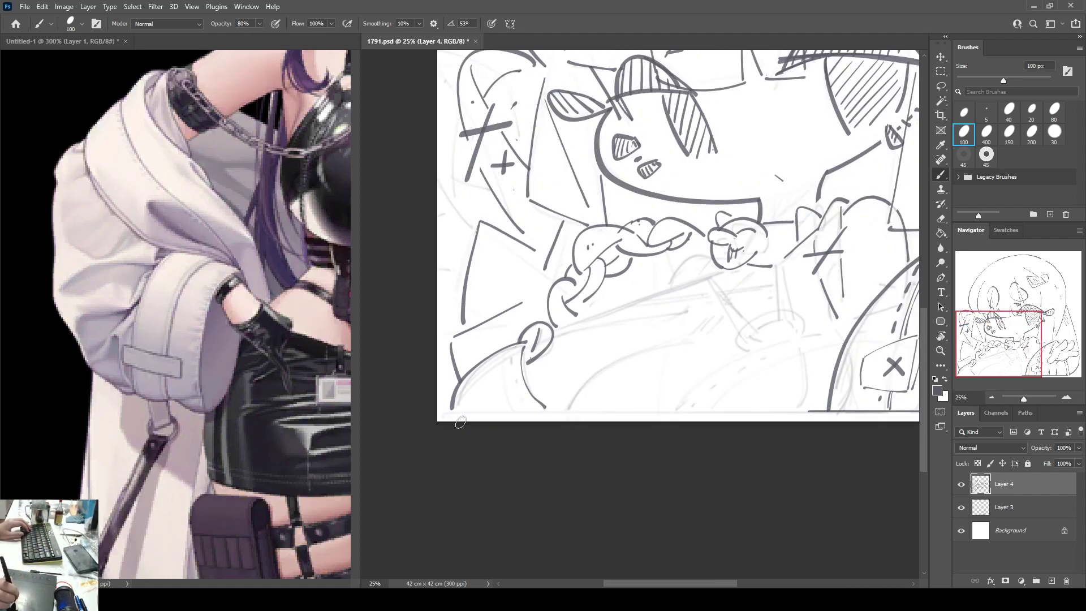
left_click_drag(449, 414, 814, 413)
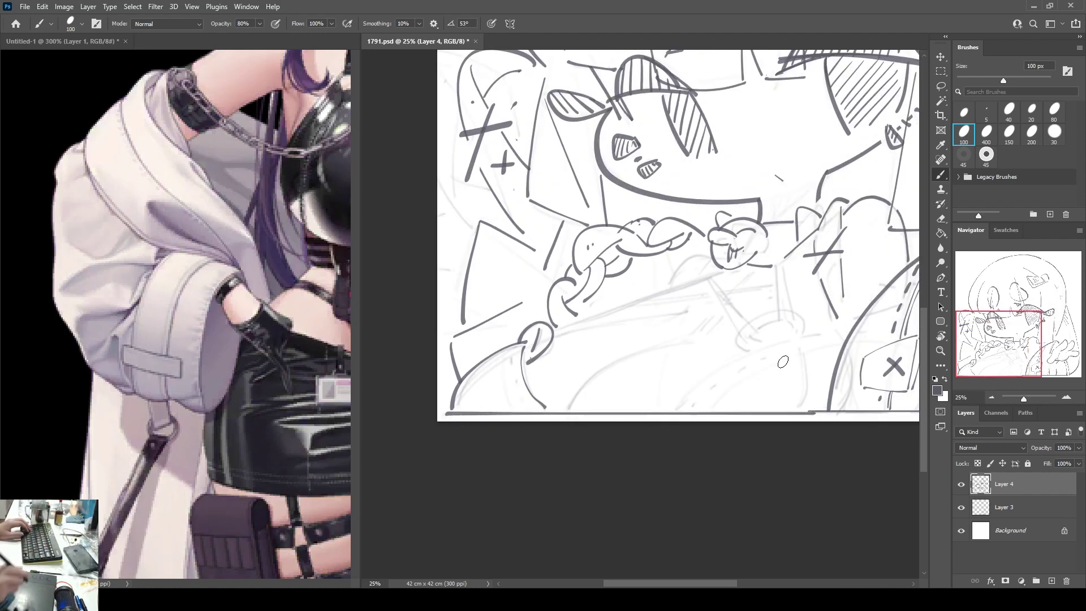
key("ctrl+z")
left_click_drag(457, 413, 827, 411)
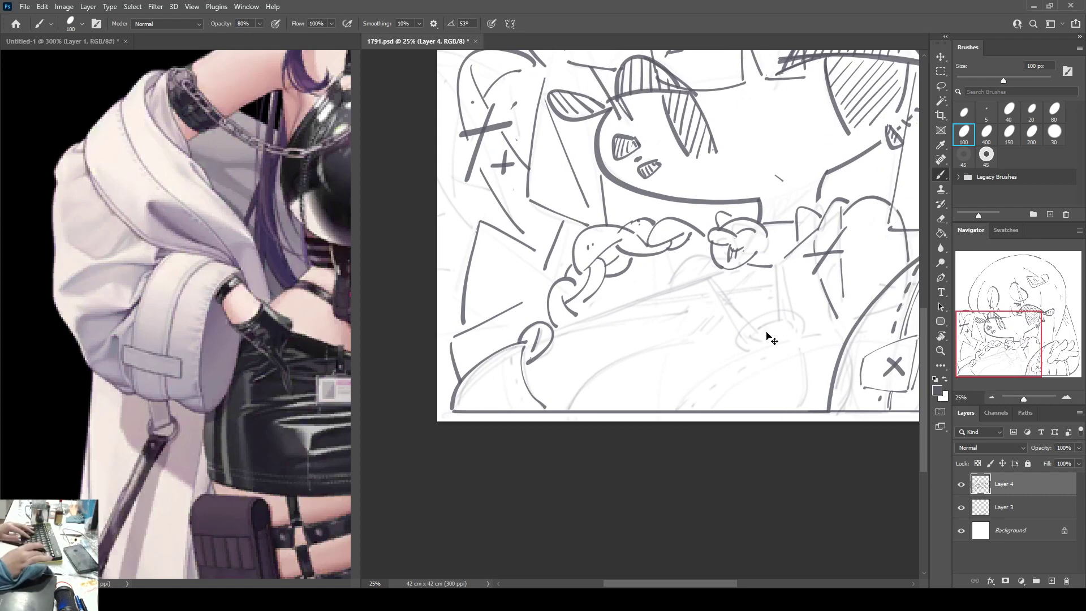
Step: Draw two long curves across the chest, one rising from the base line and one running from the ring toward the center
key("ctrl+plus")
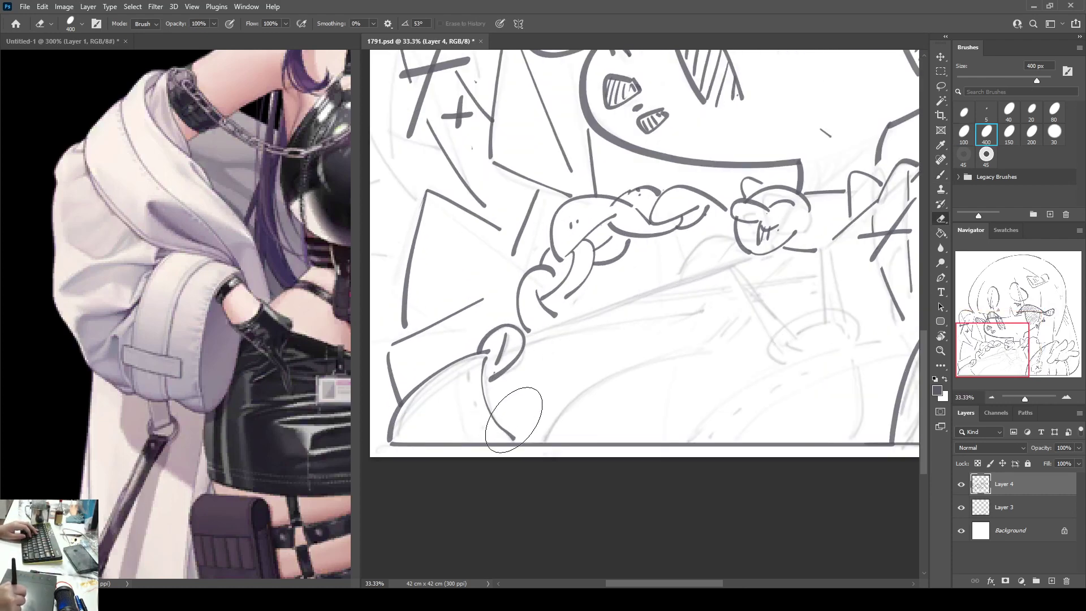
mouse_move(546, 441)
left_mouse_down()
mouse_move(575, 391)
mouse_move(686, 335)
left_mouse_up()
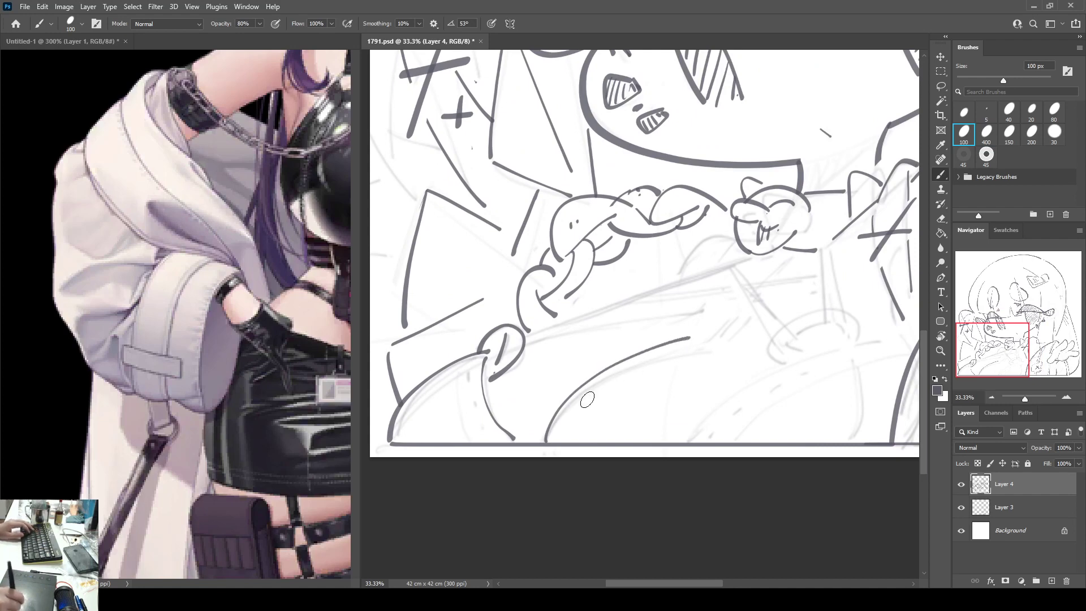
key("ctrl+z")
mouse_move(540, 441)
left_mouse_down()
mouse_move(707, 338)
mouse_move(730, 335)
left_mouse_up()
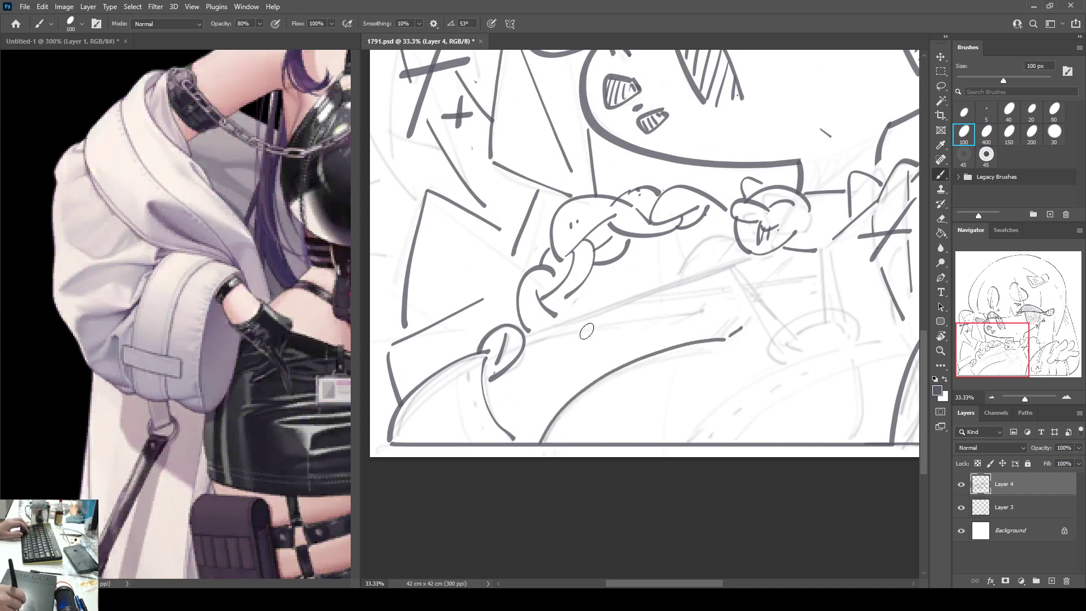
left_click_drag(524, 345, 706, 307)
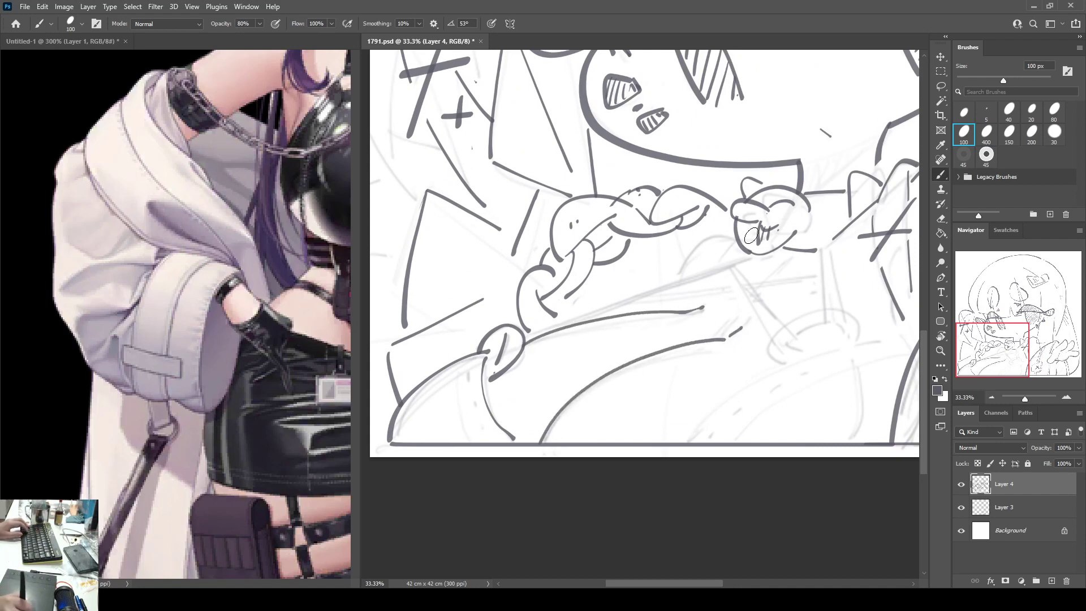
Step: Draw an arched curve from beneath the round knot down to the upper chest curve
mouse_move(737, 242)
left_mouse_down()
mouse_move(710, 235)
mouse_move(679, 274)
left_mouse_up()
key("ctrl+z")
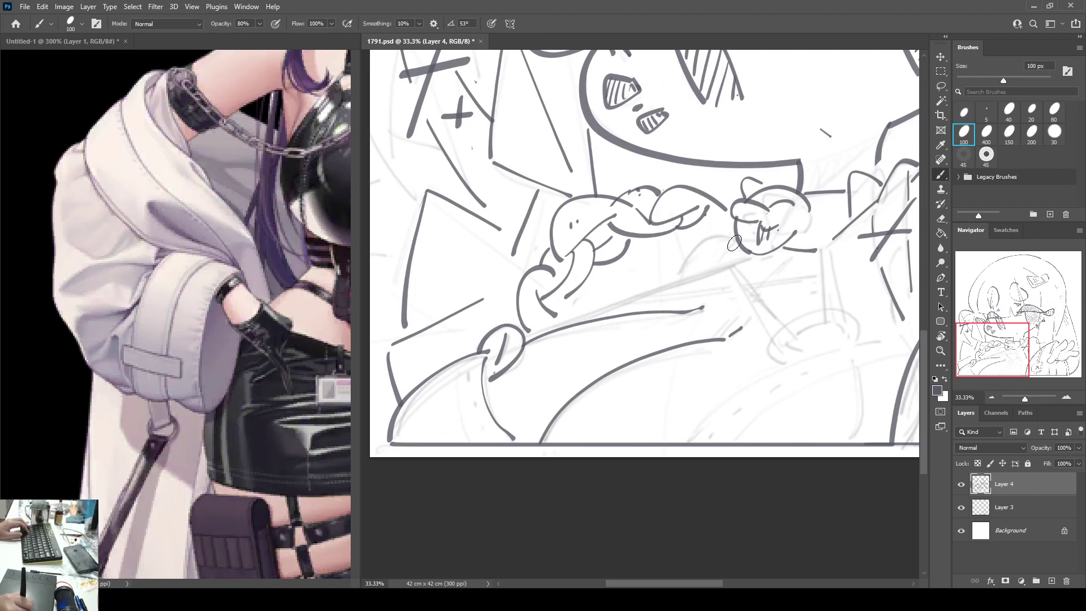
mouse_move(735, 242)
left_mouse_down()
mouse_move(707, 235)
mouse_move(653, 312)
mouse_move(710, 232)
mouse_move(738, 237)
mouse_move(653, 216)
left_mouse_up()
key("ctrl+z")
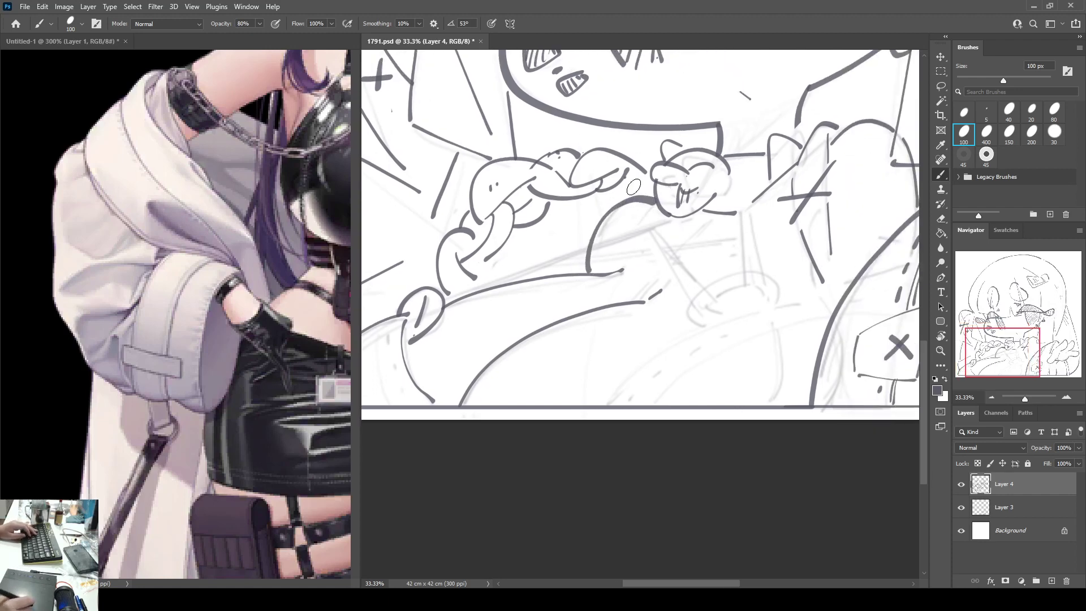
Step: Draw a half ring below the knot and a vertical strap with two edges running down to it, clearing the overlap between them
mouse_move(692, 332)
left_mouse_down()
mouse_move(712, 279)
mouse_move(771, 310)
mouse_move(708, 306)
mouse_move(761, 283)
left_mouse_up()
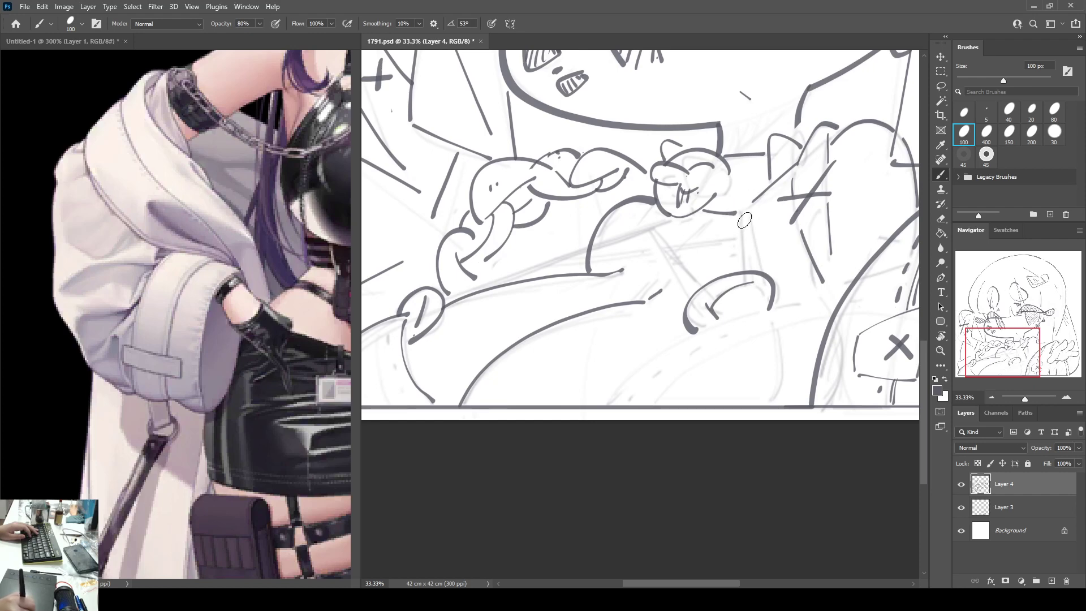
key("e")
mouse_move(748, 260)
left_mouse_down()
mouse_move(748, 281)
mouse_move(757, 265)
left_mouse_up()
key("b")
left_click_drag(742, 214, 742, 287)
left_click_drag(753, 202, 759, 276)
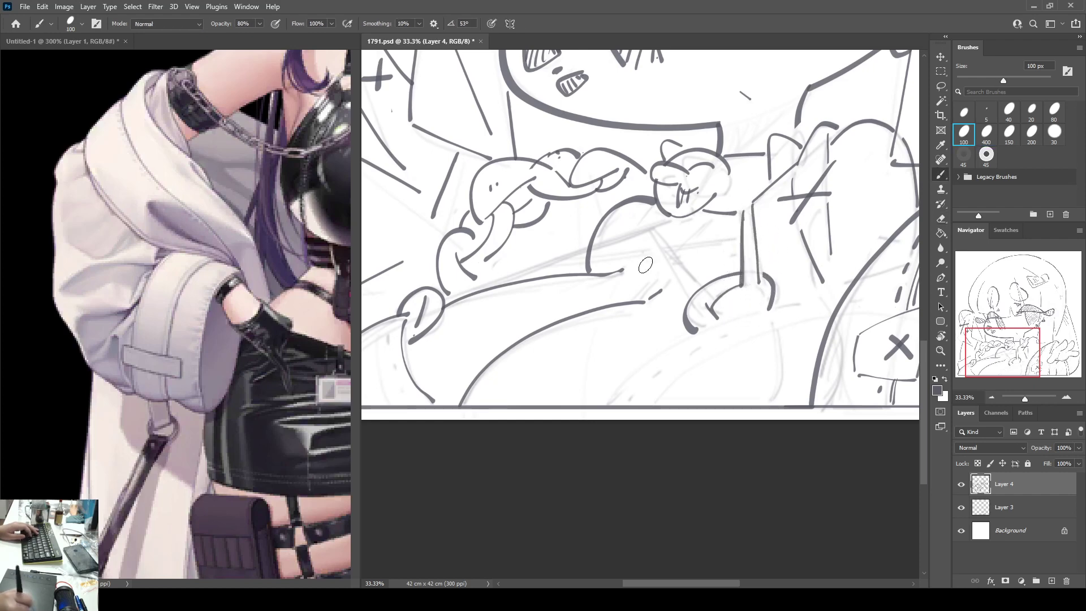
Step: Draw the long two-edged strap from the ring at the chain's end up to the knot, and start the diagonal strap toward the half ring
left_click_drag(447, 295, 673, 212)
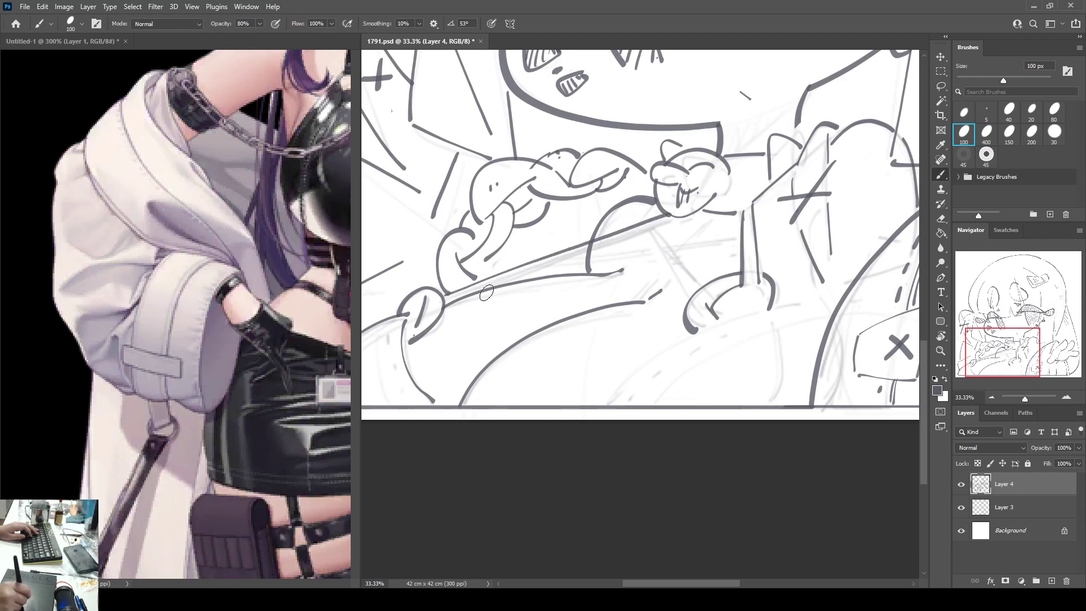
key("e")
left_click_drag(452, 303, 563, 260)
key("b")
mouse_move(446, 306)
left_mouse_down()
mouse_move(654, 229)
mouse_move(664, 208)
mouse_move(666, 226)
mouse_move(653, 231)
mouse_move(704, 299)
left_mouse_up()
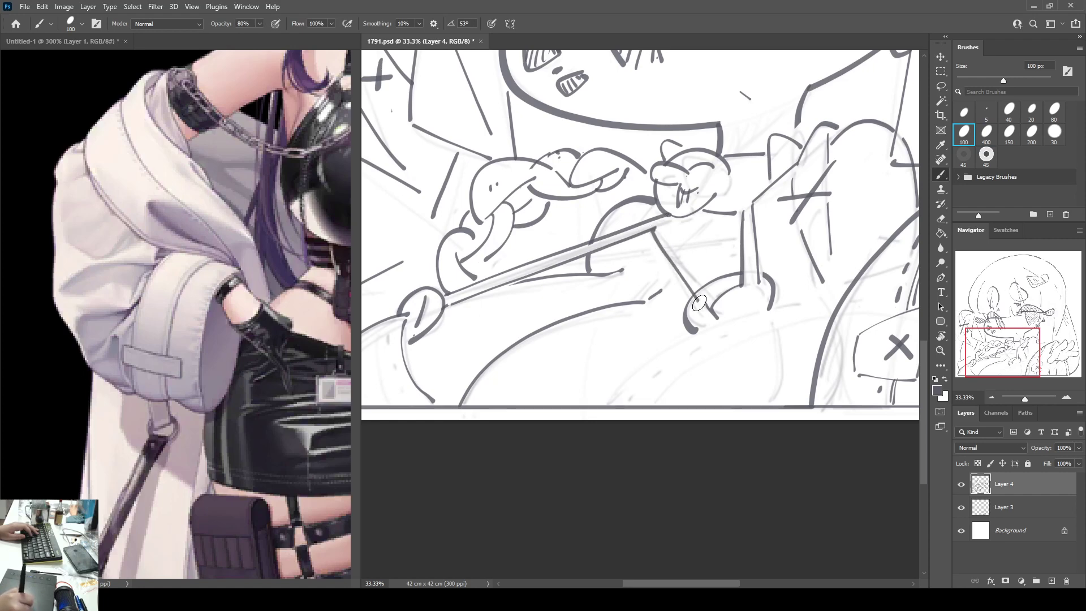
Step: Draw the second edge of the diagonal strap between the knot and the half ring, and clean up its overlaps
left_click_drag(659, 225, 704, 293)
key("e")
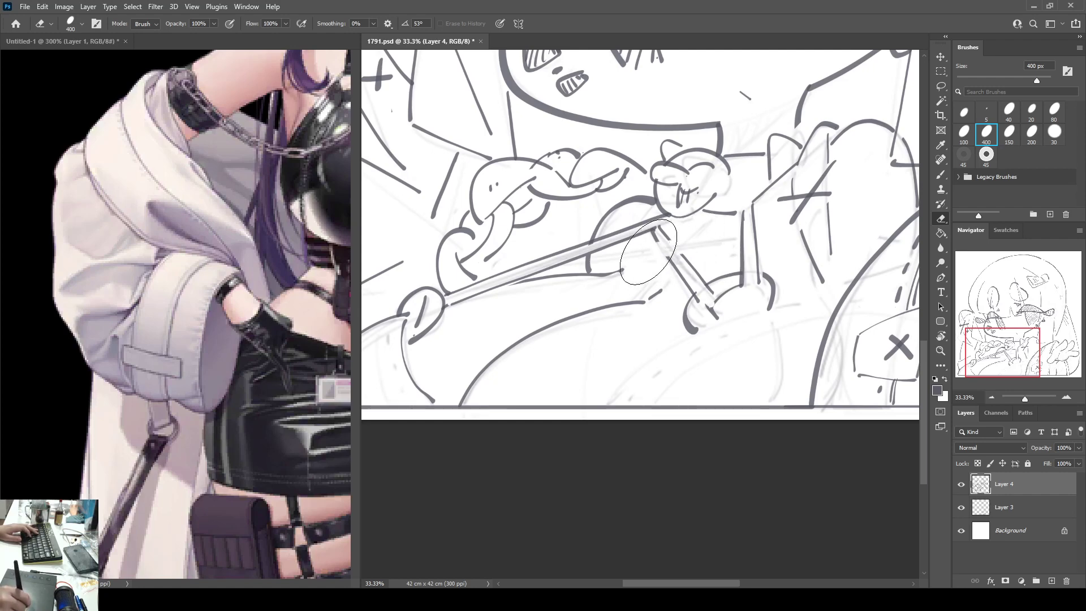
key("b")
Step: Draw a nearly horizontal two-edged strap across the diagonal one, plus an opposite slanting strap that crosses beneath the knot
mouse_move(611, 248)
left_mouse_down()
mouse_move(728, 235)
mouse_move(641, 256)
mouse_move(740, 244)
left_mouse_up()
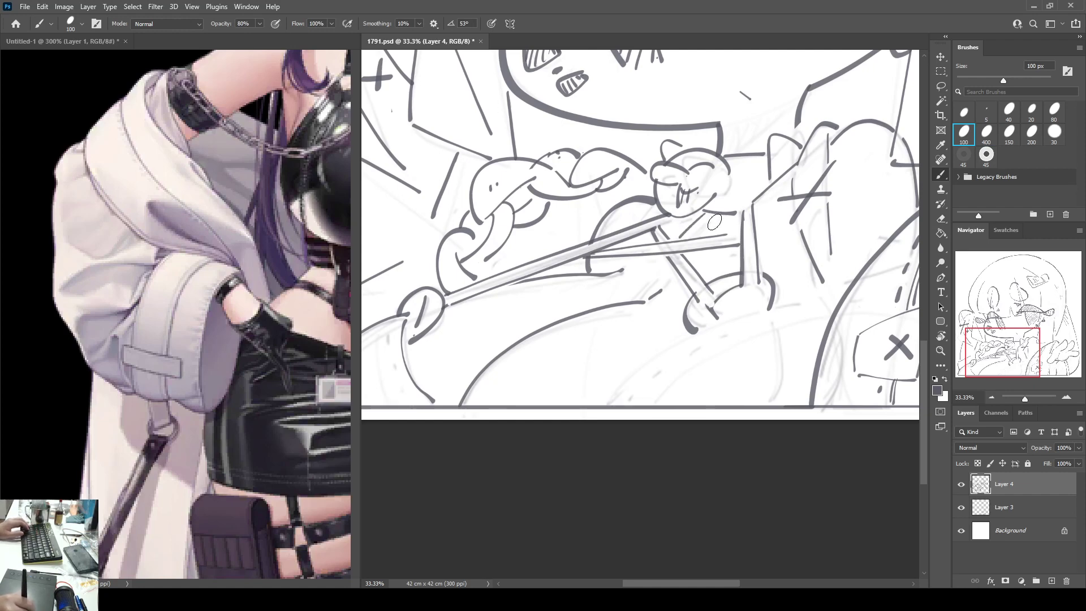
left_click_drag(663, 253, 618, 300)
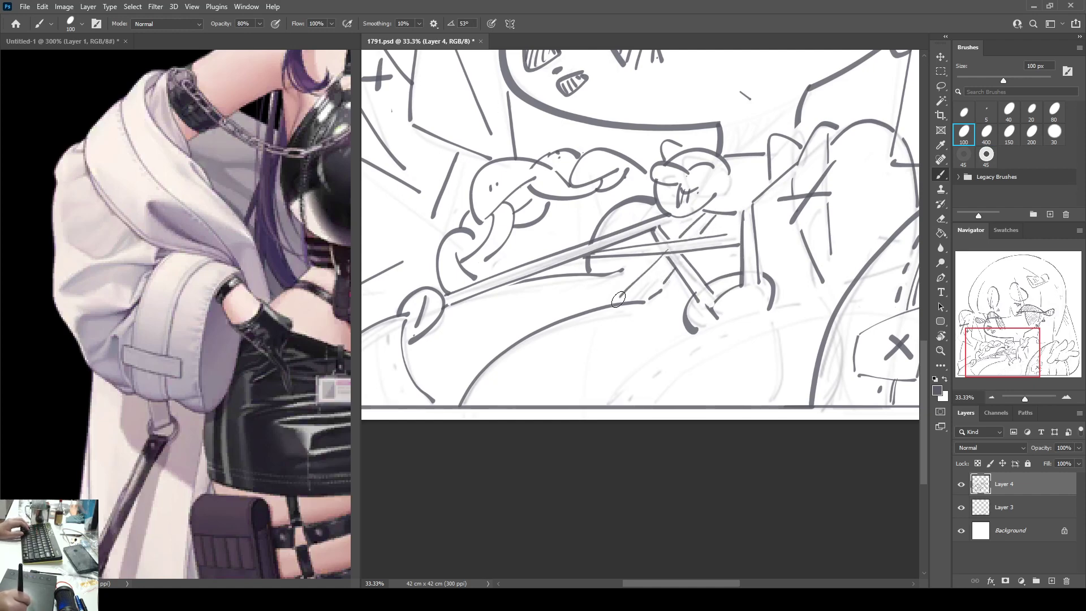
key("ctrl+z")
left_click_drag(662, 254, 614, 301)
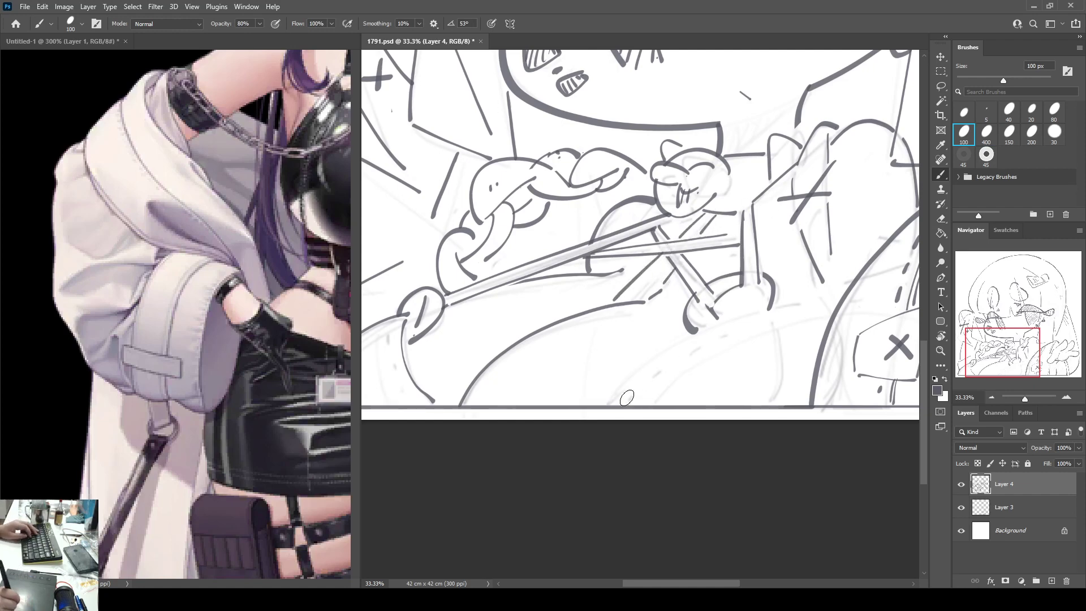
Step: Draw a curved band from the base line up past the half ring, with a doubled inner edge and two plus-shaped marks inside
mouse_move(605, 403)
left_mouse_down()
mouse_move(634, 363)
mouse_move(714, 323)
mouse_move(790, 307)
left_mouse_up()
key("ctrl+z")
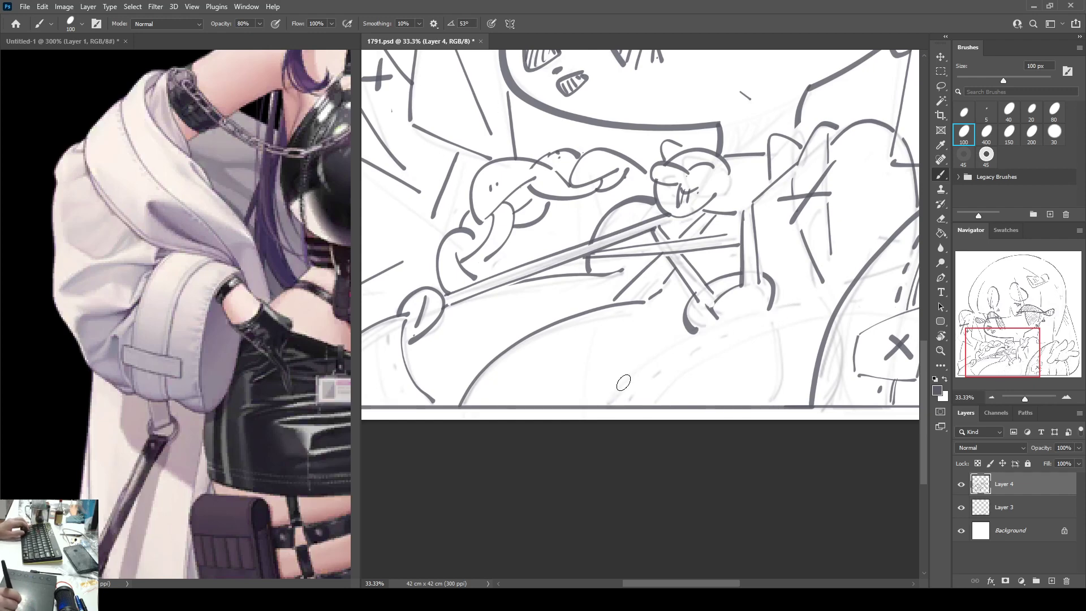
mouse_move(607, 396)
left_mouse_down()
mouse_move(711, 323)
mouse_move(808, 304)
left_mouse_up()
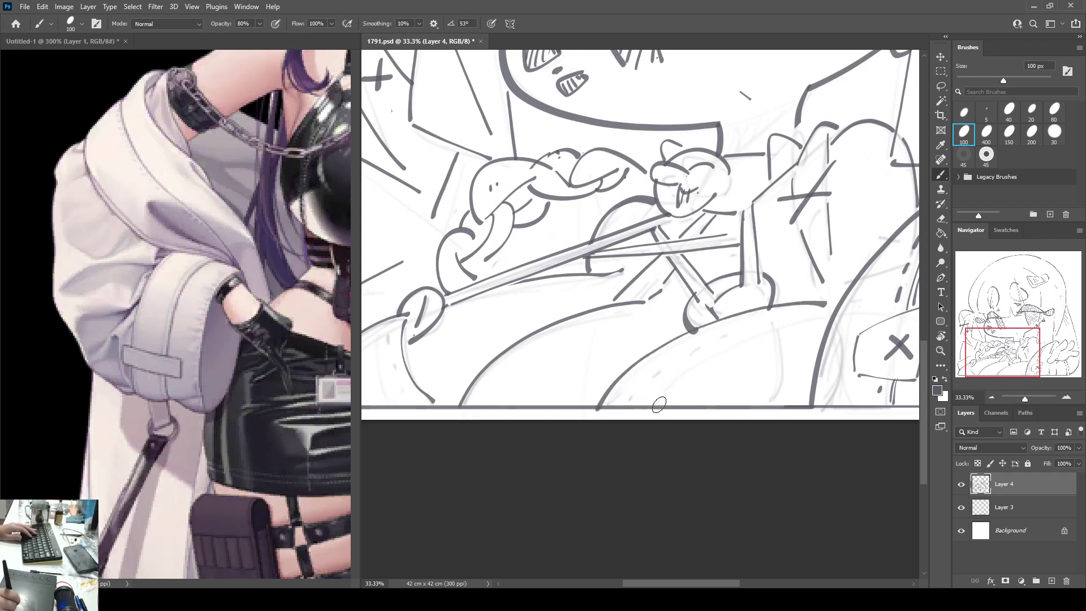
mouse_move(659, 404)
left_mouse_down()
mouse_move(767, 331)
mouse_move(823, 320)
left_mouse_up()
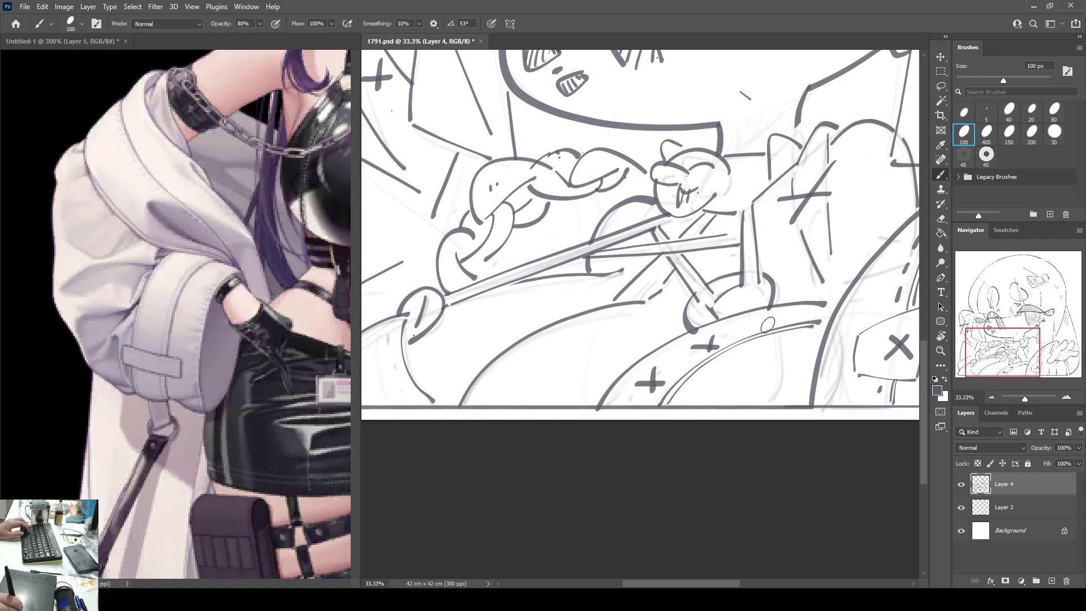
Step: Add one more plus-shaped mark on the curved band and draw the second edge of the strap hanging from the chain-end ring
key("z")
key("b")
mouse_move(697, 344)
left_mouse_down()
mouse_move(730, 345)
mouse_move(721, 337)
mouse_move(712, 367)
mouse_move(799, 326)
mouse_move(750, 369)
left_mouse_up()
left_click_drag(445, 315, 459, 398)
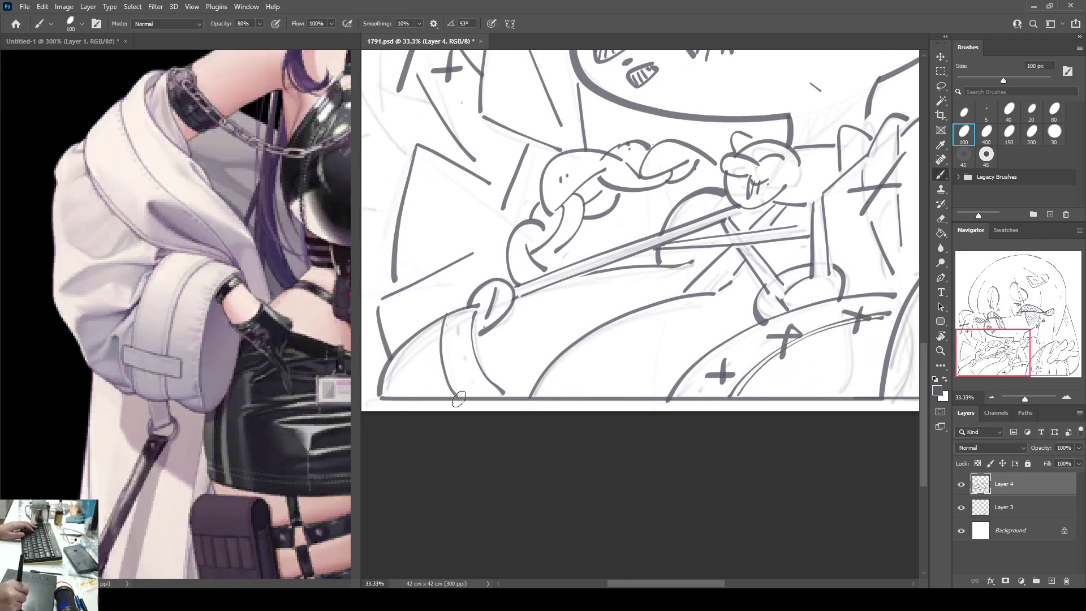
Step: Add an inner line and a plus-shaped mark to the hanging strap, and draw a curve from the curved band's upper end to the base line
left_click_drag(430, 338, 458, 351)
left_click_drag(454, 325, 436, 370)
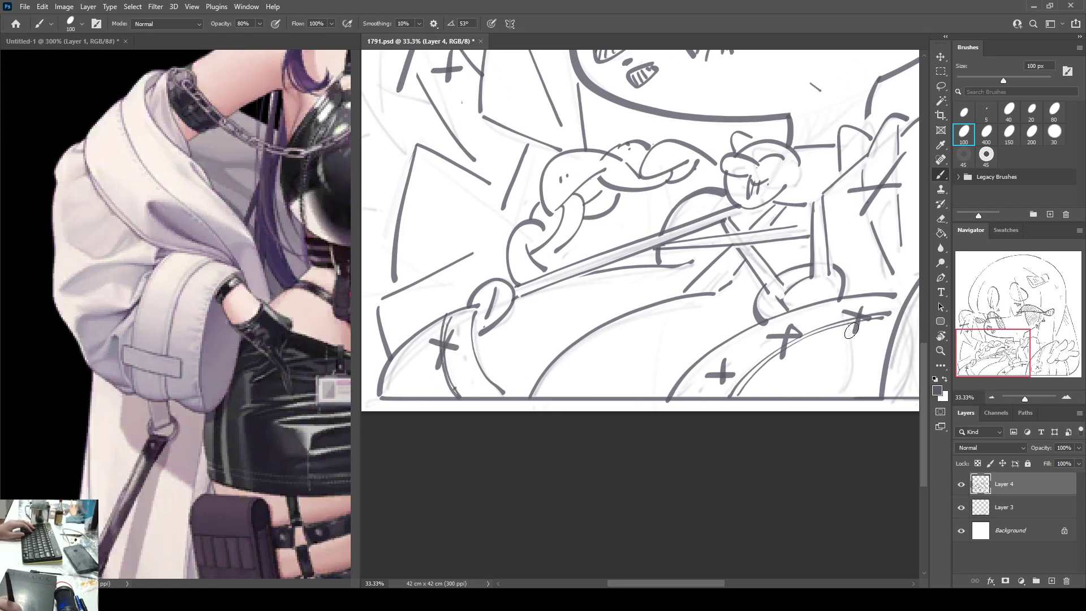
key("ctrl+z")
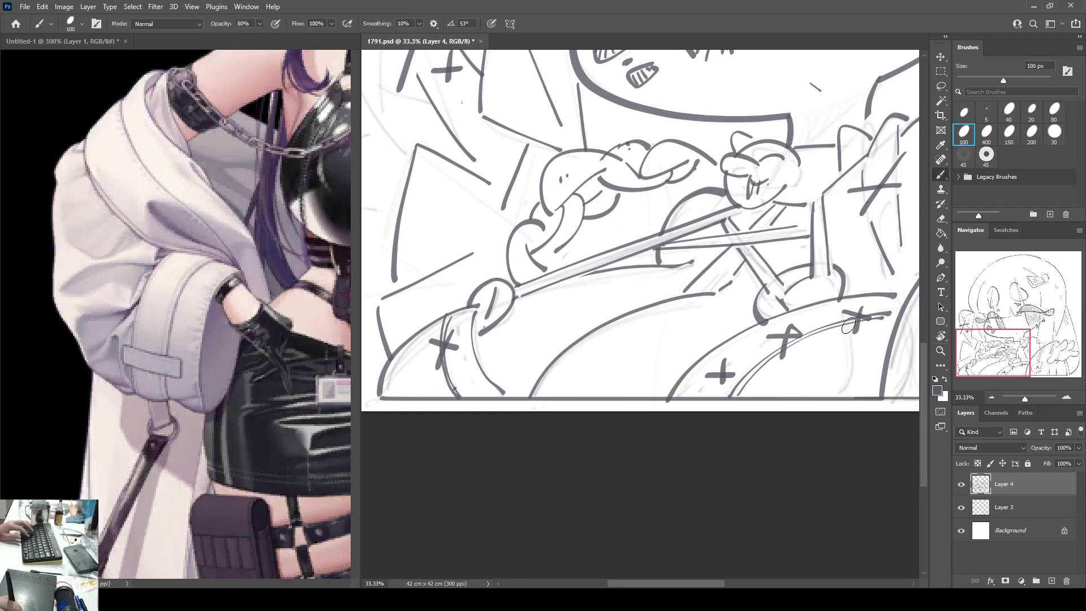
key("ctrl+z")
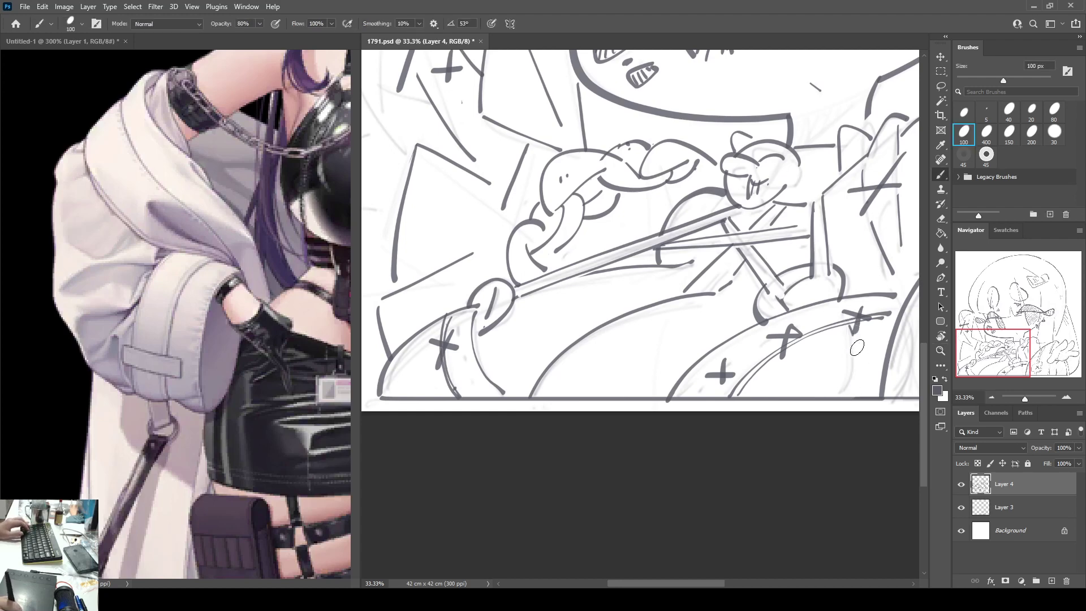
left_click_drag(857, 336, 844, 400)
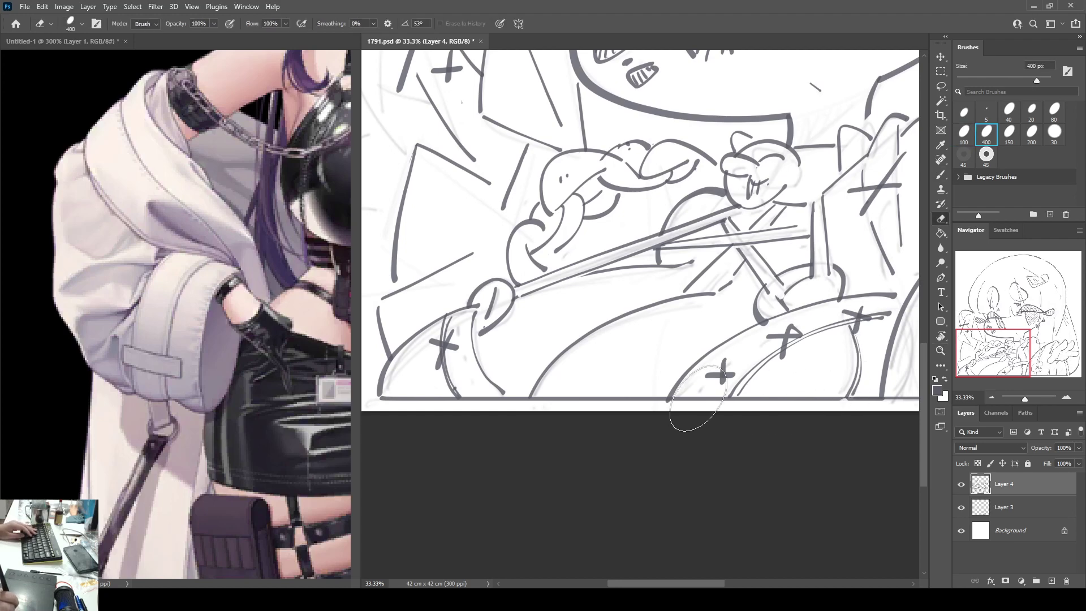
Step: Add small dots beneath the curved band, and undo the last strokes beside the coat sleeve
left_click_drag(819, 345, 679, 456)
mouse_move(770, 340)
left_mouse_down()
mouse_move(821, 330)
mouse_move(740, 365)
left_mouse_up()
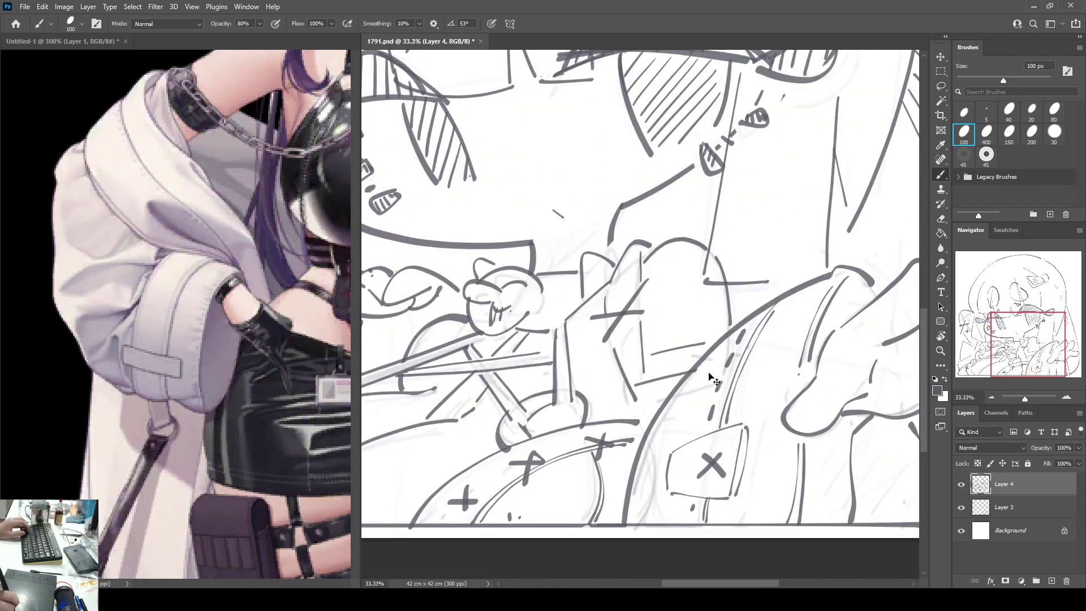
key("ctrl+z")
key("ctrl+z")
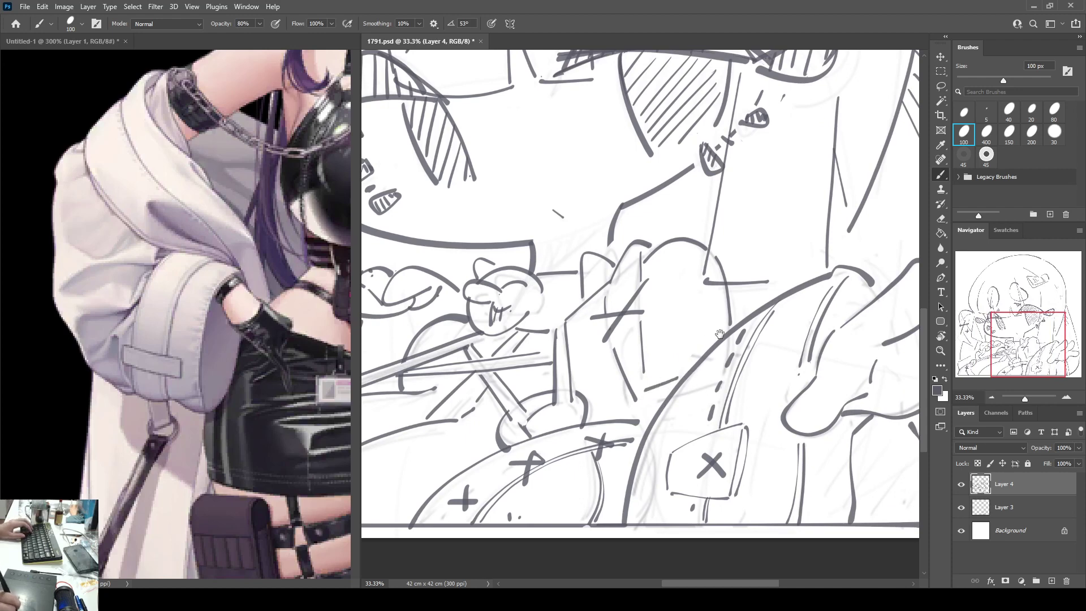
left_click_drag(719, 334, 864, 321)
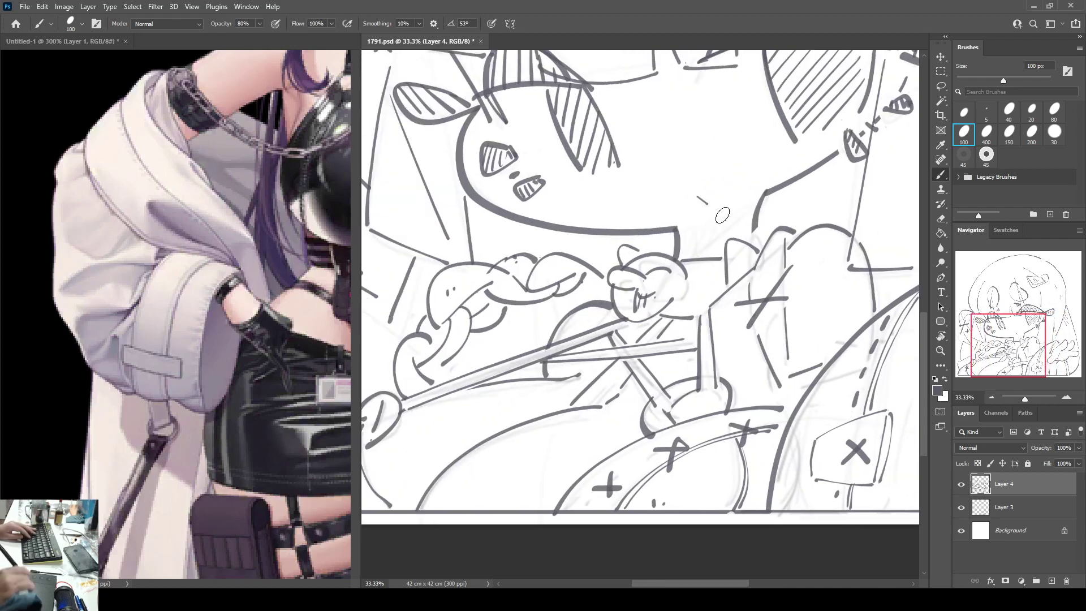
Step: Duplicate Layer 4, hide the original, lower the copy's opacity to 46%, and add a new layer above it
key("ctrl+j")
left_click(960, 508)
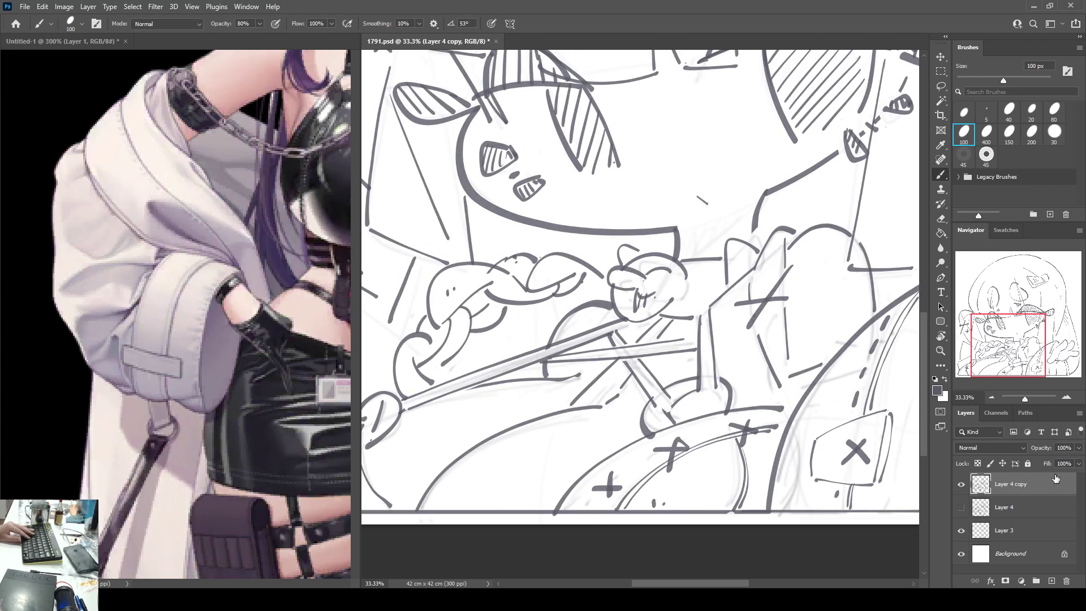
left_click(1047, 461)
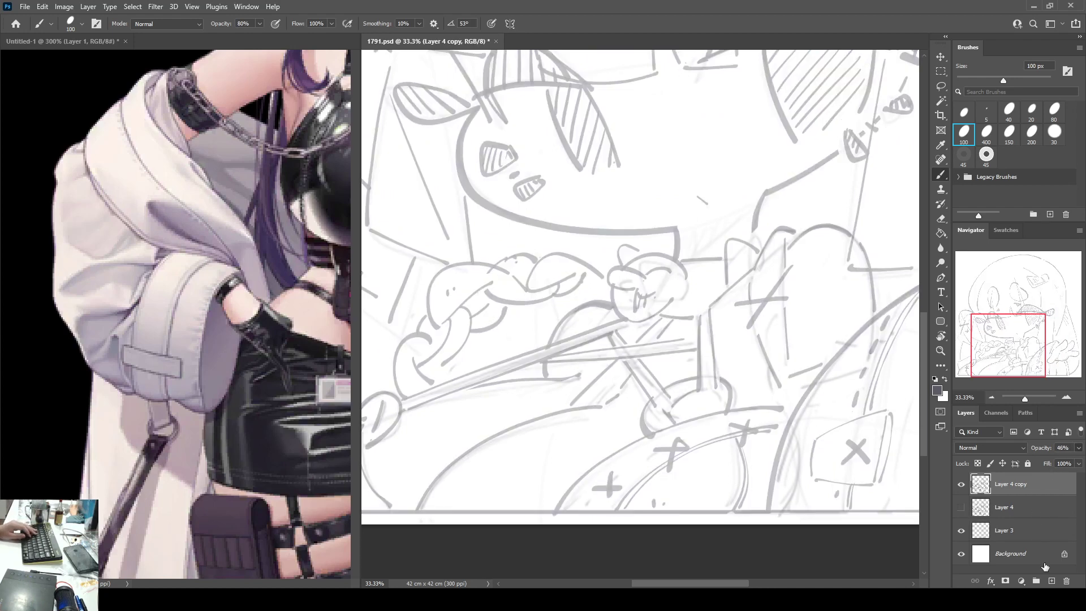
left_click(1051, 581)
left_click_drag(391, 280, 427, 253)
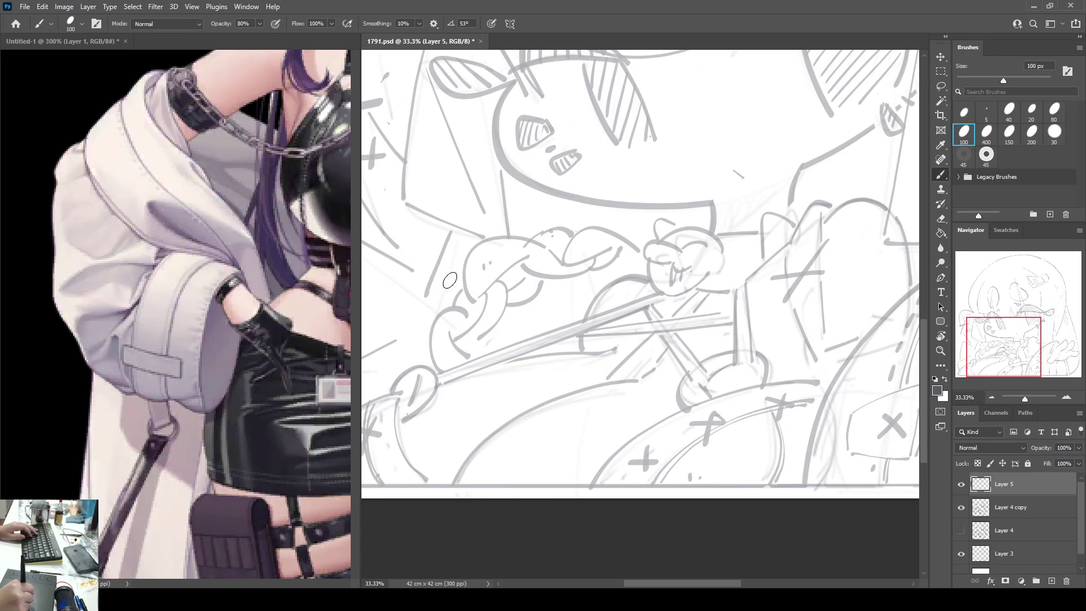
Step: Draw the curved outline of the hand's outermost finger over the faded chain on Layer 5
mouse_move(443, 285)
left_mouse_down()
mouse_move(478, 290)
mouse_move(446, 252)
mouse_move(460, 237)
mouse_move(449, 243)
mouse_move(452, 219)
mouse_move(441, 263)
left_mouse_up()
key("e")
key("b")
key("e")
key("b")
key("e")
key("b")
key("e")
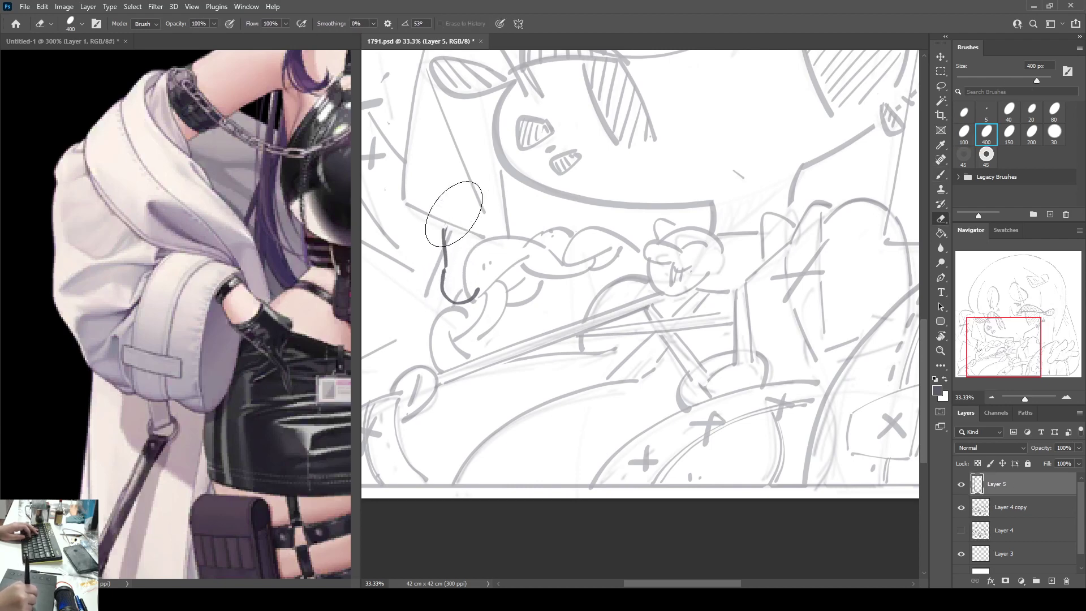
key("b")
mouse_move(456, 204)
left_mouse_down()
mouse_move(446, 228)
mouse_move(465, 206)
left_mouse_up()
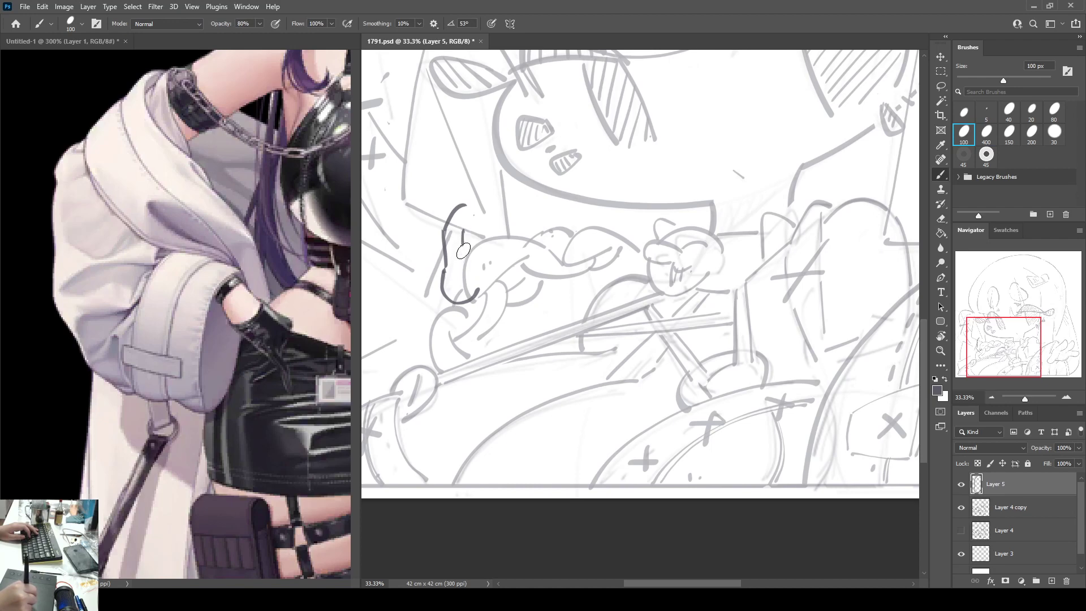
Step: Draw the rounded outline of the second finger beside the outermost one
mouse_move(463, 251)
left_mouse_down()
mouse_move(490, 271)
mouse_move(473, 243)
mouse_move(465, 253)
left_mouse_up()
key("e")
key("b")
mouse_move(503, 284)
left_mouse_down()
mouse_move(509, 275)
mouse_move(501, 282)
left_mouse_up()
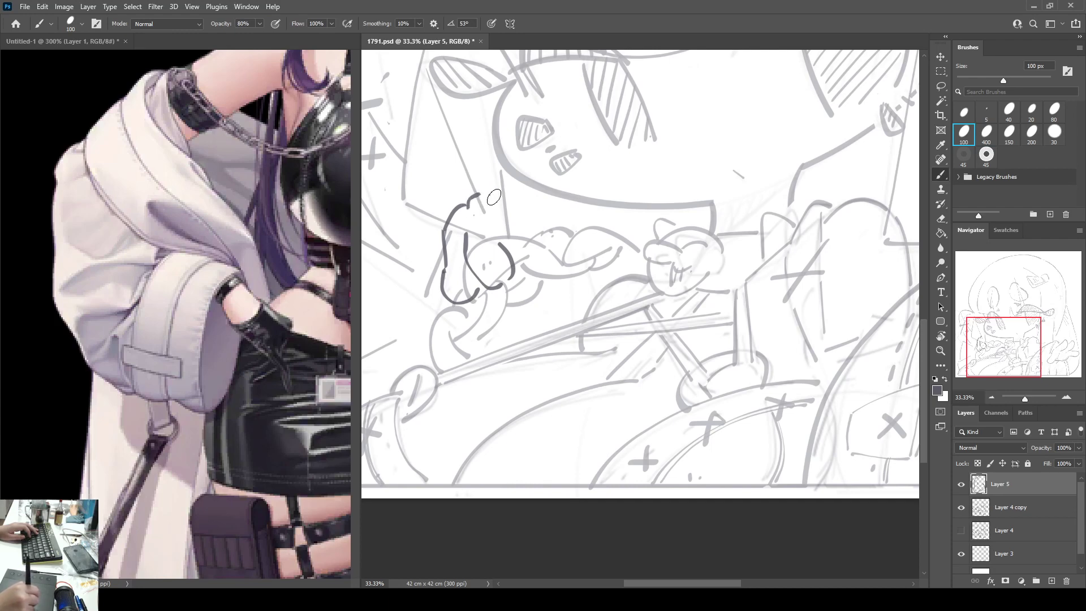
key("e")
key("b")
Step: Draw the third finger's U-shaped outline and a long arc over the knuckles
mouse_move(511, 249)
left_mouse_down()
mouse_move(504, 239)
mouse_move(532, 263)
mouse_move(501, 221)
mouse_move(506, 250)
mouse_move(541, 262)
left_mouse_up()
key("e")
key("b")
mouse_move(521, 192)
left_mouse_down()
mouse_move(559, 226)
mouse_move(529, 202)
mouse_move(534, 243)
mouse_move(553, 263)
mouse_move(560, 218)
mouse_move(469, 209)
mouse_move(446, 229)
mouse_move(452, 238)
mouse_move(493, 199)
mouse_move(559, 195)
mouse_move(614, 326)
mouse_move(653, 275)
left_mouse_up()
key("e")
key("b")
key("e")
key("b")
key("b")
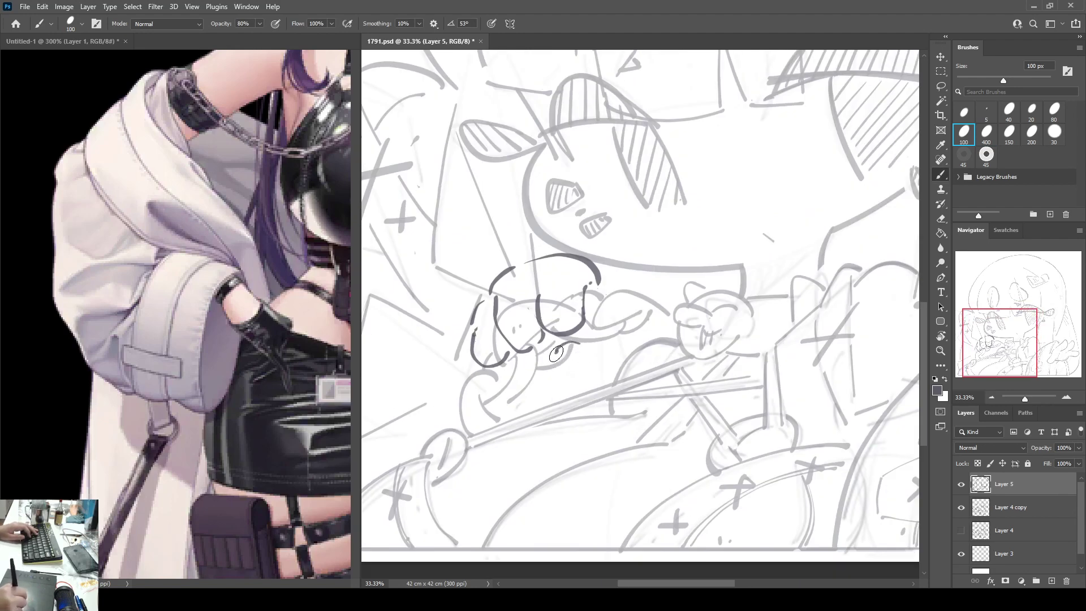
Step: Draw the thumb as an open curve below the fingers, erasing and redrawing it until its shape is clean
key("e")
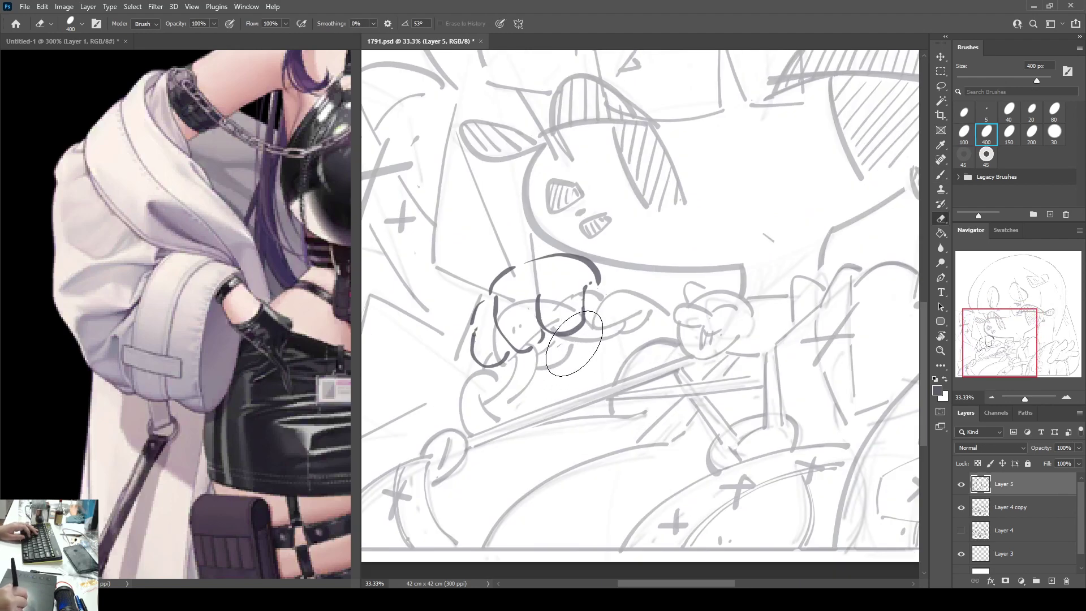
key("b")
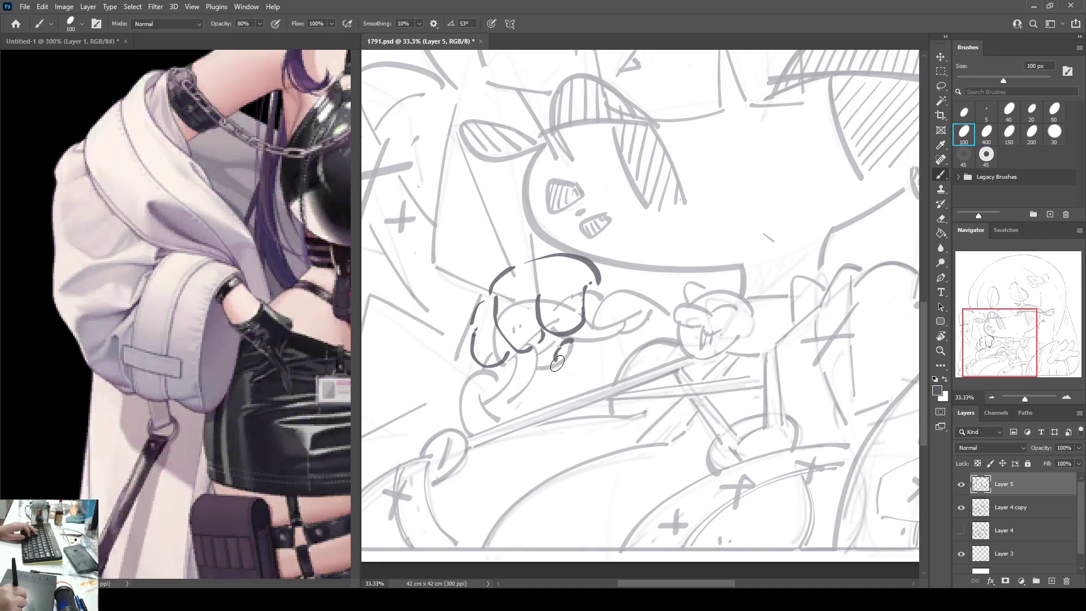
key("e")
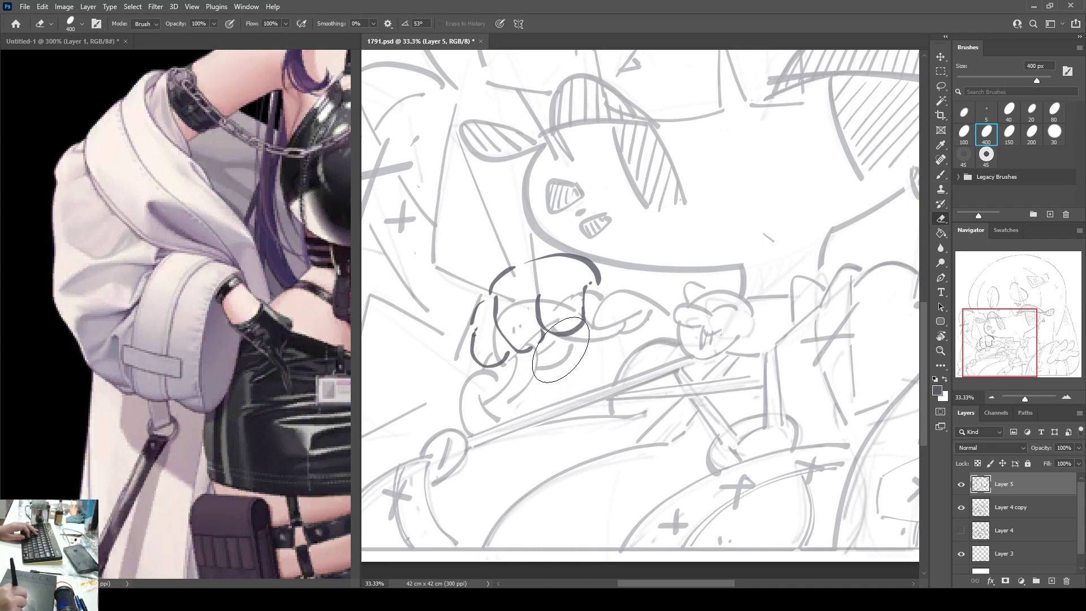
key("b")
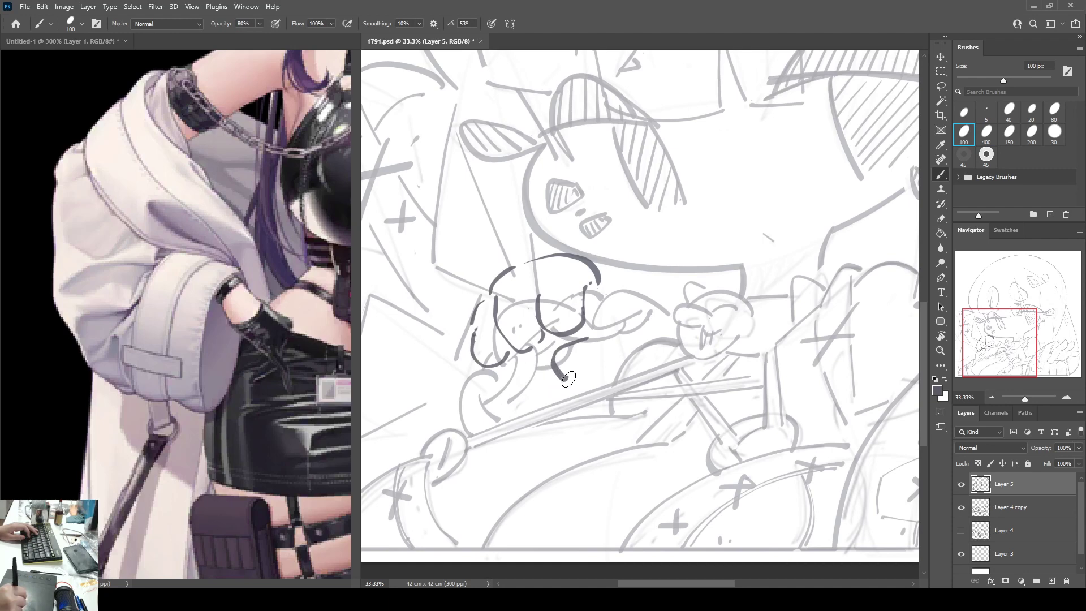
mouse_move(569, 378)
left_mouse_down()
mouse_move(594, 368)
mouse_move(552, 362)
mouse_move(566, 386)
mouse_move(600, 377)
mouse_move(610, 352)
left_mouse_up()
key("e")
key("b")
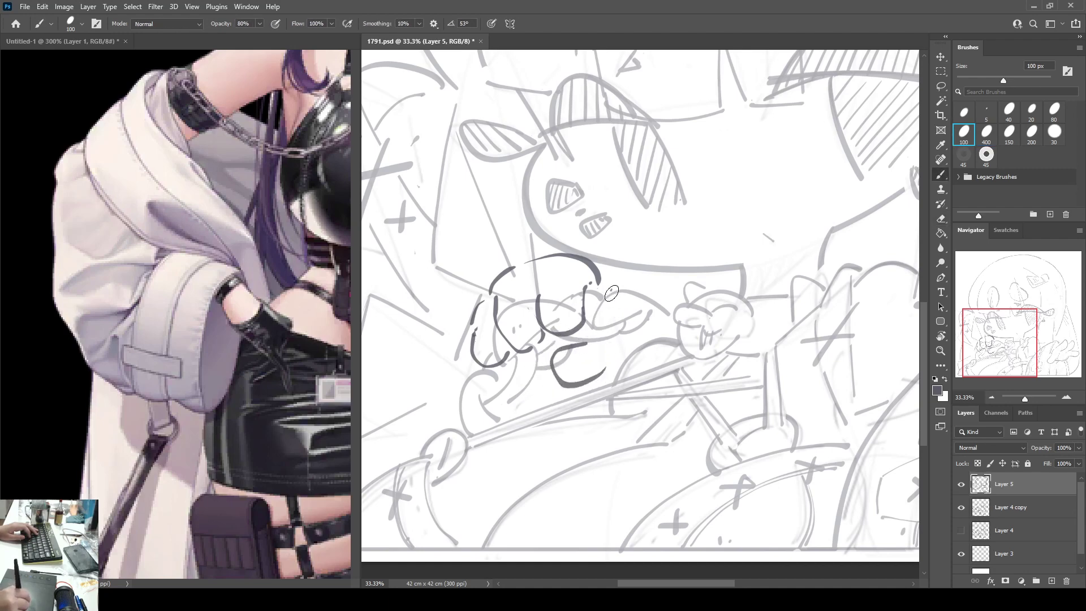
Step: Erase the outermost finger's outline and redraw it as a wider, rounder curve reaching up to the knuckles
key("e")
mouse_move(483, 304)
left_mouse_down()
mouse_move(483, 371)
mouse_move(494, 352)
mouse_move(493, 296)
mouse_move(484, 307)
mouse_move(518, 270)
mouse_move(474, 306)
left_mouse_up()
key("b")
key("e")
key("b")
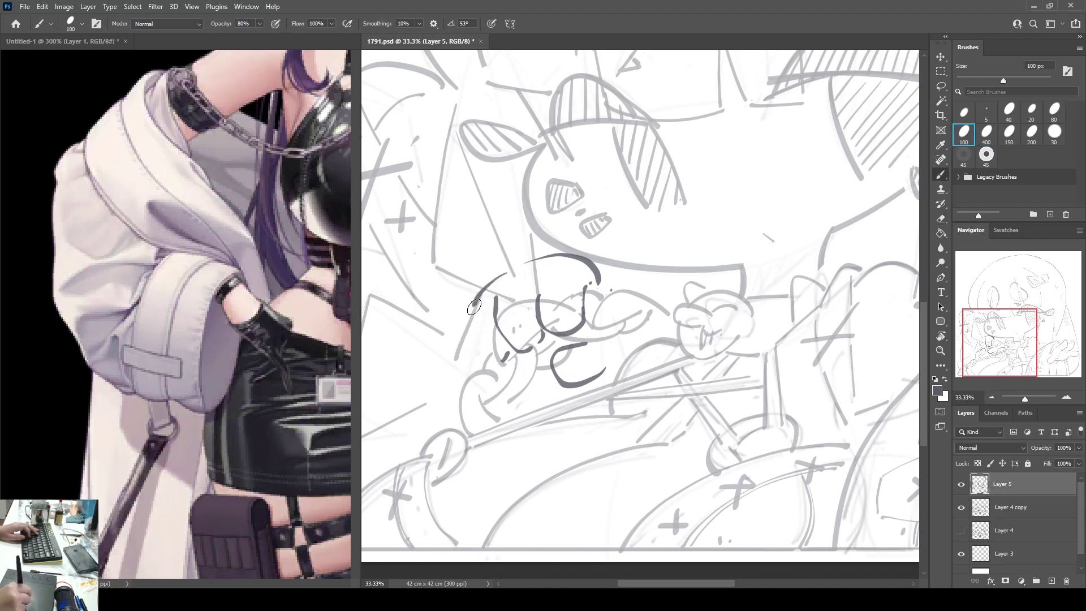
key("ctrl+z")
mouse_move(509, 273)
left_mouse_down()
mouse_move(469, 312)
mouse_move(467, 344)
mouse_move(502, 357)
left_mouse_up()
key("e")
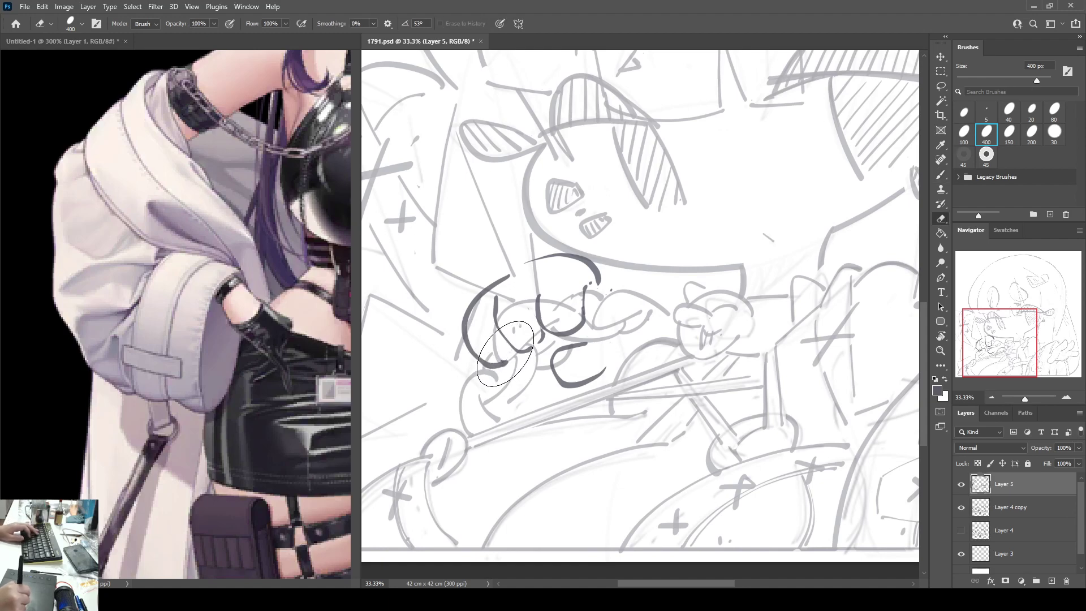
key("b")
key("e")
key("b")
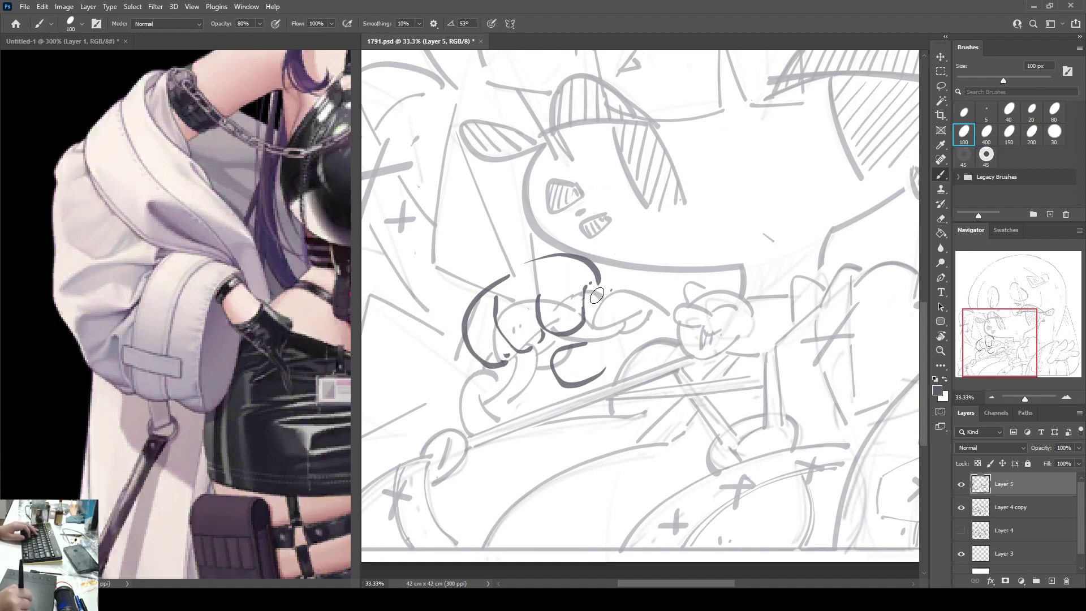
Step: Check the hand's shape and placement against the whole drawing, including in a mirrored view
left_click_drag(607, 298, 672, 262)
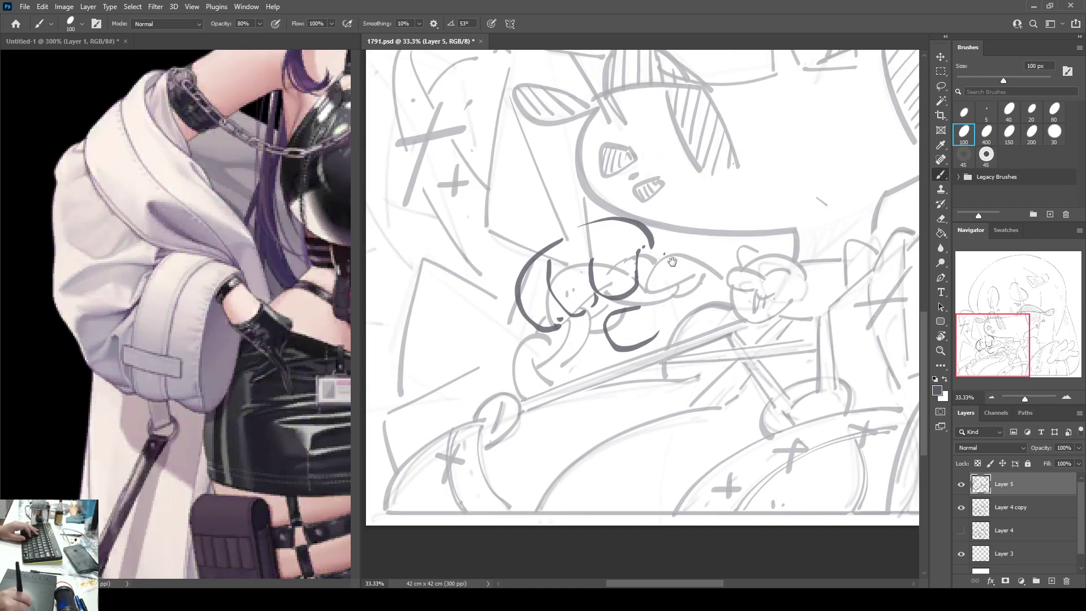
key("ctrl+minus")
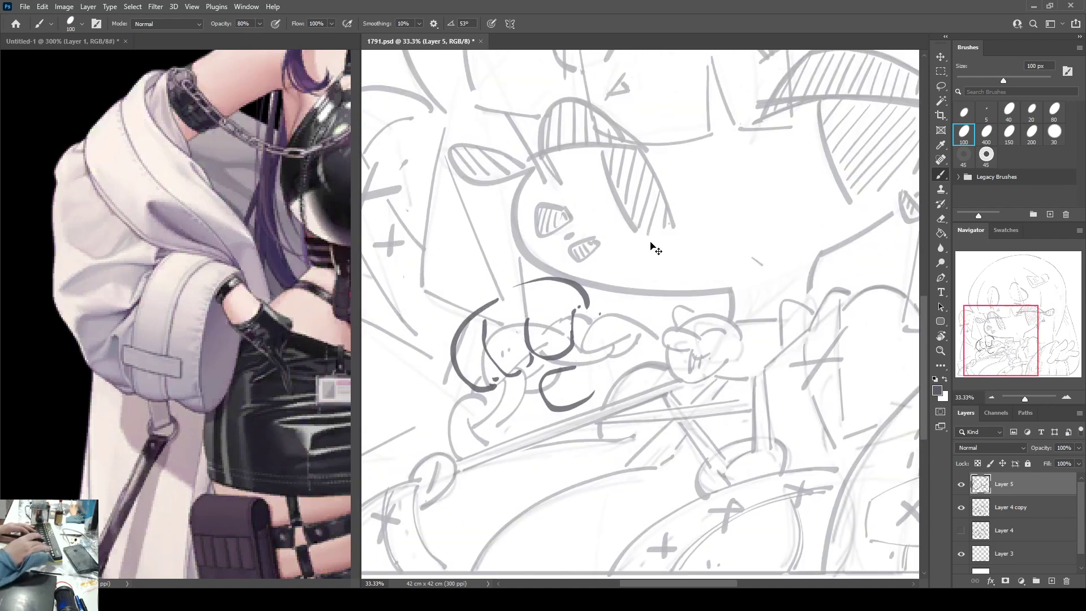
key("ctrl+minus")
key("ctrl+shift+h")
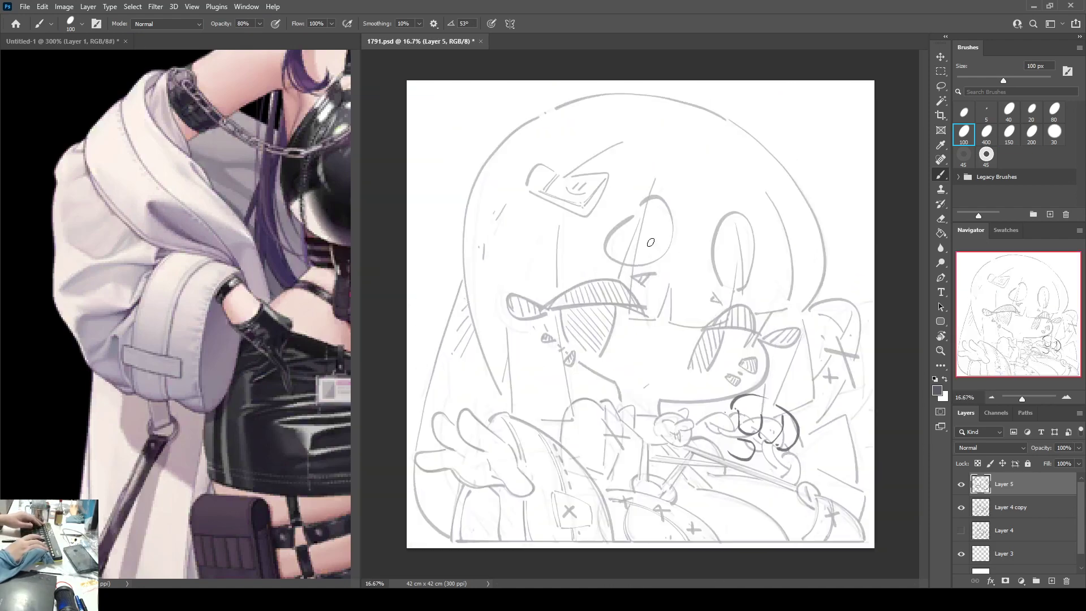
key("ctrl+shift+h")
key("ctrl+plus")
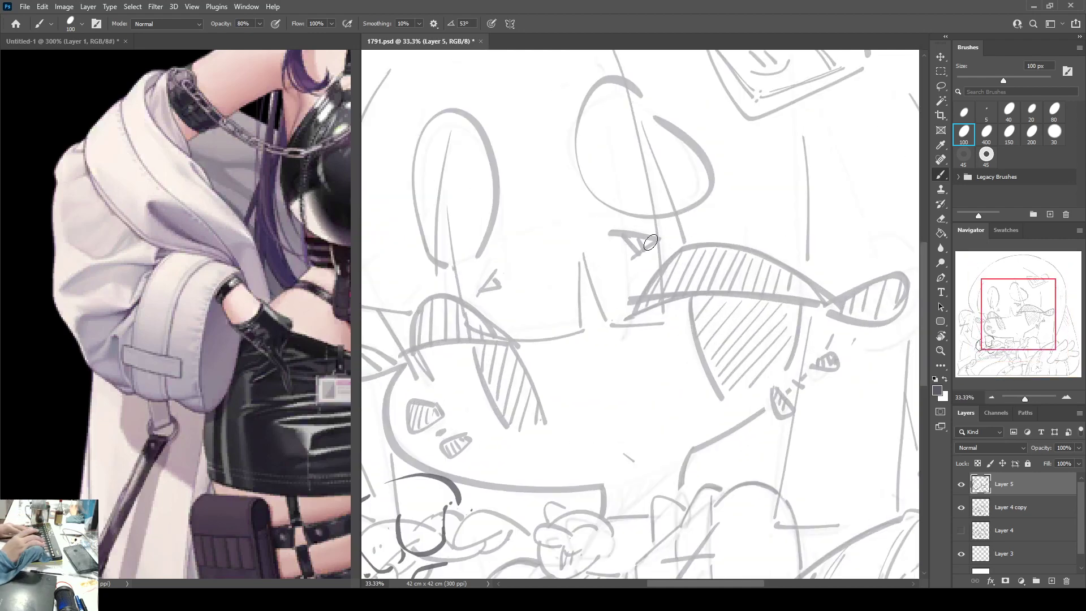
left_click_drag(518, 373, 584, 276)
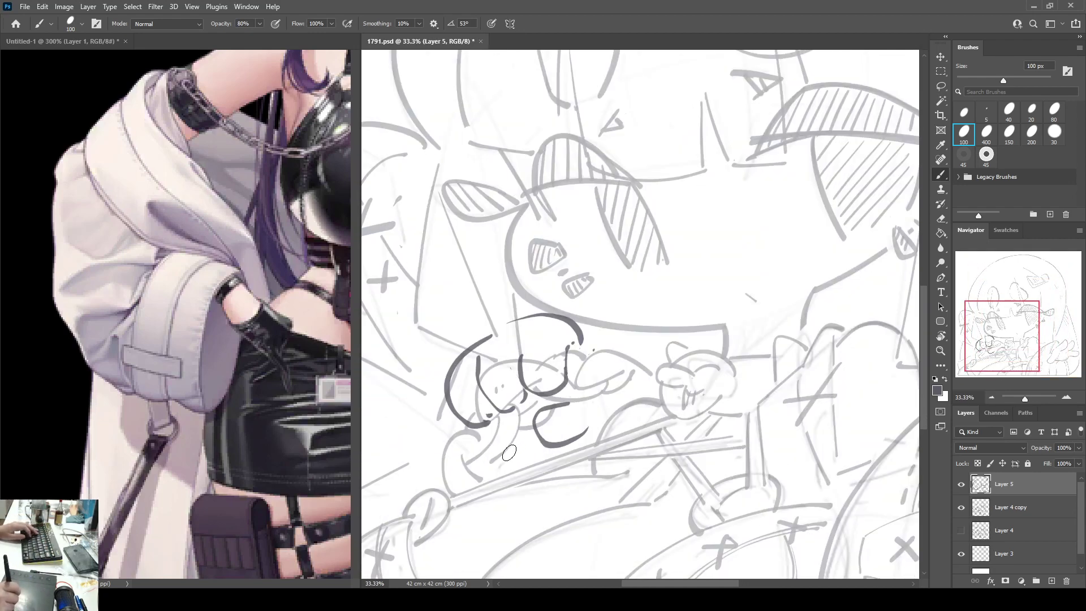
Step: Draw a short vertical line below the fingers on Layer 5, and erase the sketch lines behind the hand on Layer 4 copy
key("ctrl+z")
left_click_drag(510, 442, 509, 471)
left_click(984, 512)
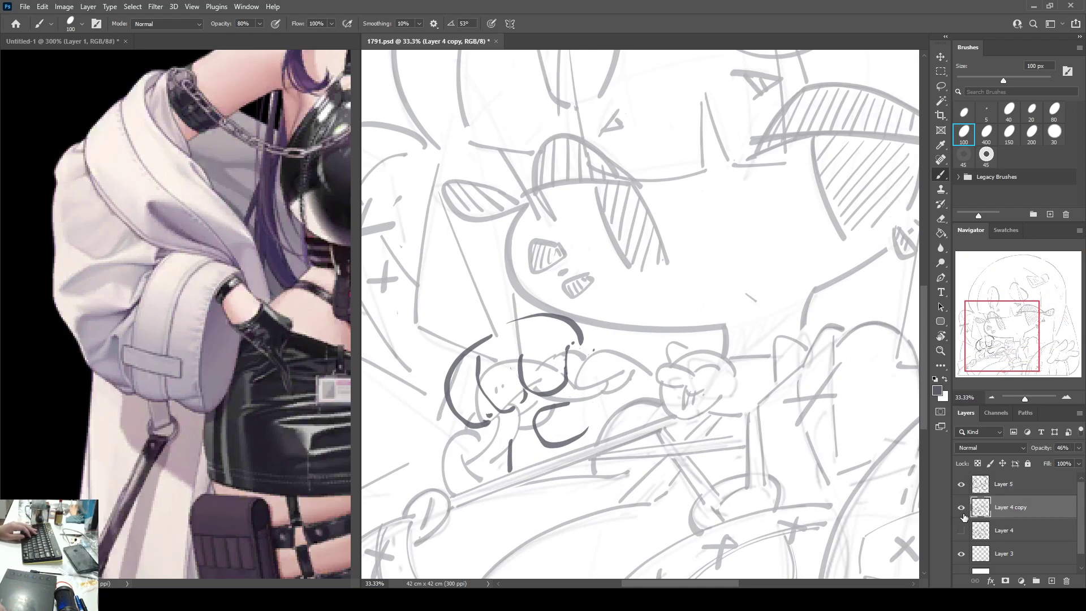
key("e")
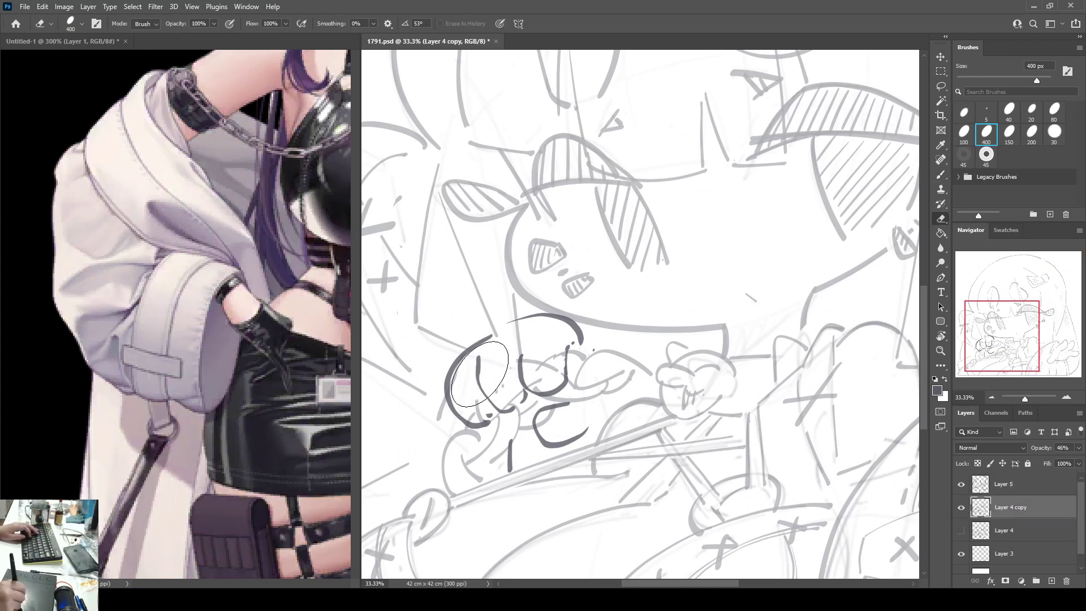
mouse_move(469, 393)
left_mouse_down()
mouse_move(486, 375)
mouse_move(545, 364)
mouse_move(531, 338)
mouse_move(509, 338)
mouse_move(531, 334)
mouse_move(548, 420)
mouse_move(528, 424)
mouse_move(502, 403)
left_mouse_up()
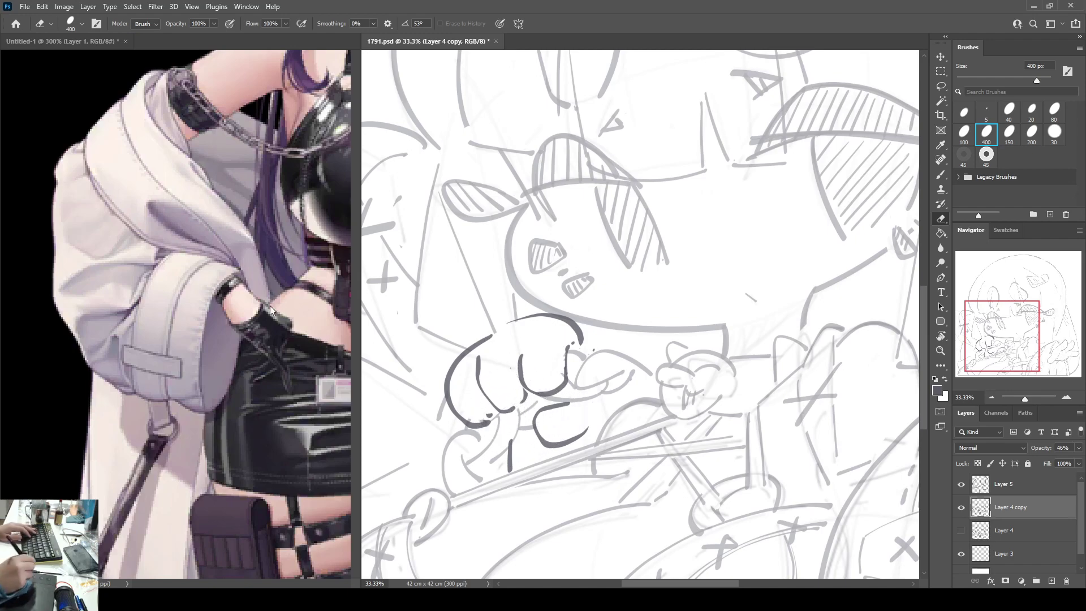
Step: Restore Layer 4 copy to full opacity and keep it active for erasing around the hand
key("ctrl+minus")
key("ctrl+minus")
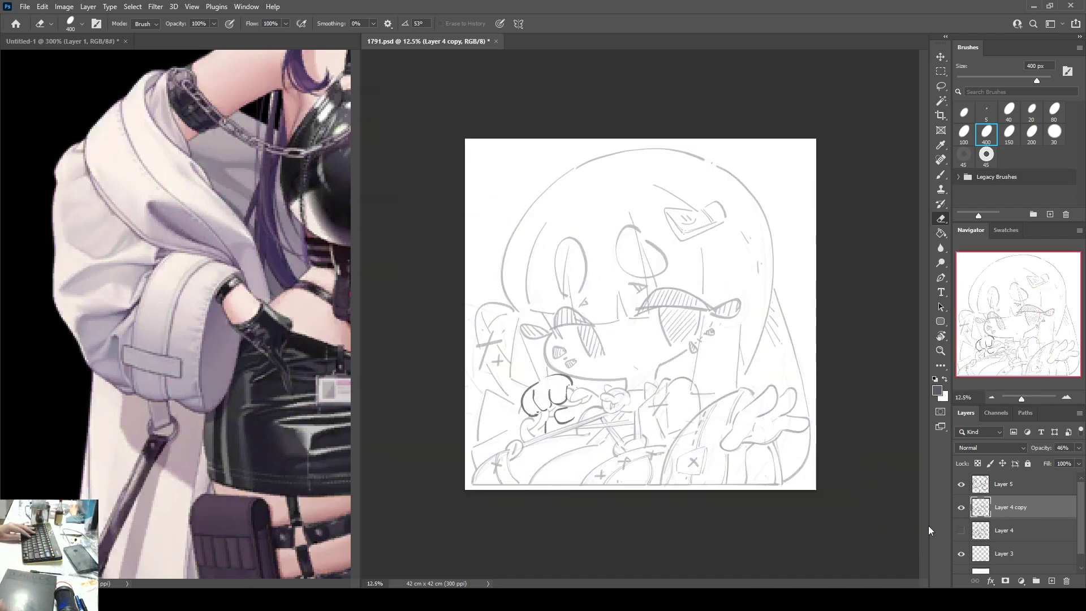
left_click(1079, 449)
left_click_drag(1049, 459, 1082, 459)
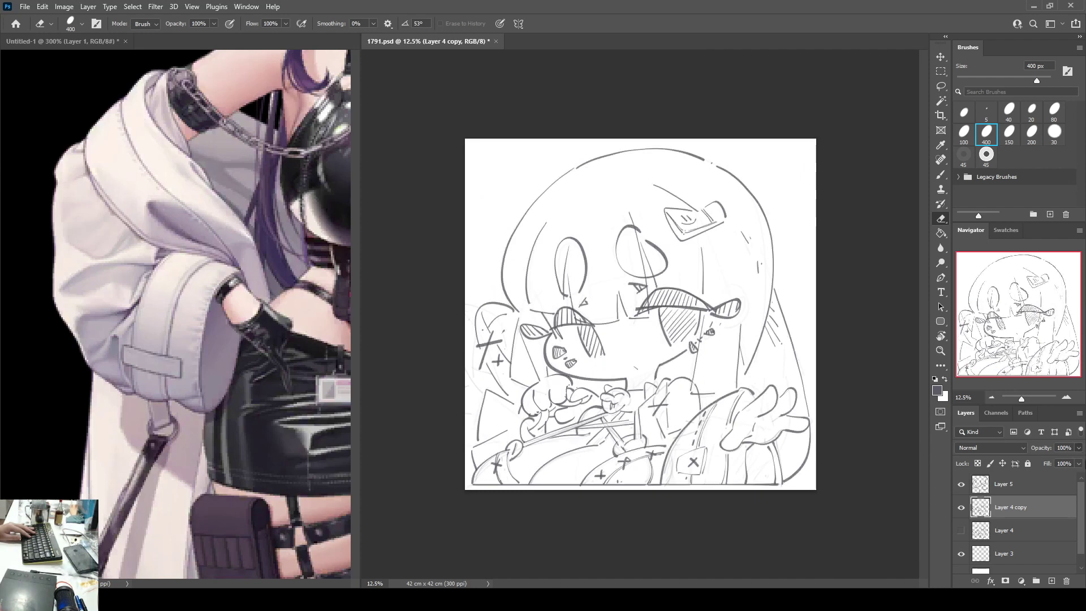
key("ctrl+plus")
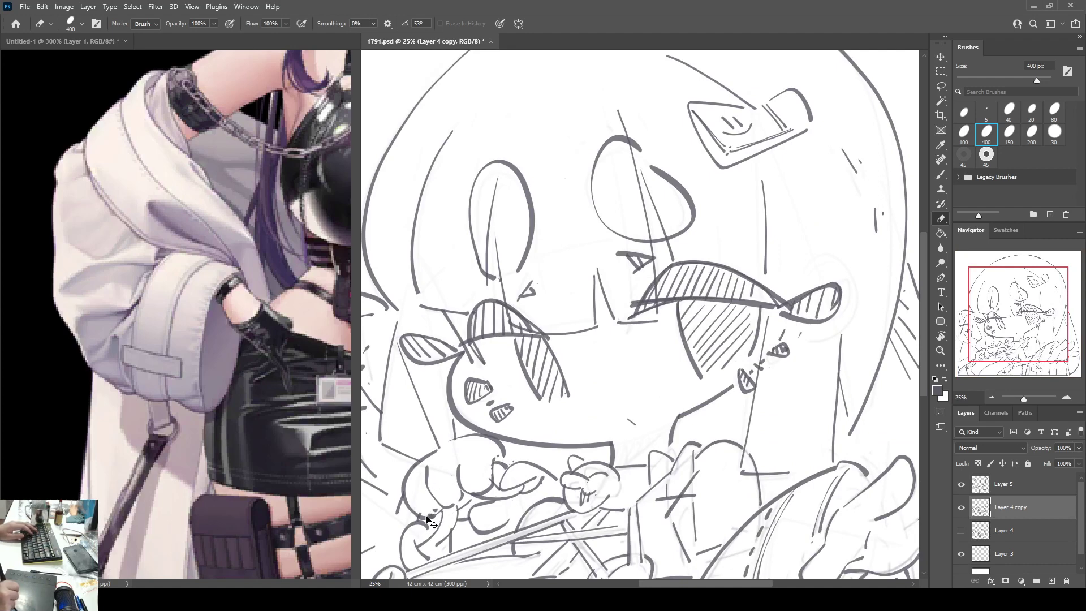
key("alt+bracketright")
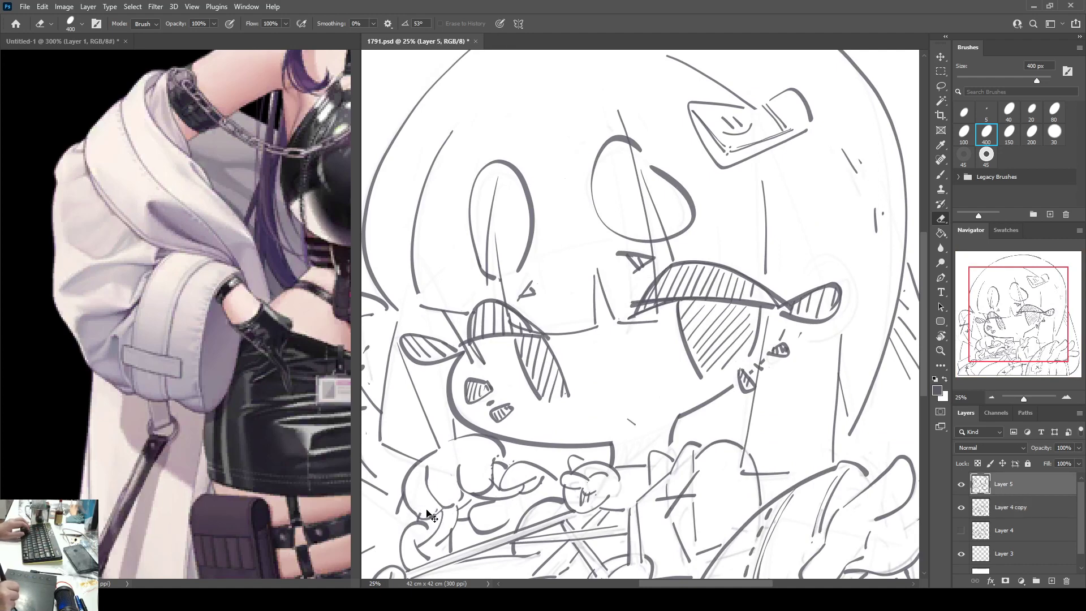
key("alt+bracketleft")
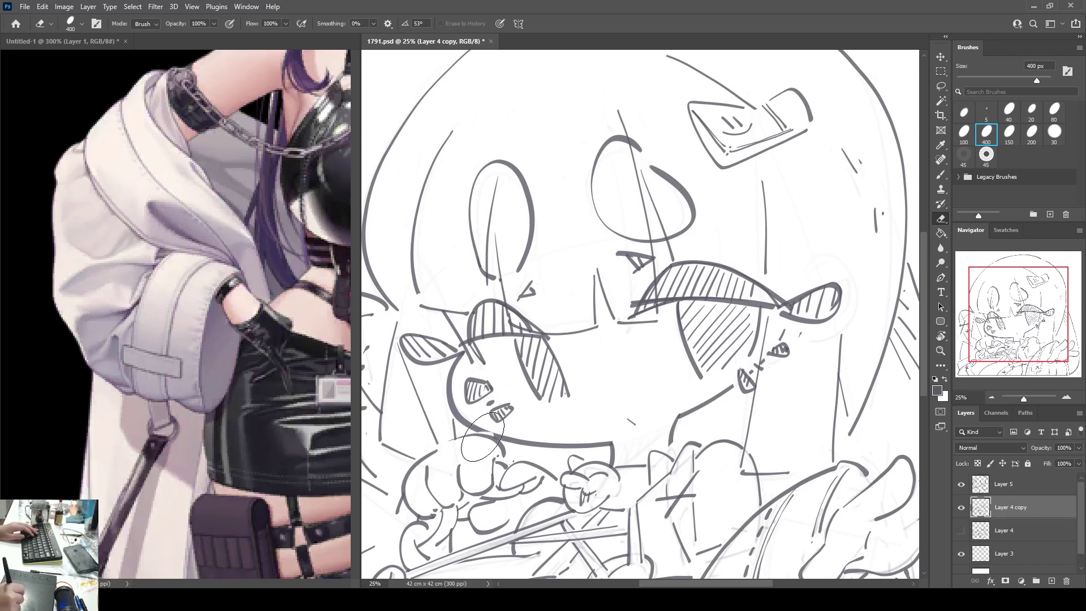
Step: Refine the lower finger's outline beneath the thumb on Layer 5 with the 100 px brush, and save the drawing
left_click_drag(482, 438, 552, 334)
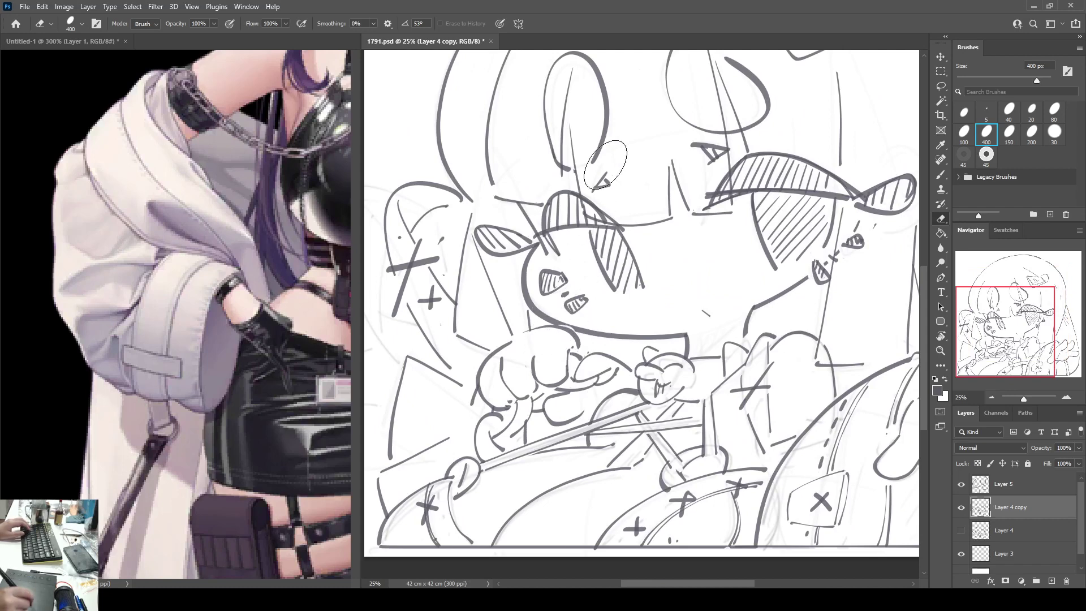
key("ctrl+minus")
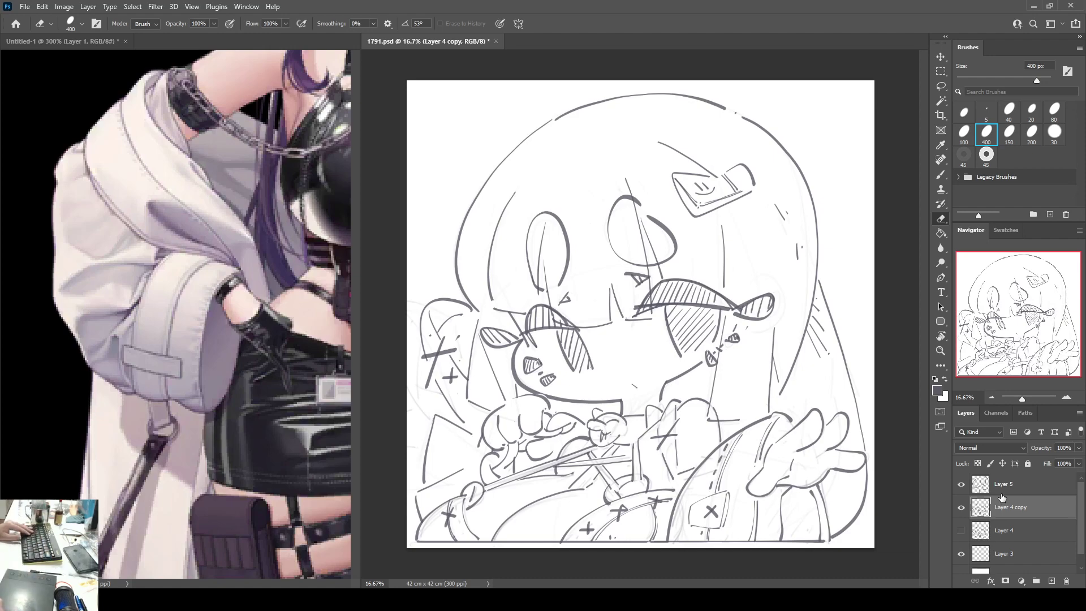
left_click(968, 482)
key("ctrl+plus")
key("ctrl+plus")
scroll(455, 447, "down", 3)
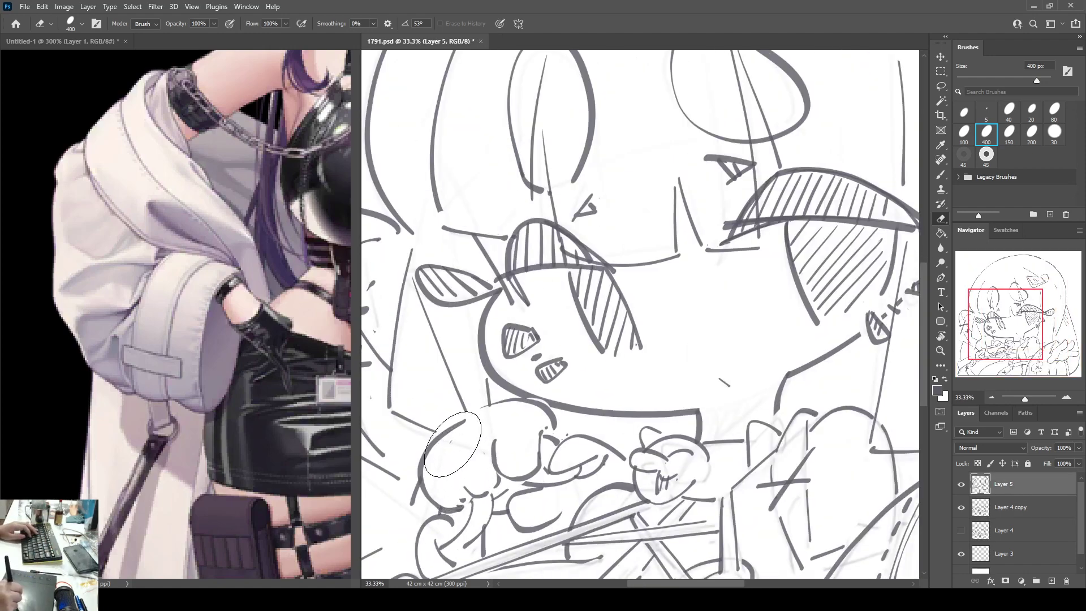
key("b")
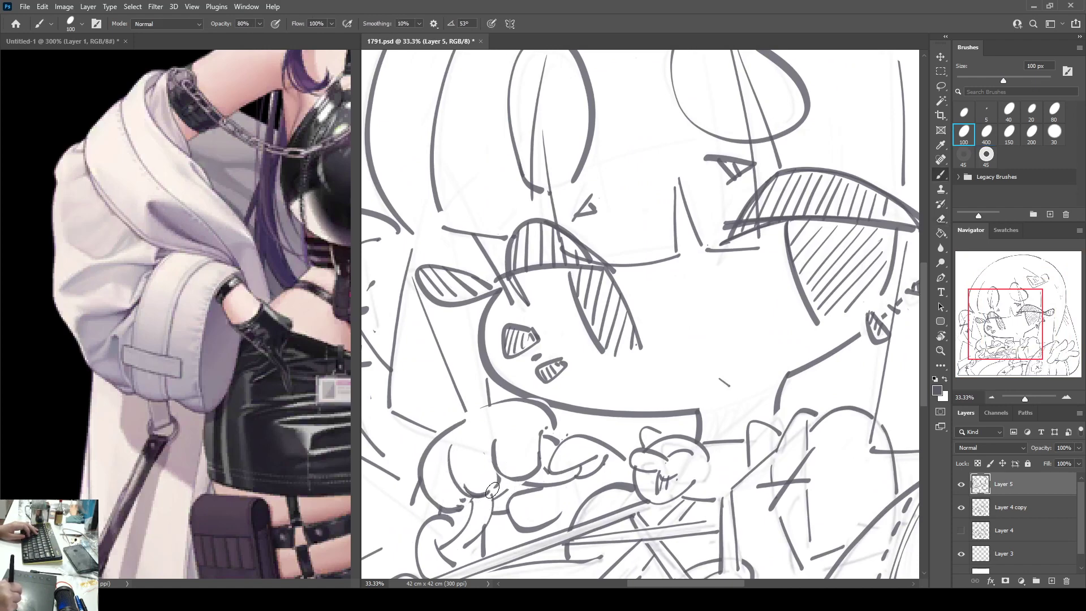
key("e")
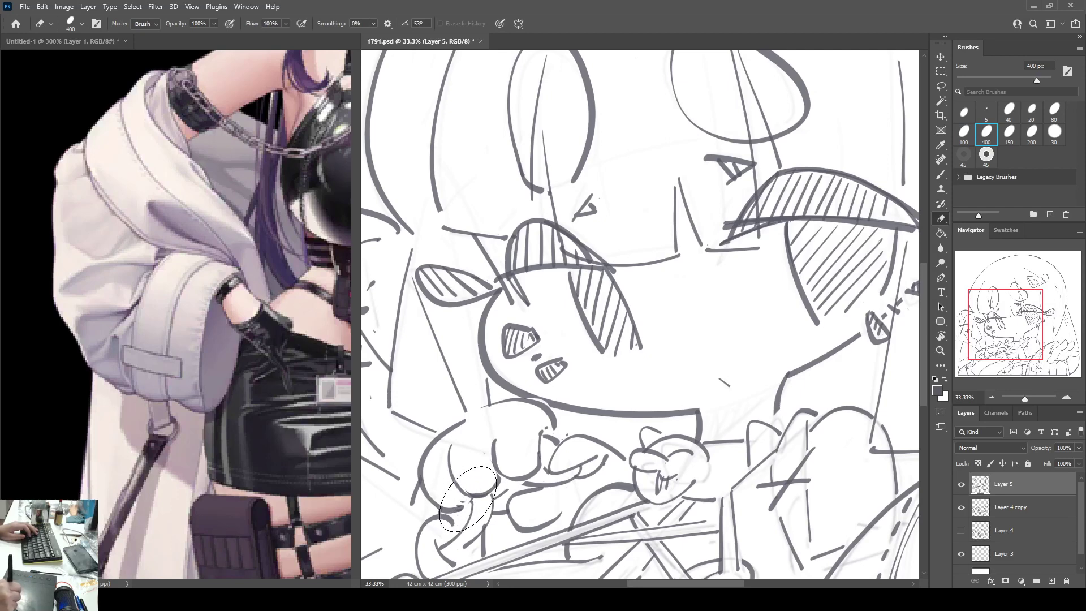
key("b")
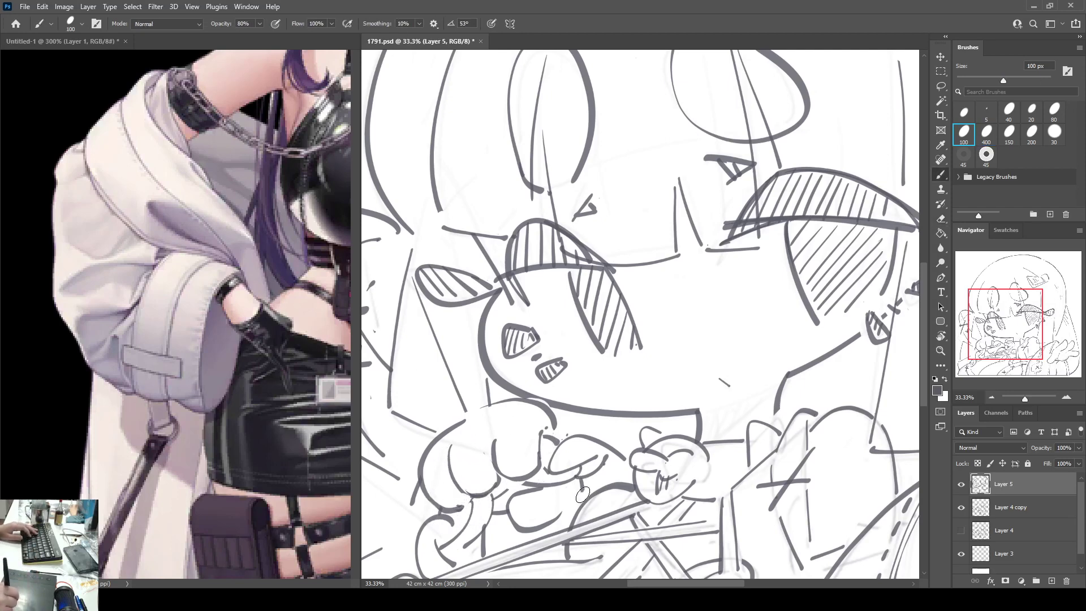
key("ctrl+z")
left_click_drag(582, 496, 559, 517)
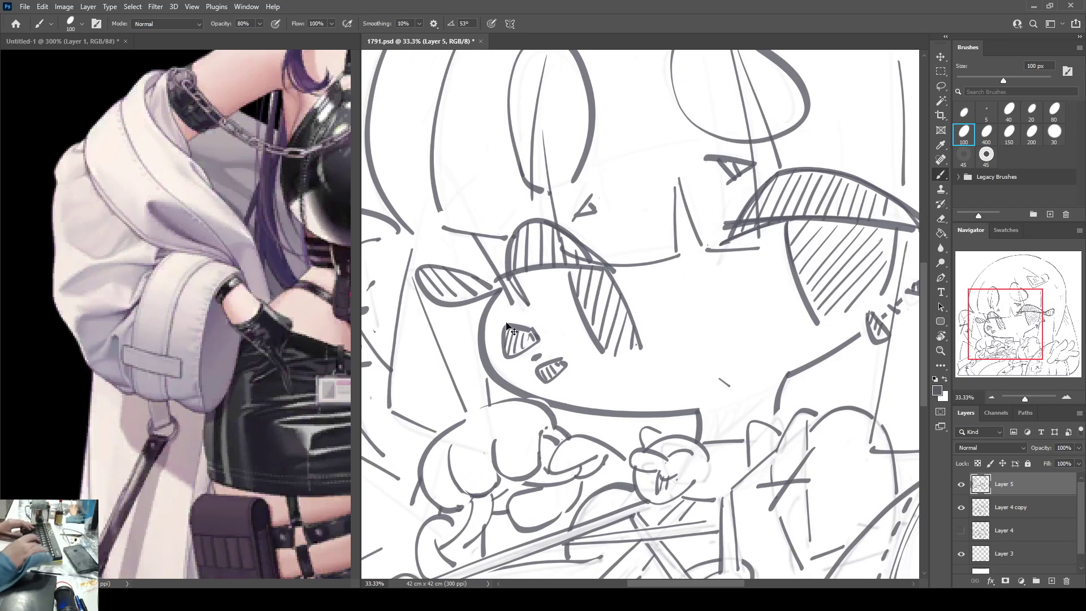
key("ctrl+minus")
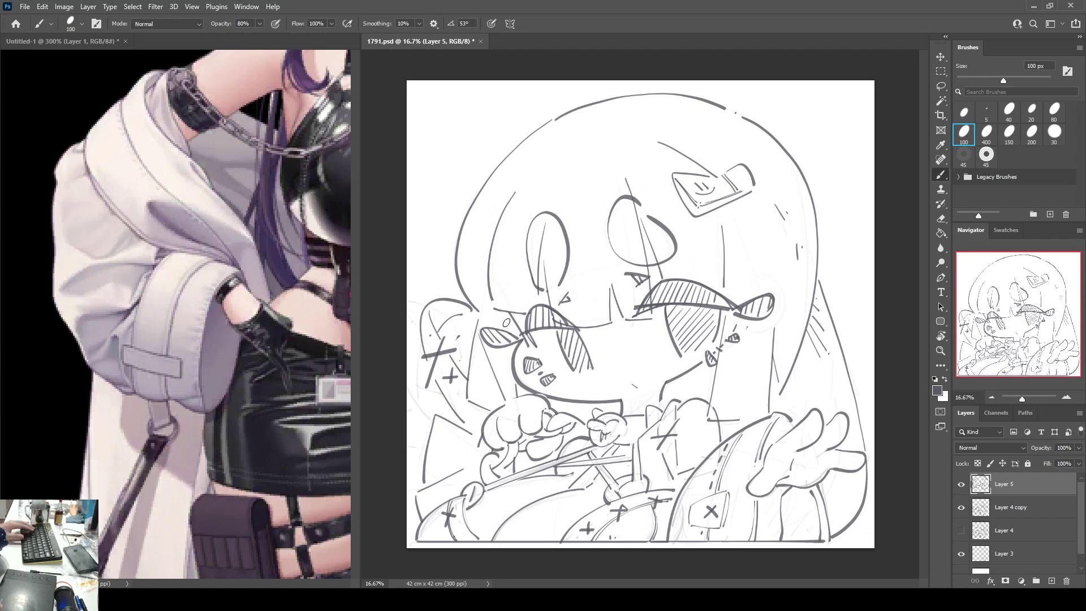
key("ctrl+s")
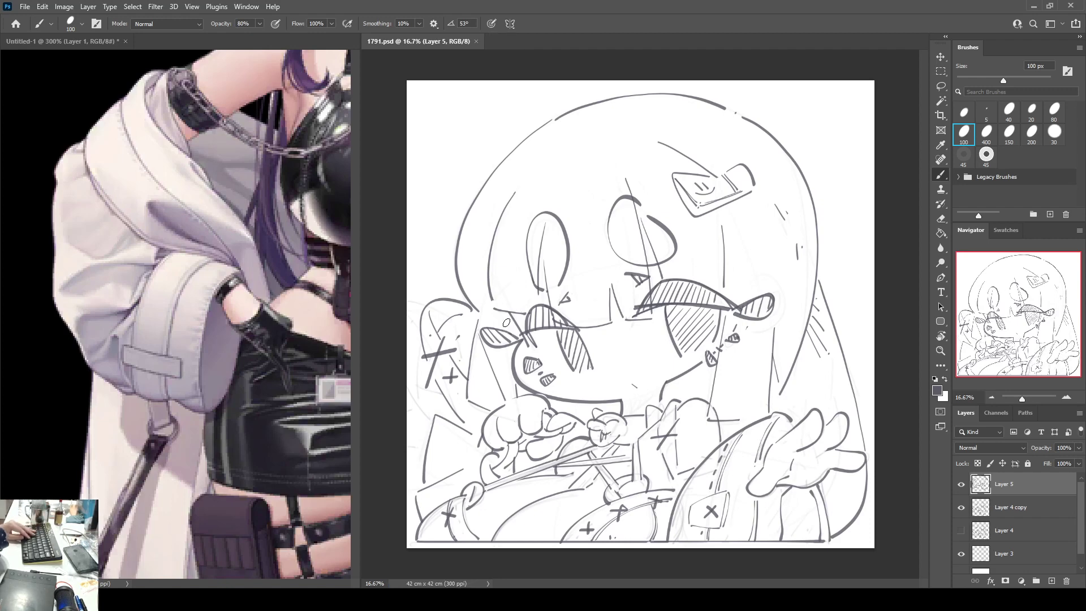
Step: Draw a small hatched teardrop shape above each eye on Layer 4 copy, and save the drawing
left_click(1015, 504)
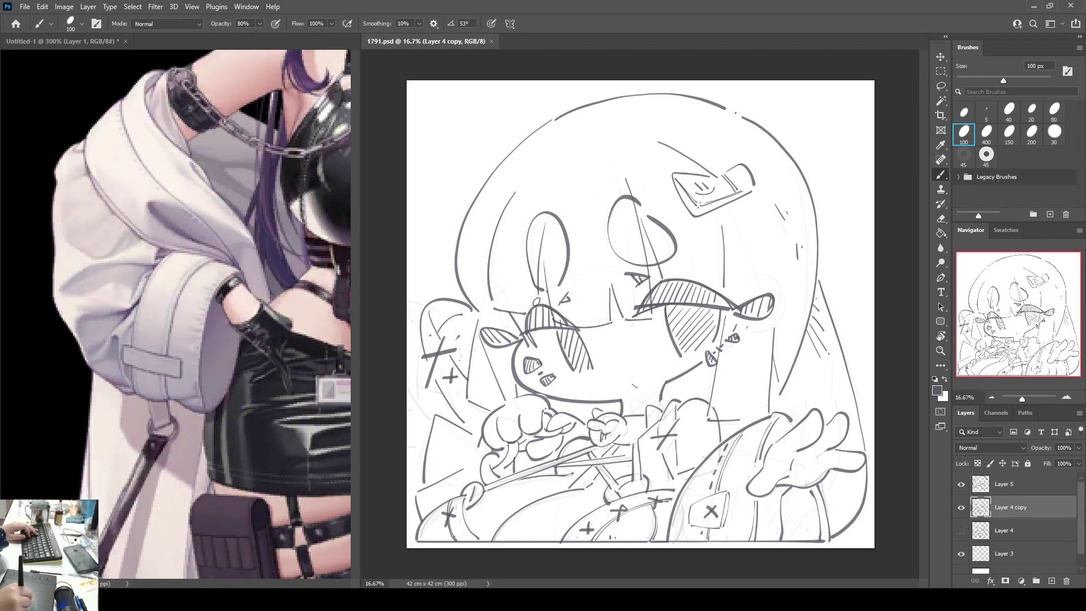
mouse_move(536, 301)
left_mouse_down()
mouse_move(515, 294)
mouse_move(535, 305)
left_mouse_up()
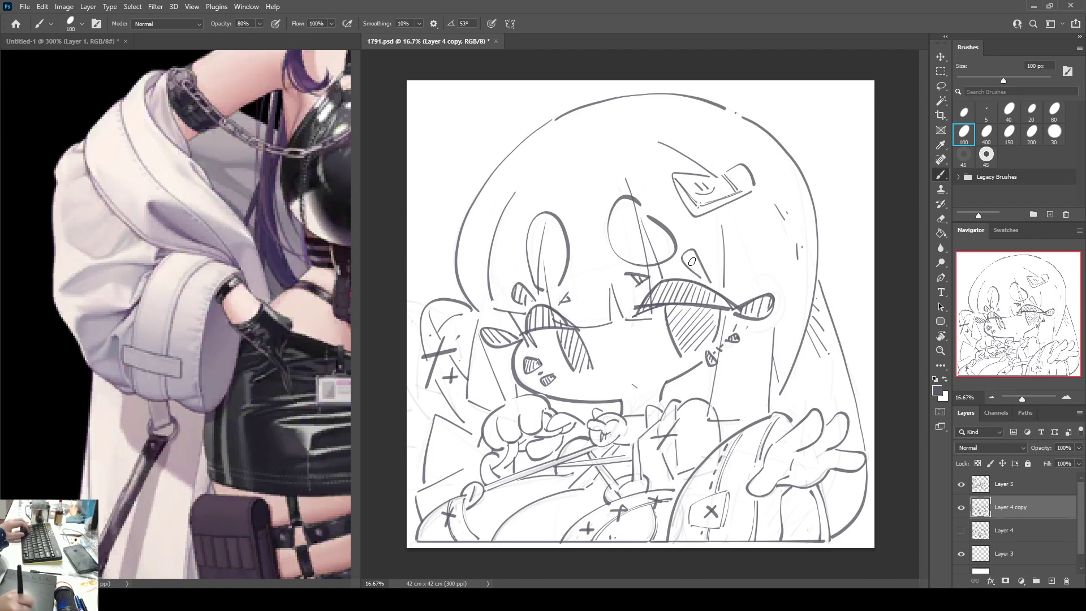
left_click_drag(691, 261, 708, 273)
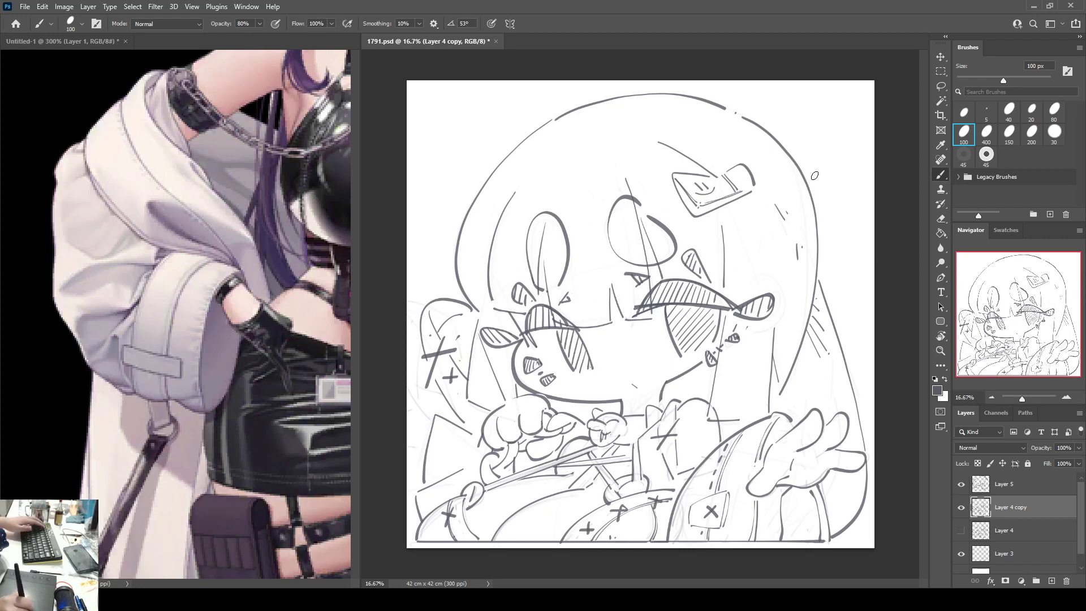
key("ctrl+shift+h")
key("ctrl+shift+h")
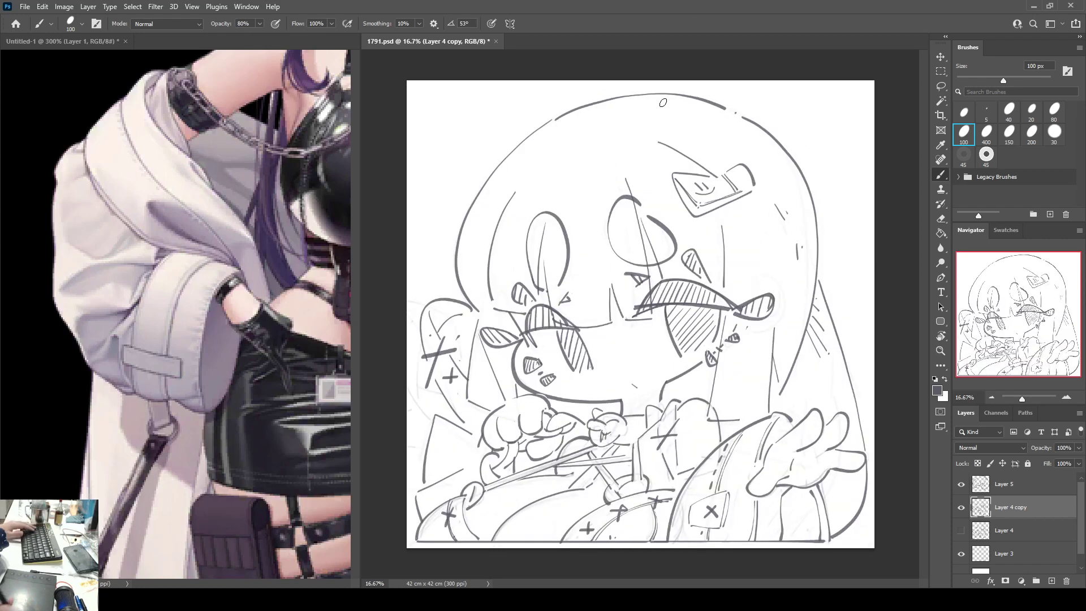
key("ctrl+s")
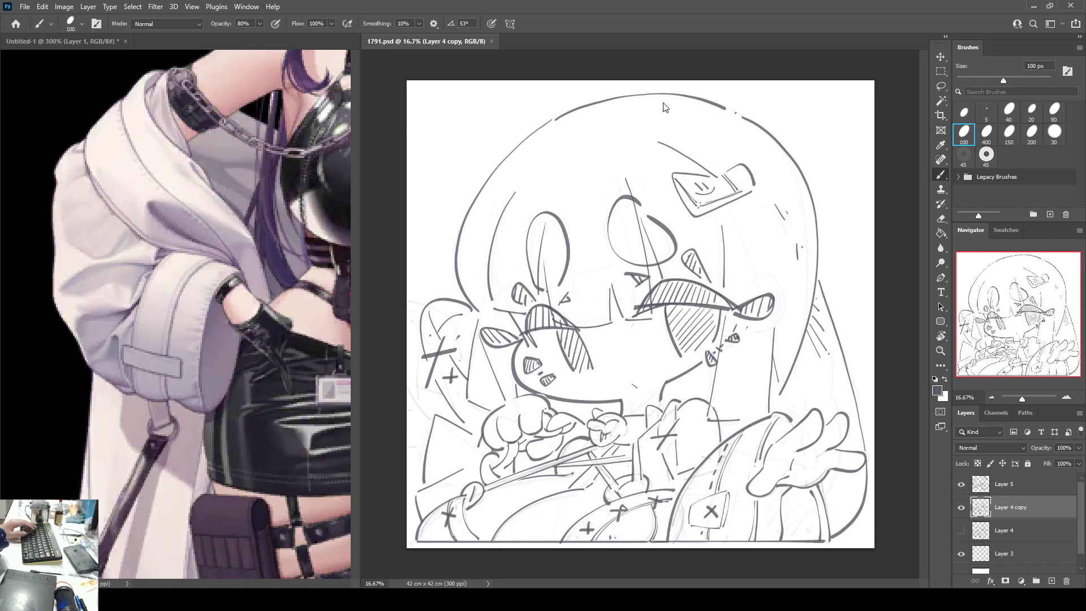
Step: Bring the reference character's head and torso into view, and erase leftover sketch lines between the hand and chain on Layer 4 copy
mouse_move(274, 220)
left_mouse_down()
mouse_move(165, 236)
mouse_move(81, 445)
mouse_move(69, 413)
left_mouse_up()
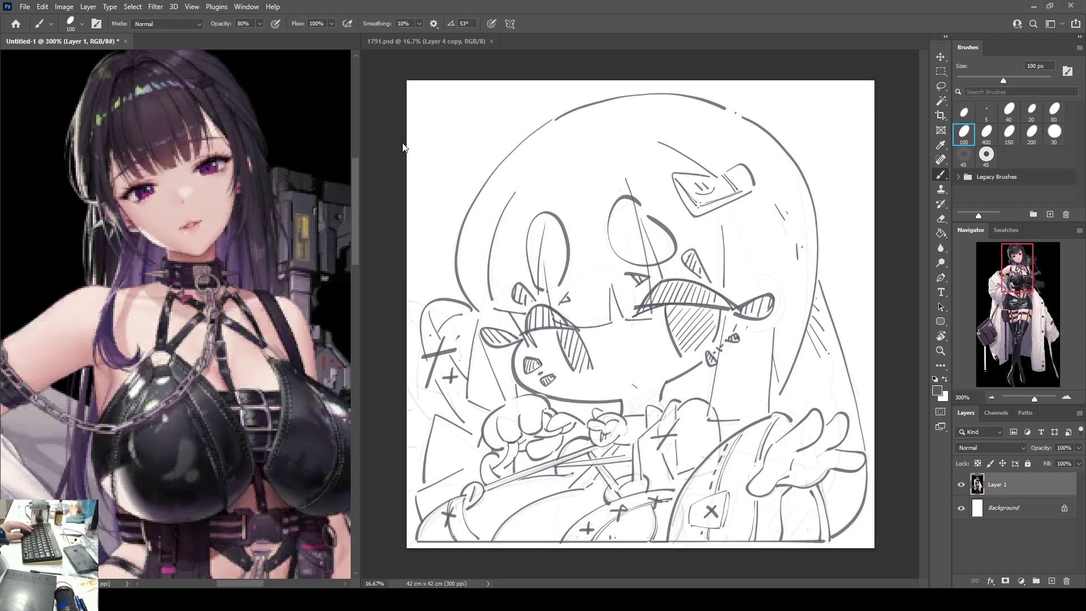
left_click(410, 44)
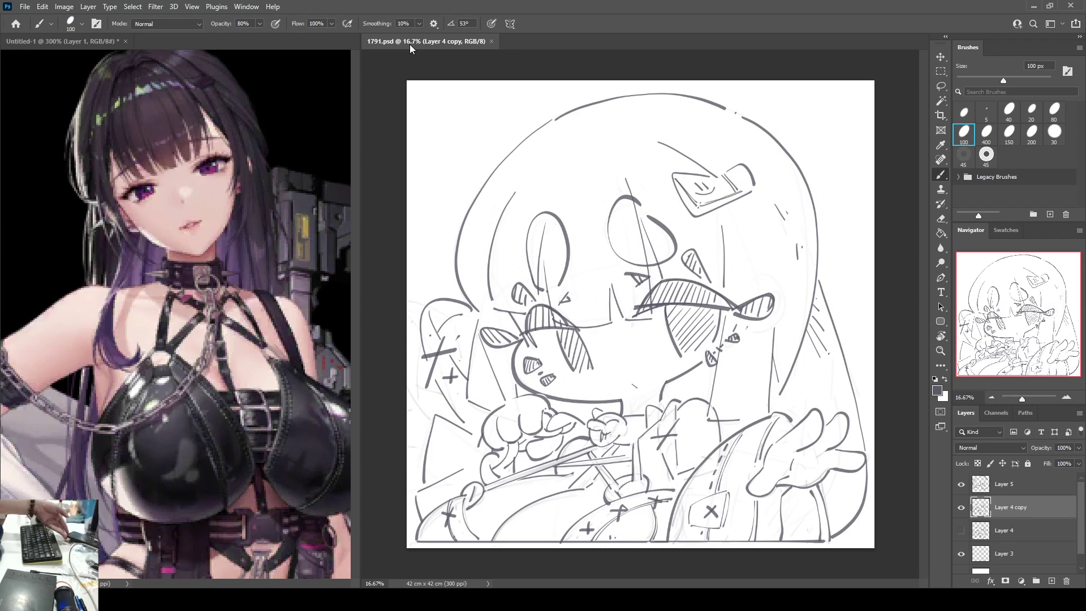
key("ctrl+plus")
key("ctrl+plus")
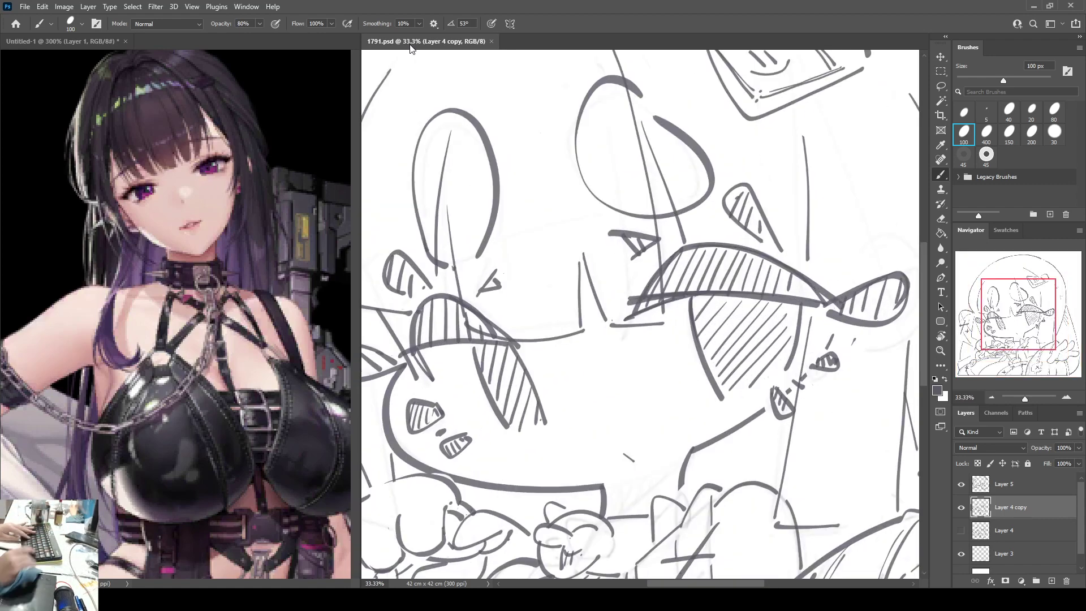
left_click_drag(648, 479, 725, 358)
key("e")
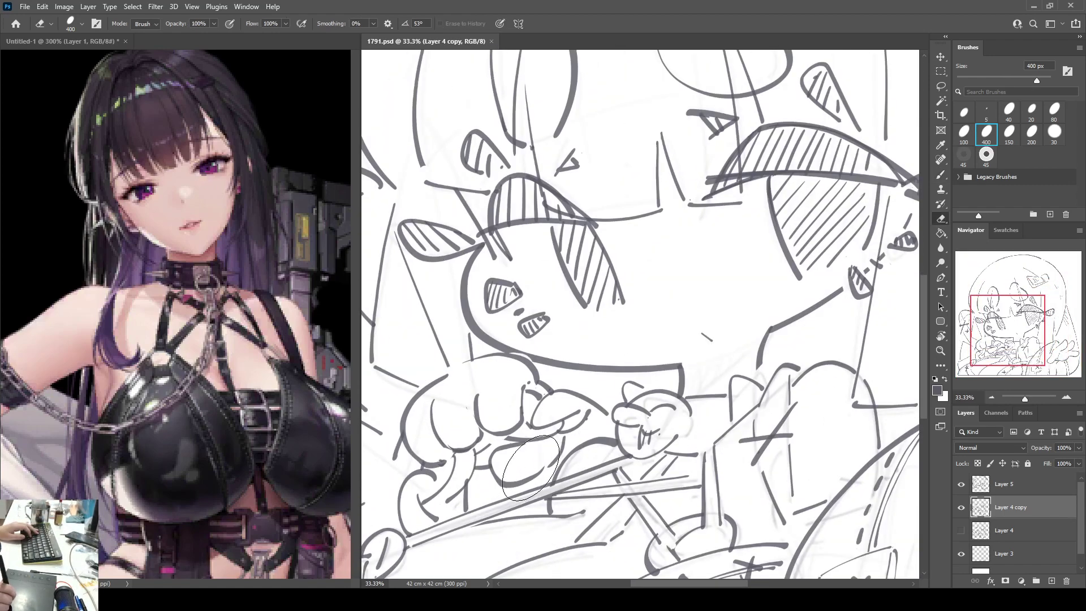
mouse_move(549, 456)
left_mouse_down()
mouse_move(532, 469)
mouse_move(597, 455)
left_mouse_up()
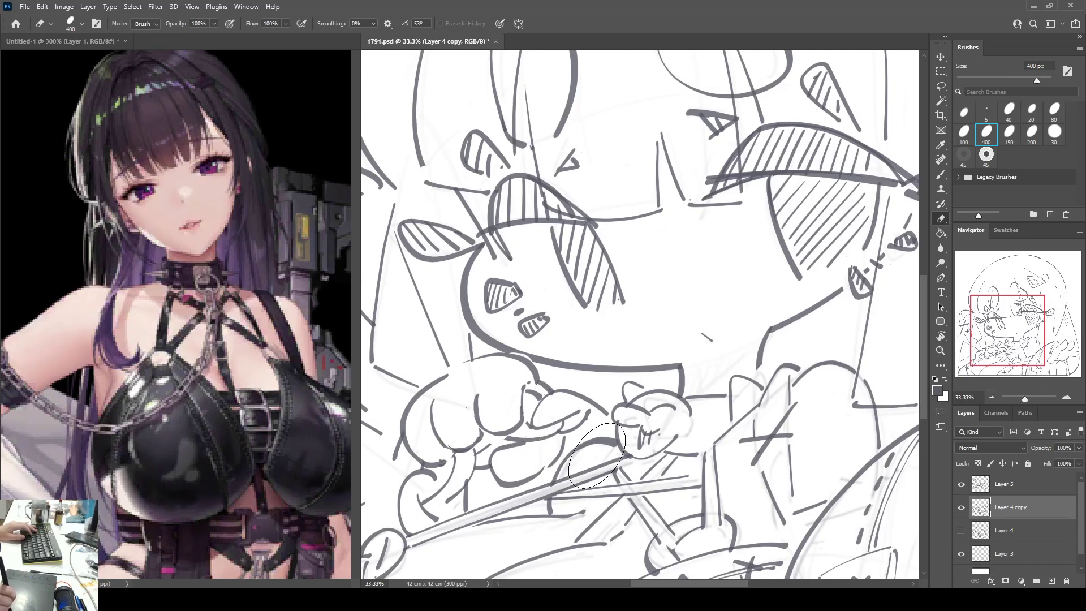
Step: Compare the drawing with and without Layer 5, and merge Layer 5 down into Layer 4 copy
left_click(961, 484)
left_click(961, 484)
left_click(1006, 484)
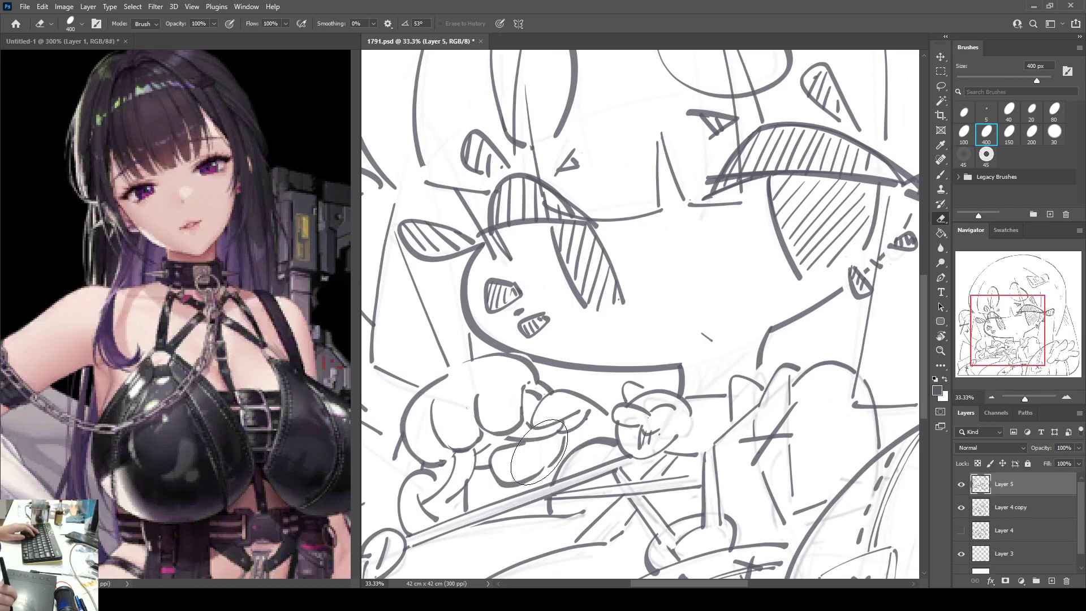
key("b")
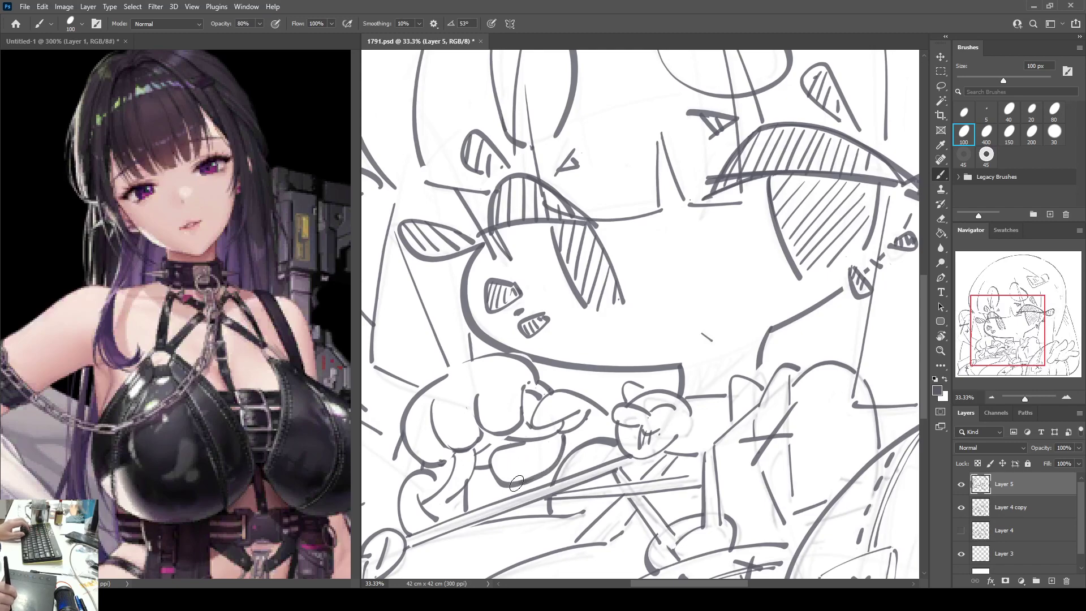
key("ctrl+minus")
key("ctrl+minus")
key("ctrl+minus")
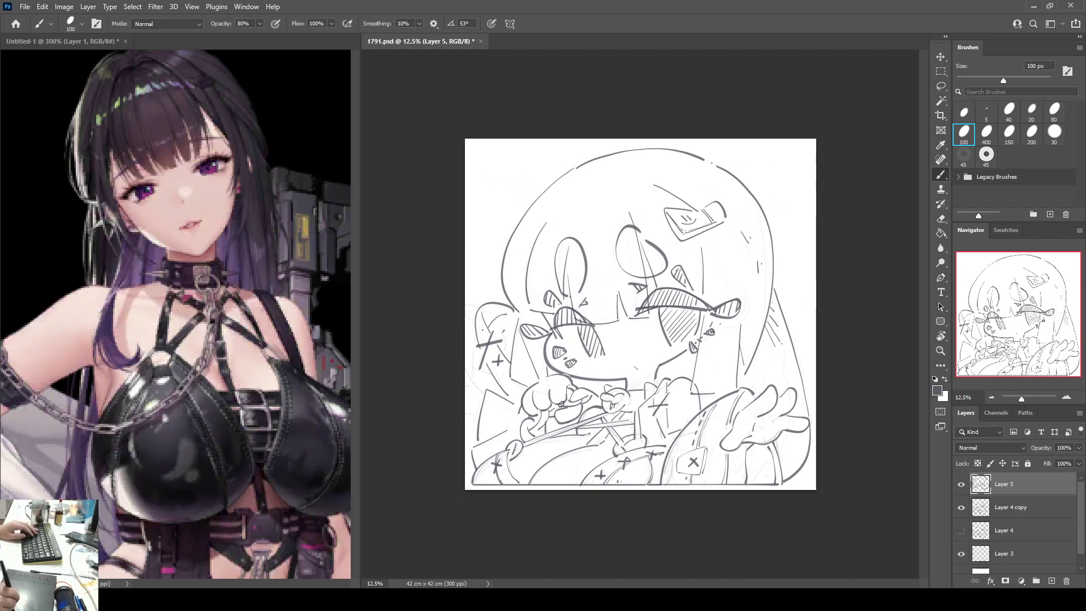
key("ctrl+plus")
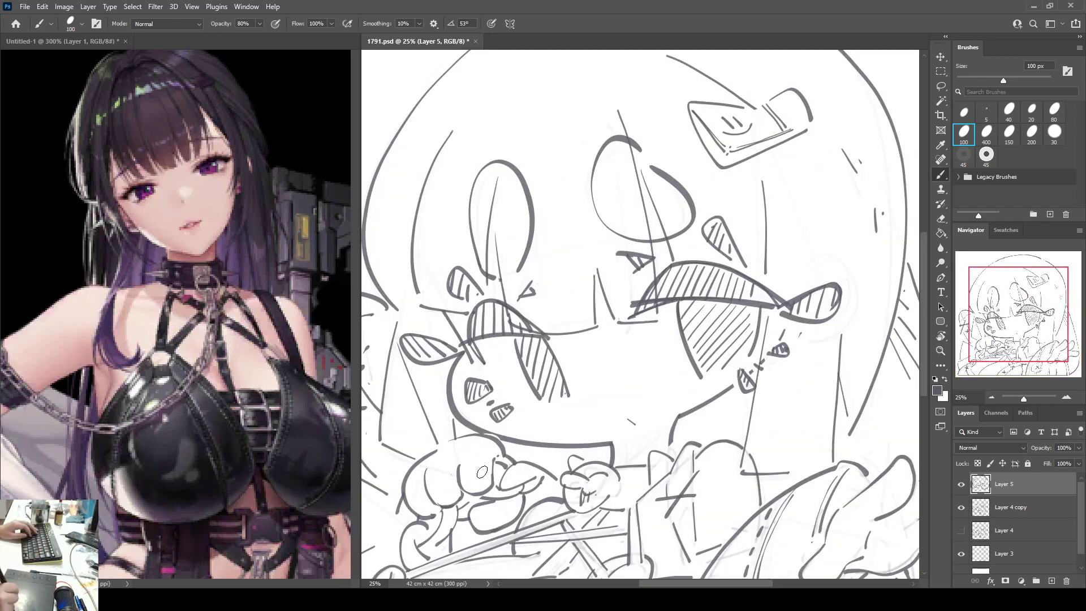
key("e")
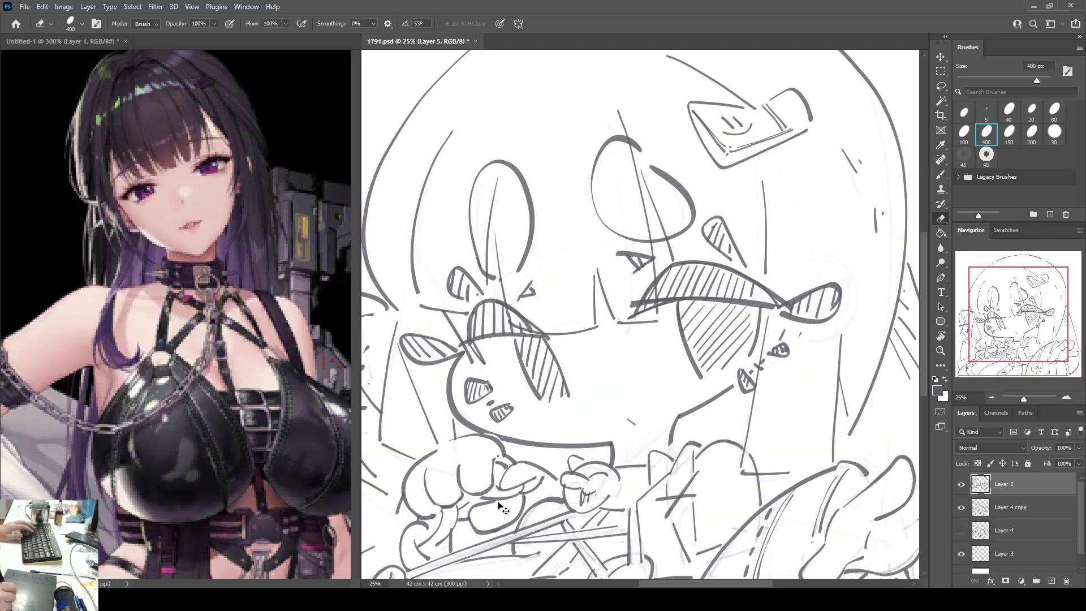
key("Delete")
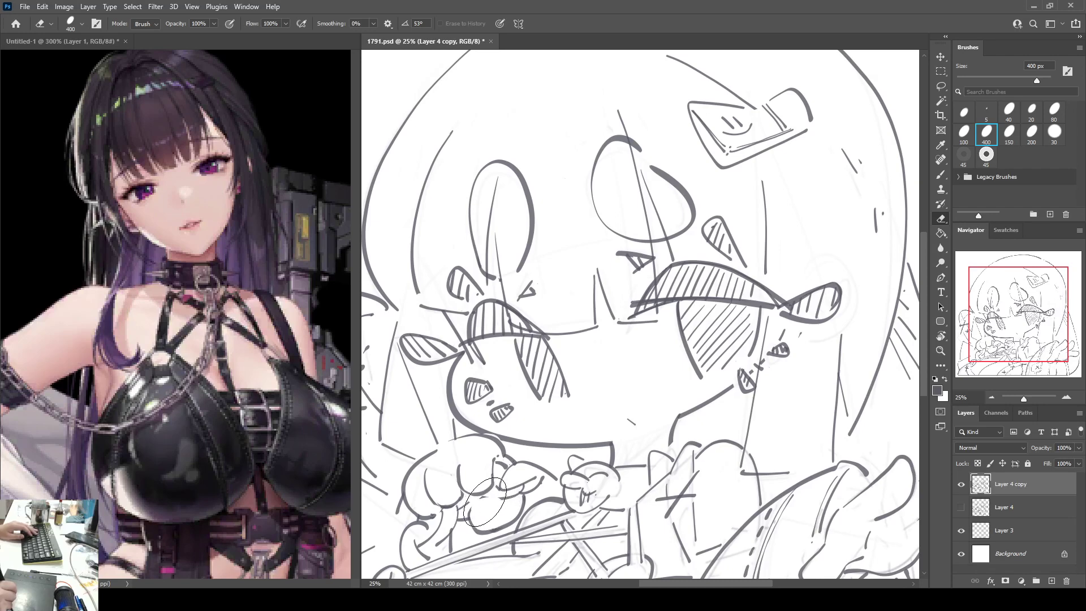
Step: Try another outline stroke on the lower finger, and check the whole drawing in a mirrored view
key("comma")
key("b")
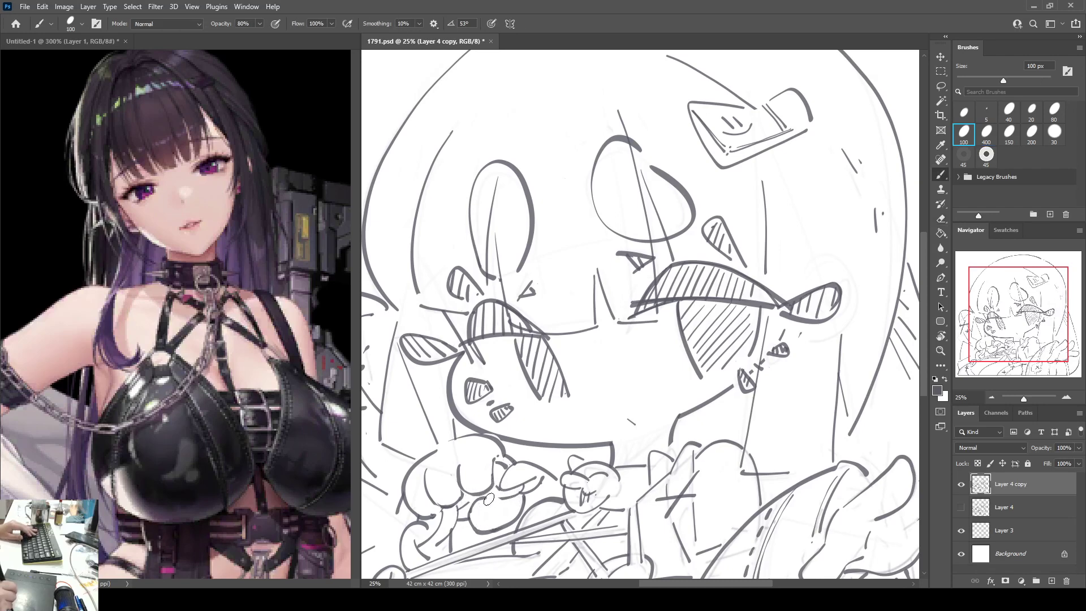
left_click_drag(470, 512, 499, 506)
key("ctrl+z")
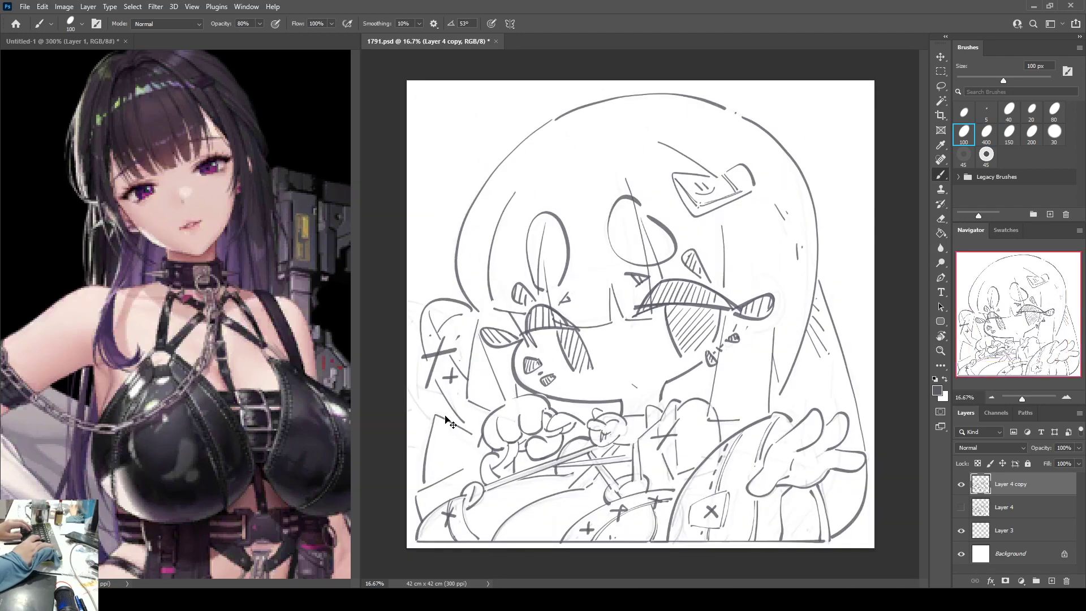
key("ctrl+minus")
key("ctrl+minus")
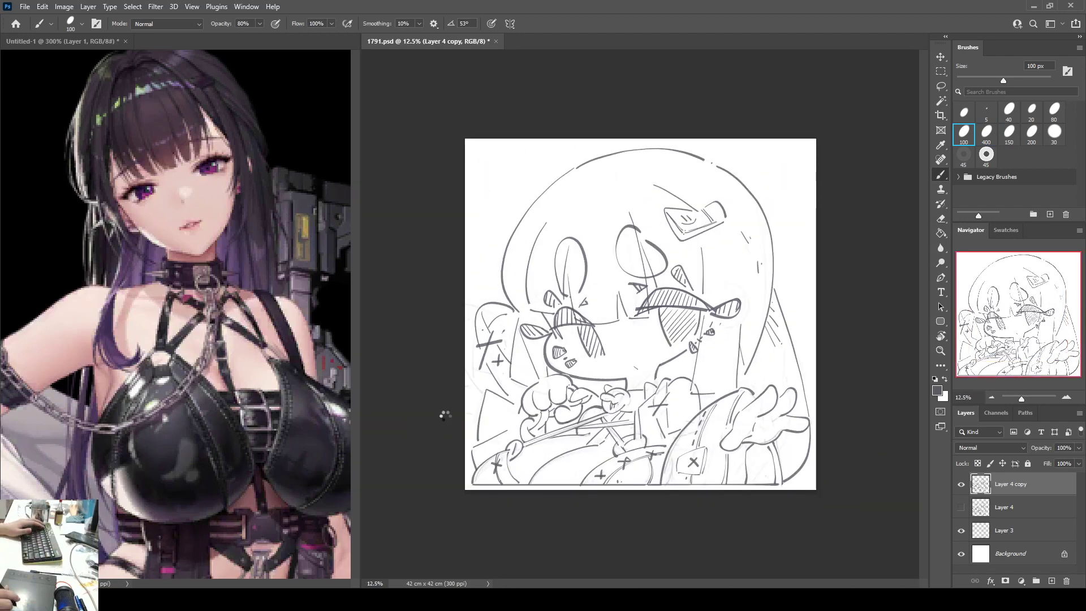
key("ctrl+shift+h")
key("ctrl+shift+h")
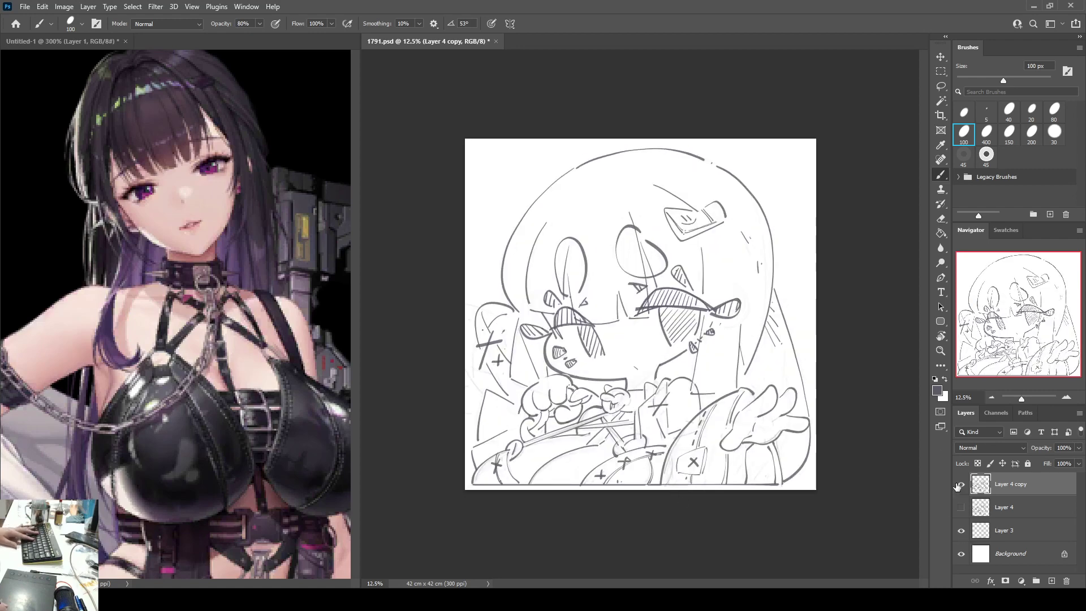
Step: On a duplicate of Layer 4 copy with the original hidden, thicken the left hair outline and side lock with a 400 px brush
key("ctrl+j")
left_click(961, 507)
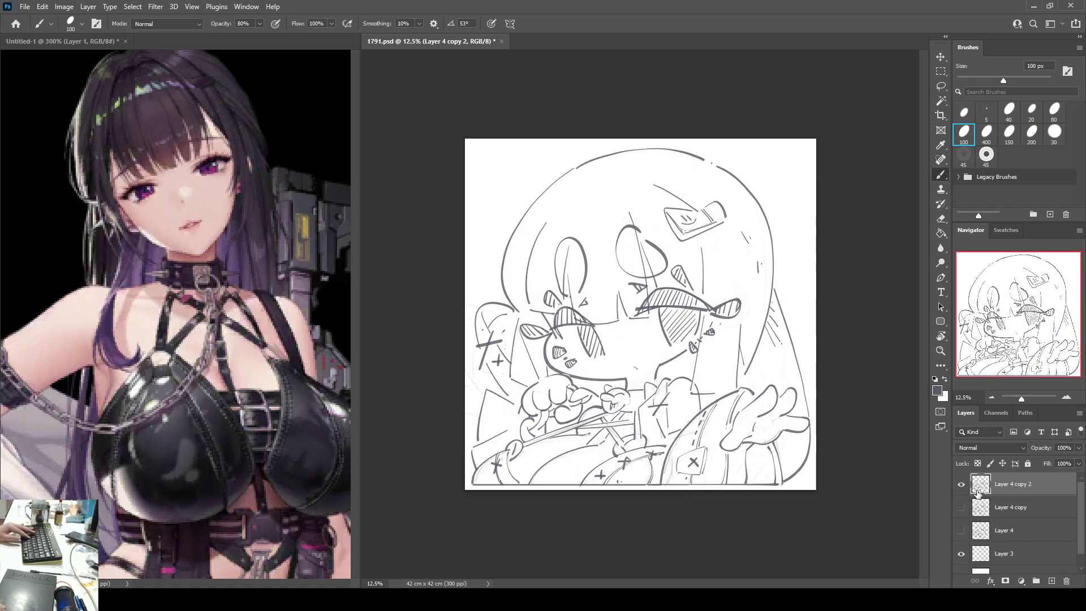
left_click(988, 136)
scroll(888, 148, "up", 2)
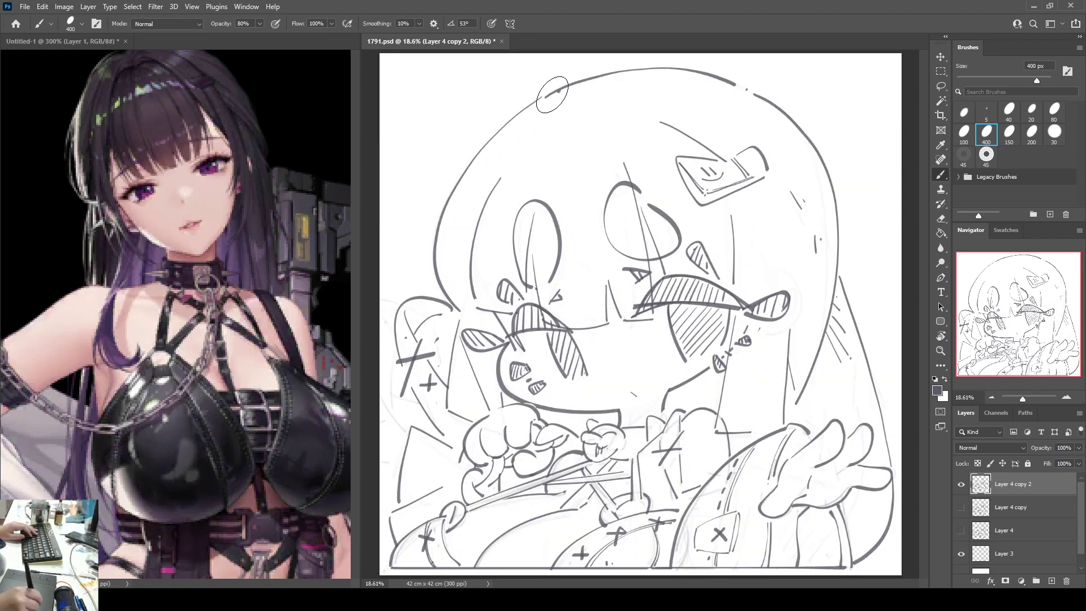
mouse_move(557, 90)
left_mouse_down()
mouse_move(467, 164)
mouse_move(438, 213)
mouse_move(428, 249)
mouse_move(454, 310)
left_mouse_up()
mouse_move(440, 207)
left_mouse_down()
mouse_move(424, 277)
mouse_move(454, 310)
left_mouse_up()
mouse_move(458, 314)
left_mouse_down()
mouse_move(441, 396)
mouse_move(444, 419)
mouse_move(472, 425)
left_mouse_up()
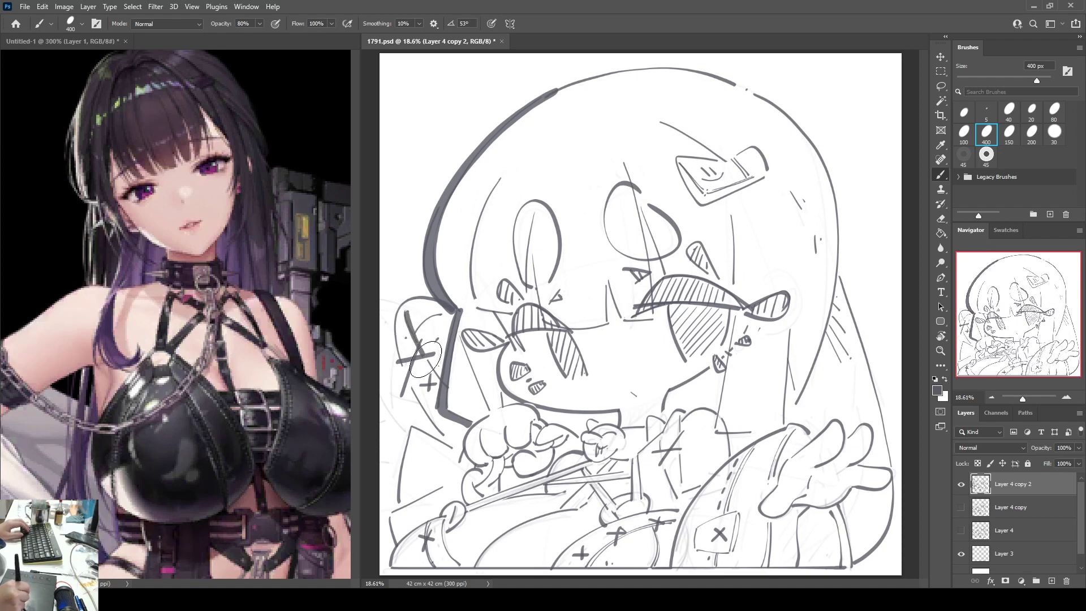
Step: Add strokes to the cross marks in the looped hair on the left, and thicken the loop's outline with the 400 px brush
left_click_drag(425, 359, 442, 383)
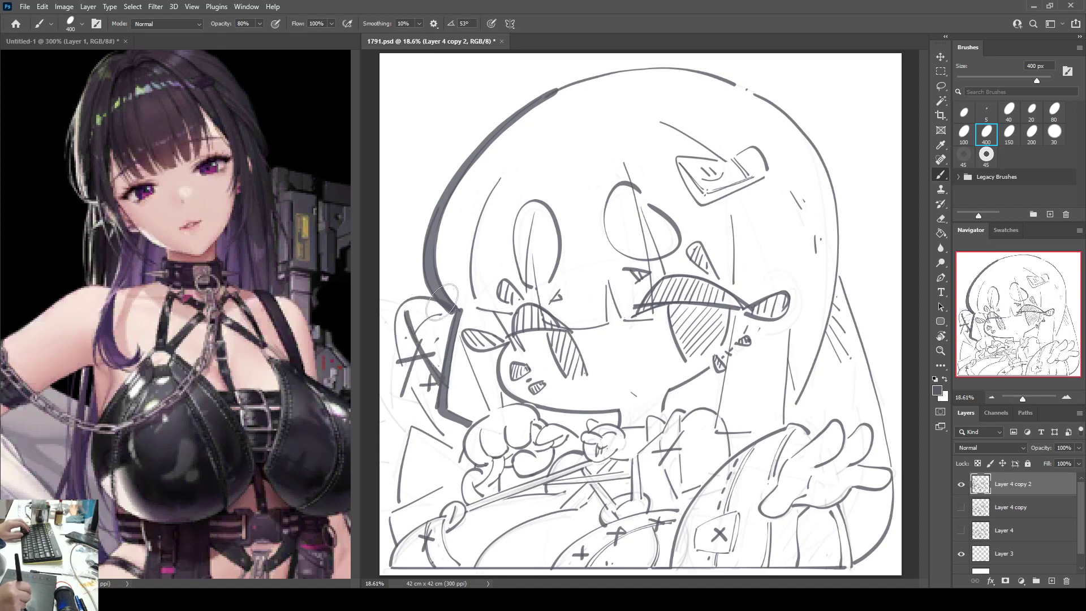
mouse_move(414, 294)
left_mouse_down()
mouse_move(391, 330)
mouse_move(410, 382)
mouse_move(444, 426)
left_mouse_up()
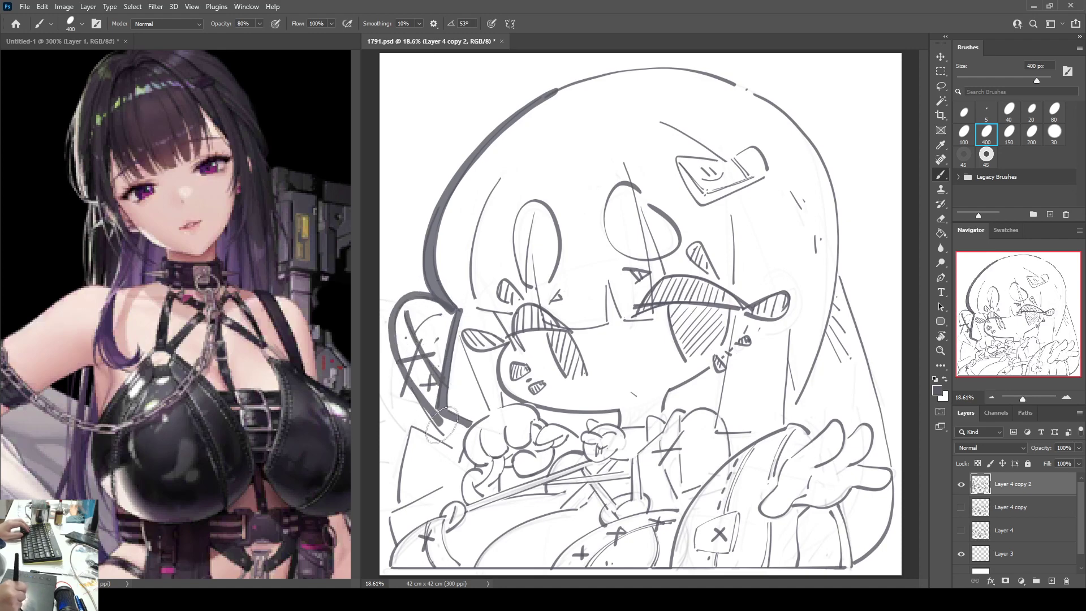
key("ctrl+z")
mouse_move(438, 301)
left_mouse_down()
mouse_move(404, 303)
mouse_move(395, 316)
mouse_move(404, 376)
mouse_move(447, 445)
left_mouse_up()
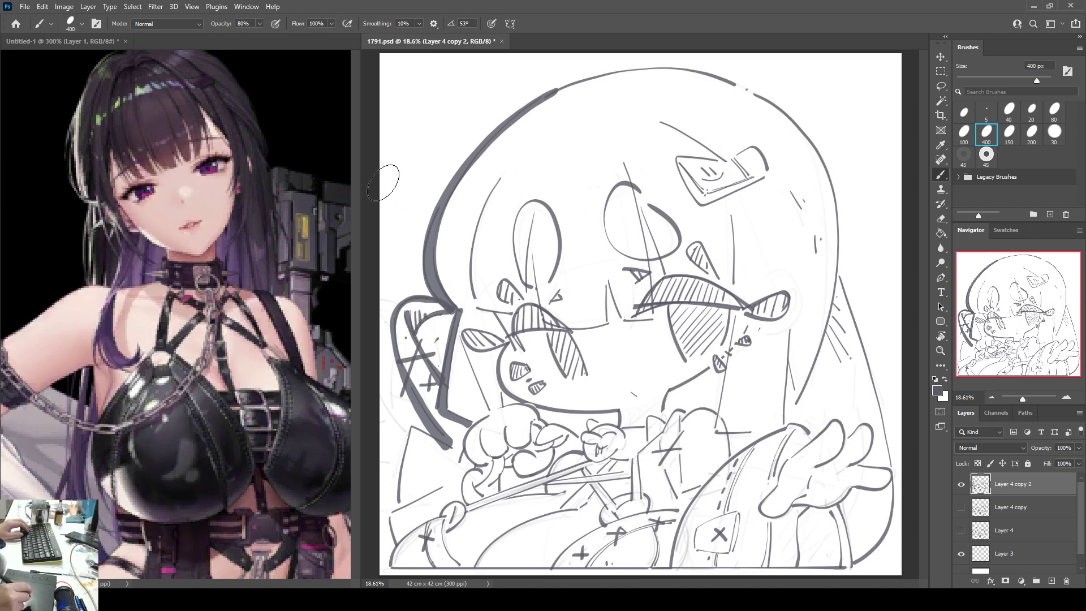
Step: Thicken the jagged contour below the looped hair at the lower left and the drawing's bottom edge with the 400 px brush
mouse_move(410, 425)
left_mouse_down()
mouse_move(446, 444)
mouse_move(421, 446)
mouse_move(409, 425)
mouse_move(387, 517)
mouse_move(441, 486)
left_mouse_up()
mouse_move(386, 516)
left_mouse_down()
mouse_move(400, 552)
mouse_move(392, 567)
mouse_move(417, 525)
mouse_move(446, 511)
left_mouse_up()
key("ctrl+z")
mouse_move(388, 566)
left_mouse_down()
mouse_move(396, 545)
mouse_move(444, 514)
mouse_move(452, 520)
mouse_move(441, 537)
mouse_move(450, 523)
mouse_move(442, 537)
mouse_move(464, 563)
left_mouse_up()
left_click_drag(394, 562, 846, 557)
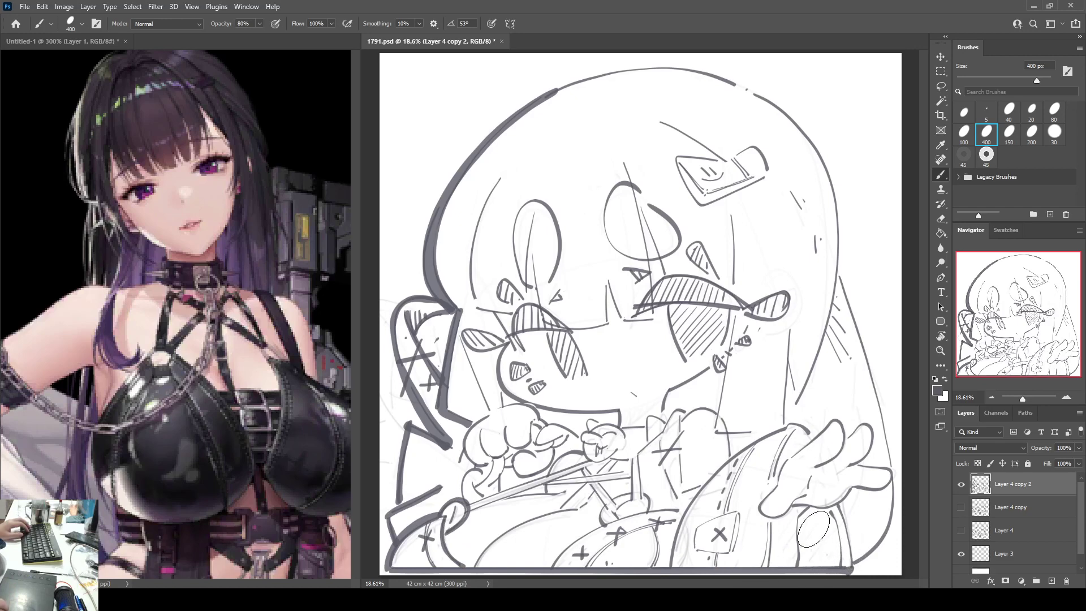
Step: Thicken the curved chest contour and the diagonal strap running from the ring toward the small hand, redoing strokes as needed
mouse_move(478, 565)
left_mouse_down()
mouse_move(513, 529)
mouse_move(572, 507)
left_mouse_up()
key("ctrl+z")
key("ctrl+z")
mouse_move(473, 562)
left_mouse_down()
mouse_move(520, 523)
mouse_move(583, 505)
left_mouse_up()
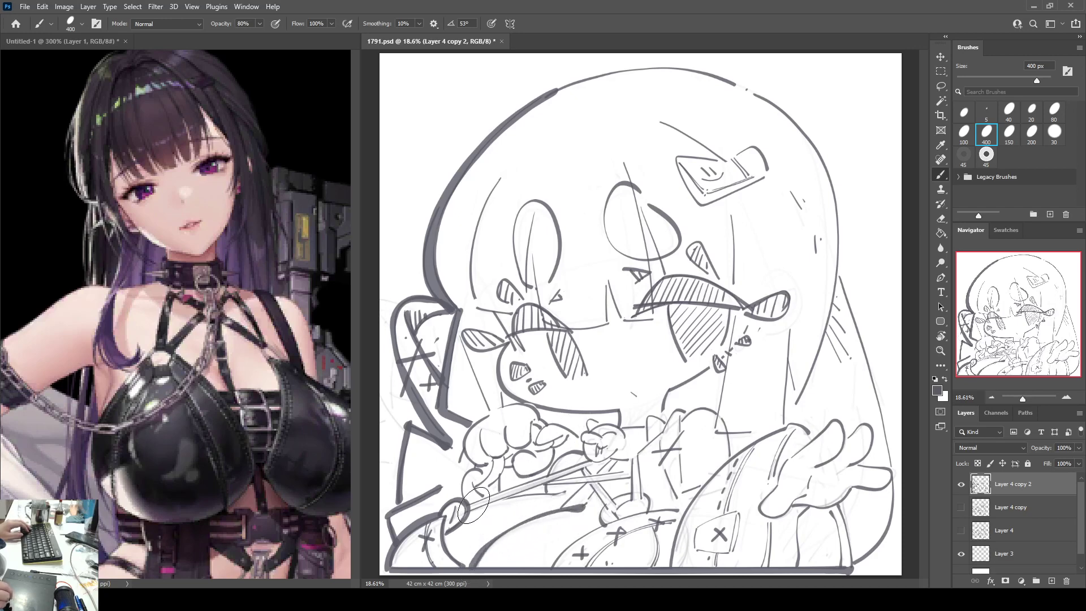
left_click_drag(471, 508, 581, 461)
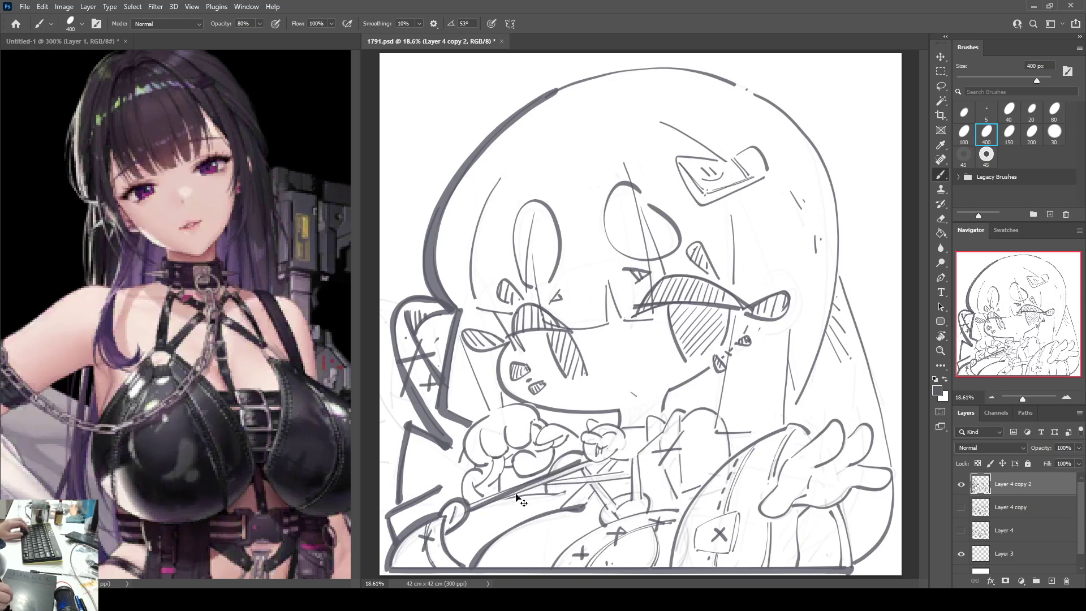
key("ctrl+z")
mouse_move(467, 508)
left_mouse_down()
mouse_move(590, 462)
mouse_move(636, 502)
left_mouse_up()
key("ctrl+z")
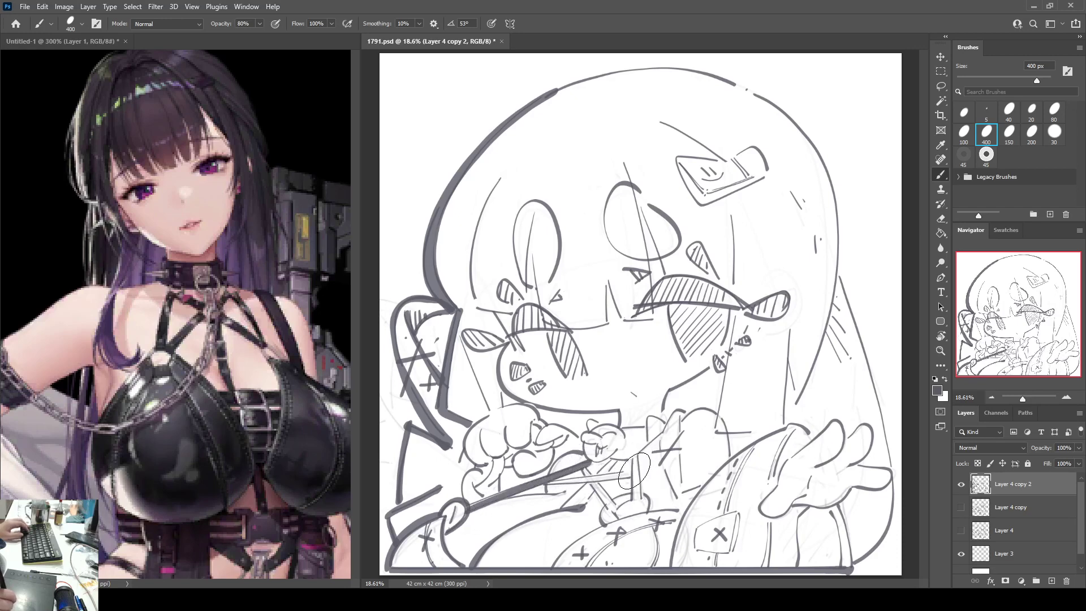
Step: Thicken the short vertical strap edge and the crossed laces on the chest, erasing excess stroke at the crossing's lower end
left_click_drag(634, 458, 635, 500)
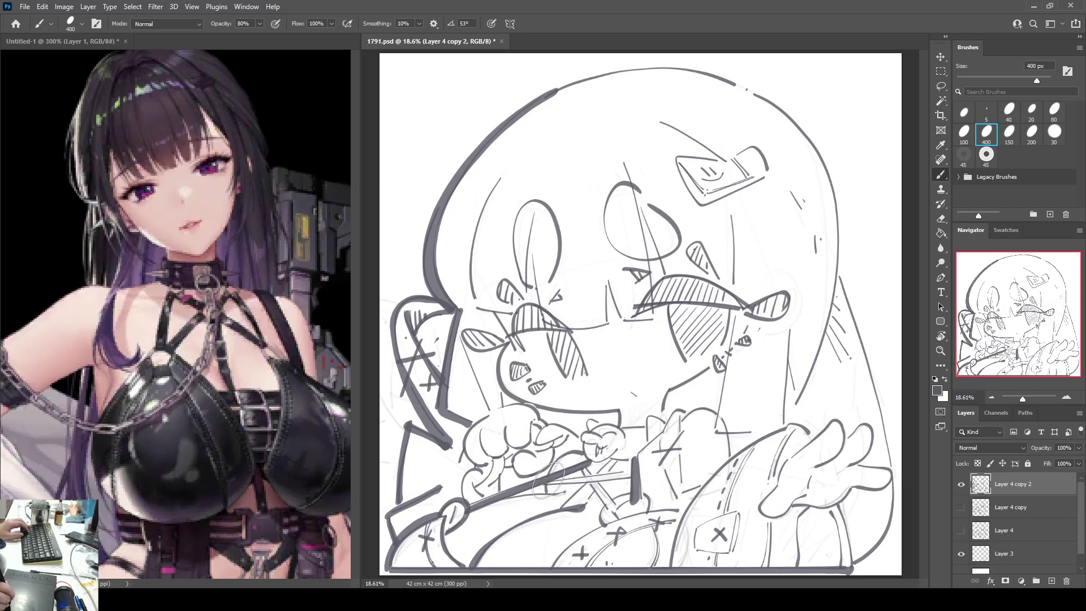
mouse_move(548, 480)
left_mouse_down()
mouse_move(625, 477)
mouse_move(606, 504)
left_mouse_up()
left_click_drag(584, 466, 610, 504)
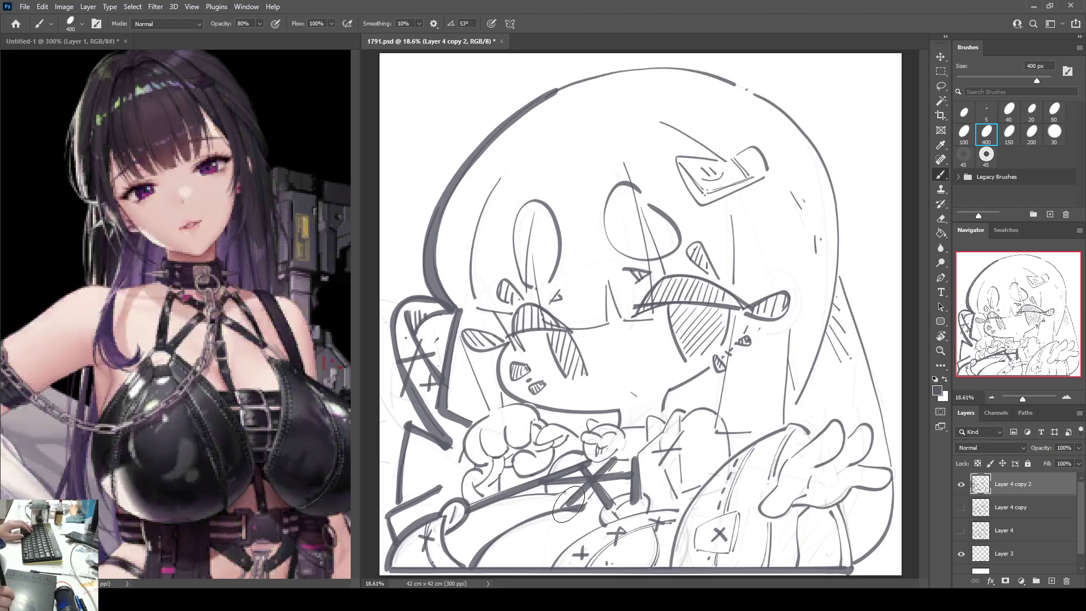
left_click_drag(568, 503, 611, 465)
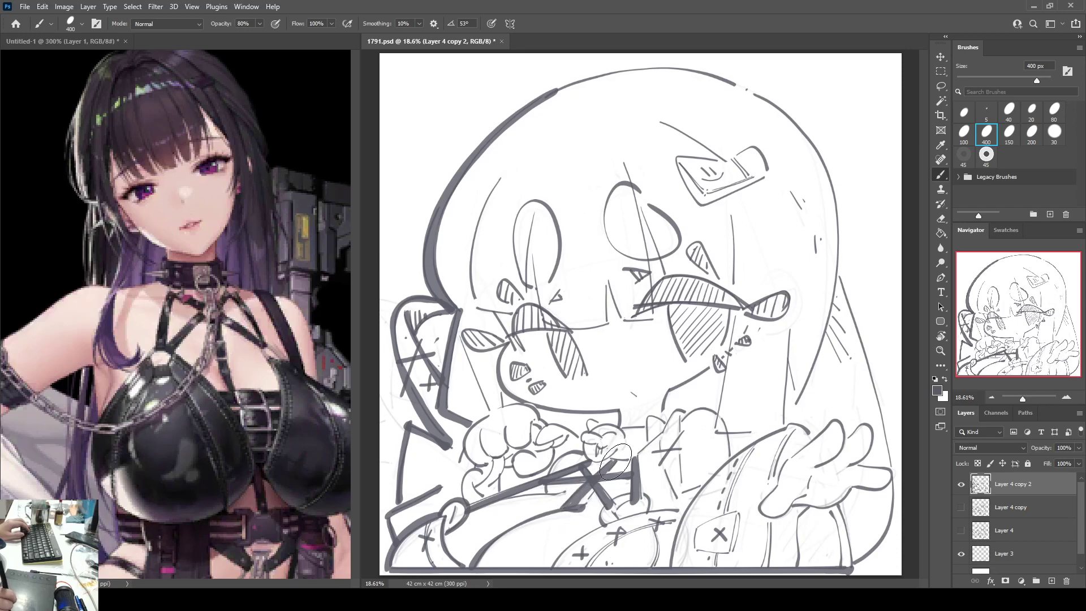
key("e")
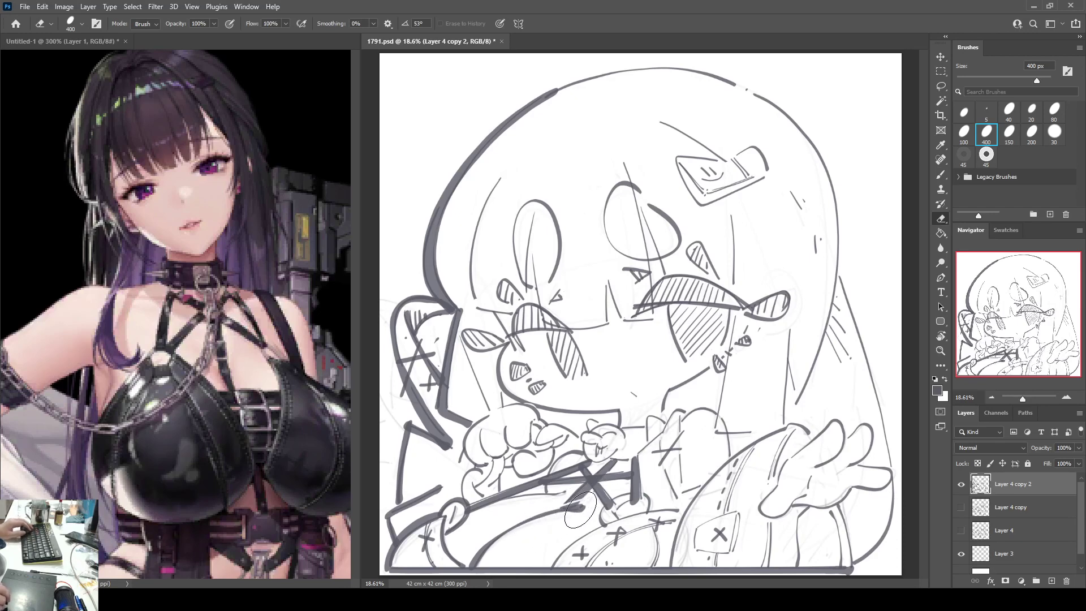
mouse_move(584, 498)
left_mouse_down()
mouse_move(562, 508)
mouse_move(590, 501)
left_mouse_up()
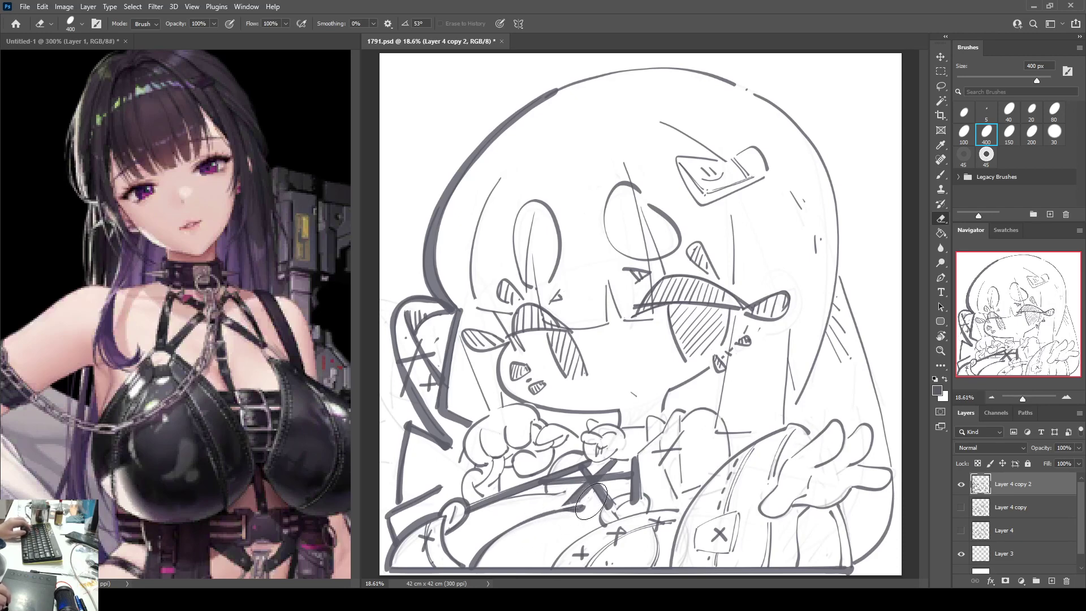
key("b")
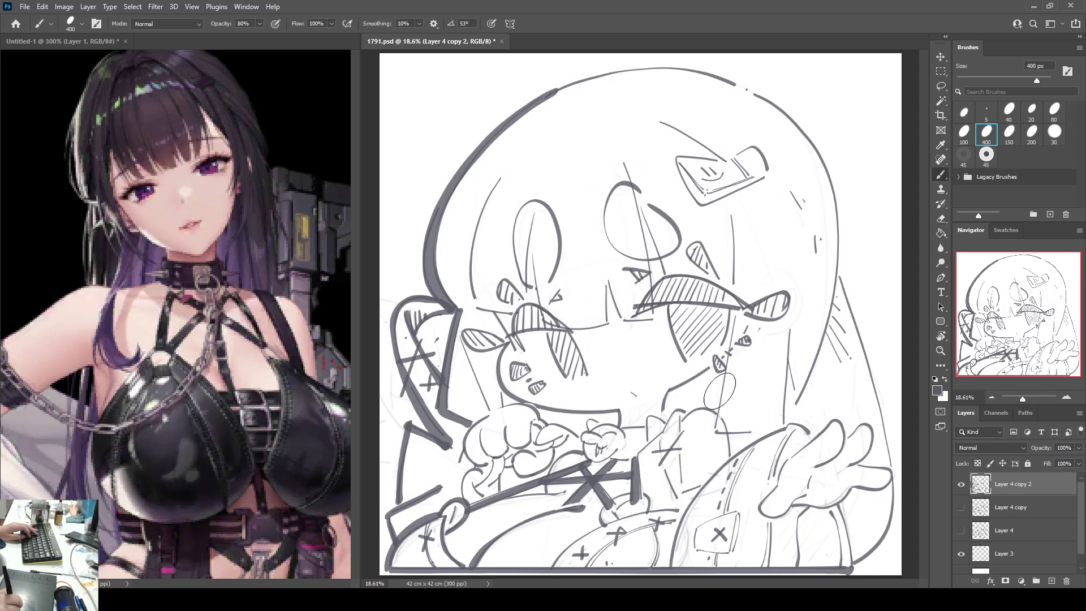
Step: Thicken the left side strand and the lower edge of the bangs up to the central notch, erasing and redrawing the edge
mouse_move(500, 178)
left_mouse_down()
mouse_move(470, 266)
mouse_move(474, 293)
left_mouse_up()
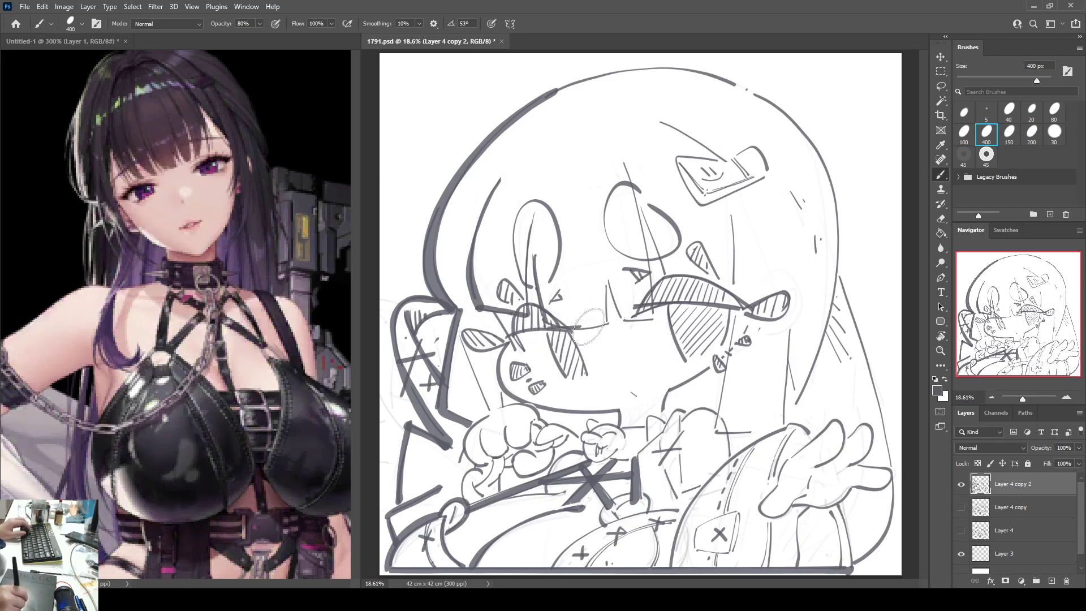
left_click_drag(544, 326, 607, 327)
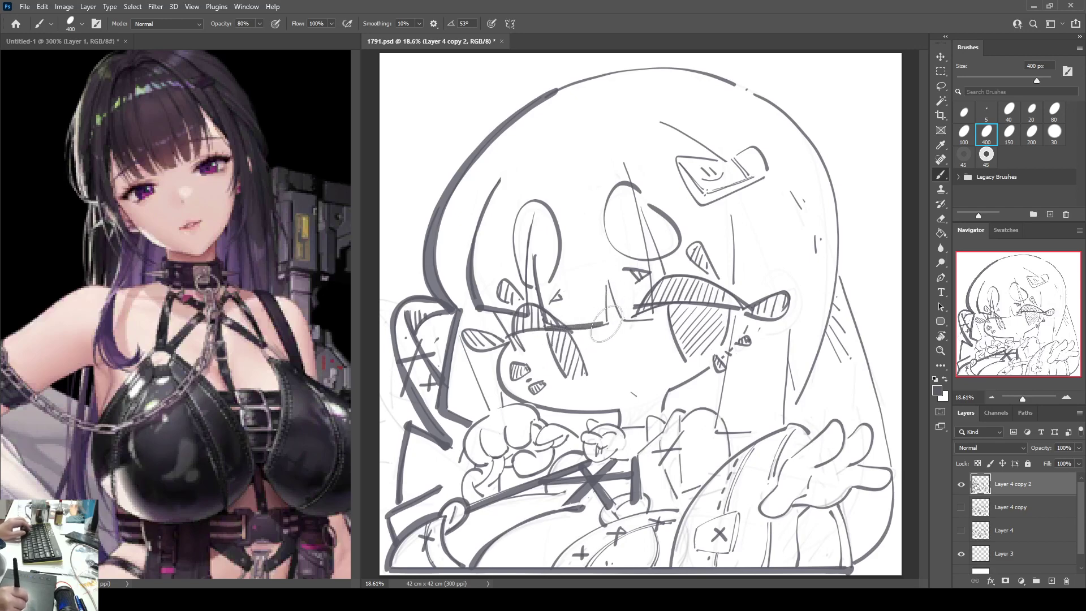
left_click_drag(609, 282, 608, 324)
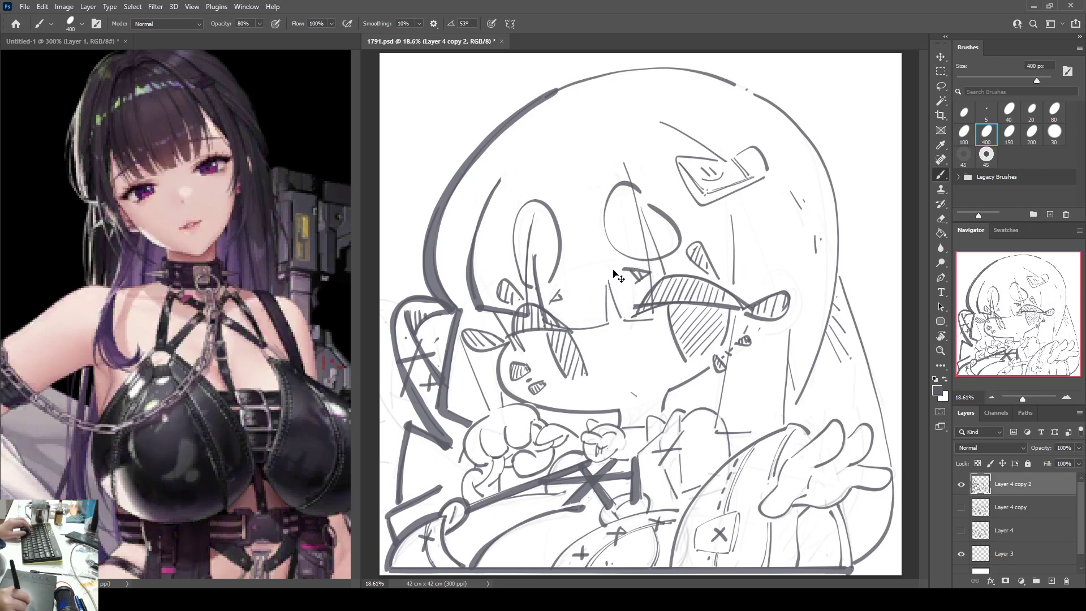
key("e")
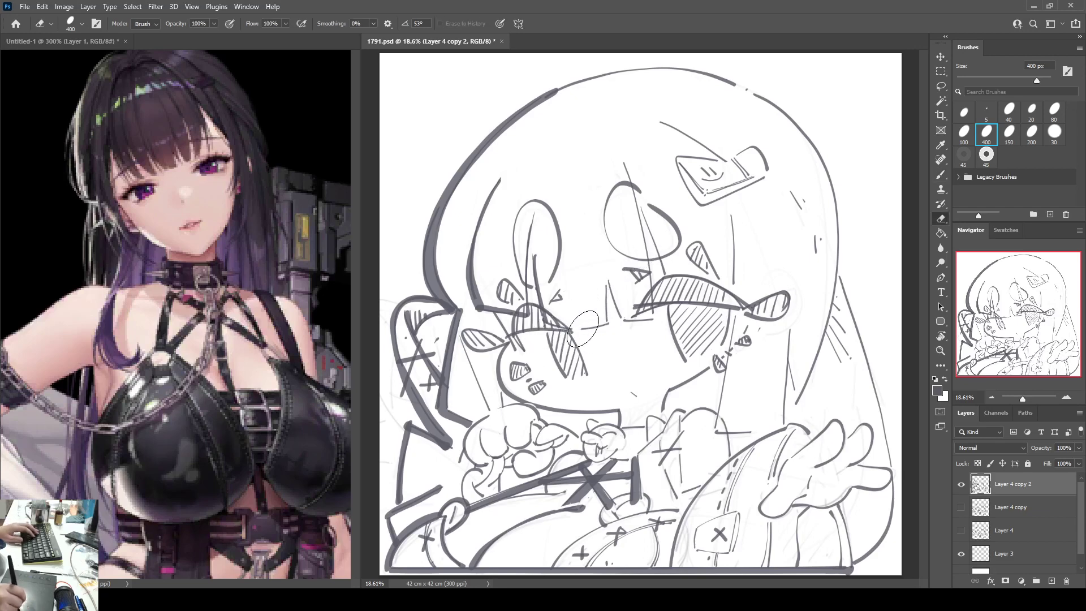
key("b")
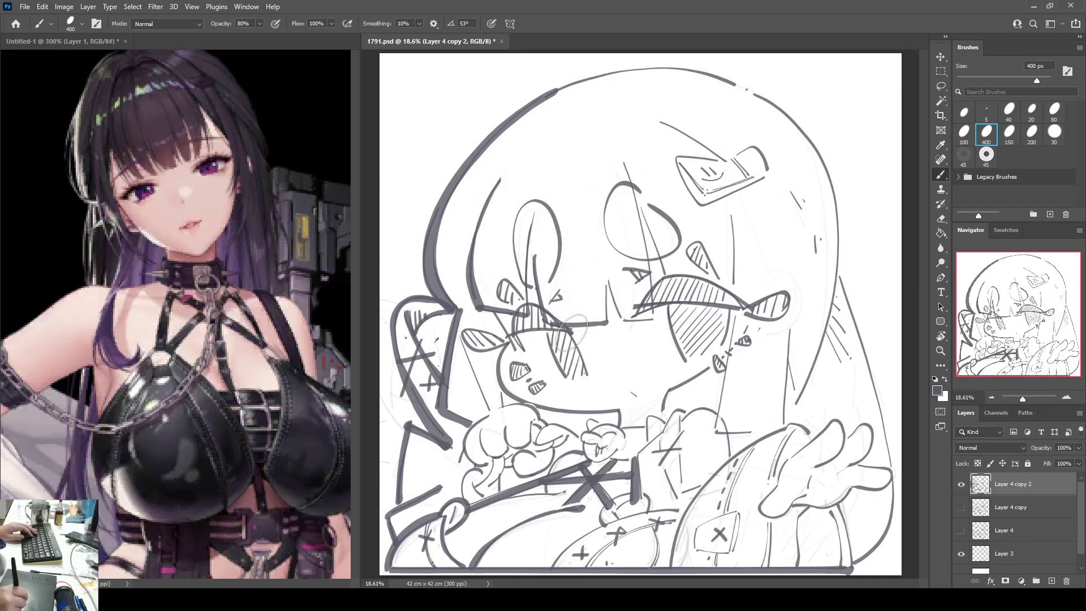
key("z")
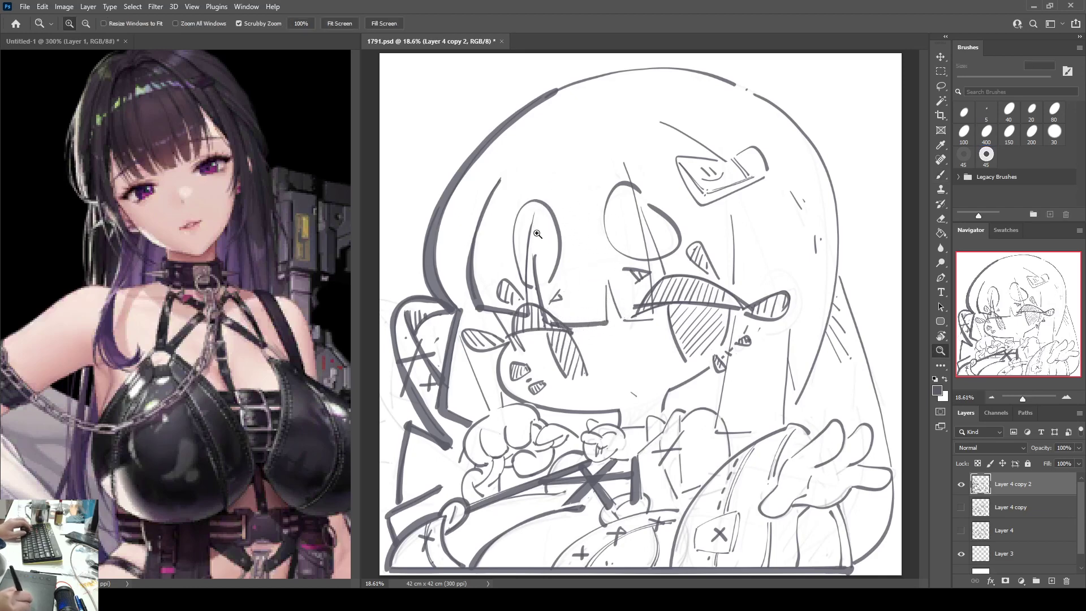
key("b")
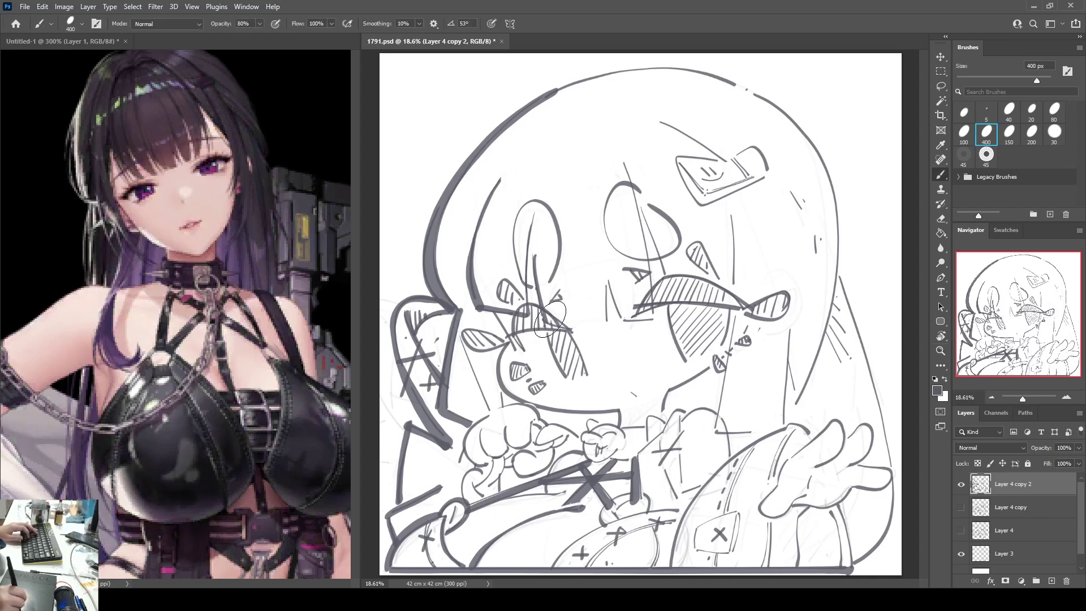
key("e")
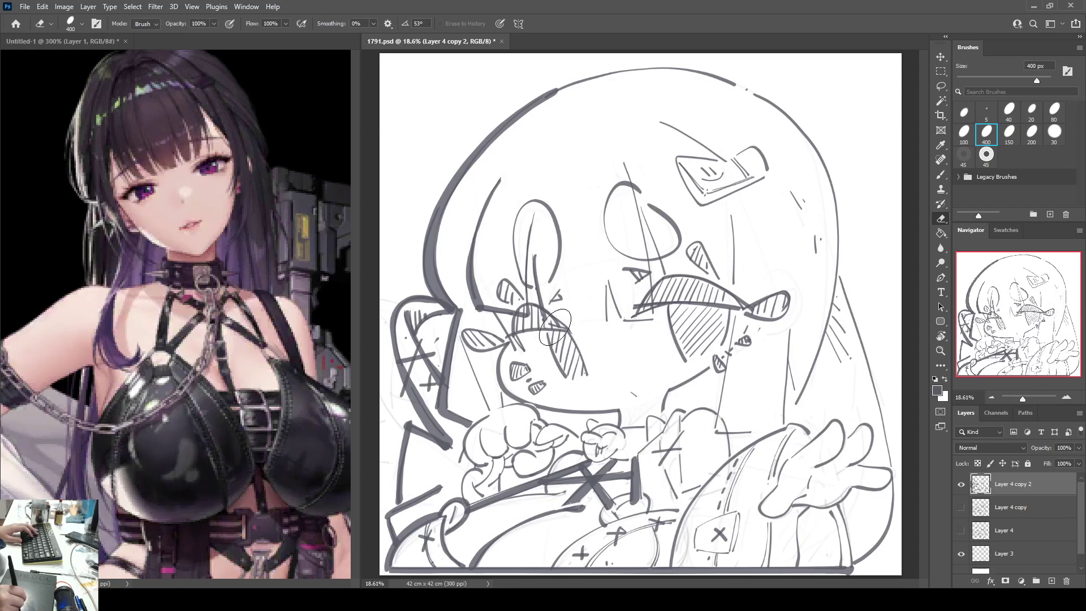
key("b")
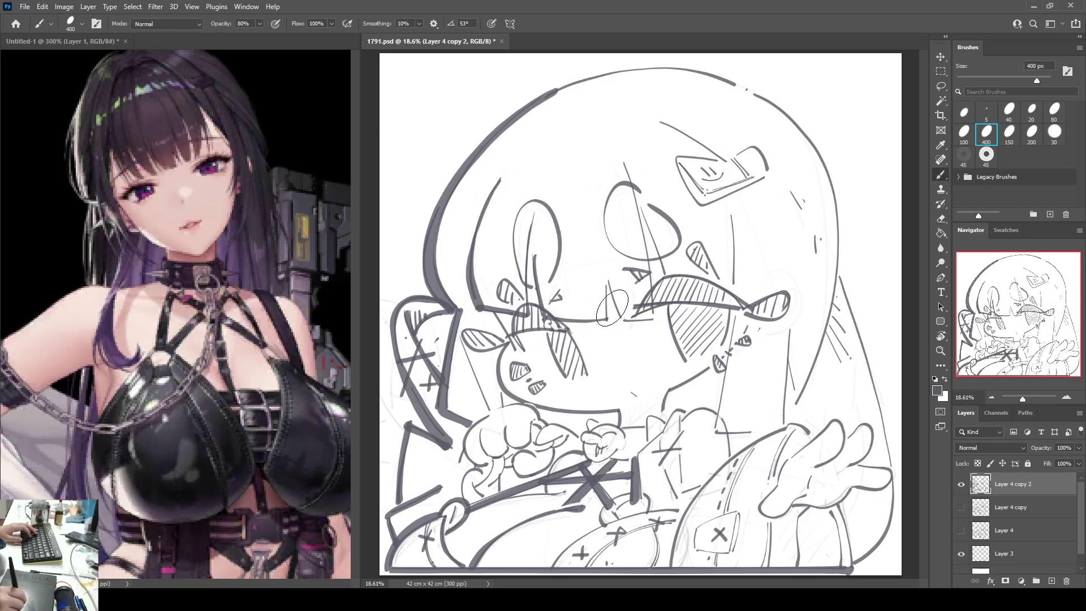
Step: Thicken the central notch of the bangs, the long pointed strand between the eyes, and the short vertical strand above the right eye
left_click_drag(608, 278, 607, 317)
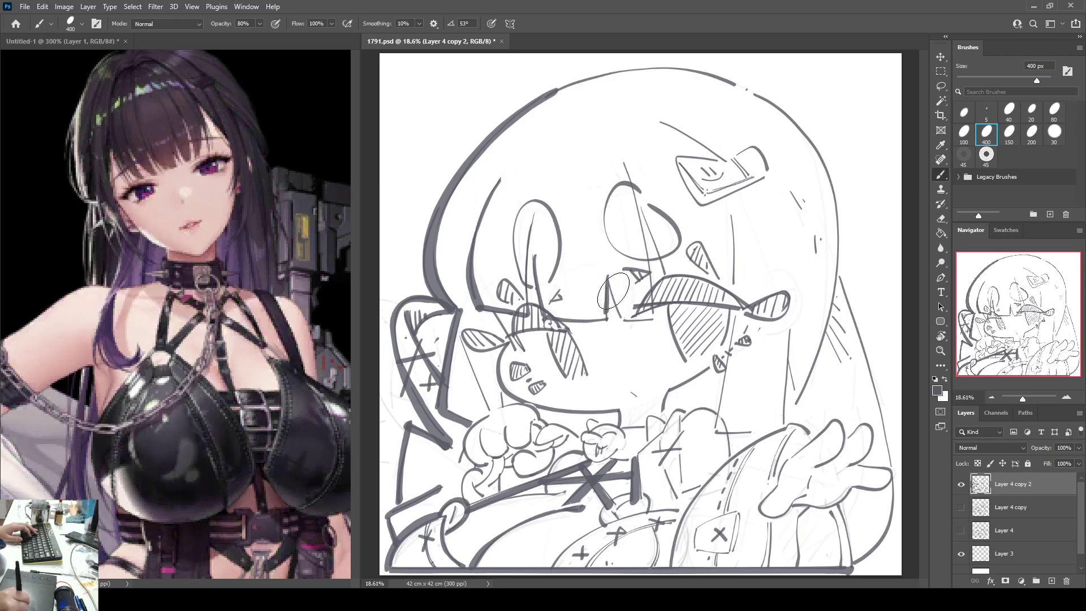
mouse_move(609, 278)
left_mouse_down()
mouse_move(624, 317)
mouse_move(640, 320)
left_mouse_up()
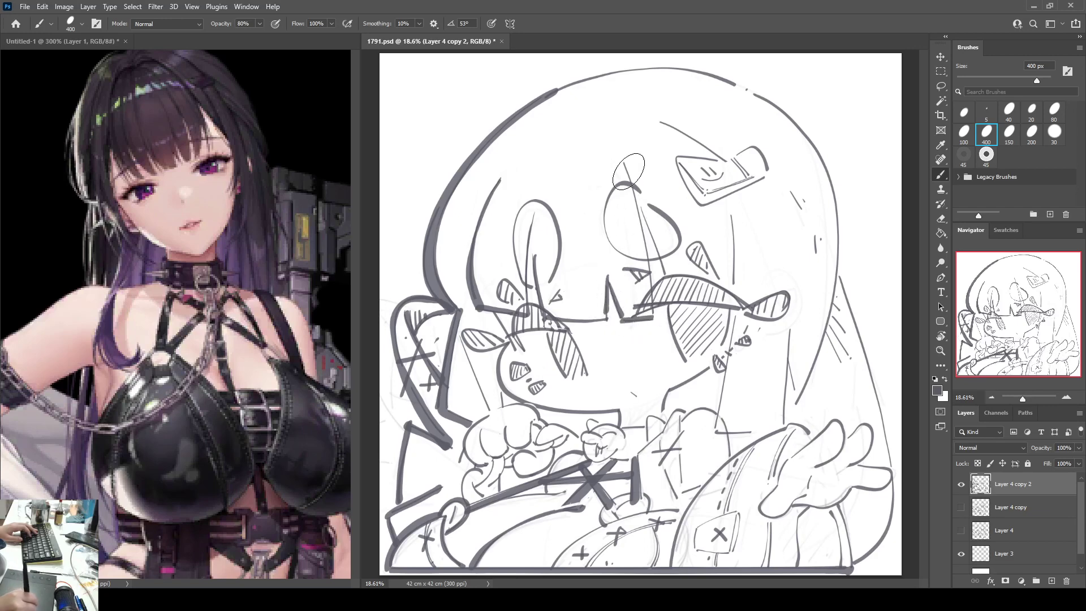
left_click_drag(636, 186, 653, 317)
key("ctrl+z")
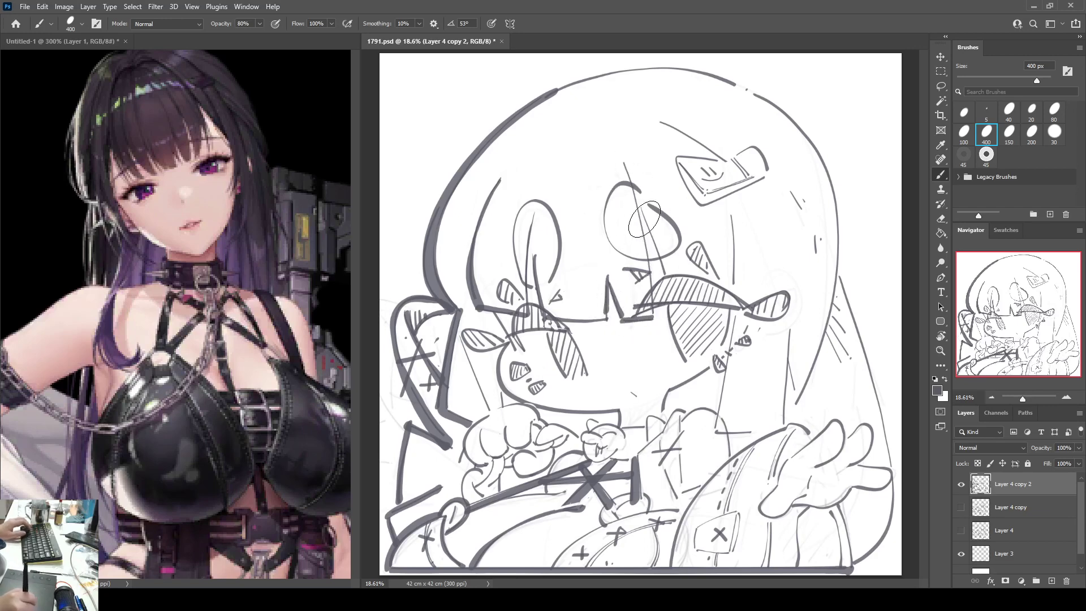
left_click_drag(639, 205, 654, 316)
mouse_move(621, 164)
left_mouse_down()
mouse_move(669, 281)
mouse_move(692, 287)
mouse_move(680, 302)
mouse_move(671, 295)
mouse_move(721, 286)
left_mouse_up()
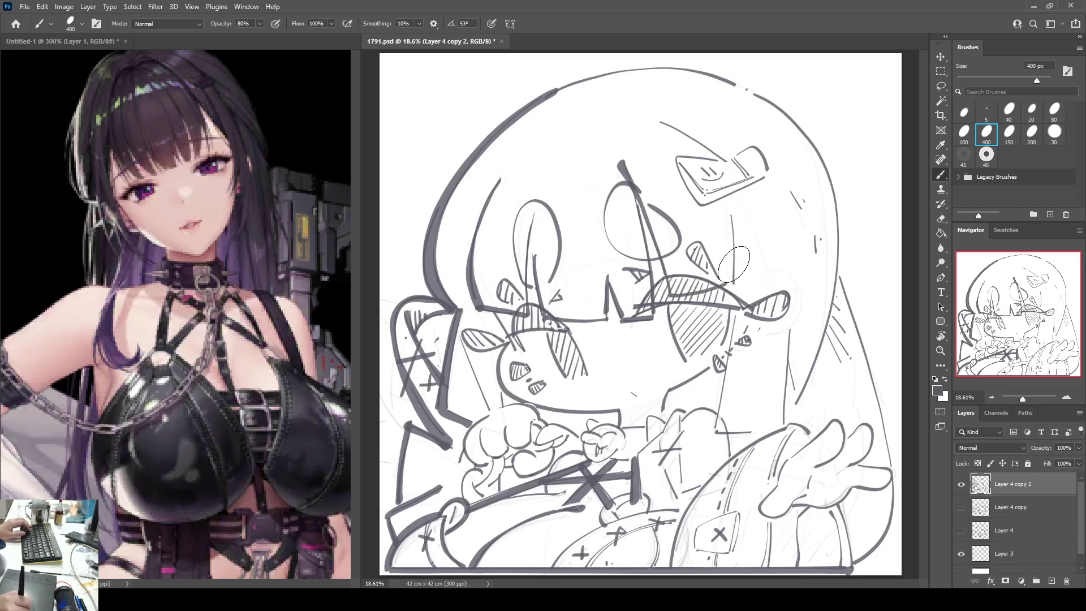
left_click_drag(735, 215, 733, 282)
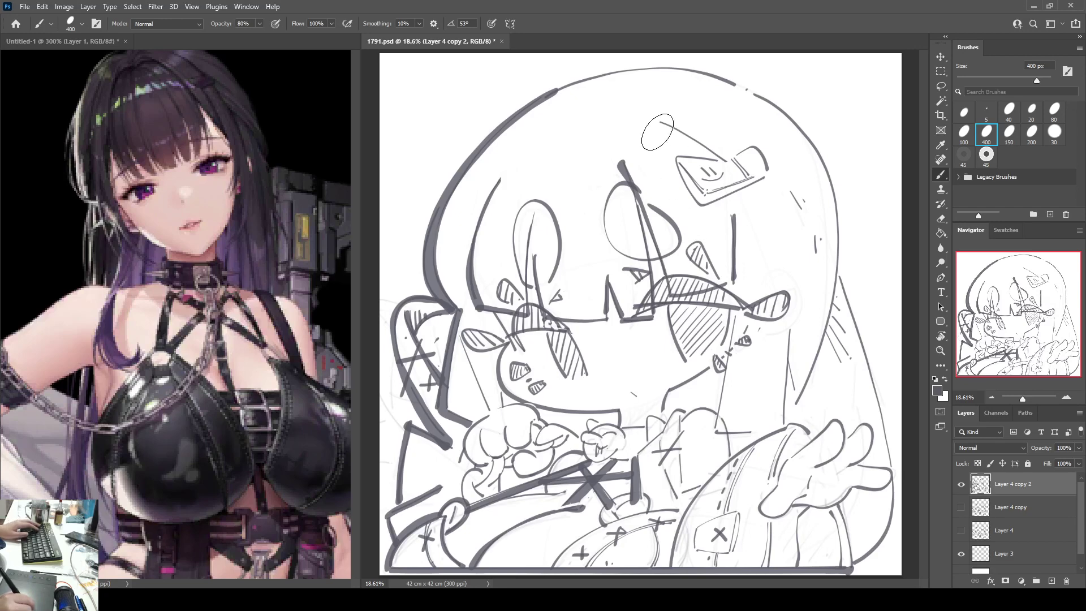
Step: Check the drawing in a mirrored view, and thicken both edges and the blunt end of the right side lock
key("F2")
key("F2")
key("e")
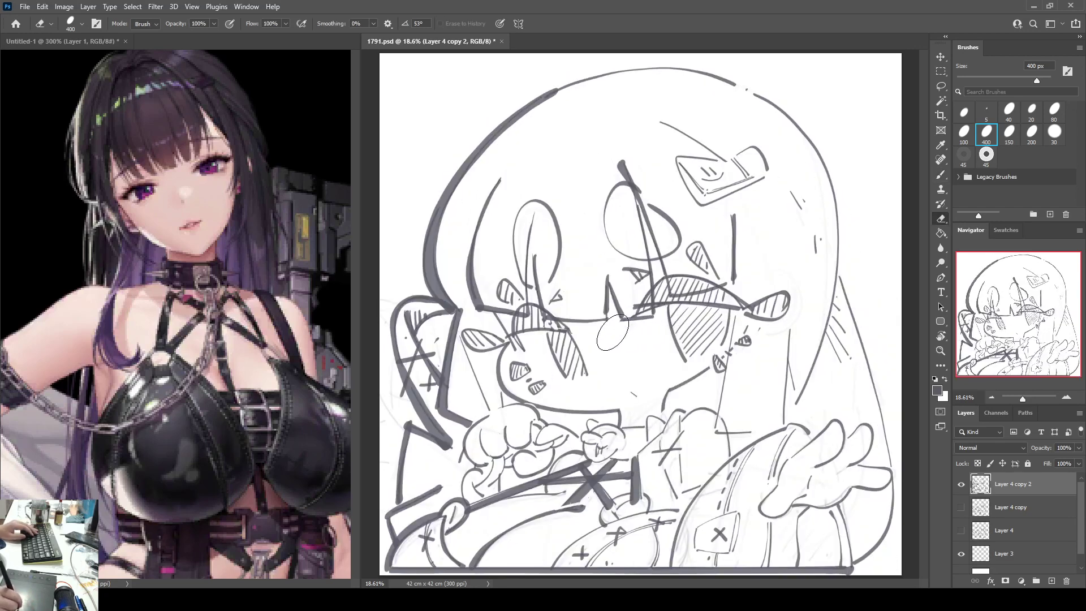
key("b")
left_click_drag(738, 315, 722, 424)
key("ctrl+z")
mouse_move(739, 316)
left_mouse_down()
mouse_move(713, 431)
mouse_move(761, 427)
left_mouse_up()
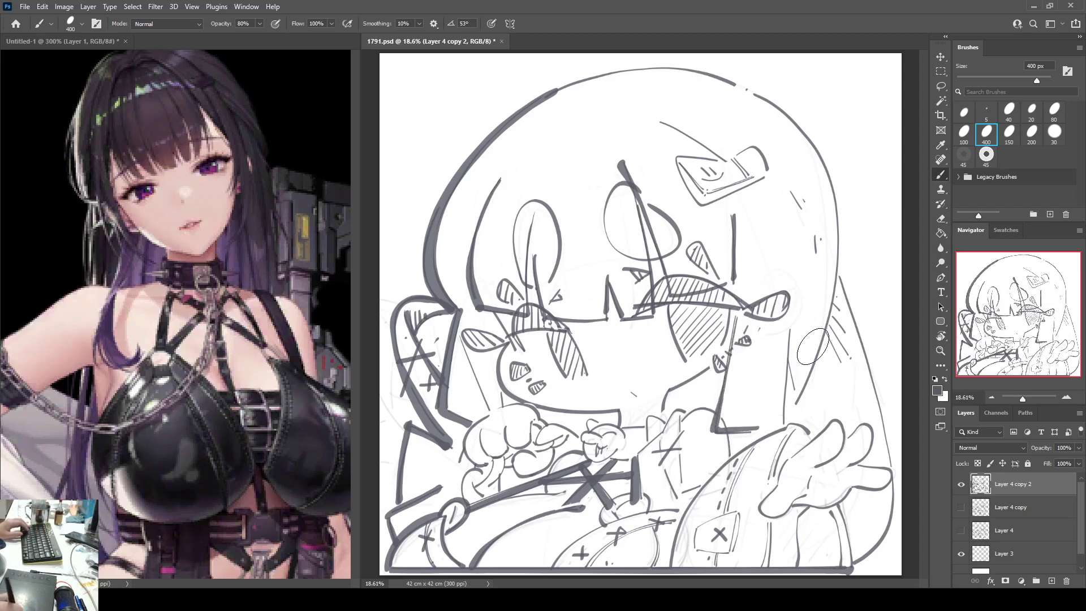
left_click_drag(791, 323, 784, 416)
key("ctrl+z")
left_click_drag(791, 324, 782, 426)
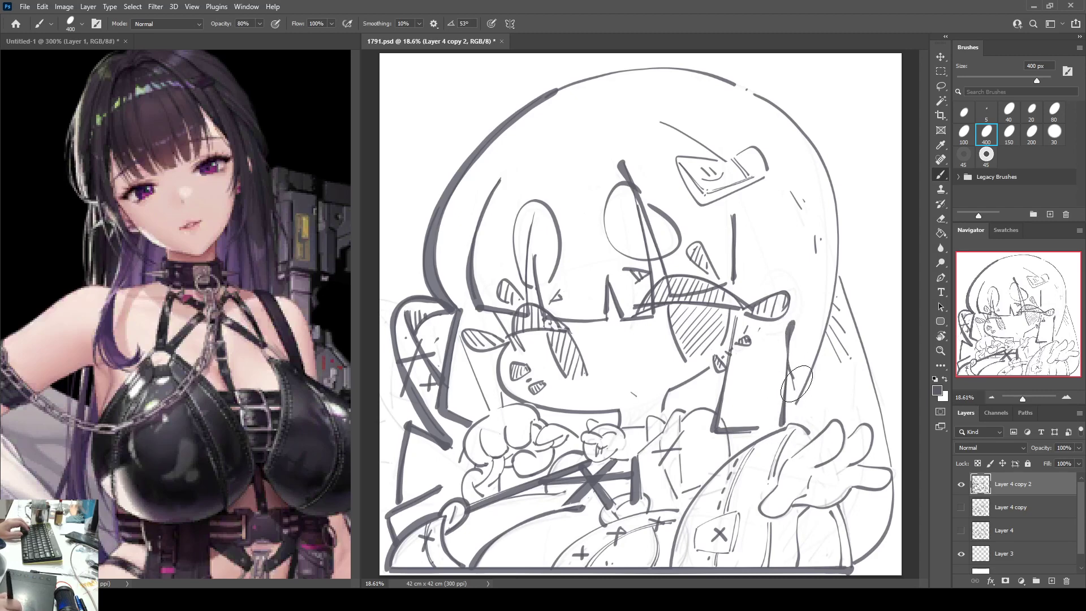
Step: In a mirrored view, thicken the outer hair outline on the hair clip side, redoing the stroke until it follows the head curve
key("F2")
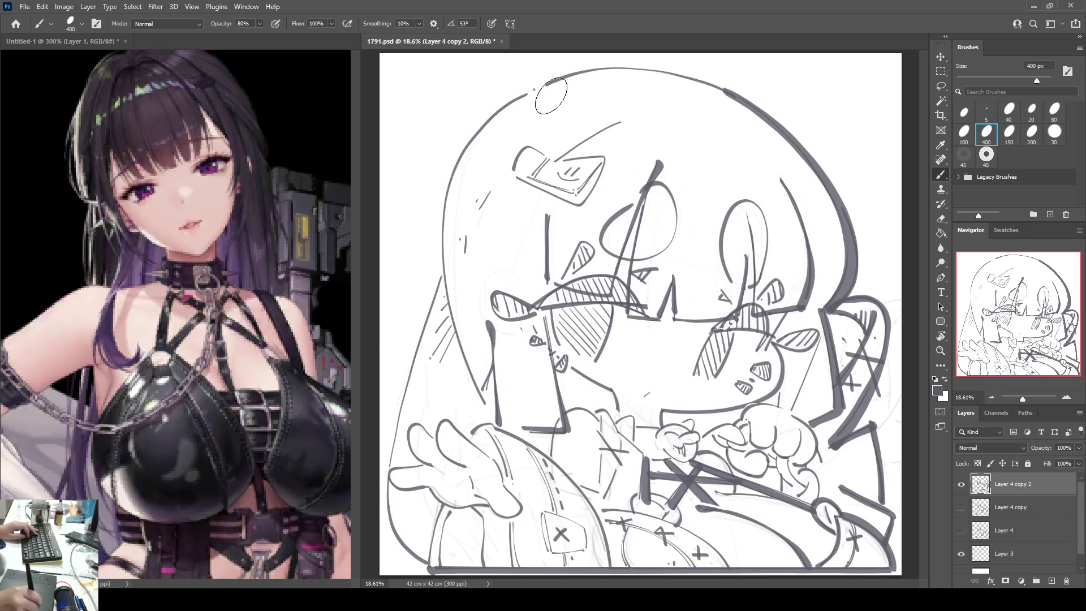
mouse_move(533, 93)
left_mouse_down()
mouse_move(465, 144)
mouse_move(447, 177)
mouse_move(437, 223)
mouse_move(450, 339)
left_mouse_up()
key("ctrl+z")
mouse_move(529, 90)
left_mouse_down()
mouse_move(491, 122)
mouse_move(438, 201)
mouse_move(437, 273)
left_mouse_up()
key("ctrl+z")
mouse_move(530, 90)
left_mouse_down()
mouse_move(459, 154)
mouse_move(441, 195)
mouse_move(435, 283)
mouse_move(468, 377)
left_mouse_up()
key("ctrl+z")
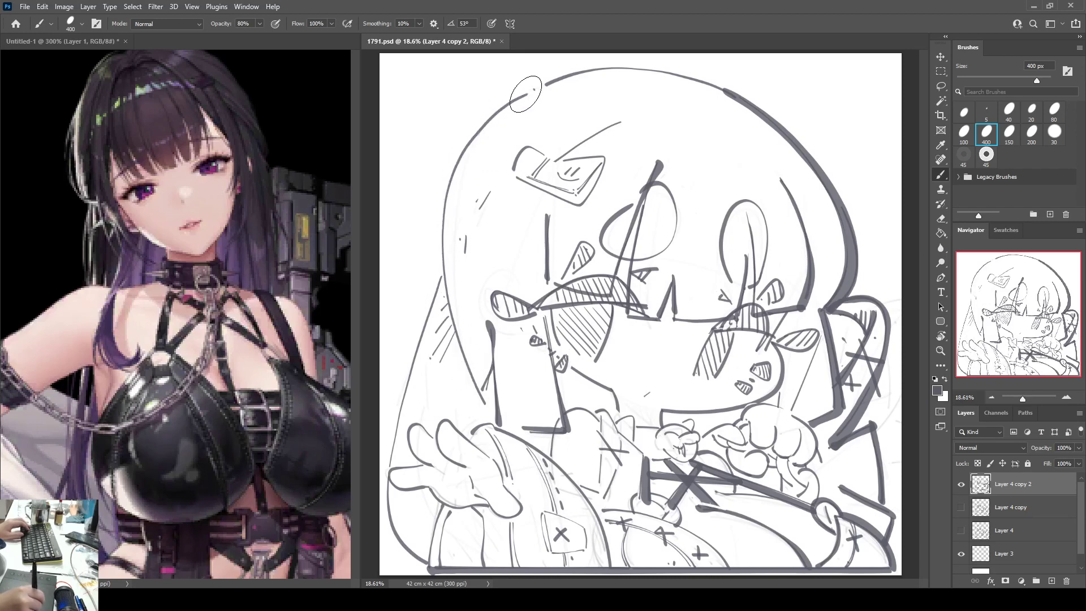
mouse_move(530, 90)
left_mouse_down()
mouse_move(488, 121)
mouse_move(442, 219)
mouse_move(450, 302)
mouse_move(474, 365)
left_mouse_up()
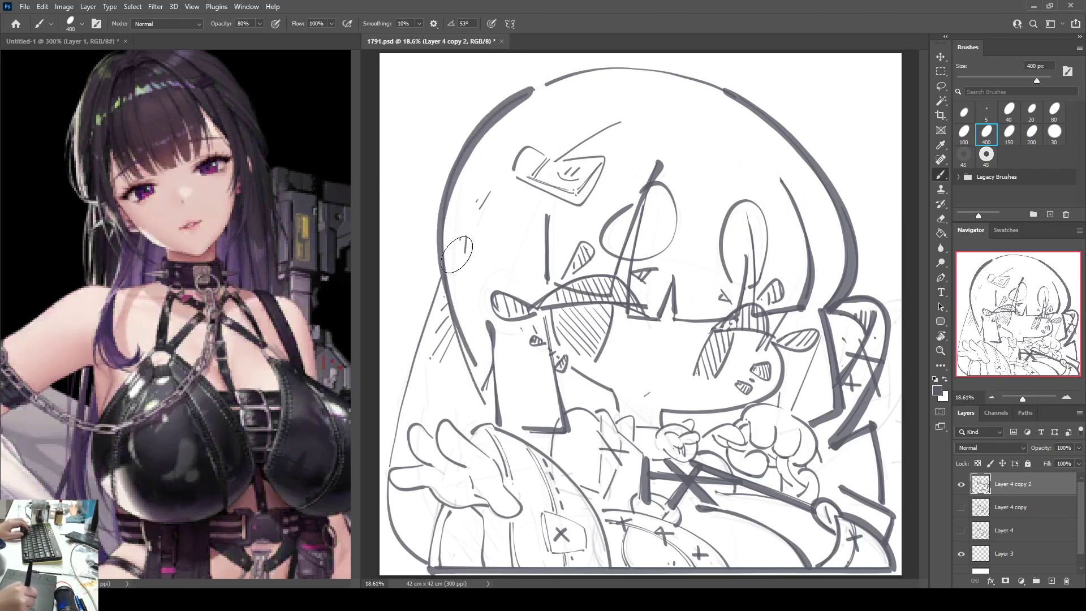
Step: Thicken the long back hair outline beside the open hand down to the drawing's bottom edge, plus the contour below the wrist
left_click_drag(441, 276, 413, 367)
key("ctrl+z")
mouse_move(440, 275)
left_mouse_down()
mouse_move(391, 465)
mouse_move(388, 509)
mouse_move(401, 543)
mouse_move(425, 561)
left_mouse_up()
key("ctrl+z")
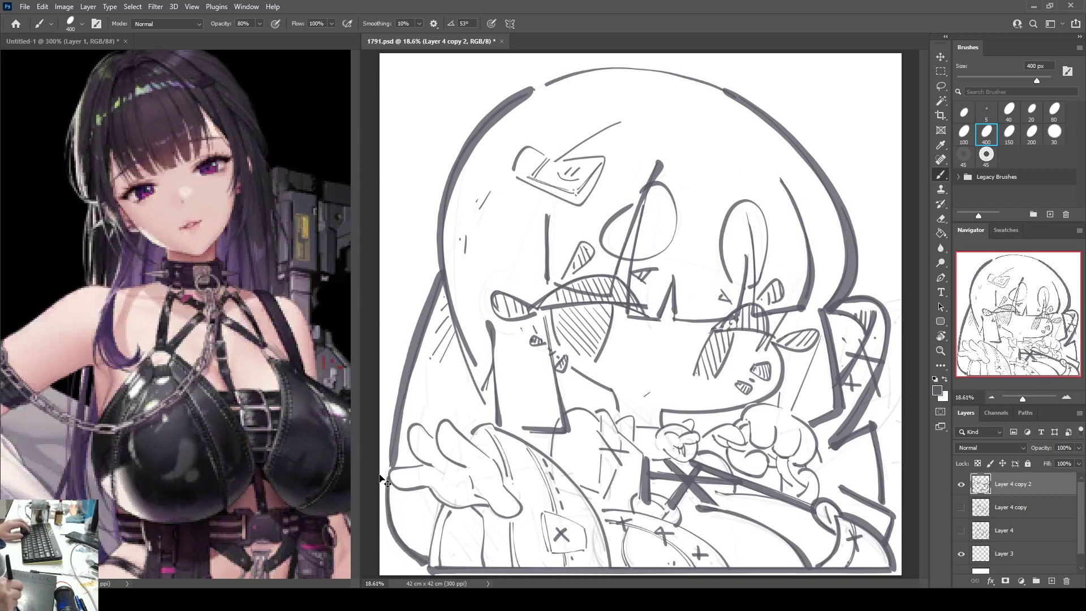
key("ctrl+z")
mouse_move(389, 472)
left_mouse_down()
mouse_move(390, 523)
mouse_move(421, 560)
left_mouse_up()
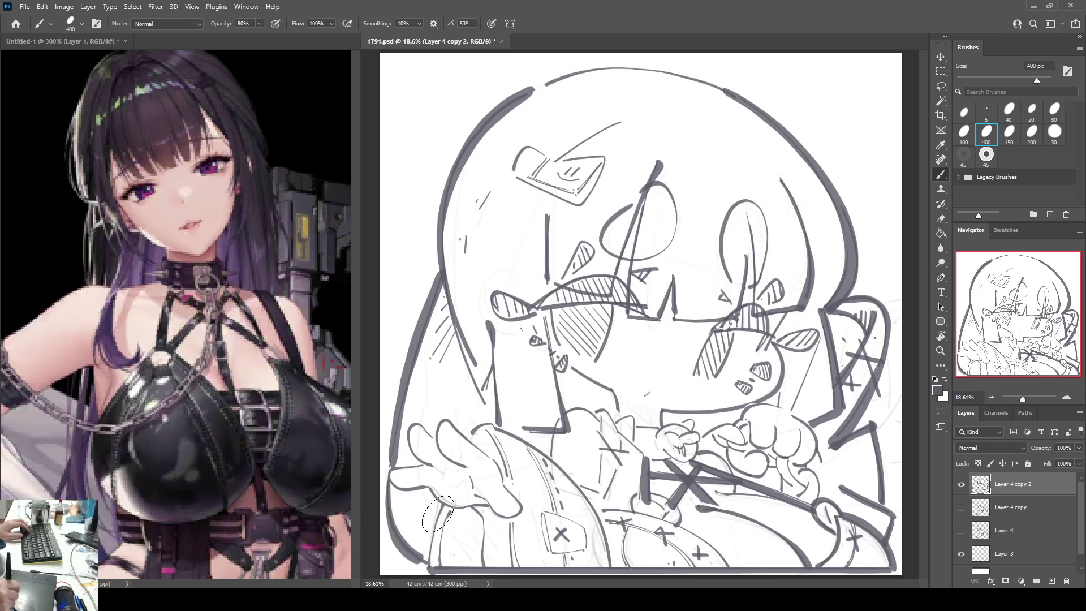
left_click_drag(450, 497, 428, 559)
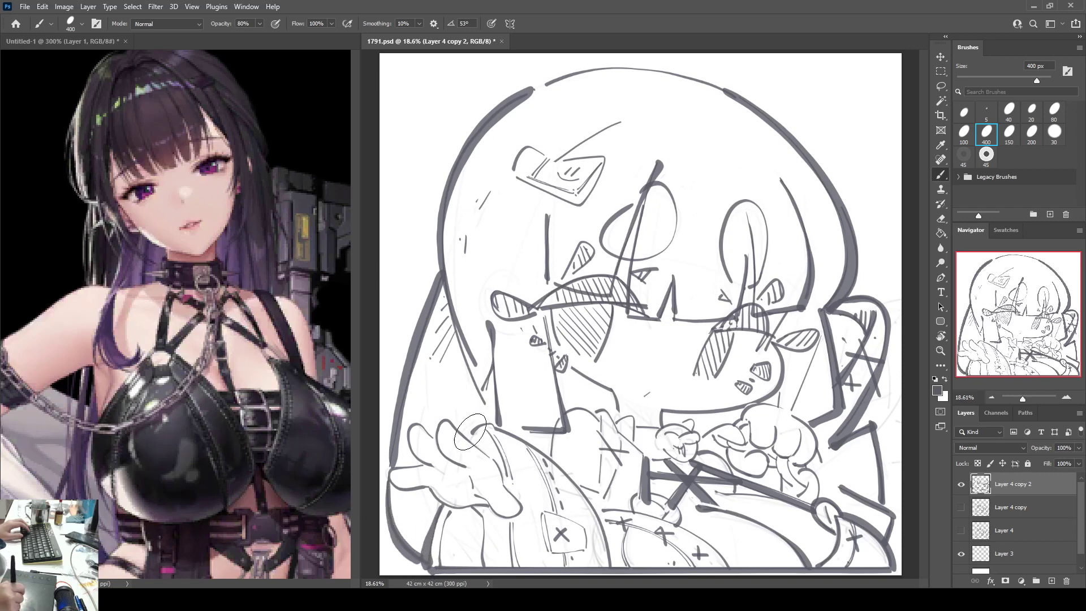
Step: Thicken the curved outline of the sleeve beside the raised open hand, along with its nearby fold lines
mouse_move(470, 432)
left_mouse_down()
mouse_move(490, 426)
mouse_move(554, 464)
mouse_move(609, 552)
left_mouse_up()
left_click_drag(475, 432, 505, 471)
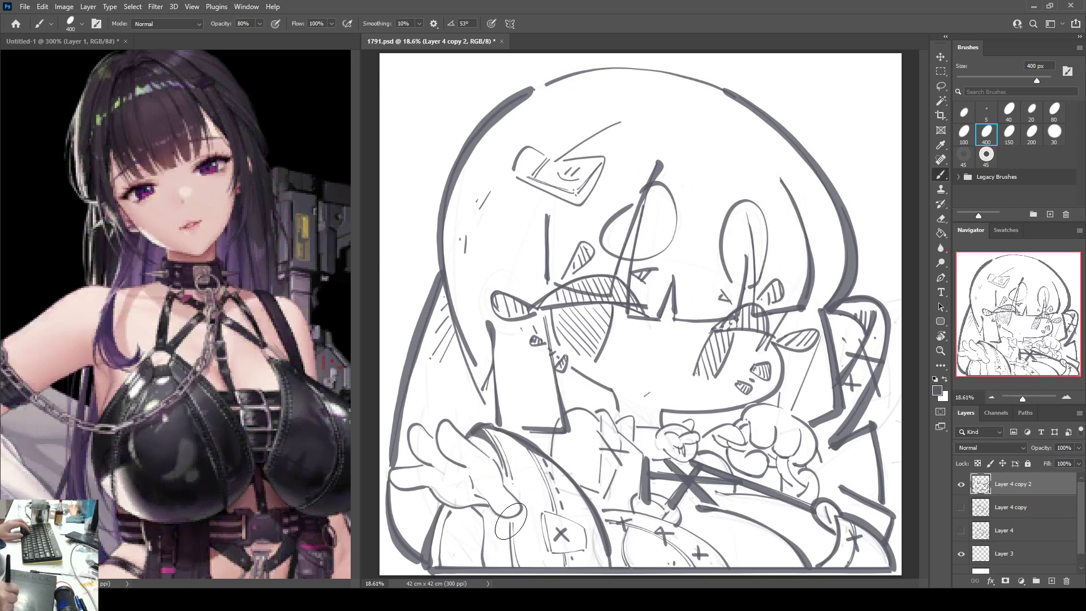
left_click_drag(511, 520, 512, 564)
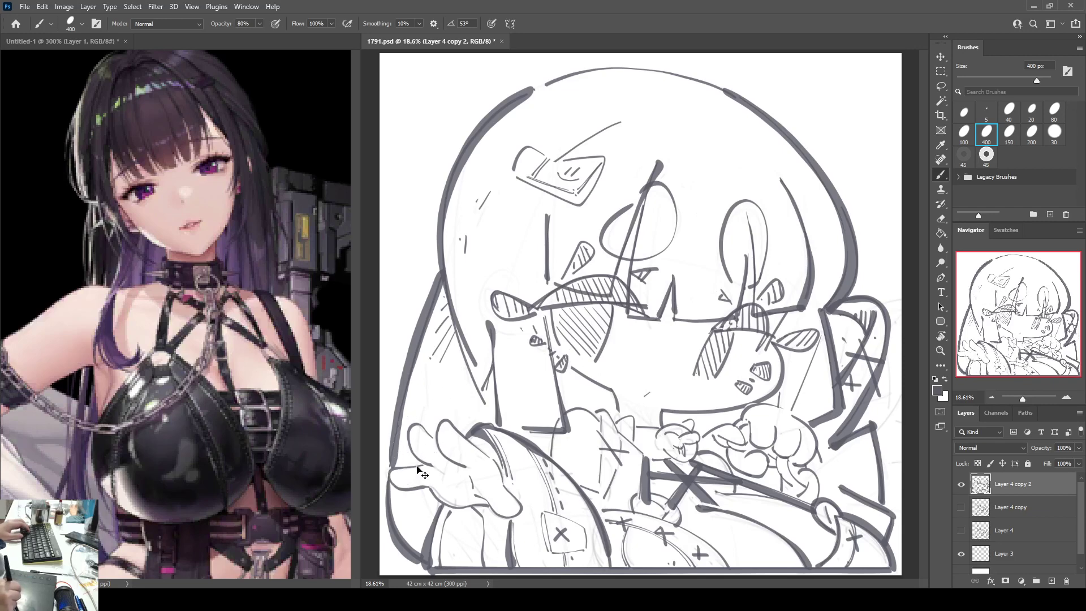
Step: Go over the raised hand's fingers, thumb and palm with thicker outlines, cleaning up stray edges
mouse_move(386, 474)
left_mouse_down()
mouse_move(388, 487)
mouse_move(433, 492)
left_mouse_up()
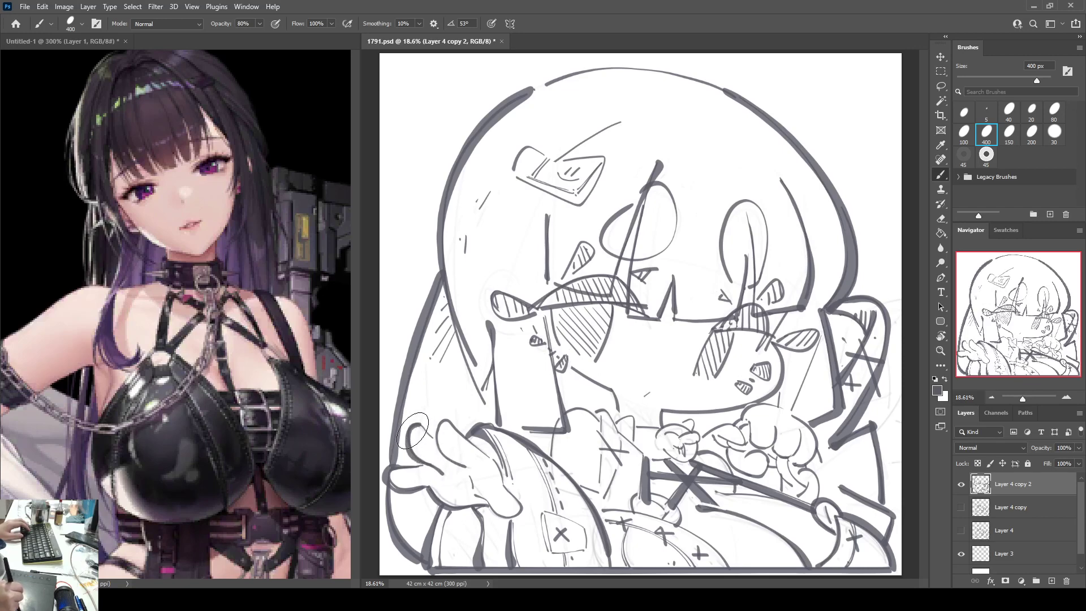
key("ctrl+z")
key("ctrl+z")
left_click_drag(421, 424, 412, 423)
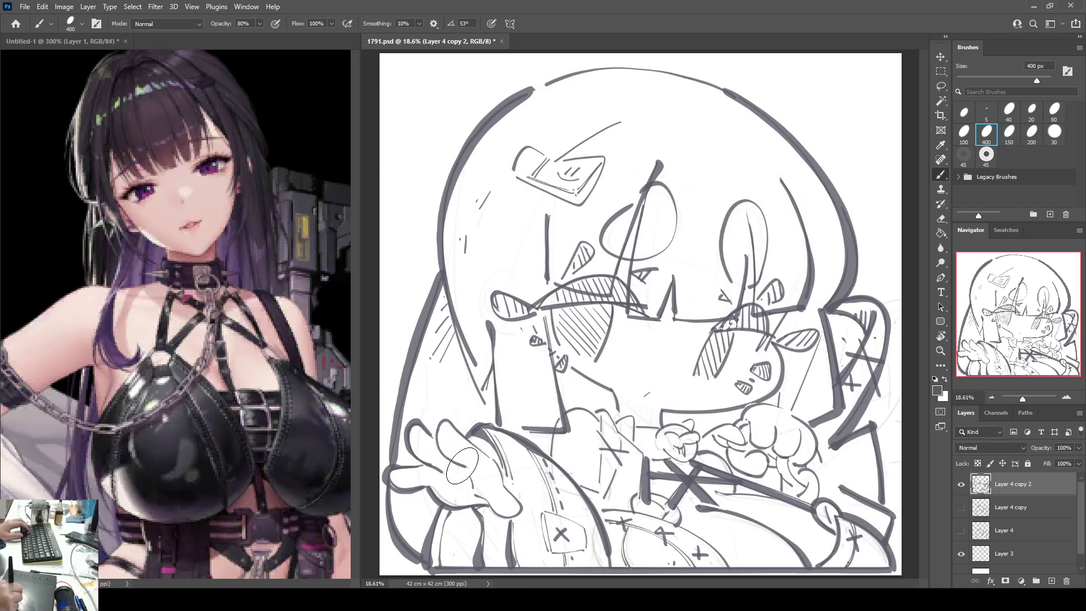
mouse_move(437, 425)
left_mouse_down()
mouse_move(502, 468)
mouse_move(484, 453)
mouse_move(524, 512)
mouse_move(490, 505)
mouse_move(503, 516)
mouse_move(513, 515)
mouse_move(486, 497)
mouse_move(500, 519)
left_mouse_up()
key("e")
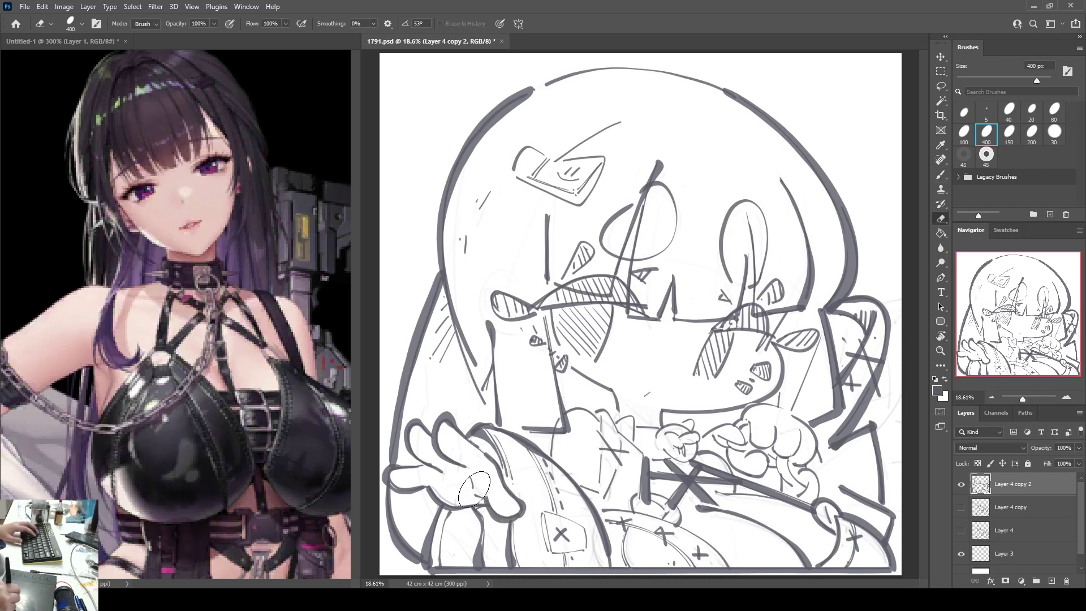
key("b")
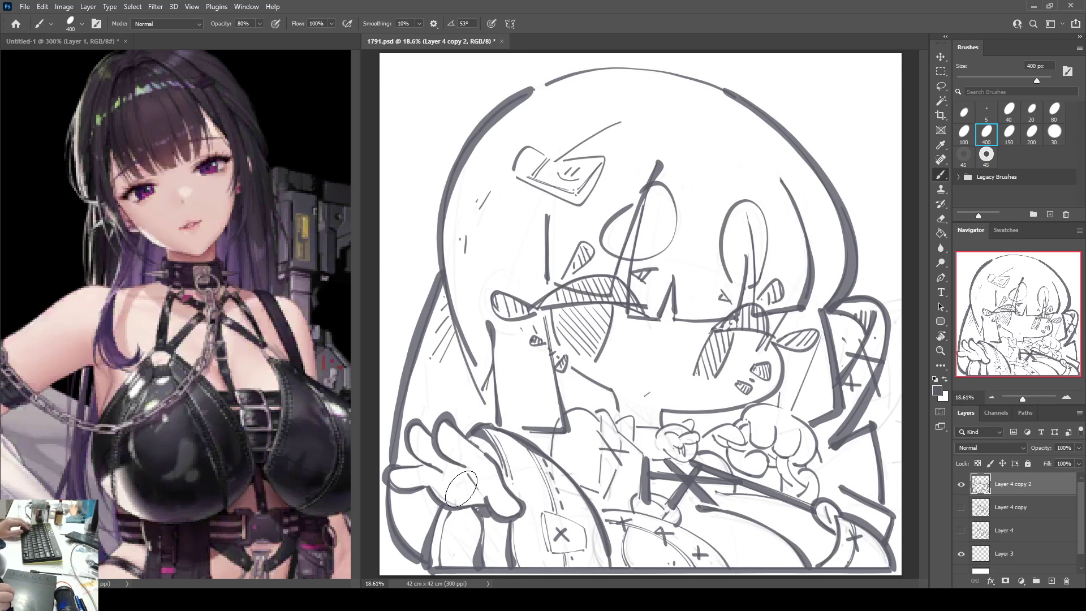
Step: Mirror the canvas and thicken the square patch on the sleeve, the chest curve and the collar lines
key("F2")
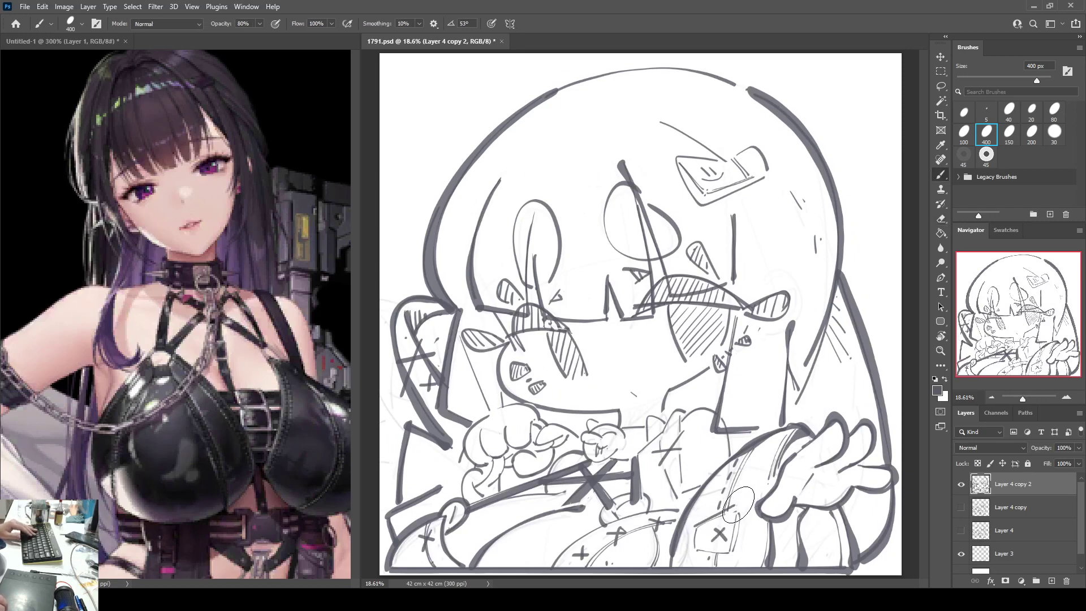
mouse_move(741, 534)
left_mouse_down()
mouse_move(700, 542)
mouse_move(696, 528)
mouse_move(694, 555)
mouse_move(723, 555)
left_mouse_up()
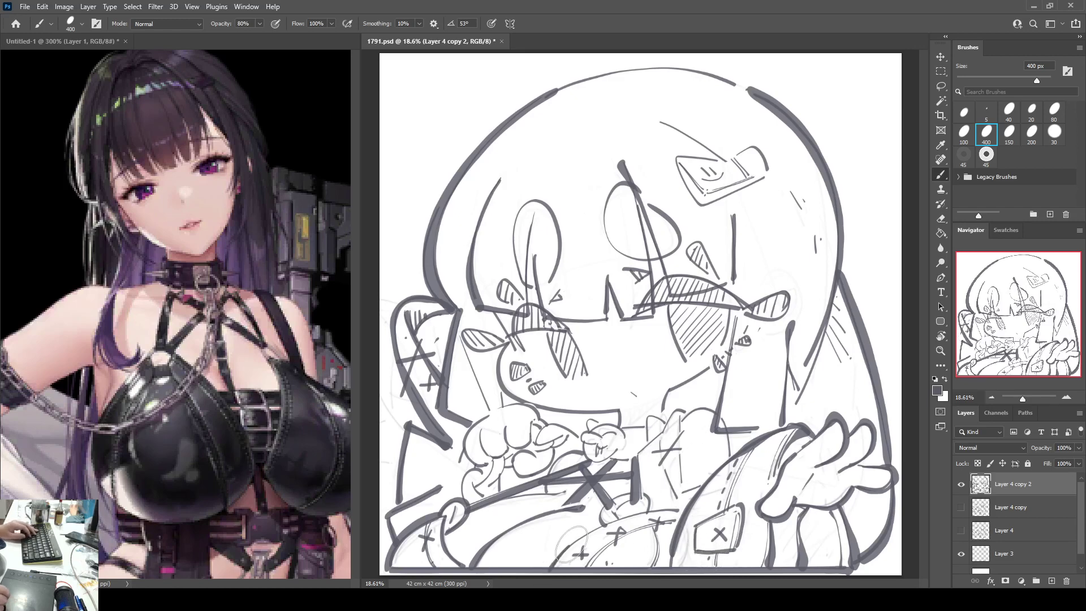
key("ctrl+z")
mouse_move(555, 566)
left_mouse_down()
mouse_move(620, 519)
mouse_move(677, 511)
left_mouse_up()
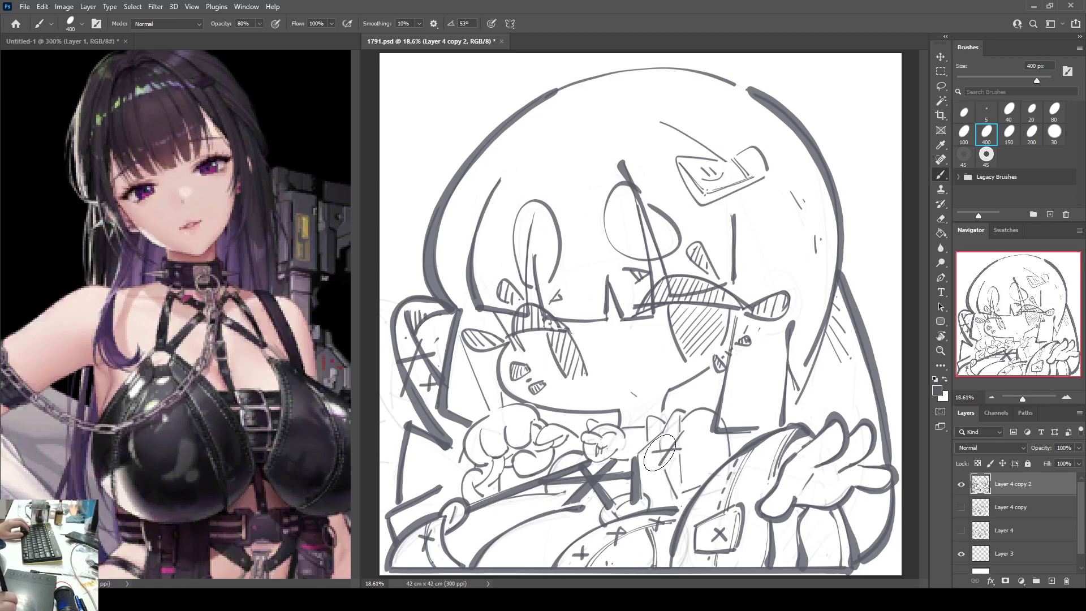
mouse_move(649, 453)
left_mouse_down()
mouse_move(682, 443)
mouse_move(662, 467)
mouse_move(663, 431)
mouse_move(673, 412)
mouse_move(687, 413)
mouse_move(683, 491)
left_mouse_up()
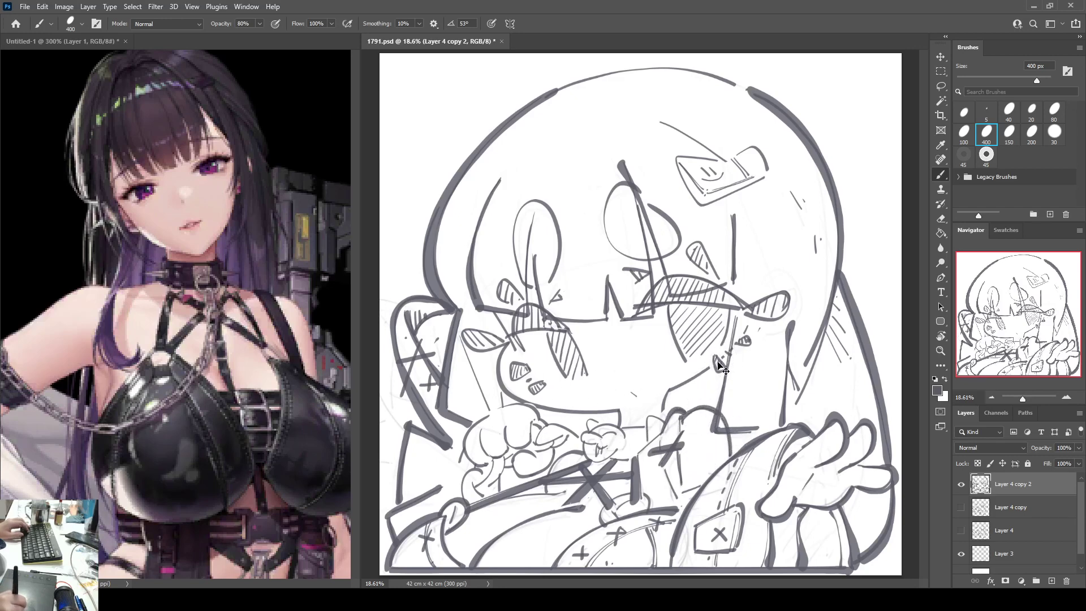
Step: Fill the small marks on both cheeks with solid dark gray, tidying their edges with the eraser
mouse_move(716, 357)
left_mouse_down()
mouse_move(723, 370)
mouse_move(748, 341)
left_mouse_up()
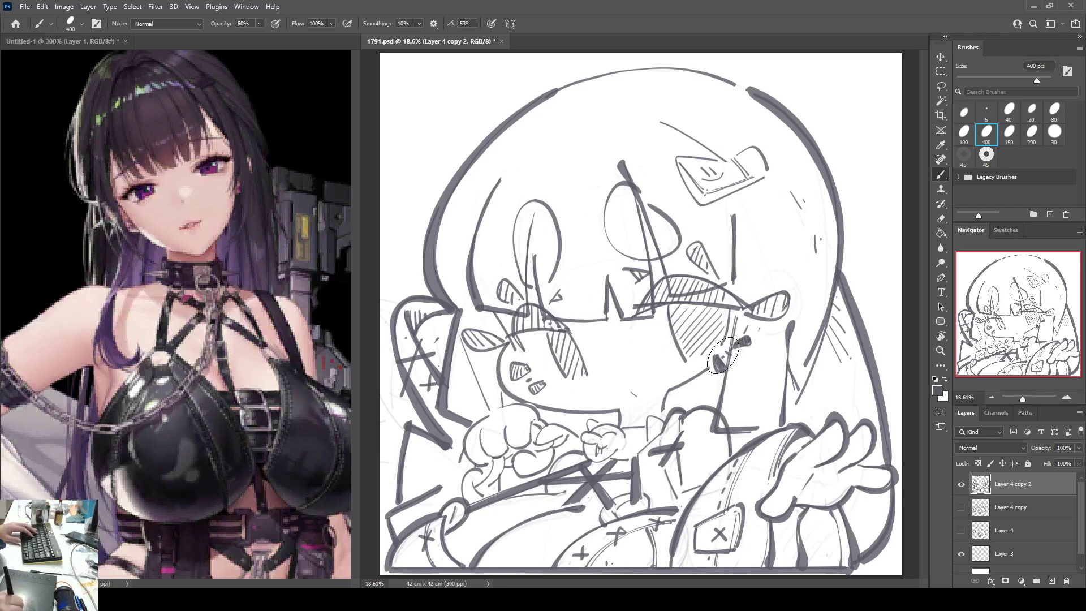
key("e")
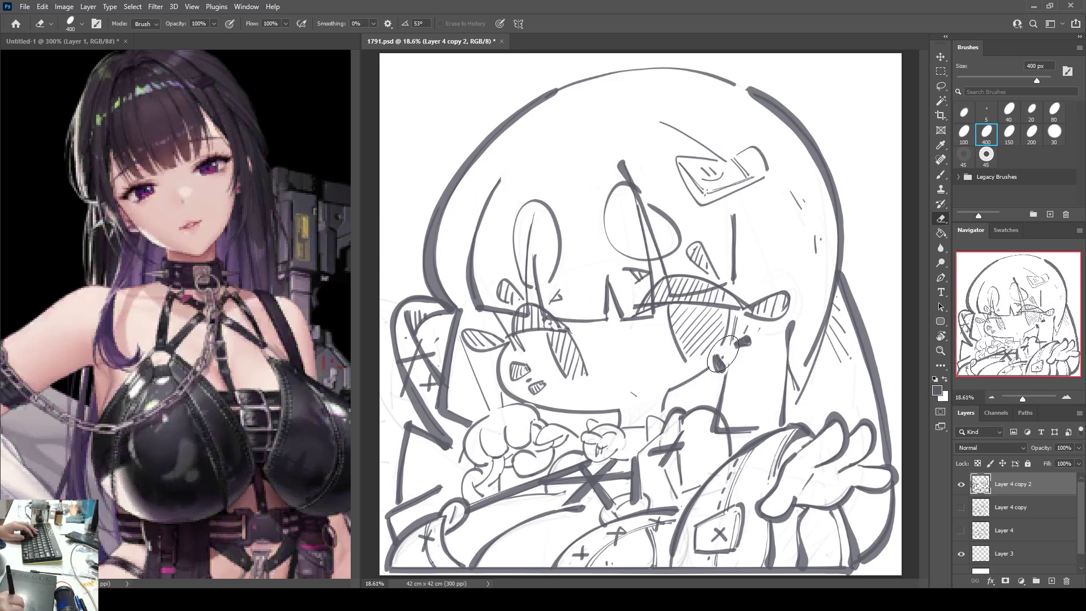
key("b")
left_click(729, 355)
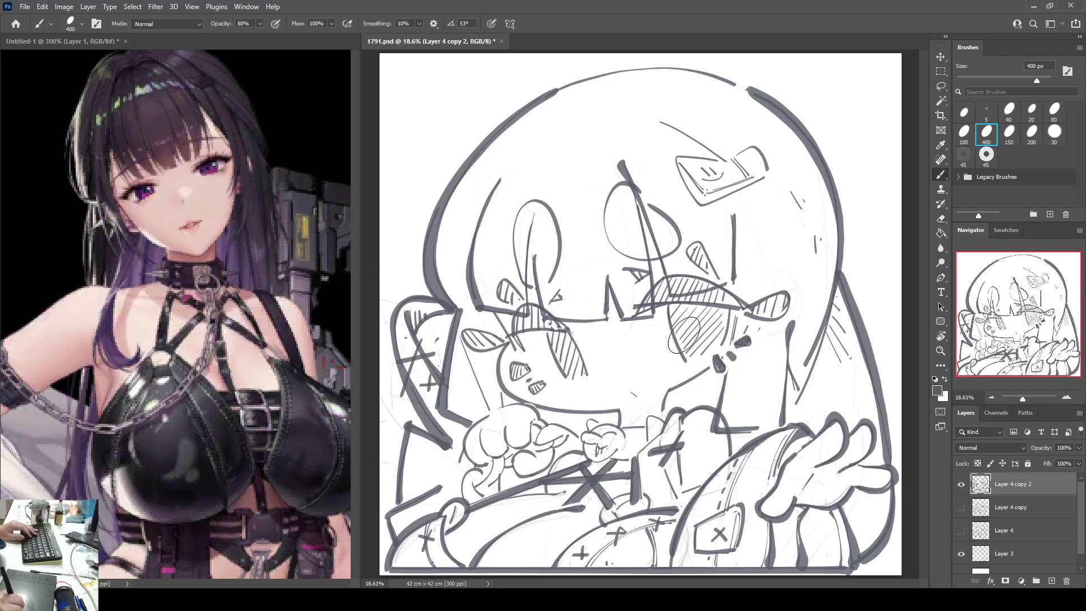
left_click_drag(532, 387, 542, 388)
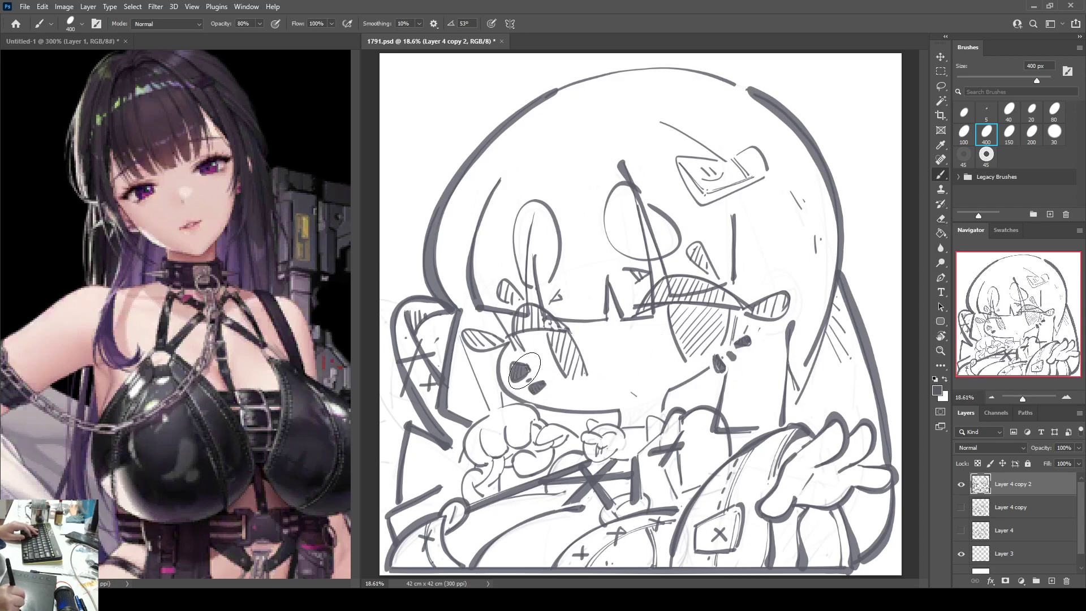
key("e")
key("b")
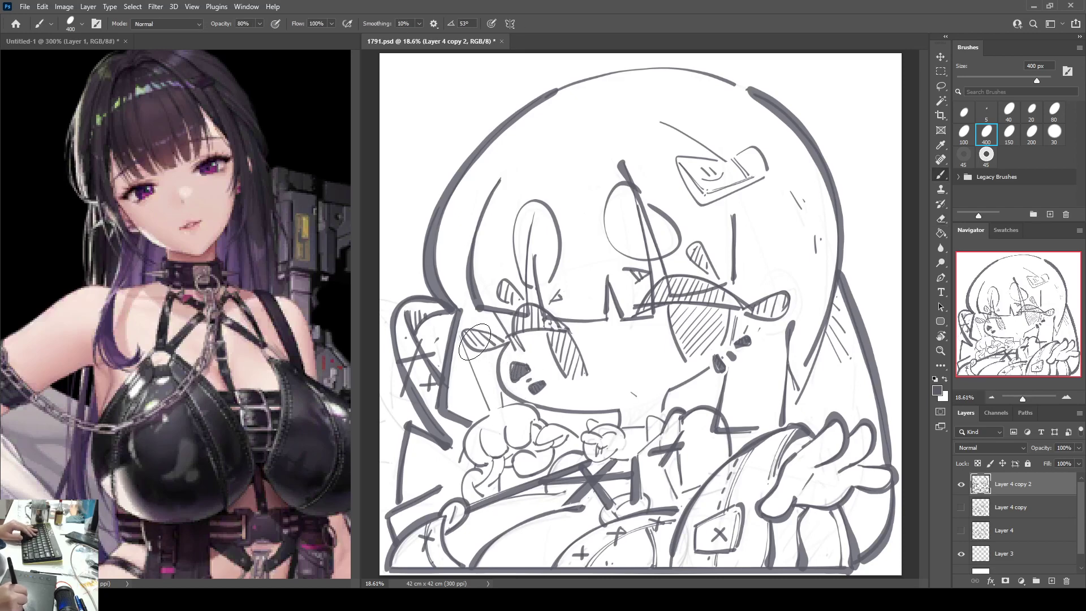
Step: Fill both eyes' upper lashes and the mark above the smaller eye in dark gray, and save with the canvas mirrored back
mouse_move(478, 347)
left_mouse_down()
mouse_move(470, 332)
mouse_move(499, 342)
mouse_move(474, 336)
mouse_move(570, 331)
left_mouse_up()
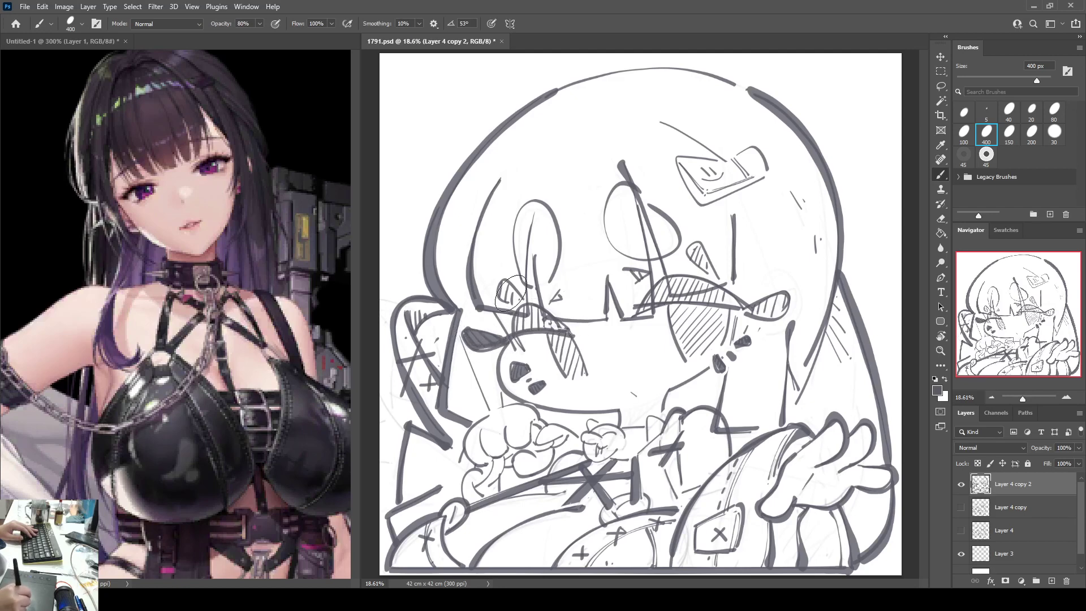
left_click_drag(500, 283, 507, 287)
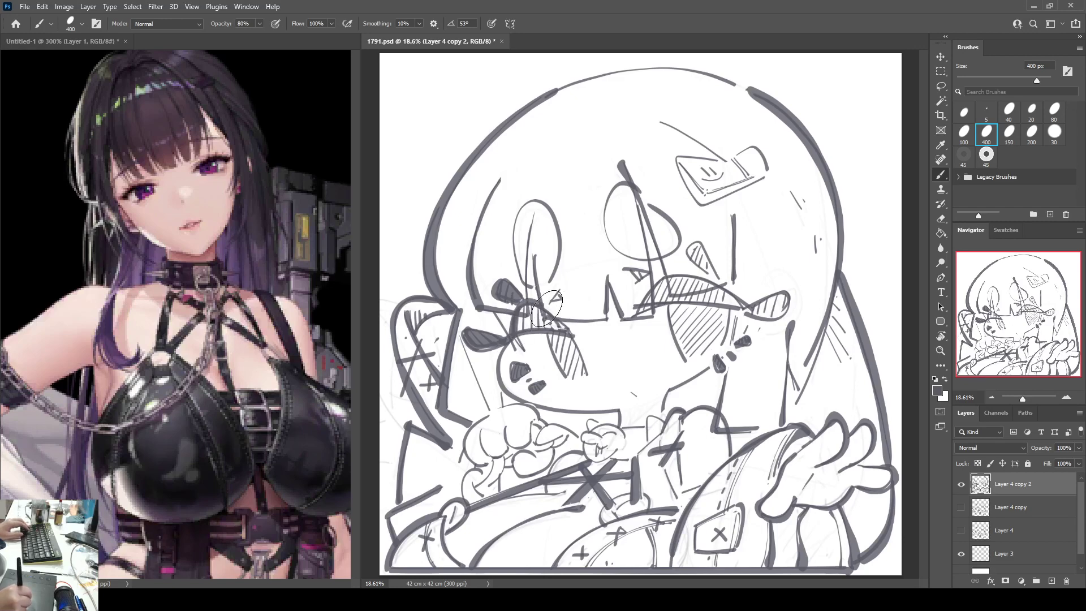
mouse_move(546, 309)
left_mouse_down()
mouse_move(568, 329)
mouse_move(521, 319)
mouse_move(523, 308)
mouse_move(517, 329)
mouse_move(524, 313)
mouse_move(542, 320)
mouse_move(525, 306)
mouse_move(563, 330)
mouse_move(517, 318)
mouse_move(565, 333)
mouse_move(540, 317)
mouse_move(512, 336)
mouse_move(519, 315)
mouse_move(562, 319)
left_mouse_up()
mouse_move(645, 315)
left_mouse_down()
mouse_move(661, 299)
mouse_move(638, 315)
mouse_move(684, 297)
mouse_move(719, 302)
mouse_move(683, 295)
mouse_move(650, 309)
mouse_move(643, 302)
mouse_move(666, 287)
mouse_move(689, 292)
mouse_move(669, 280)
mouse_move(745, 308)
left_mouse_up()
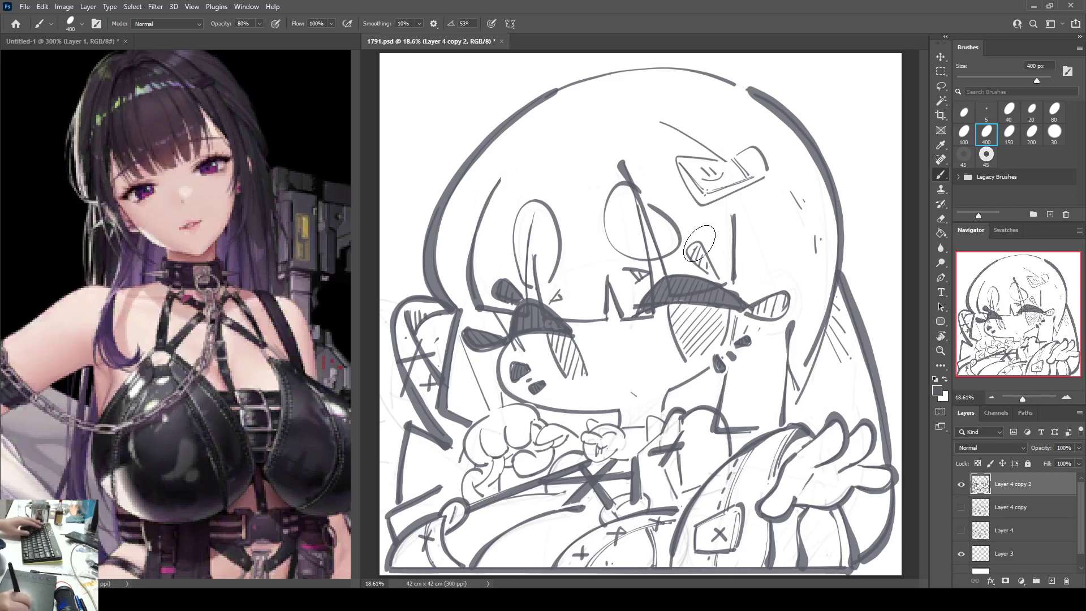
key("F2")
key("ctrl+s")
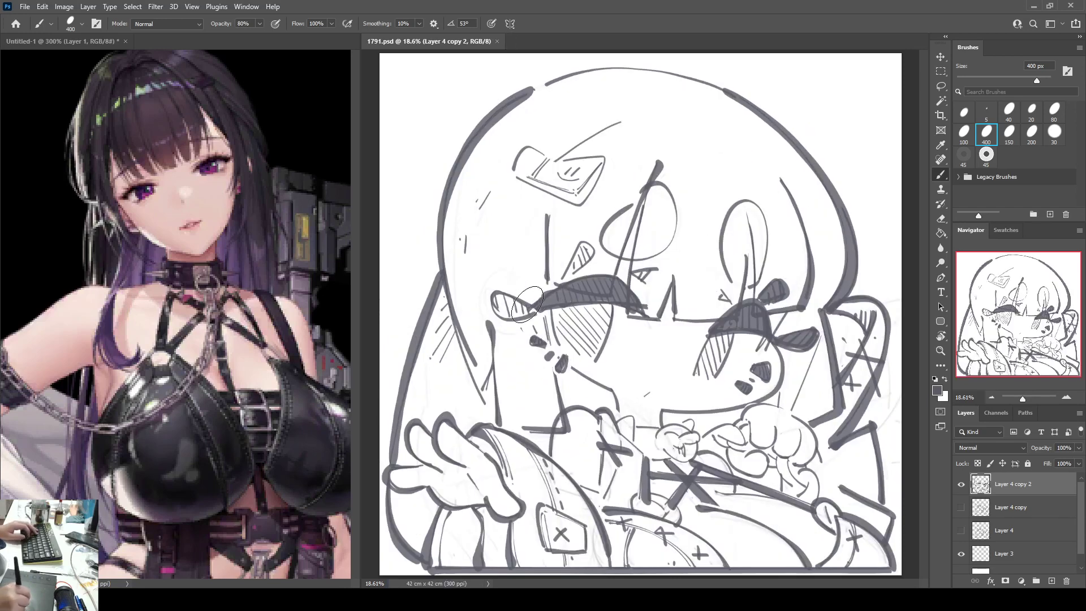
Step: Fill the outer lash wing of the larger eye in dark gray and clean up its contour with the eraser
key("e")
mouse_move(548, 288)
left_mouse_down()
mouse_move(524, 312)
mouse_move(535, 311)
mouse_move(489, 293)
mouse_move(502, 310)
mouse_move(527, 312)
mouse_move(495, 292)
mouse_move(521, 308)
mouse_move(499, 290)
left_mouse_up()
key("b")
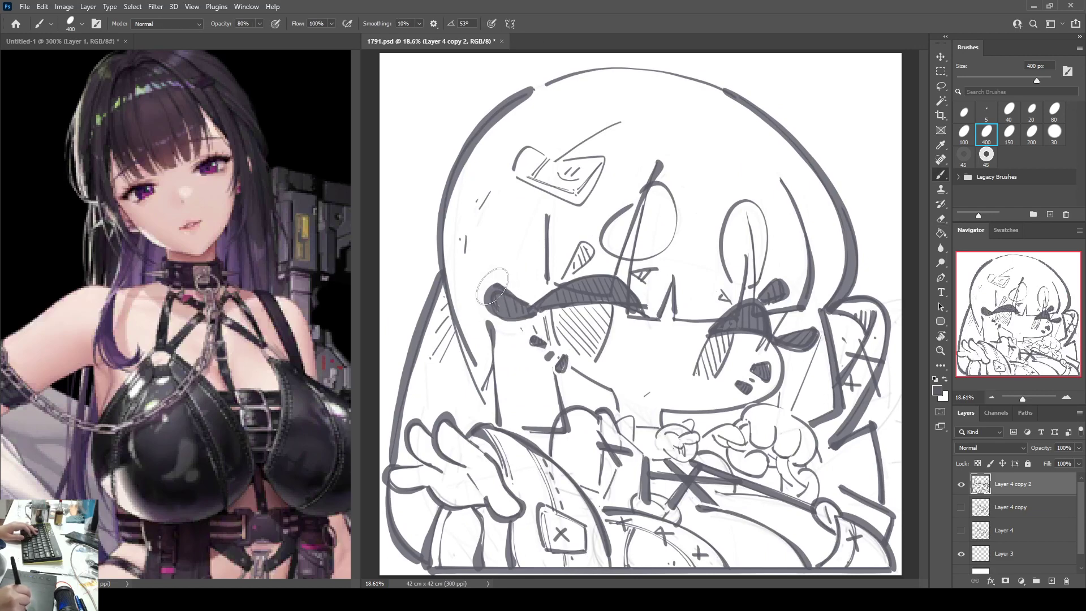
key("e")
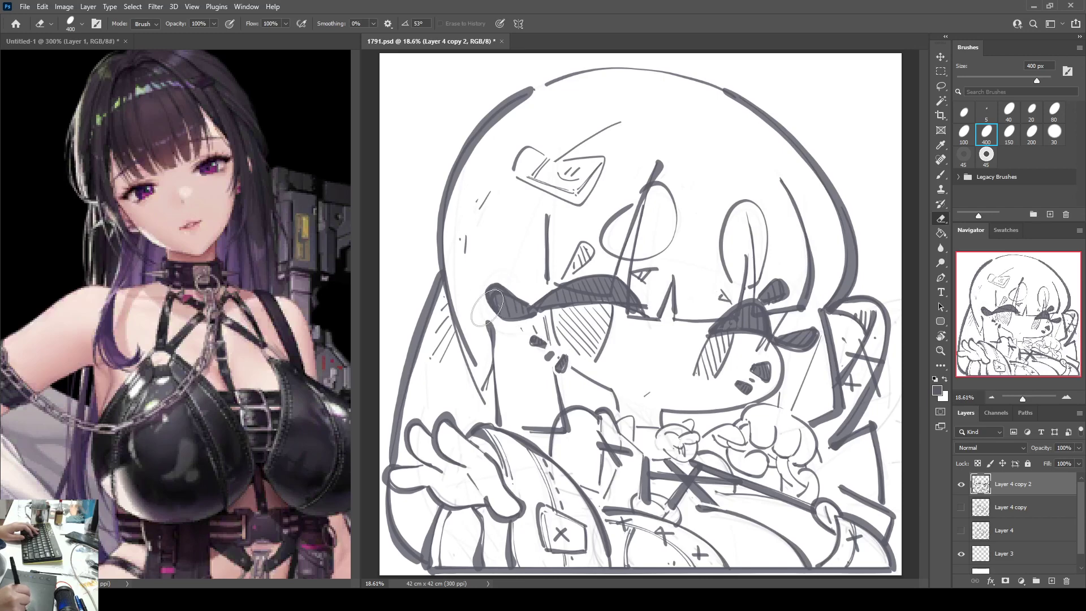
key("b")
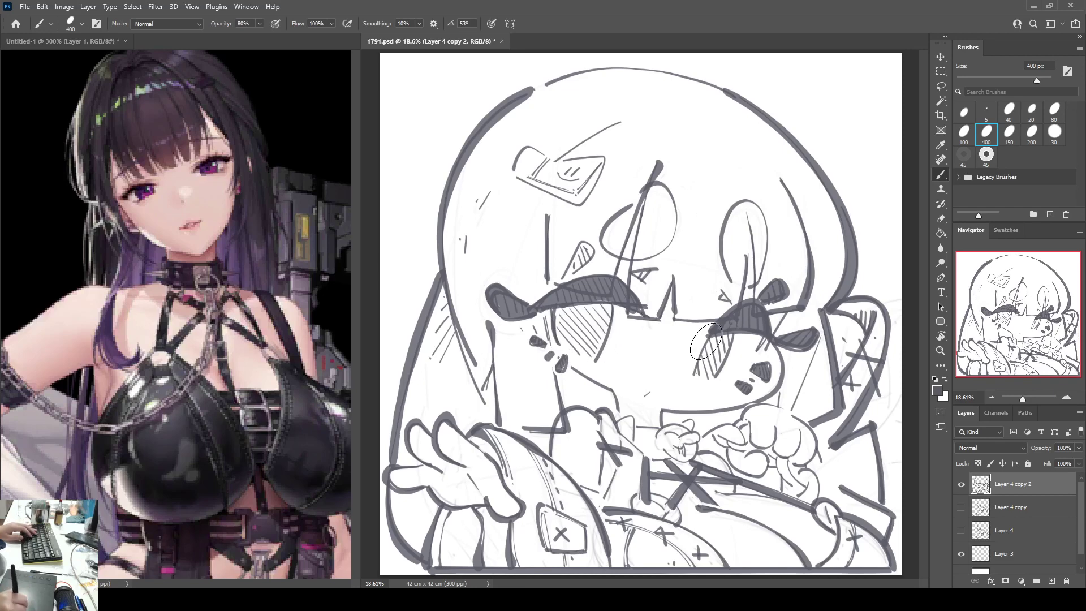
Step: Fill the larger eye's iris with dark gray, and erase and repaint the lowest cheek mark beneath it
left_click_drag(559, 312, 568, 309)
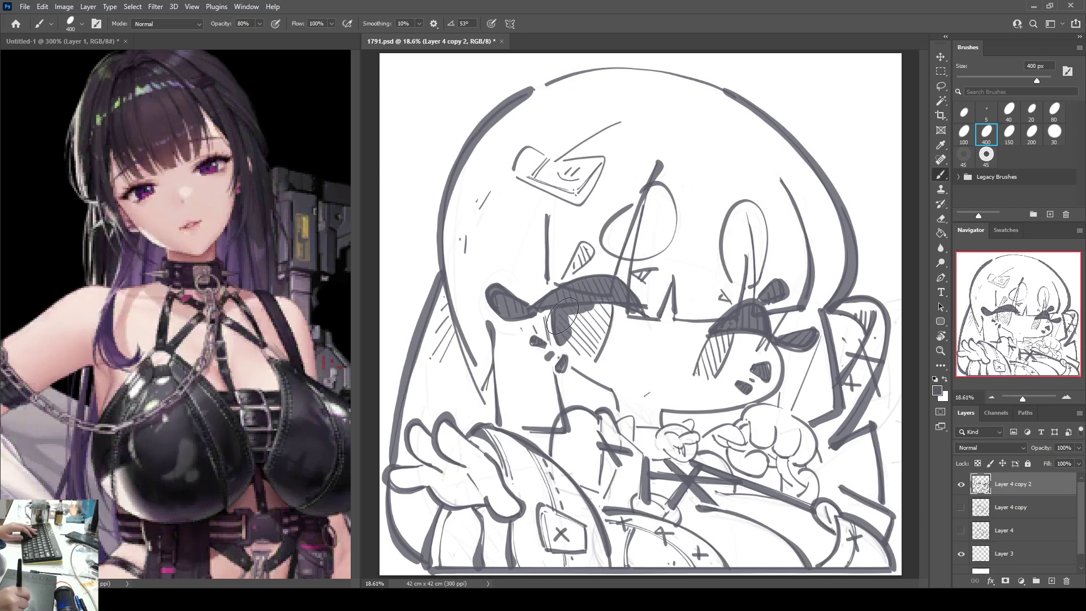
left_click_drag(591, 344, 598, 332)
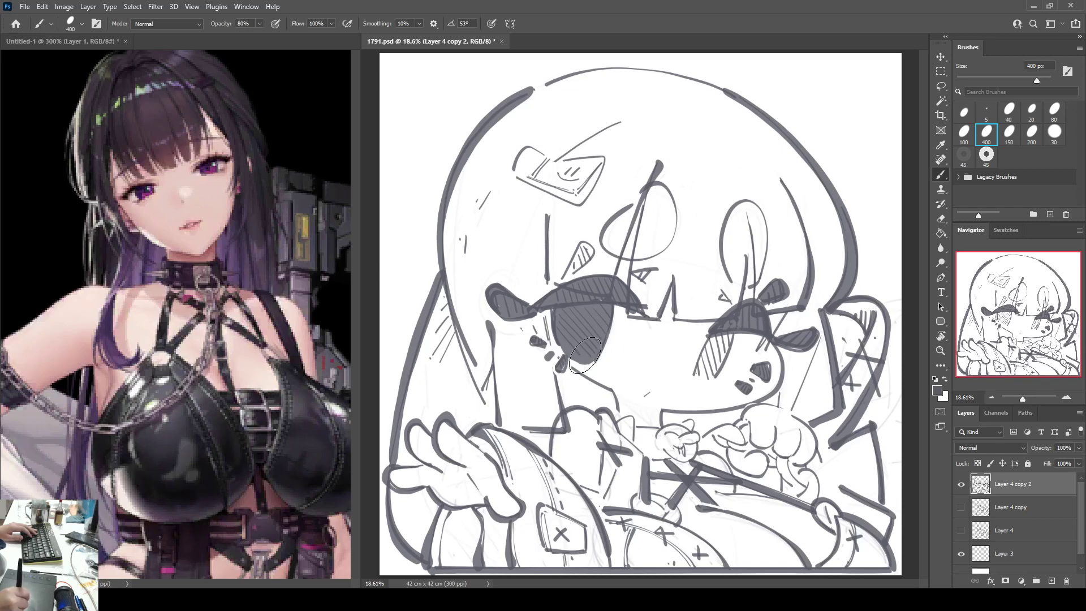
left_click_drag(593, 357, 572, 350)
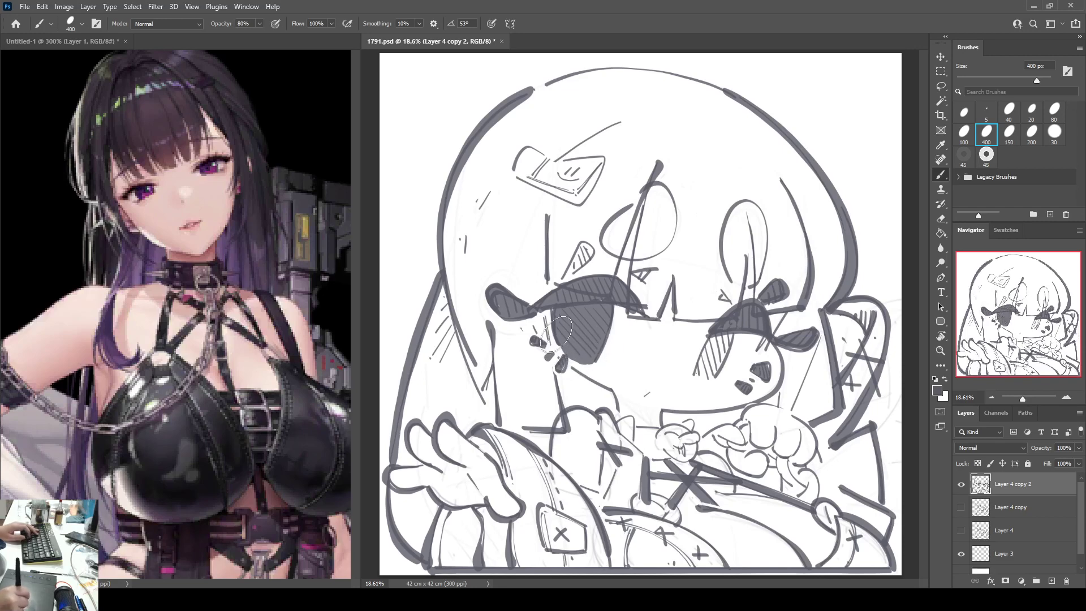
key("e")
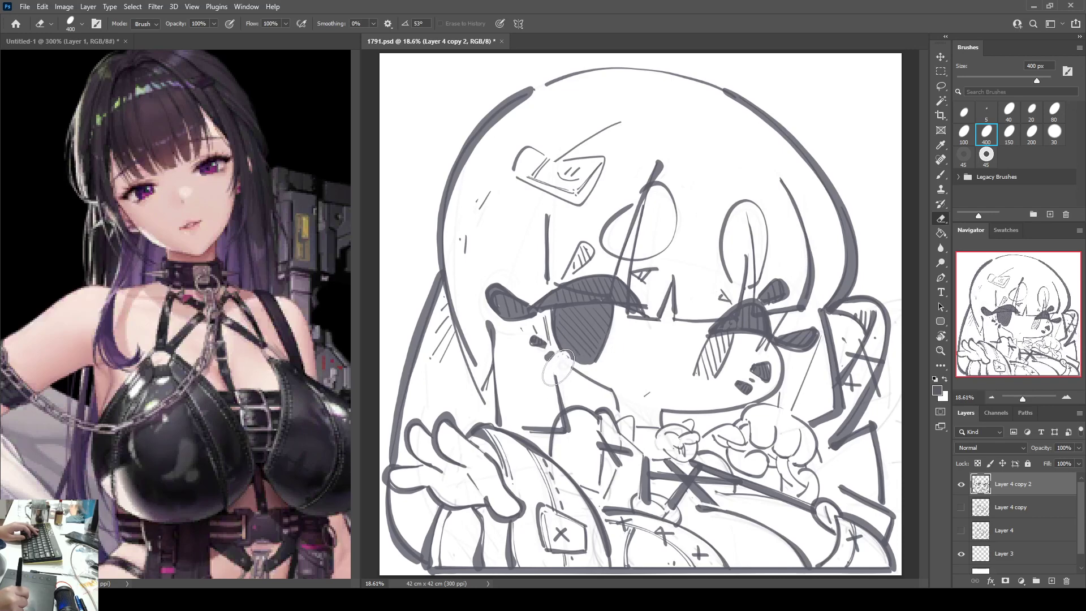
key("b")
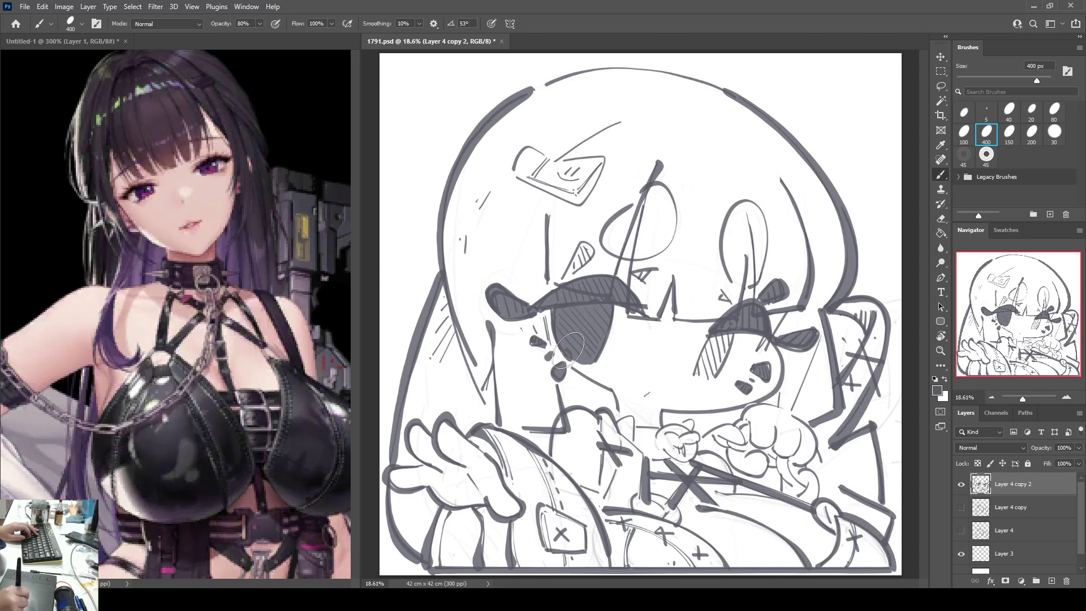
Step: Mirror the canvas and fill the smaller eye's iris and the slanted mark above the larger eye in dark gray
key("ctrl+shift+h")
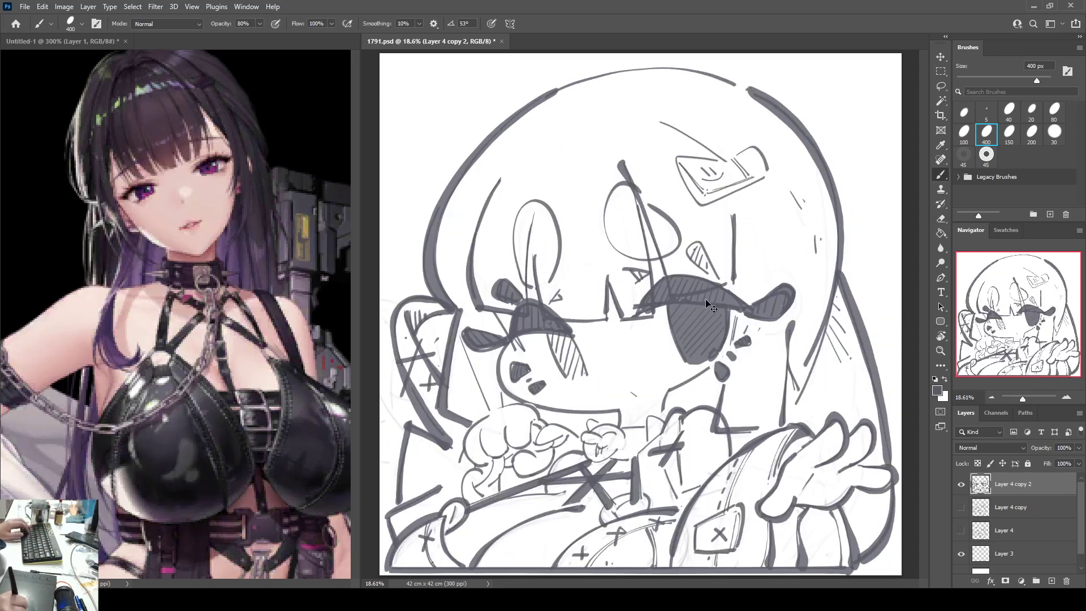
key("ctrl+shift+h")
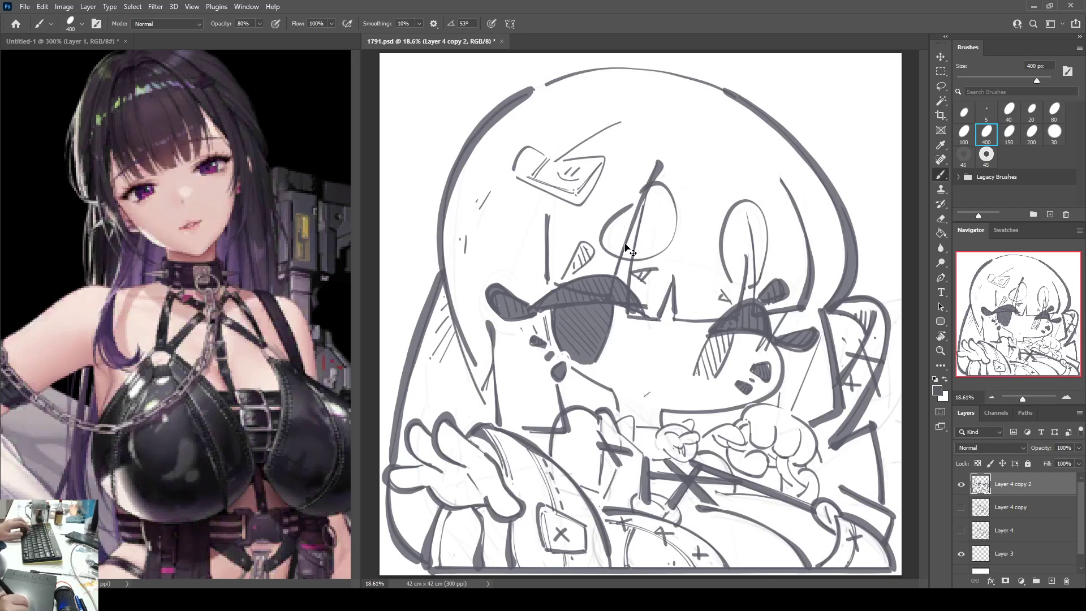
key("ctrl+shift+h")
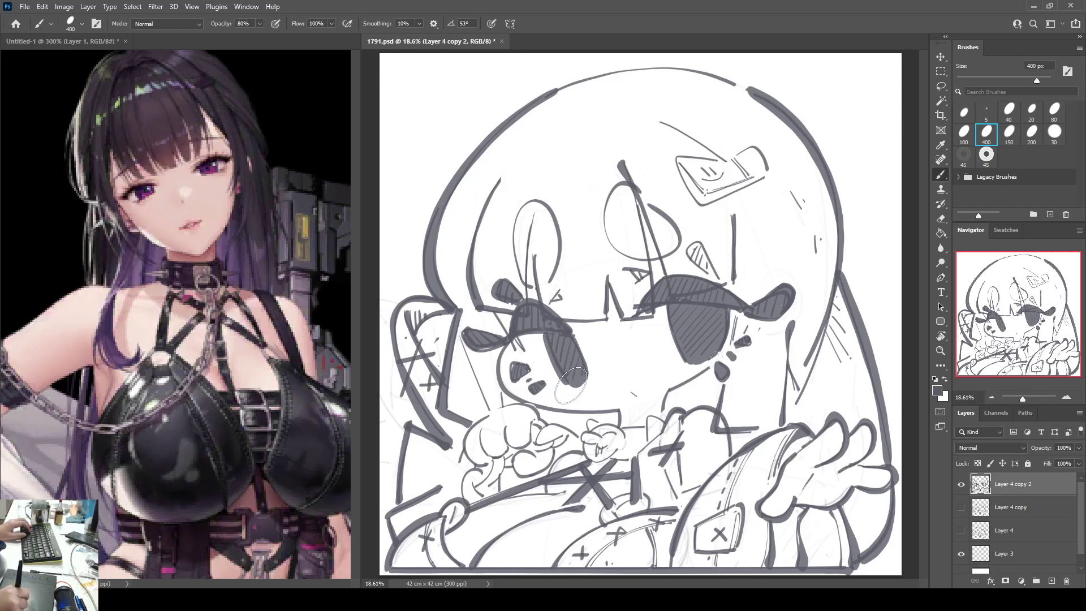
key("e")
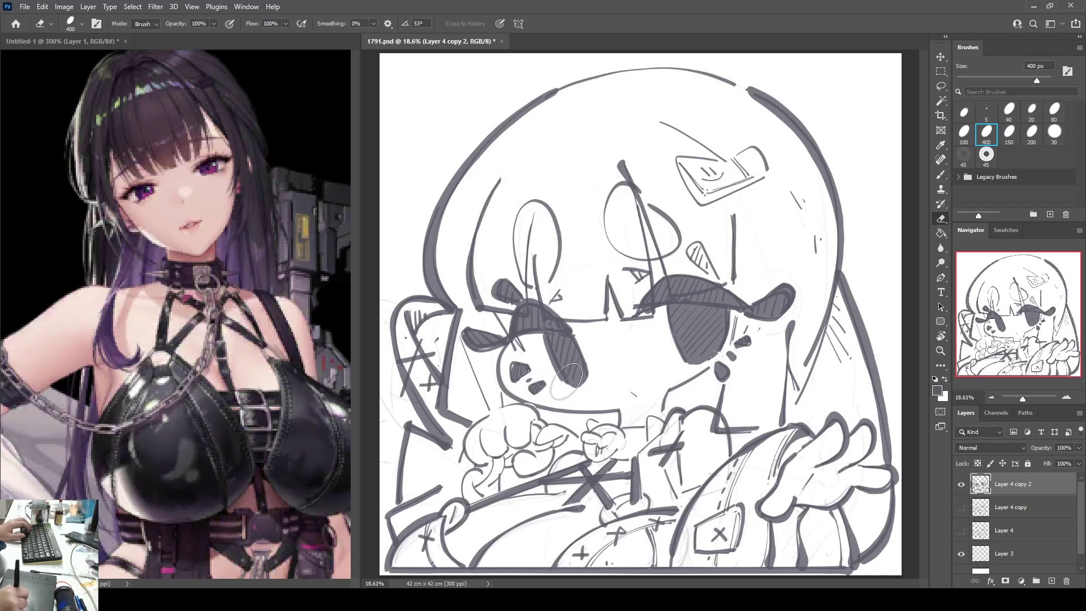
key("b")
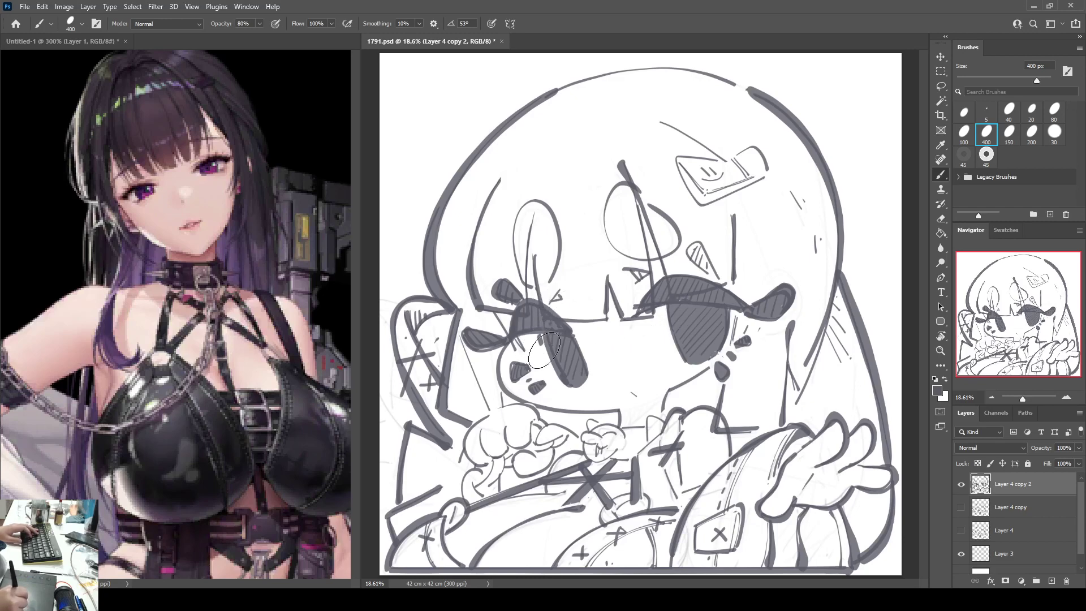
left_click_drag(541, 338, 565, 379)
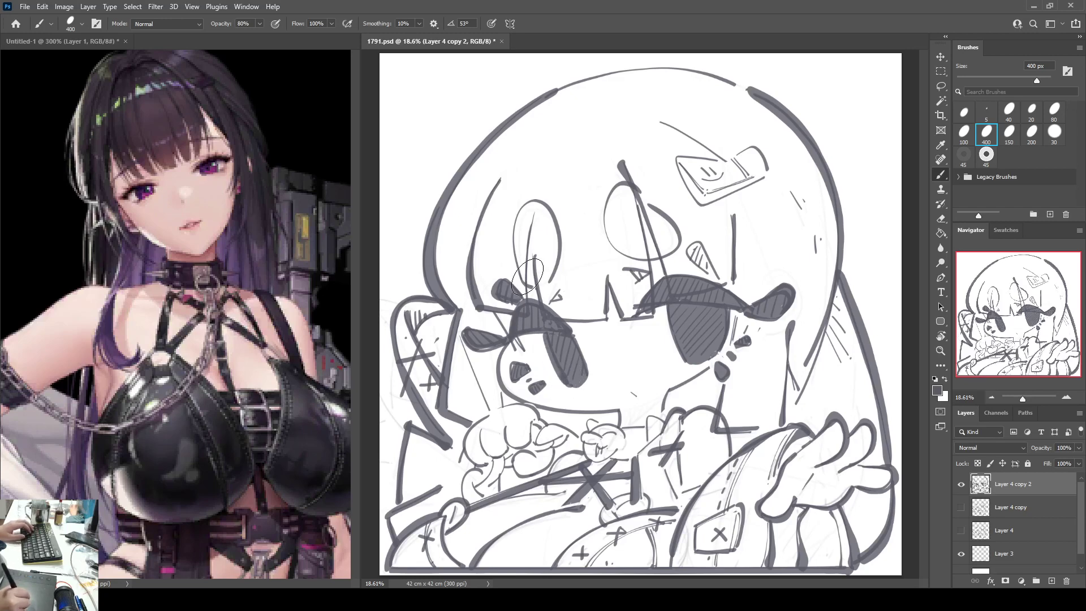
mouse_move(698, 266)
left_mouse_down()
mouse_move(691, 249)
mouse_move(716, 281)
left_mouse_up()
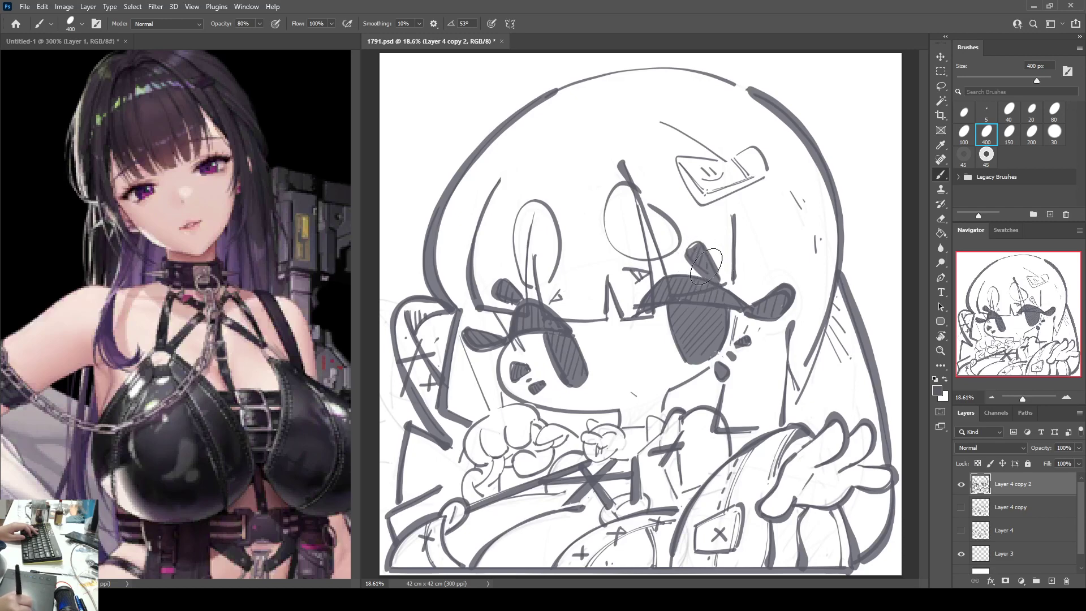
mouse_move(694, 245)
left_mouse_down()
mouse_move(720, 284)
mouse_move(700, 247)
left_mouse_up()
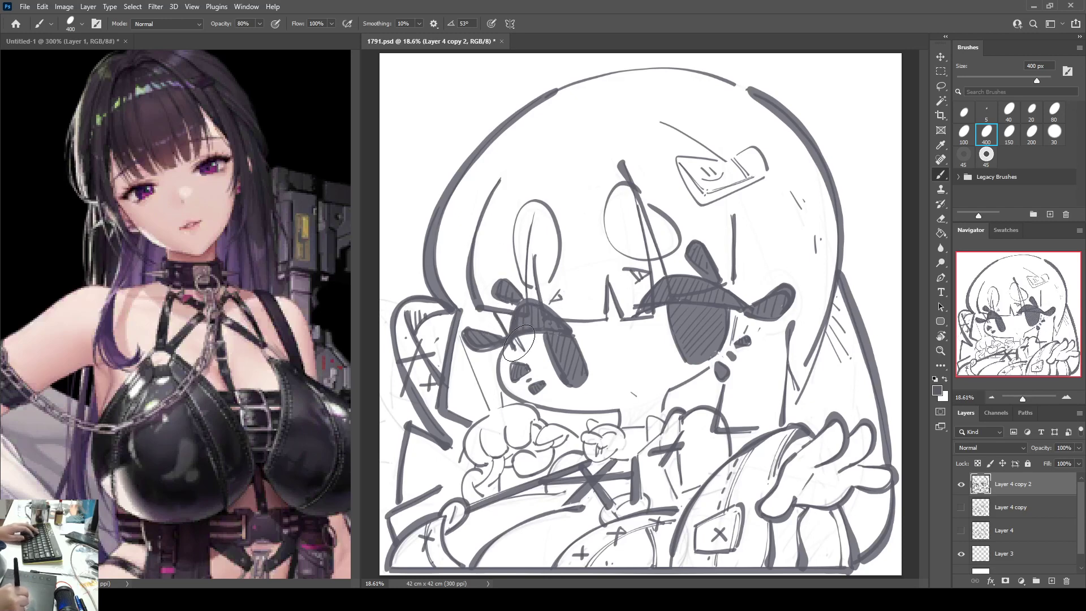
Step: Try a thicker jaw line beneath the smaller eye, undo the stroke, and save the drawing
key("e")
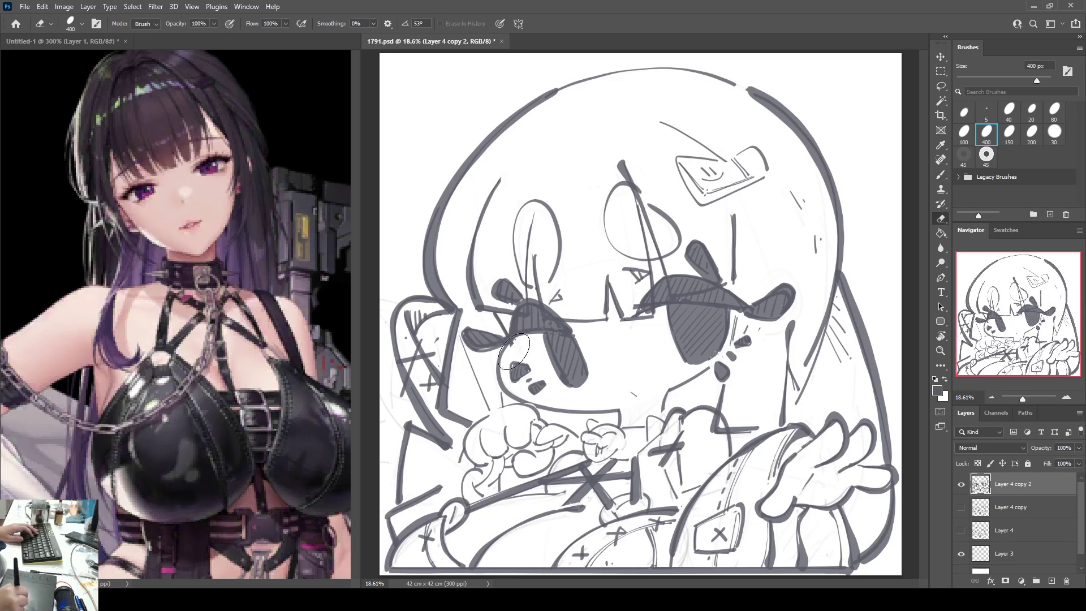
key("b")
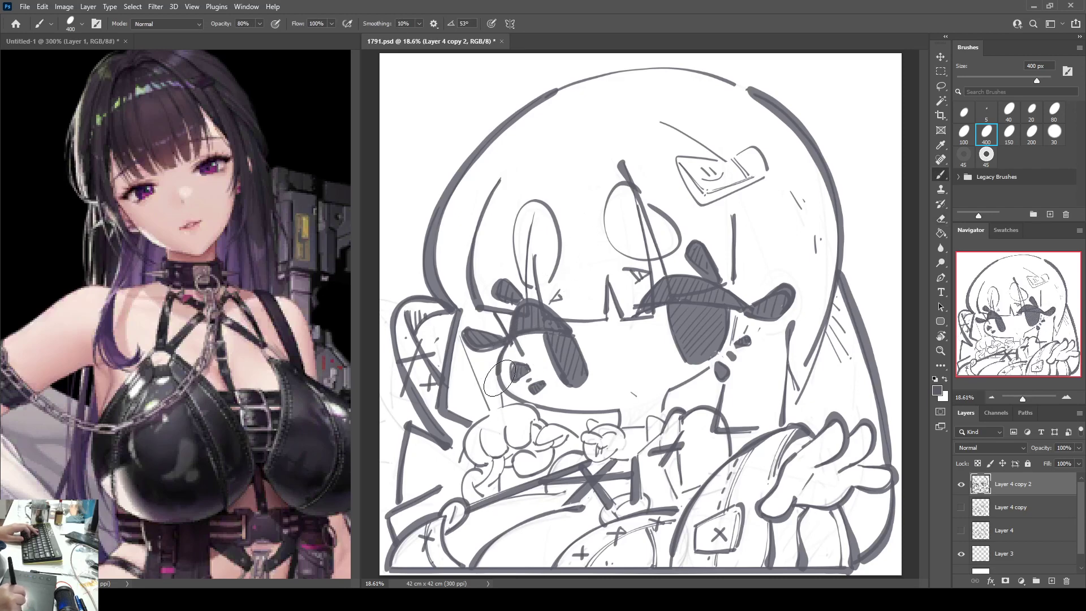
mouse_move(499, 378)
left_mouse_down()
mouse_move(527, 401)
mouse_move(595, 399)
left_mouse_up()
key("ctrl+z")
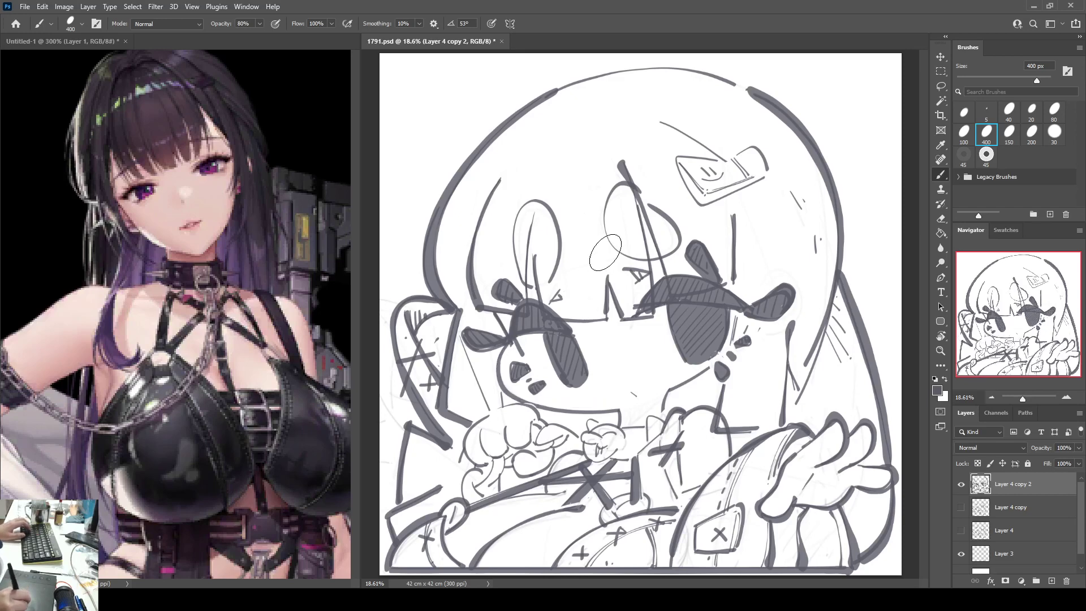
key("ctrl+s")
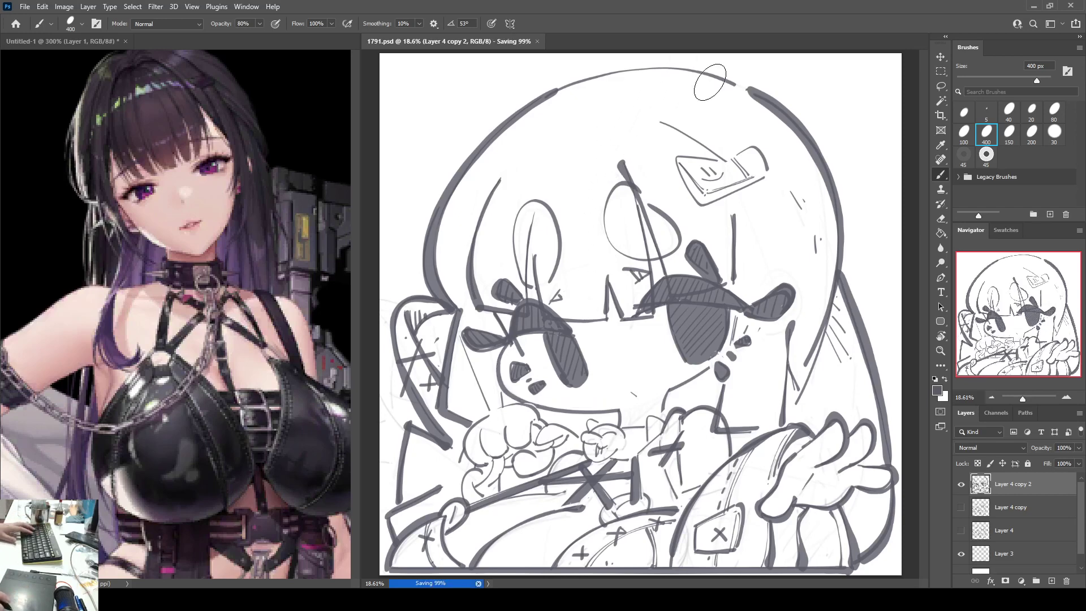
Step: Check the drawing mirrored, and thicken the cheek and jaw line beneath the smaller eye in dark gray
key("ctrl+shift+h")
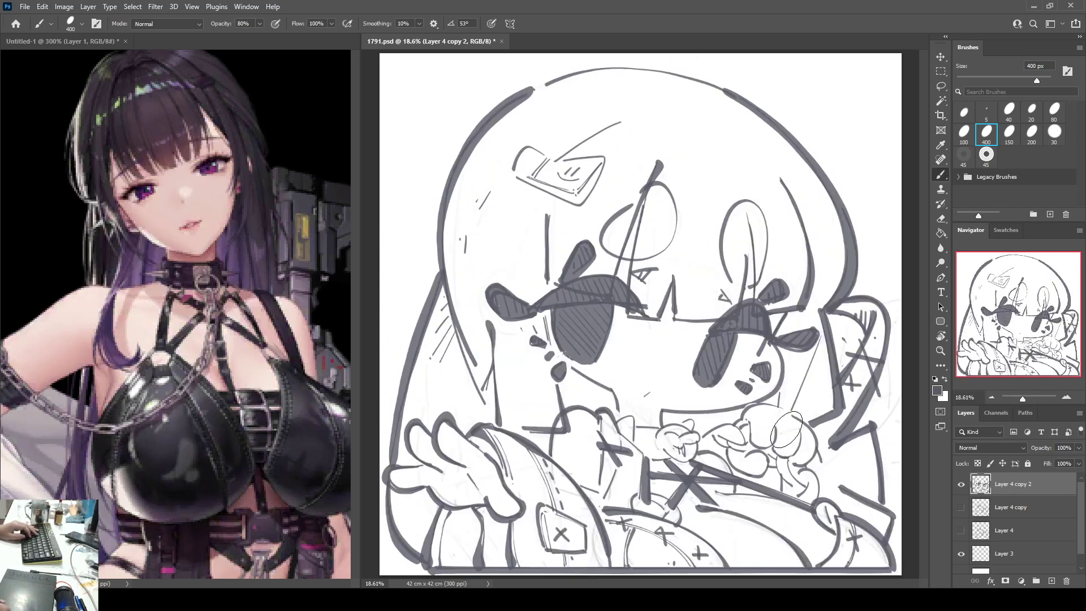
key("ctrl+shift+h")
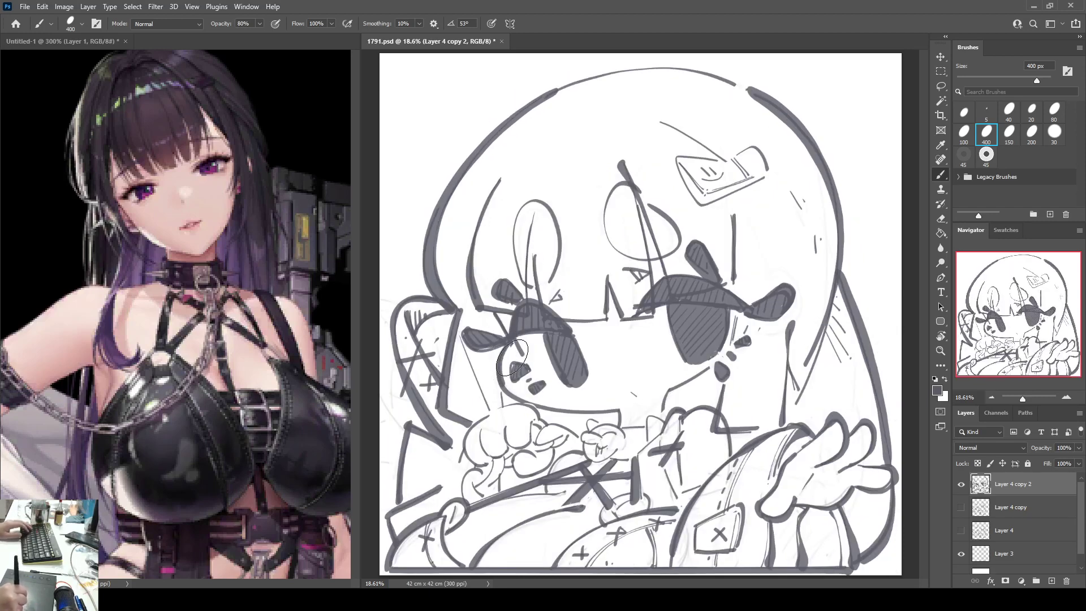
mouse_move(499, 381)
left_mouse_down()
mouse_move(532, 406)
mouse_move(608, 410)
left_mouse_up()
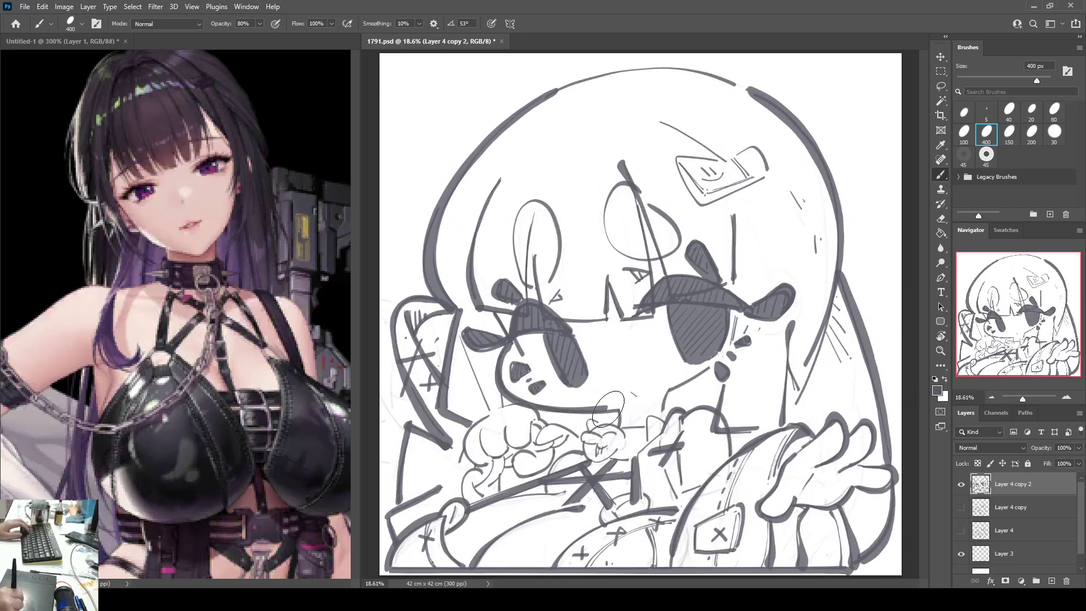
key("ctrl+z")
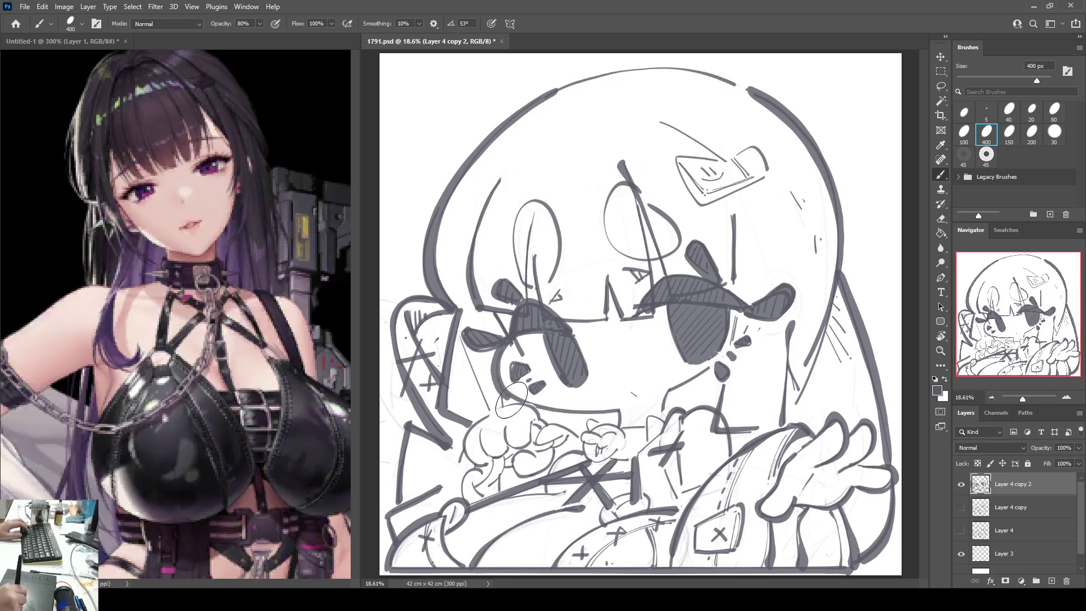
left_click_drag(518, 402, 574, 415)
key("ctrl+z")
key("ctrl+z")
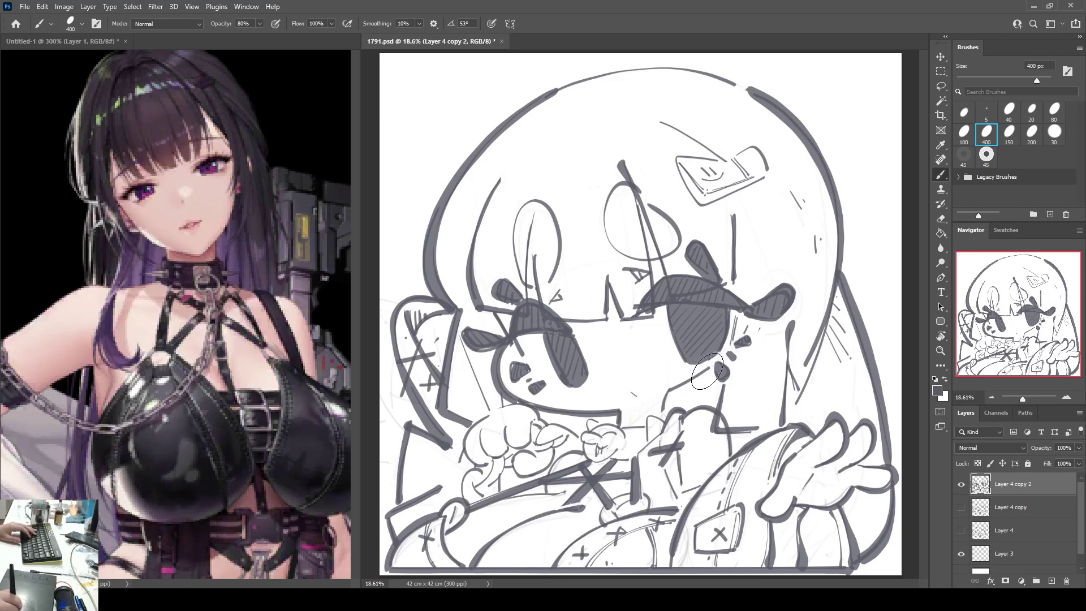
Step: Thicken the jaw line beneath the larger eye and the small mouth stroke, checking the face mirrored
left_click_drag(707, 370, 673, 391)
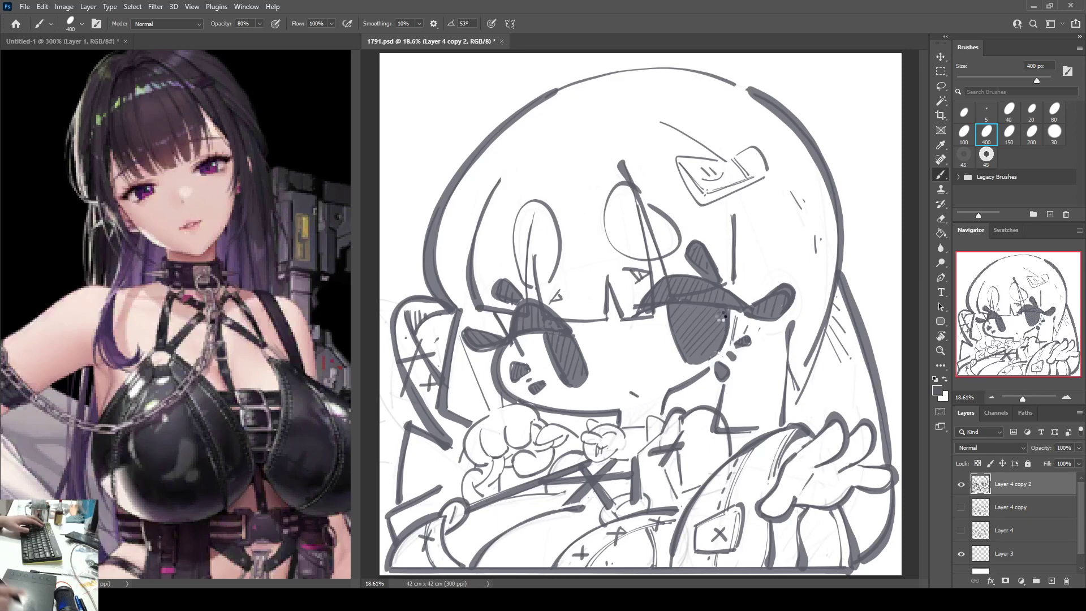
key("ctrl+shift+h")
key("ctrl+shift+h")
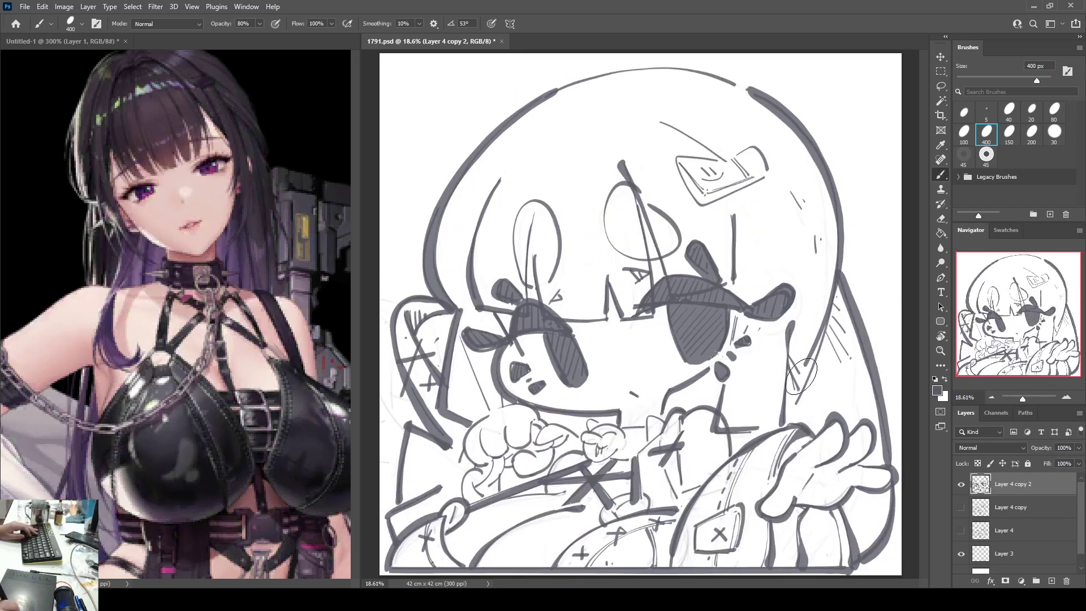
Step: Add jagged hatching at the tip of the side hair lock, and thicken the outline of the small cat face below the chin
mouse_move(802, 376)
left_mouse_down()
mouse_move(797, 359)
mouse_move(803, 366)
left_mouse_up()
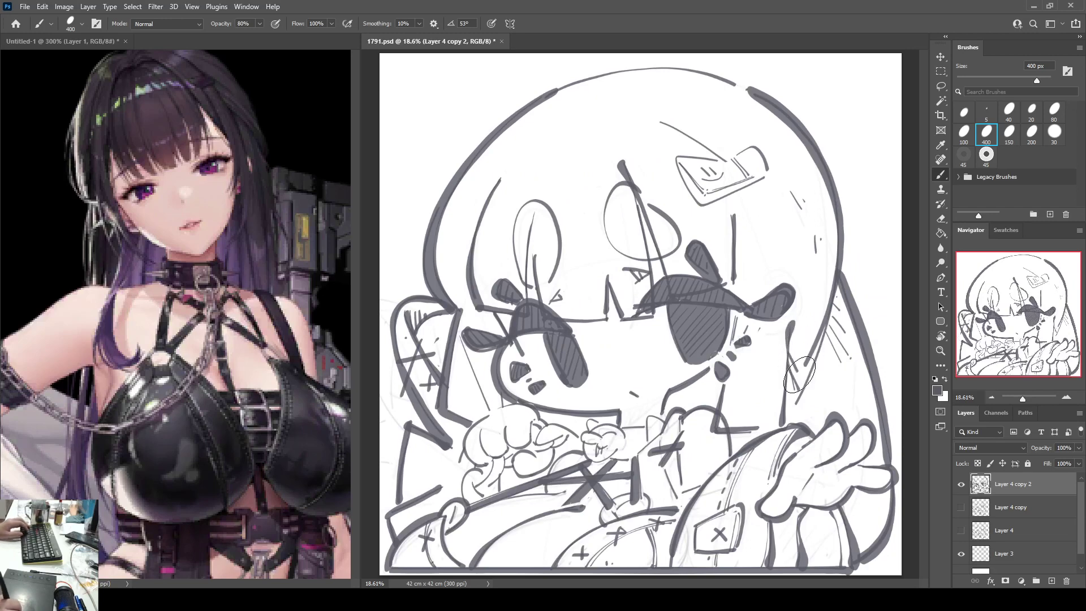
left_click_drag(792, 347, 805, 365)
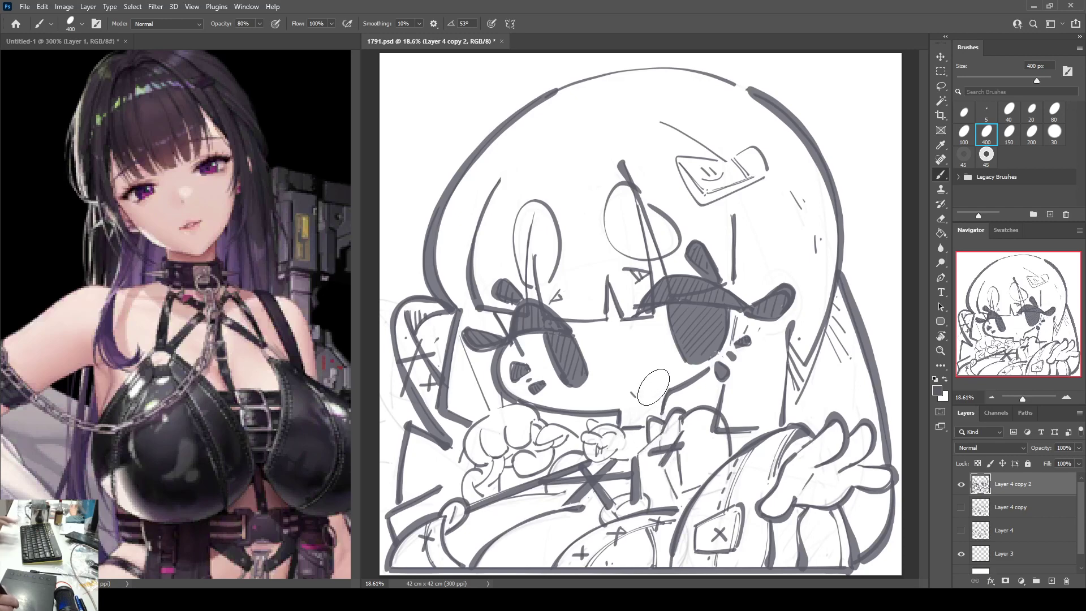
key("e")
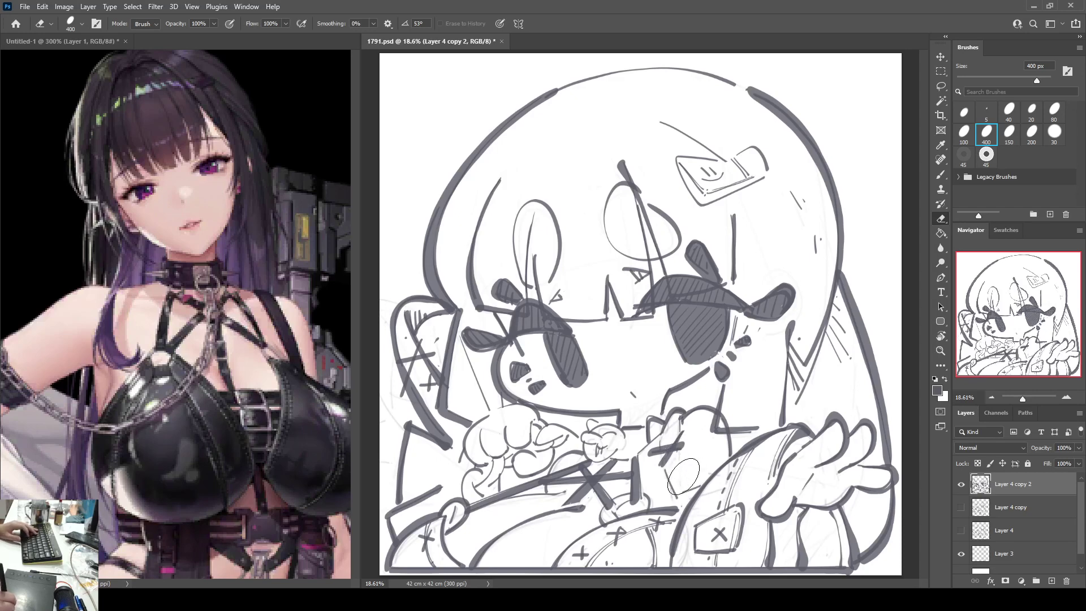
key("b")
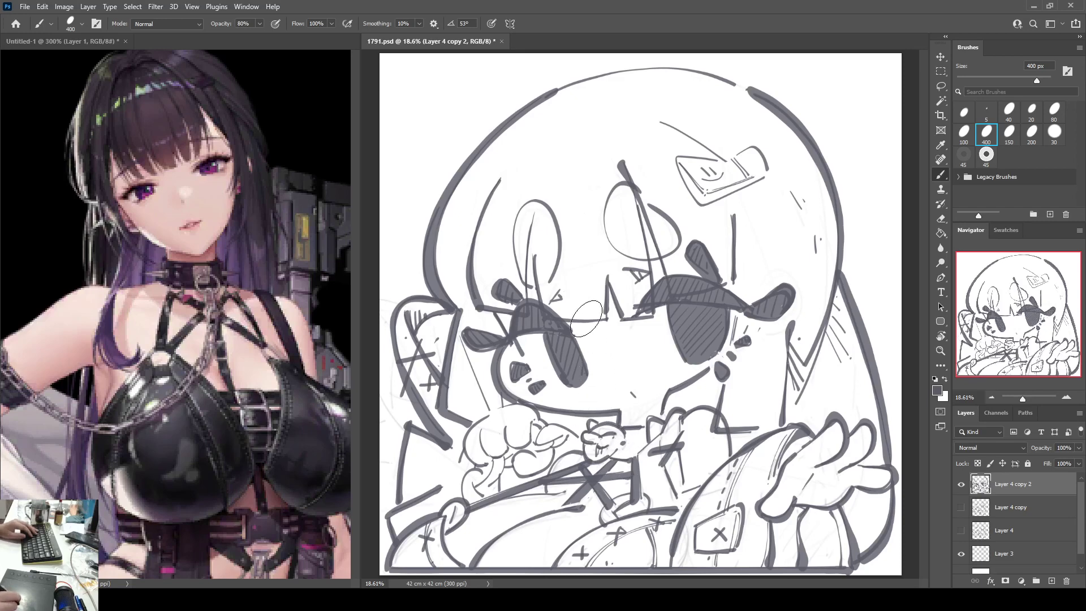
Step: Thicken the upper outline of the curled hand beneath the smaller eye on the mirrored canvas, and mirror the canvas back
key("ctrl+shift+h")
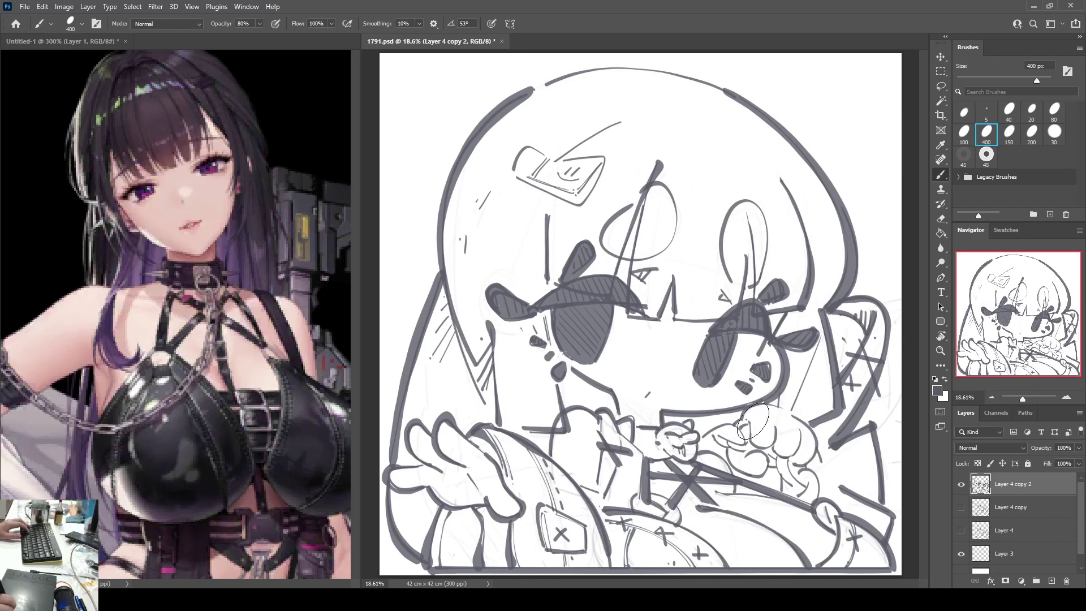
mouse_move(746, 416)
left_mouse_down()
mouse_move(783, 407)
mouse_move(812, 428)
left_mouse_up()
key("ctrl+z")
key("e")
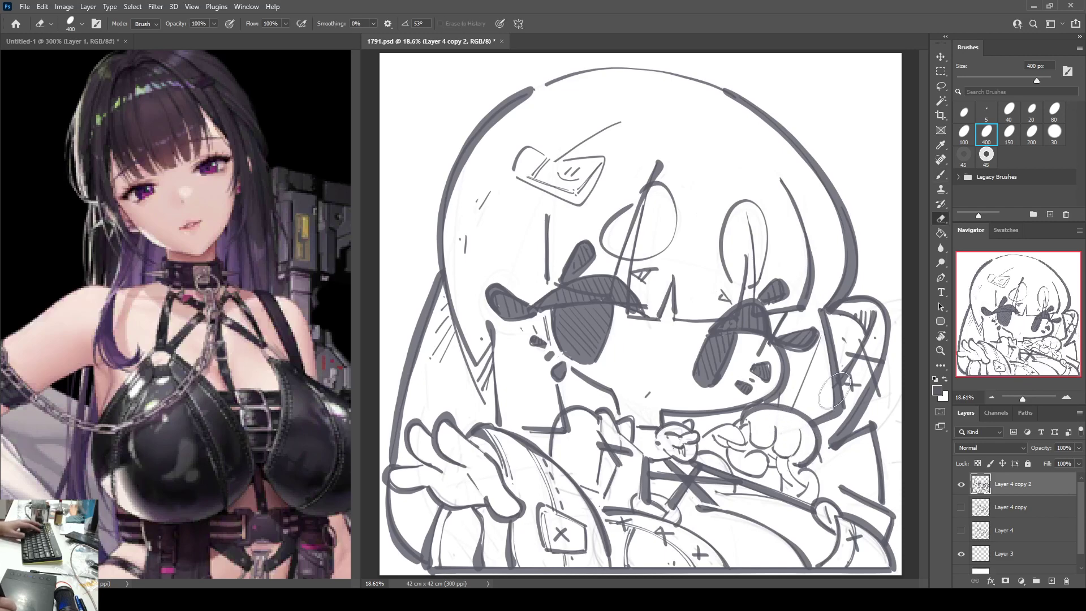
key("ctrl+shift+h")
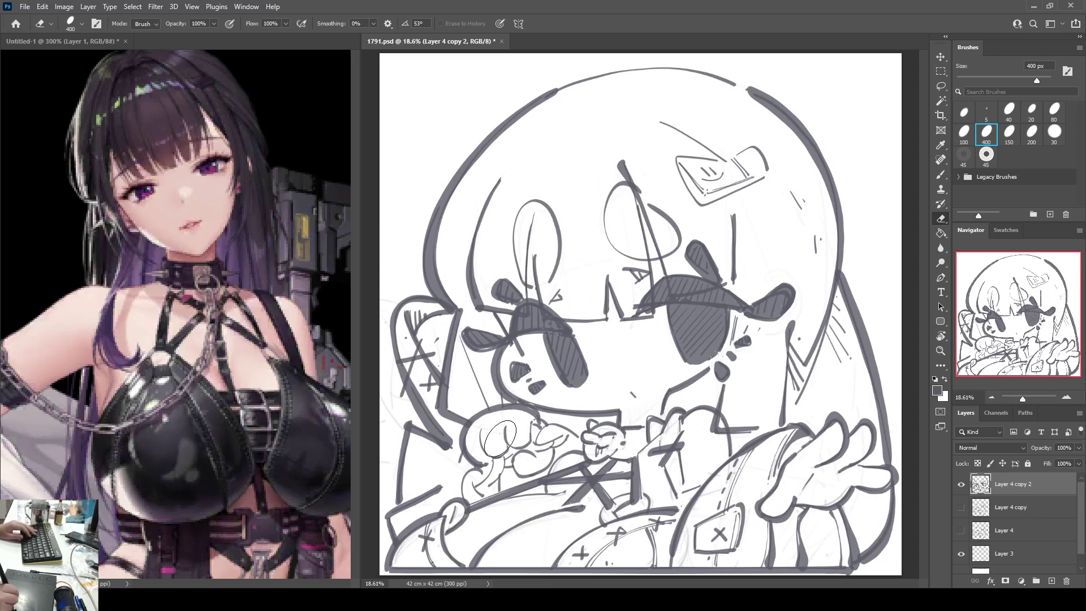
Step: Redraw the curled hand's finger outlines with thicker dark gray strokes, erasing stray sketch lines between them
key("b")
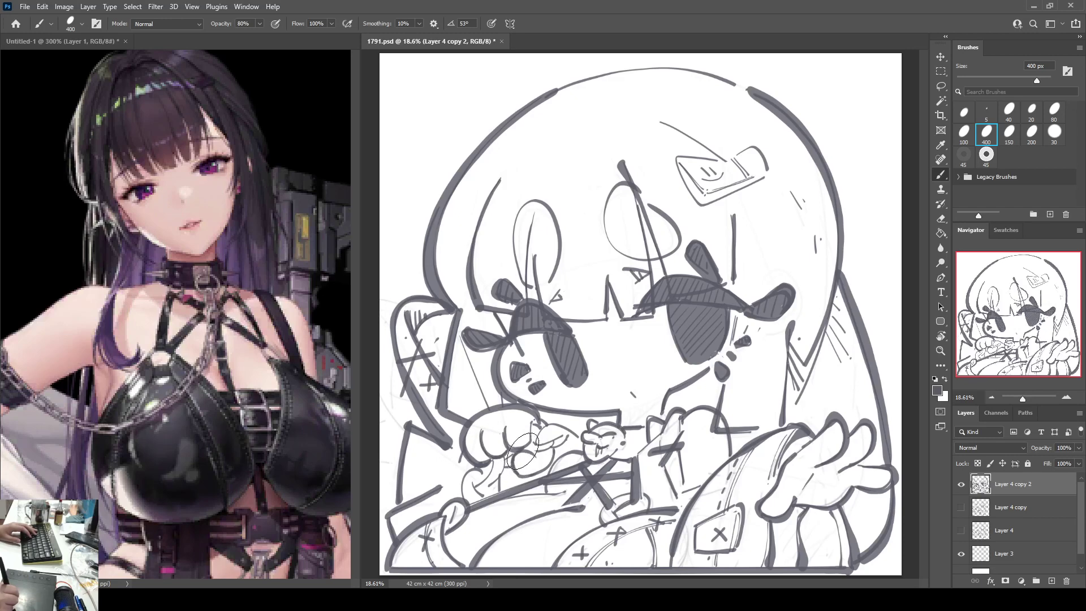
key("e")
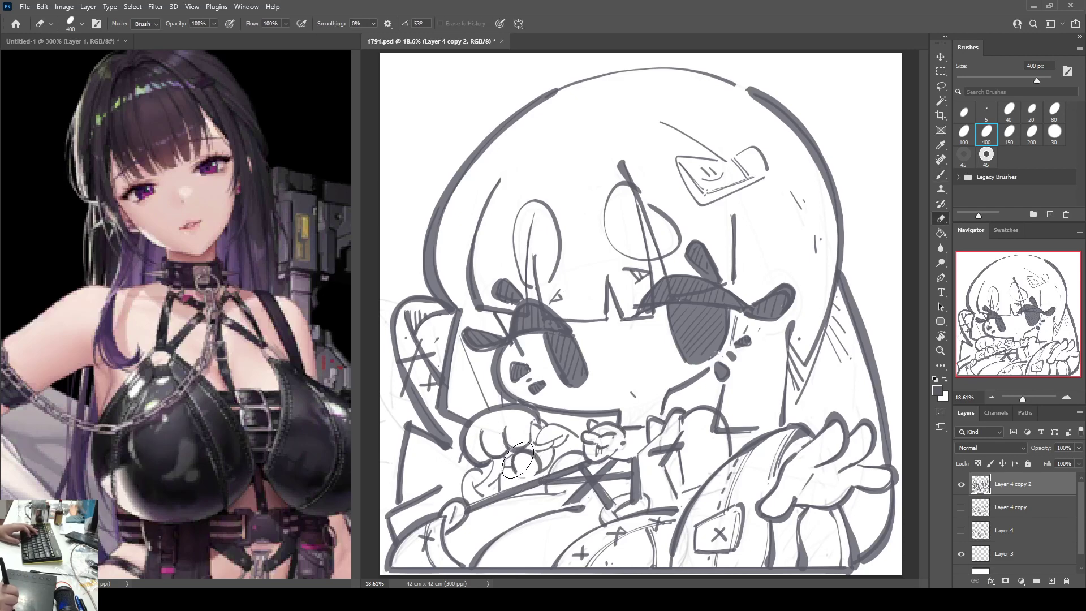
key("b")
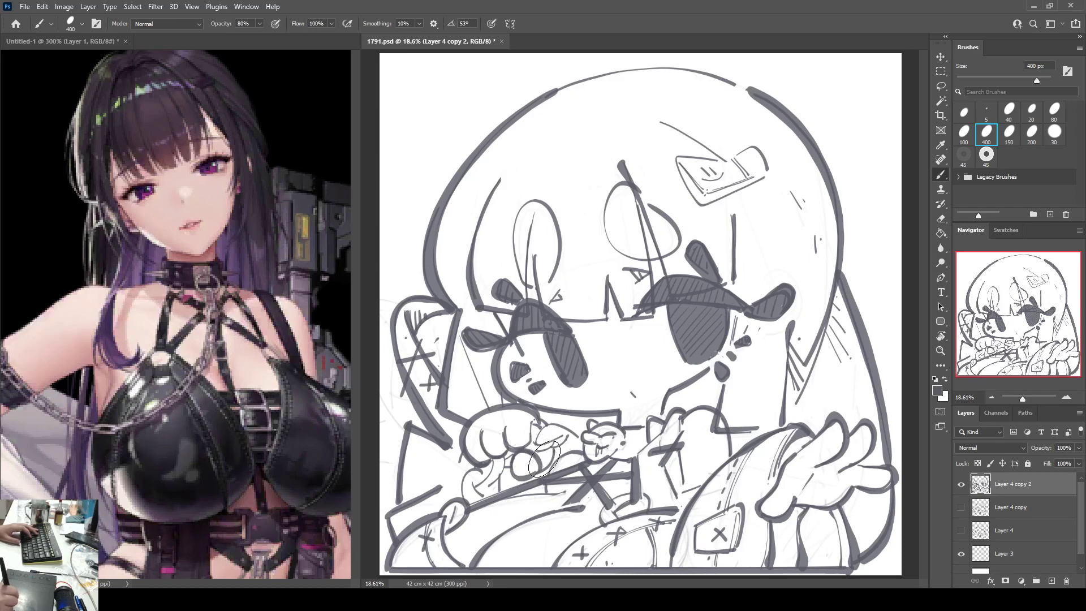
key("e")
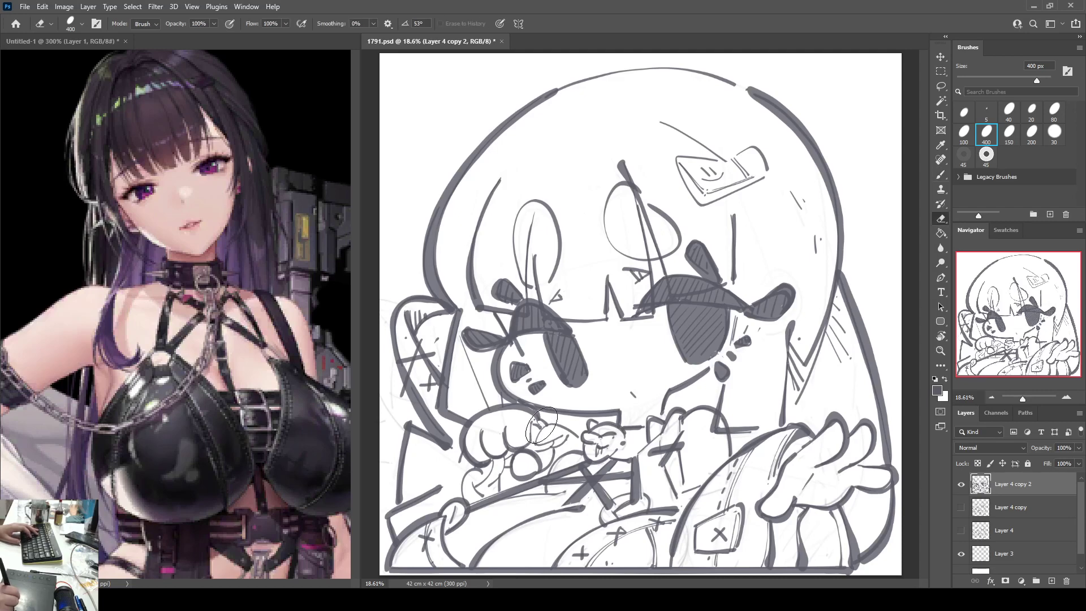
key("b")
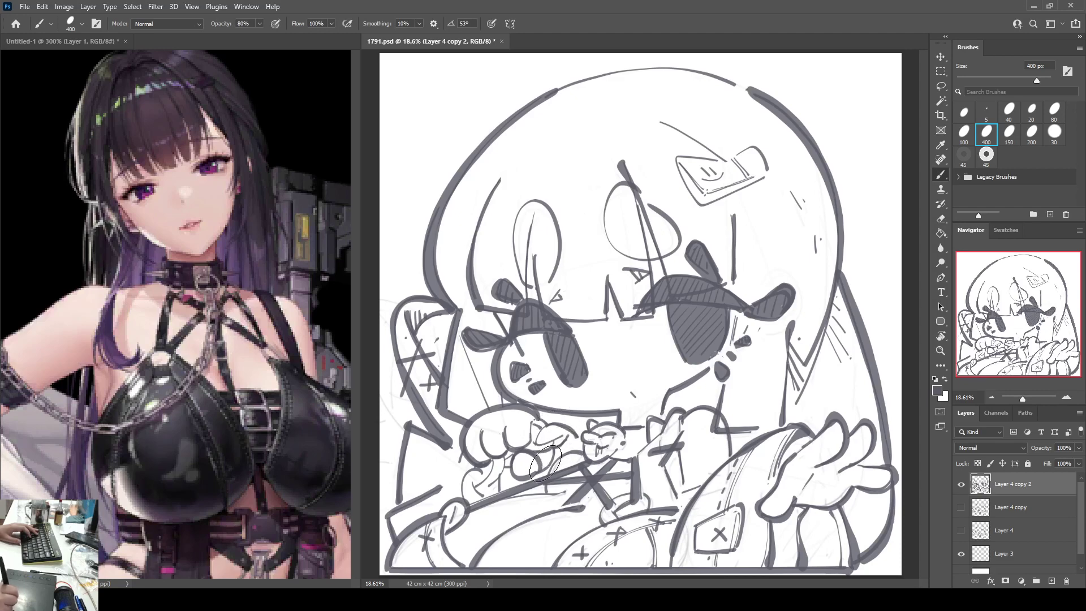
key("e")
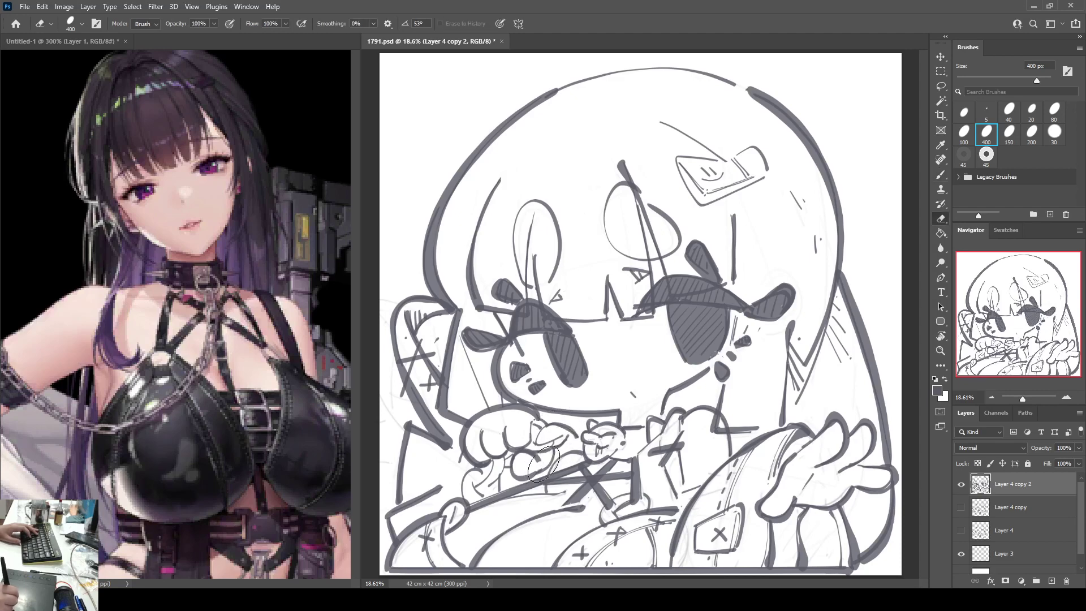
key("b")
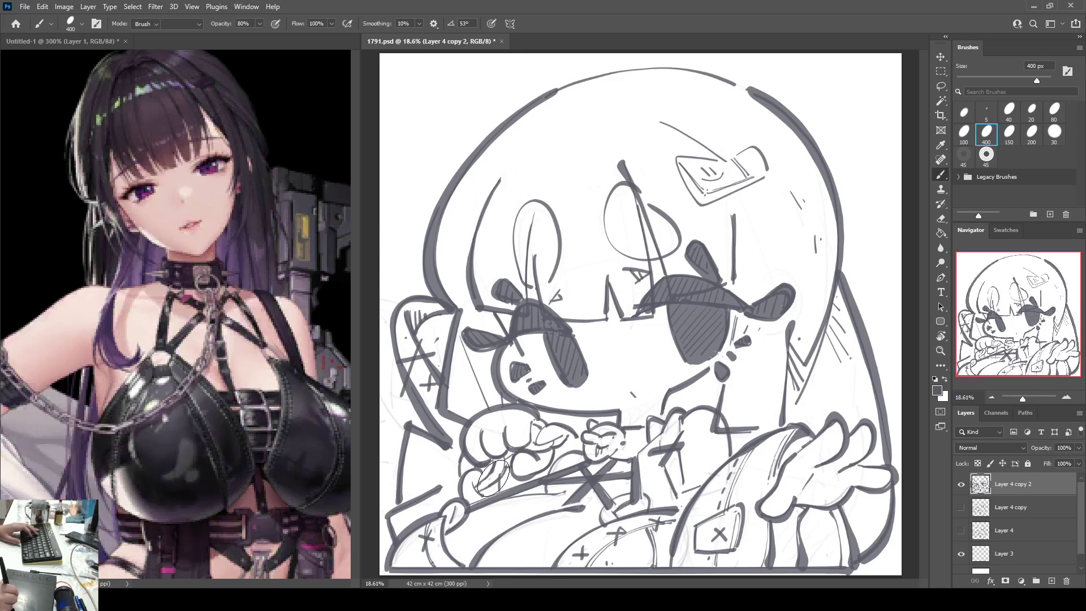
Step: Clean up the curled hand's lower finger and wrist outlines, and hatch the wrist and the neighboring sleeve
key("e")
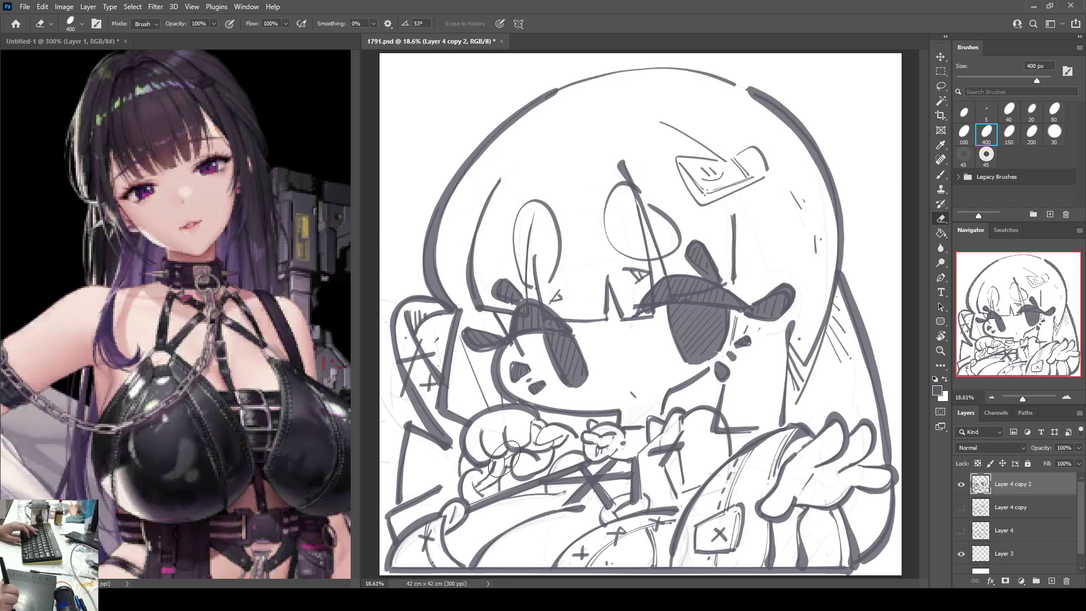
key("b")
key("e")
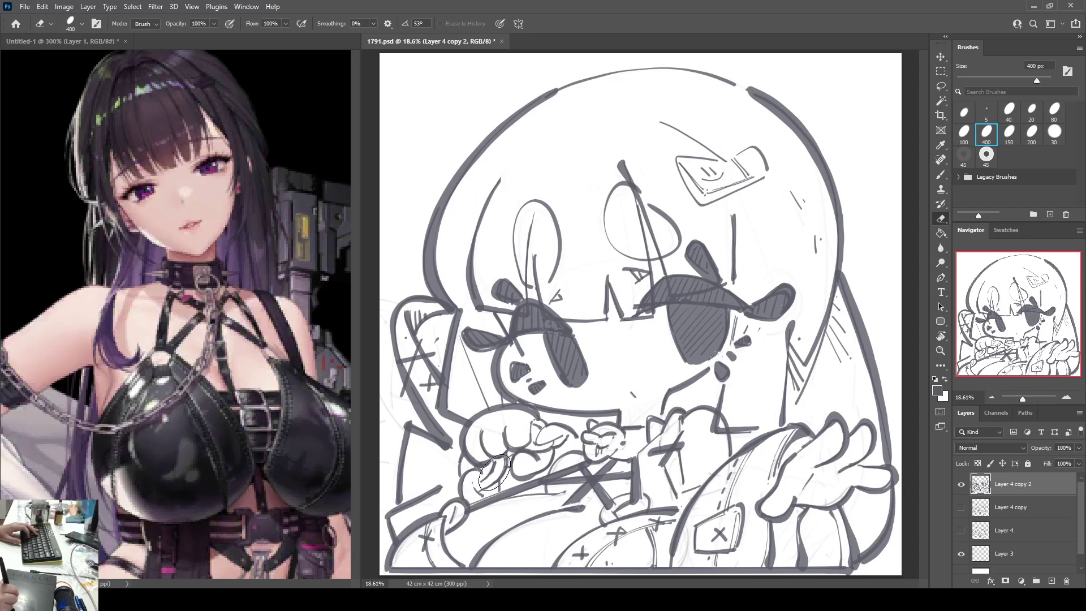
key("b")
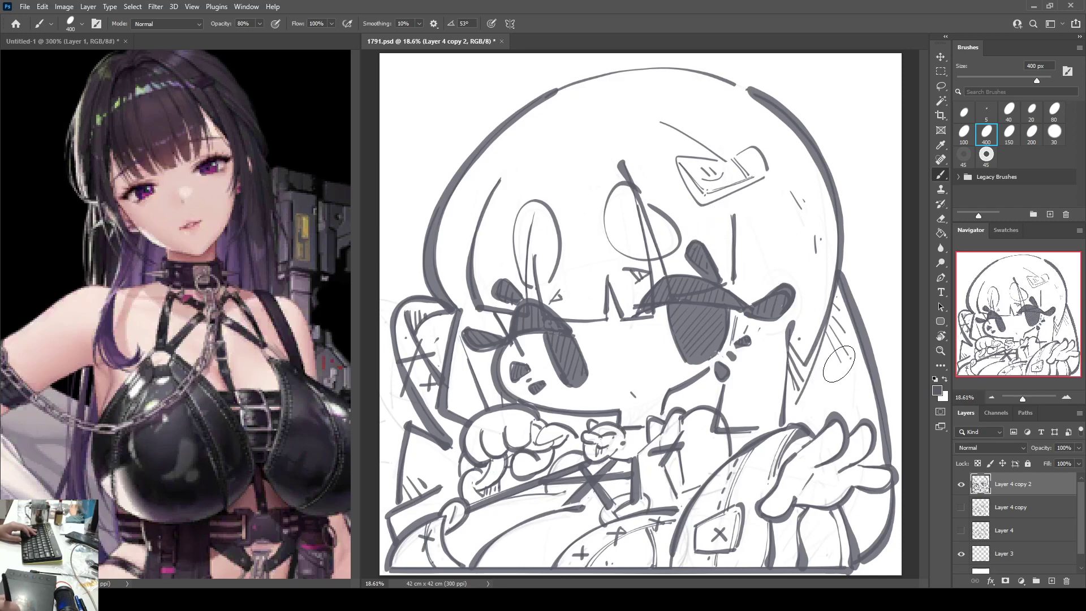
Step: Add hatching strokes to the long hair behind the side lock and a short slanted stroke beside the hair clip
left_click_drag(852, 345, 834, 388)
left_click(852, 389)
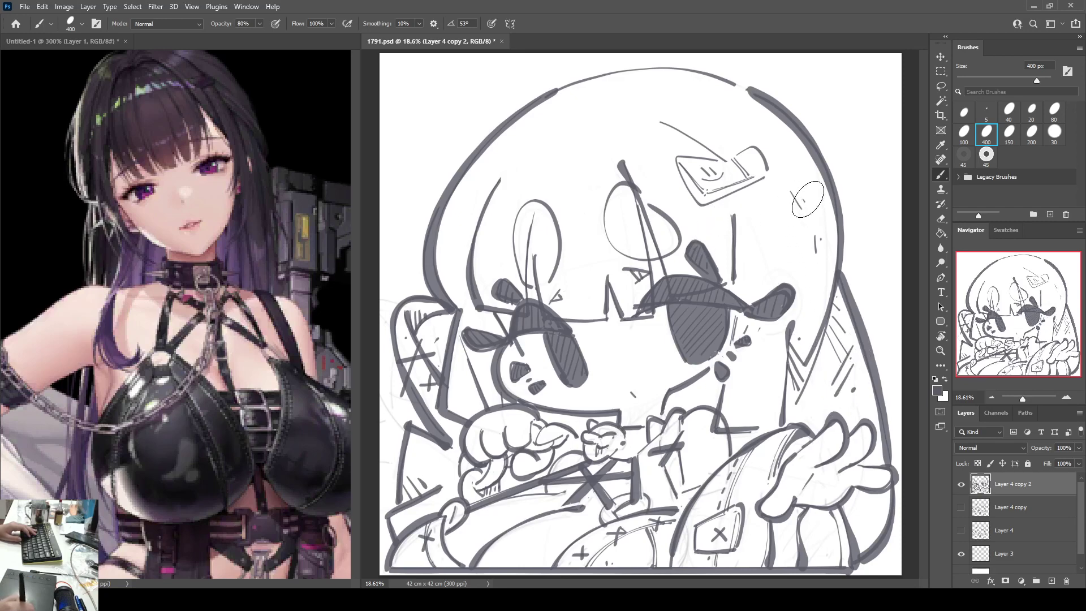
left_click_drag(783, 165, 797, 184)
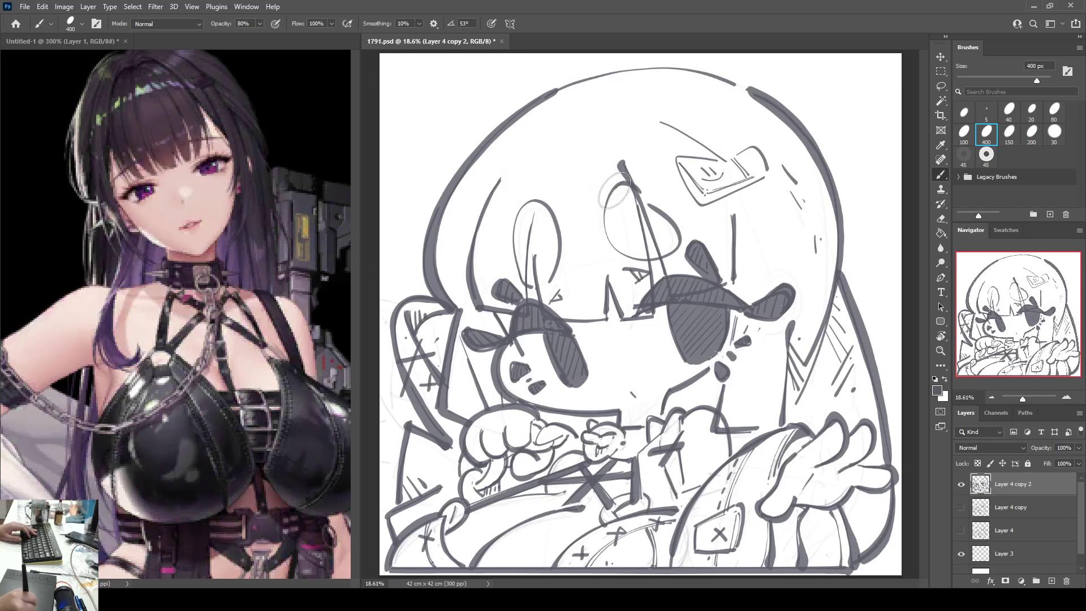
Step: Thicken the outlines of the two ovals on the fringe and add a small dark dot above each one
mouse_move(629, 182)
left_mouse_down()
mouse_move(602, 231)
mouse_move(611, 249)
mouse_move(647, 249)
left_mouse_up()
key("ctrl+z")
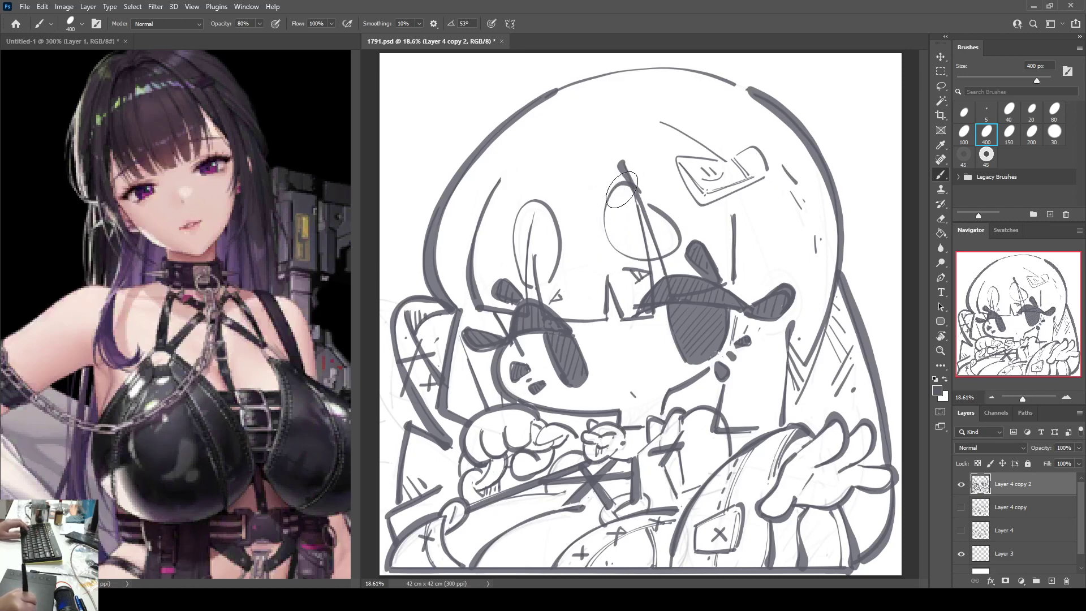
mouse_move(628, 169)
left_mouse_down()
mouse_move(606, 211)
mouse_move(609, 238)
mouse_move(624, 255)
mouse_move(667, 258)
left_mouse_up()
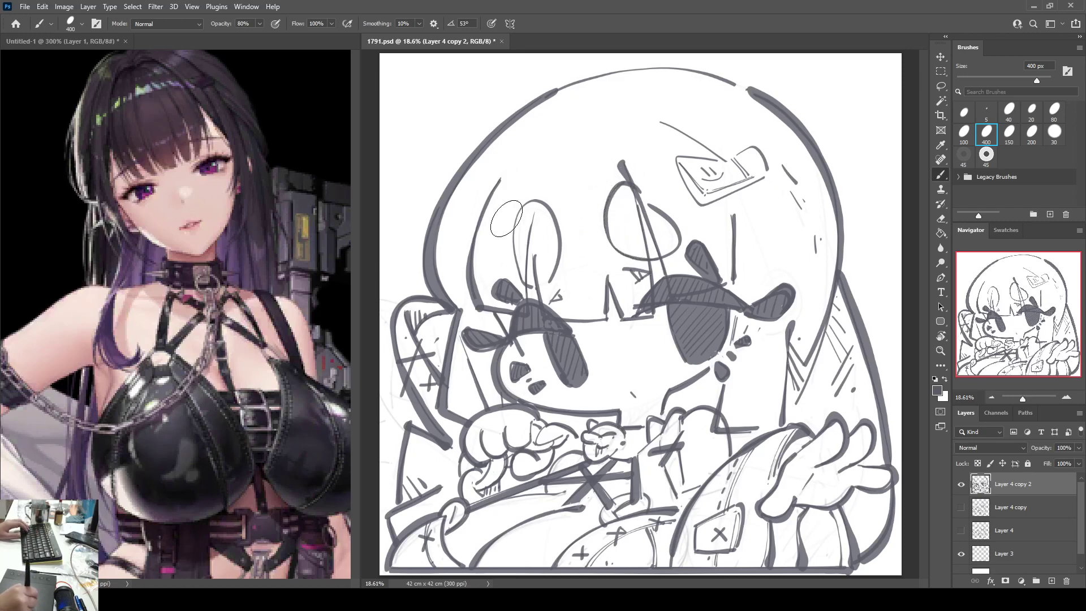
mouse_move(519, 273)
left_mouse_down()
mouse_move(521, 208)
mouse_move(536, 200)
mouse_move(559, 237)
left_mouse_up()
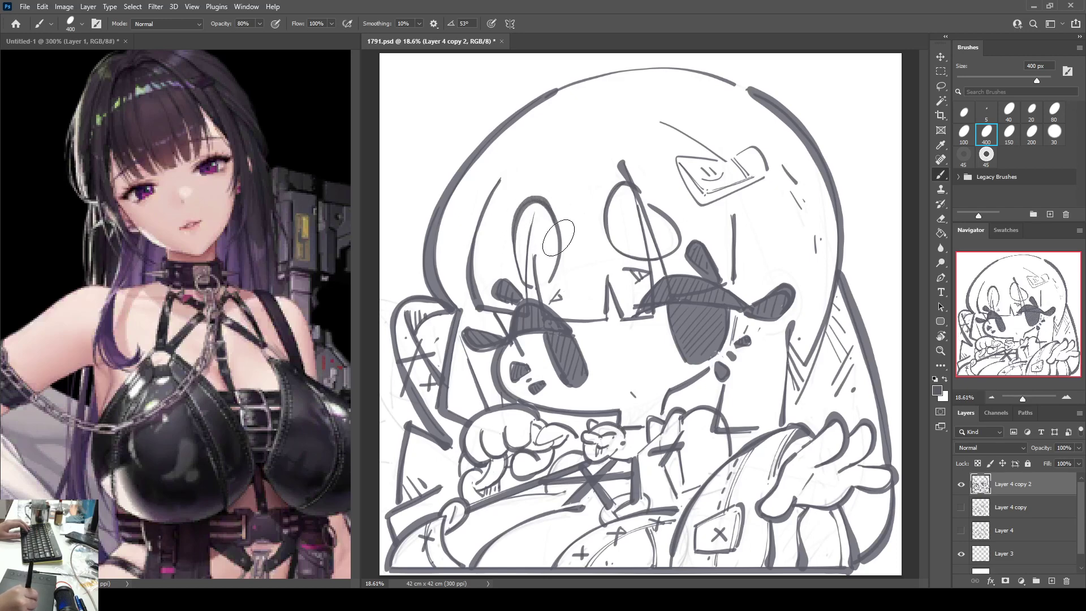
left_click(528, 176)
left_click(604, 174)
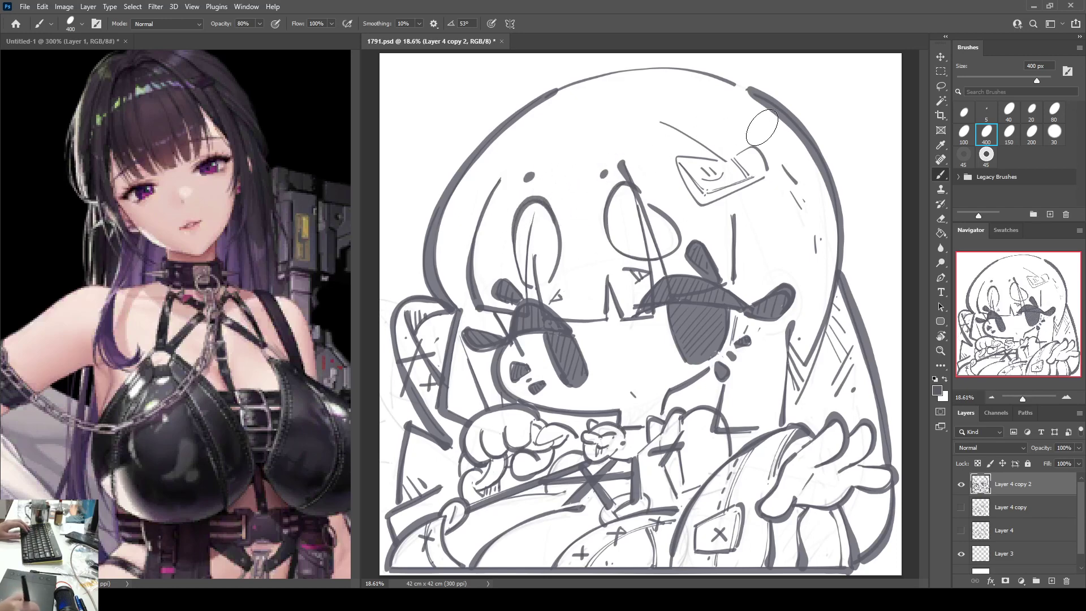
Step: Thicken the outline of the smiley hair clip and the diagonal hair strand leading into it
mouse_move(683, 157)
left_mouse_down()
mouse_move(700, 207)
mouse_move(766, 171)
mouse_move(685, 159)
mouse_move(727, 160)
mouse_move(754, 146)
mouse_move(772, 181)
left_mouse_up()
left_click_drag(666, 123, 718, 158)
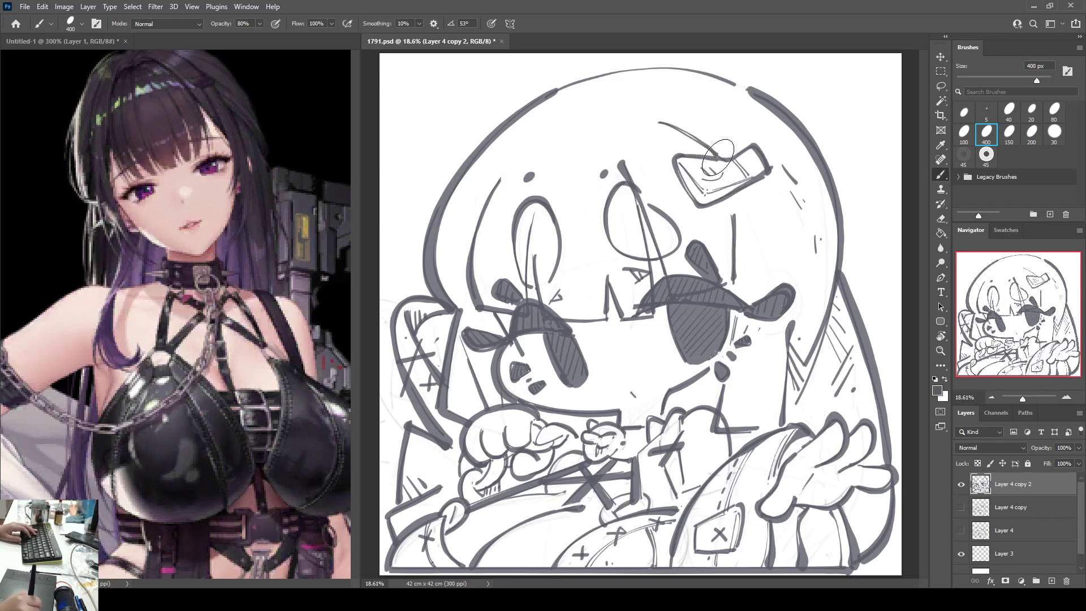
Step: Close the gap in the outline across the top of the head with one thick dark gray stroke
key("F2")
mouse_move(556, 86)
left_mouse_down()
mouse_move(530, 94)
mouse_move(597, 69)
mouse_move(725, 89)
left_mouse_up()
key("ctrl+z")
mouse_move(526, 92)
left_mouse_down()
mouse_move(599, 69)
mouse_move(660, 70)
mouse_move(729, 96)
left_mouse_up()
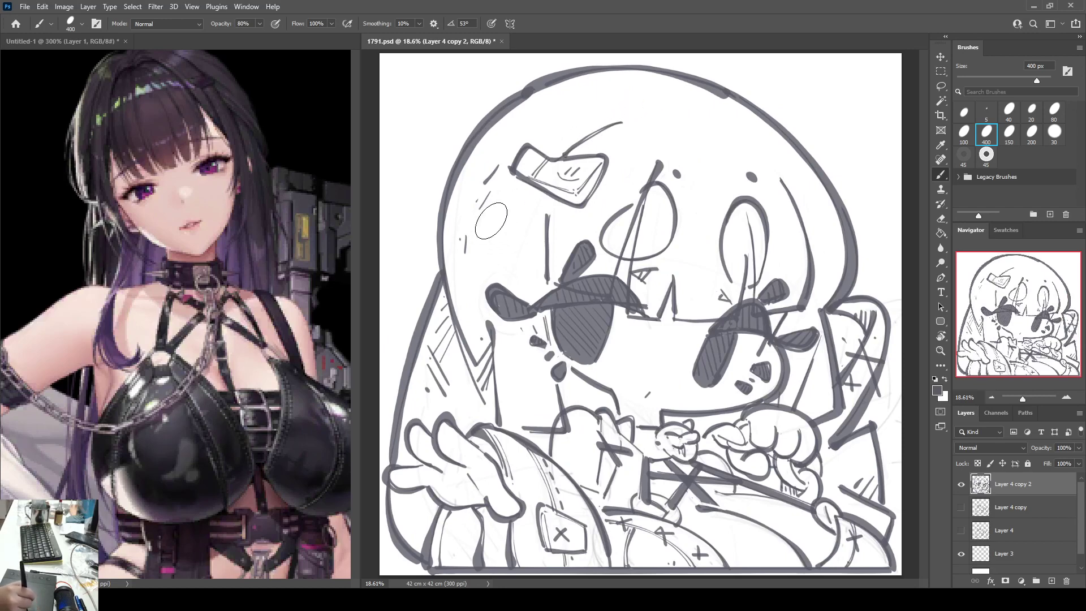
Step: Add two short dark marks on the hair above the smiley hair clip and save the file
left_click(553, 107)
left_click(564, 111)
key("ctrl+shift+h")
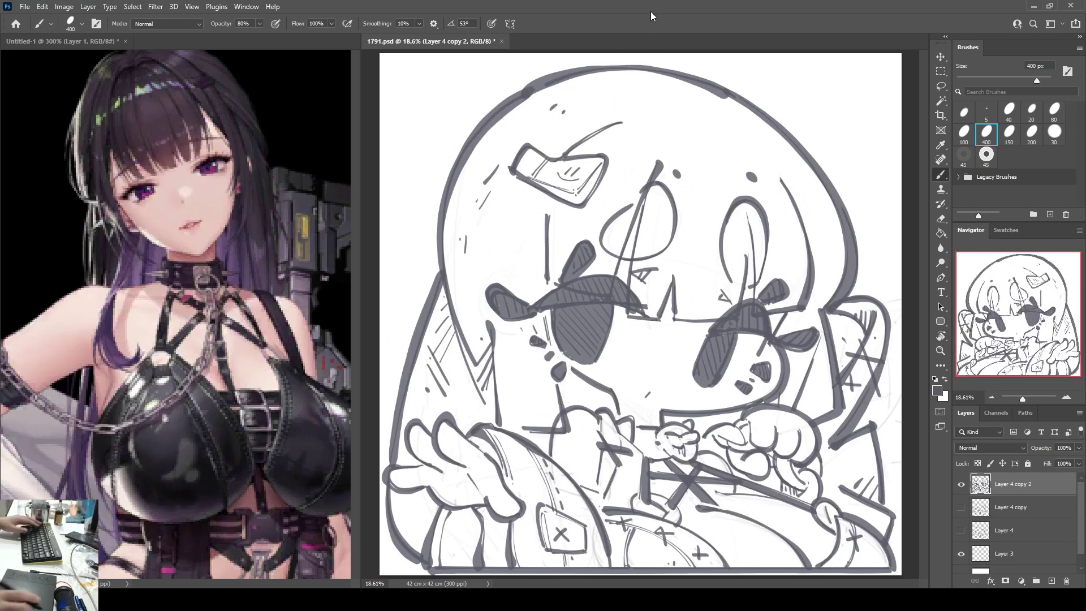
key("ctrl+s")
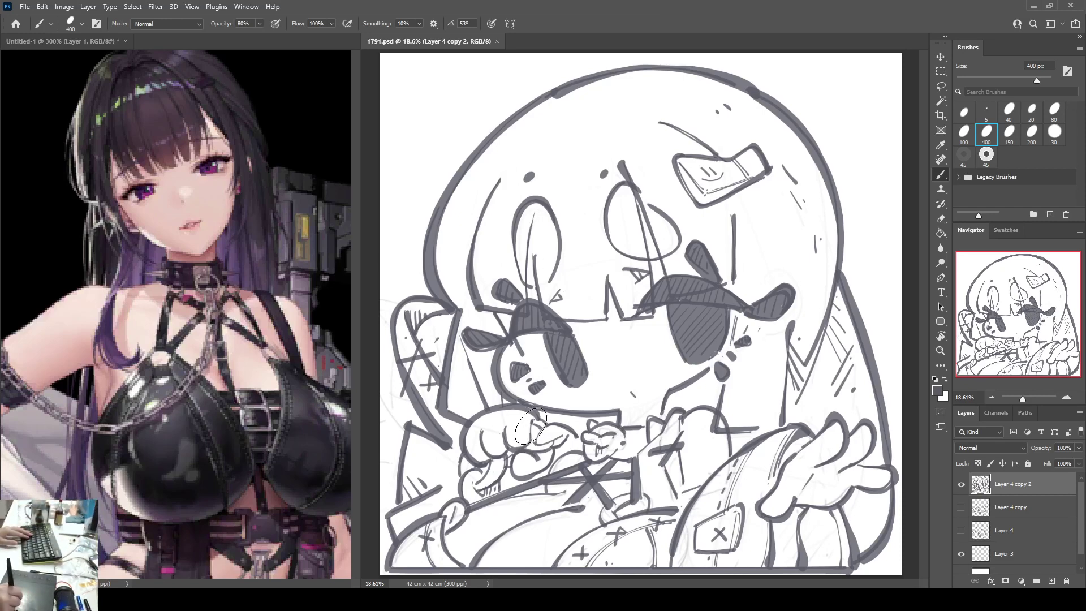
Step: Touch up the curled hand with a short stroke and duplicate the Layer 4 copy 2 sketch, hiding the original
left_click_drag(532, 425, 529, 440)
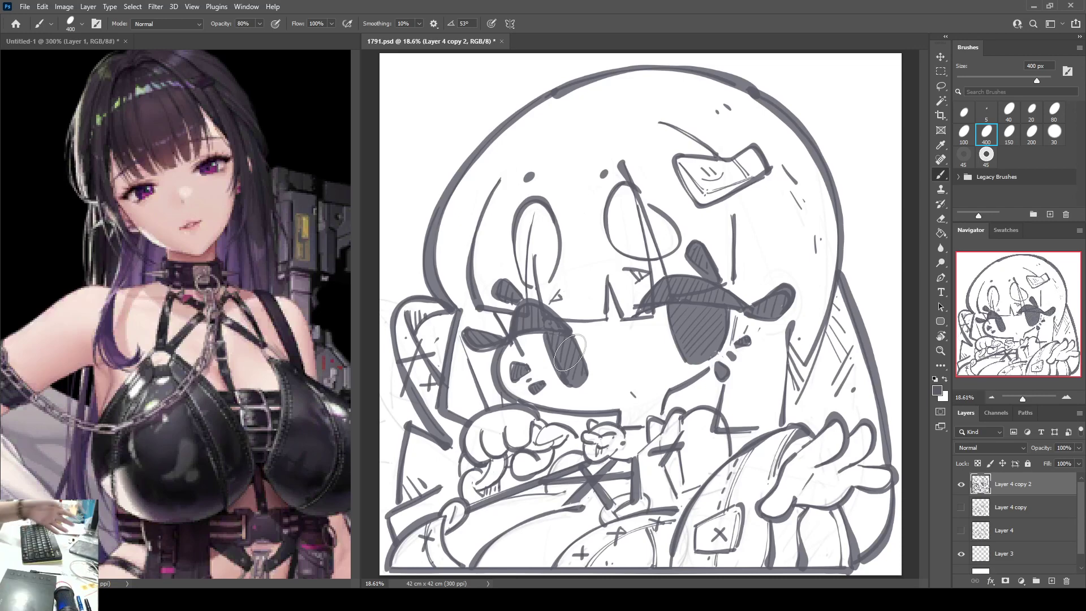
key("ctrl+j")
left_click(960, 507)
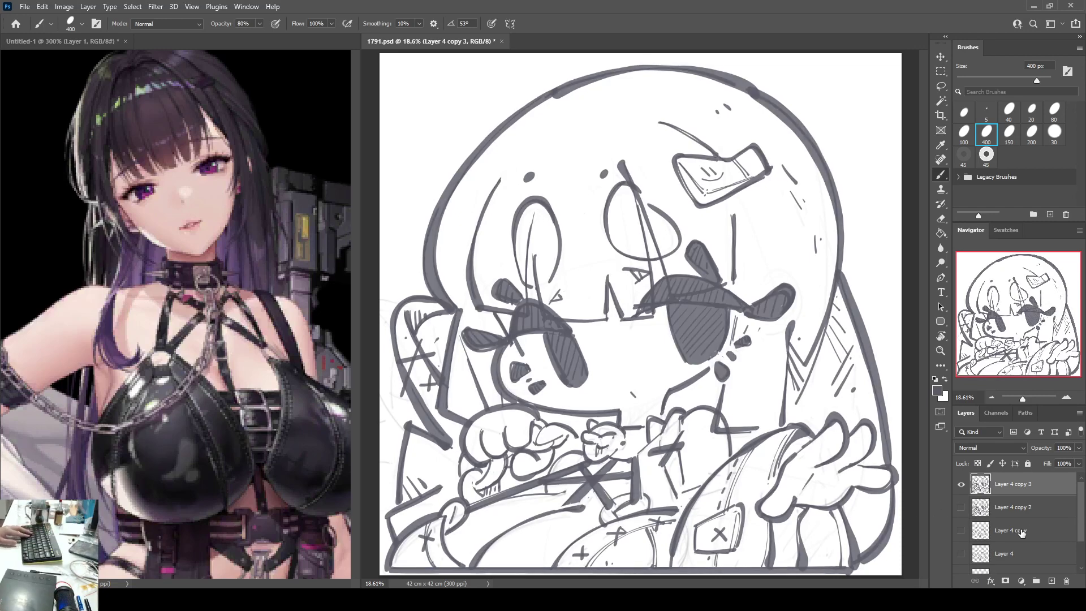
Step: Create a new layer directly above Layer 4 copy 2 and fill it with the cream swatch
left_click(1030, 516)
left_click_drag(1081, 526, 1082, 537)
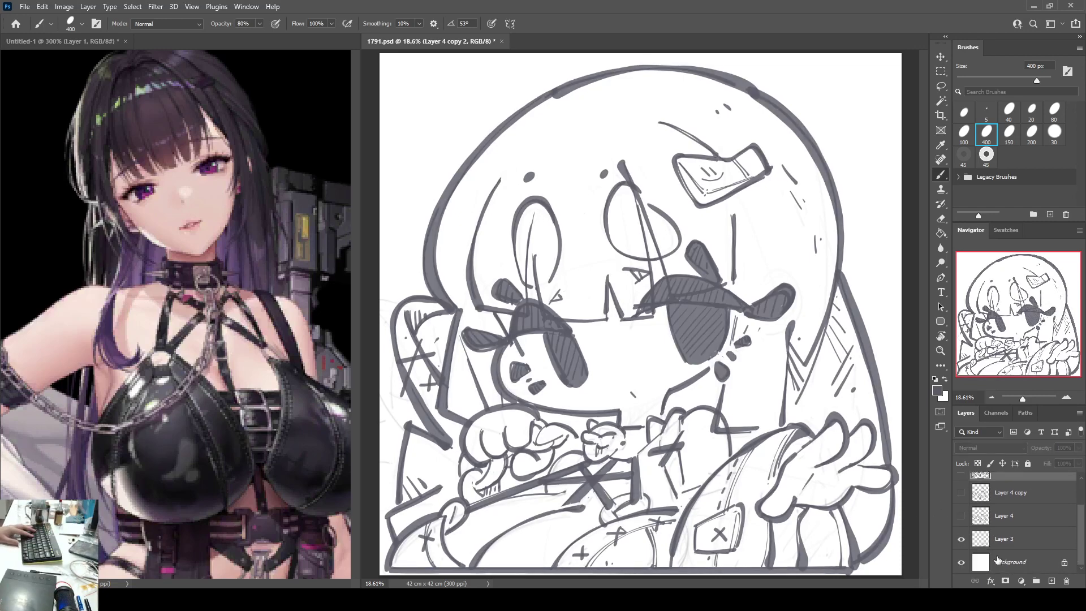
left_click(1051, 580)
left_click(1012, 231)
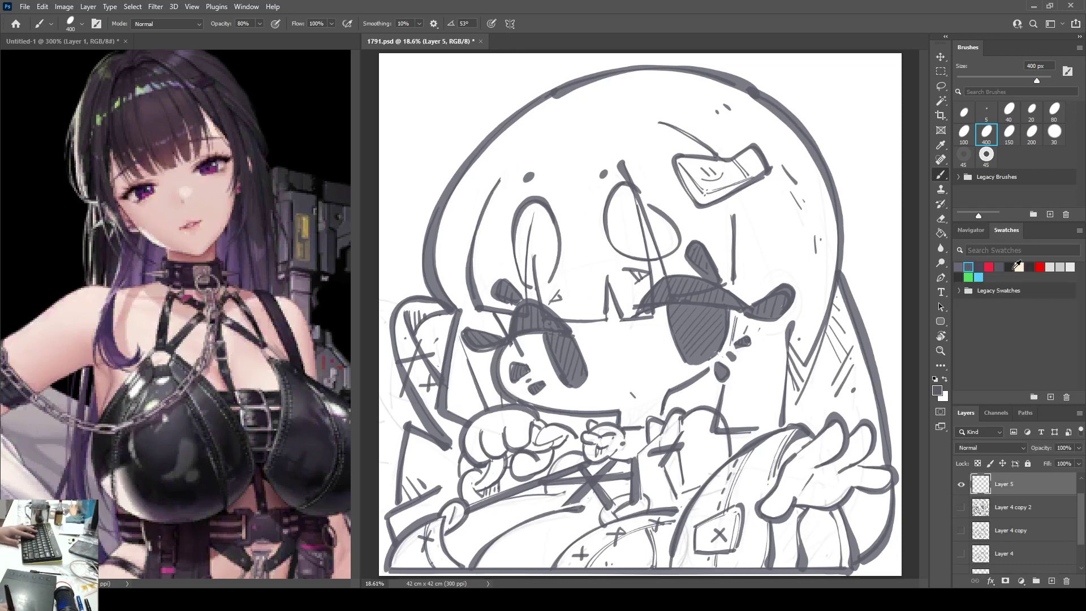
left_click(1019, 267)
key("g")
left_click(776, 412)
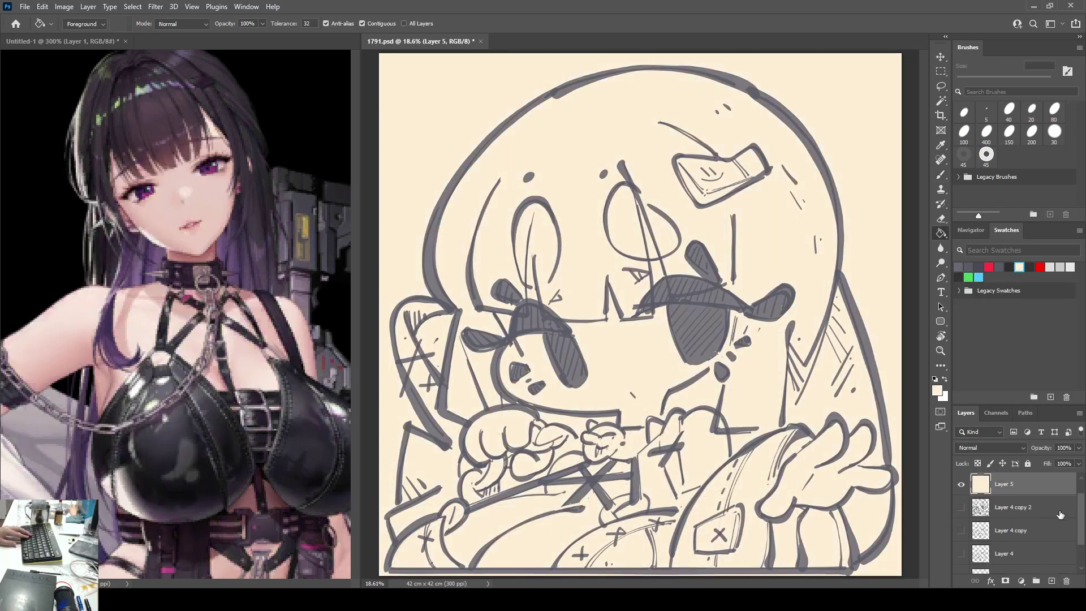
key("ctrl+bracketleft")
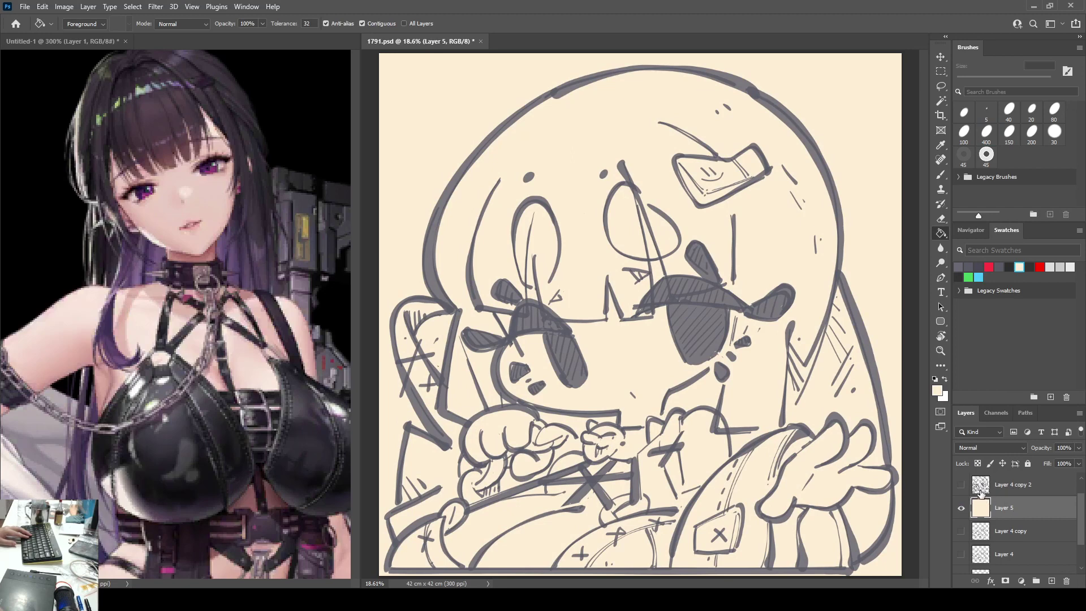
left_click(960, 507)
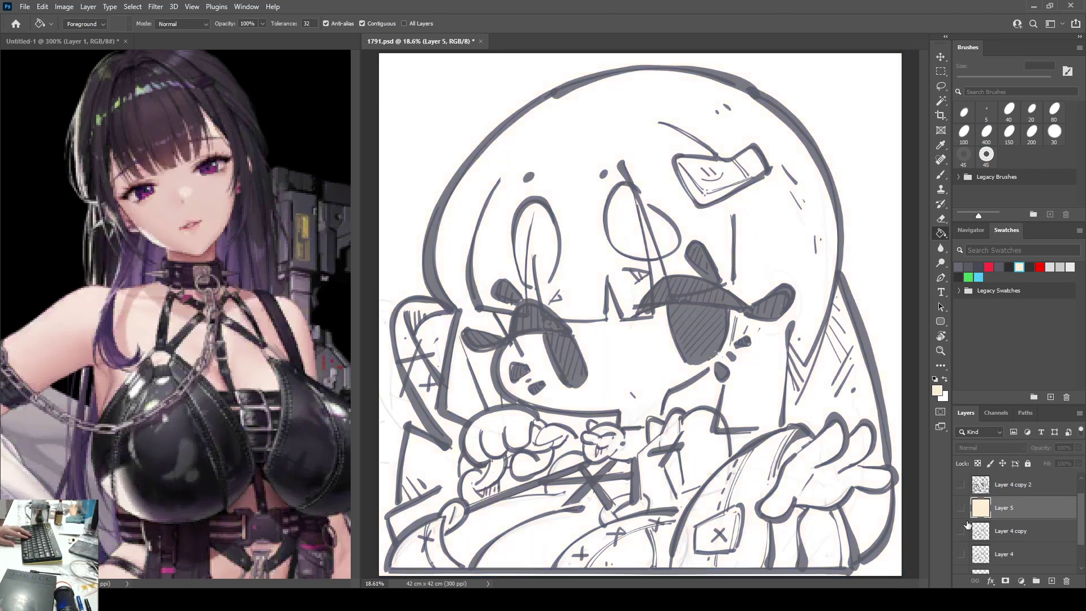
left_click(961, 530)
left_click(960, 530)
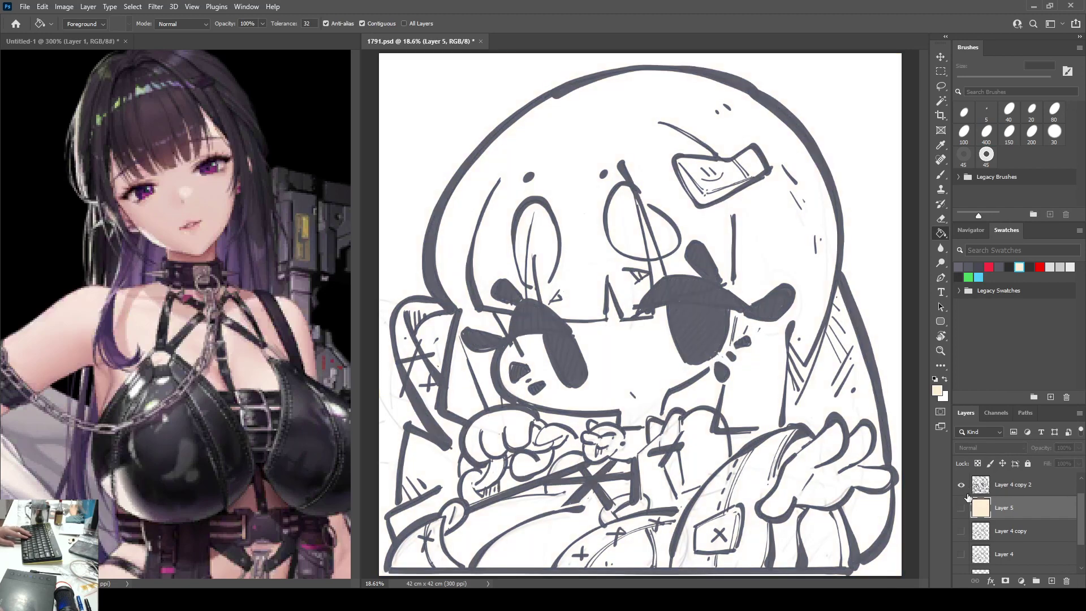
left_click(960, 484)
left_click(961, 484)
left_click_drag(1081, 508, 1082, 490)
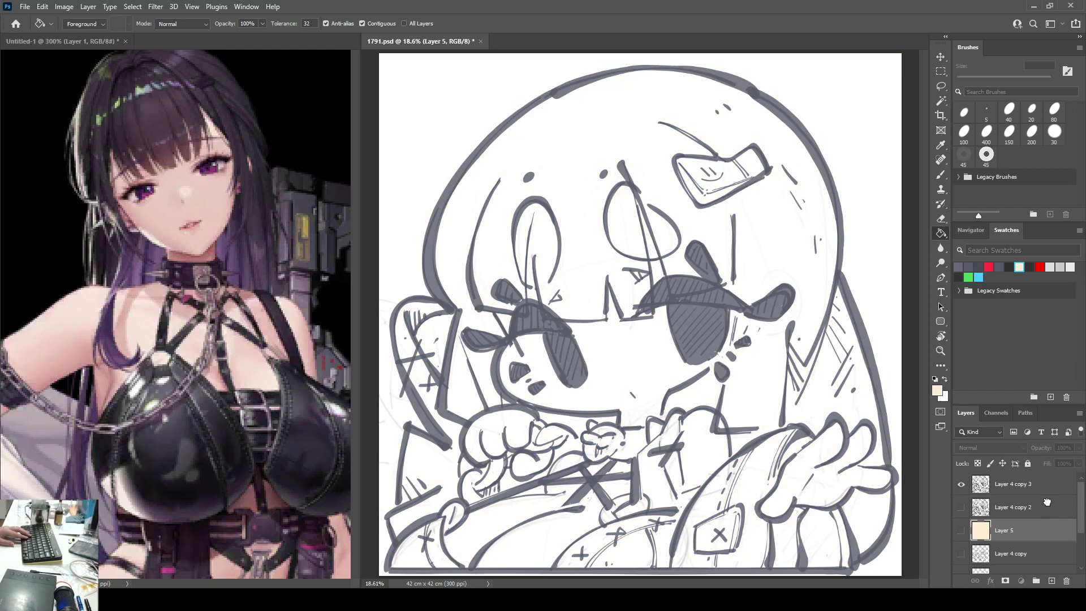
left_click(1046, 505)
left_click_drag(1027, 530, 1035, 506)
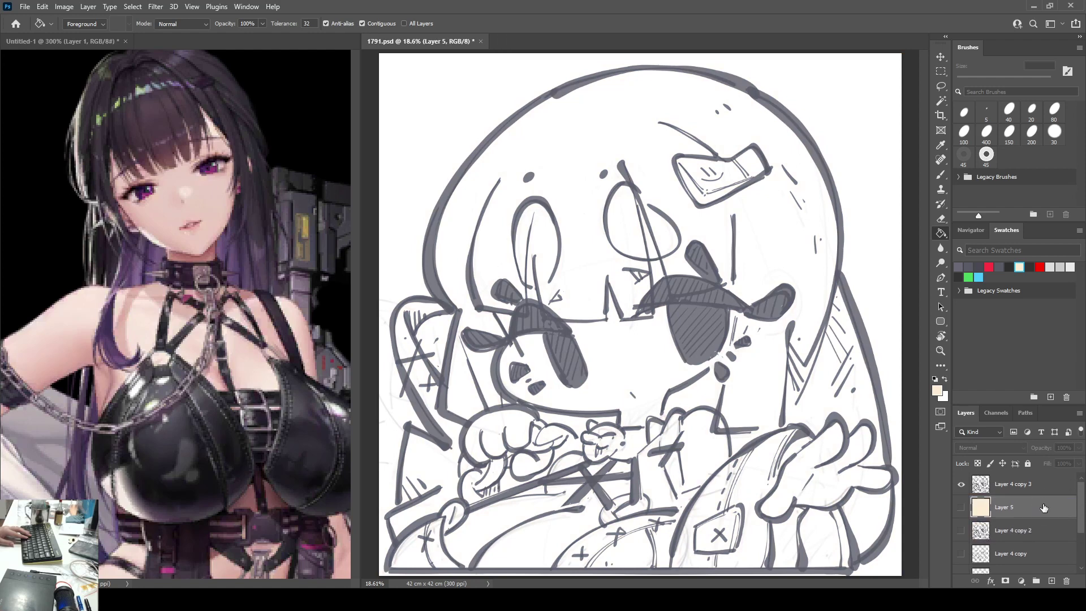
left_click(961, 508)
Step: Recolor the line art on Layer 4 copy 3 with the dark gray swatch through a clipped fill layer, and merge it down
left_click(1029, 485)
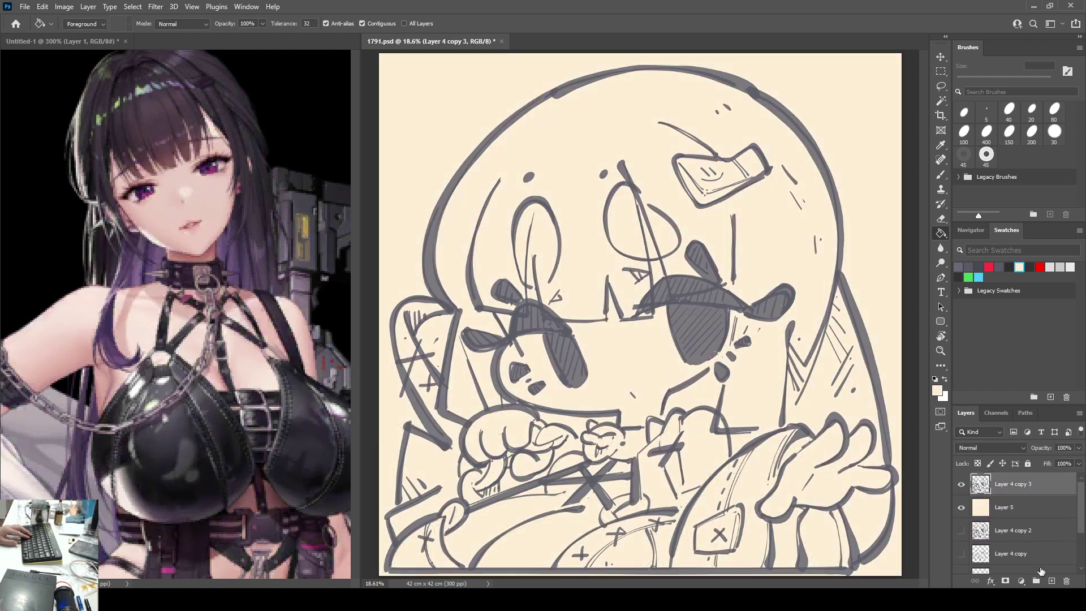
left_click(1051, 581)
left_click(978, 266)
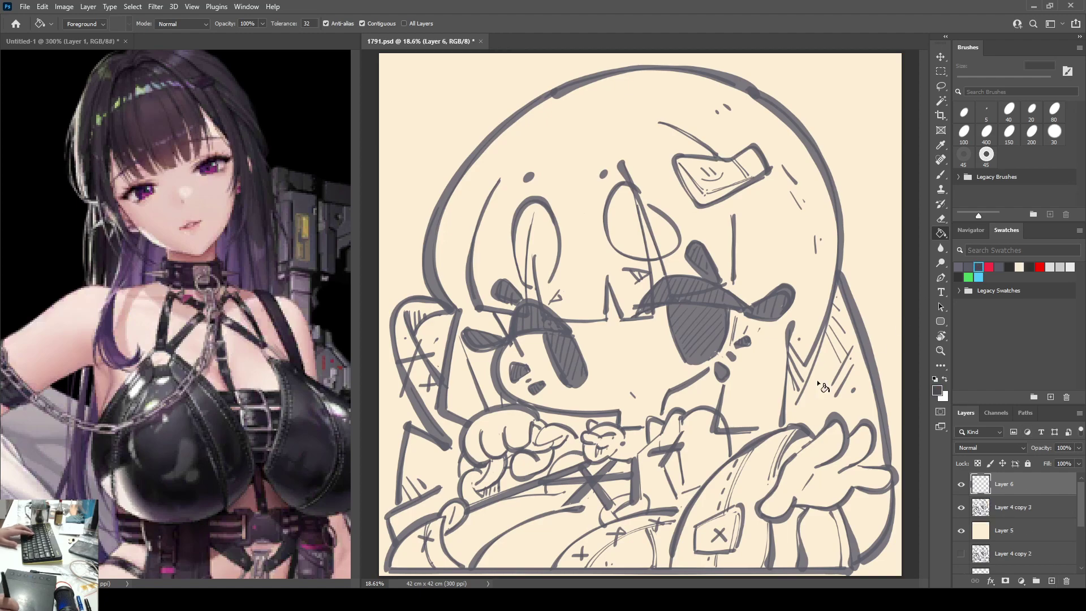
key("alt+BackSpace")
left_click(984, 496, "alt")
key("ctrl+e")
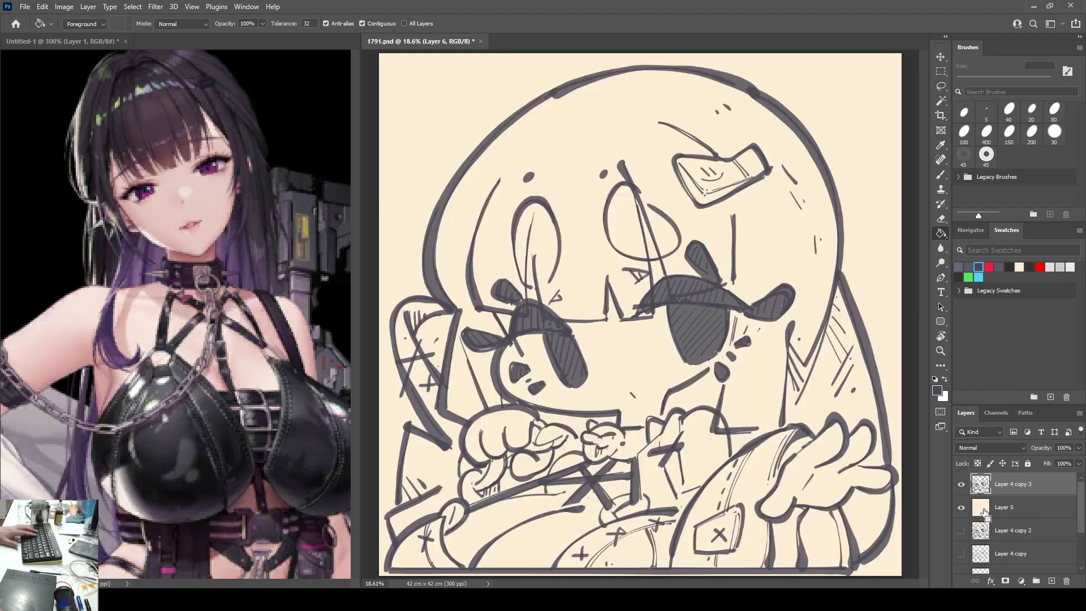
Step: On the cream Layer 5, lighten the face, chest and hands with a 700 px off-white brush, and choose a pale pink
left_click(981, 510)
key("i")
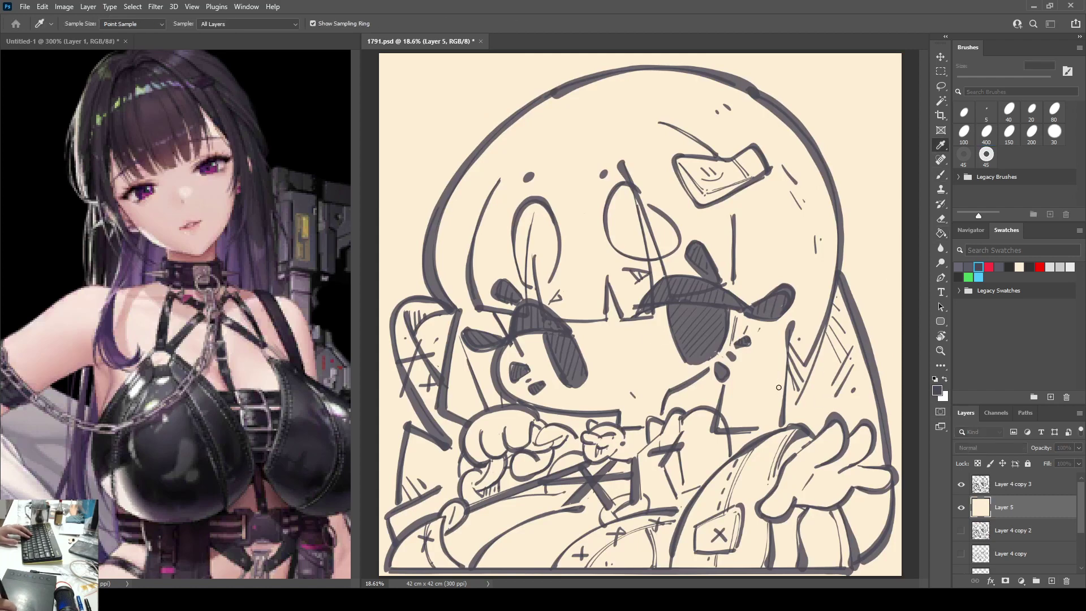
key("b")
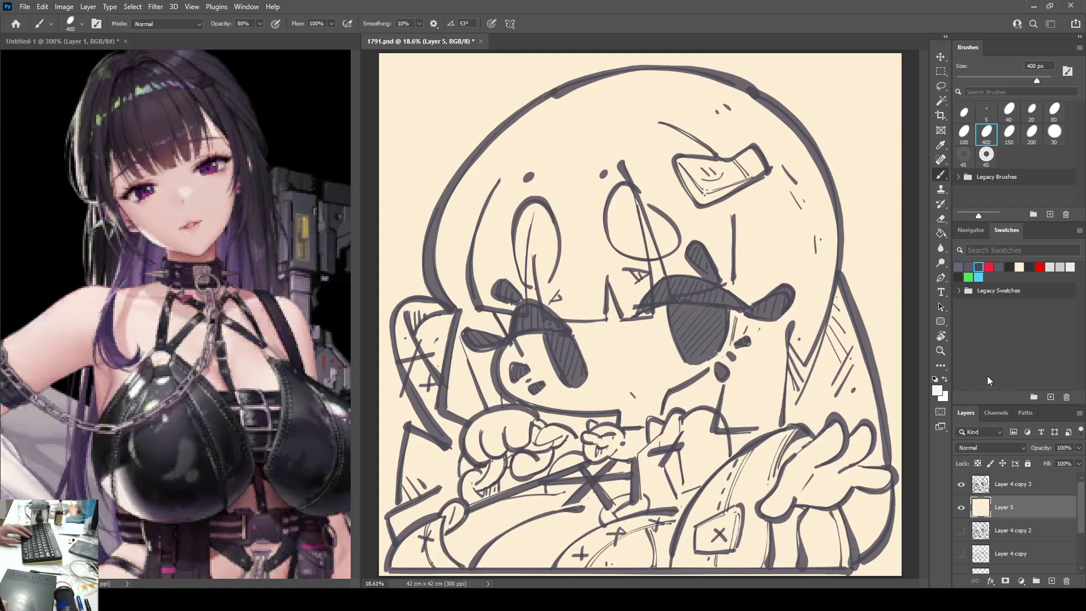
key("x")
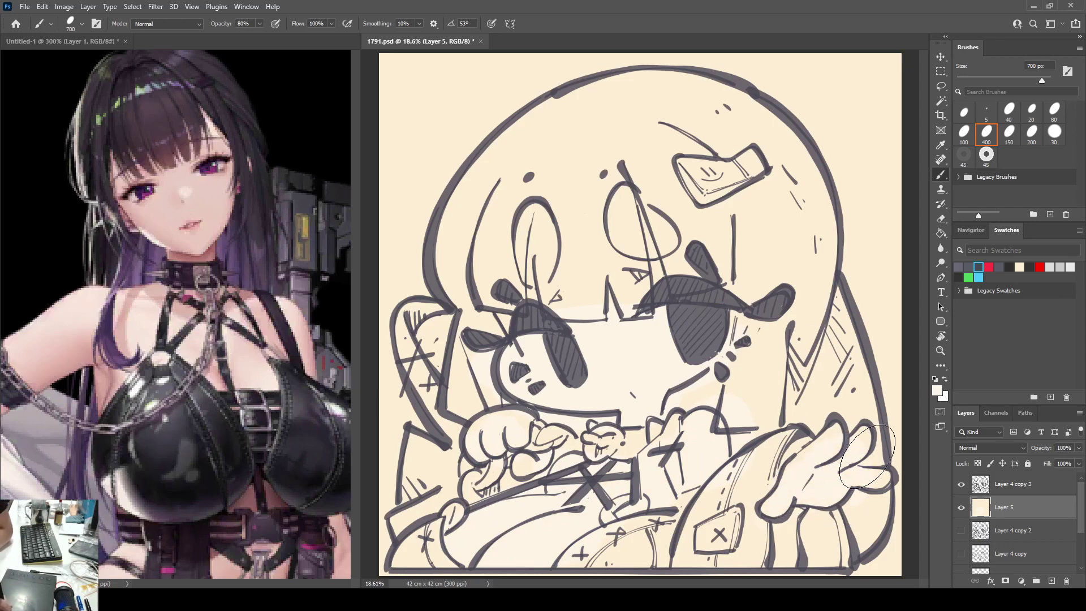
key("i")
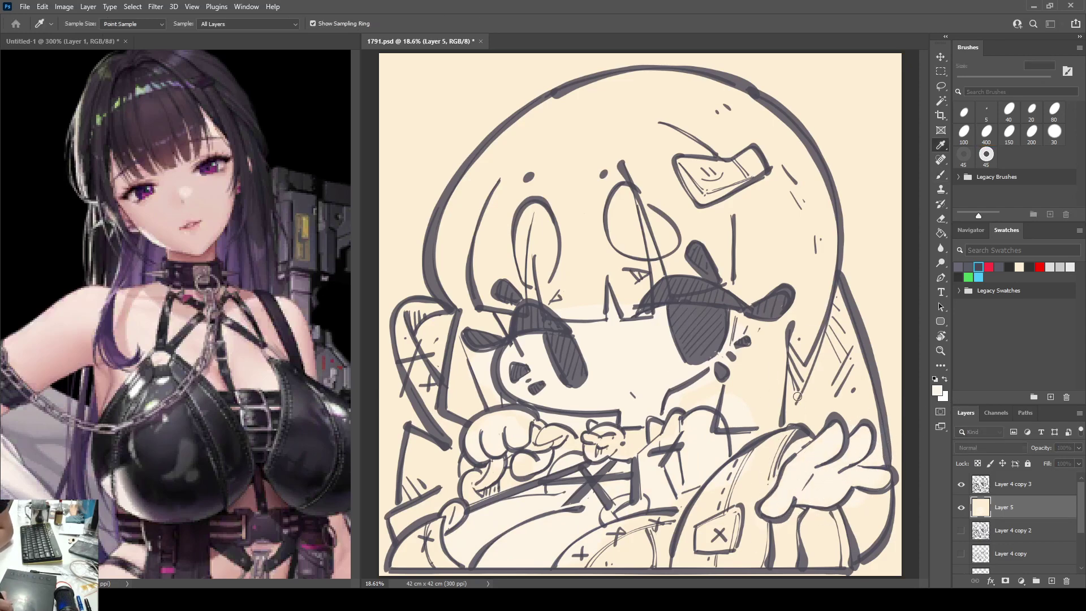
key("b")
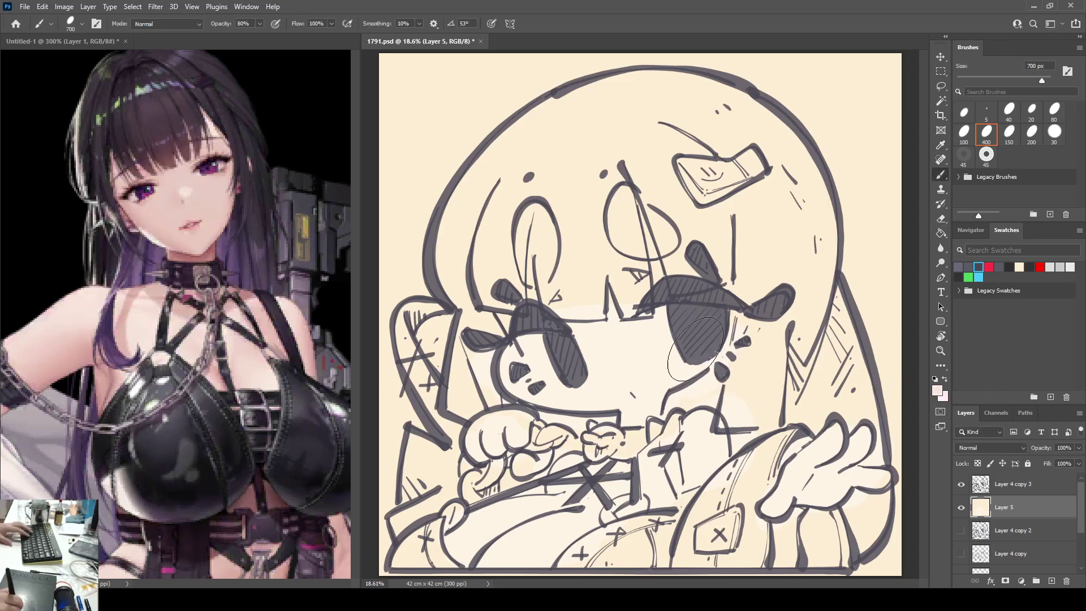
Step: On Layer 4 copy 3, lasso the cheek line below the larger eye and warp it into a rounder curve
key("alt+bracketright")
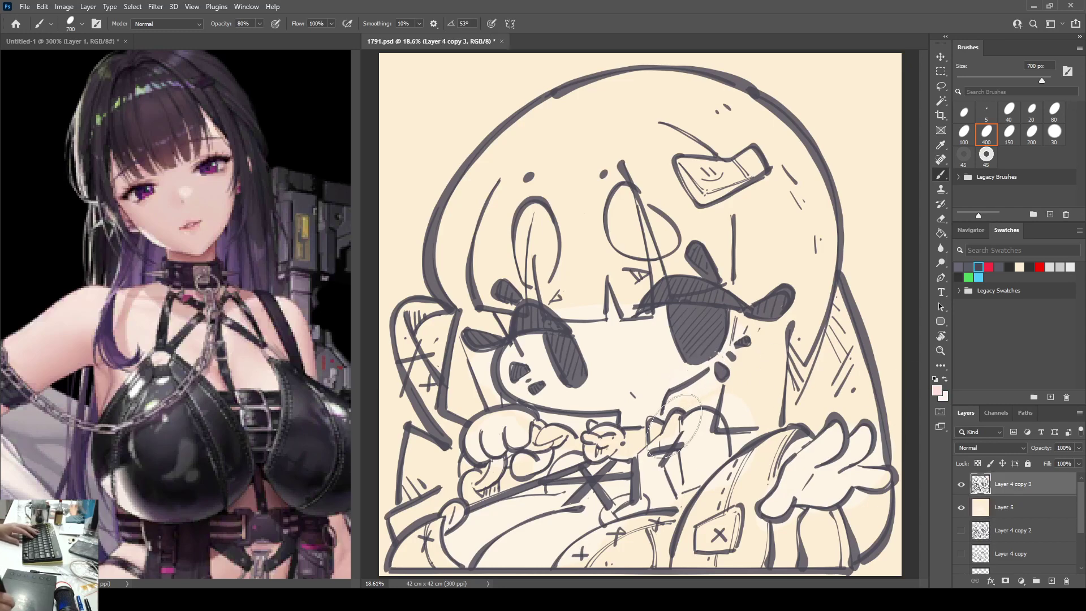
key("e")
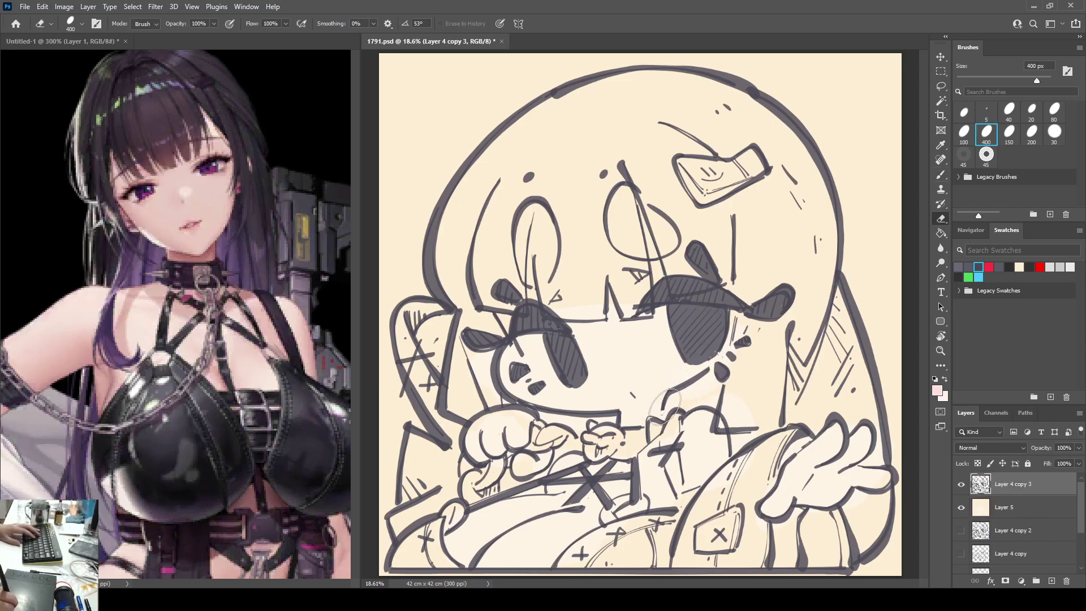
key("l")
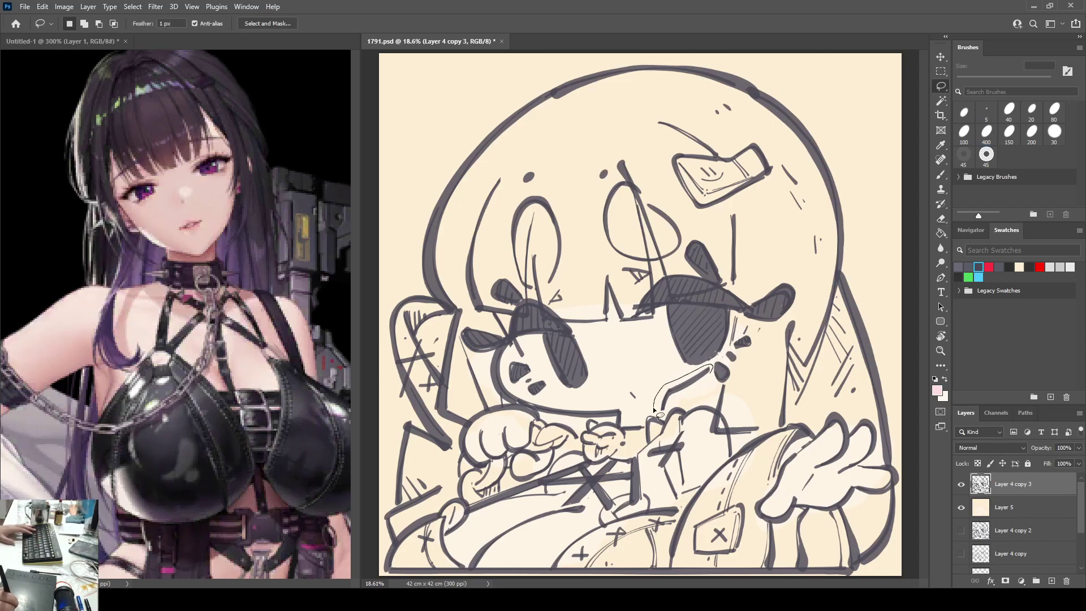
left_click_drag(706, 372, 704, 378)
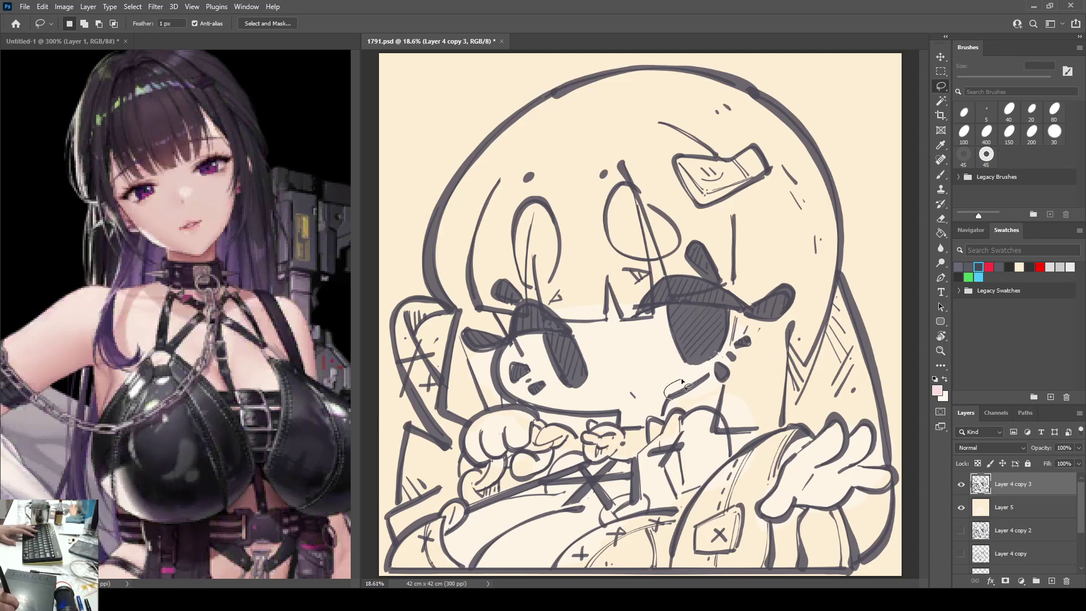
left_click_drag(703, 386, 707, 390)
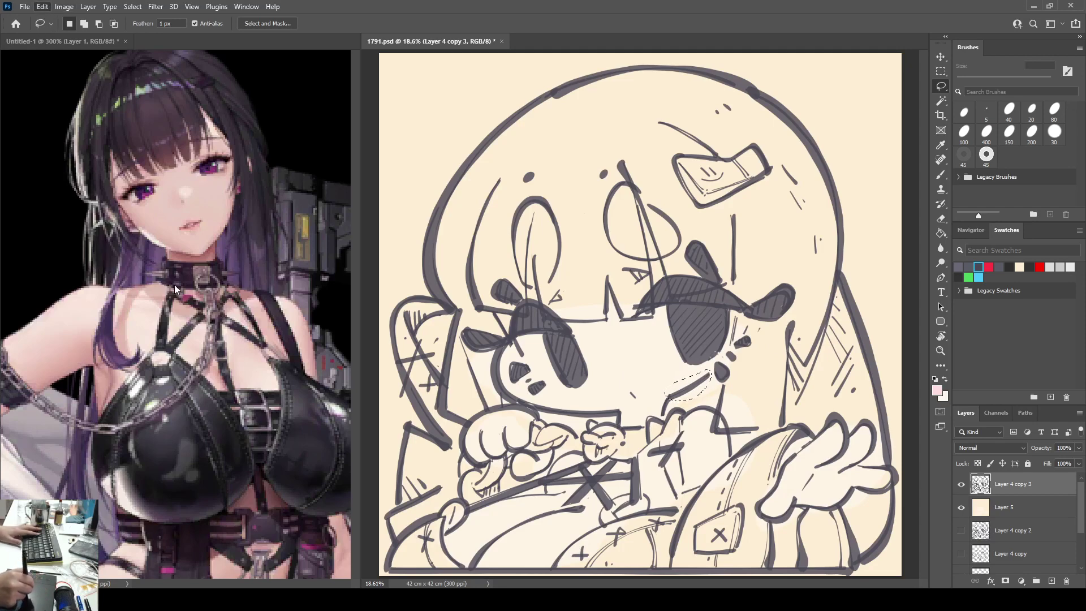
left_click(208, 344)
mouse_move(694, 387)
left_mouse_down()
mouse_move(699, 397)
mouse_move(721, 379)
mouse_move(713, 386)
left_mouse_up()
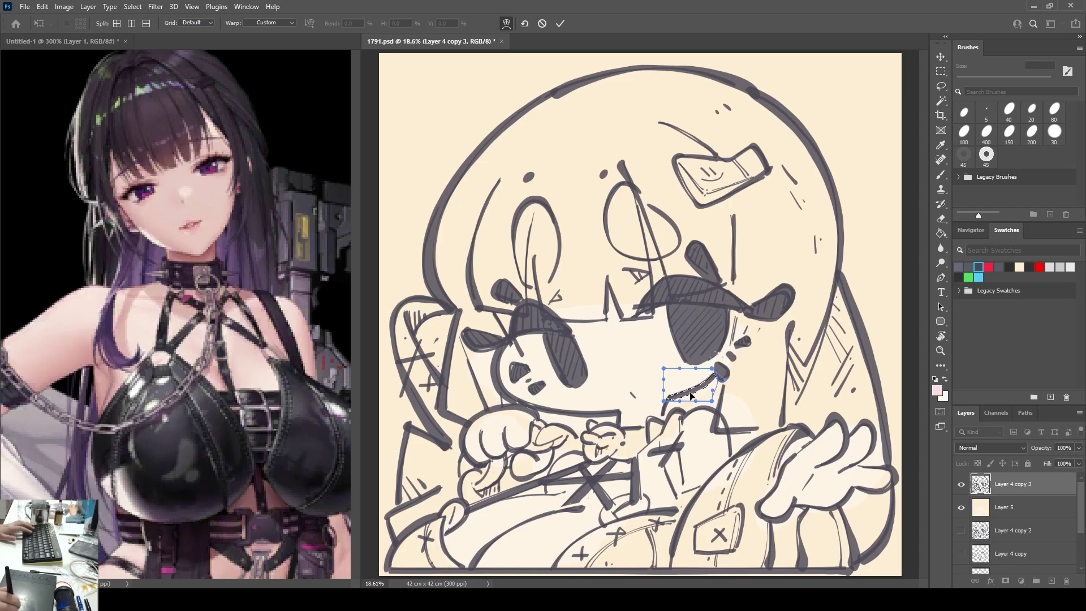
key("Return")
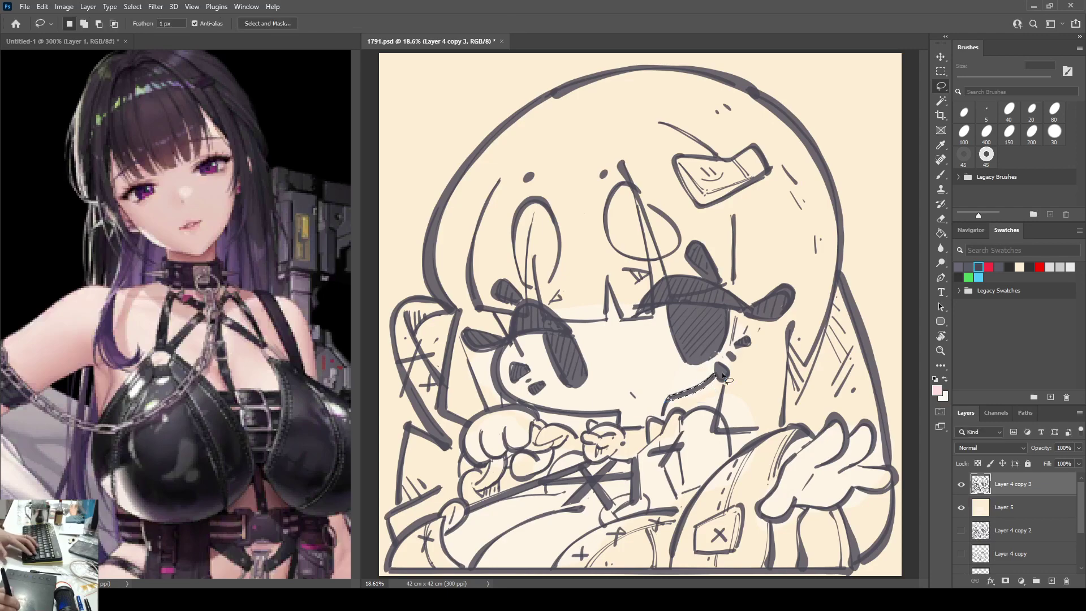
key("ctrl+d")
key("ctrl+shift+h")
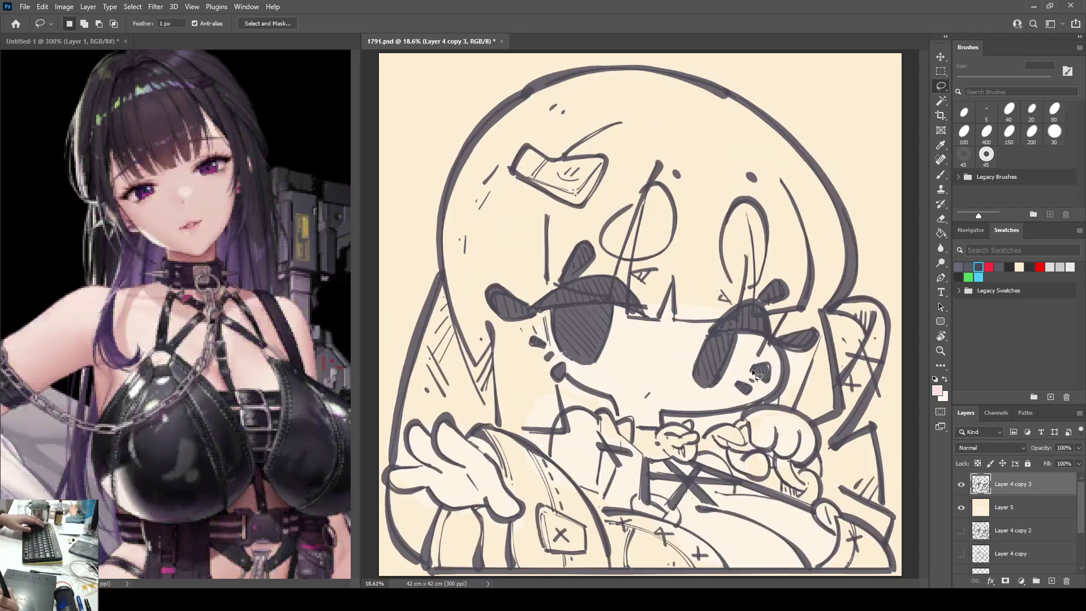
key("ctrl+shift+h")
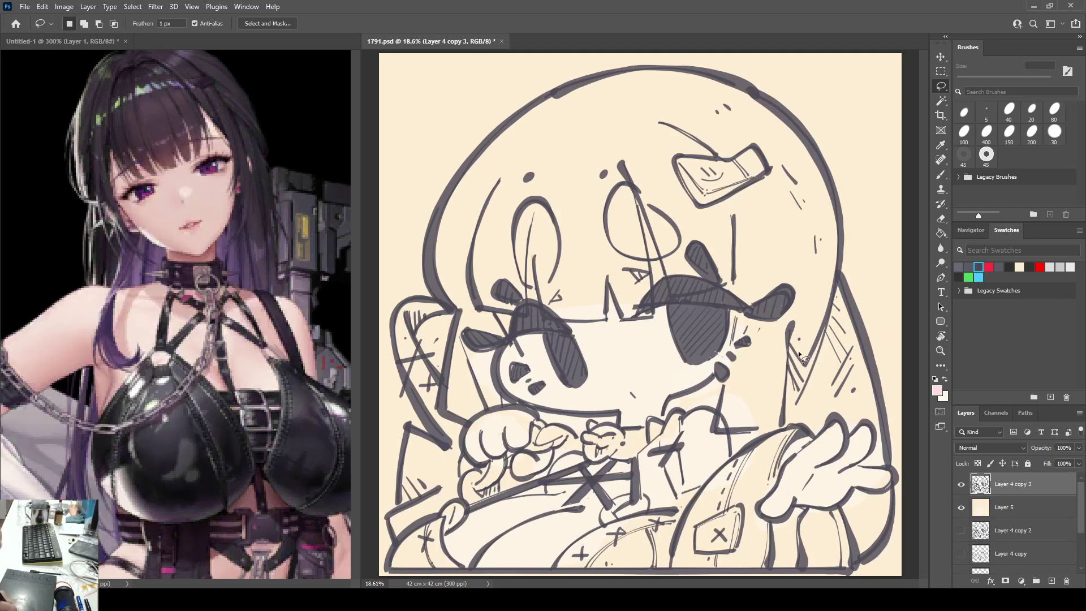
Step: On Layer 5, paint pink blush on the cheek below the larger eye and dab pink around the pointed fringe notch
left_click(984, 503)
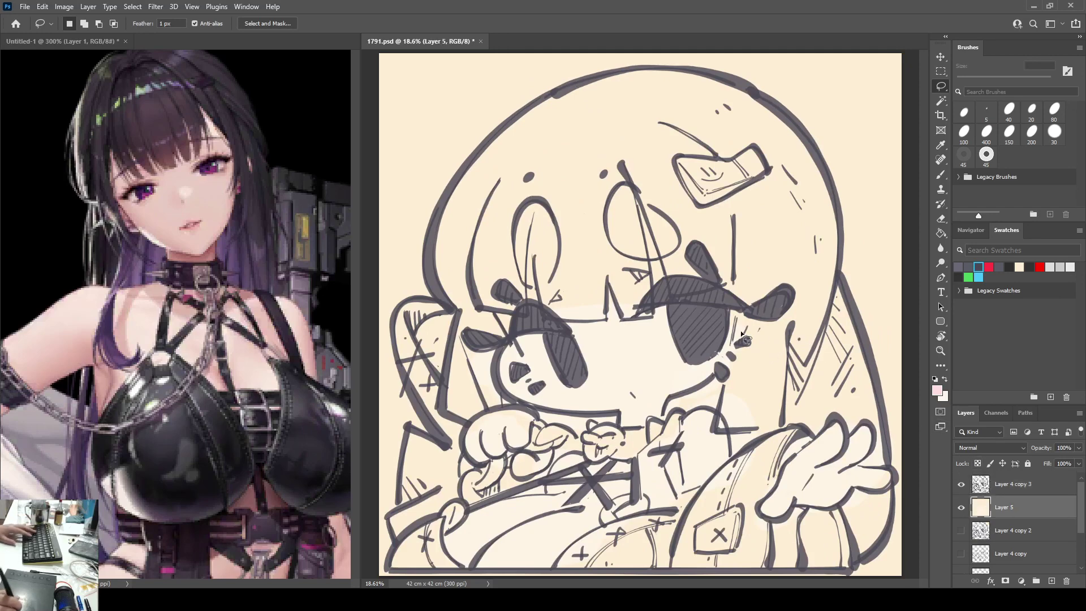
key("b")
mouse_move(696, 379)
left_mouse_down()
mouse_move(712, 368)
mouse_move(699, 373)
left_mouse_up()
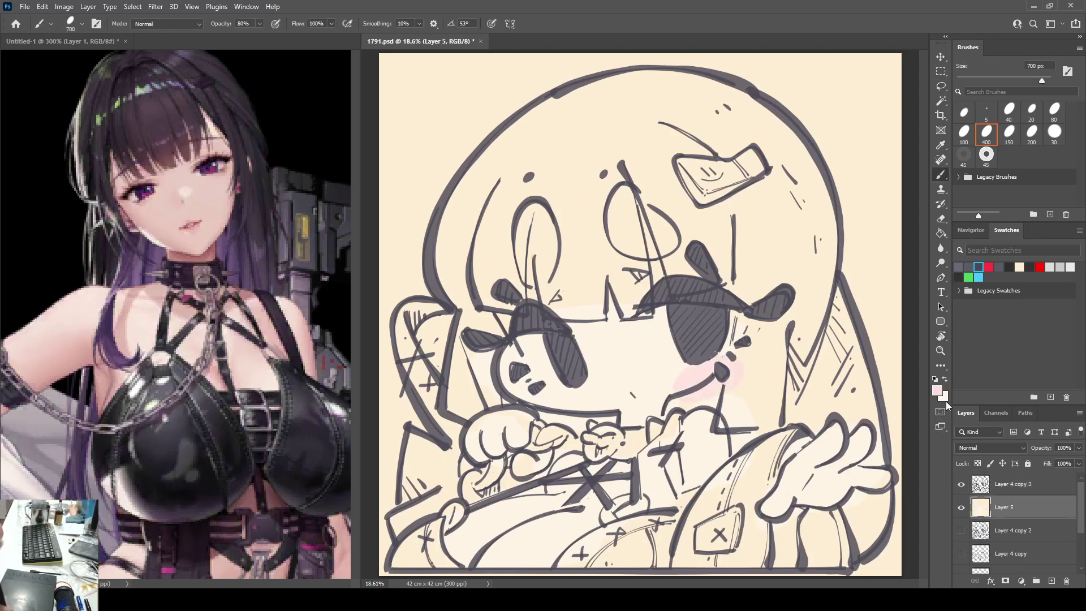
key("i")
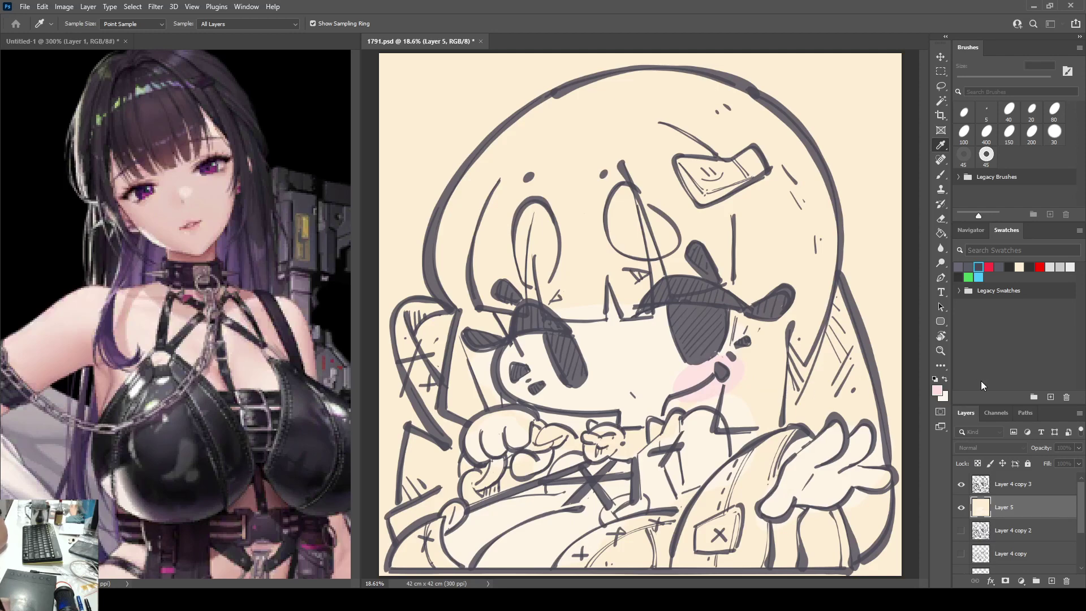
left_click(980, 382)
left_click_drag(699, 388, 722, 369)
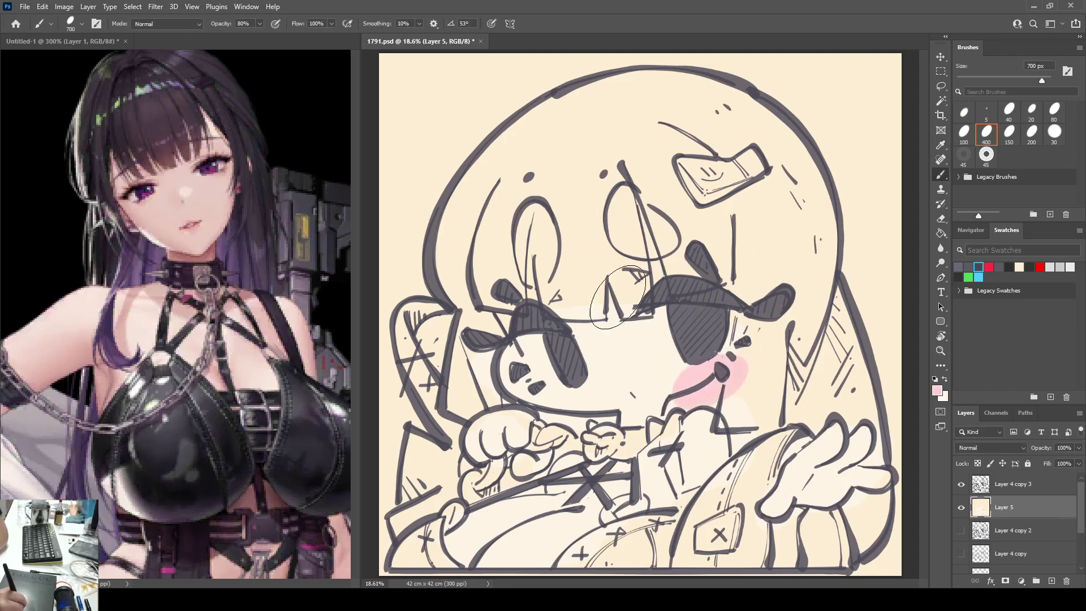
left_click_drag(608, 293, 613, 311)
left_click(590, 298)
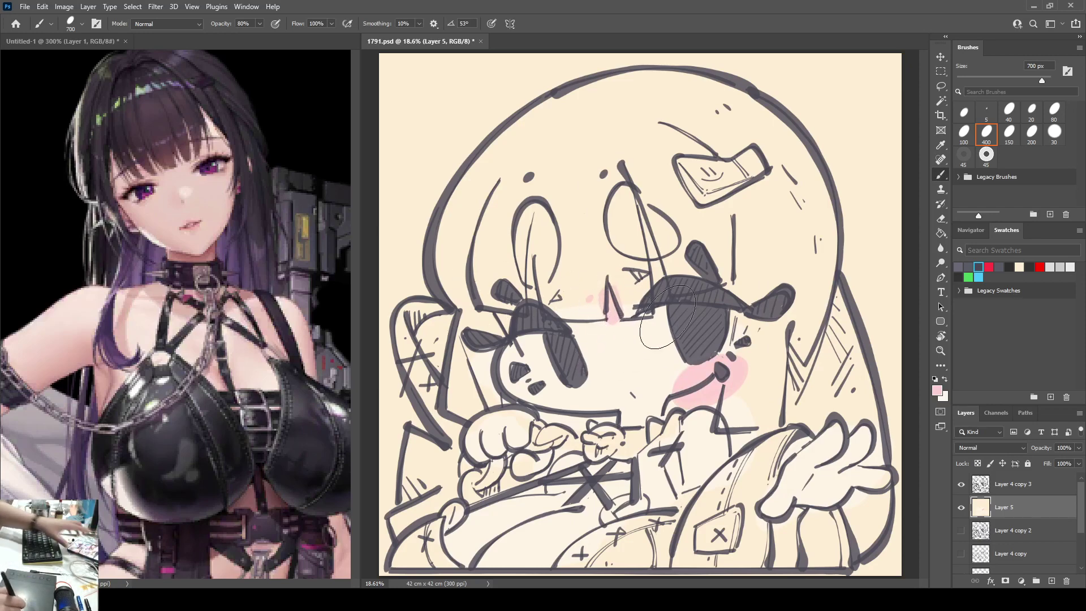
Step: Undo the pink blush strokes on the larger eye's cheek and around the pointed fringe notch
left_click(968, 230)
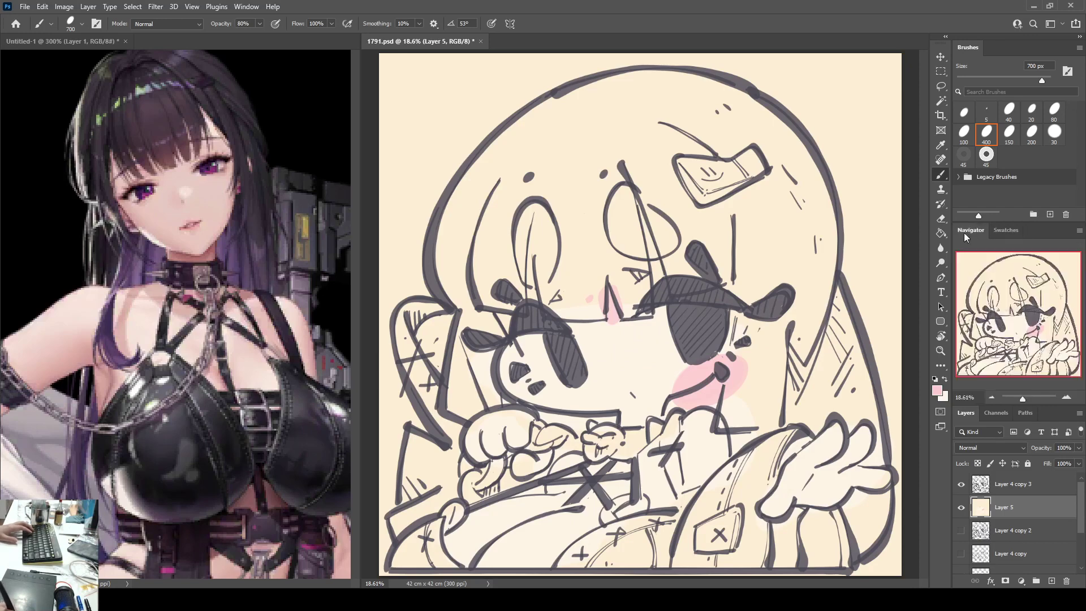
key("i")
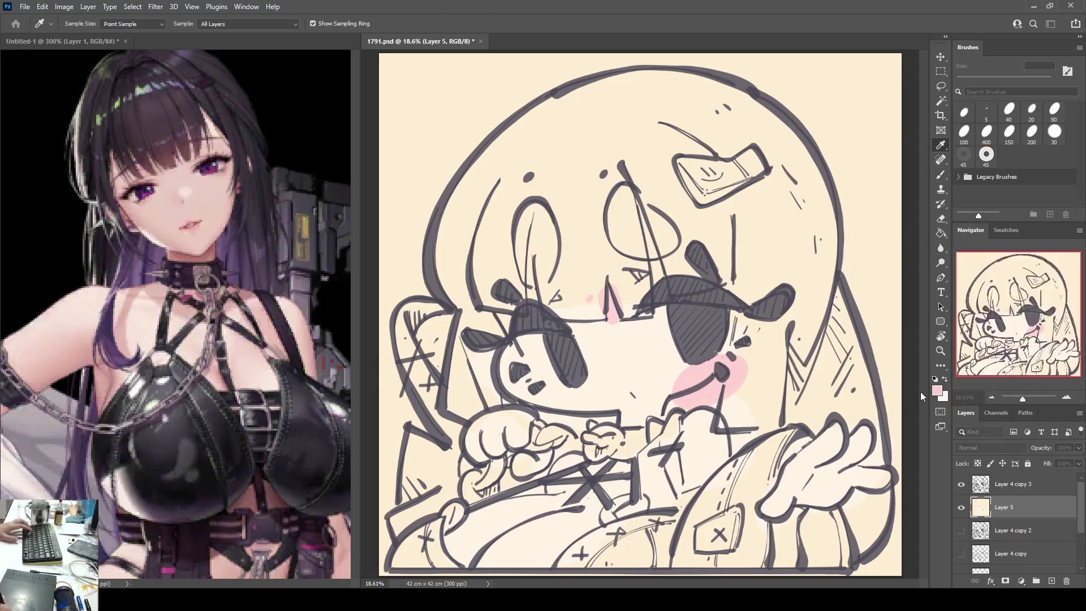
left_click(1008, 397)
key("ctrl+z")
key("ctrl+z")
key("ctrl+z")
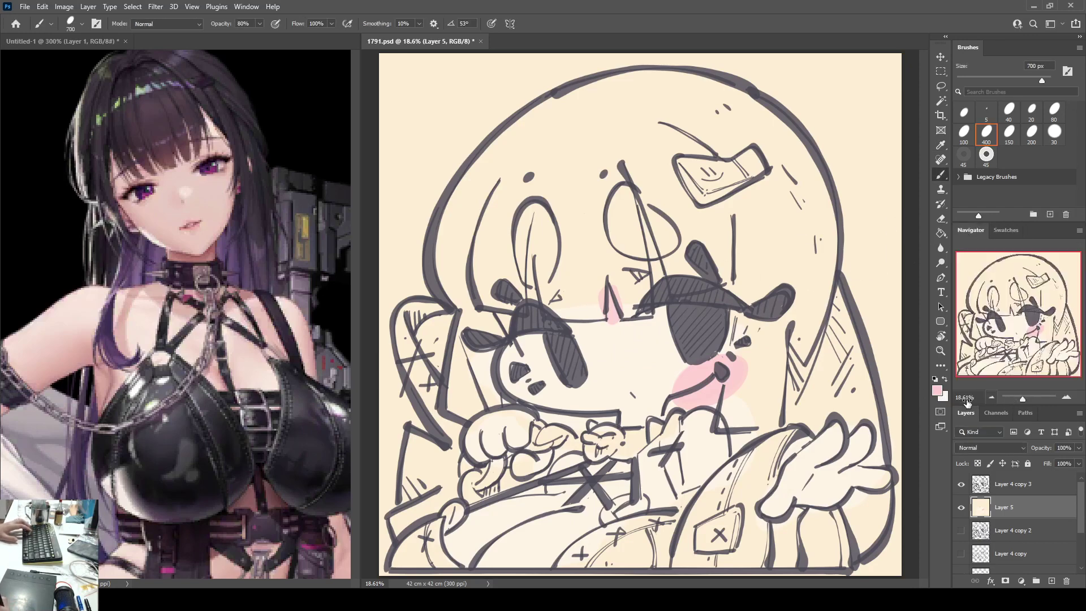
key("ctrl+z")
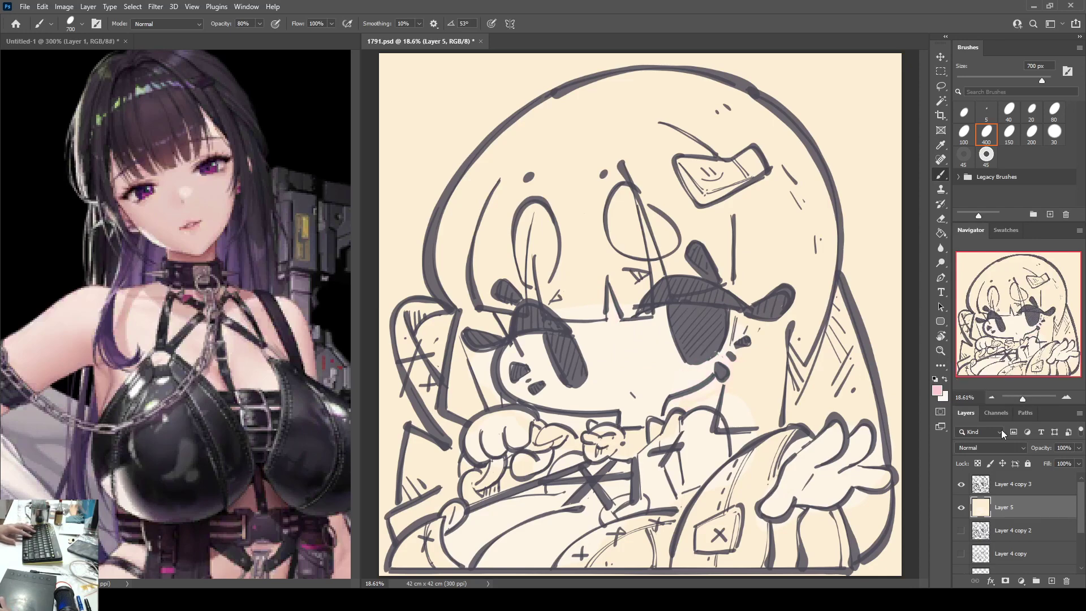
Step: On Layer 4 copy 3, sample the dark gray line color and touch up the larger eye's lower edge
left_click(995, 481)
key("period")
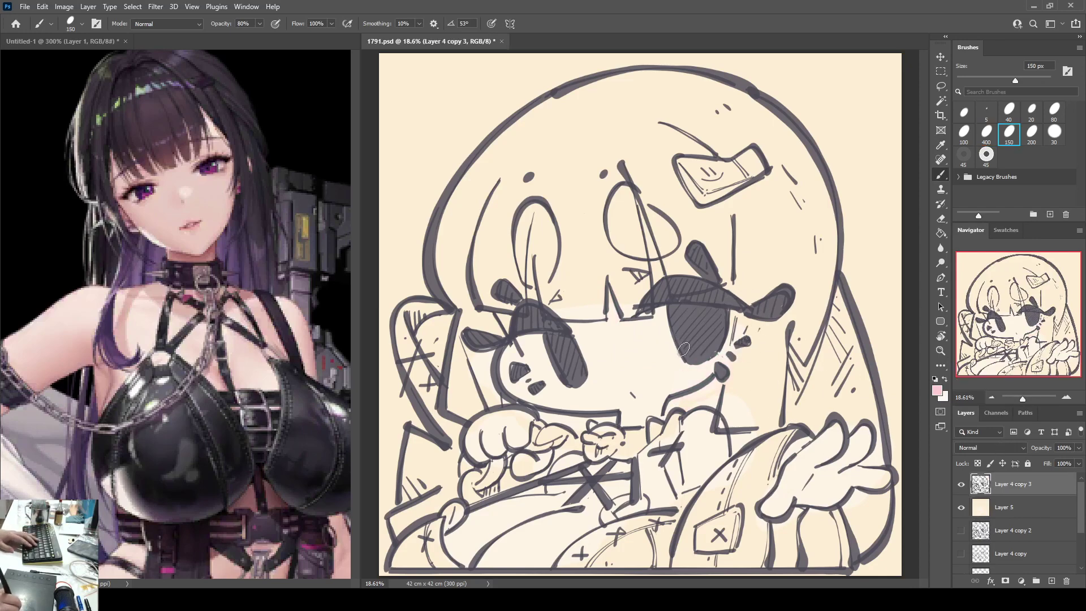
left_click(723, 366, "alt")
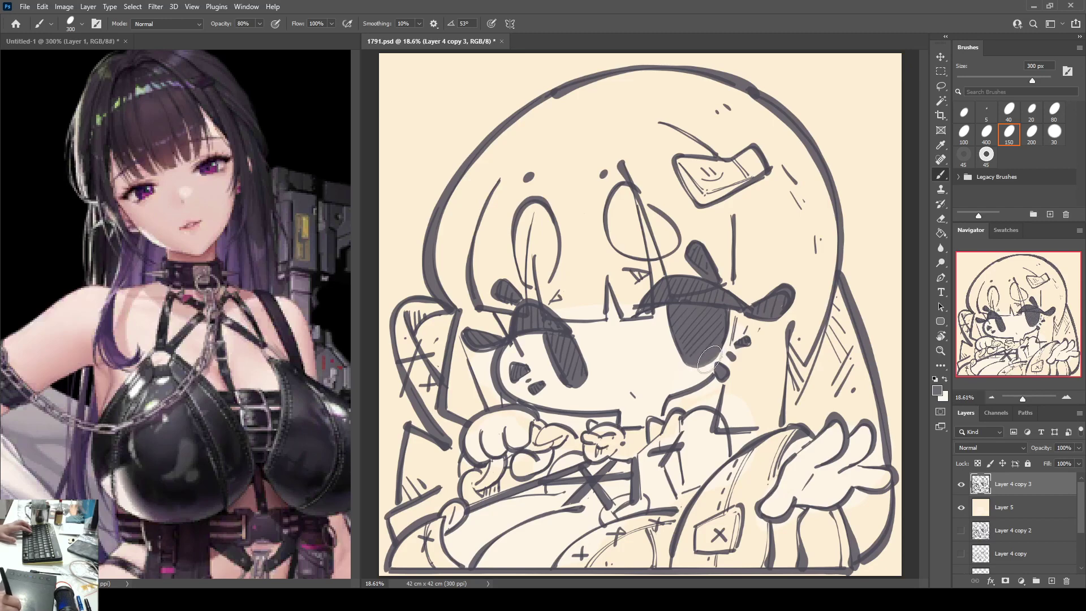
Step: On Layer 5, paint pale pink blush on both cheeks and along the fringe edge with a 700 px brush
left_click(973, 508)
key("alt")
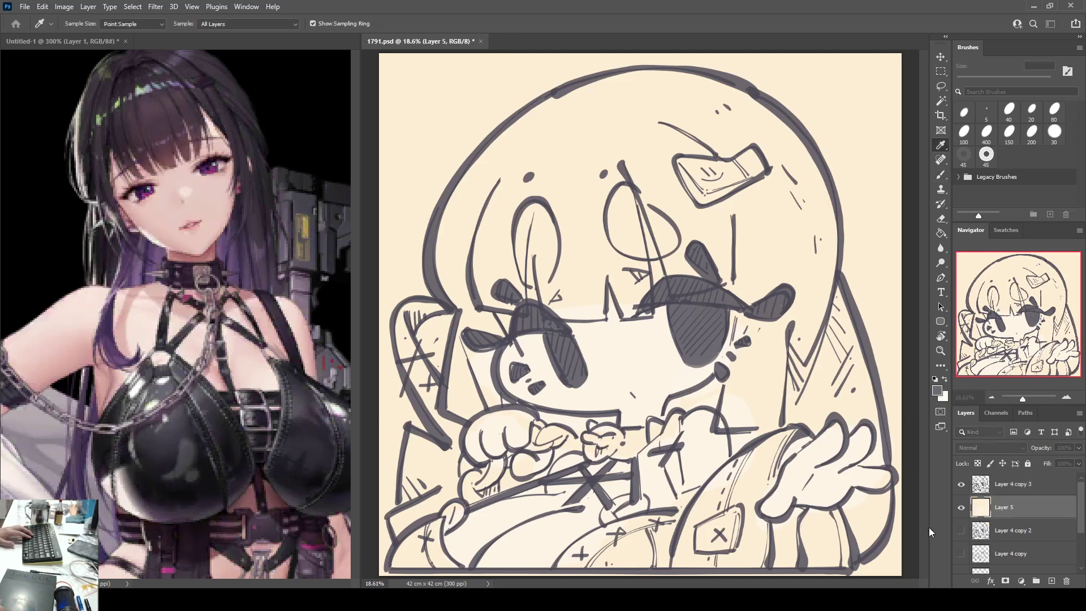
key("b")
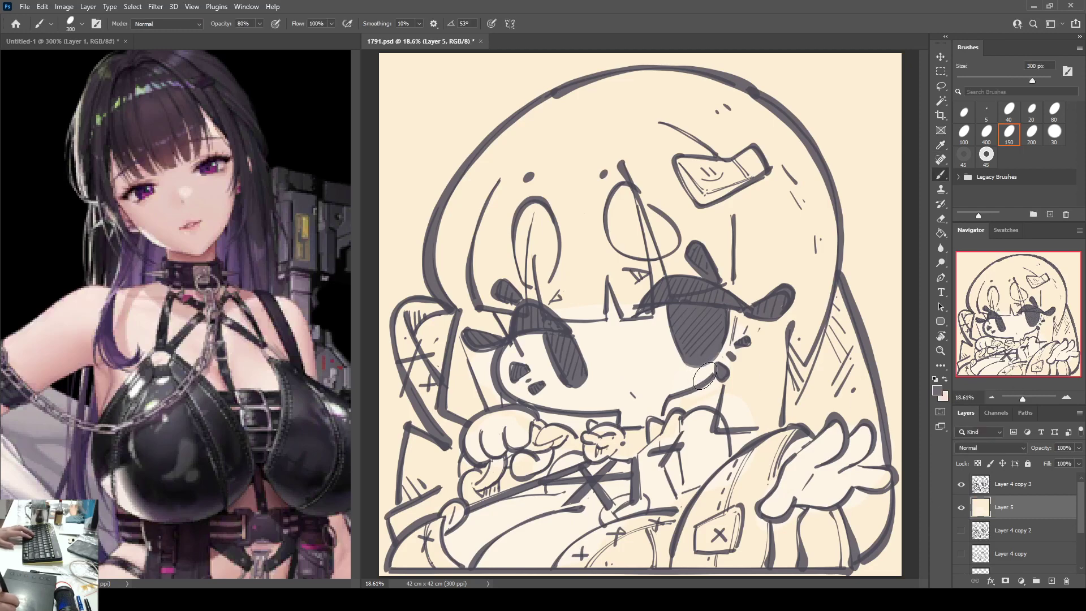
key("bracketright")
key("bracketright")
key("bracketright")
key("bracketright")
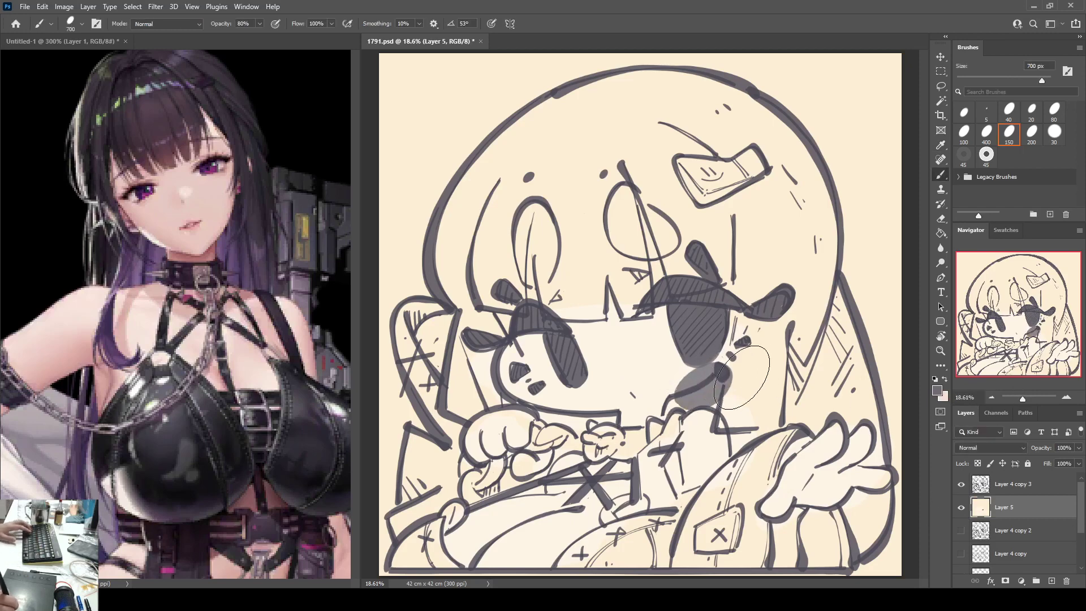
mouse_move(717, 380)
left_mouse_down()
mouse_move(704, 373)
mouse_move(712, 369)
left_mouse_up()
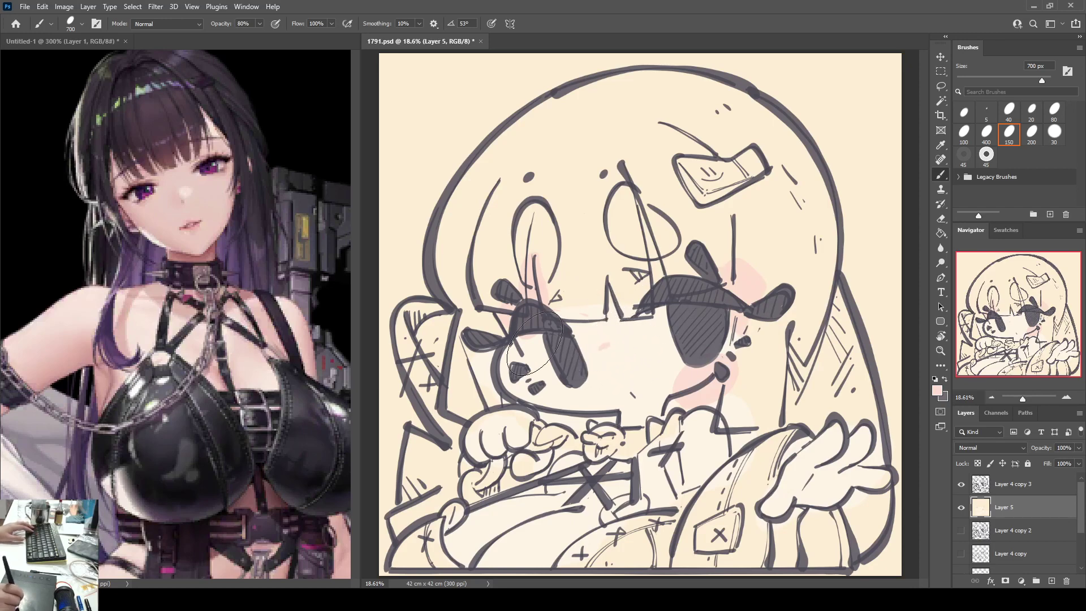
mouse_move(493, 367)
left_mouse_down()
mouse_move(484, 382)
mouse_move(522, 375)
mouse_move(490, 376)
mouse_move(497, 391)
left_mouse_up()
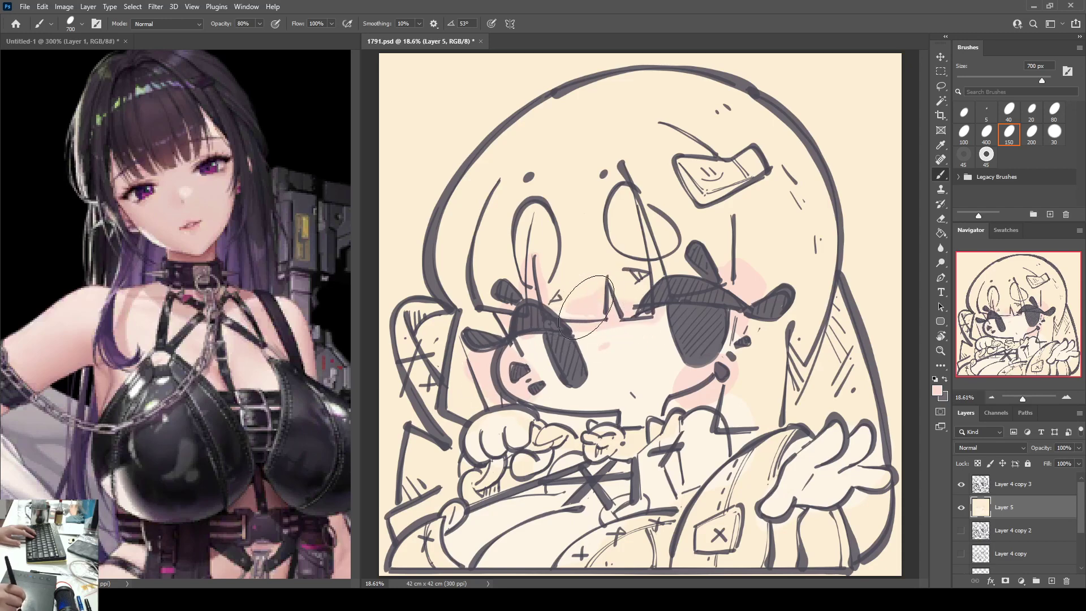
left_click_drag(561, 320, 631, 319)
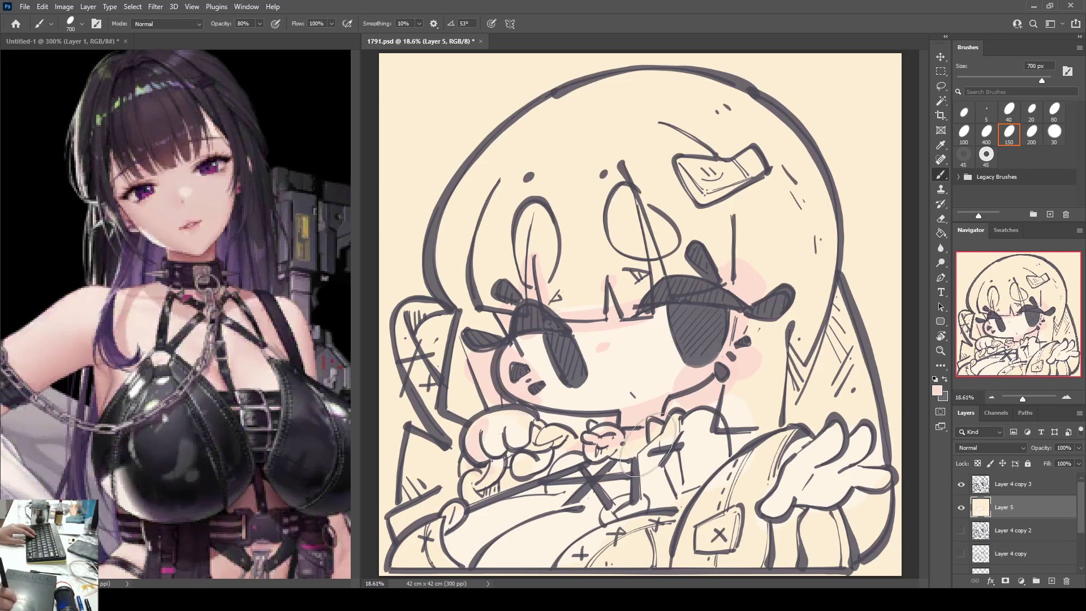
Step: Add pale pink shading to the chest, lower body, open hand and broad sections of the hair
left_click_drag(467, 534, 454, 543)
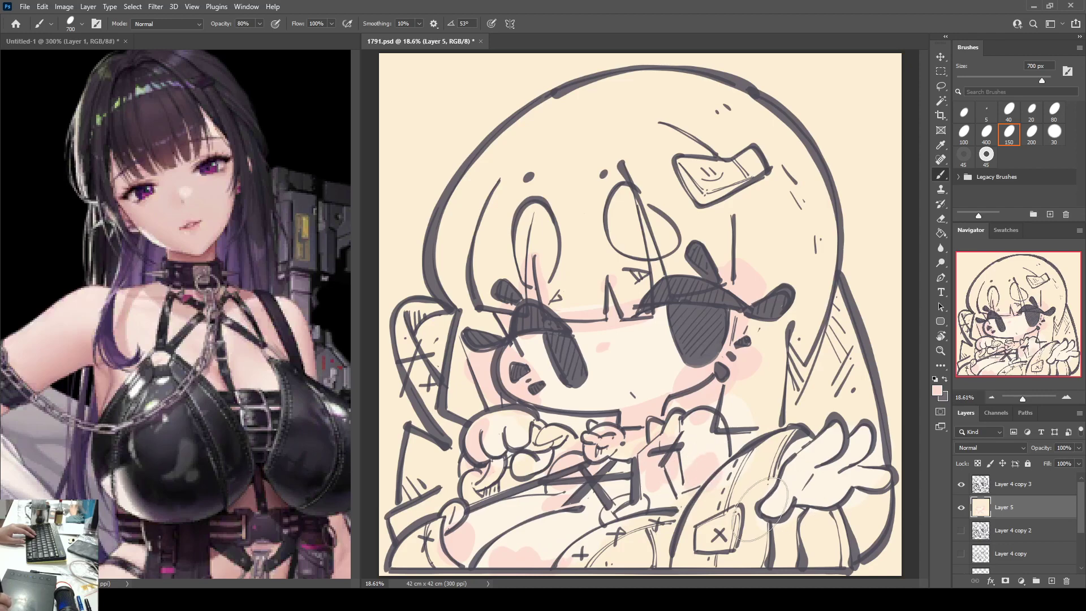
mouse_move(754, 489)
left_mouse_down()
mouse_move(813, 501)
mouse_move(831, 475)
mouse_move(836, 494)
mouse_move(880, 483)
left_mouse_up()
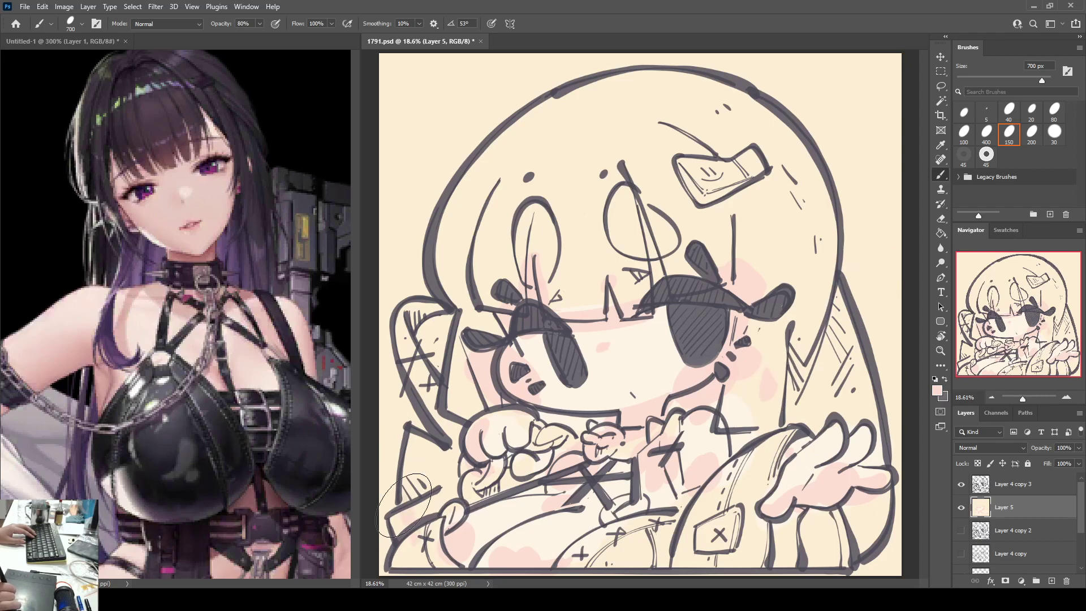
mouse_move(455, 271)
left_mouse_down()
mouse_move(458, 243)
mouse_move(474, 269)
mouse_move(505, 175)
mouse_move(495, 307)
mouse_move(515, 160)
left_mouse_up()
mouse_move(592, 267)
left_mouse_down()
mouse_move(605, 172)
mouse_move(685, 219)
mouse_move(764, 207)
mouse_move(823, 322)
mouse_move(809, 215)
mouse_move(823, 339)
mouse_move(851, 362)
left_mouse_up()
Step: Pick a stronger pink and deepen the blush on both cheeks and the shadow under the chin
key("i")
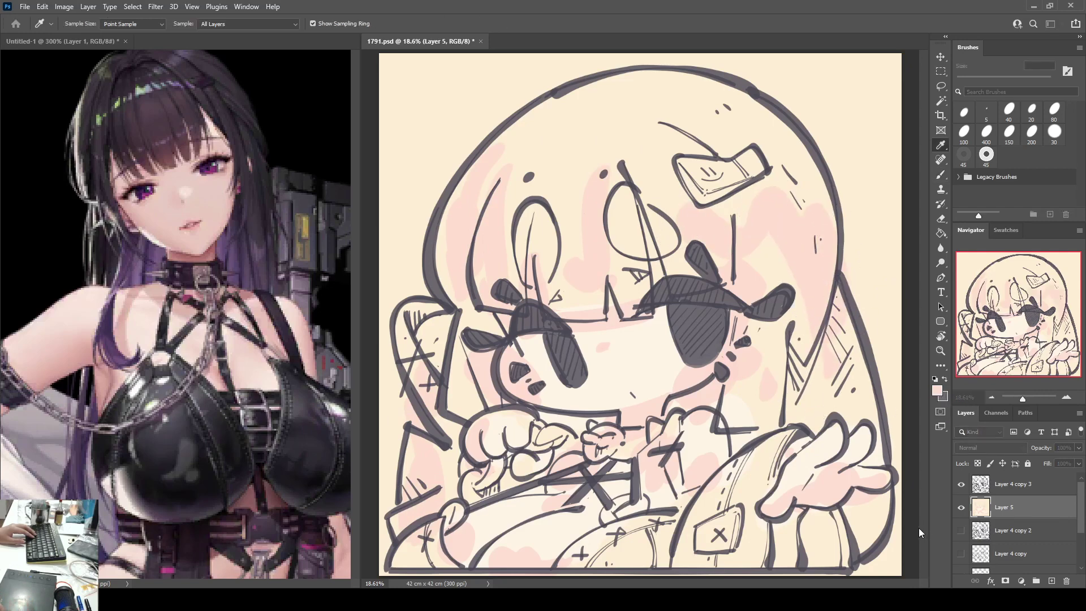
key("b")
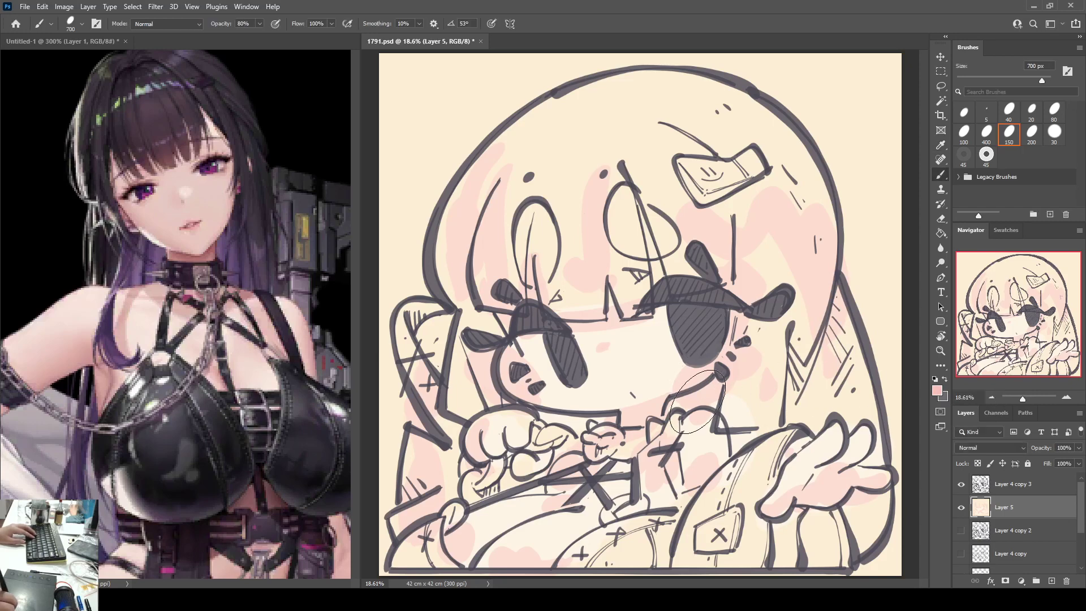
mouse_move(714, 386)
left_mouse_down()
mouse_move(679, 387)
mouse_move(717, 391)
left_mouse_up()
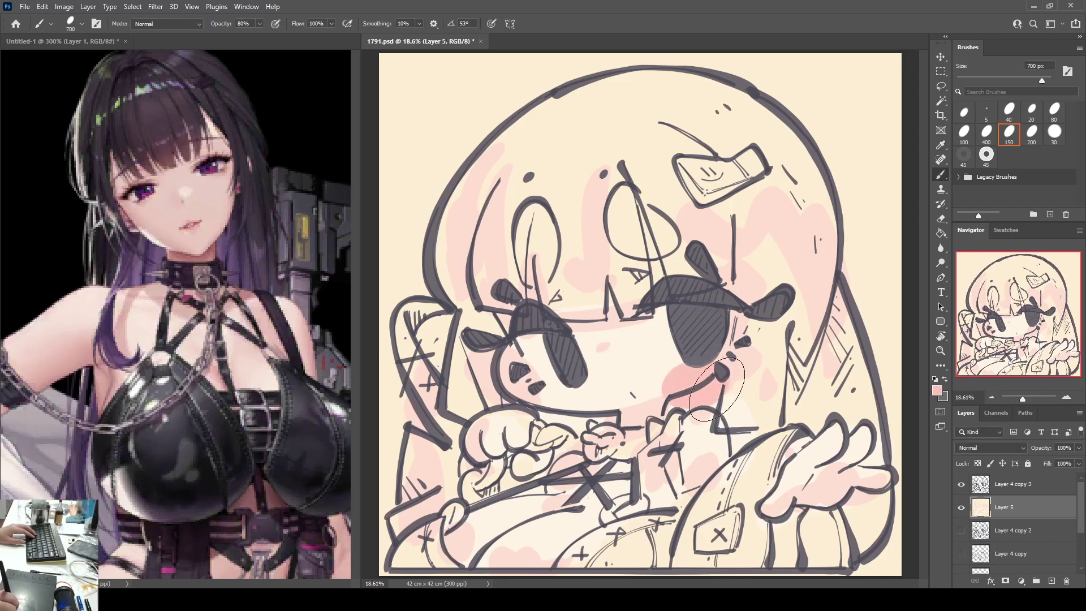
mouse_move(534, 402)
left_mouse_down()
mouse_move(519, 399)
mouse_move(565, 393)
left_mouse_up()
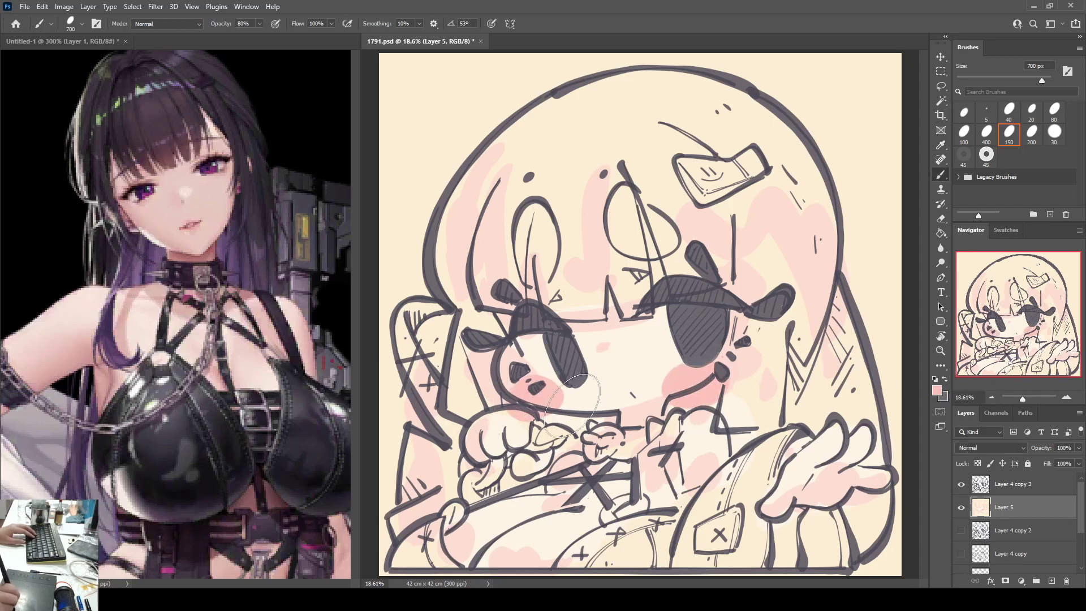
mouse_move(625, 415)
left_mouse_down()
mouse_move(637, 408)
mouse_move(625, 420)
left_mouse_up()
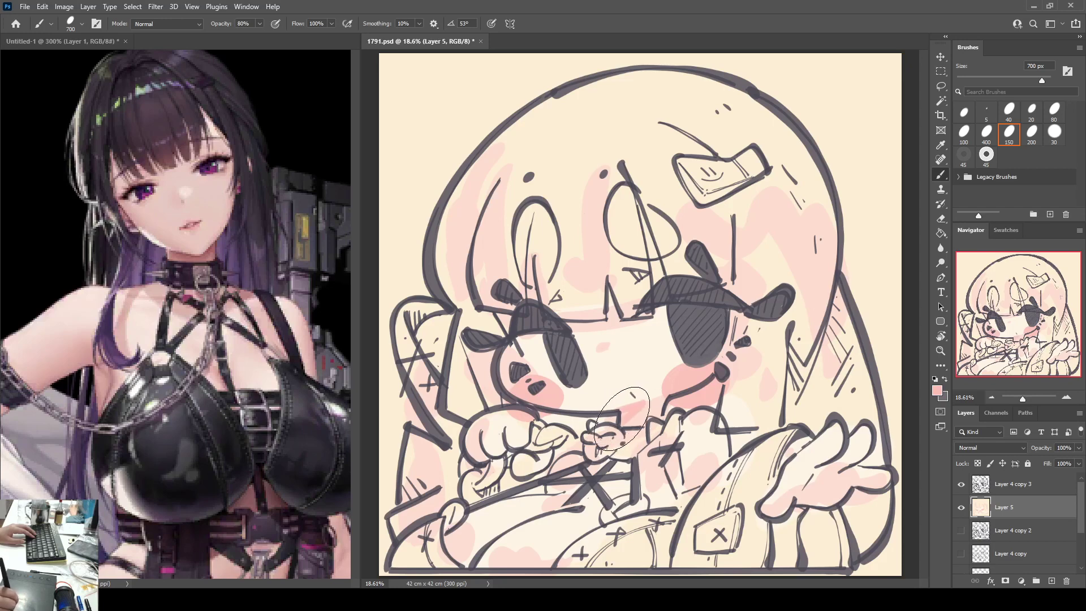
key("ctrl+z")
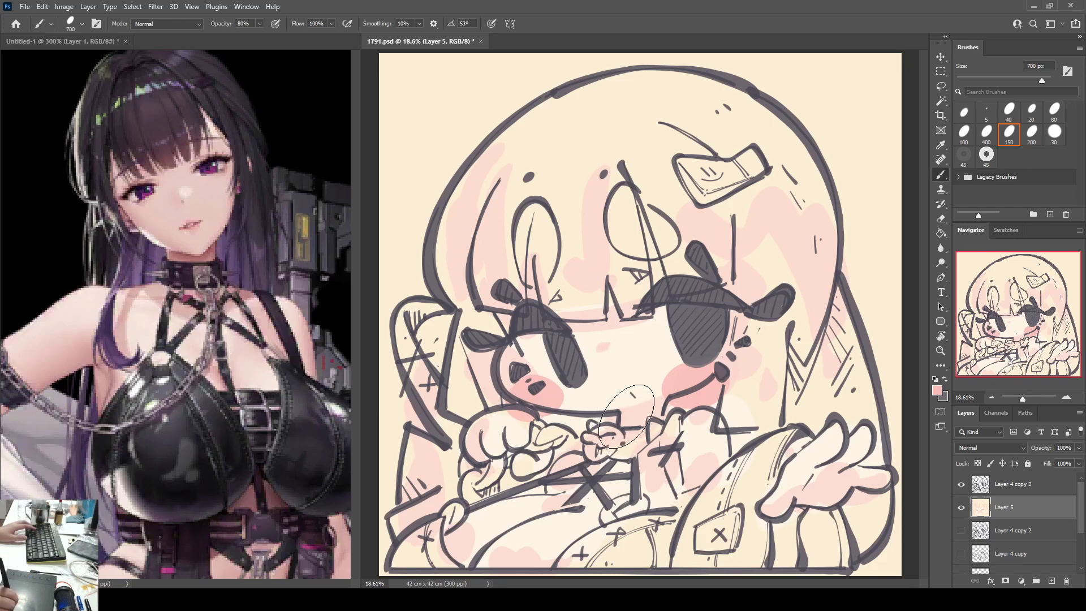
mouse_move(627, 415)
left_mouse_down()
mouse_move(657, 405)
mouse_move(615, 426)
left_mouse_up()
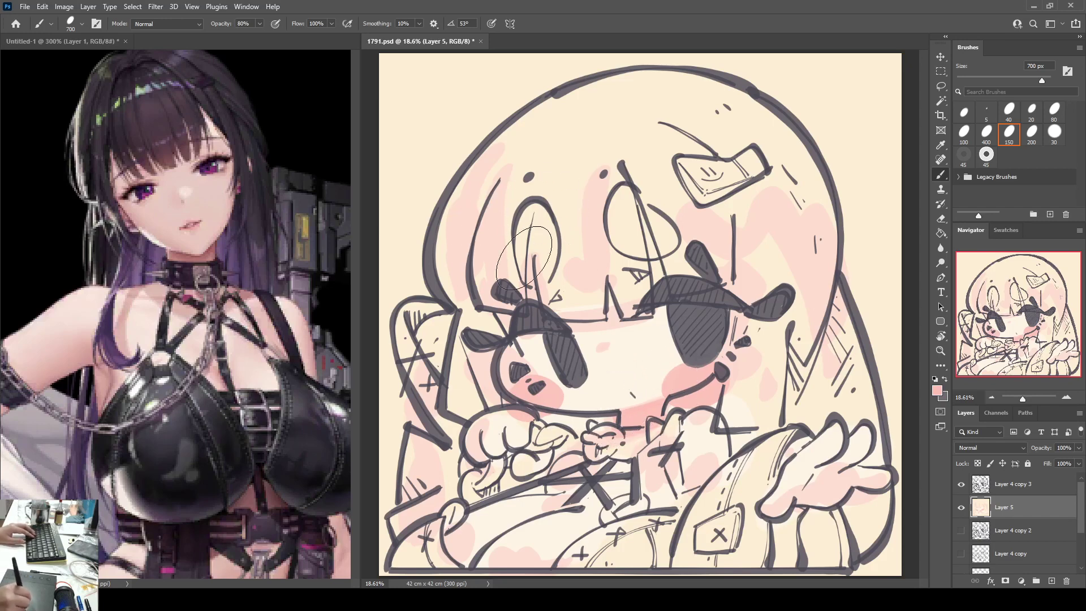
Step: Paint stronger pink shadows on the hair beside the smaller eye, the closed hand, the chest and the lower body
mouse_move(483, 287)
left_mouse_down()
mouse_move(461, 274)
mouse_move(470, 318)
mouse_move(422, 337)
left_mouse_up()
mouse_move(479, 440)
left_mouse_down()
mouse_move(470, 457)
mouse_move(491, 468)
left_mouse_up()
left_click_drag(463, 526, 457, 553)
left_click_drag(561, 498, 538, 501)
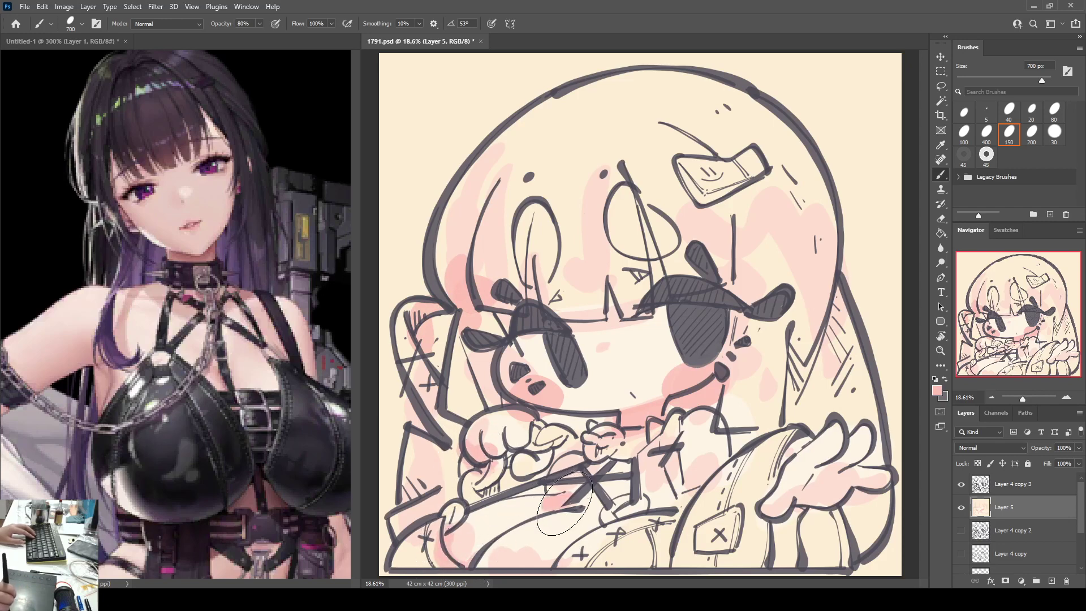
mouse_move(644, 466)
left_mouse_down()
mouse_move(667, 461)
mouse_move(669, 493)
mouse_move(647, 464)
mouse_move(677, 501)
left_mouse_up()
left_click_drag(539, 561, 586, 544)
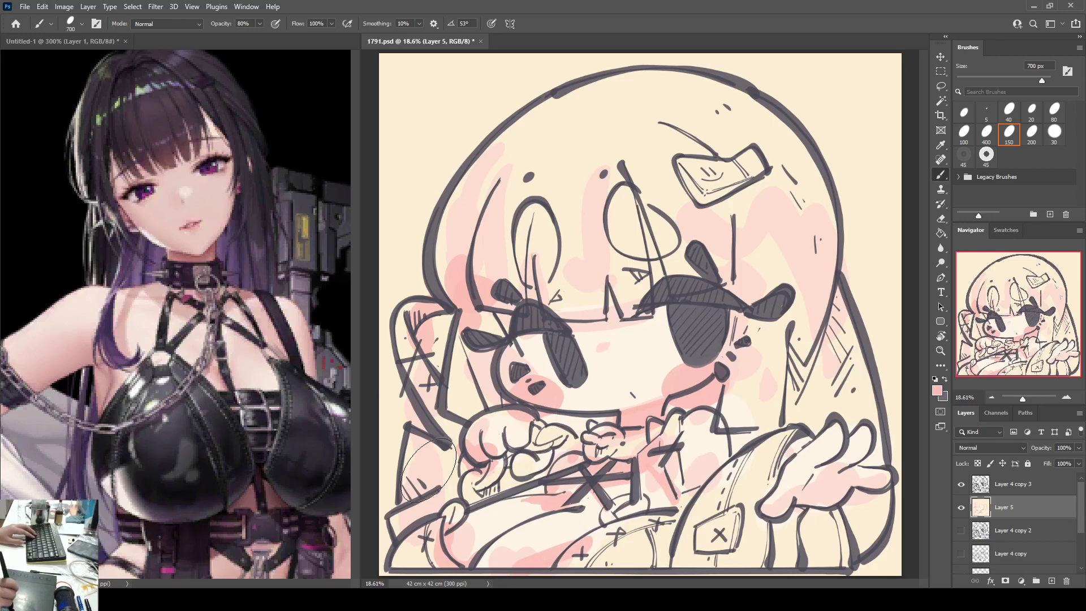
left_click_drag(428, 465, 400, 484)
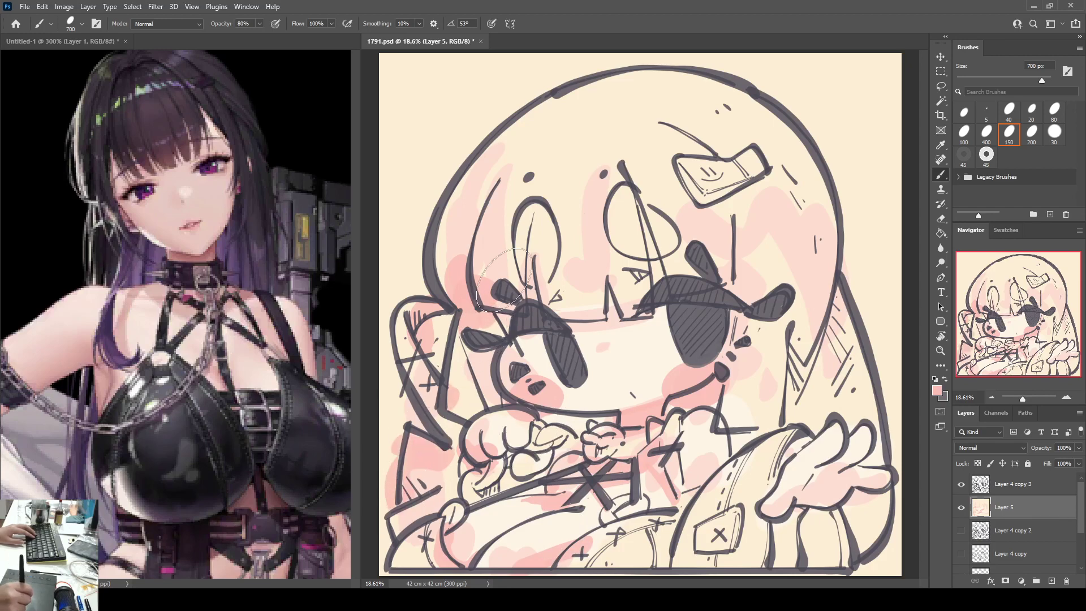
Step: Paint stronger pink shadows along the fringe above both eyes, beside the larger eye's cheek, and on the open hand and wrist
left_click_drag(505, 272, 503, 242)
left_click_drag(573, 289, 571, 259)
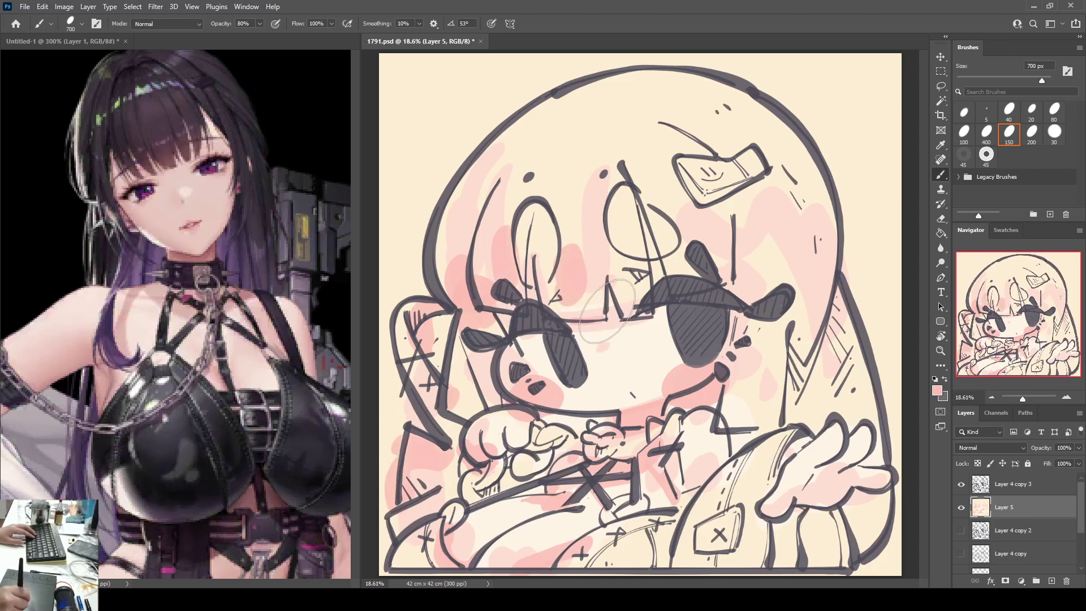
mouse_move(644, 289)
left_mouse_down()
mouse_move(633, 277)
mouse_move(740, 279)
mouse_move(735, 249)
left_mouse_up()
left_click_drag(752, 378, 753, 402)
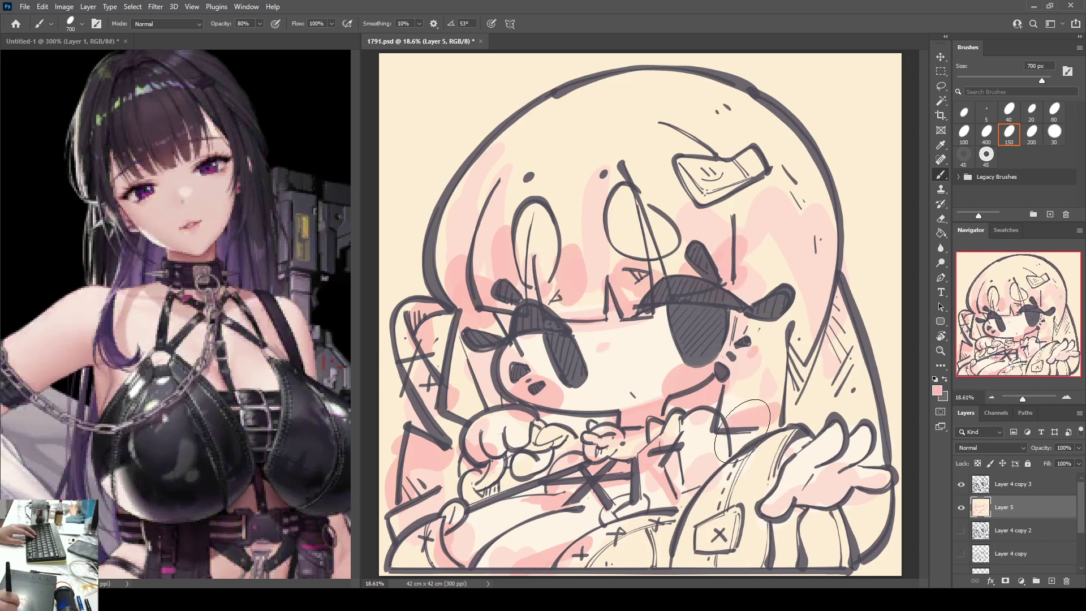
left_click_drag(715, 453, 705, 483)
mouse_move(773, 505)
left_mouse_down()
mouse_move(813, 483)
mouse_move(833, 482)
mouse_move(809, 495)
mouse_move(826, 497)
mouse_move(865, 481)
left_mouse_up()
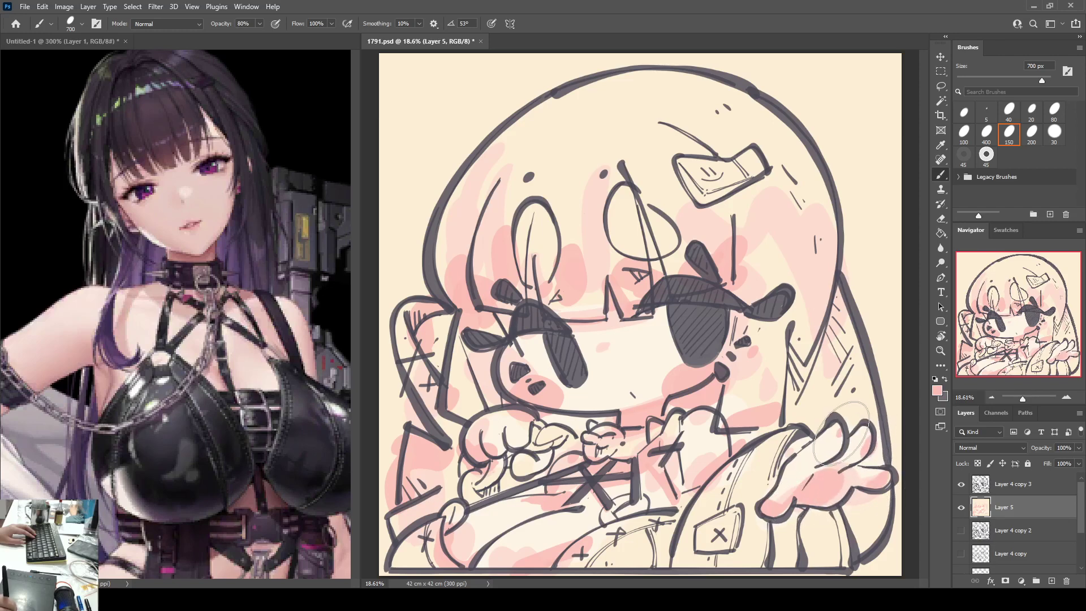
mouse_move(789, 518)
left_mouse_down()
mouse_move(788, 554)
mouse_move(796, 530)
left_mouse_up()
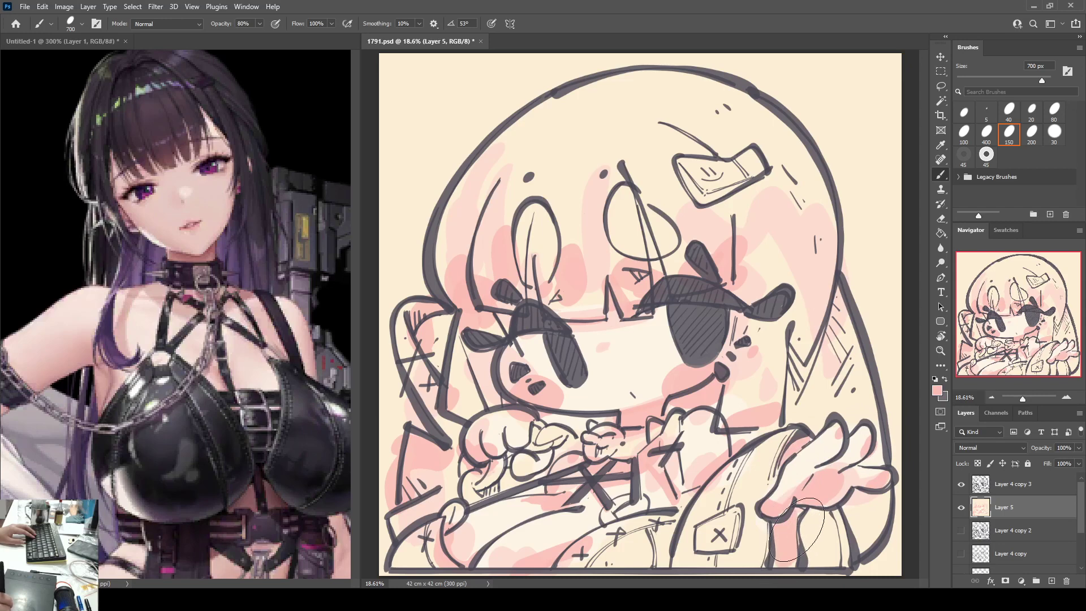
Step: With a sampled lighter pink, shade the outer hair, the folds below the open hand and the crown, and save the file
left_click(813, 469, "alt")
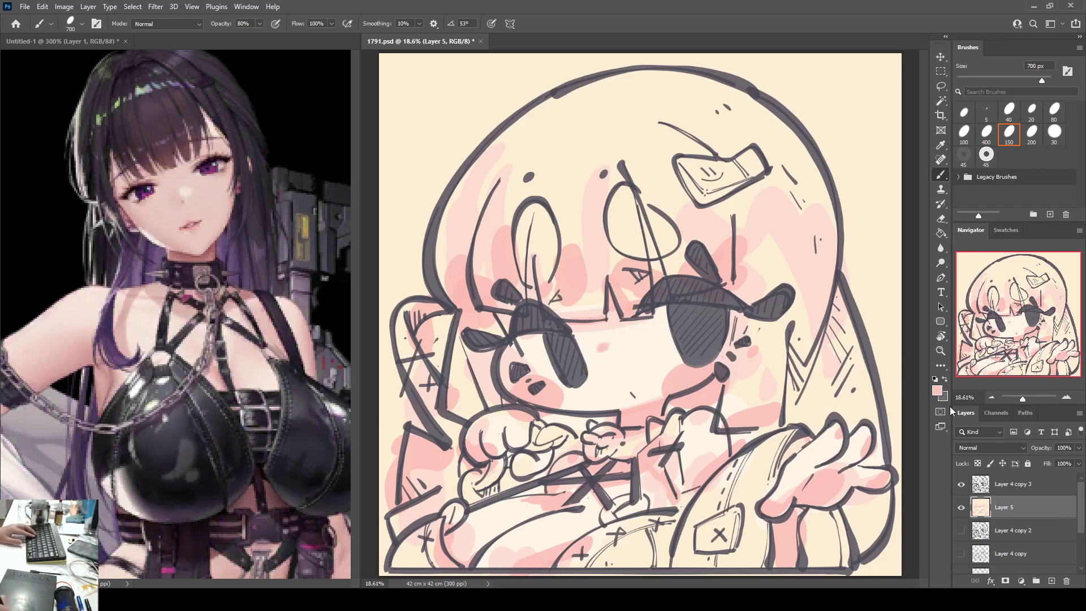
left_click_drag(804, 391, 826, 266)
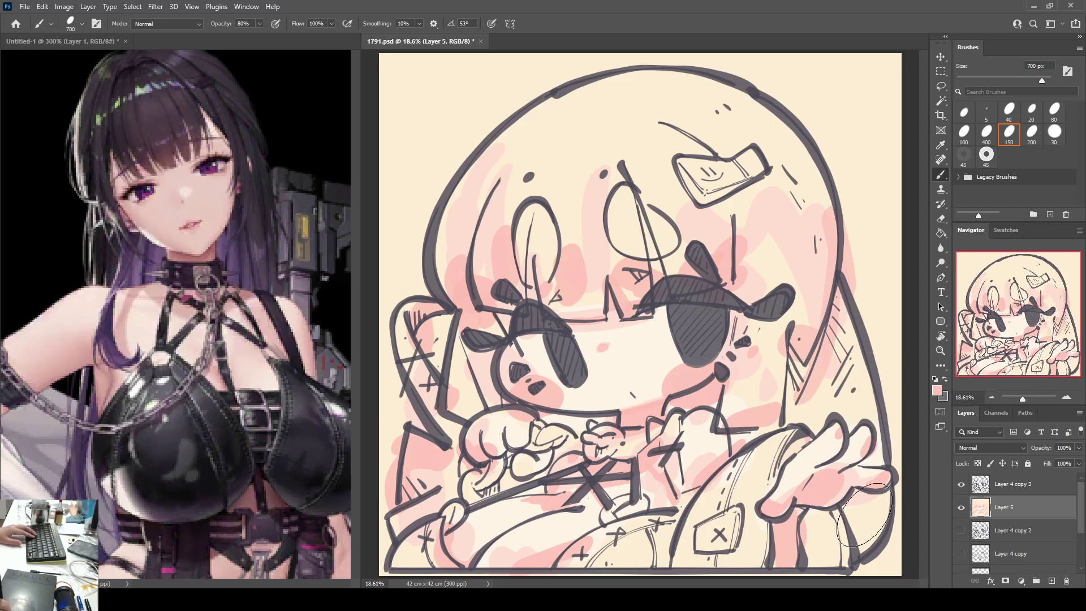
left_click_drag(863, 516, 865, 546)
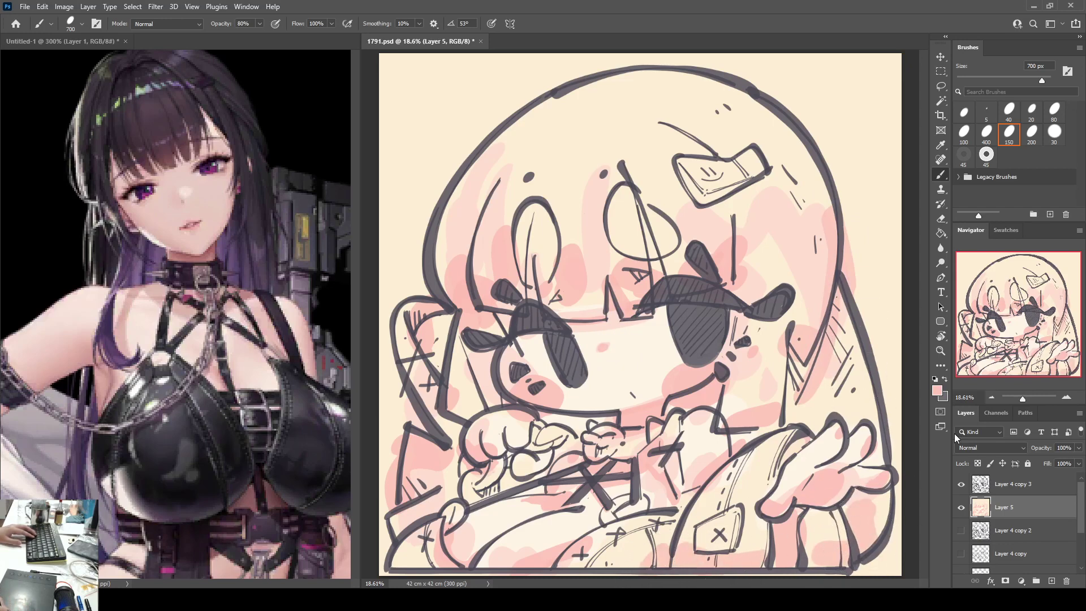
mouse_move(531, 113)
left_mouse_down()
mouse_move(560, 96)
mouse_move(696, 74)
left_mouse_up()
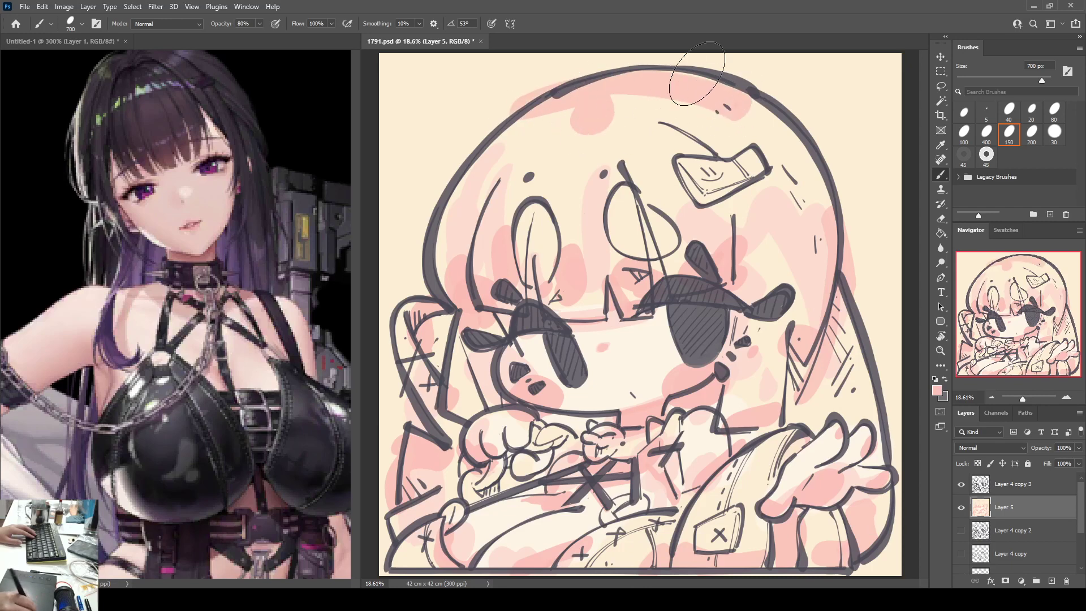
key("ctrl+s")
Step: Pick a deeper pink and dab it onto the blush below the larger eye
key("i")
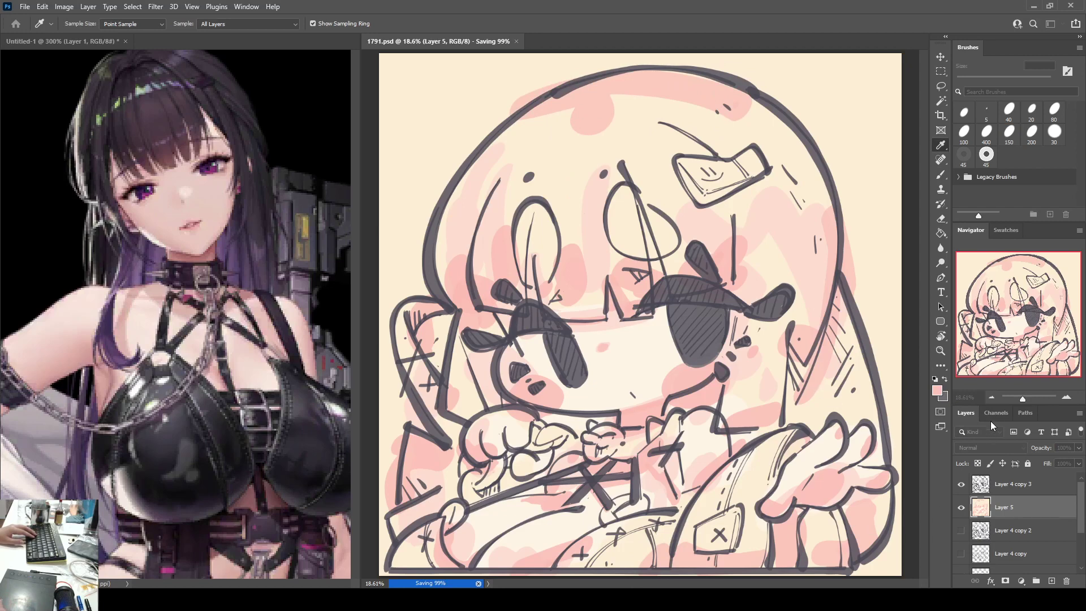
key("b")
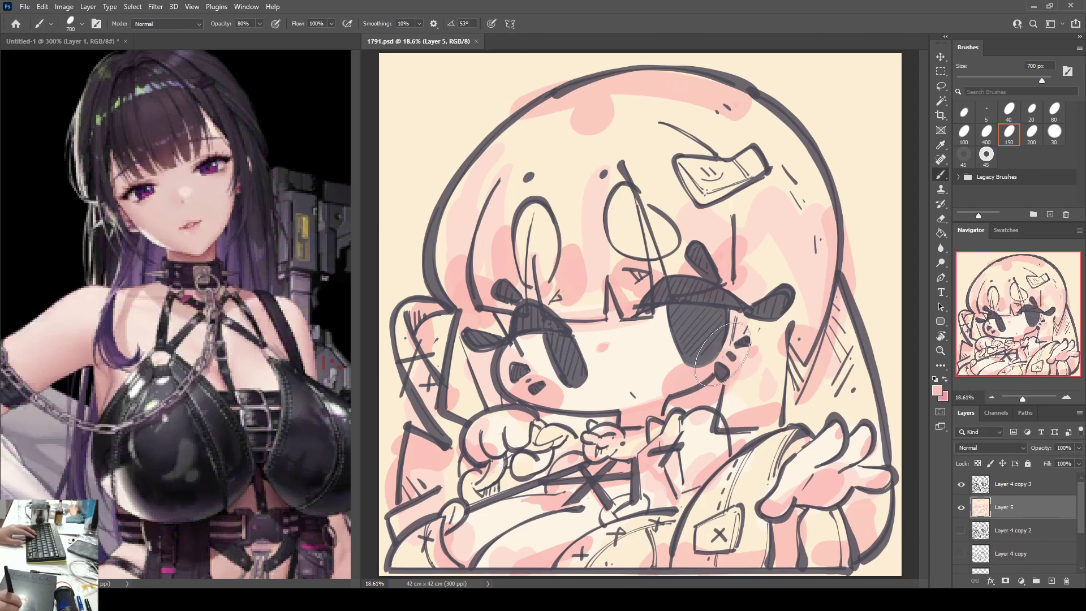
mouse_move(723, 355)
left_mouse_down()
mouse_move(713, 368)
mouse_move(722, 358)
left_mouse_up()
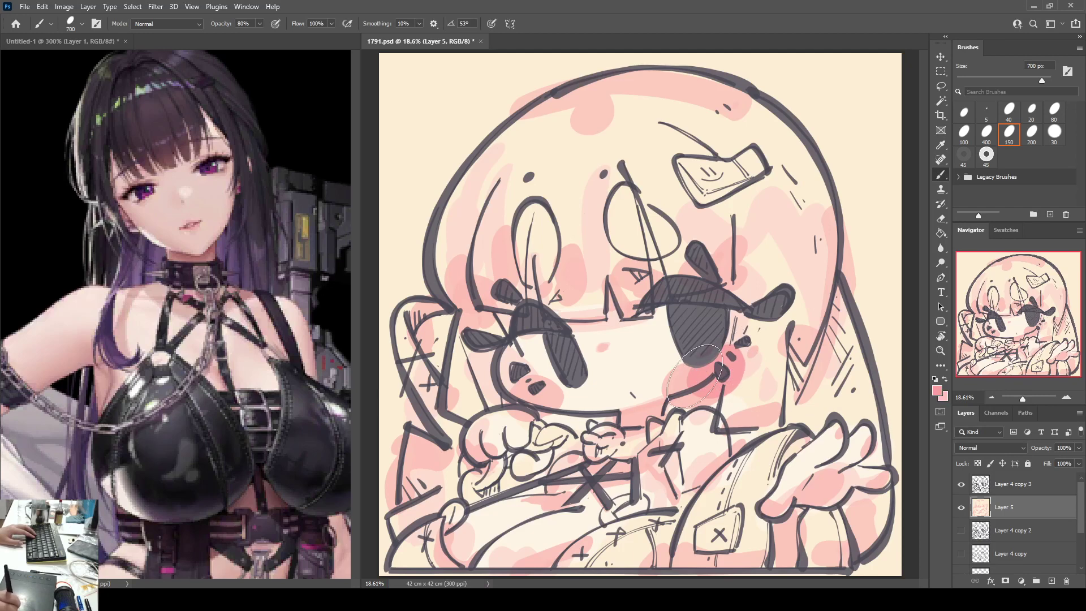
Step: Dab deeper pink onto the smaller eye's cheek, the hair beside that eye, and spots along the crown
mouse_move(534, 385)
left_mouse_down()
mouse_move(493, 382)
mouse_move(523, 371)
left_mouse_up()
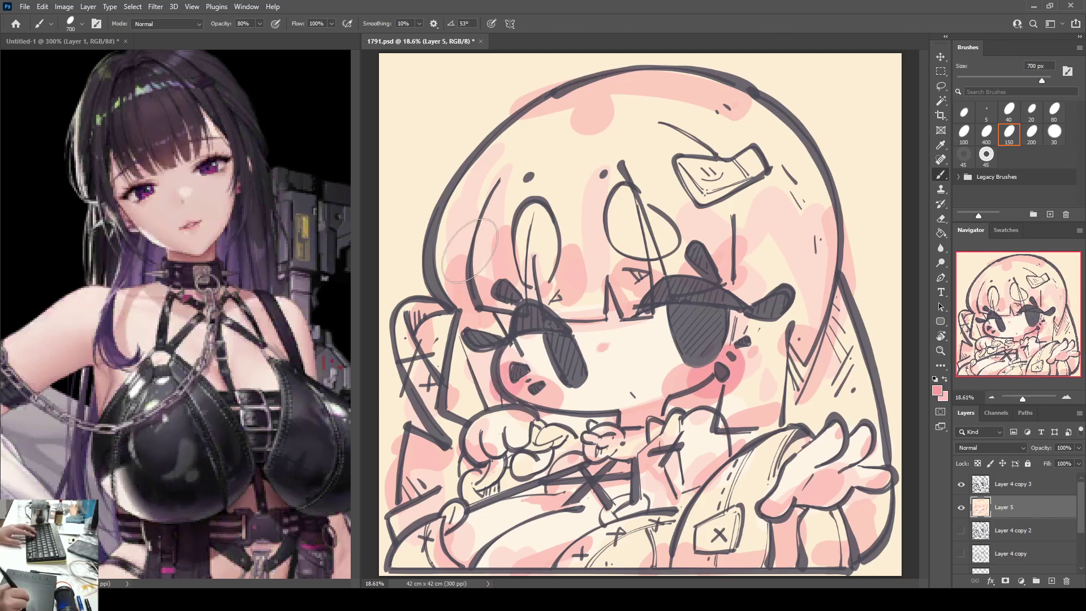
left_click_drag(450, 276, 480, 304)
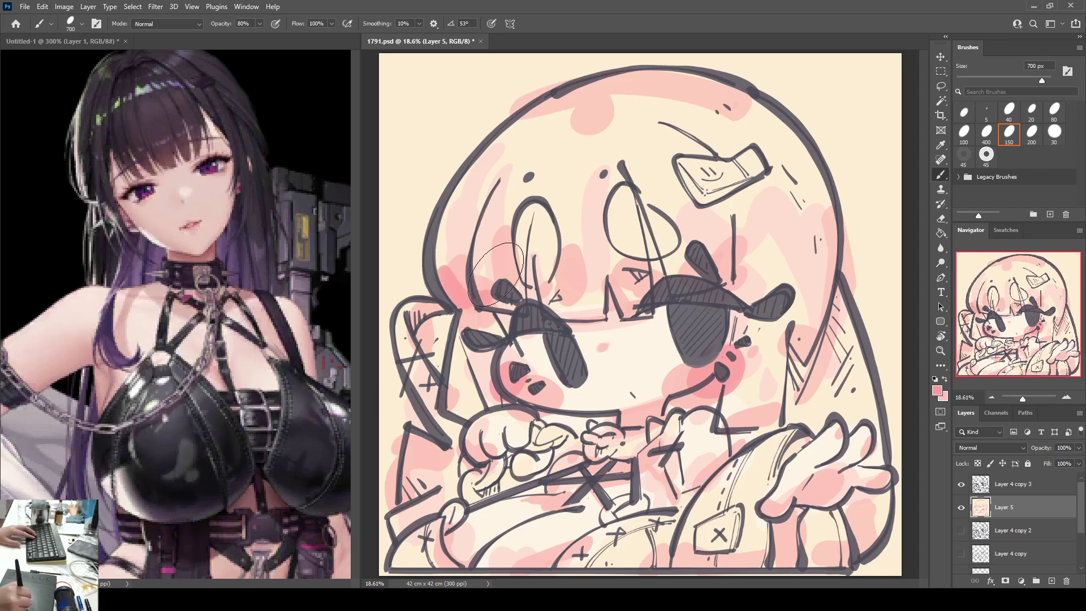
left_click_drag(505, 135, 495, 162)
left_click_drag(595, 116, 588, 127)
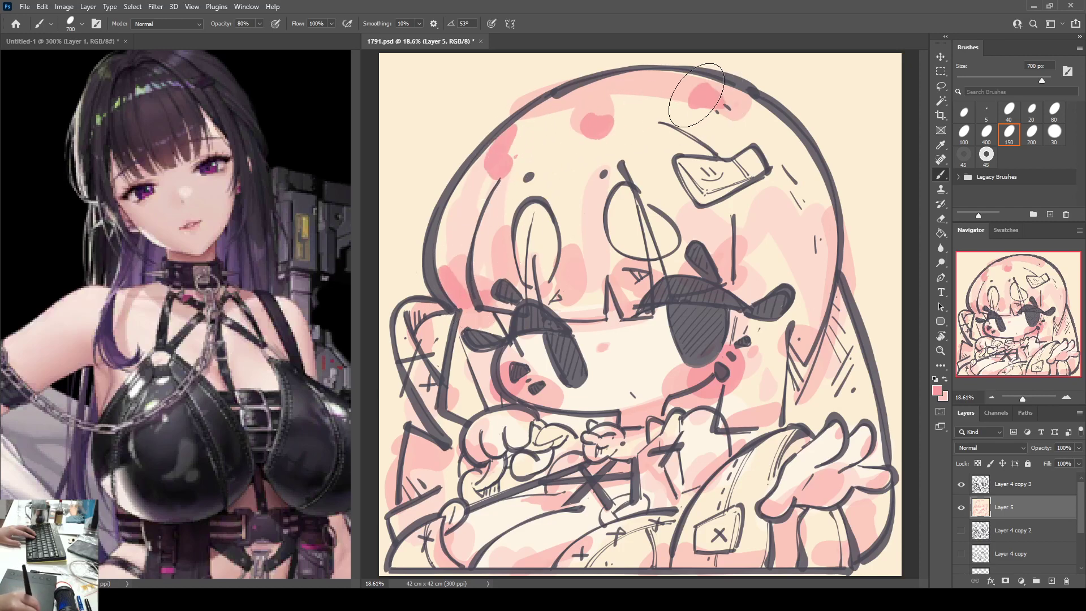
left_click_drag(692, 94, 749, 96)
Step: Deepen the pink on the looped side lock, the lower hair beneath it, the sleeve corner and the chest
mouse_move(408, 443)
left_mouse_down()
mouse_move(398, 442)
mouse_move(462, 449)
left_mouse_up()
left_click_drag(451, 396, 452, 408)
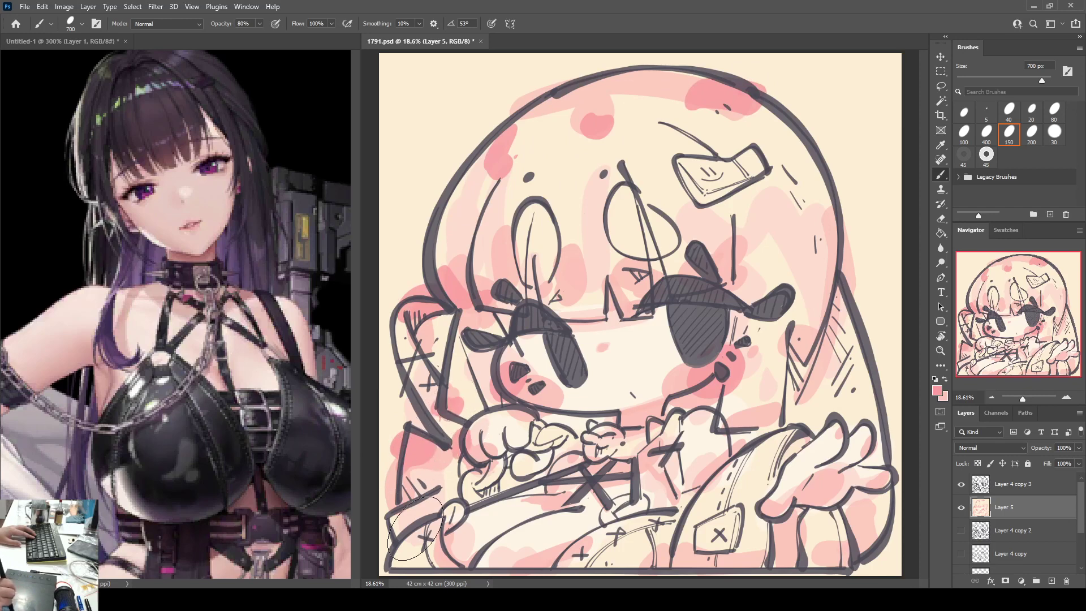
left_click_drag(432, 509, 410, 551)
left_click_drag(560, 488, 563, 496)
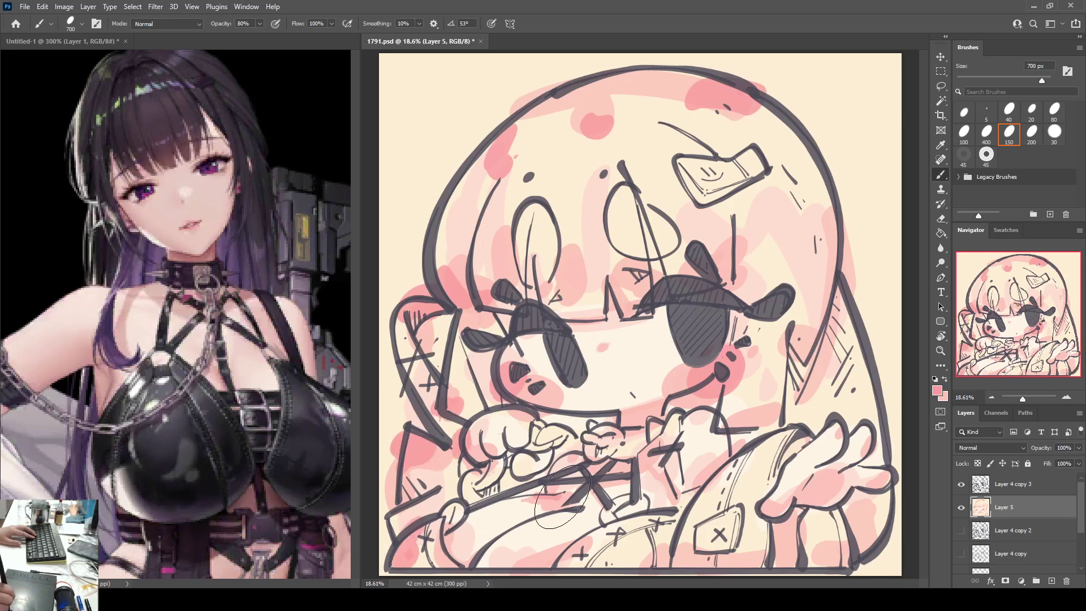
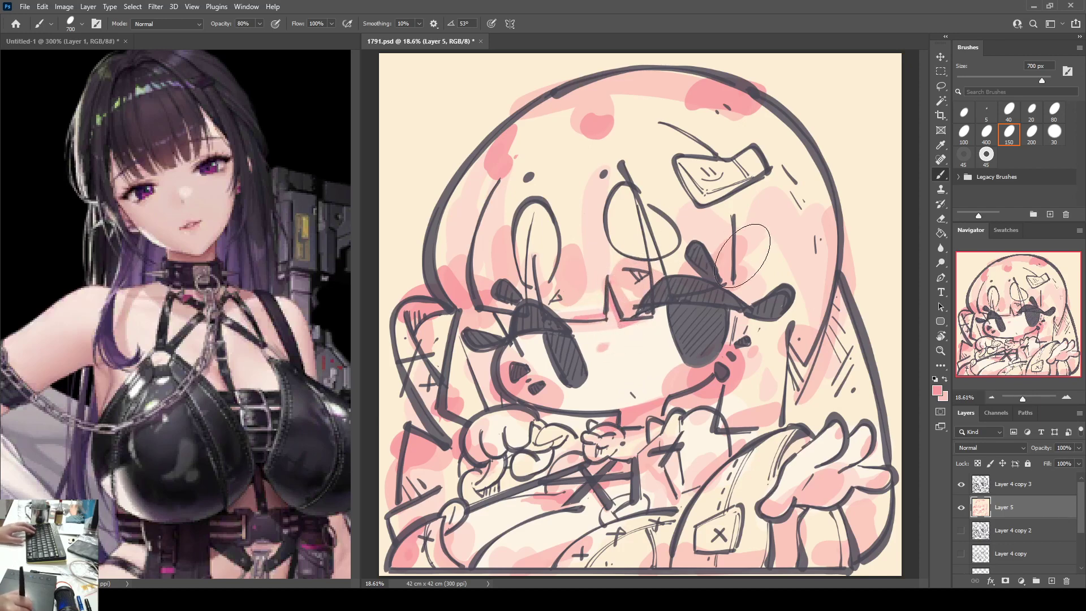
Step: Paint deeper pink along the fringe strands and down the long outer hair beside the larger eye
left_click_drag(649, 209, 672, 276)
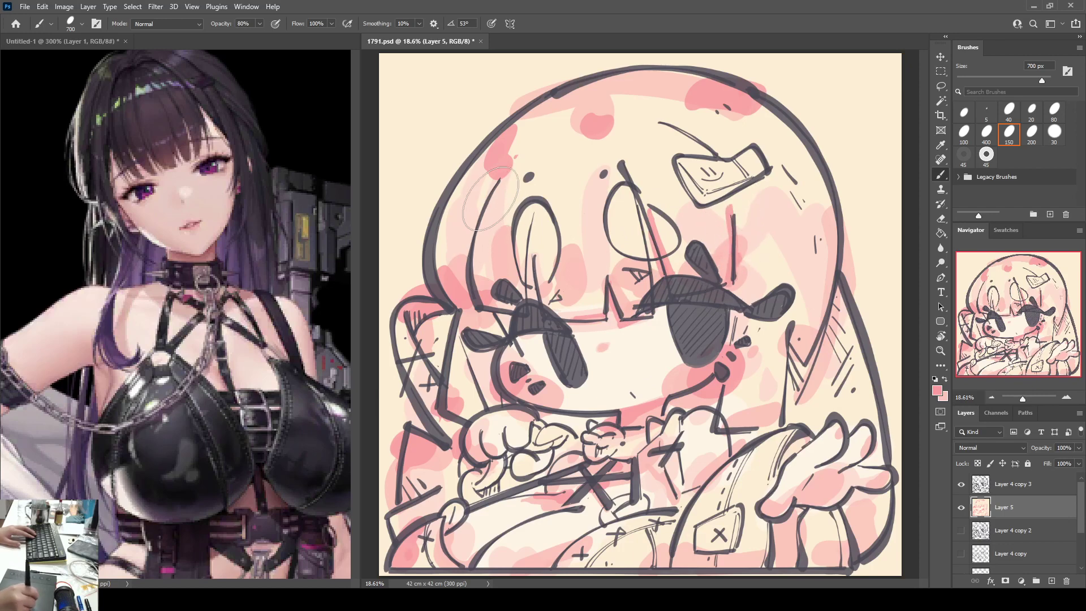
left_click_drag(490, 199, 469, 289)
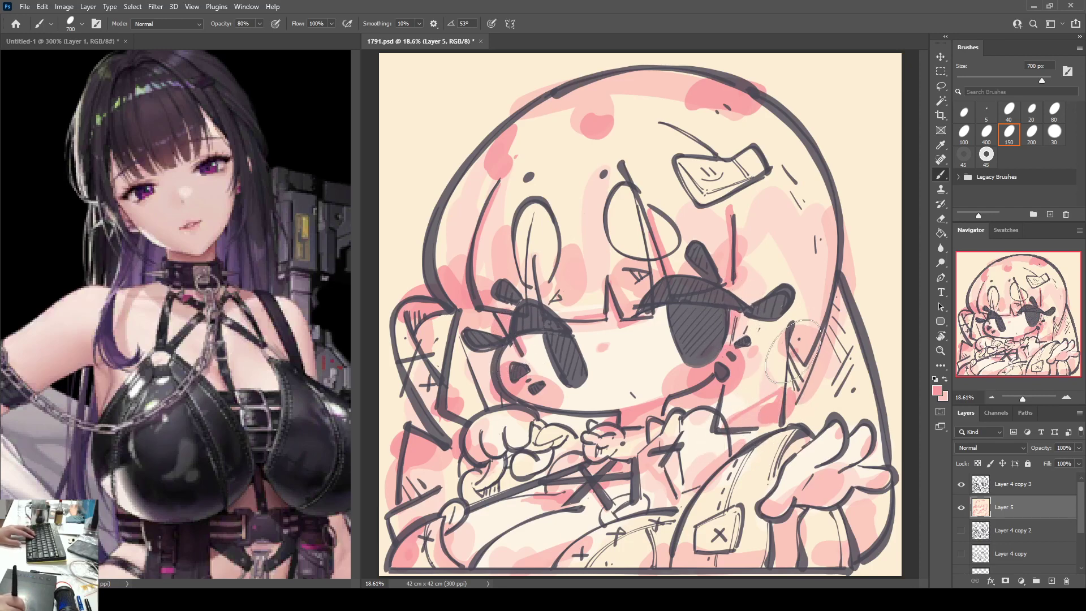
mouse_move(798, 135)
left_mouse_down()
mouse_move(826, 315)
mouse_move(873, 362)
left_mouse_up()
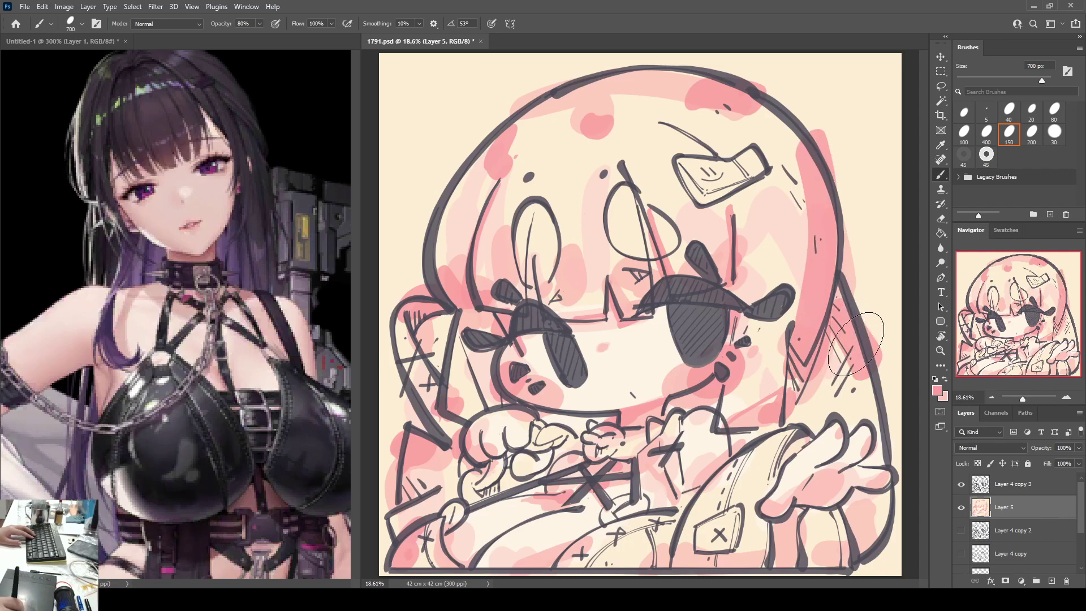
Step: Accent the fingertips, the folds below the open hand, the lower body and the outer hair in deeper pink, and save the file
mouse_move(837, 427)
left_mouse_down()
mouse_move(833, 436)
mouse_move(864, 441)
left_mouse_up()
left_click_drag(887, 479, 887, 477)
mouse_move(780, 521)
left_mouse_down()
mouse_move(845, 495)
mouse_move(800, 501)
mouse_move(867, 538)
mouse_move(884, 521)
mouse_move(856, 550)
mouse_move(760, 530)
mouse_move(796, 515)
mouse_move(792, 541)
mouse_move(784, 533)
mouse_move(687, 562)
mouse_move(794, 549)
left_mouse_up()
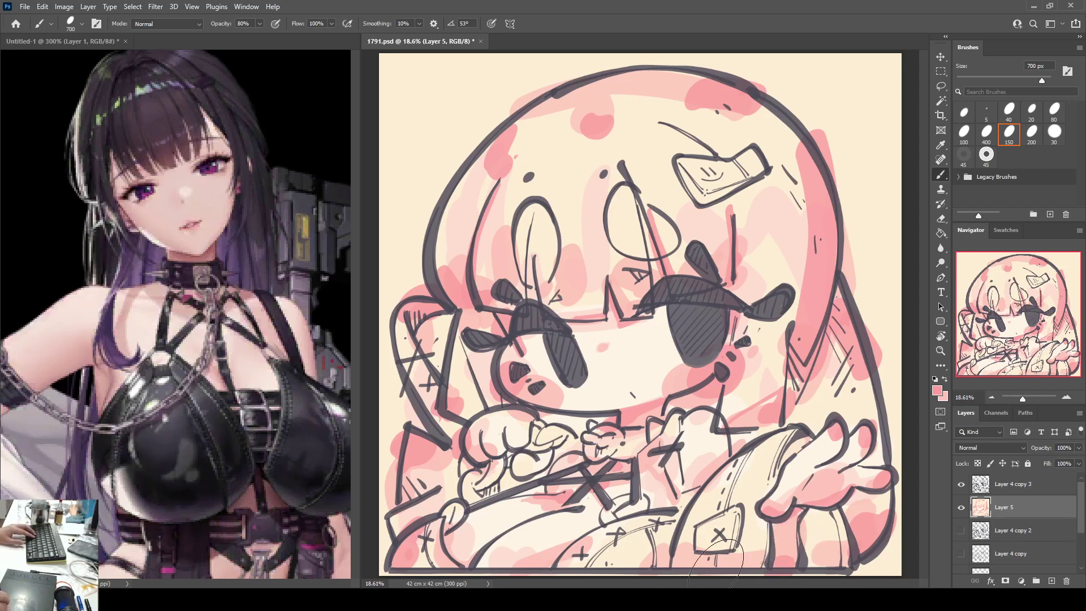
left_click_drag(715, 563, 536, 565)
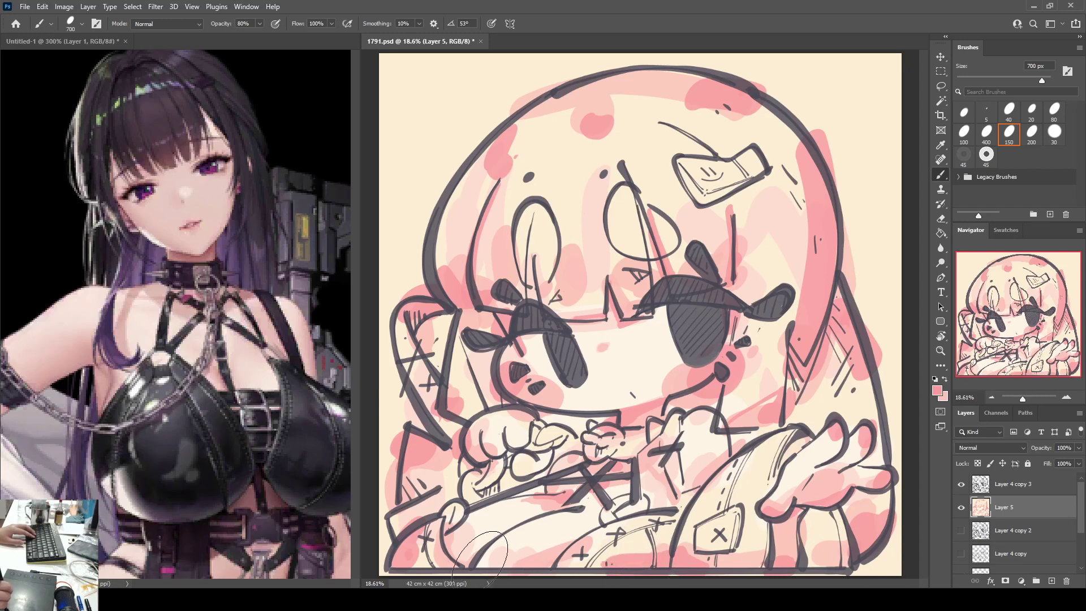
left_click_drag(471, 556, 519, 571)
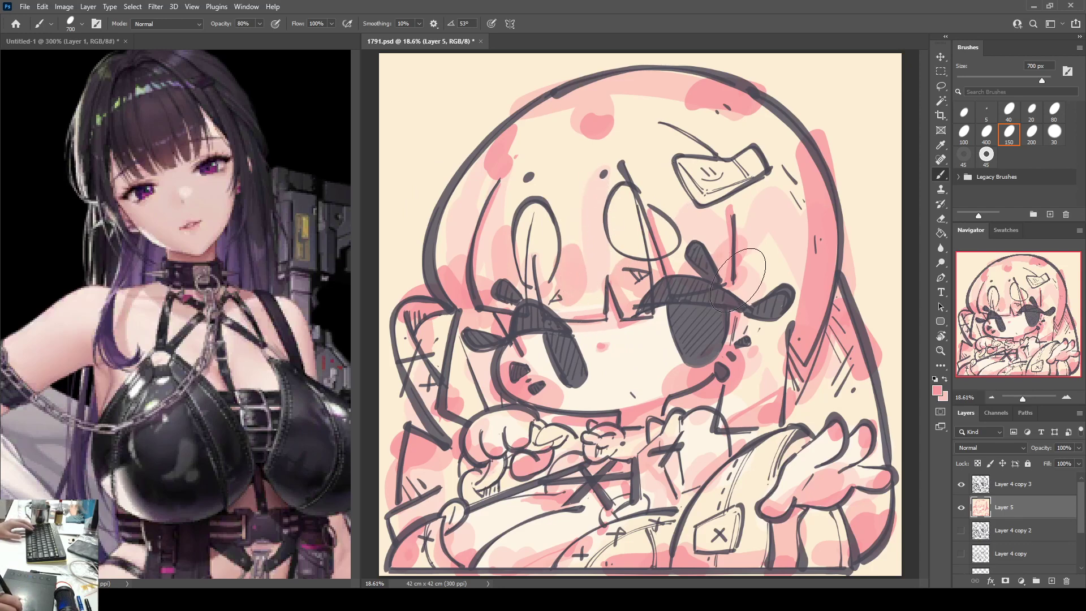
key("ctrl+s")
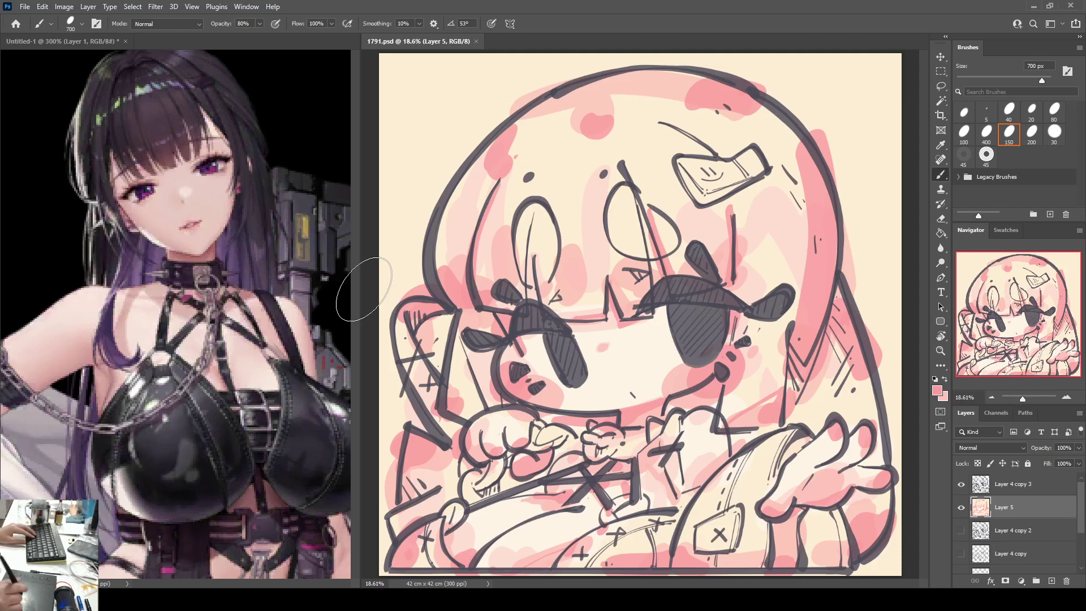
mouse_move(463, 177)
left_mouse_down()
mouse_move(499, 162)
mouse_move(527, 196)
left_mouse_up()
Step: Choose a muted dark gray-brown based on the reference hair and undo the test dab above the smaller eye
left_click(153, 120, "alt")
left_click(548, 157)
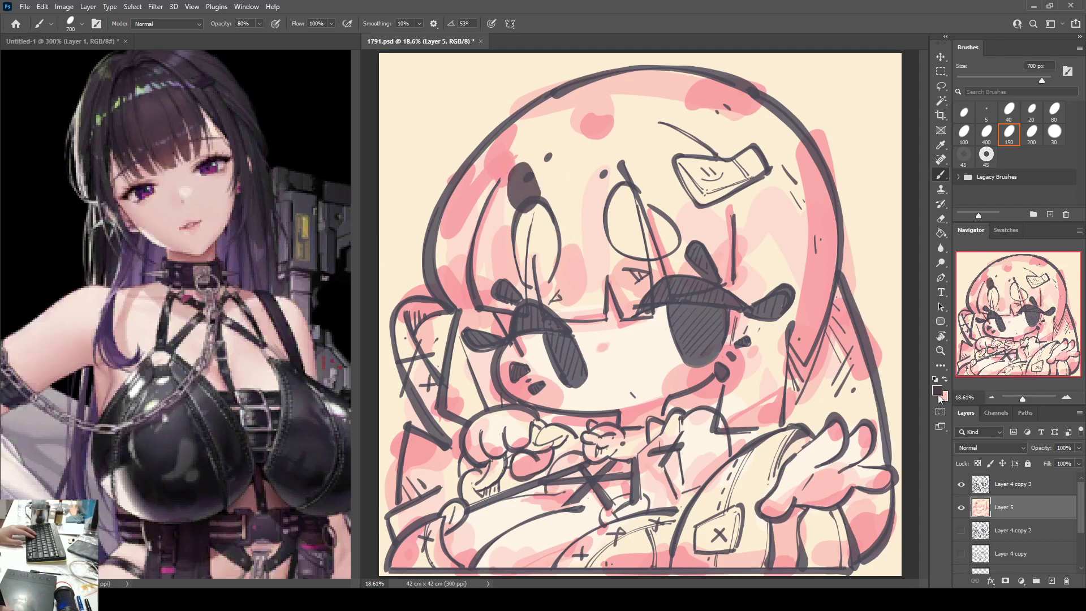
key("i")
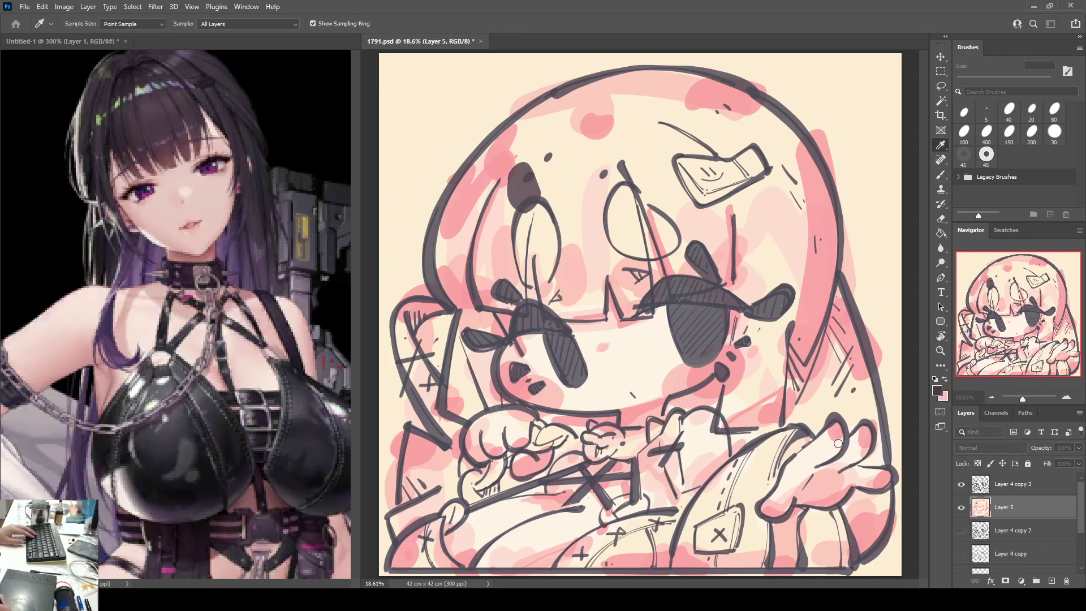
key("b")
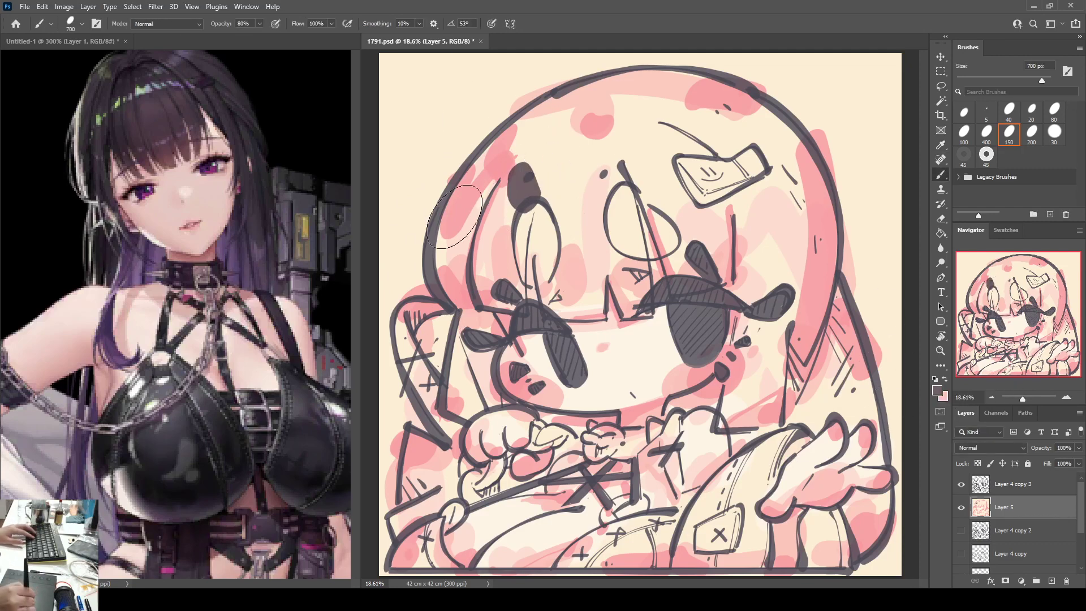
key("ctrl+z")
Step: Block in gray-brown over the looped side lock, the full fringe, the hair beside the larger eye and the lower side hair
left_click_drag(453, 401, 460, 347)
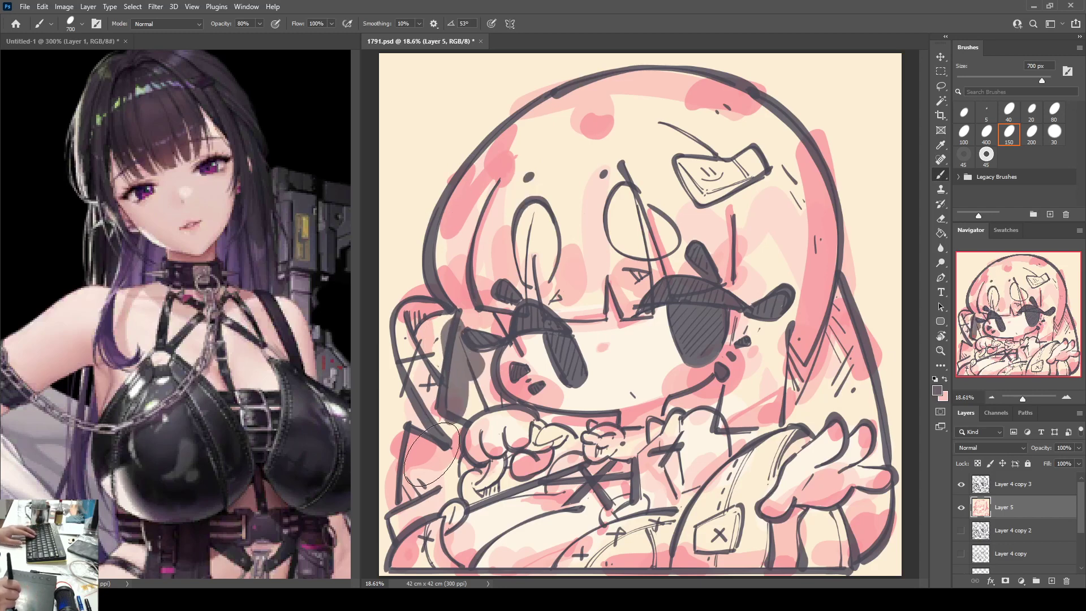
left_click_drag(415, 436, 424, 445)
left_click(435, 303)
mouse_move(435, 300)
left_mouse_down()
mouse_move(459, 333)
mouse_move(473, 235)
mouse_move(499, 295)
mouse_move(558, 222)
mouse_move(548, 273)
mouse_move(527, 244)
mouse_move(532, 225)
mouse_move(559, 269)
mouse_move(548, 284)
mouse_move(592, 304)
mouse_move(590, 200)
mouse_move(631, 281)
mouse_move(618, 268)
mouse_move(640, 285)
mouse_move(638, 199)
mouse_move(680, 224)
mouse_move(642, 226)
mouse_move(672, 264)
mouse_move(658, 232)
mouse_move(690, 239)
mouse_move(705, 208)
mouse_move(729, 252)
mouse_move(744, 252)
mouse_move(753, 154)
mouse_move(754, 320)
mouse_move(738, 400)
mouse_move(744, 335)
mouse_move(765, 411)
mouse_move(784, 340)
mouse_move(780, 192)
left_mouse_up()
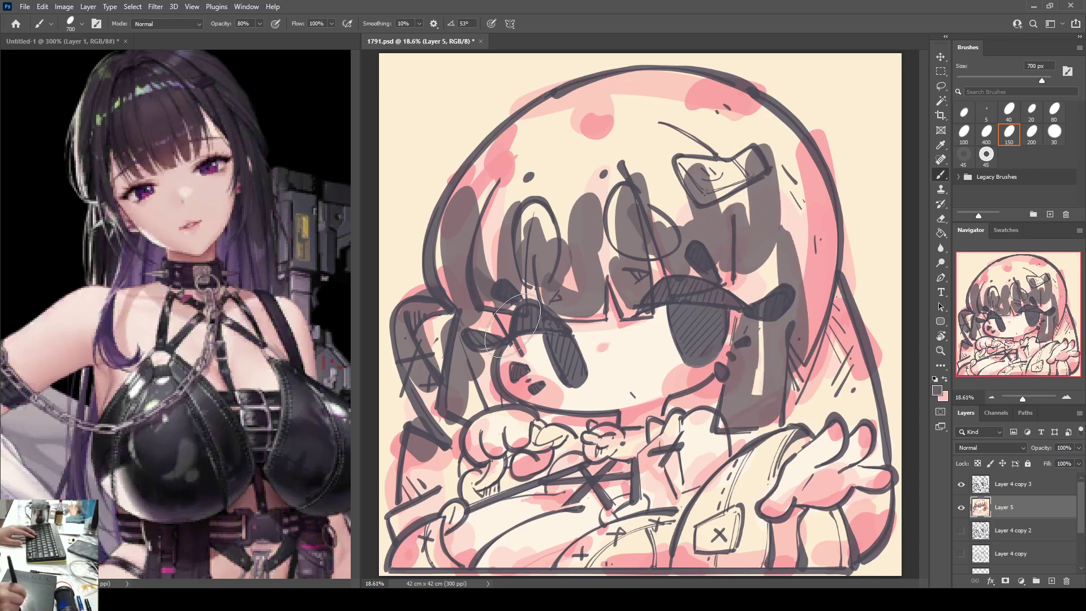
mouse_move(480, 333)
left_mouse_down()
mouse_move(480, 397)
mouse_move(441, 460)
mouse_move(425, 446)
mouse_move(401, 501)
mouse_move(435, 459)
left_mouse_up()
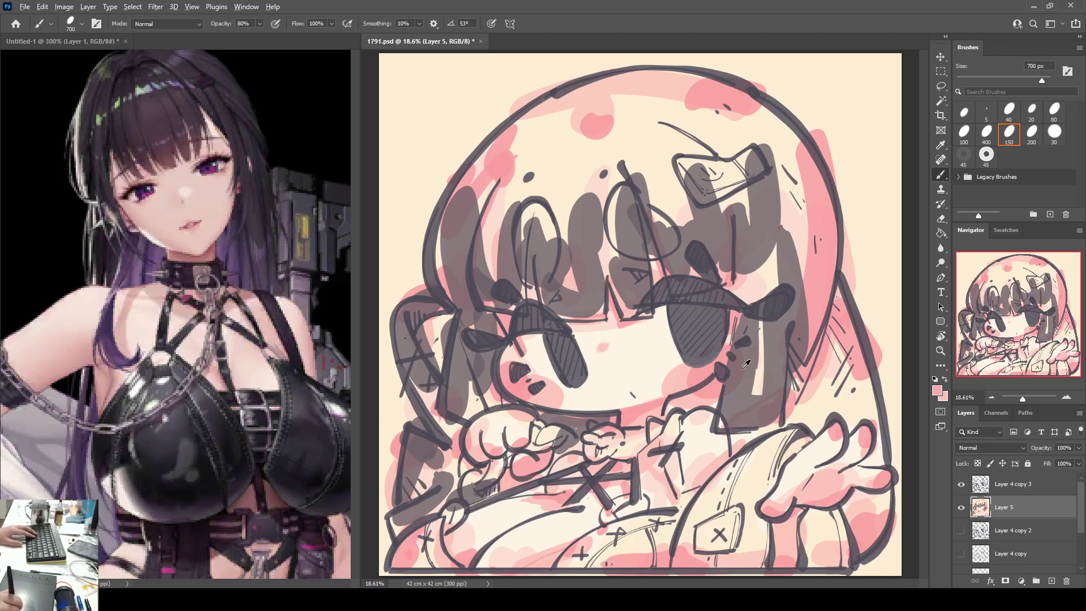
Step: Extend the gray-brown over the outer hair beside the larger eye, the hair end below the open hand, and the crown
mouse_move(819, 367)
left_mouse_down()
mouse_move(823, 234)
mouse_move(830, 349)
left_mouse_up()
mouse_move(800, 391)
left_mouse_down()
mouse_move(789, 403)
mouse_move(808, 394)
left_mouse_up()
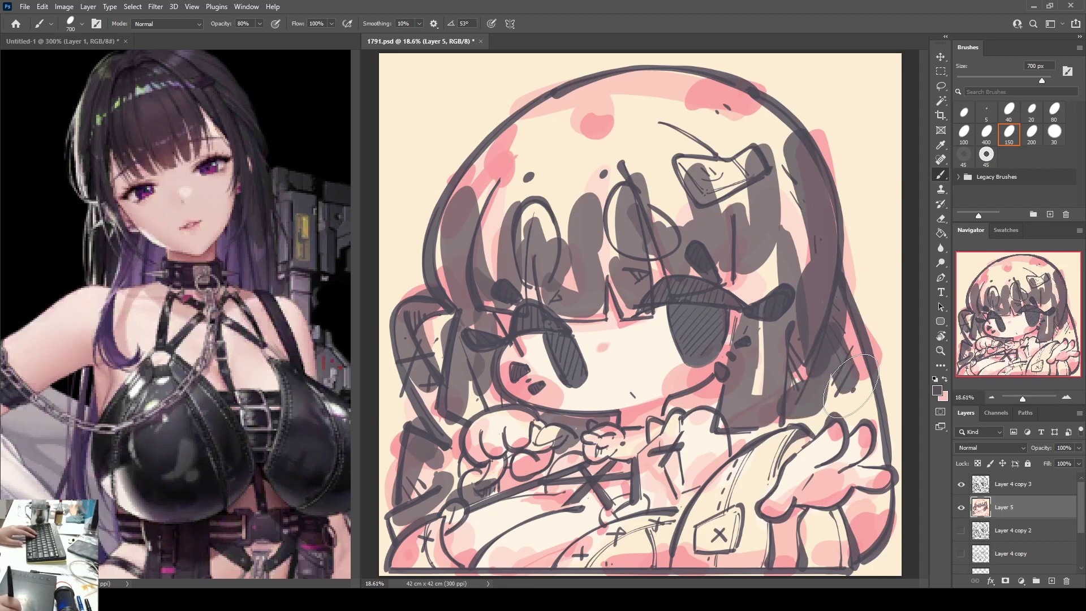
left_click_drag(833, 351, 845, 379)
left_click_drag(861, 504, 868, 526)
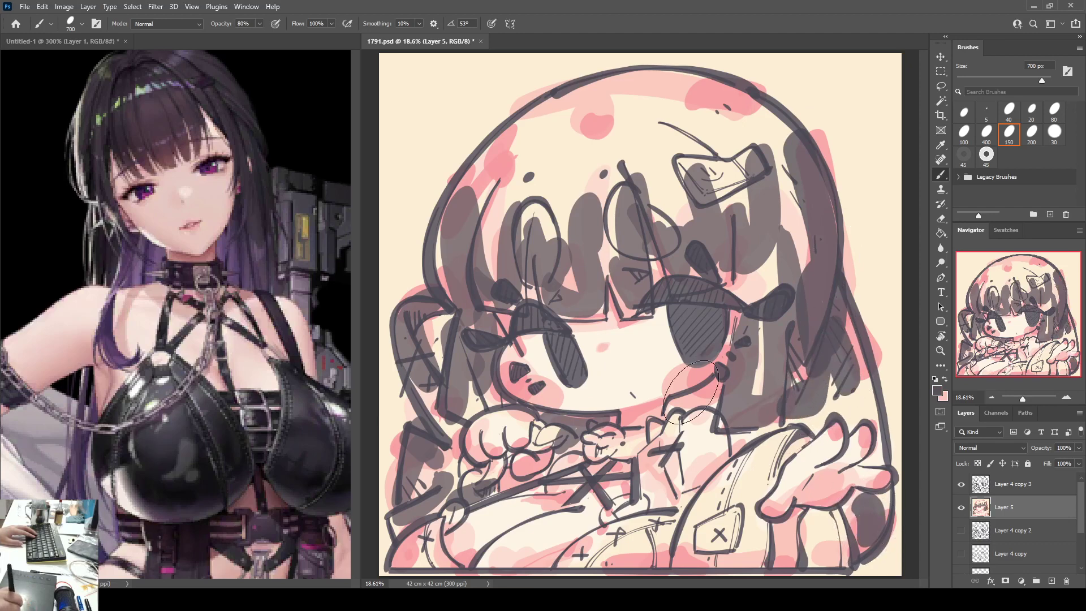
left_click_drag(691, 405, 713, 395)
mouse_move(552, 113)
left_mouse_down()
mouse_move(573, 98)
mouse_move(633, 113)
mouse_move(673, 96)
mouse_move(746, 113)
mouse_move(730, 122)
left_mouse_up()
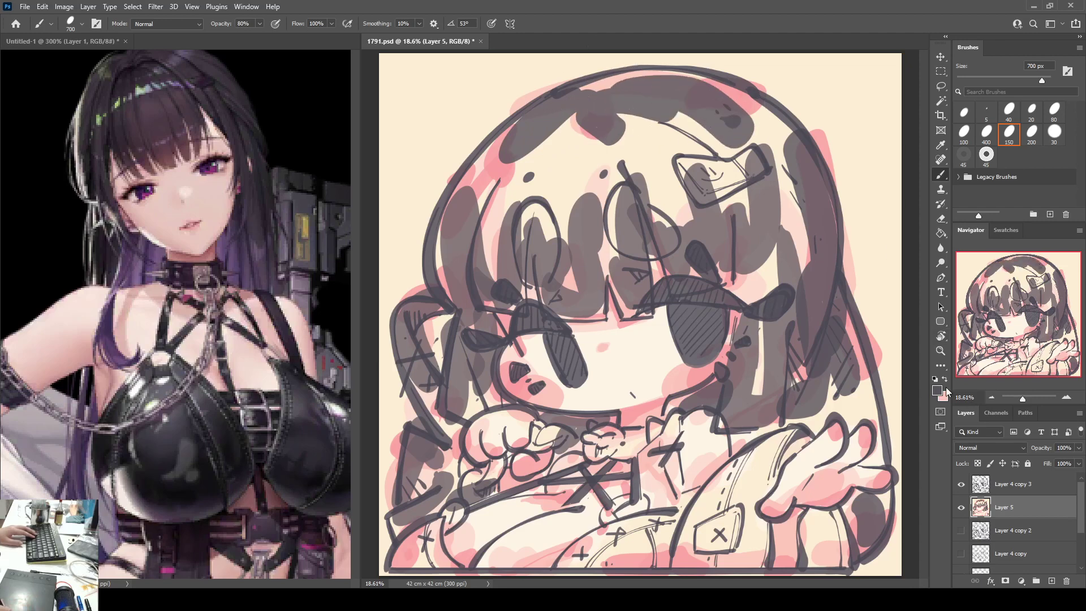
Step: Pick a bluish purple-gray and layer it over the upper head, fringe, side lock and outer hair
left_click(805, 425, "alt")
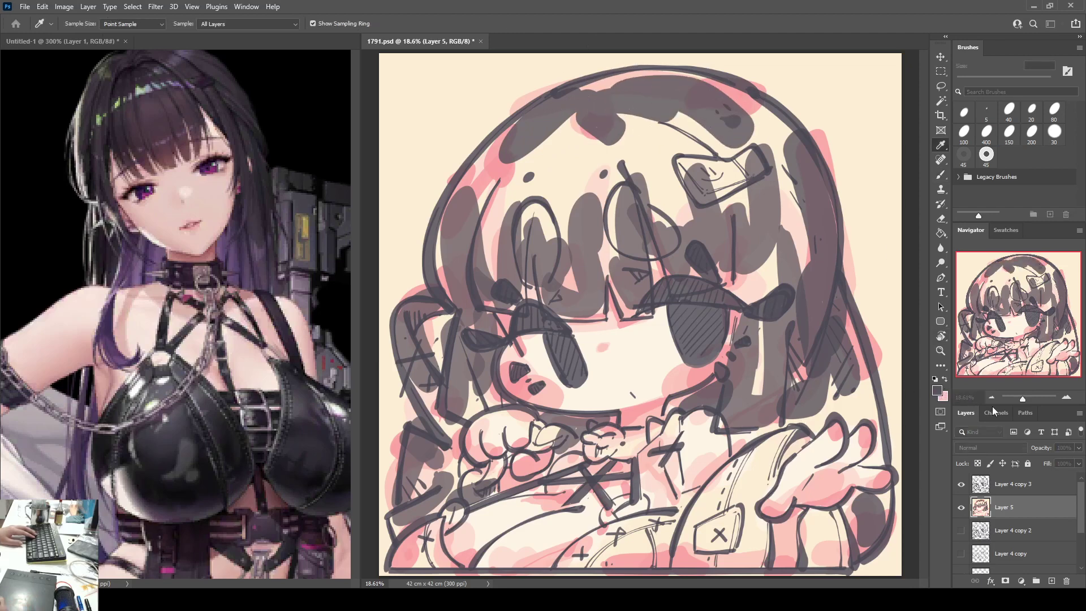
left_click(1019, 384)
mouse_move(474, 179)
left_mouse_down()
mouse_move(511, 145)
mouse_move(500, 177)
mouse_move(565, 187)
mouse_move(695, 124)
mouse_move(786, 271)
mouse_move(757, 317)
left_mouse_up()
mouse_move(437, 400)
left_mouse_down()
mouse_move(466, 413)
mouse_move(460, 406)
mouse_move(439, 478)
mouse_move(442, 458)
mouse_move(420, 493)
left_mouse_up()
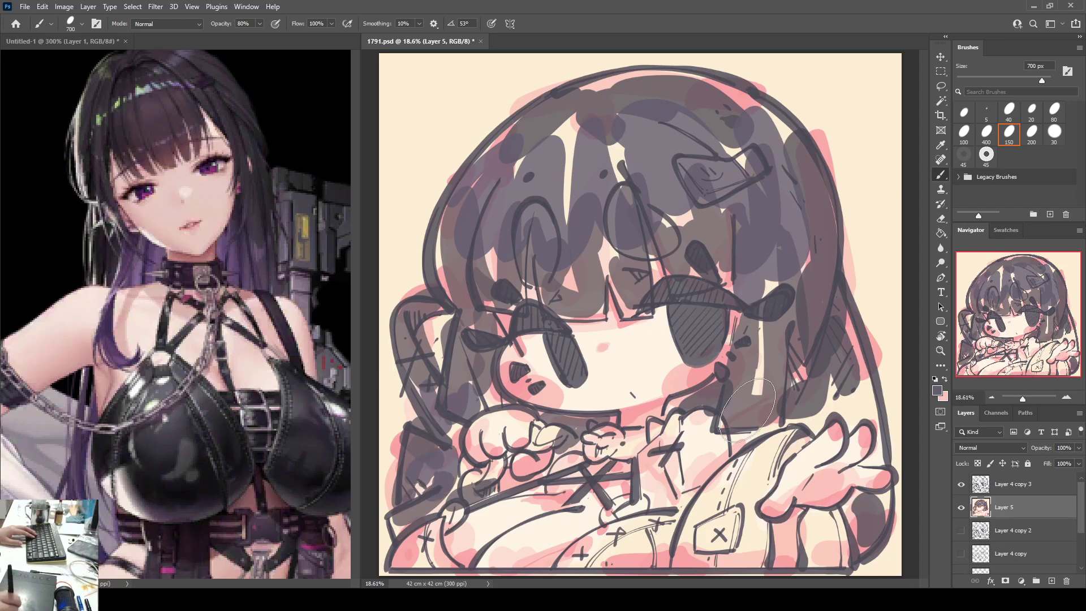
mouse_move(747, 405)
left_mouse_down()
mouse_move(775, 412)
mouse_move(762, 300)
mouse_move(744, 411)
mouse_move(791, 387)
mouse_move(847, 393)
mouse_move(853, 333)
mouse_move(845, 396)
left_mouse_up()
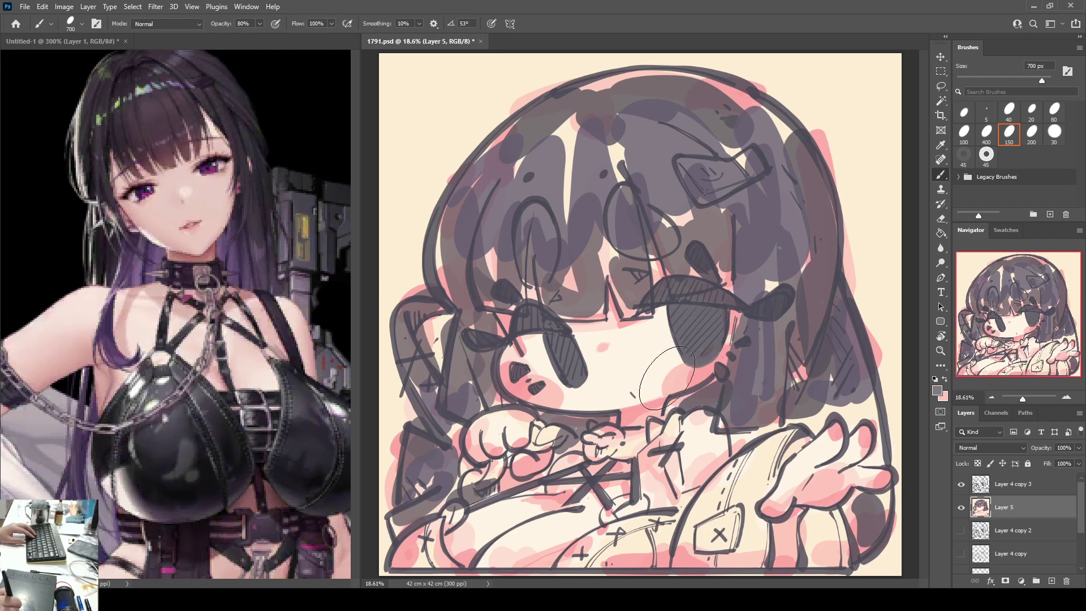
Step: Paint dark gray onto the collar, the lower bodice, the sleeve corner and the shoulder strap
mouse_move(619, 418)
left_mouse_down()
mouse_move(639, 432)
mouse_move(625, 444)
mouse_move(649, 436)
left_mouse_up()
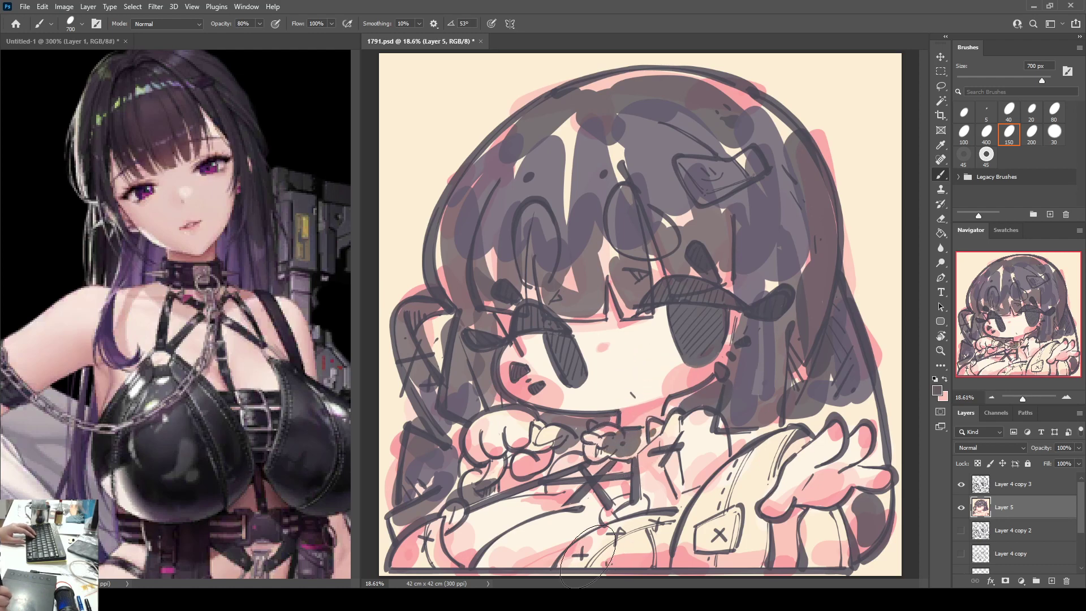
mouse_move(587, 556)
left_mouse_down()
mouse_move(633, 537)
mouse_move(667, 542)
mouse_move(656, 557)
left_mouse_up()
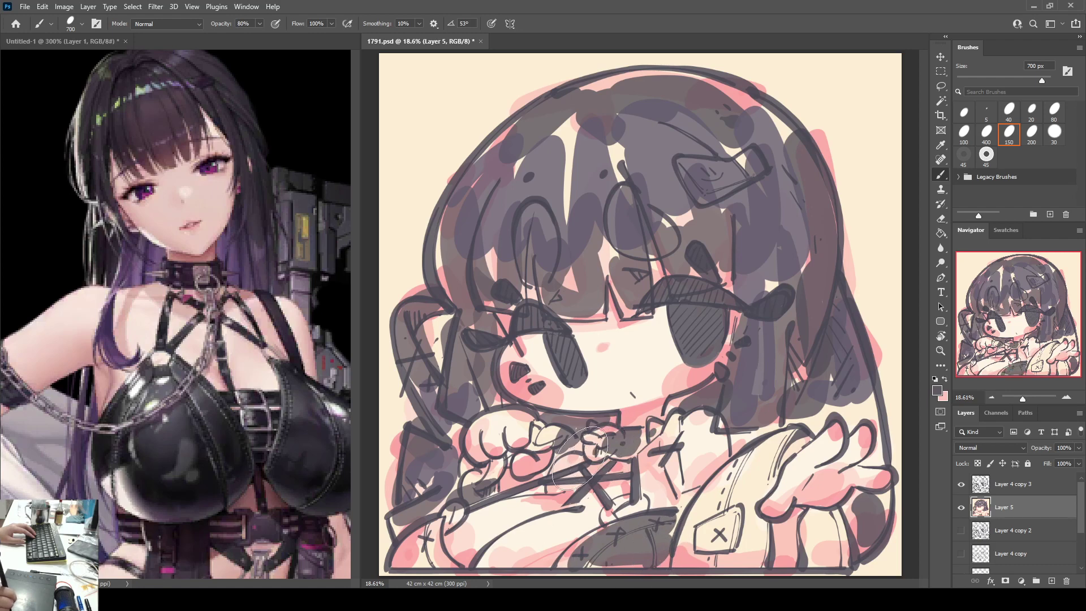
left_click_drag(447, 537, 441, 557)
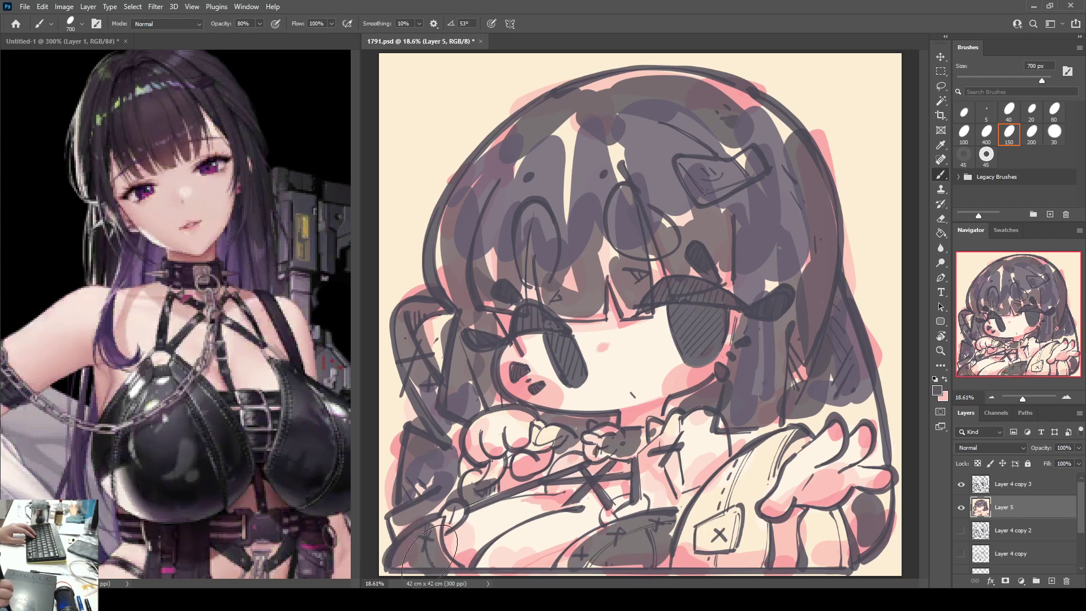
left_click_drag(669, 425, 676, 492)
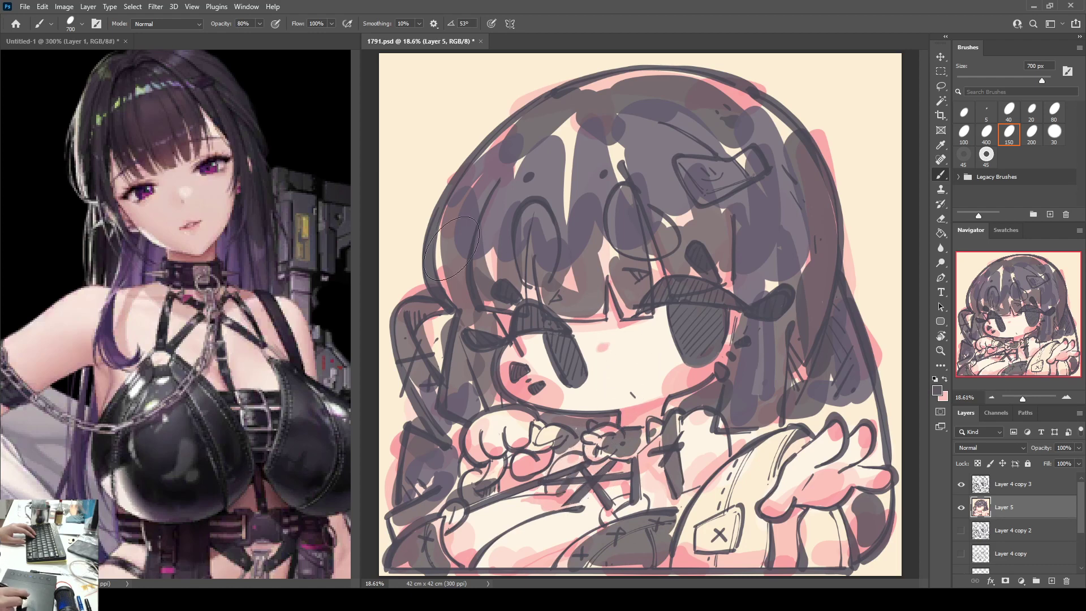
mouse_move(481, 441)
left_mouse_down()
mouse_move(509, 430)
mouse_move(534, 447)
mouse_move(537, 468)
left_mouse_up()
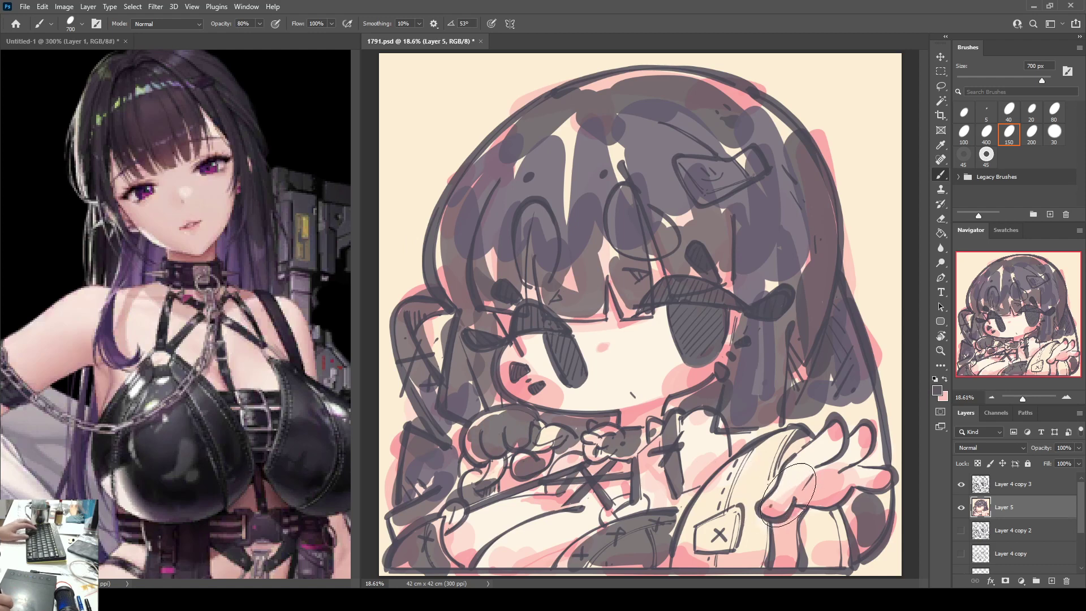
key("ctrl+z")
key("ctrl+z")
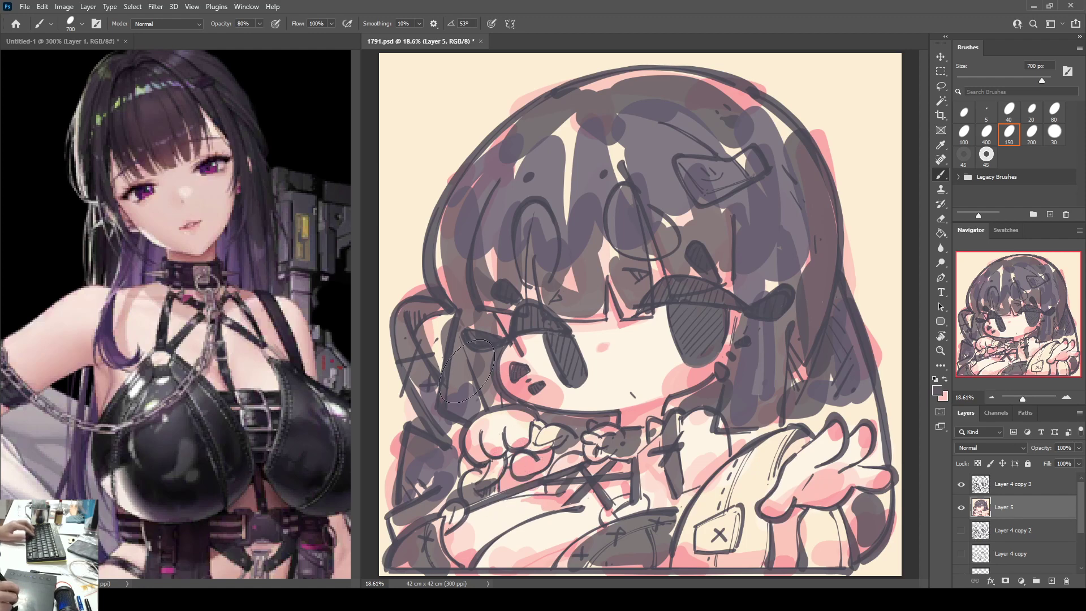
Step: Fill the open hand and its wrist with dark gray as a glove, and duplicate Layer 5
mouse_move(792, 480)
left_mouse_down()
mouse_move(775, 508)
mouse_move(798, 461)
mouse_move(804, 485)
mouse_move(830, 484)
mouse_move(828, 439)
mouse_move(833, 482)
mouse_move(846, 484)
mouse_move(848, 447)
mouse_move(858, 441)
mouse_move(867, 478)
mouse_move(884, 482)
mouse_move(873, 475)
mouse_move(803, 523)
mouse_move(802, 508)
mouse_move(778, 524)
mouse_move(793, 526)
mouse_move(778, 525)
mouse_move(809, 519)
left_mouse_up()
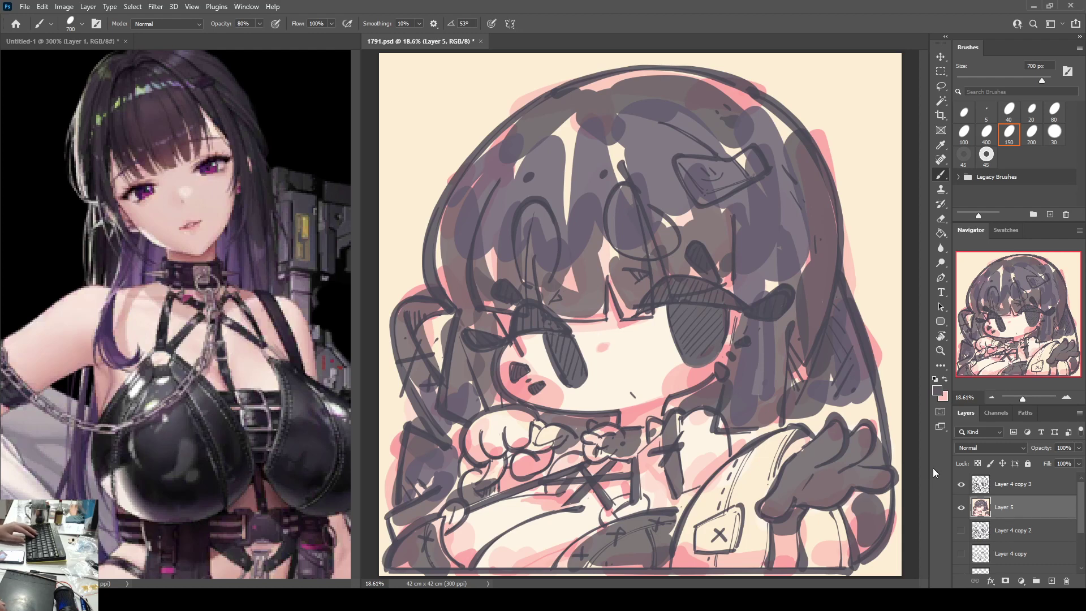
key("ctrl+j")
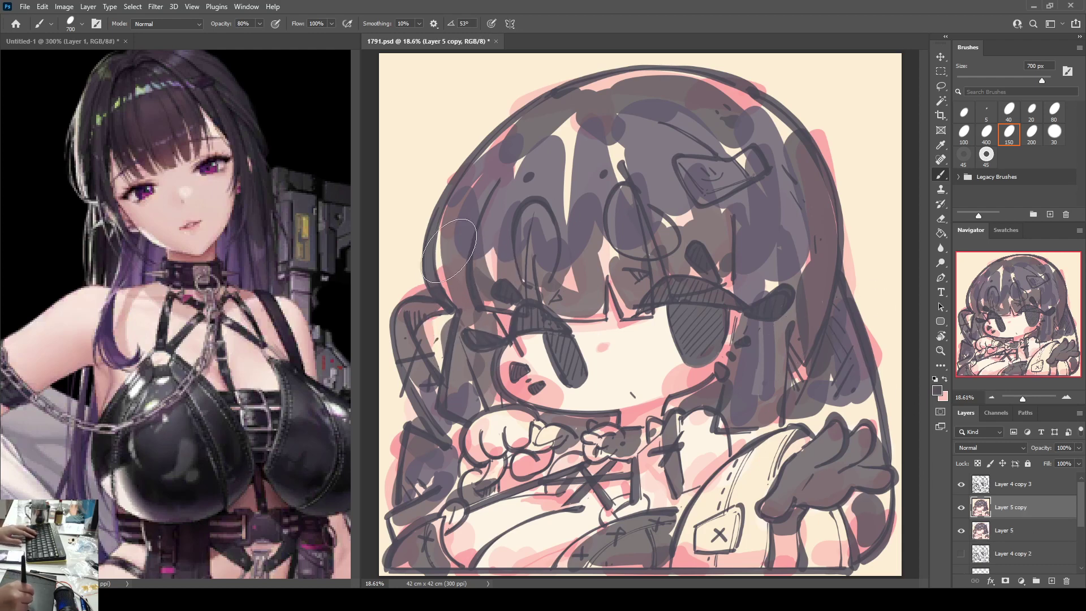
Step: On the duplicated layer, paint darker gray over the fringe ends, side locks, collar, chest straps and lower bodice
left_click_drag(439, 280, 468, 309)
mouse_move(468, 227)
left_mouse_down()
mouse_move(477, 266)
mouse_move(501, 287)
mouse_move(483, 292)
mouse_move(501, 302)
mouse_move(487, 234)
mouse_move(516, 302)
mouse_move(568, 288)
mouse_move(546, 297)
mouse_move(579, 310)
mouse_move(585, 281)
mouse_move(606, 276)
mouse_move(631, 273)
mouse_move(625, 292)
mouse_move(639, 301)
mouse_move(642, 246)
mouse_move(688, 281)
mouse_move(710, 229)
mouse_move(742, 302)
mouse_move(748, 403)
mouse_move(741, 367)
mouse_move(765, 410)
mouse_move(677, 401)
mouse_move(711, 384)
mouse_move(576, 417)
mouse_move(601, 419)
mouse_move(474, 394)
mouse_move(474, 406)
mouse_move(472, 334)
mouse_move(488, 406)
mouse_move(424, 339)
mouse_move(423, 308)
mouse_move(436, 429)
mouse_move(398, 435)
mouse_move(433, 486)
mouse_move(404, 517)
mouse_move(441, 510)
mouse_move(425, 538)
mouse_move(412, 533)
mouse_move(414, 563)
mouse_move(477, 490)
left_mouse_up()
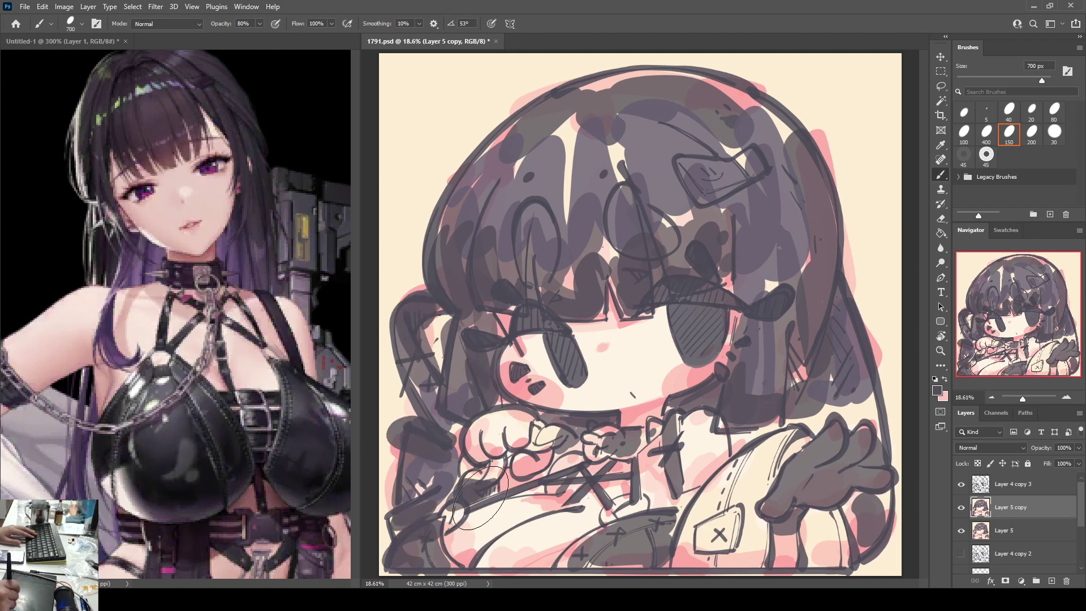
mouse_move(604, 473)
left_mouse_down()
mouse_move(617, 435)
mouse_move(659, 418)
mouse_move(680, 469)
mouse_move(656, 518)
mouse_move(681, 511)
left_mouse_up()
left_click_drag(570, 561, 654, 559)
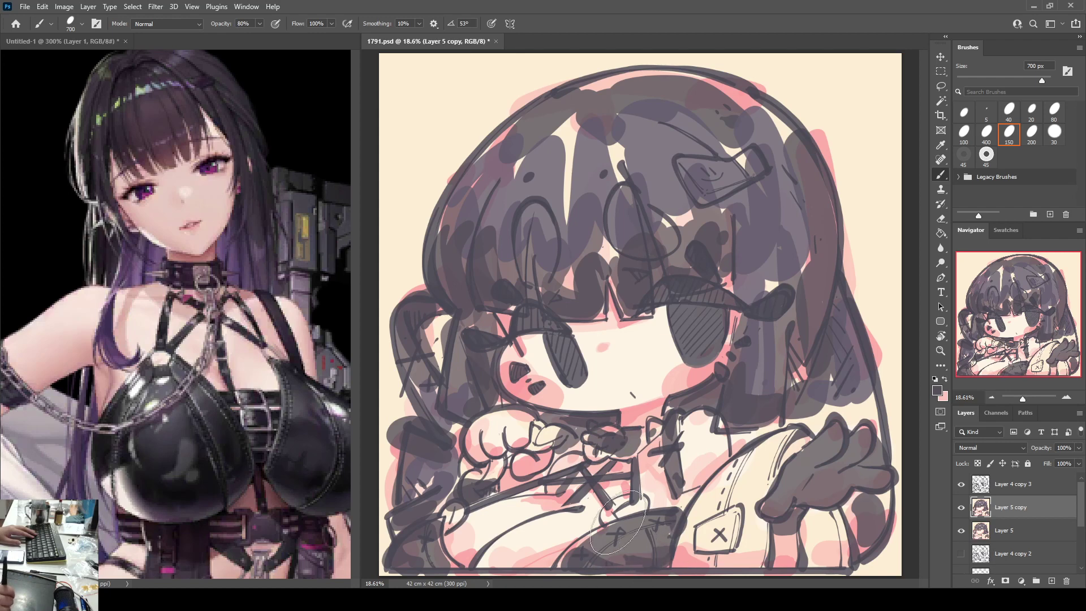
Step: Paint dark purple-gray over the glove's edge and the crown, and layer reddish brown along the head's upper edge and the outer hair
mouse_move(807, 406)
left_mouse_down()
mouse_move(838, 381)
mouse_move(872, 391)
mouse_move(792, 503)
mouse_move(813, 484)
mouse_move(842, 494)
mouse_move(853, 468)
mouse_move(841, 465)
mouse_move(860, 459)
mouse_move(855, 483)
mouse_move(874, 474)
mouse_move(774, 513)
mouse_move(804, 504)
mouse_move(862, 535)
mouse_move(851, 497)
mouse_move(865, 533)
left_mouse_up()
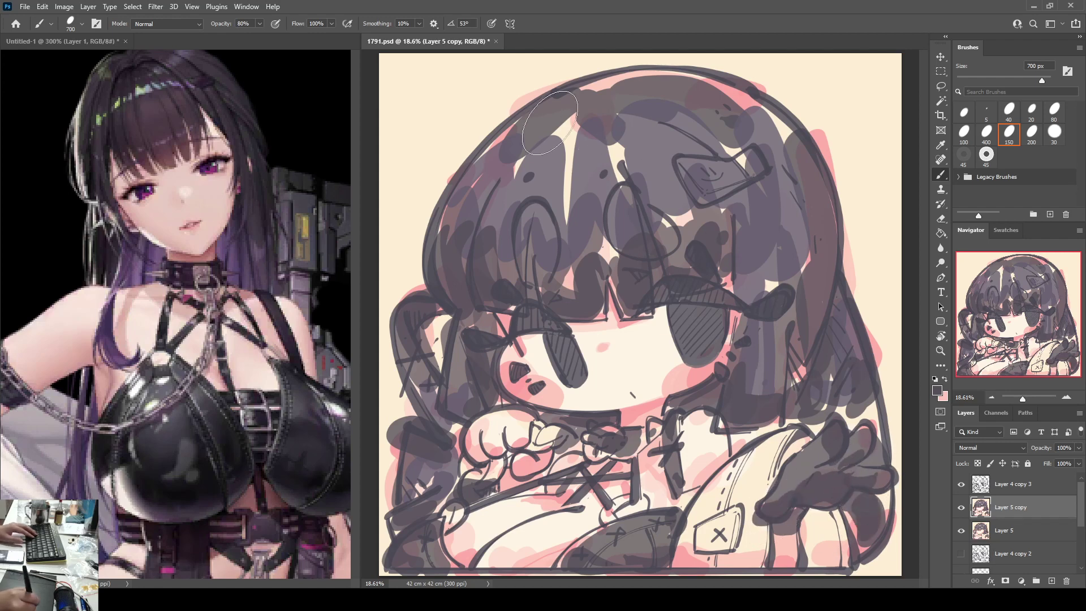
mouse_move(567, 122)
left_mouse_down()
mouse_move(549, 137)
mouse_move(595, 139)
mouse_move(626, 124)
mouse_move(692, 134)
mouse_move(780, 130)
left_mouse_up()
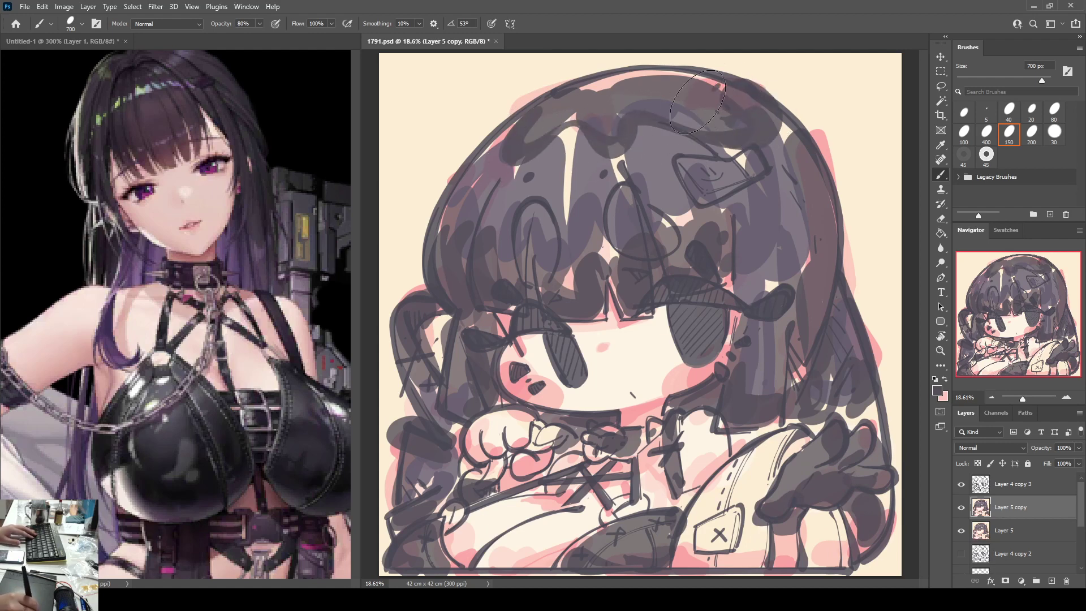
key("i")
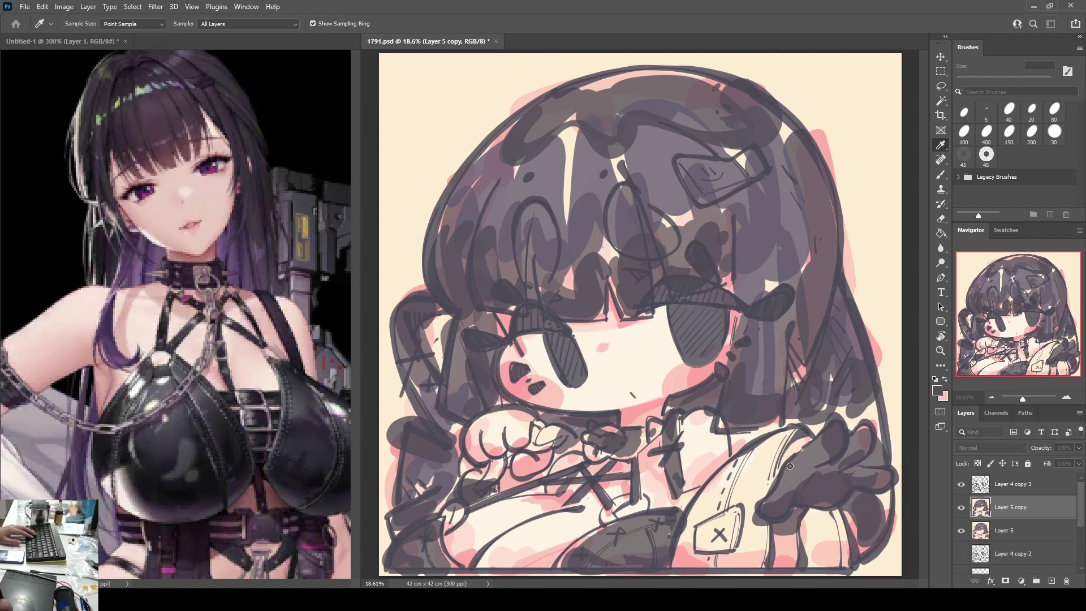
key("b")
left_click(523, 136, "alt")
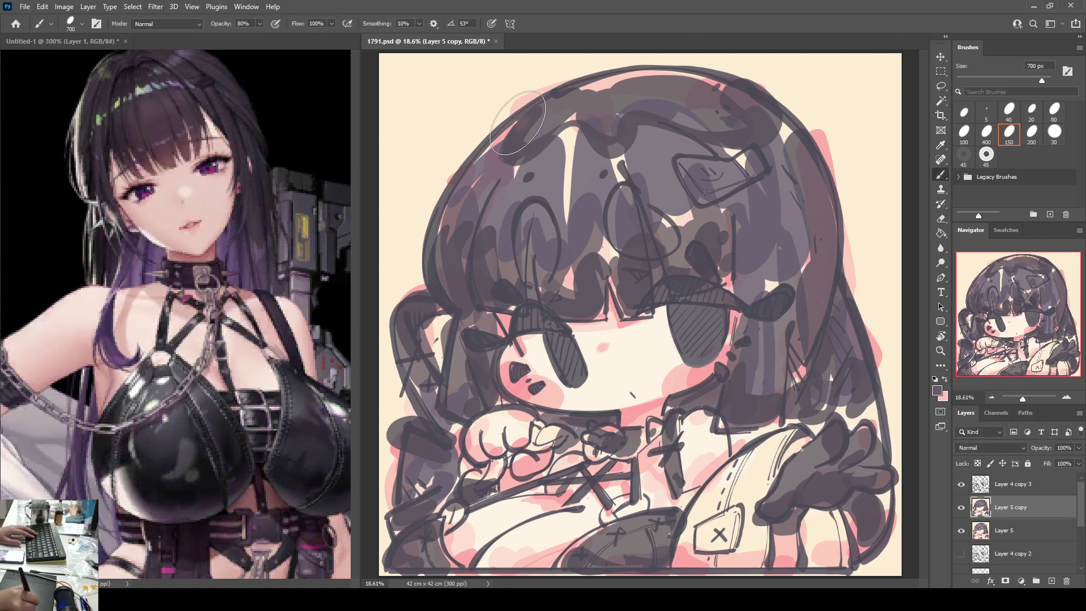
mouse_move(497, 141)
left_mouse_down()
mouse_move(574, 109)
mouse_move(599, 80)
mouse_move(687, 85)
left_mouse_up()
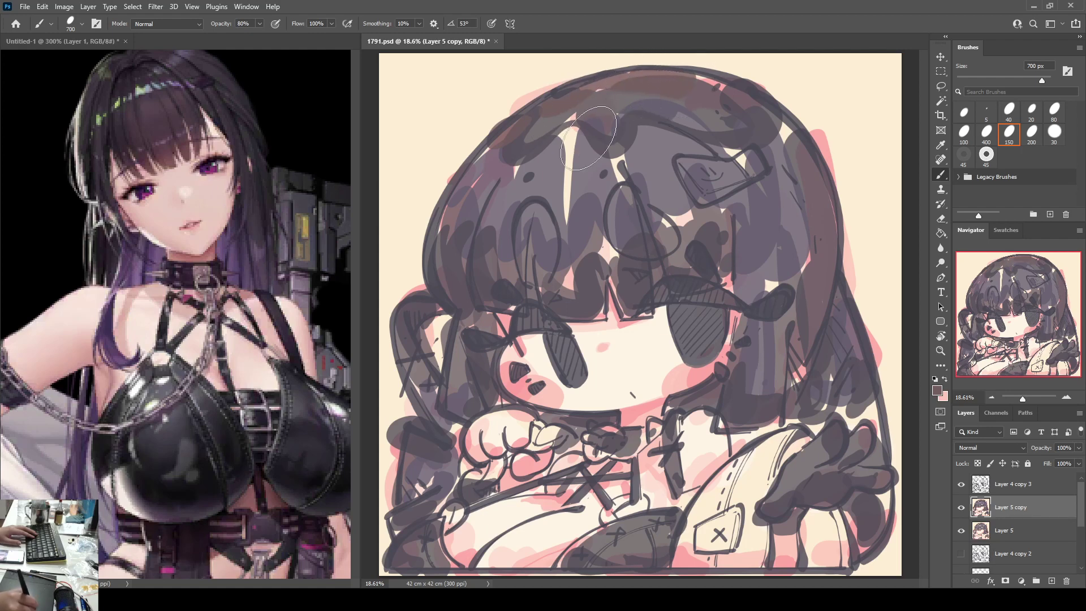
mouse_move(811, 325)
left_mouse_down()
mouse_move(797, 371)
mouse_move(819, 363)
mouse_move(848, 321)
left_mouse_up()
Step: Layer reddish-brown accents over the crown, the hair clip, the fringe and the lower hair beside the sleeve
key("i")
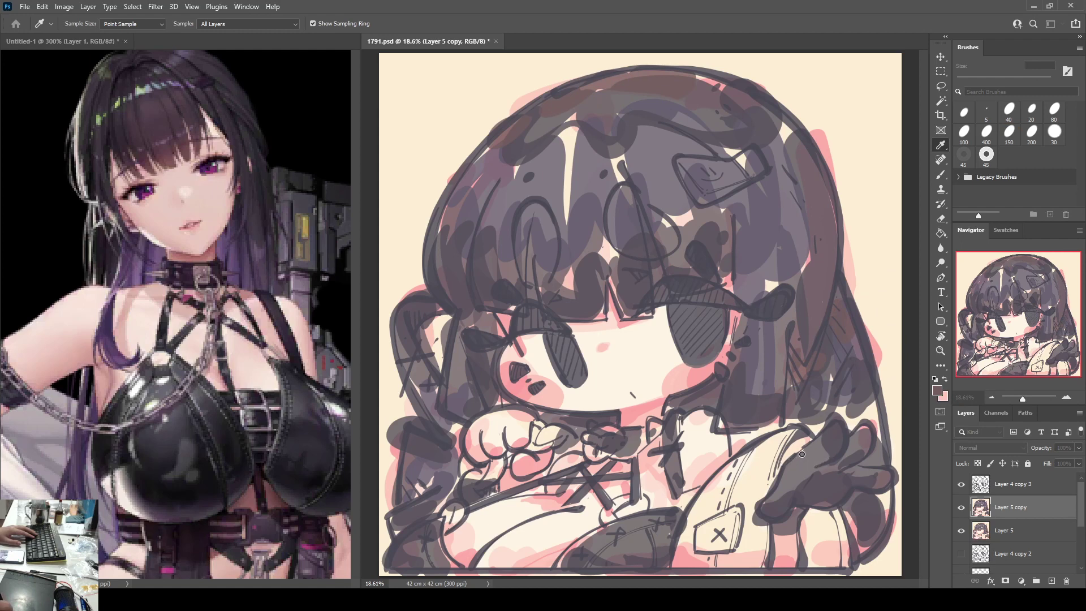
key("b")
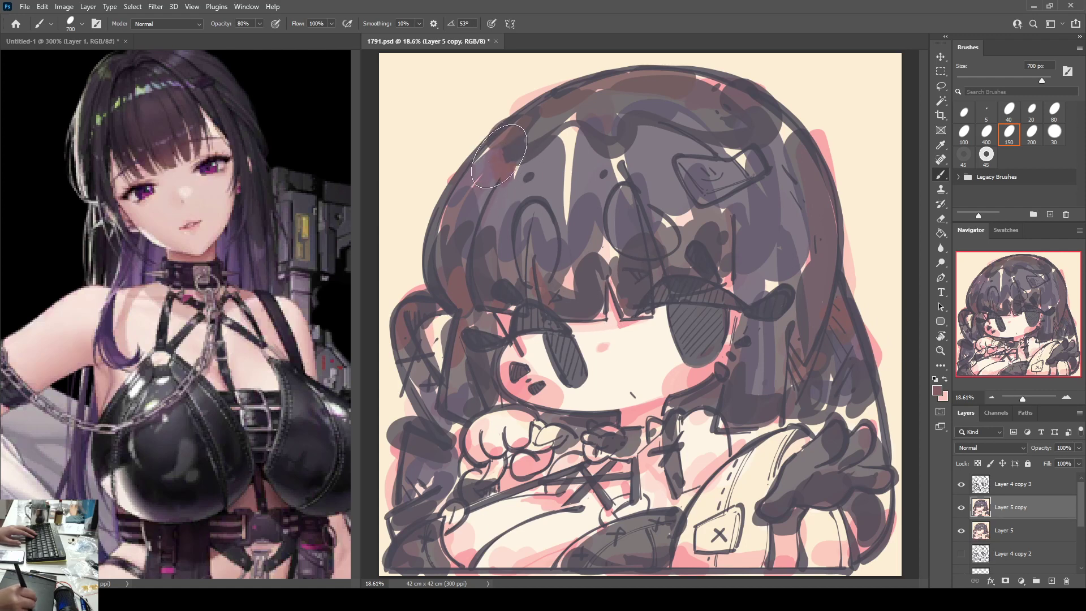
mouse_move(707, 111)
left_mouse_down()
mouse_move(724, 164)
mouse_move(712, 135)
mouse_move(757, 143)
left_mouse_up()
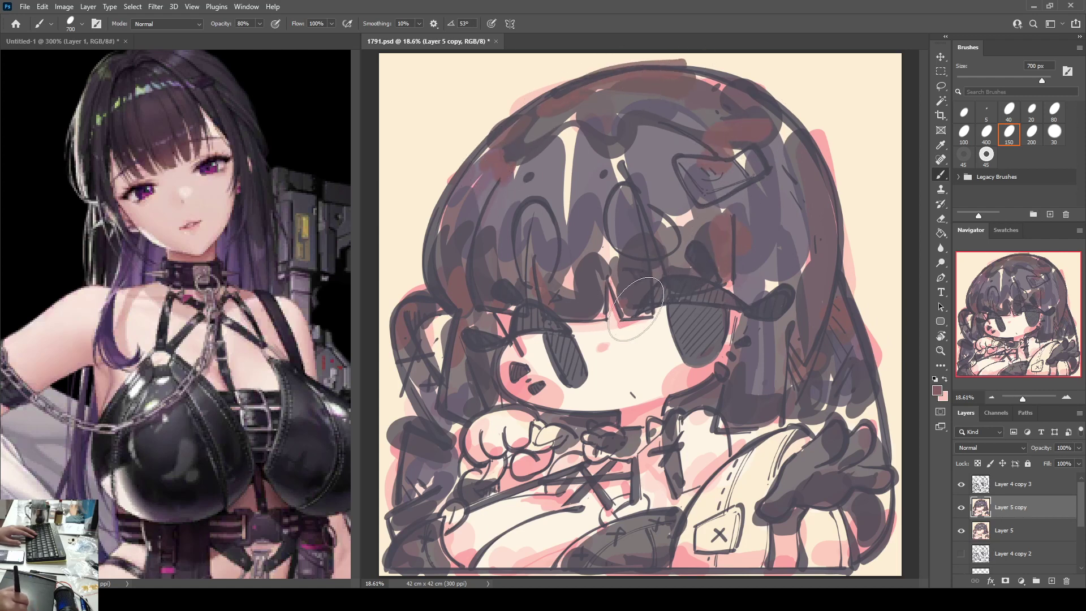
mouse_move(410, 490)
left_mouse_down()
mouse_move(418, 487)
mouse_move(396, 515)
mouse_move(413, 549)
mouse_move(424, 541)
left_mouse_up()
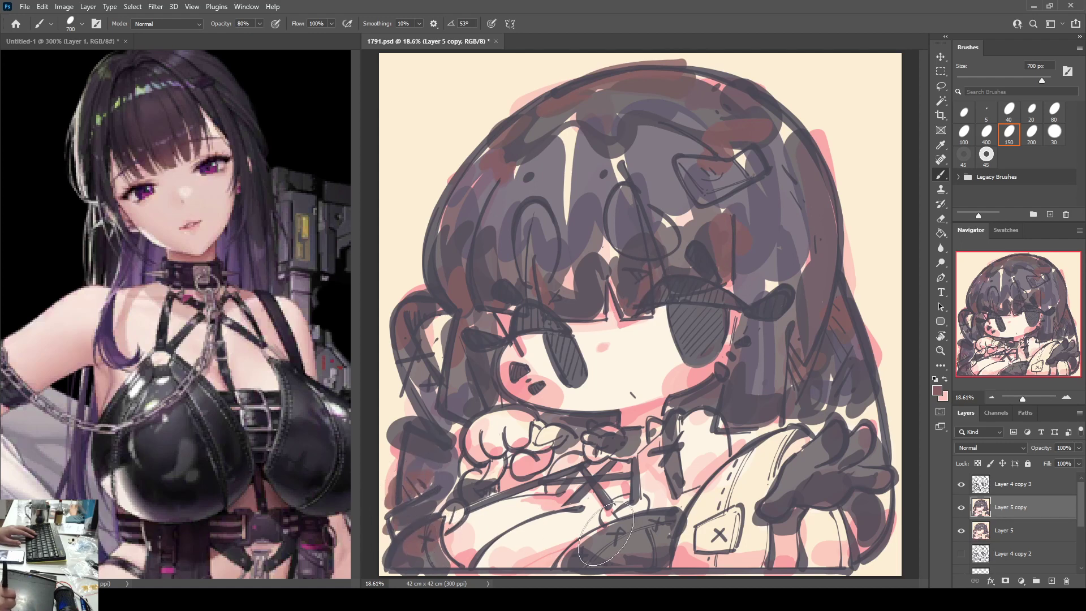
Step: Add reddish-brown patches to the bodice, the collar, the long side lock and the gloved hand
left_click_drag(605, 533, 656, 517)
left_click_drag(631, 432, 633, 447)
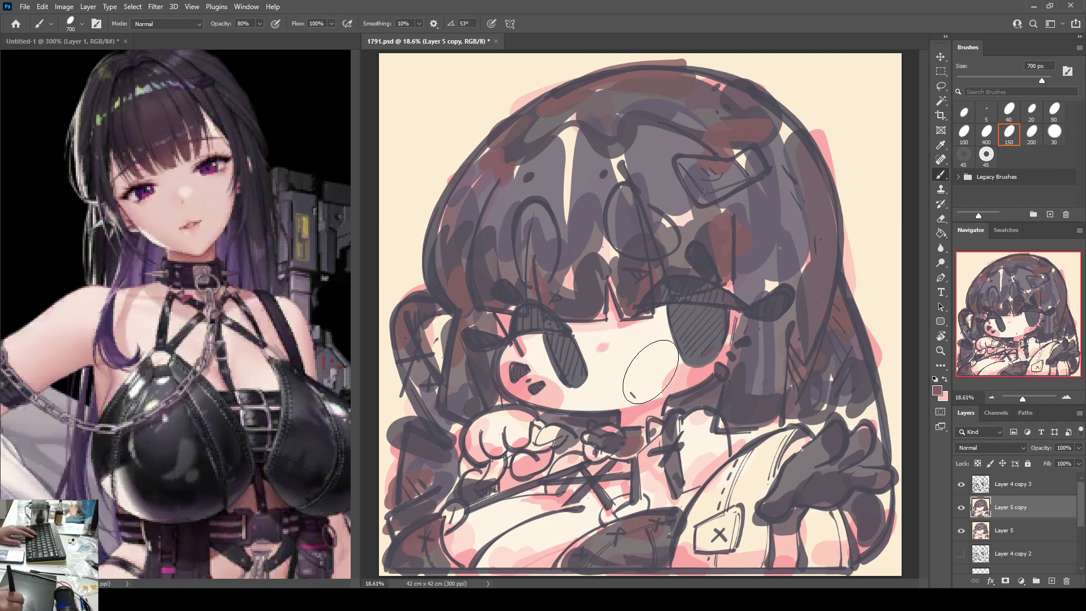
mouse_move(791, 396)
left_mouse_down()
mouse_move(741, 362)
mouse_move(729, 395)
mouse_move(746, 429)
left_mouse_up()
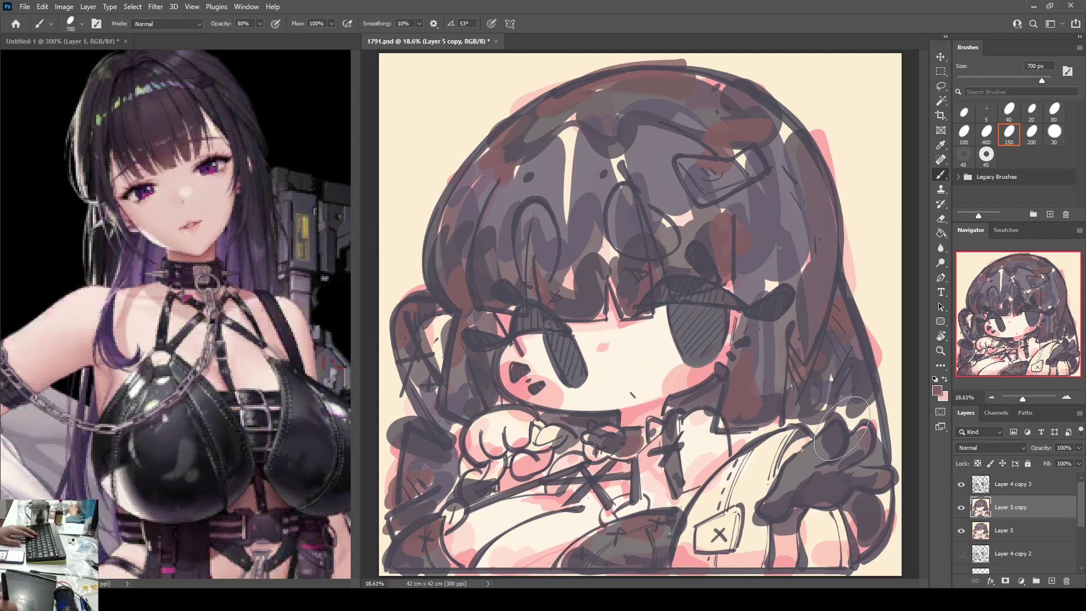
mouse_move(843, 412)
left_mouse_down()
mouse_move(837, 440)
mouse_move(858, 440)
mouse_move(874, 481)
mouse_move(778, 502)
mouse_move(792, 469)
left_mouse_up()
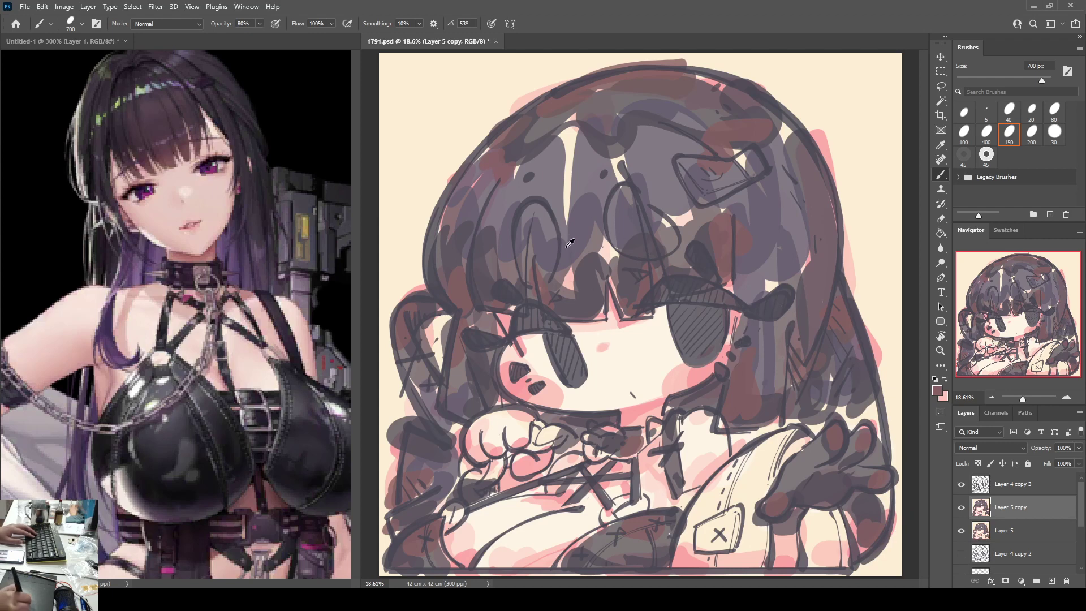
Step: Blend sampled purple-gray and muted brown down the hair's outer edge and the fringe on the small-eye side
left_click_drag(581, 251, 546, 225)
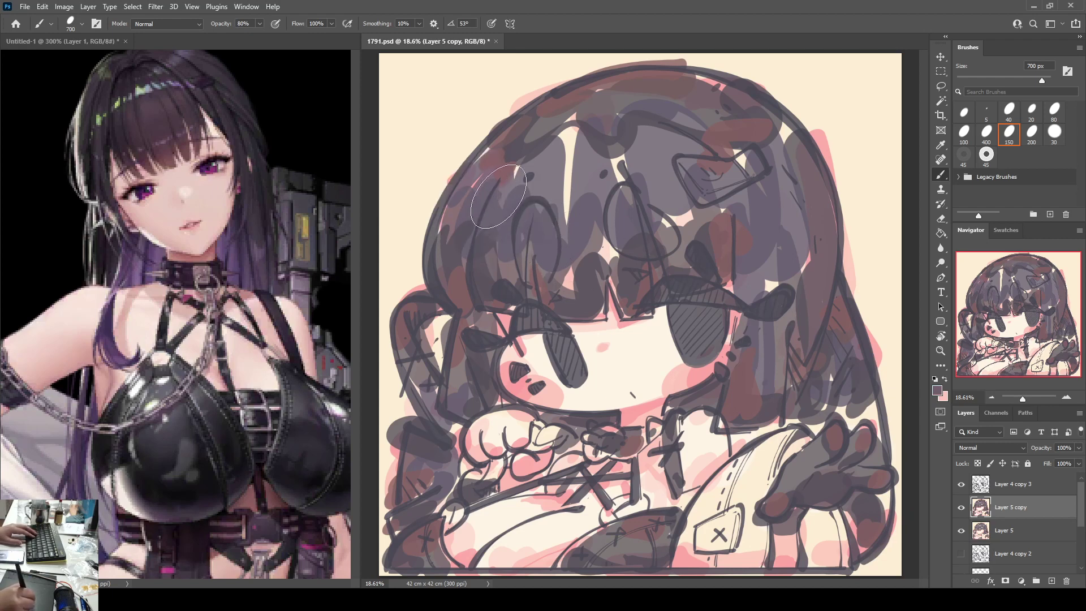
mouse_move(498, 197)
left_mouse_down()
mouse_move(548, 200)
mouse_move(541, 180)
mouse_move(553, 208)
mouse_move(570, 150)
mouse_move(528, 192)
mouse_move(506, 180)
mouse_move(484, 189)
left_mouse_up()
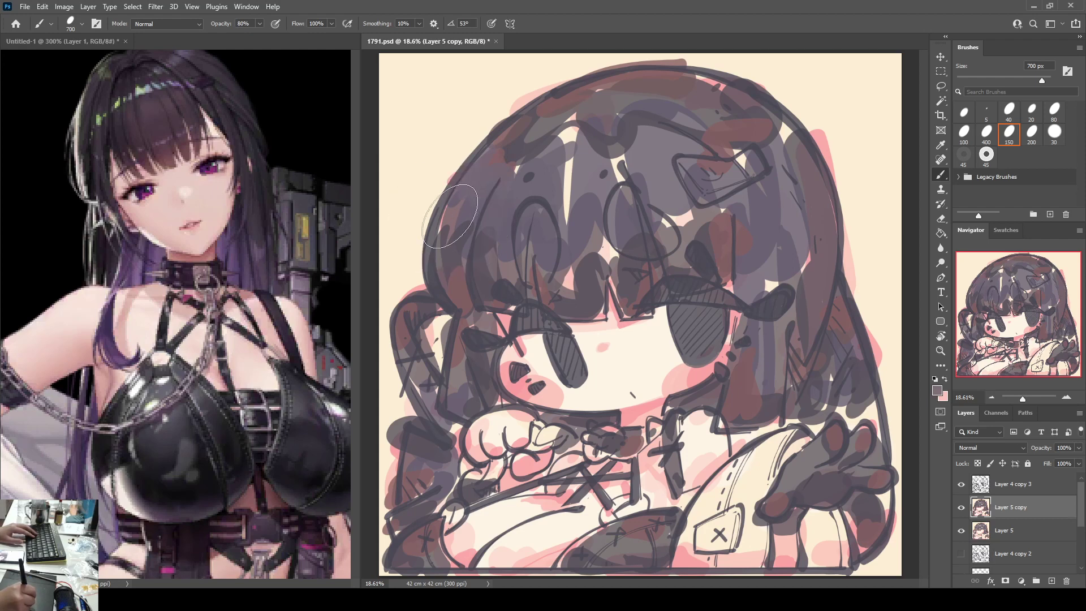
left_click_drag(444, 231, 449, 289)
left_click_drag(455, 213, 457, 295)
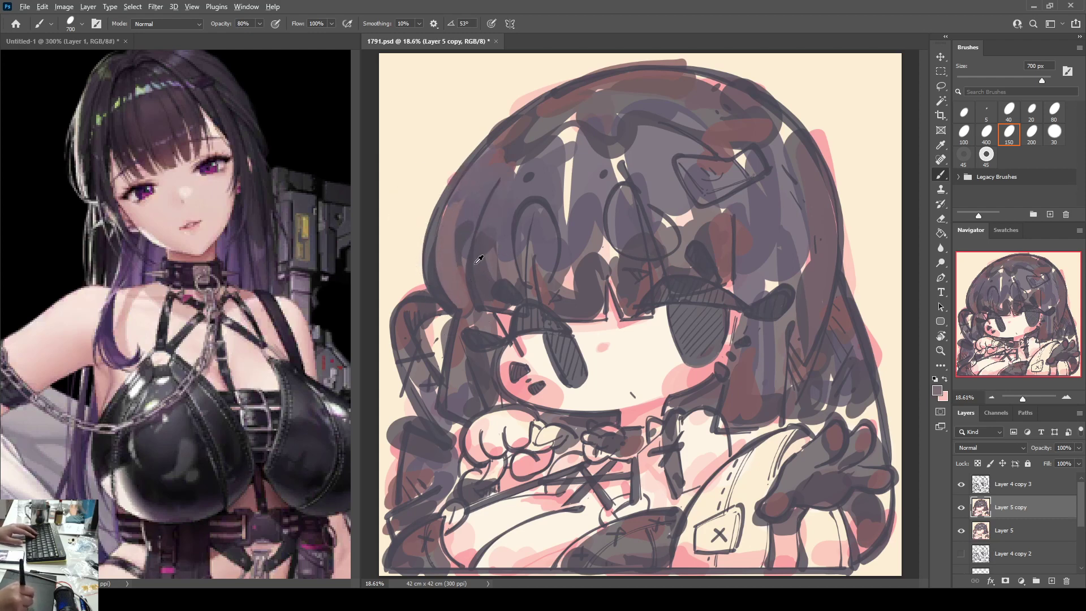
left_click_drag(478, 254, 492, 307)
left_click(484, 249, "alt")
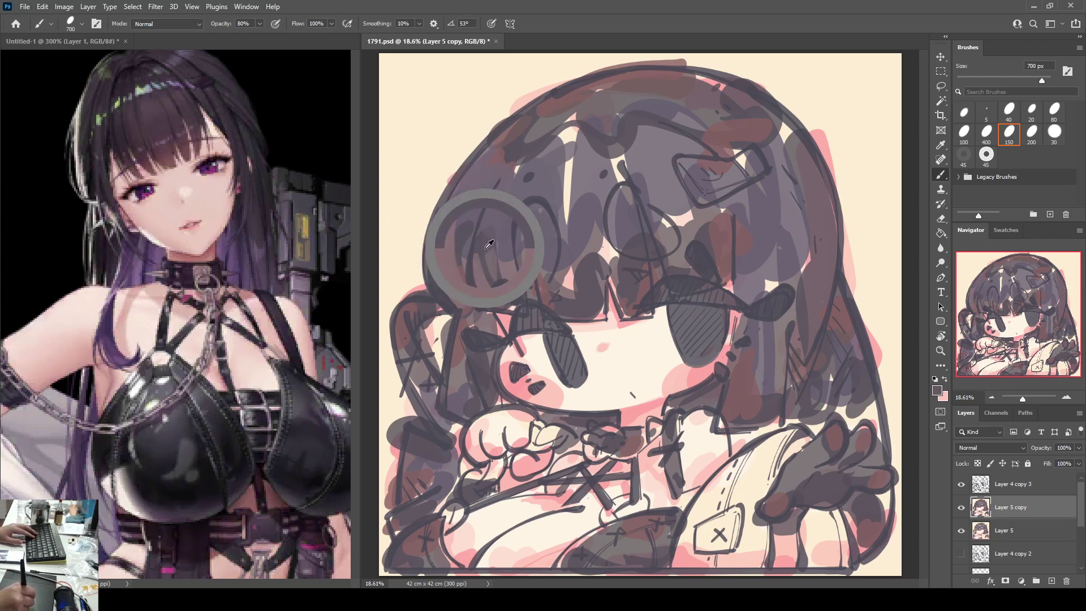
left_click_drag(487, 259, 505, 288)
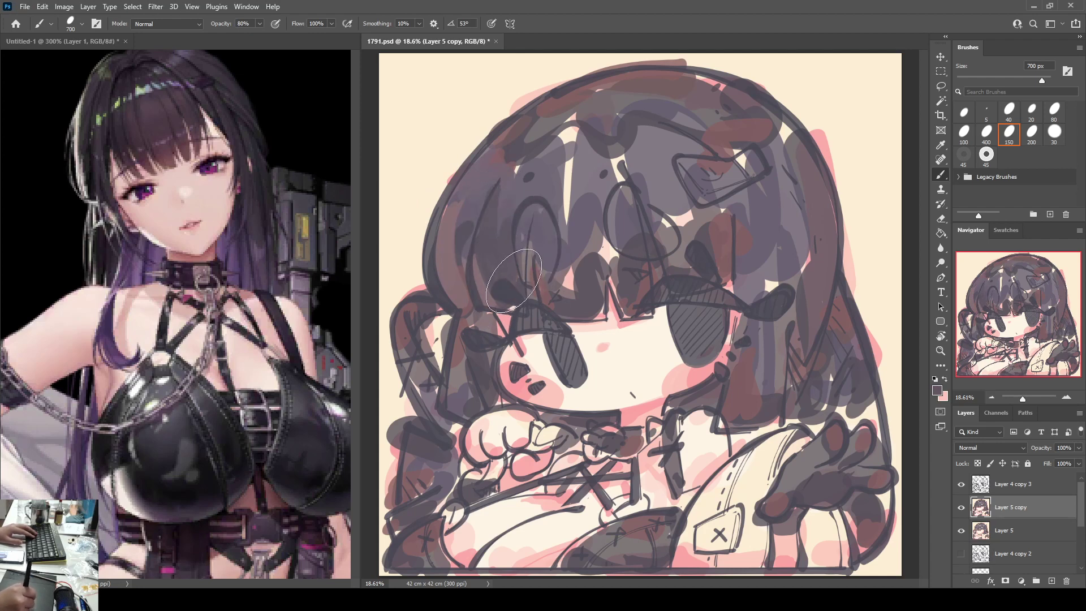
Step: Smooth the fringe and the side lock beside the blushing cheek with sampled gray-brown and darker purple-gray
left_click(508, 231, "alt")
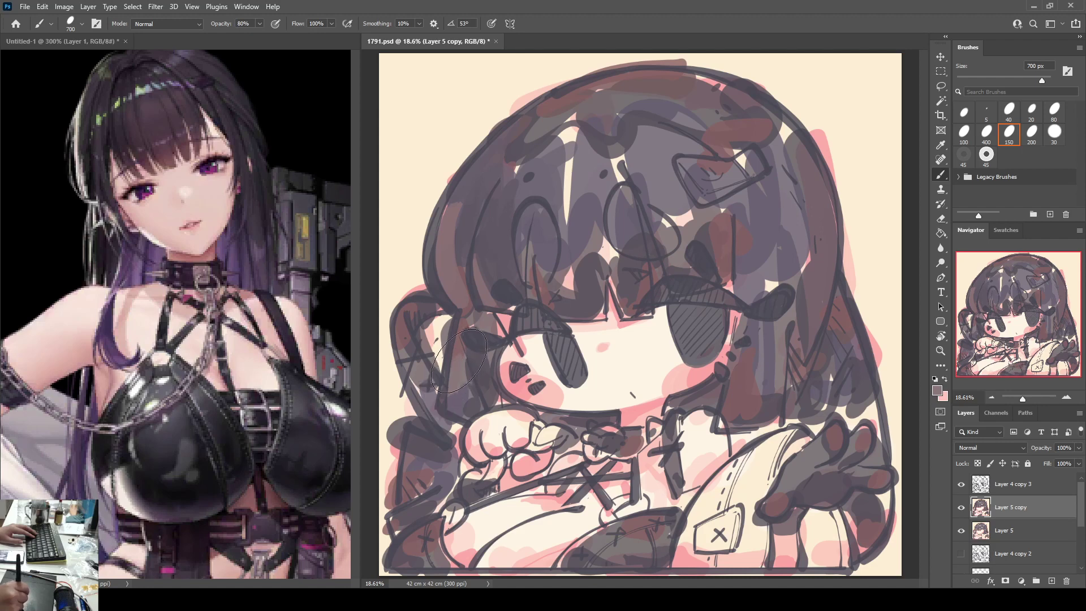
left_click(461, 391, "alt")
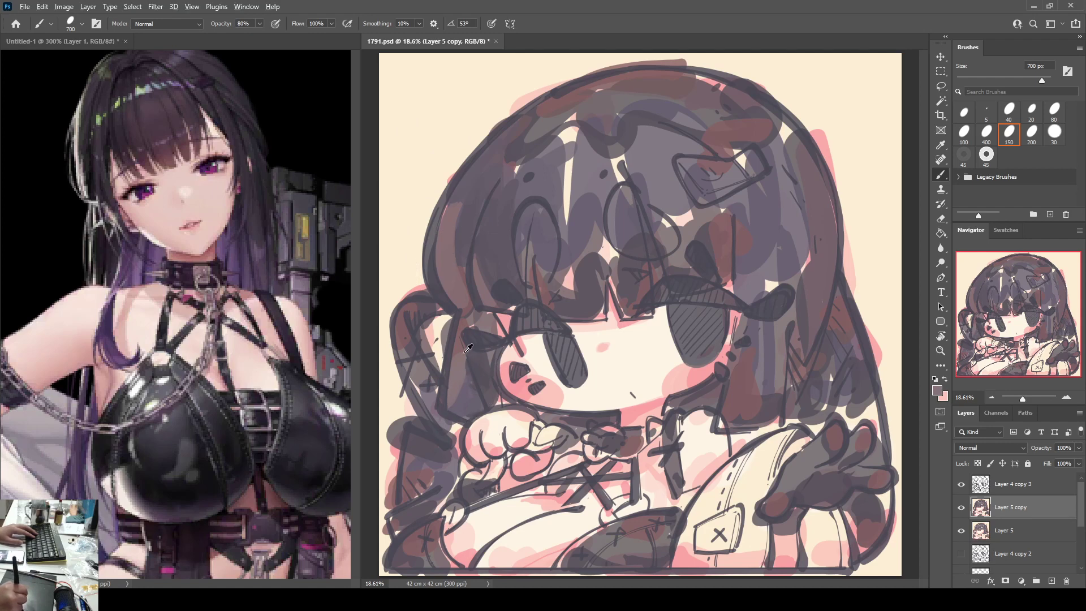
left_click_drag(459, 343, 454, 392)
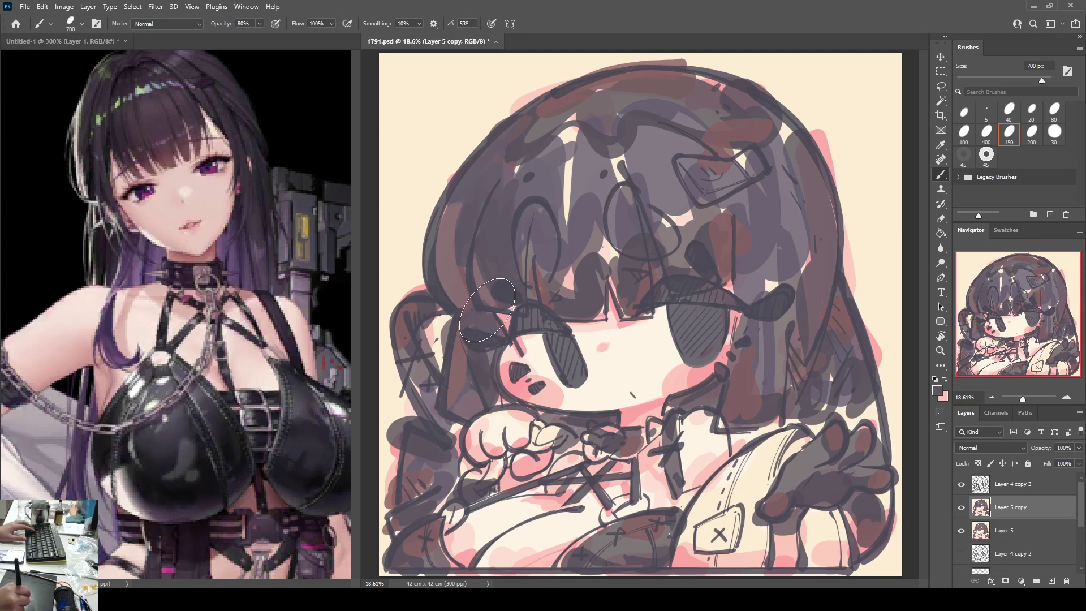
left_click(489, 359, "alt")
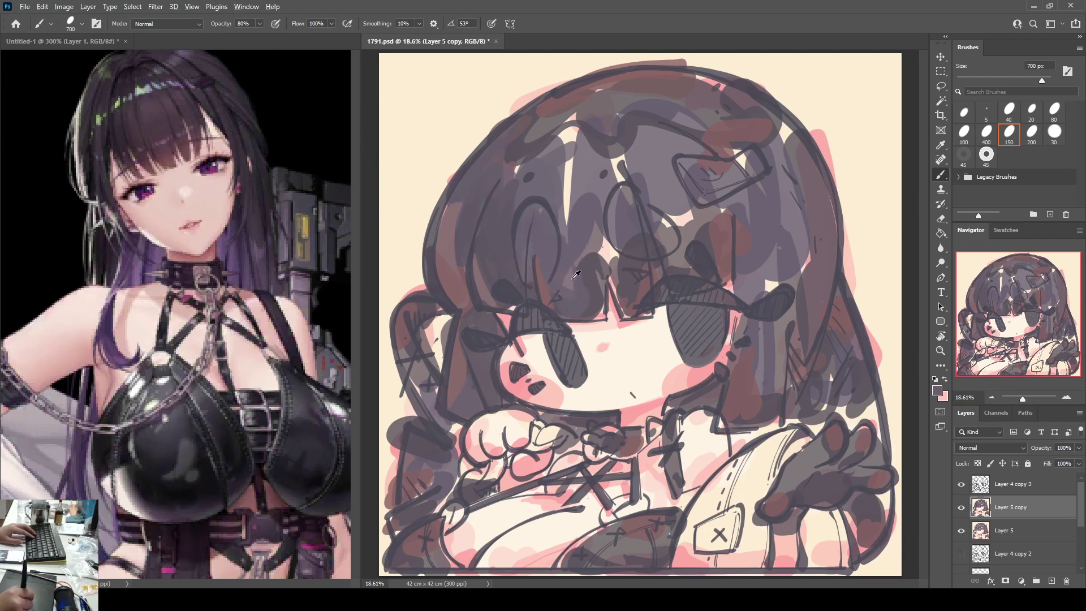
Step: Even out the central fringe tip and cover the light gap at the parting with sampled purple-gray tones
mouse_move(575, 279)
left_mouse_down()
mouse_move(596, 301)
mouse_move(572, 302)
left_mouse_up()
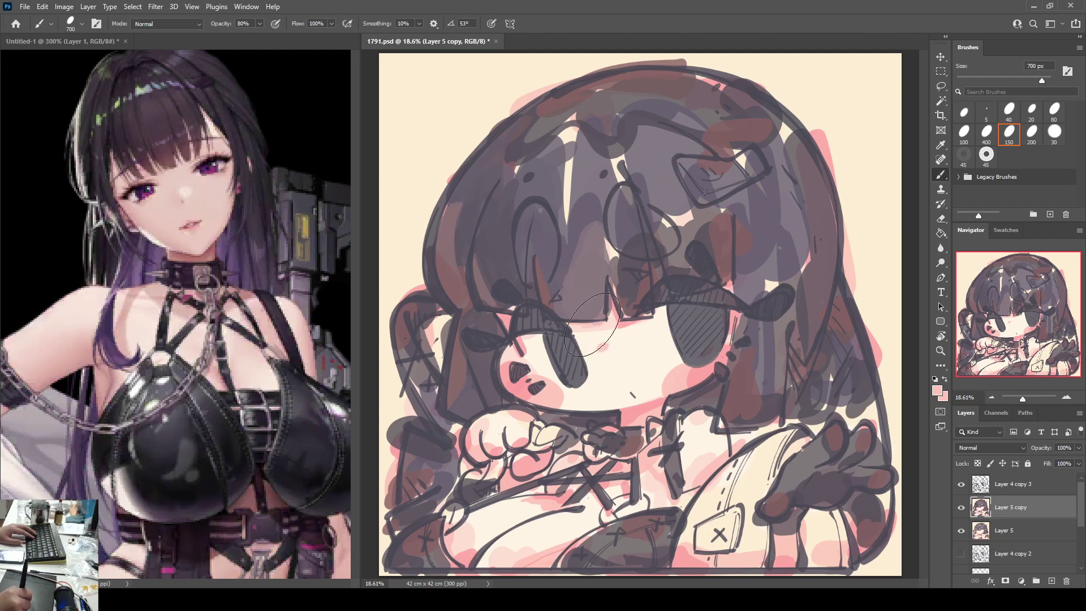
left_click(509, 178, "alt")
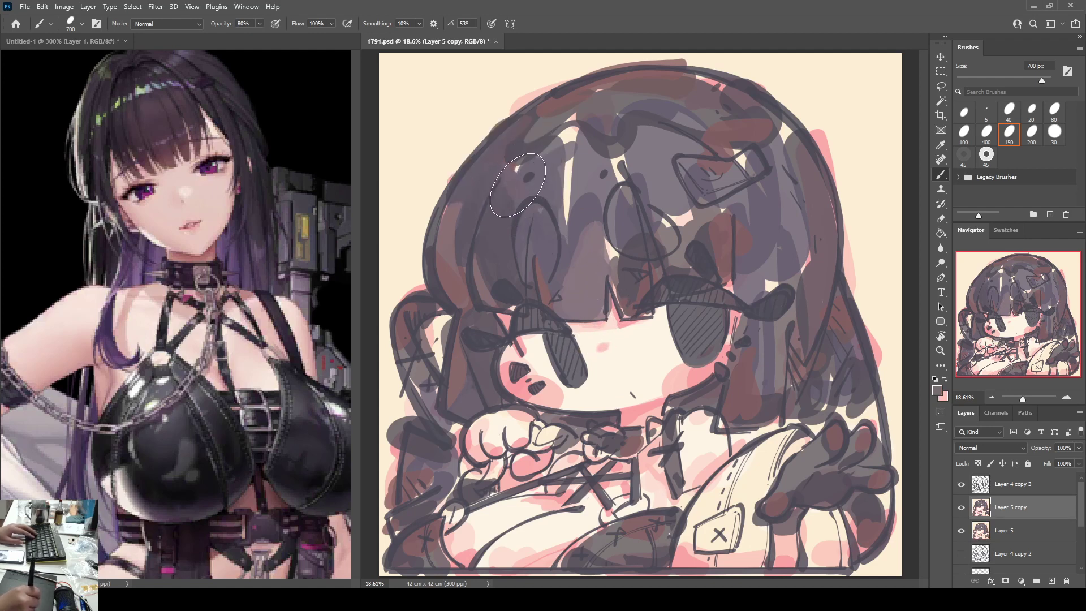
mouse_move(559, 148)
left_mouse_down()
mouse_move(523, 174)
mouse_move(566, 139)
mouse_move(589, 181)
mouse_move(570, 162)
mouse_move(568, 206)
mouse_move(571, 183)
left_mouse_up()
left_click(569, 162, "alt")
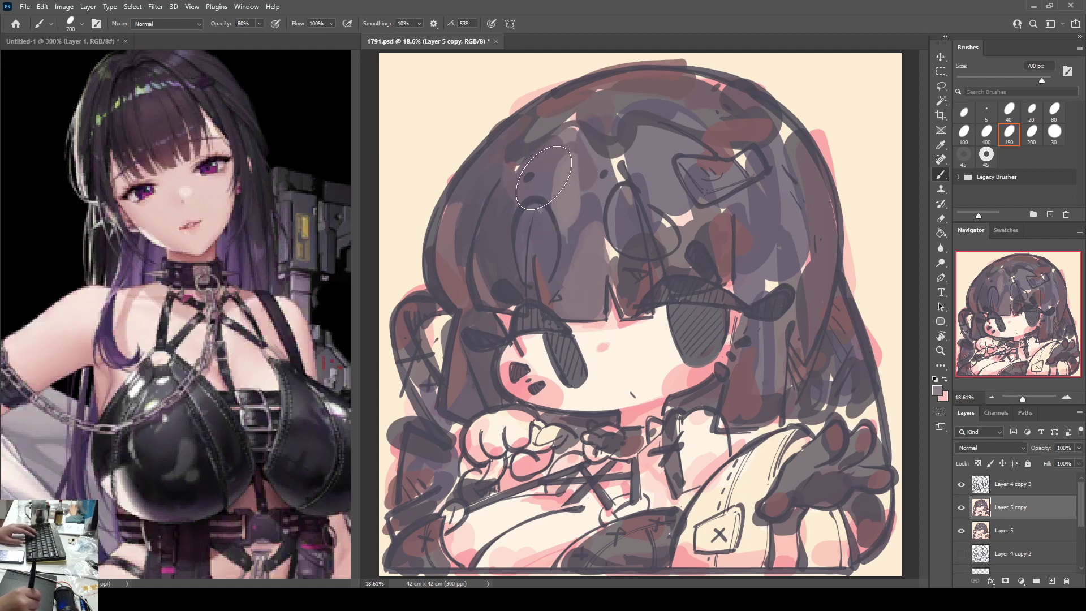
left_click(542, 177)
left_click(552, 152, "alt")
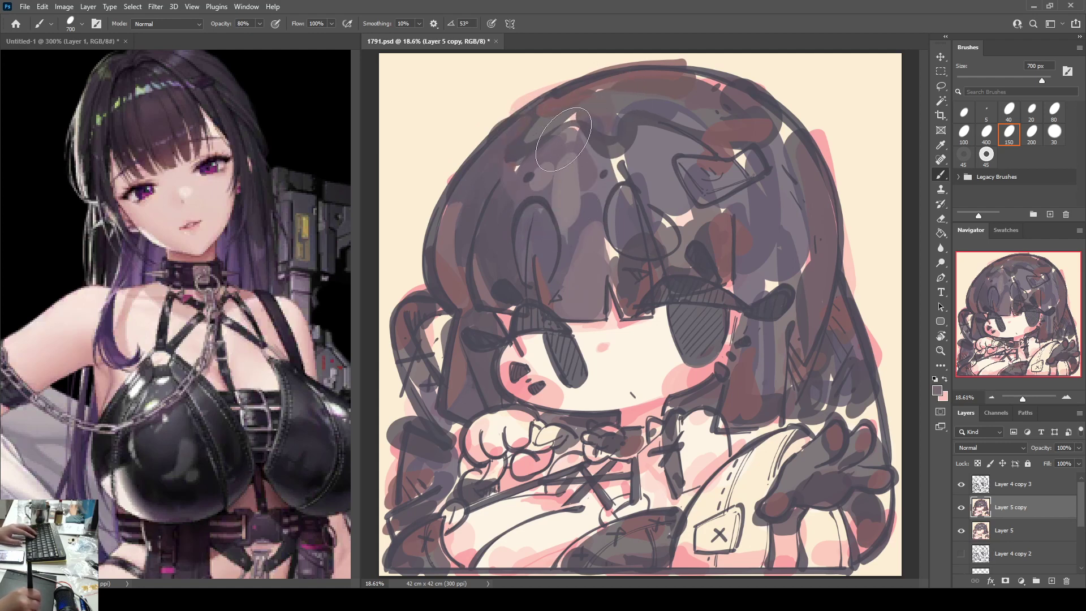
Step: Paint sampled purple-gray from the parting down the central fringe, and undo the last strokes there
mouse_move(563, 139)
left_mouse_down()
mouse_move(606, 157)
mouse_move(575, 262)
mouse_move(592, 218)
left_mouse_up()
left_click(586, 220, "alt")
mouse_move(564, 297)
left_mouse_down()
mouse_move(591, 283)
mouse_move(603, 302)
left_mouse_up()
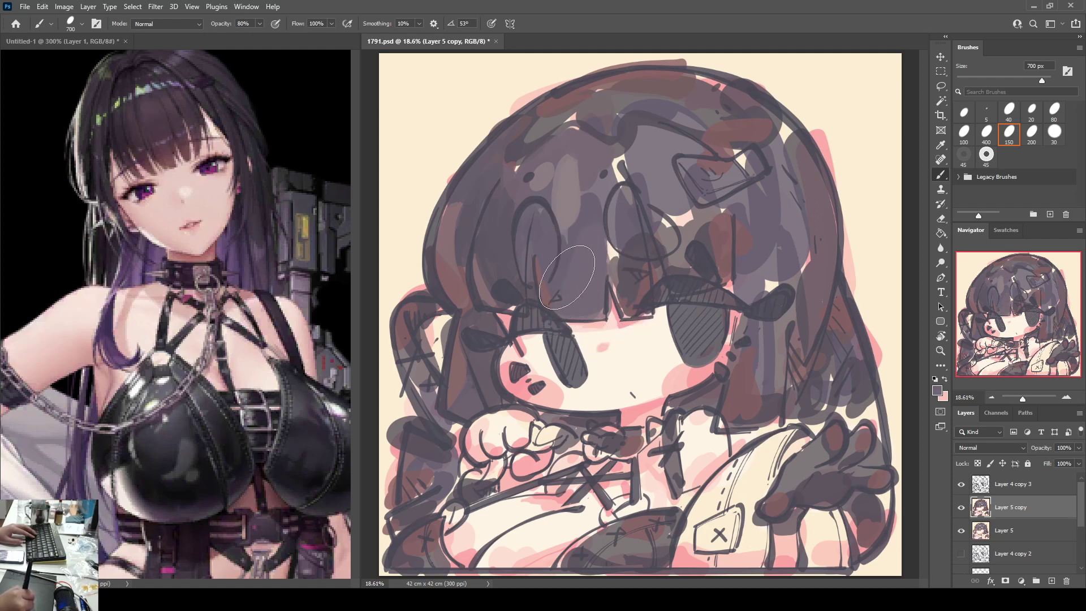
key("ctrl+z")
key("ctrl+z")
key("ctrl+z")
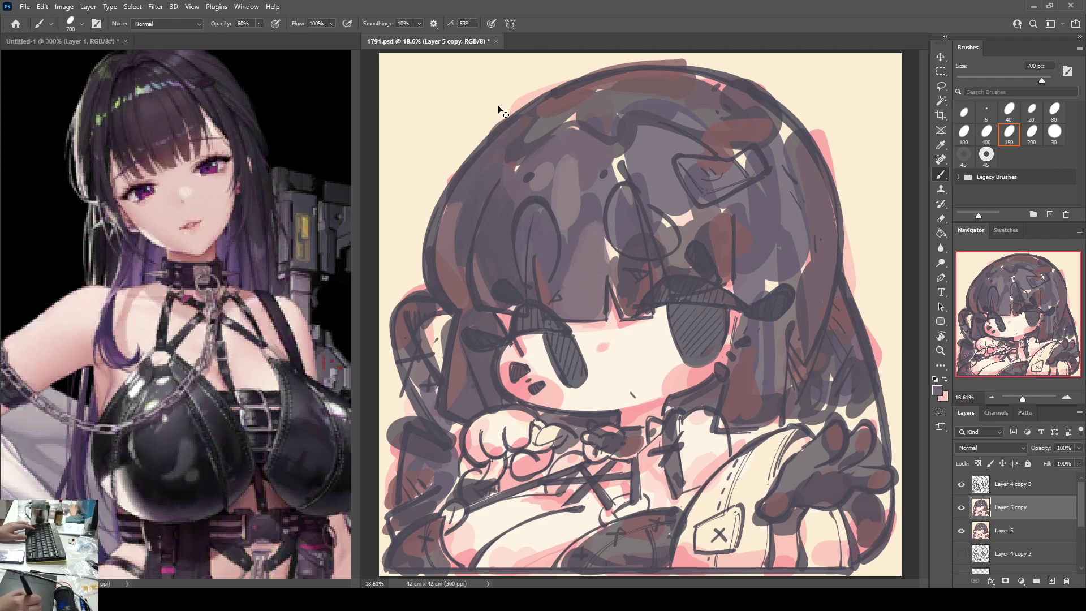
Step: Sample nearby hair tones and repaint the fringe around the central notch with gray-brown, undoing one stray dab
left_click(624, 255, "alt")
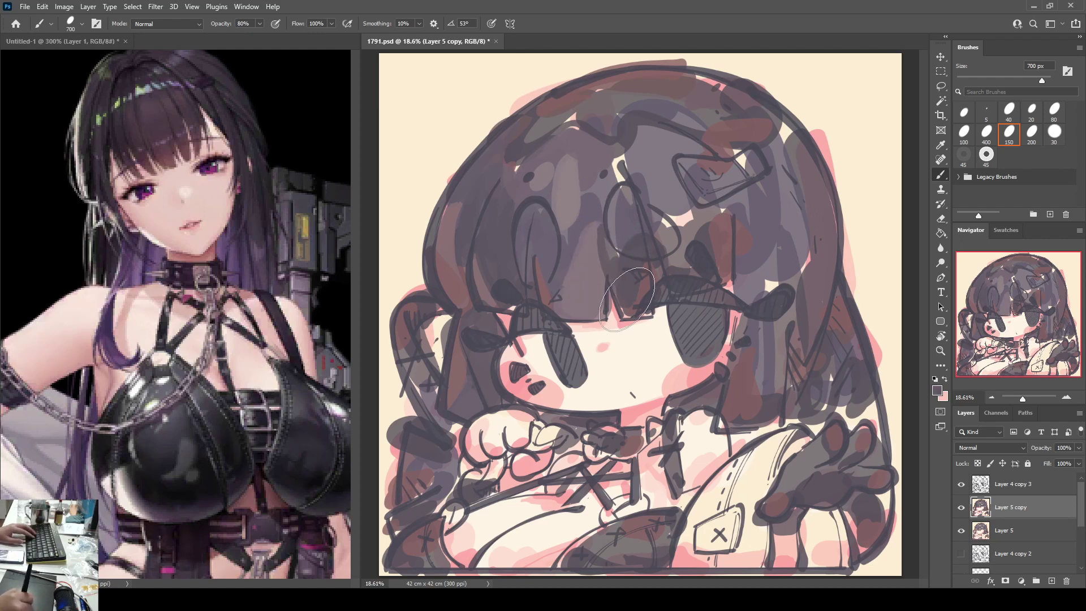
left_click(603, 236, "alt")
left_click(601, 239)
key("ctrl+z")
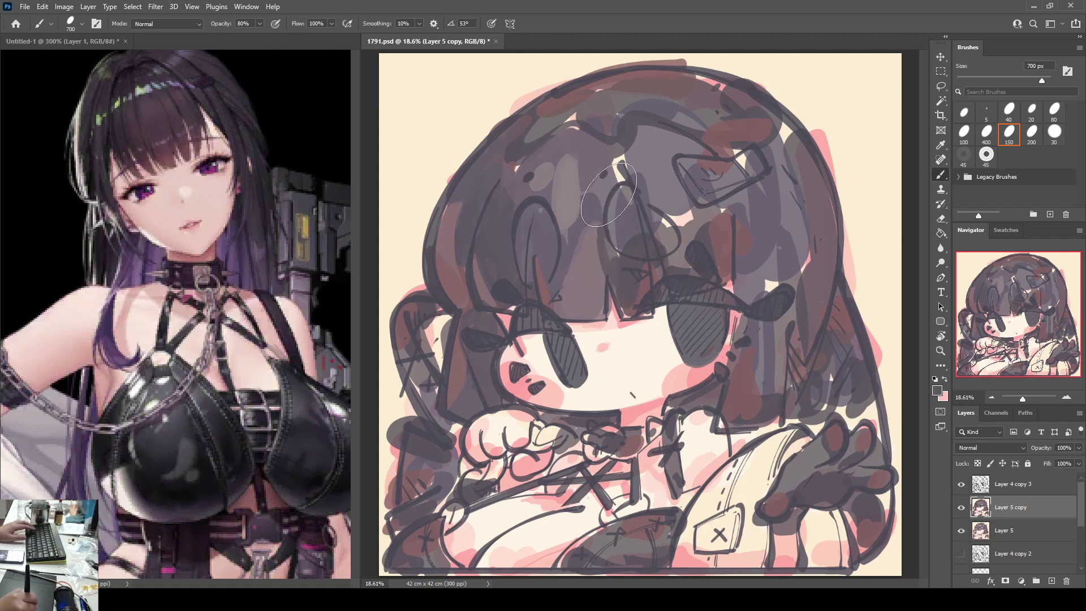
left_click(611, 252, "alt")
left_click_drag(612, 258, 620, 278)
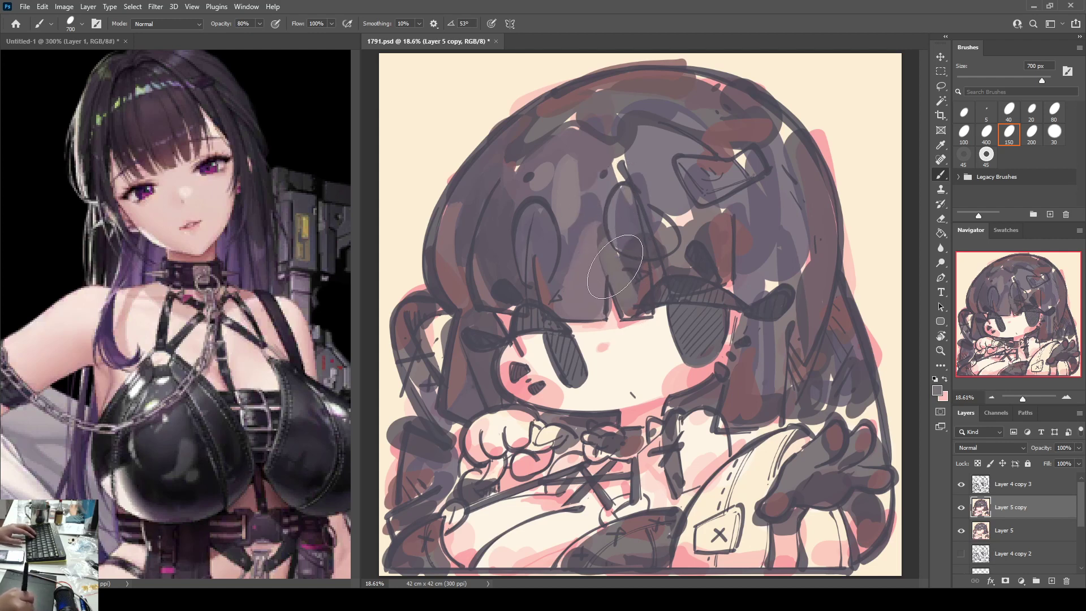
left_click(635, 270, "alt")
left_click(640, 285)
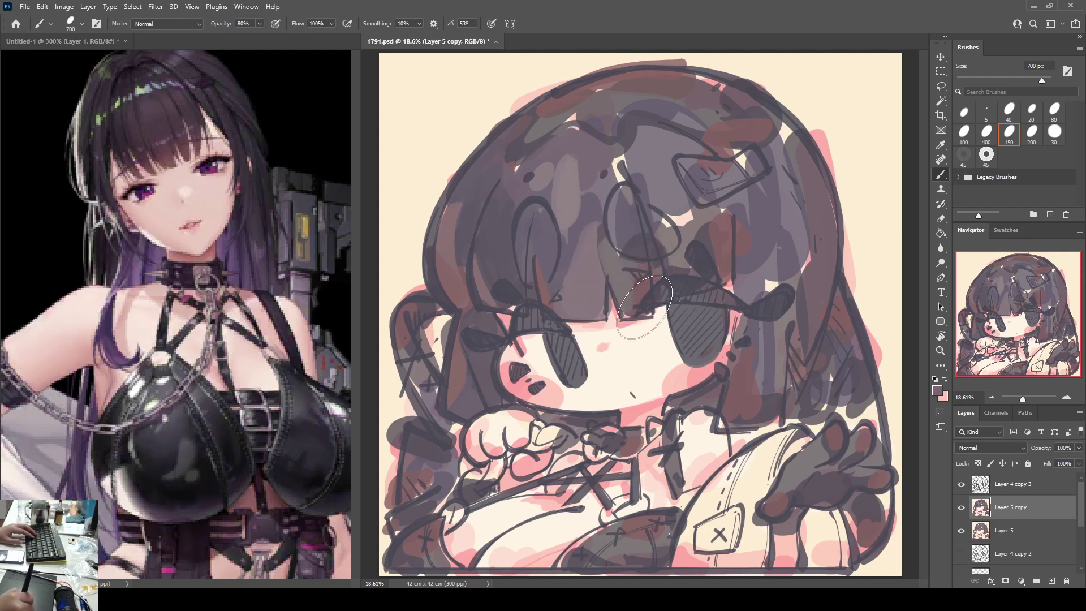
Step: Blend sampled hair tones over the light gaps between the center parting and the hair clip and around the looped strands
left_click(609, 231, "alt")
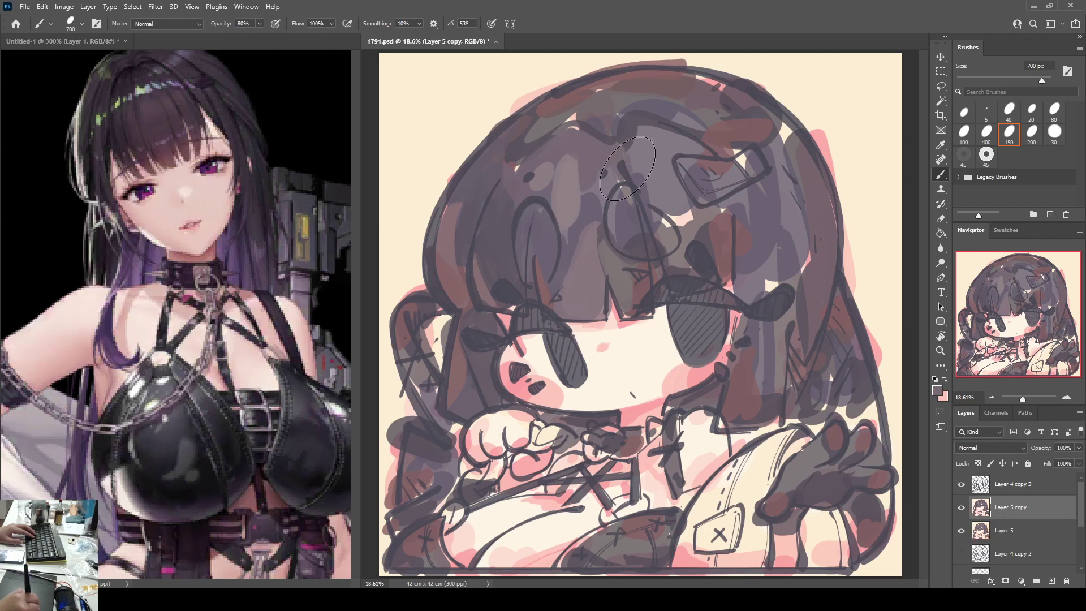
left_click(679, 205, "alt")
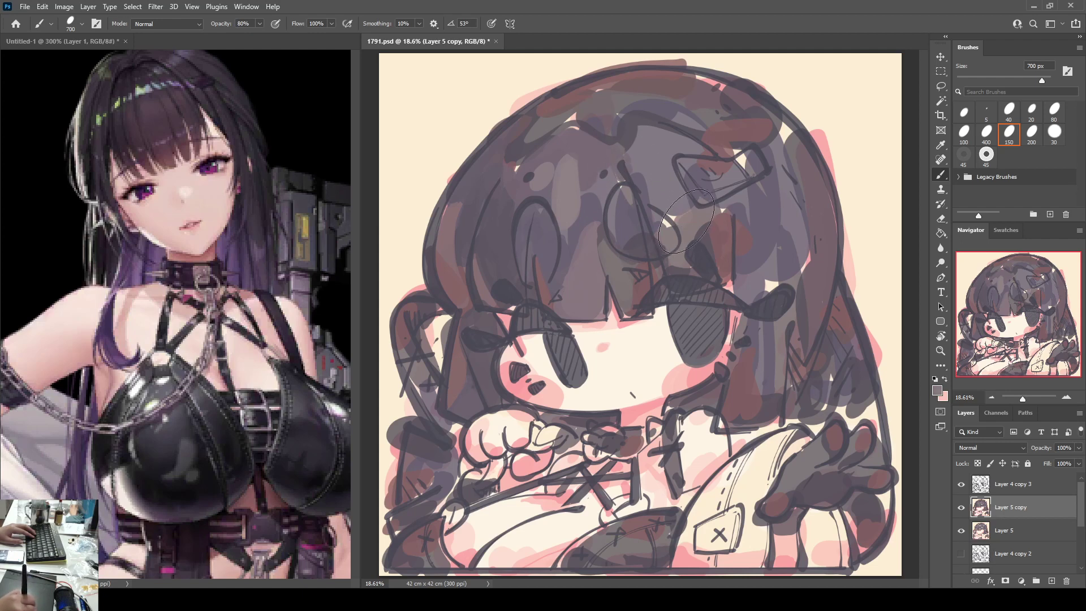
left_click(657, 235, "alt")
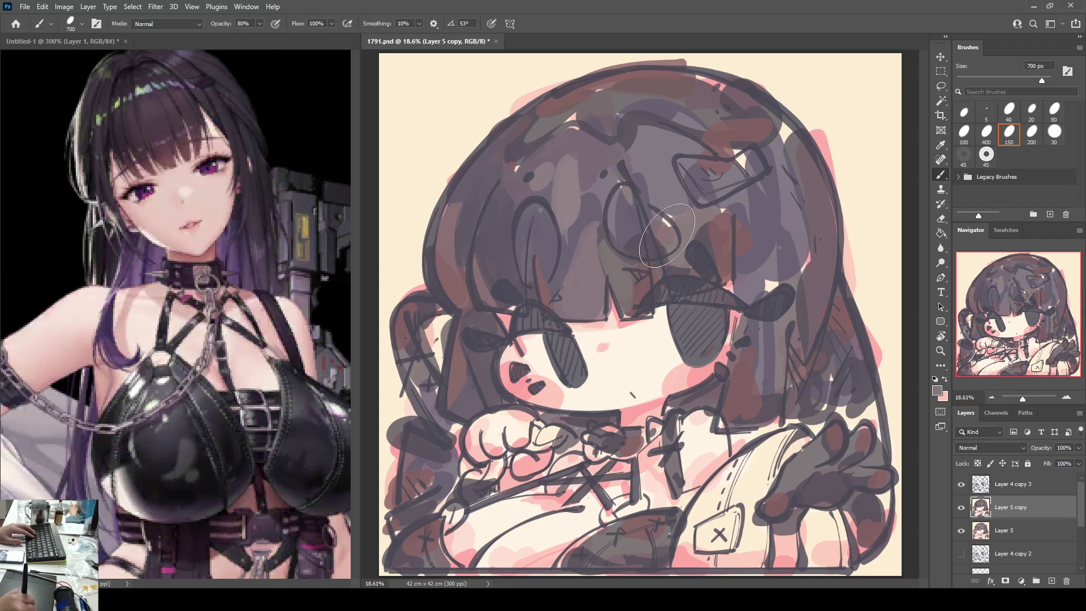
left_click(646, 251, "alt")
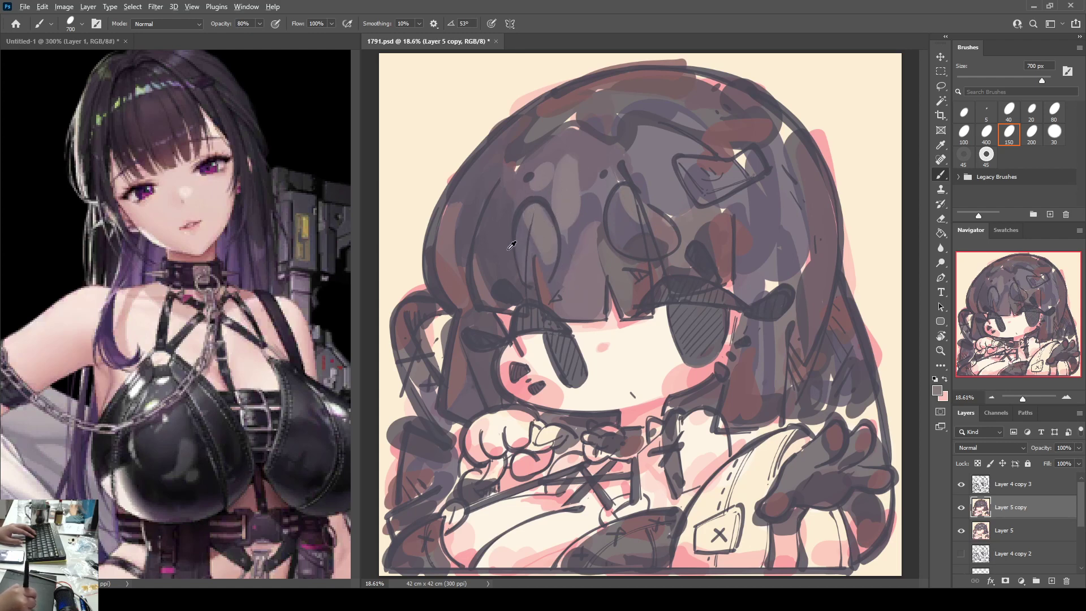
Step: Blend sampled purple-gray and gray-brown hair tones across the crown above the parting, covering the small light gaps there
left_click(491, 279, "alt")
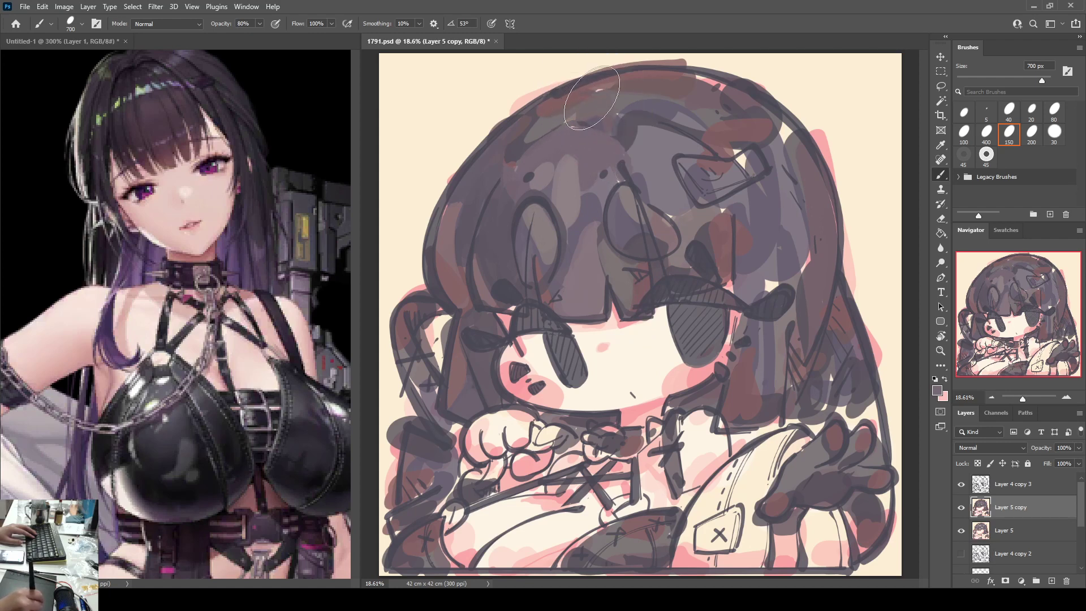
left_click(604, 85, "alt")
mouse_move(564, 100)
left_mouse_down()
mouse_move(645, 75)
mouse_move(736, 83)
left_mouse_up()
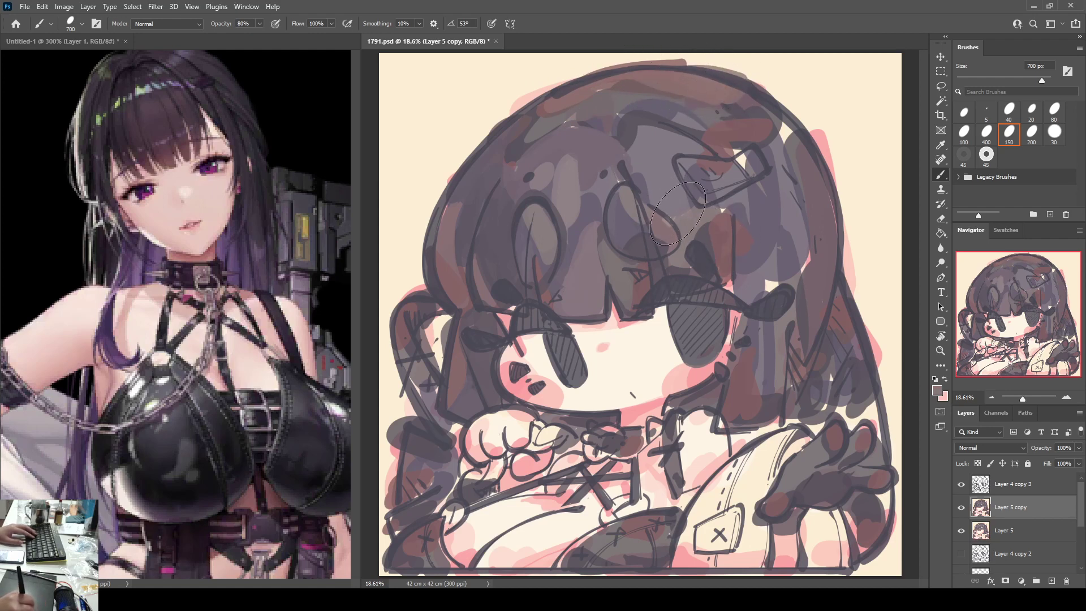
left_click_drag(566, 136, 587, 132)
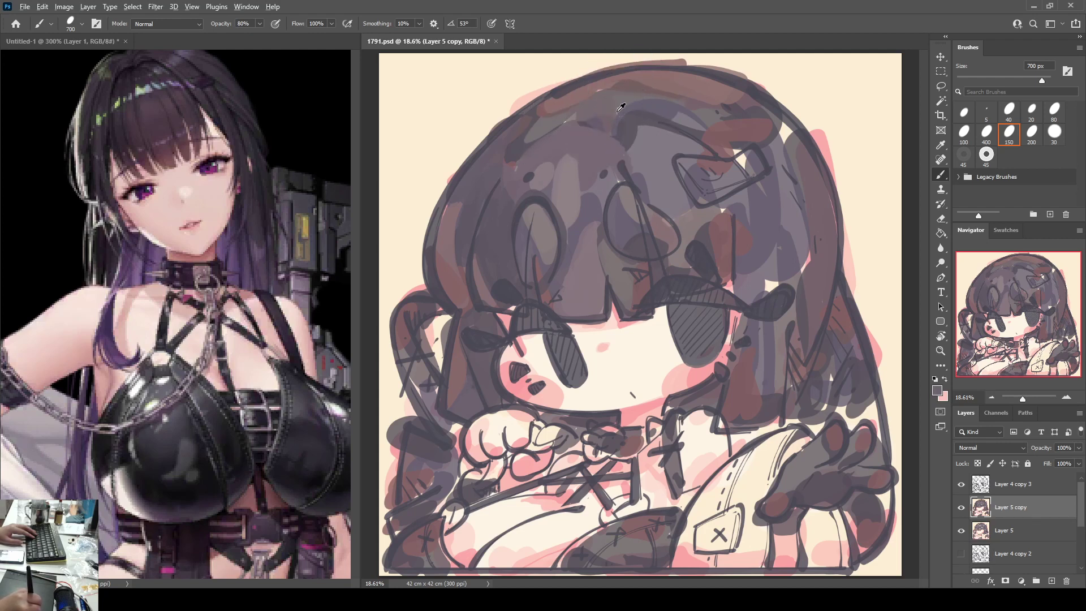
left_click_drag(620, 107, 612, 101)
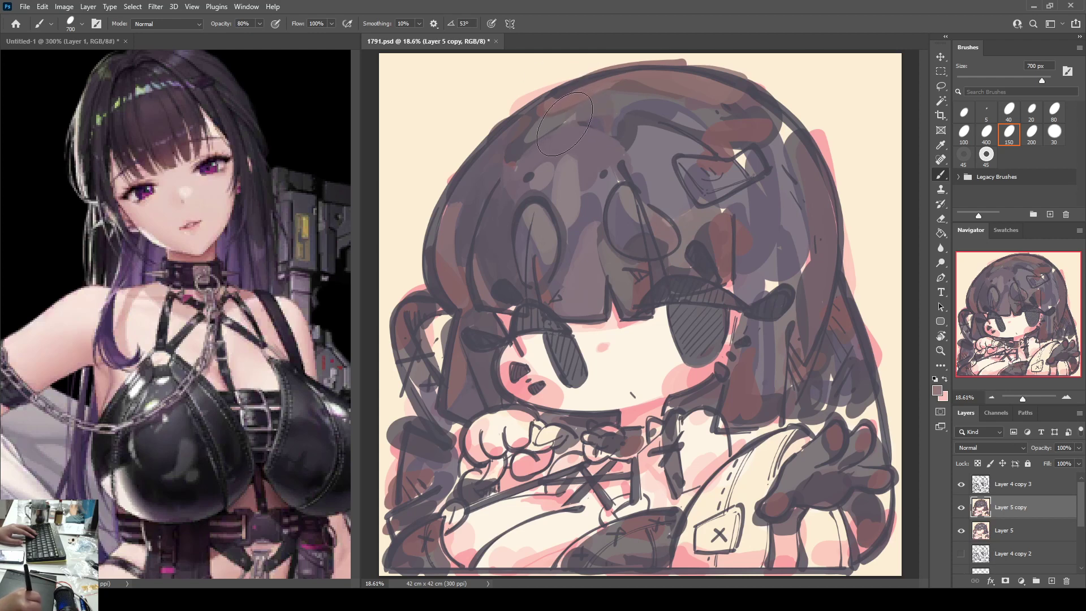
left_click(503, 308, "alt")
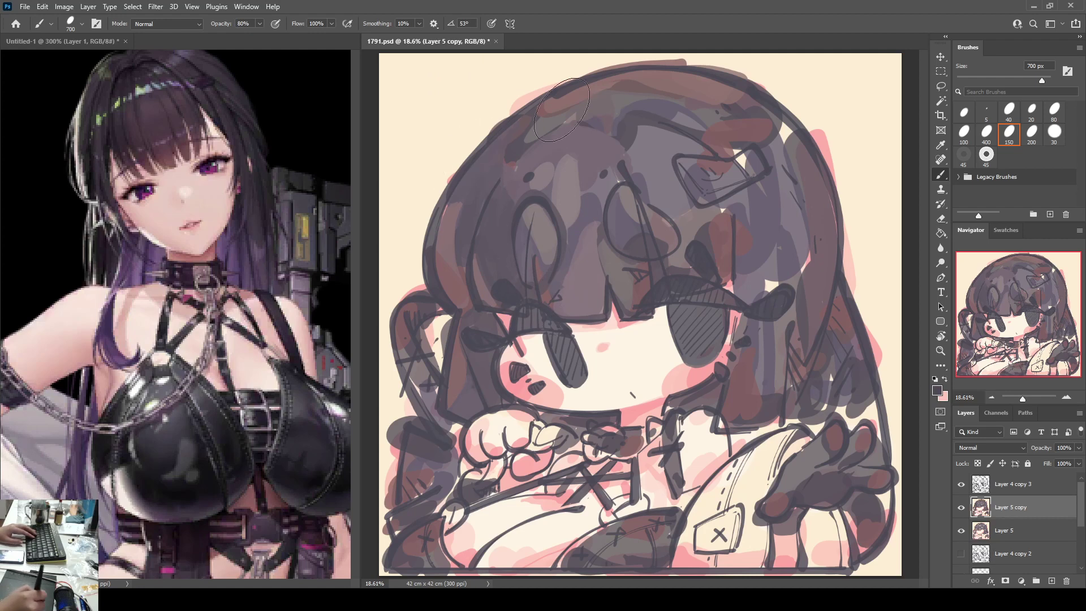
left_click(447, 209, "alt")
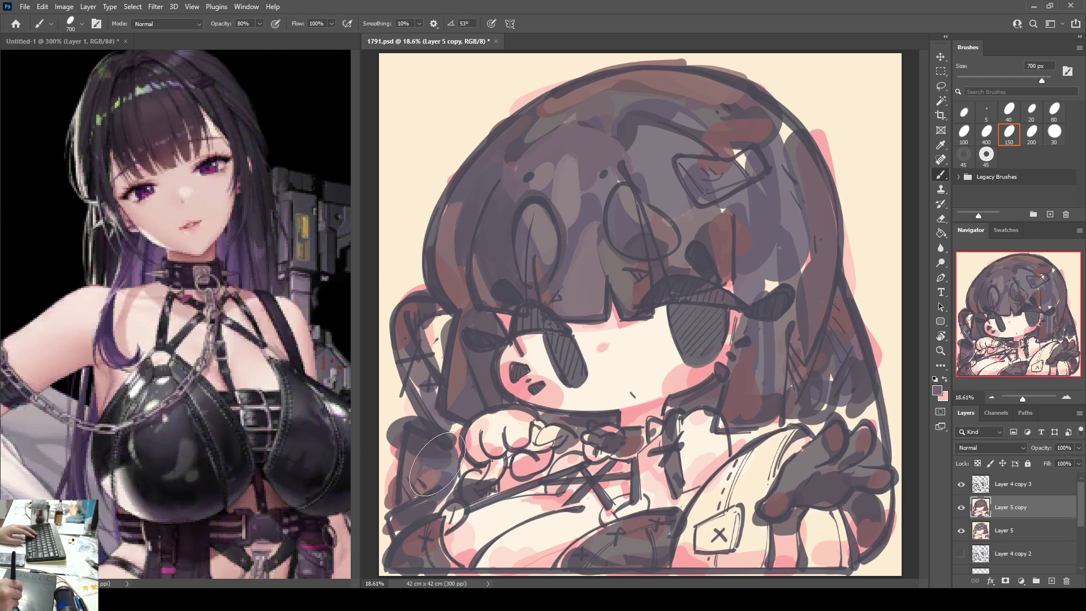
Step: Fill the light gap between the looped side strand and the raised fist with sampled purple-gray tones
left_click(433, 404, "alt")
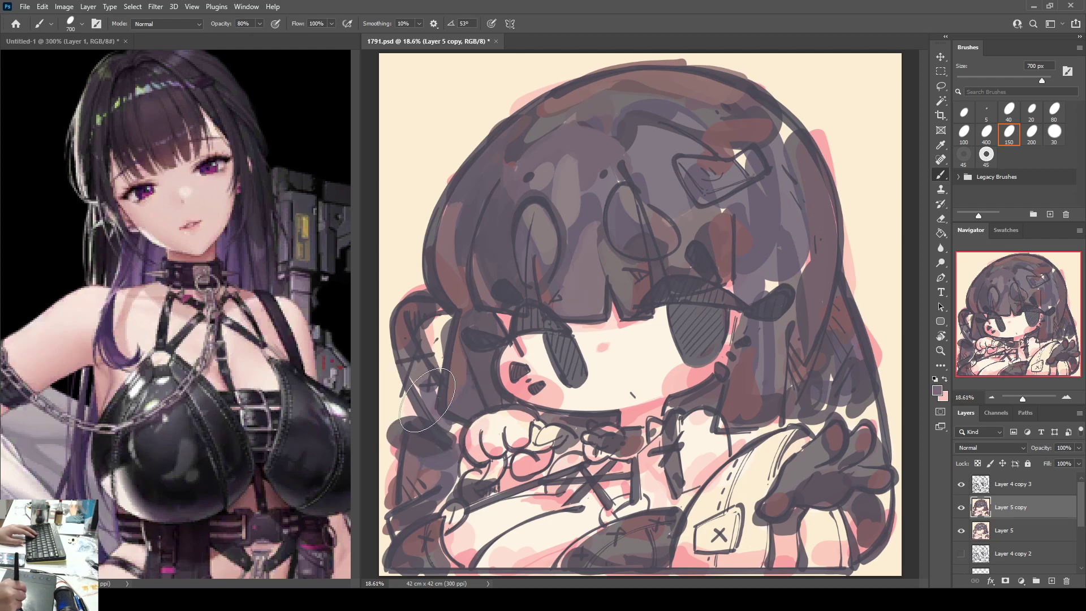
left_click(454, 428, "alt")
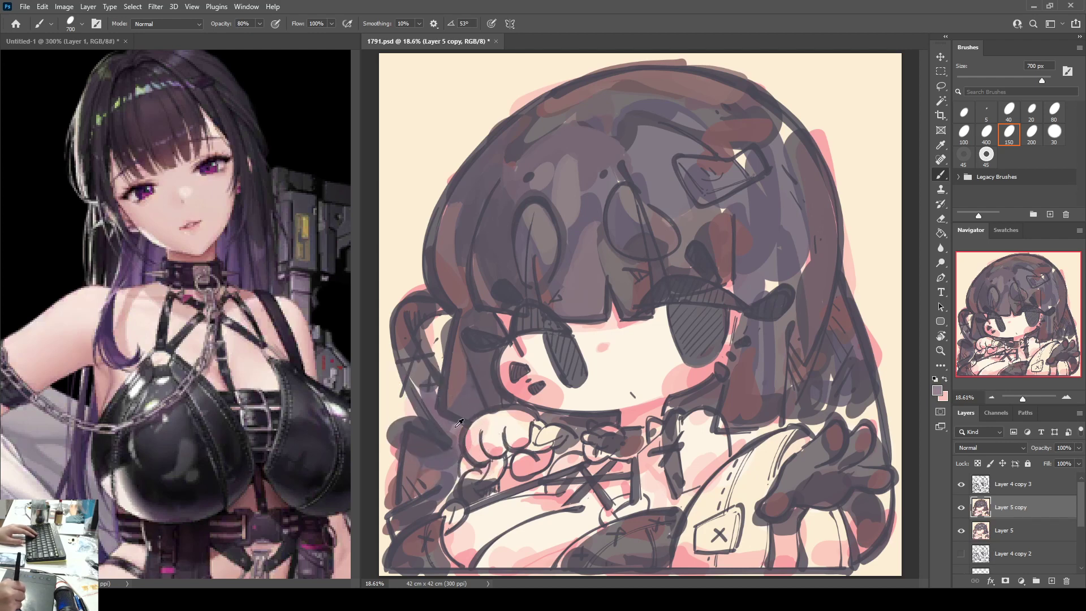
left_click(421, 383, "alt")
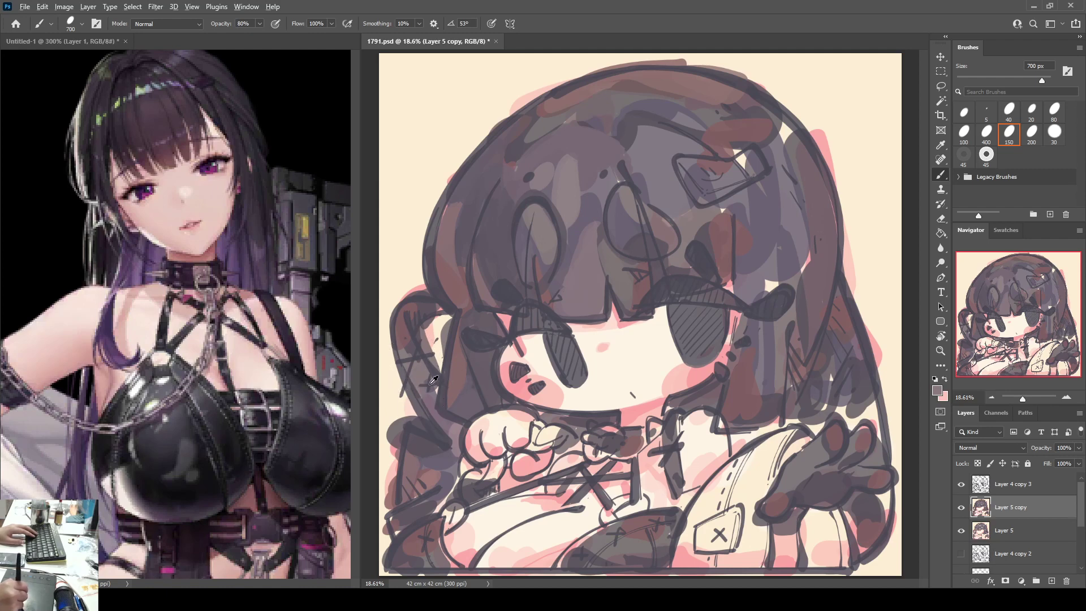
left_click(435, 390, "alt")
left_click(454, 471, "alt")
left_click(437, 496, "alt")
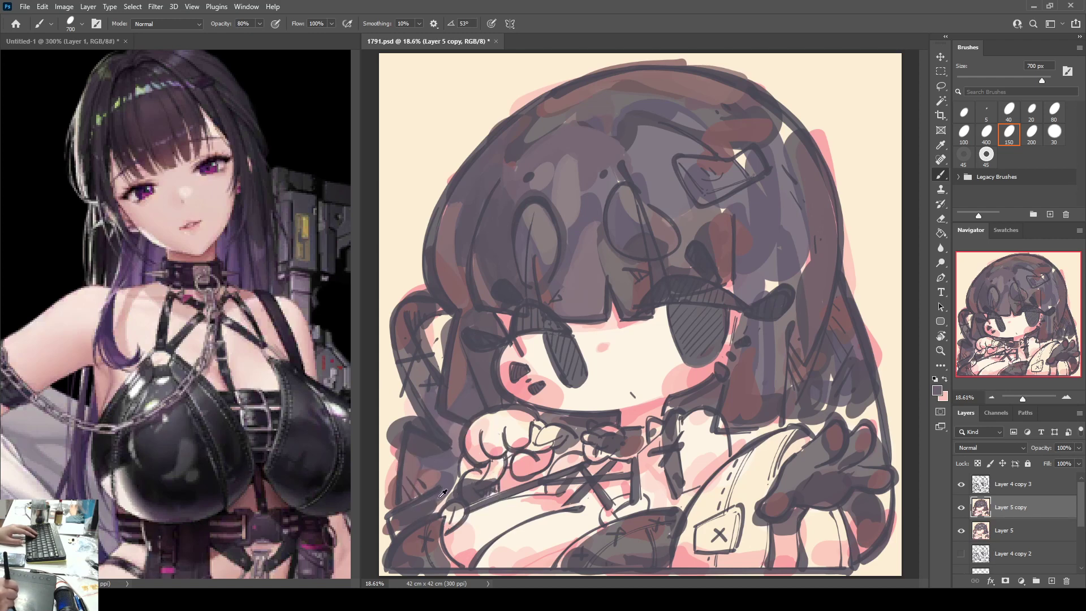
Step: Blend sampled dark tones over the trailing hair below the looped strand and the dark clothing piece beneath it
mouse_move(419, 512)
left_mouse_down()
mouse_move(455, 474)
mouse_move(416, 520)
mouse_move(396, 526)
left_mouse_up()
left_click(429, 480, "alt")
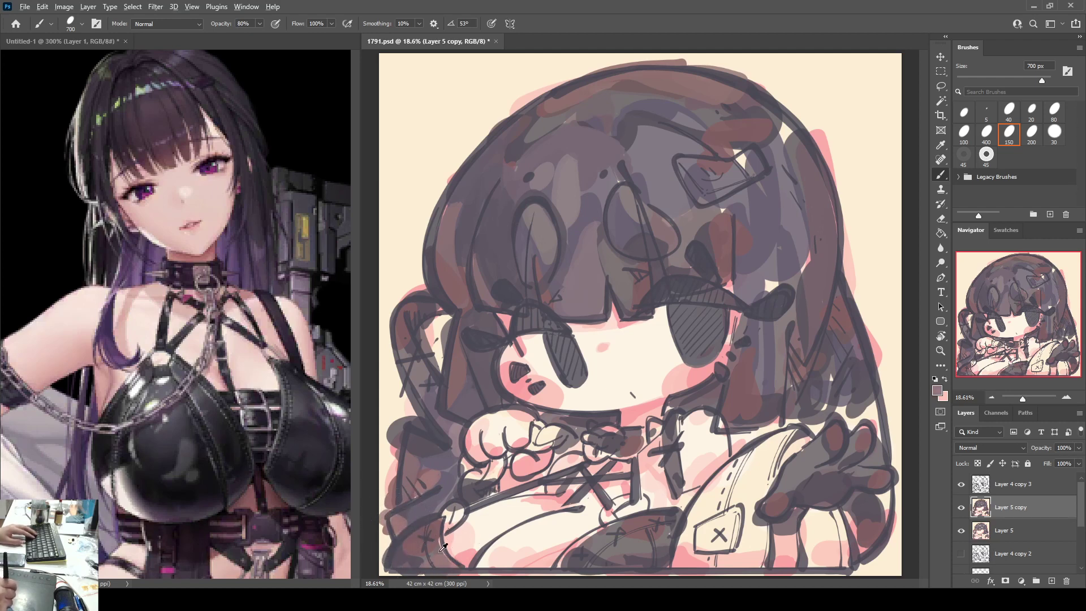
left_click(452, 563, "alt")
mouse_move(440, 543)
left_mouse_down()
mouse_move(453, 523)
mouse_move(435, 534)
mouse_move(439, 522)
left_mouse_up()
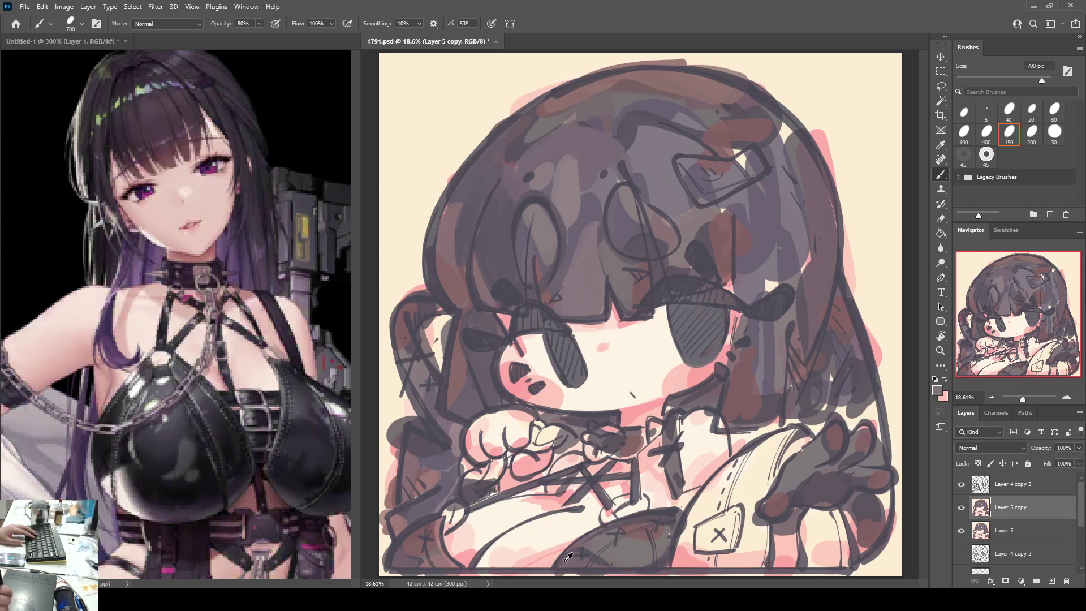
Step: Sample gray-brown and purple-gray tones and rework the dark corset panel beside the buckled strap
left_click(581, 549, "alt")
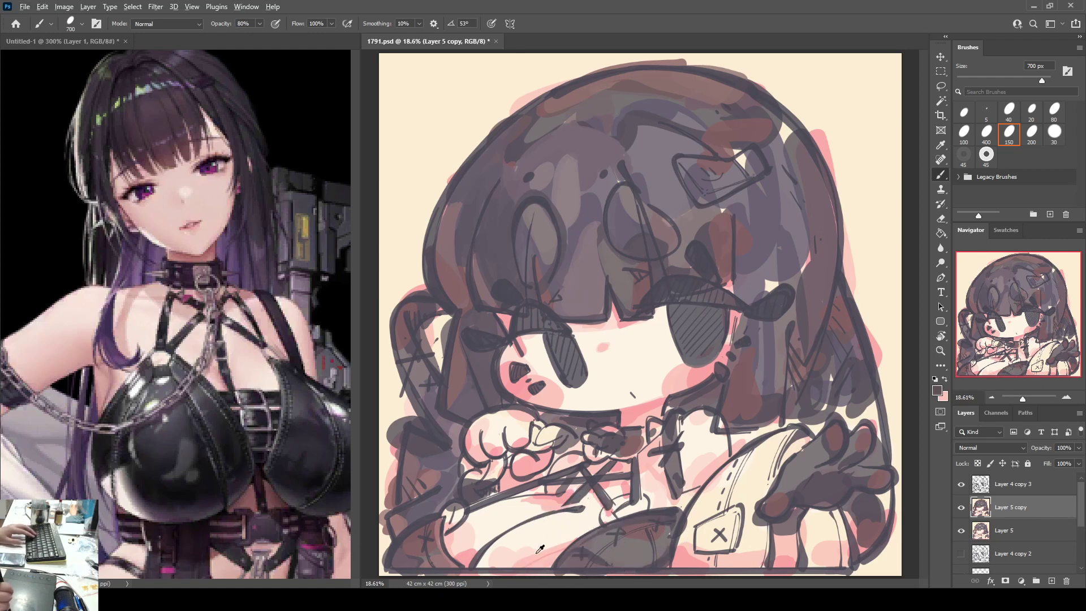
left_click(606, 546, "alt")
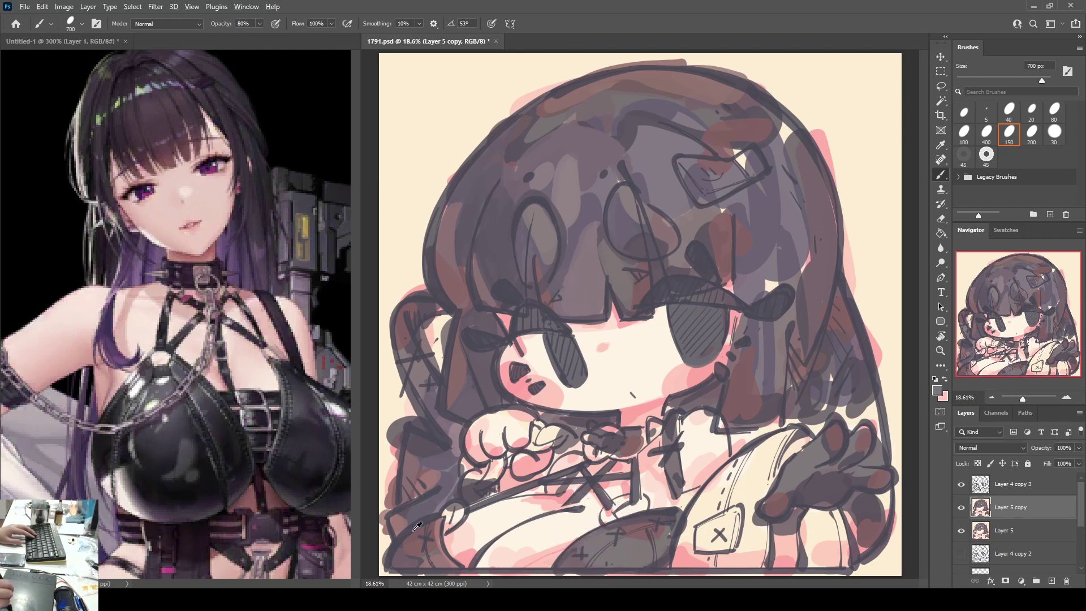
left_click(440, 477, "alt")
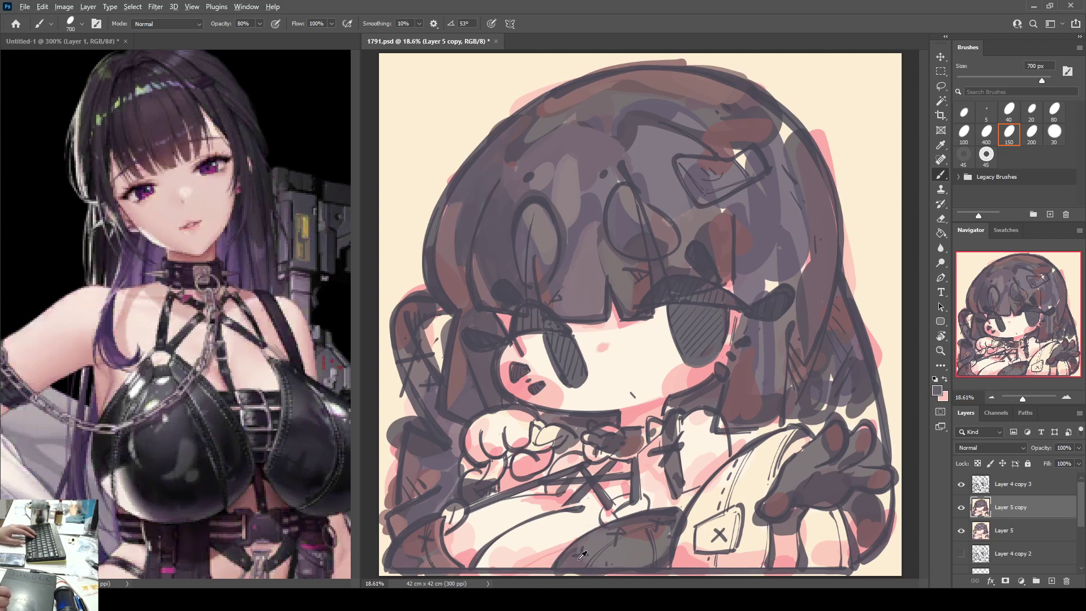
left_click(600, 540, "alt")
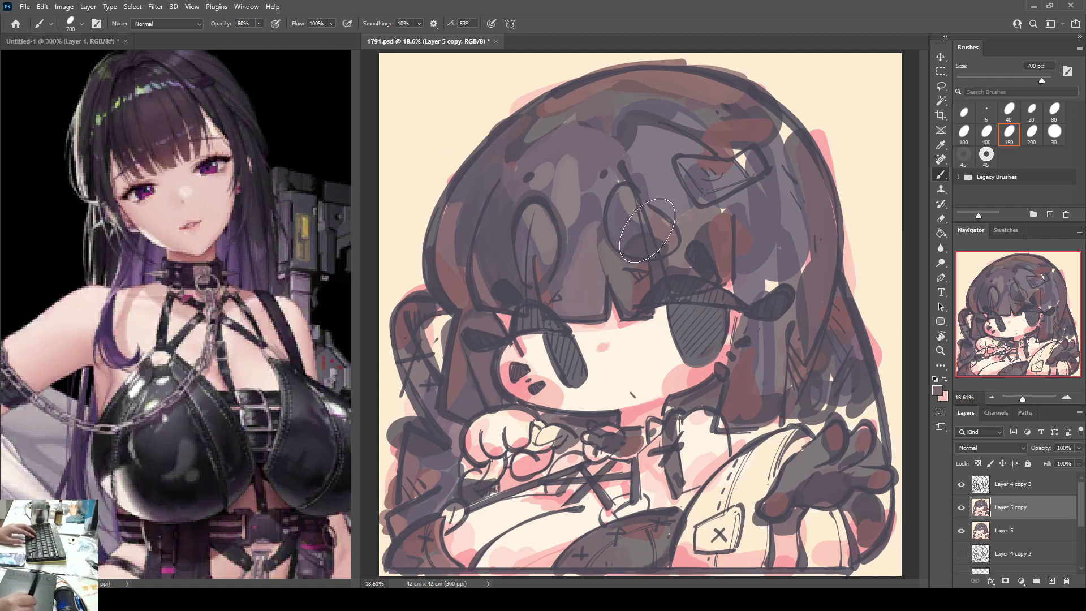
Step: Repaint the side lock's lower end and cover the light gaps in the outer hair beside the clip with sampled gray-brown
left_click(767, 411, "alt")
left_click_drag(729, 414, 760, 396)
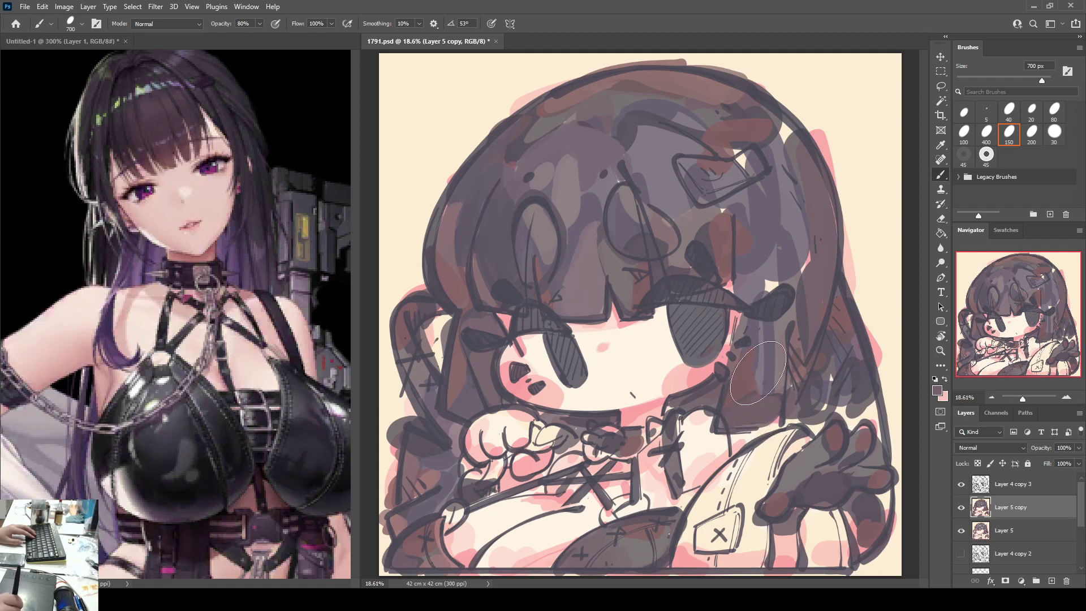
left_click(783, 164, "alt")
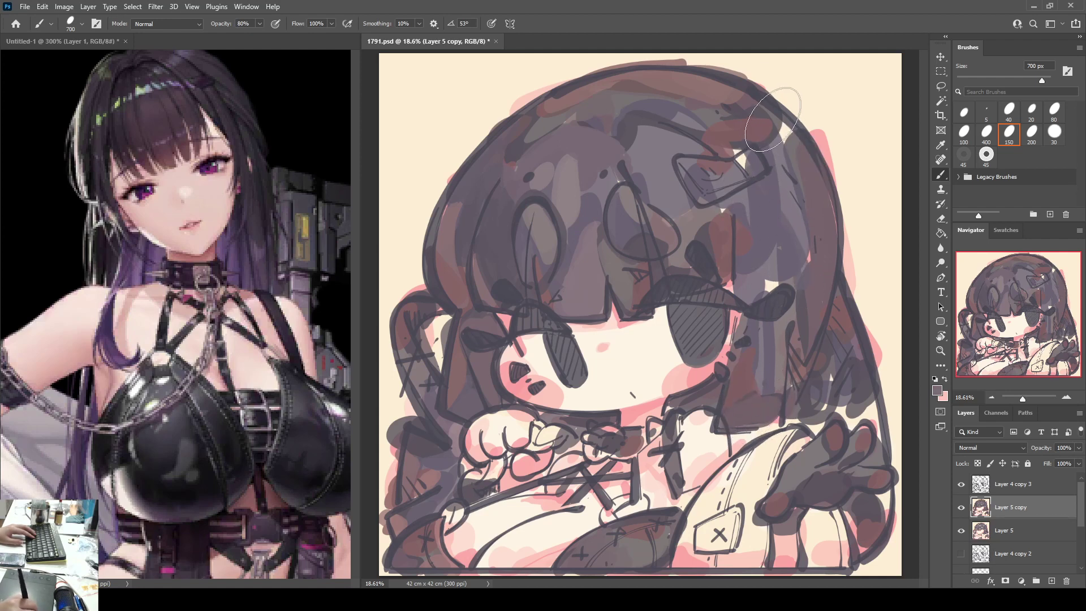
left_click_drag(759, 109, 802, 211)
left_click(783, 157, "alt")
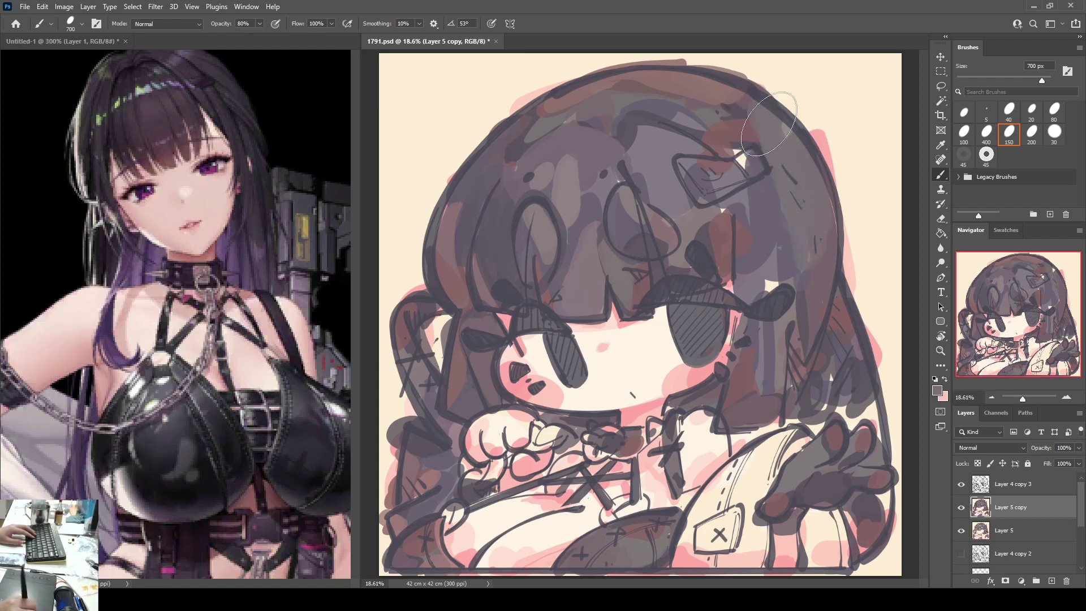
left_click(783, 129, "alt")
left_click_drag(775, 125, 809, 228)
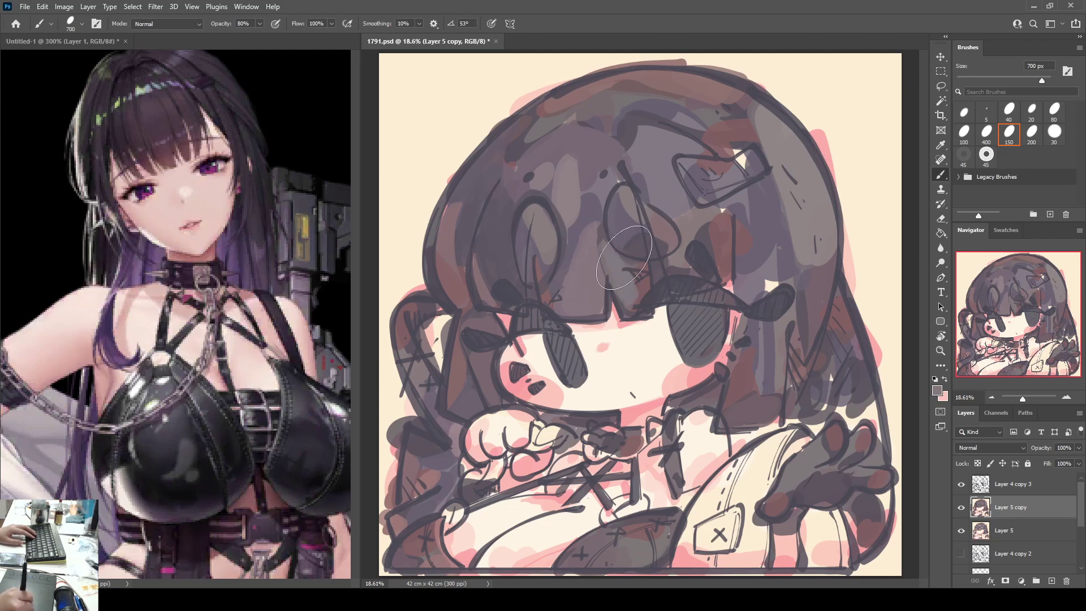
Step: Try sampled tones around the central fringe notch, and darken the hatched fills of both eyes on Layer 5 copy
left_click(596, 300, "alt")
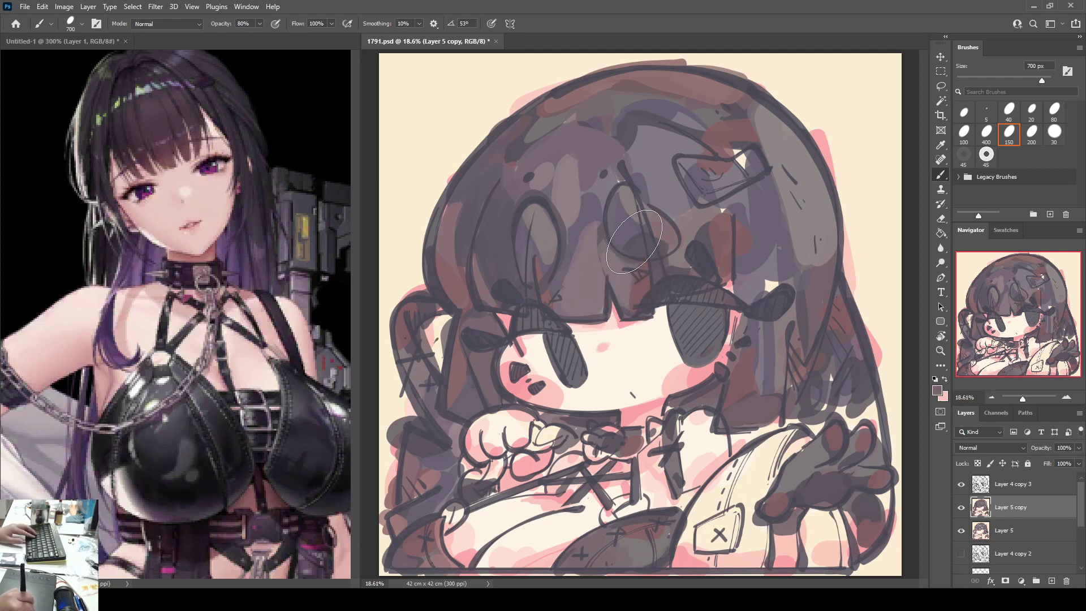
left_click(629, 246, "alt")
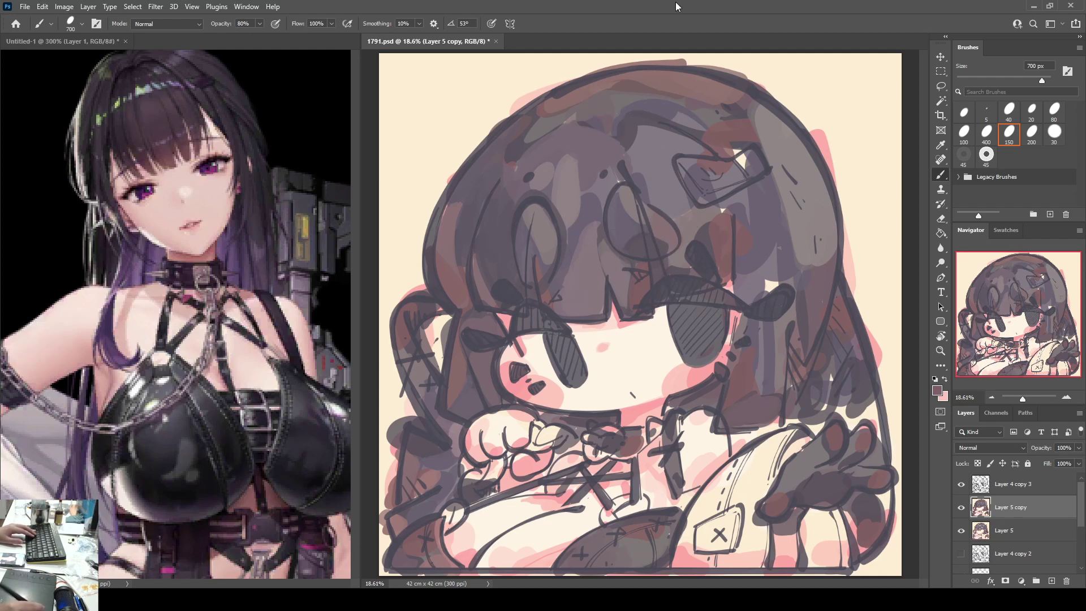
left_click(724, 228, "alt")
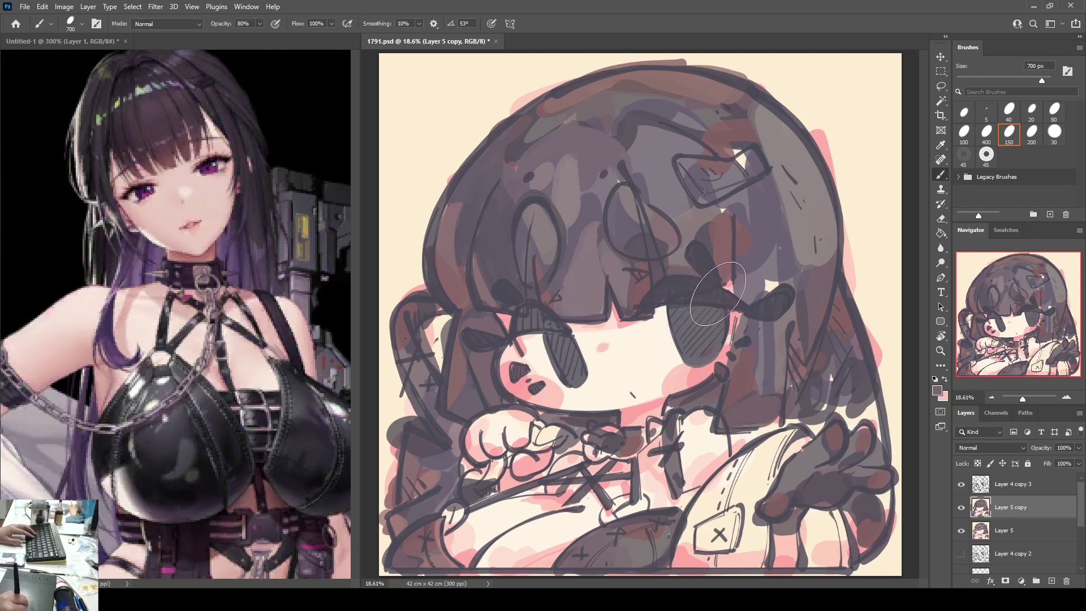
mouse_move(514, 332)
left_mouse_down()
mouse_move(551, 329)
mouse_move(539, 319)
mouse_move(577, 376)
left_mouse_up()
mouse_move(690, 331)
left_mouse_down()
mouse_move(675, 305)
mouse_move(696, 352)
mouse_move(677, 312)
mouse_move(701, 334)
mouse_move(714, 308)
mouse_move(713, 344)
mouse_move(688, 310)
mouse_move(718, 279)
left_mouse_up()
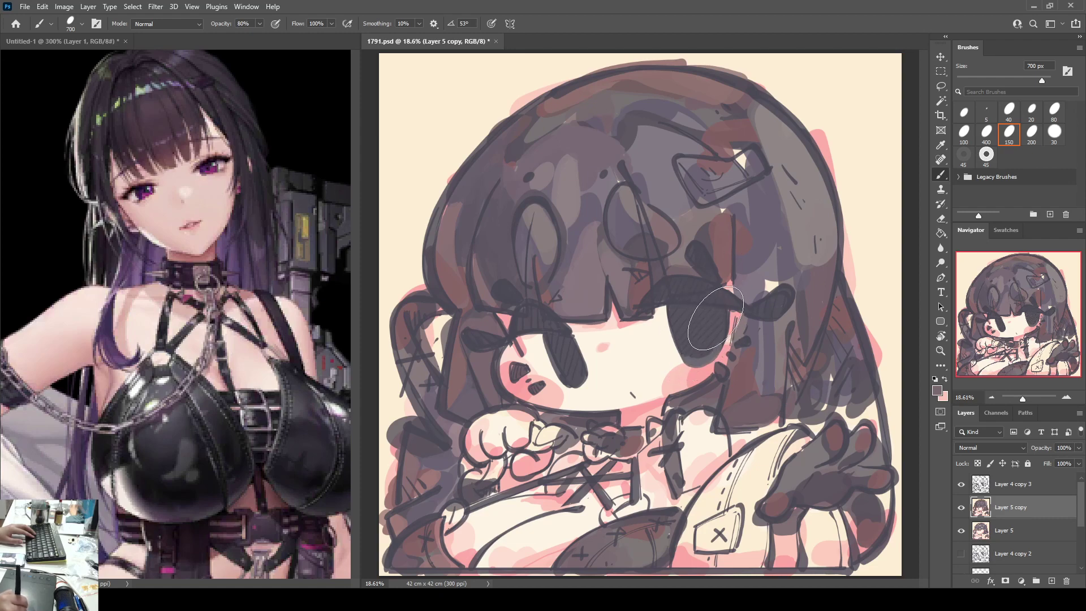
left_click(961, 508)
left_click(961, 507)
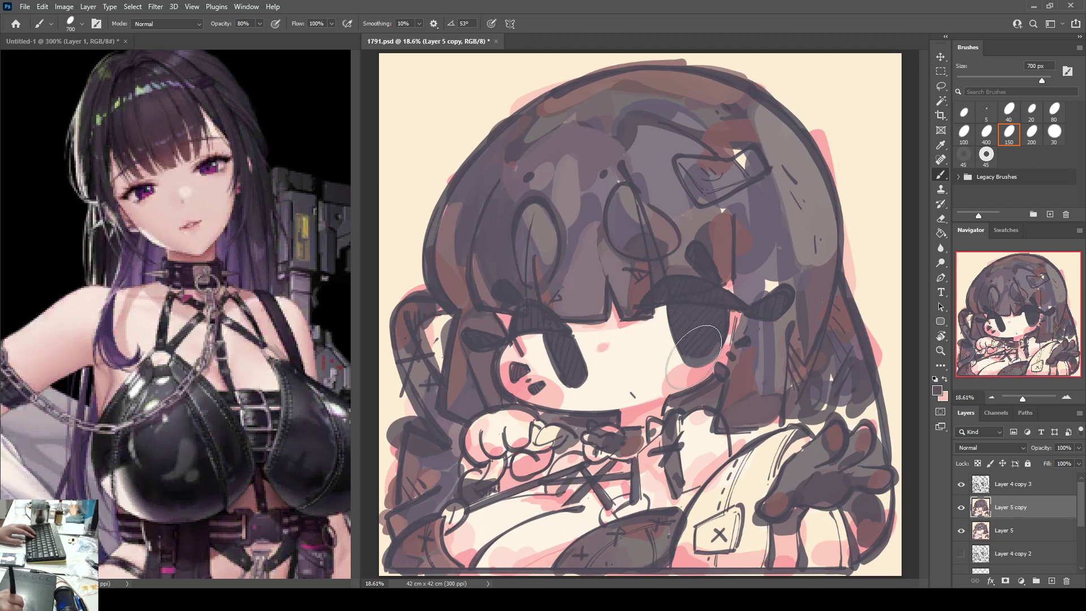
Step: Fill the light gaps in and around the hair clip with sampled reddish-brown on Layer 5 copy
left_click(982, 488)
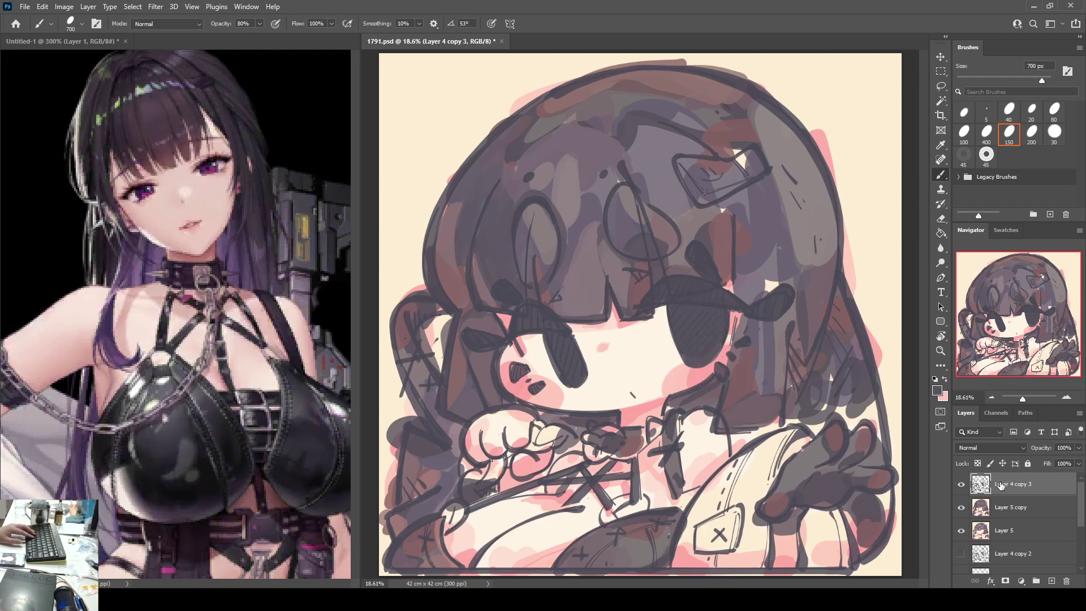
left_click(1006, 507)
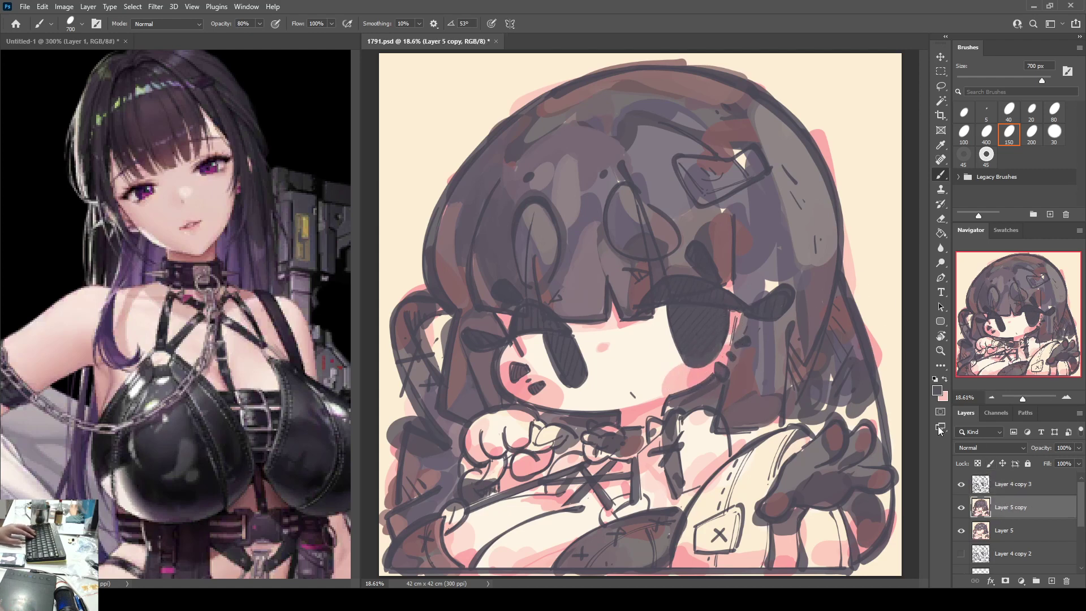
mouse_move(728, 150)
left_mouse_down()
mouse_move(731, 139)
mouse_move(741, 148)
left_mouse_up()
left_click(738, 149, "alt")
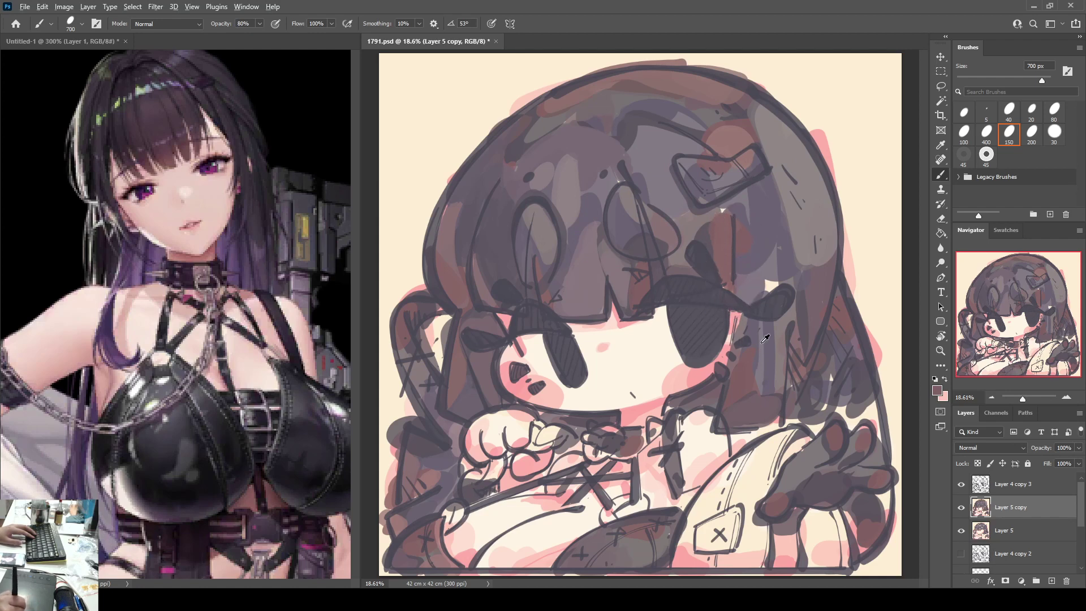
Step: Paint the side lock below the hair clip with sampled purple-gray over the light gaps and reddish patches, undoing one stroke
mouse_move(758, 345)
left_mouse_down()
mouse_move(750, 325)
mouse_move(738, 393)
mouse_move(758, 348)
mouse_move(756, 373)
left_mouse_up()
left_click(760, 246, "alt")
mouse_move(777, 225)
left_mouse_down()
mouse_move(760, 266)
mouse_move(769, 257)
mouse_move(777, 351)
mouse_move(763, 324)
mouse_move(756, 338)
left_mouse_up()
key("ctrl+z")
mouse_move(750, 266)
left_mouse_down()
mouse_move(745, 366)
mouse_move(770, 242)
left_mouse_up()
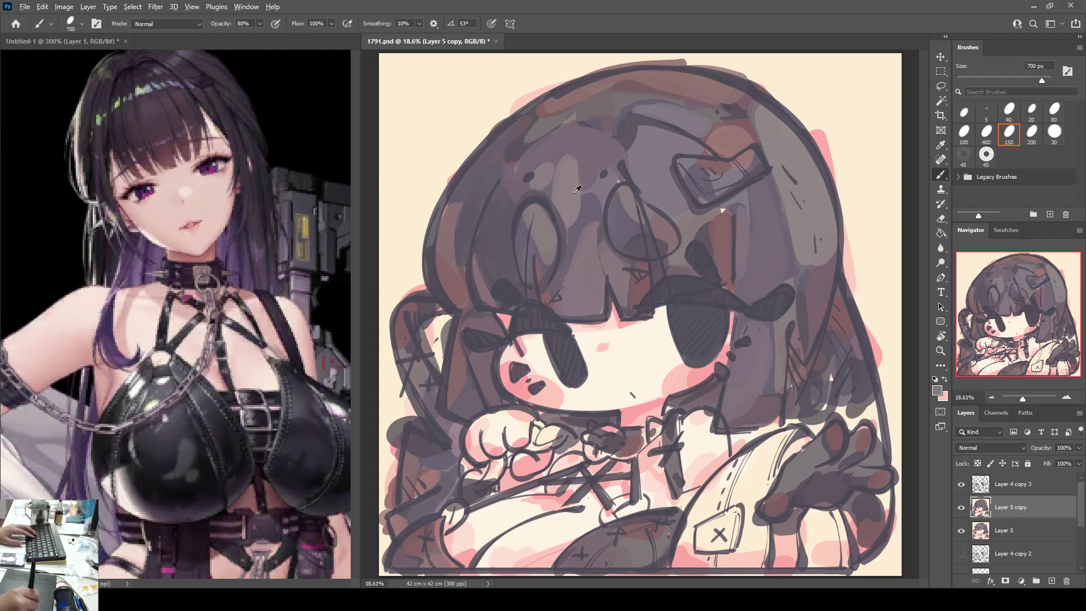
Step: Paint lighter gray-purple strands down the outer fringe beside the narrow oval loop, undoing the strokes that miss
left_click_drag(511, 189, 505, 261)
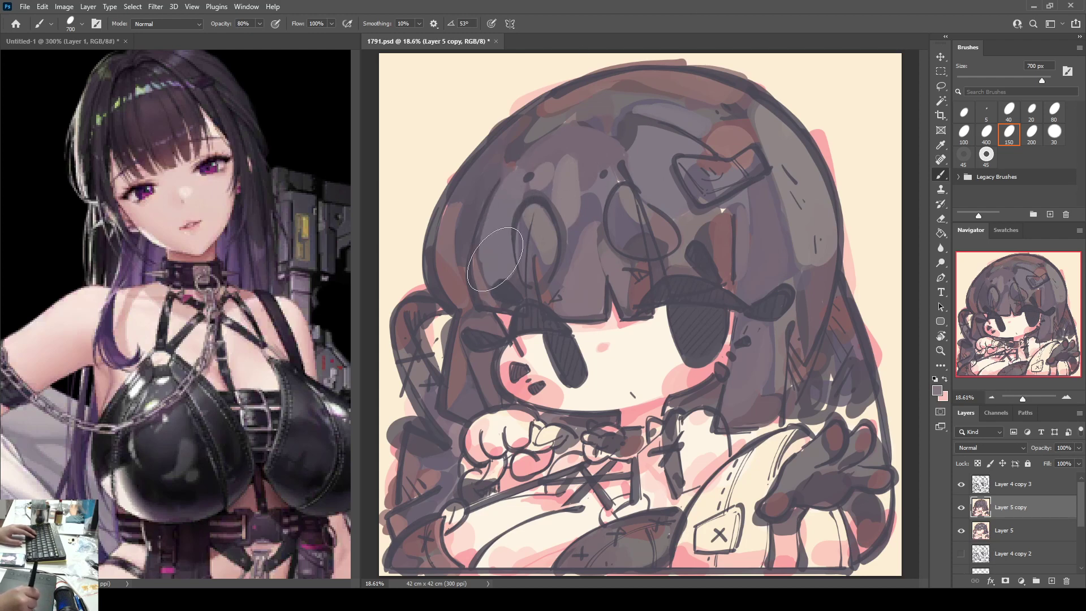
key("ctrl+z")
left_click_drag(511, 192, 498, 265)
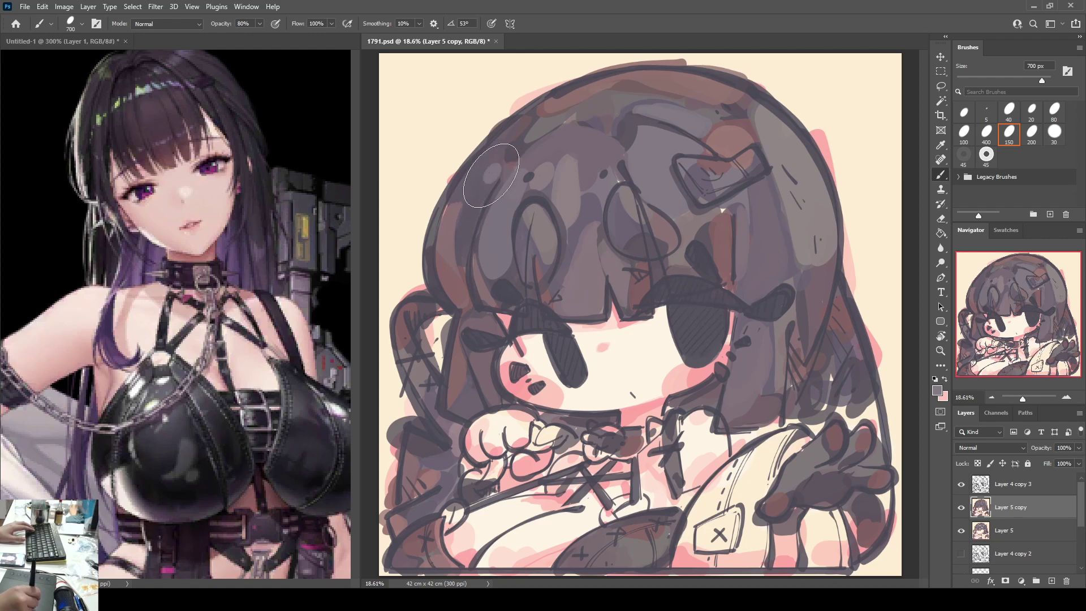
left_click_drag(492, 175, 466, 275)
key("ctrl+z")
mouse_move(500, 172)
left_mouse_down()
mouse_move(462, 270)
mouse_move(513, 137)
mouse_move(496, 112)
mouse_move(453, 158)
left_mouse_up()
key("ctrl+z")
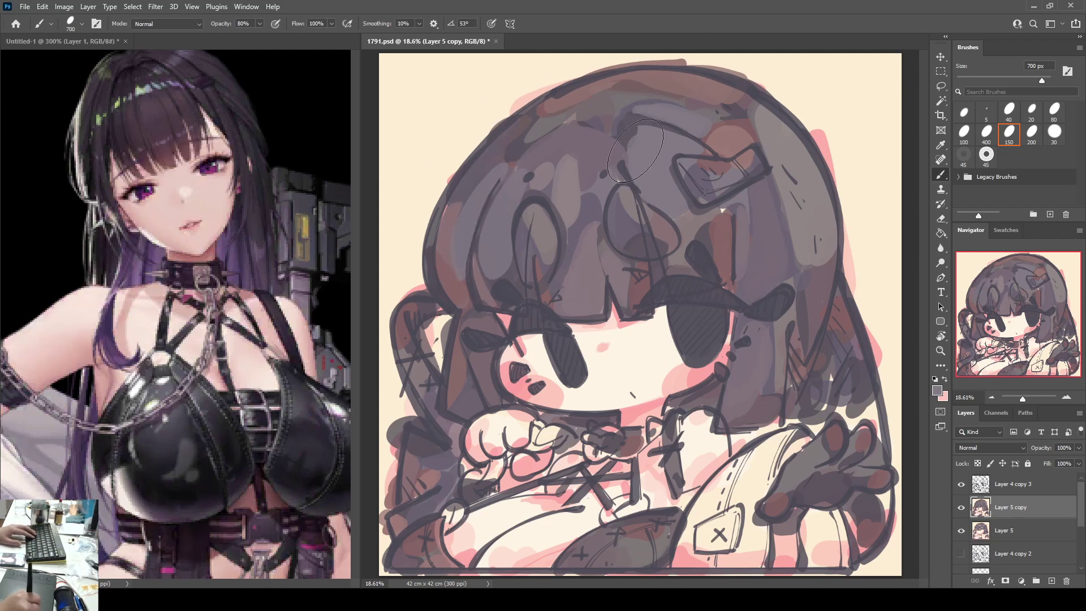
Step: Blend sampled gray and mauve tones over the crown parting and the lower tip of the side lock on Layer 5 copy, and save the file
left_click_drag(635, 150, 648, 147)
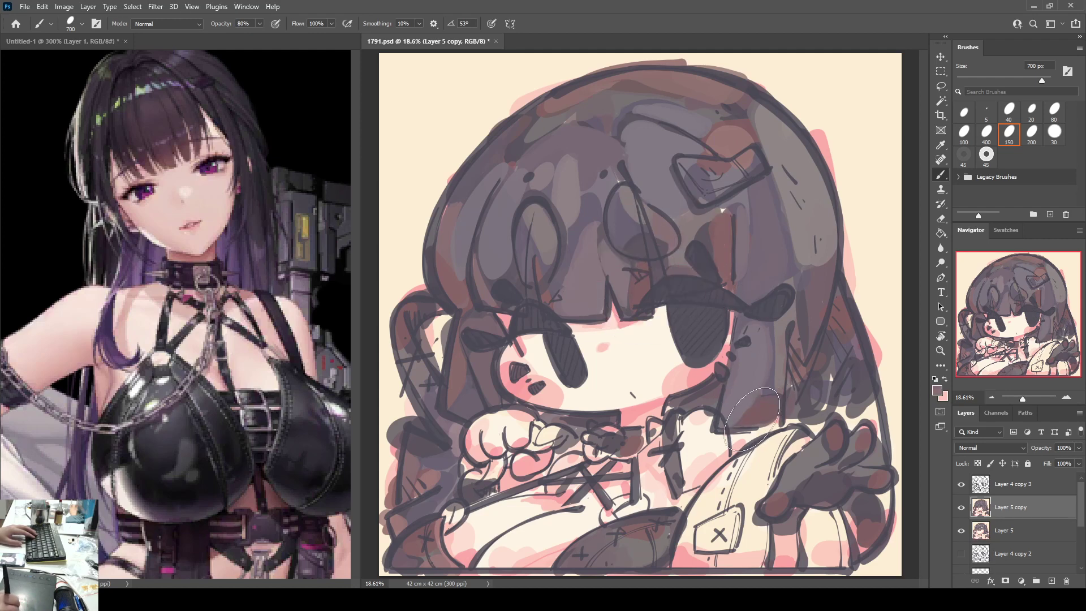
left_click_drag(752, 419, 769, 417)
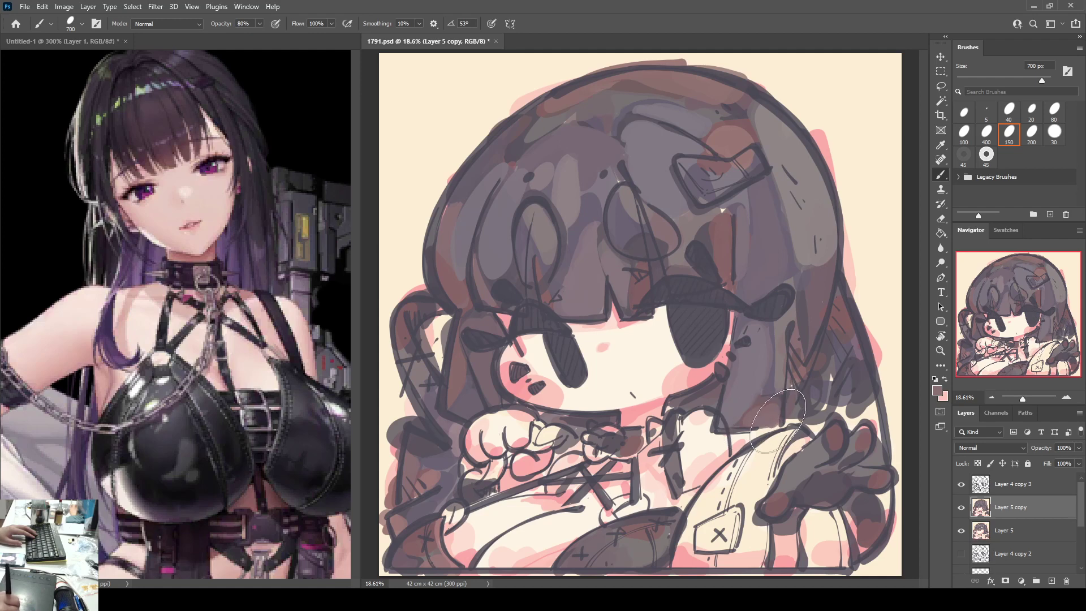
left_click(806, 374, "alt")
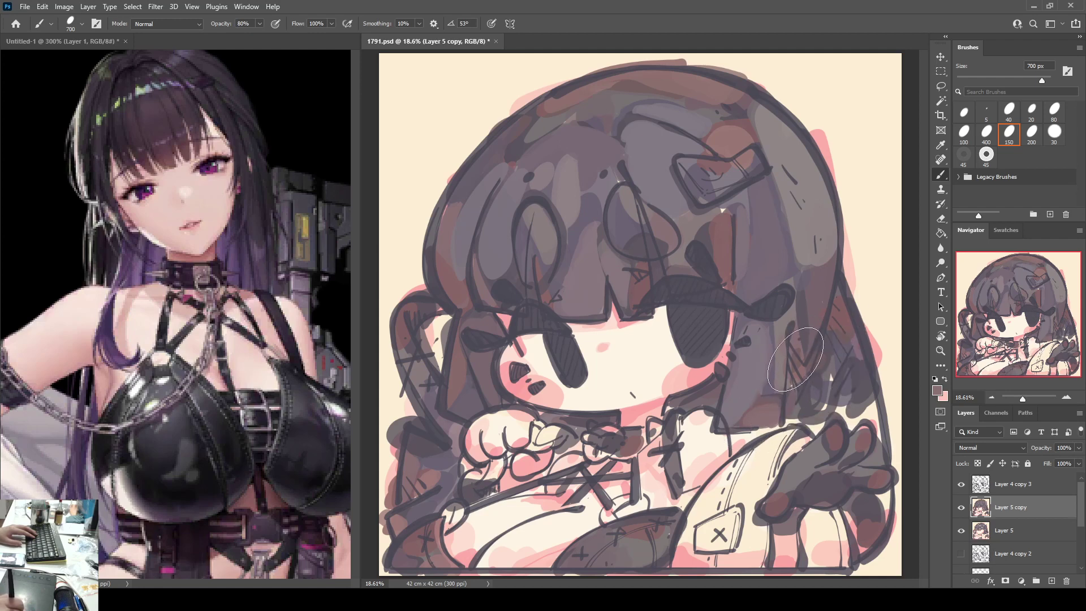
left_click_drag(796, 358, 787, 413)
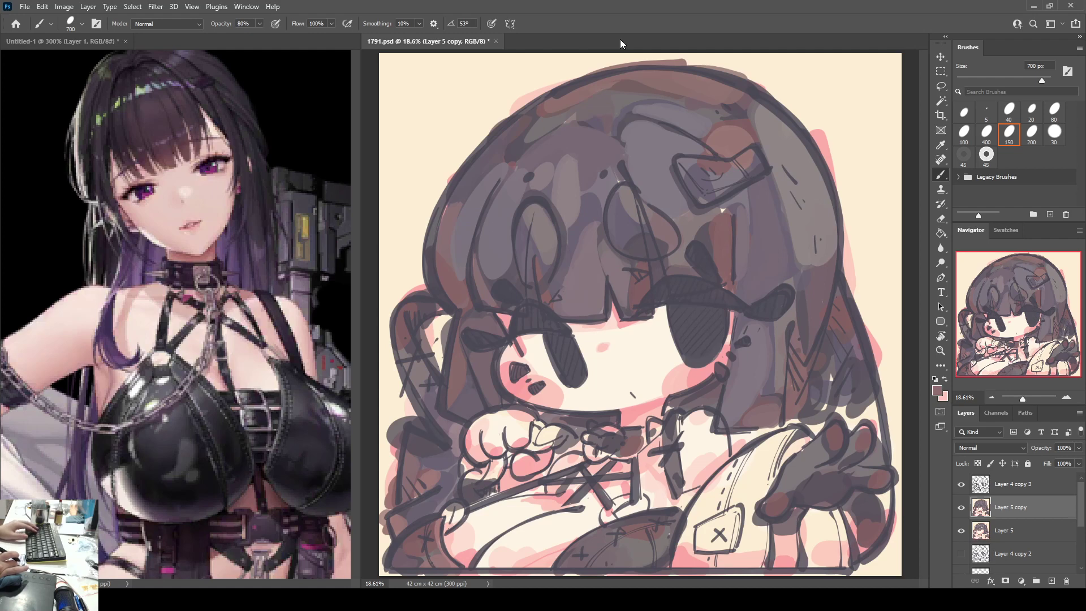
key("ctrl+s")
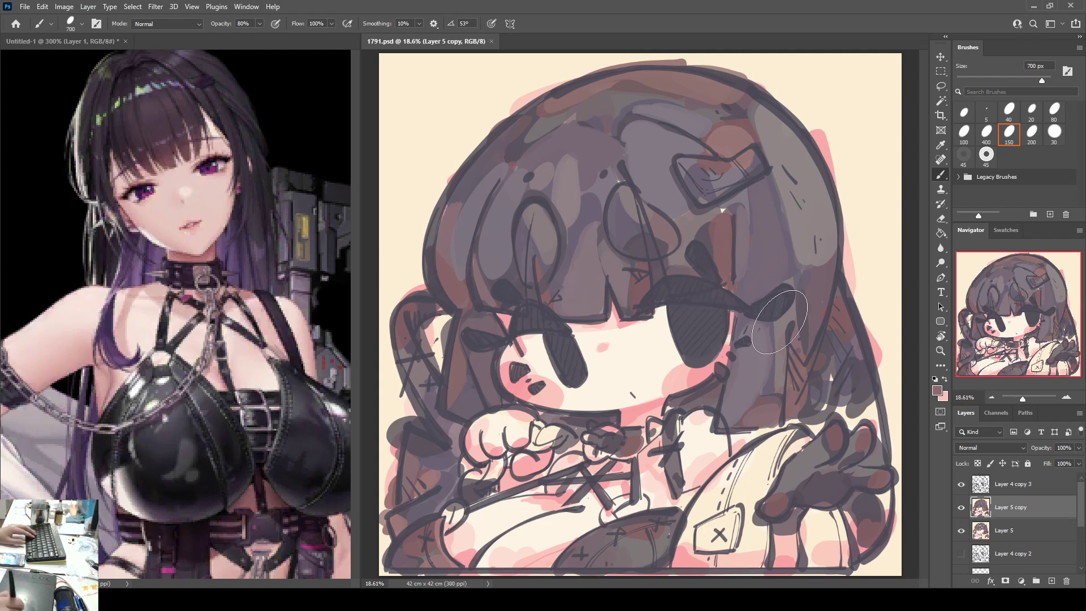
Step: Fill the light gaps in the outer back hair between the side lock and the raised glove with sampled purple-gray and gray-brown tones
left_click(851, 273)
left_click(839, 293, "alt")
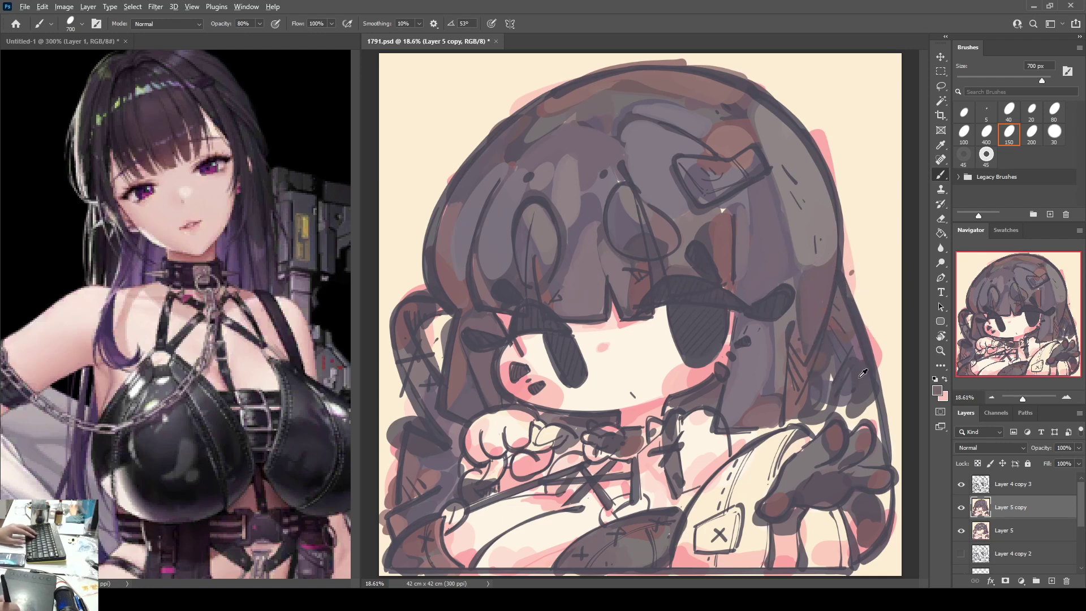
left_click(845, 396, "alt")
left_click(830, 369, "alt")
mouse_move(829, 374)
left_mouse_down()
mouse_move(809, 415)
mouse_move(820, 409)
mouse_move(808, 404)
mouse_move(813, 424)
mouse_move(818, 388)
mouse_move(817, 418)
left_mouse_up()
left_click(792, 343, "alt")
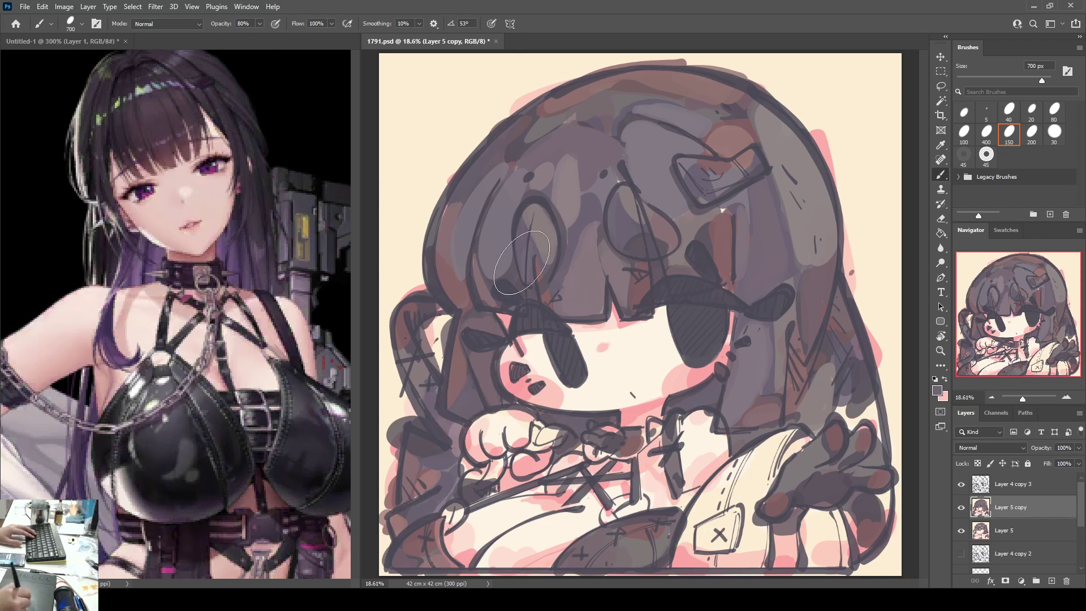
Step: Paint sampled gray tones down the looped hair and long lock on the left of the face, covering the light gaps
left_click(551, 234, "alt")
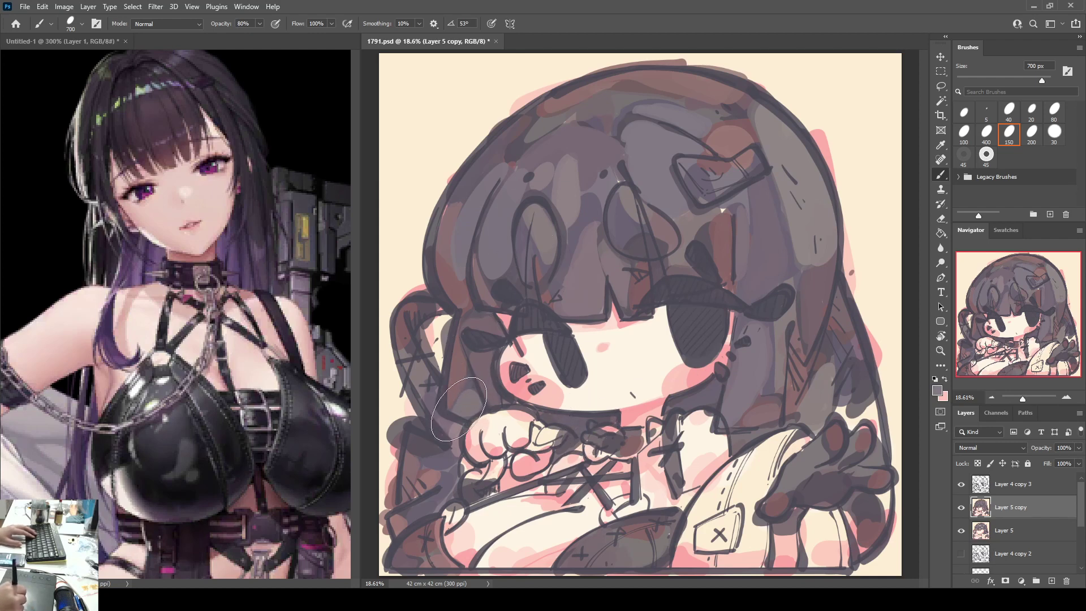
left_click(437, 409)
left_click(416, 341, "alt")
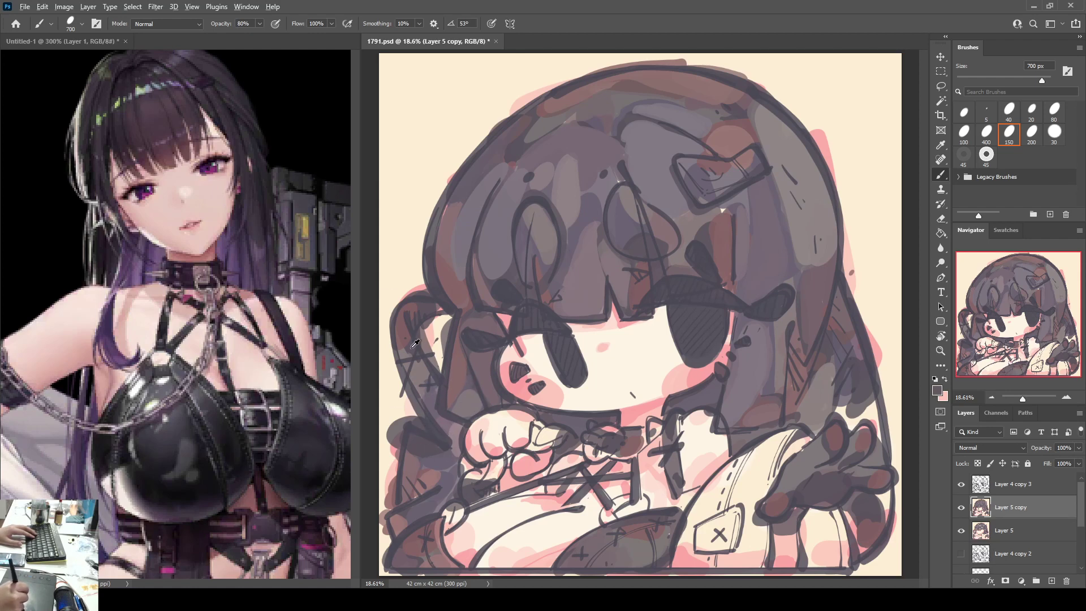
mouse_move(406, 350)
left_mouse_down()
mouse_move(452, 441)
mouse_move(454, 427)
mouse_move(421, 515)
mouse_move(450, 482)
left_mouse_up()
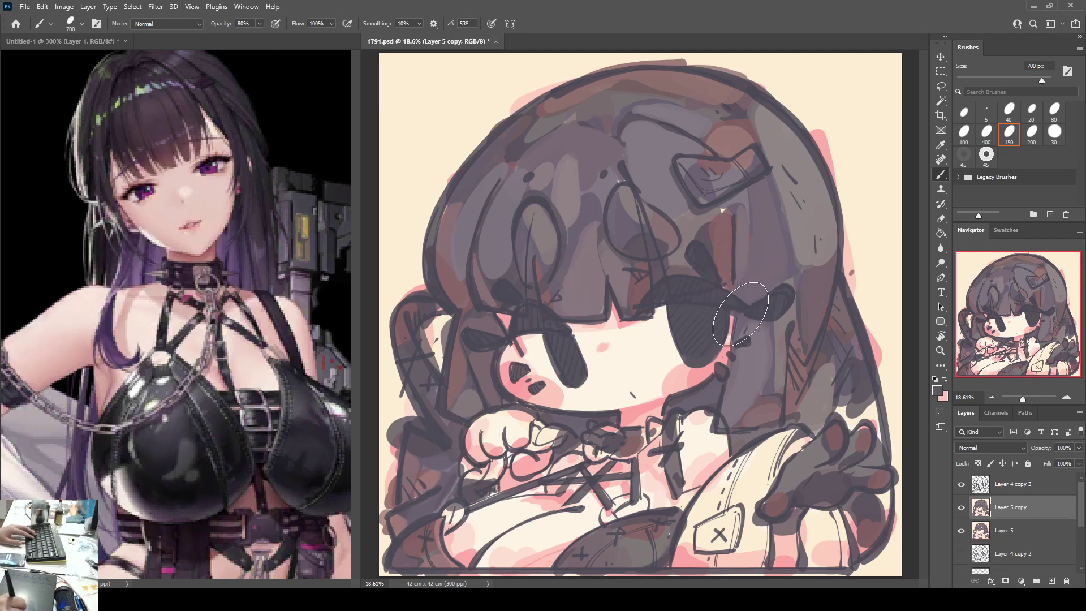
Step: Paint purple-gray along the inner edge of the side lock beside the right cheek, undoing the first stroke
left_click_drag(739, 315, 723, 425)
key("ctrl+z")
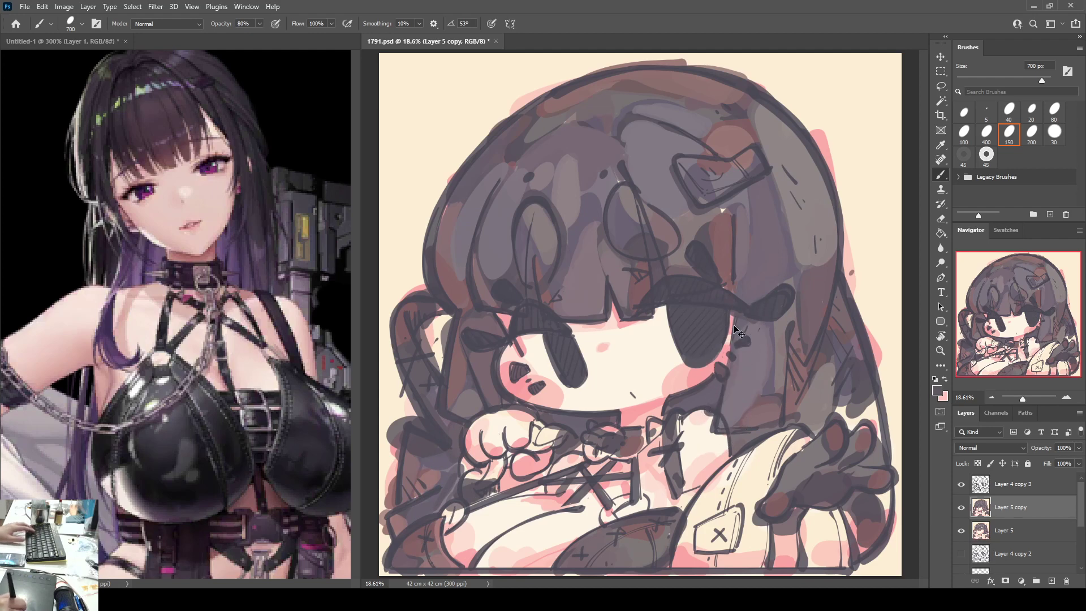
left_click_drag(740, 342, 716, 417)
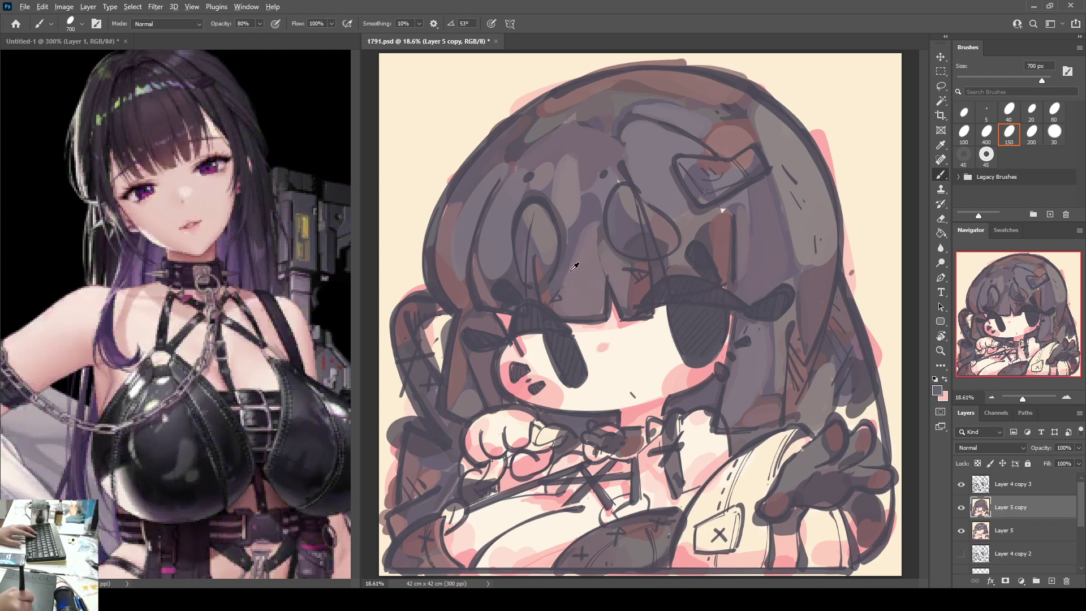
Step: Blend sampled purple-gray and mauve strands into the central fringe between the two oval loops, undoing one stroke, and save the file
left_click_drag(566, 271, 591, 224)
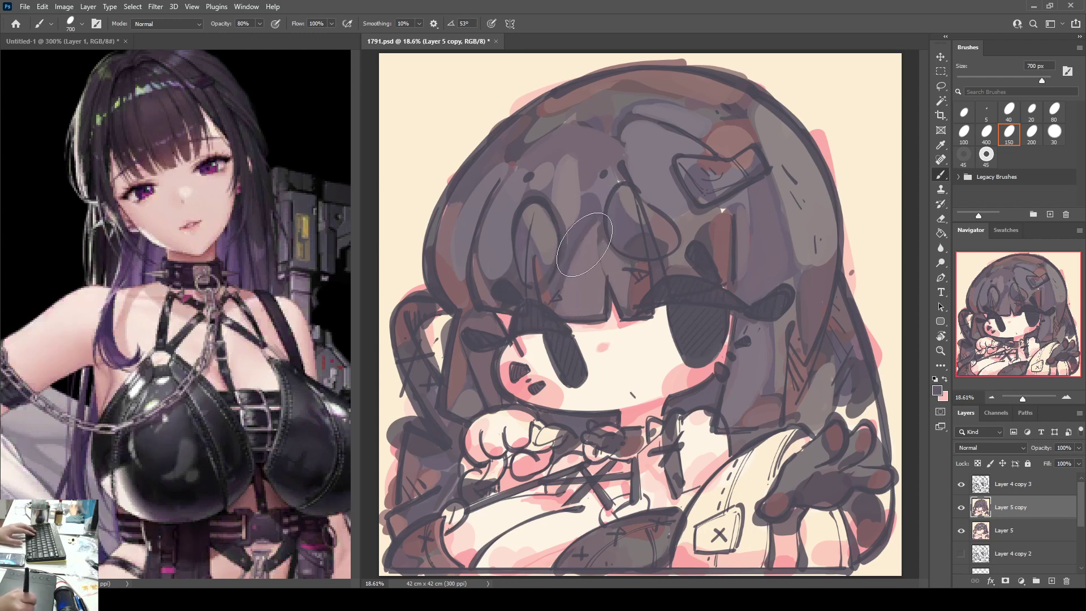
left_click(590, 247, "alt")
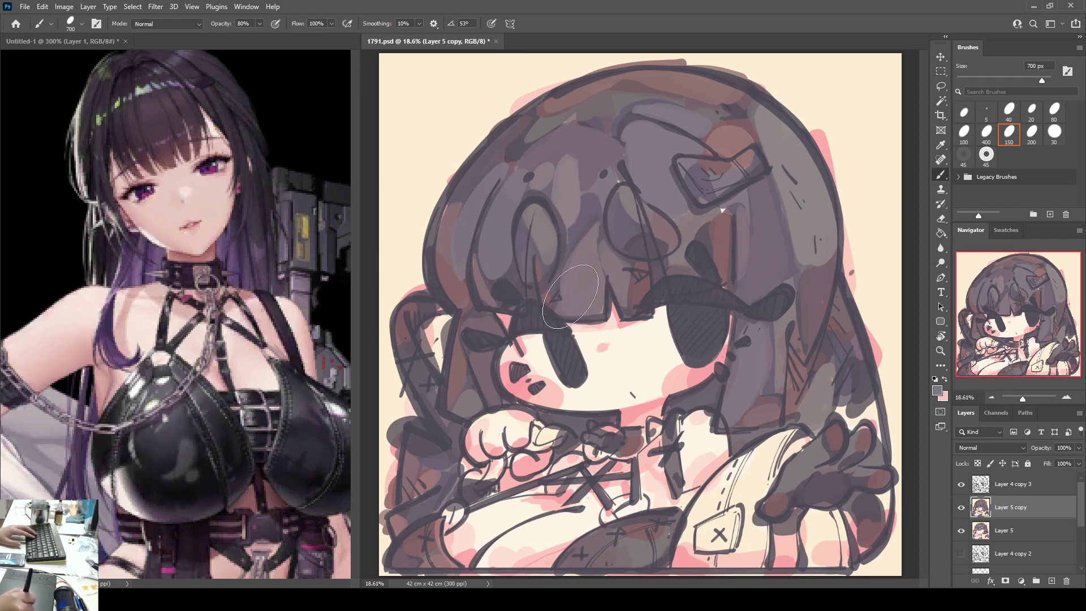
left_click(576, 187, "alt")
mouse_move(576, 309)
left_mouse_down()
mouse_move(598, 294)
mouse_move(581, 305)
mouse_move(591, 301)
mouse_move(580, 288)
mouse_move(583, 240)
mouse_move(593, 289)
mouse_move(673, 129)
mouse_move(641, 164)
mouse_move(592, 281)
mouse_move(589, 248)
mouse_move(596, 296)
mouse_move(600, 232)
mouse_move(599, 305)
left_mouse_up()
key("ctrl+z")
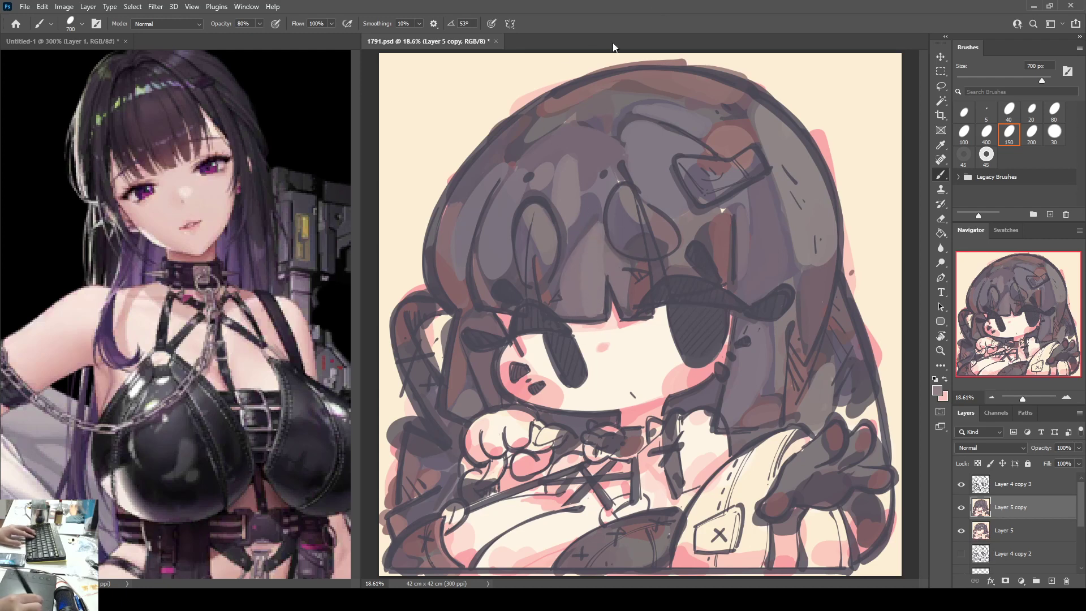
left_click_drag(554, 169, 558, 198)
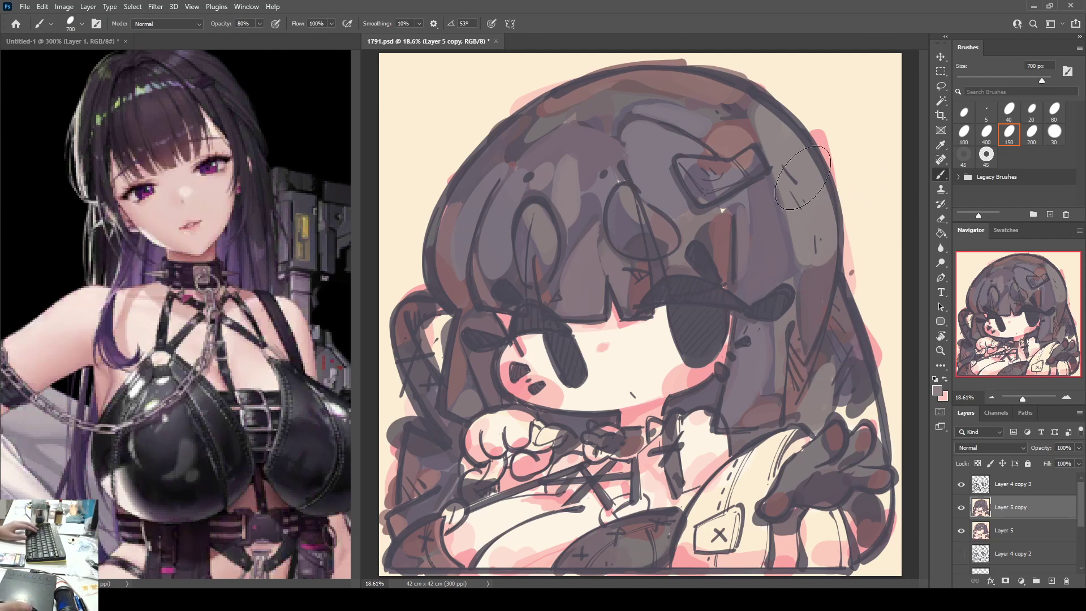
key("ctrl+s")
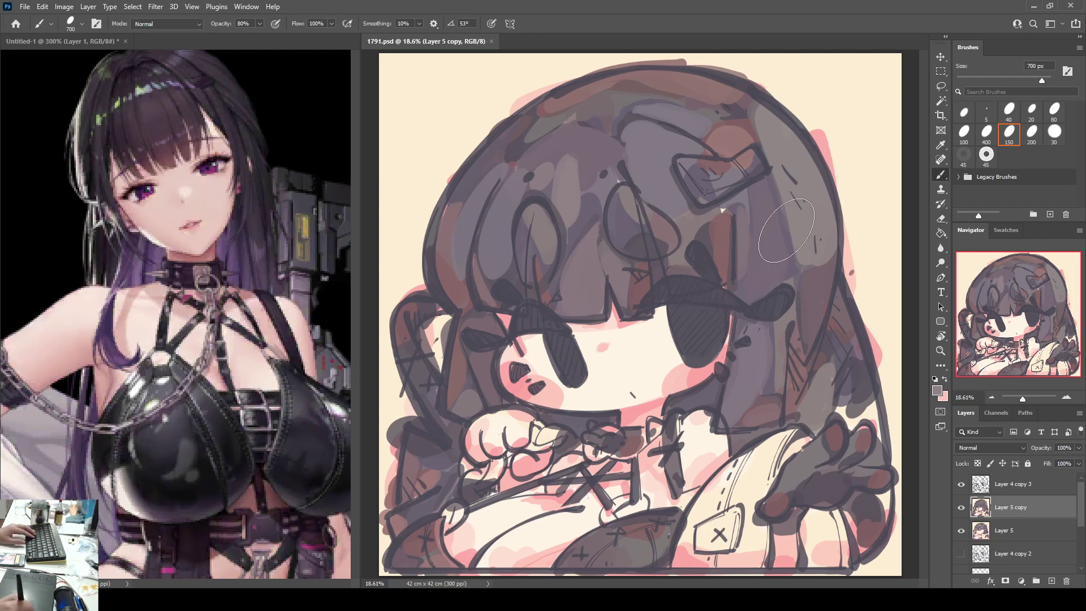
Step: Paint sampled reddish-brown into the lower side lock and over the light gaps in the back hair behind and below the glove
left_click_drag(796, 336, 801, 359)
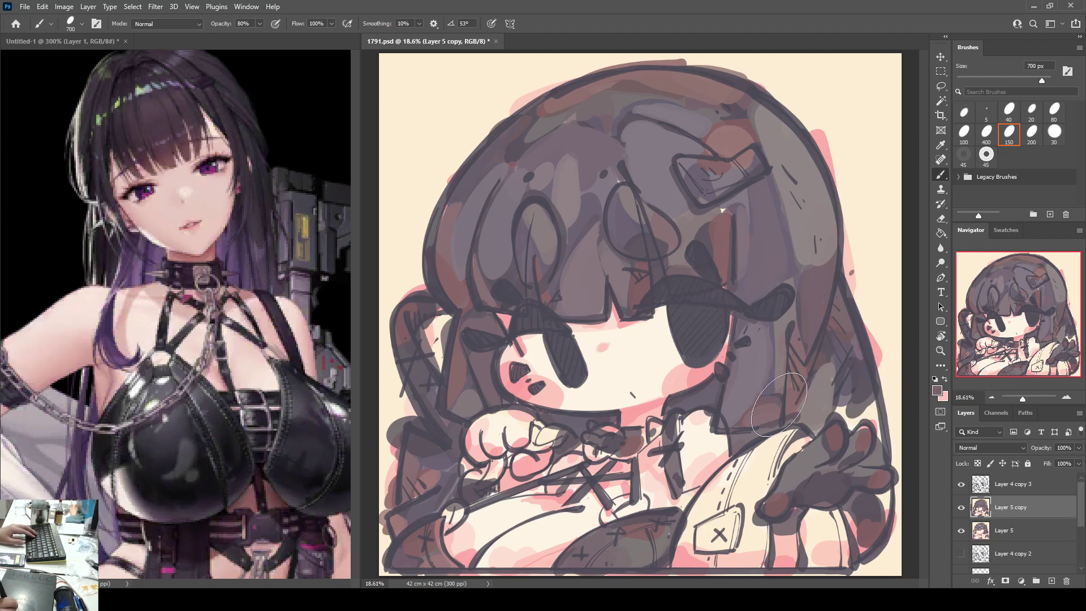
mouse_move(851, 416)
left_mouse_down()
mouse_move(864, 406)
mouse_move(868, 461)
left_mouse_up()
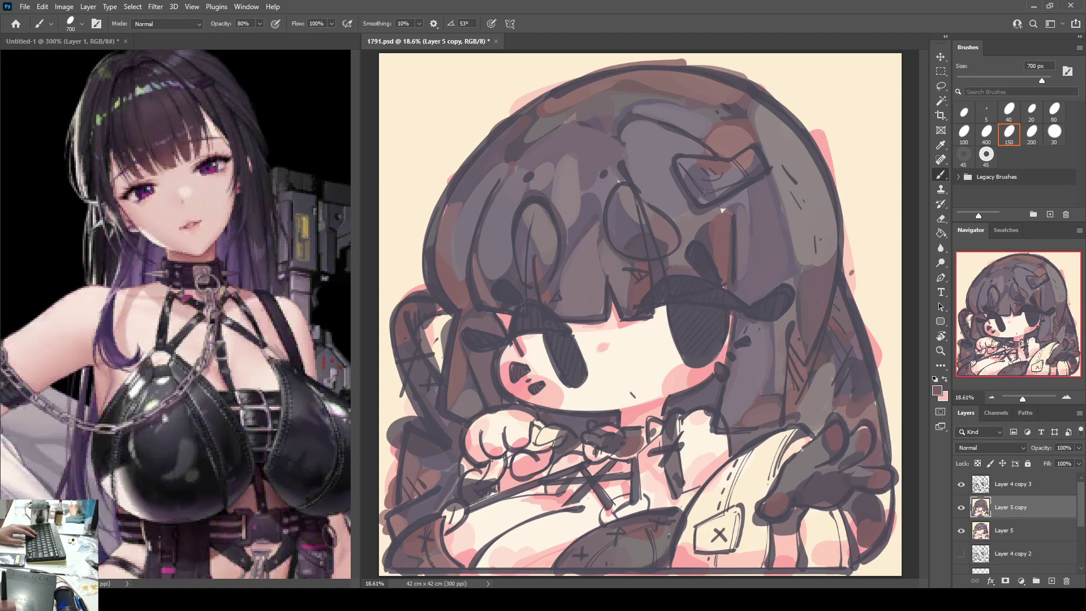
left_click(869, 505, "alt")
mouse_move(852, 511)
left_mouse_down()
mouse_move(861, 543)
mouse_move(862, 501)
mouse_move(882, 520)
mouse_move(874, 539)
mouse_move(872, 514)
mouse_move(863, 551)
mouse_move(868, 501)
mouse_move(847, 505)
mouse_move(851, 496)
mouse_move(882, 505)
mouse_move(869, 527)
left_mouse_up()
left_click(872, 503, "alt")
left_click(860, 520, "alt")
left_click(859, 496, "alt")
Step: Cover the light and reddish patches in the back hair above the glove with sampled mauve-brown, and save the file
mouse_move(841, 407)
left_mouse_down()
mouse_move(852, 427)
mouse_move(861, 411)
mouse_move(877, 433)
mouse_move(871, 402)
mouse_move(847, 399)
mouse_move(858, 406)
mouse_move(856, 382)
left_mouse_up()
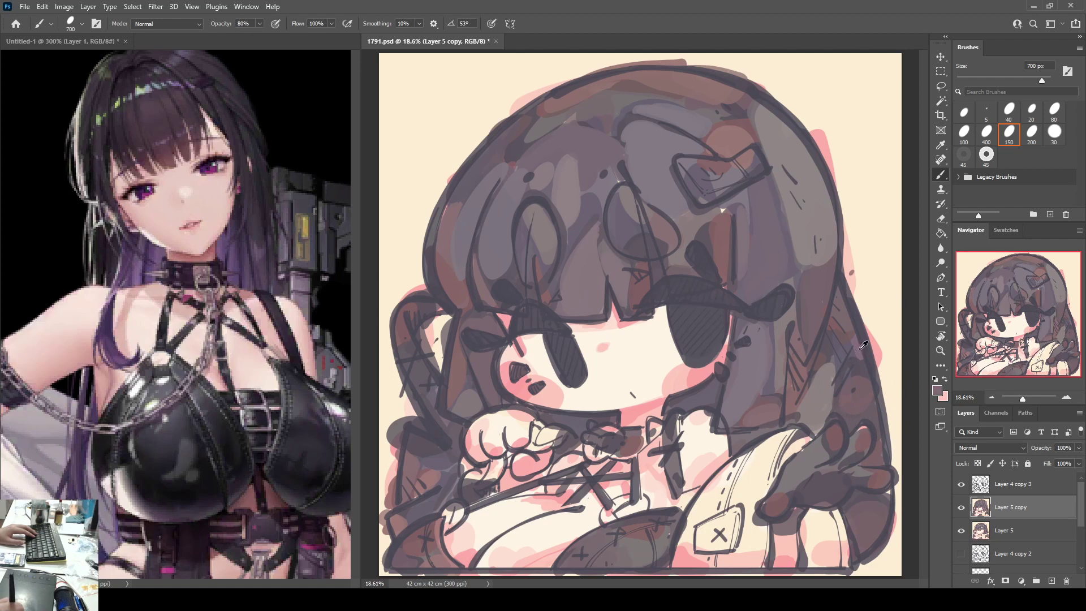
left_click(861, 351, "alt")
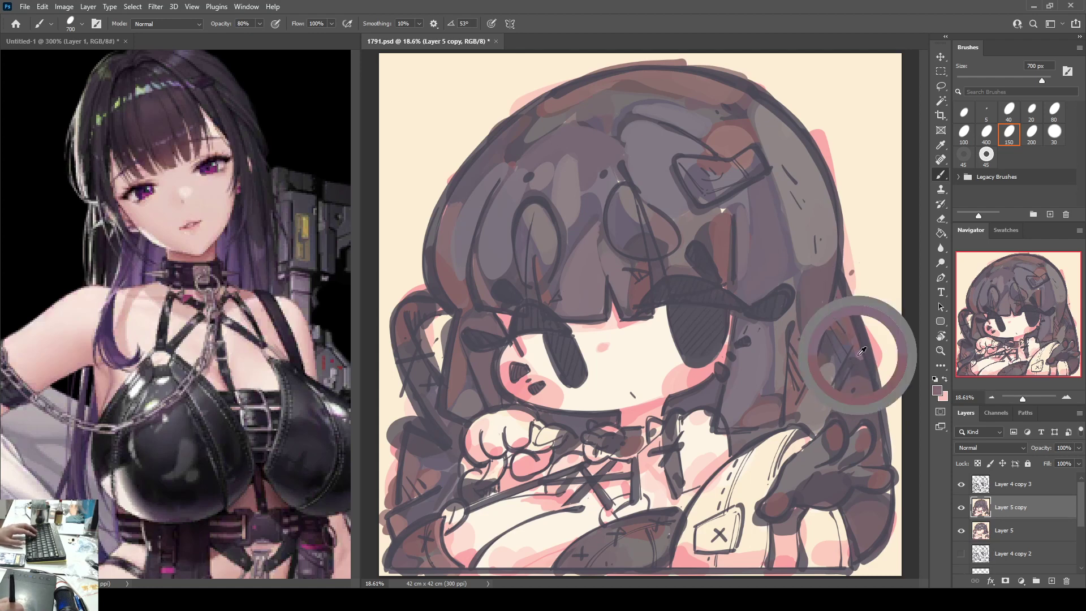
mouse_move(848, 318)
left_mouse_down()
mouse_move(858, 354)
mouse_move(843, 306)
mouse_move(836, 358)
mouse_move(853, 342)
mouse_move(832, 373)
left_mouse_up()
left_click_drag(837, 294, 793, 417)
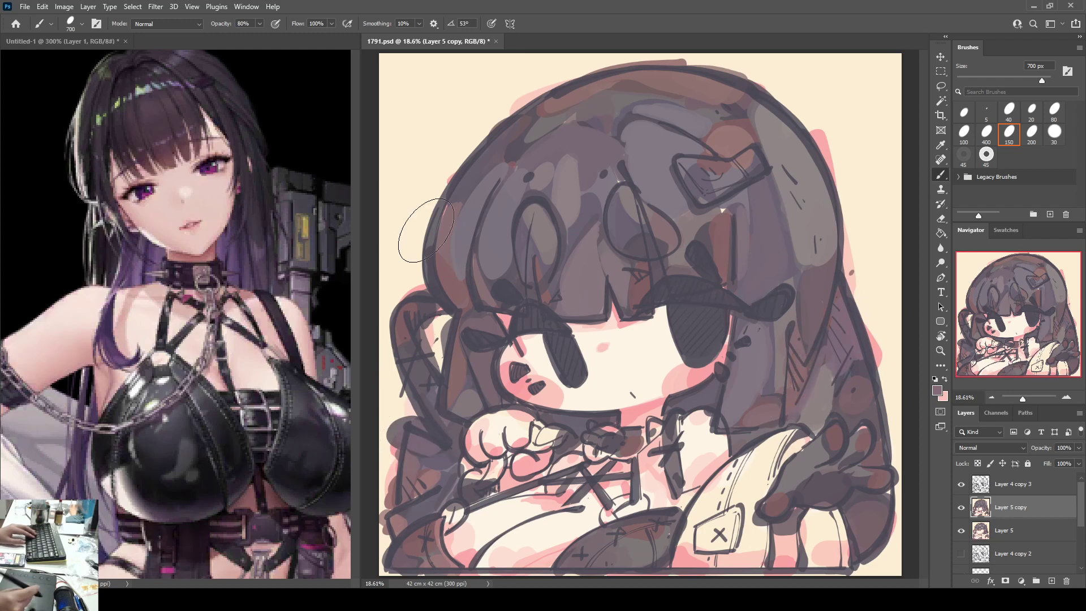
key("ctrl+s")
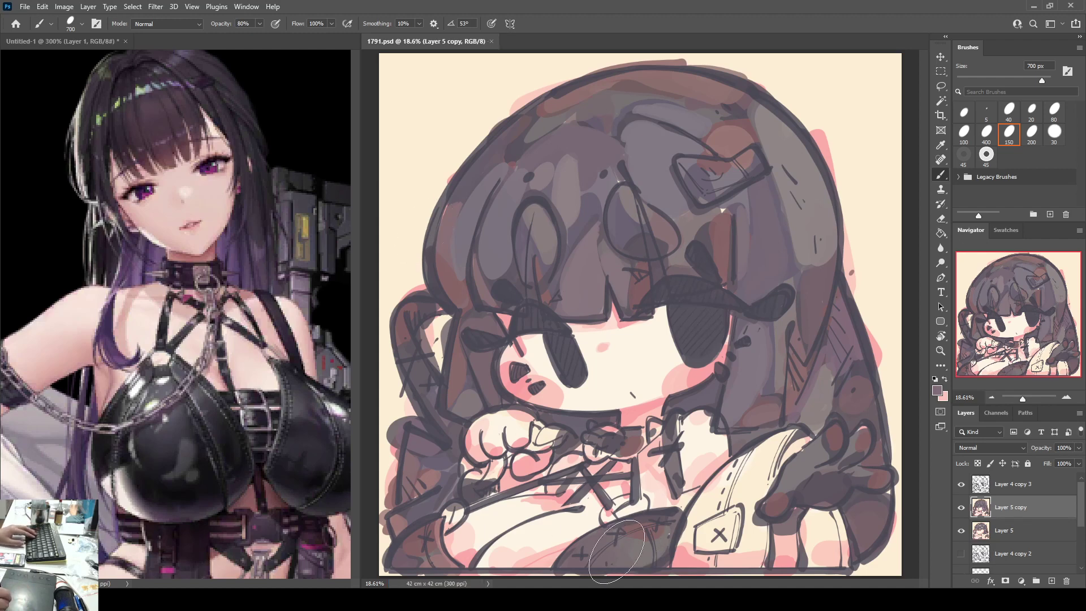
Step: Paint the stitched dark top with sampled gray-brown tones, and fill the adjoining dark piece at the lower left of the drawing
left_click_drag(634, 556, 592, 536)
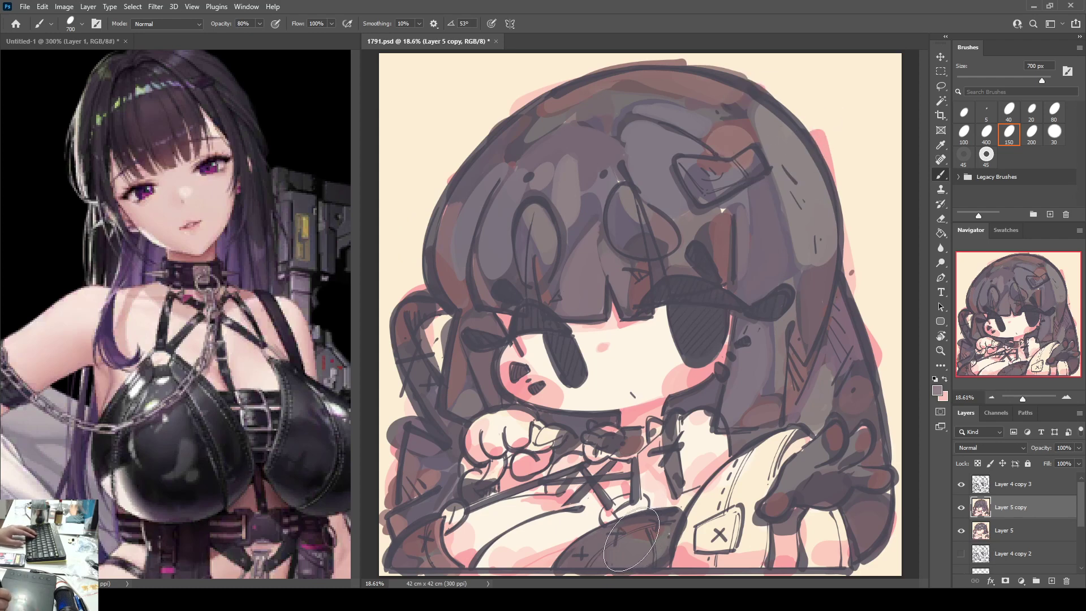
left_click(626, 552, "alt")
left_click_drag(625, 553, 601, 544)
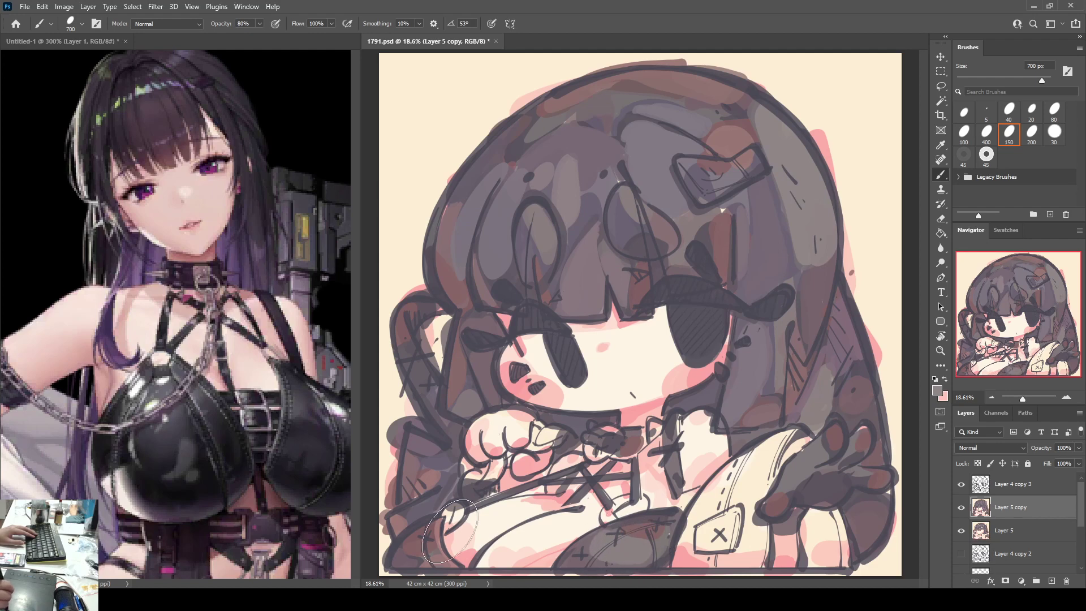
left_click_drag(435, 534, 419, 538)
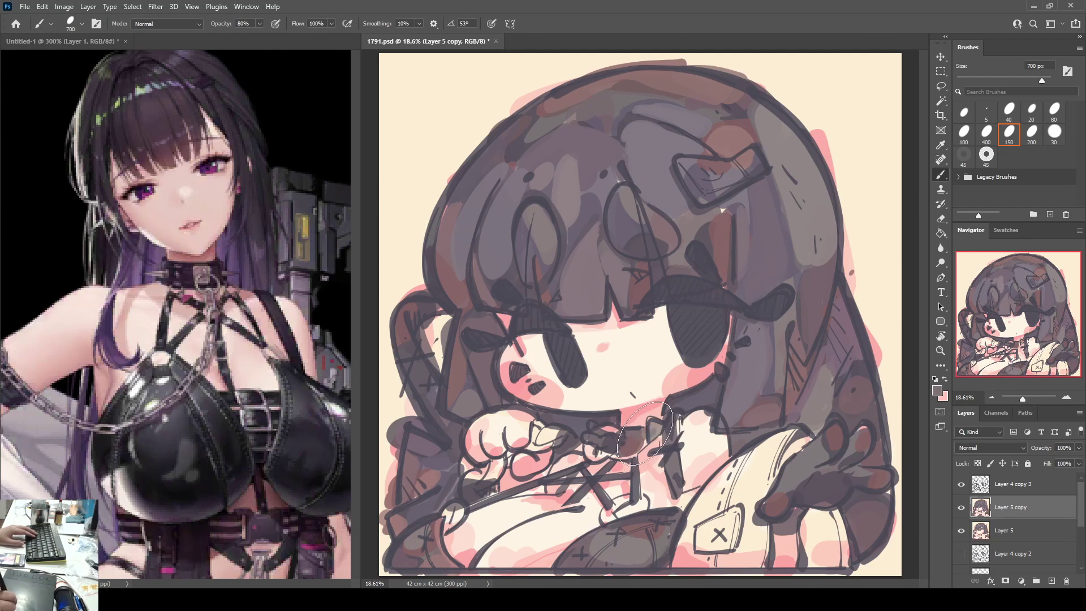
Step: Cover the light gaps in the collar, wrist cuff and chest straps with sampled dark gray-brown, using sampled cream on the adjacent light areas
left_click(677, 401, "alt")
mouse_move(616, 451)
left_mouse_down()
mouse_move(595, 435)
mouse_move(591, 447)
mouse_move(607, 447)
mouse_move(601, 433)
mouse_move(611, 451)
mouse_move(645, 440)
left_mouse_up()
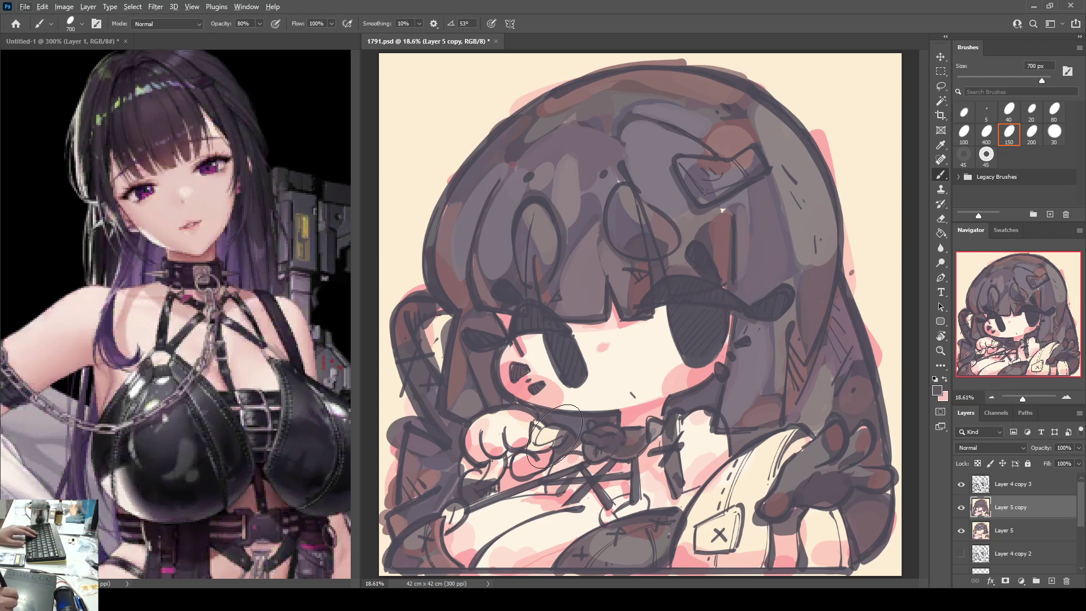
mouse_move(554, 436)
left_mouse_down()
mouse_move(535, 447)
mouse_move(537, 427)
left_mouse_up()
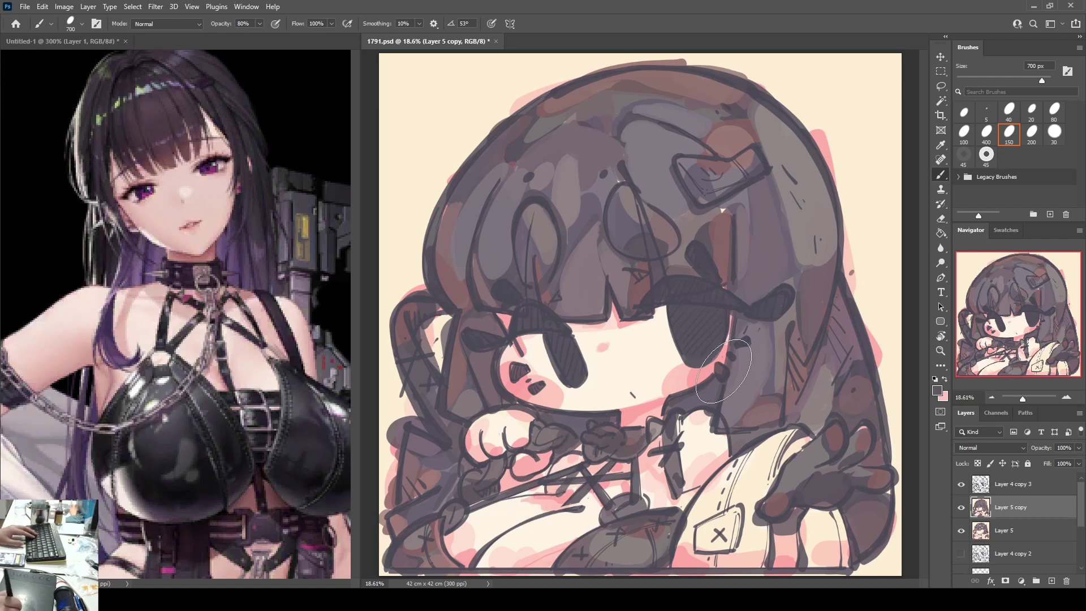
left_click(763, 522, "alt")
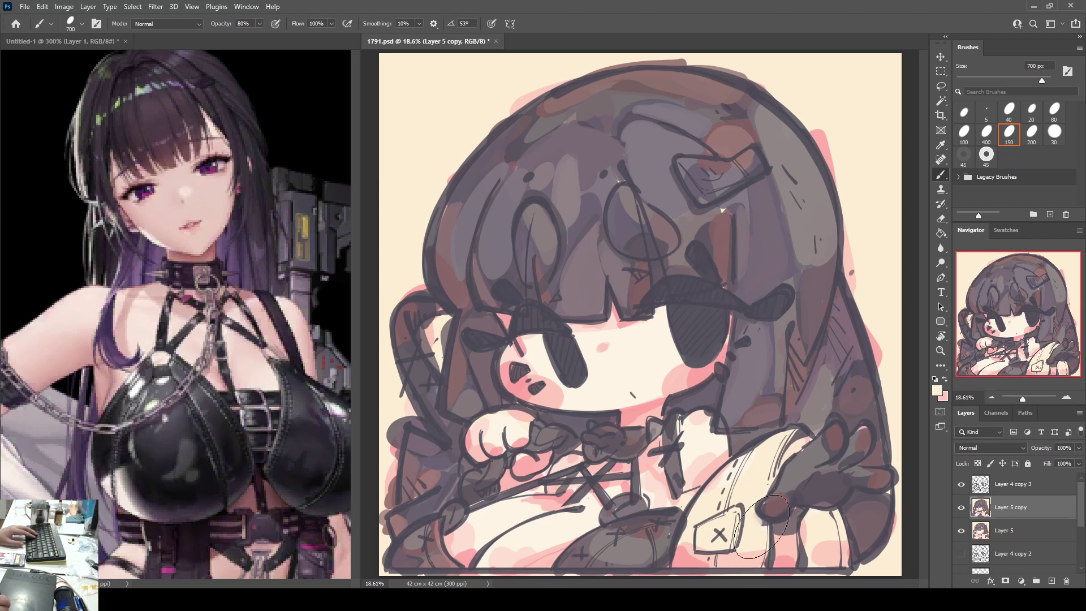
left_click(778, 378, "alt")
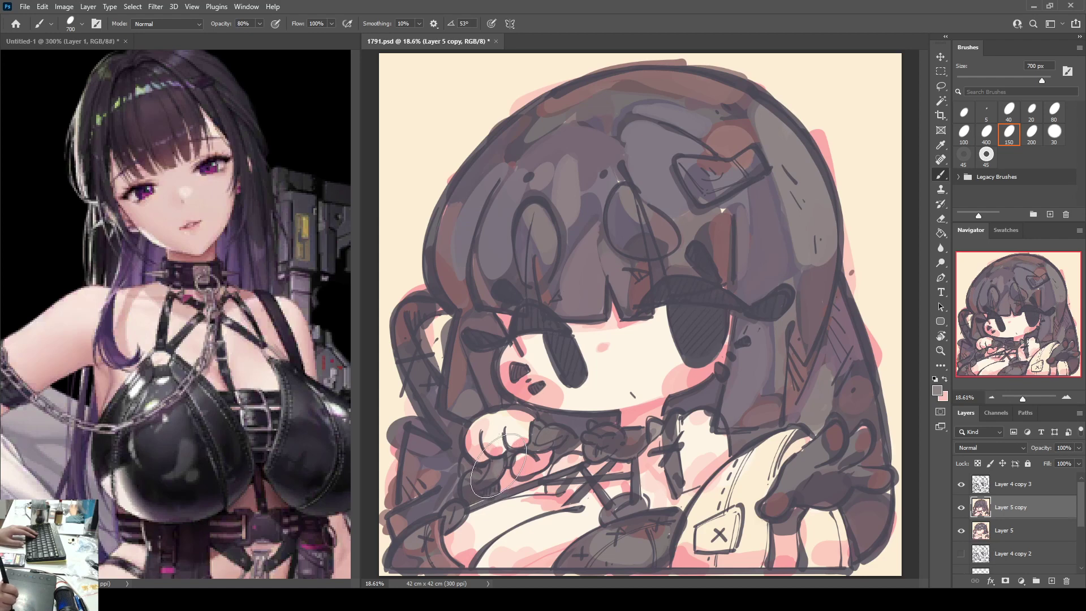
left_click_drag(563, 433, 547, 428)
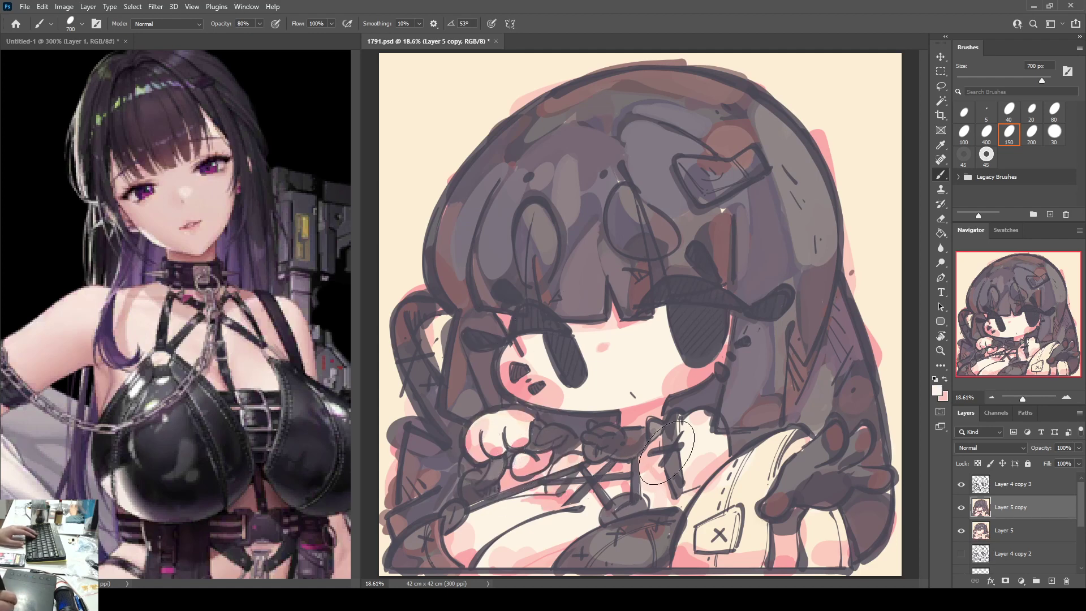
Step: Darken the stitched shoulder strap with sampled gray-brown, and stroke a sampled gray tone along the strap crossing the chest
left_click(658, 471, "alt")
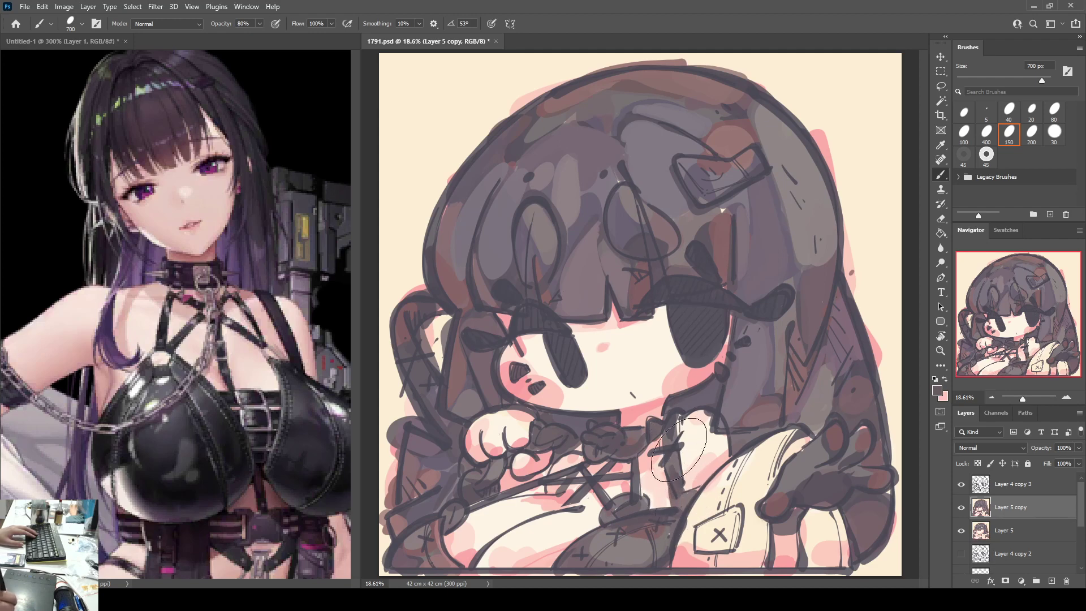
left_click_drag(681, 421, 684, 491)
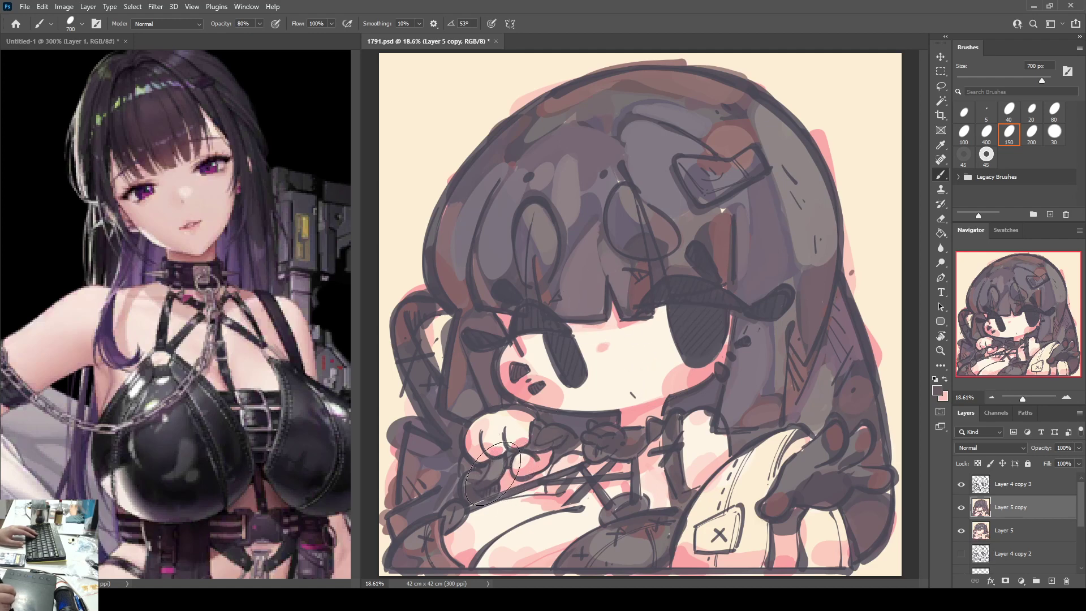
left_click(792, 151, "alt")
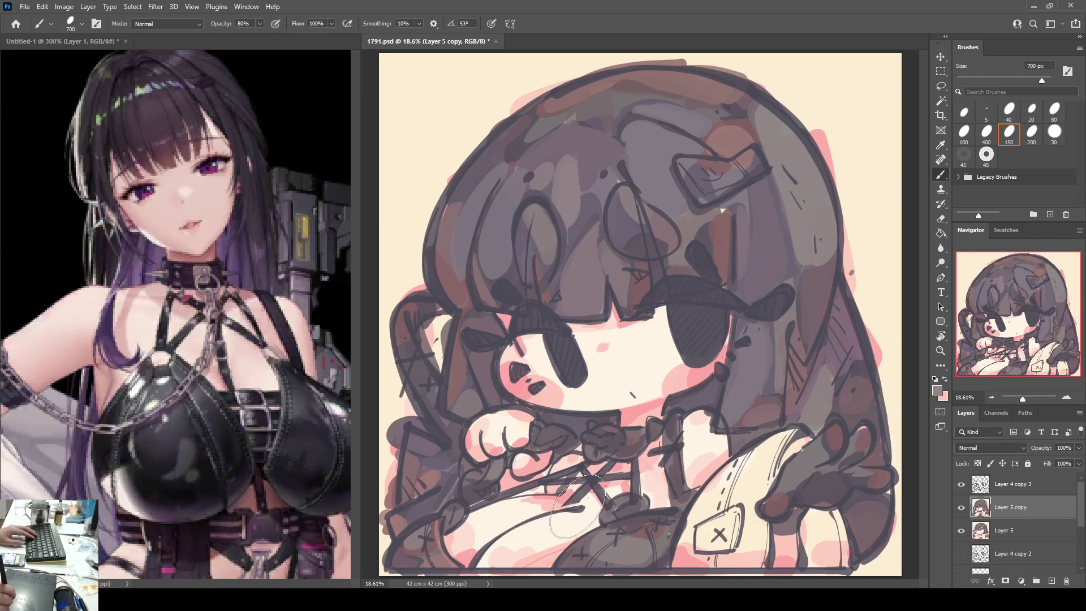
mouse_move(474, 554)
left_mouse_down()
mouse_move(495, 535)
mouse_move(572, 503)
left_mouse_up()
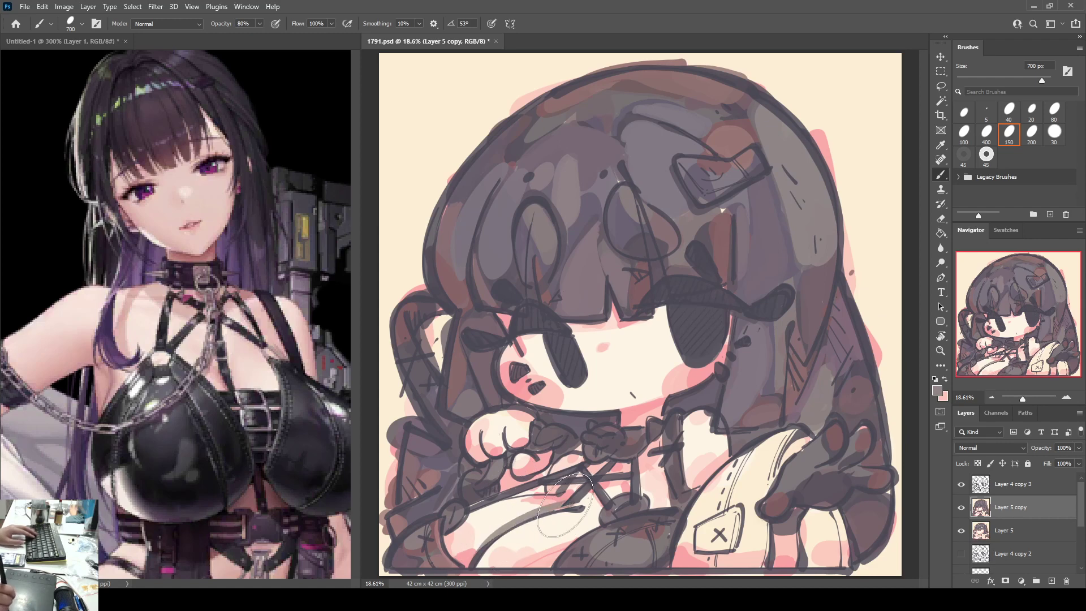
Step: Undo the last stroke, then paint the light jacket sleeve and adjoining lower area with sampled cream and pale pink, and save the file
key("ctrl+z")
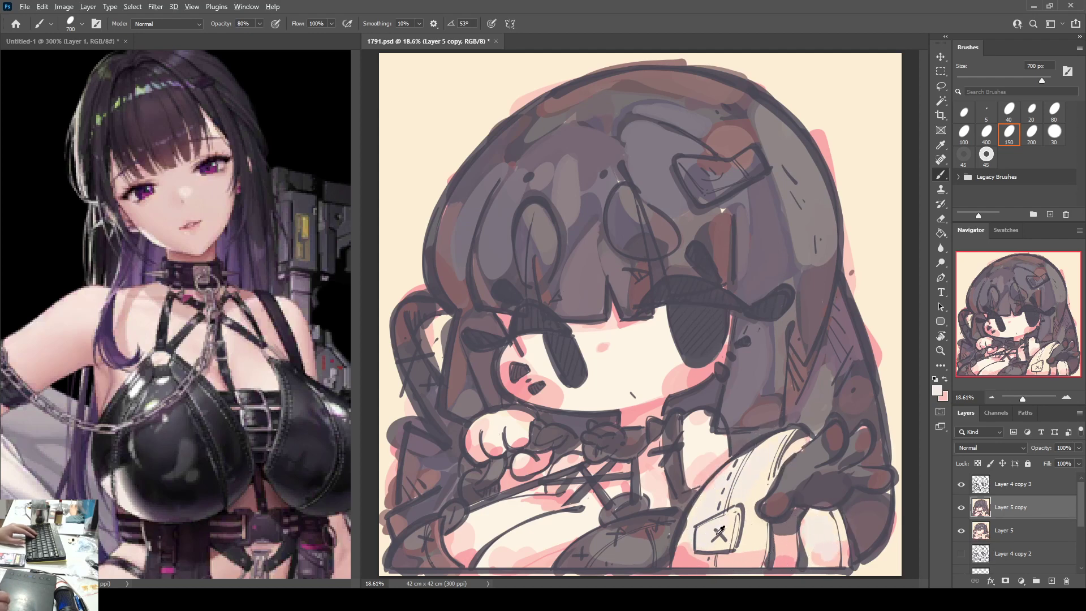
mouse_move(748, 548)
left_mouse_down()
mouse_move(681, 549)
mouse_move(736, 565)
left_mouse_up()
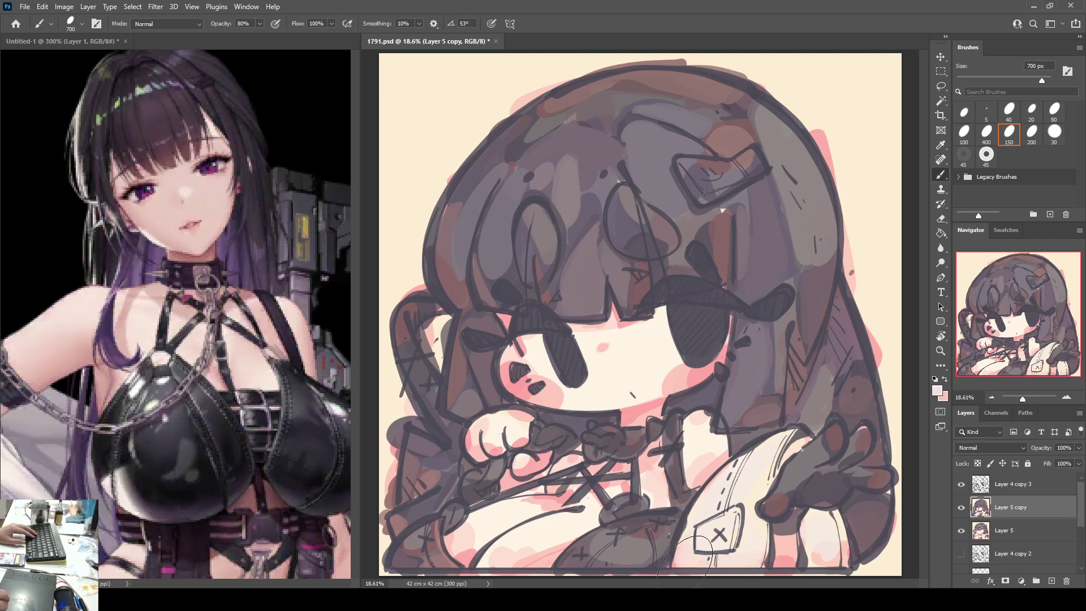
mouse_move(704, 505)
left_mouse_down()
mouse_move(773, 453)
mouse_move(771, 474)
mouse_move(799, 442)
left_mouse_up()
left_click(761, 545, "alt")
mouse_move(805, 524)
left_mouse_down()
mouse_move(831, 537)
mouse_move(828, 559)
mouse_move(848, 547)
mouse_move(839, 525)
left_mouse_up()
left_click(846, 548, "alt")
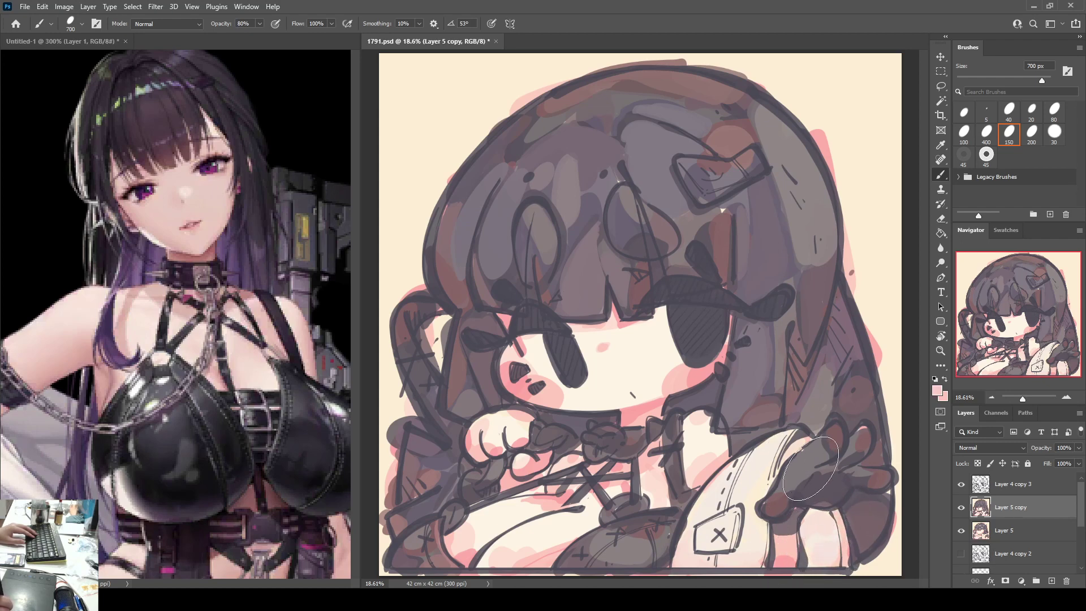
left_click_drag(796, 462, 792, 450)
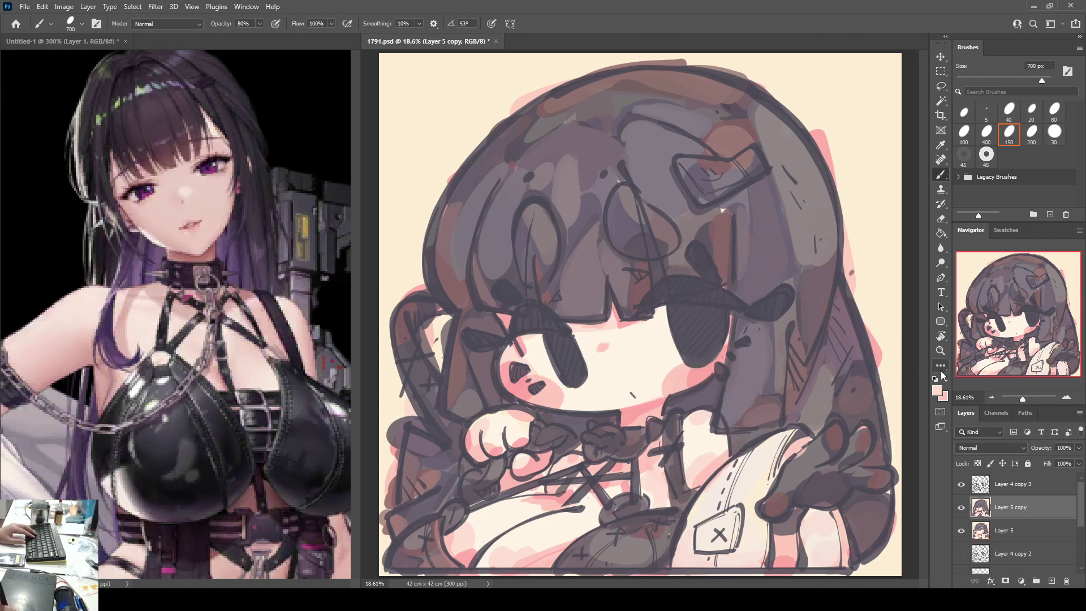
key("ctrl+s")
Step: Shade the skin under the fringe, beside the left eye and below the glove with a dusty pink tone, saving the file
key("i")
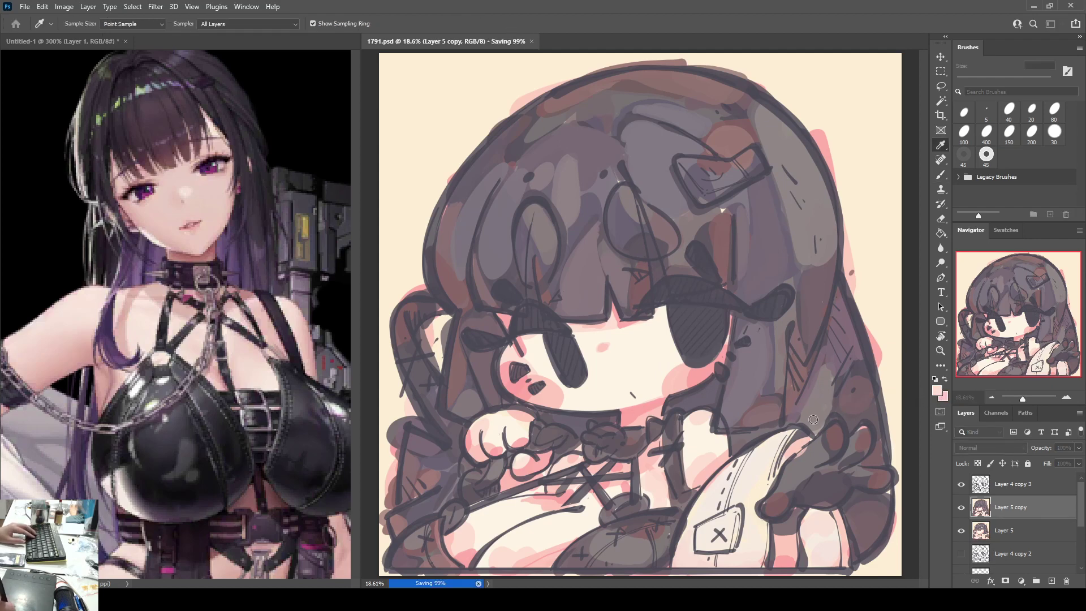
key("b")
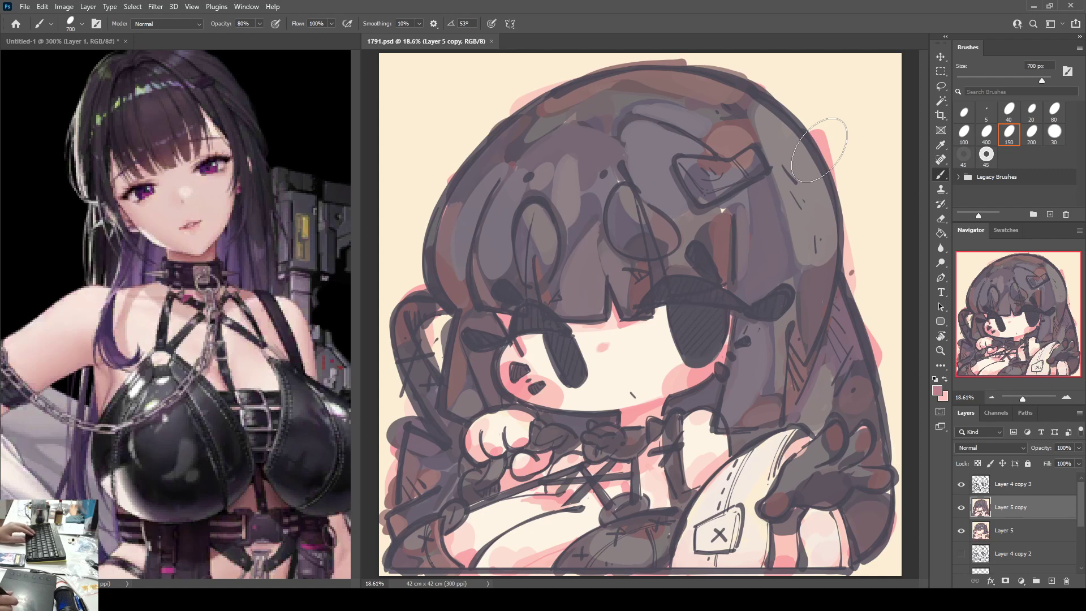
left_click_drag(507, 310, 499, 313)
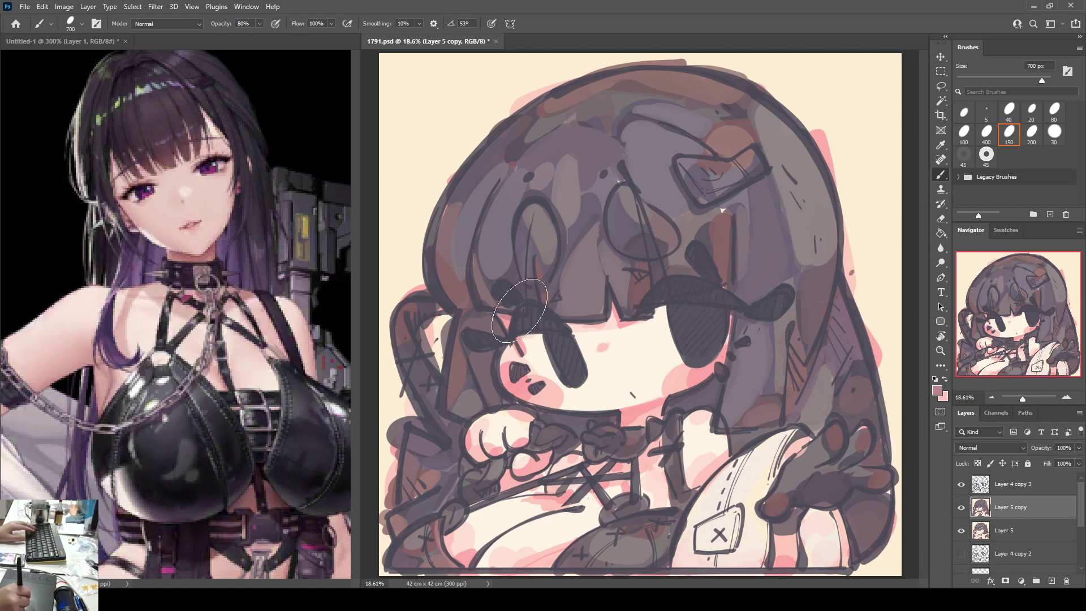
key("ctrl+s")
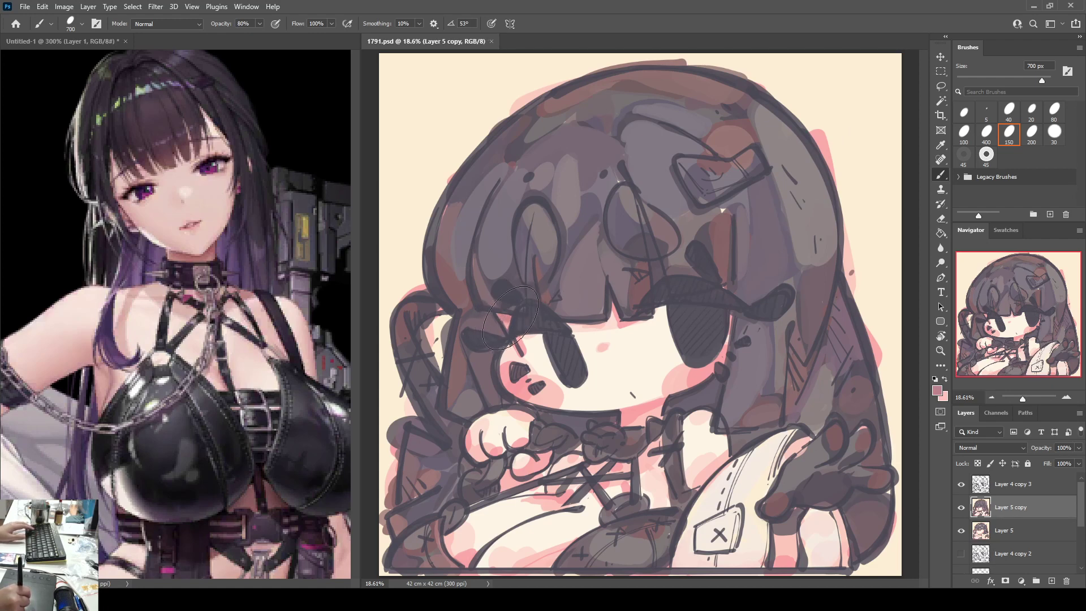
left_click_drag(511, 323, 518, 357)
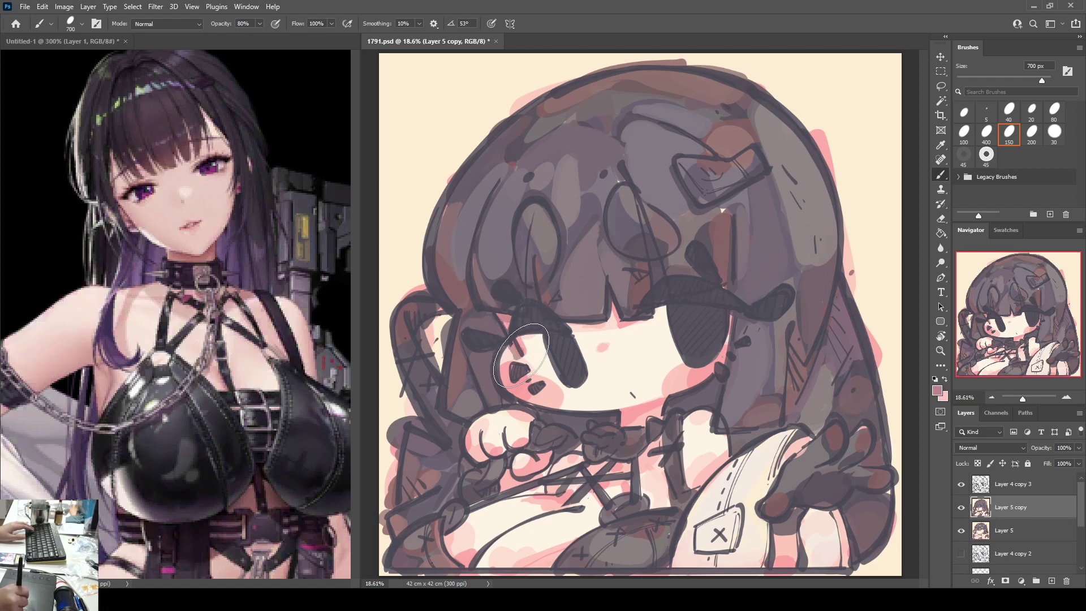
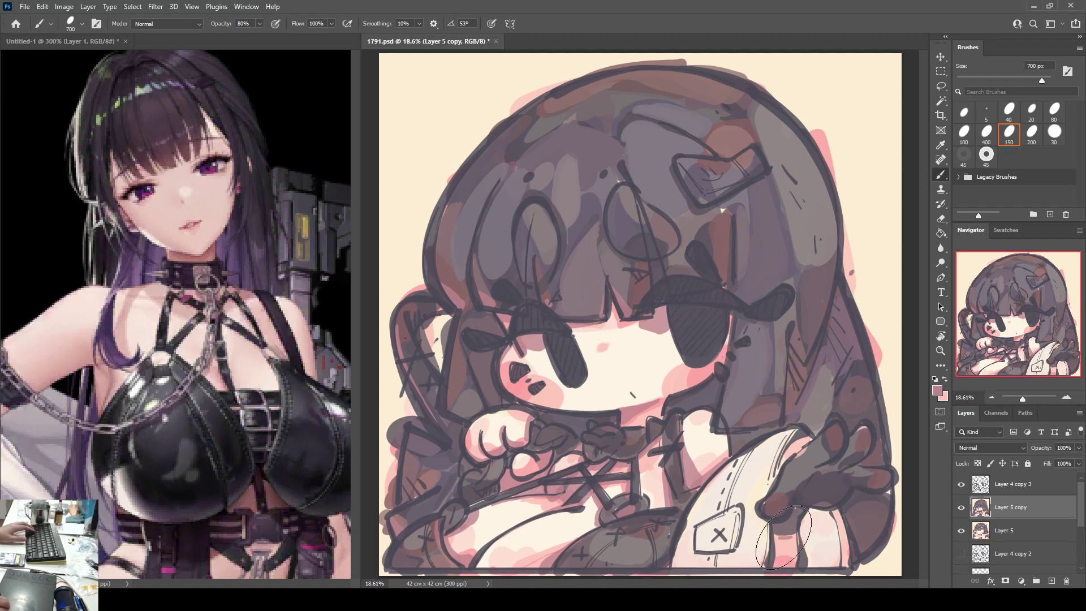
mouse_move(793, 536)
left_mouse_down()
mouse_move(778, 558)
mouse_move(793, 446)
mouse_move(782, 469)
left_mouse_up()
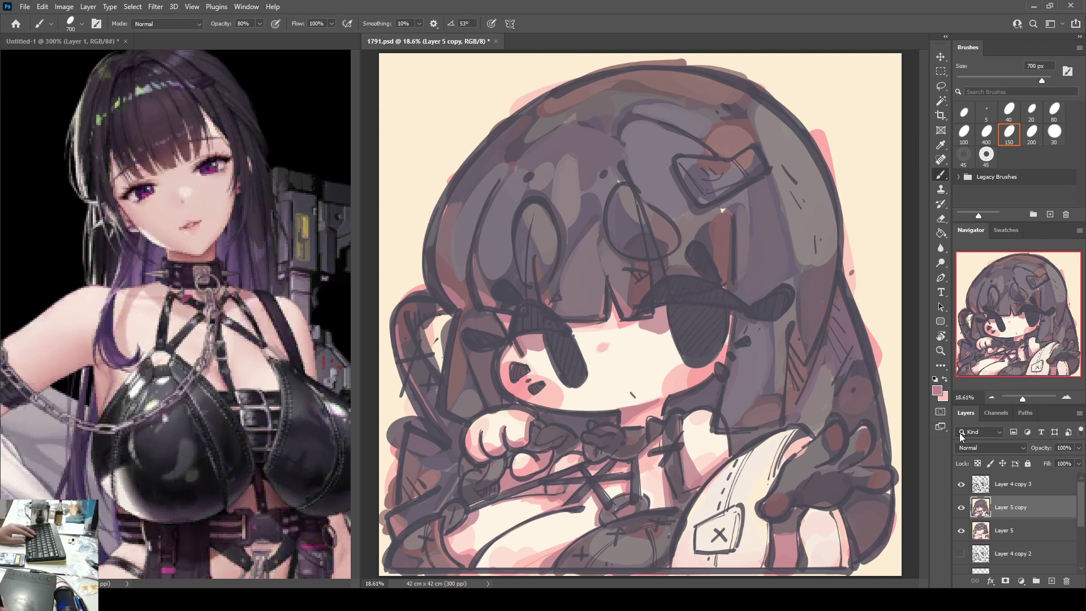
Step: Duplicate Layer 5 copy, darken the sleeve edge beside the glove with mauve, and touch up the neck and shoulder with sampled pale skin color
key("i")
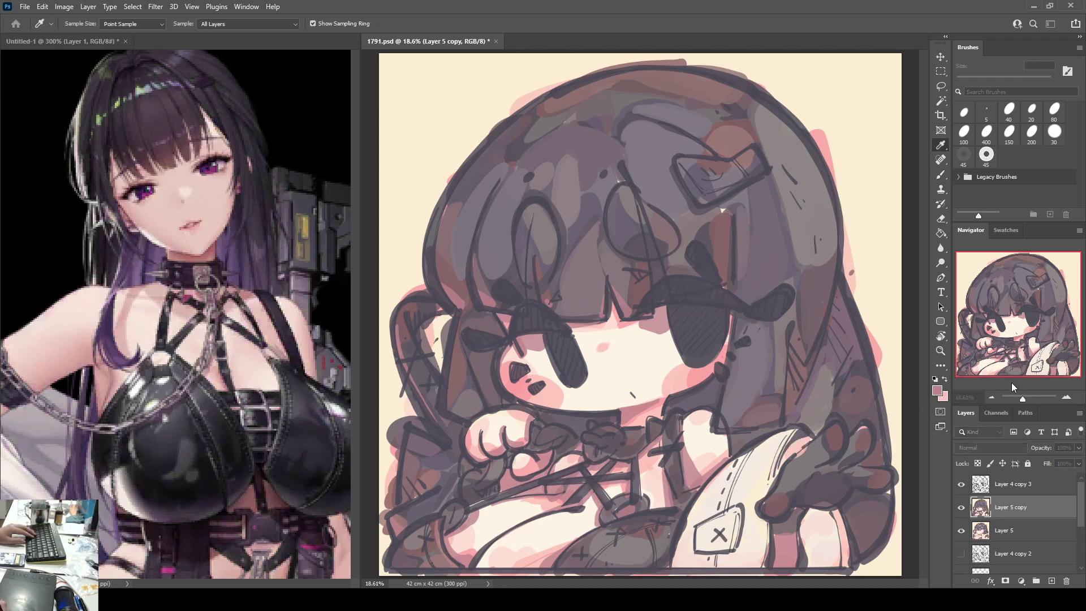
key("b")
key("ctrl+j")
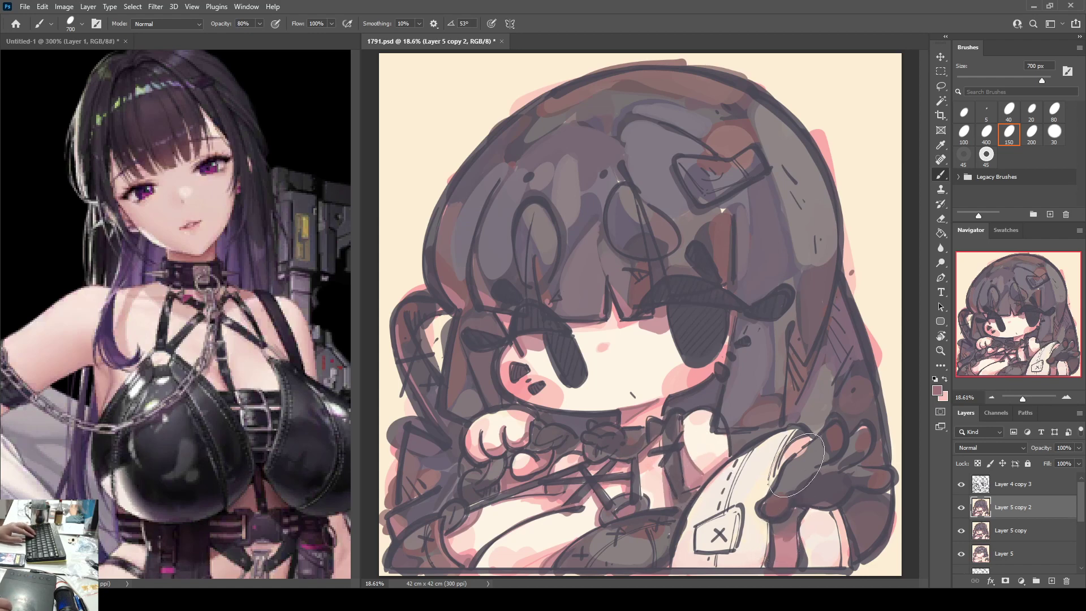
left_click_drag(780, 468, 800, 442)
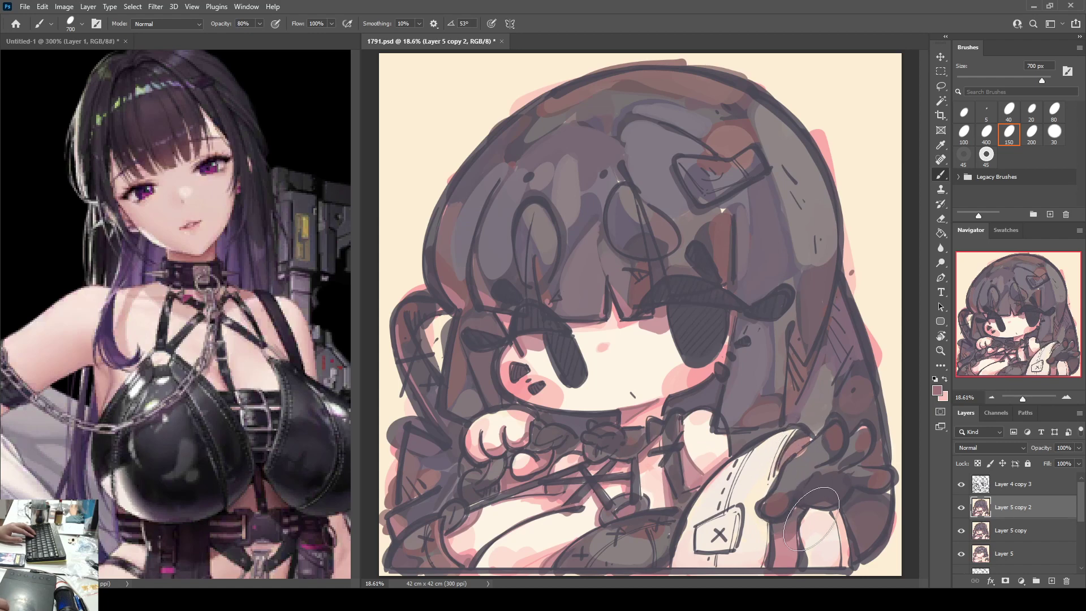
left_click(701, 437, "alt")
mouse_move(670, 452)
left_mouse_down()
mouse_move(651, 497)
mouse_move(625, 486)
mouse_move(653, 491)
mouse_move(656, 481)
mouse_move(656, 491)
left_mouse_up()
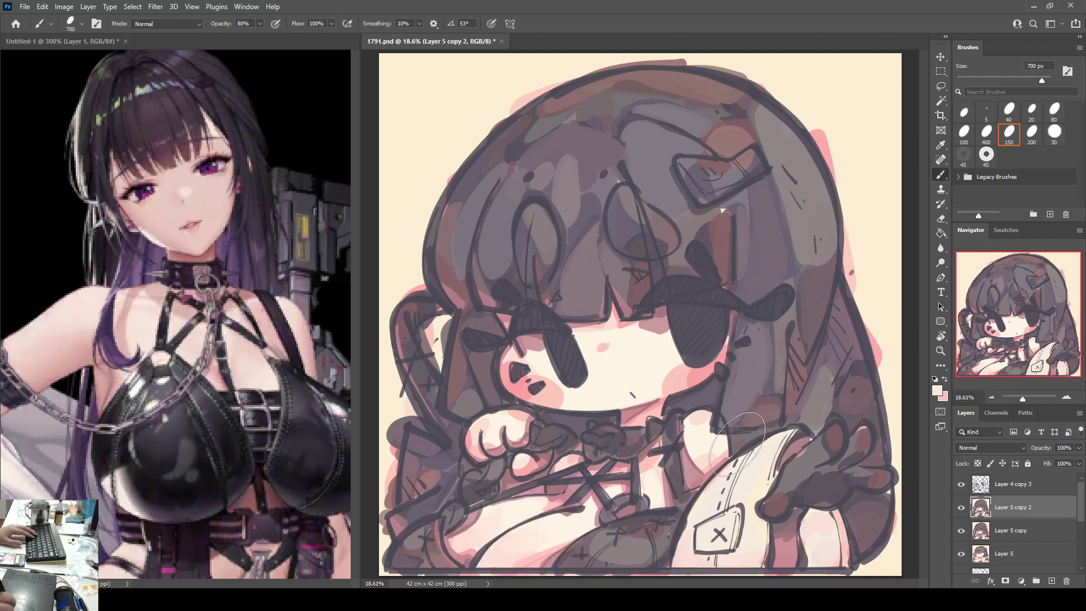
Step: Stroke a dusty mauve-pink tone down the long side hair lock, undoing the preceding trial stroke
left_click(701, 363, "alt")
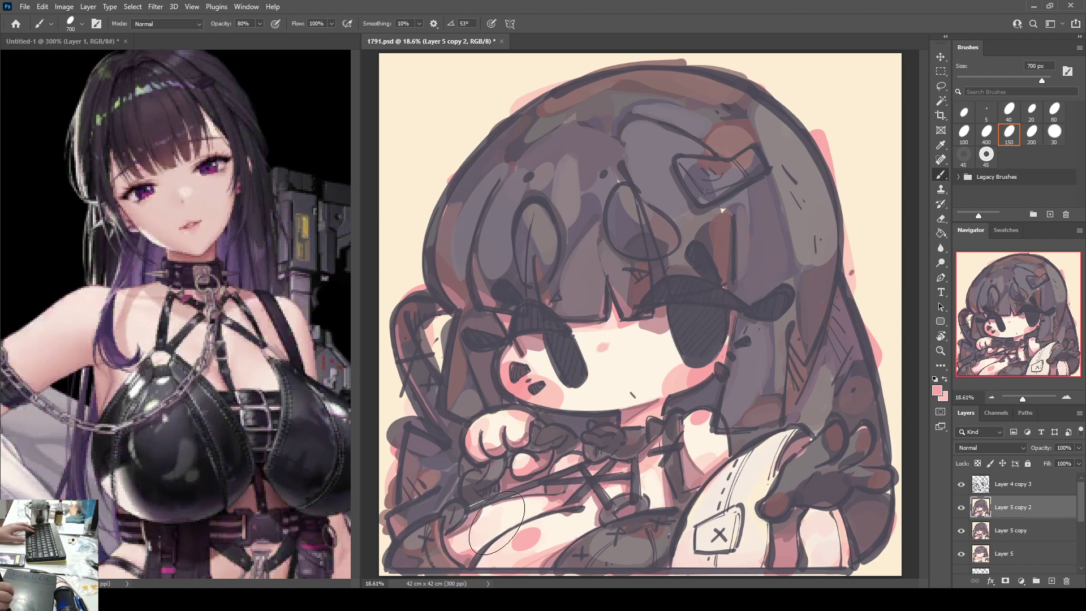
key("x")
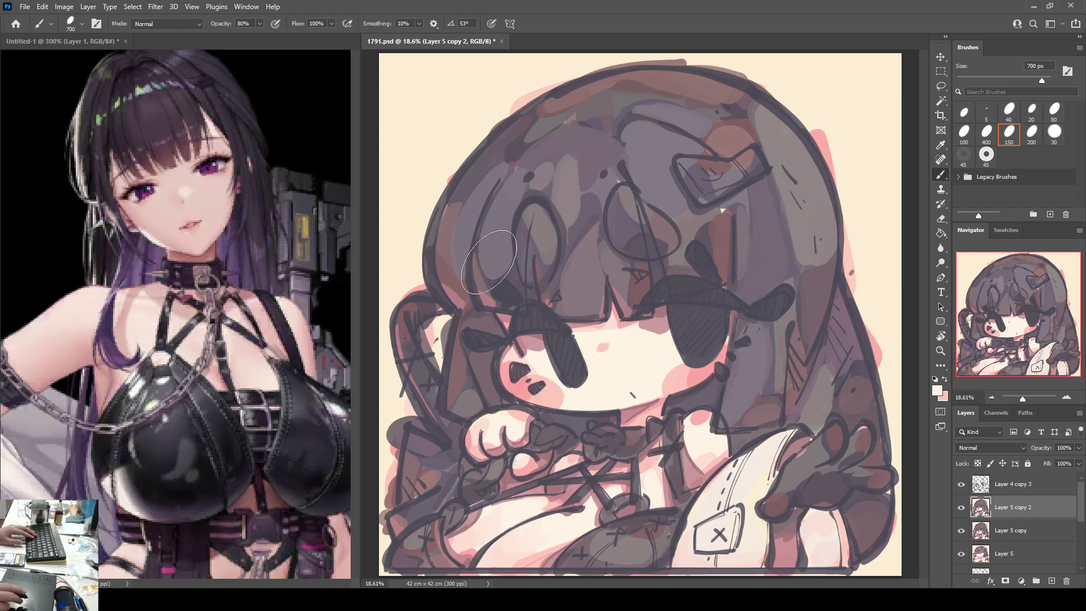
left_click(509, 384, "alt")
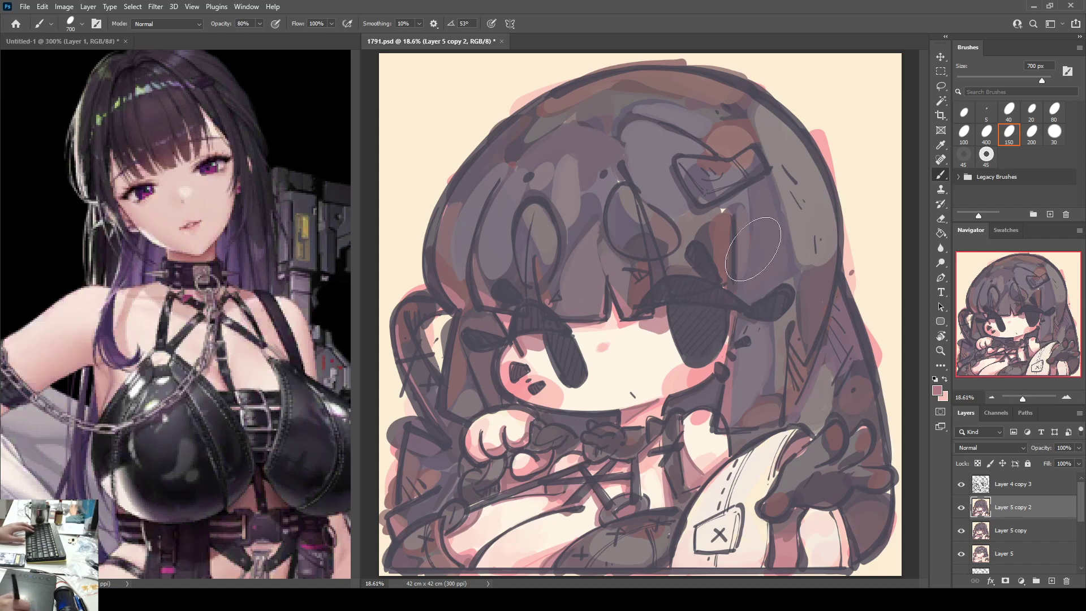
key("ctrl+z")
left_click_drag(837, 258, 809, 343)
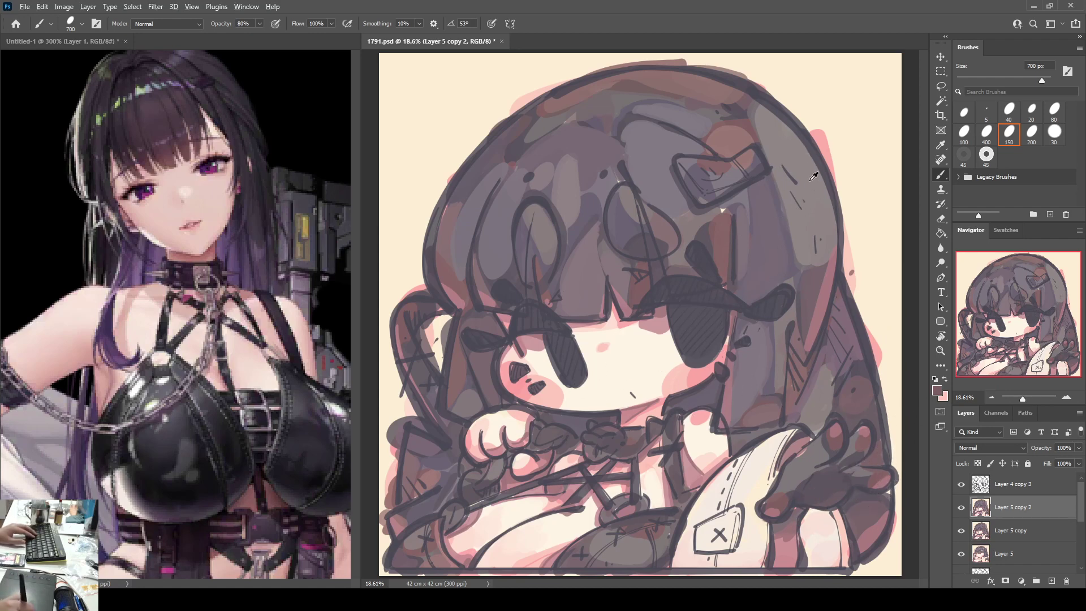
Step: Add dusty reddish-pink accents to the collar ornaments, straps and stitched dark top, and undo the last few strokes
left_click(425, 490, "alt")
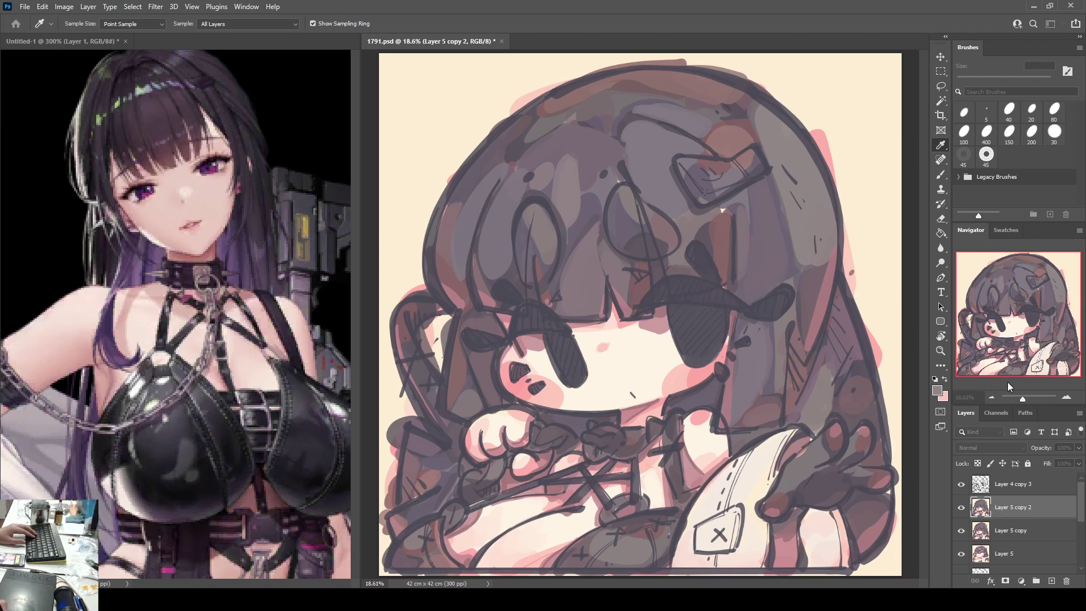
key("b")
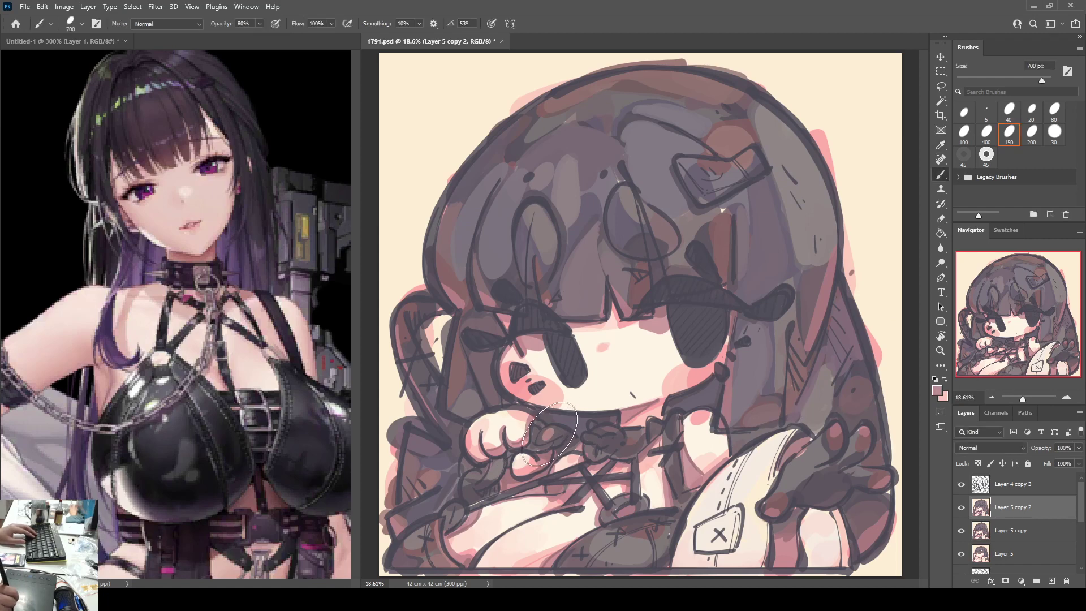
left_click_drag(549, 434, 560, 431)
left_click(551, 416, "alt")
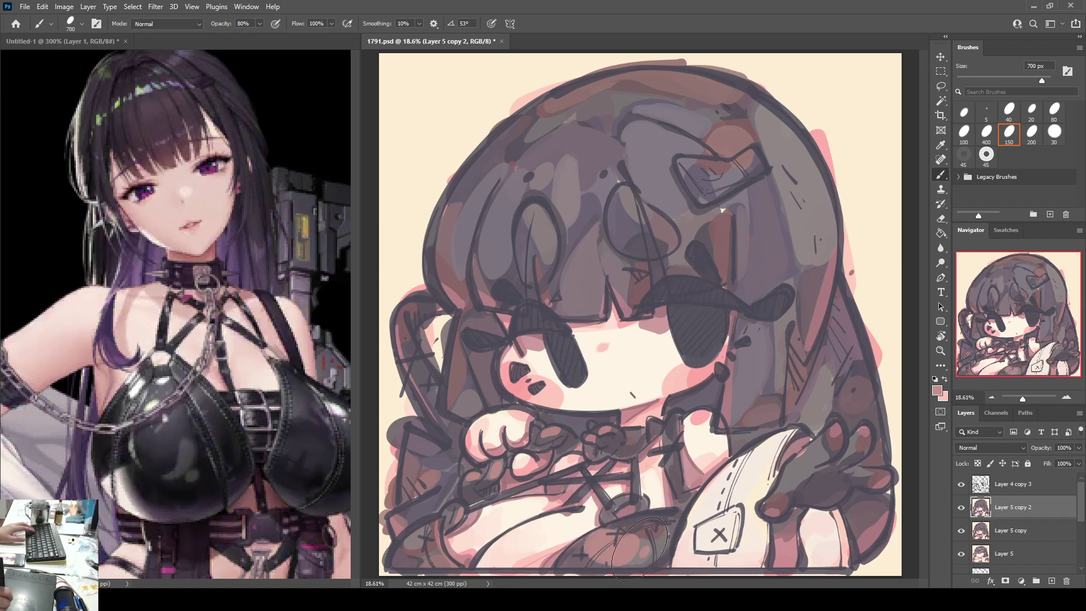
mouse_move(613, 543)
left_mouse_down()
mouse_move(645, 554)
mouse_move(597, 546)
mouse_move(637, 548)
left_mouse_up()
key("ctrl+z")
key("ctrl+z")
key("ctrl+z")
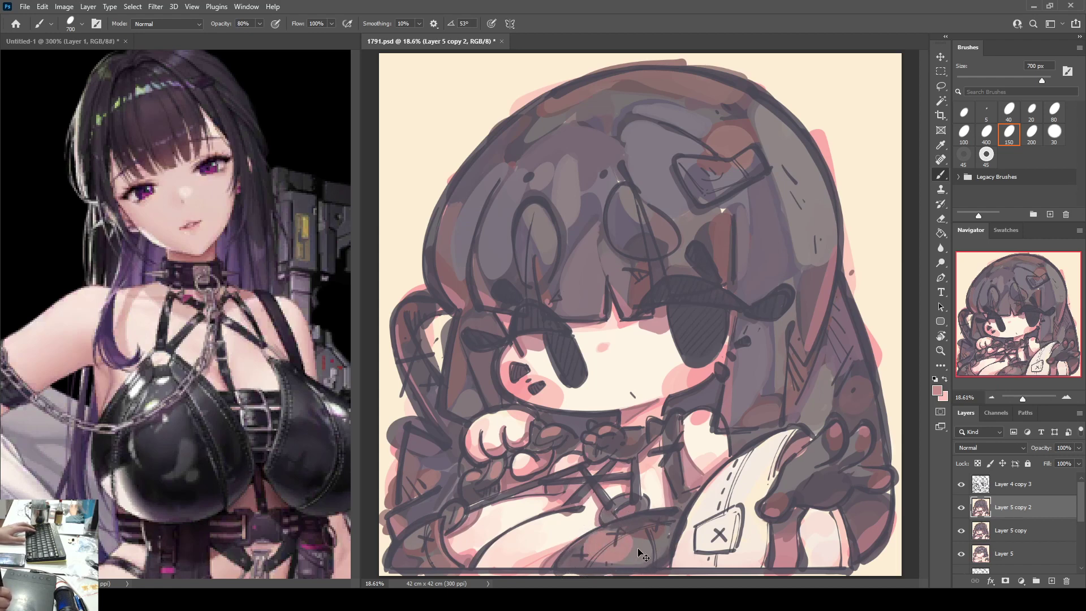
key("ctrl+z")
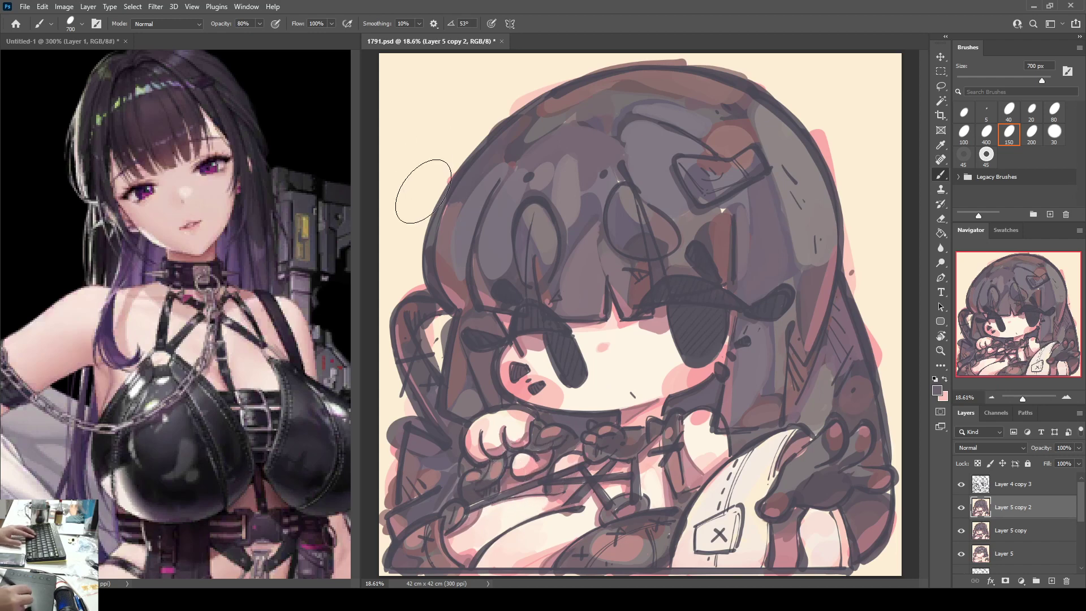
Step: Dab a row of highlights across the upper fringe with reddish pink sampled from the stitched top
left_click(570, 522, "alt")
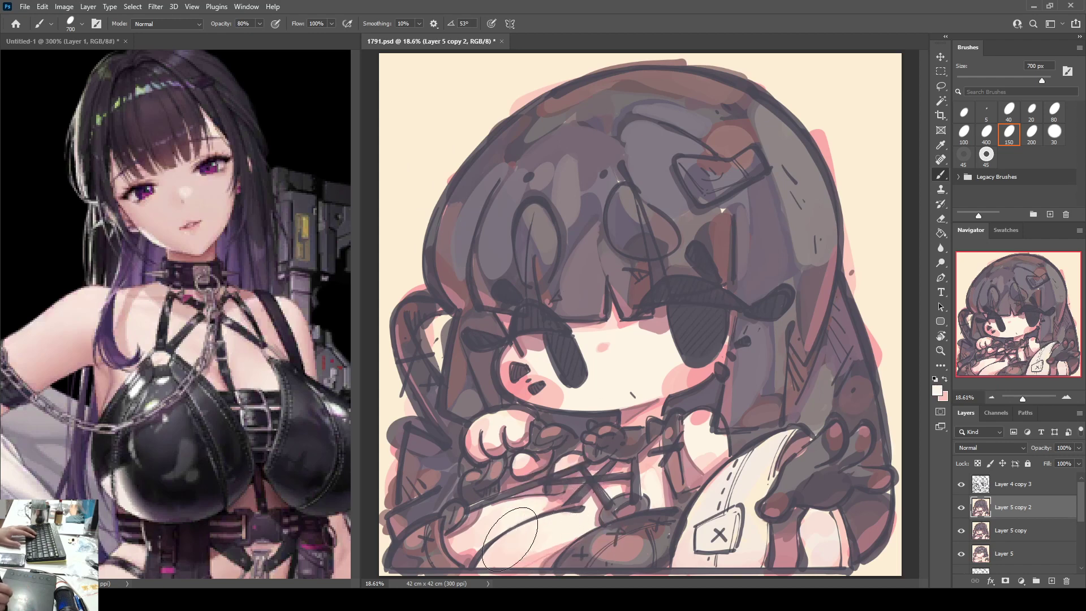
left_click(631, 533, "alt")
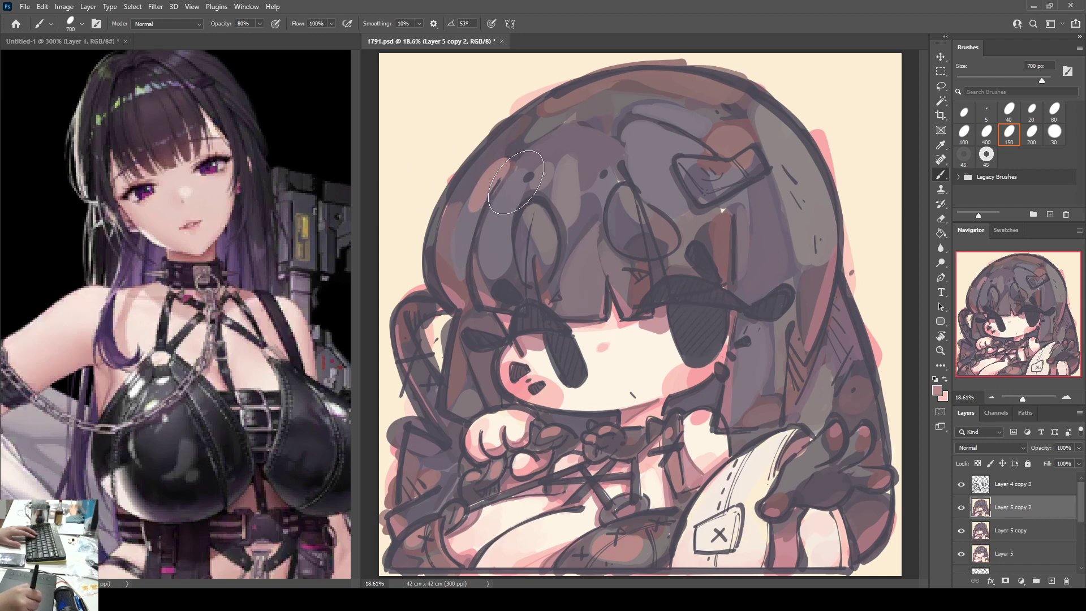
left_click_drag(518, 180, 509, 197)
left_click(631, 155)
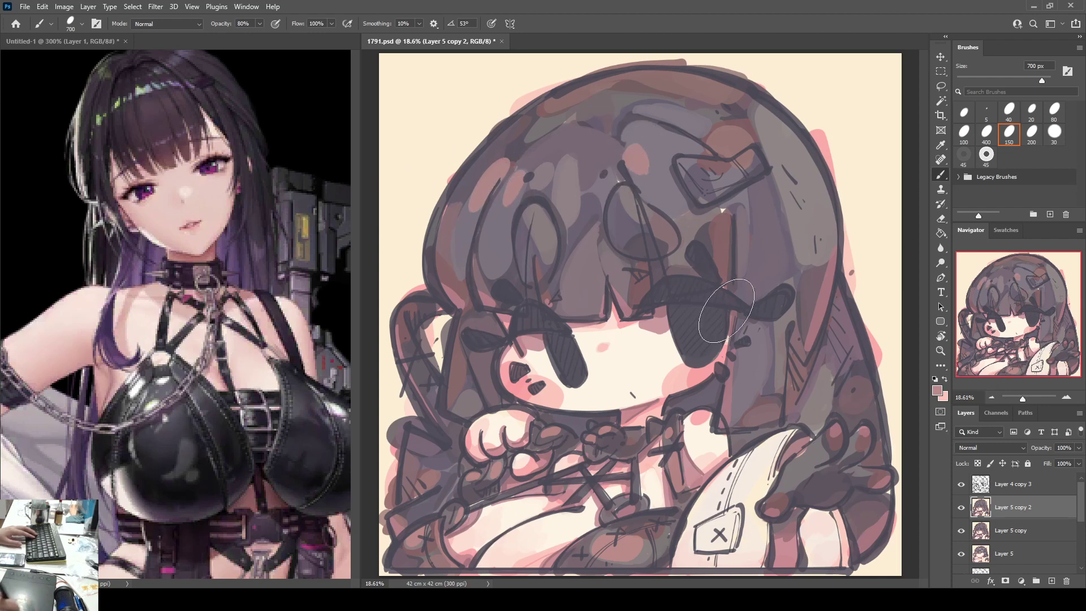
left_click_drag(568, 161, 565, 182)
left_click(594, 167)
left_click(659, 141)
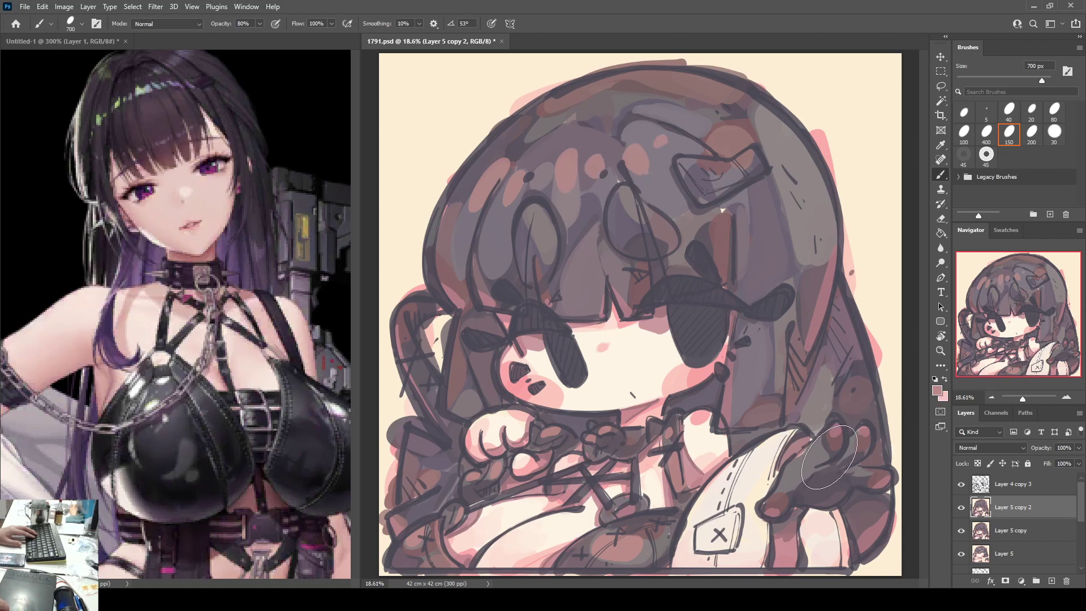
Step: Duplicate Layer 5 copy 2 and hide the earlier color layer copies beneath the new one
key("ctrl+j")
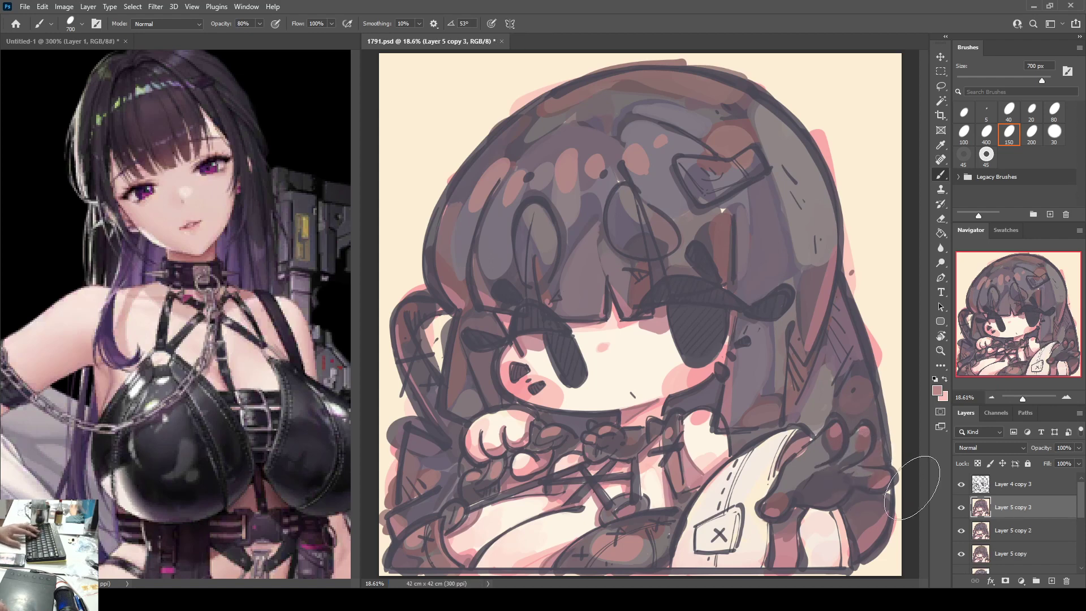
left_click(961, 531)
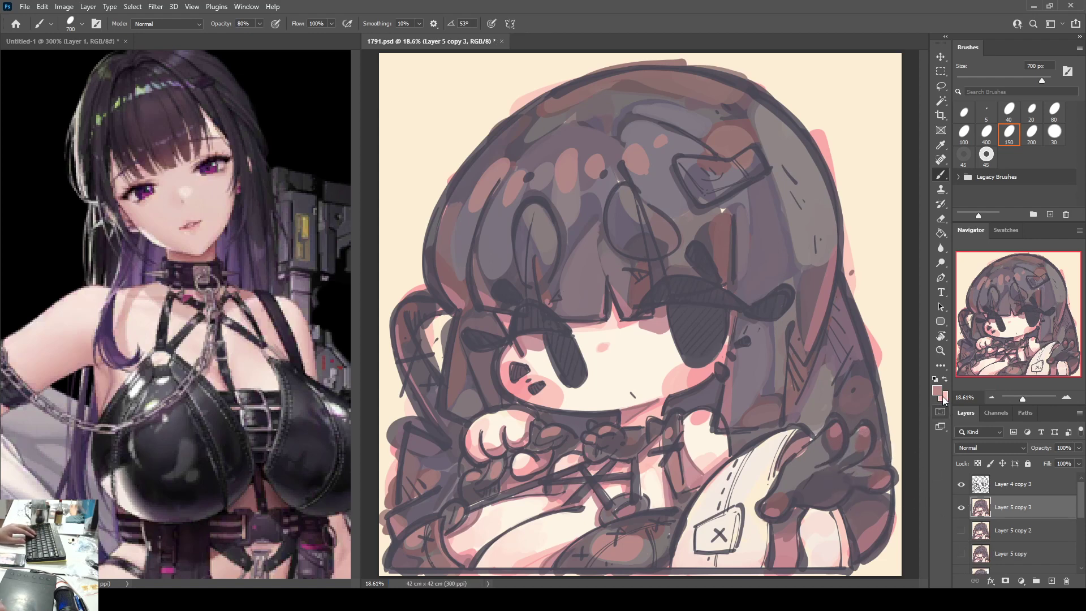
key("i")
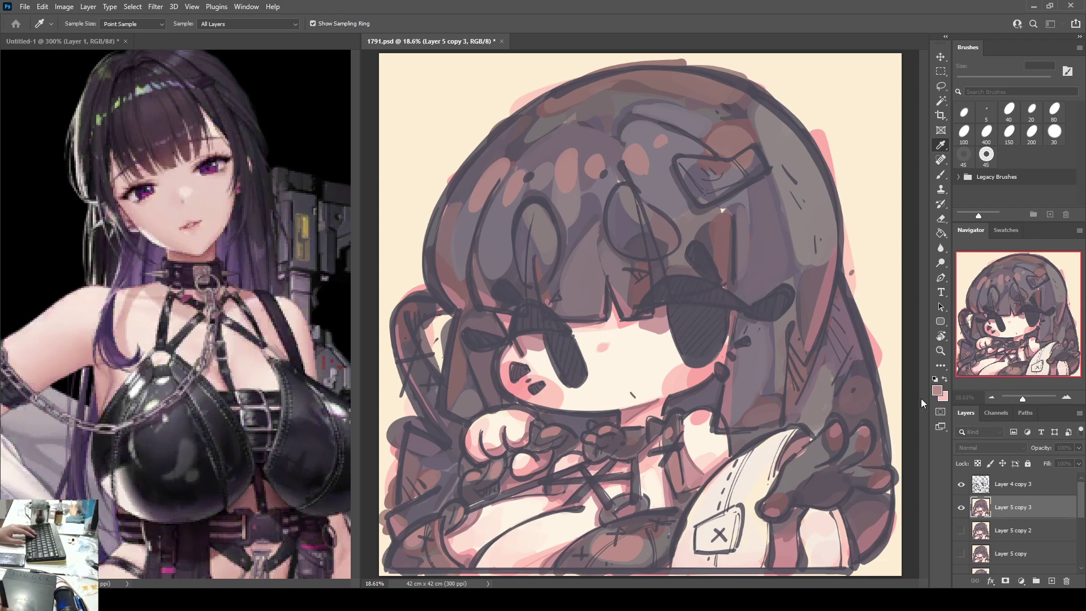
key("b")
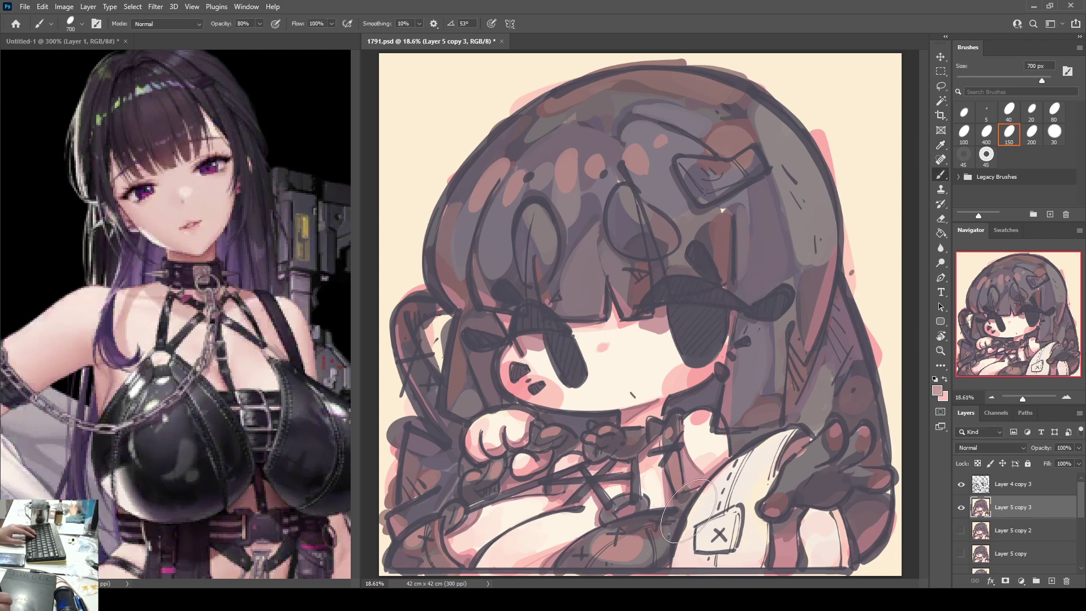
Step: Shade the white jacket's lapel, sleeve and lower folds with pale mauve tones sampled from the painting, using the 700 px brush
mouse_move(676, 557)
left_mouse_down()
mouse_move(715, 473)
mouse_move(696, 508)
mouse_move(700, 534)
mouse_move(757, 558)
mouse_move(823, 513)
mouse_move(804, 522)
mouse_move(811, 556)
mouse_move(814, 516)
left_mouse_up()
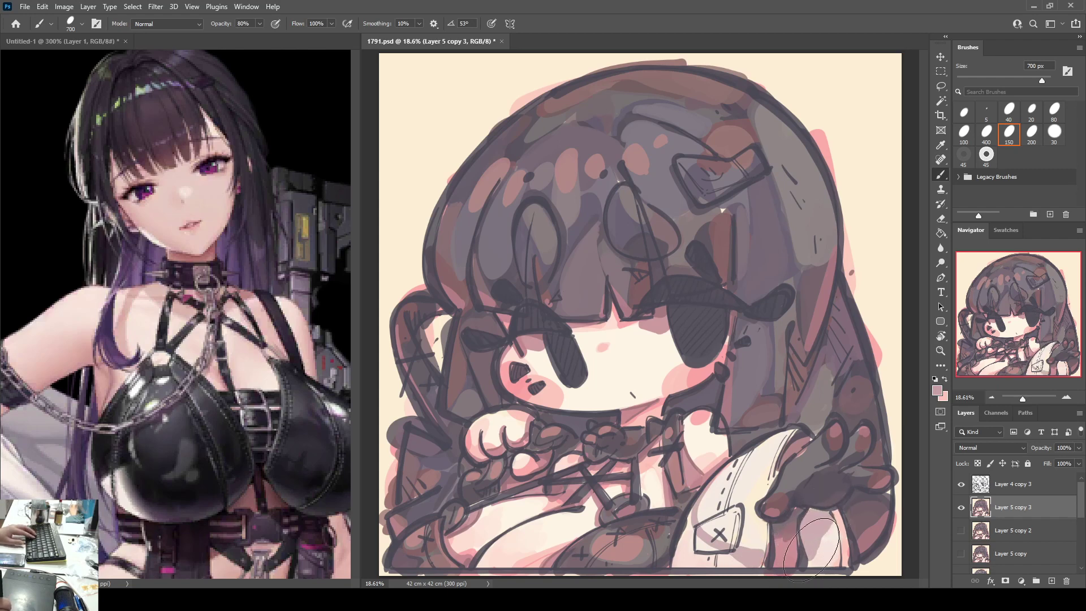
left_click_drag(788, 463, 801, 444)
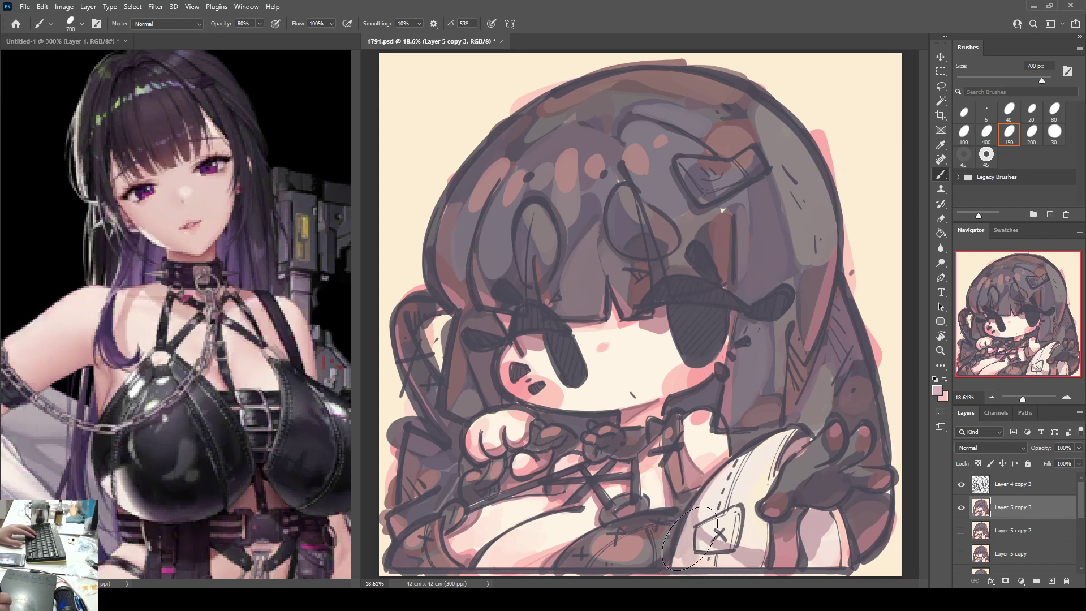
left_click(716, 558, "alt")
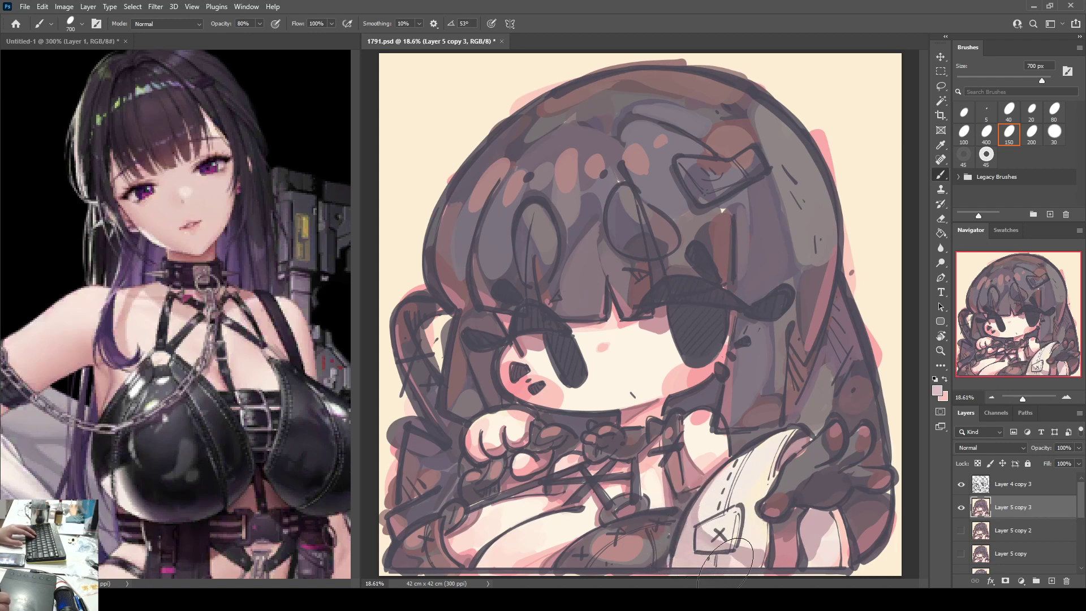
left_click_drag(807, 530, 818, 528)
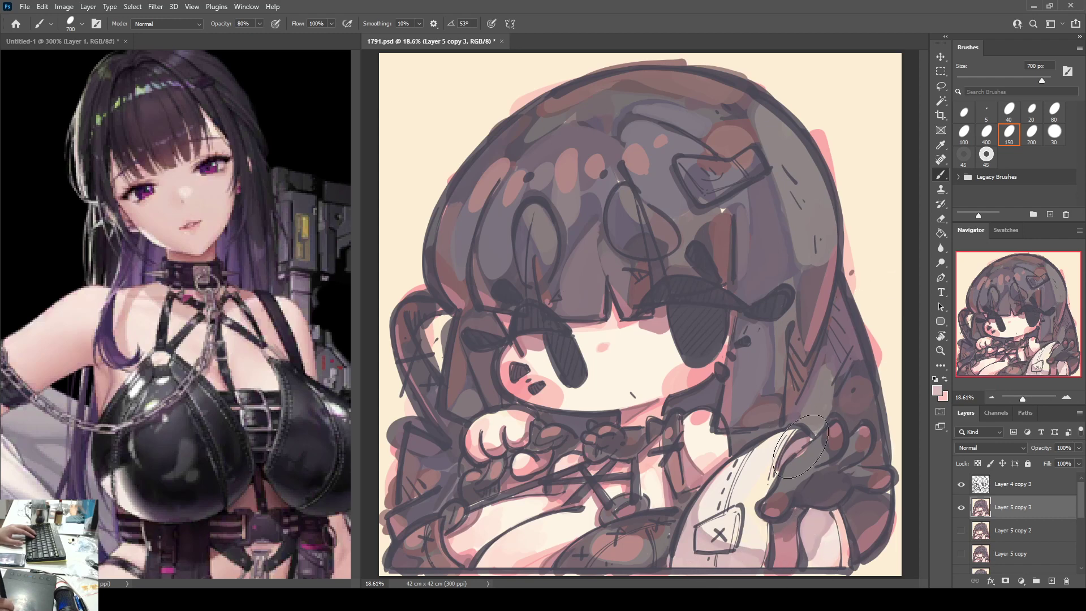
mouse_move(792, 451)
left_mouse_down()
mouse_move(816, 463)
mouse_move(809, 456)
mouse_move(791, 472)
mouse_move(807, 471)
mouse_move(801, 455)
mouse_move(818, 481)
left_mouse_up()
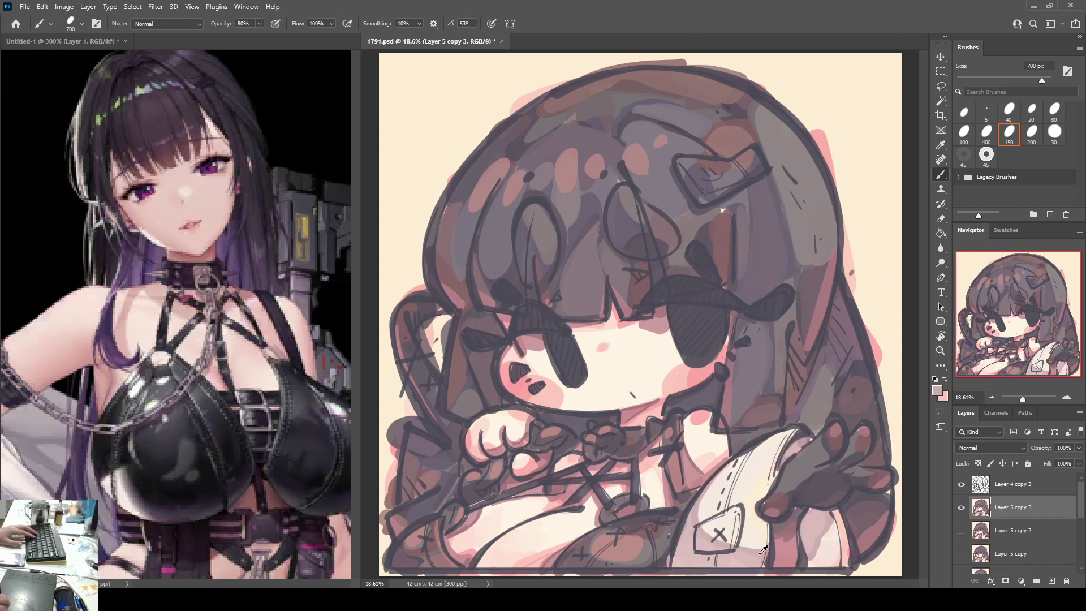
mouse_move(748, 474)
left_mouse_down()
mouse_move(751, 450)
mouse_move(730, 496)
mouse_move(701, 472)
left_mouse_up()
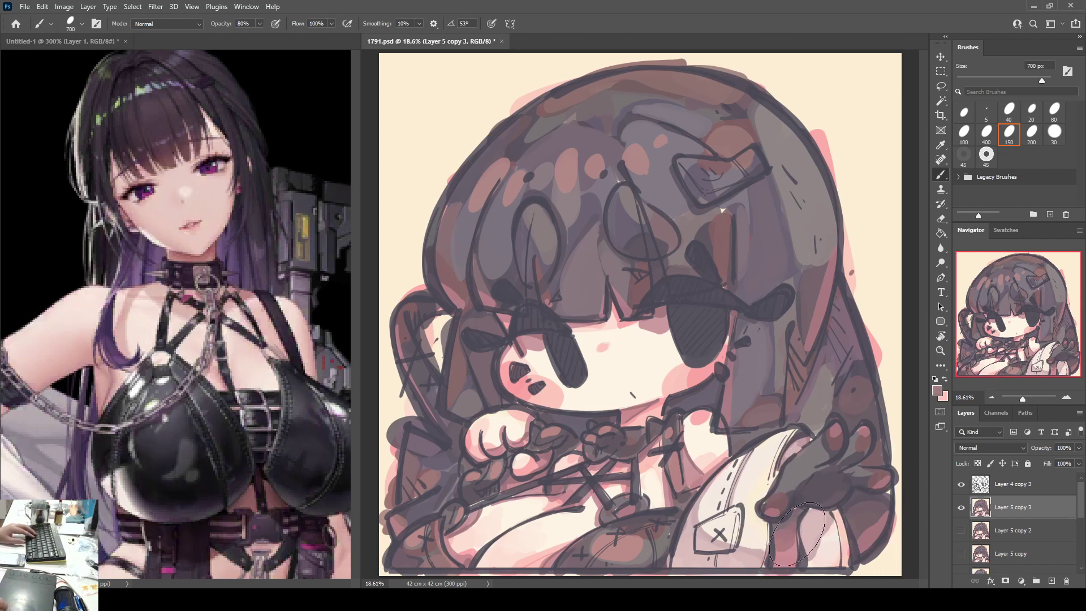
left_click(839, 520, "alt")
left_click_drag(838, 515, 848, 545)
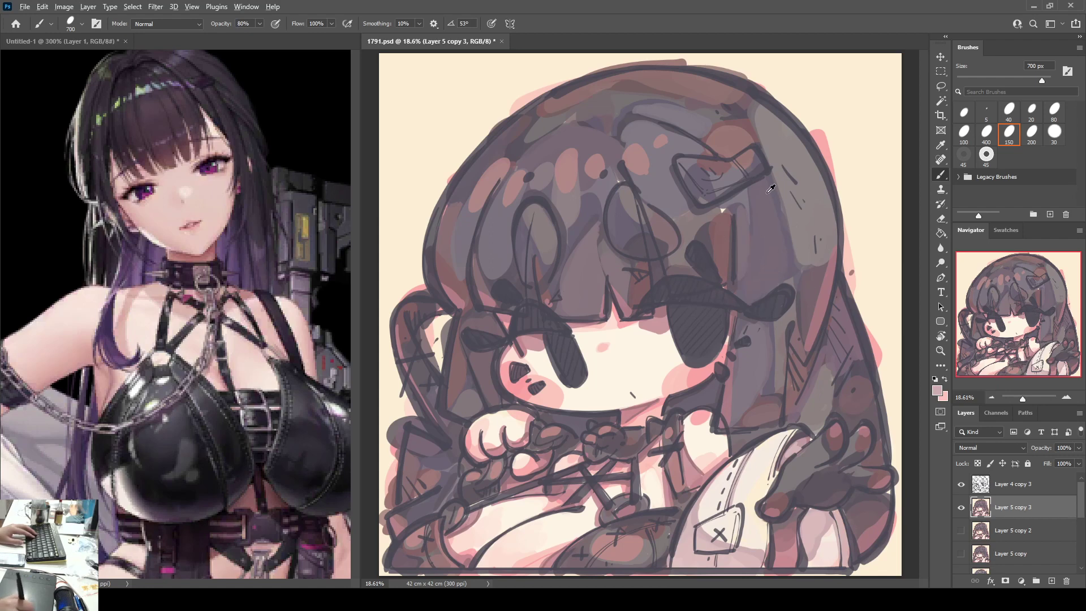
Step: Fill the hair clip on the character's head with a dark blue-grey sampled from its outline
left_click(764, 173, "alt")
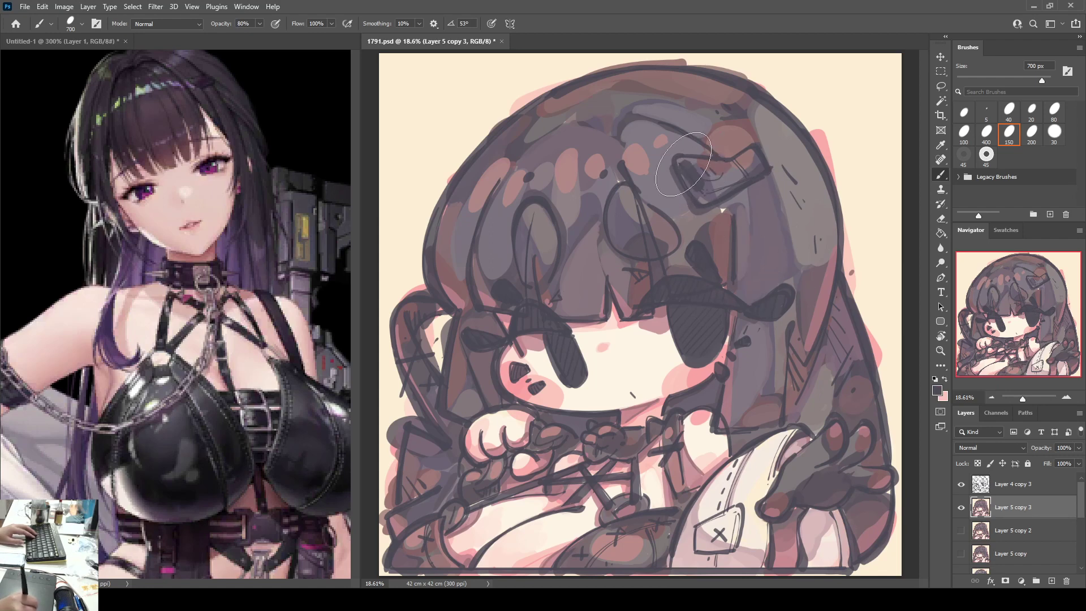
mouse_move(709, 165)
left_mouse_down()
mouse_move(709, 190)
mouse_move(686, 169)
mouse_move(716, 195)
mouse_move(715, 182)
mouse_move(751, 162)
mouse_move(731, 177)
left_mouse_up()
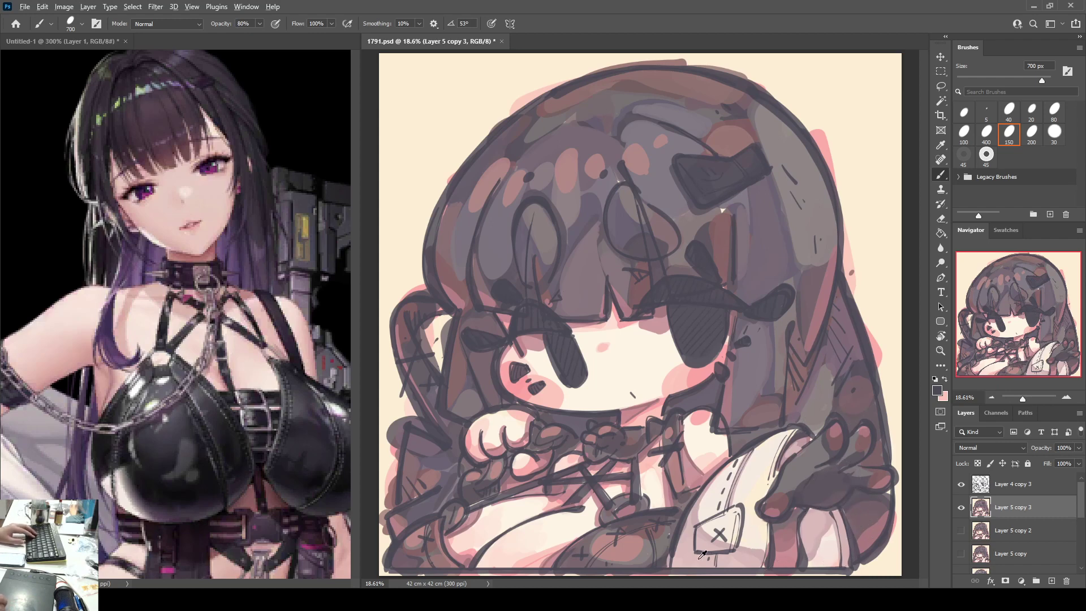
Step: Choose darker mauve tones and paint deeper shadows on the white jacket's folds, collar edge and sleeve beside the gloved hand
key("i")
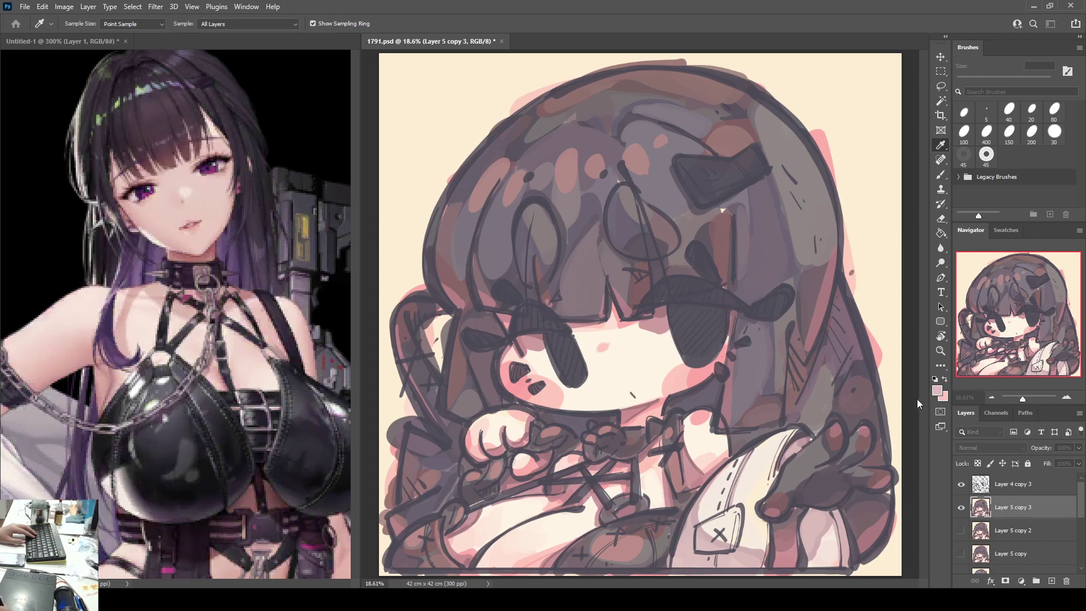
key("b")
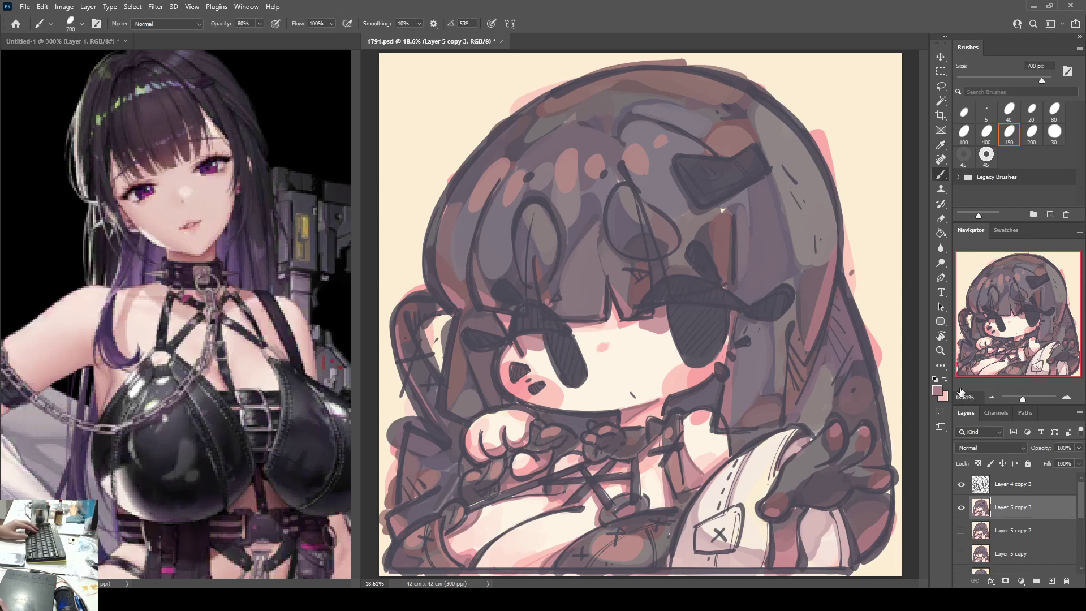
key("ctrl+s")
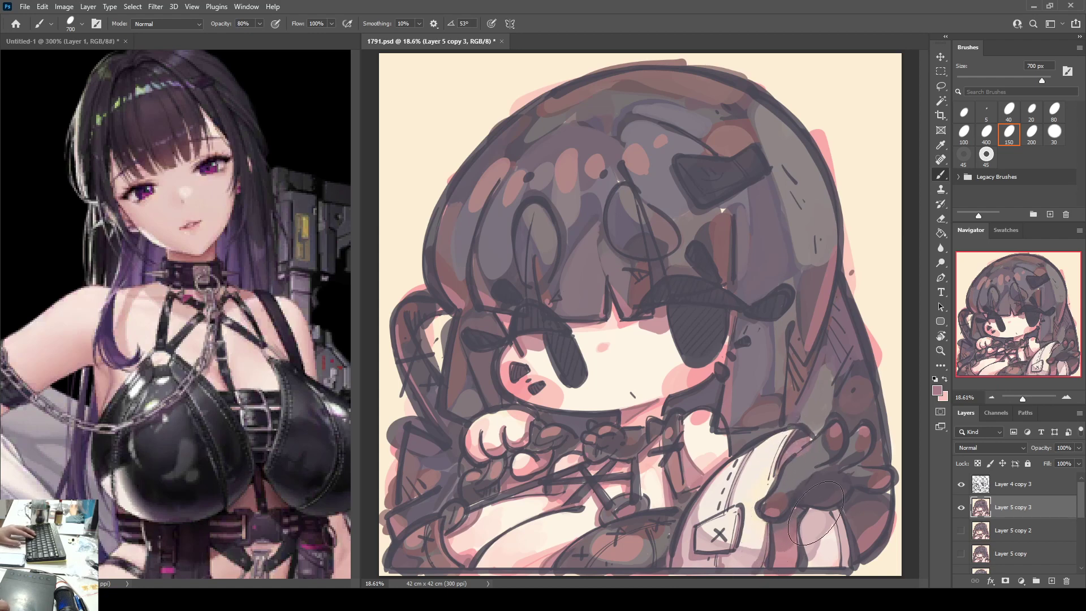
mouse_move(800, 521)
left_mouse_down()
mouse_move(829, 515)
mouse_move(841, 558)
left_mouse_up()
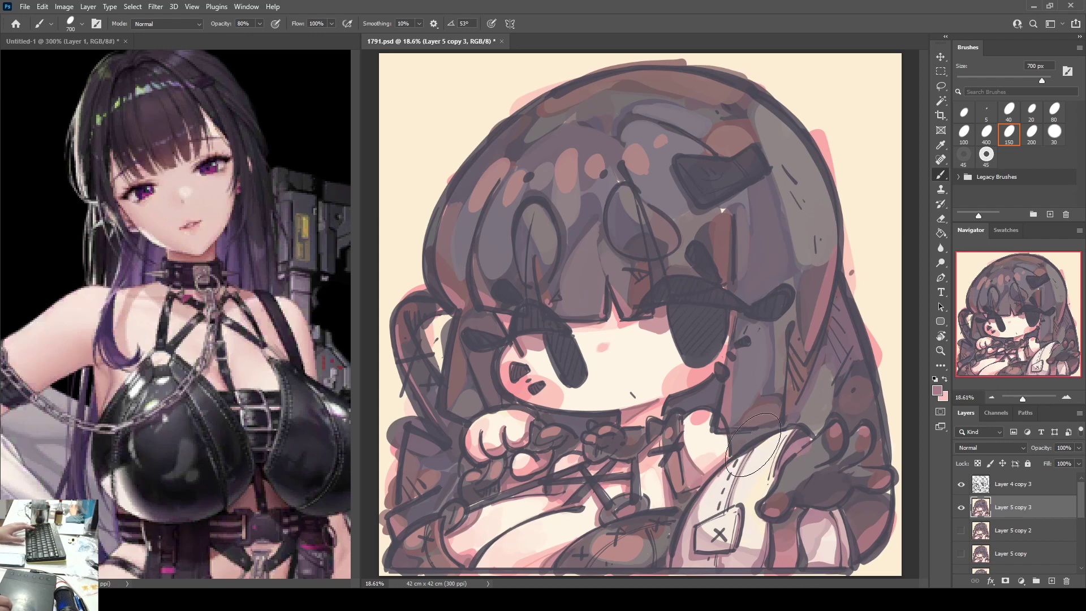
left_click_drag(751, 456, 789, 433)
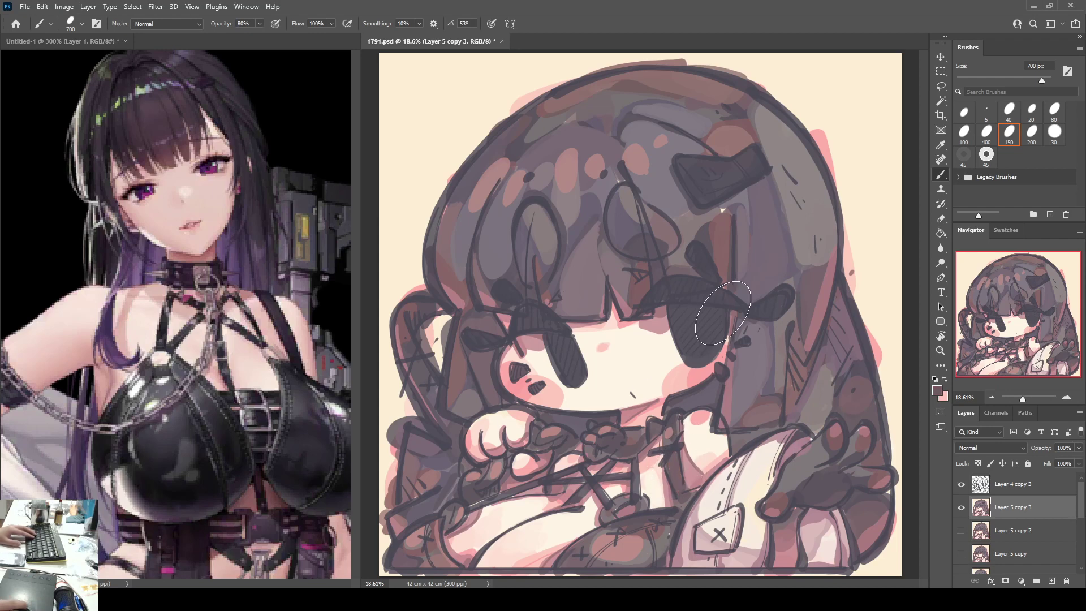
left_click(938, 391)
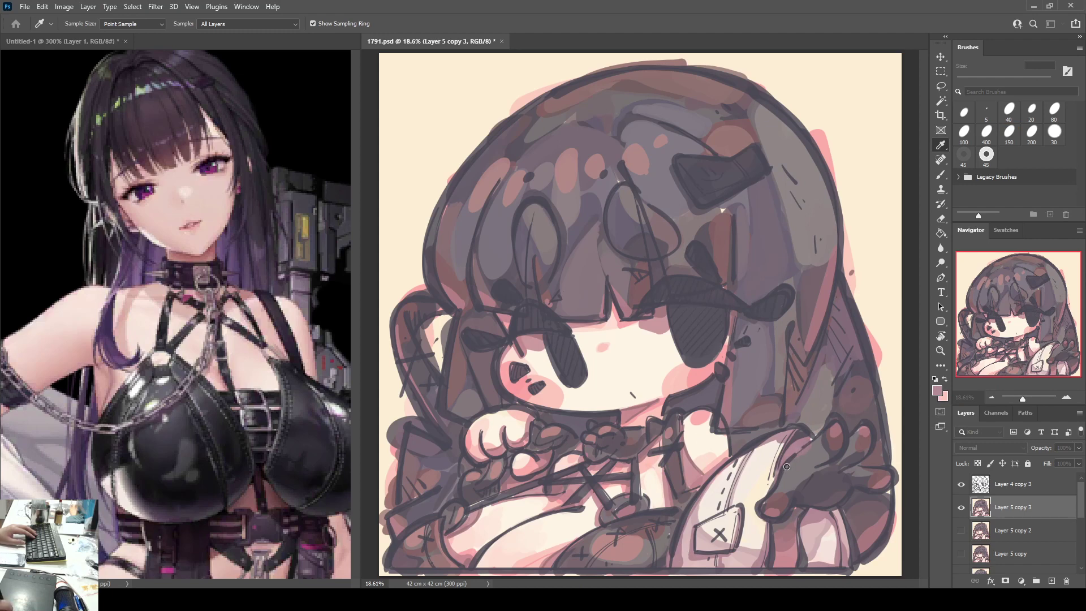
key("b")
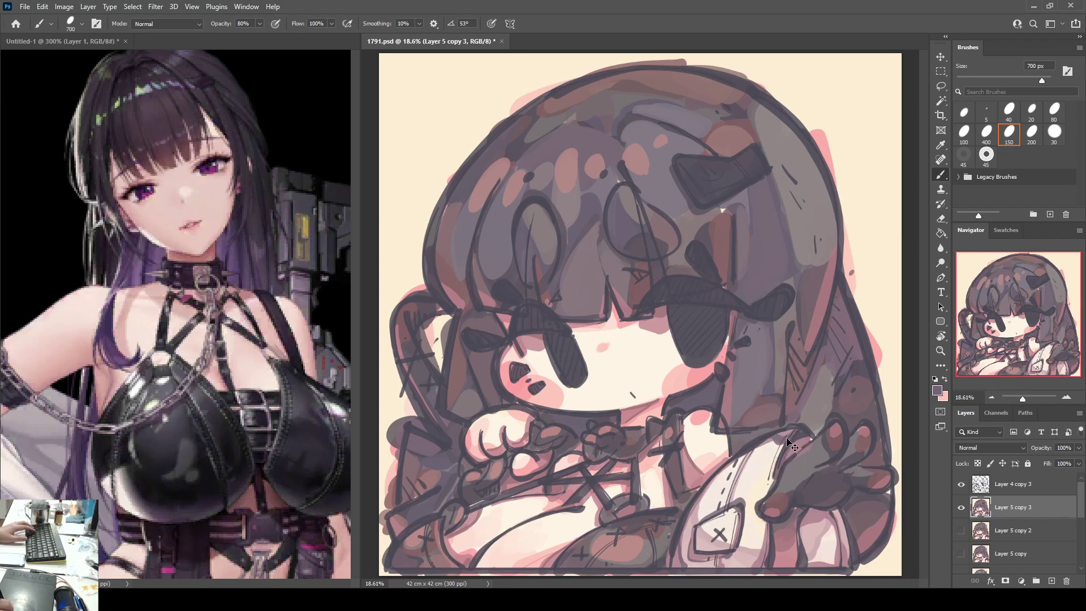
mouse_move(789, 443)
left_mouse_down()
mouse_move(769, 439)
mouse_move(775, 458)
mouse_move(789, 447)
mouse_move(802, 458)
mouse_move(821, 511)
left_mouse_up()
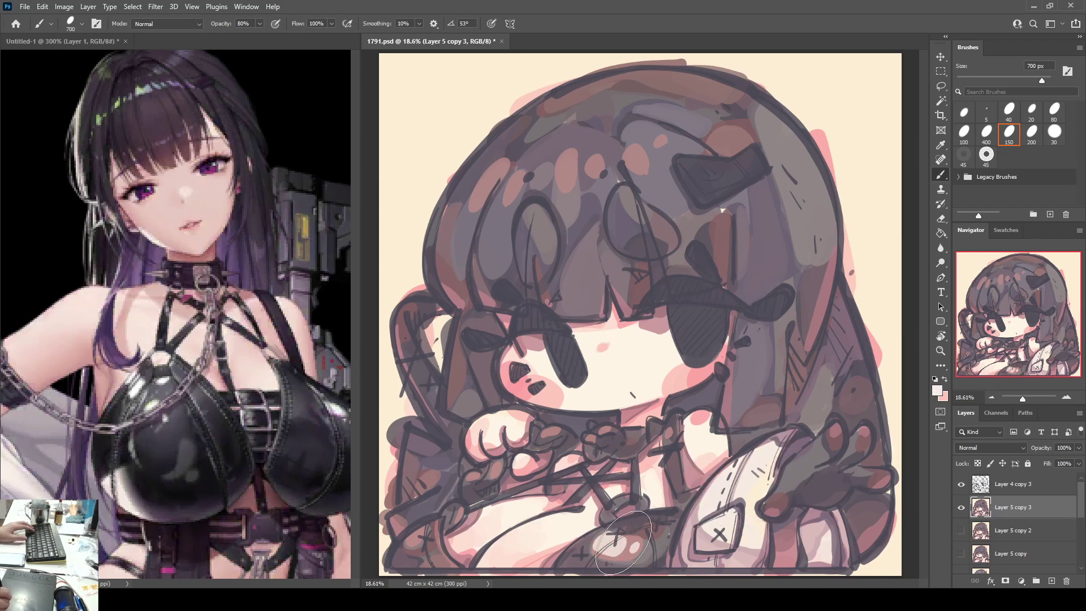
Step: Paint pale glossy highlights on the dark leather top at the bottom of the chibi drawing, undoing unwanted strokes
key("ctrl+z")
left_click(605, 548, "alt")
key("ctrl+z")
left_click(595, 539)
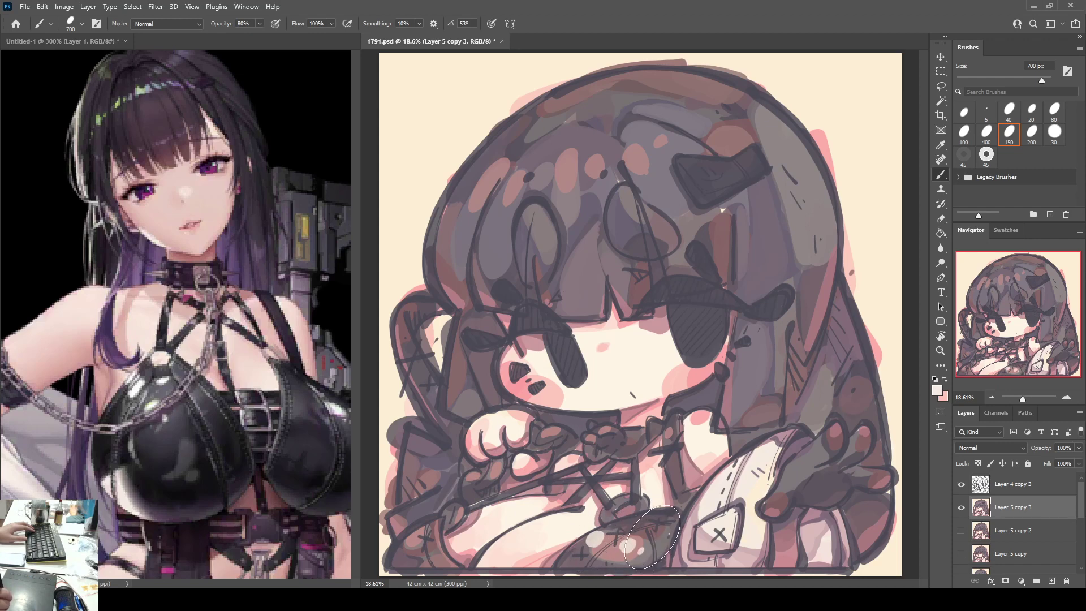
left_click_drag(652, 530, 659, 567)
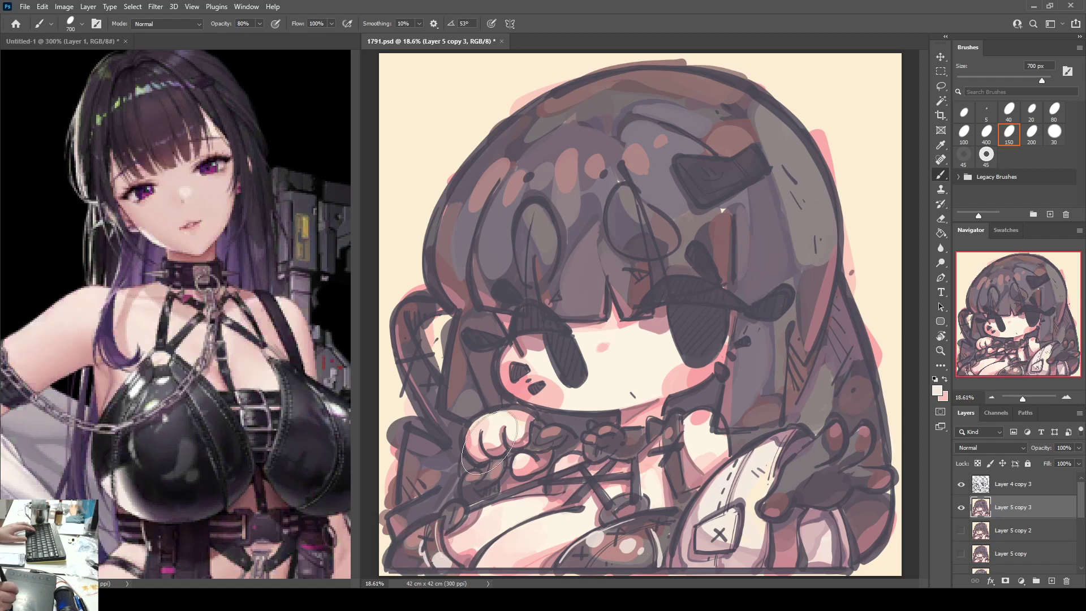
key("ctrl+z")
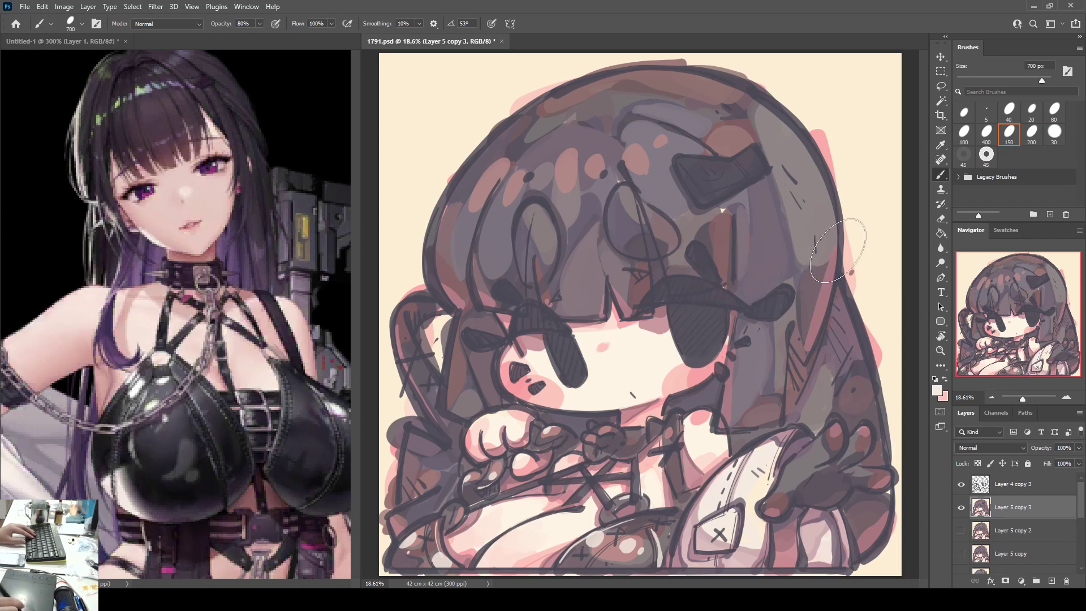
left_click(665, 537, "alt")
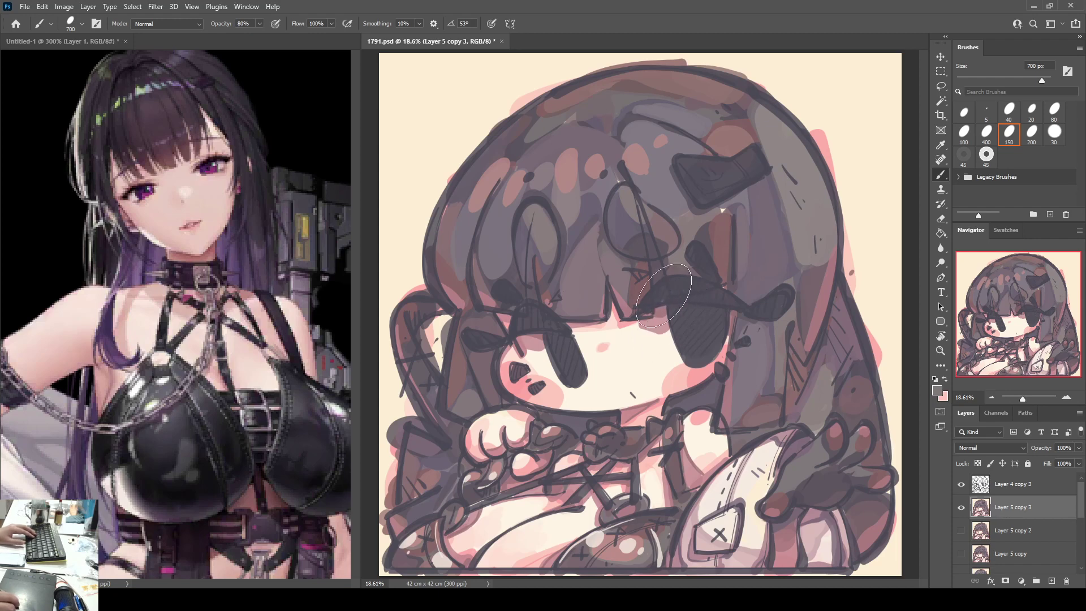
Step: Paint the whites of both eyes in pure white and shade them beneath the lashes with a sampled mauve-pink
key("d")
key("x")
left_click_drag(540, 365, 539, 365)
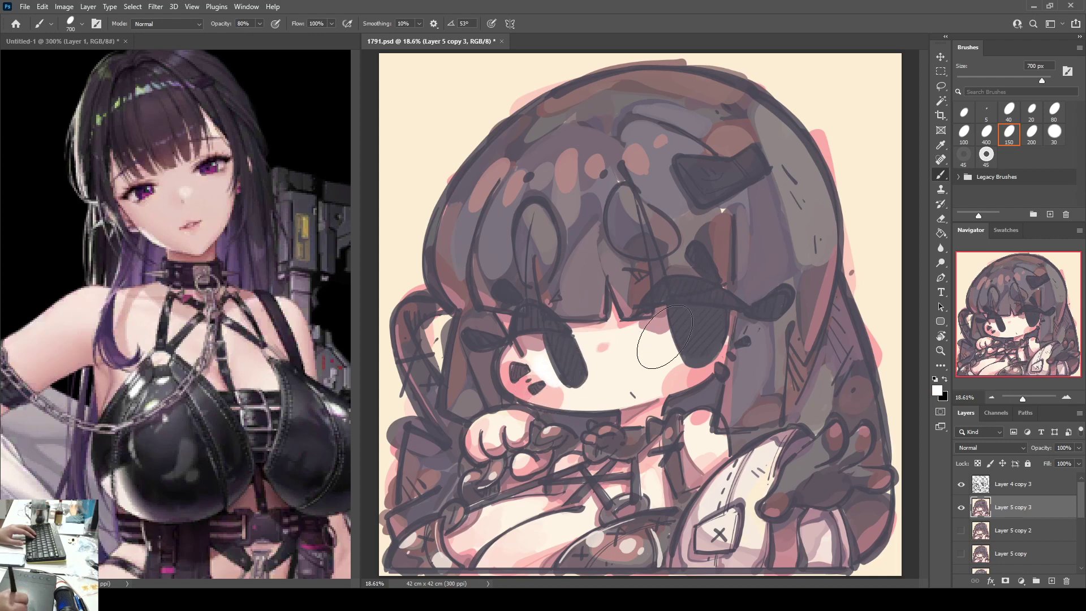
mouse_move(664, 337)
left_mouse_down()
mouse_move(675, 362)
mouse_move(656, 345)
left_mouse_up()
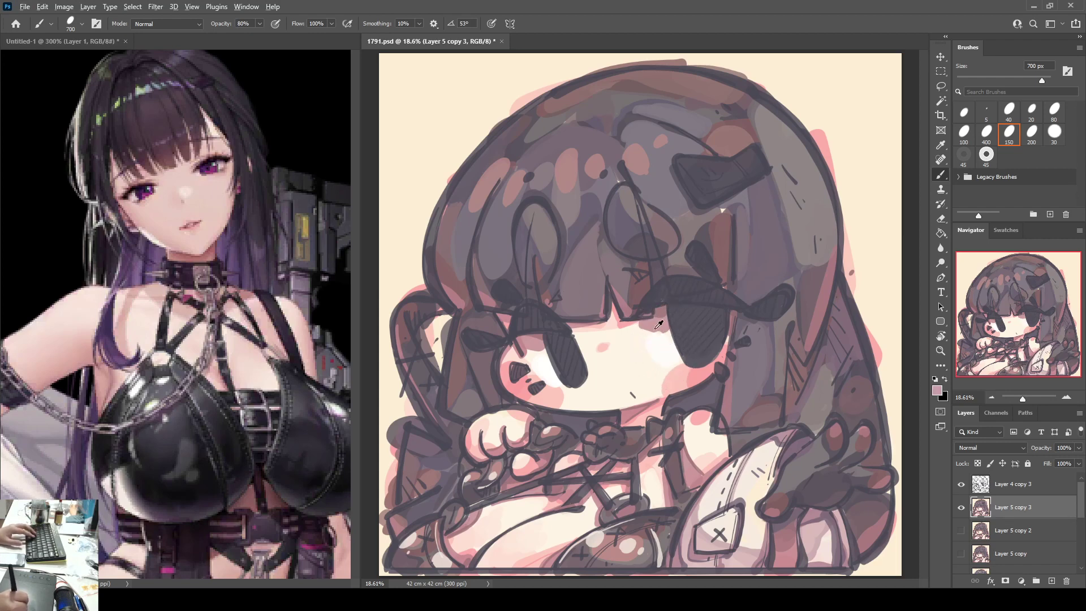
left_click_drag(657, 322, 657, 334)
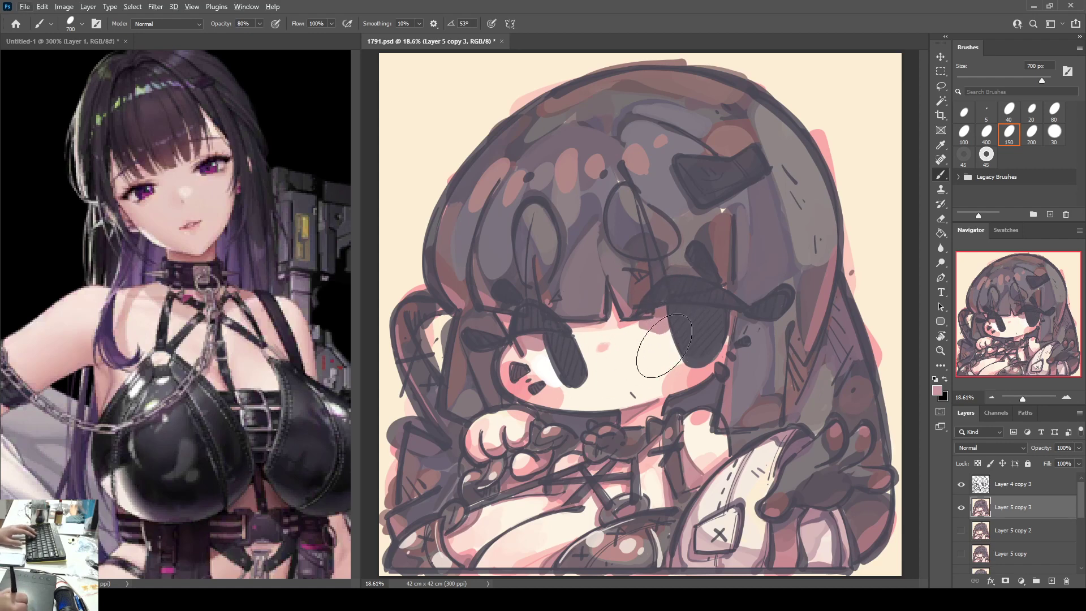
left_click(546, 370, "alt")
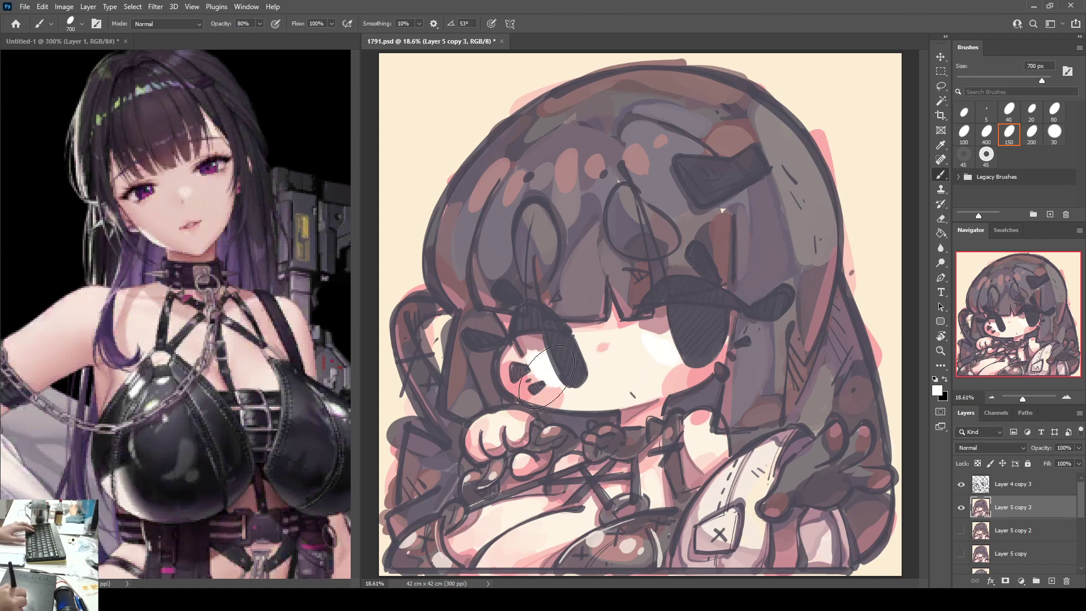
left_click(535, 342, "alt")
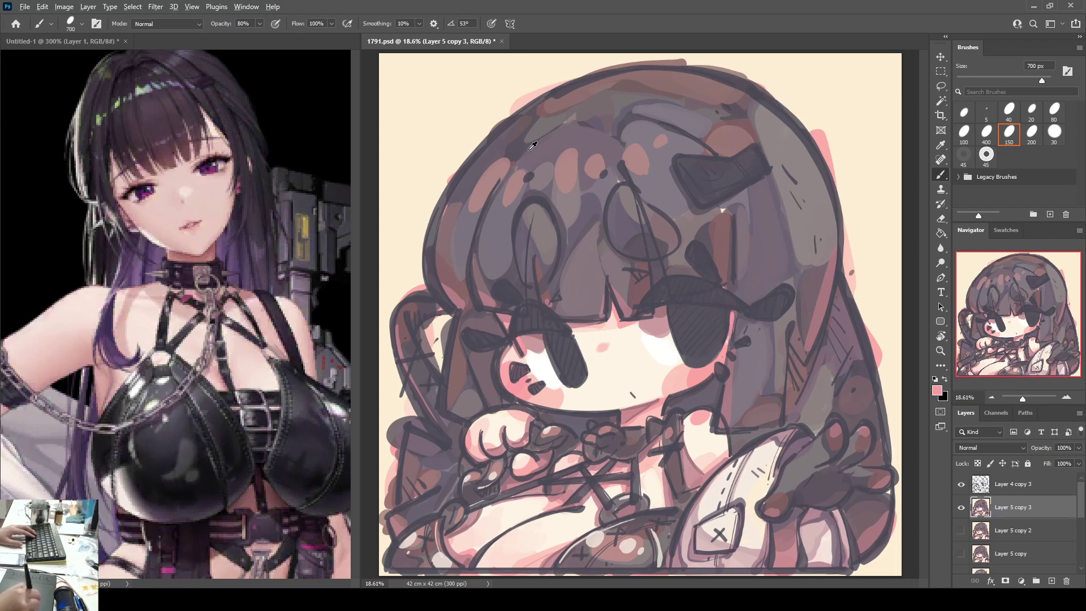
Step: Choose a muted purple and paint the inner hair beside the face, under the chin, behind the shoulder and below the raised hand
left_click(668, 147, "alt")
key("i")
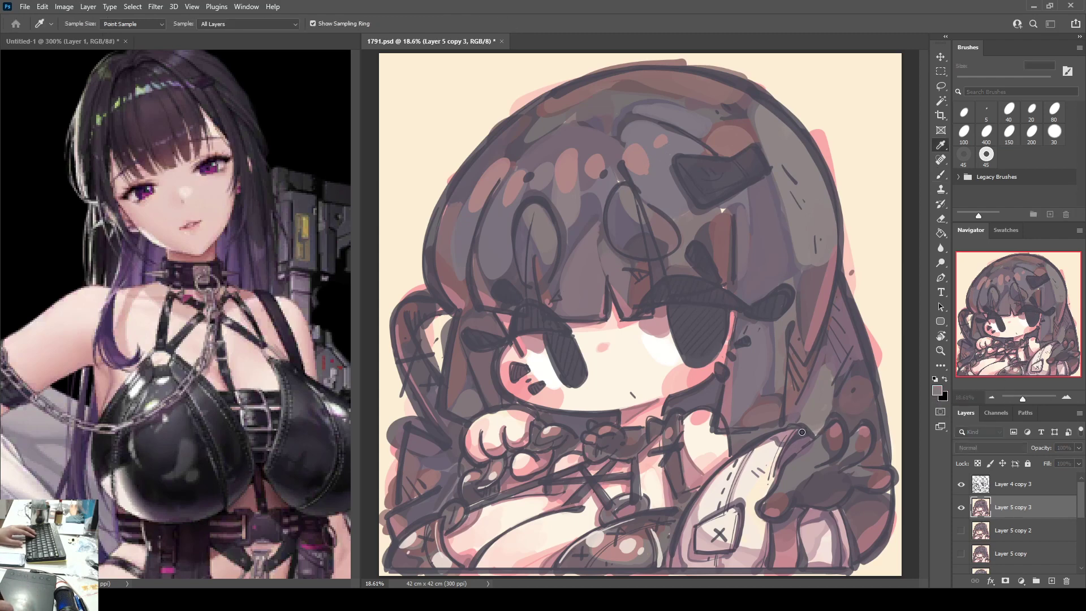
left_click(1002, 381)
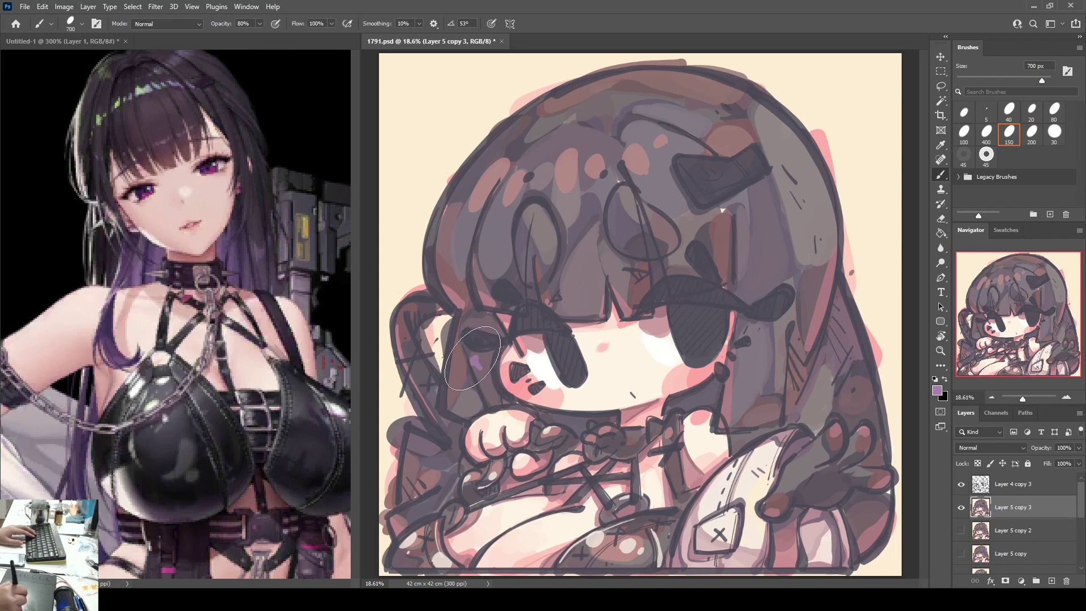
mouse_move(473, 358)
left_mouse_down()
mouse_move(491, 404)
mouse_move(488, 361)
mouse_move(480, 391)
mouse_move(490, 368)
mouse_move(494, 397)
left_mouse_up()
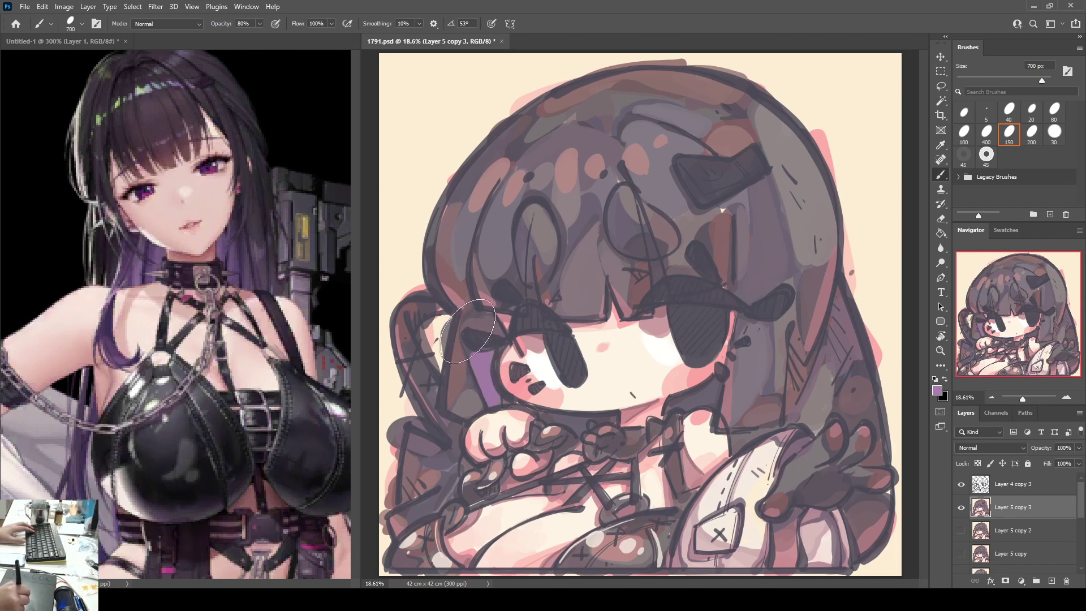
mouse_move(467, 335)
left_mouse_down()
mouse_move(495, 305)
mouse_move(487, 339)
left_mouse_up()
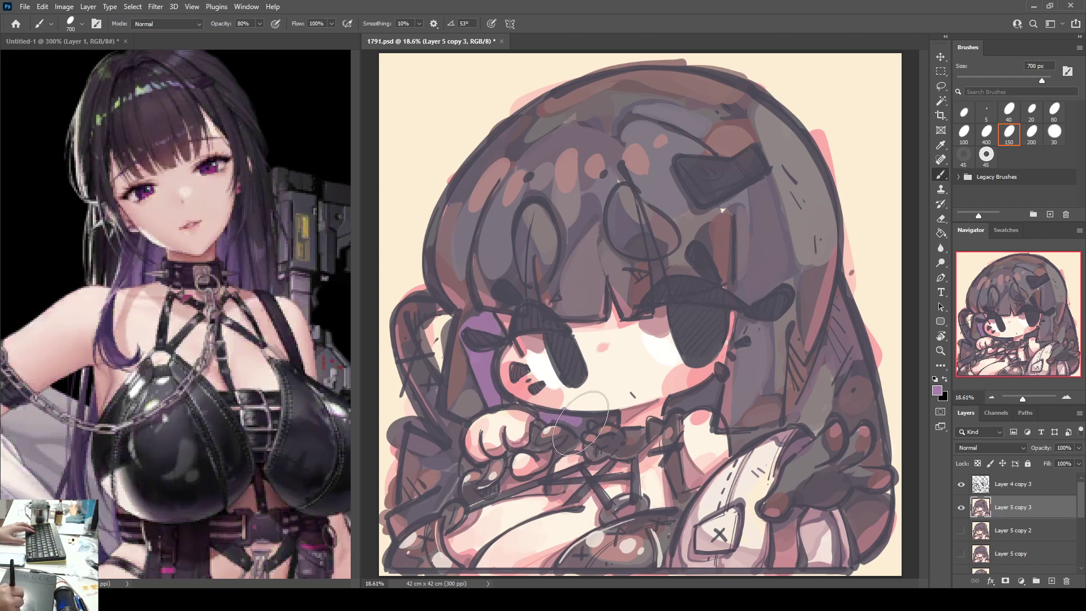
mouse_move(545, 419)
left_mouse_down()
mouse_move(582, 428)
mouse_move(609, 419)
left_mouse_up()
mouse_move(683, 401)
left_mouse_down()
mouse_move(670, 410)
mouse_move(701, 393)
mouse_move(710, 399)
left_mouse_up()
mouse_move(738, 434)
left_mouse_down()
mouse_move(734, 442)
mouse_move(762, 436)
left_mouse_up()
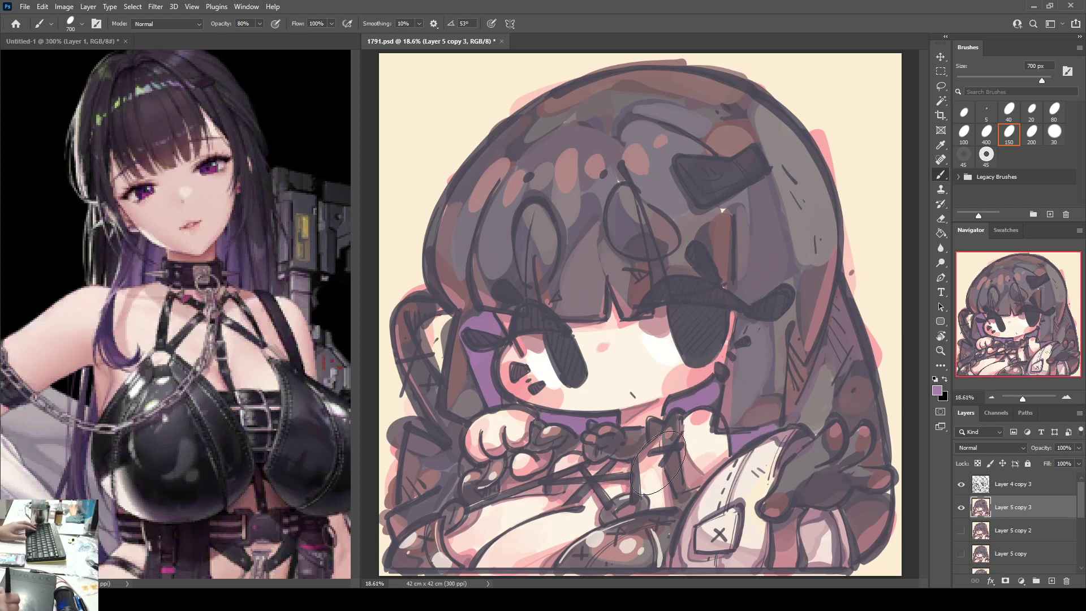
mouse_move(451, 468)
left_mouse_down()
mouse_move(422, 460)
mouse_move(418, 492)
mouse_move(425, 472)
mouse_move(429, 485)
mouse_move(449, 463)
mouse_move(460, 472)
mouse_move(450, 482)
mouse_move(426, 471)
mouse_move(424, 484)
mouse_move(452, 471)
mouse_move(419, 492)
mouse_move(446, 471)
mouse_move(430, 509)
mouse_move(456, 484)
mouse_move(445, 506)
mouse_move(455, 486)
mouse_move(457, 495)
mouse_move(463, 461)
mouse_move(469, 468)
mouse_move(488, 433)
mouse_move(502, 430)
mouse_move(467, 485)
mouse_move(509, 475)
left_mouse_up()
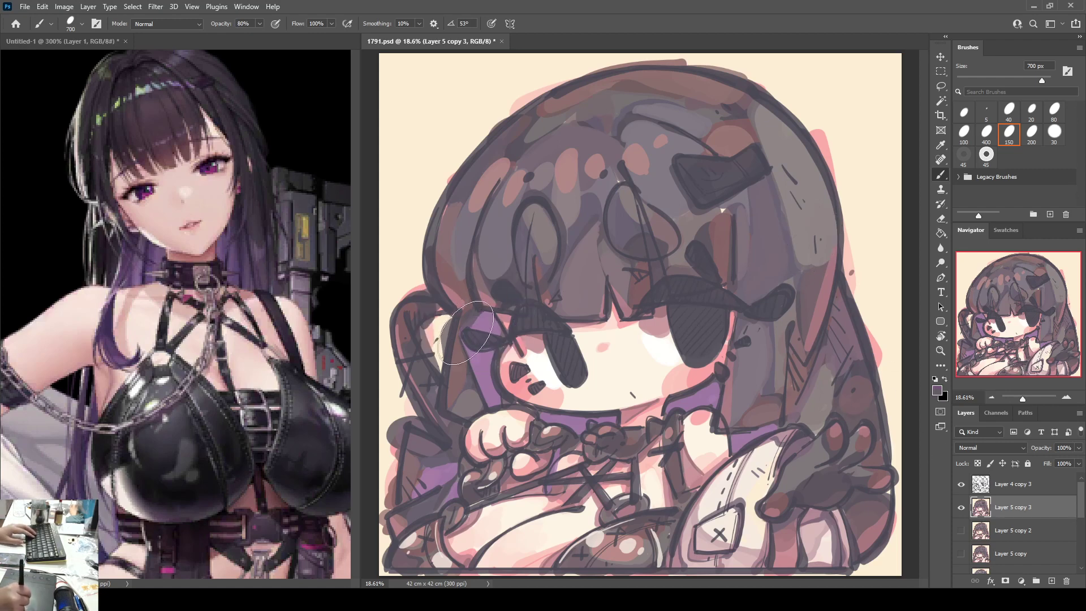
Step: Choose a brighter magenta-purple and paint lighter accents over the purple inner hair beside the face, neck and arm
key("i")
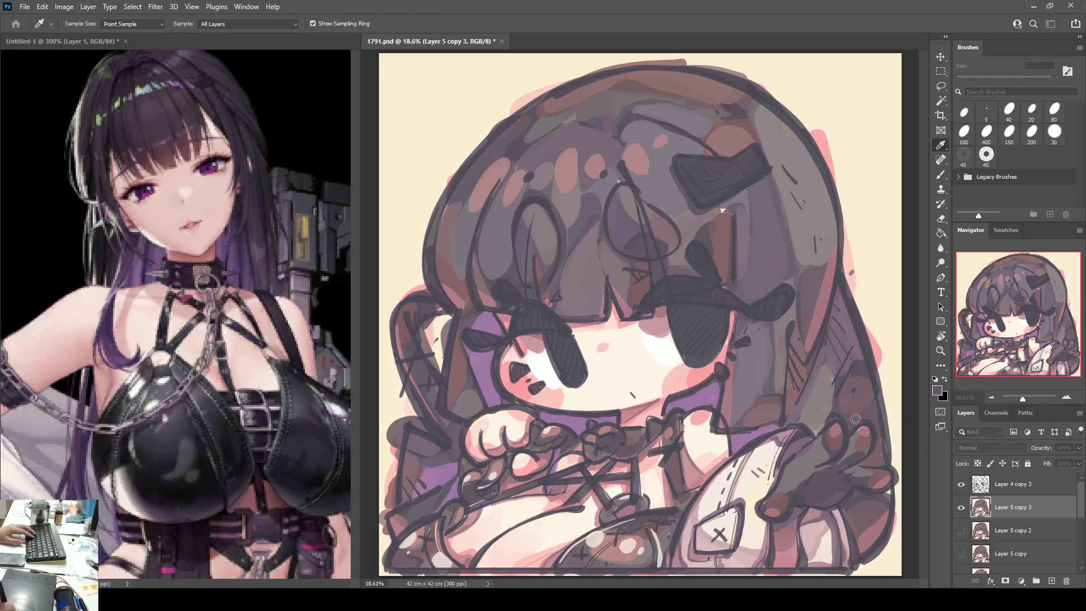
left_click(1005, 378)
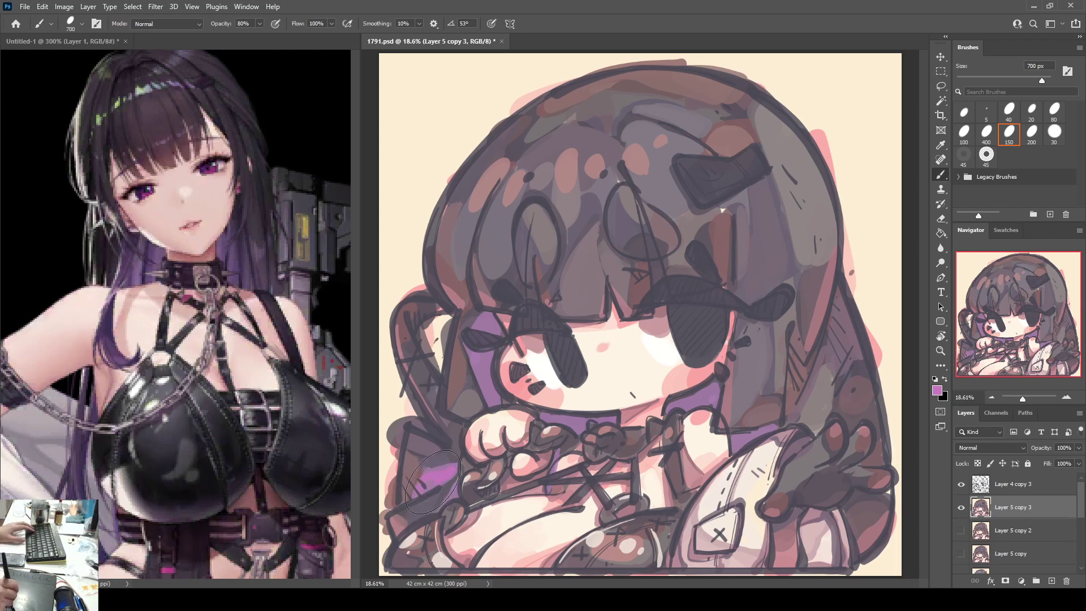
mouse_move(429, 492)
left_mouse_down()
mouse_move(419, 498)
mouse_move(424, 484)
left_mouse_up()
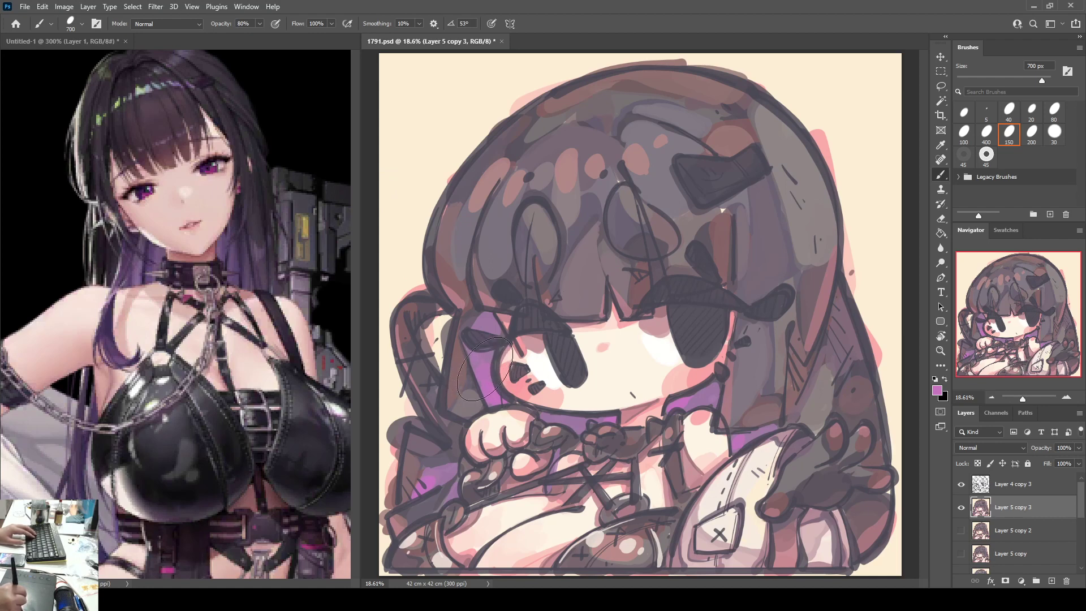
Step: Blend the purple inner hair below the raised hand and beside the neck and shoulder, using purple and grey-brown tones sampled from the drawing
left_click(427, 480, "alt")
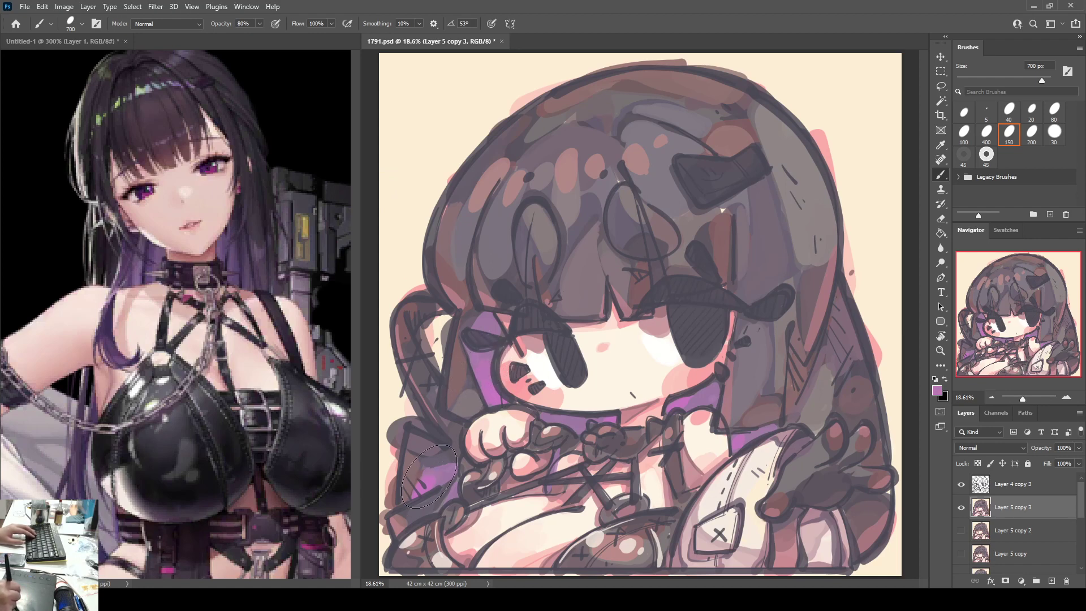
left_click(431, 466, "alt")
left_click(434, 461, "alt")
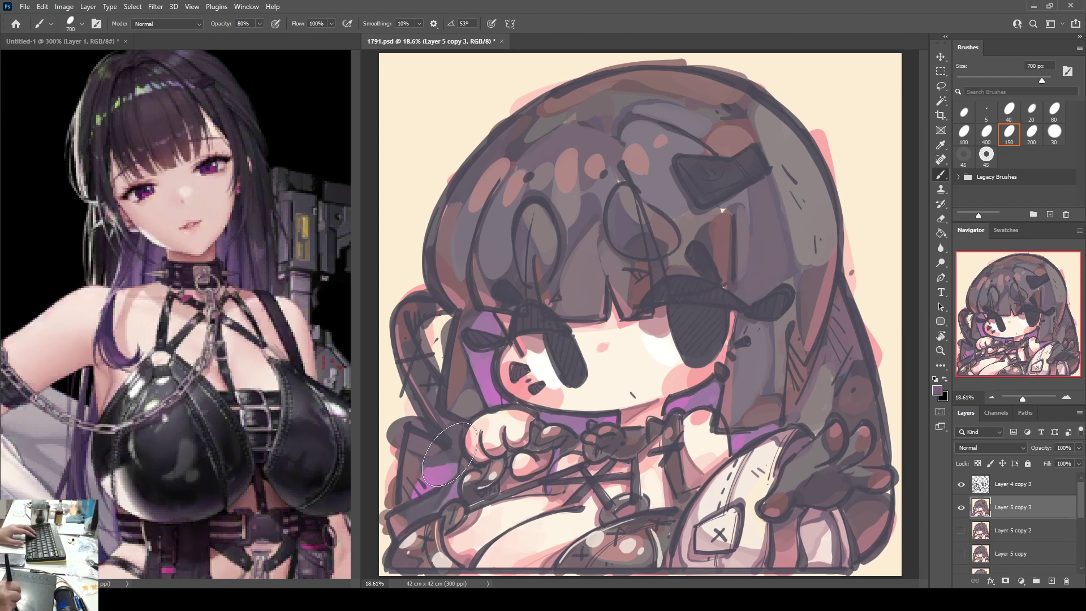
left_click(689, 398, "alt")
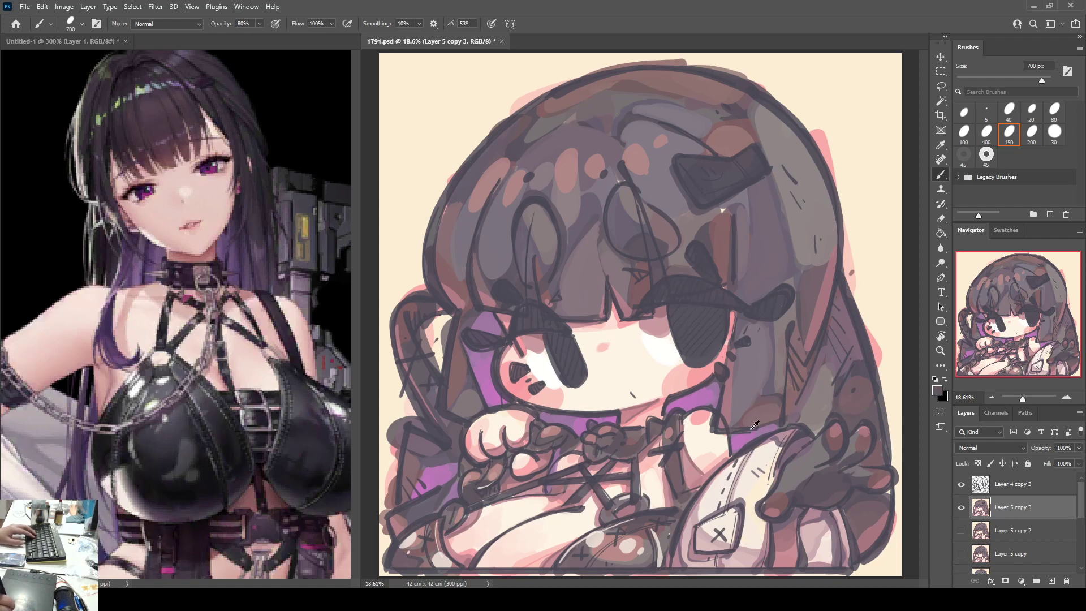
left_click(777, 424, "alt")
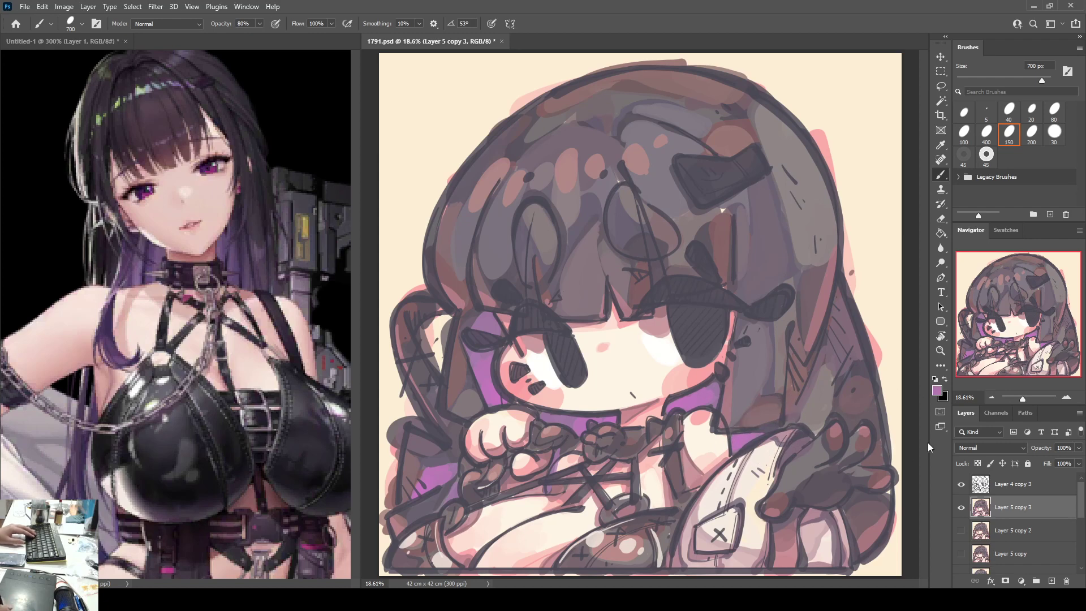
Step: Choose a deeper violet and shade the magenta inner hair beside the face, at the neck and above the jacket
key("i")
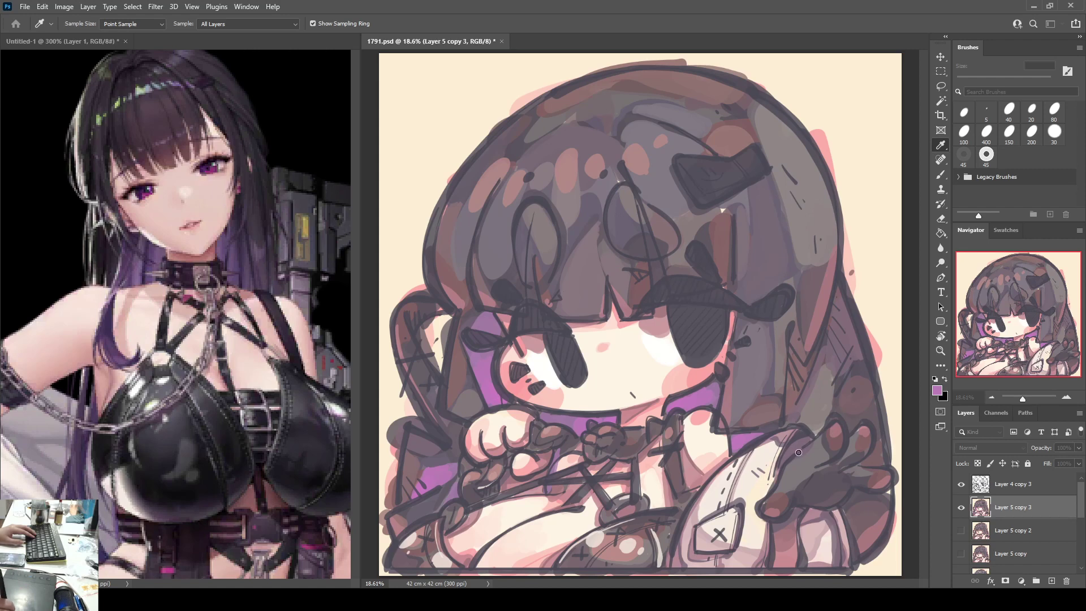
left_click(1001, 384)
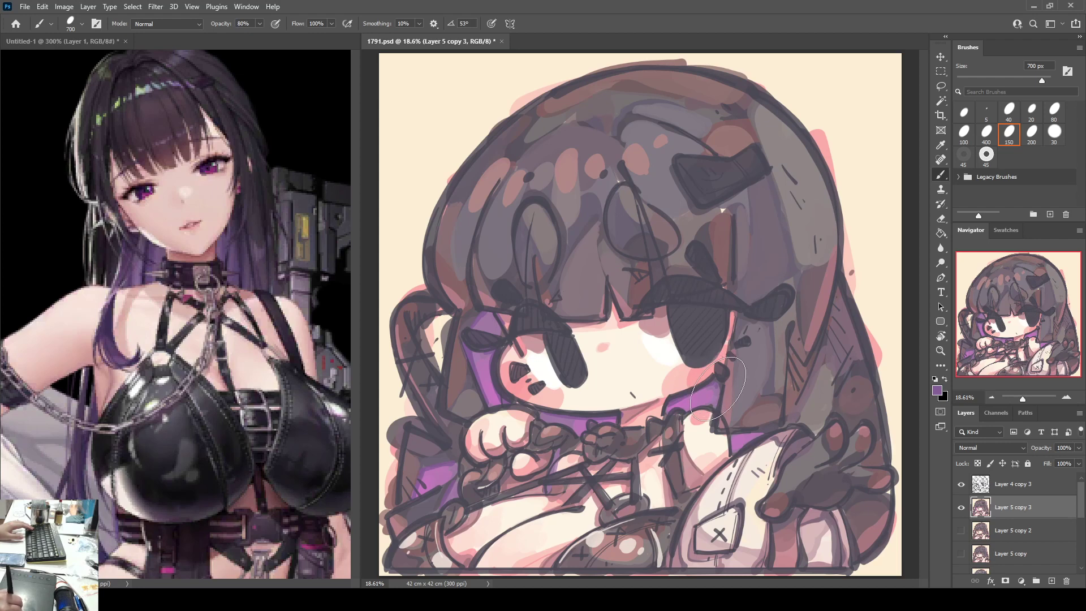
left_click_drag(756, 437, 740, 440)
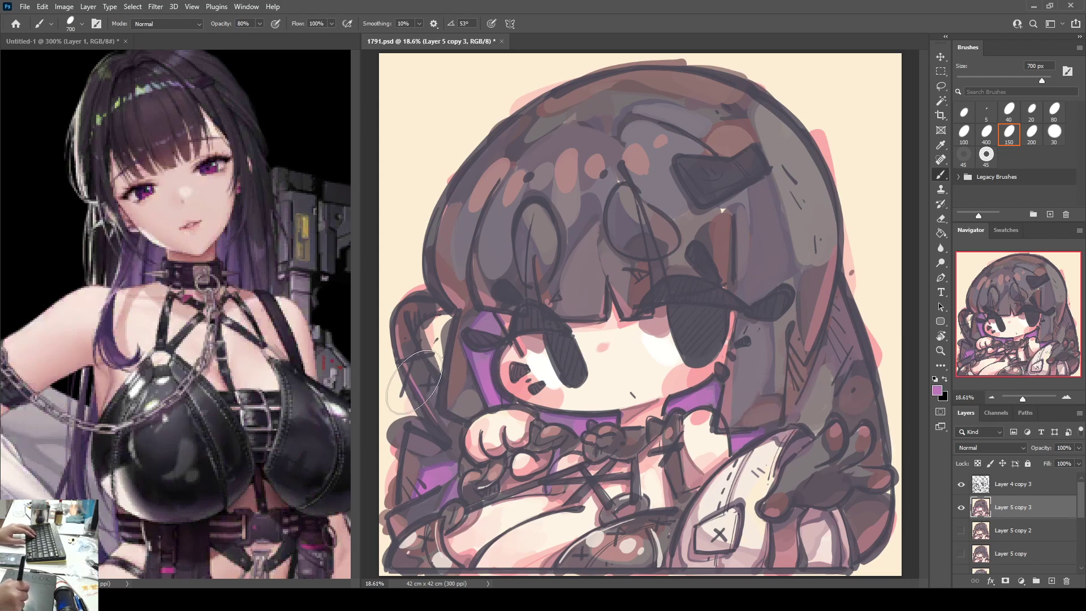
Step: Paint thin magenta accent streaks along the left side hair and the fringe strands, redoing the streak beside the left loop, and save the file
mouse_move(431, 228)
left_mouse_down()
mouse_move(444, 199)
mouse_move(432, 258)
mouse_move(462, 312)
left_mouse_up()
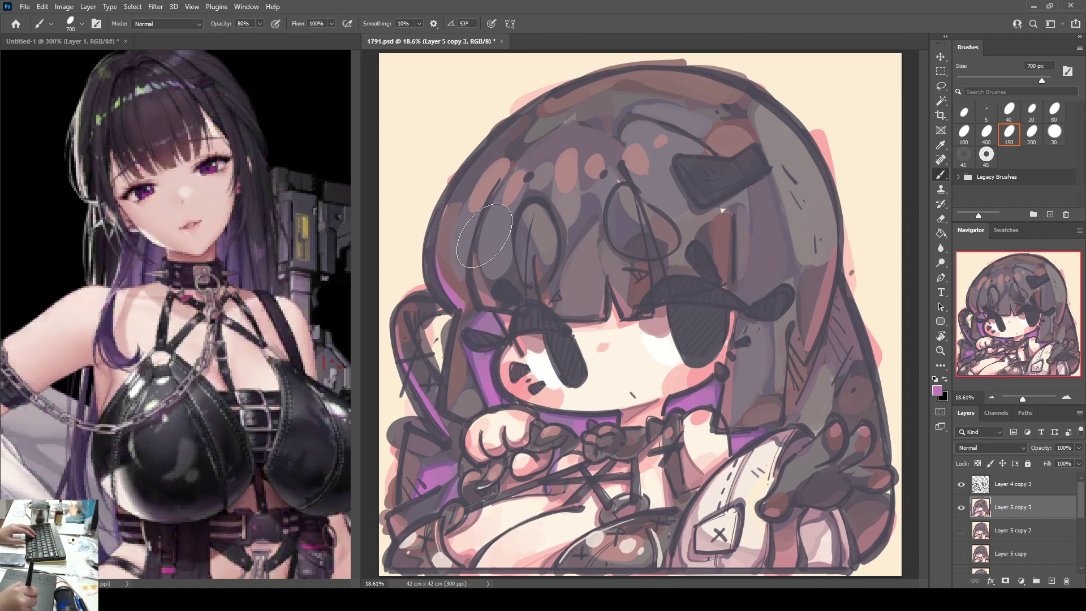
left_click_drag(473, 249, 490, 306)
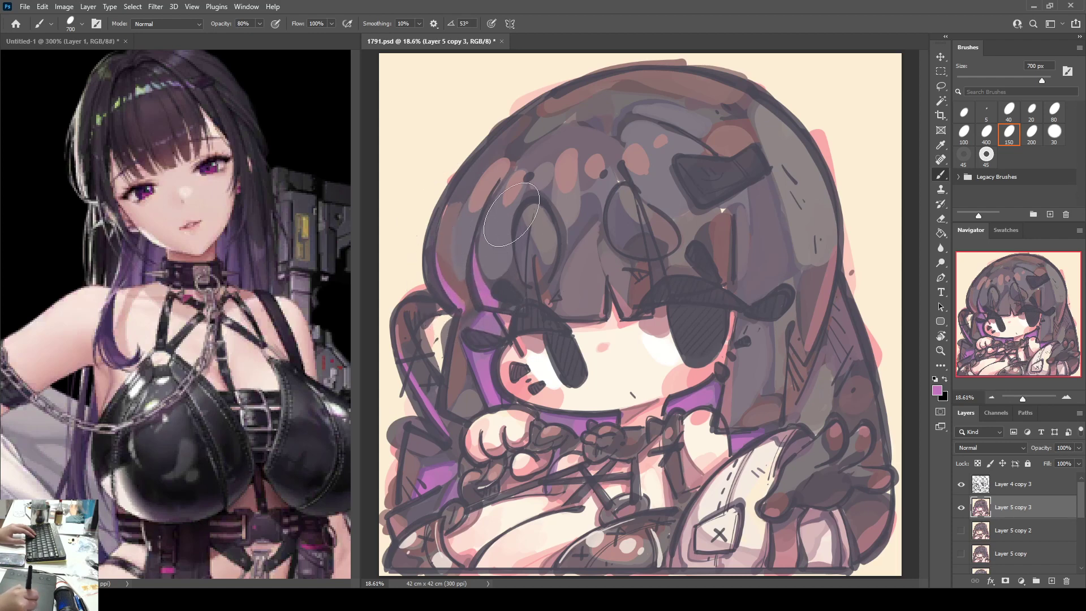
left_click_drag(519, 204, 525, 282)
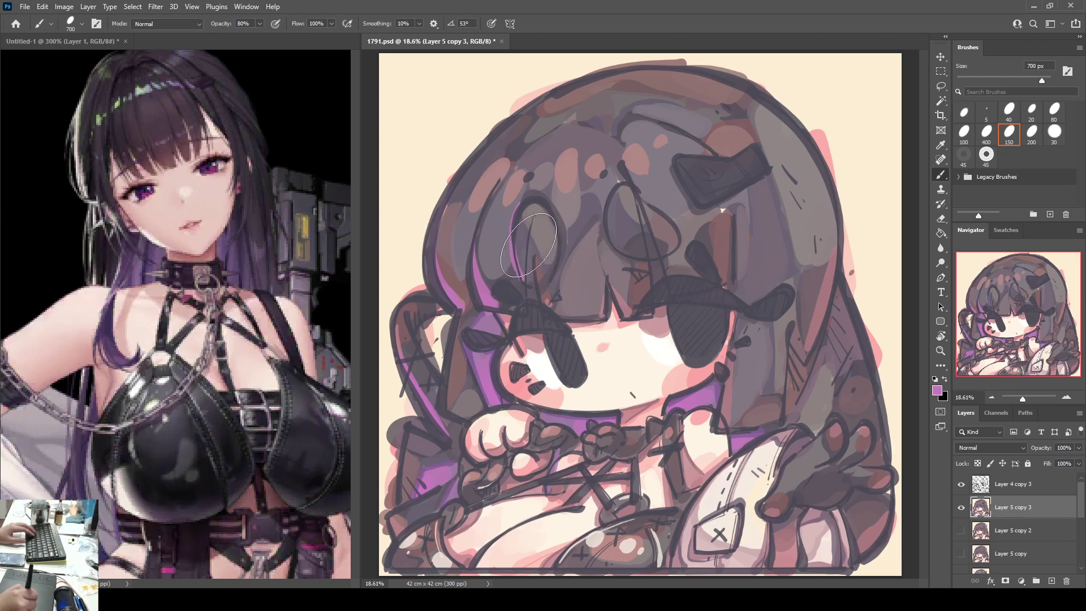
key("ctrl+z")
left_click_drag(512, 219, 523, 284)
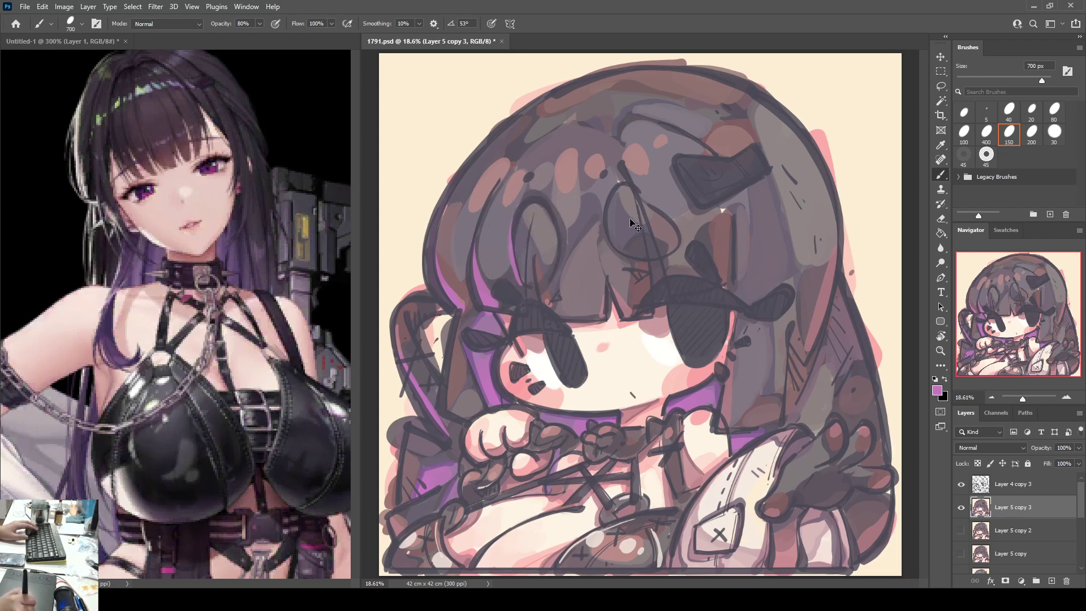
key("ctrl+s")
left_click_drag(596, 247, 632, 315)
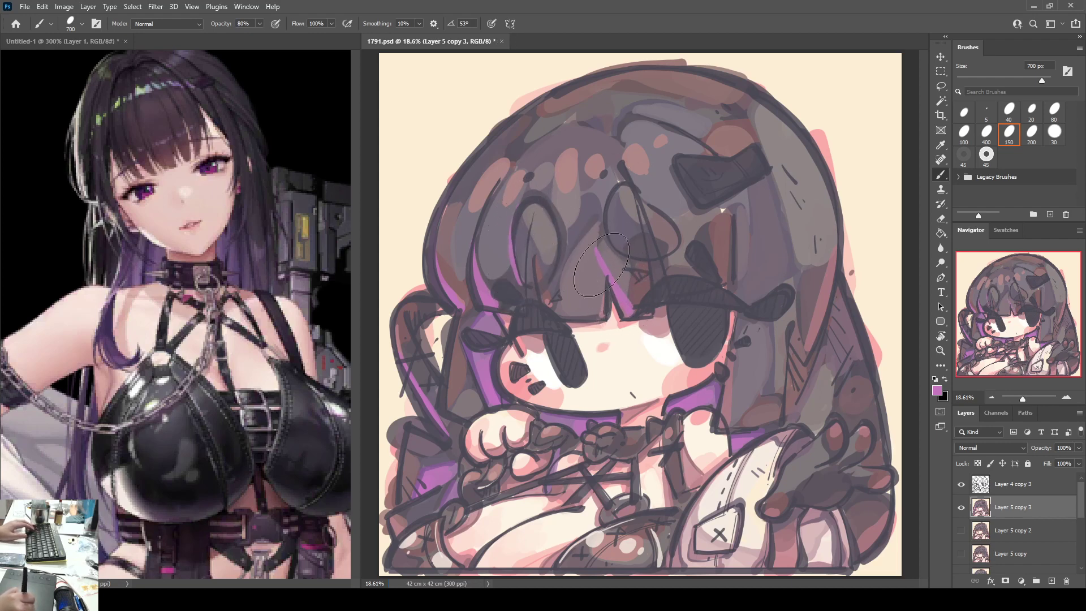
left_click_drag(634, 184, 672, 264)
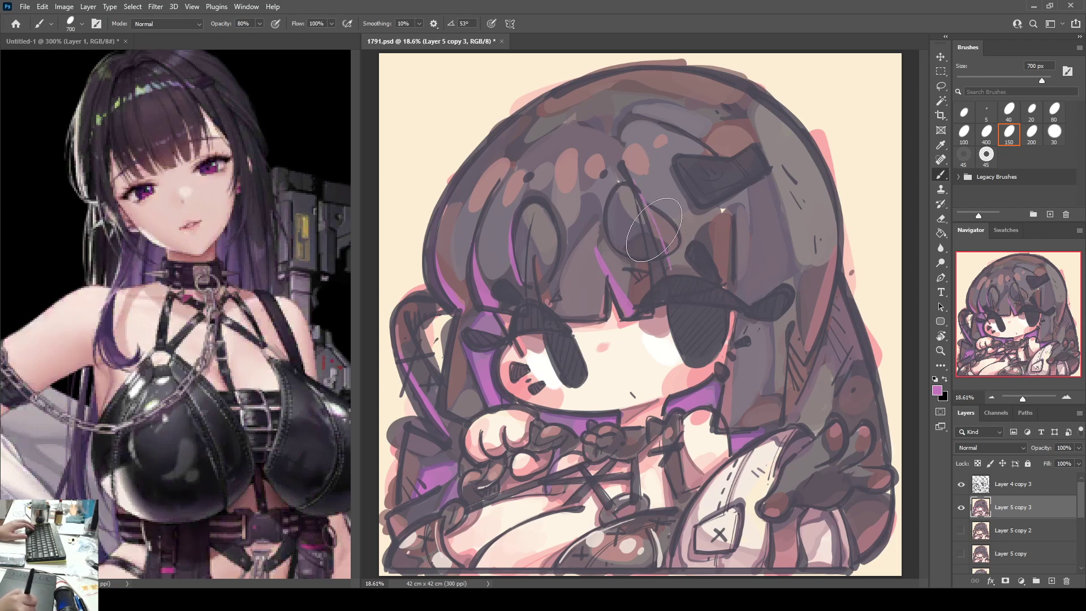
key("ctrl+z")
left_click_drag(641, 209, 669, 281)
key("ctrl+z")
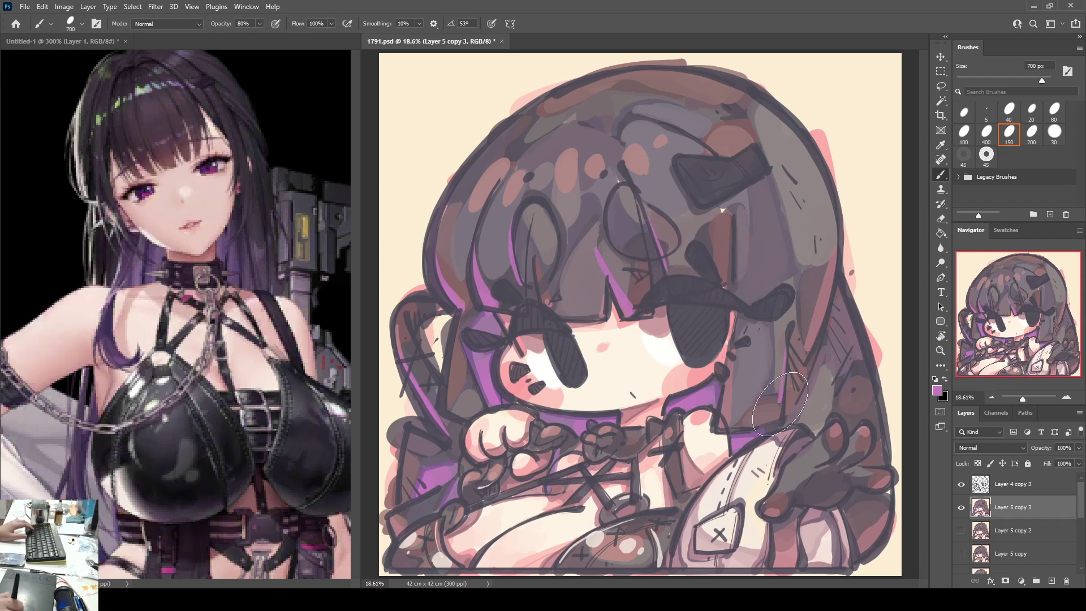
Step: Add magenta accents to the outer right hair, the long lock above the jacket and the lower-left hair tips
left_click_drag(840, 297, 854, 342)
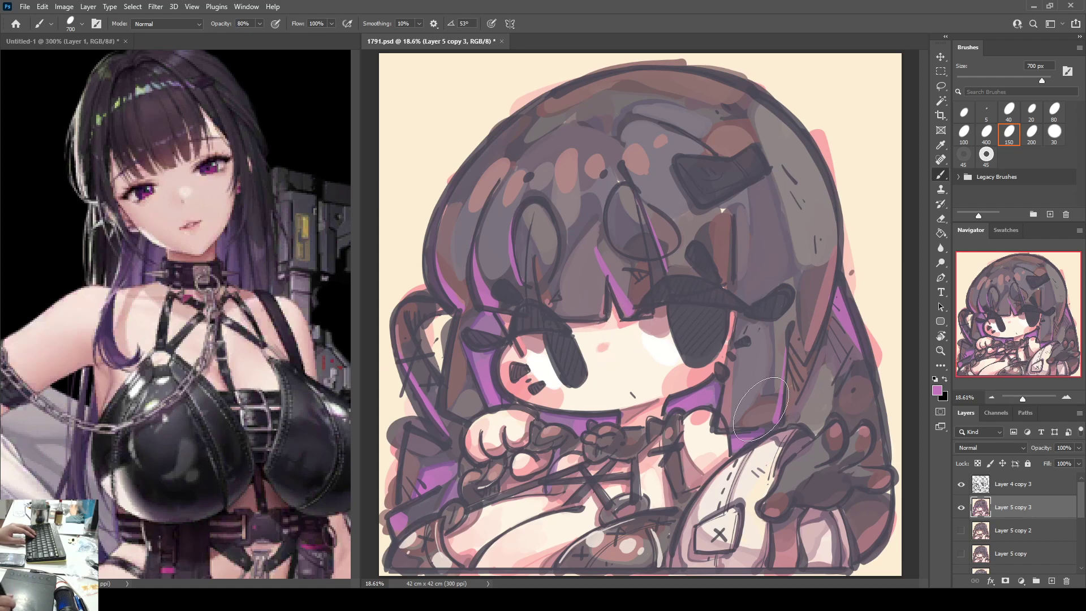
Step: Paint the square patch on the jacket sleeve dark grey with tones sampled from the glove, add lighter grey shading, and save the file
left_click(811, 452, "alt")
mouse_move(752, 509)
left_mouse_down()
mouse_move(693, 543)
mouse_move(735, 537)
mouse_move(732, 523)
mouse_move(720, 533)
left_mouse_up()
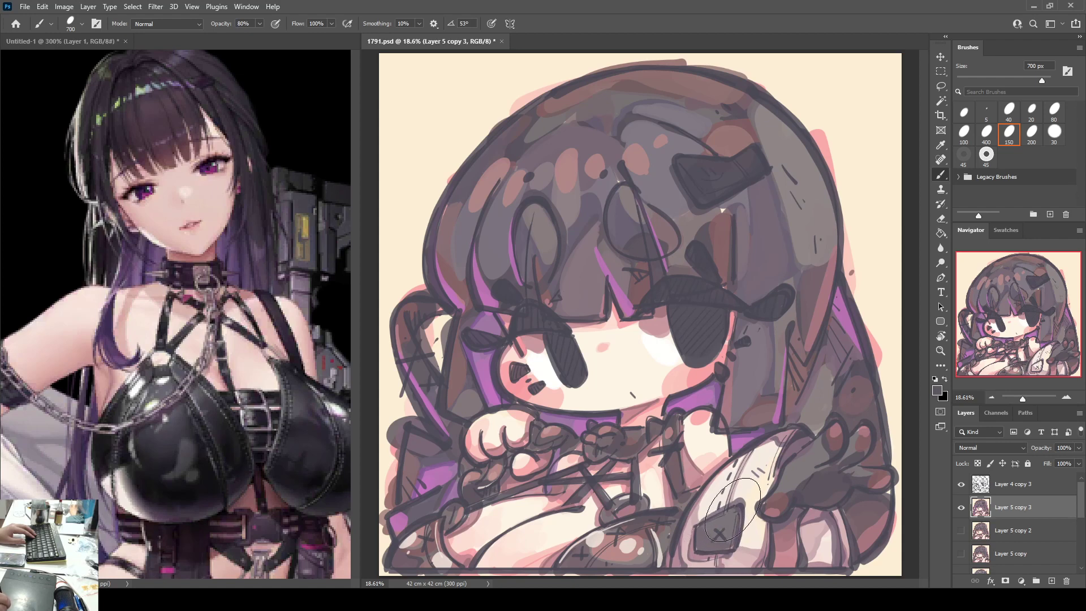
left_click(800, 492, "alt")
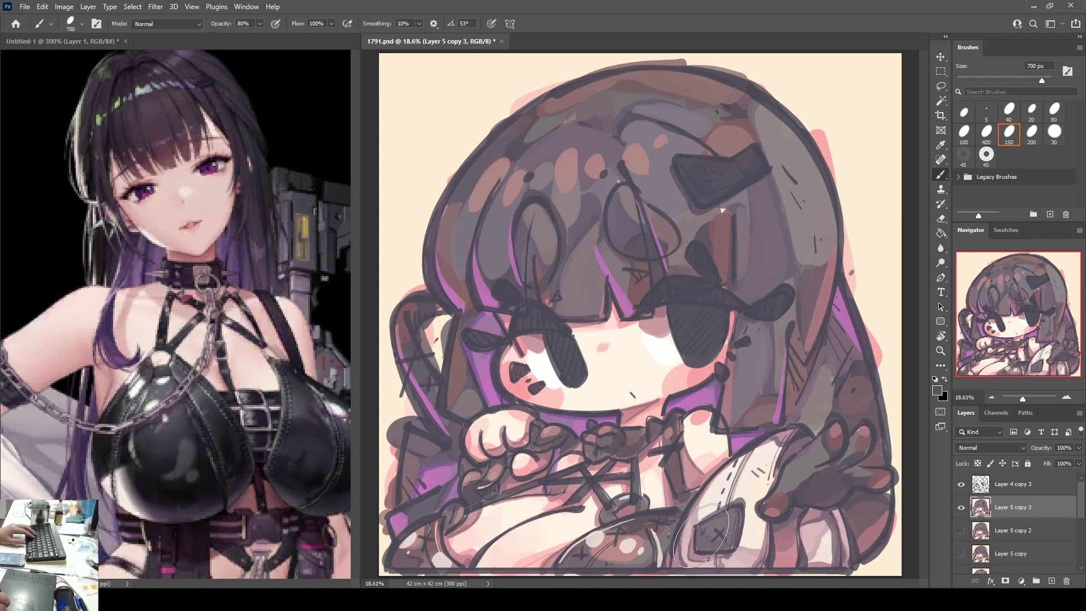
left_click(718, 522, "alt")
left_click(708, 535, "alt")
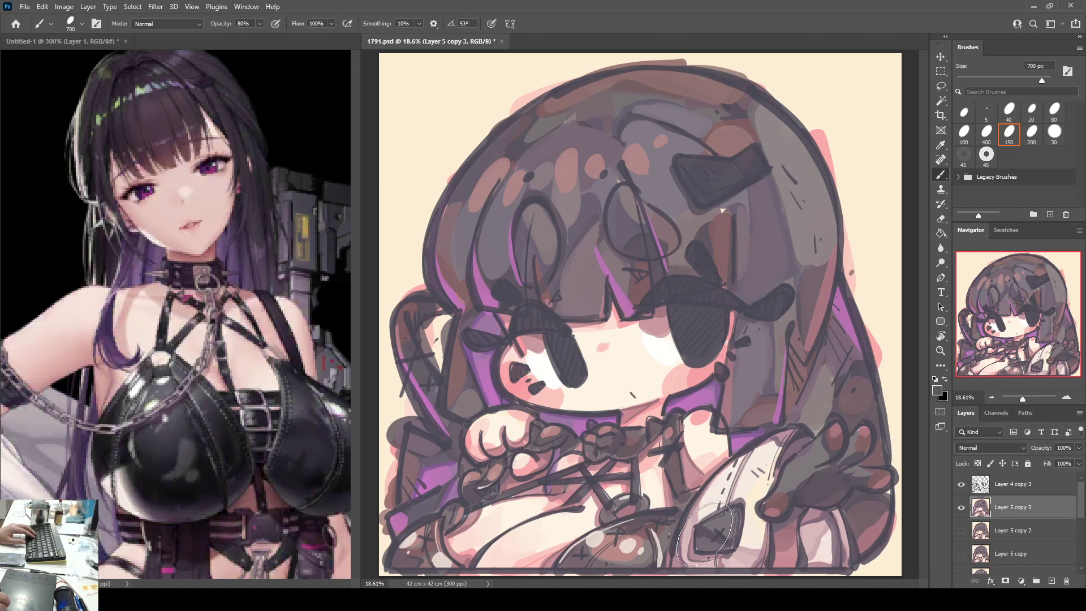
left_click(703, 542, "alt")
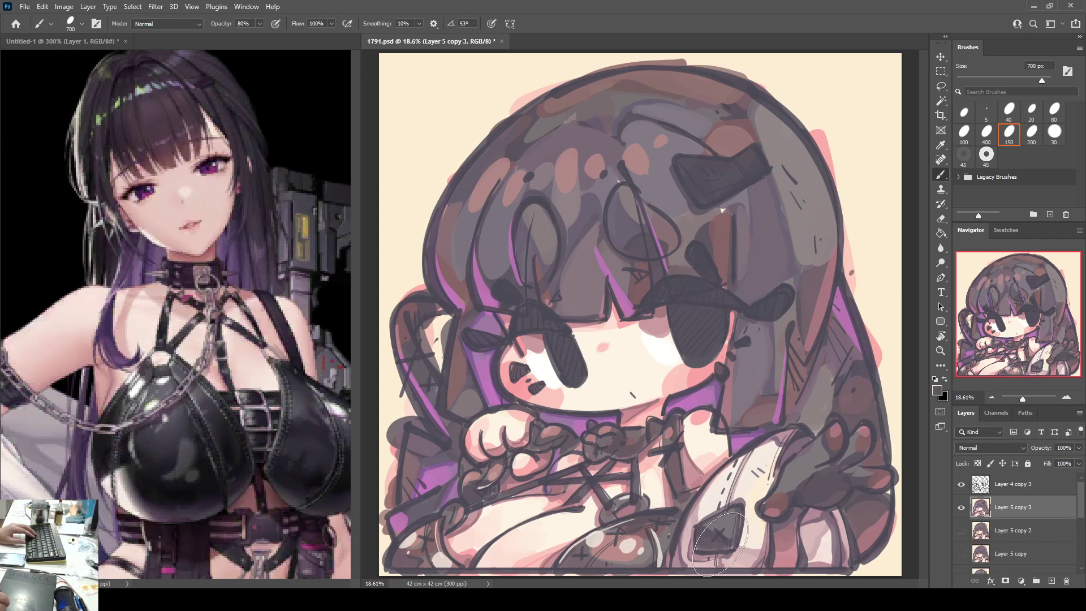
left_click(727, 514, "alt")
mouse_move(727, 513)
left_mouse_down()
mouse_move(712, 503)
mouse_move(741, 489)
mouse_move(727, 506)
left_mouse_up()
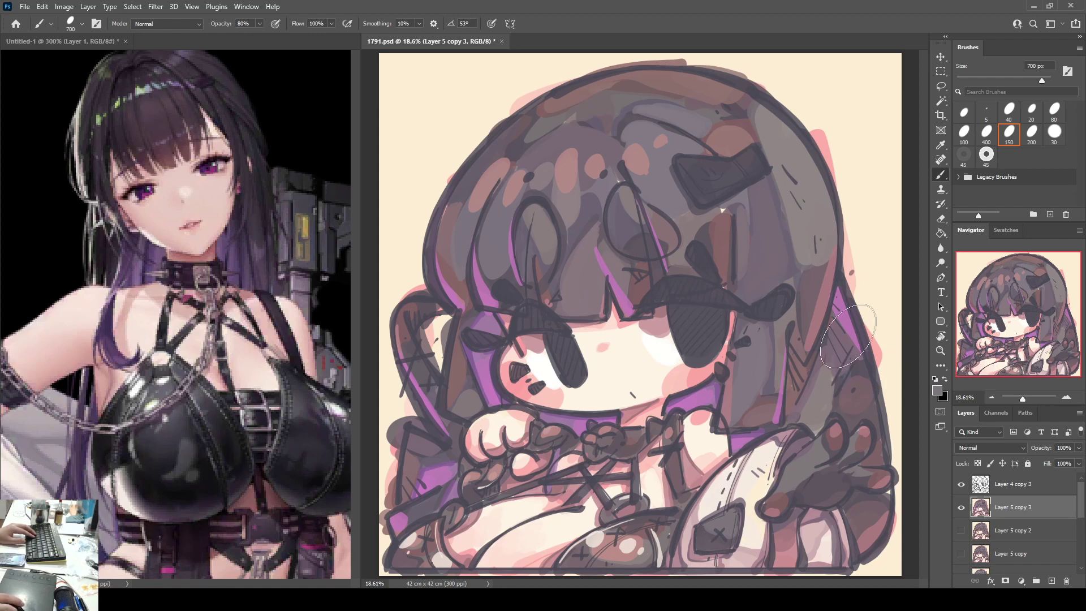
key("ctrl+s")
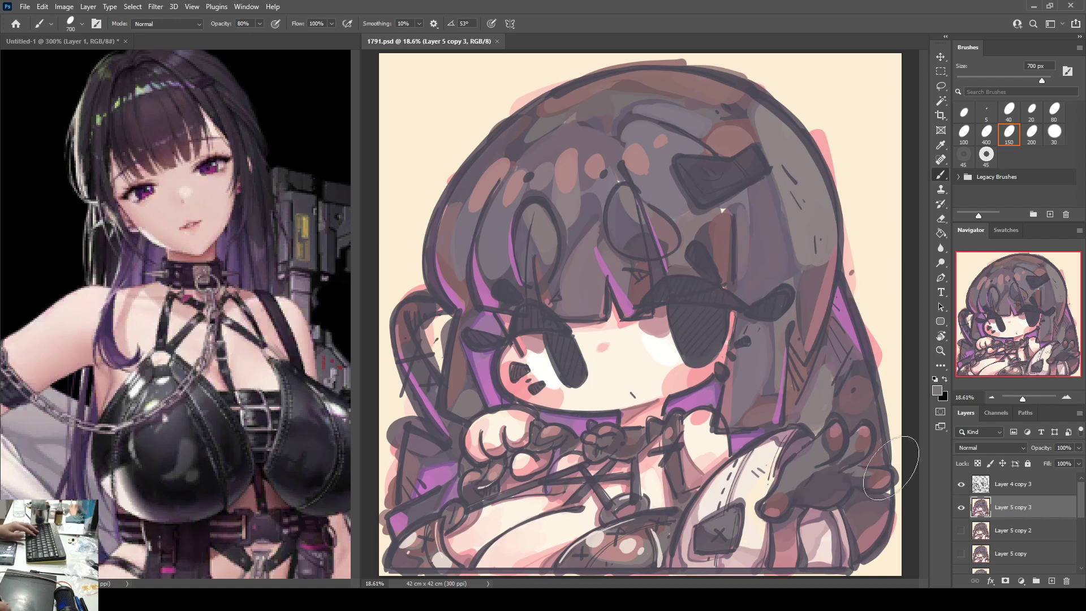
Step: Duplicate the colour layer Layer 5 copy 3 and the line layer Layer 4 copy 3, hiding both originals
key("ctrl+j")
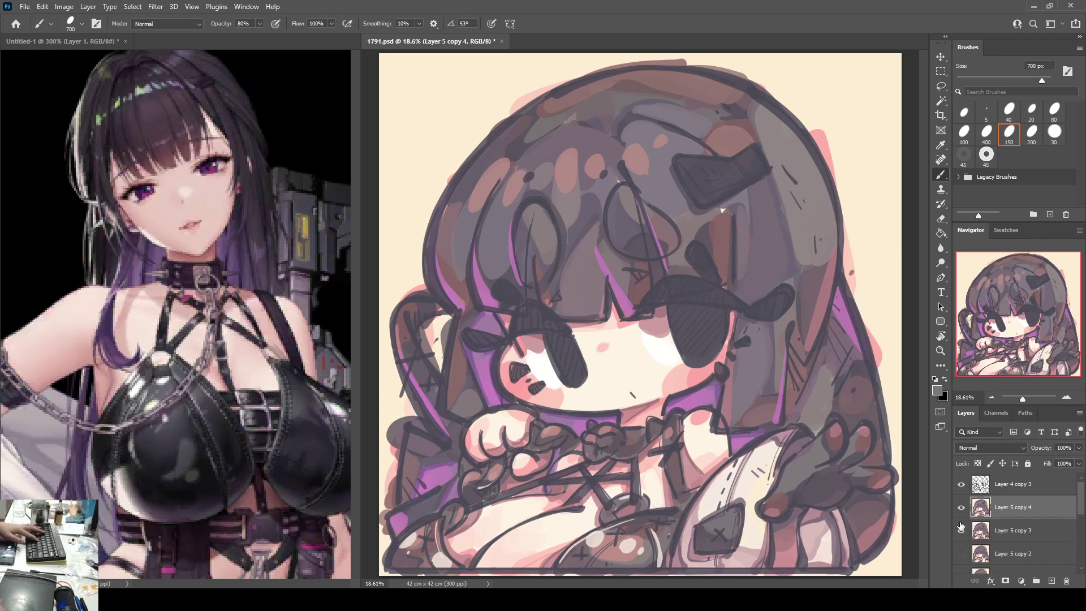
left_click(961, 531)
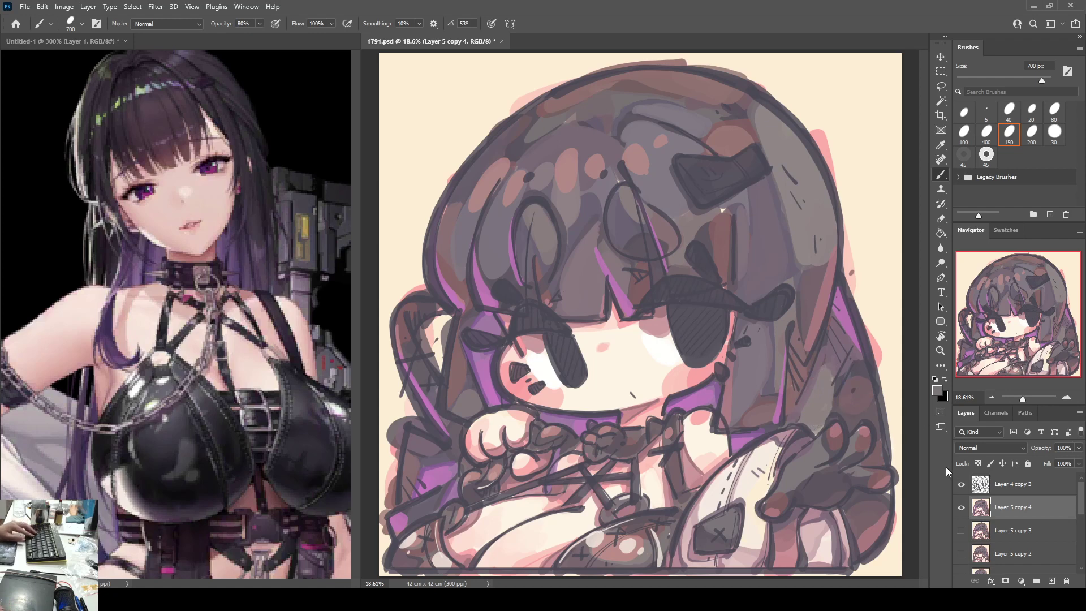
left_click(986, 488)
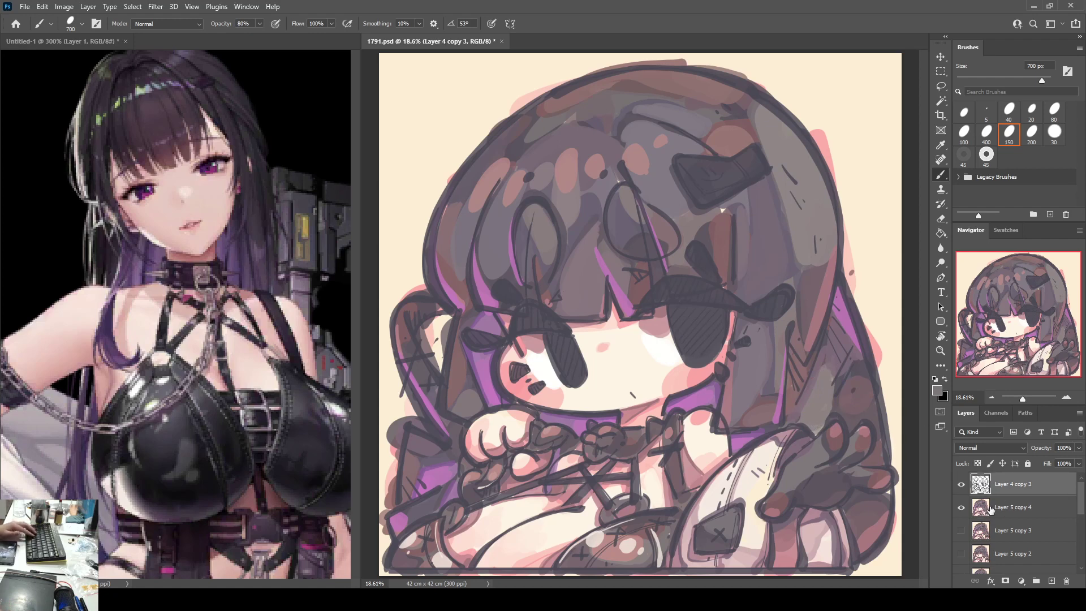
key("ctrl+j")
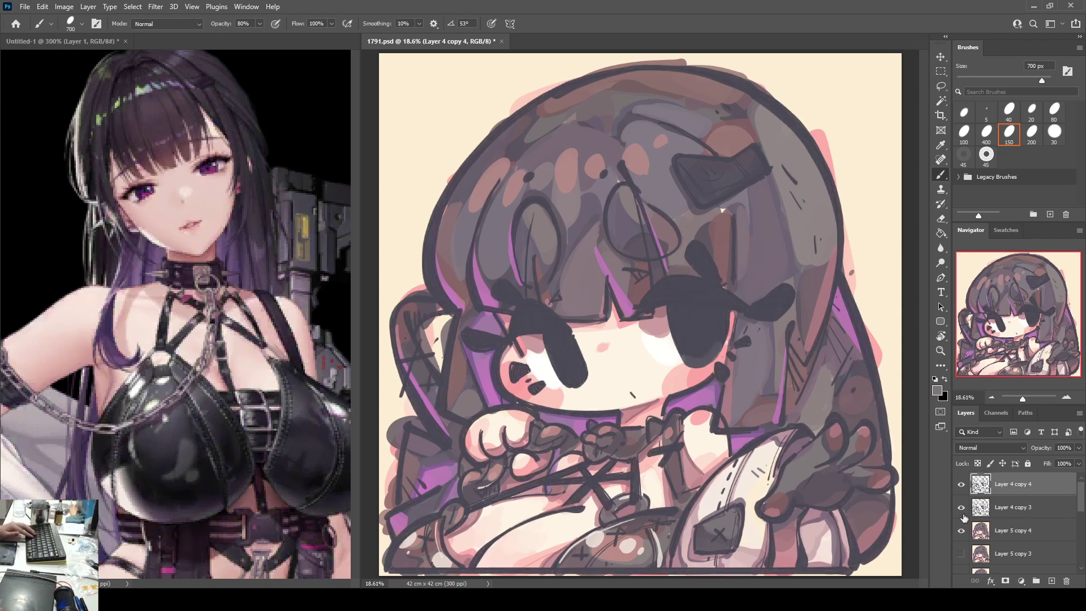
left_click(961, 508)
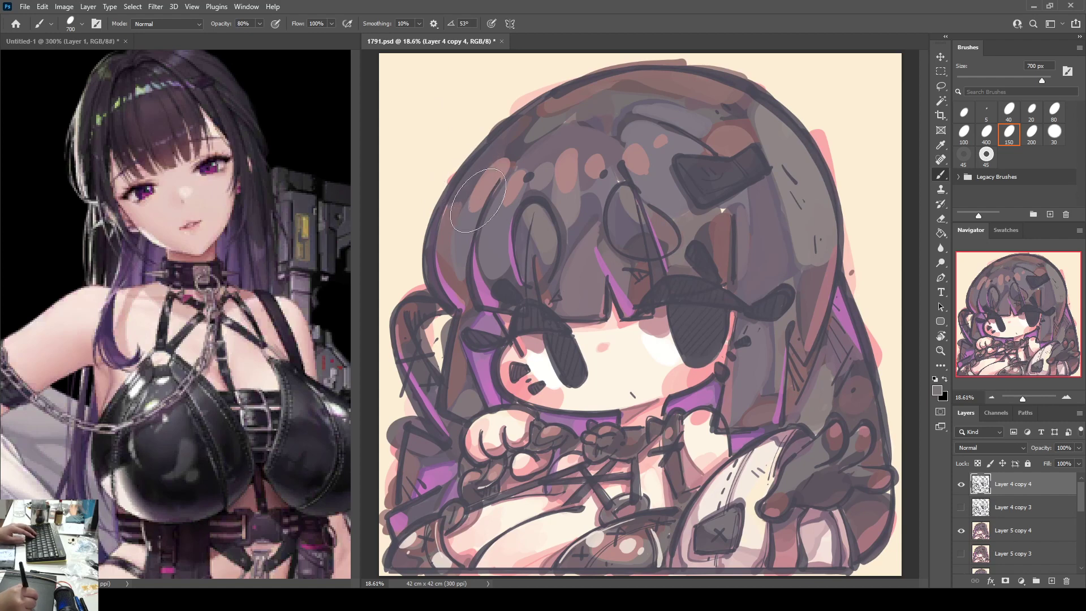
Step: Sample the magenta hair accent, set brush opacity to 100%, and paint oval magenta highlights across the upper fringe
left_click(487, 288, "alt")
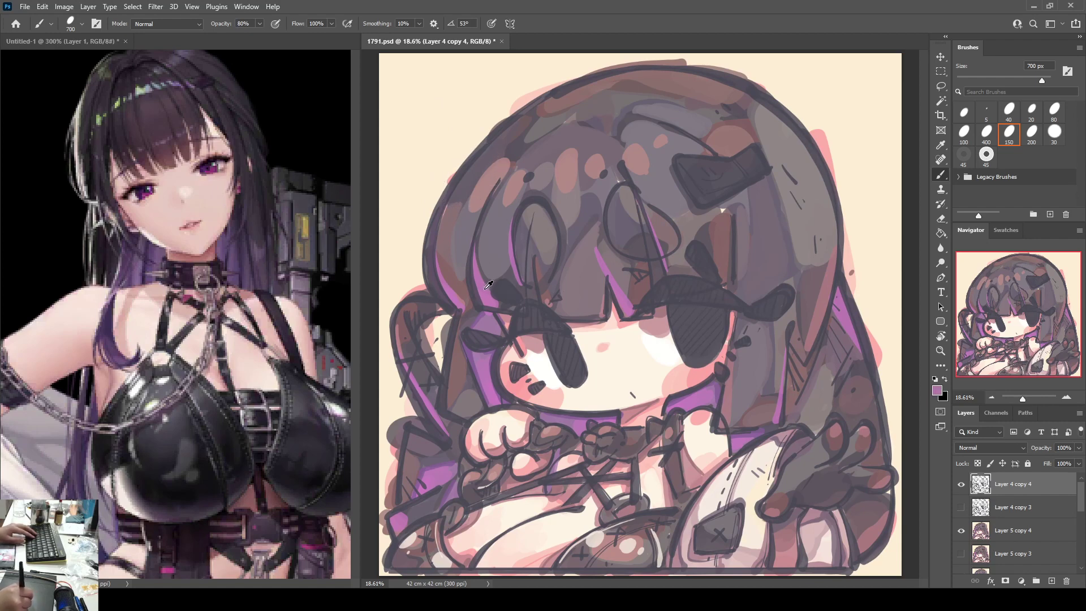
key("0")
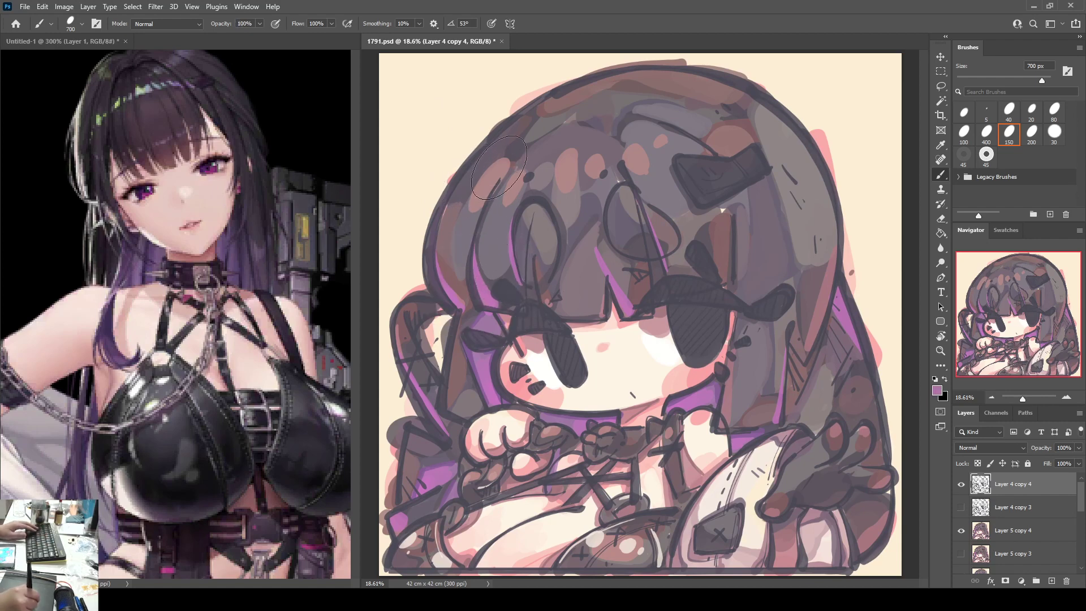
mouse_move(499, 167)
left_mouse_down()
mouse_move(487, 185)
mouse_move(585, 148)
mouse_move(486, 161)
left_mouse_up()
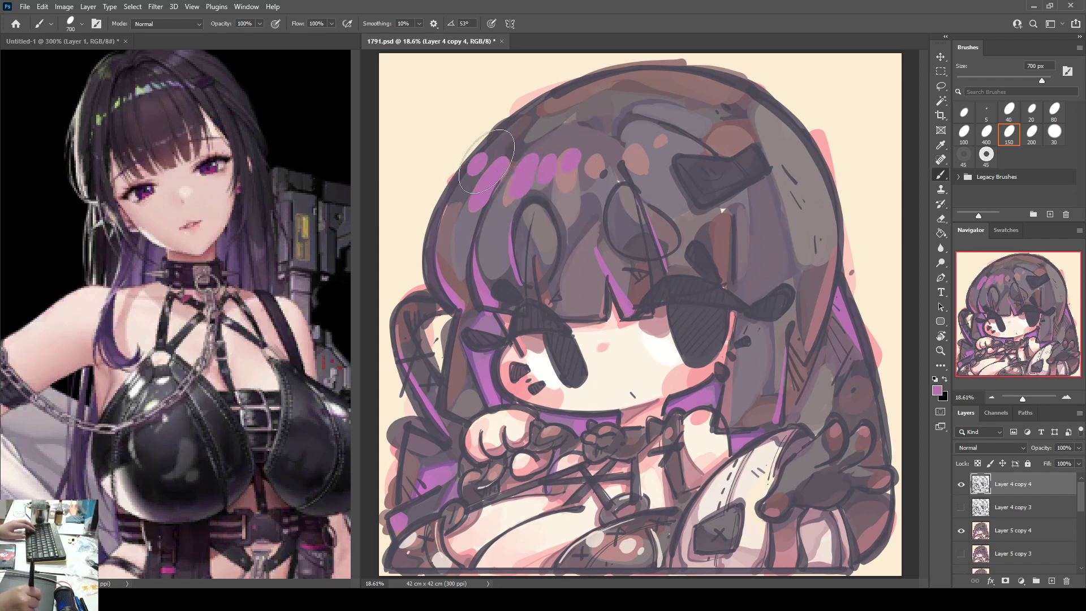
Step: Choose a bright lime green and paint oval highlights over the magenta ones on the upper left fringe, undoing unwanted strokes
key("i")
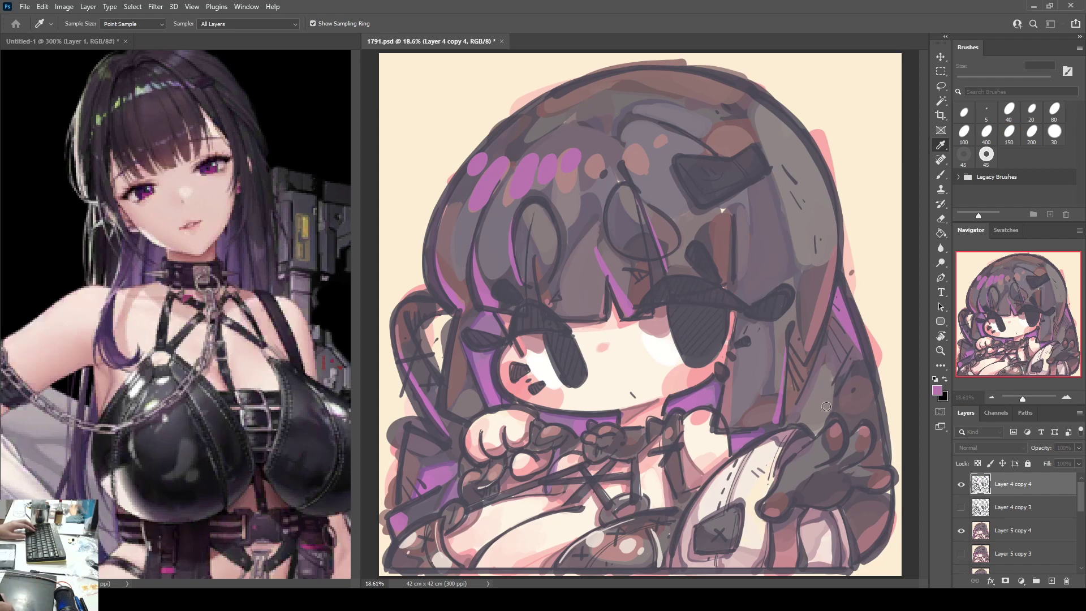
left_click(1008, 385)
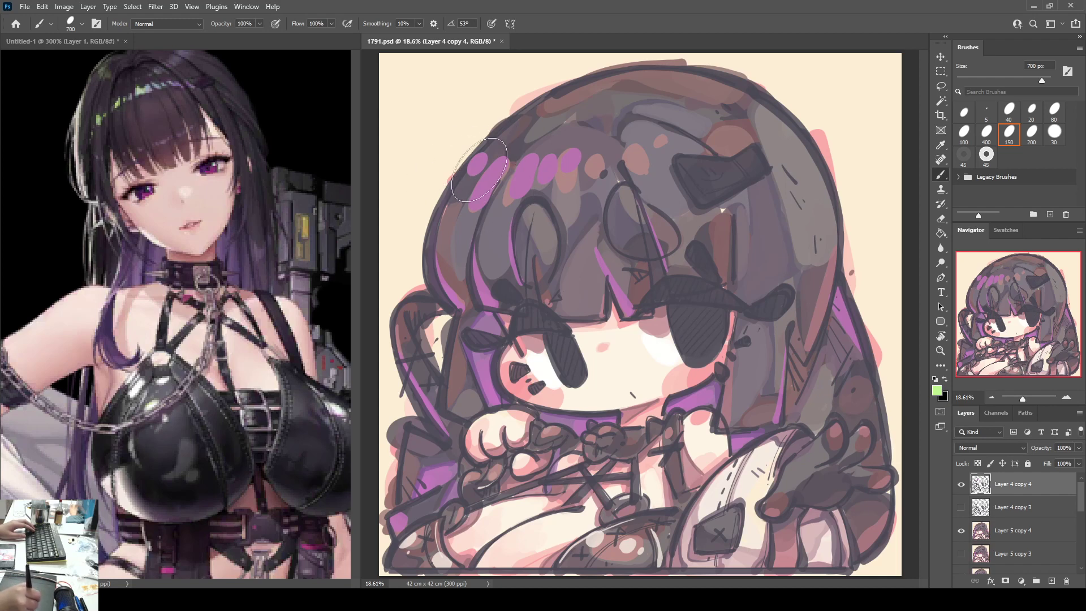
mouse_move(478, 160)
left_mouse_down()
mouse_move(468, 176)
mouse_move(516, 187)
mouse_move(468, 277)
left_mouse_up()
left_click(546, 170)
key("ctrl+z")
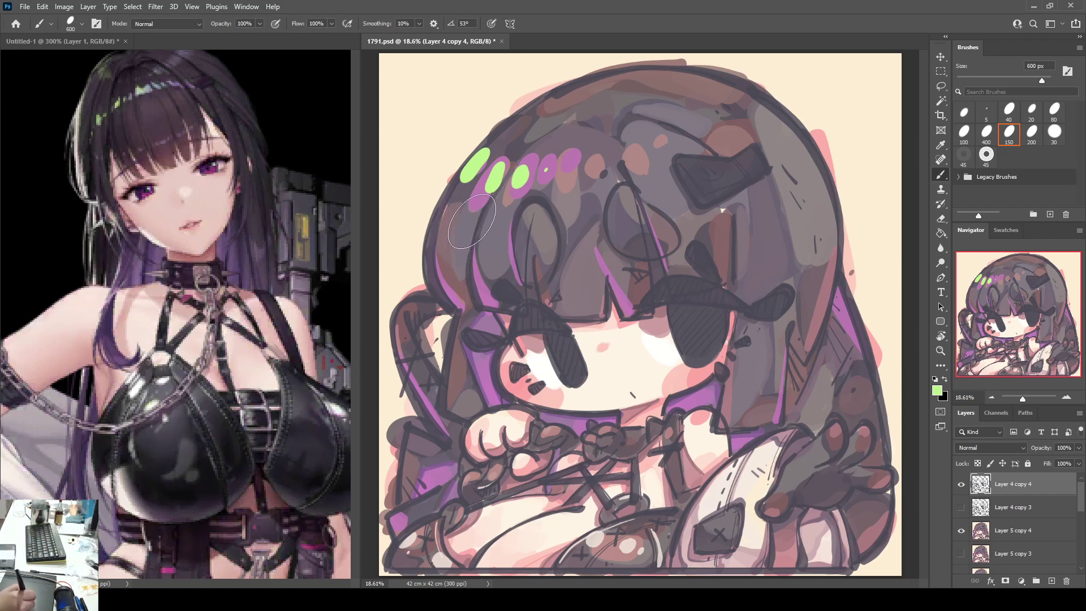
Step: Reduce the brush to 400 px and paint a thin lime-green strand highlight down the left fringe, undoing unwanted strokes
key("bracketleft")
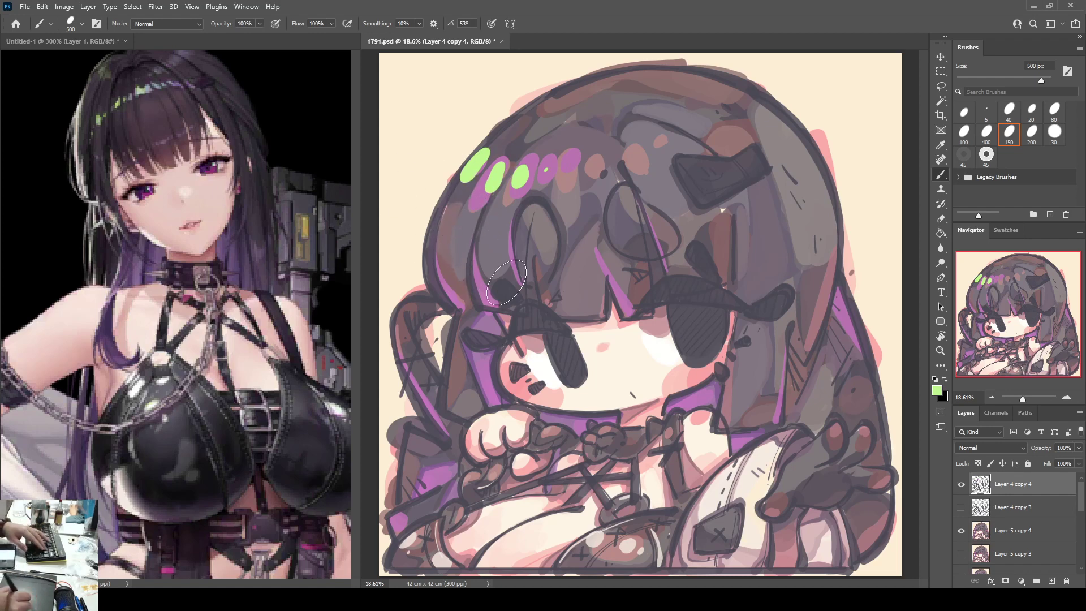
key("bracketleft")
key("bracketleft")
left_click_drag(487, 205, 476, 299)
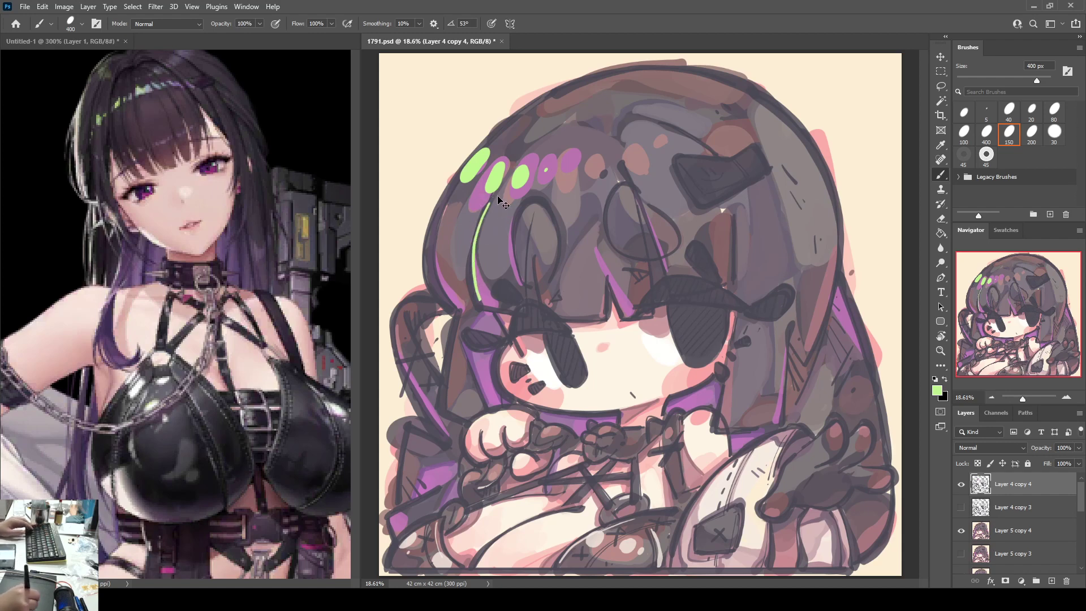
key("ctrl+z")
mouse_move(491, 200)
left_mouse_down()
mouse_move(478, 241)
mouse_move(479, 307)
left_mouse_up()
key("ctrl+z")
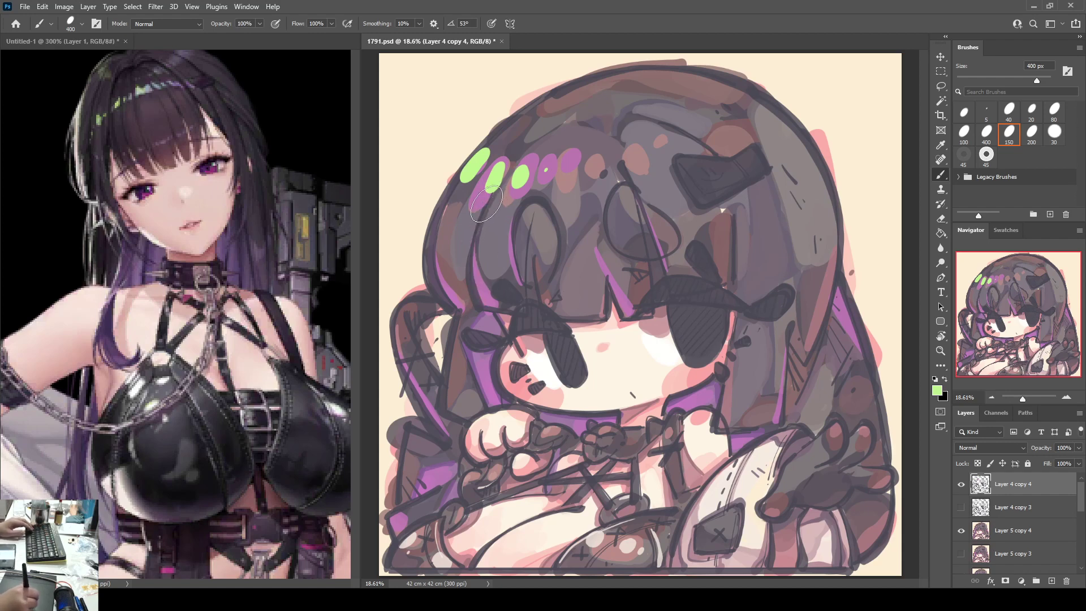
mouse_move(489, 198)
left_mouse_down()
mouse_move(473, 277)
mouse_move(481, 298)
left_mouse_up()
key("ctrl+z")
mouse_move(491, 198)
left_mouse_down()
mouse_move(473, 227)
mouse_move(475, 306)
left_mouse_up()
key("ctrl+z")
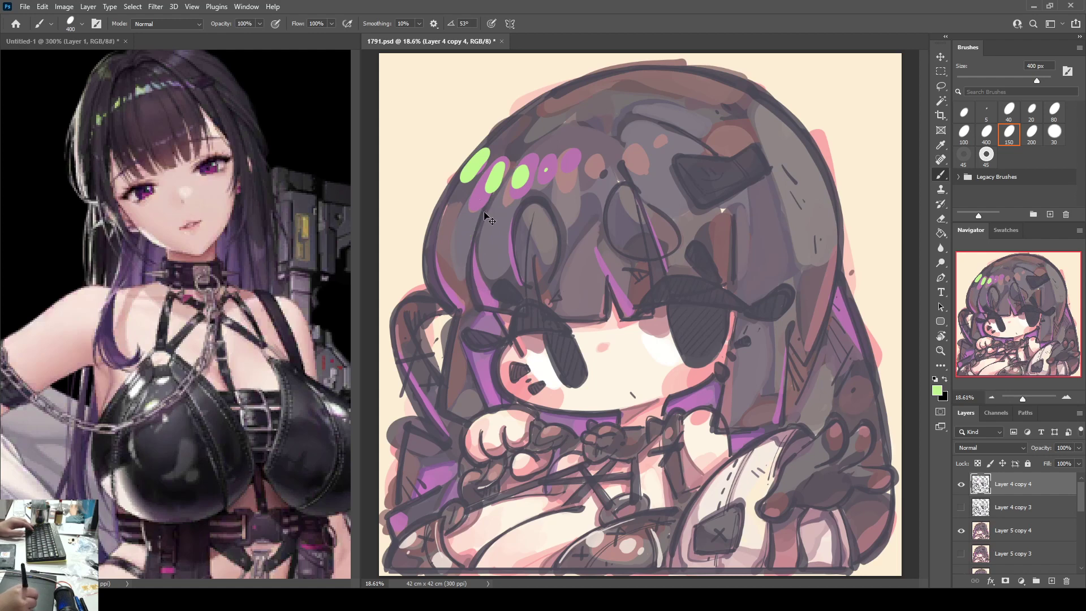
left_click_drag(492, 195, 477, 300)
key("ctrl+z")
mouse_move(491, 198)
left_mouse_down()
mouse_move(468, 254)
mouse_move(477, 305)
left_mouse_up()
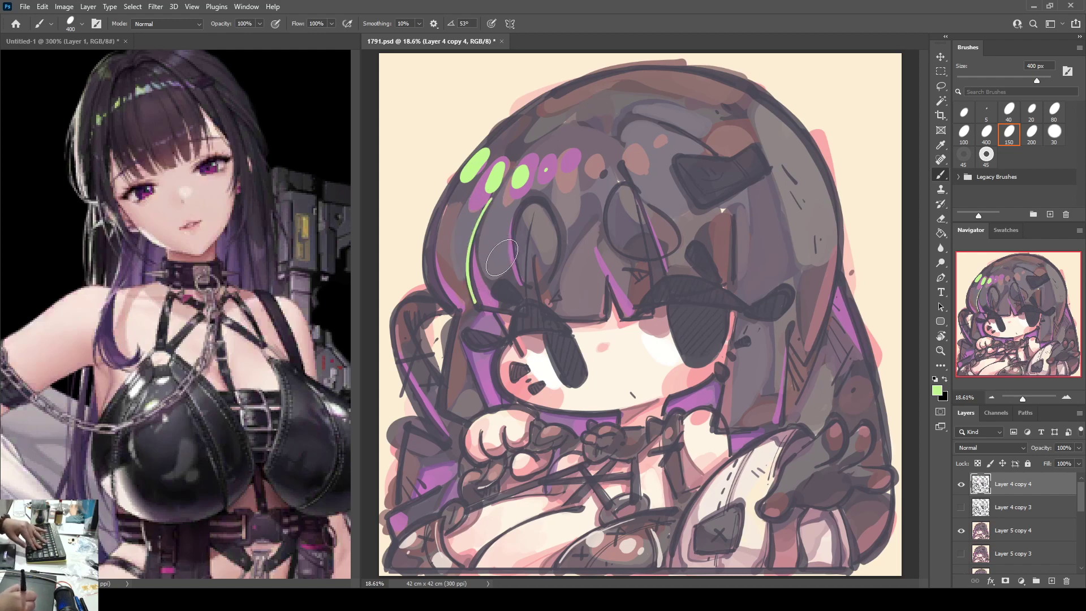
Step: Set the brush to 250 px and paint lime-green rim highlights along the hair's left outer edge and up over the crown
key("bracketleft")
key("bracketleft")
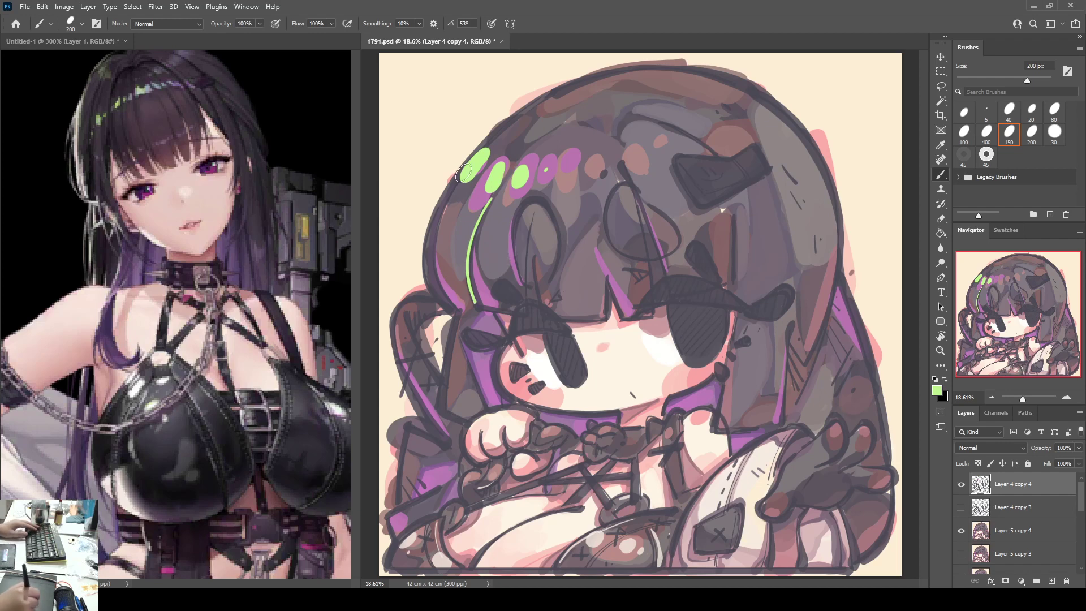
key("bracketright")
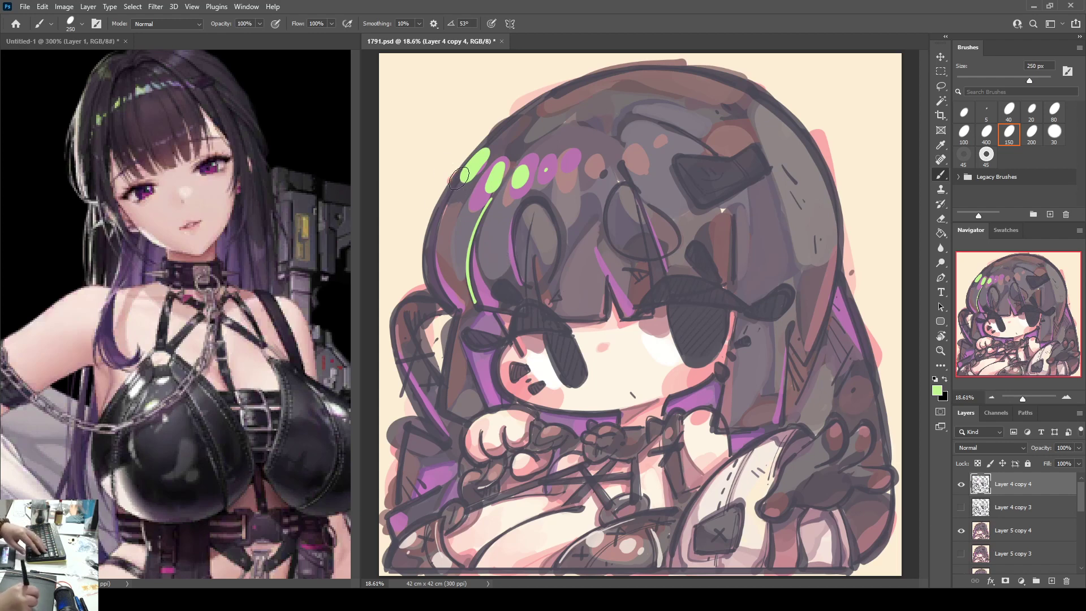
mouse_move(464, 172)
left_mouse_down()
mouse_move(440, 272)
mouse_move(451, 290)
left_mouse_up()
key("ctrl+z")
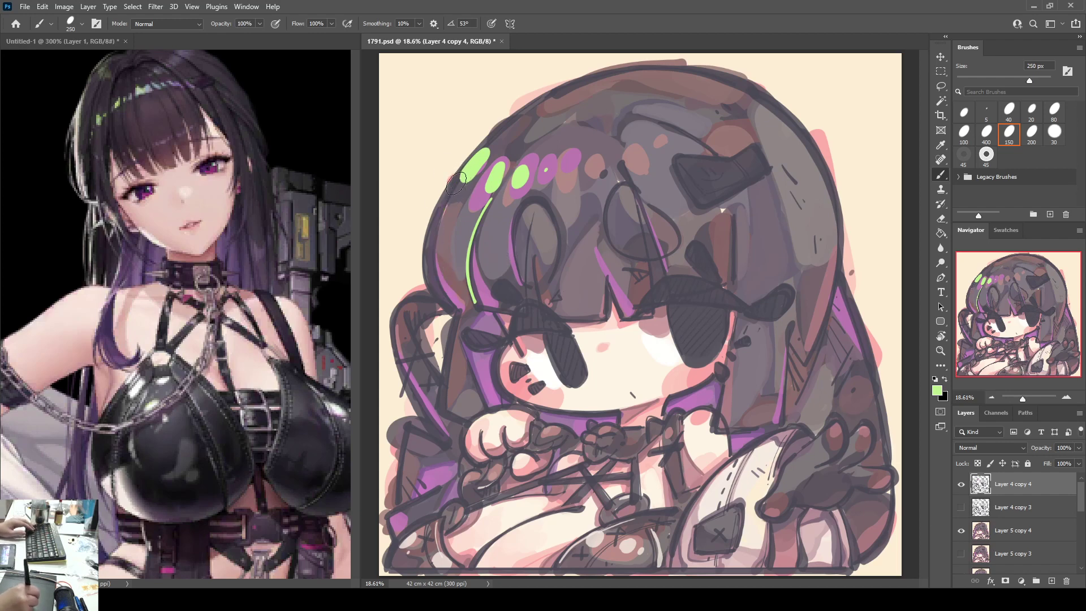
mouse_move(462, 176)
left_mouse_down()
mouse_move(429, 274)
mouse_move(440, 308)
left_mouse_up()
key("ctrl+z")
left_click_drag(461, 168, 444, 301)
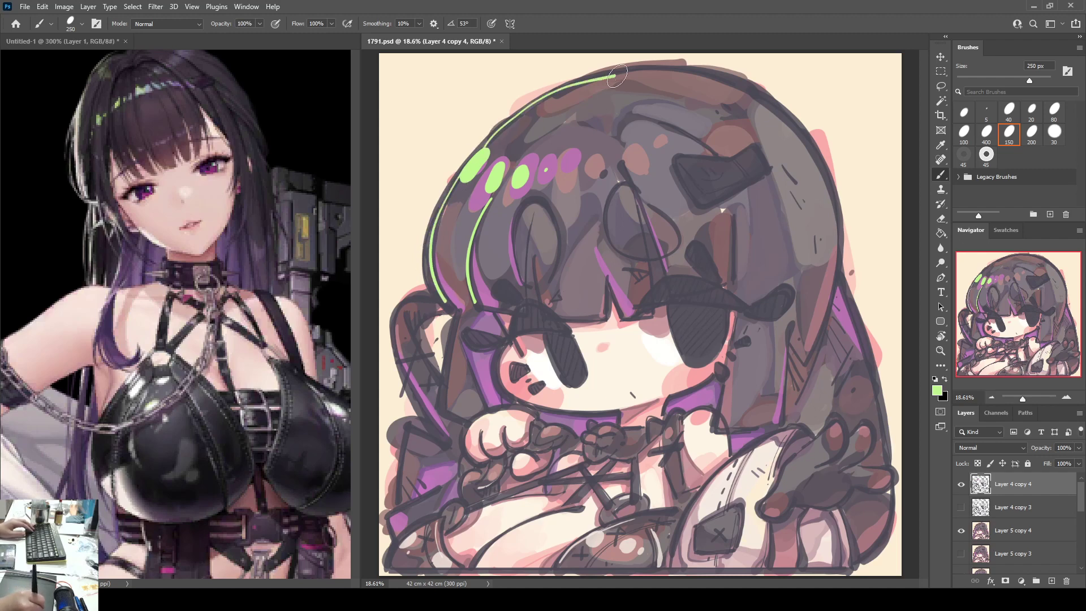
left_click_drag(502, 134, 612, 70)
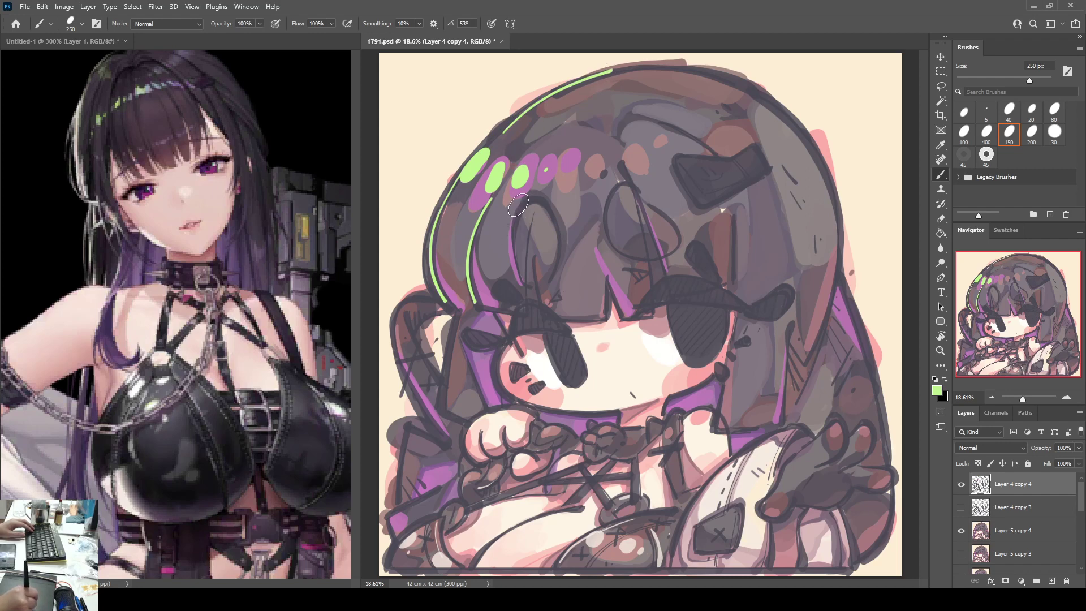
Step: Paint lime-green lines down the inner left fringe strand and the left side lock, plus a small oval on the fourth magenta highlight
left_click_drag(516, 204, 520, 281)
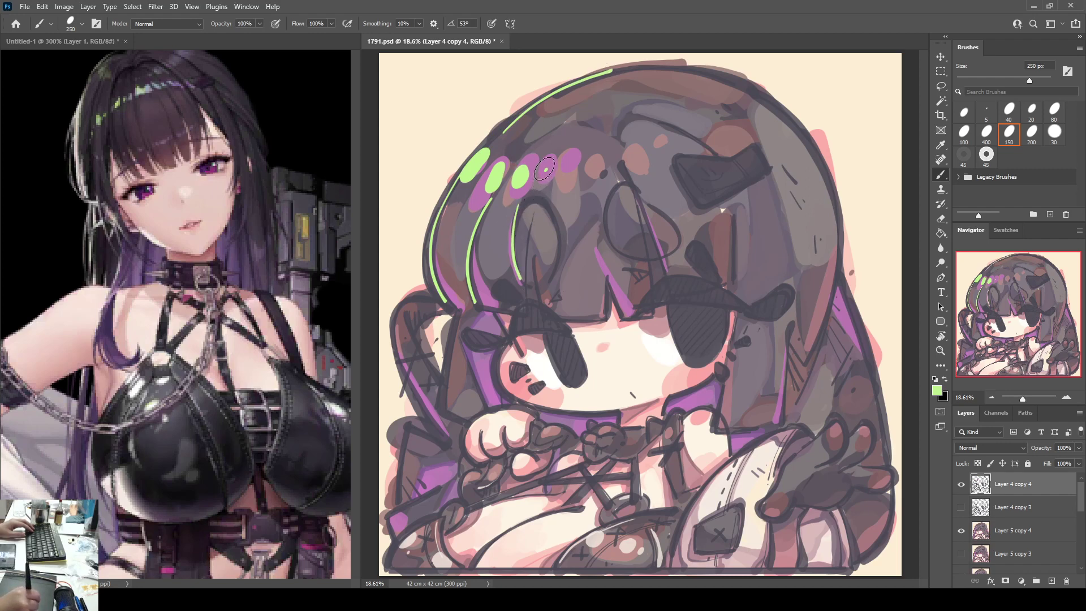
left_click_drag(546, 164, 543, 177)
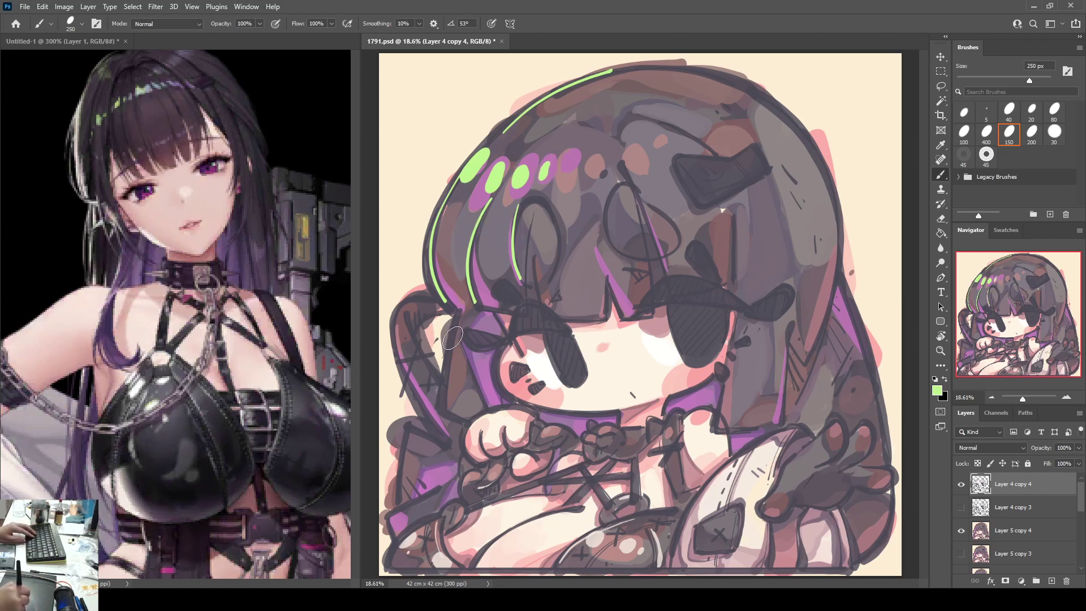
left_click_drag(459, 308, 440, 399)
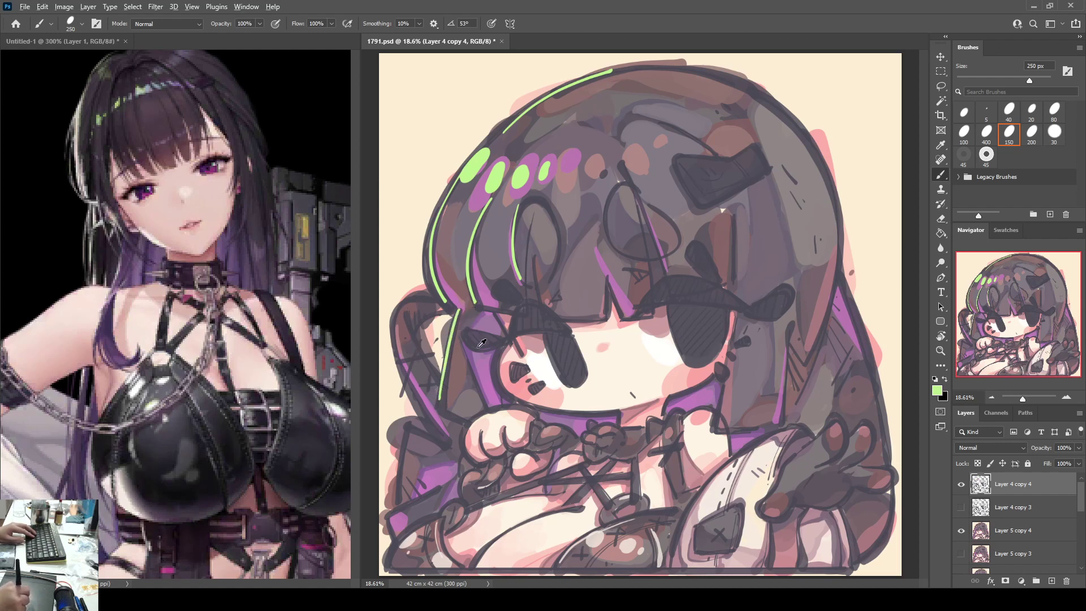
Step: Draw cross marks over the left hair loop in sampled magenta, and go over the larger cross in hot pink
left_click(487, 377, "alt")
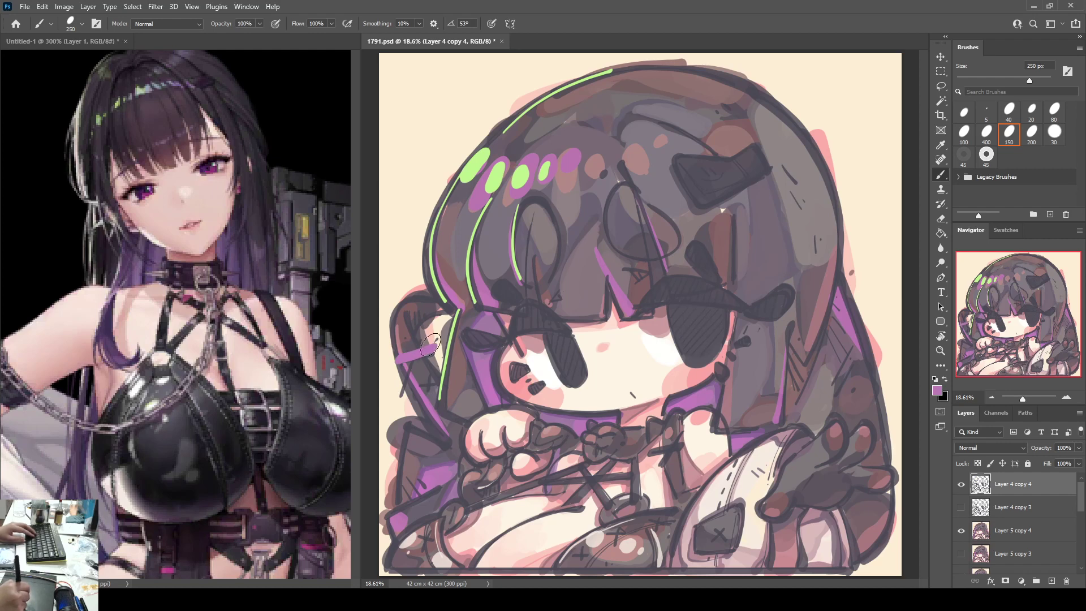
mouse_move(395, 362)
left_mouse_down()
mouse_move(432, 348)
mouse_move(419, 350)
mouse_move(401, 394)
mouse_move(428, 390)
left_mouse_up()
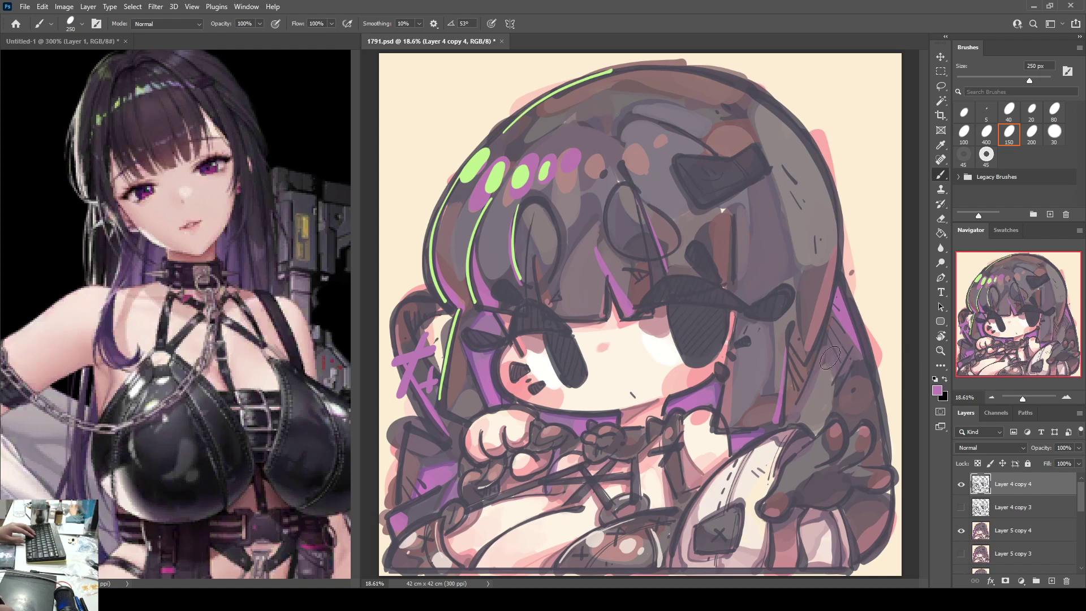
key("i")
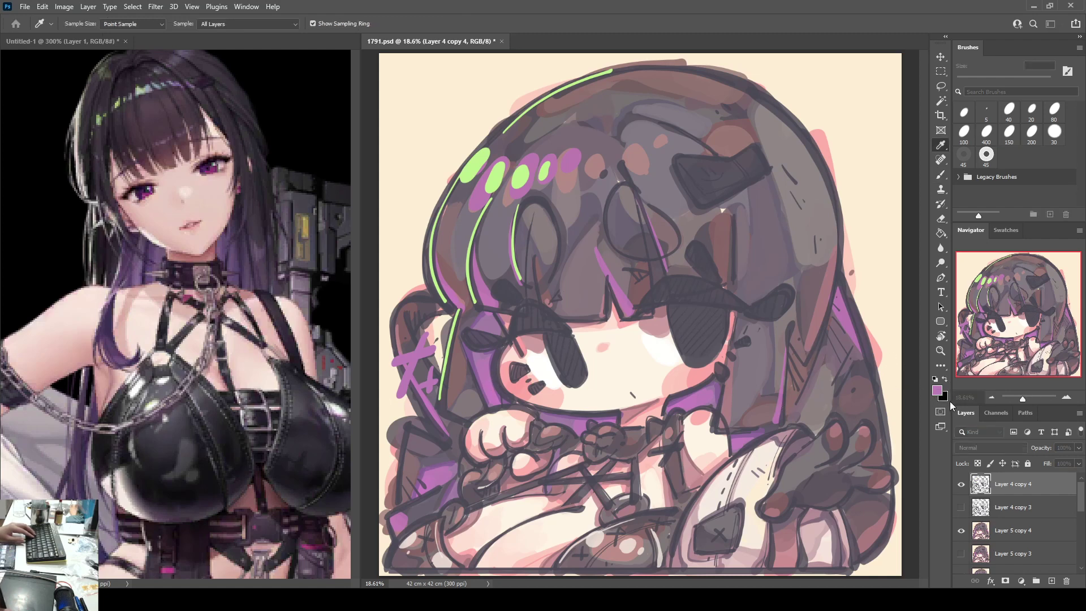
left_click(1006, 378)
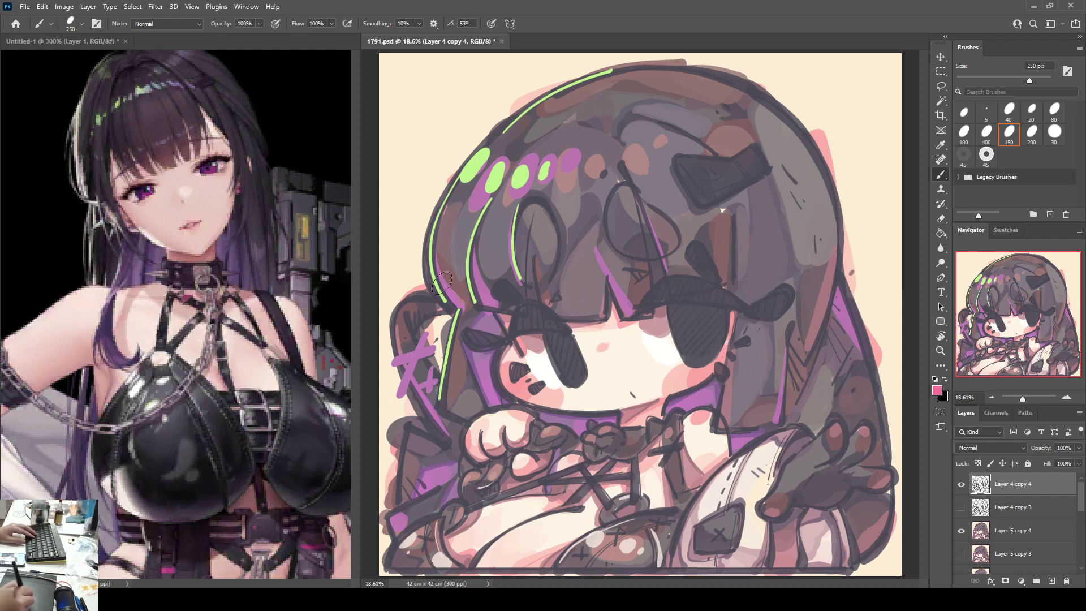
left_click_drag(458, 310, 442, 403)
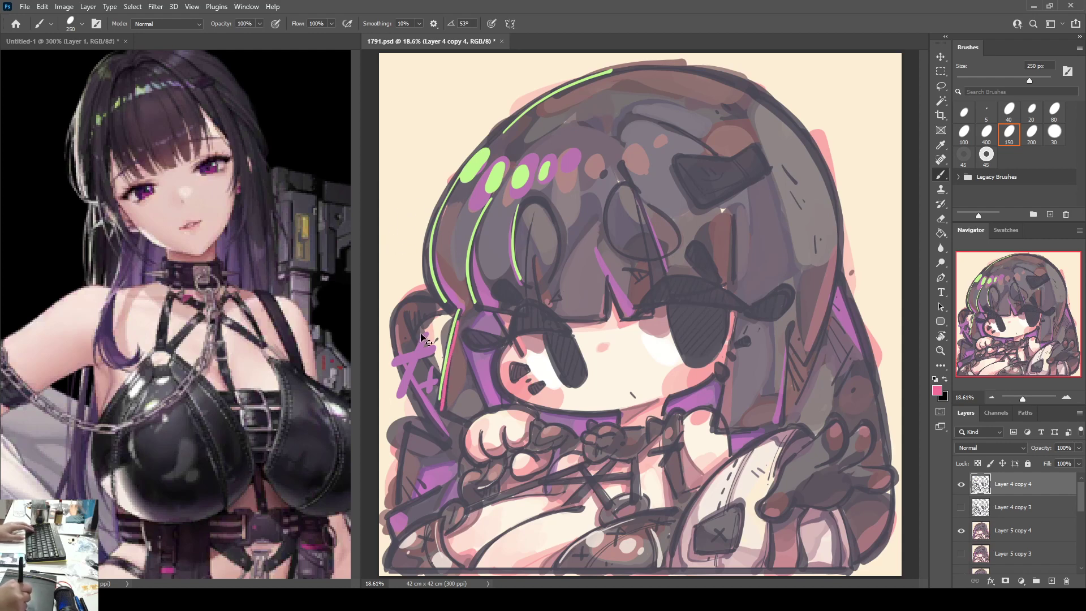
key("ctrl+z")
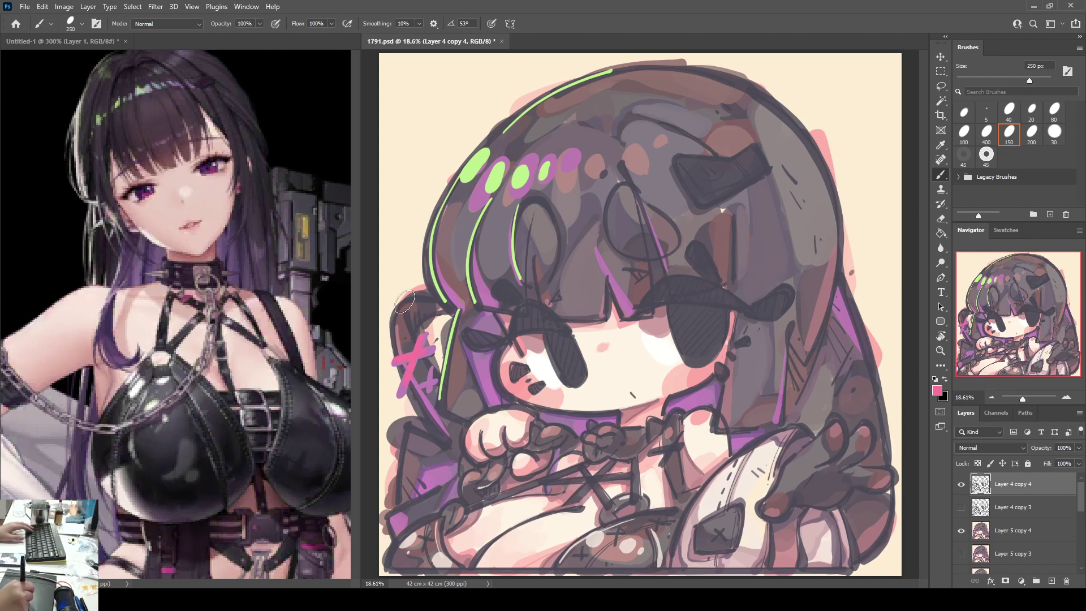
key("ctrl+z")
Step: Paint hot-pink accent lines along the top of the left hair loop and the angular edges below it, undoing unwanted strokes
mouse_move(439, 302)
left_mouse_down()
mouse_move(396, 322)
mouse_move(402, 346)
left_mouse_up()
key("ctrl+z")
mouse_move(442, 305)
left_mouse_down()
mouse_move(414, 303)
mouse_move(403, 345)
left_mouse_up()
key("ctrl+z")
mouse_move(443, 306)
left_mouse_down()
mouse_move(409, 291)
mouse_move(412, 331)
left_mouse_up()
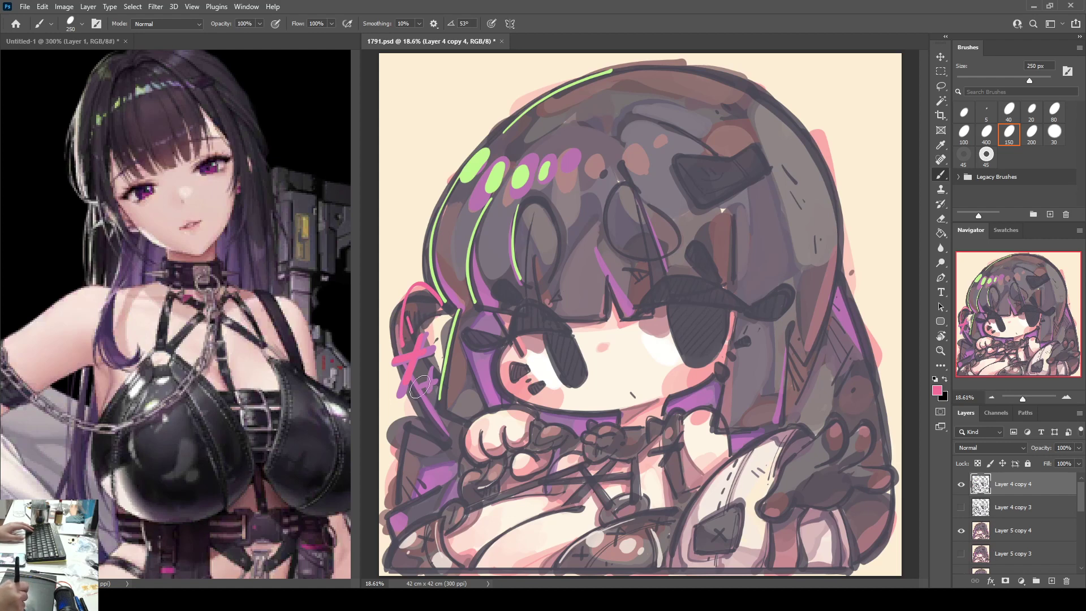
left_click_drag(431, 403, 450, 444)
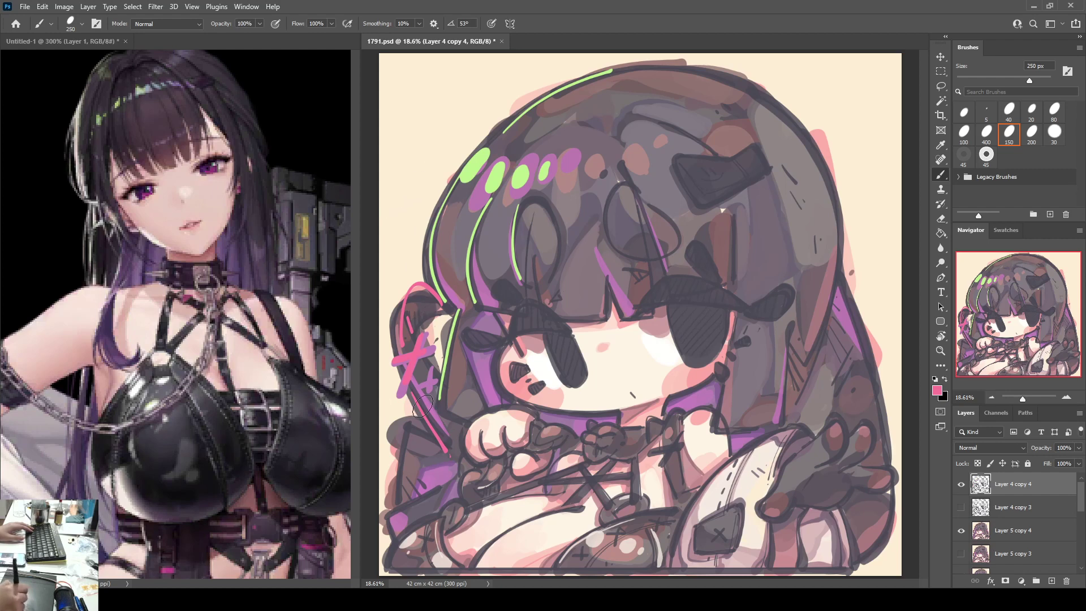
mouse_move(401, 415)
left_mouse_down()
mouse_move(431, 440)
mouse_move(400, 421)
mouse_move(408, 491)
left_mouse_up()
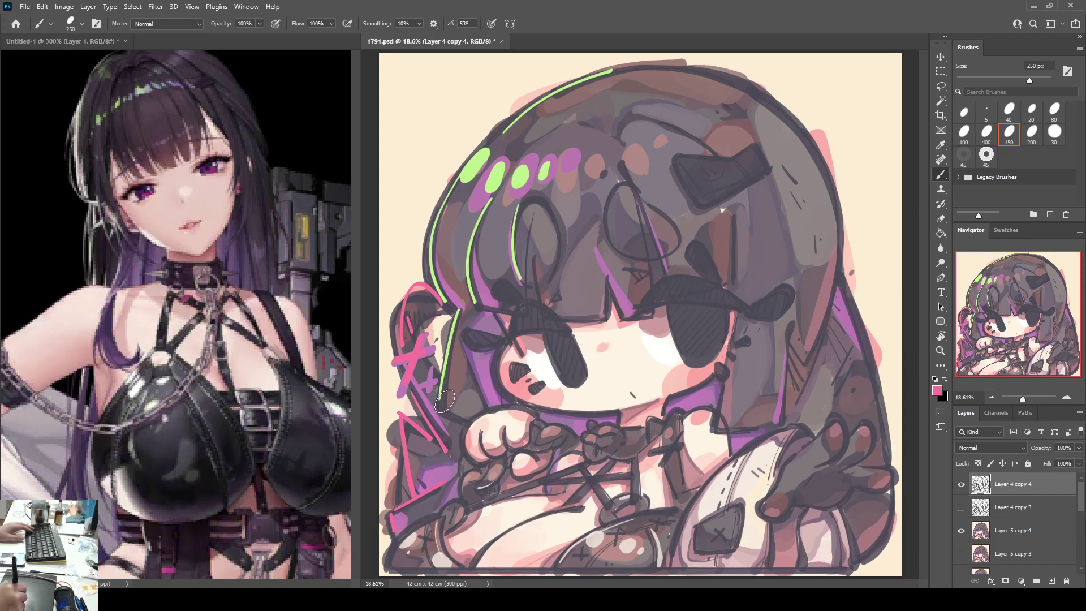
Step: Trace the tips and strand edges of the left and centre fringe with thin hot-pink lines, undoing unwanted strokes
mouse_move(436, 226)
left_mouse_down()
mouse_move(447, 295)
mouse_move(520, 312)
left_mouse_up()
key("ctrl+z")
key("ctrl+z")
left_click_drag(536, 215, 527, 308)
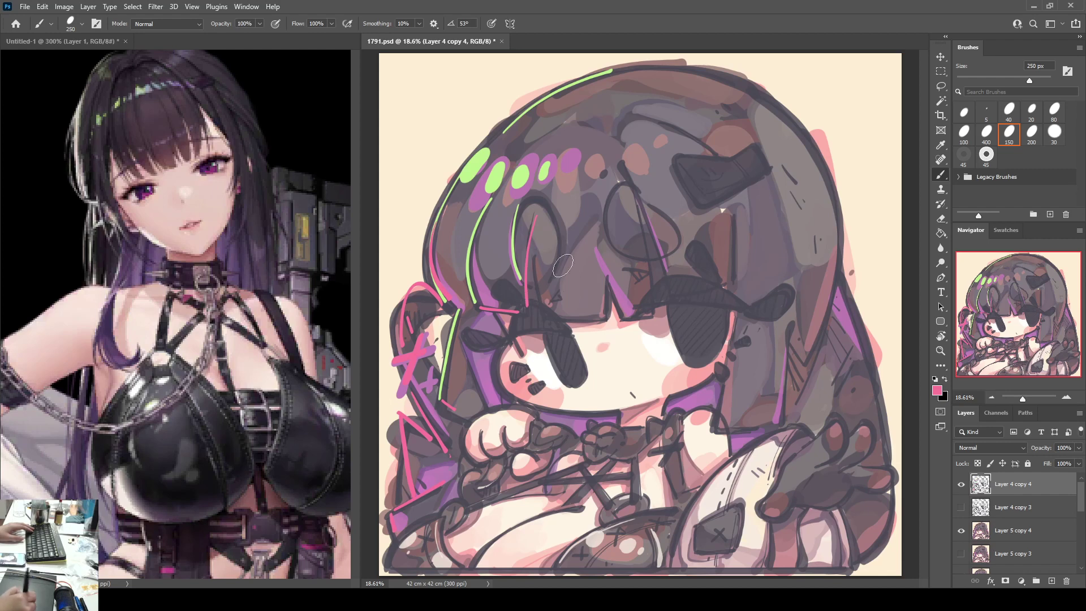
left_click_drag(537, 258, 552, 308)
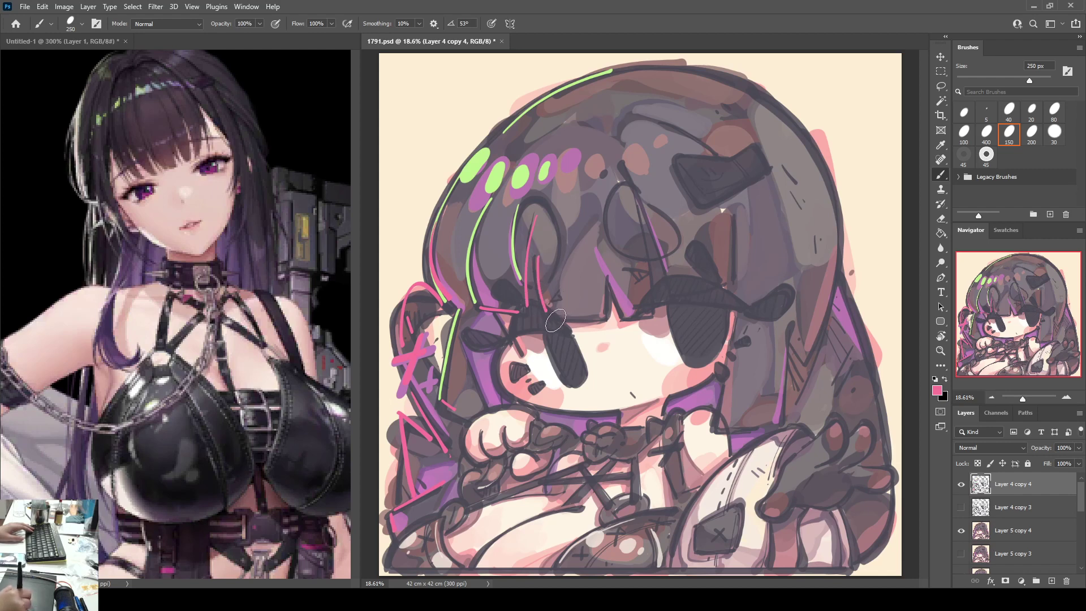
key("ctrl+z")
mouse_move(536, 270)
left_mouse_down()
mouse_move(546, 319)
mouse_move(598, 323)
mouse_move(587, 323)
mouse_move(630, 306)
mouse_move(642, 310)
mouse_move(627, 317)
mouse_move(640, 315)
mouse_move(641, 291)
mouse_move(628, 318)
mouse_move(651, 315)
left_mouse_up()
key("ctrl+z")
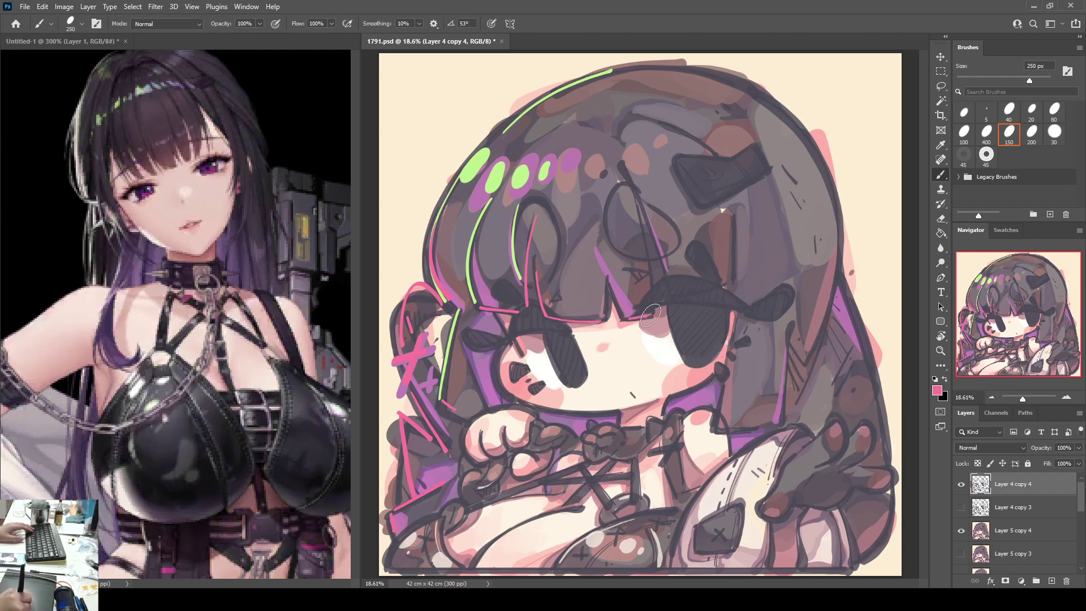
Step: Paint hot-pink edge lines along the right fringe strands, the fringe tip above the right eye and the right side lock
left_click_drag(622, 165, 658, 294)
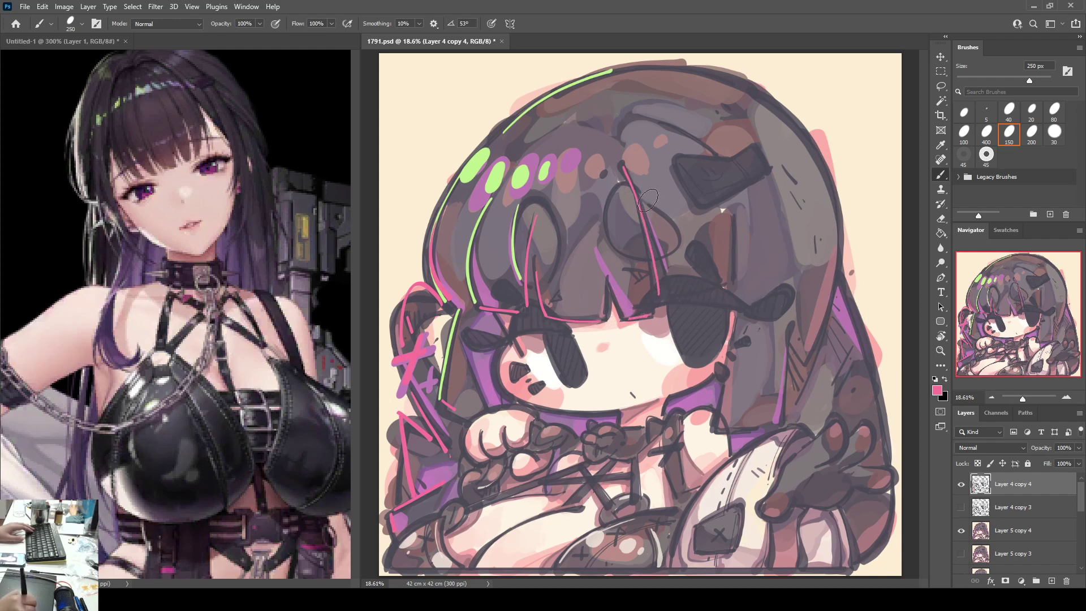
key("ctrl+z")
left_click_drag(623, 168, 650, 308)
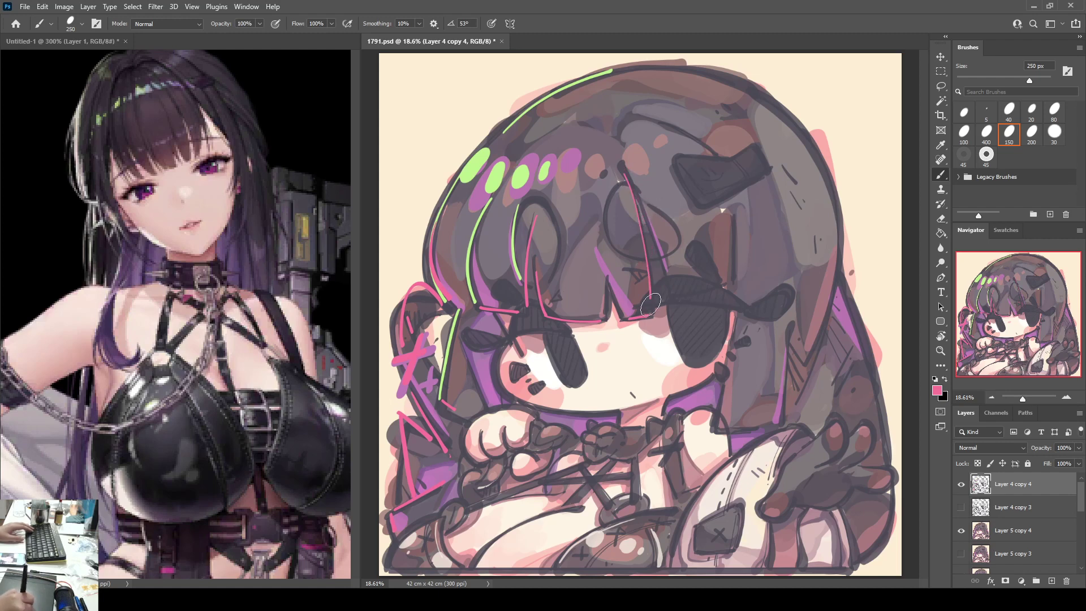
mouse_move(640, 196)
left_mouse_down()
mouse_move(673, 302)
mouse_move(729, 275)
left_mouse_up()
left_click_drag(734, 213, 735, 270)
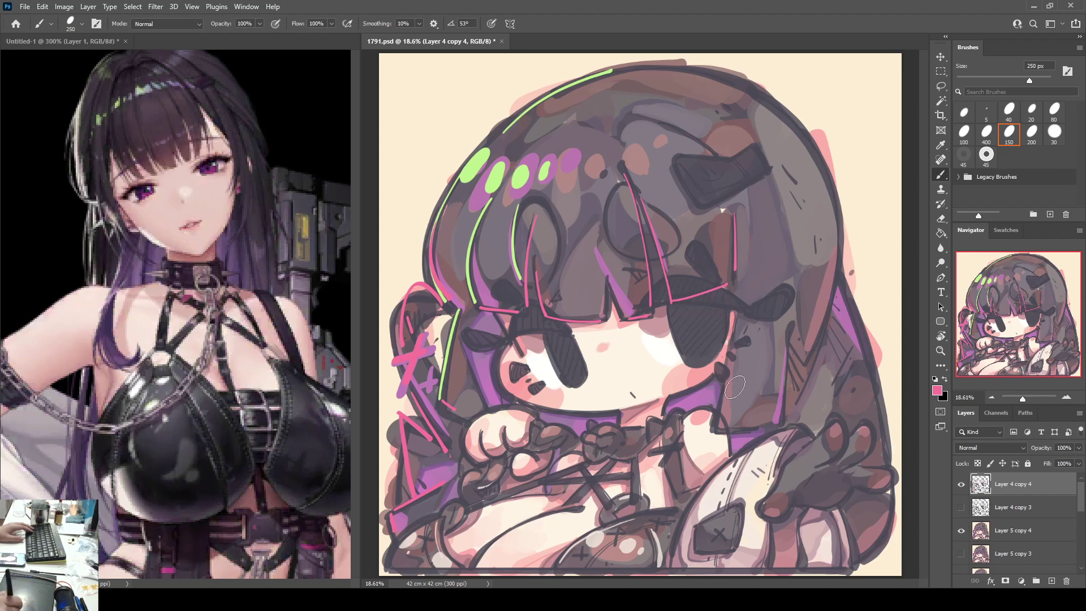
mouse_move(726, 384)
left_mouse_down()
mouse_move(719, 427)
mouse_move(766, 425)
left_mouse_up()
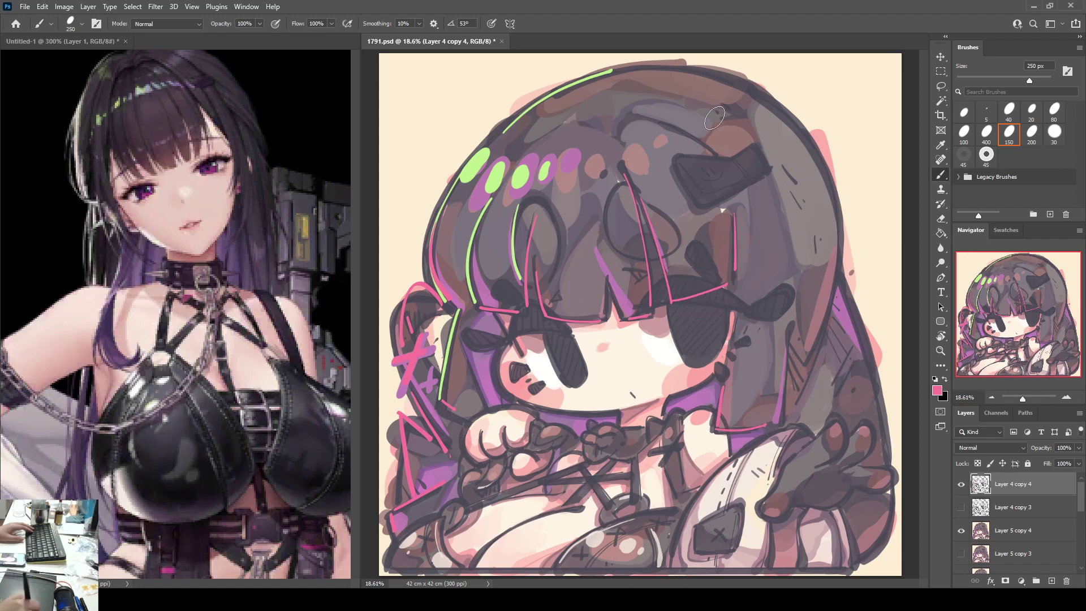
Step: Paint a thin hot-pink rim light along the hair's right outer edge, undoing unwanted strokes
mouse_move(666, 72)
left_mouse_down()
mouse_move(756, 87)
mouse_move(823, 183)
mouse_move(796, 347)
left_mouse_up()
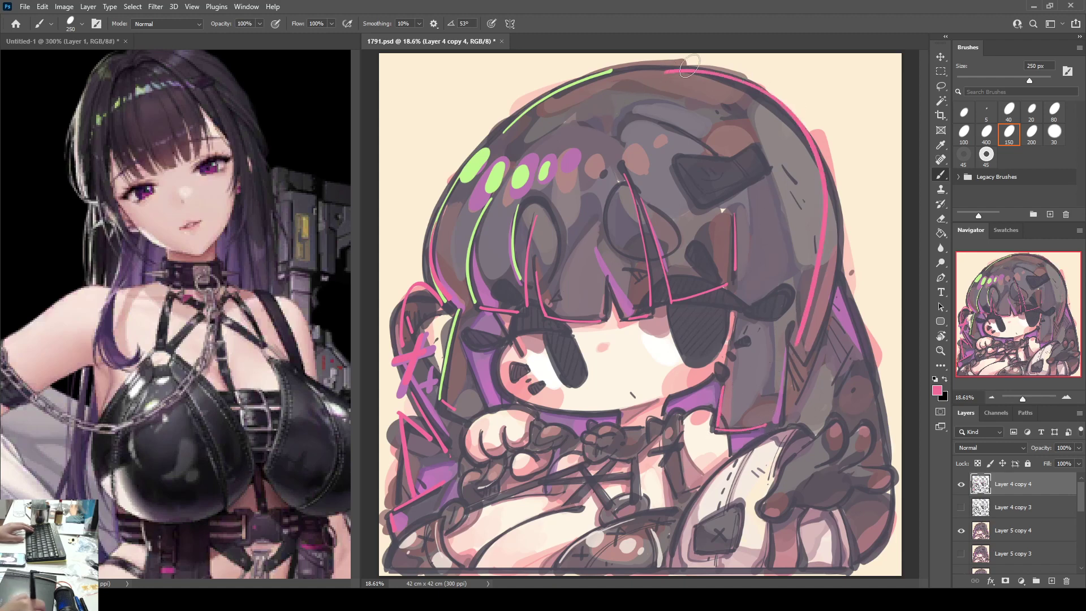
key("ctrl+z")
mouse_move(672, 68)
left_mouse_down()
mouse_move(747, 81)
mouse_move(833, 183)
mouse_move(796, 345)
mouse_move(686, 68)
mouse_move(783, 112)
mouse_move(832, 225)
mouse_move(802, 345)
left_mouse_up()
key("ctrl+z")
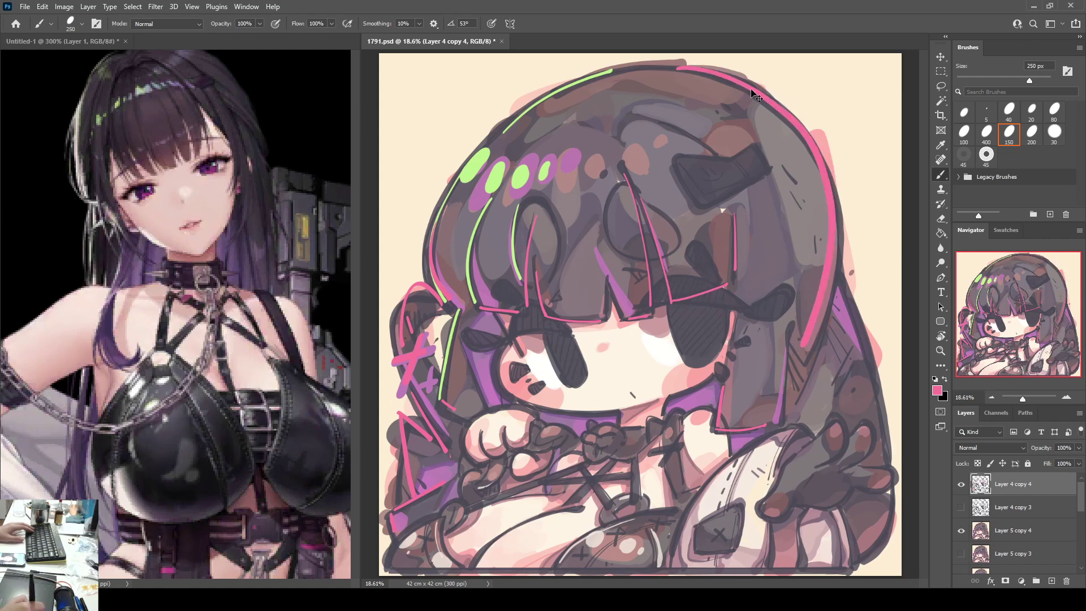
key("ctrl+z")
mouse_move(726, 74)
left_mouse_down()
mouse_move(767, 96)
mouse_move(837, 201)
mouse_move(823, 336)
left_mouse_up()
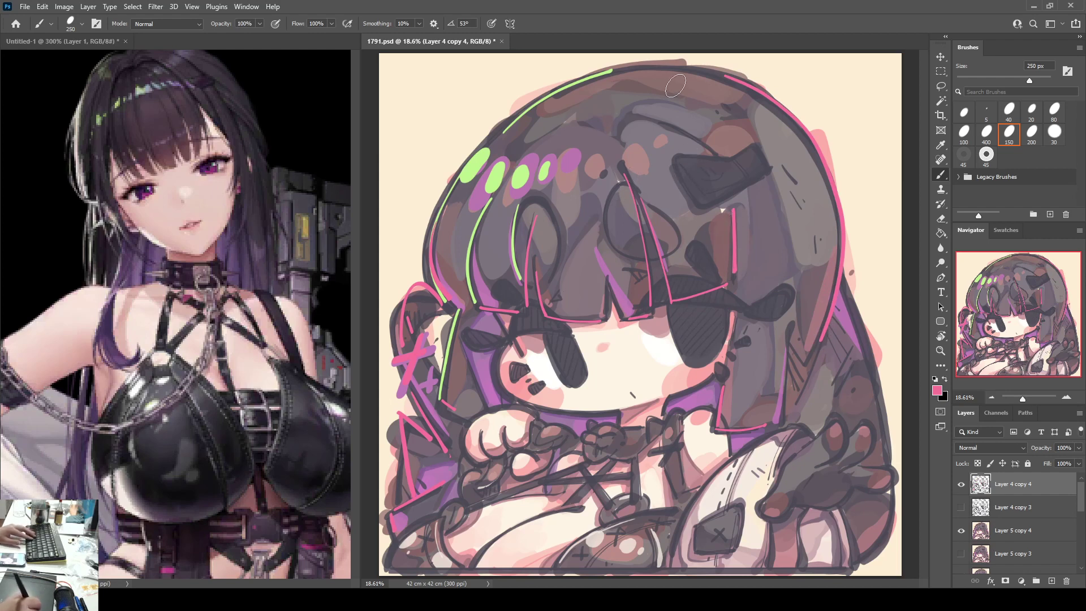
Step: Draw a magenta inner edge and smiley face on the dark hair clip and outline the clip in lime green, undoing unwanted strokes
left_click(622, 287, "alt")
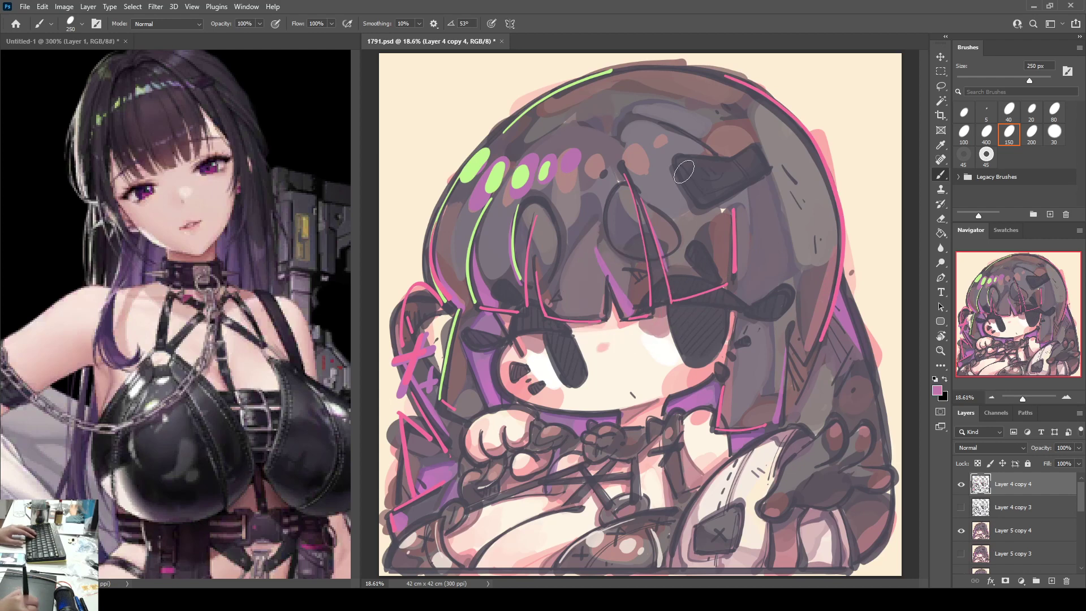
mouse_move(677, 163)
left_mouse_down()
mouse_move(700, 199)
mouse_move(755, 174)
mouse_move(754, 183)
mouse_move(735, 150)
mouse_move(725, 173)
left_mouse_up()
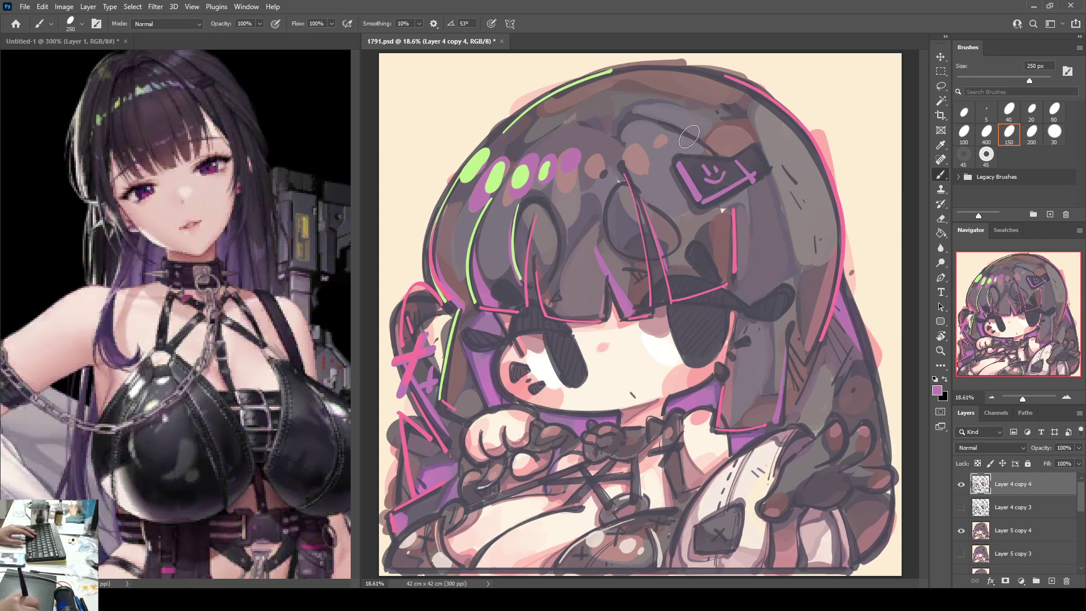
left_click(546, 170, "alt")
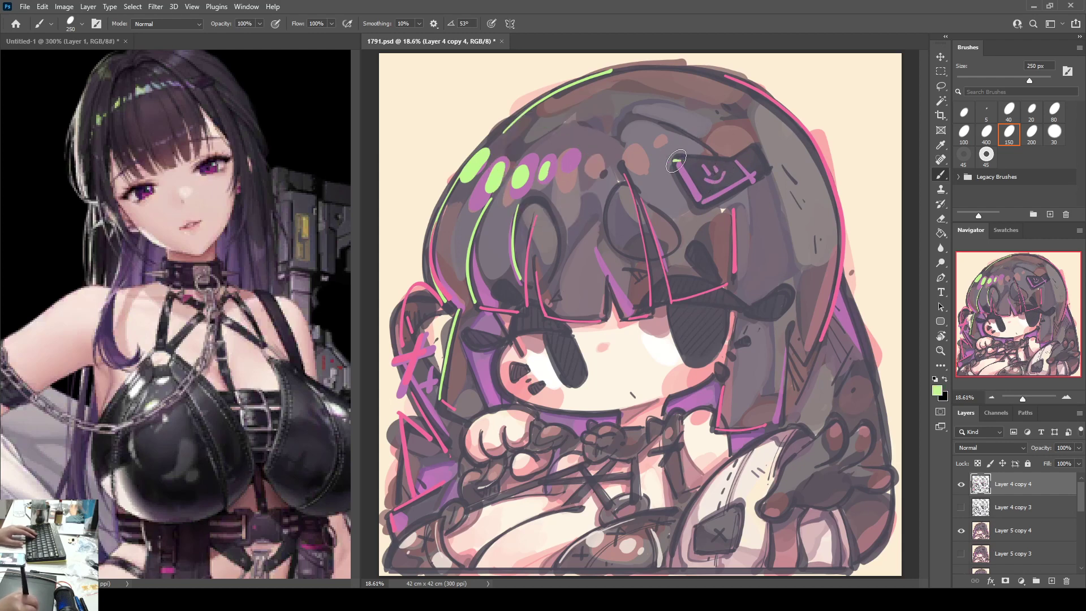
mouse_move(655, 156)
left_mouse_down()
mouse_move(732, 158)
mouse_move(750, 135)
mouse_move(770, 168)
left_mouse_up()
key("ctrl+z")
mouse_move(665, 161)
left_mouse_down()
mouse_move(702, 206)
mouse_move(775, 169)
left_mouse_up()
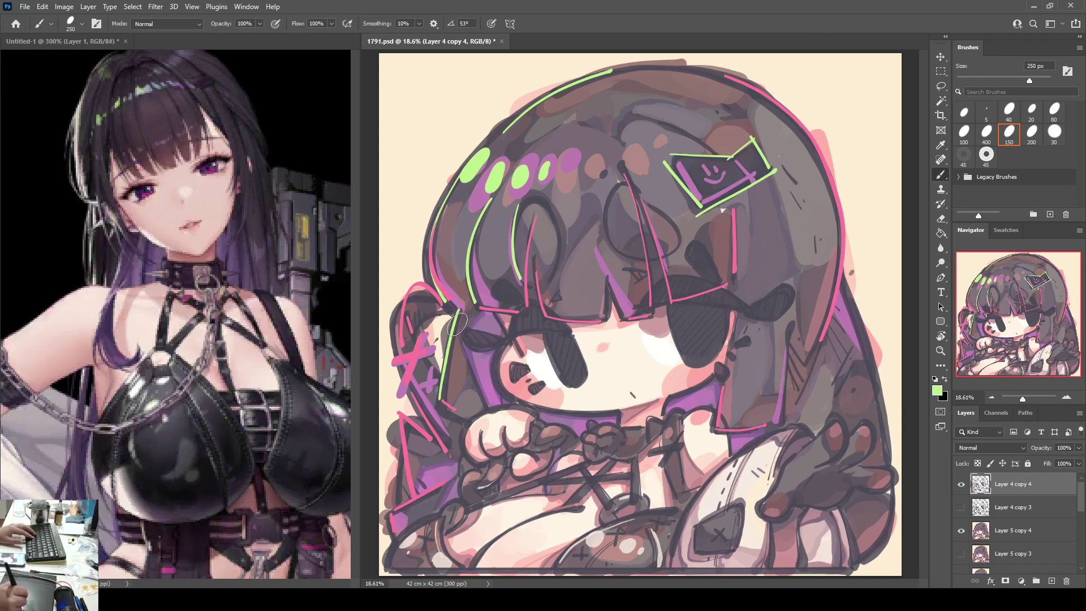
Step: Redraw the hot-pink lines on both sides of the left fringe gap above the left eye, undoing unwanted strokes
left_click(419, 360, "alt")
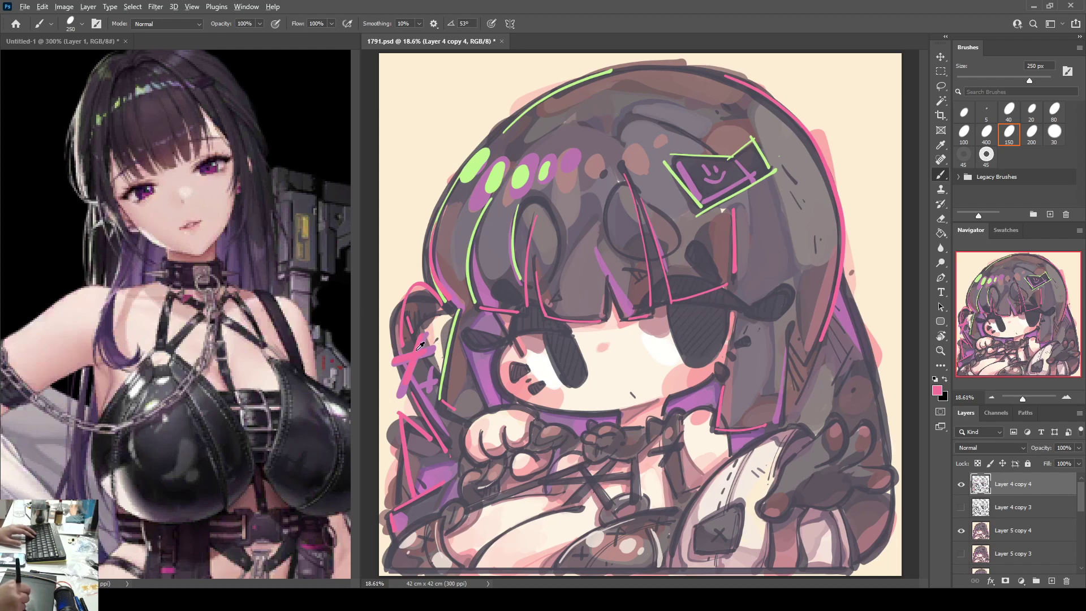
left_click_drag(534, 258, 546, 313)
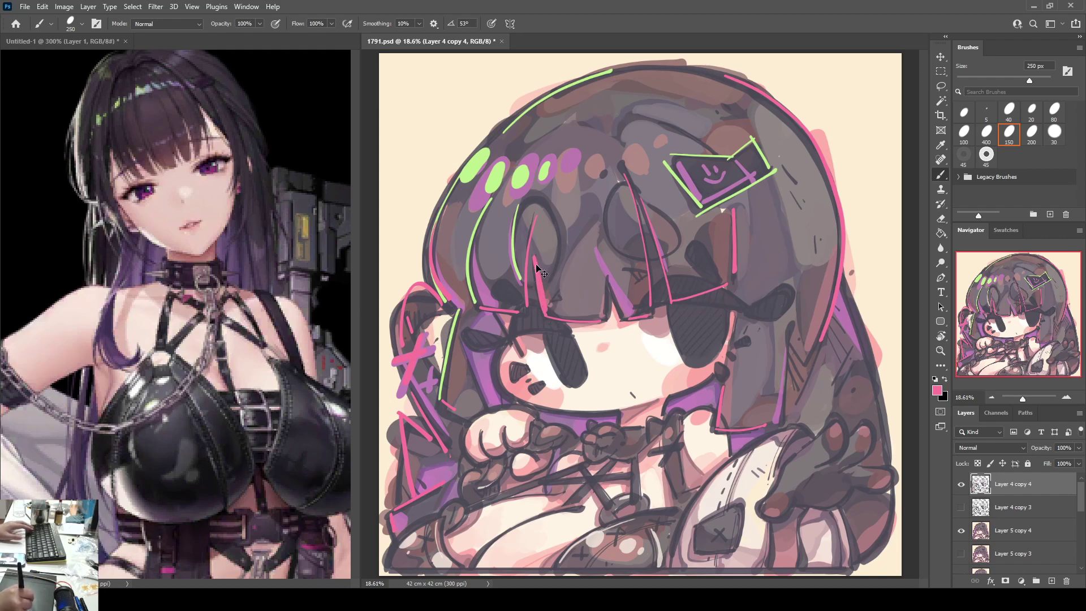
key("ctrl+z")
left_click_drag(536, 268, 547, 315)
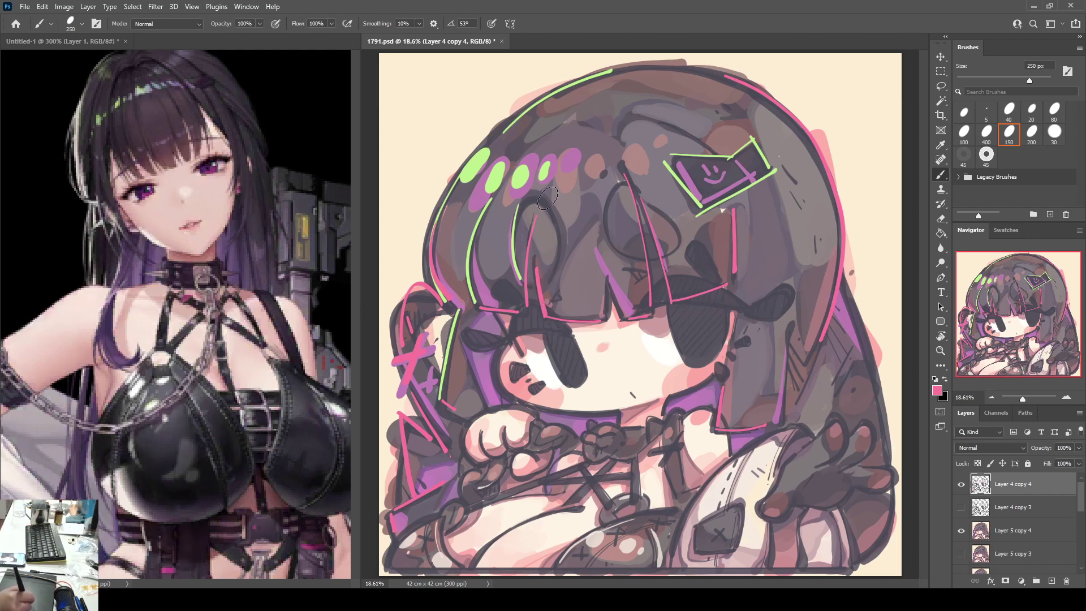
left_click_drag(537, 214, 526, 300)
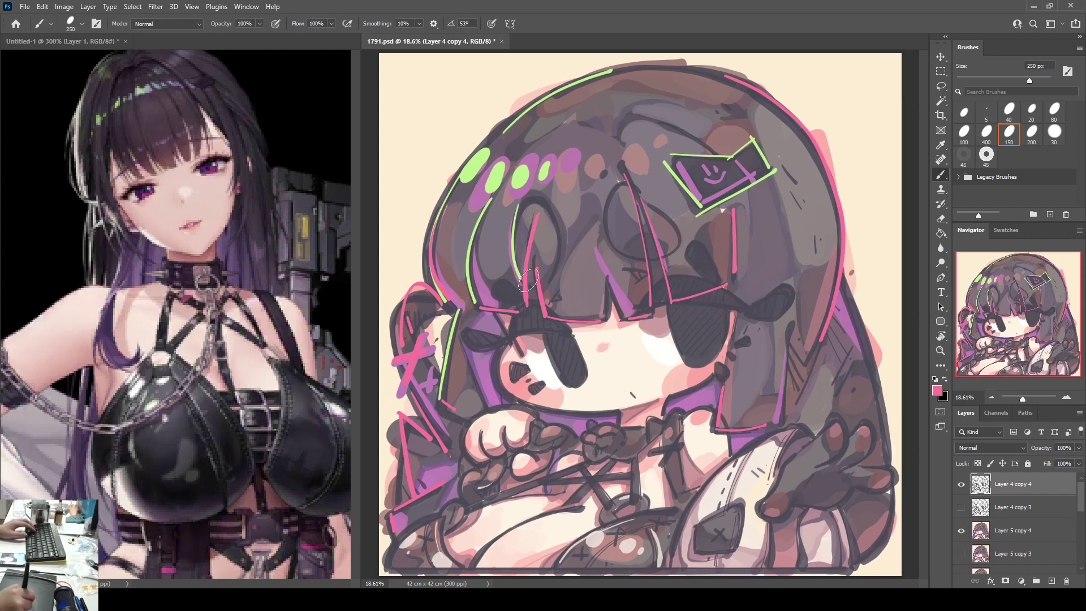
key("ctrl+z")
left_click_drag(535, 216, 525, 307)
key("ctrl+z")
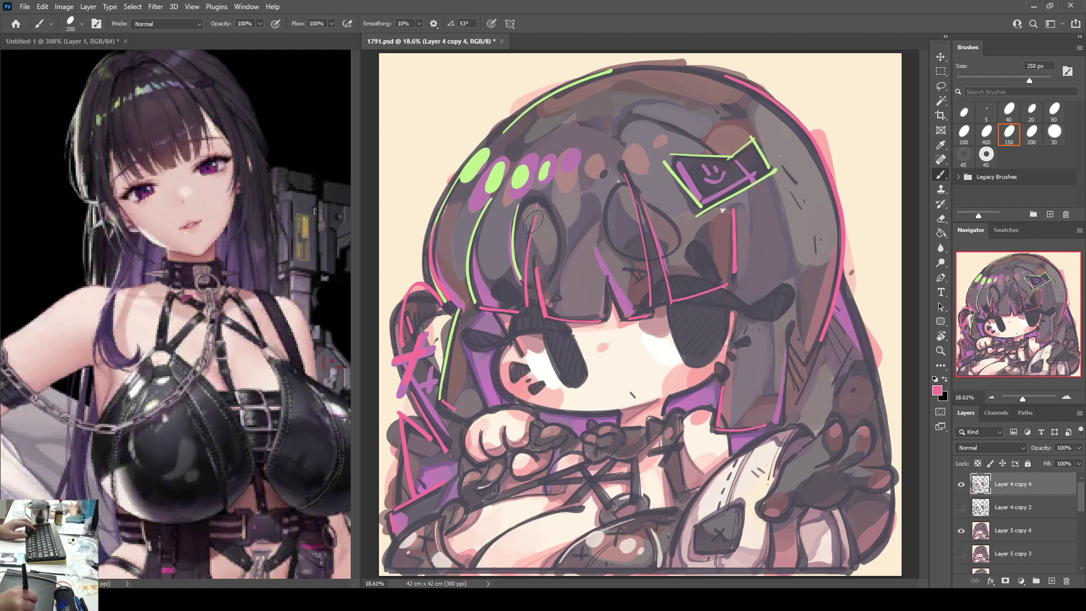
left_click_drag(535, 216, 526, 305)
key("ctrl+z")
left_click_drag(536, 215, 526, 306)
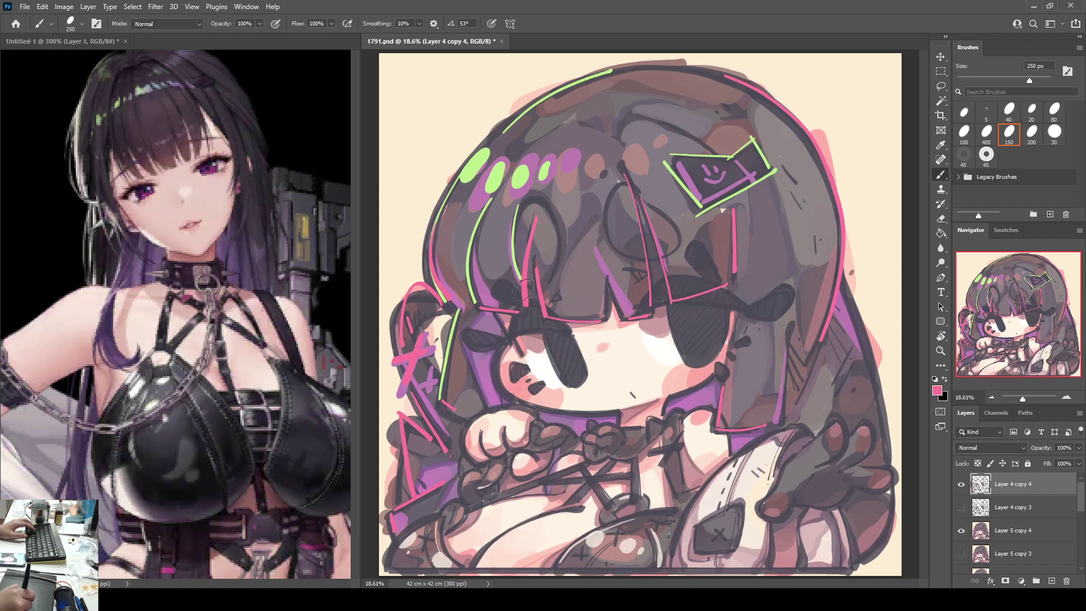
Step: Strengthen the hot-pink line along the centre fringe tip and its long strand edge, undoing unwanted strokes
left_click_drag(628, 320, 651, 316)
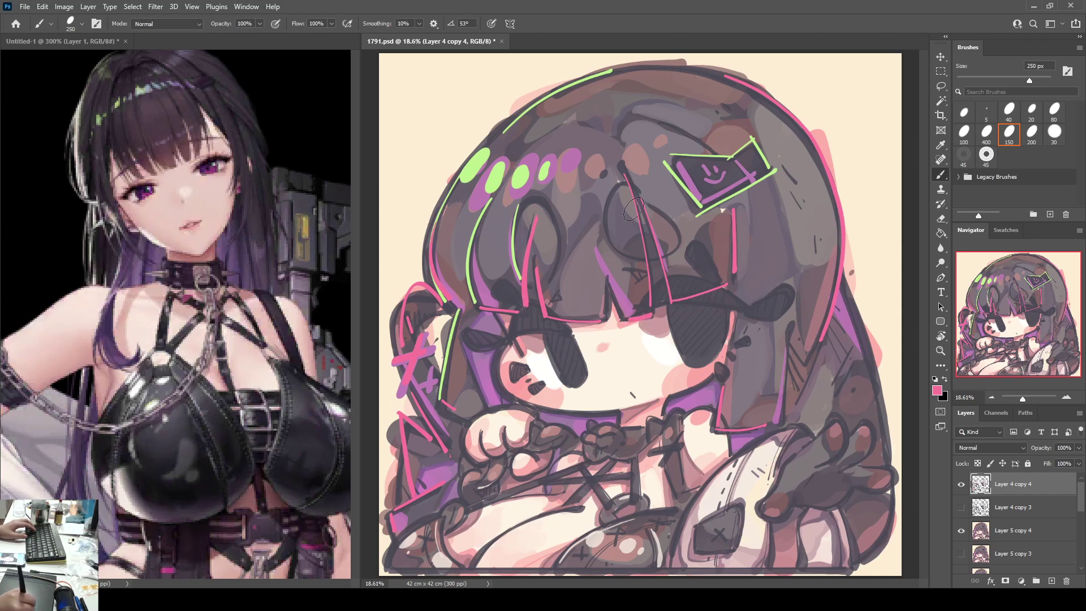
left_click_drag(627, 177, 646, 300)
key("ctrl+z")
left_click_drag(645, 261, 651, 306)
key("ctrl+z")
left_click_drag(622, 170, 653, 310)
key("ctrl+z")
left_click_drag(627, 177, 653, 307)
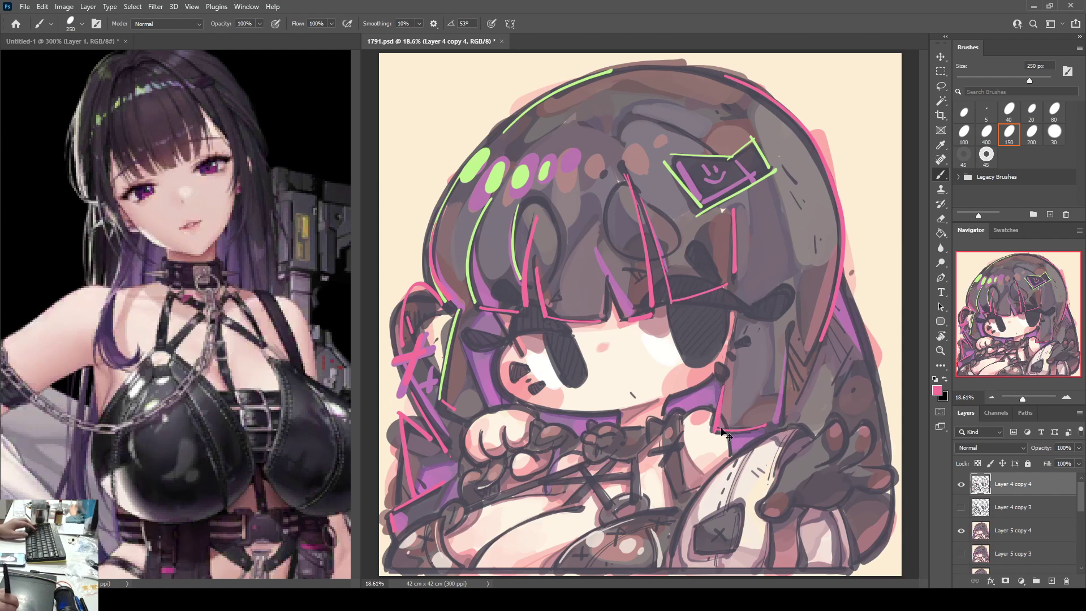
Step: Rework the hot-pink lower edge of the right side lock and add short hot-pink dashes at the neighbouring strand's tip
left_click_drag(715, 431, 767, 424)
key("ctrl+z")
key("ctrl+z")
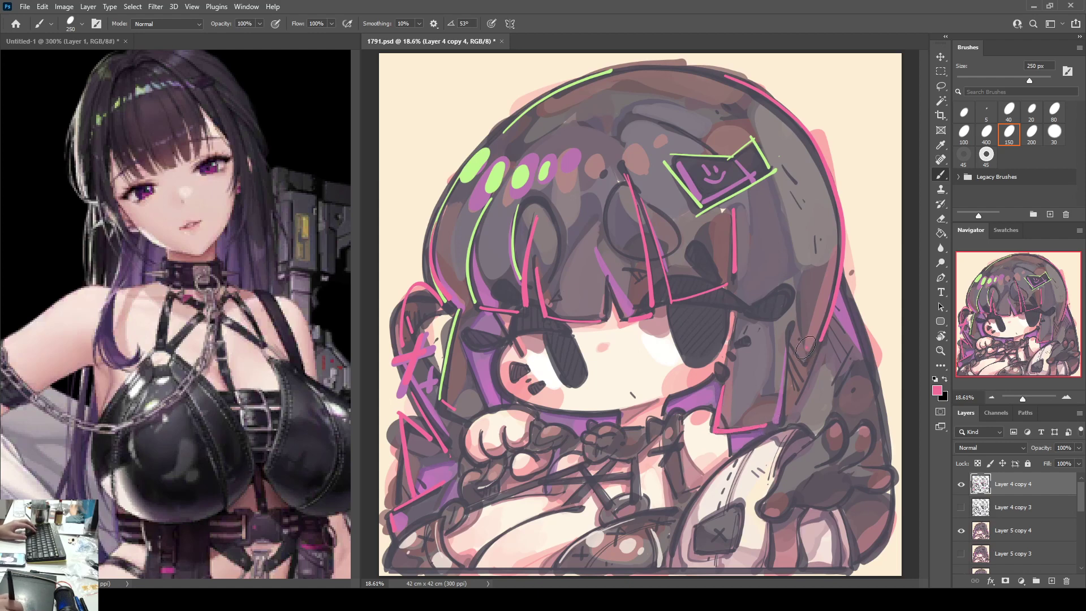
left_click_drag(805, 346, 816, 371)
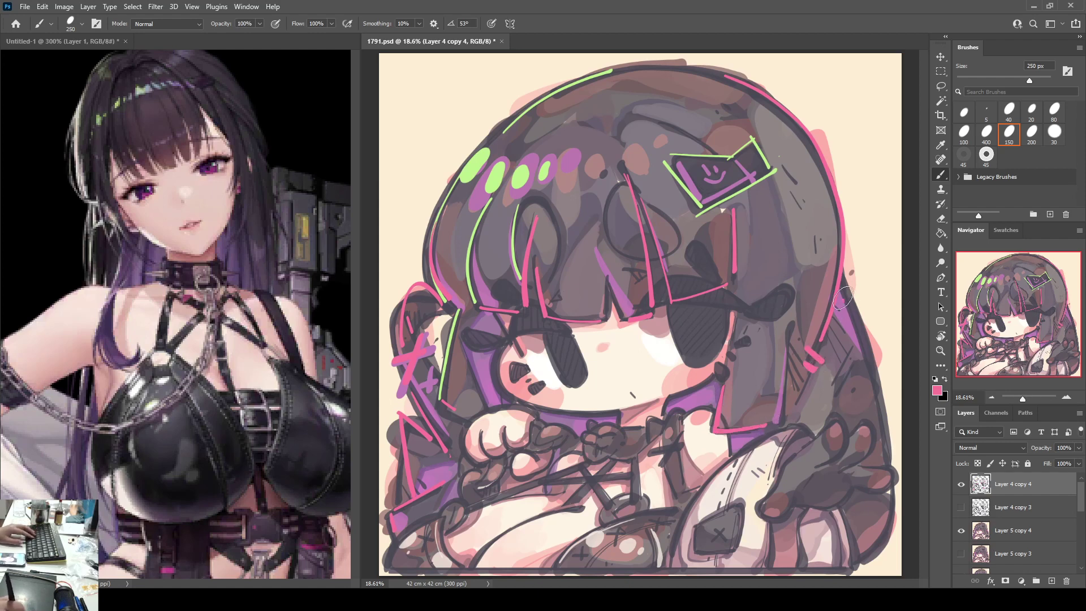
Step: Paint a thin hot-pink rim line down the outer edge of the right back hair, undoing unwanted strokes
left_click_drag(841, 297, 880, 417)
key("ctrl+z")
left_click_drag(842, 292, 880, 417)
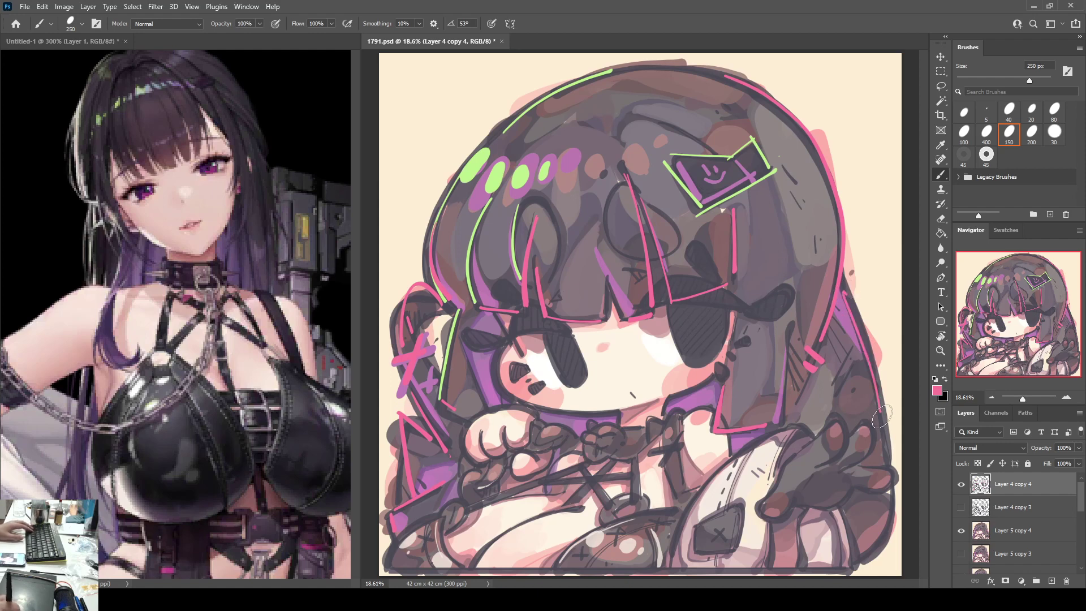
key("ctrl+z")
left_click_drag(841, 289, 877, 422)
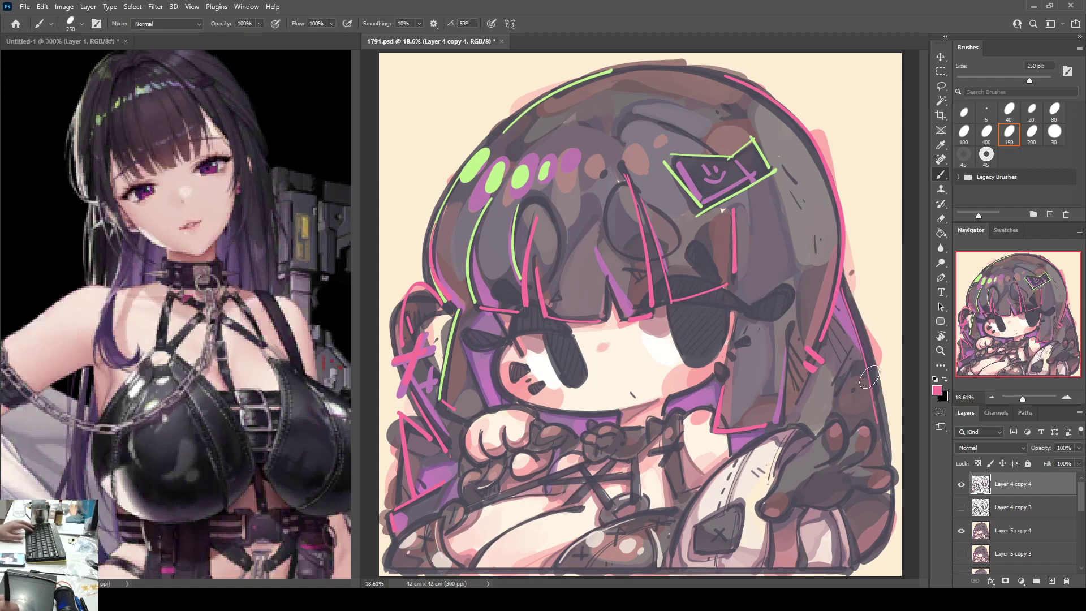
key("ctrl+z")
left_click_drag(841, 286, 883, 421)
key("ctrl+z")
left_click_drag(842, 285, 880, 424)
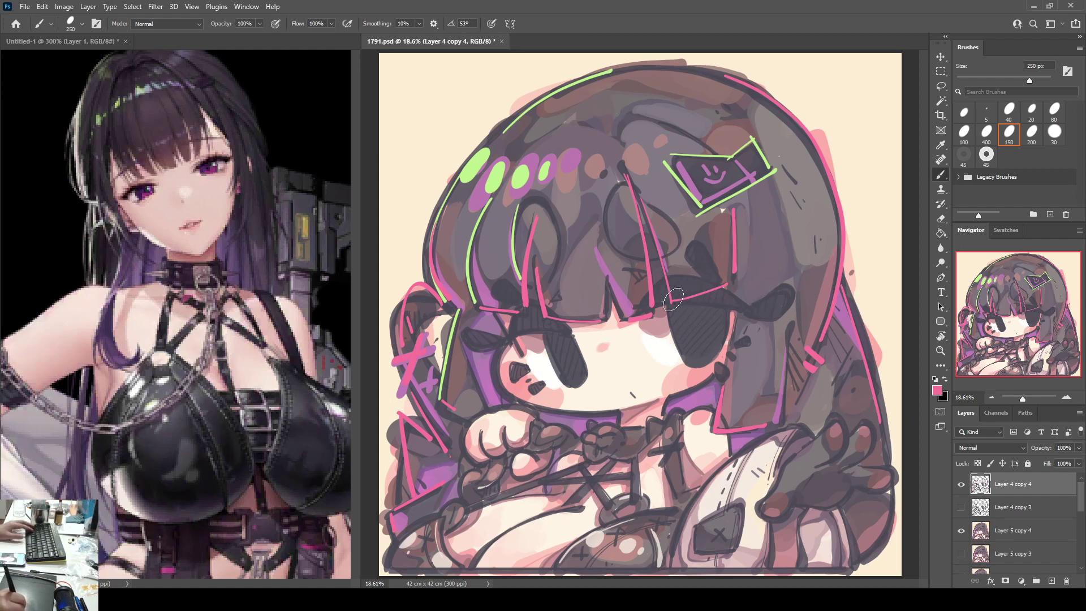
Step: Touch up the hot-pink fringe edge above the right eye, undoing unwanted strokes
left_click_drag(672, 301, 729, 282)
key("ctrl+z")
left_click_drag(670, 306, 725, 285)
key("ctrl+z")
left_click(735, 280)
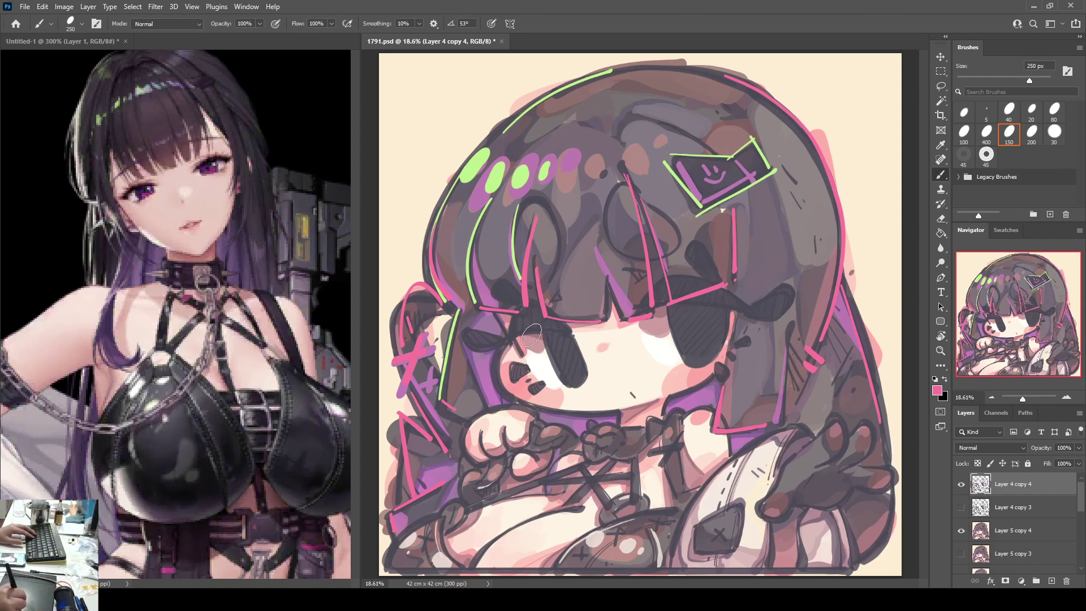
Step: Recolour the mouth line in soft pink and trace the chest's upper contour in the same colour
left_click(576, 397, "alt")
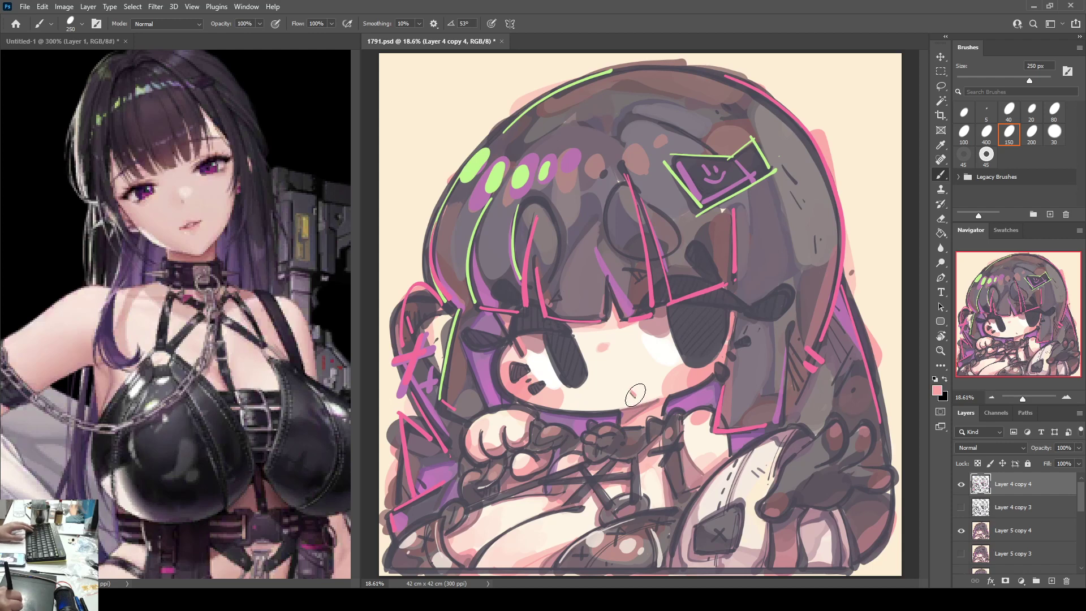
left_click_drag(630, 394, 636, 397)
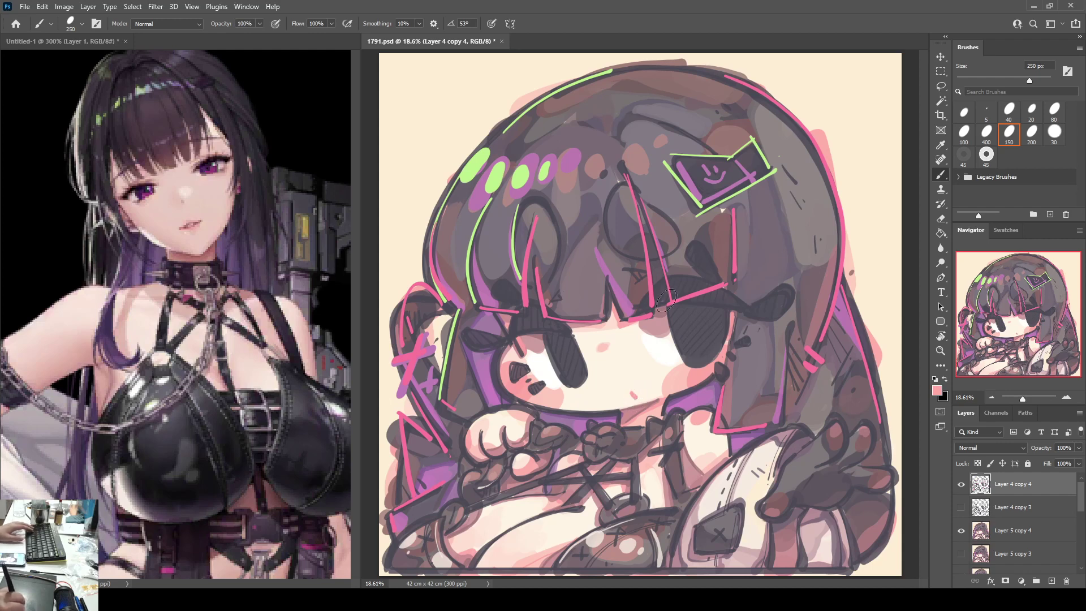
mouse_move(472, 567)
left_mouse_down()
mouse_move(492, 542)
mouse_move(557, 513)
left_mouse_up()
key("ctrl+z")
mouse_move(471, 568)
left_mouse_down()
mouse_move(502, 534)
mouse_move(582, 508)
mouse_move(480, 563)
mouse_move(509, 532)
mouse_move(588, 506)
mouse_move(481, 563)
mouse_move(569, 509)
left_mouse_up()
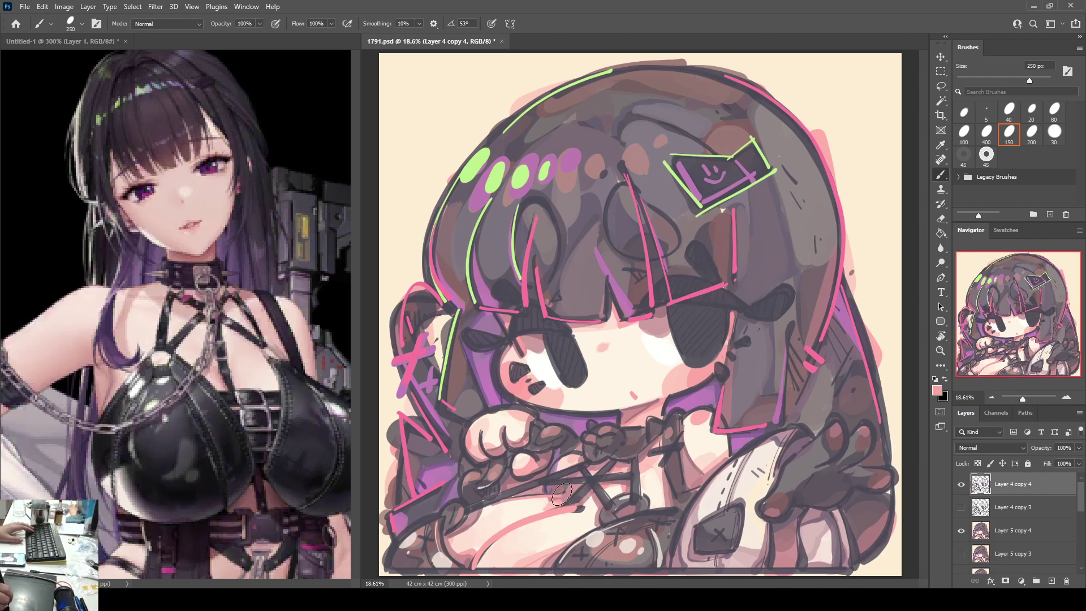
Step: Trace the right shoulder's top contour in a deeper pink, undoing the soft-pink stroke and other unwanted strokes
mouse_move(684, 419)
left_mouse_down()
mouse_move(704, 408)
mouse_move(719, 416)
left_mouse_up()
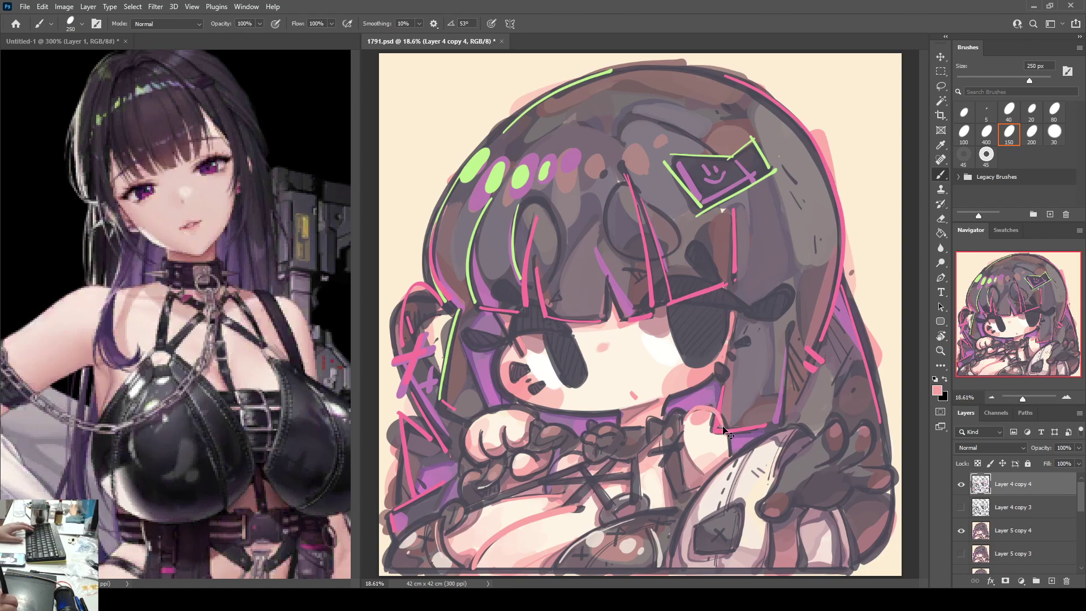
key("ctrl+z")
key("i")
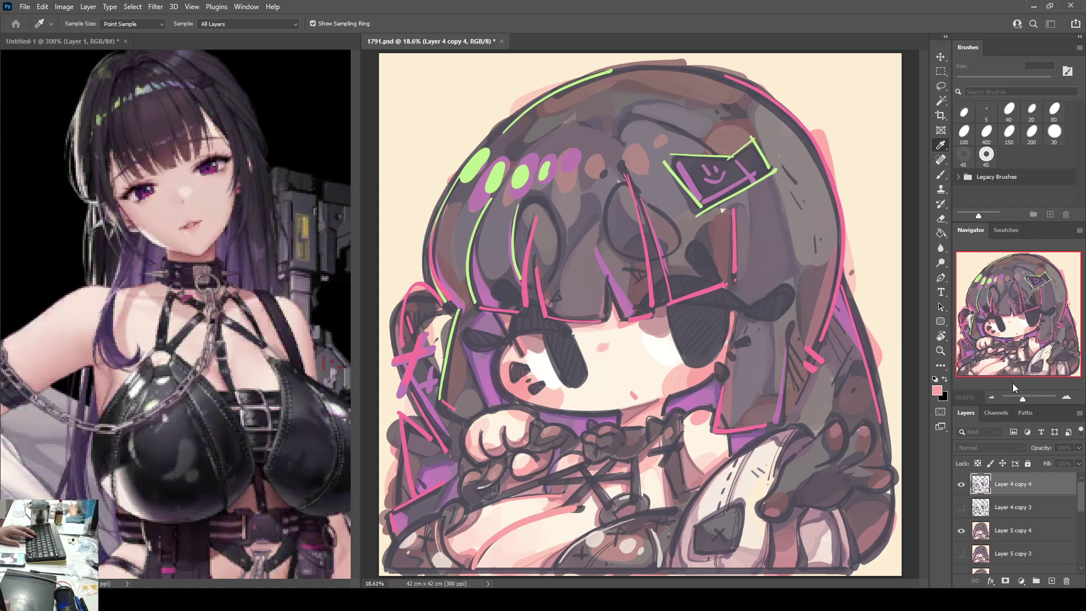
key("b")
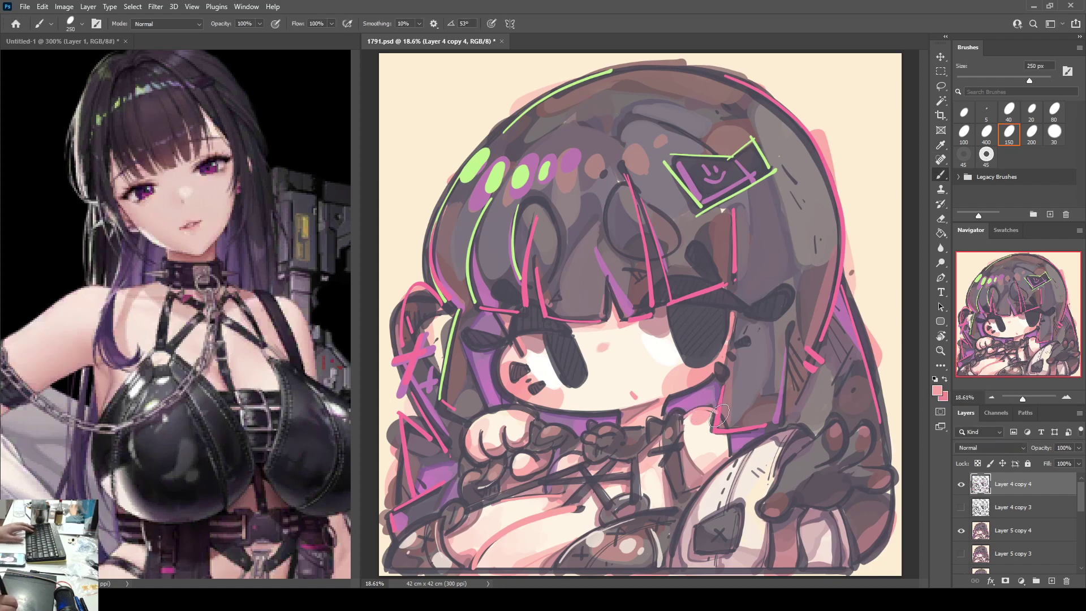
key("i")
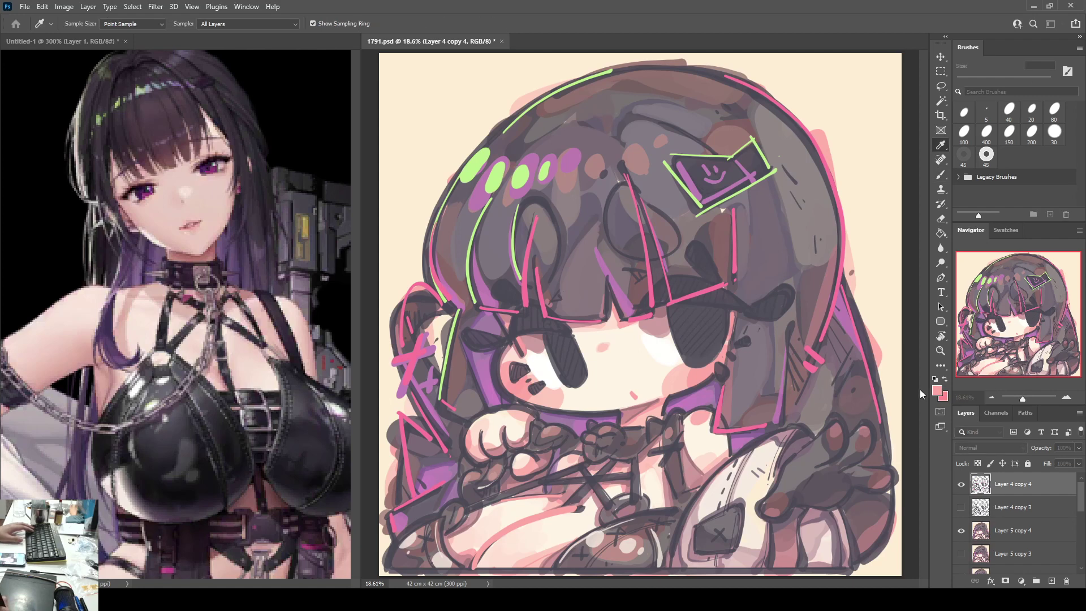
key("b")
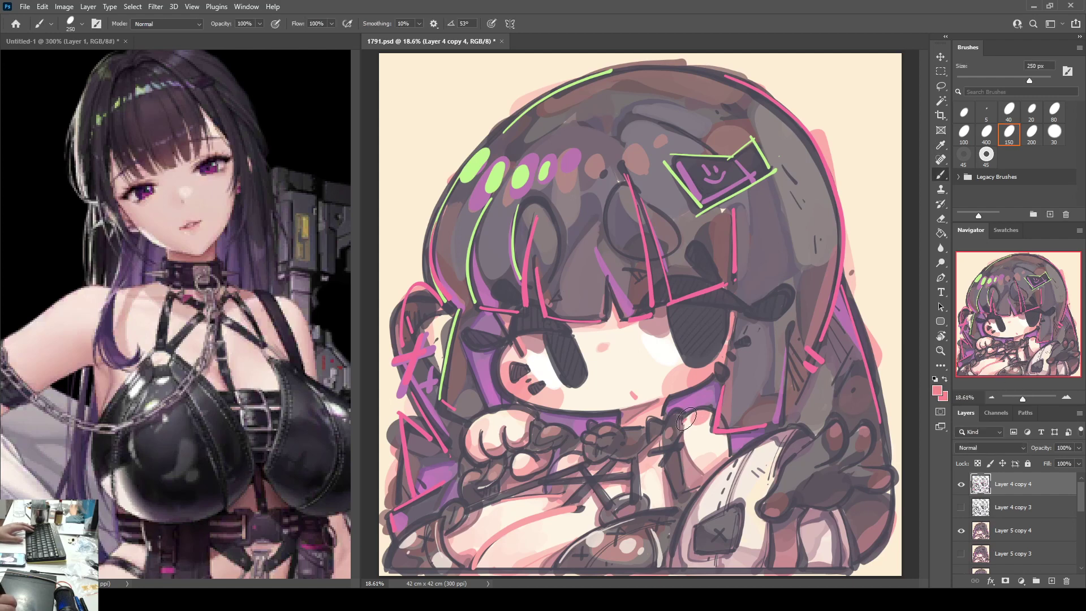
mouse_move(686, 419)
left_mouse_down()
mouse_move(716, 407)
mouse_move(729, 449)
left_mouse_up()
key("ctrl+z")
mouse_move(685, 417)
left_mouse_down()
mouse_move(711, 409)
mouse_move(724, 428)
left_mouse_up()
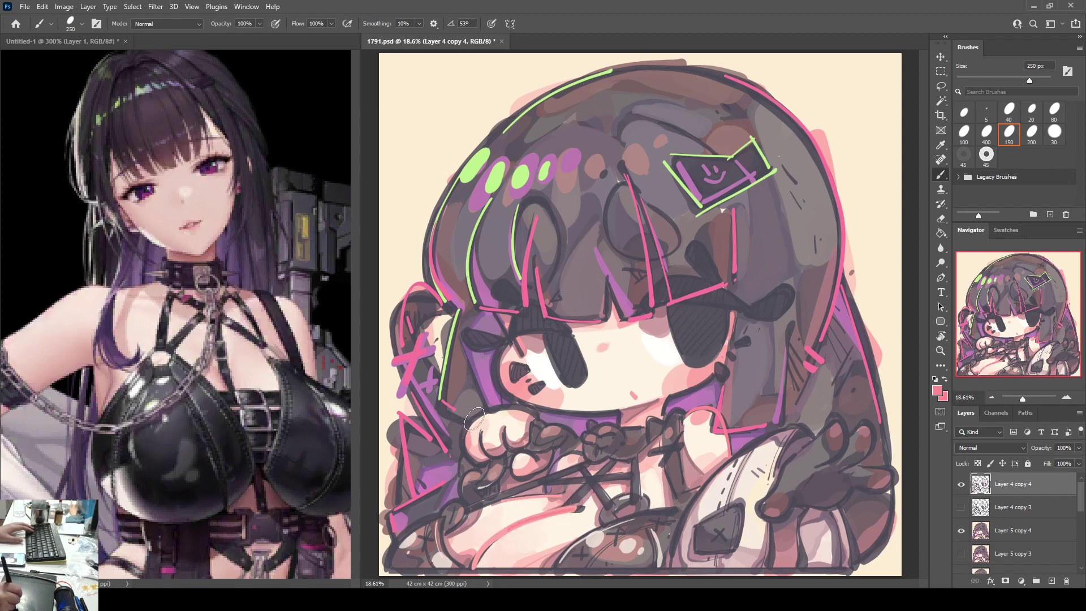
Step: Recolour the outlines of the left fist and fingers and the face contour in deeper pink, undoing unwanted strokes
mouse_move(475, 419)
left_mouse_down()
mouse_move(463, 436)
mouse_move(471, 462)
mouse_move(526, 445)
mouse_move(525, 458)
left_mouse_up()
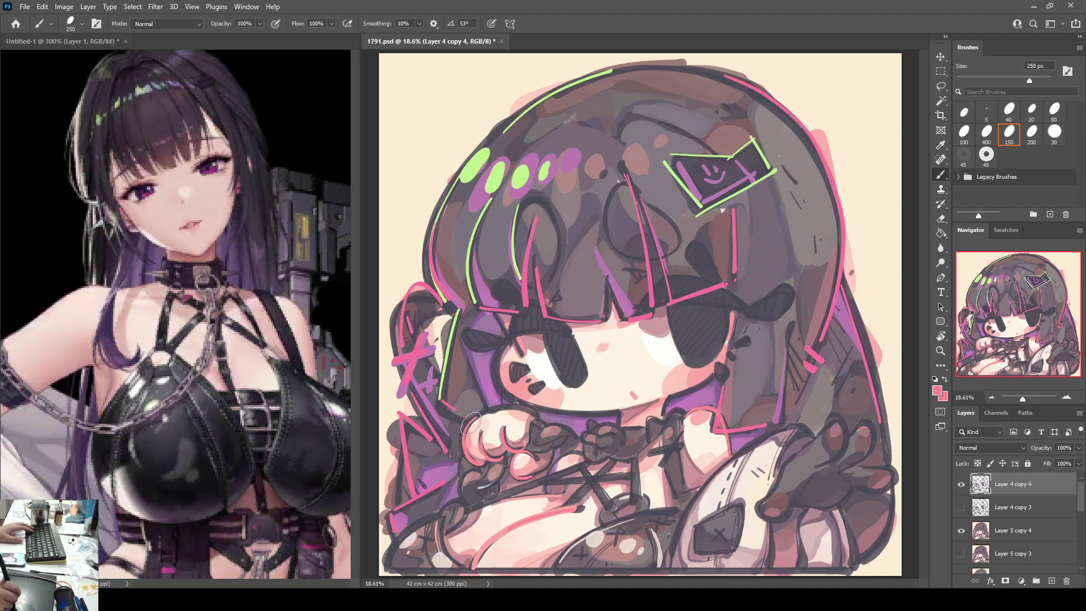
left_click_drag(473, 422, 518, 407)
key("ctrl+z")
key("ctrl+z")
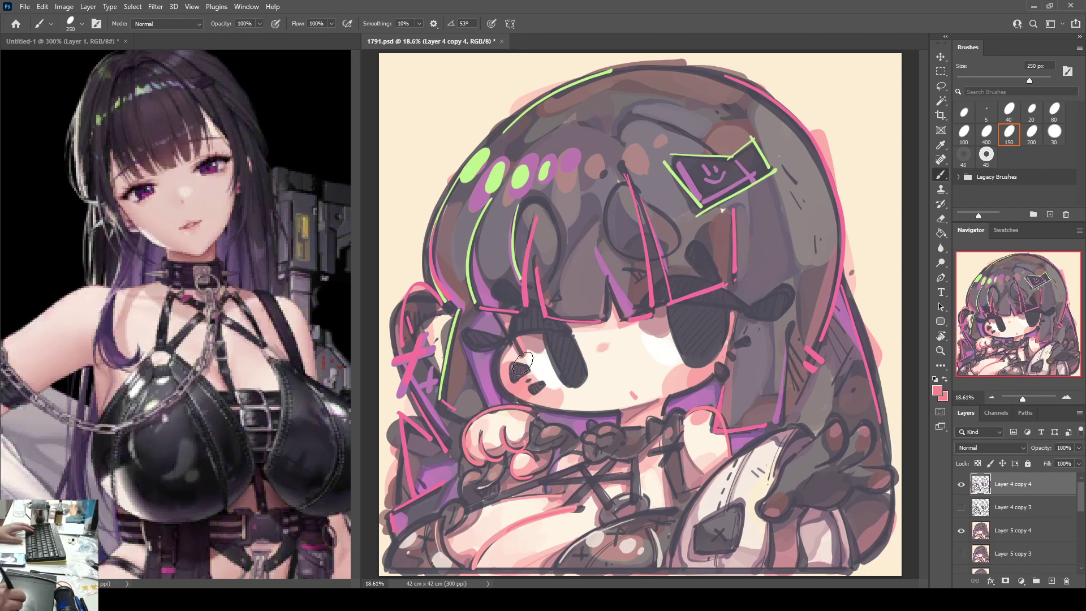
left_click_drag(493, 314, 497, 383)
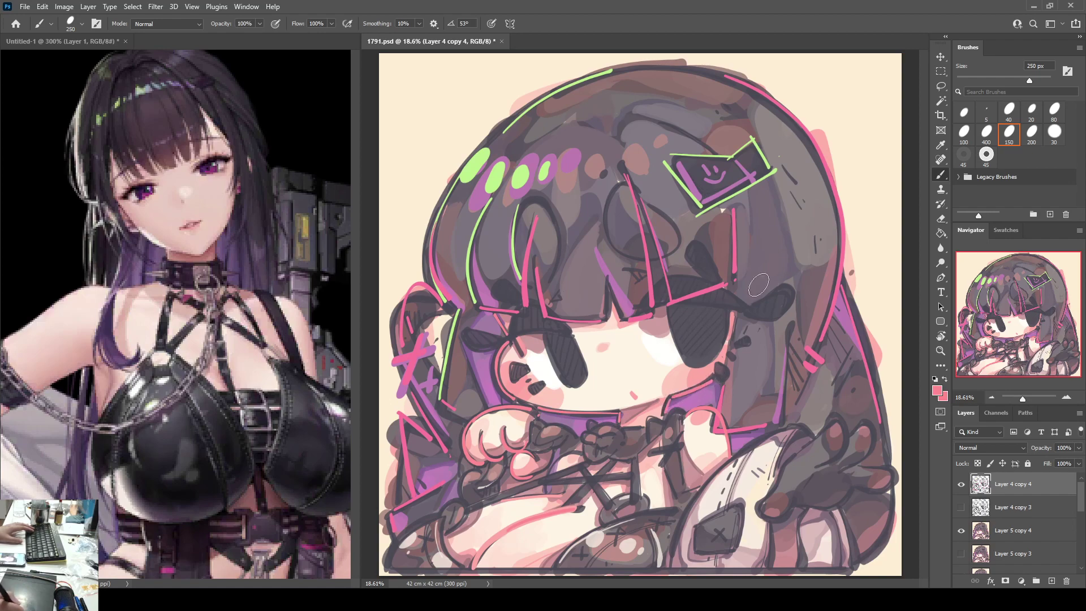
Step: Outline the dark ear accessories on both sides of the face in off-white
left_click(588, 402, "alt")
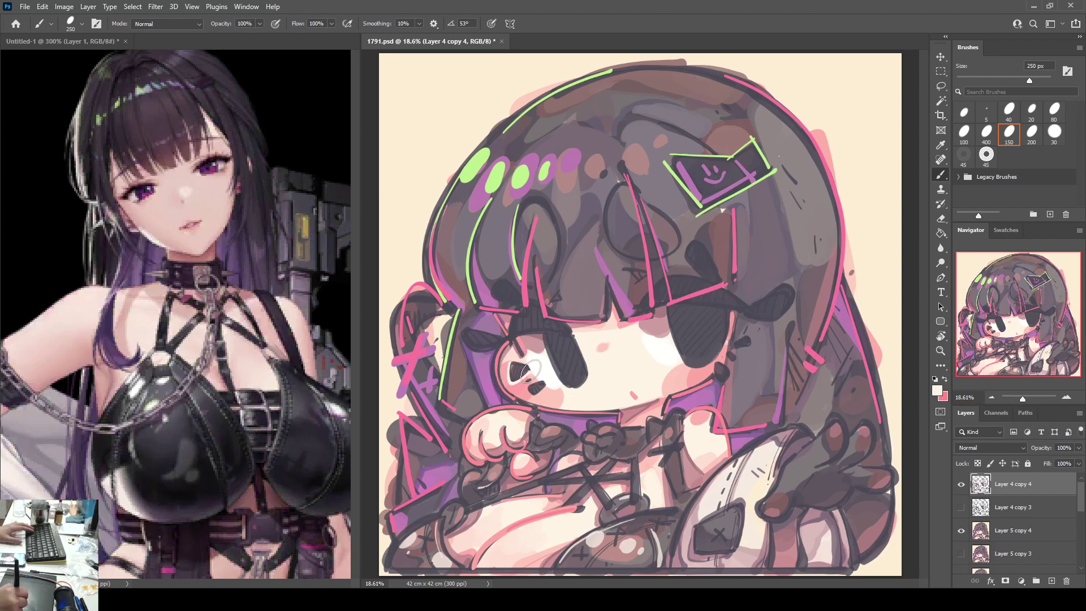
left_click_drag(539, 380, 531, 384)
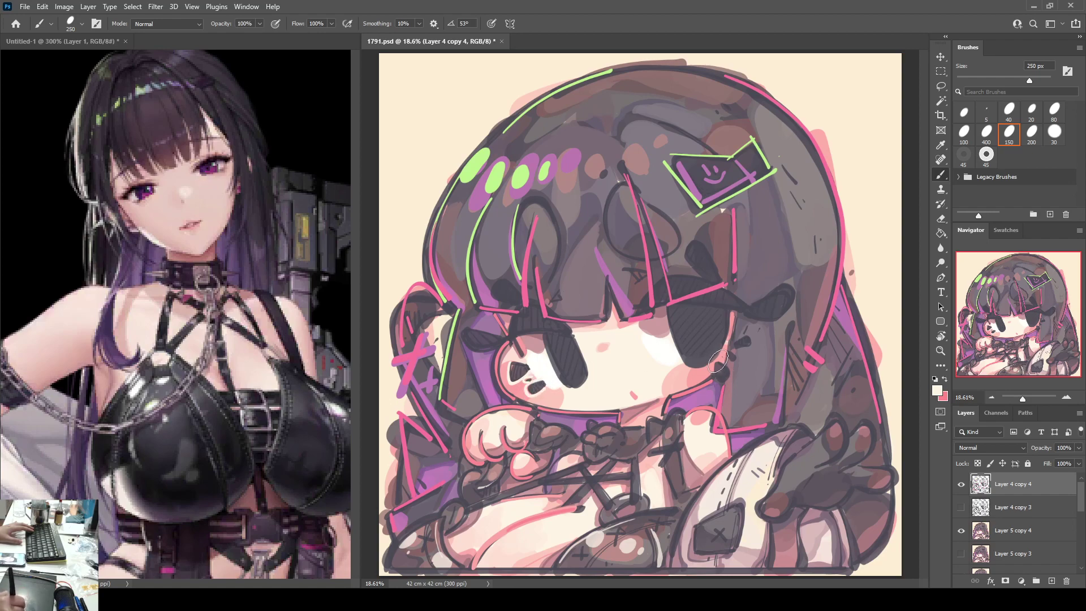
mouse_move(715, 364)
left_mouse_down()
mouse_move(716, 377)
mouse_move(733, 374)
mouse_move(738, 361)
mouse_move(727, 362)
mouse_move(752, 346)
mouse_move(734, 342)
mouse_move(755, 333)
mouse_move(752, 348)
left_mouse_up()
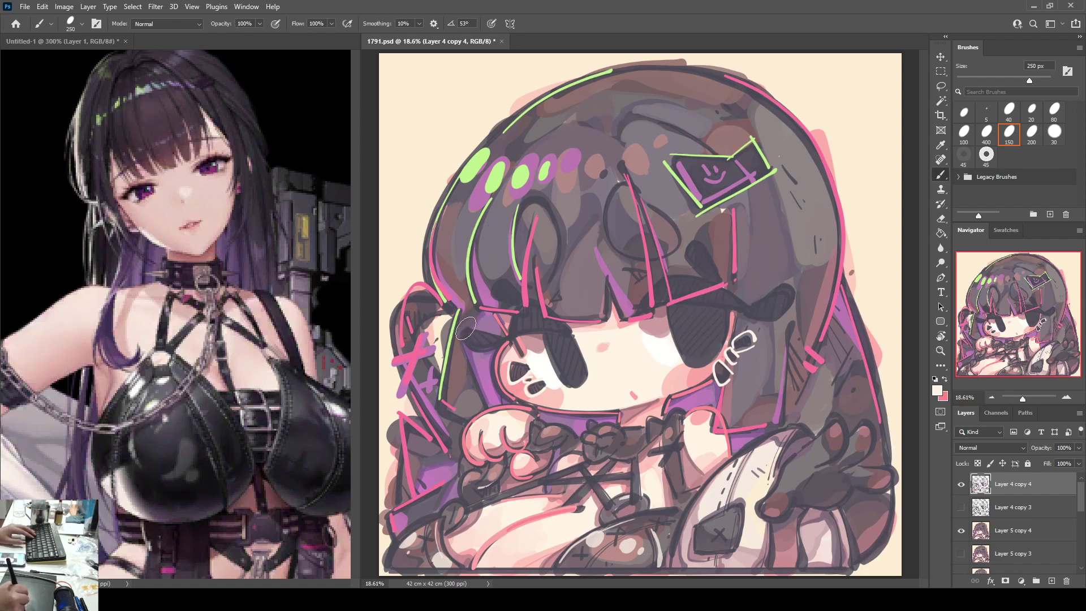
Step: Outline the dark lashes at the outer side of the left eye in soft pink, undoing the off-white stroke and other unwanted strokes
left_click_drag(468, 324, 463, 345)
key("ctrl+z")
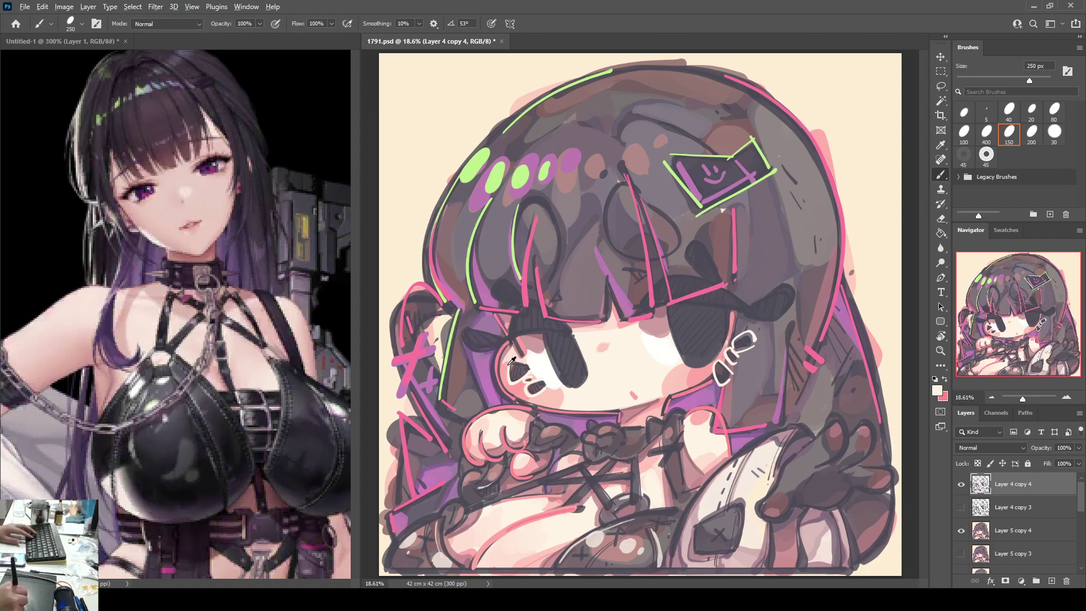
left_click(507, 365, "alt")
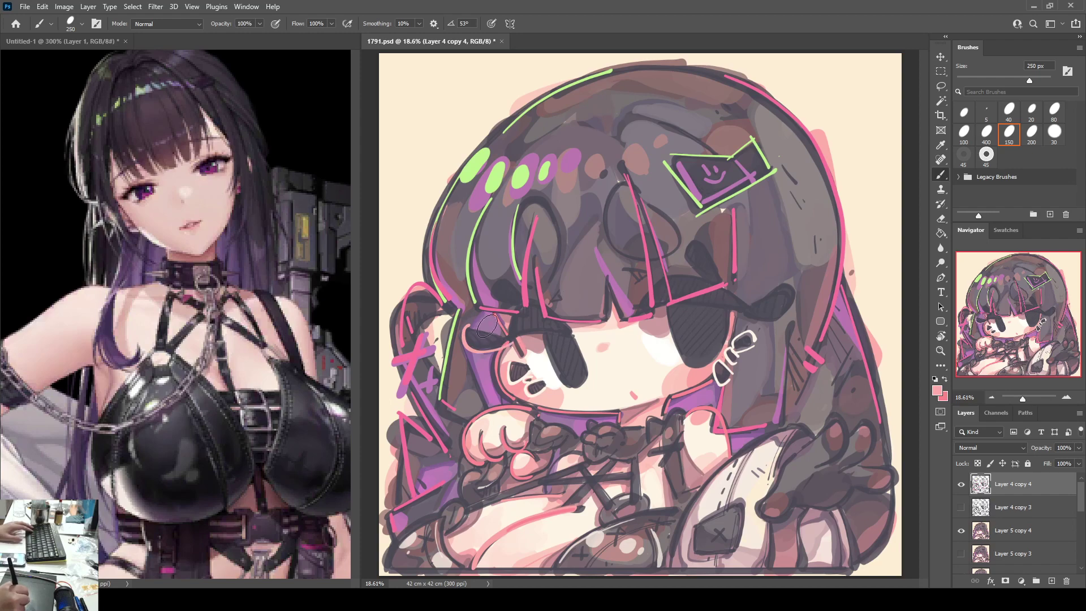
mouse_move(467, 326)
left_mouse_down()
mouse_move(460, 340)
mouse_move(504, 340)
mouse_move(468, 346)
mouse_move(511, 339)
mouse_move(497, 335)
left_mouse_up()
key("ctrl+z")
key("ctrl+z")
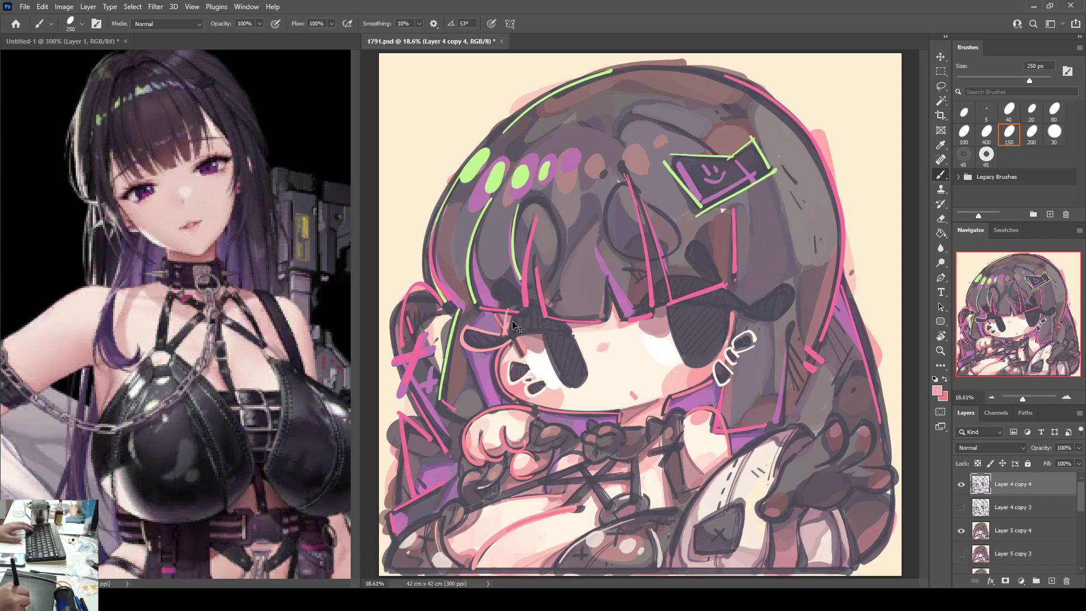
mouse_move(511, 308)
left_mouse_down()
mouse_move(494, 291)
mouse_move(503, 275)
mouse_move(513, 284)
mouse_move(493, 274)
mouse_move(510, 309)
left_mouse_up()
key("ctrl+z")
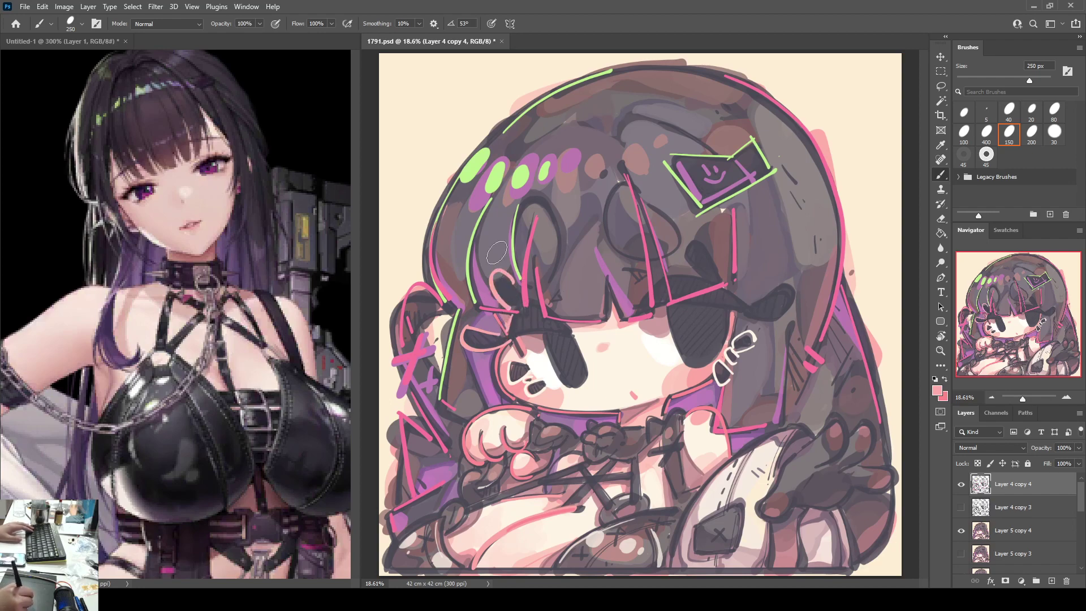
key("ctrl+z")
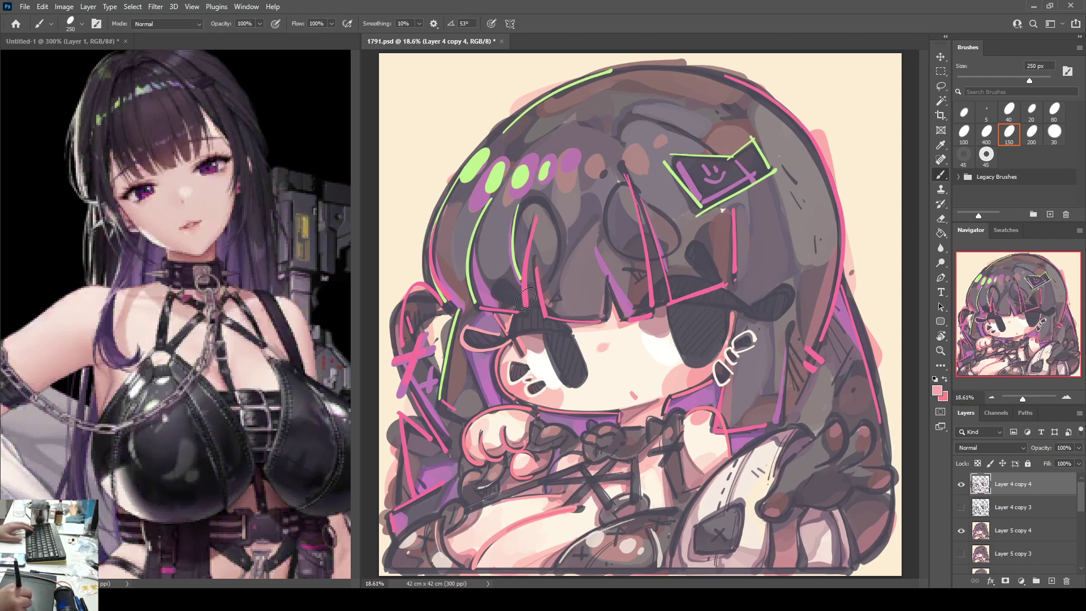
Step: Outline the right eye's lashes and upper lid in soft pink, undoing unwanted trial strokes along the left eye's lid
mouse_move(526, 304)
left_mouse_down()
mouse_move(508, 308)
mouse_move(569, 333)
left_mouse_up()
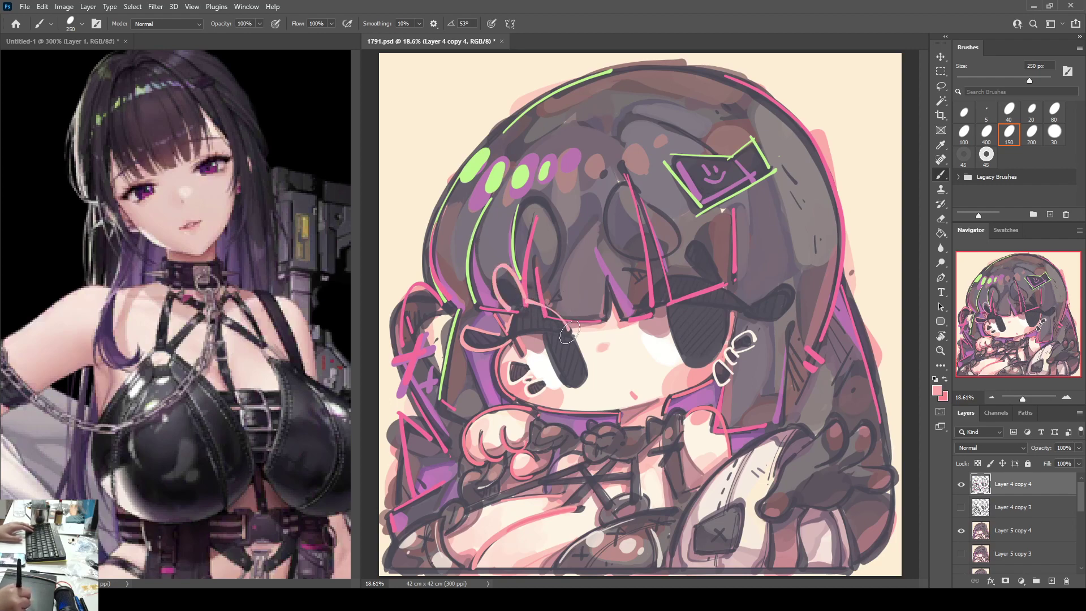
key("ctrl+z")
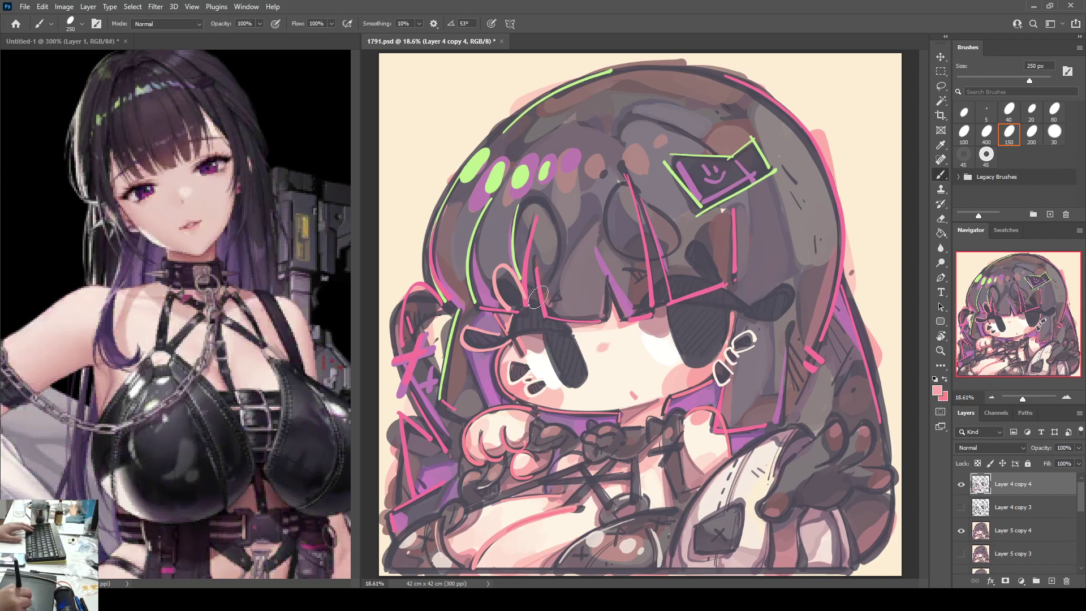
left_click_drag(529, 302, 567, 328)
key("ctrl+z")
mouse_move(637, 307)
left_mouse_down()
mouse_move(653, 281)
mouse_move(685, 278)
mouse_move(668, 290)
mouse_move(688, 279)
mouse_move(680, 250)
mouse_move(701, 246)
mouse_move(726, 277)
left_mouse_up()
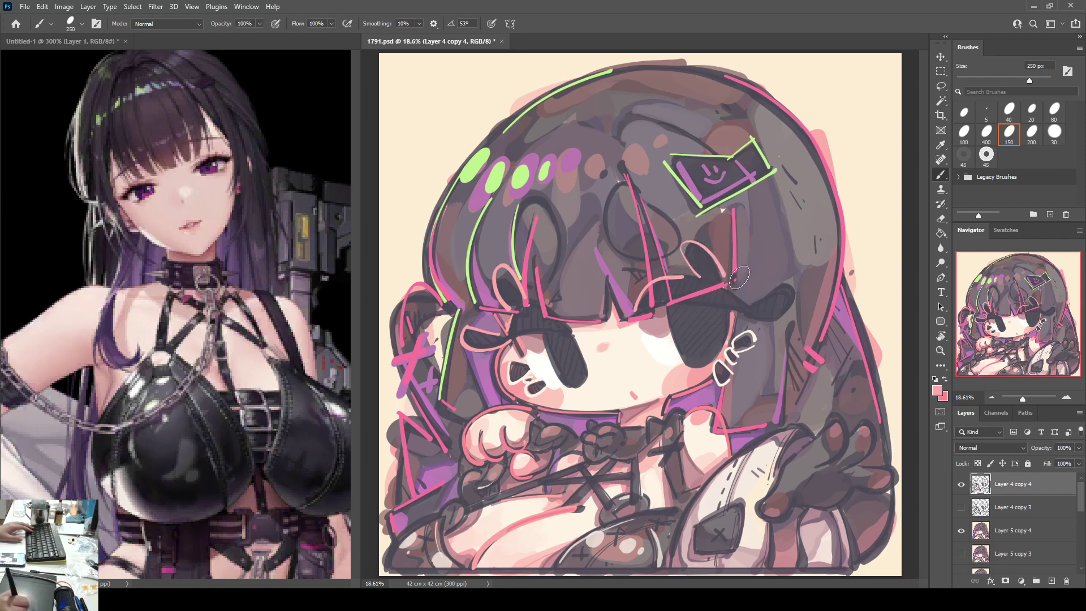
mouse_move(735, 293)
left_mouse_down()
mouse_move(752, 306)
mouse_move(795, 290)
left_mouse_up()
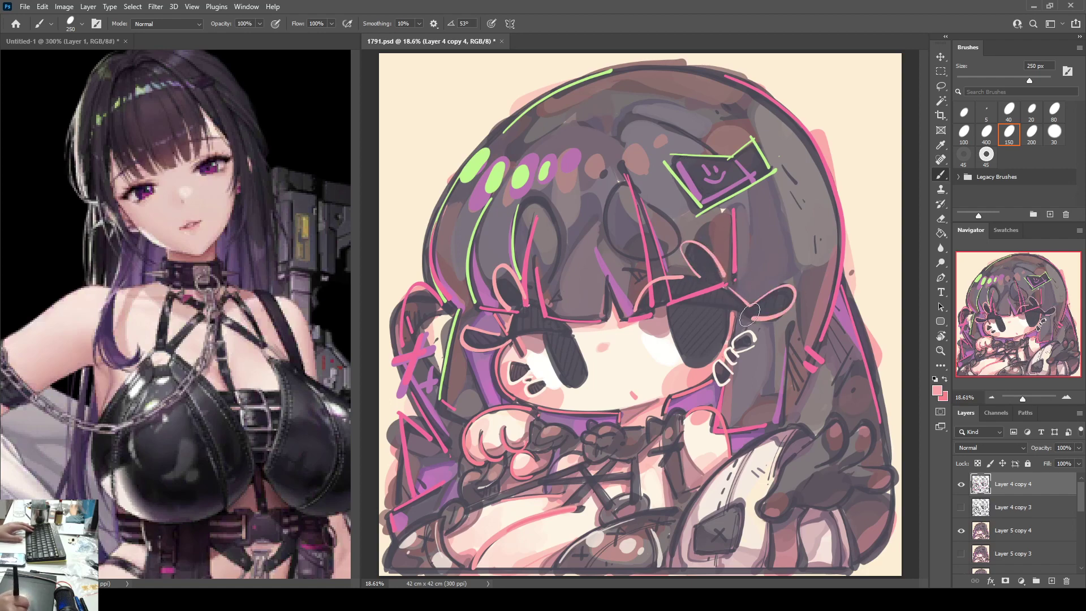
left_click_drag(653, 308, 744, 316)
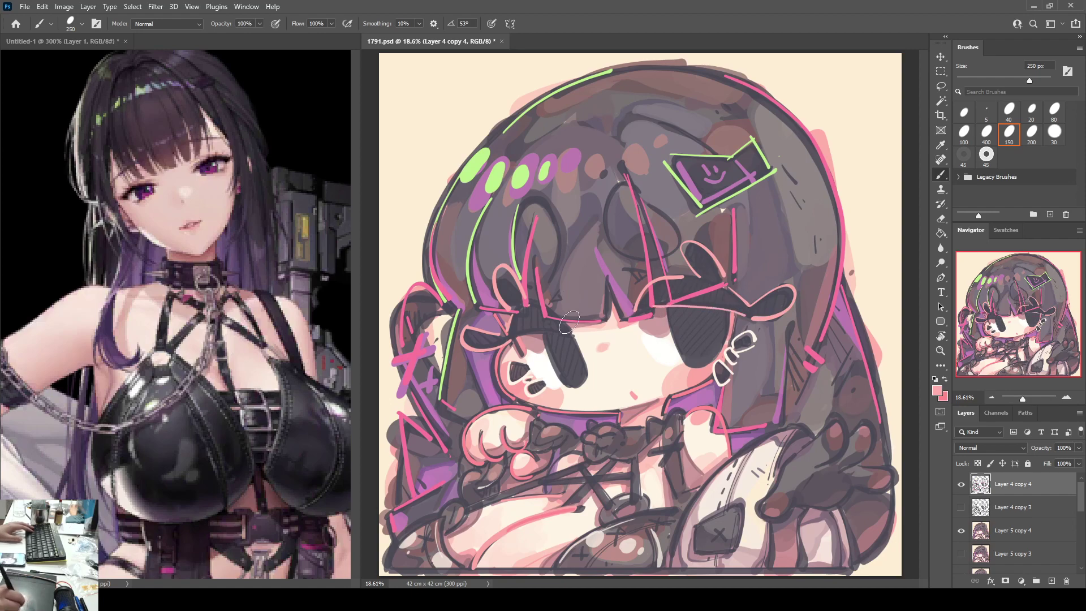
key("ctrl+z")
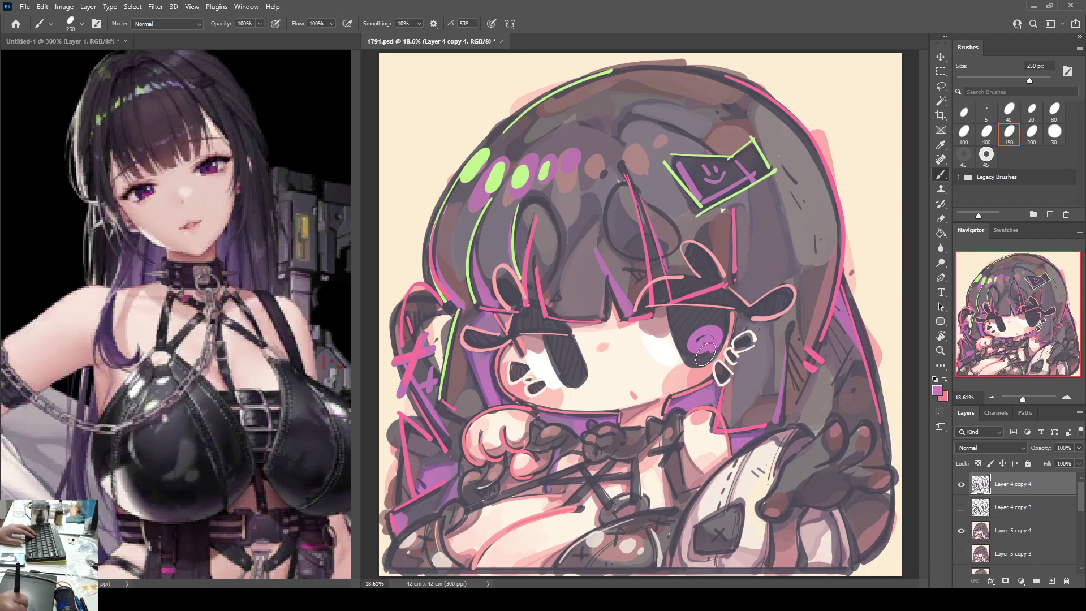
Step: Paint a solid purple oval in the lower part of each dark iris, undoing and repainting unsatisfactory strokes
left_click_drag(725, 328, 703, 356)
key("ctrl+z")
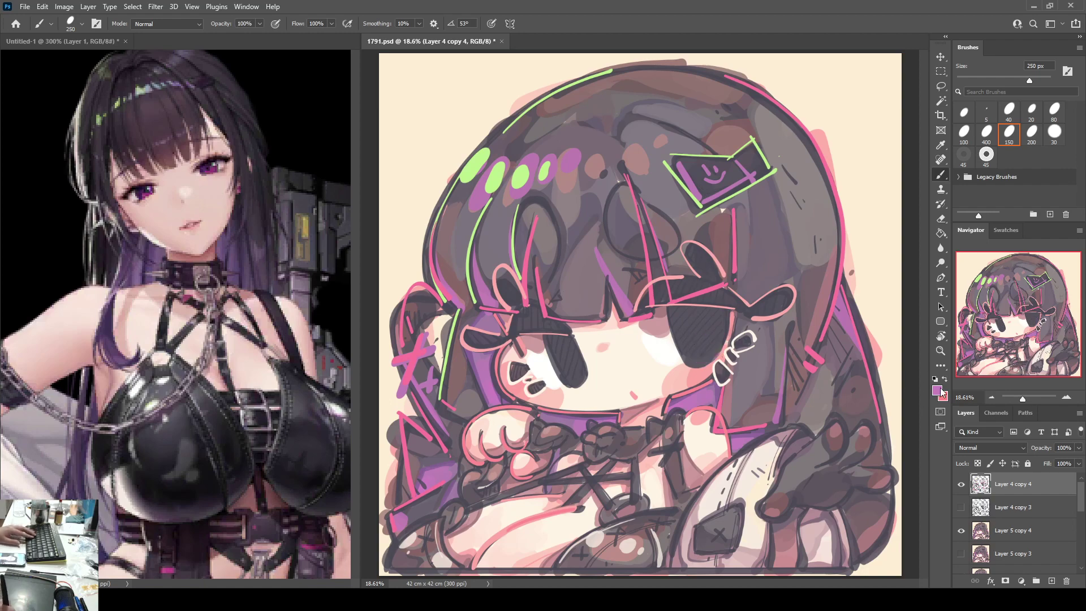
key("i")
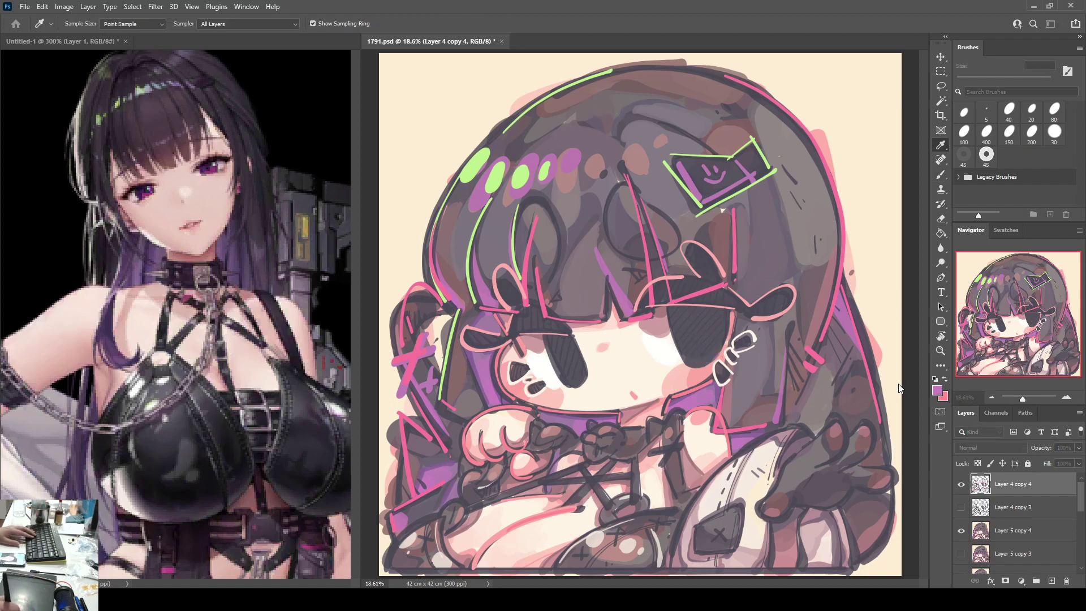
left_click(813, 358, "alt")
mouse_move(705, 349)
left_mouse_down()
mouse_move(715, 342)
mouse_move(696, 355)
mouse_move(714, 344)
mouse_move(697, 345)
left_mouse_up()
key("ctrl+z")
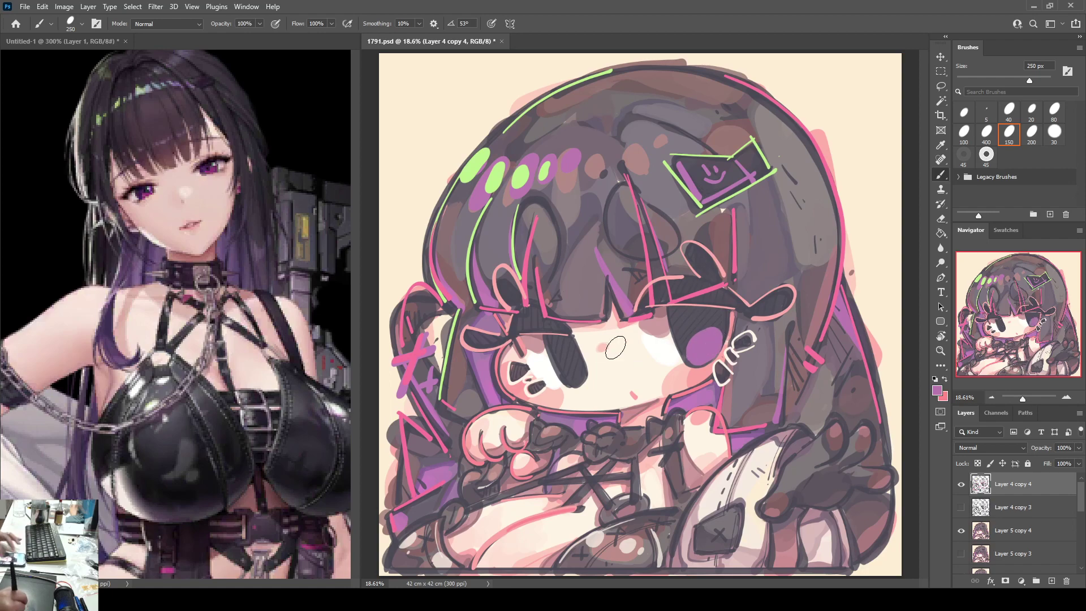
mouse_move(580, 362)
left_mouse_down()
mouse_move(565, 368)
mouse_move(583, 384)
mouse_move(568, 348)
mouse_move(574, 364)
left_mouse_up()
key("ctrl+z")
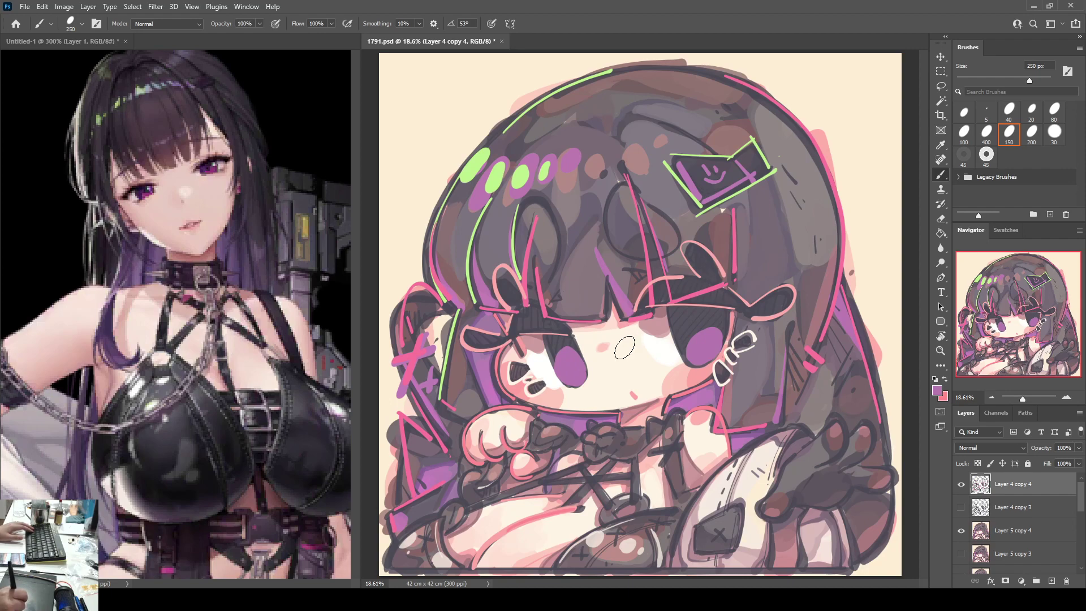
key("ctrl+z")
key("ctrl+z")
mouse_move(702, 354)
left_mouse_down()
mouse_move(700, 343)
mouse_move(709, 355)
mouse_move(681, 353)
left_mouse_up()
mouse_move(577, 365)
left_mouse_down()
mouse_move(579, 373)
mouse_move(568, 359)
mouse_move(562, 374)
mouse_move(580, 377)
mouse_move(559, 355)
mouse_move(579, 364)
mouse_move(579, 382)
mouse_move(570, 350)
mouse_move(579, 384)
mouse_move(572, 350)
mouse_move(575, 378)
mouse_move(564, 356)
mouse_move(572, 378)
mouse_move(568, 367)
left_mouse_up()
key("ctrl+z")
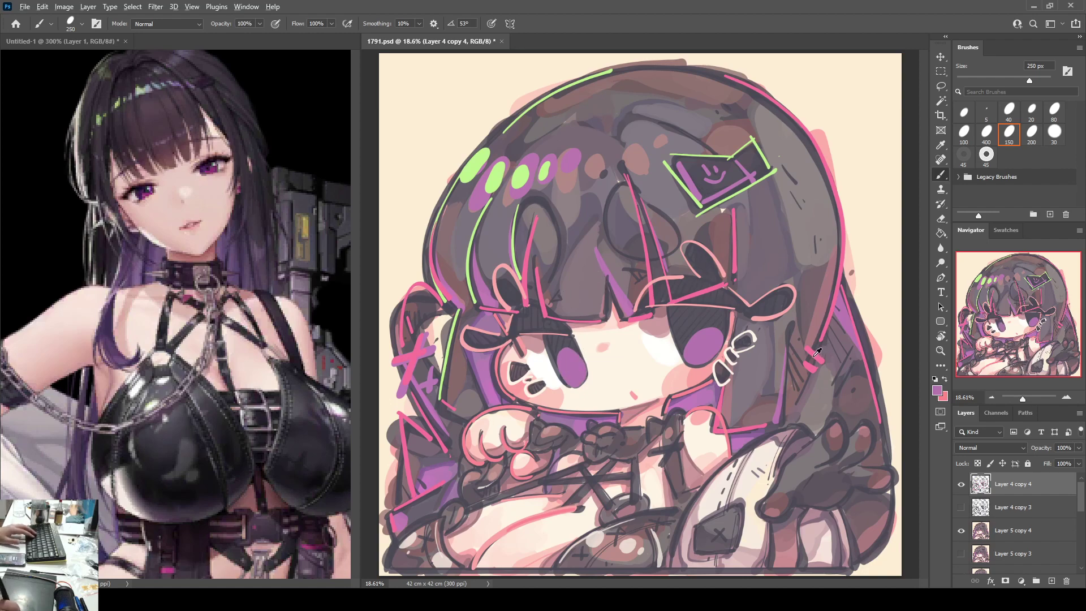
Step: Paint bright pink pupils inside both purple irises and add a small off-white accent at the right iris's edge
left_click_drag(710, 355, 707, 346)
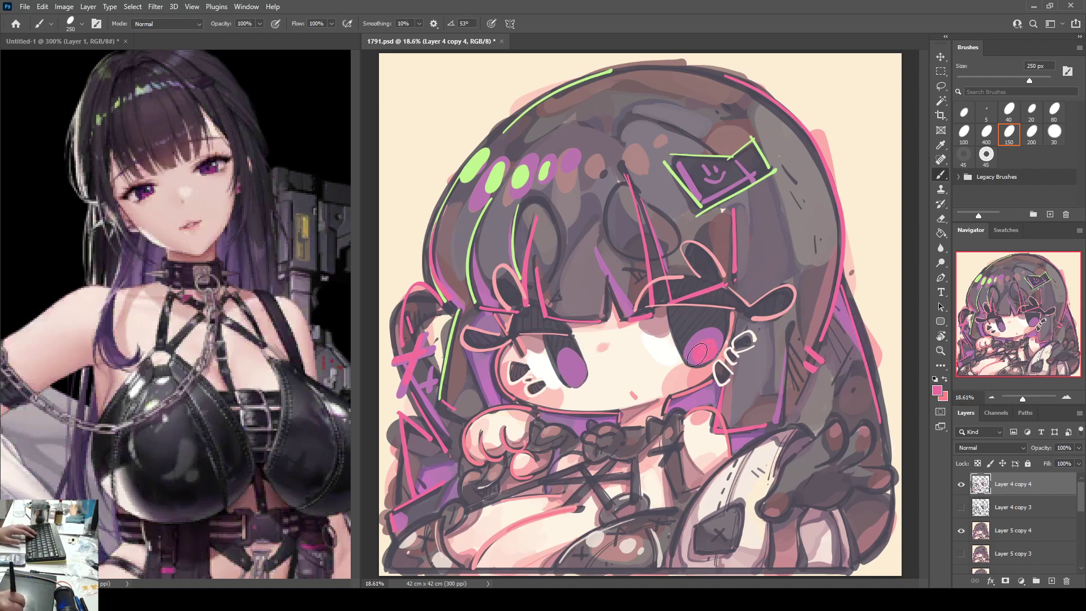
left_click_drag(580, 371, 579, 371)
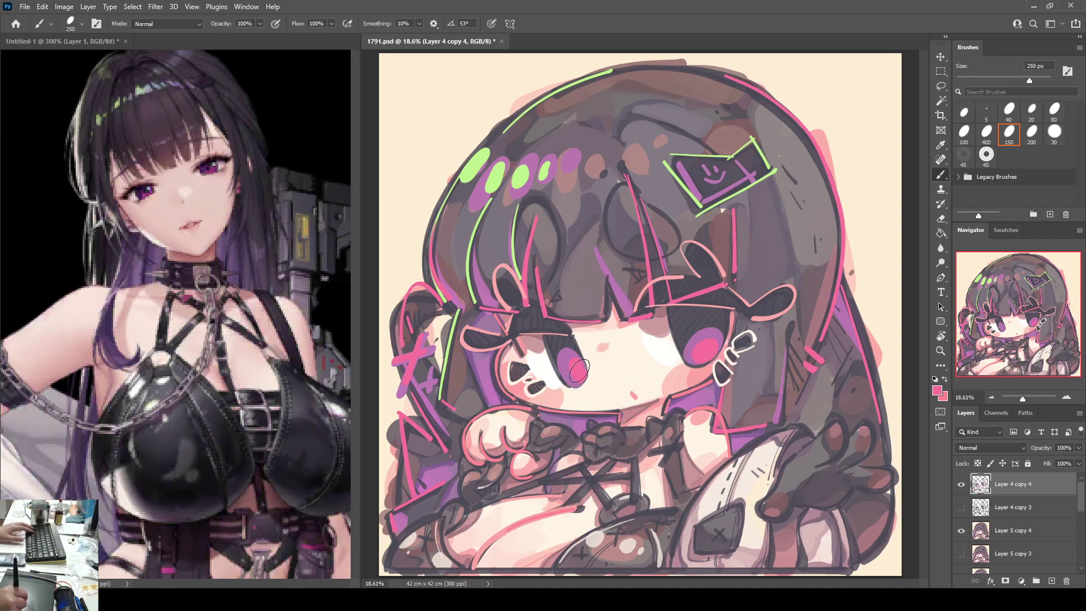
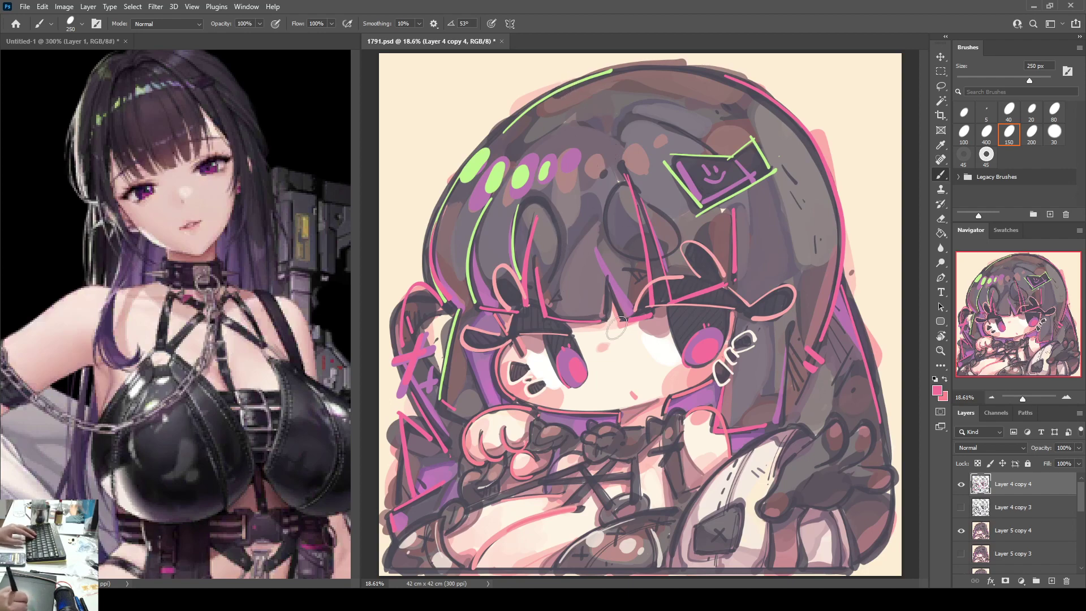
left_click(672, 338, "alt")
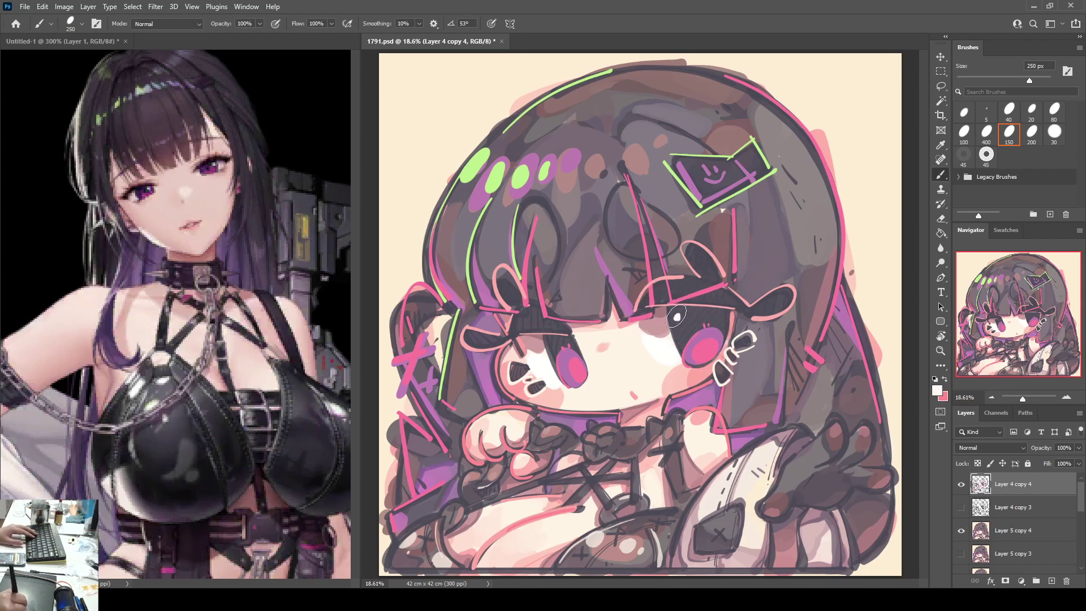
left_click(683, 318)
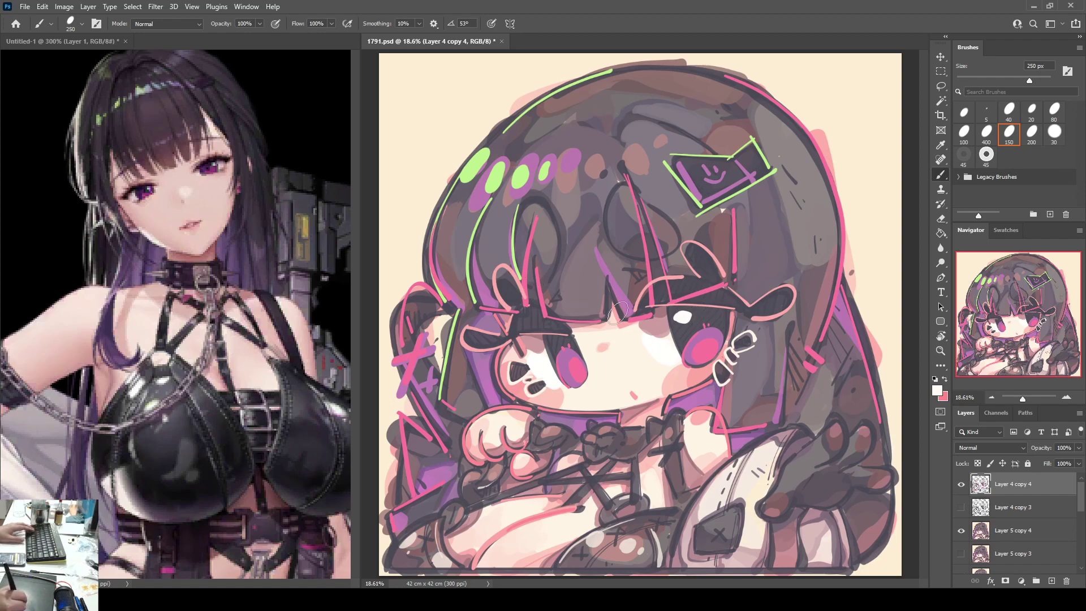
key("ctrl+z")
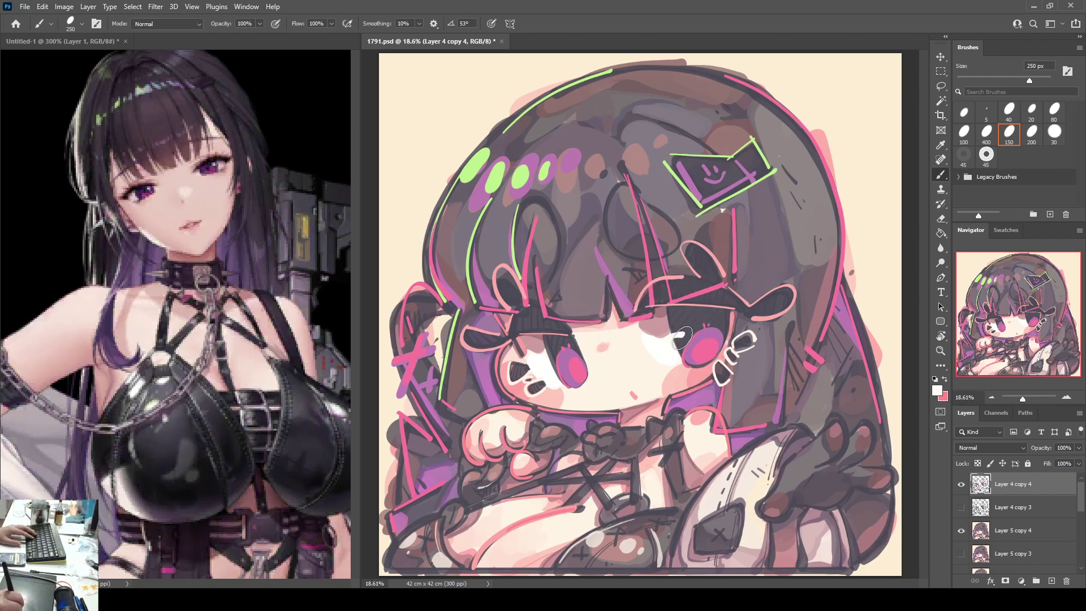
left_click(672, 335)
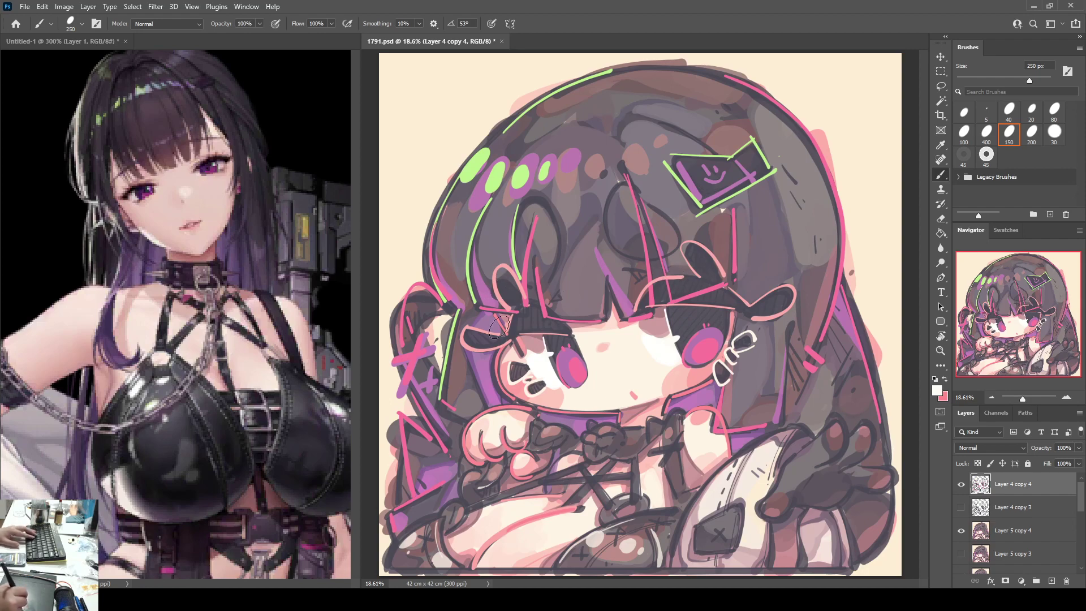
Step: Outline the collar piece beside the neck in purple and trace the straight lower edge of the bust in bright pink
left_click(517, 345, "alt")
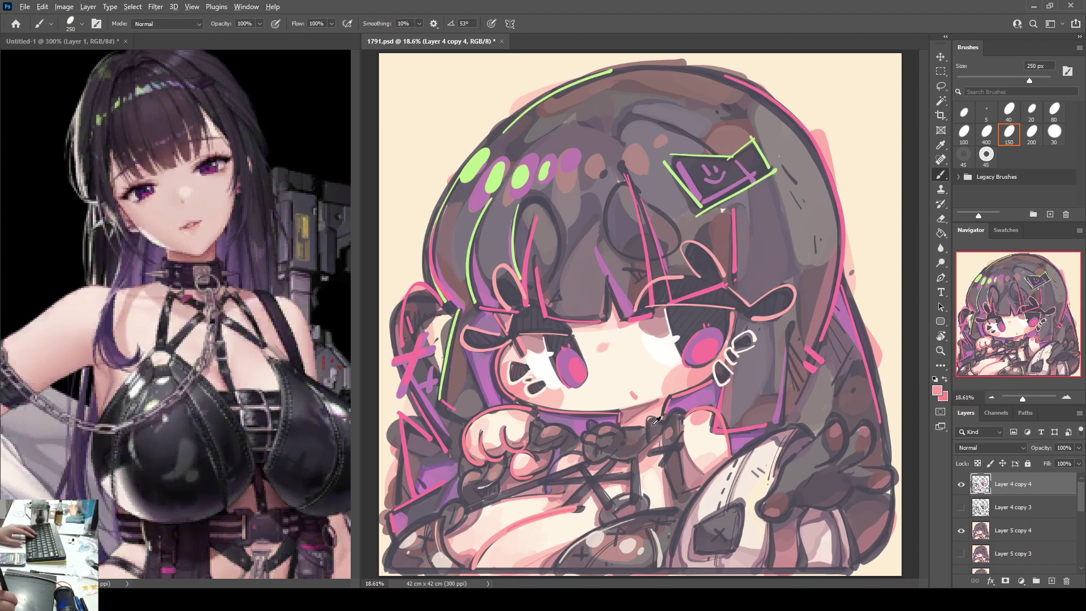
left_click(693, 394, "alt")
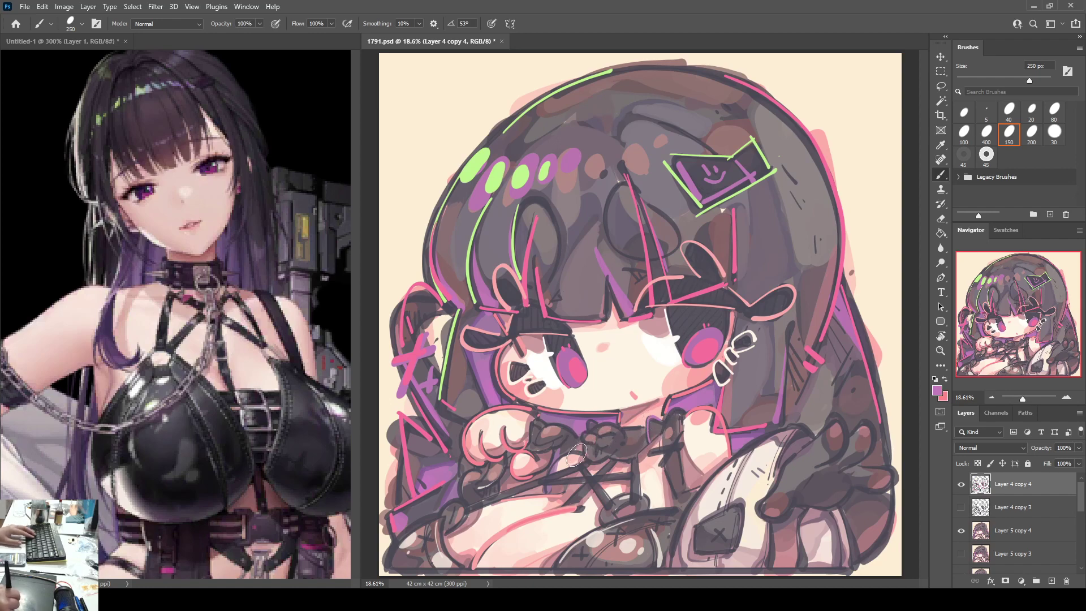
left_click(631, 545, "alt")
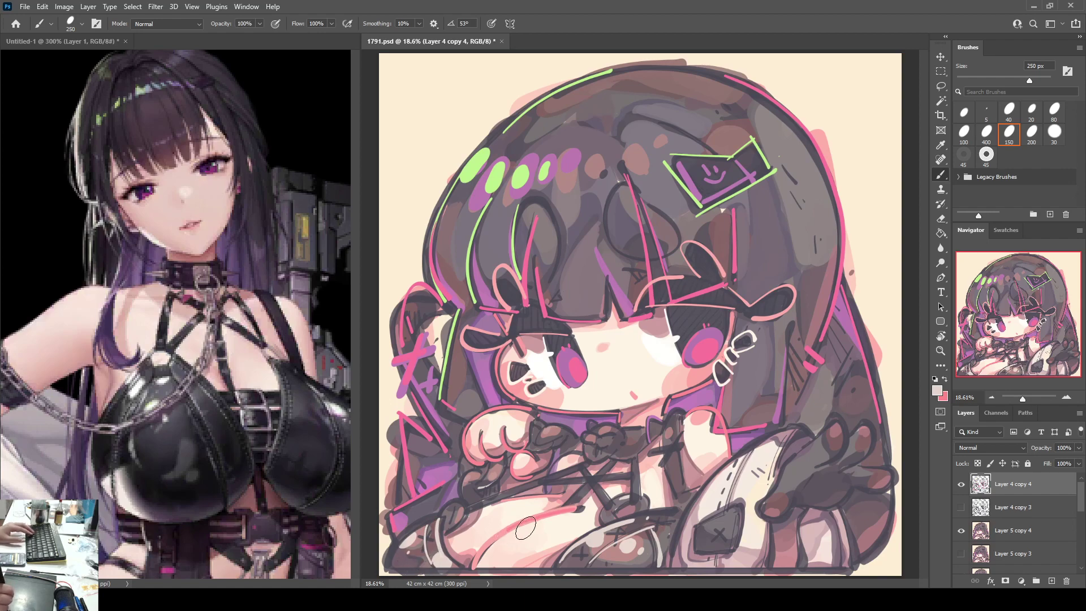
left_click(482, 550, "alt")
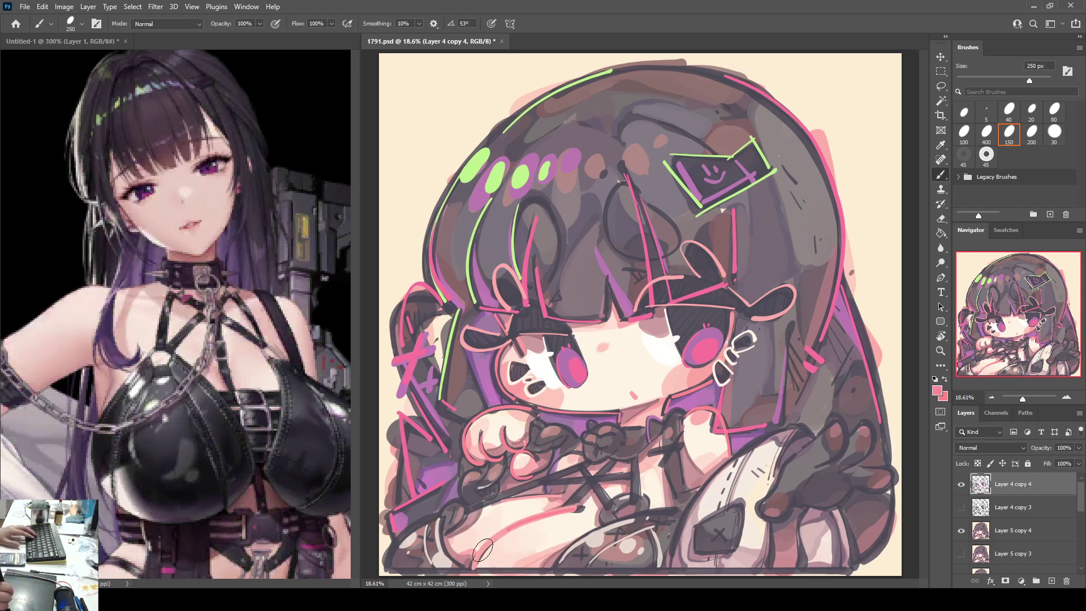
left_click_drag(397, 572, 840, 567)
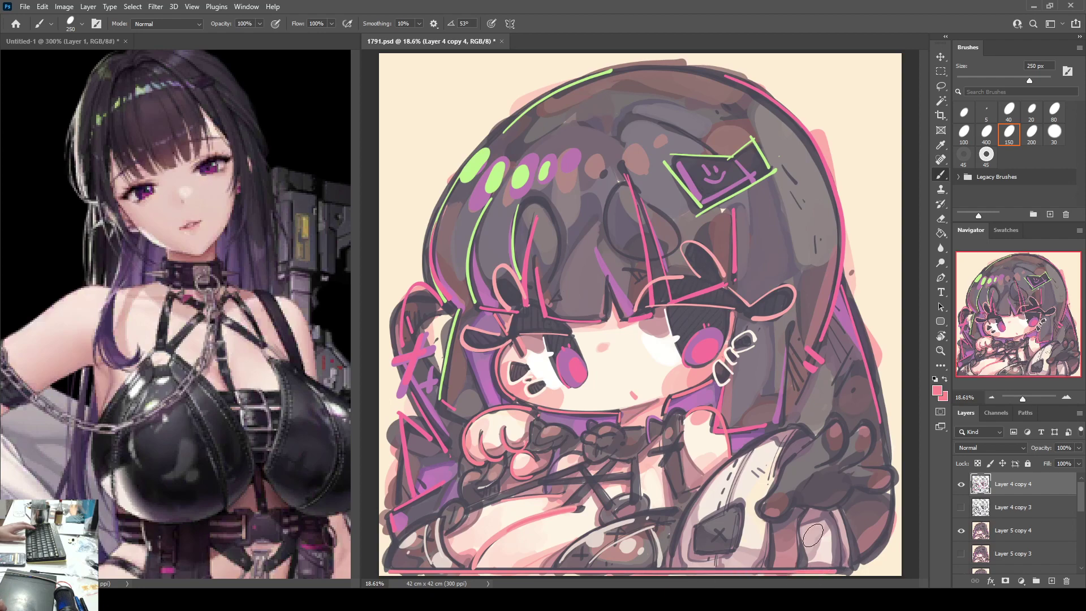
Step: Paint pale greyish-pink cross marks on both dark chest pieces and on the jacket's dark patch
left_click(438, 549, "alt")
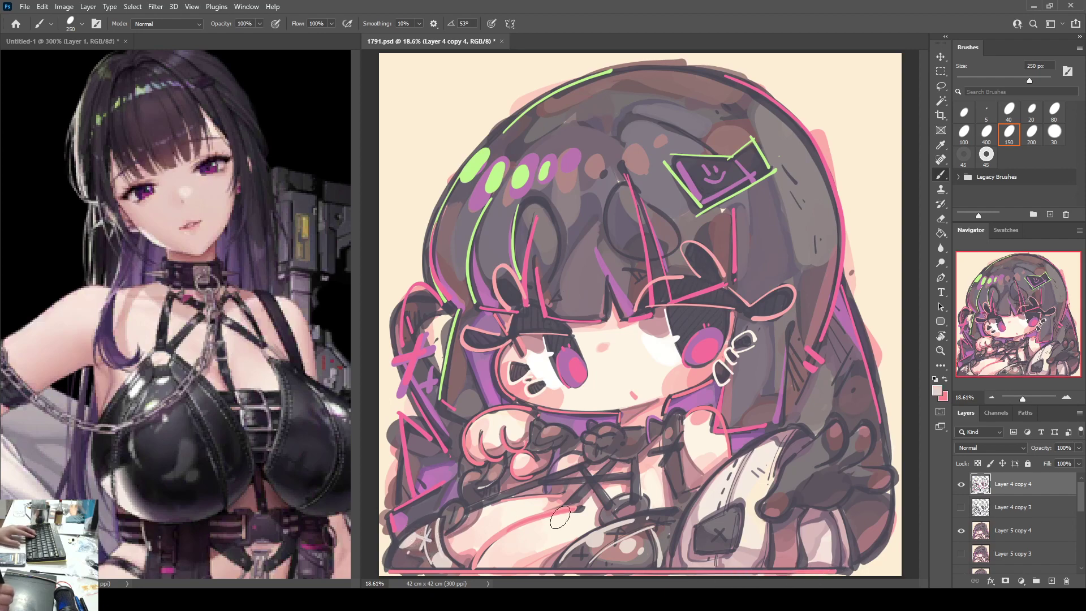
mouse_move(578, 553)
left_mouse_down()
mouse_move(630, 538)
mouse_move(623, 531)
mouse_move(614, 550)
left_mouse_up()
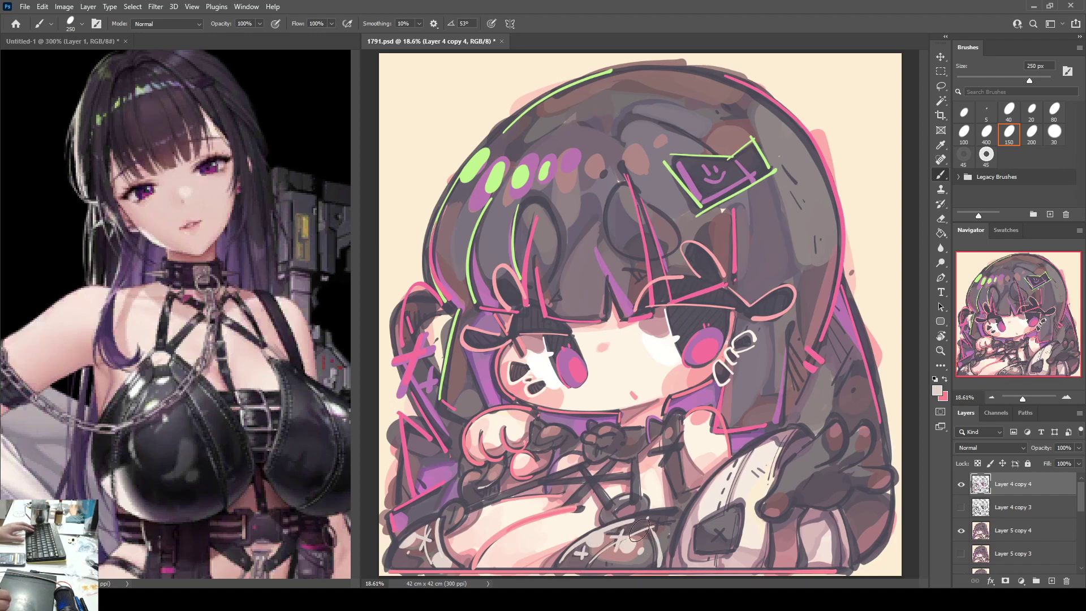
mouse_move(713, 526)
left_mouse_down()
mouse_move(724, 539)
mouse_move(725, 525)
left_mouse_up()
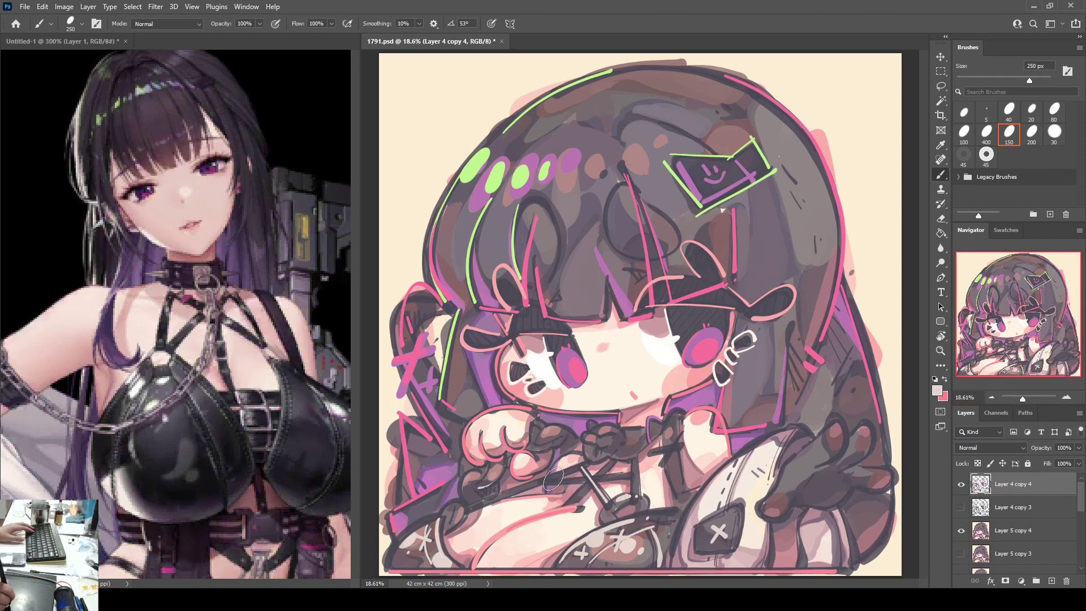
Step: Recolour the crossed chest straps and the long strap running towards the left braid in pale greyish pink, undoing unwanted strokes
mouse_move(539, 481)
left_mouse_down()
mouse_move(631, 475)
mouse_move(596, 474)
mouse_move(606, 466)
mouse_move(571, 502)
left_mouse_up()
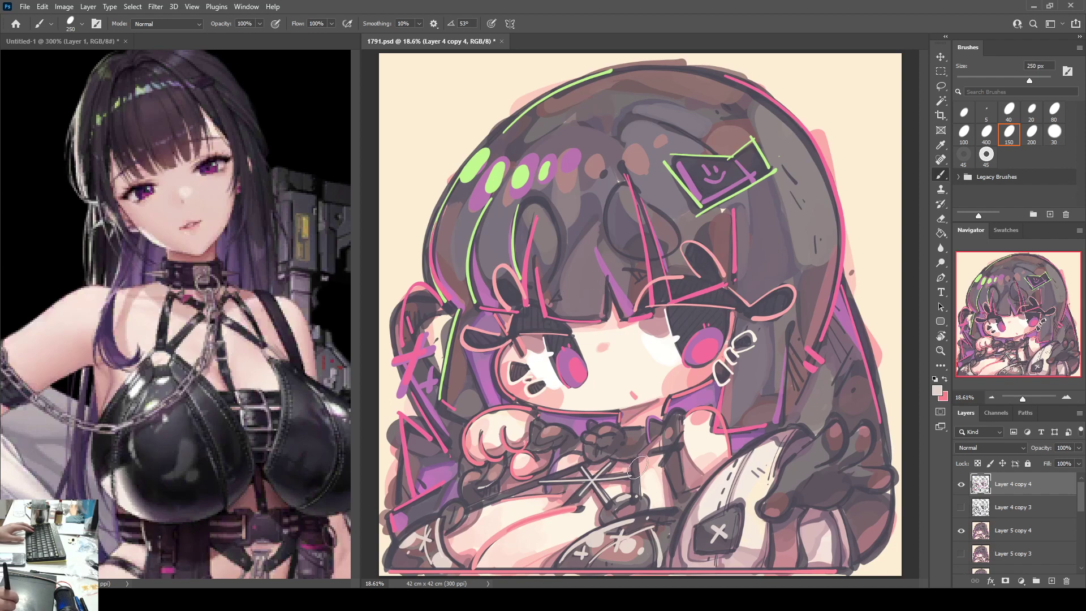
left_click_drag(636, 460, 640, 498)
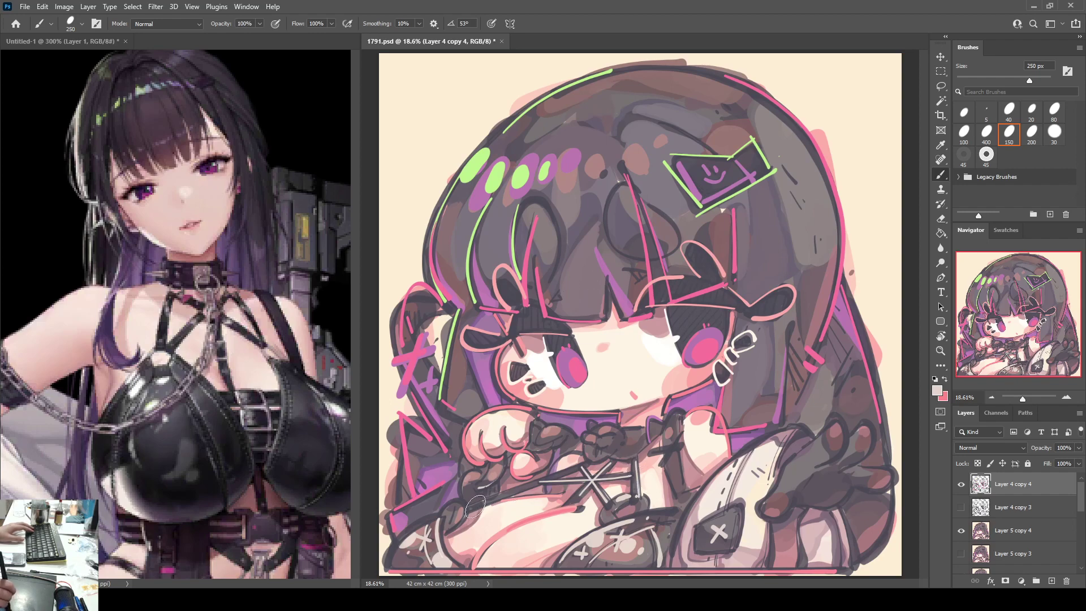
left_click_drag(465, 506, 589, 468)
key("ctrl+z")
mouse_move(465, 506)
left_mouse_down()
mouse_move(589, 468)
mouse_move(543, 478)
mouse_move(589, 463)
left_mouse_up()
key("ctrl+z")
key("ctrl+z")
left_click_drag(475, 506, 588, 471)
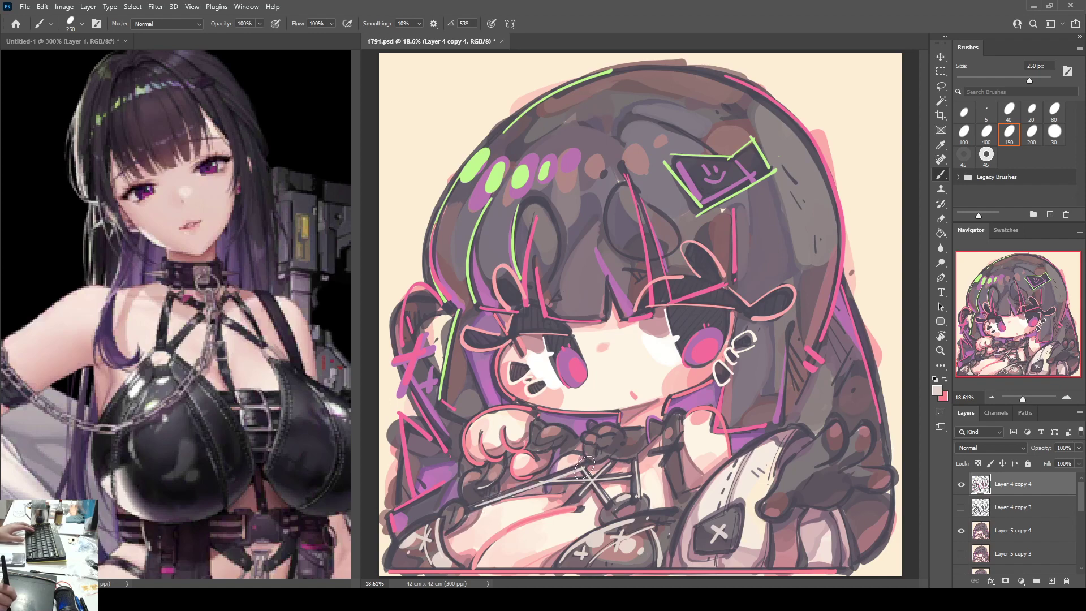
key("ctrl+z")
left_click_drag(472, 512, 570, 469)
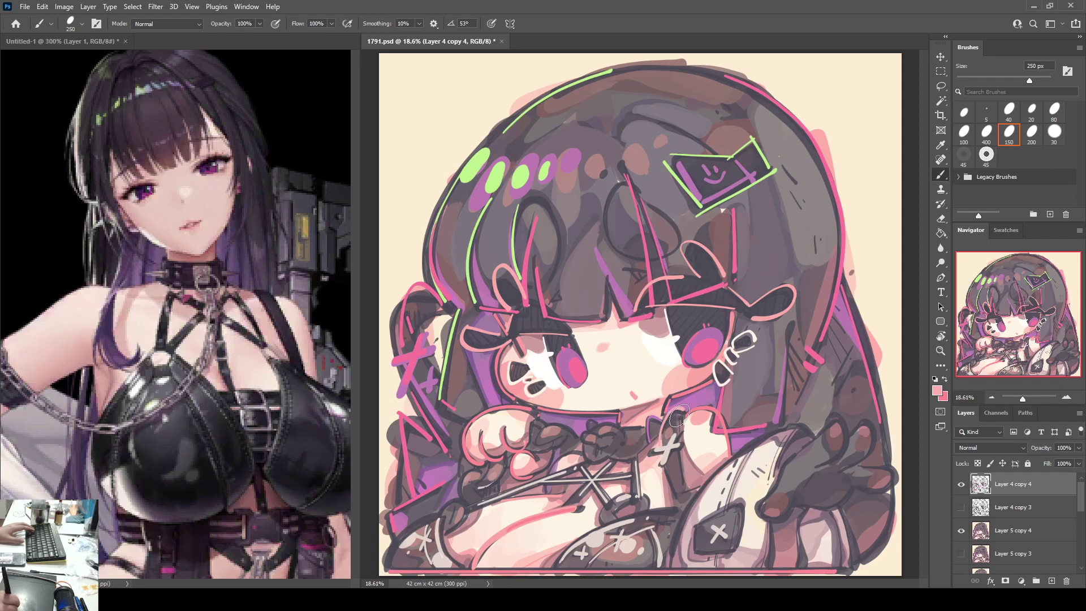
Step: Outline the collar links and central flower, the strap end near the hand and the dark chest pieces in salmon pink, undoing unwanted strokes
left_click_drag(678, 416, 679, 445)
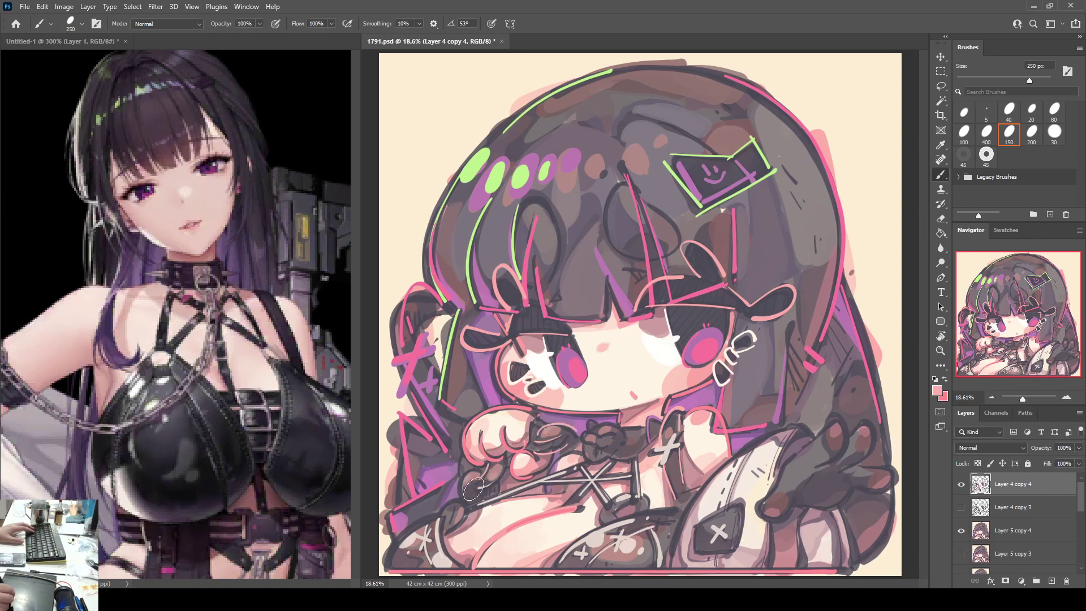
mouse_move(474, 489)
left_mouse_down()
mouse_move(510, 465)
mouse_move(472, 483)
mouse_move(486, 502)
mouse_move(471, 468)
mouse_move(449, 524)
mouse_move(444, 507)
mouse_move(468, 504)
mouse_move(454, 529)
left_mouse_up()
key("ctrl+z")
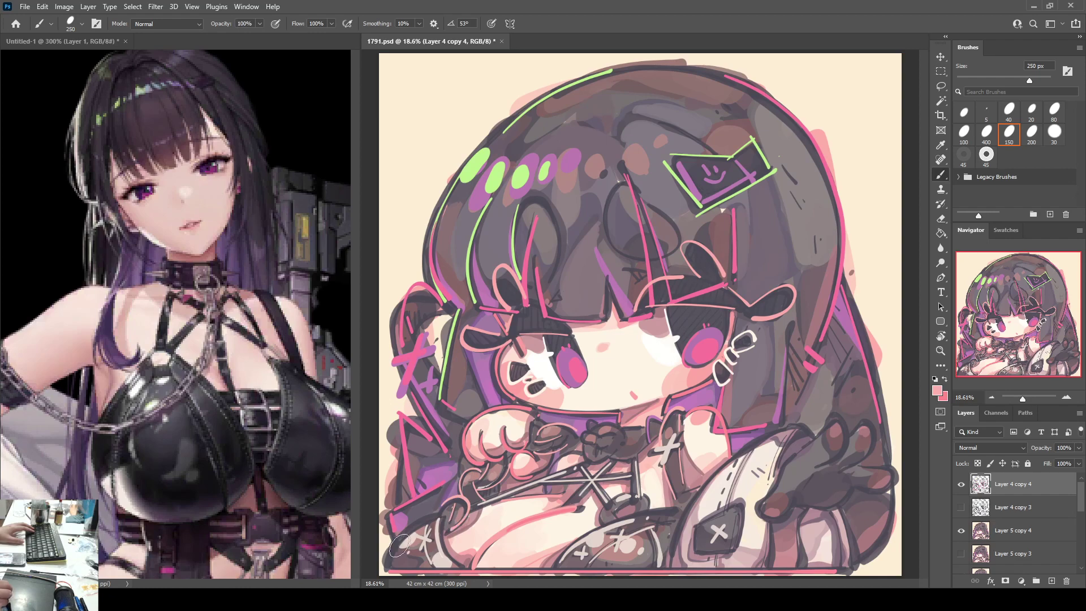
left_click_drag(386, 566, 437, 517)
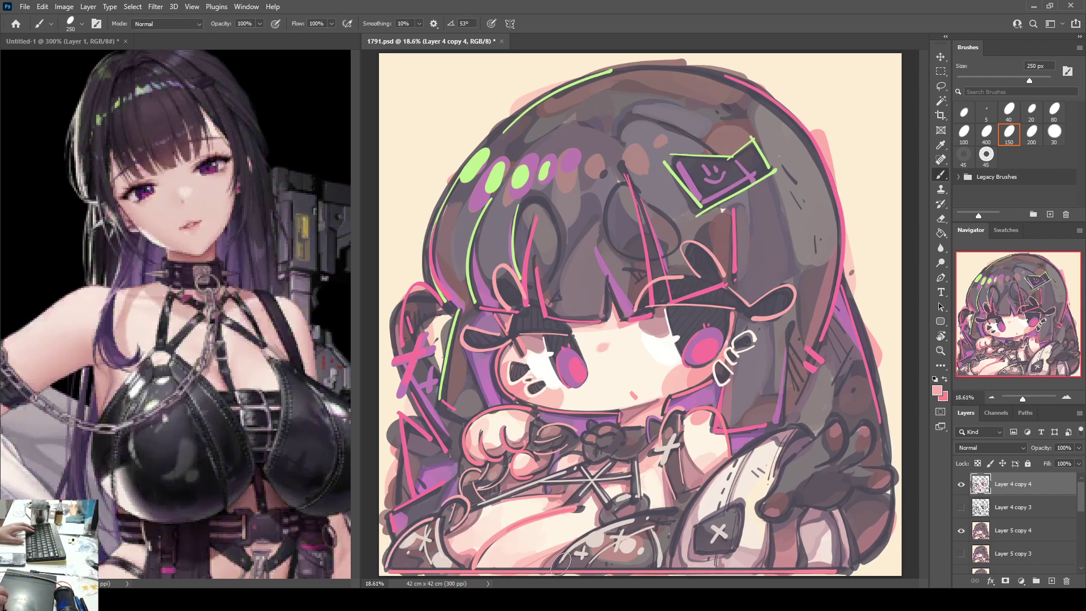
mouse_move(570, 548)
left_mouse_down()
mouse_move(671, 517)
mouse_move(612, 515)
mouse_move(632, 503)
mouse_move(597, 522)
mouse_move(637, 490)
left_mouse_up()
key("ctrl+z")
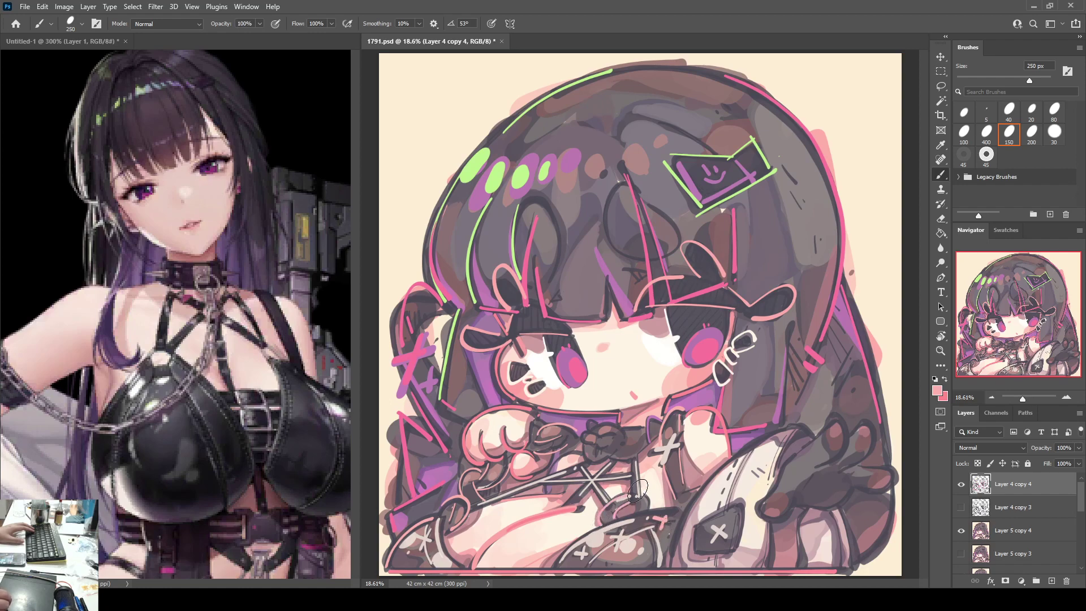
mouse_move(582, 437)
left_mouse_down()
mouse_move(585, 442)
mouse_move(587, 459)
mouse_move(609, 456)
mouse_move(586, 430)
mouse_move(611, 432)
left_mouse_up()
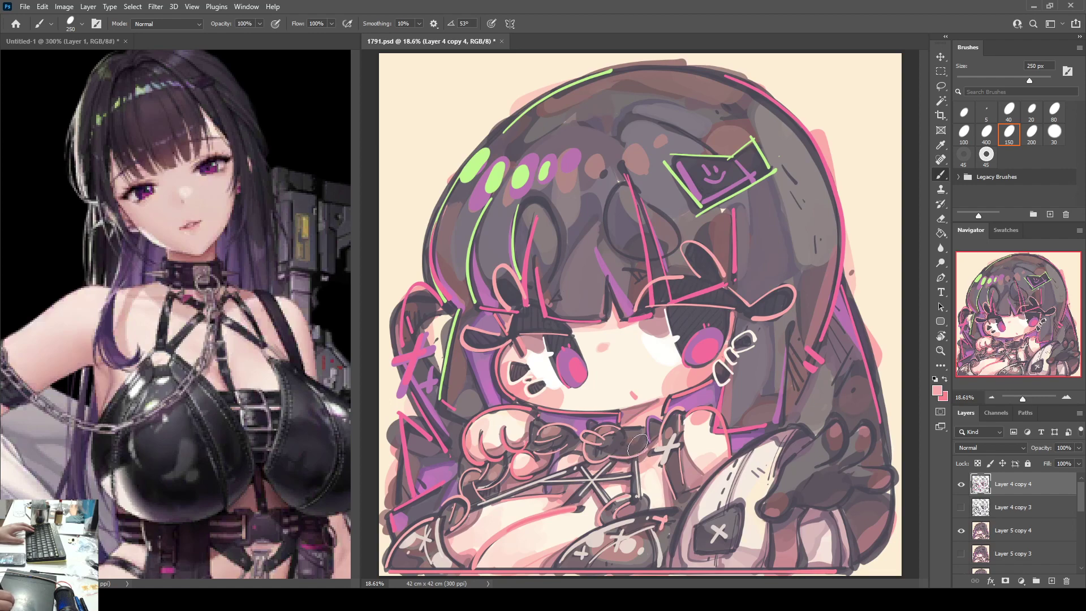
mouse_move(615, 437)
left_mouse_down()
mouse_move(599, 452)
mouse_move(620, 448)
left_mouse_up()
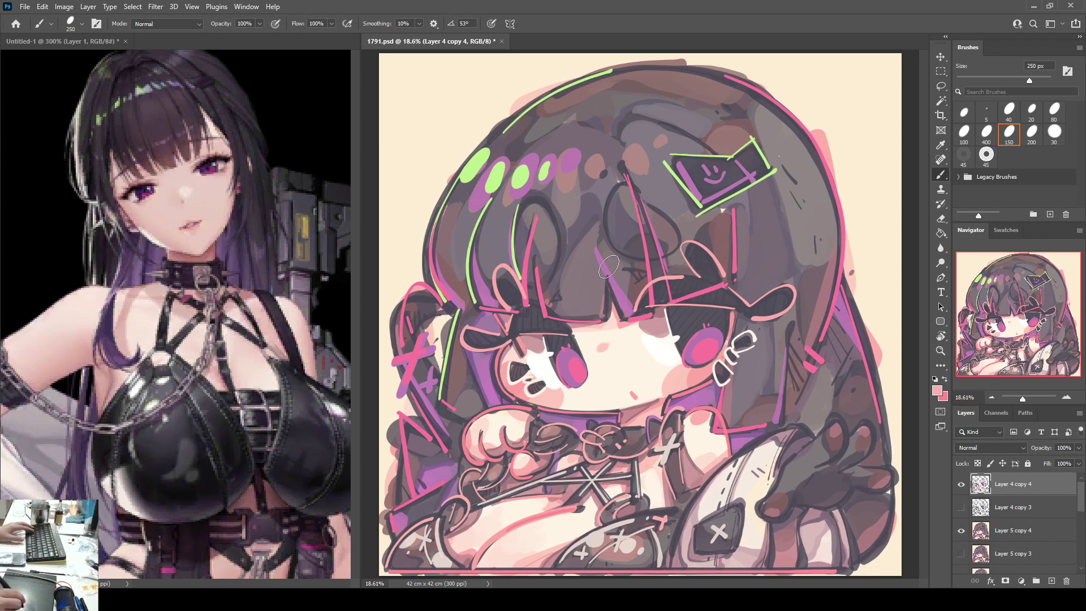
Step: Trace the fingers and palm of the raised dark glove in salmon pink
left_click_drag(608, 269, 629, 322)
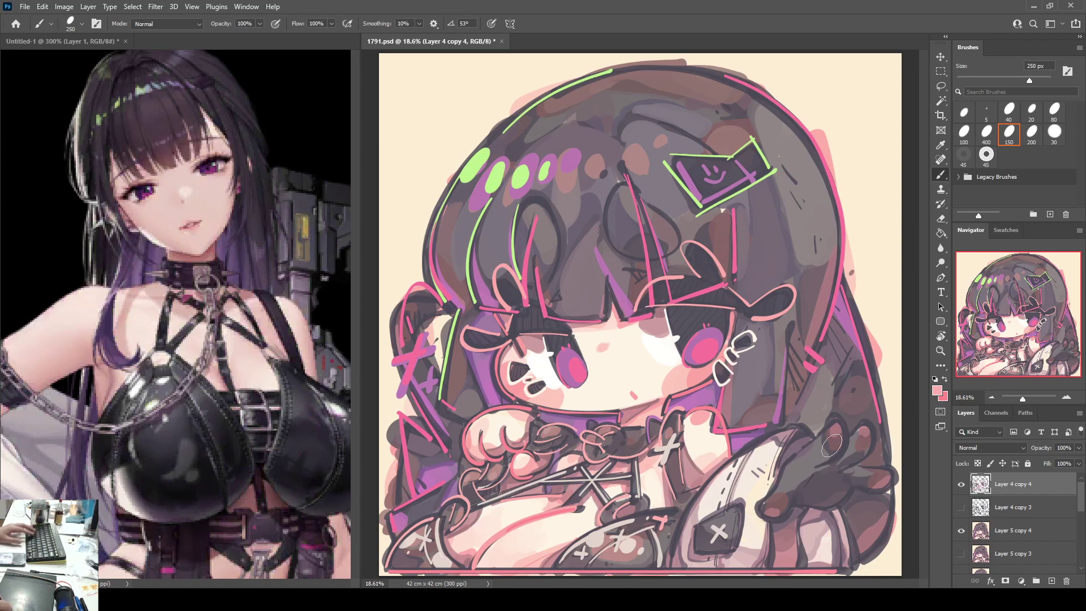
mouse_move(763, 502)
left_mouse_down()
mouse_move(757, 516)
mouse_move(772, 520)
mouse_move(794, 509)
left_mouse_up()
mouse_move(799, 455)
left_mouse_down()
mouse_move(795, 447)
mouse_move(826, 419)
mouse_move(845, 415)
mouse_move(850, 441)
mouse_move(862, 414)
mouse_move(882, 447)
mouse_move(865, 475)
mouse_move(893, 475)
mouse_move(811, 510)
left_mouse_up()
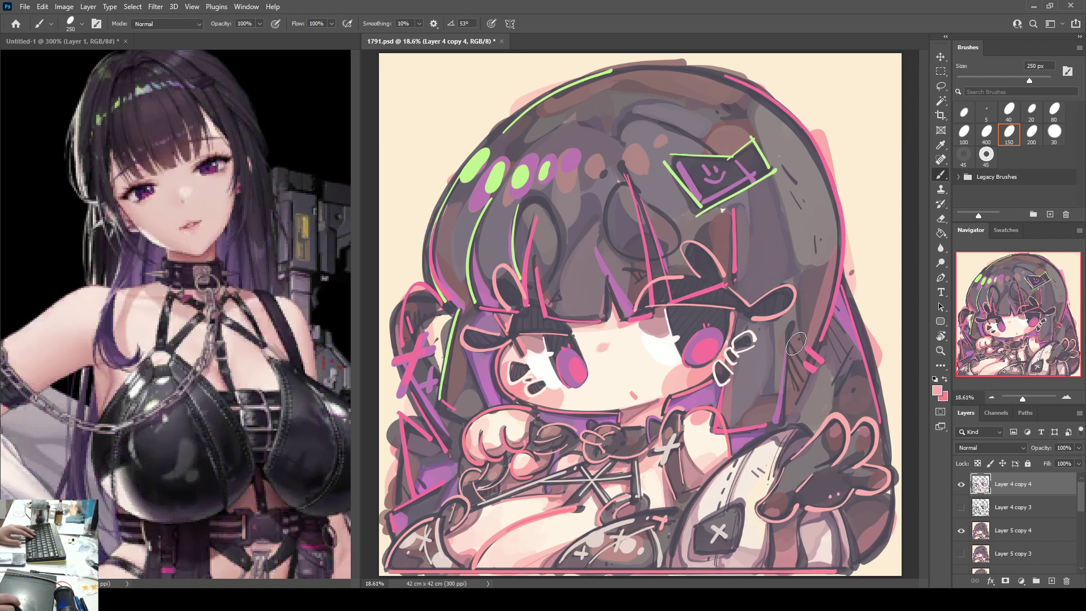
Step: Recolour the light jacket's upper edge and the outer edge of its sleeve below the glove with sampled off-white
left_click(768, 453, "alt")
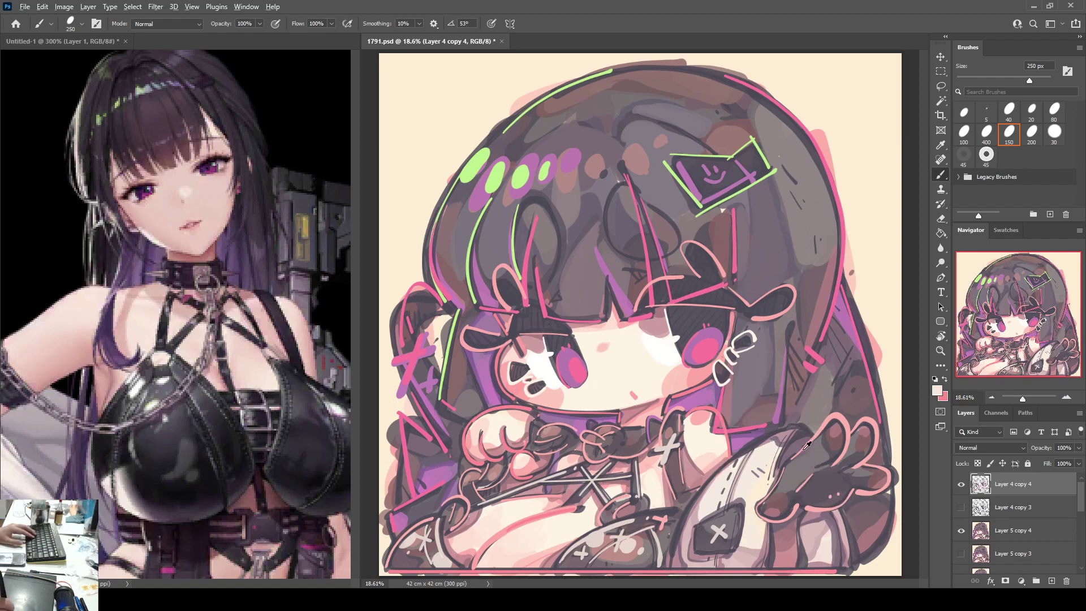
left_click(780, 440, "alt")
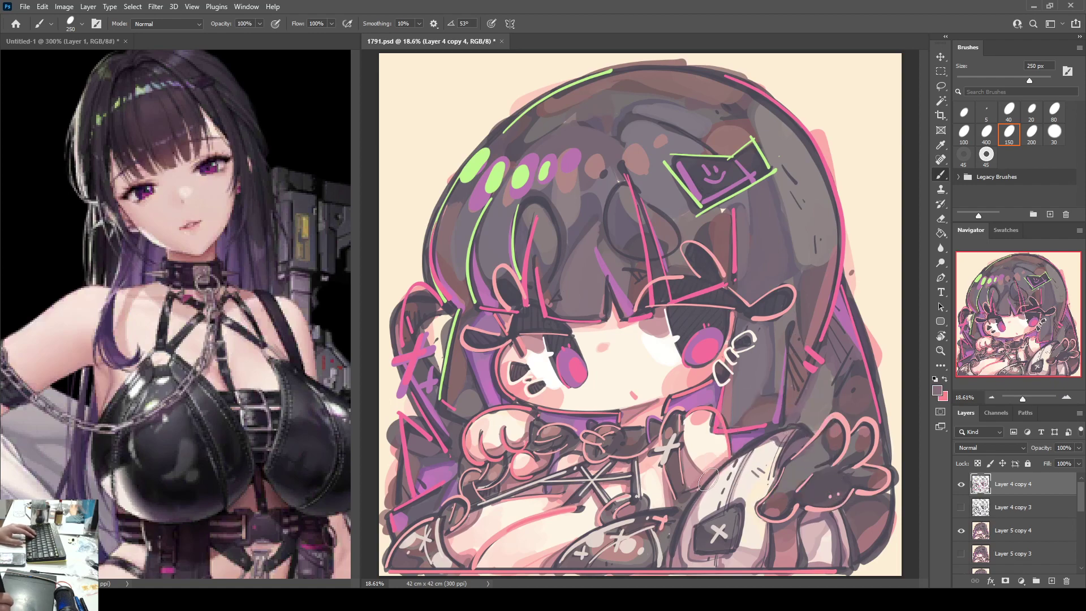
left_click_drag(728, 461, 774, 436)
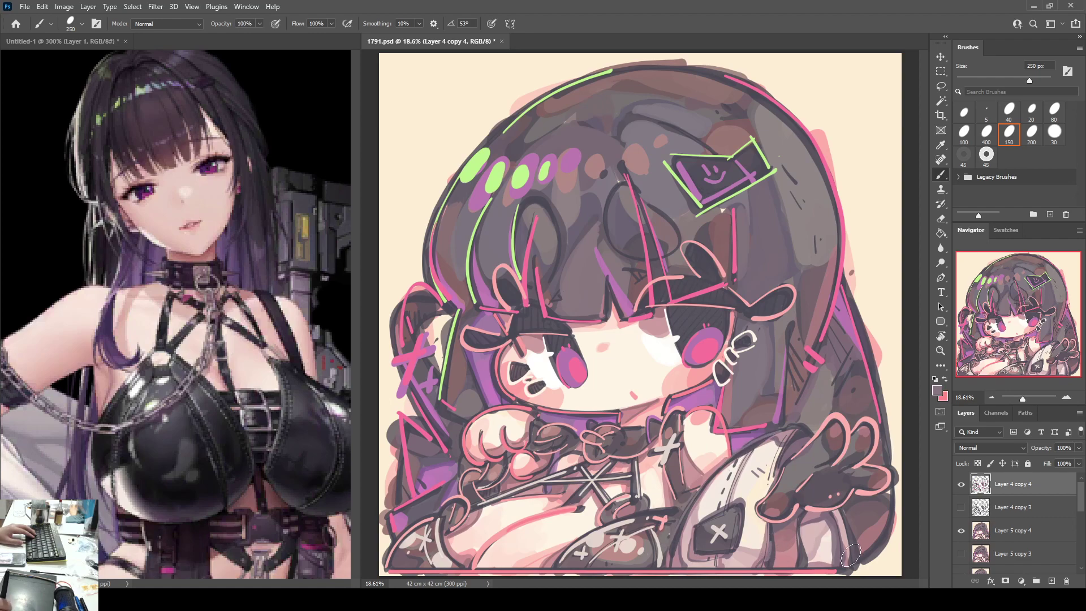
left_click(830, 536, "alt")
left_click_drag(831, 519, 841, 566)
left_click(846, 538, "alt")
left_click(752, 540, "alt")
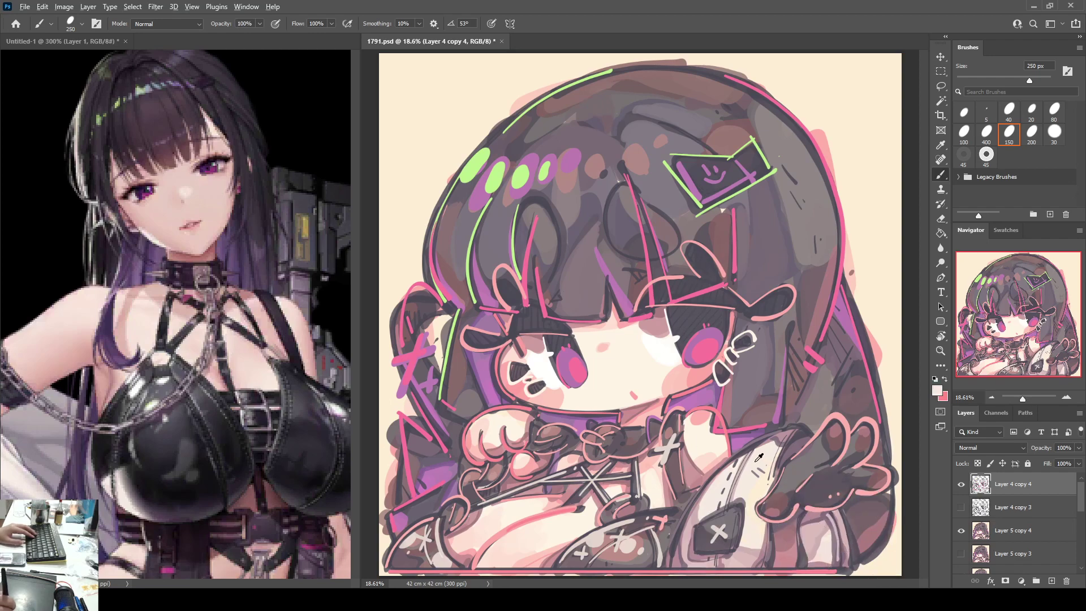
mouse_move(684, 512)
left_mouse_down()
mouse_move(713, 469)
mouse_move(808, 425)
mouse_move(777, 467)
mouse_move(808, 467)
left_mouse_up()
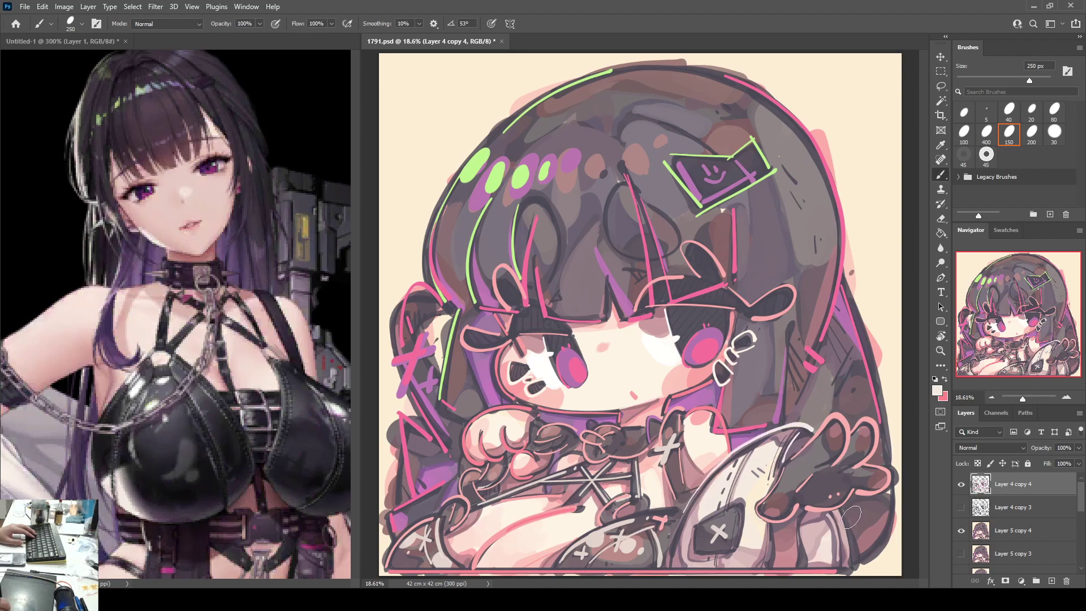
left_click_drag(845, 511, 854, 561)
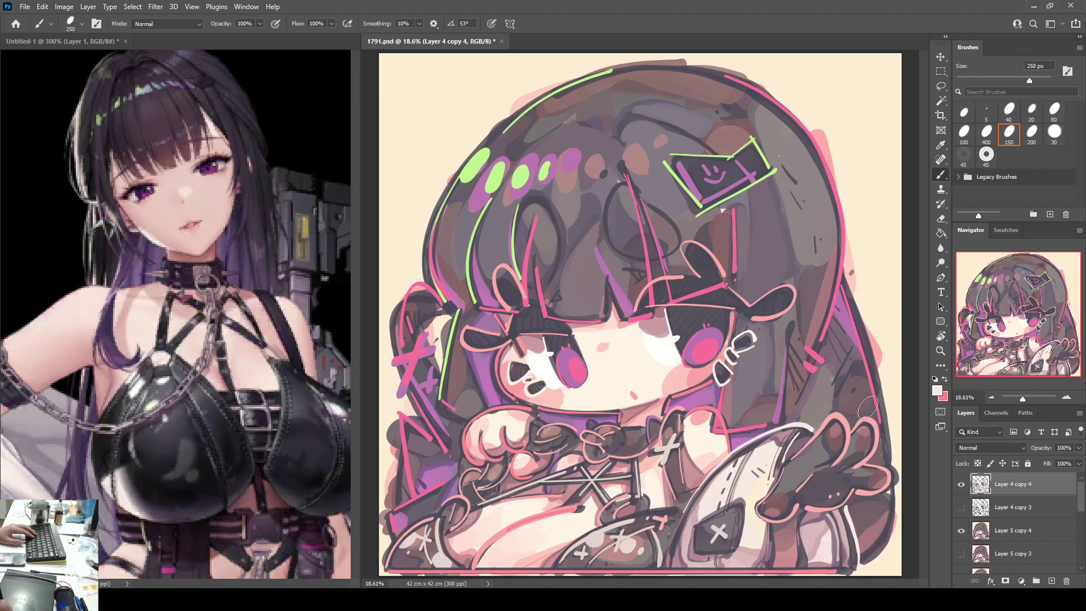
Step: Paint purple hatch marks on the right braid and recolour the curved hair line above the hair clip in purple
left_click(847, 323, "alt")
mouse_move(839, 340)
left_mouse_down()
mouse_move(860, 380)
mouse_move(848, 391)
mouse_move(857, 395)
mouse_move(831, 372)
mouse_move(845, 404)
left_mouse_up()
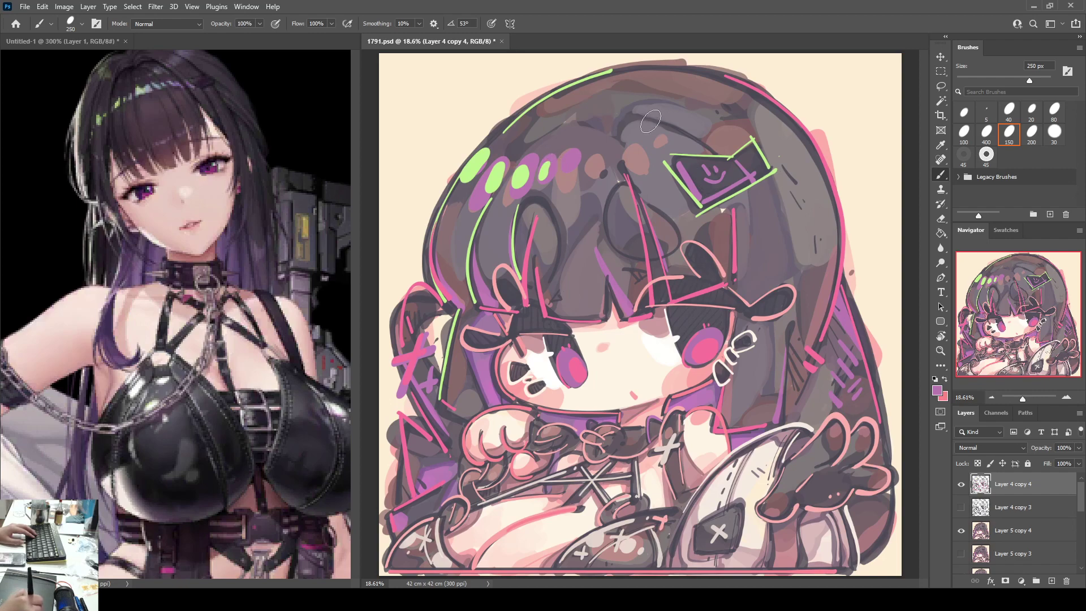
left_click_drag(641, 117, 701, 136)
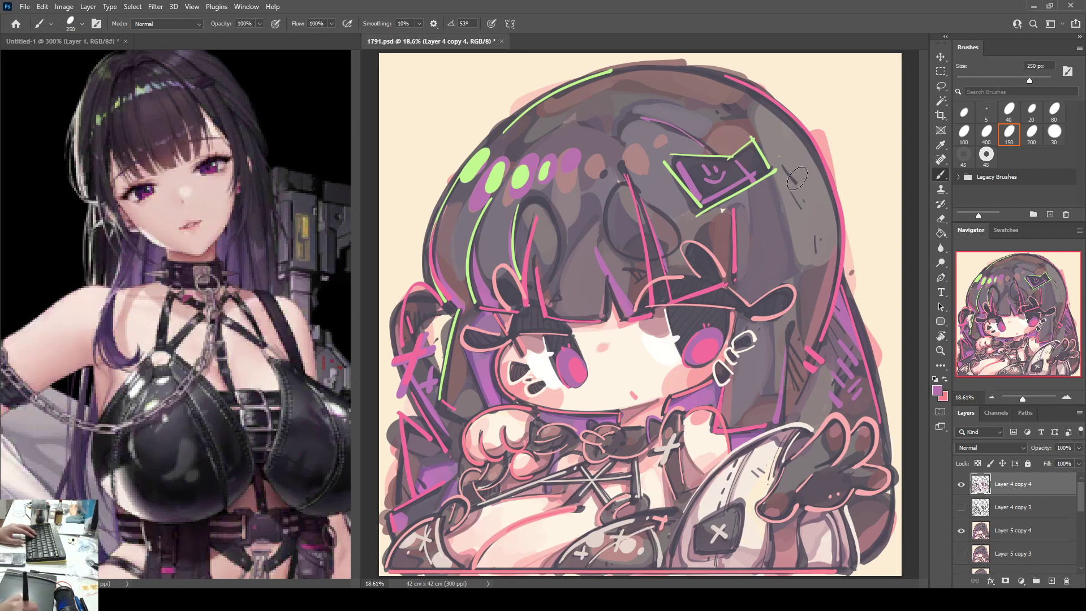
Step: Crosshatch the hair beside the hair clip with purple and bright pink strokes, adding a small pink dot next to them
mouse_move(780, 170)
left_mouse_down()
mouse_move(804, 210)
mouse_move(808, 193)
left_mouse_up()
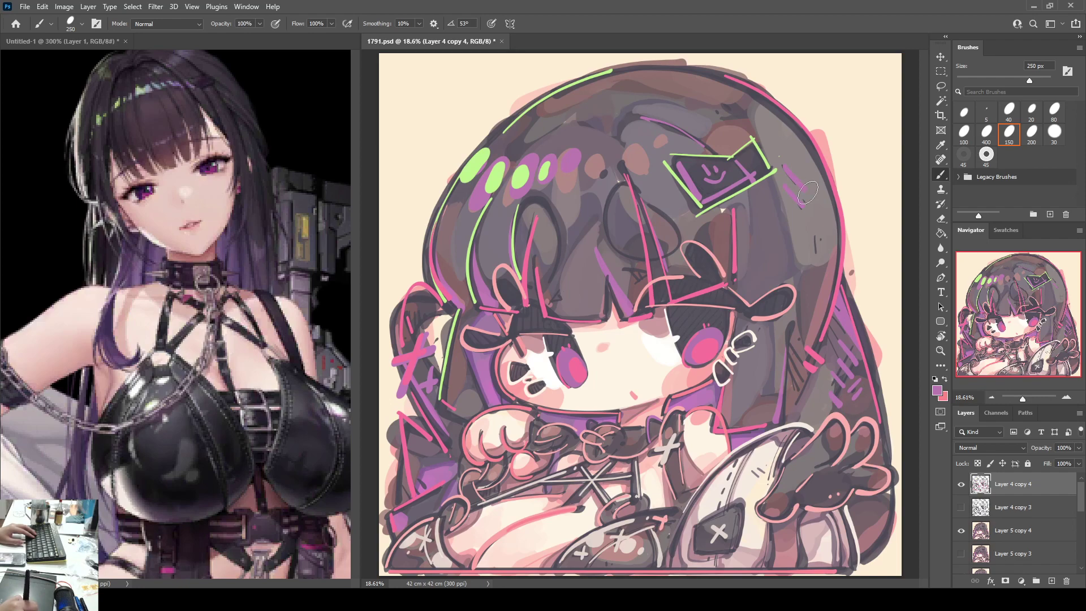
left_click(828, 167, "alt")
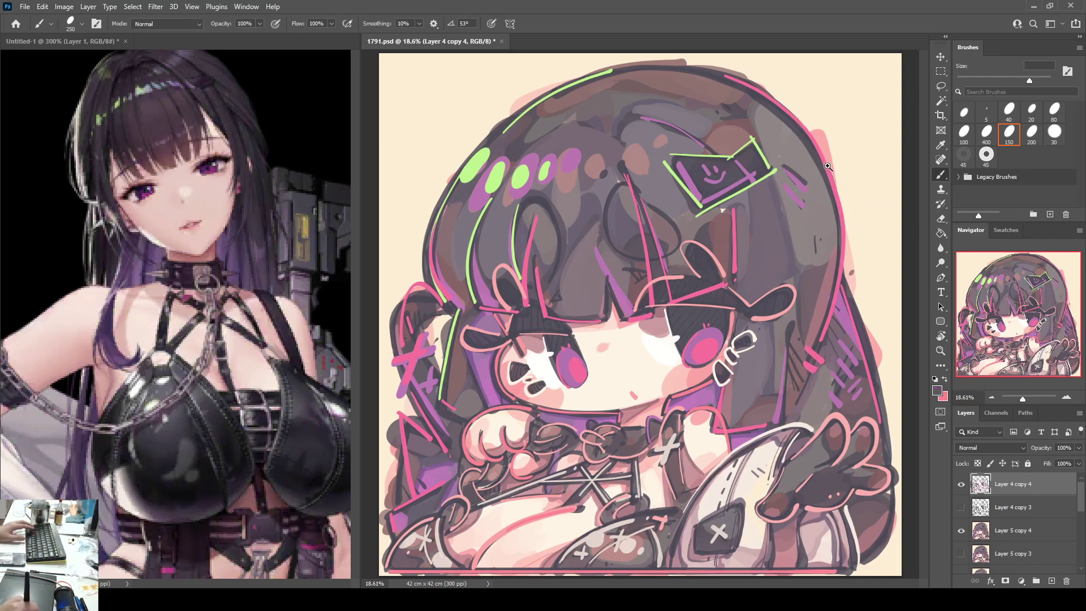
left_click(825, 161, "alt")
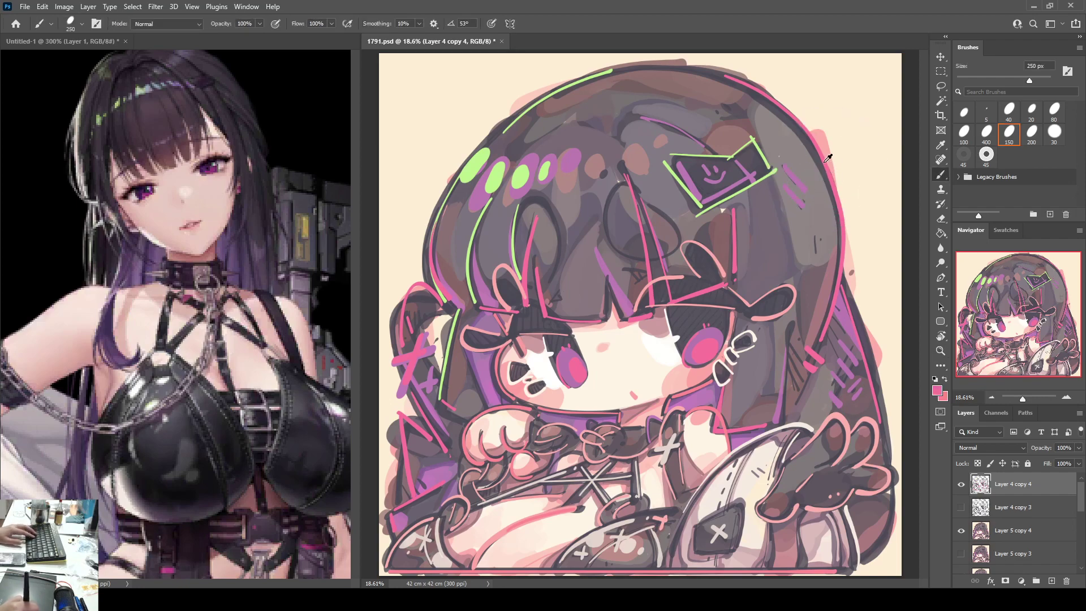
mouse_move(804, 170)
left_mouse_down()
mouse_move(785, 197)
mouse_move(793, 215)
left_mouse_up()
left_click(818, 209)
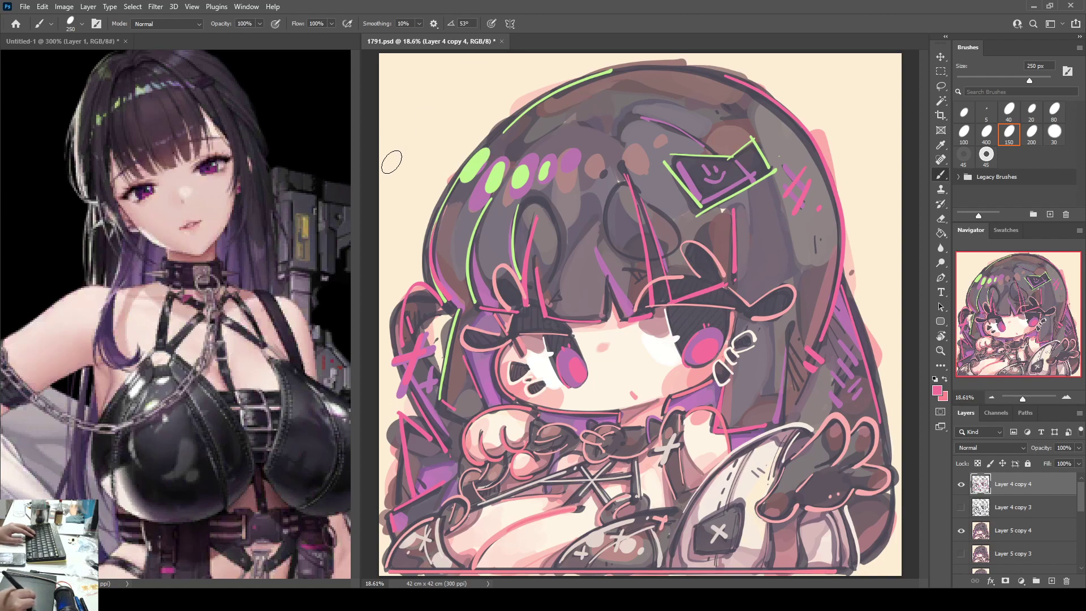
Step: Add sampled dark mauve strokes inside the pink-outlined lash shapes and upper lids of both eyes
left_click(538, 133, "alt")
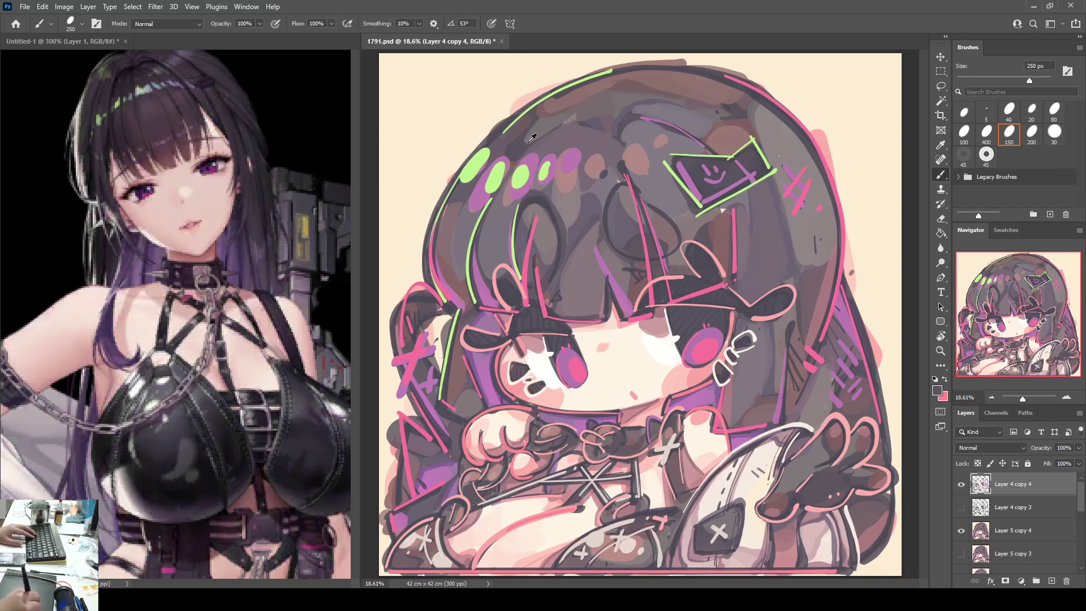
left_click(599, 124, "alt")
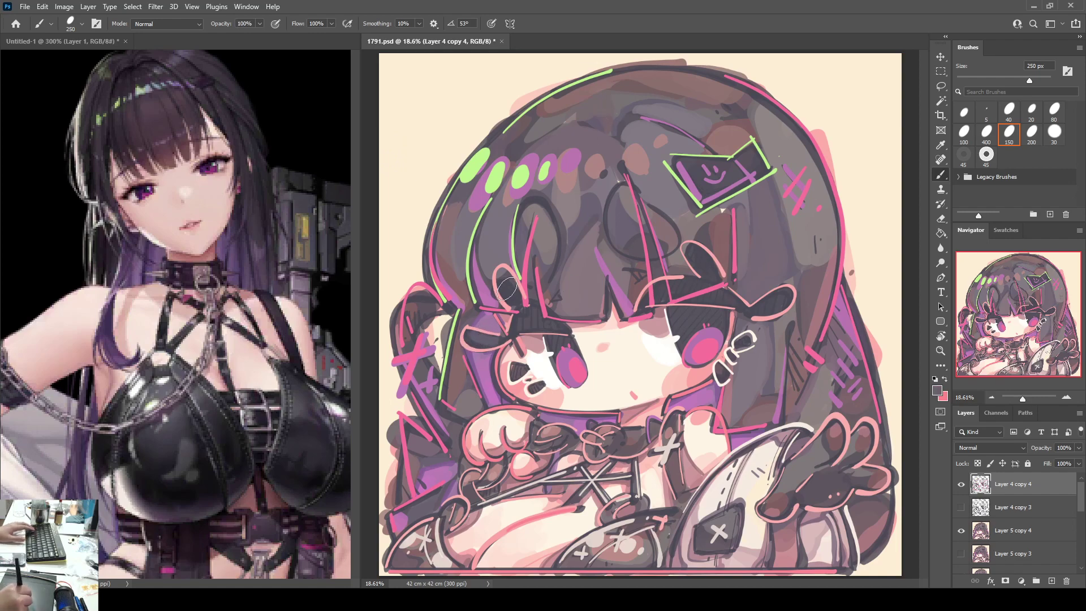
mouse_move(508, 289)
left_mouse_down()
mouse_move(534, 314)
mouse_move(525, 322)
mouse_move(543, 325)
mouse_move(523, 325)
mouse_move(551, 326)
left_mouse_up()
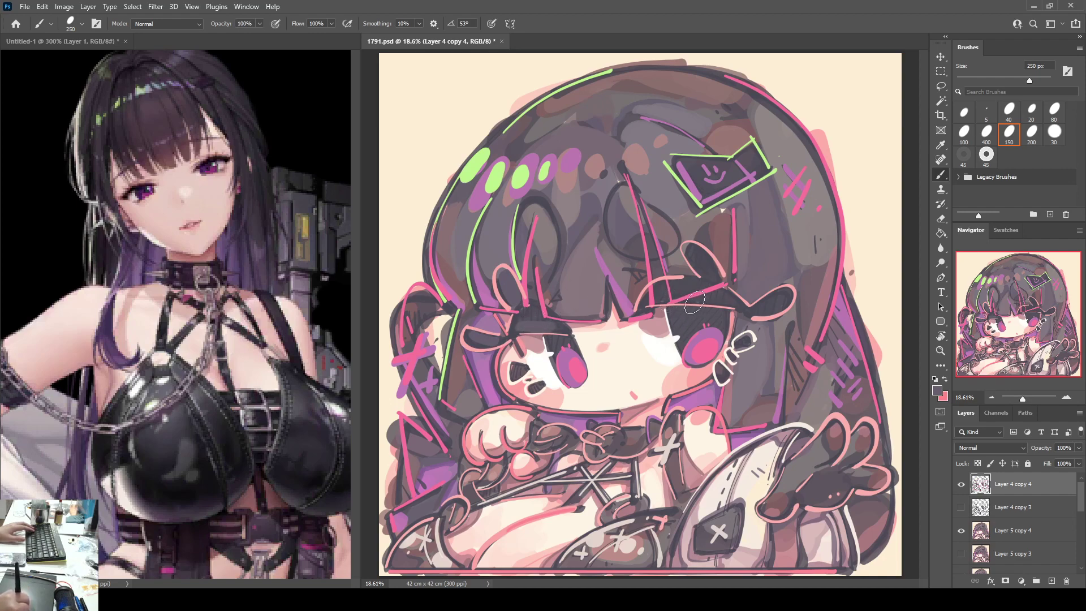
left_click_drag(705, 264, 696, 253)
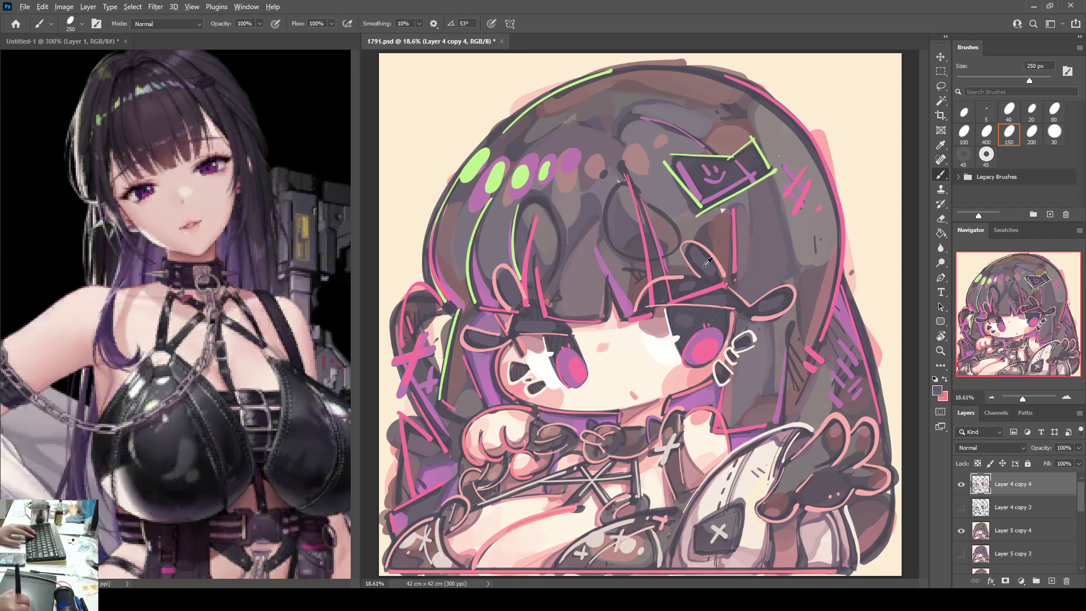
Step: Try lime-green highlight dots in the dark upper part of both eyes
left_click(500, 168, "alt")
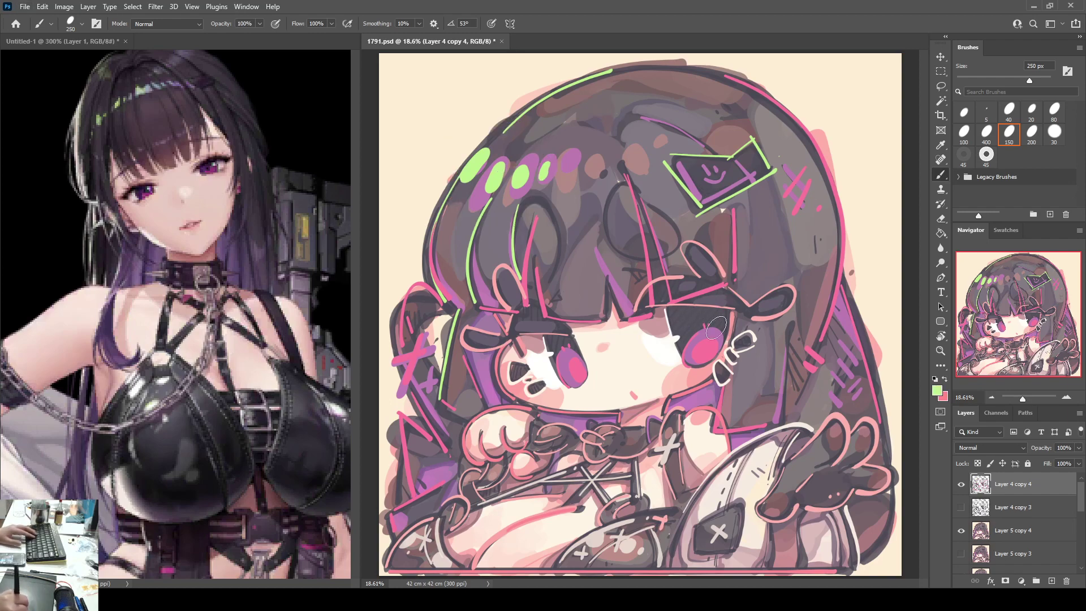
left_click(681, 320)
left_click_drag(687, 324, 695, 317)
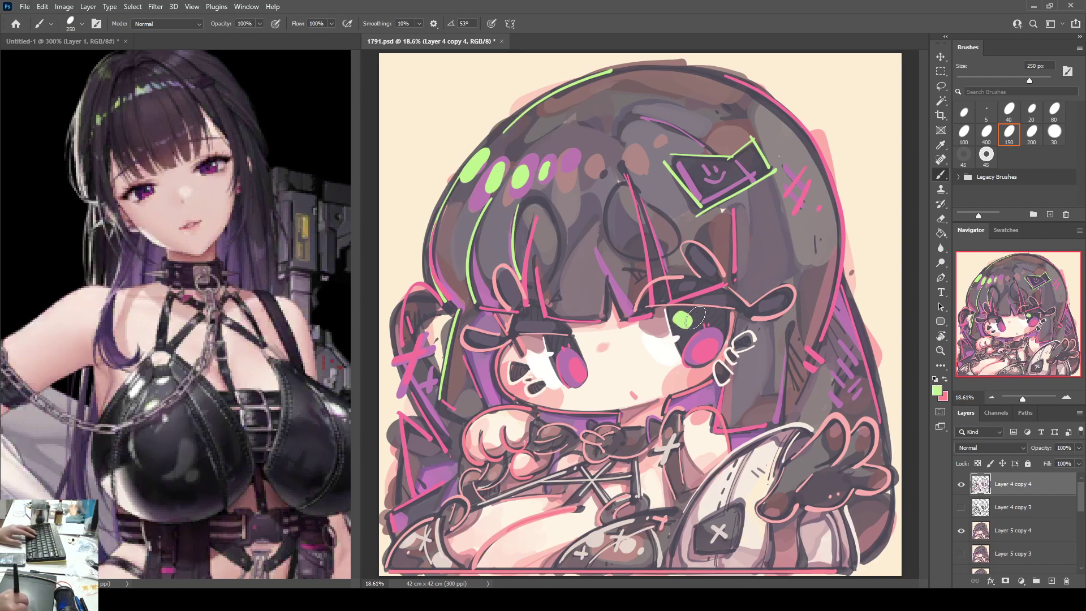
left_click(553, 342)
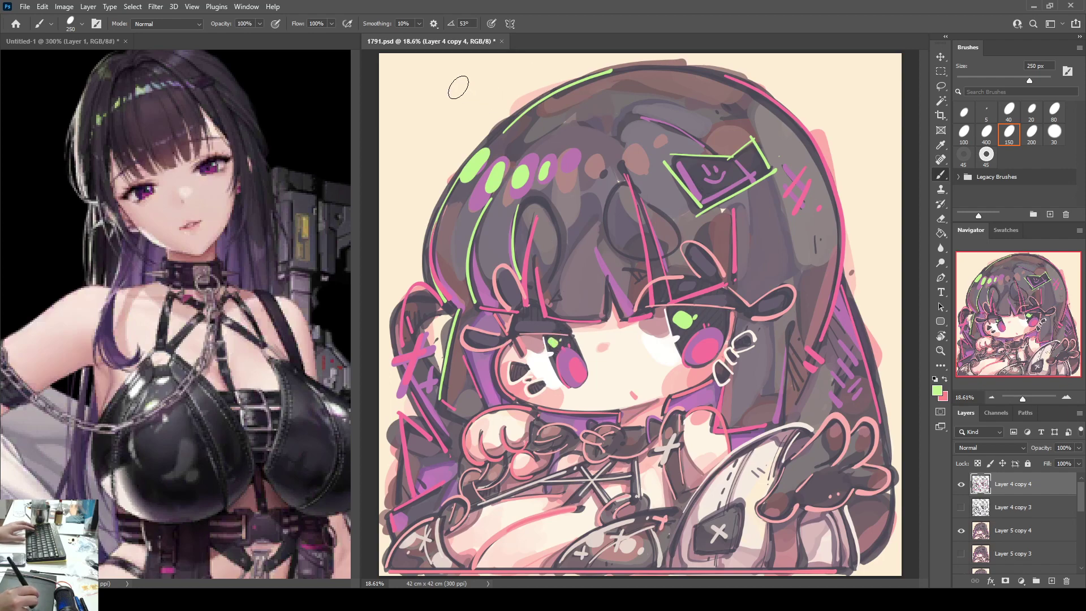
key("ctrl+z")
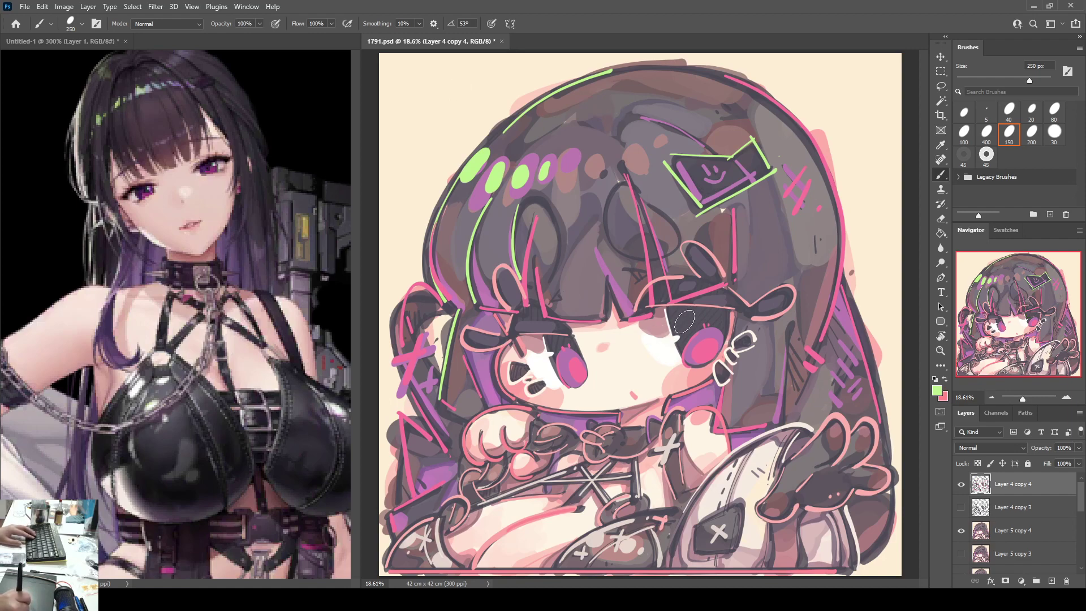
Step: Try small off-white highlight dots in the dark upper part of both eyes
left_click(679, 335, "alt")
left_click(678, 317)
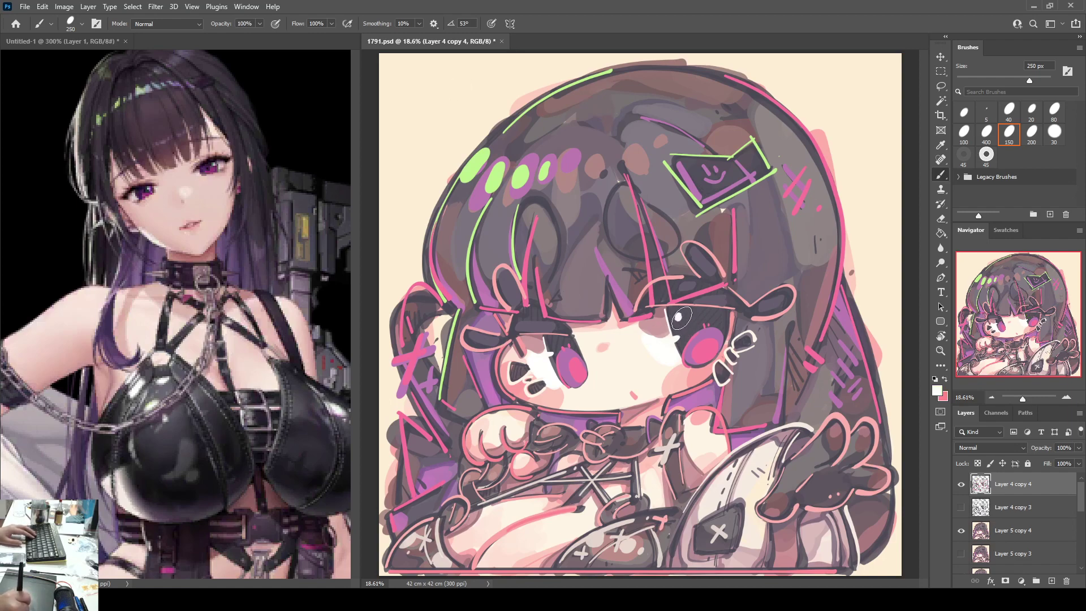
left_click(553, 339)
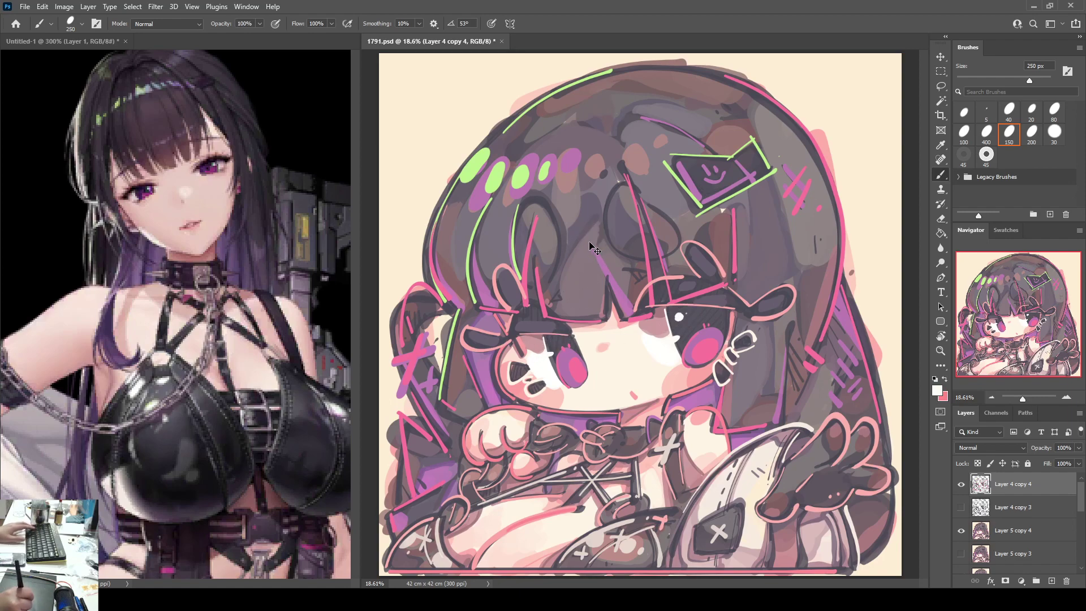
key("ctrl+z")
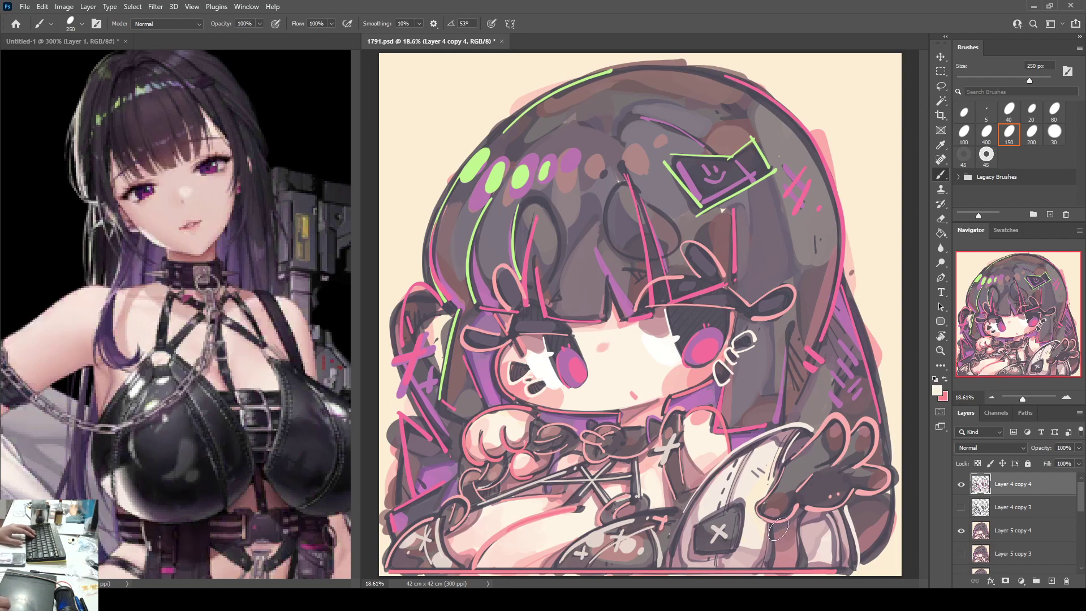
Step: Touch up the jacket's light panel, the folds below it and the dark patch with sampled off-white and grey-mauve strokes
left_click_drag(774, 540, 764, 564)
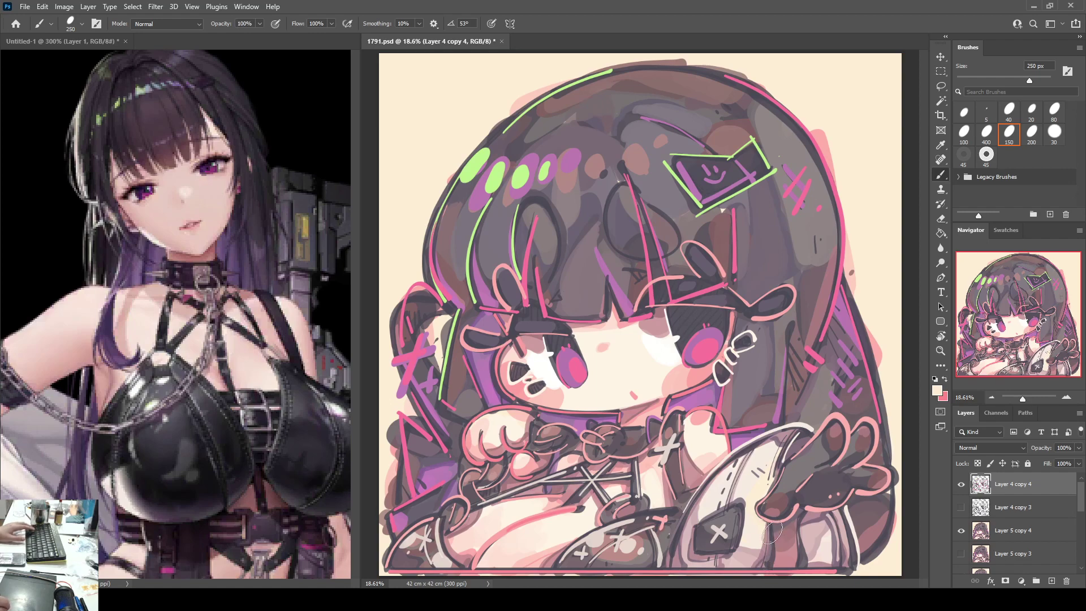
left_click(749, 453, "alt")
left_click(734, 504, "alt")
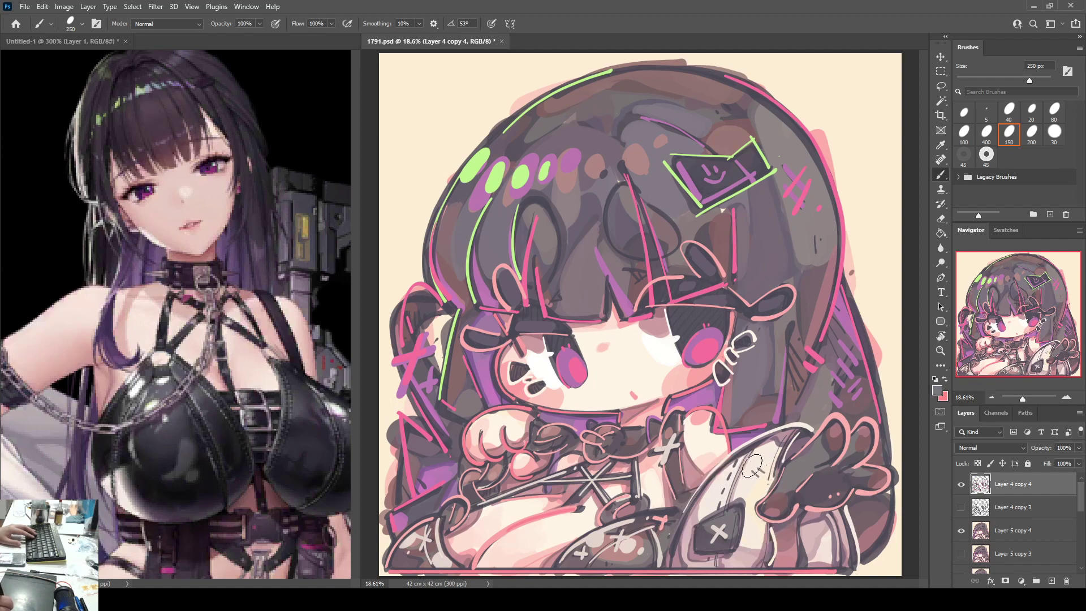
left_click_drag(744, 466, 732, 502)
left_click(717, 507, "alt")
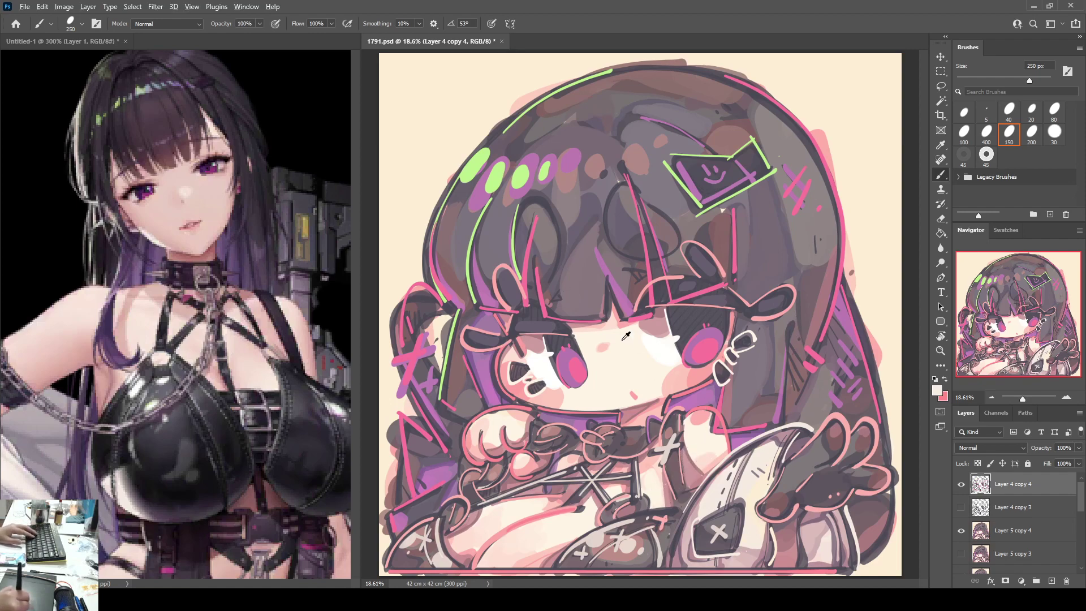
left_click(697, 374, "alt")
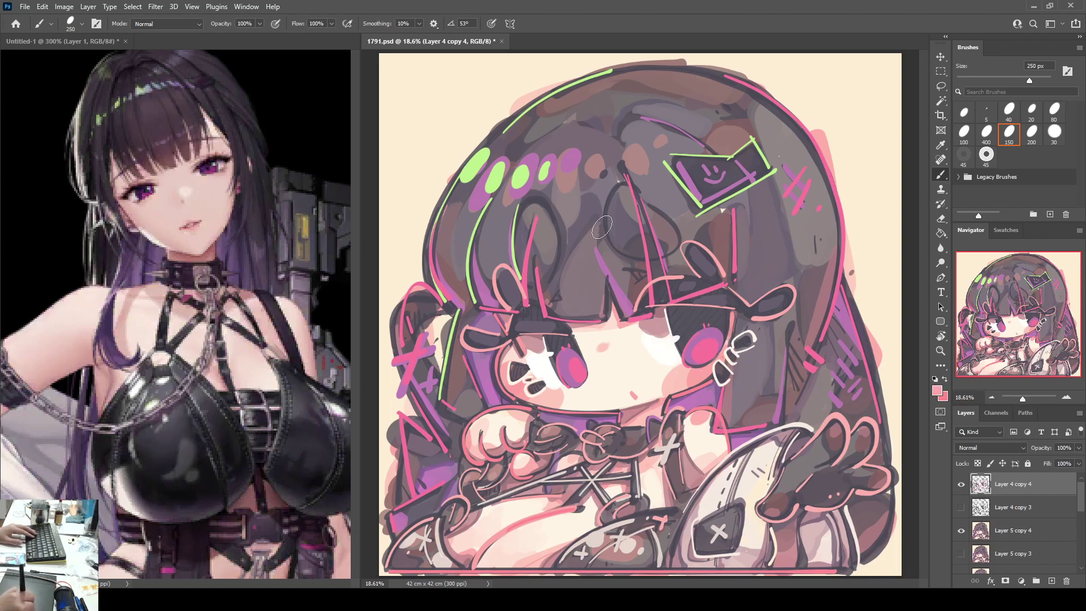
Step: Recolour the two dark loops in the bangs salmon-pink and add small matching ticks beside them and on the outer hair
mouse_move(617, 191)
left_mouse_down()
mouse_move(604, 230)
mouse_move(638, 259)
mouse_move(661, 257)
mouse_move(671, 223)
mouse_move(636, 188)
left_mouse_up()
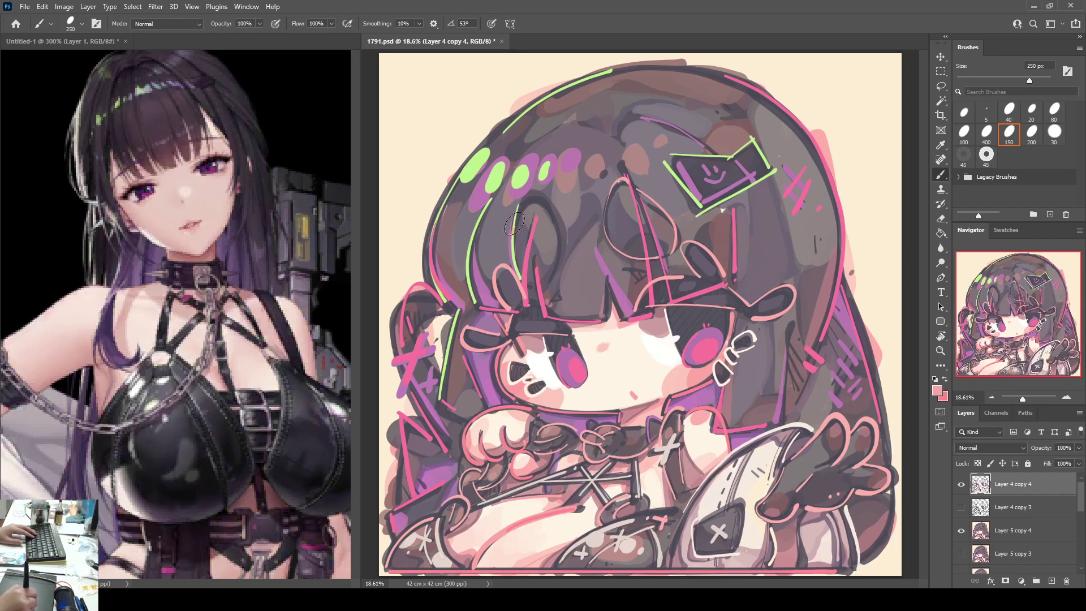
mouse_move(513, 223)
left_mouse_down()
mouse_move(563, 223)
mouse_move(558, 266)
left_mouse_up()
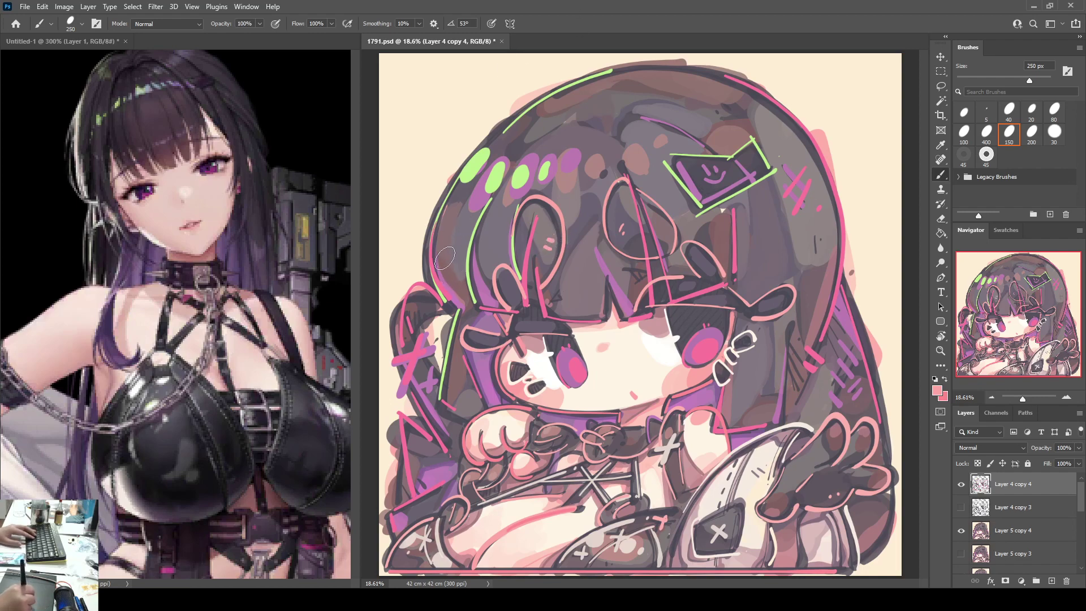
mouse_move(441, 240)
left_mouse_down()
mouse_move(438, 273)
mouse_move(450, 274)
left_mouse_up()
left_click(460, 272)
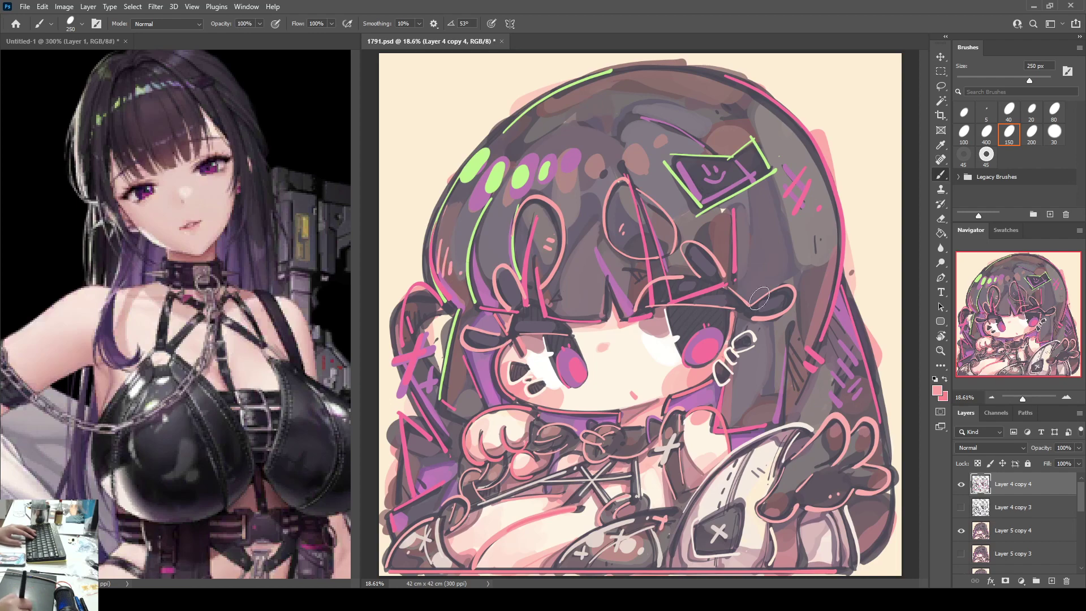
Step: Add short salmon-pink ticks to the hair near the outer edge beyond the hair clip and on the crown, and save the document
mouse_move(813, 230)
left_mouse_down()
mouse_move(819, 255)
mouse_move(804, 247)
left_mouse_up()
left_click_drag(709, 103, 723, 107)
left_click_drag(719, 91, 730, 94)
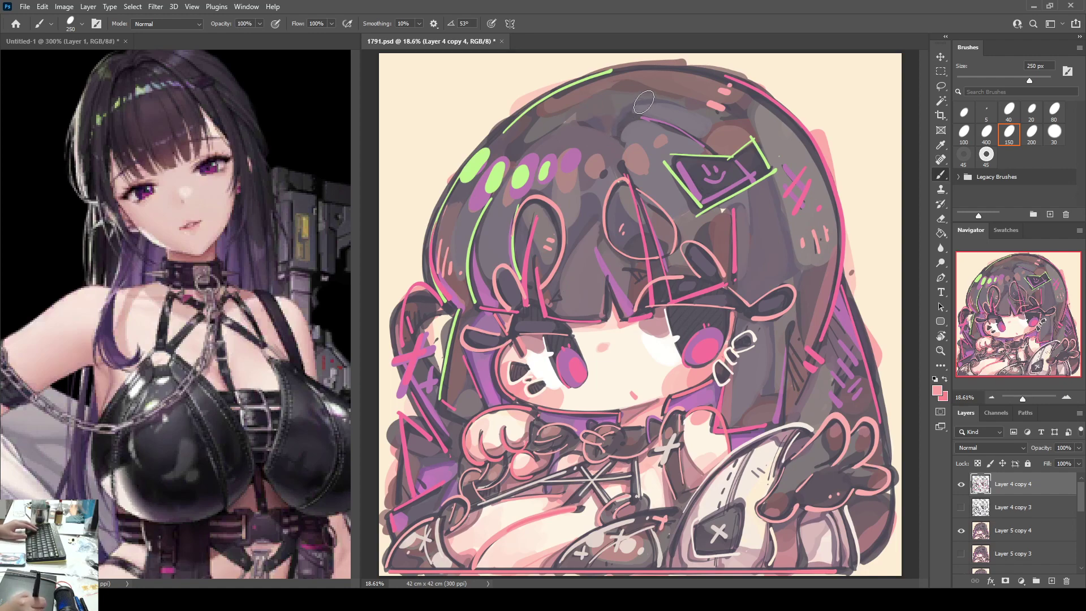
key("ctrl+s")
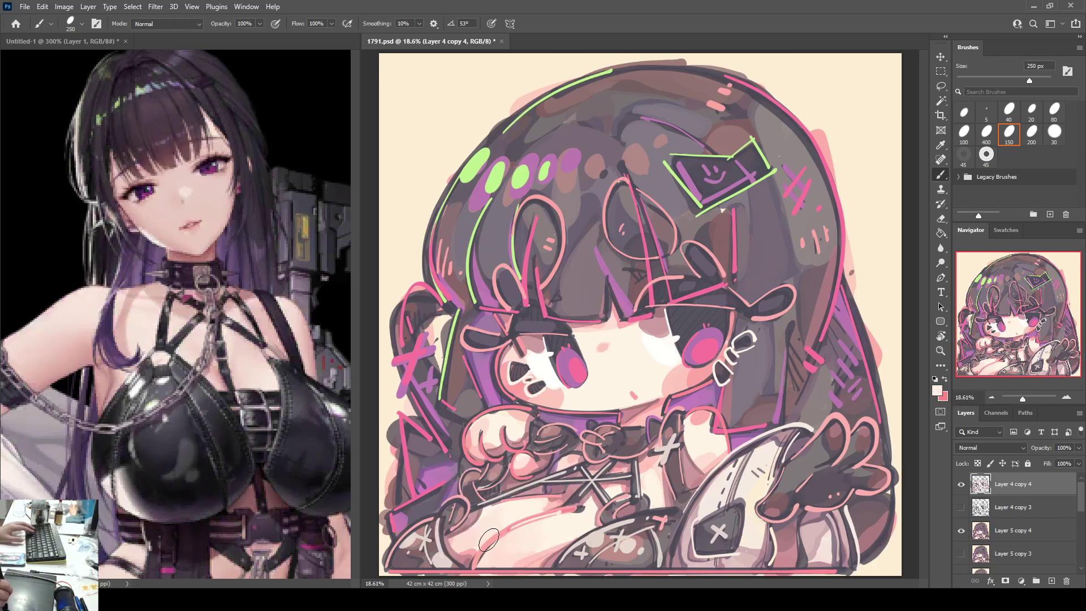
Step: Touch up the curved chest lines with off-white and sampled pink, and save 1791.psd
left_click_drag(490, 540, 582, 504)
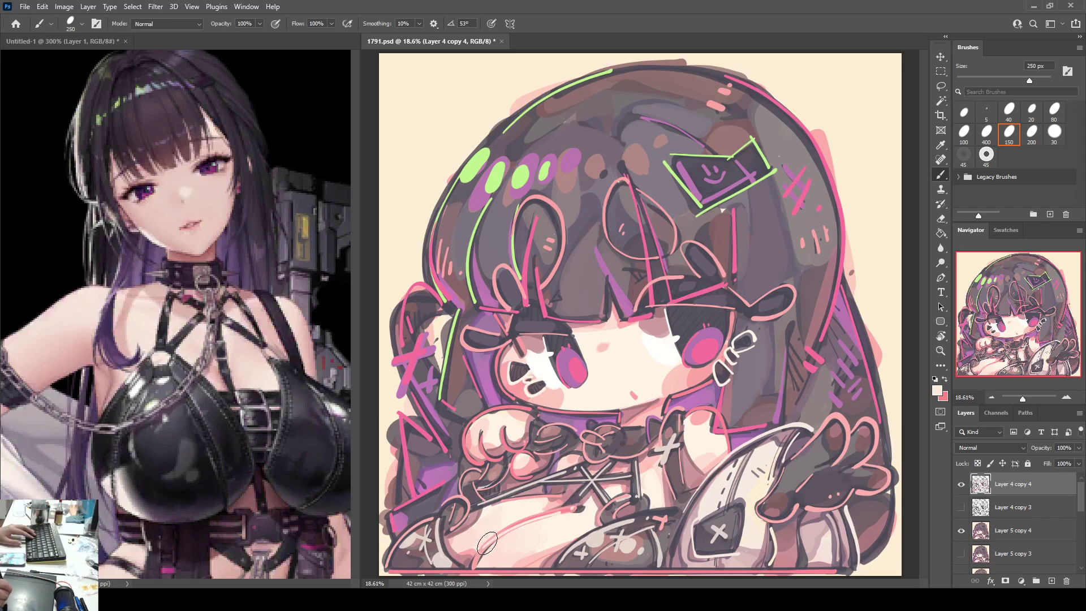
left_click(558, 571, "alt")
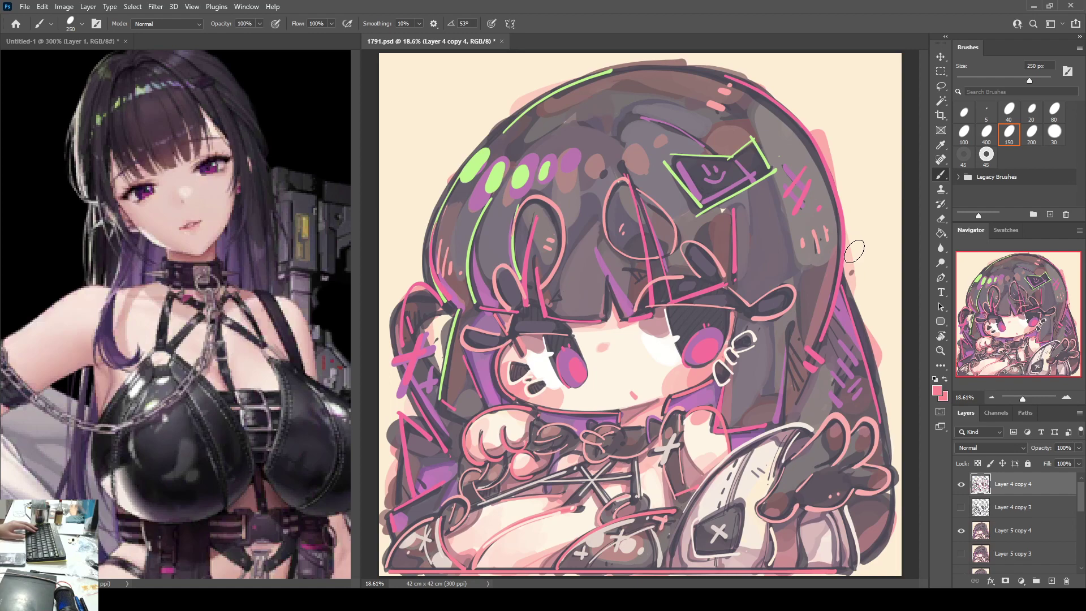
key("ctrl+s")
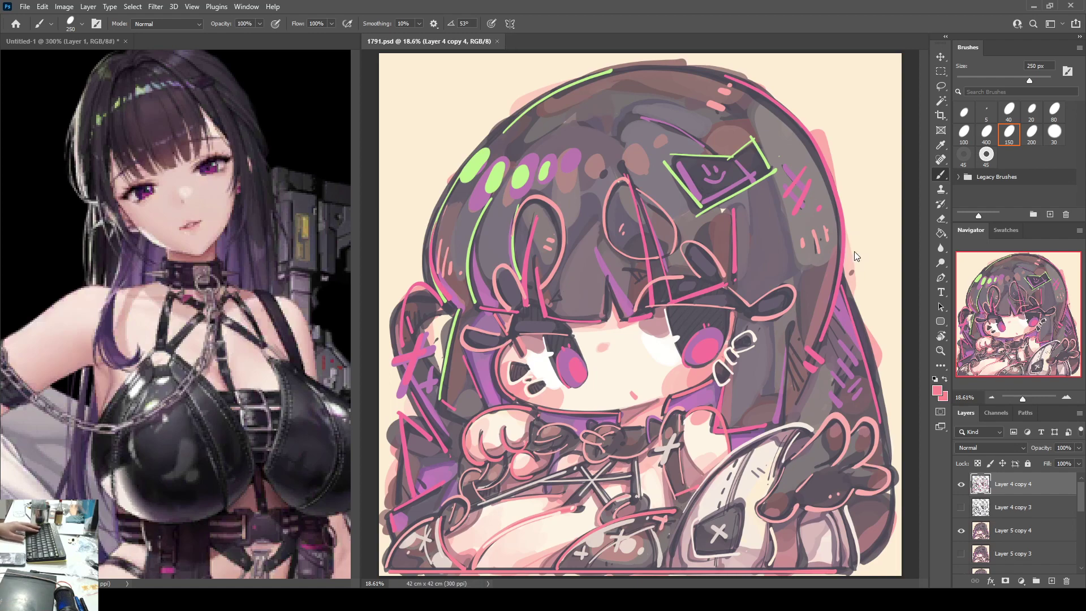
Step: Select the area around the character, invert the selection and copy the figure from Layer 5 copy 4 onto a new layer
key("w")
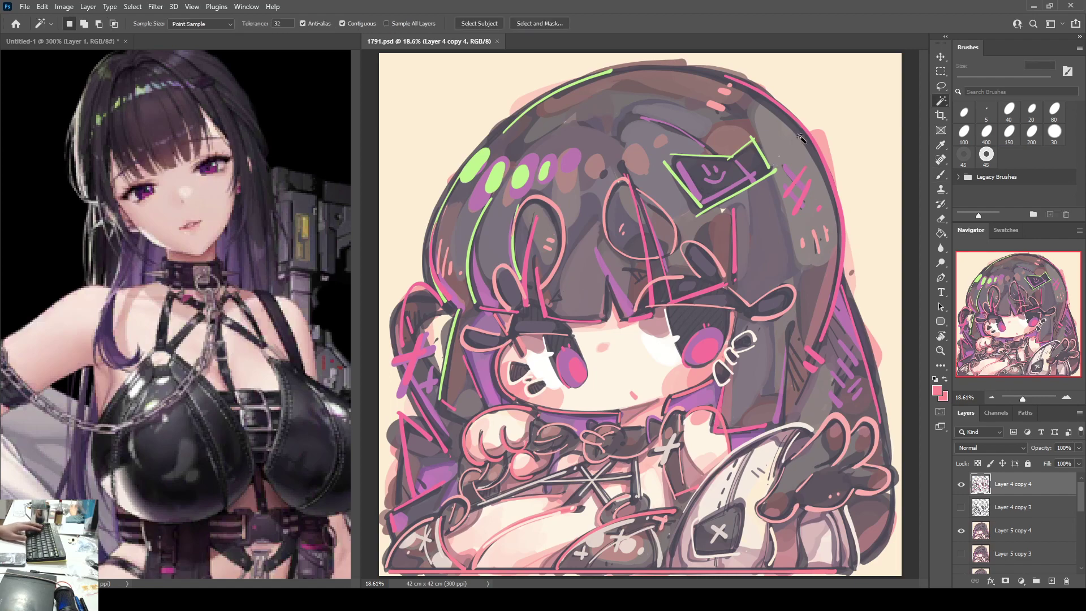
left_click(824, 101)
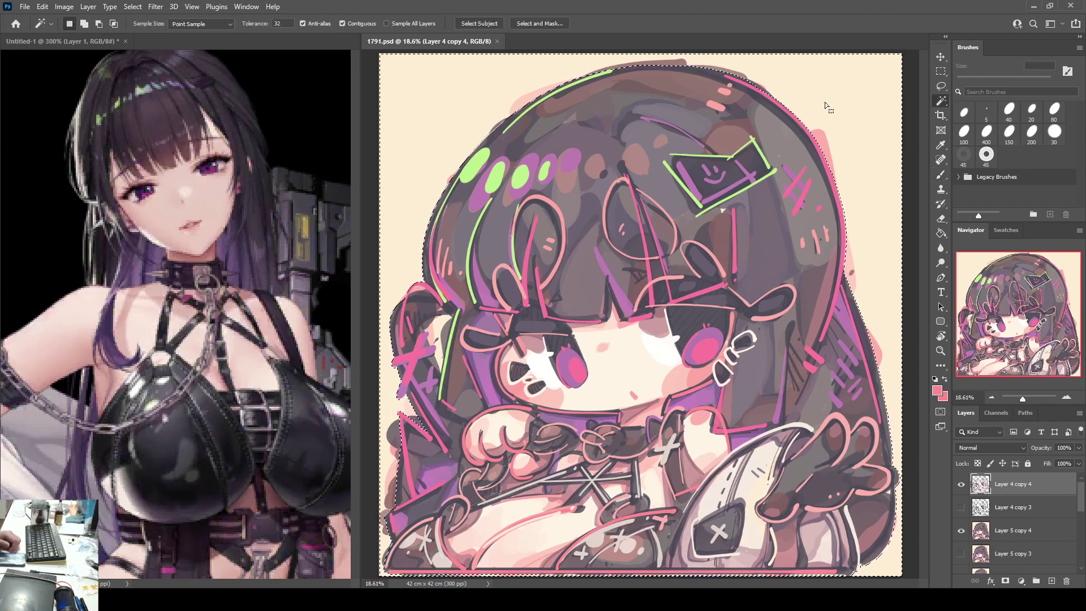
key("ctrl+shift+i")
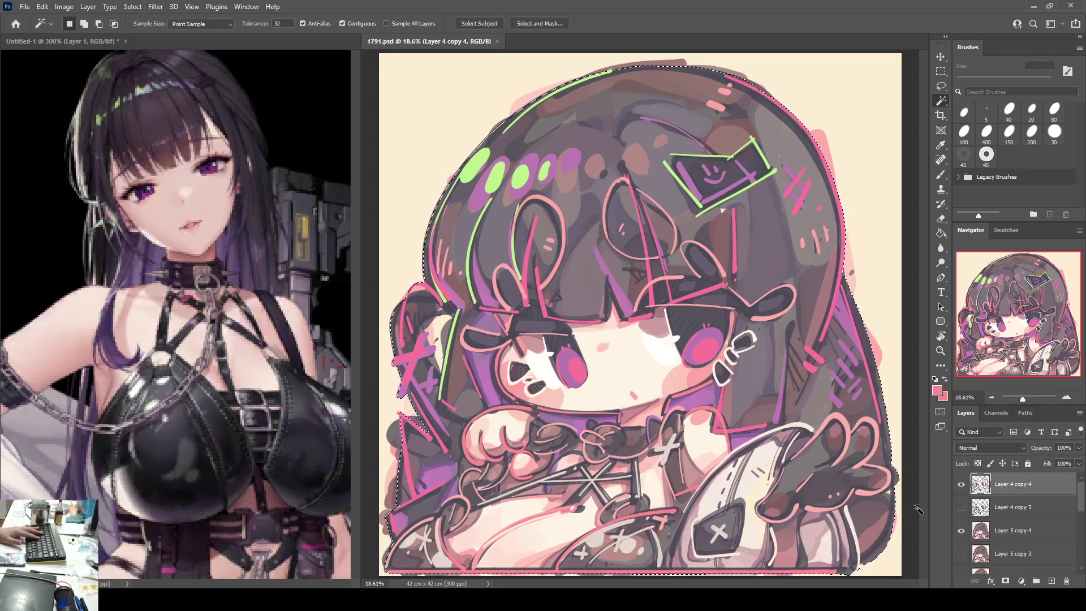
left_click(990, 538)
key("ctrl+j")
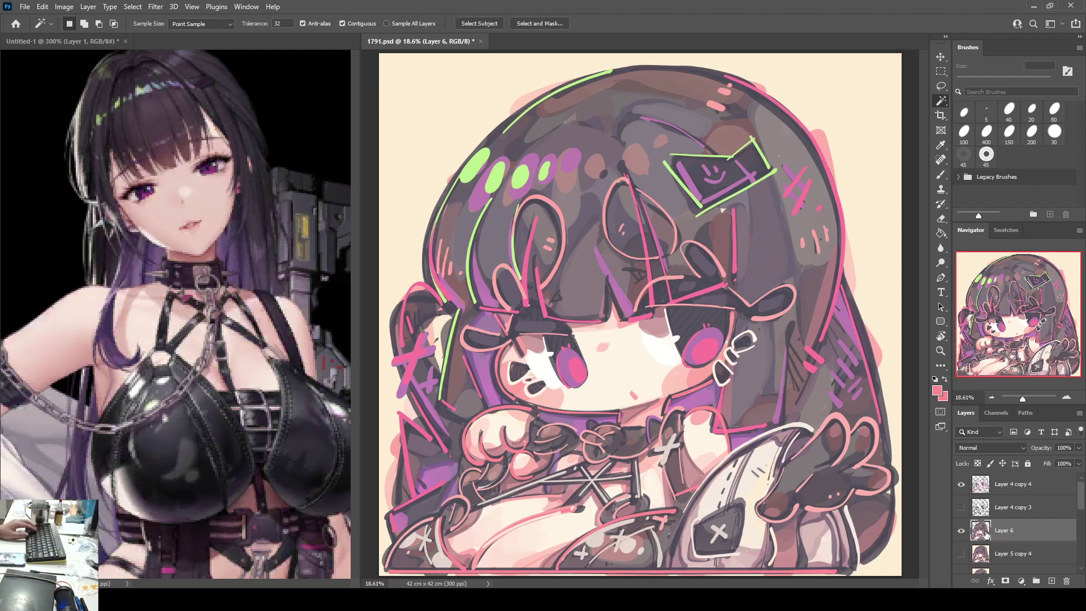
Step: Hide the cream background layer so the figure sits on plain white
scroll(980, 536, "down", 5)
left_click(962, 531)
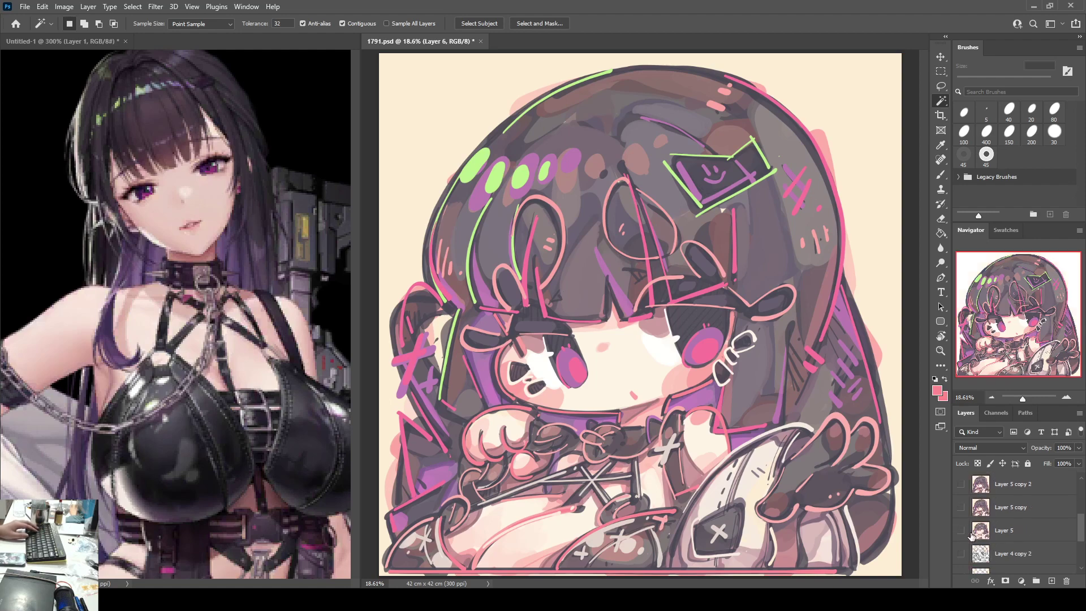
scroll(968, 534, "down", 4)
scroll(981, 528, "up", 9)
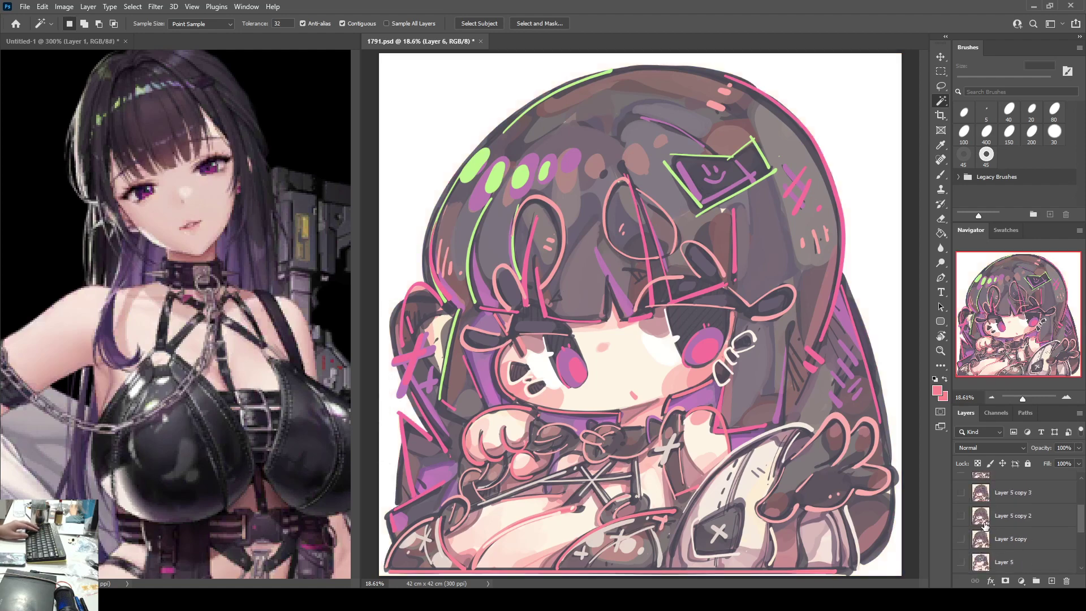
Step: Select the cream gaps inside the side hair loop from Layer 4 copy 4, clear them on Layer 6, and return to painting on the line layer
left_click(979, 493)
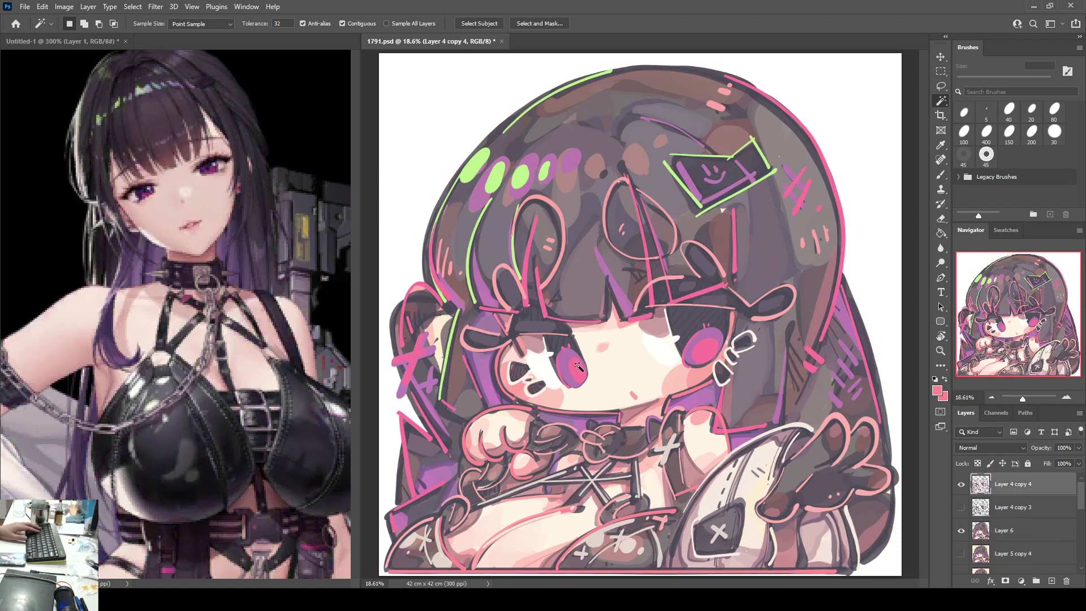
left_click(422, 293)
left_click(439, 334, "shift")
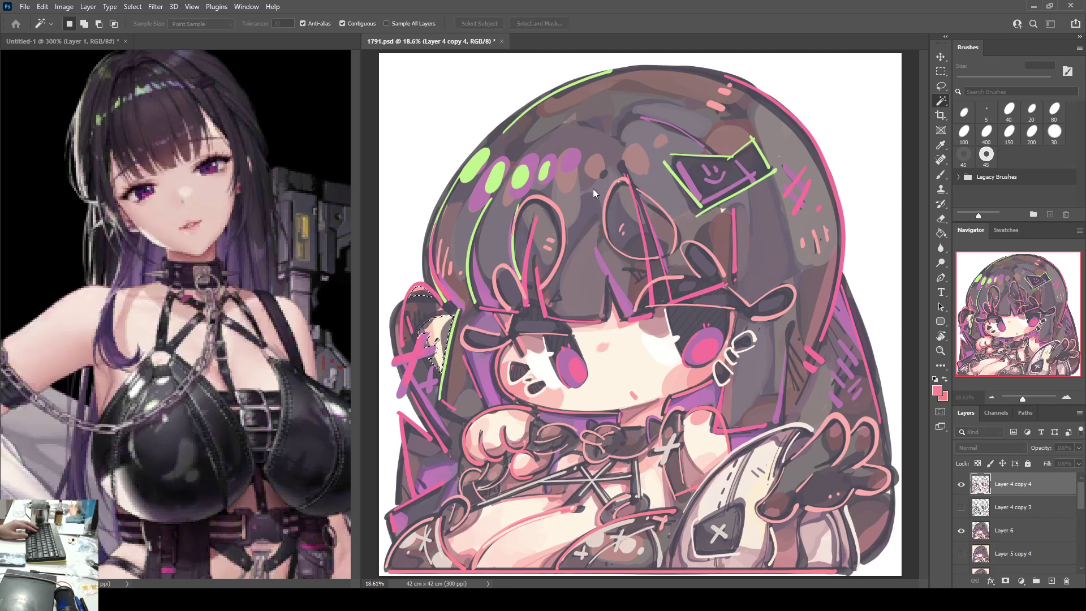
left_click(1013, 535)
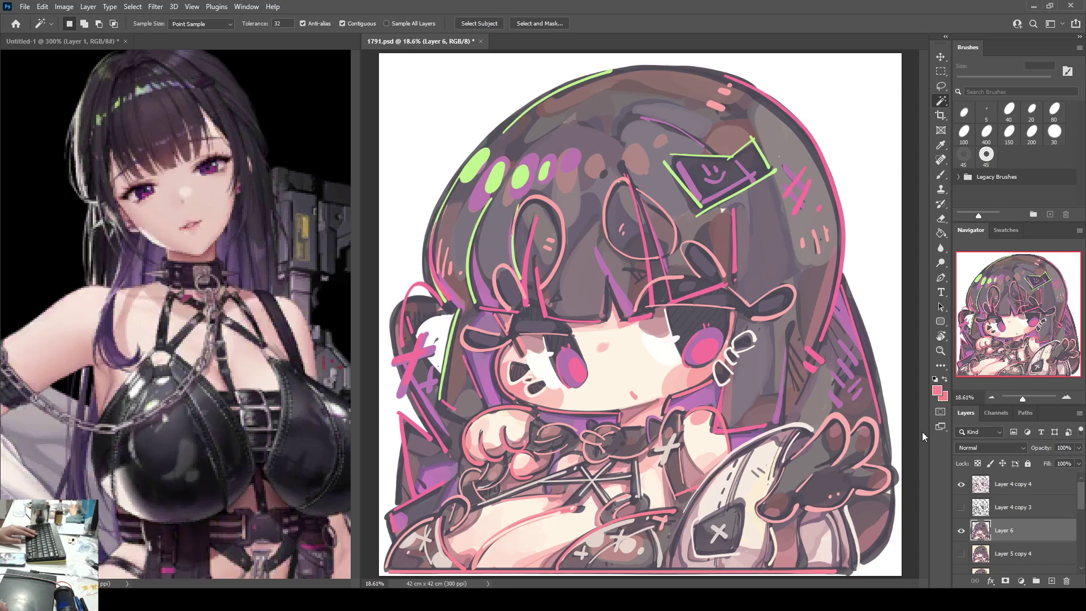
key("i")
key("w")
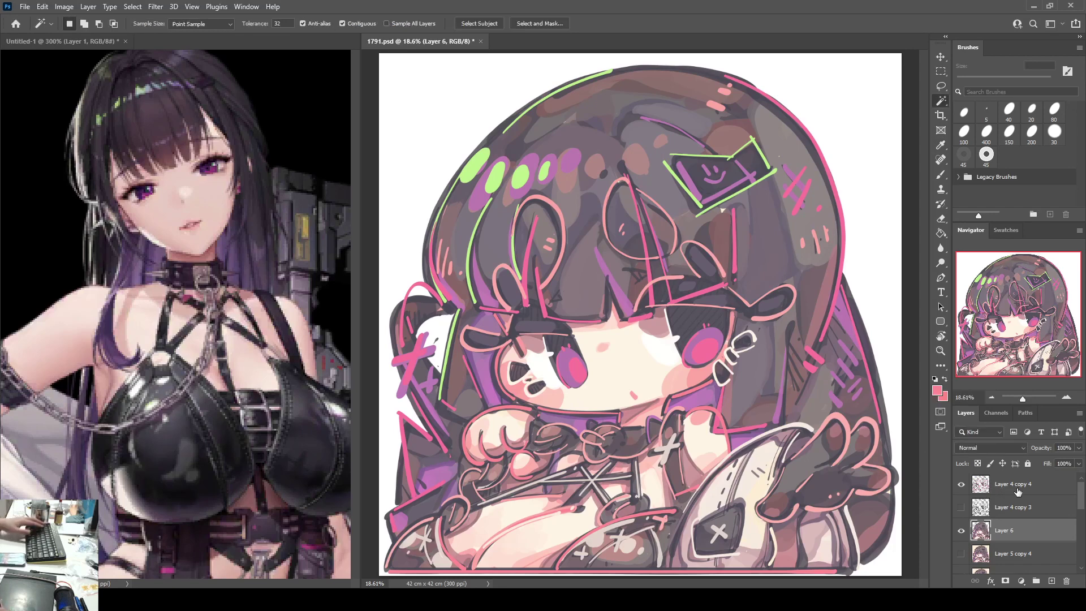
left_click(1017, 490)
key("i")
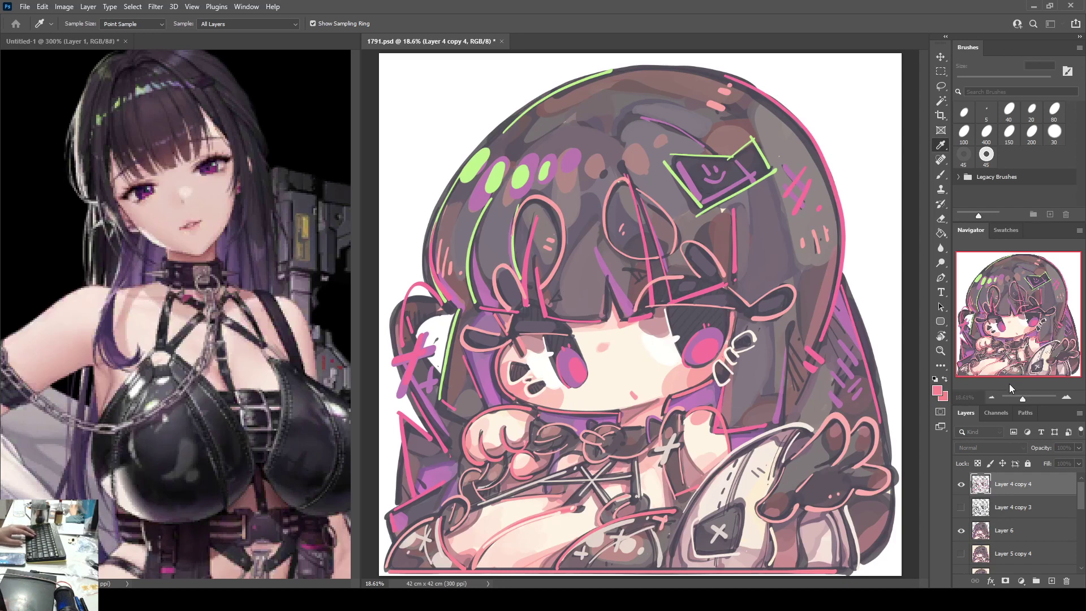
key("b")
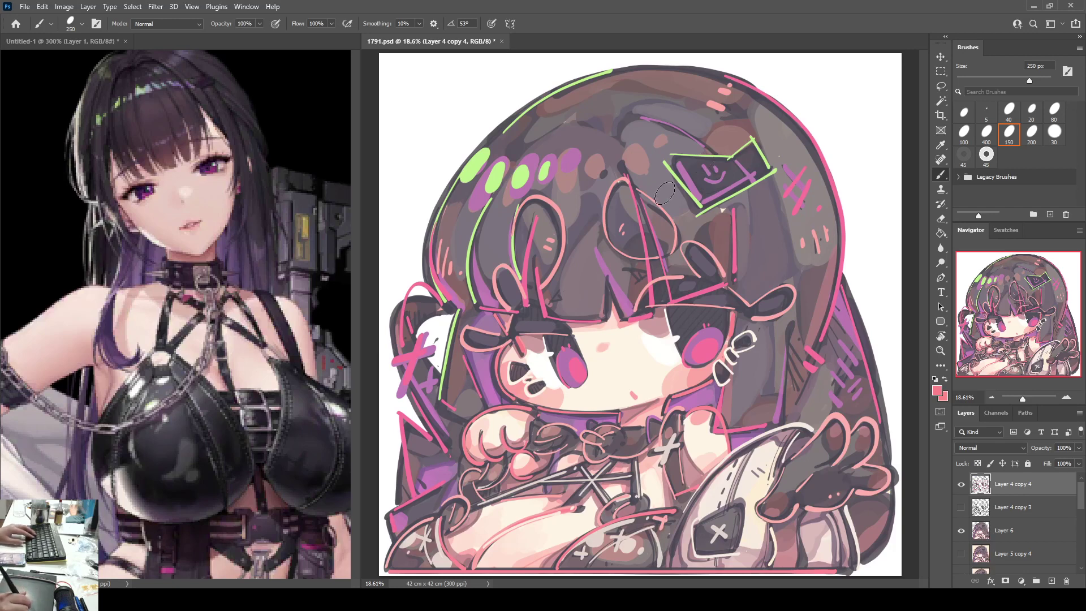
Step: Try lime-green loops around the brown hair spots beside the hair clip
left_click(572, 158, "alt")
mouse_move(633, 156)
left_mouse_down()
mouse_move(627, 142)
mouse_move(682, 131)
left_mouse_up()
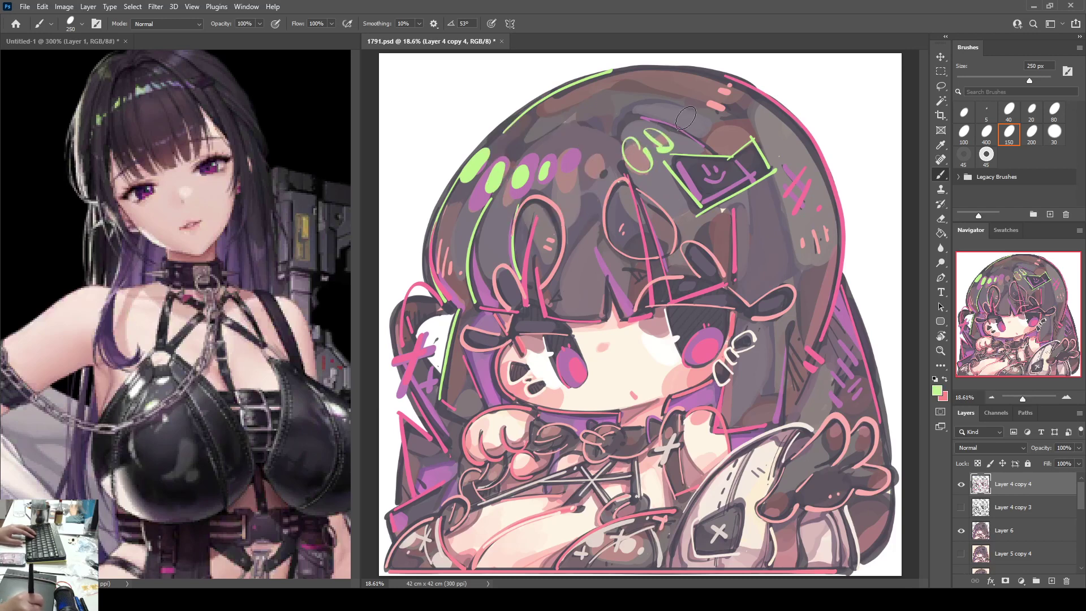
key("z")
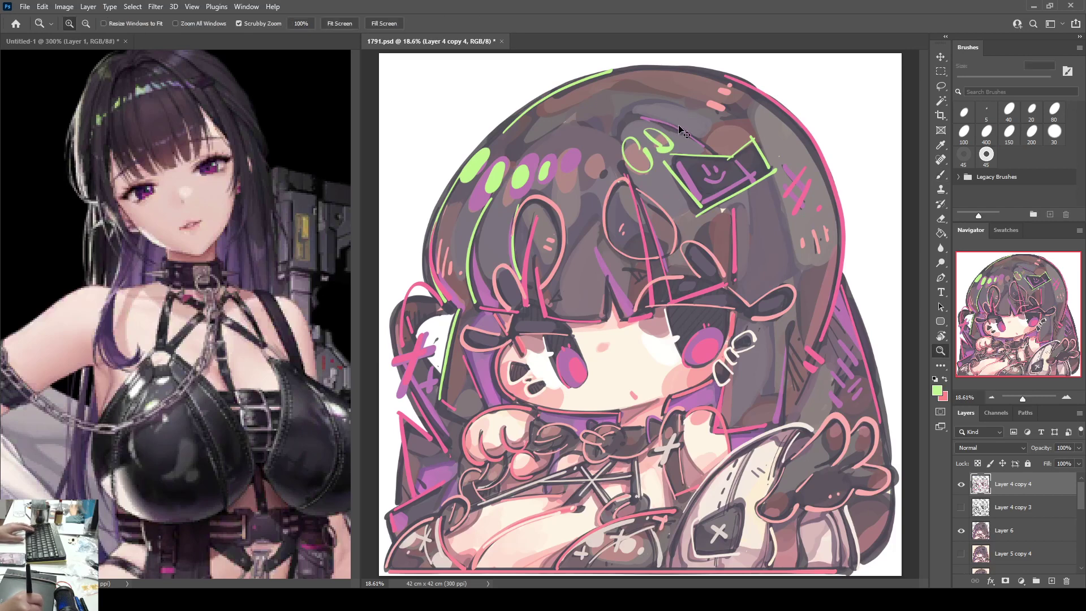
key("ctrl+z")
key("b")
Step: Circle the brown hair spots beside the hair clip with sampled salmon-pink loops
left_click(724, 101, "alt")
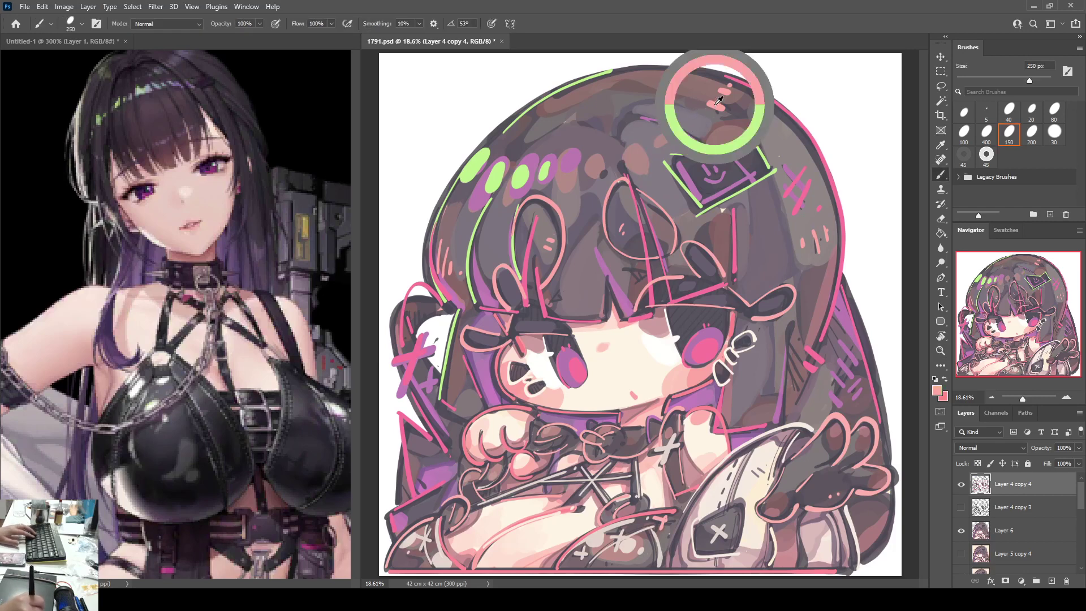
mouse_move(651, 141)
left_mouse_down()
mouse_move(628, 136)
mouse_move(639, 178)
mouse_move(652, 161)
mouse_move(621, 148)
mouse_move(653, 159)
left_mouse_up()
key("ctrl+z")
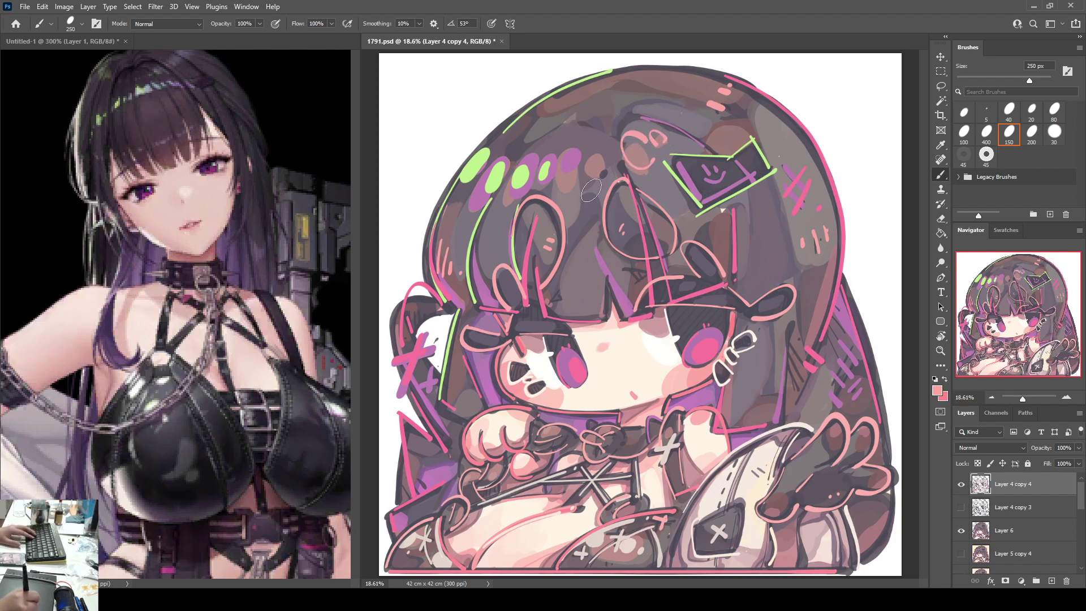
Step: Recolour the bangs strand above the nose and the long hair strands beside the shoulder with pink strokes
left_click_drag(596, 247, 622, 315)
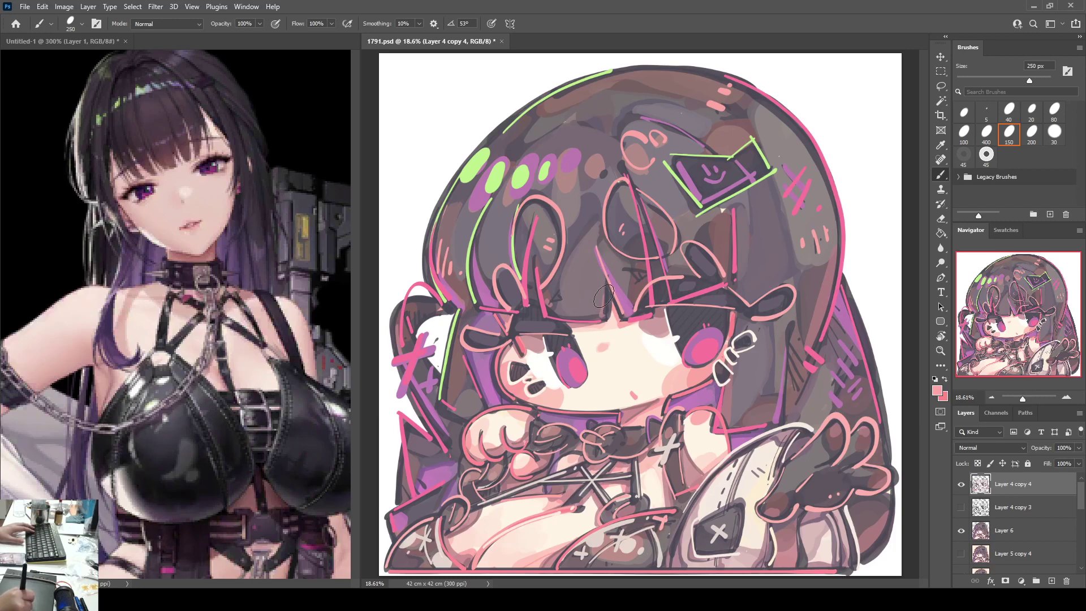
left_click_drag(726, 391, 718, 425)
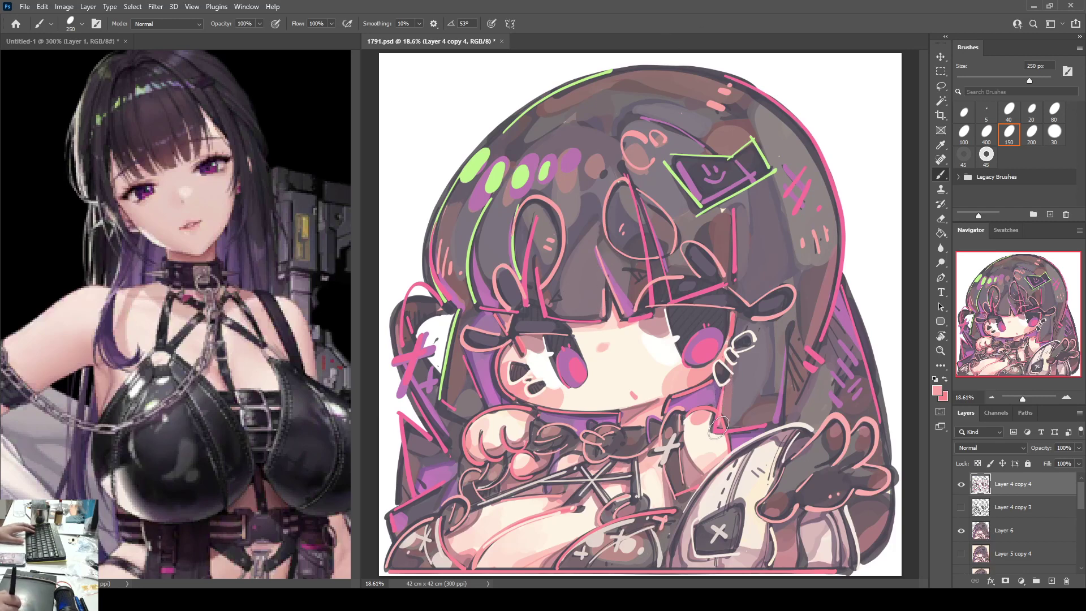
left_click_drag(789, 322, 787, 416)
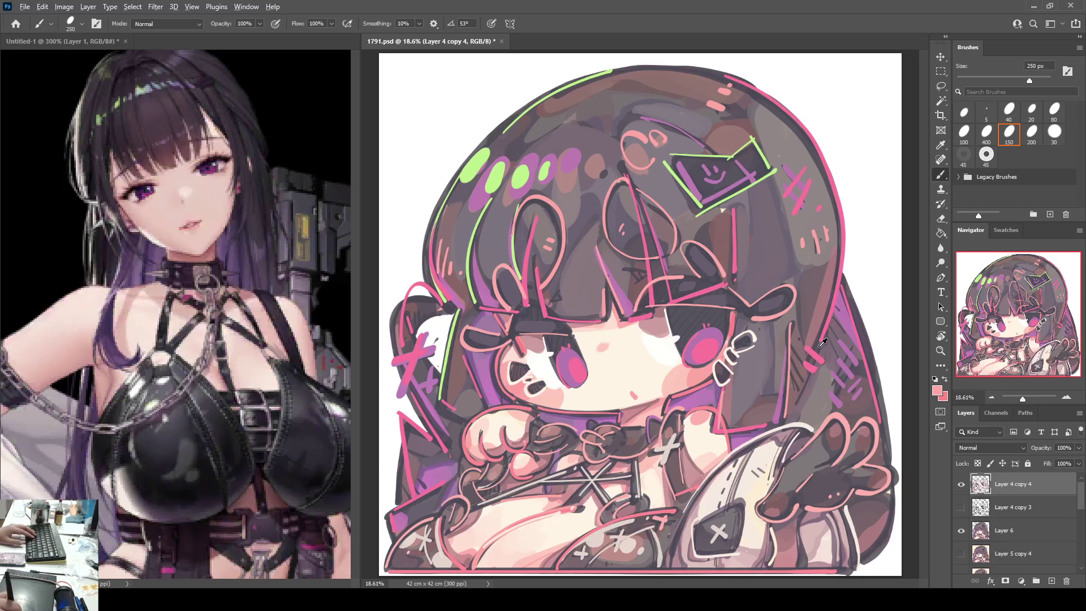
Step: Draw a filled magenta triangle, an overlapping lime-green triangle outline and two lime ticks in the white space beside the head
mouse_move(408, 191)
left_mouse_down()
mouse_move(397, 152)
mouse_move(429, 155)
mouse_move(412, 173)
mouse_move(411, 158)
mouse_move(409, 181)
mouse_move(395, 150)
mouse_move(414, 167)
left_mouse_up()
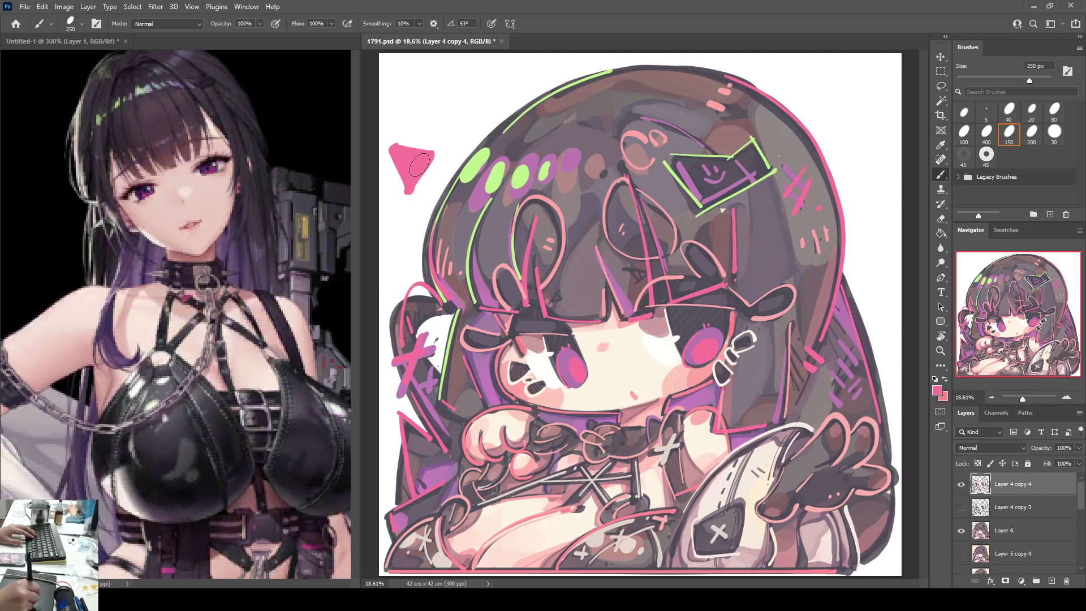
left_click(473, 171, "alt")
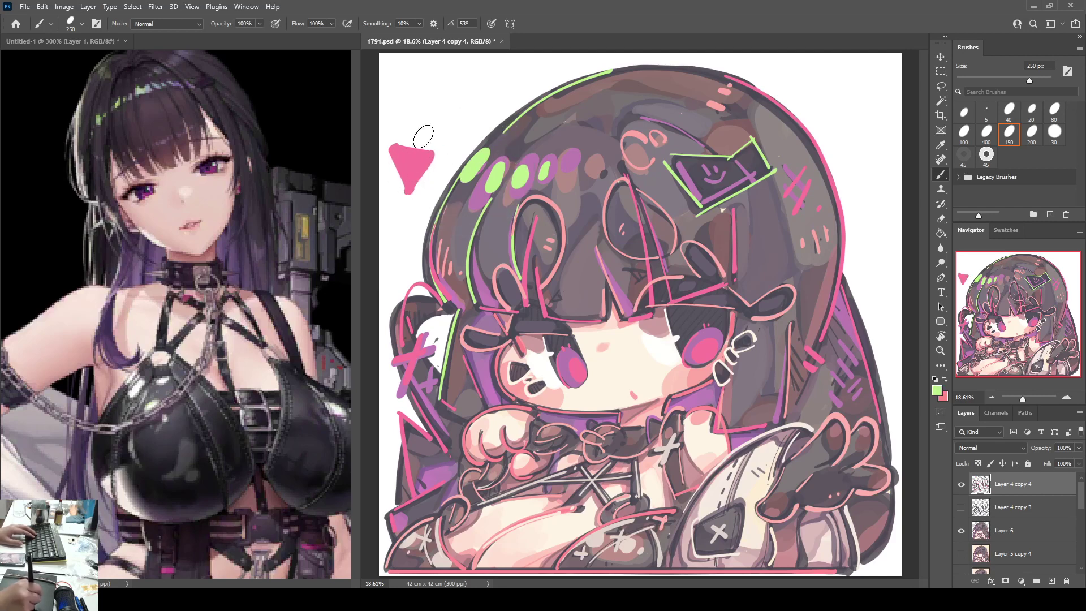
mouse_move(411, 144)
left_mouse_down()
mouse_move(434, 121)
mouse_move(422, 193)
mouse_move(389, 167)
left_mouse_up()
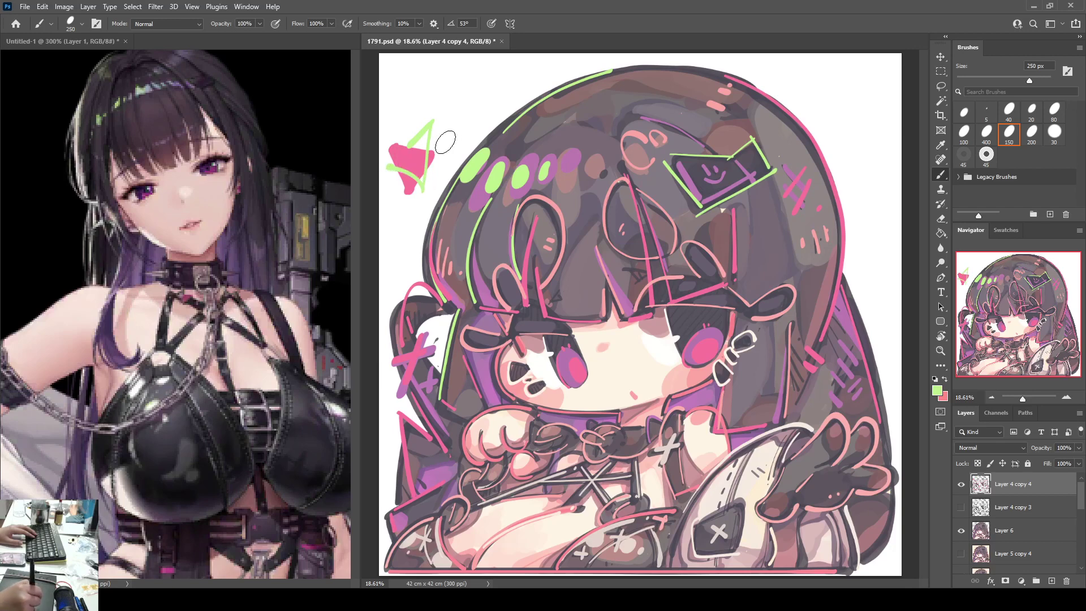
left_click_drag(434, 121, 423, 189)
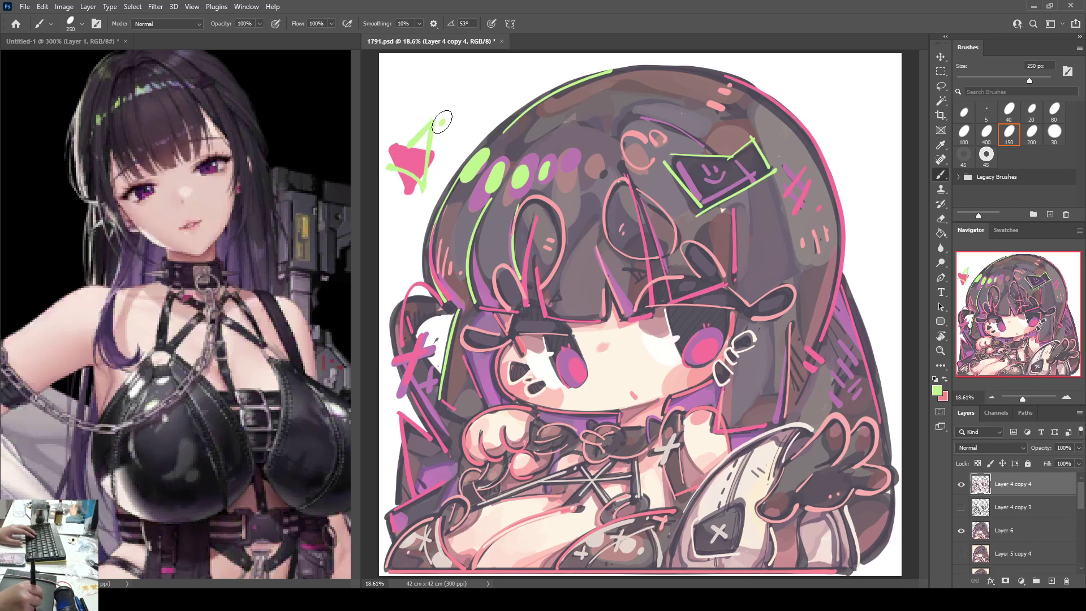
left_click_drag(440, 135, 455, 114)
Step: Try sampled purple strokes around the two lime-green ticks beside the head
left_click(479, 191, "alt")
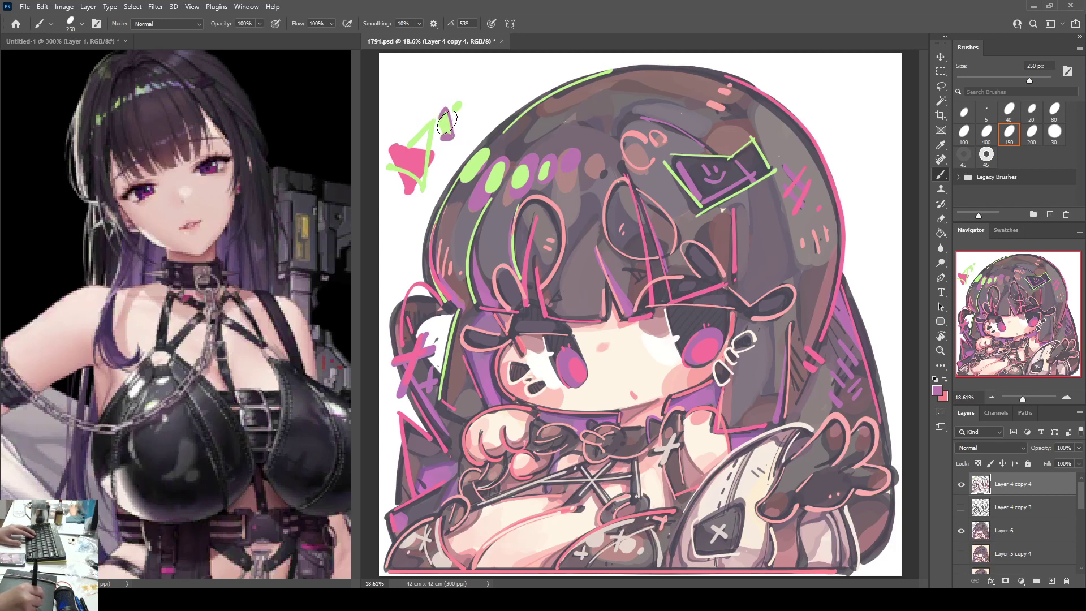
left_click_drag(461, 98, 467, 114)
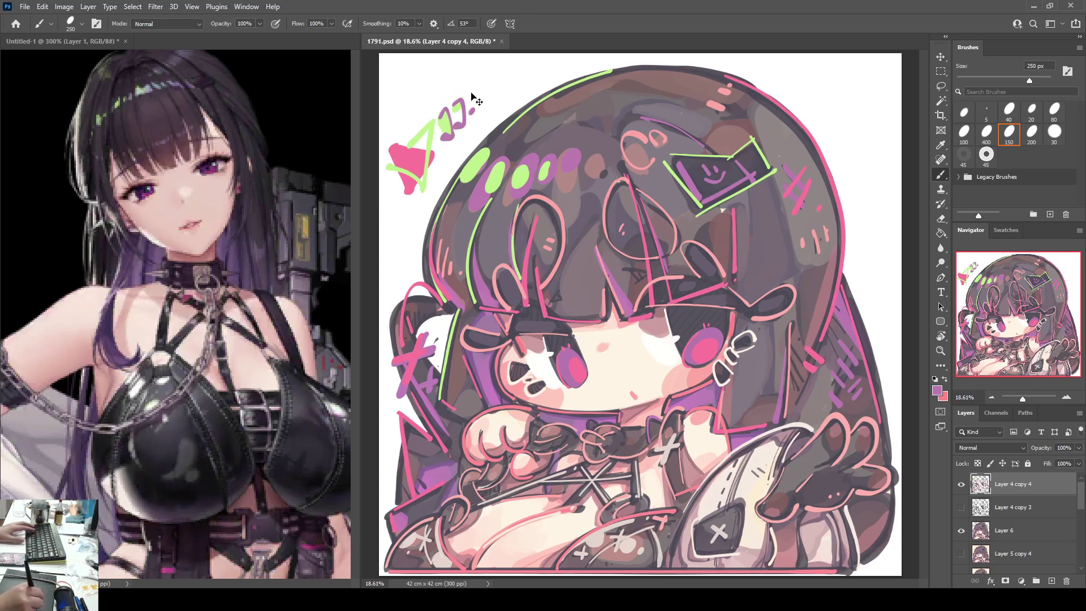
key("ctrl+z")
key("ctrl+z")
key("ctrl+z")
mouse_move(449, 106)
left_mouse_down()
mouse_move(452, 128)
mouse_move(462, 113)
left_mouse_up()
left_click(484, 154, "alt")
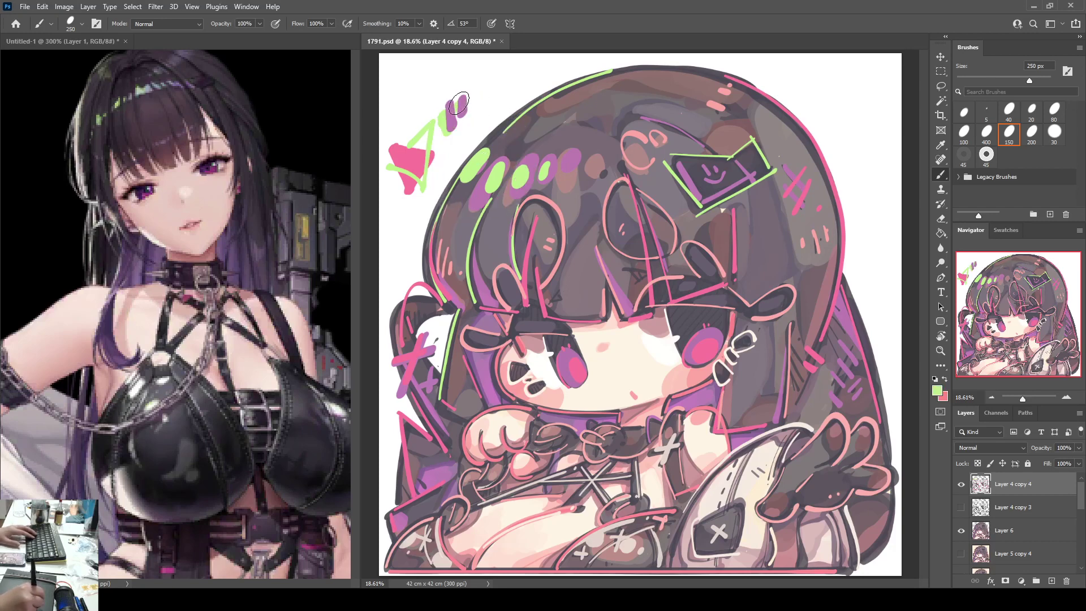
key("ctrl+z")
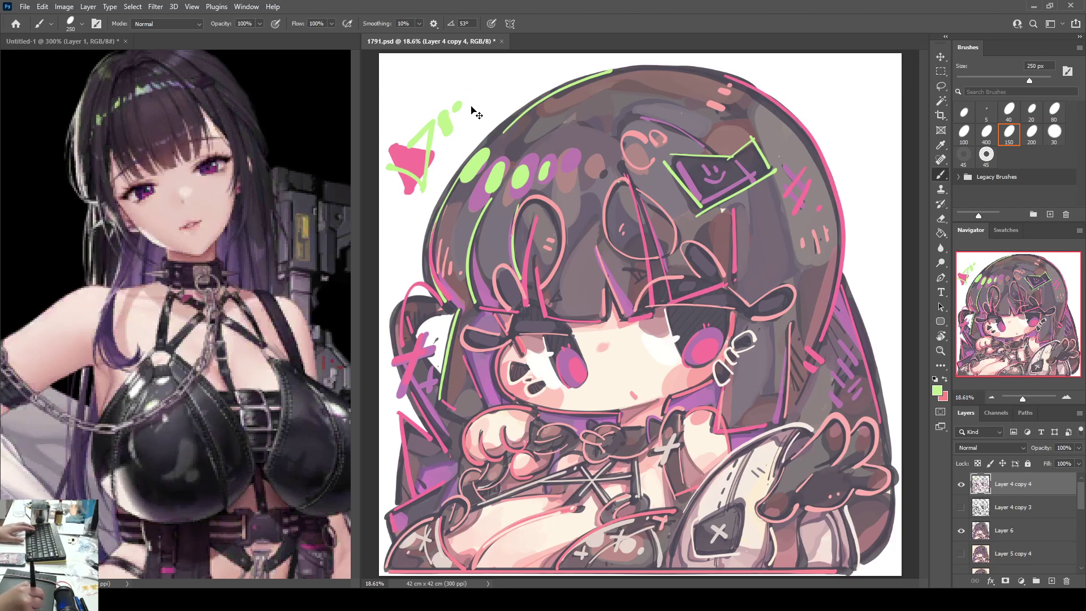
Step: Undo the two lime ticks beside the head and draw a sampled purple line along the lime triangle's edge
key("ctrl+z")
key("ctrl+z")
left_click(477, 196, "alt")
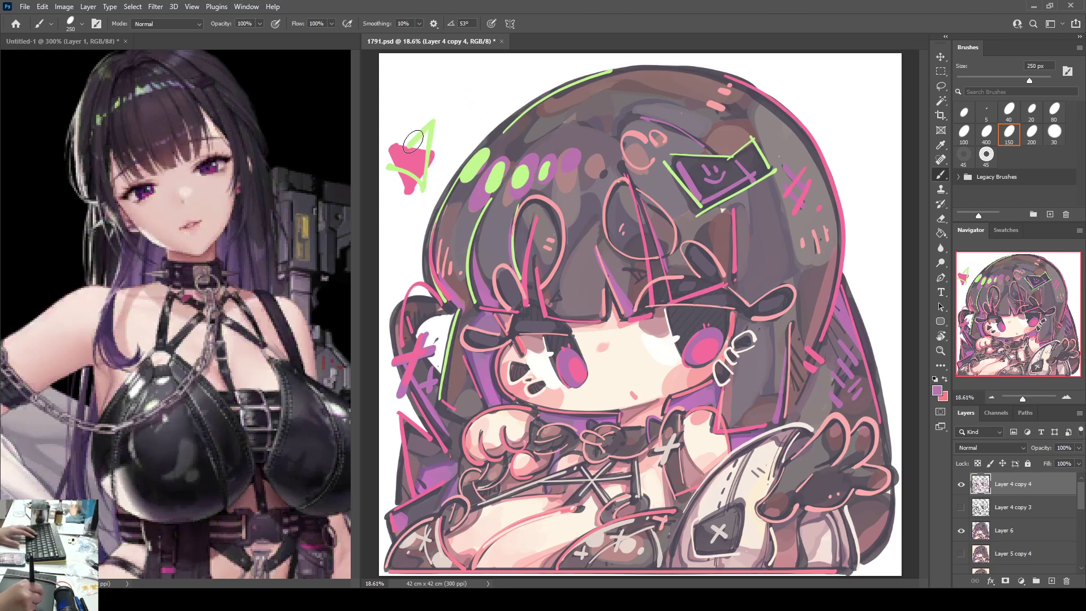
left_click_drag(415, 139, 433, 114)
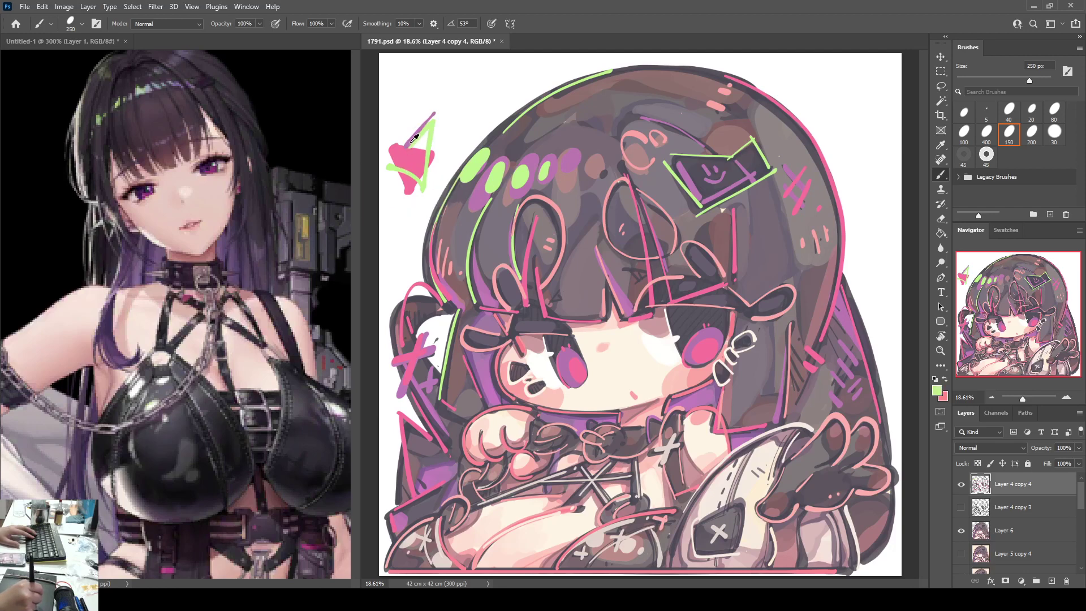
Step: Add sampled salmon-pink strokes inside the magenta triangle and sketch a salmon outline above it
left_click(419, 145, "alt")
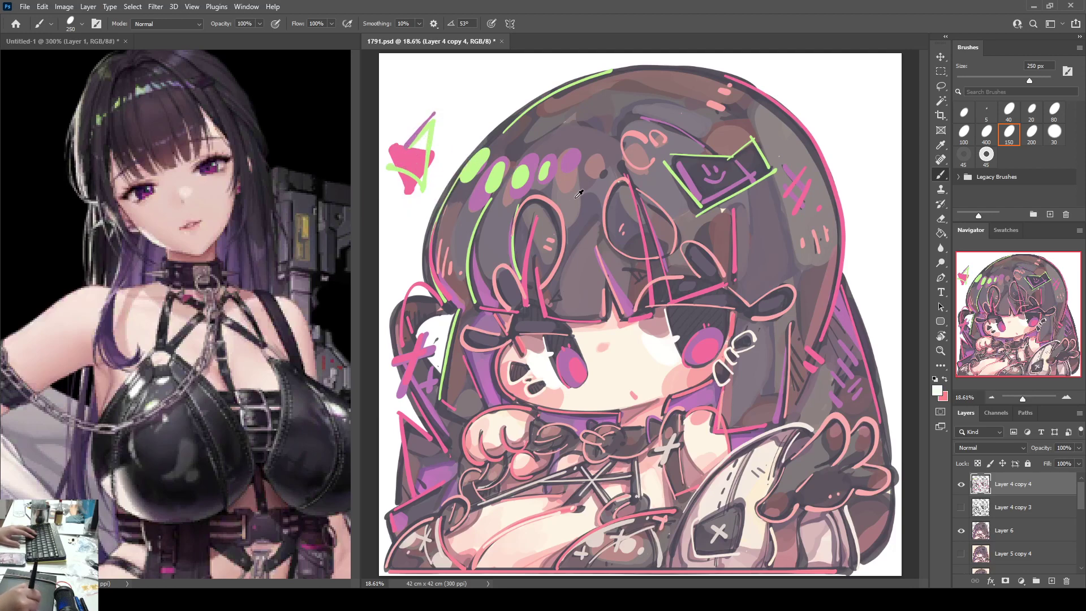
left_click(640, 135, "alt")
left_click_drag(401, 157, 423, 165)
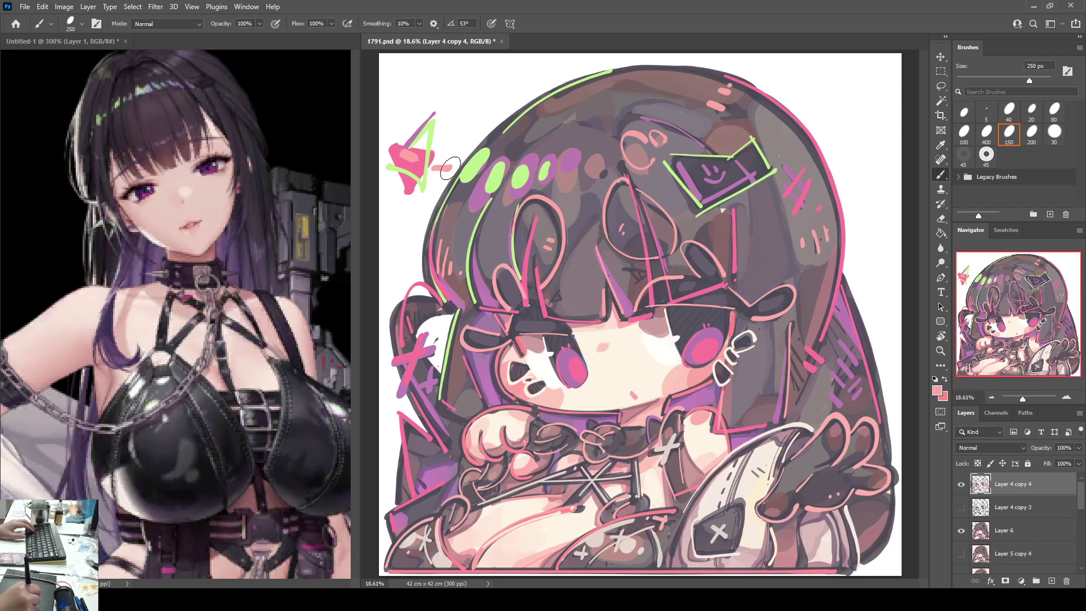
mouse_move(431, 172)
left_mouse_down()
mouse_move(449, 115)
mouse_move(420, 94)
mouse_move(429, 163)
mouse_move(420, 86)
mouse_move(456, 124)
mouse_move(442, 168)
mouse_move(396, 154)
mouse_move(433, 170)
left_mouse_up()
key("ctrl+z")
key("ctrl+z")
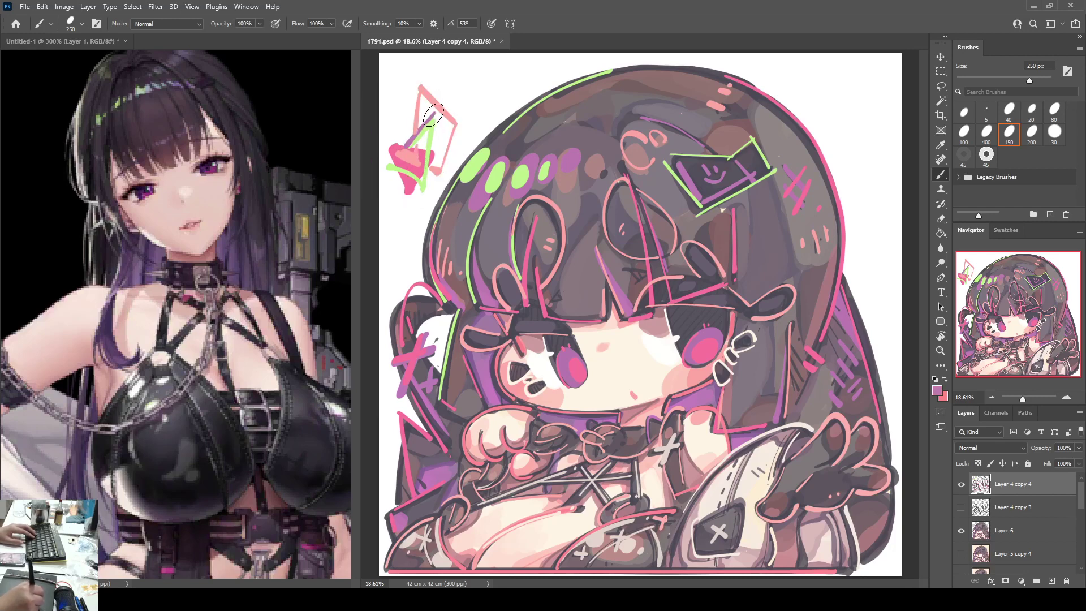
Step: Trace purple outlines around the lime-green and salmon-pink triangle shapes beside the head
mouse_move(434, 115)
left_mouse_down()
mouse_move(429, 189)
mouse_move(392, 172)
mouse_move(431, 195)
left_mouse_up()
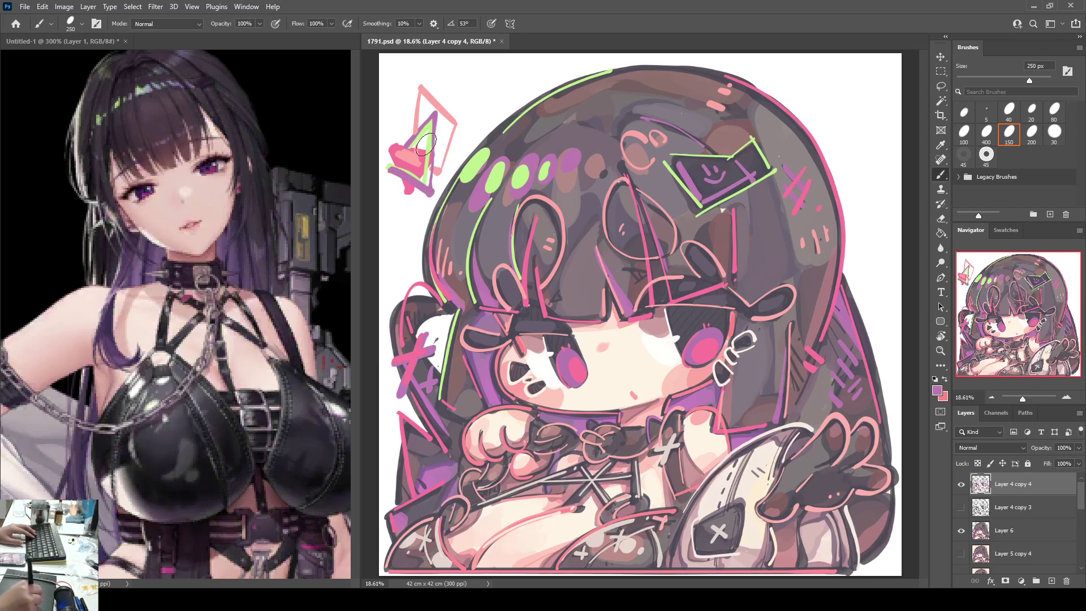
left_click_drag(417, 128, 413, 81)
left_click_drag(413, 80, 459, 112)
left_click_drag(457, 116, 434, 166)
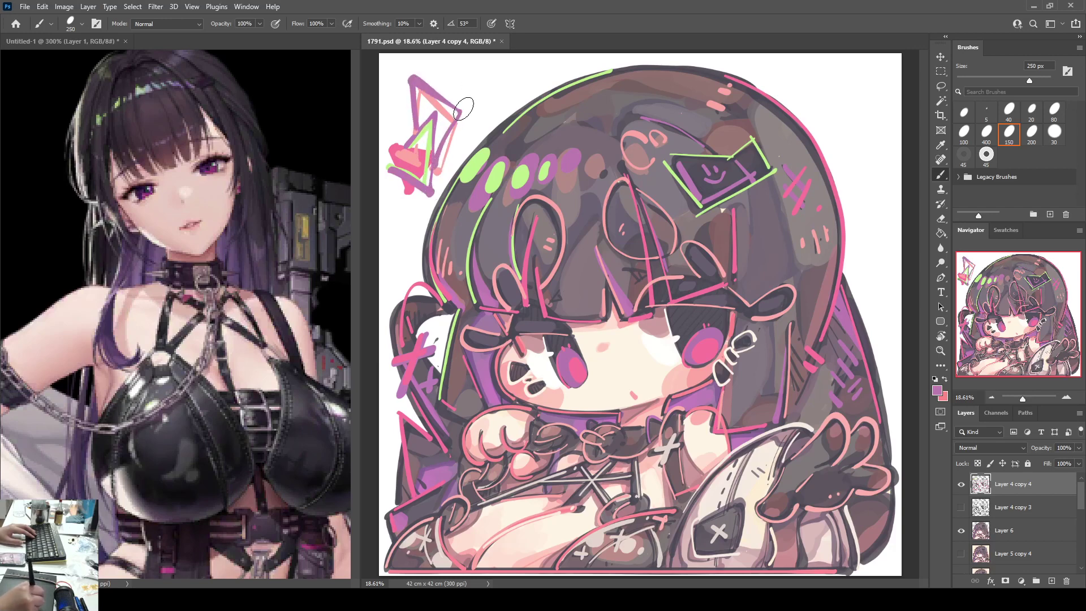
Step: Dab purple spots at both ends of the triangle group and fill their centres with sampled lime green
mouse_move(459, 98)
left_mouse_down()
mouse_move(467, 111)
mouse_move(480, 97)
left_mouse_up()
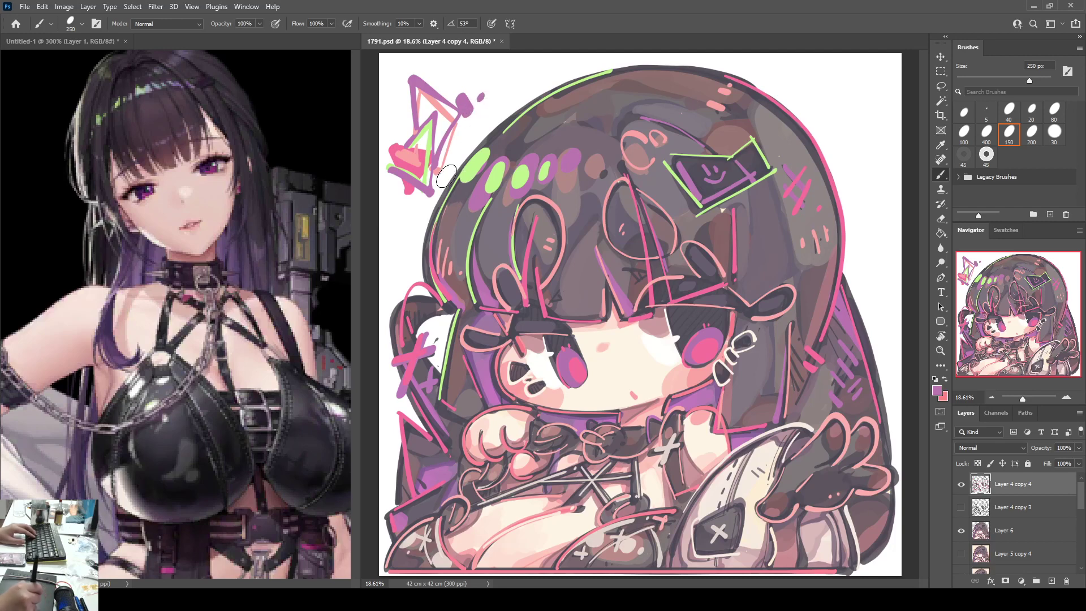
left_click_drag(412, 202, 408, 210)
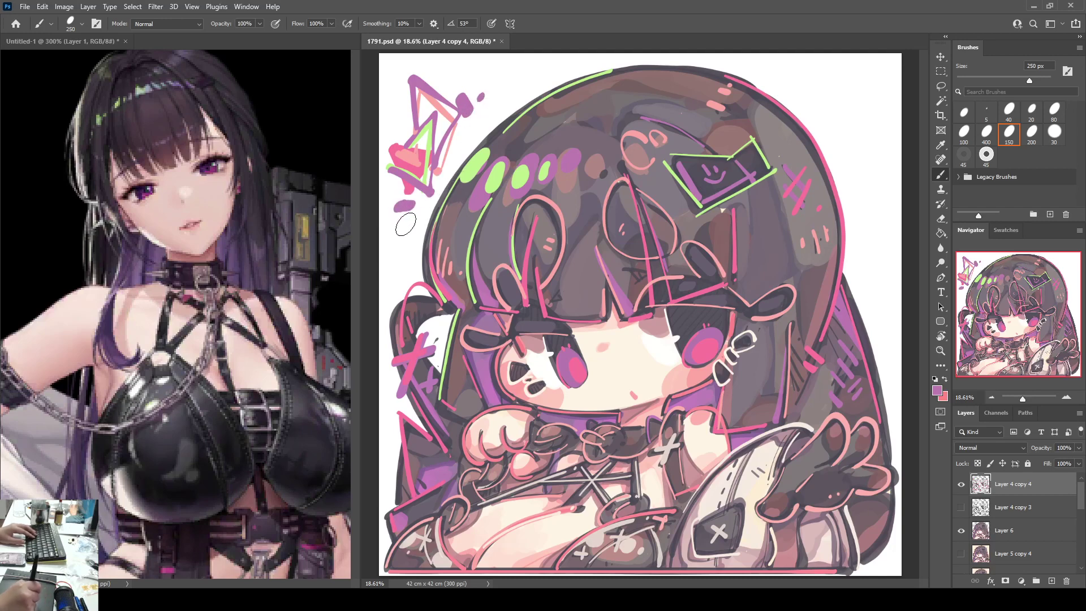
left_click(475, 170, "alt")
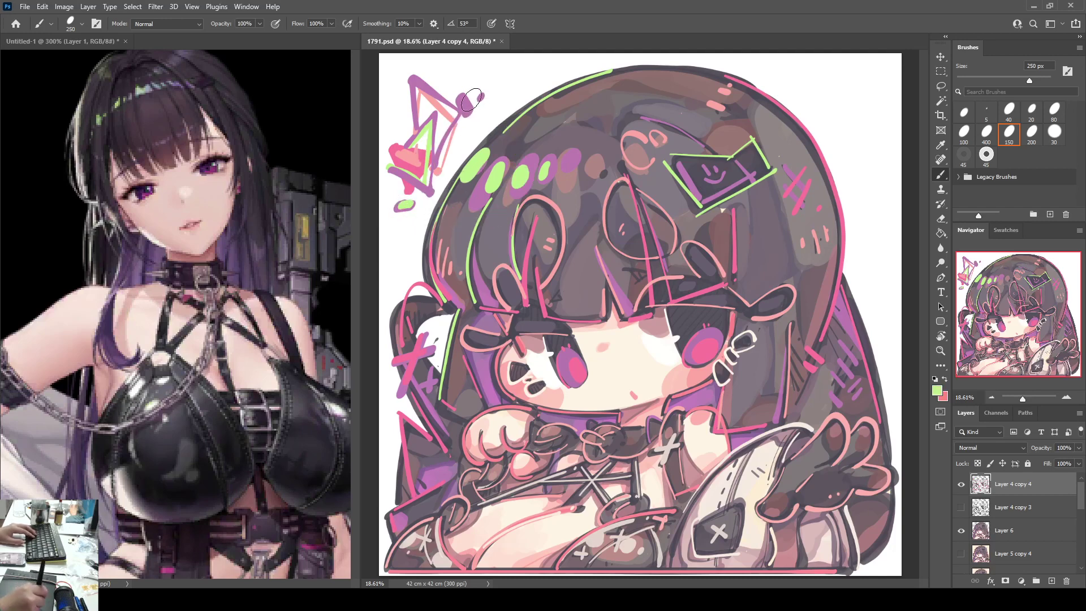
left_click_drag(462, 100, 464, 105)
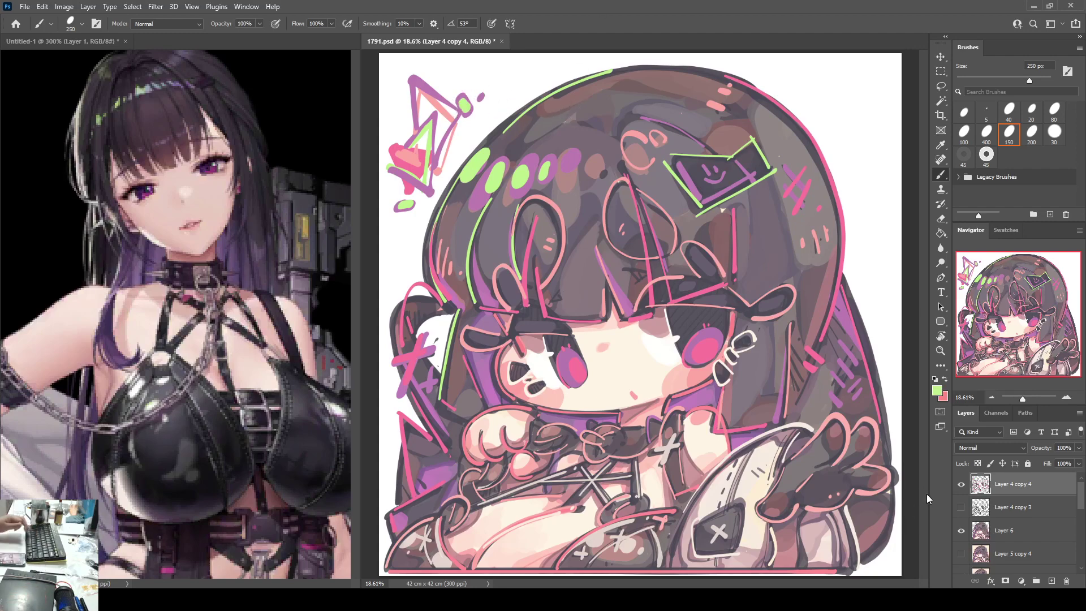
Step: Add a new layer above Layer 4 copy 4 and paint a thick sampled-purple digit 1 in the white corner near the hair clip
key("ctrl+plus")
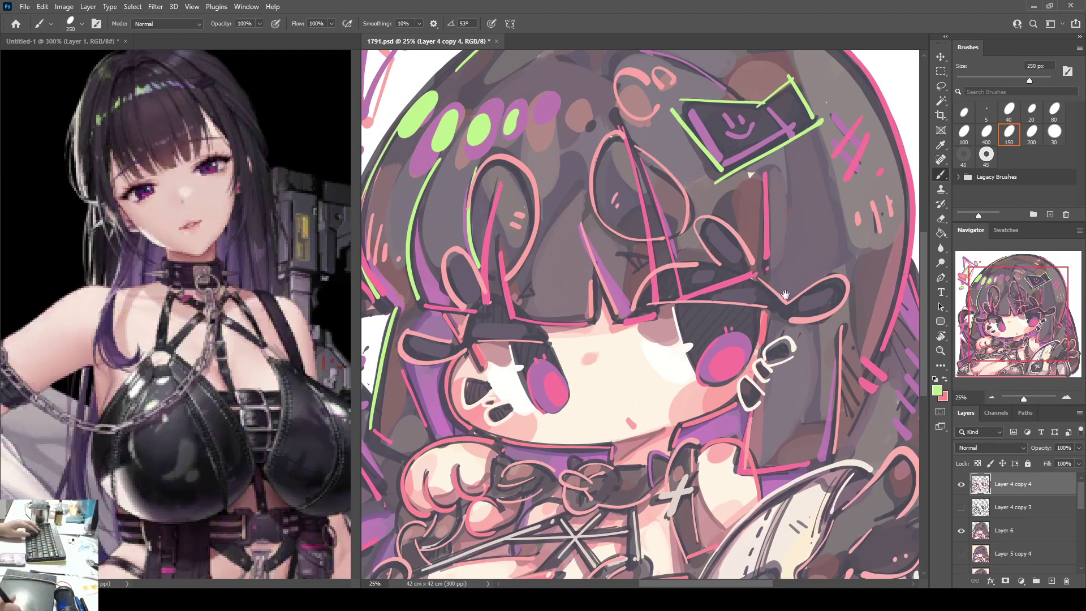
left_click_drag(811, 120, 698, 298)
key("ctrl+plus")
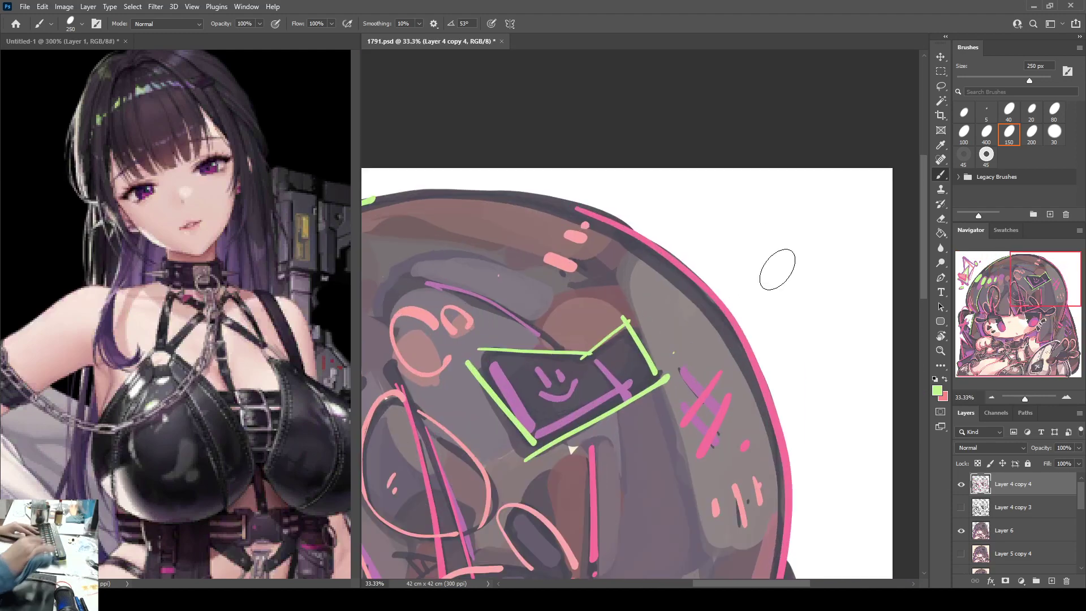
left_click(1051, 581)
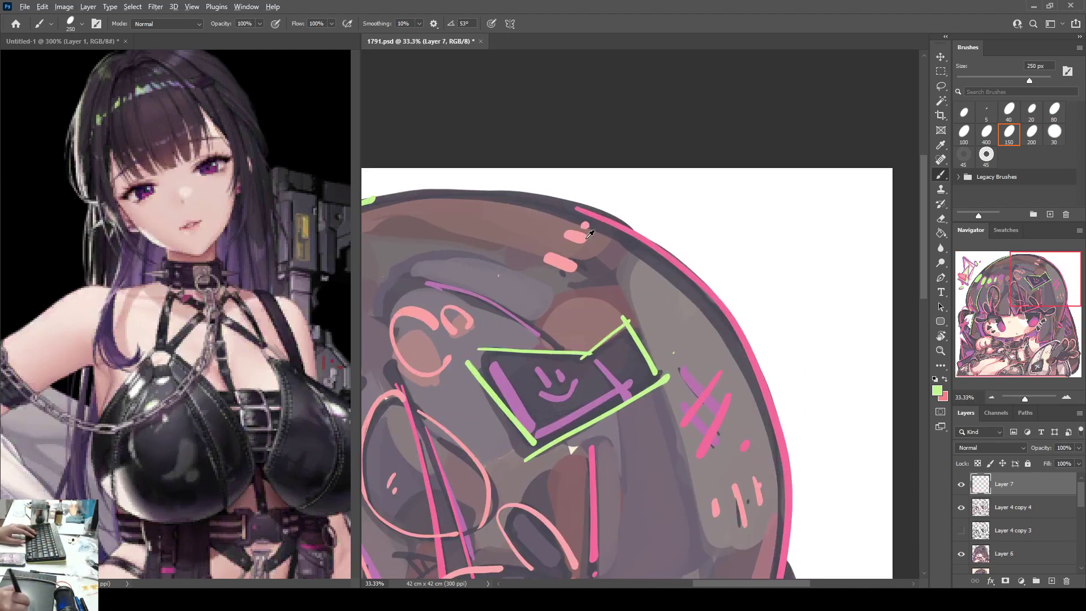
left_click(680, 260, "alt")
key("ctrl+plus")
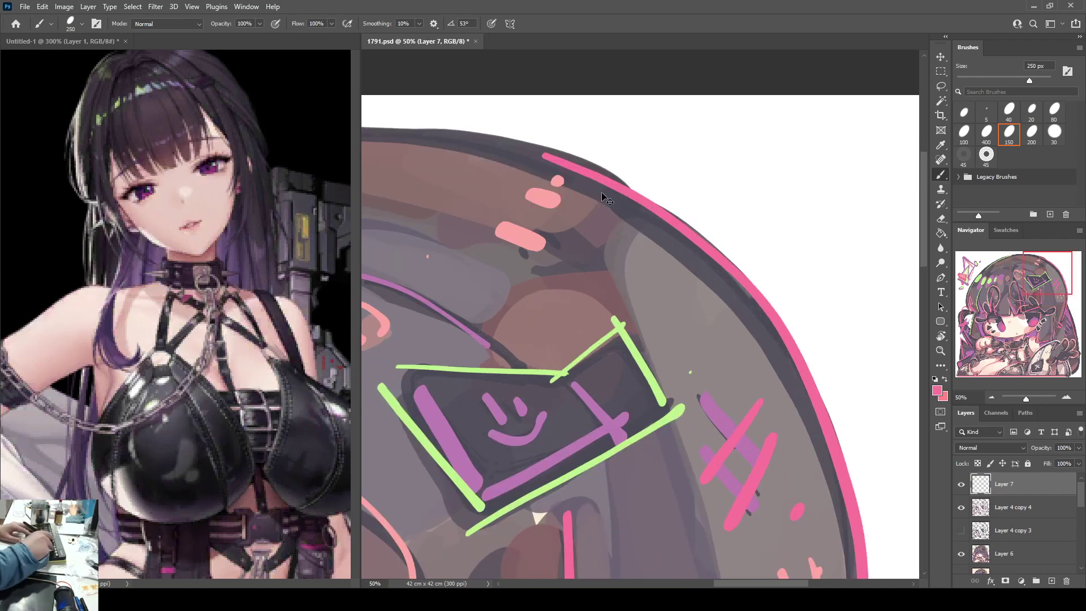
left_click(436, 418, "alt")
left_click_drag(735, 275, 544, 302)
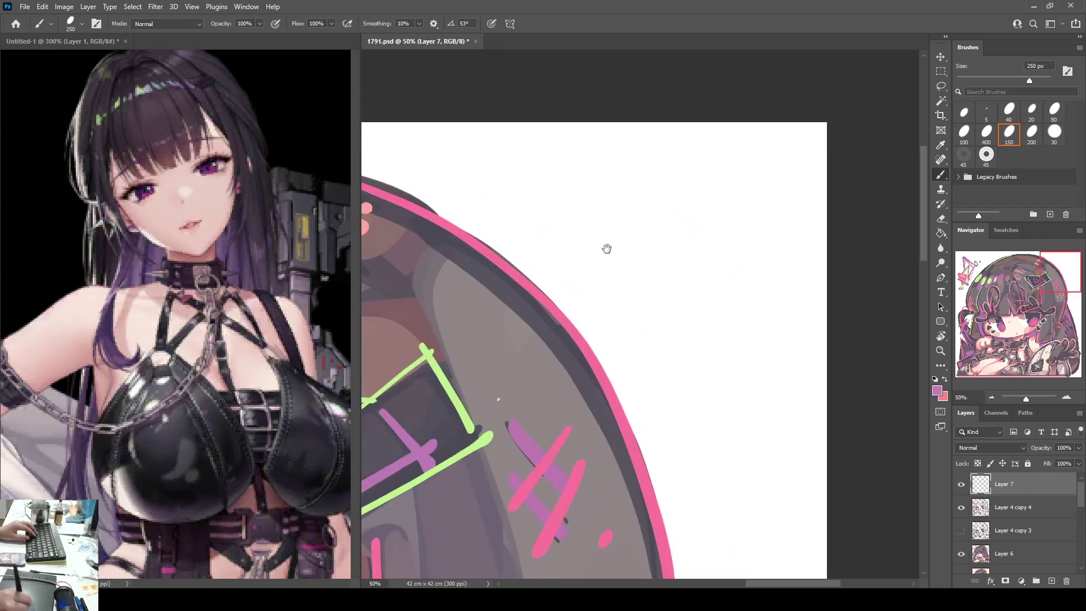
mouse_move(632, 228)
left_mouse_down()
mouse_move(610, 193)
mouse_move(641, 322)
left_mouse_up()
key("ctrl+z")
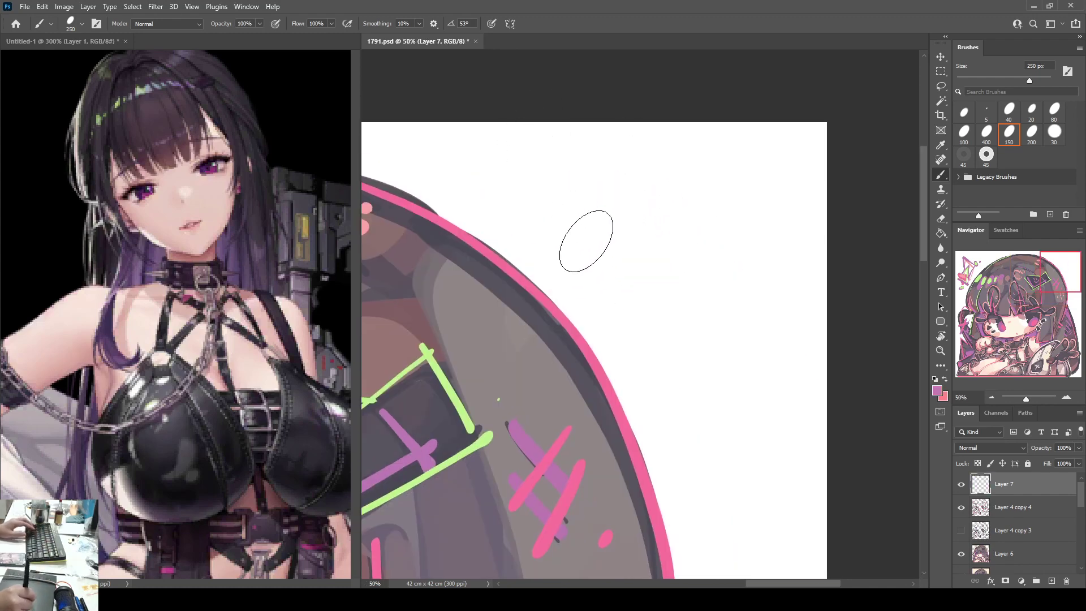
left_click_drag(531, 213, 619, 309)
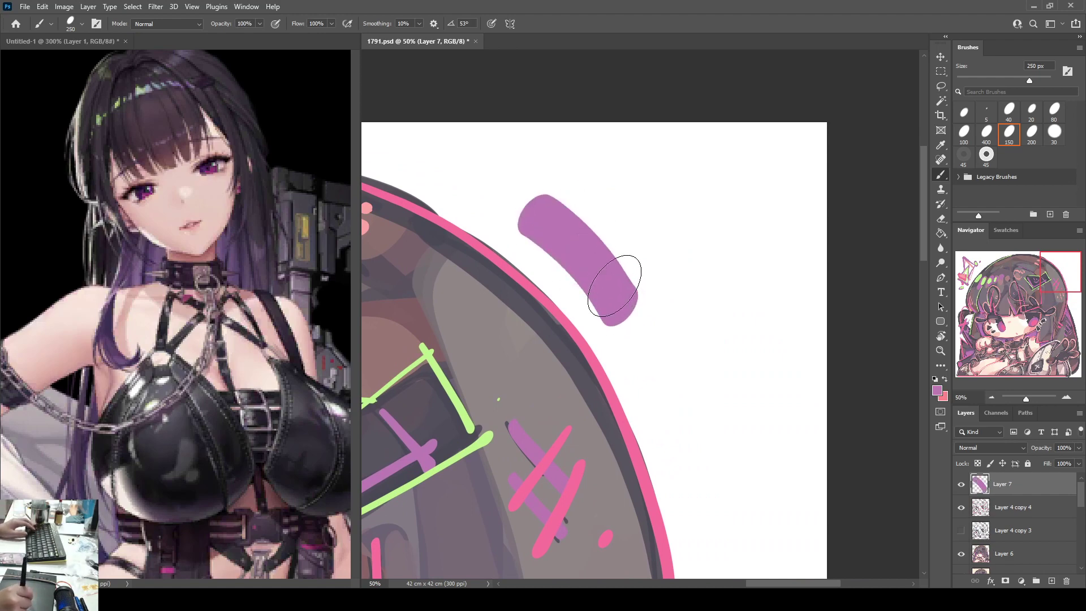
Step: Try painting a crossed purple 7 and a tall 9 beside the digit 1
left_click(588, 198)
left_click_drag(587, 198, 637, 286)
key("ctrl+z")
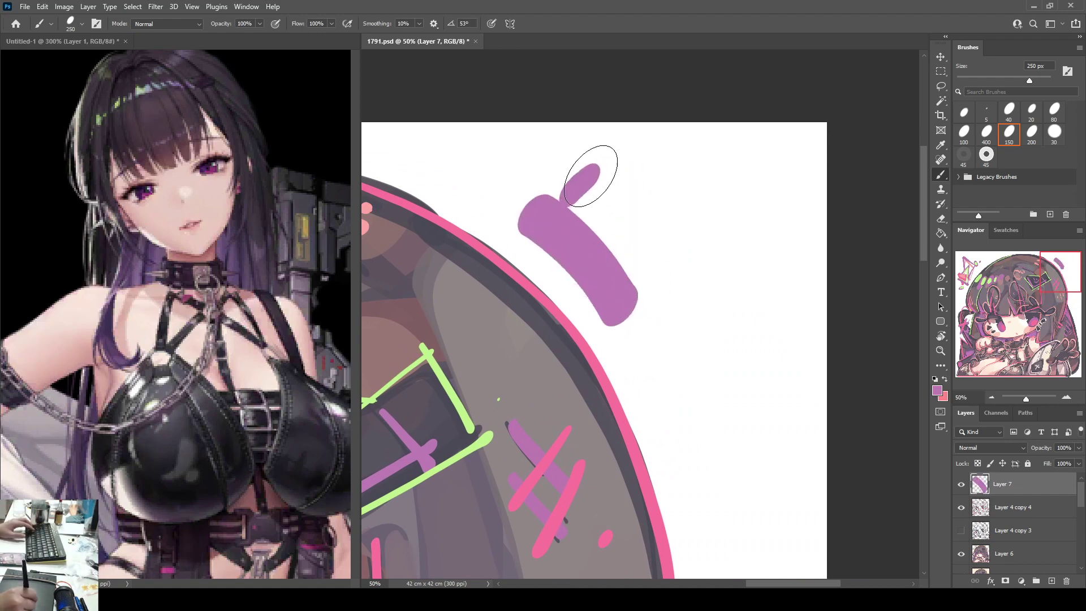
mouse_move(568, 192)
left_mouse_down()
mouse_move(644, 338)
mouse_move(605, 164)
mouse_move(625, 365)
left_mouse_up()
key("ctrl+z")
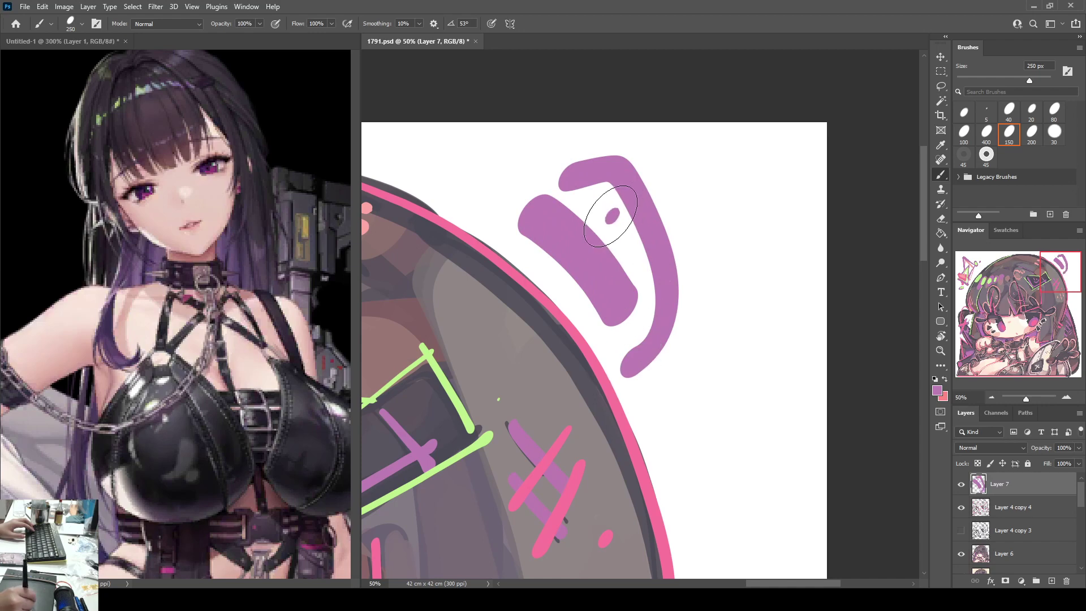
left_click_drag(608, 217, 681, 196)
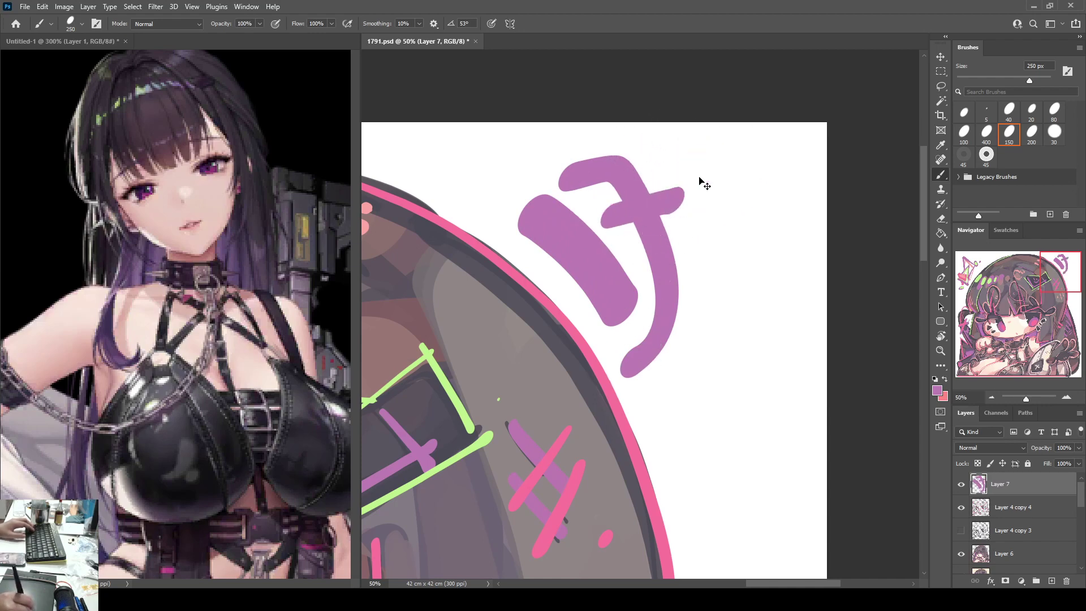
left_click_drag(752, 217, 746, 266)
key("ctrl+z")
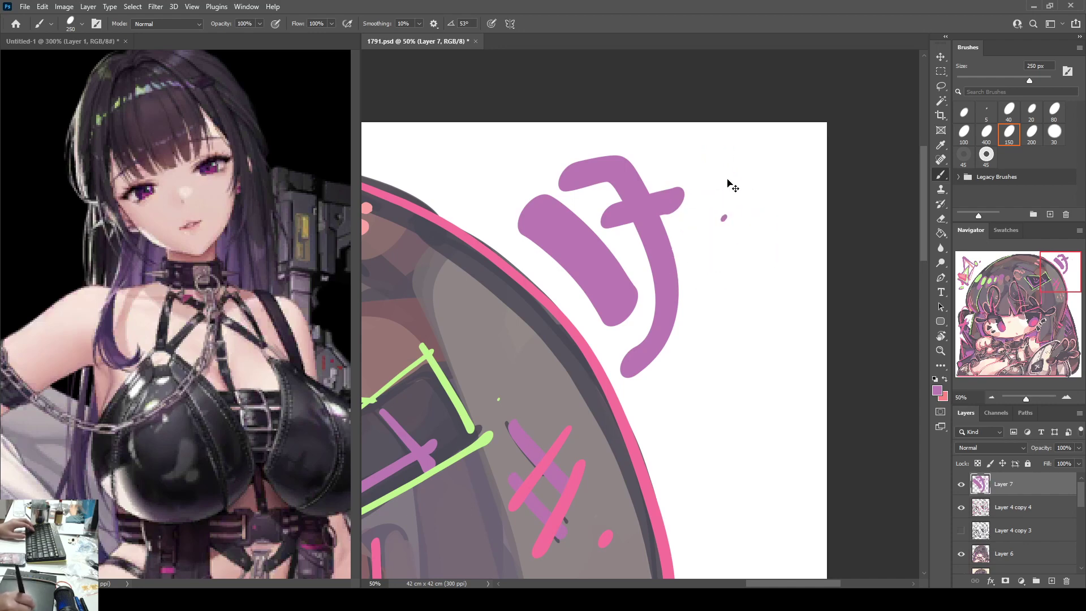
mouse_move(721, 168)
left_mouse_down()
mouse_move(688, 188)
mouse_move(721, 195)
mouse_move(688, 196)
mouse_move(729, 234)
mouse_move(738, 178)
mouse_move(703, 364)
left_mouse_up()
key("ctrl+z")
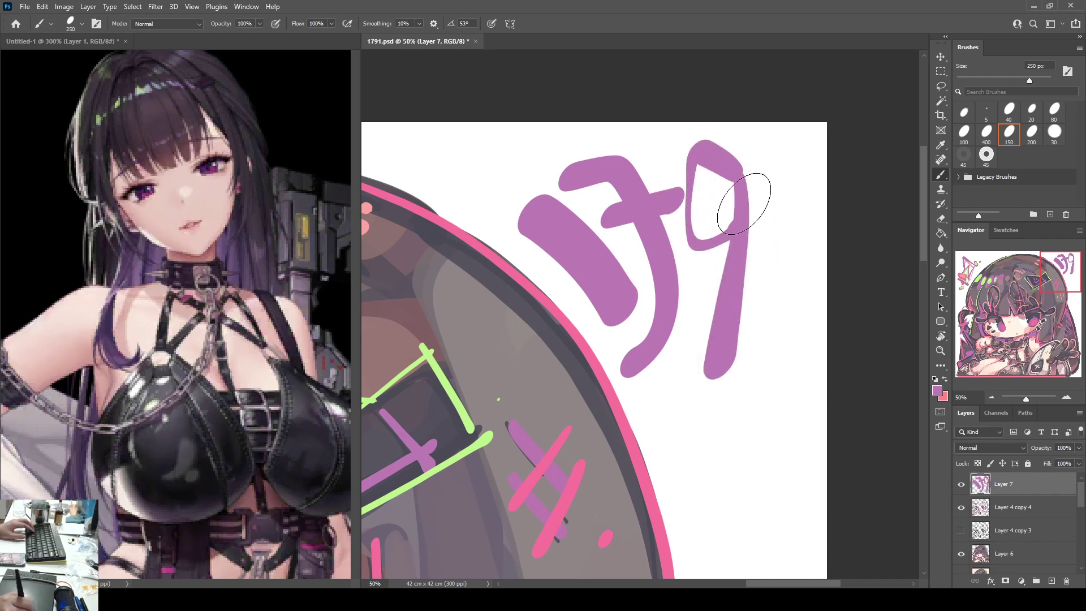
key("ctrl+z")
key("ctrl+z")
key("ctrl+z")
key("ctrl+z")
Step: Try smaller purple versions of the remaining digits 7, 9 and 1 beside the first digit
mouse_move(574, 201)
left_mouse_down()
mouse_move(614, 172)
mouse_move(655, 291)
left_mouse_up()
mouse_move(691, 164)
left_mouse_down()
mouse_move(646, 185)
mouse_move(689, 163)
mouse_move(696, 282)
left_mouse_up()
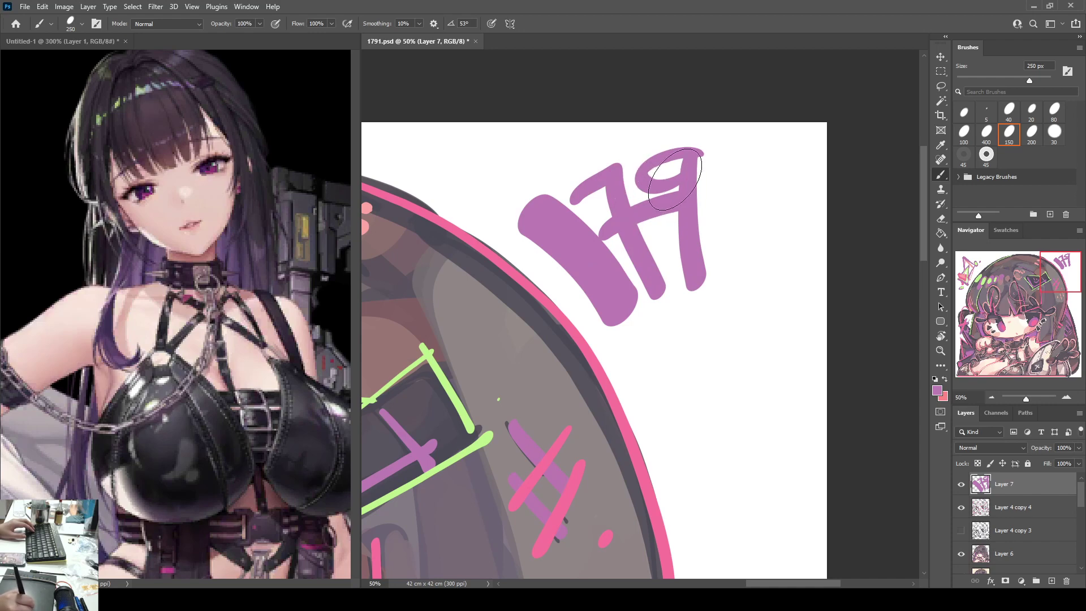
key("ctrl+z")
key("ctrl+z")
key("ctrl+z")
mouse_move(565, 187)
left_mouse_down()
mouse_move(625, 161)
mouse_move(666, 305)
left_mouse_up()
left_click_drag(611, 232, 671, 206)
mouse_move(723, 162)
left_mouse_down()
mouse_move(671, 208)
mouse_move(719, 178)
mouse_move(707, 303)
left_mouse_up()
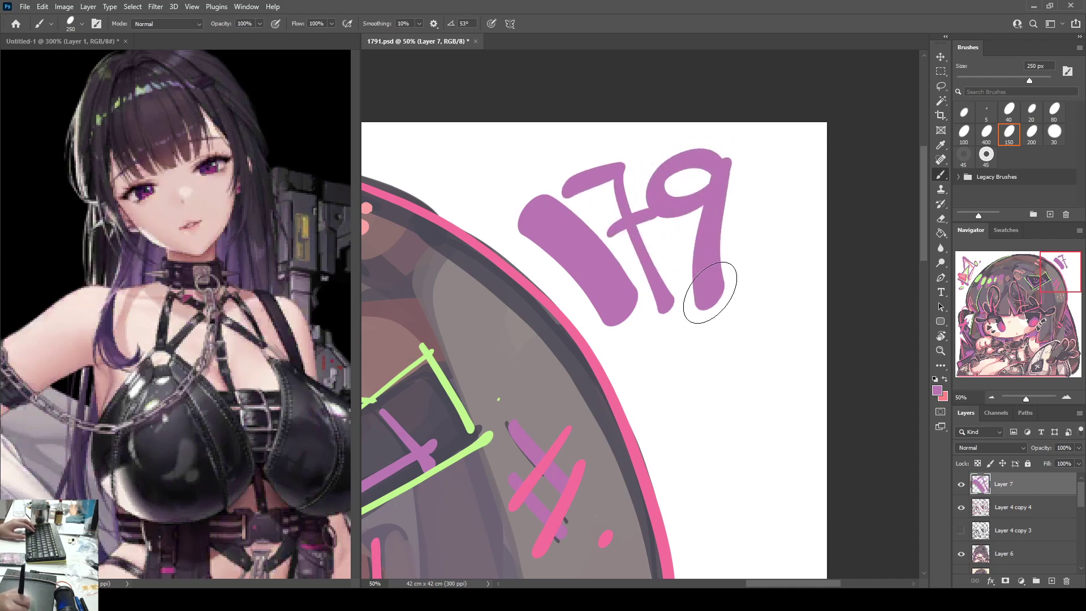
left_click_drag(762, 178, 758, 291)
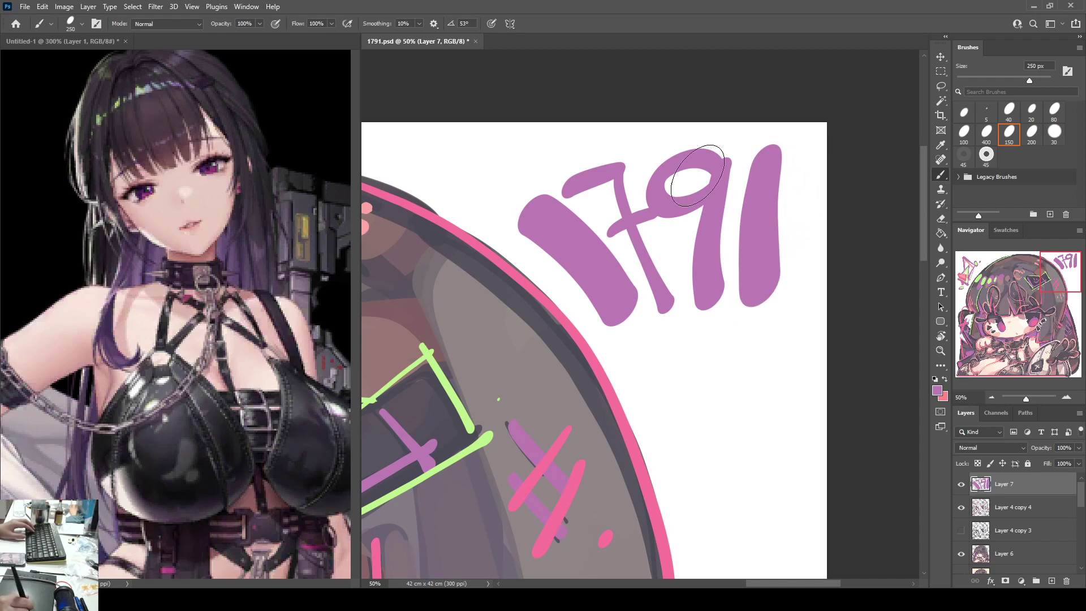
key("ctrl+z")
key("ctrl+z")
key("ctrl+z")
key("ctrl+z")
key("ctrl+z")
Step: Paint a thick purple 7 beside the digit 1 and try a long crossbar with a following 9 and 1
mouse_move(571, 184)
left_mouse_down()
mouse_move(670, 282)
mouse_move(667, 322)
left_mouse_up()
left_click_drag(604, 233, 713, 207)
key("ctrl+z")
left_click_drag(602, 233, 693, 212)
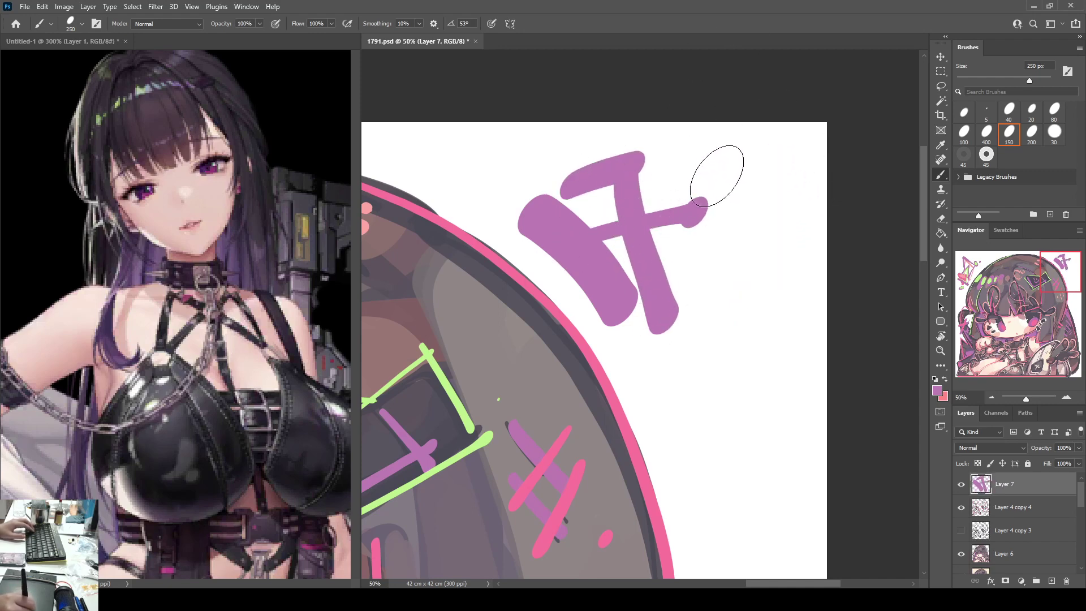
mouse_move(733, 160)
left_mouse_down()
mouse_move(695, 186)
mouse_move(716, 179)
mouse_move(702, 294)
left_mouse_up()
left_click_drag(760, 169, 758, 300)
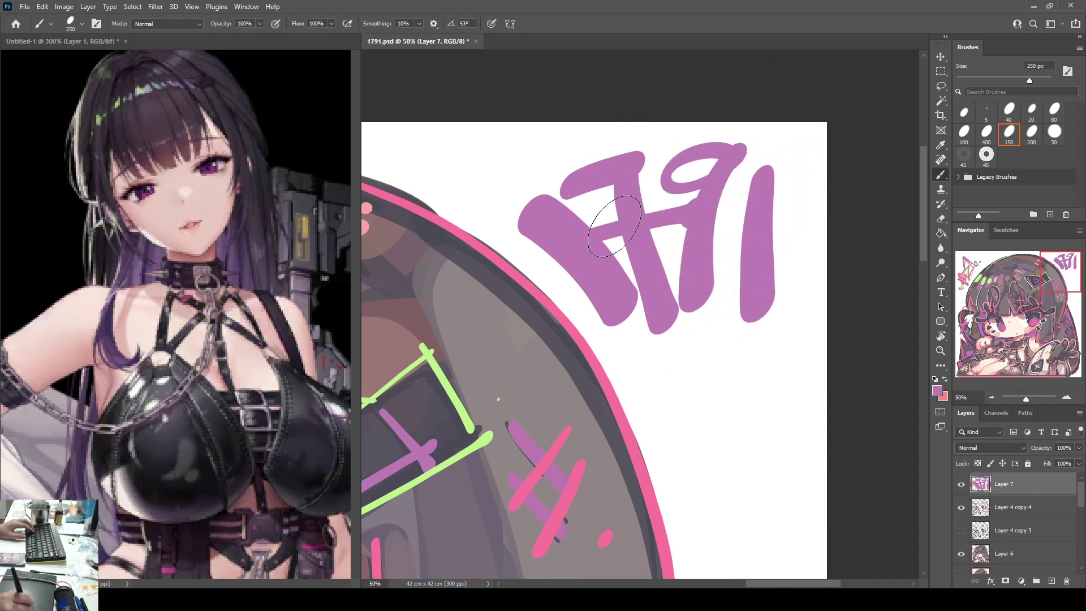
key("ctrl+z")
key("ctrl+z")
key("ctrl+z")
key("ctrl+z")
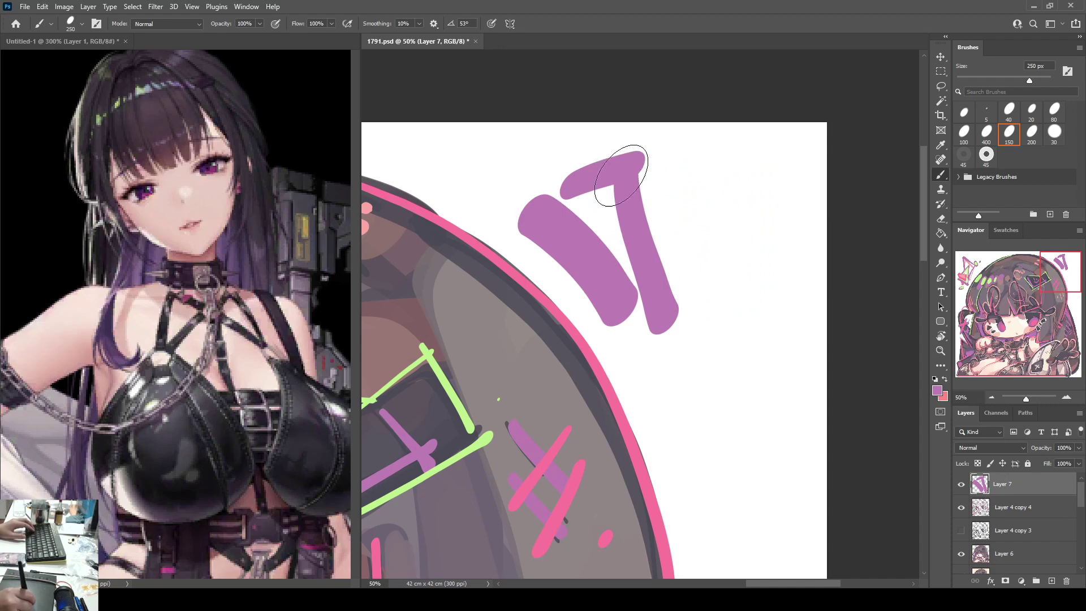
Step: Complete the number 1791 with a purple 9 and 1 and a short crossbar on the 7
mouse_move(729, 174)
left_mouse_down()
mouse_move(661, 197)
mouse_move(717, 191)
mouse_move(704, 309)
left_mouse_up()
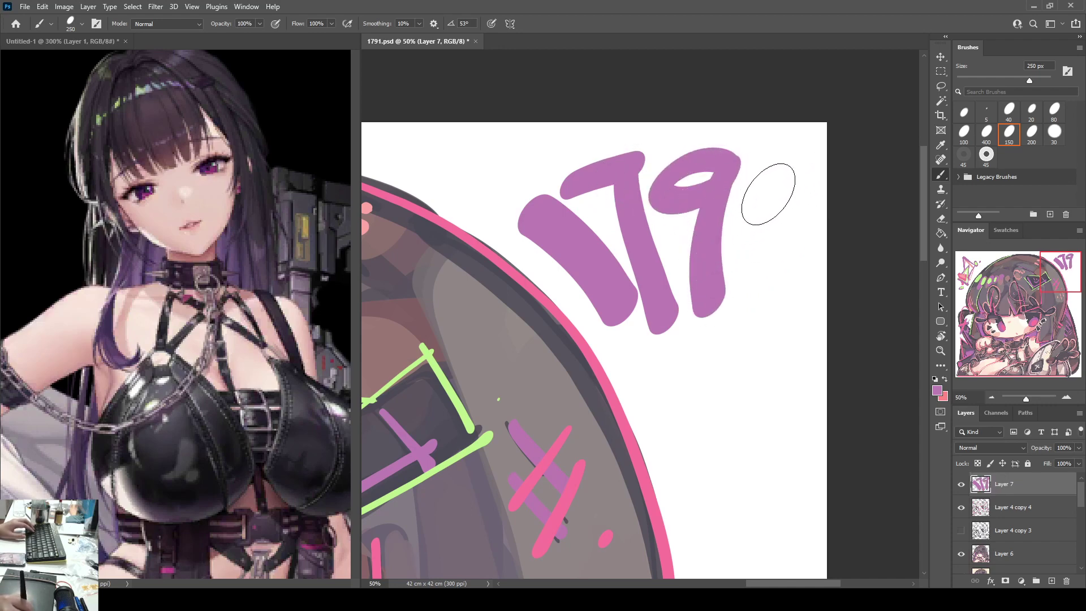
left_click_drag(786, 166, 759, 287)
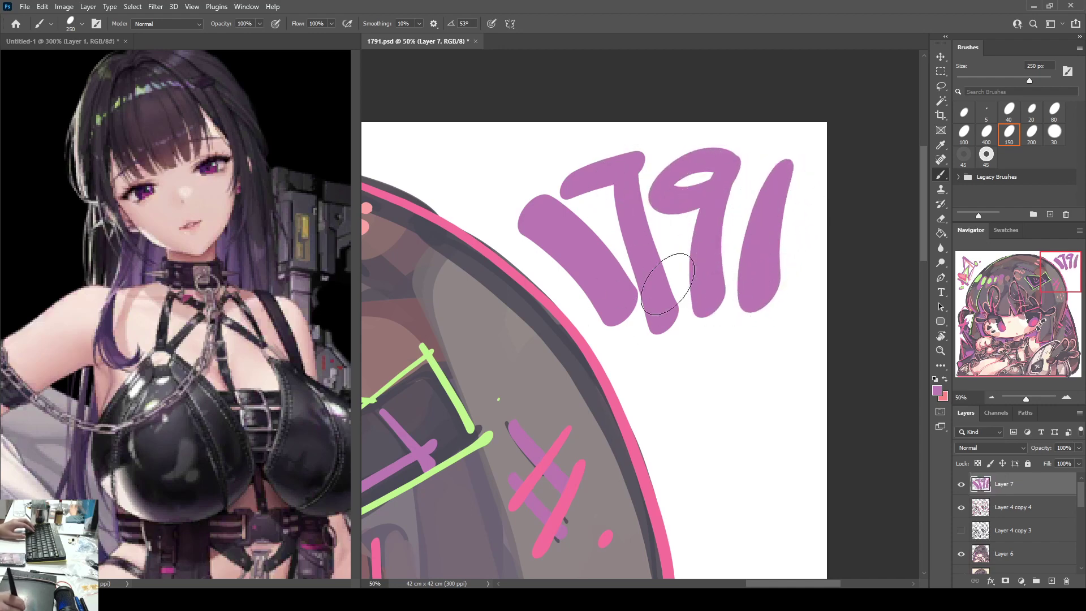
left_click_drag(616, 240, 659, 232)
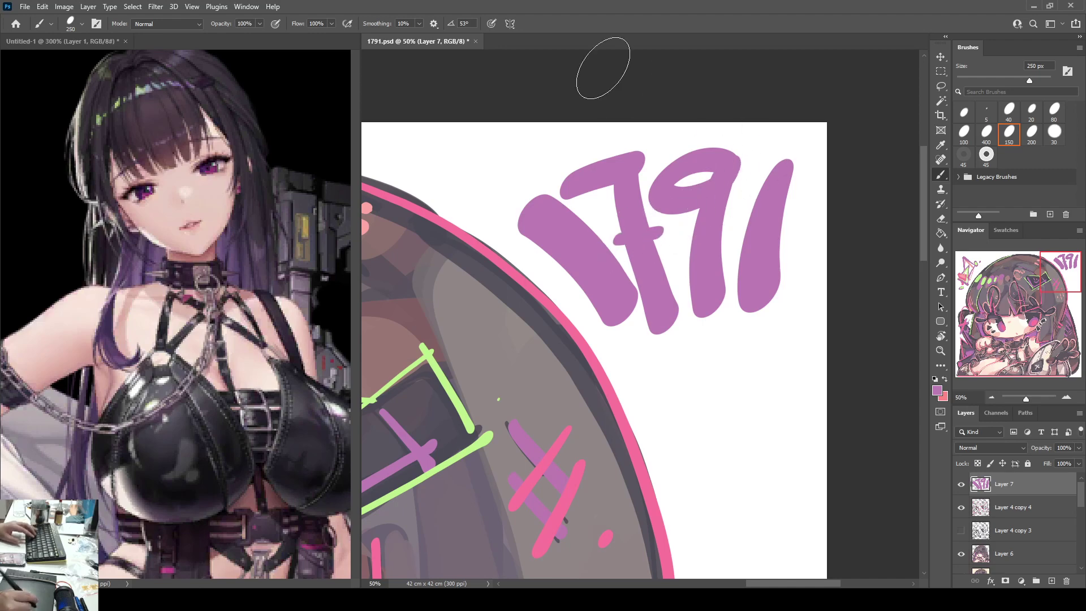
Step: Reduce the brush size to 100 px and hand-letter the date "17 DEC 23." in purple above the number
key("bracketleft")
key("bracketleft")
key("bracketleft")
key("bracketleft")
key("bracketleft")
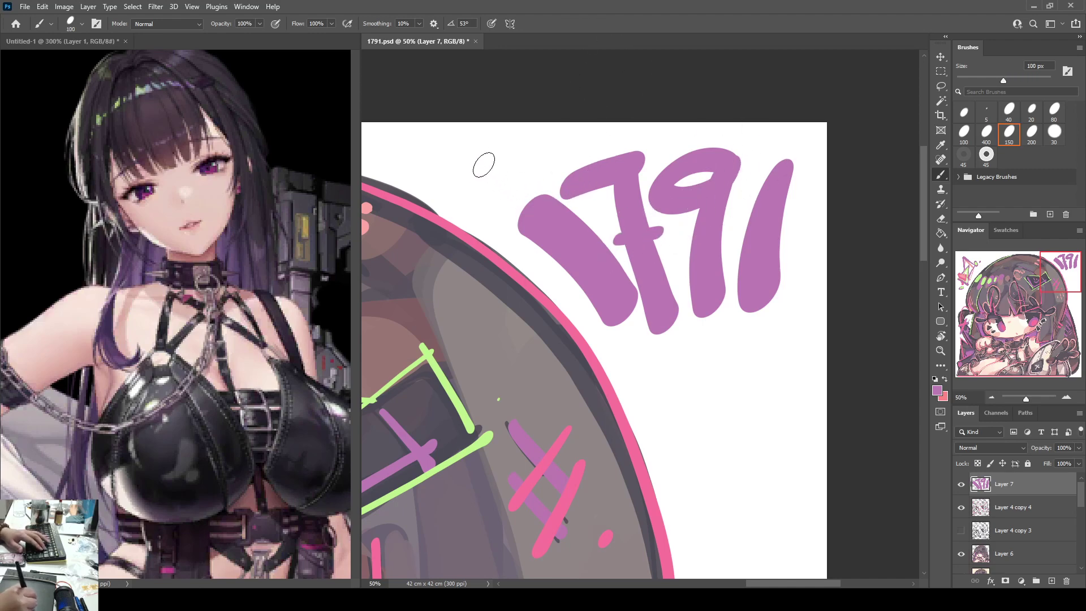
mouse_move(482, 177)
left_mouse_down()
mouse_move(503, 194)
mouse_move(515, 192)
mouse_move(511, 175)
mouse_move(499, 198)
mouse_move(509, 173)
mouse_move(516, 187)
left_mouse_up()
key("ctrl+z")
key("ctrl+z")
key("ctrl+z")
left_click_drag(498, 182, 531, 174)
mouse_move(523, 164)
left_mouse_down()
mouse_move(530, 174)
mouse_move(555, 164)
left_mouse_up()
left_click_drag(544, 144, 563, 147)
mouse_move(572, 132)
left_mouse_down()
mouse_move(598, 147)
mouse_move(607, 131)
mouse_move(619, 150)
left_mouse_up()
mouse_move(621, 134)
left_mouse_down()
mouse_move(638, 136)
mouse_move(626, 149)
left_mouse_up()
left_click_drag(655, 144, 662, 151)
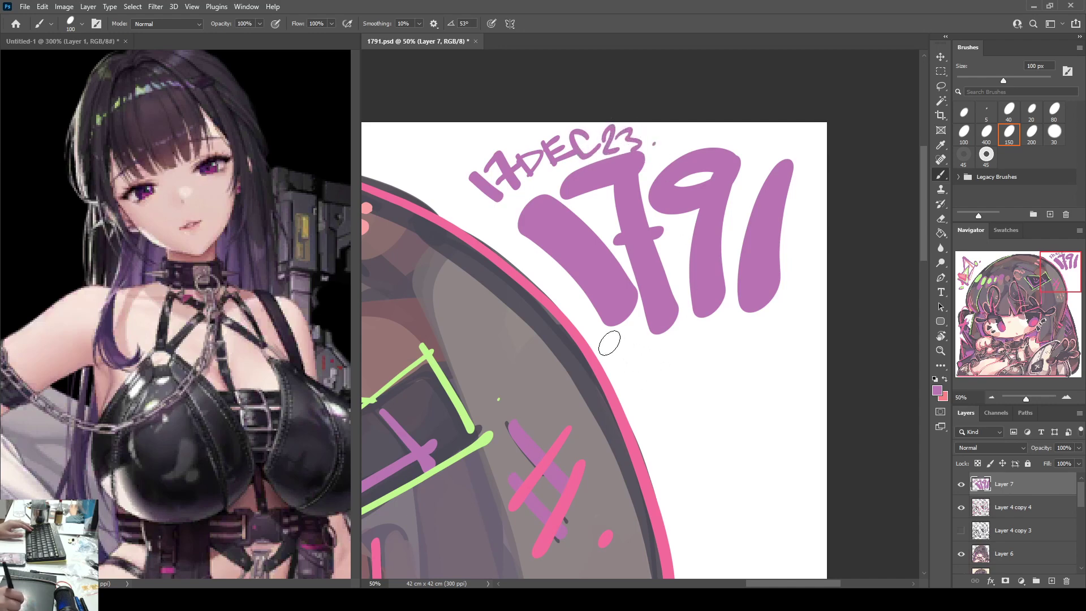
Step: Hand-letter the artist's signature in purple beneath the number 1791
mouse_move(637, 328)
left_mouse_down()
mouse_move(621, 363)
mouse_move(632, 331)
mouse_move(623, 365)
mouse_move(648, 376)
left_mouse_up()
key("ctrl+z")
mouse_move(644, 355)
left_mouse_down()
mouse_move(649, 378)
mouse_move(657, 352)
mouse_move(675, 380)
left_mouse_up()
mouse_move(670, 341)
left_mouse_down()
mouse_move(677, 367)
mouse_move(673, 335)
mouse_move(677, 363)
mouse_move(696, 370)
mouse_move(702, 329)
mouse_move(709, 357)
mouse_move(709, 333)
mouse_move(734, 319)
mouse_move(734, 382)
mouse_move(743, 344)
mouse_move(766, 334)
mouse_move(794, 278)
left_mouse_up()
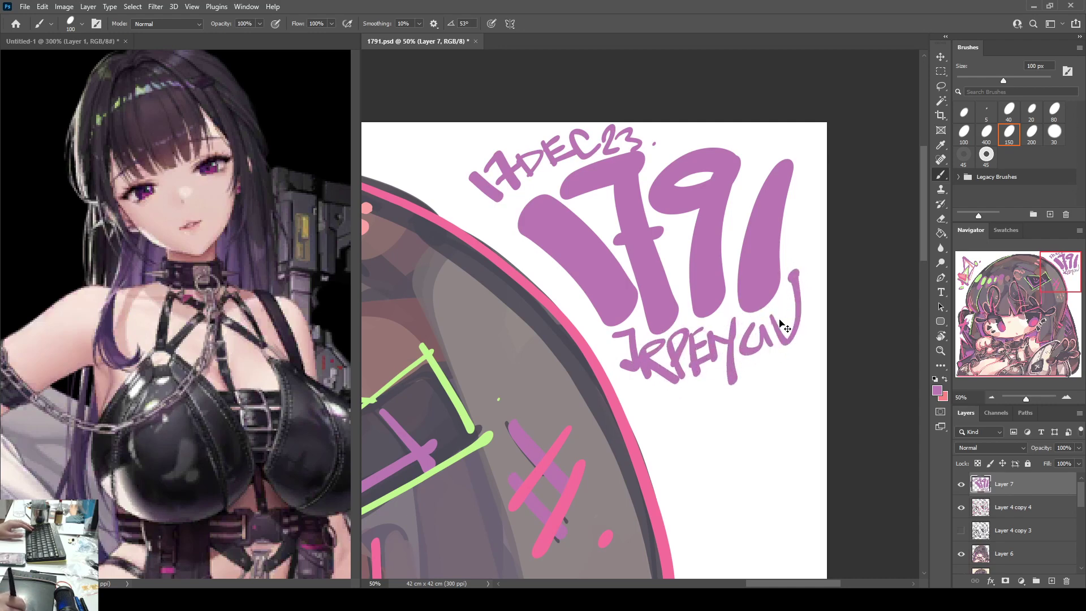
Step: Undo the last signature strokes and repaint the signature's ending in purple
key("ctrl+z")
key("ctrl+z")
key("ctrl+z")
key("ctrl+z")
mouse_move(762, 330)
left_mouse_down()
mouse_move(736, 353)
mouse_move(771, 365)
mouse_move(787, 363)
mouse_move(808, 327)
left_mouse_up()
Step: Hand-letter a second short purple line directly beneath the artist's signature
mouse_move(654, 390)
left_mouse_down()
mouse_move(649, 408)
mouse_move(665, 405)
left_mouse_up()
mouse_move(672, 394)
left_mouse_down()
mouse_move(670, 421)
mouse_move(649, 408)
mouse_move(665, 412)
left_mouse_up()
key("ctrl+z")
key("ctrl+z")
left_click_drag(663, 391, 672, 427)
left_click(689, 416)
left_click_drag(708, 391, 707, 422)
mouse_move(719, 393)
left_mouse_down()
mouse_move(743, 424)
mouse_move(743, 397)
mouse_move(759, 411)
mouse_move(814, 380)
left_mouse_up()
mouse_move(673, 435)
left_mouse_down()
mouse_move(710, 429)
mouse_move(660, 438)
mouse_move(710, 432)
mouse_move(730, 500)
mouse_move(673, 479)
left_mouse_up()
key("ctrl+z")
left_click_drag(733, 444, 767, 415)
left_click_drag(717, 372, 676, 334)
key("ctrl+z")
key("z")
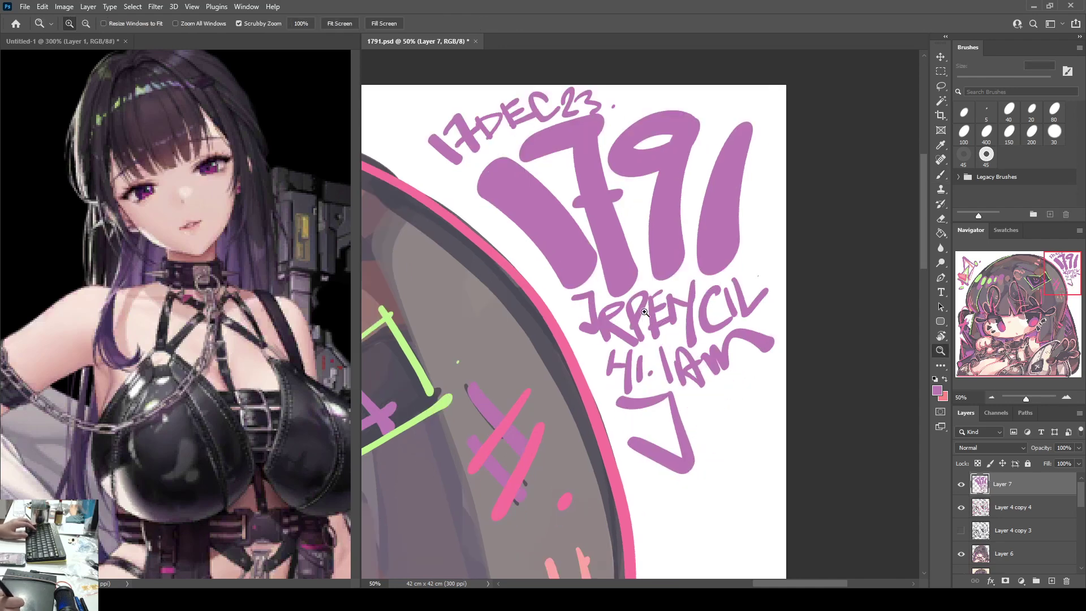
key("ctrl+z")
Step: Paint the artist's large initials in purple below the lettering with a 175 px brush and add a small smiley beside them
key("b")
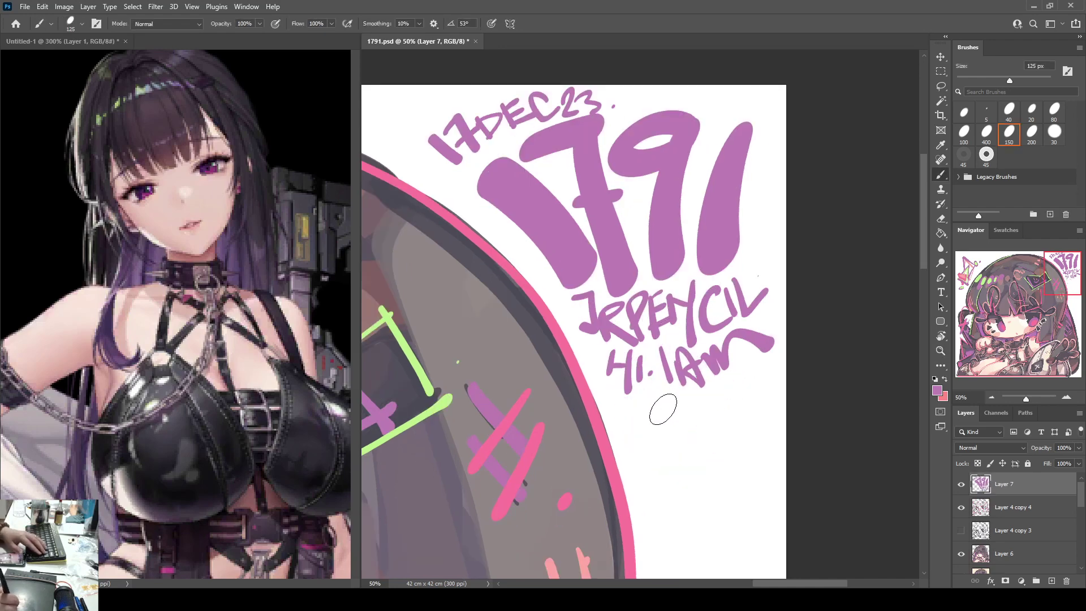
mouse_move(624, 407)
left_mouse_down()
mouse_move(676, 390)
mouse_move(694, 397)
mouse_move(674, 452)
mouse_move(629, 434)
left_mouse_up()
key("ctrl+z")
key("ctrl+z")
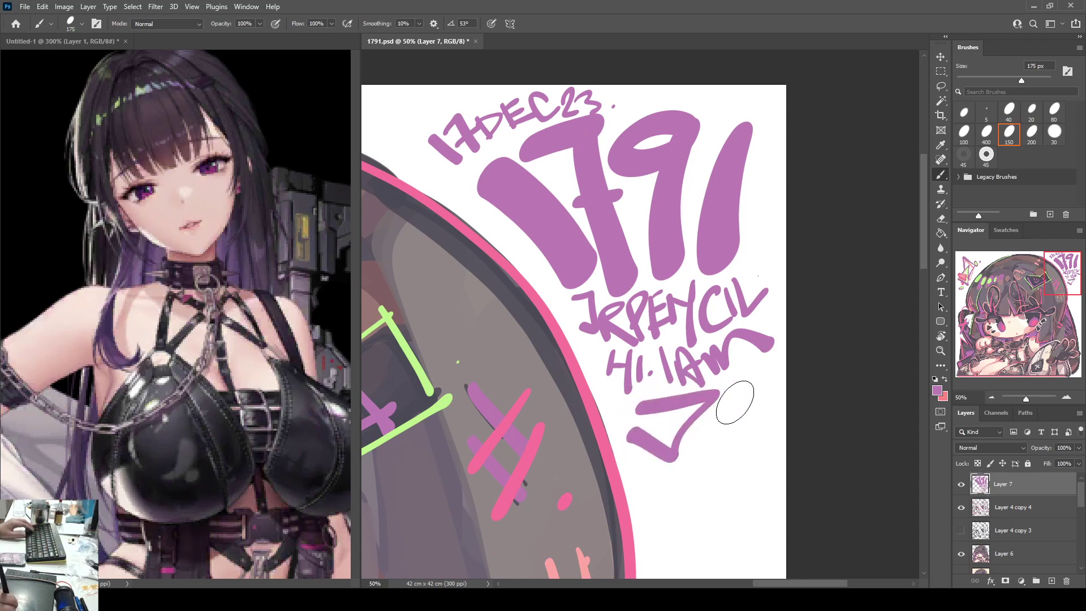
left_click_drag(746, 373, 684, 498)
mouse_move(746, 373)
left_mouse_down()
mouse_move(756, 409)
mouse_move(760, 500)
left_mouse_up()
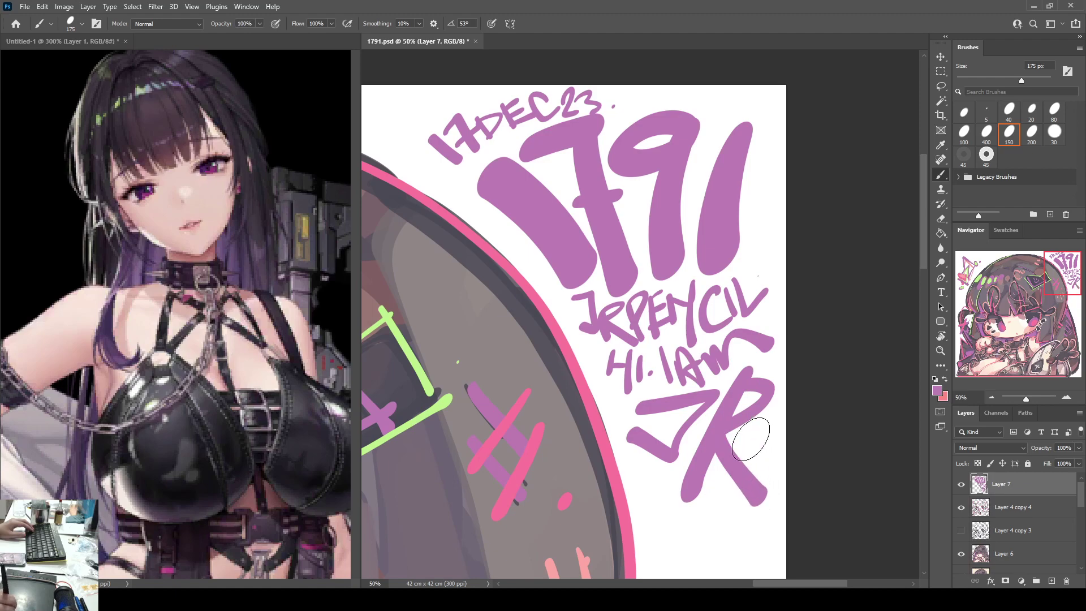
left_click_drag(751, 439, 749, 447)
left_click_drag(758, 438, 757, 445)
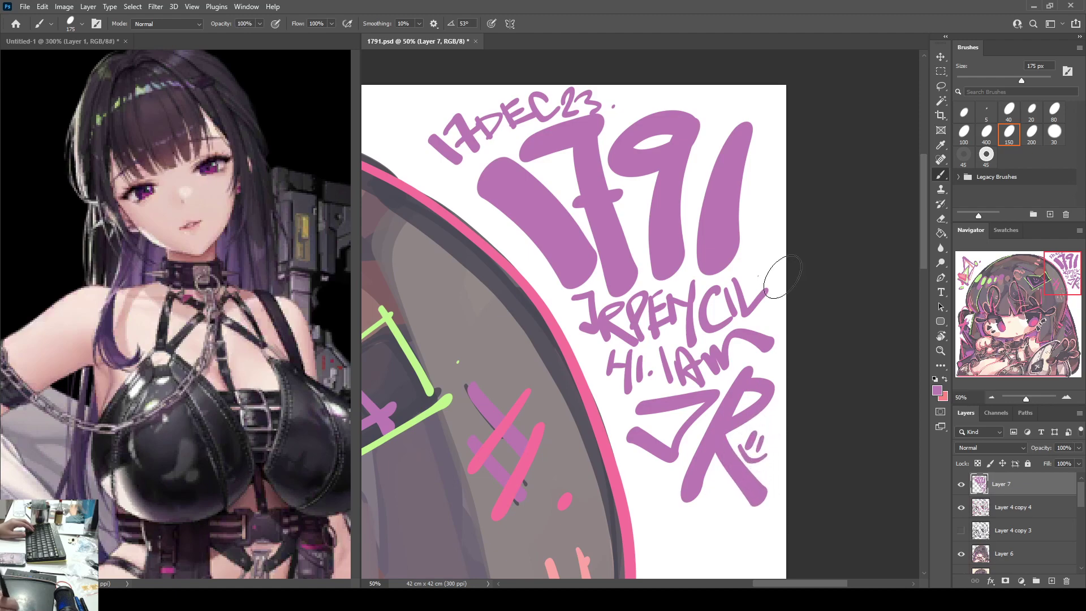
Step: Lasso the signature, the short line beneath it and the initials, and move them up closer to the number 1791
key("ctrl+minus")
key("ctrl+minus")
key("ctrl+minus")
key("ctrl+minus")
key("ctrl+minus")
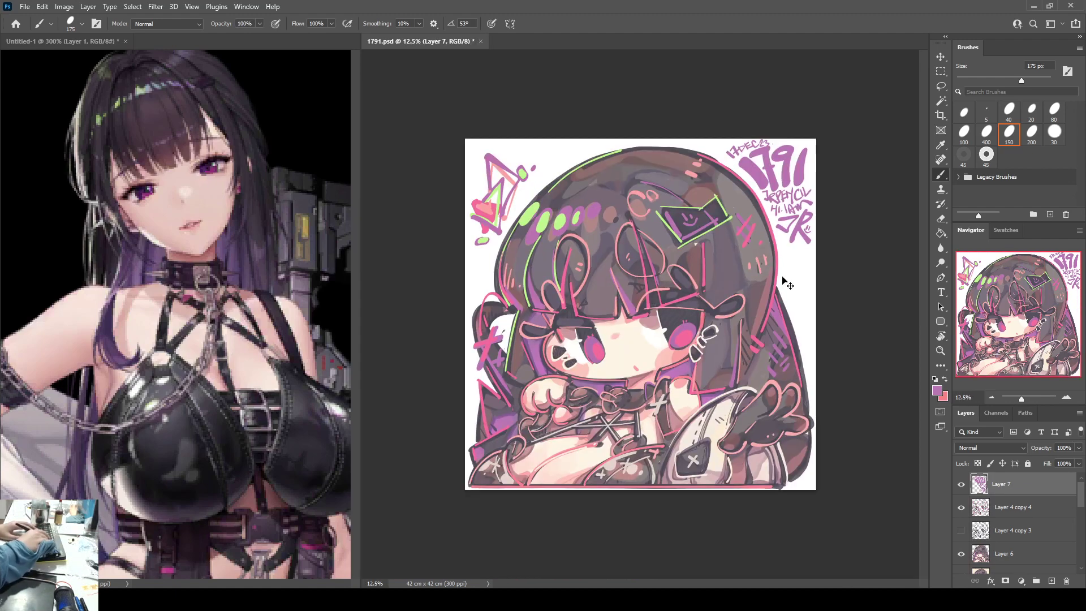
key("ctrl+plus")
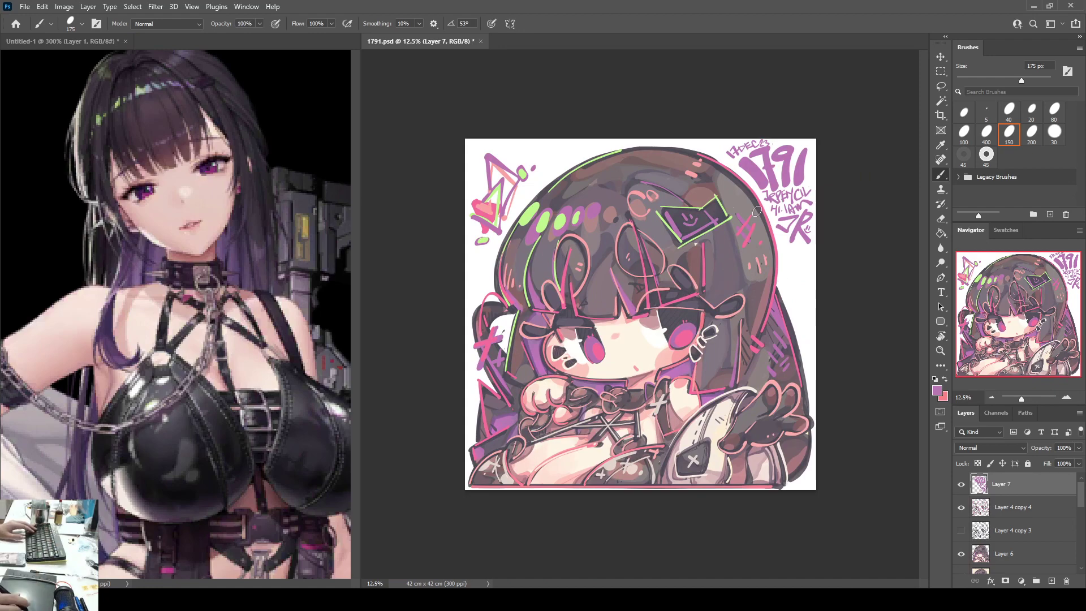
key("ctrl+plus")
key("ctrl+plus")
mouse_move(886, 57)
left_mouse_down()
mouse_move(751, 184)
mouse_move(519, 352)
left_mouse_up()
key("ctrl+plus")
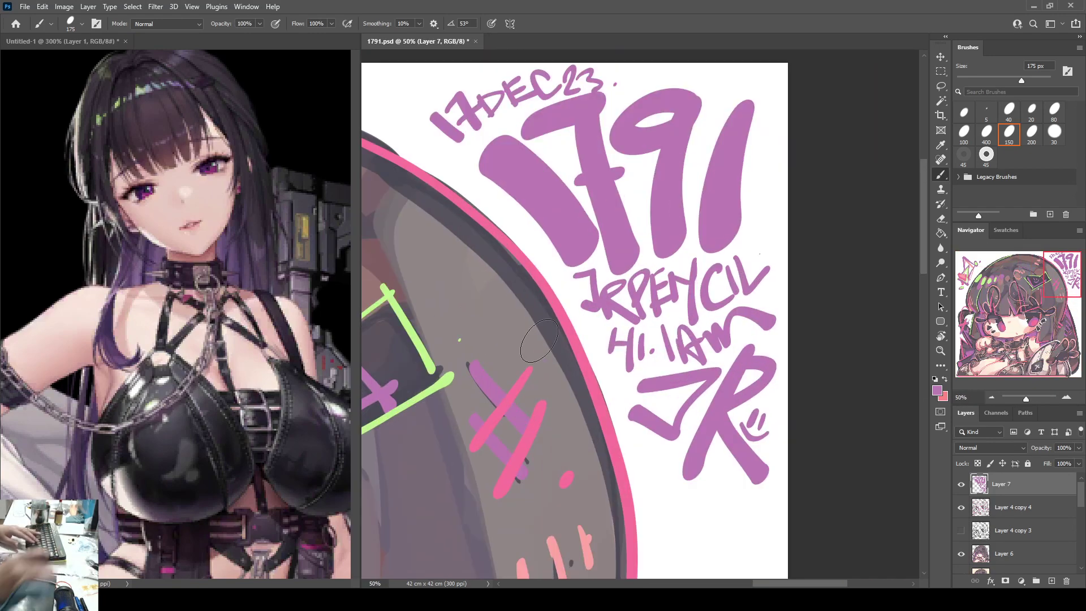
key("l")
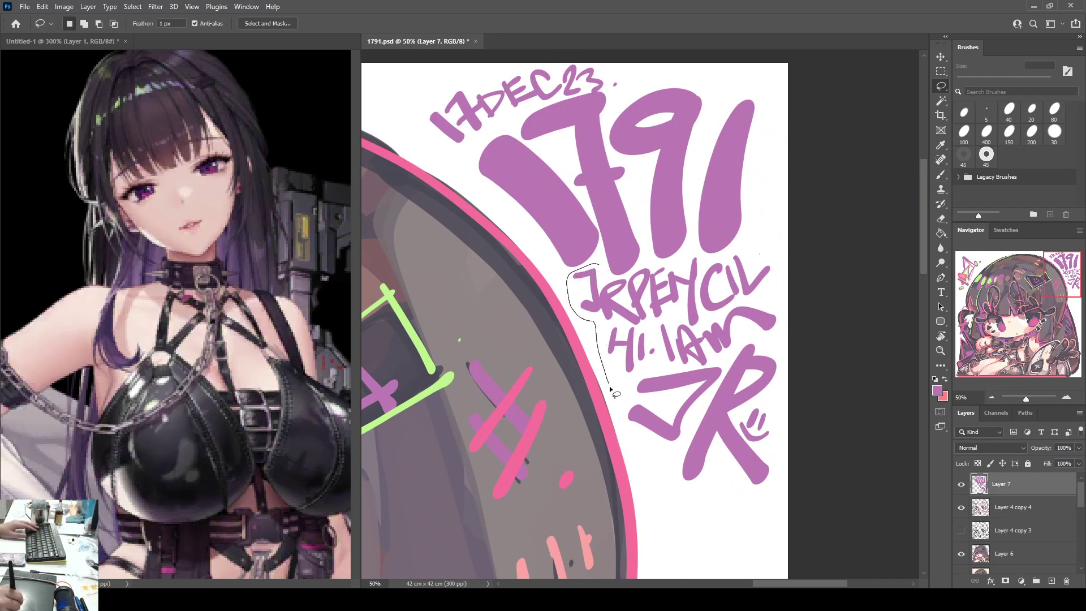
mouse_move(610, 388)
left_mouse_down()
mouse_move(789, 513)
mouse_move(795, 231)
left_mouse_up()
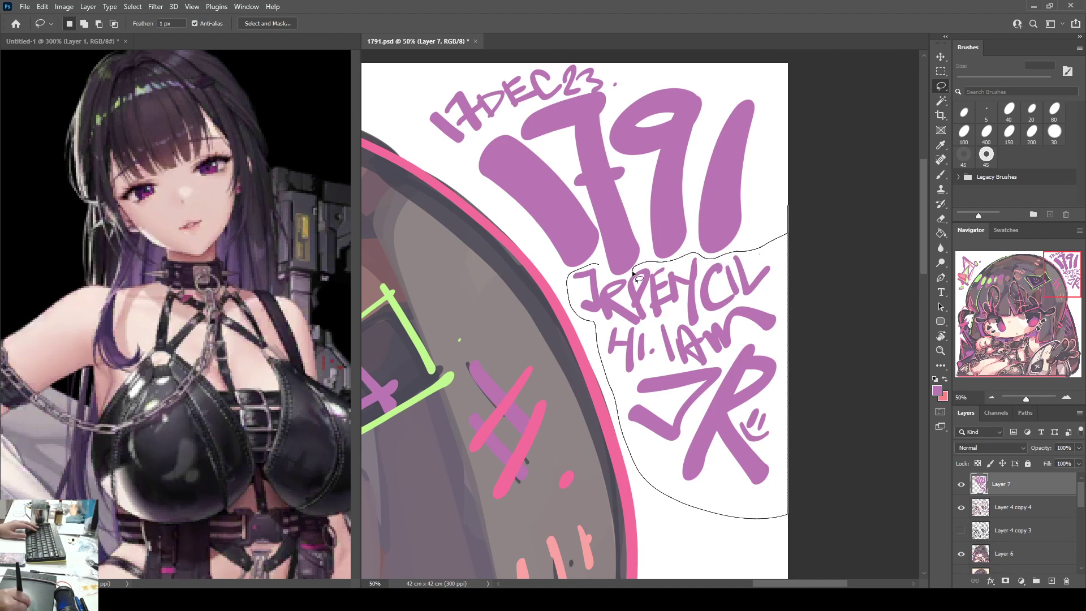
mouse_move(605, 273)
left_mouse_down()
mouse_move(600, 334)
mouse_move(619, 419)
mouse_move(711, 513)
mouse_move(806, 273)
left_mouse_up()
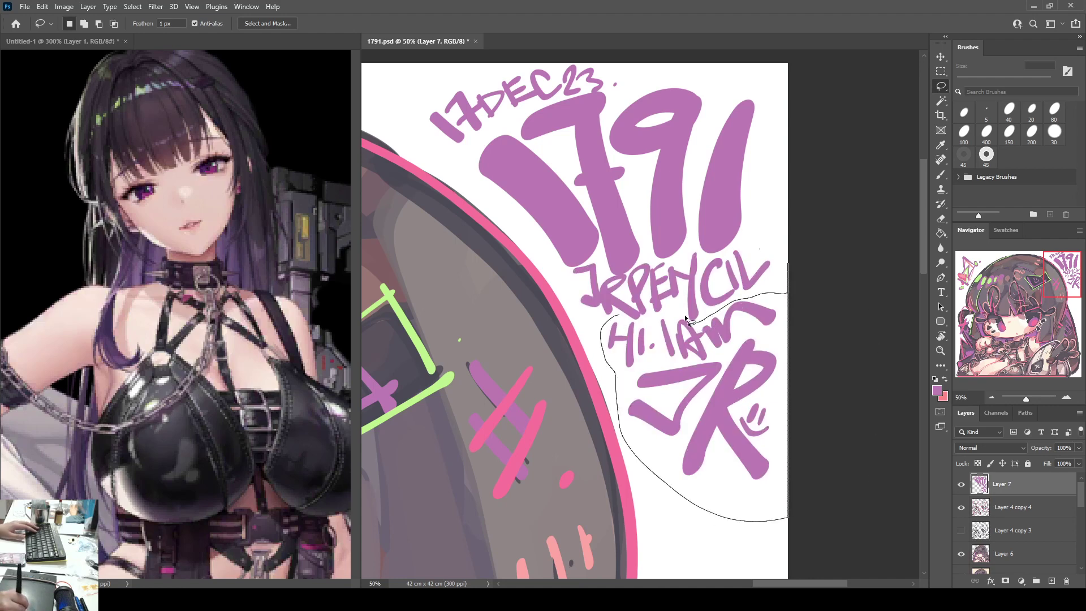
left_click_drag(633, 323, 620, 315)
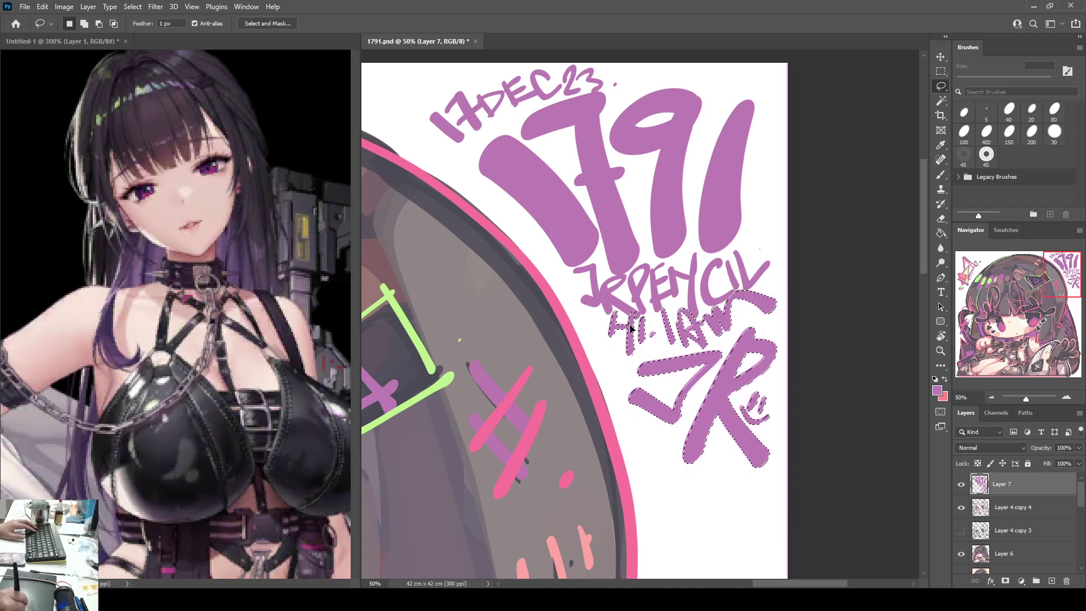
Step: Lasso the large initials with the smiley, move them up against the short line above, and deselect
left_click_drag(640, 350, 659, 352)
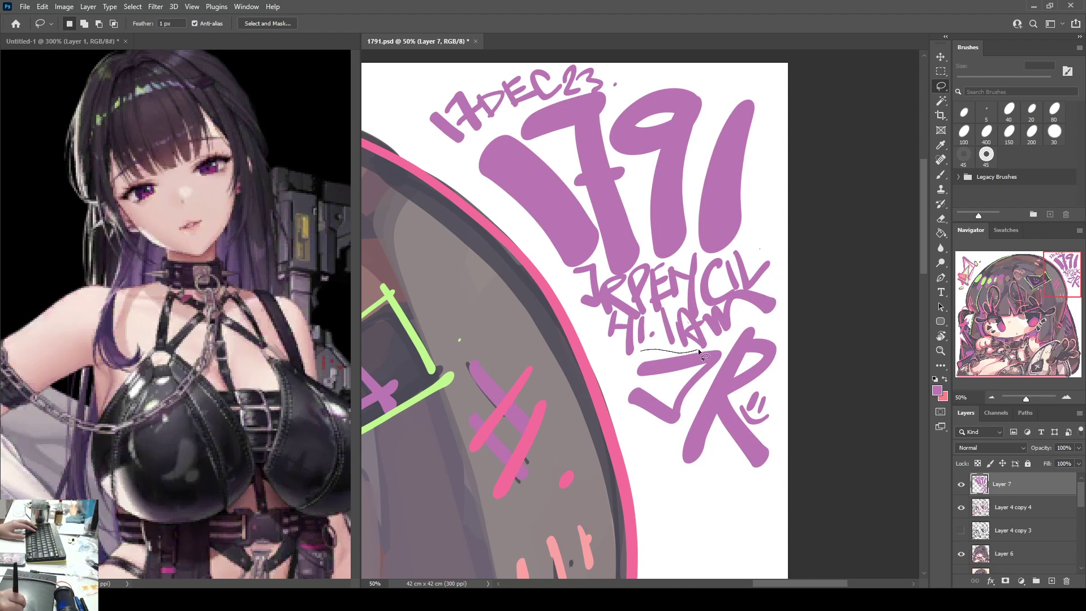
mouse_move(751, 315)
left_mouse_down()
mouse_move(738, 531)
mouse_move(653, 457)
mouse_move(610, 397)
mouse_move(635, 365)
mouse_move(666, 356)
left_mouse_up()
key("ctrl+z")
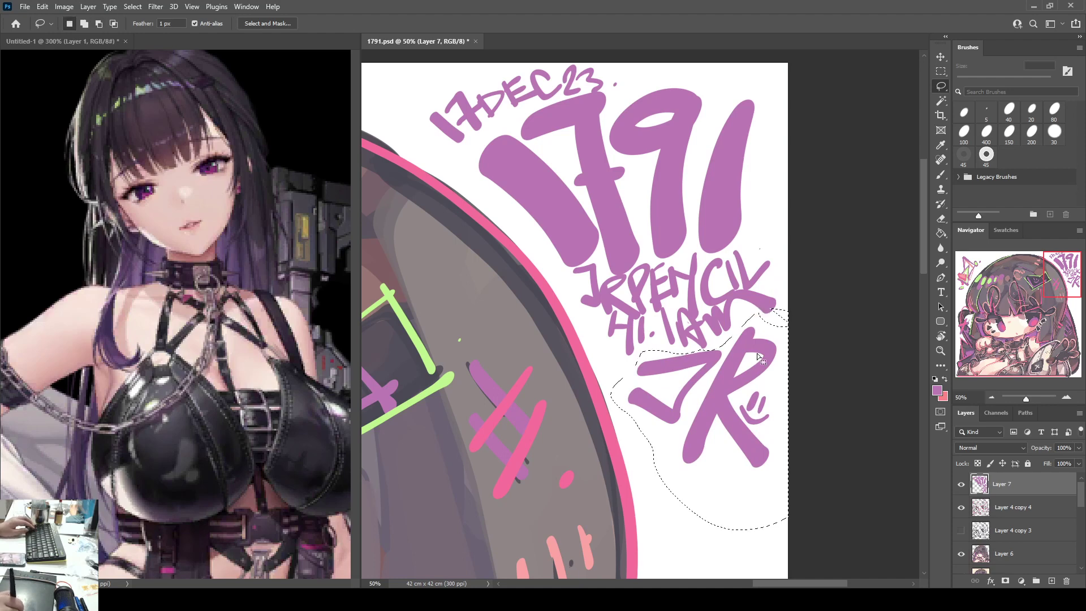
left_click_drag(760, 349, 759, 336)
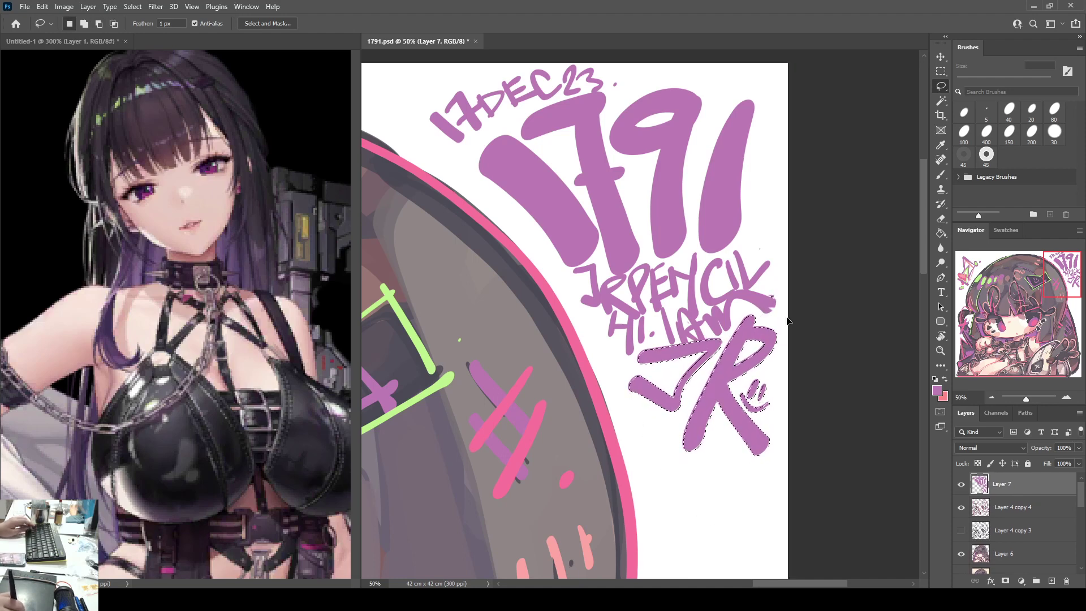
key("ctrl+z")
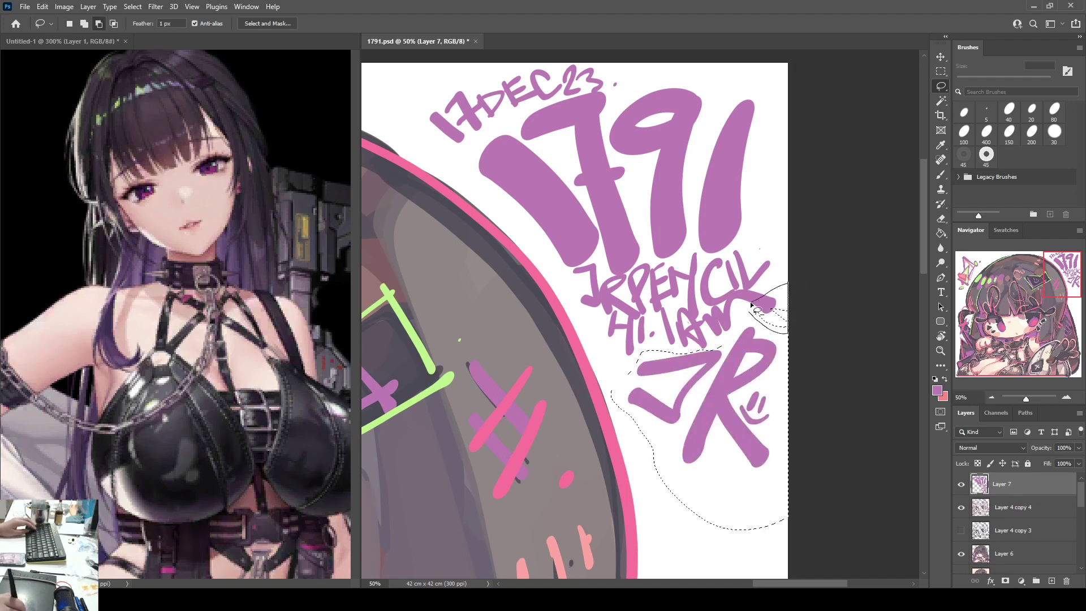
left_click_drag(763, 355, 758, 334, "ctrl")
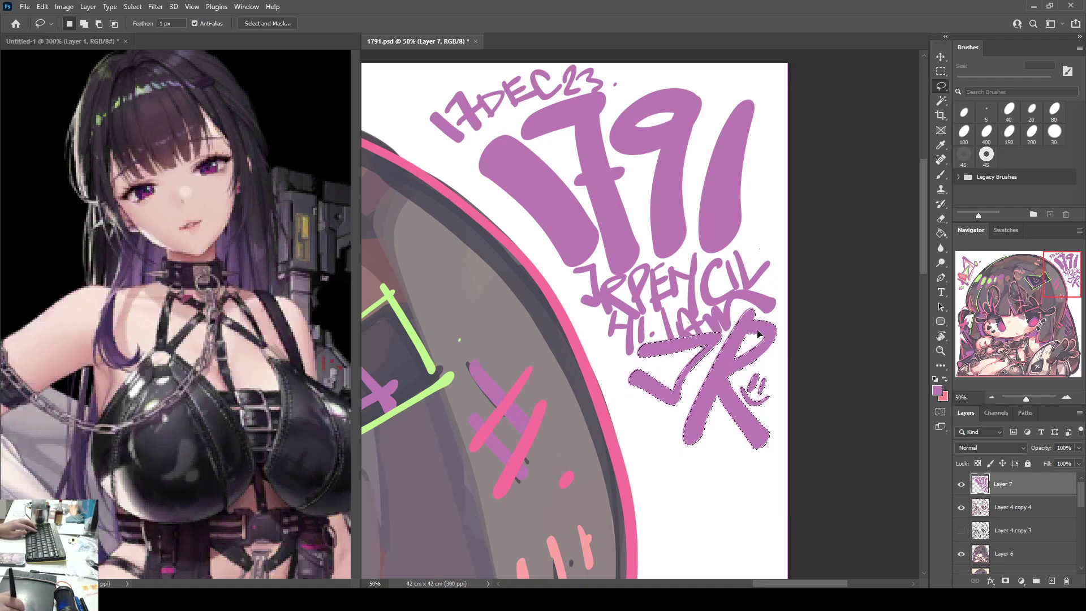
key("ctrl+d")
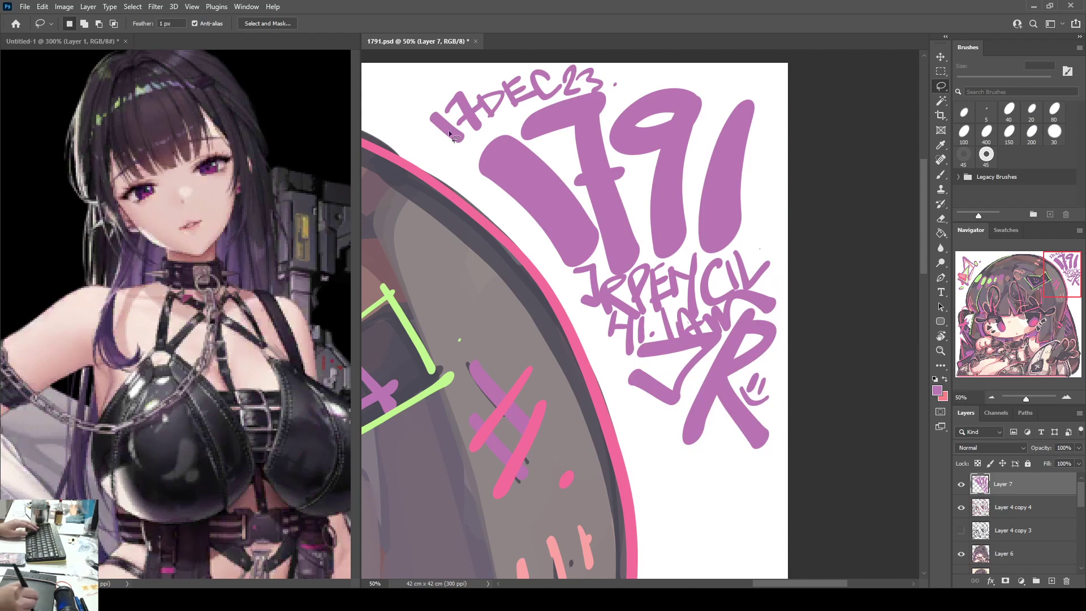
Step: Paint two small purple accent marks beside the final 1 of the number 1791
key("ctrl+minus")
key("ctrl+minus")
key("ctrl+minus")
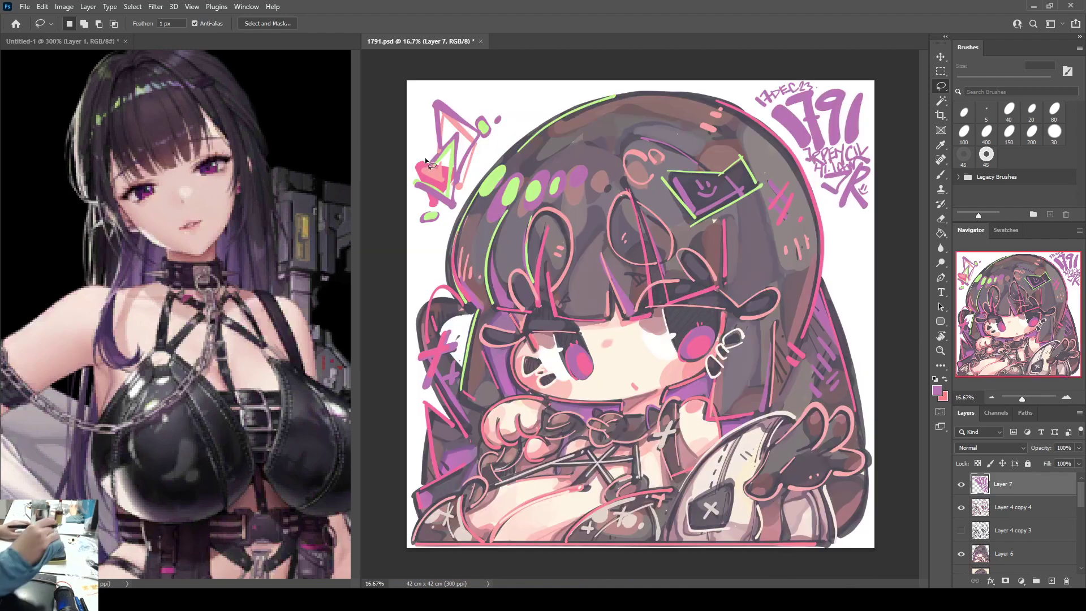
key("b")
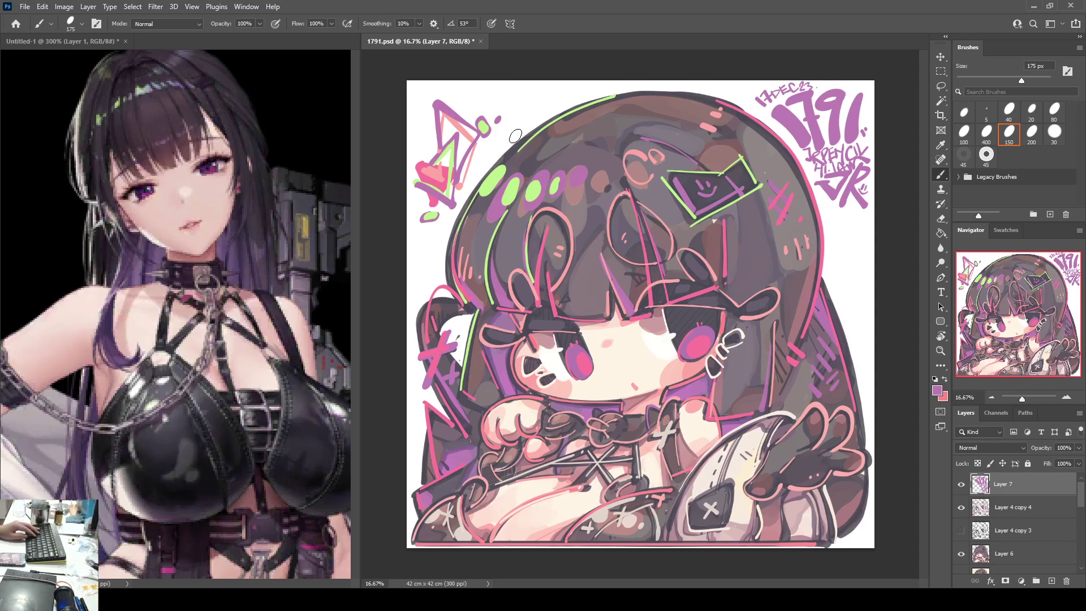
Step: Duplicate the layers from Layer 6 up to Layer 4 copy 4 and merge the copies into one layer
left_click(1005, 555)
left_click(1017, 509, "shift")
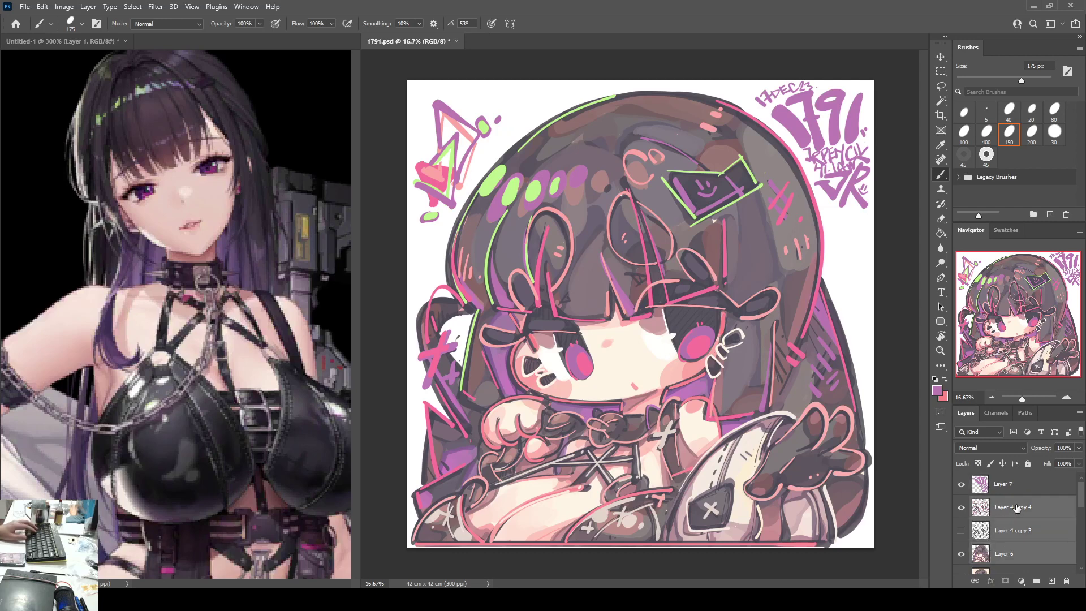
key("ctrl+j")
key("ctrl+e")
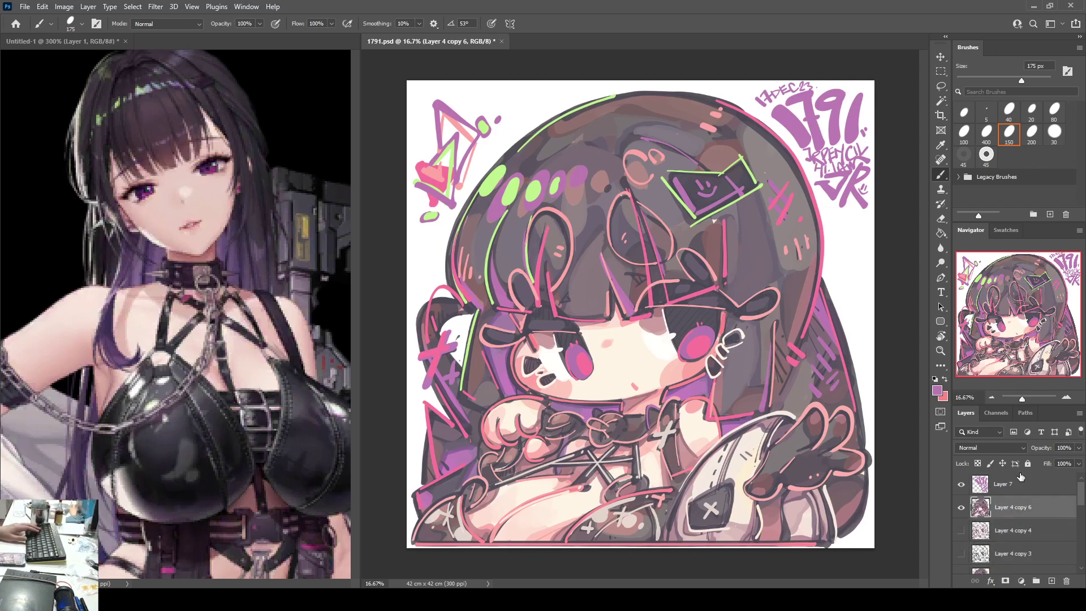
Step: Erase the paint around the pink cross beside the character's hair with a 400 px eraser and save the file
scroll(1021, 493, "down", 2)
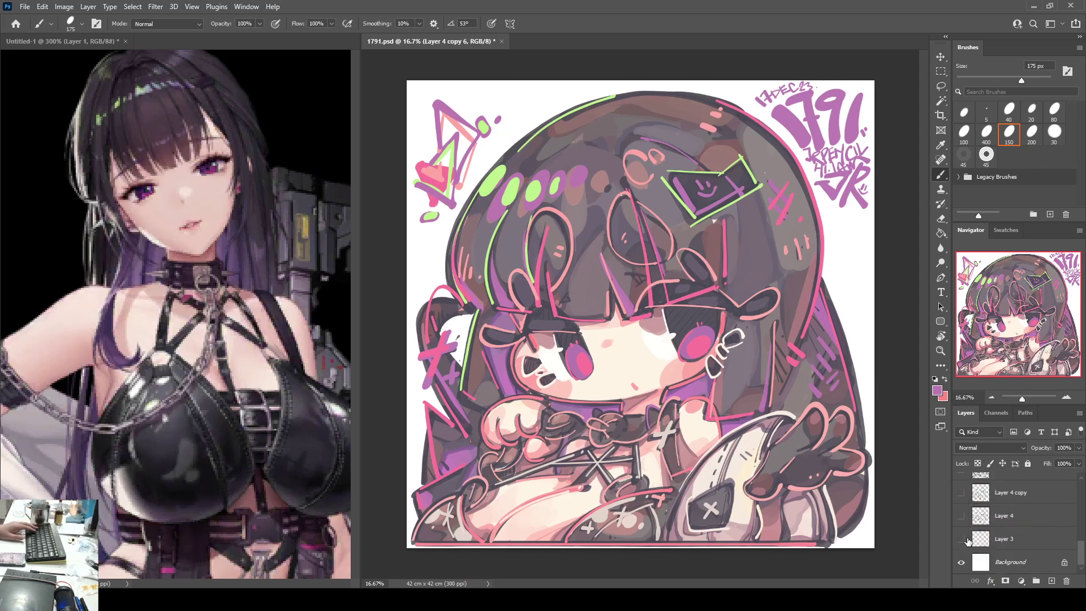
scroll(998, 557, "up", 2)
key("e")
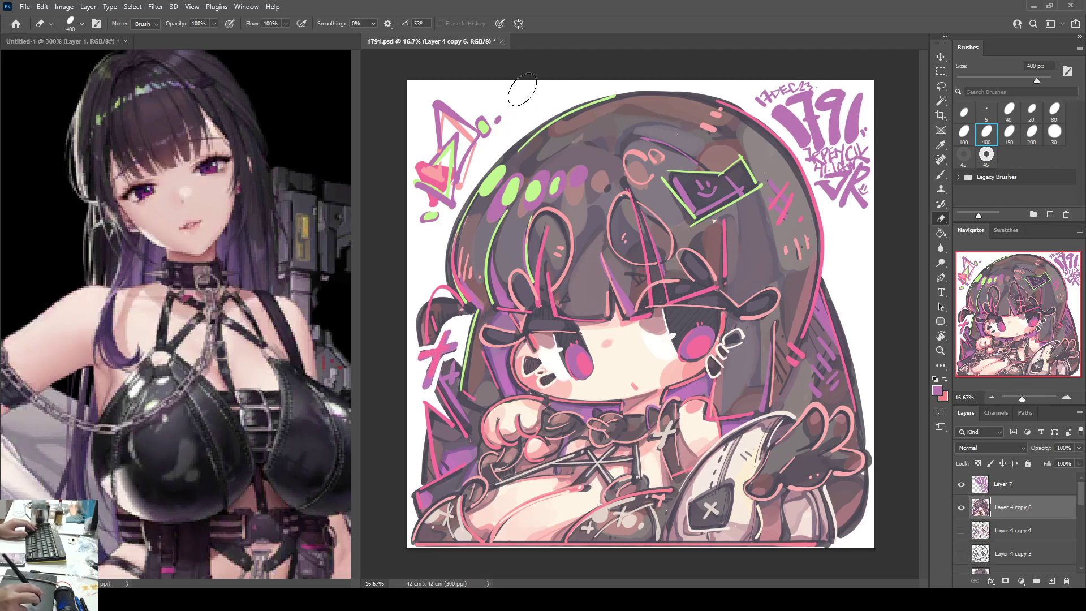
key("ctrl+s")
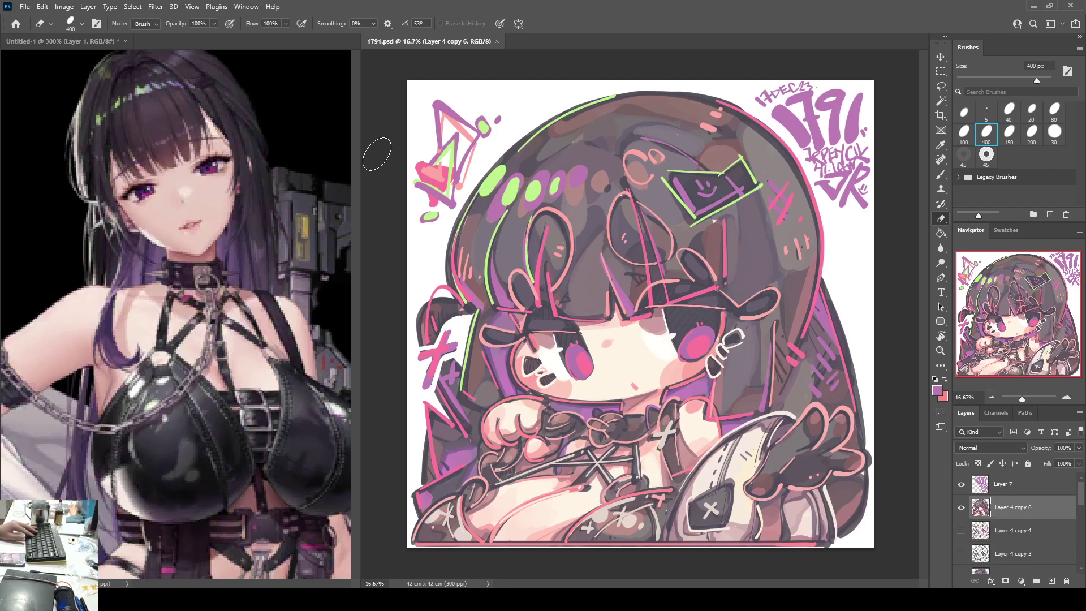
Step: Fill a new layer beneath the merged artwork with black and group it with the artwork layer
key("v")
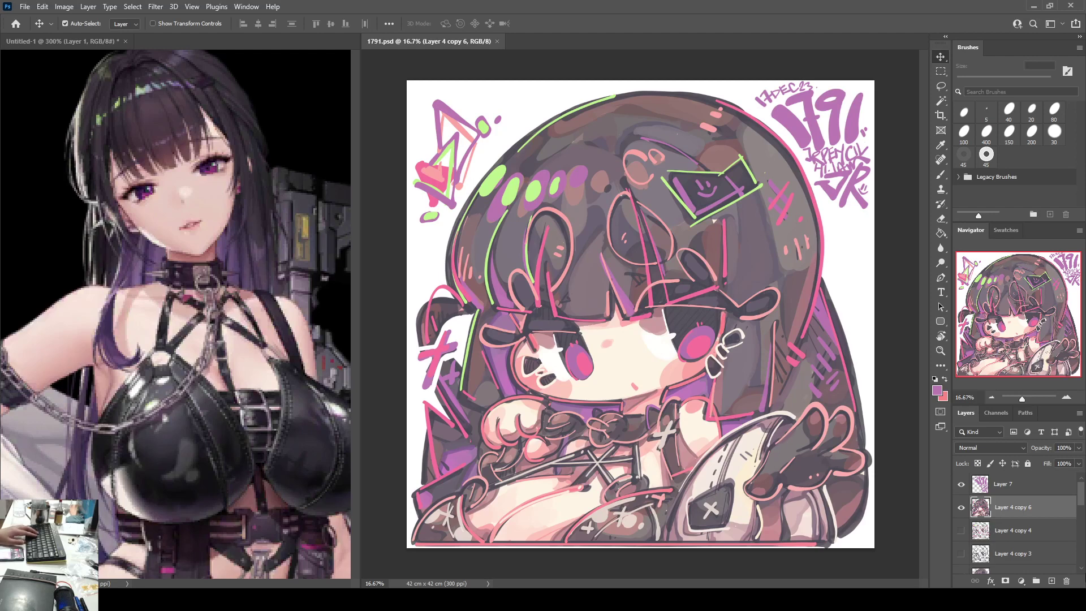
left_click(1038, 542)
left_click(1052, 580)
key("d")
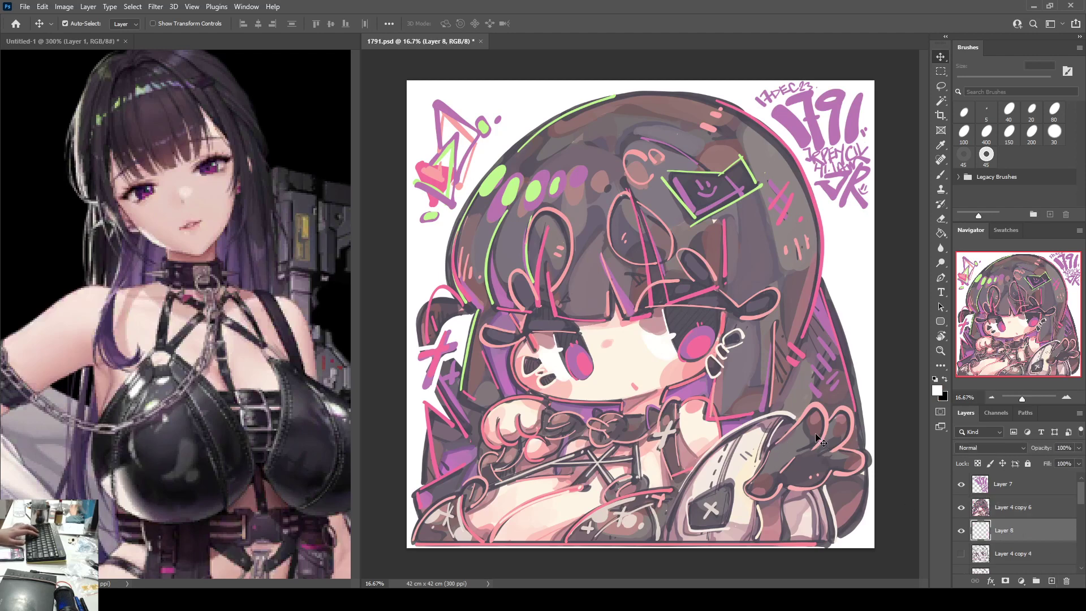
key("g")
left_click(809, 440)
left_click(994, 515, "shift")
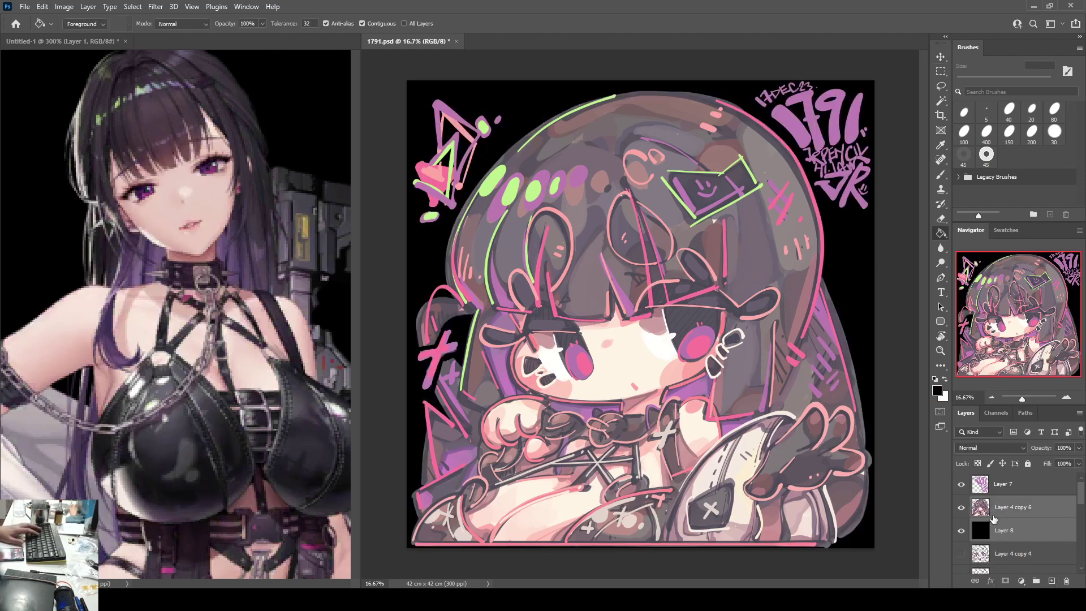
key("ctrl+g")
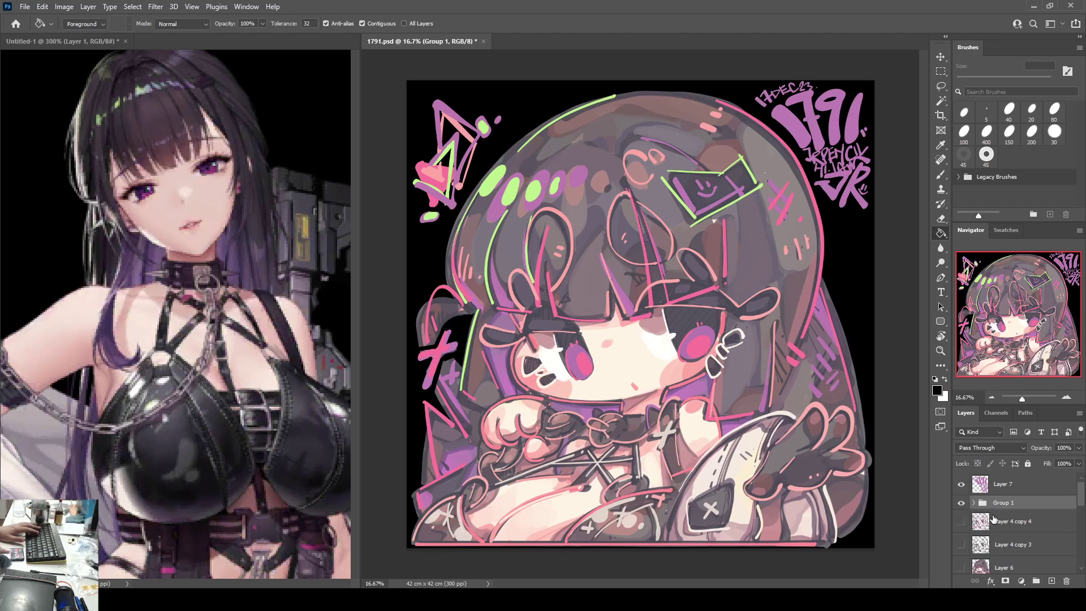
Step: Hide the finished artwork group and show the rough colour and shading layers together with the Layer 4 copy 3 line art
left_click(960, 502)
scroll(955, 532, "down", 5)
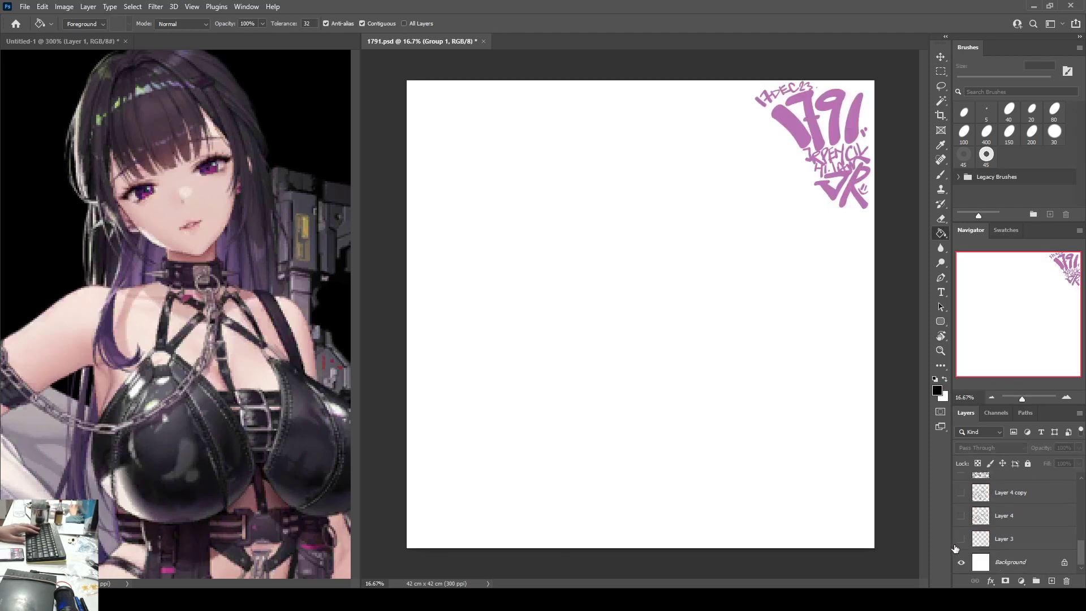
scroll(956, 548, "up", 4)
left_click(960, 540)
scroll(960, 543, "up", 4)
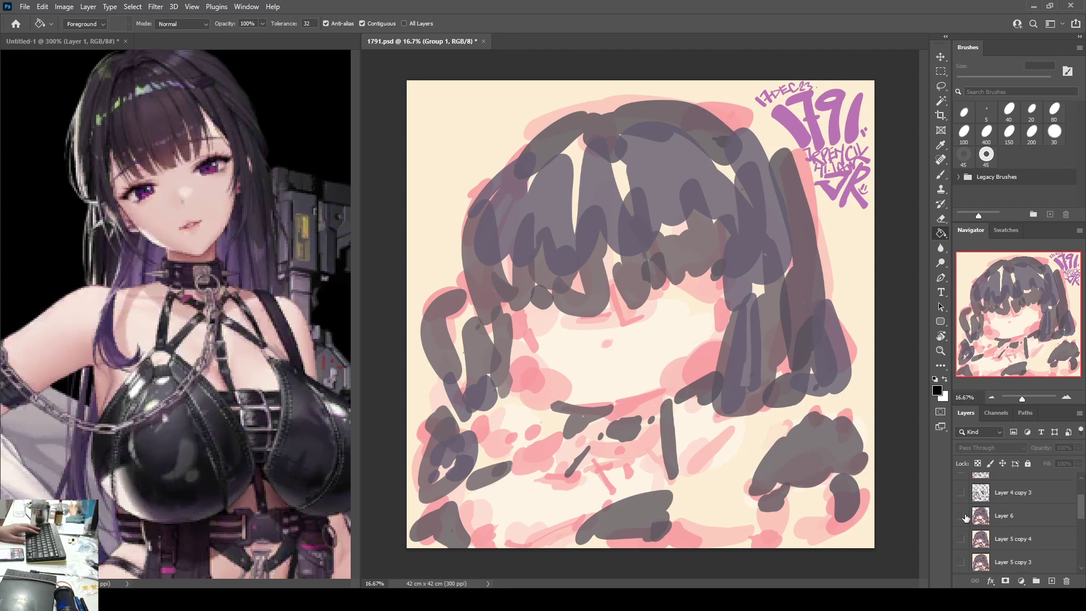
left_click(963, 502)
scroll(960, 526, "down", 2)
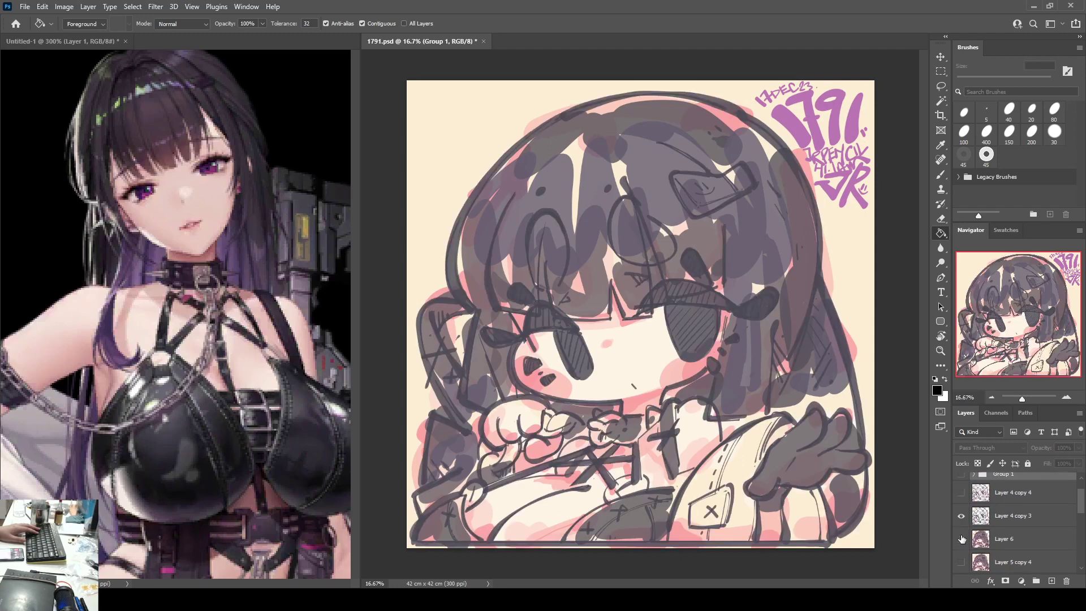
scroll(956, 548, "down", 2)
left_click(961, 538)
scroll(963, 538, "up", 5)
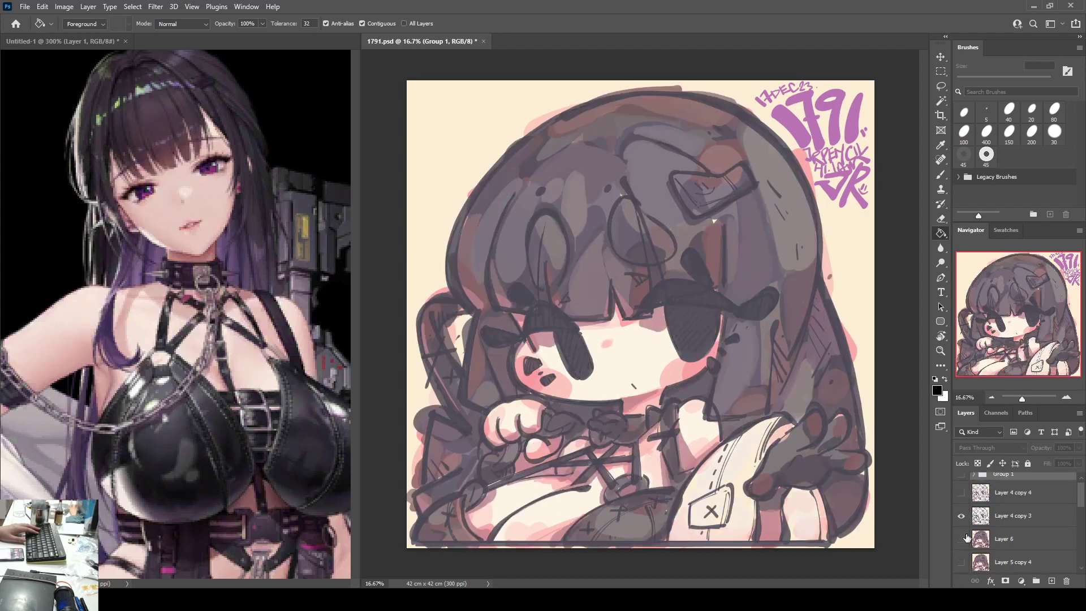
Step: Fit the canvas to the view and toggle the finished artwork group to compare it with the early sketch
key("ctrl+0")
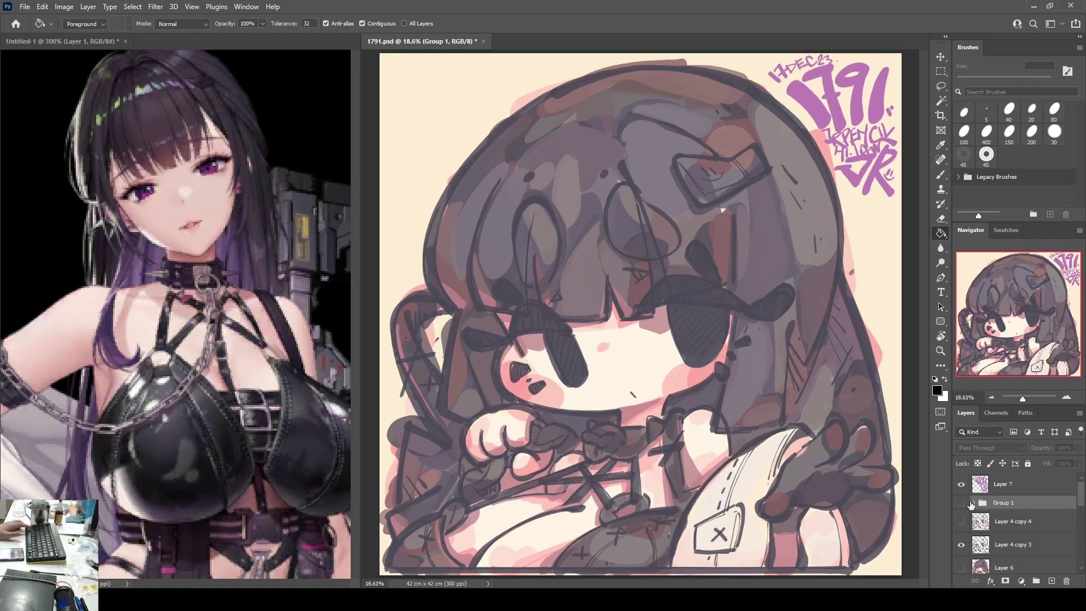
left_click(963, 502)
left_click(963, 502)
left_click(963, 503)
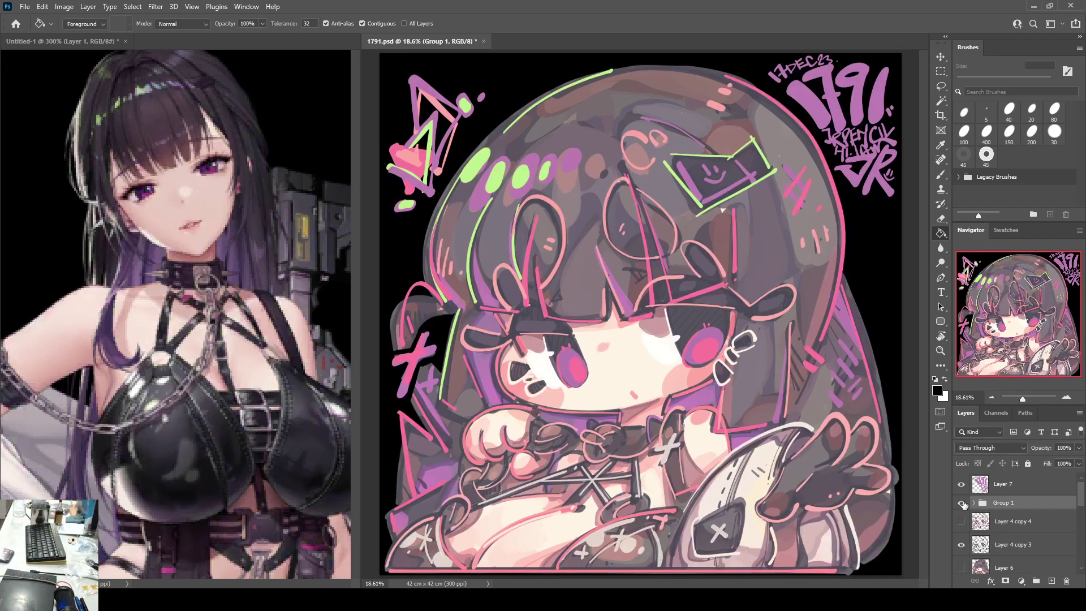
left_click(963, 503)
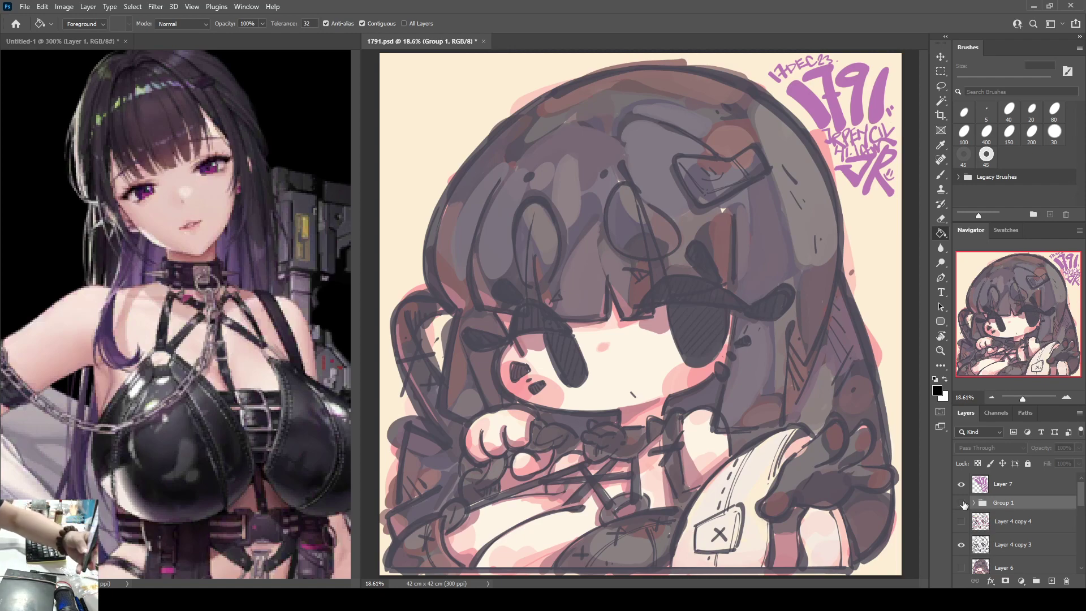
left_click(961, 503)
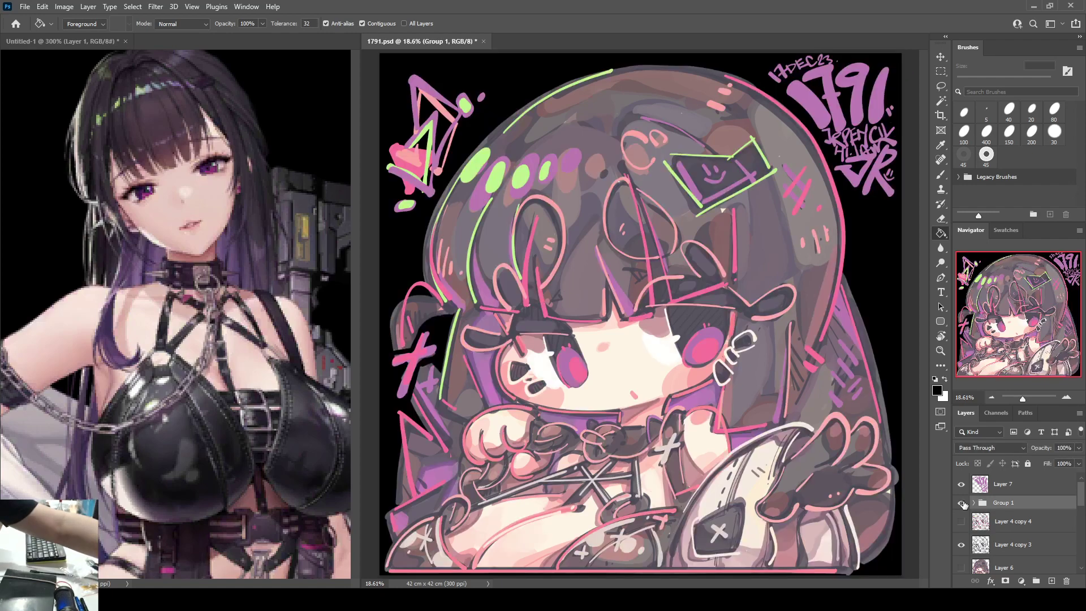